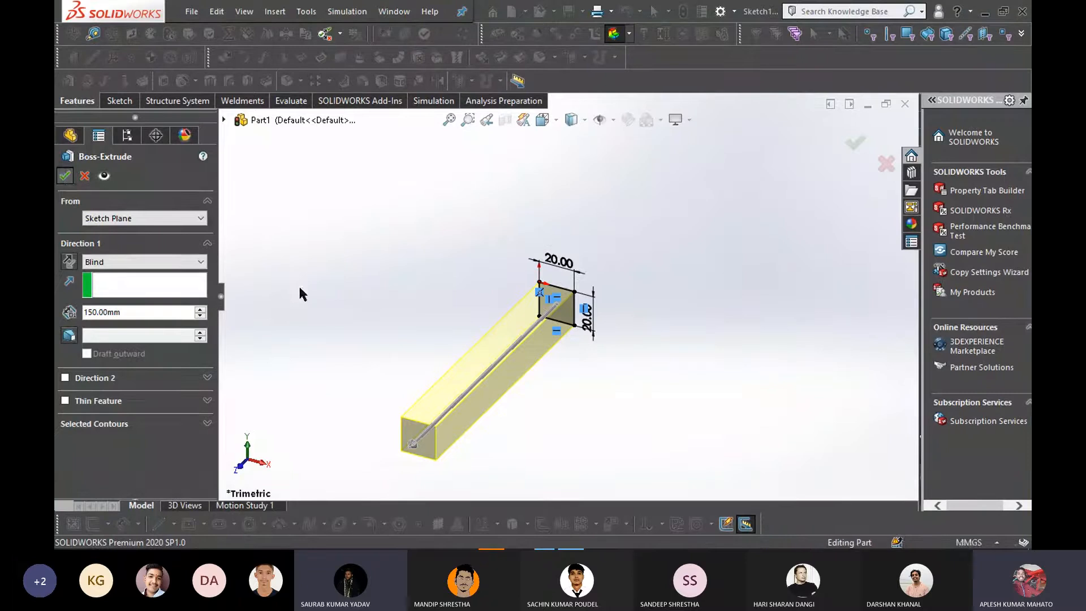
Extrude the 20 mm square sketch as a 150 mm blind boss
key(Return)
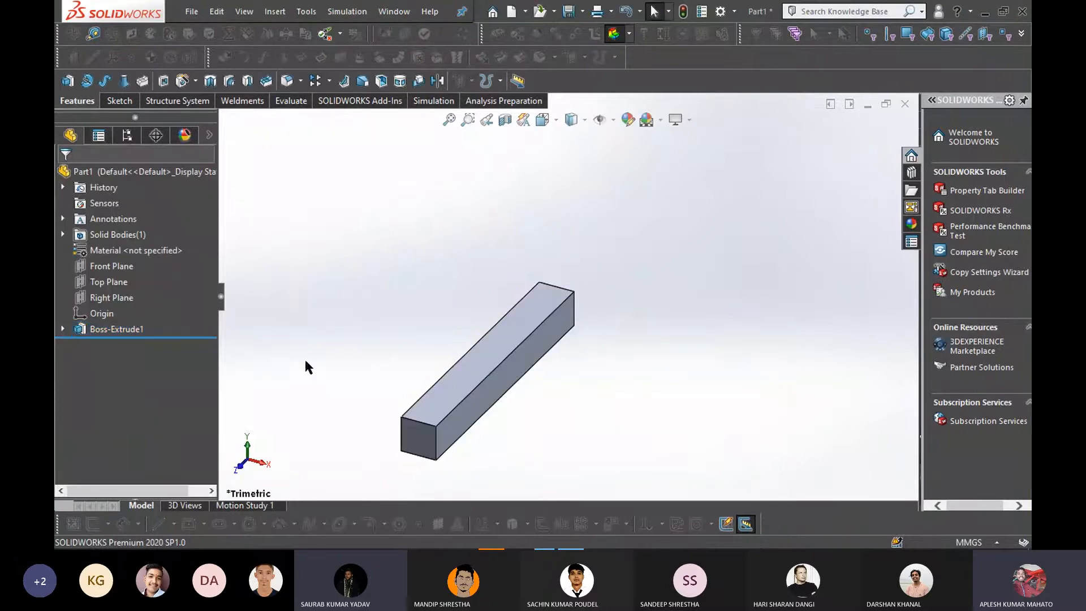
mouse_move(365, 367)
middle_down()
mouse_move(322, 356)
mouse_move(358, 375)
middle_up()
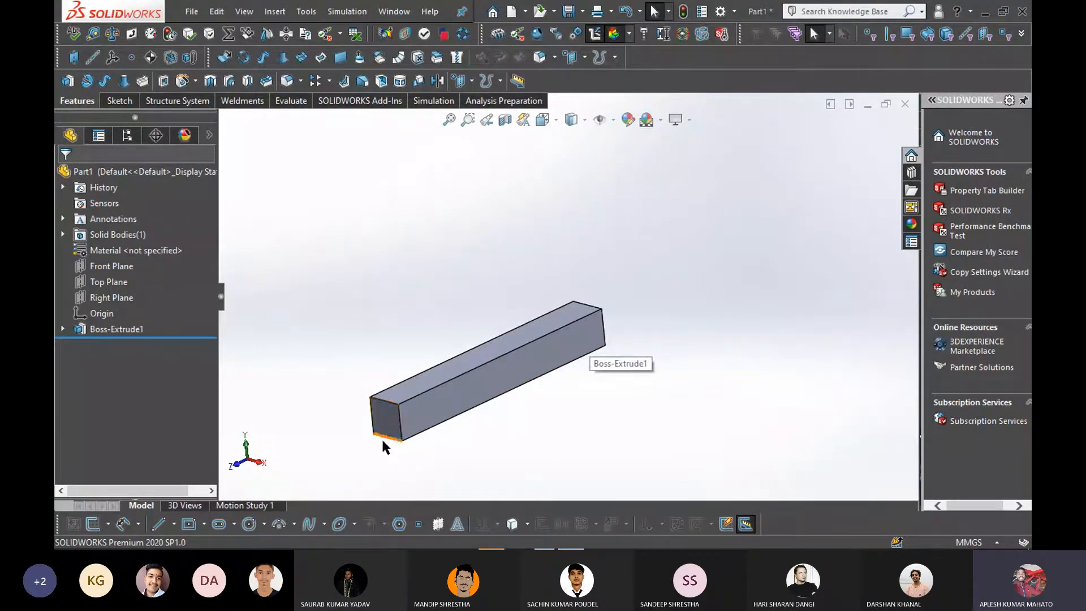
scroll(399, 419, down, 5)
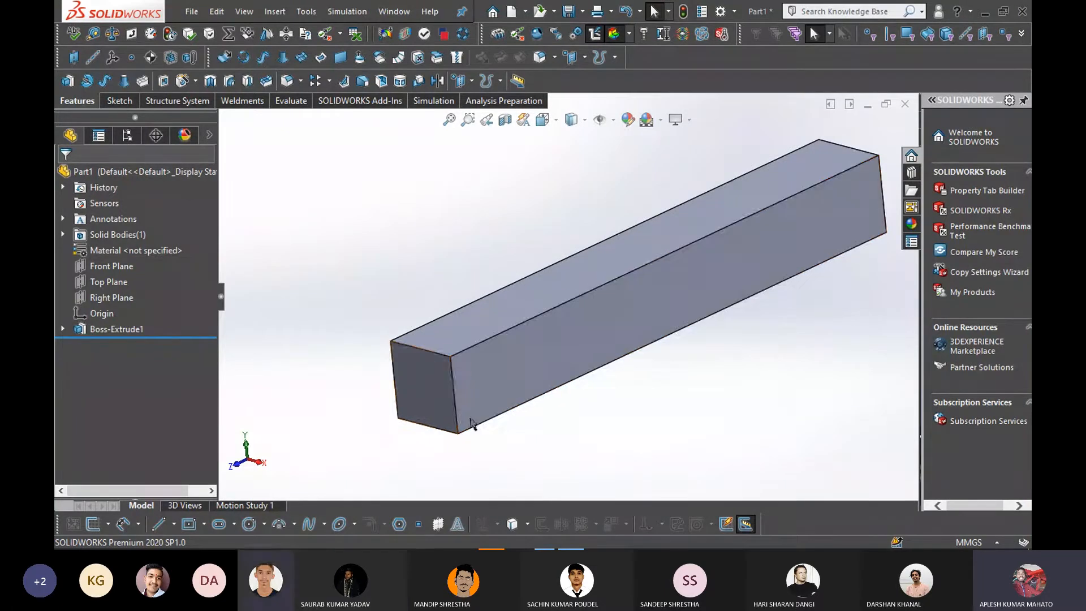
scroll(451, 374, up, 2)
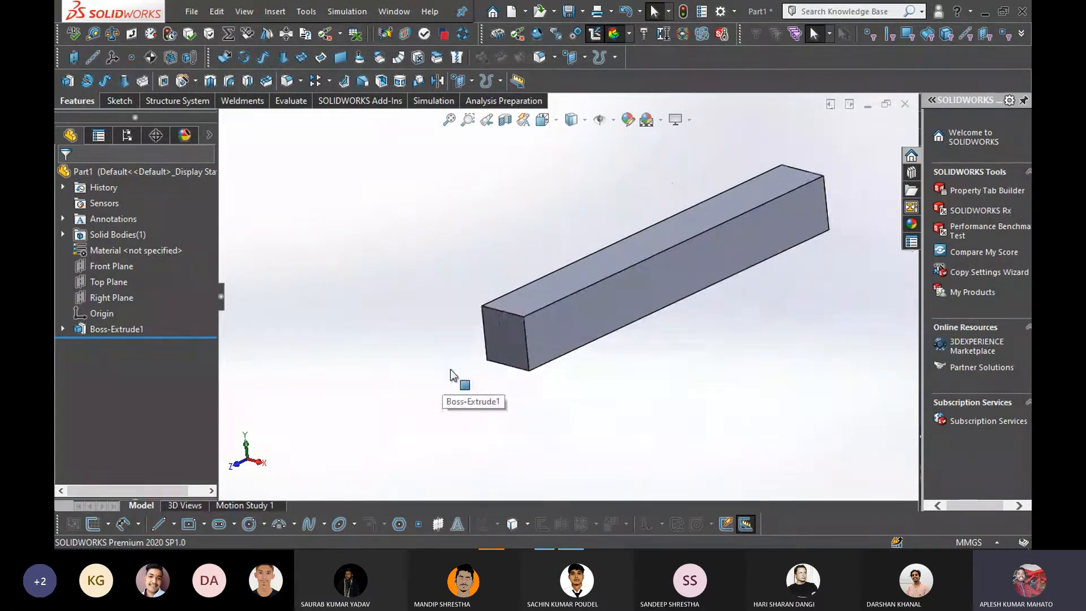
scroll(588, 313, up, 3)
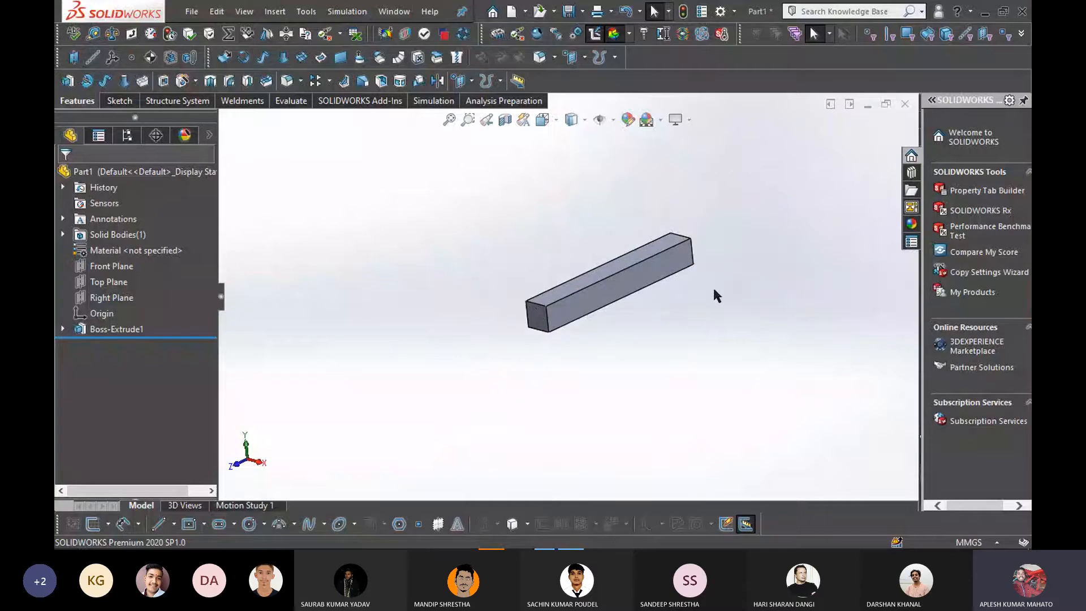
scroll(715, 288, down, 2)
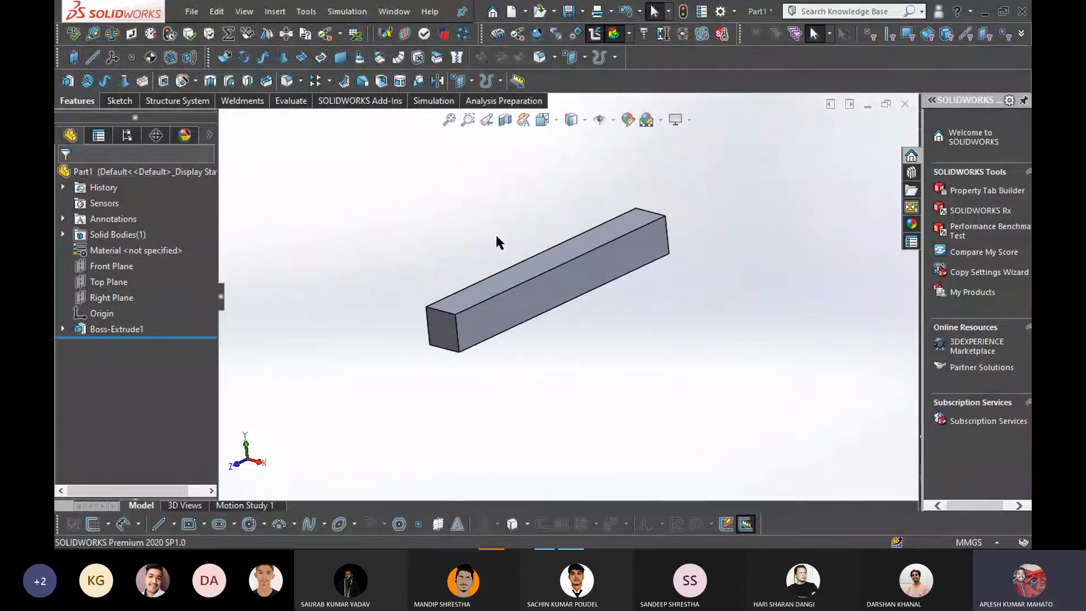
middle_drag(496, 237, 506, 243)
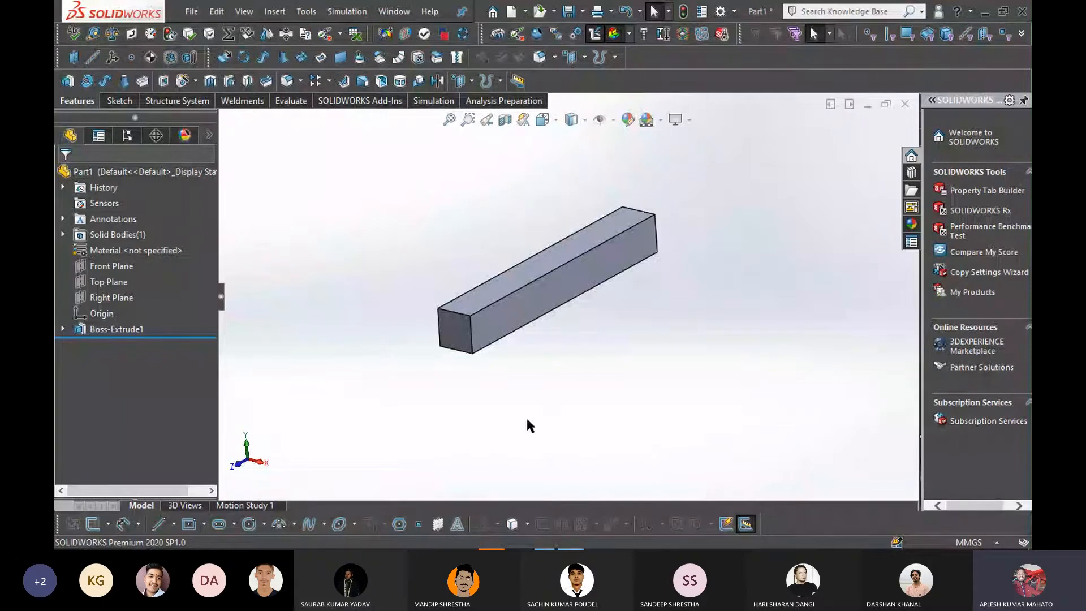
scroll(477, 320, down, 2)
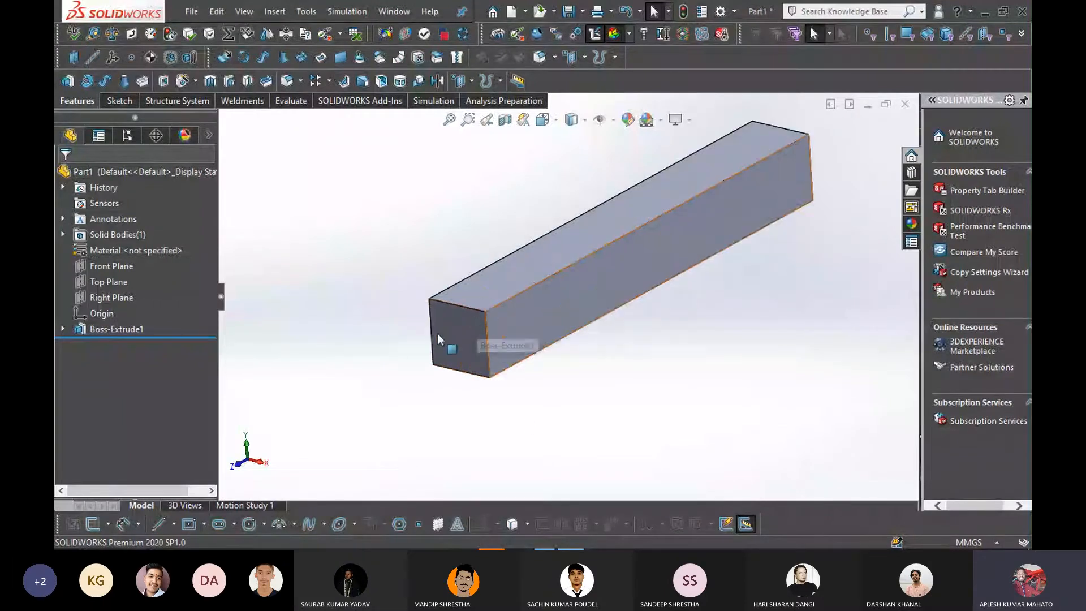
scroll(569, 292, up, 2)
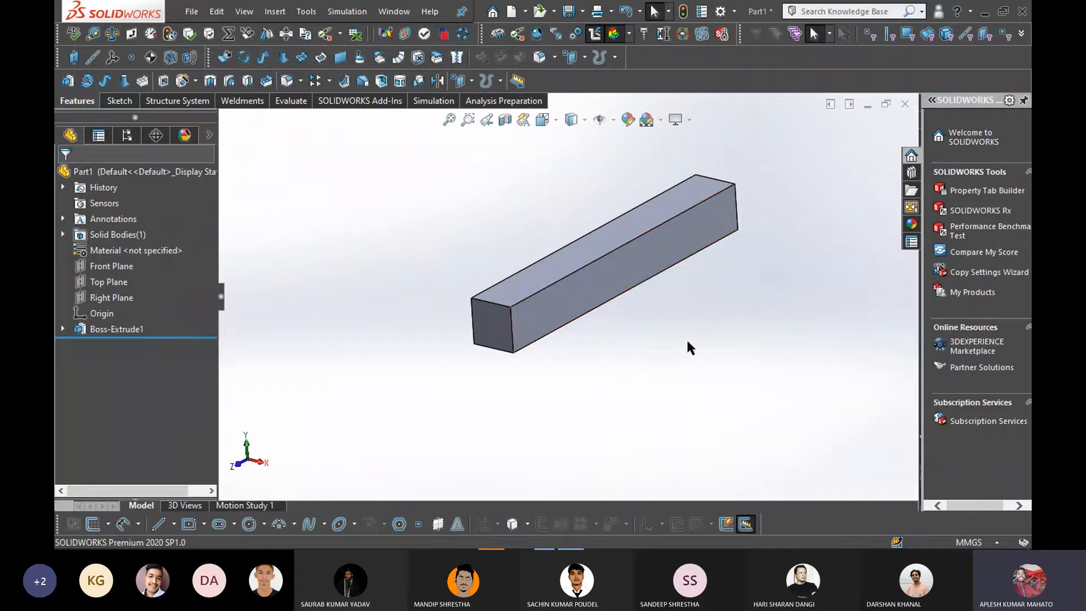
key(alt+Tab)
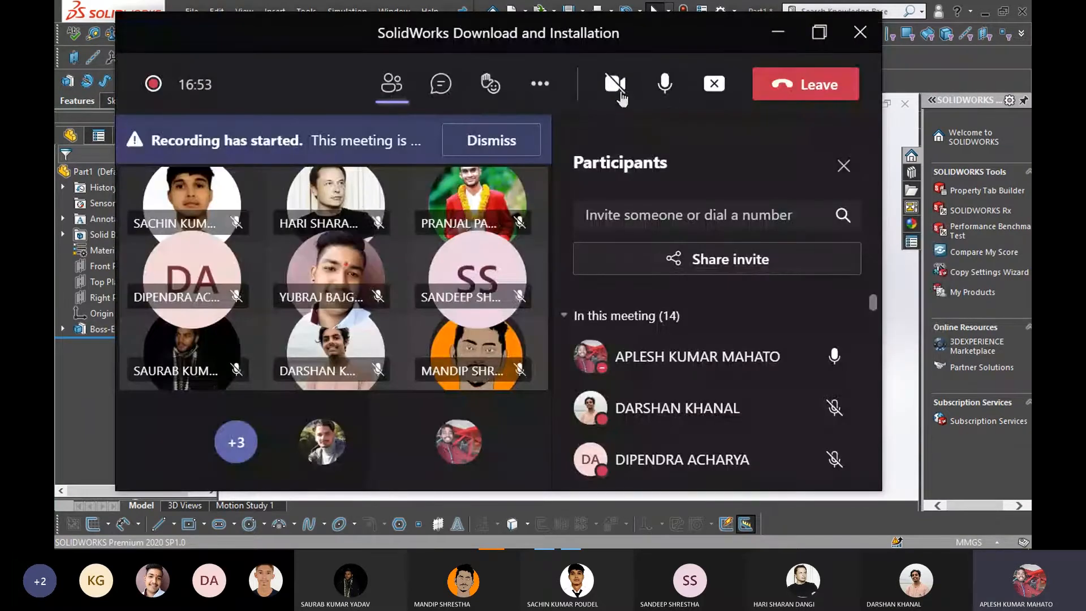
click(776, 35)
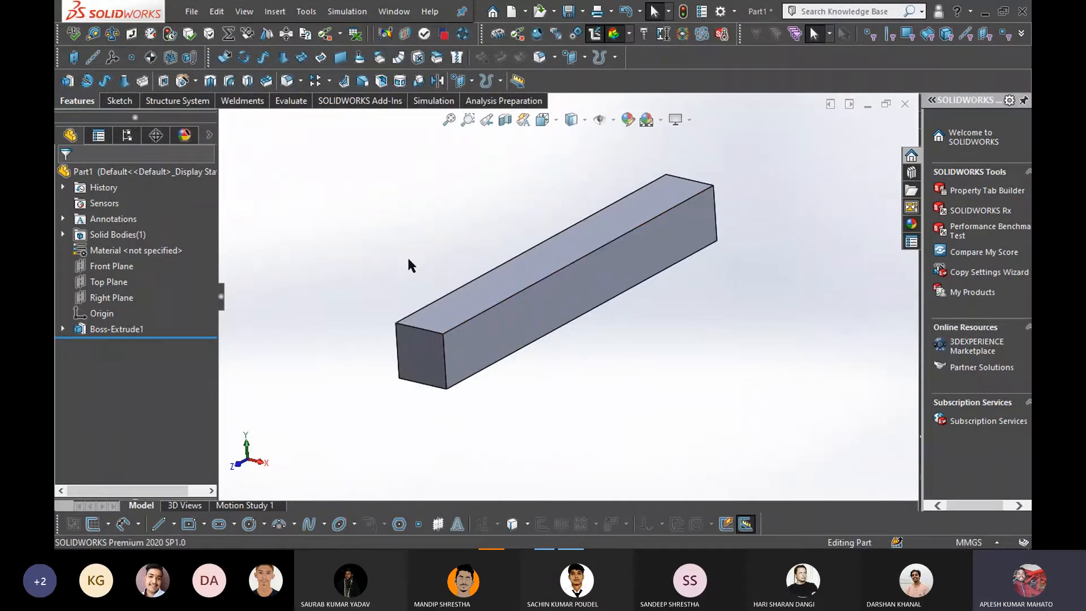
scroll(443, 249, down, 1)
scroll(566, 294, up, 1)
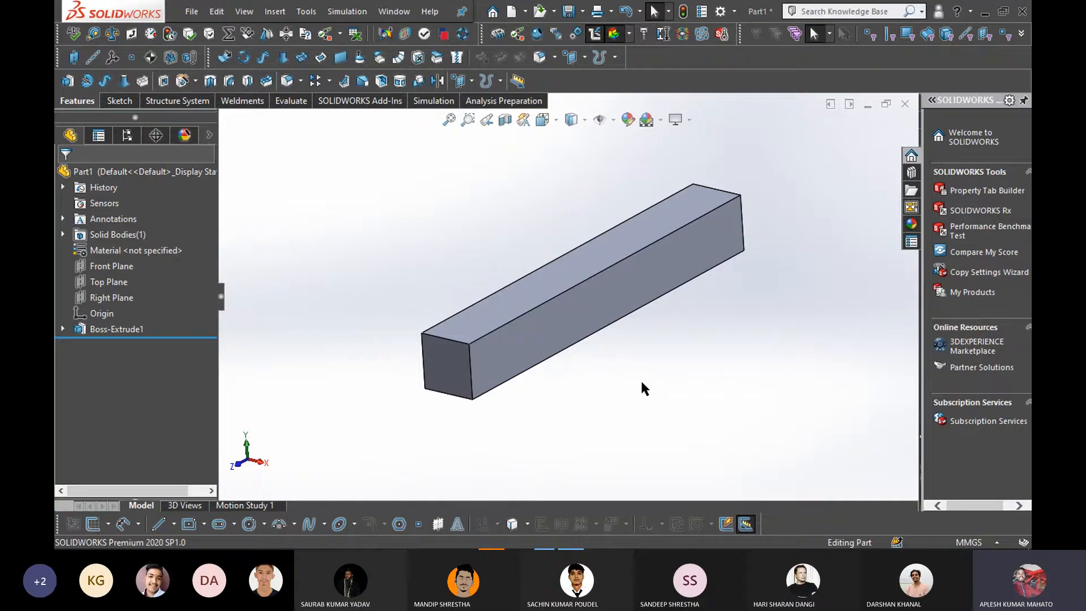
scroll(704, 334, down, 2)
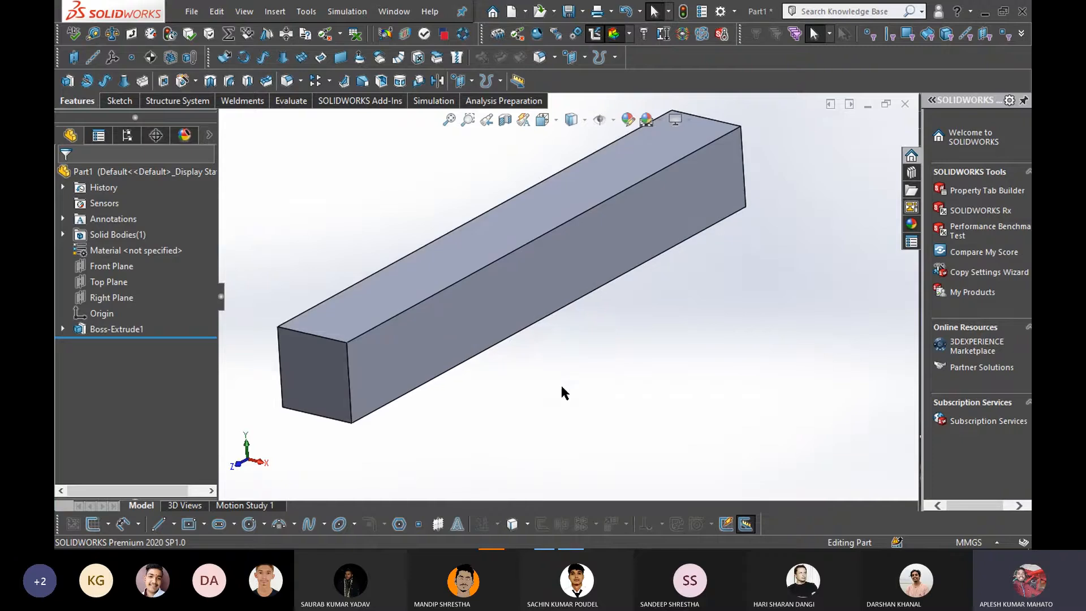
scroll(457, 214, up, 2)
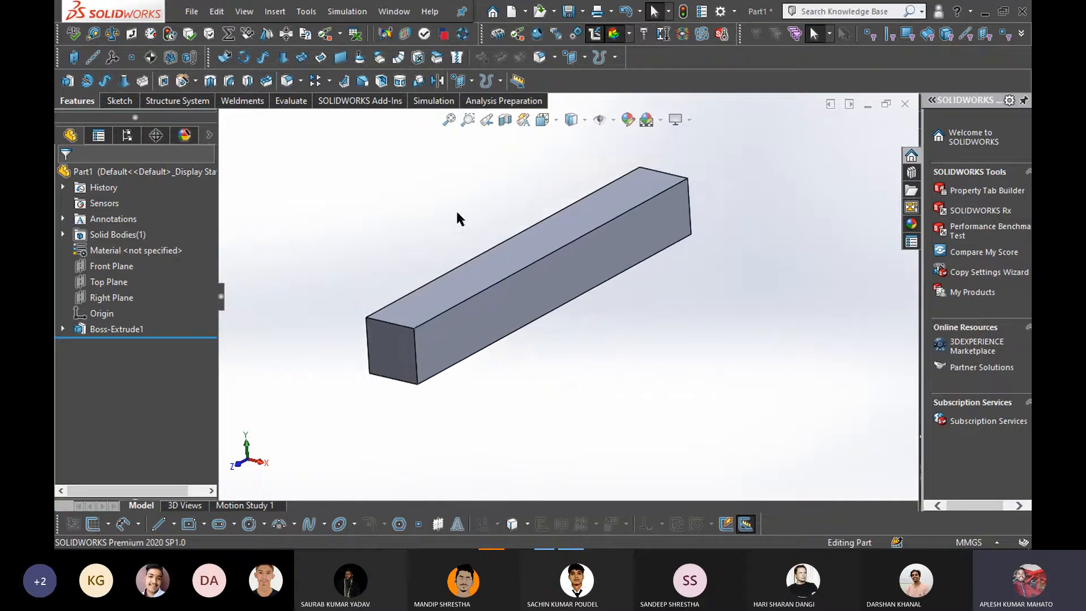
scroll(457, 204, down, 2)
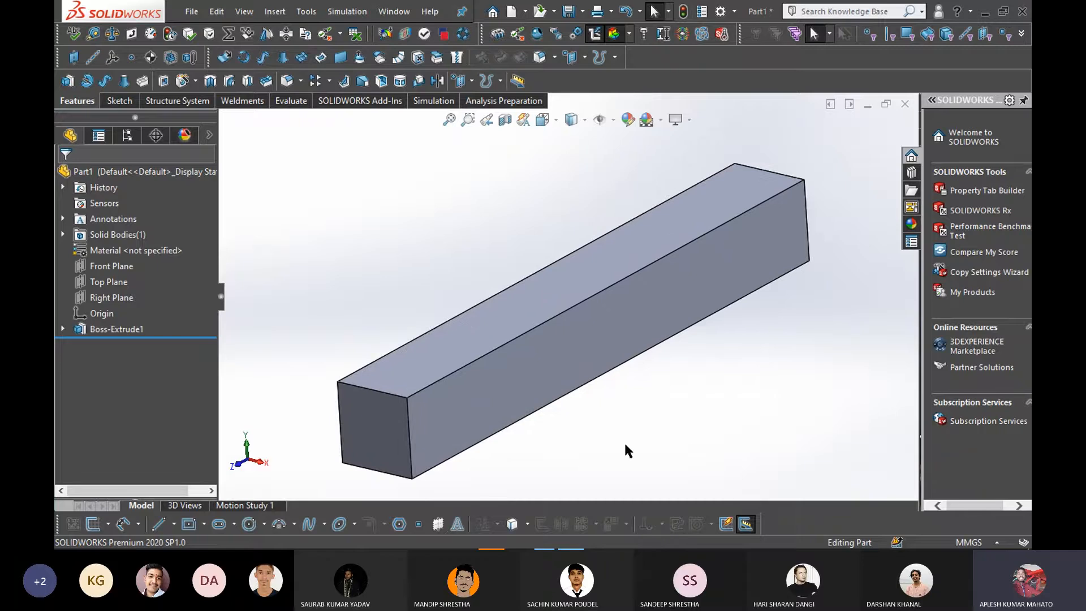
scroll(639, 435, up, 2)
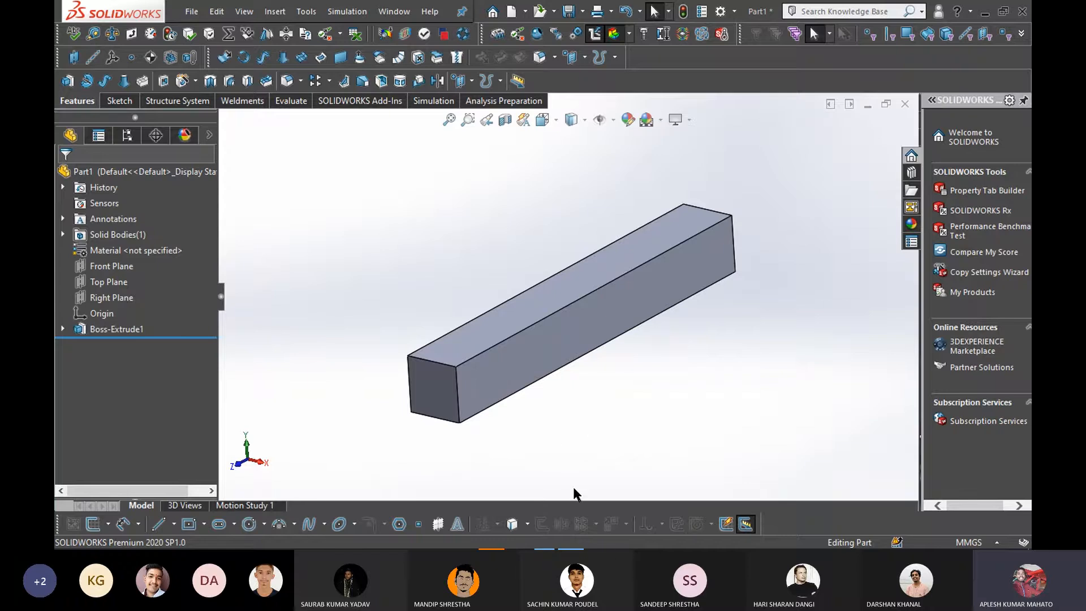
key(alt+Tab)
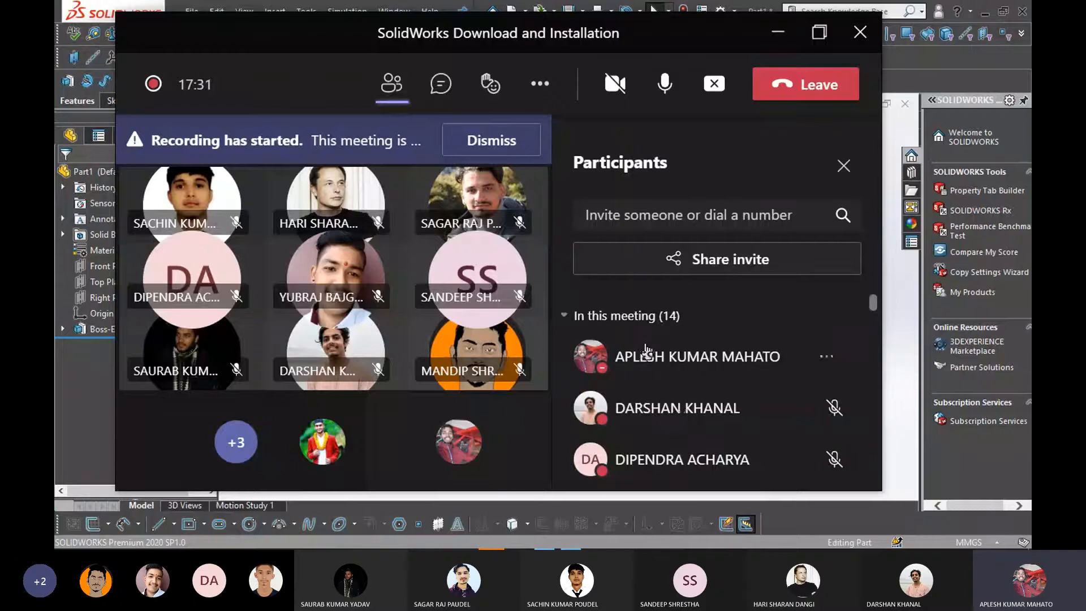
click(1030, 542)
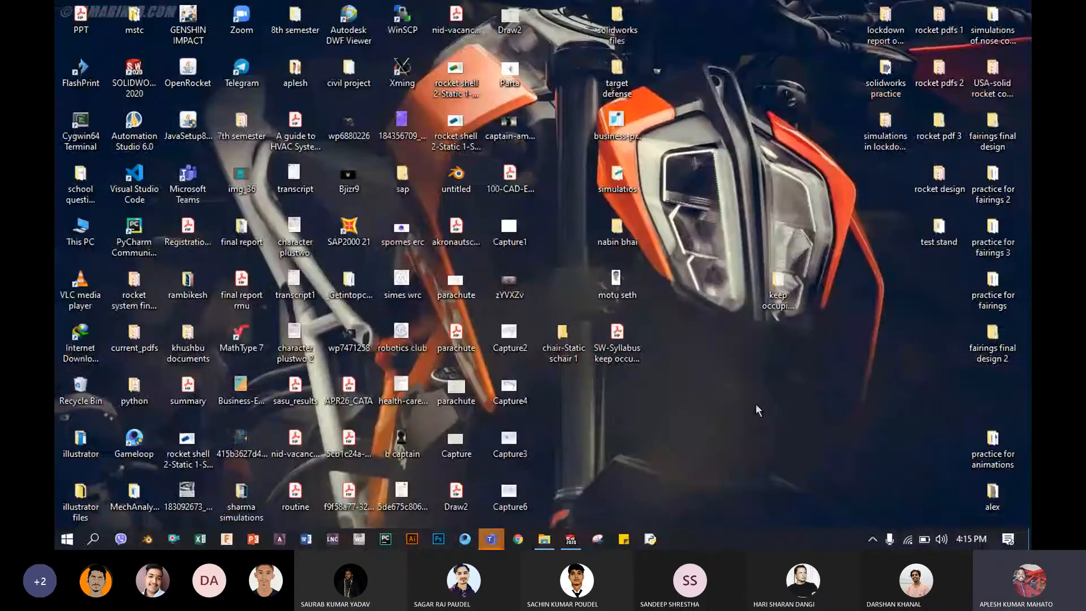
key(alt+Tab)
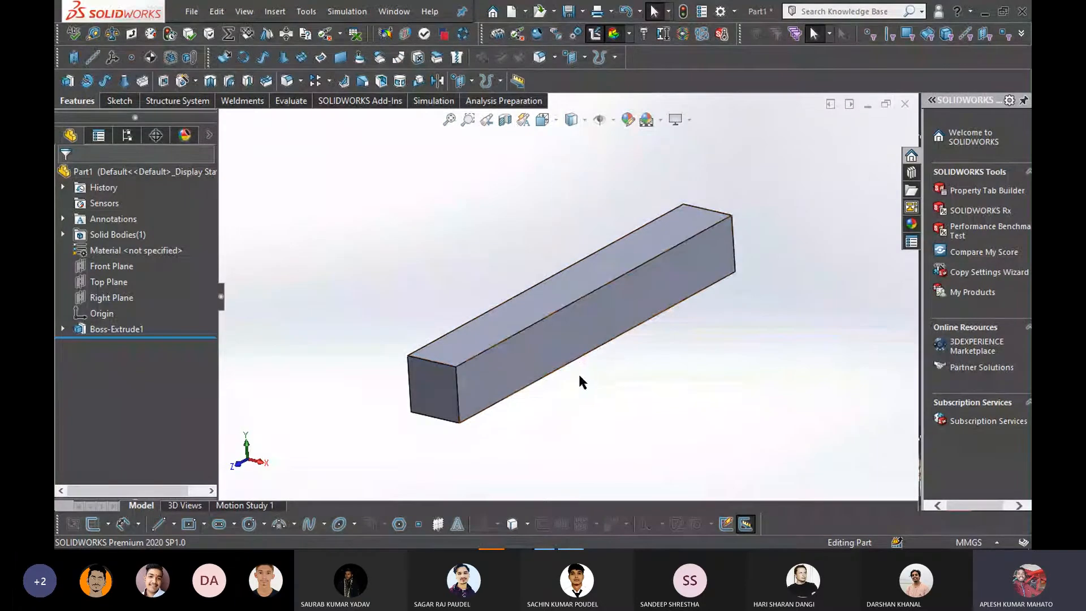
middle_drag(584, 383, 546, 391)
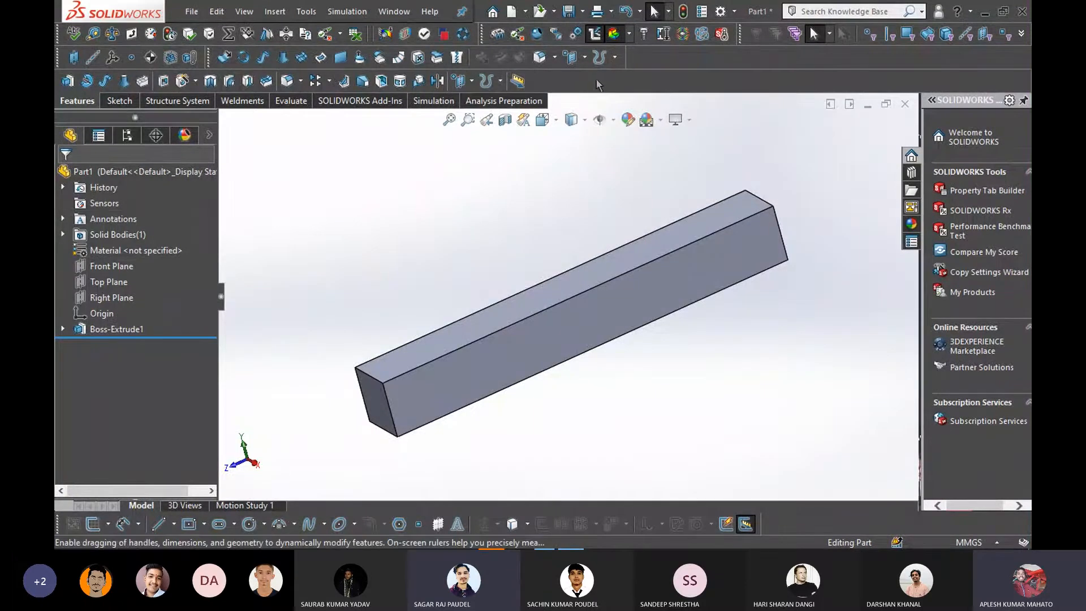
Hide the Simulation tab in the CommandManager and show it again
right_click(652, 80)
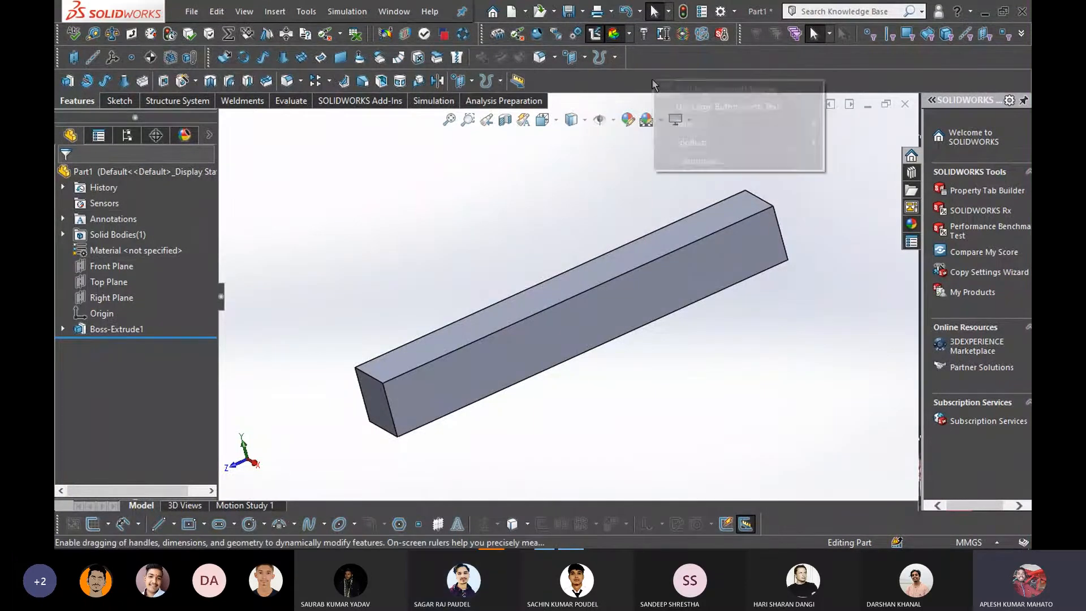
mouse_move(751, 124)
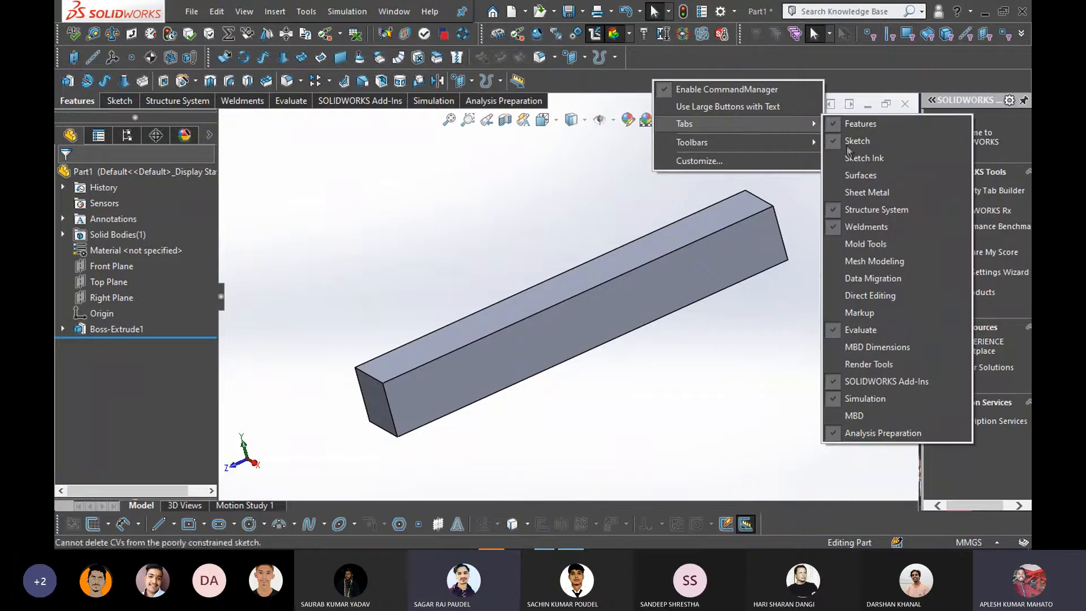
click(836, 399)
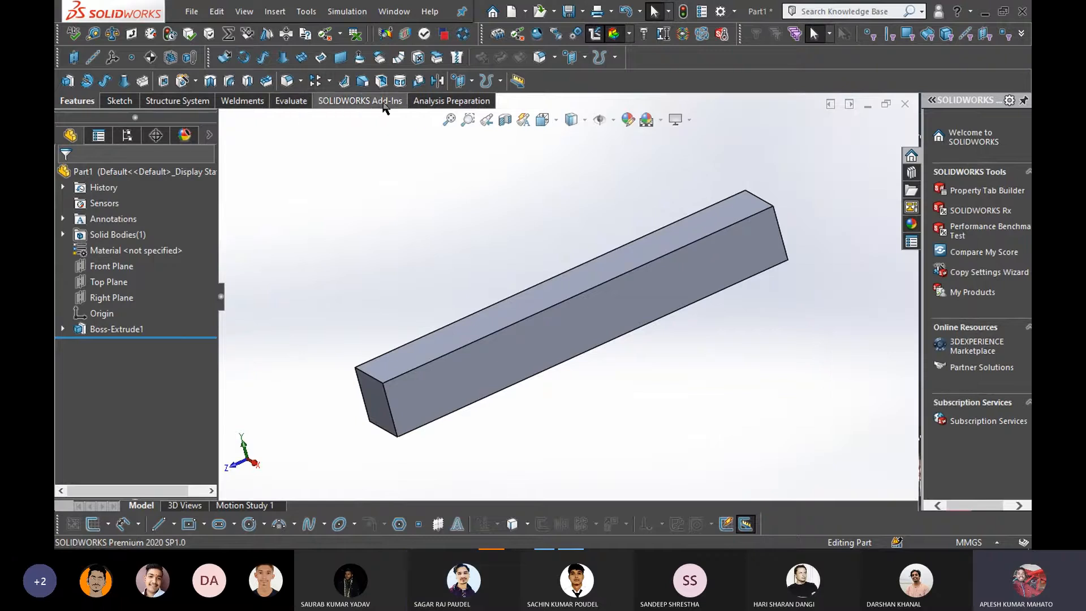
right_click(672, 76)
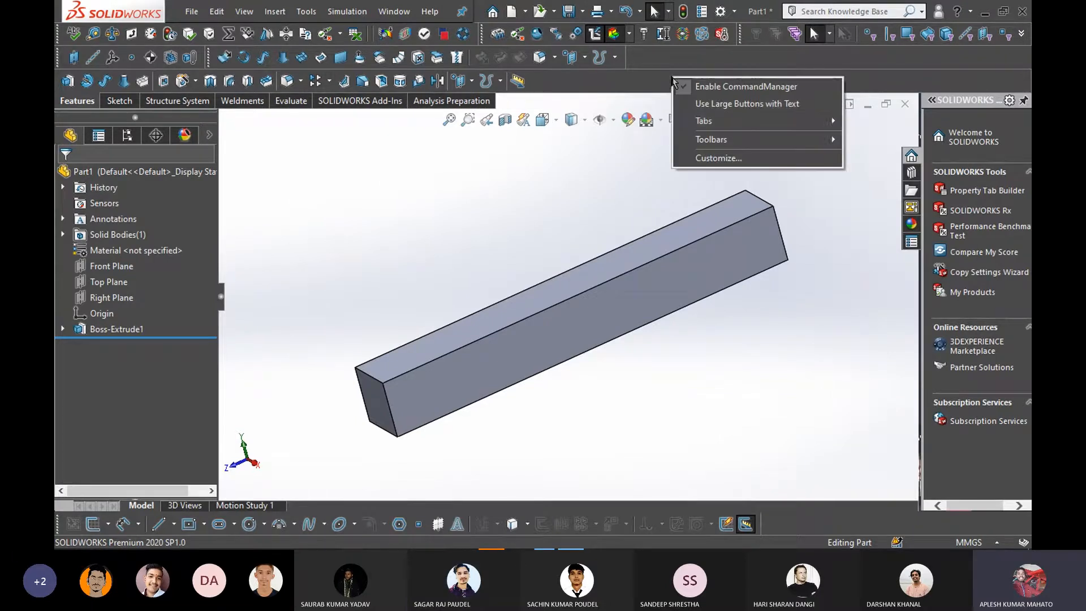
mouse_move(768, 129)
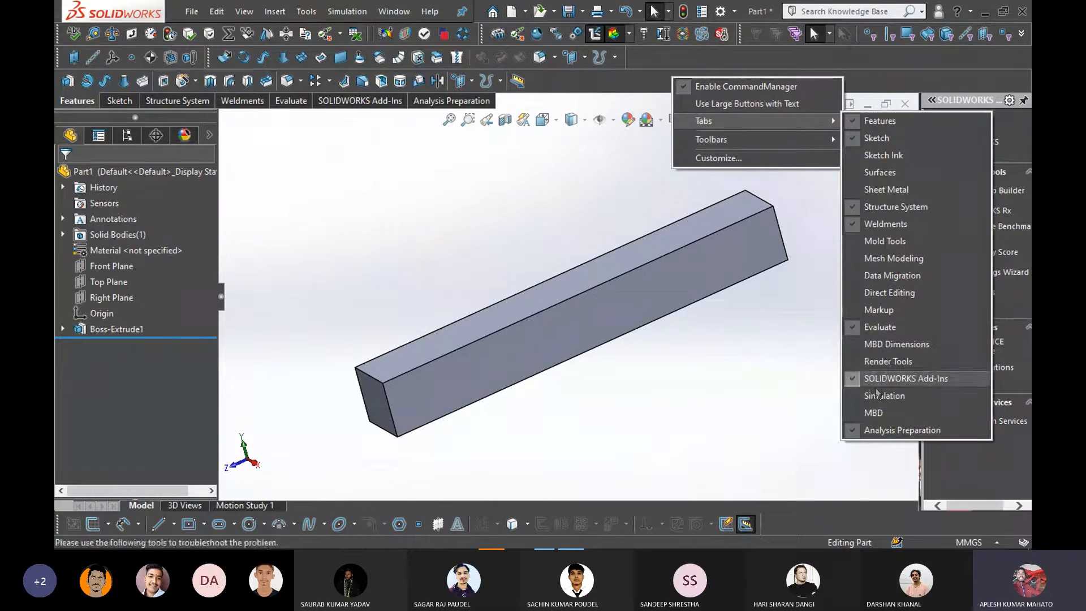
click(854, 397)
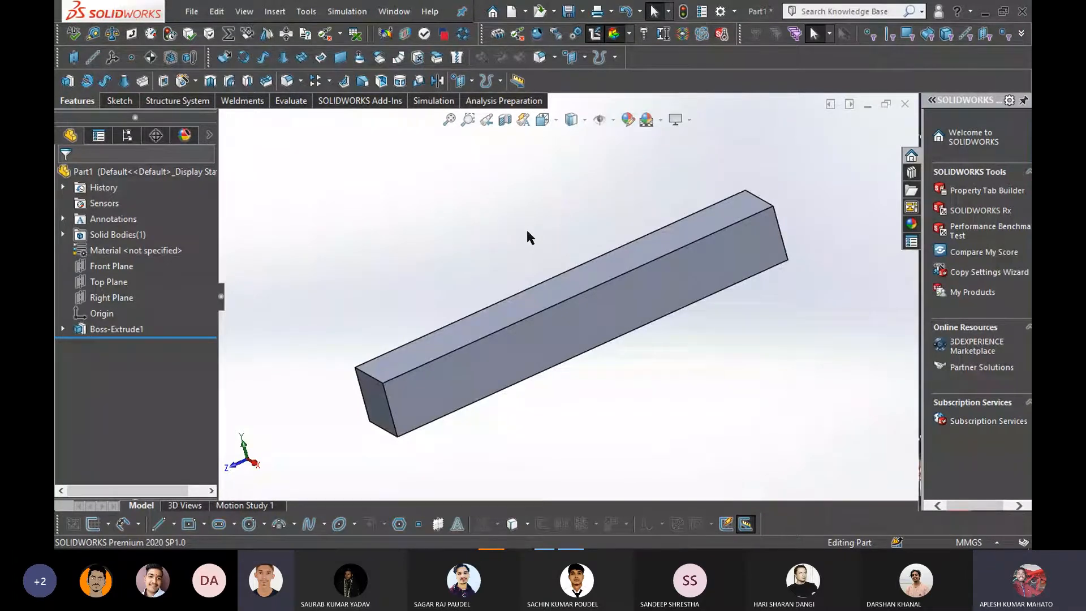
right_click(656, 82)
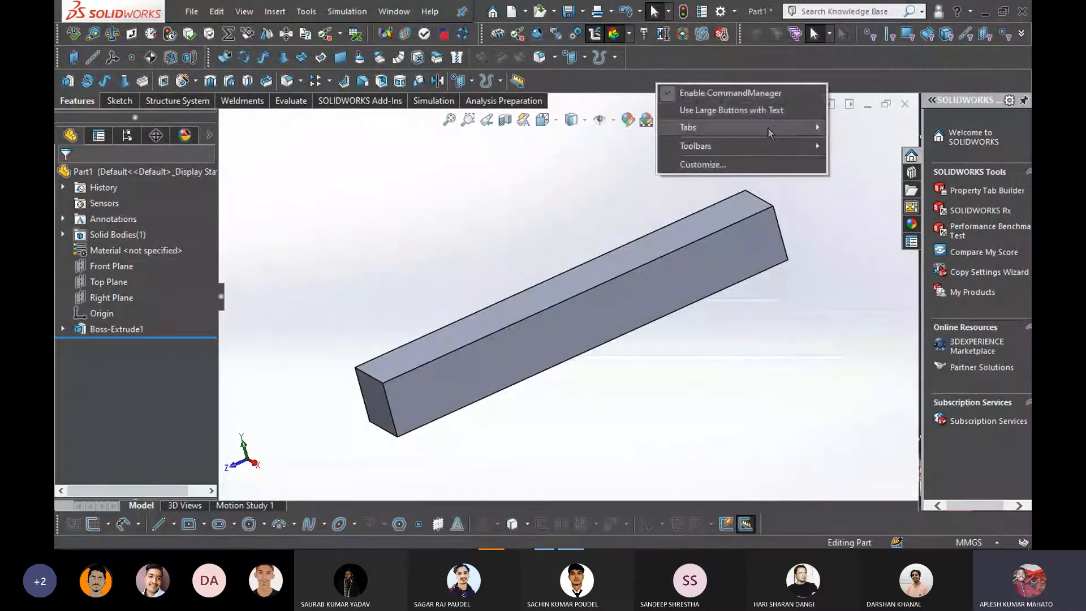
mouse_move(805, 130)
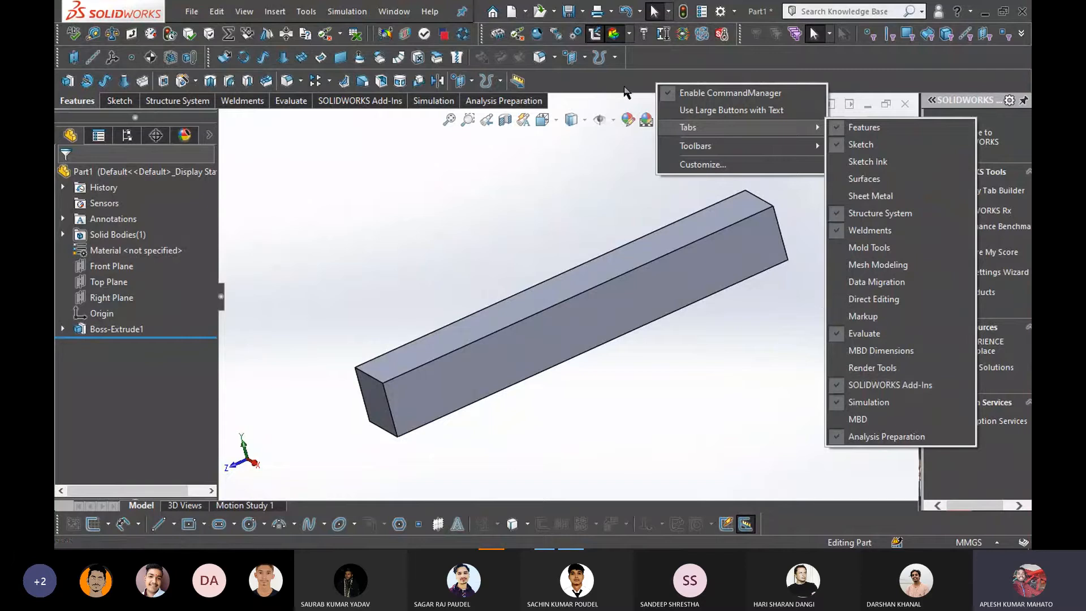
click(624, 91)
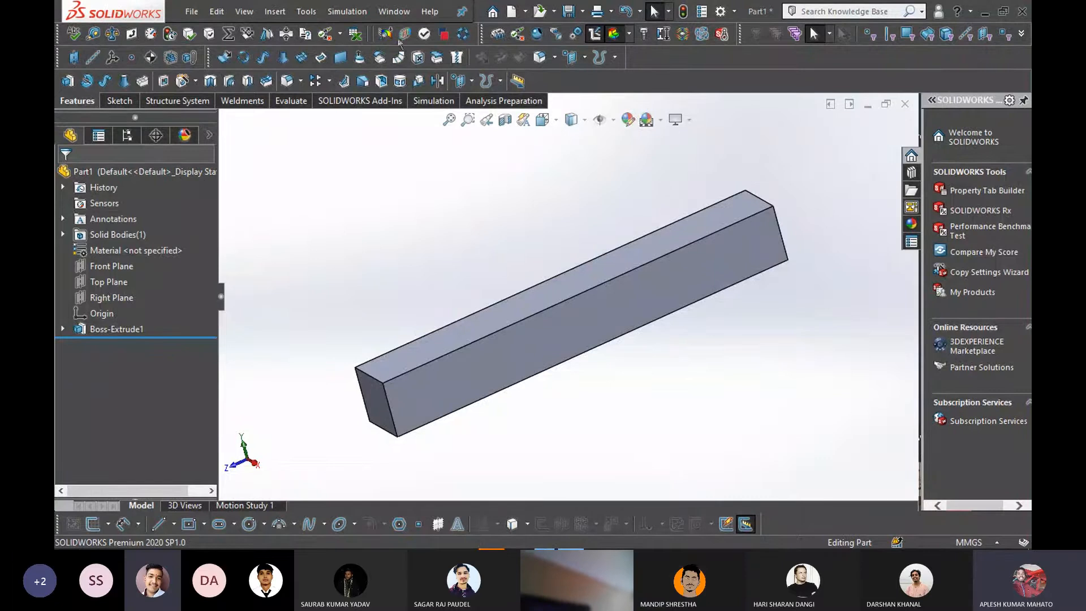
click(305, 13)
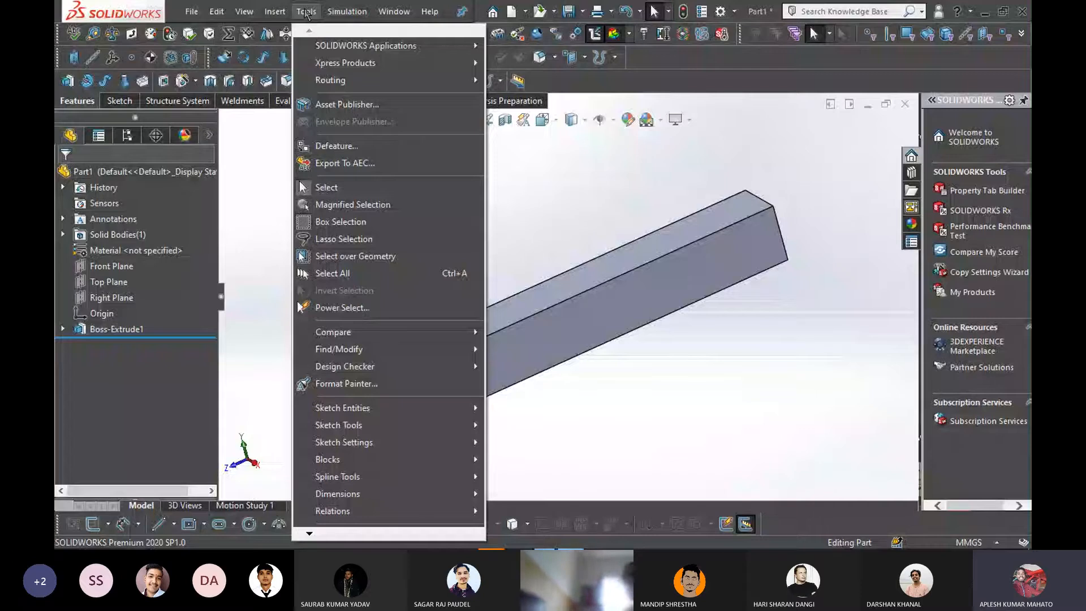
click(306, 15)
key(Escape)
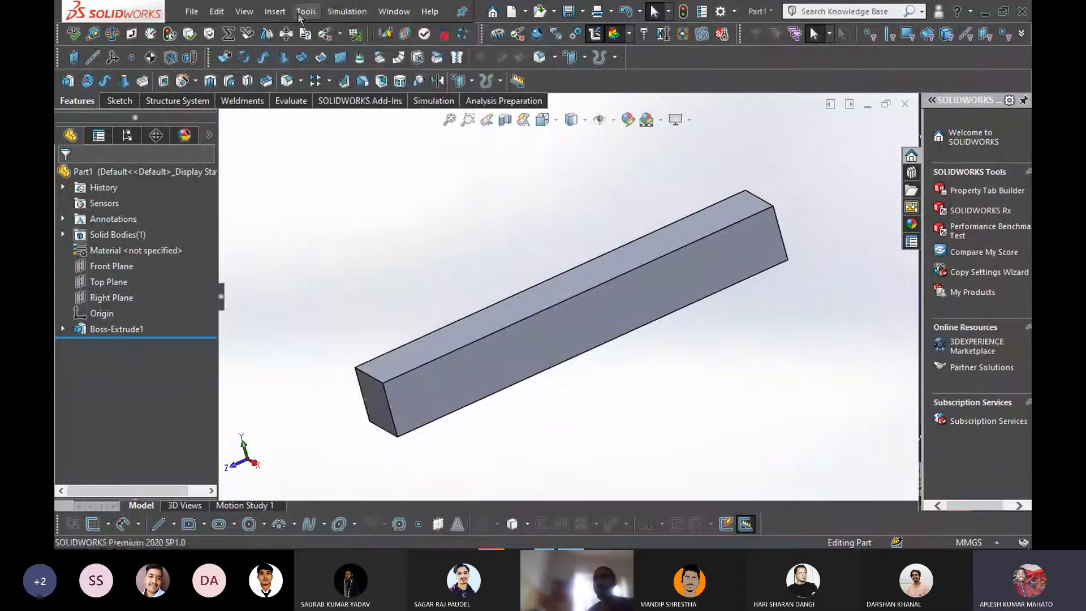
click(306, 11)
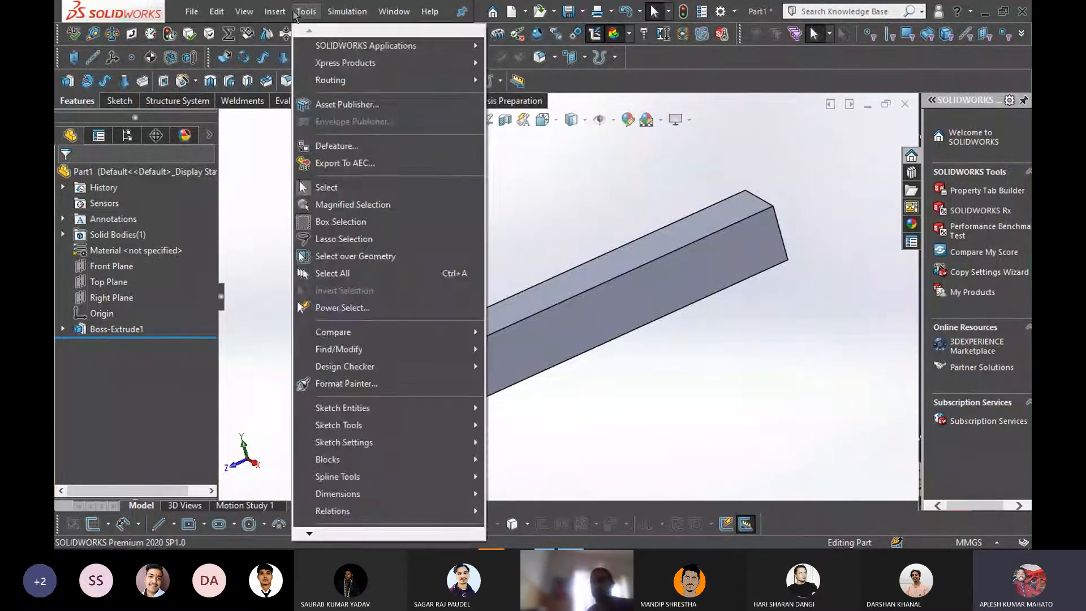
mouse_move(240, 11)
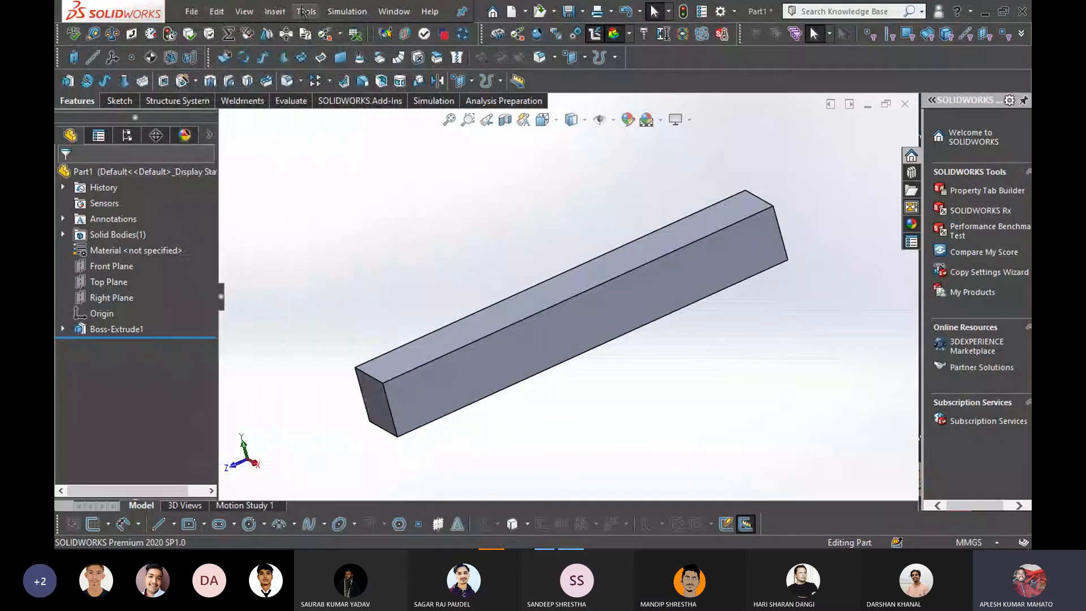
mouse_move(312, 12)
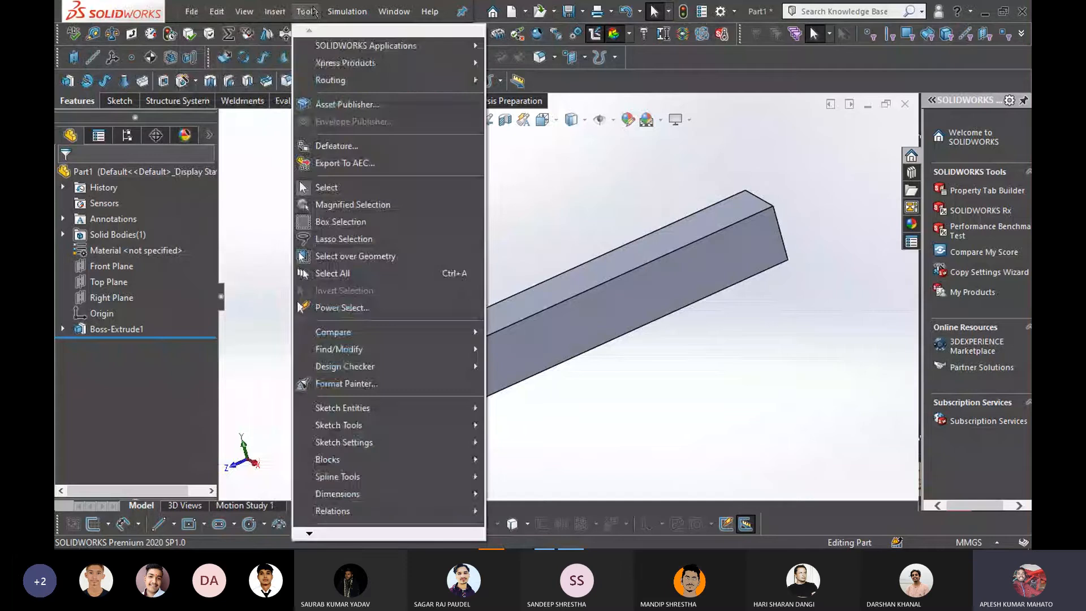
click(314, 10)
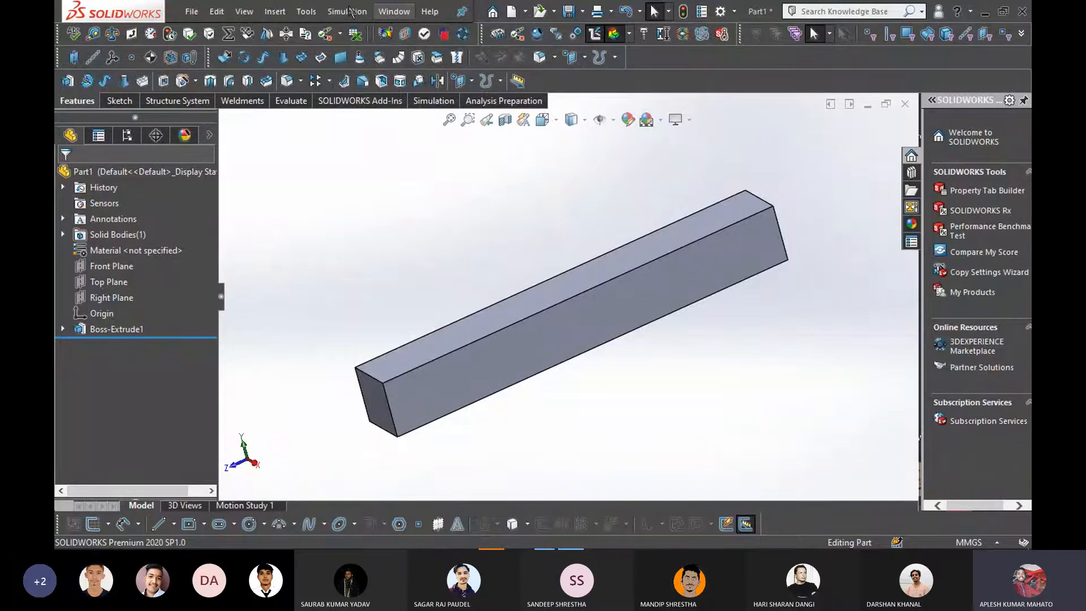
click(306, 12)
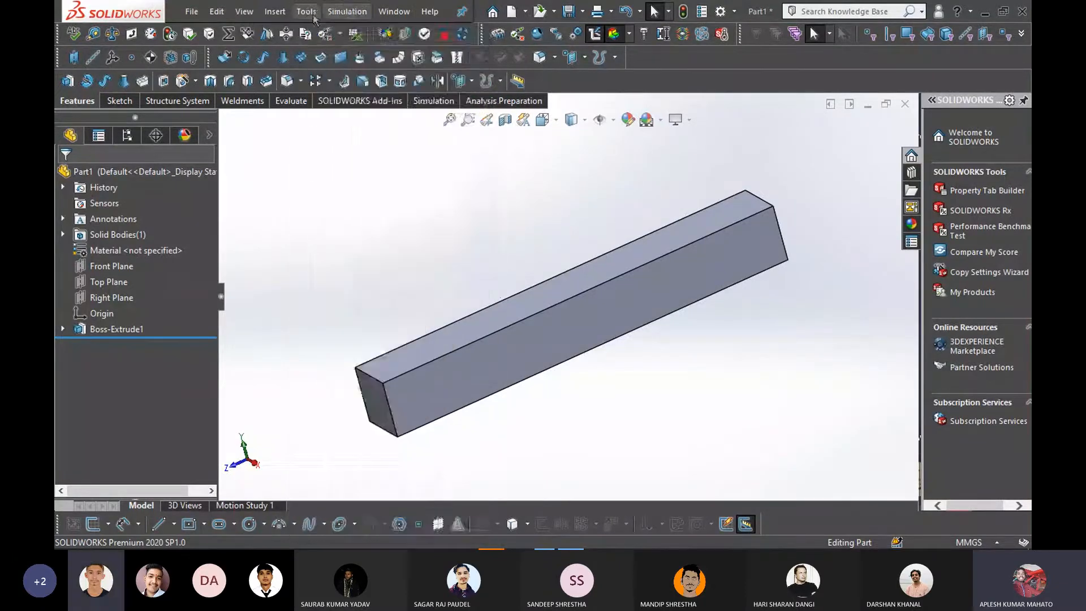
click(346, 11)
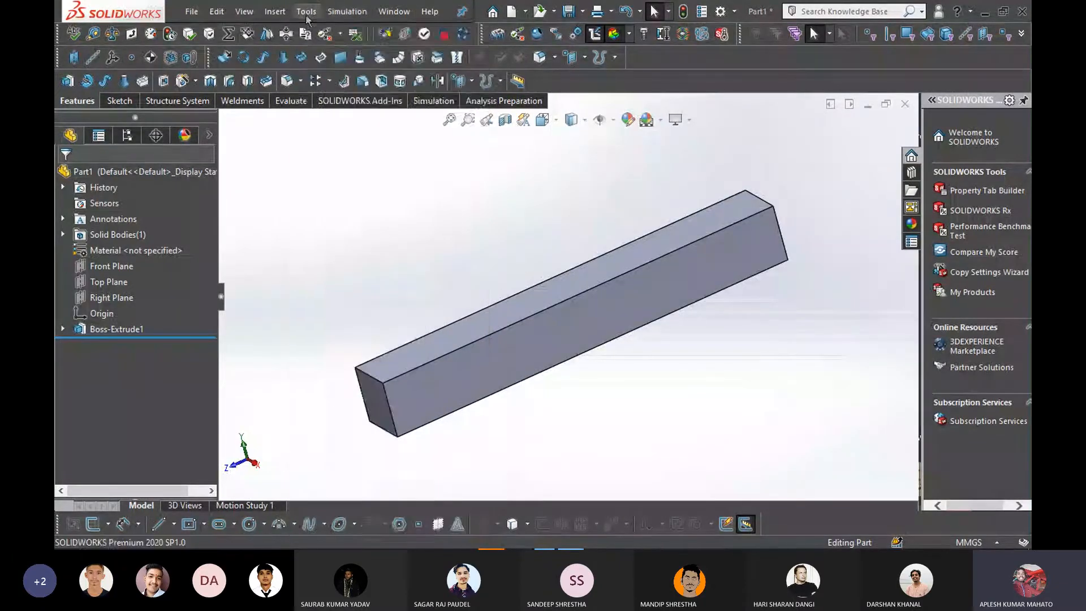
click(307, 12)
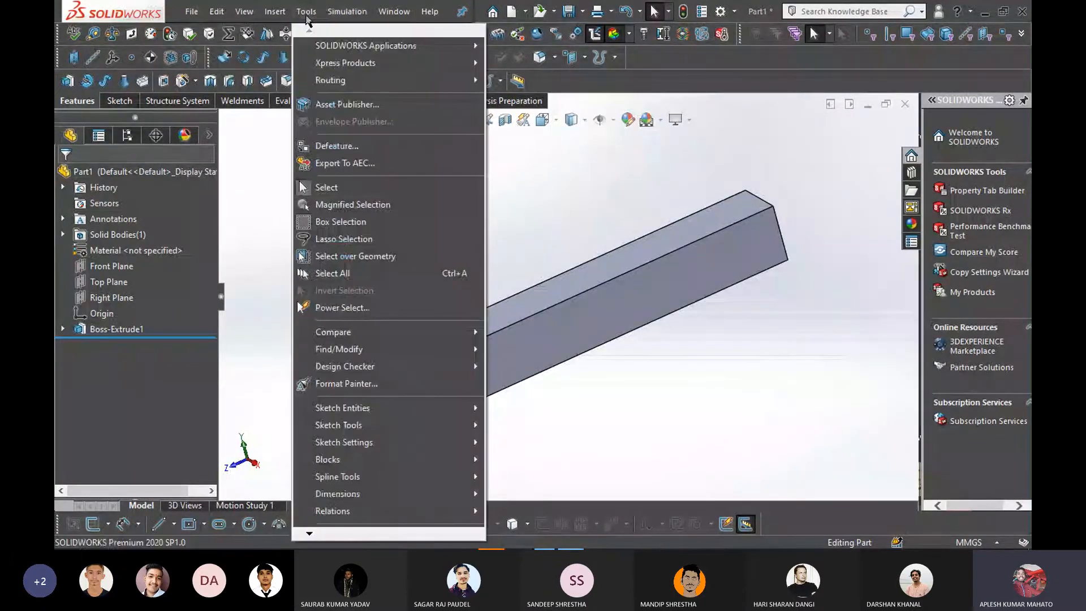
click(703, 54)
click(376, 105)
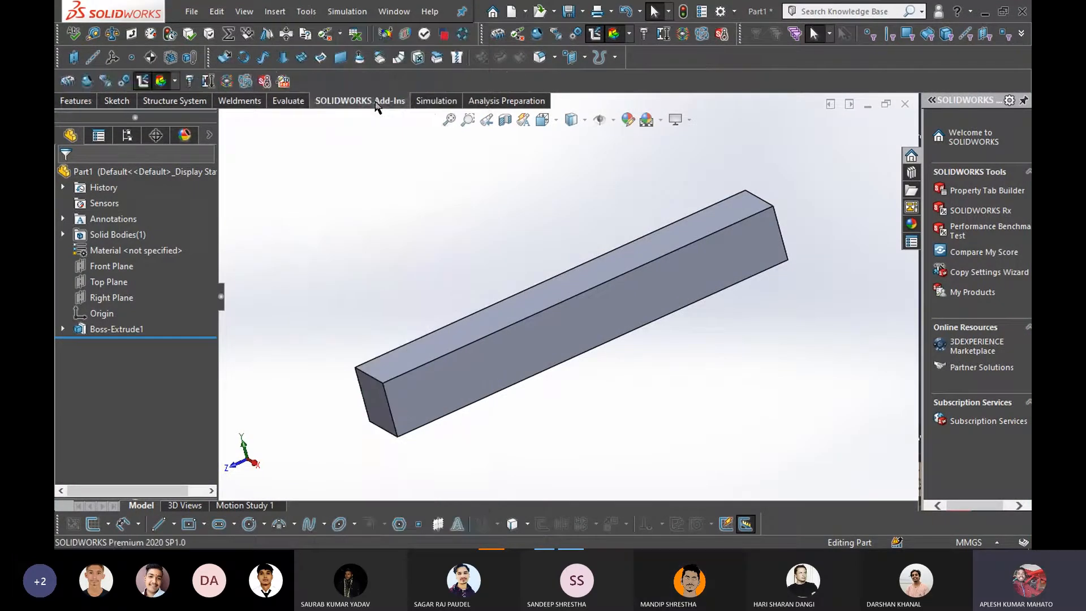
right_click(370, 105)
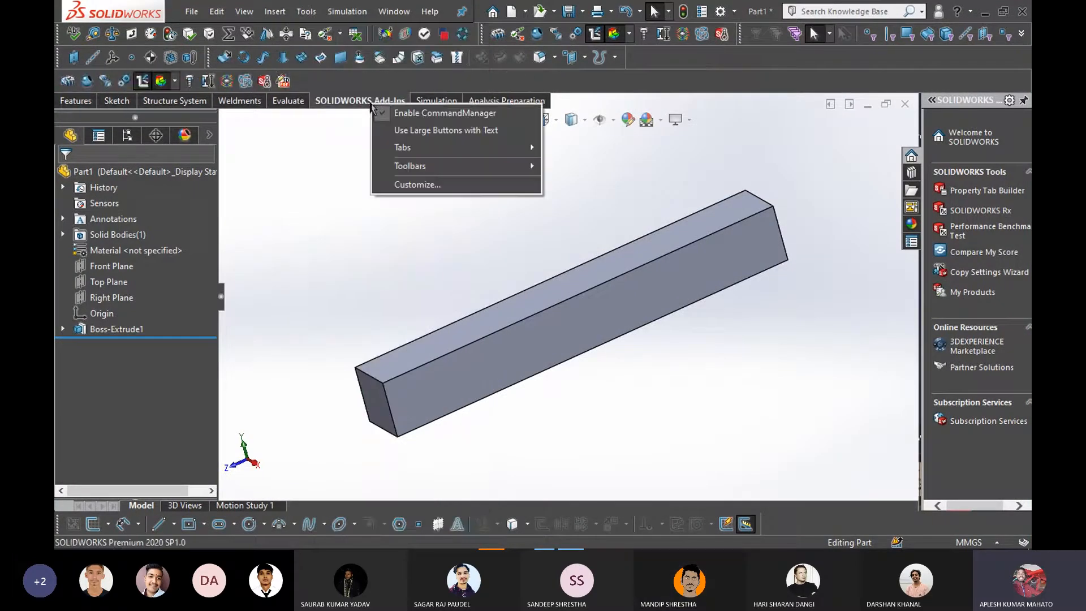
click(353, 102)
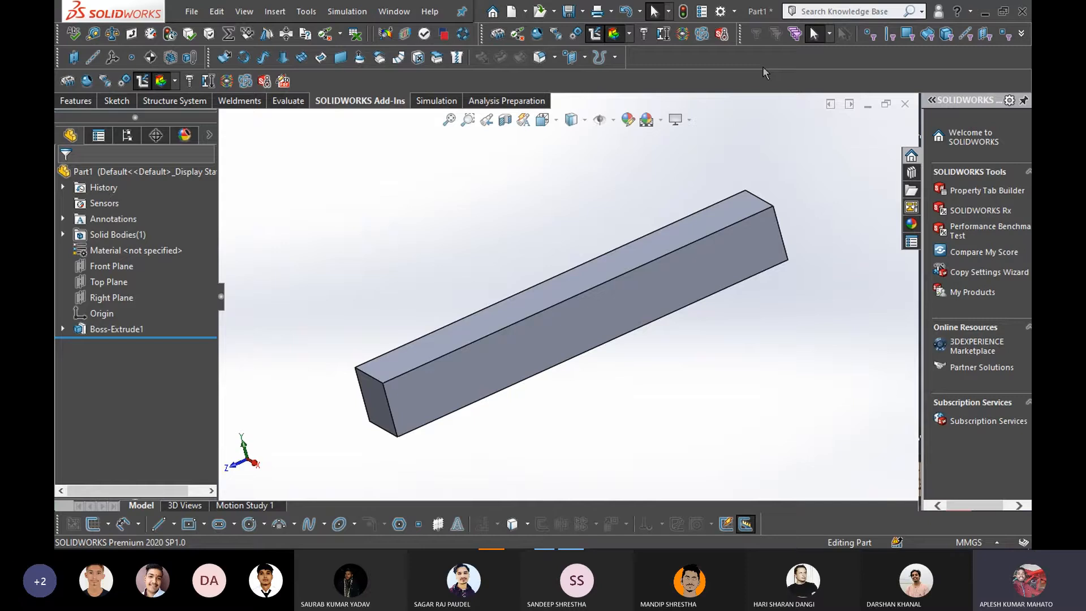
Search the Knowledge Base for "add ins" and close the browser page with the results
click(825, 11)
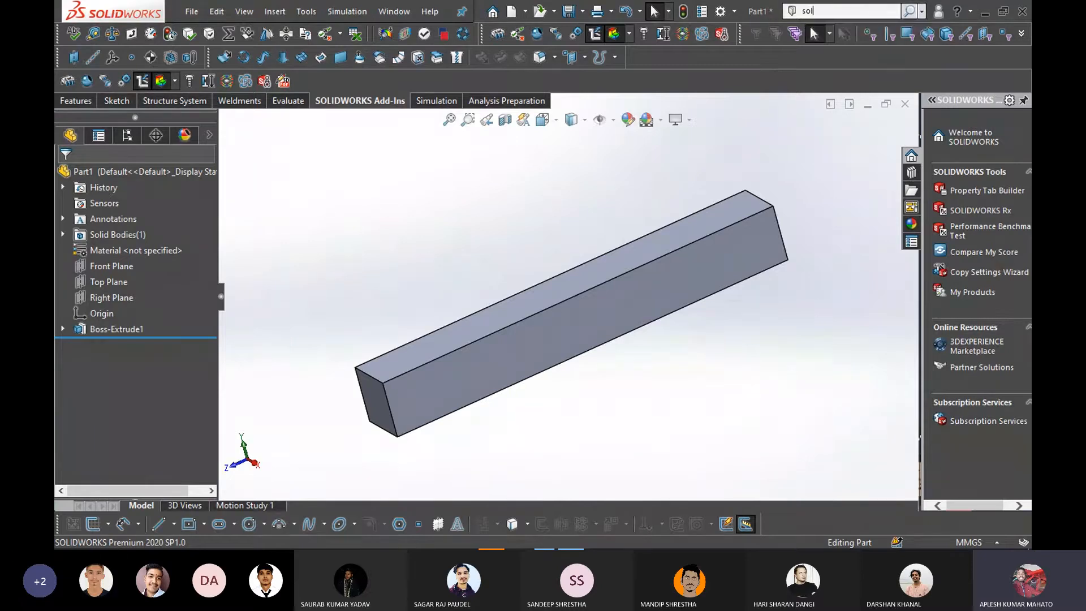
text(add ins)
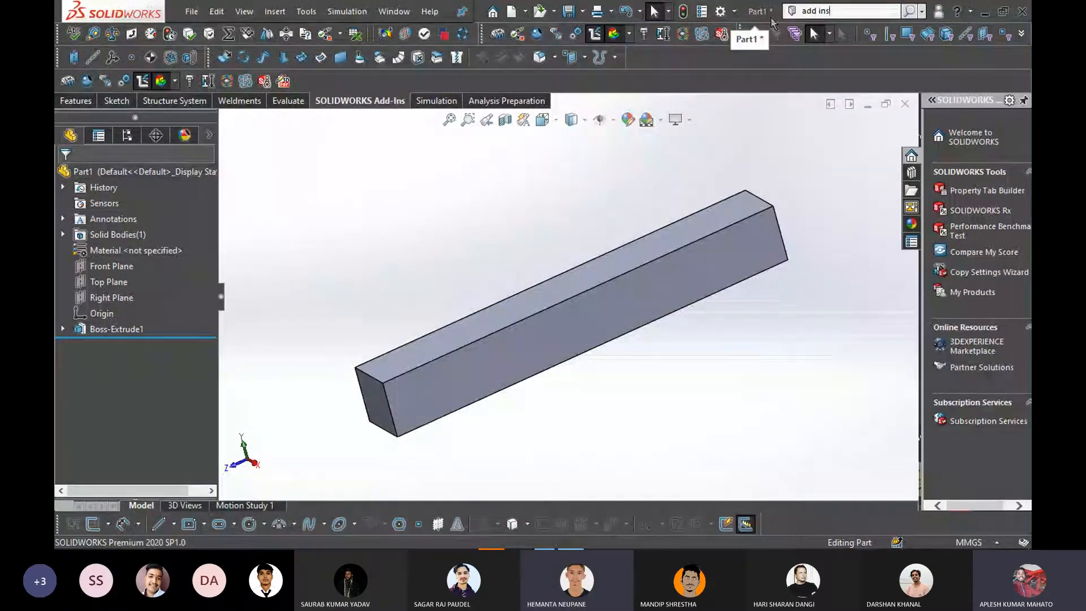
key(Return)
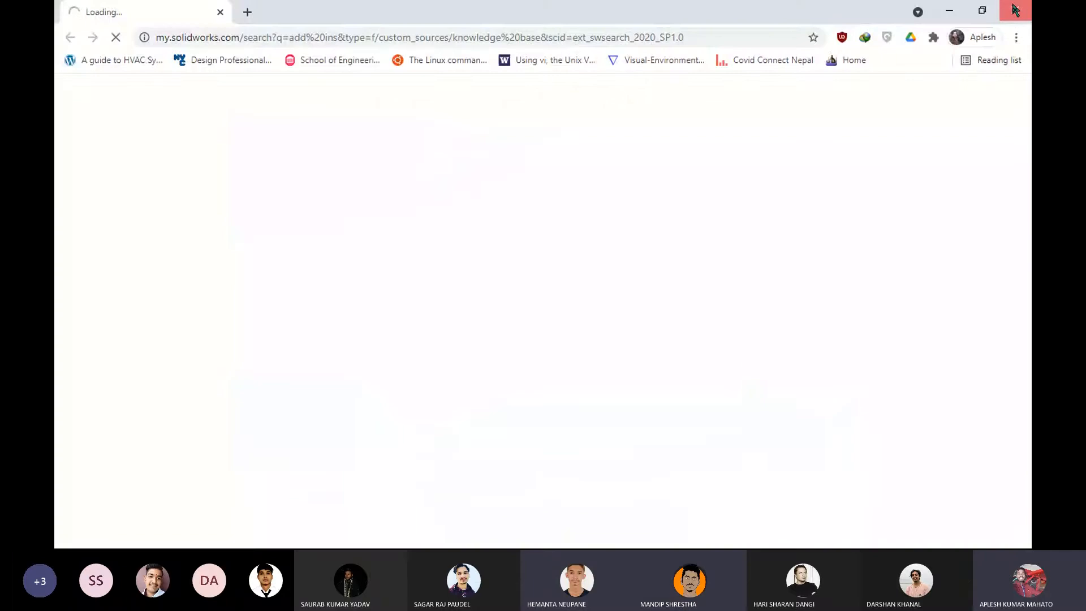
click(1013, 10)
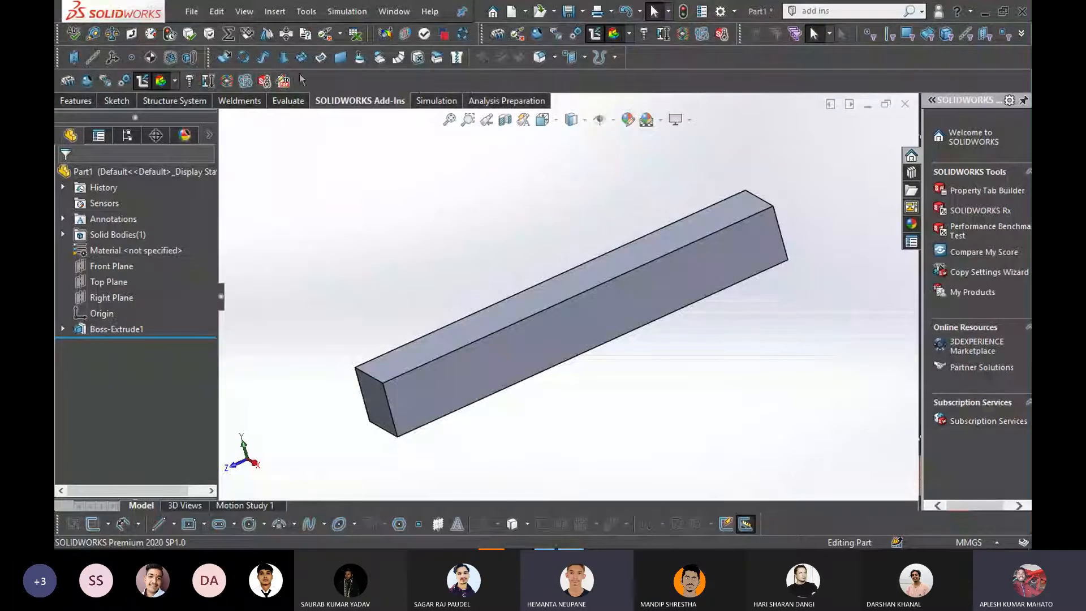
Open the Add-Ins dialog, examine the active and start-up settings of SOLIDWORKS Simulation, and accept them
right_click(335, 107)
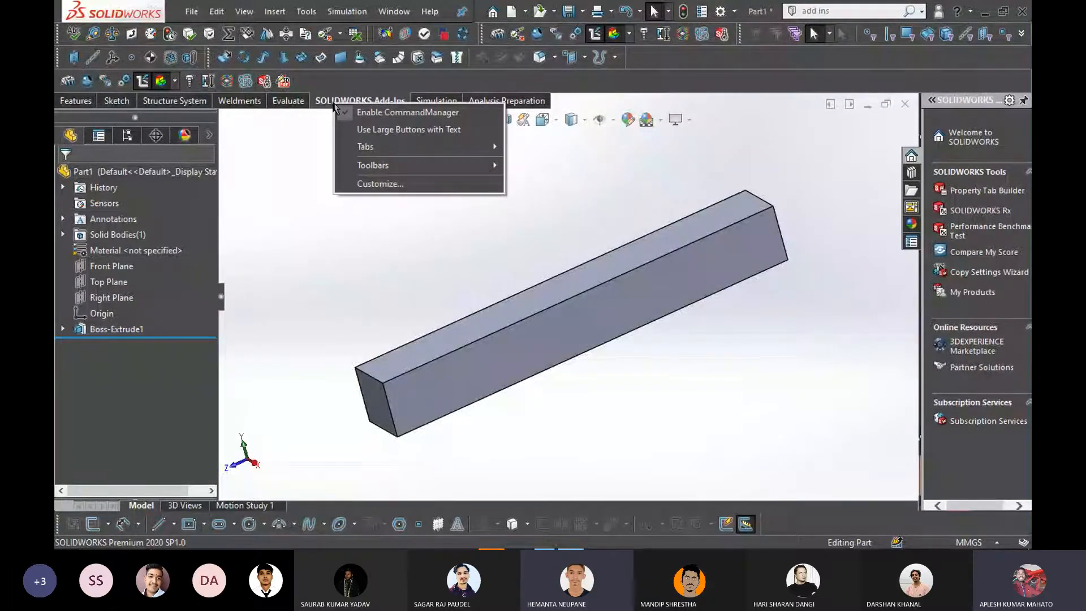
click(328, 102)
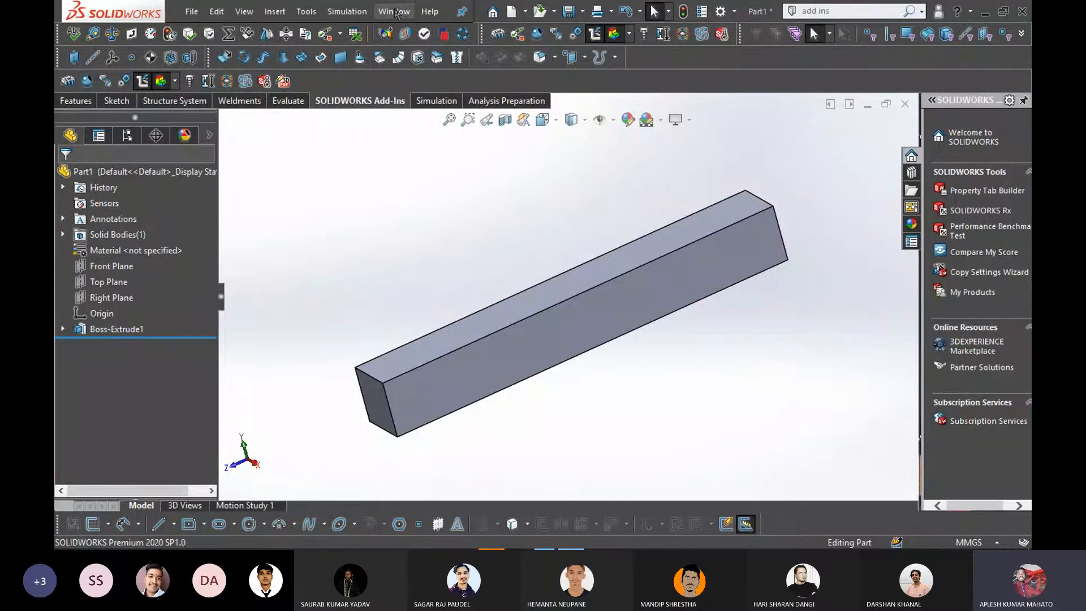
click(346, 14)
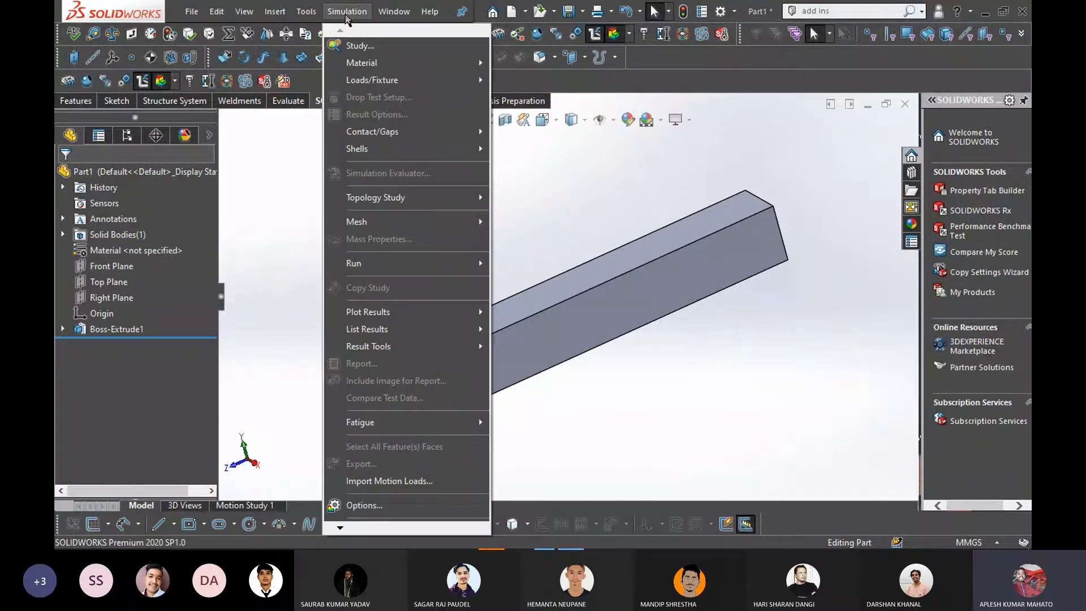
click(306, 12)
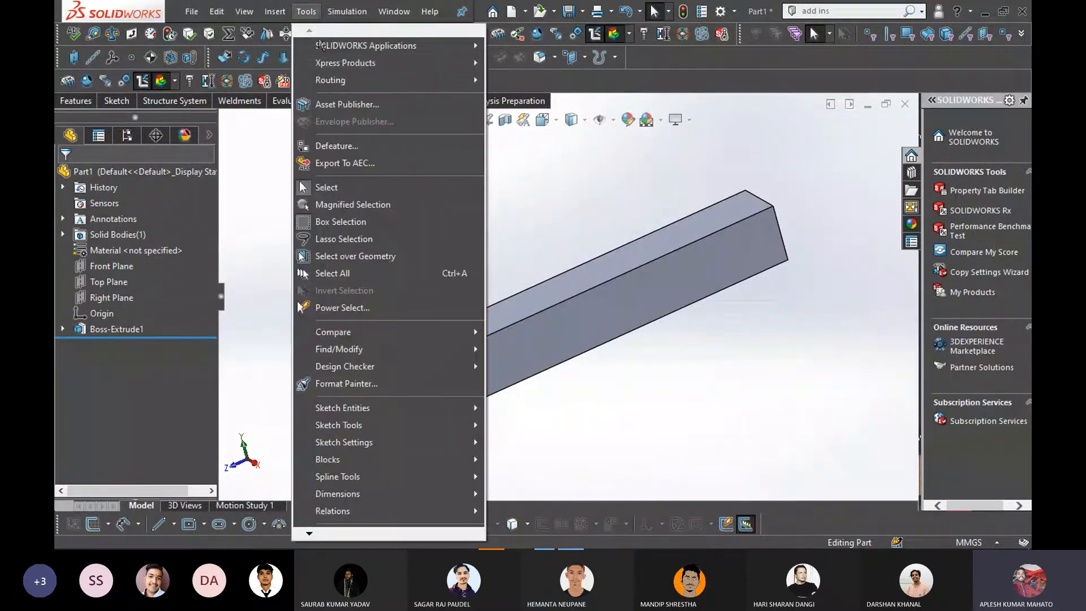
mouse_move(461, 67)
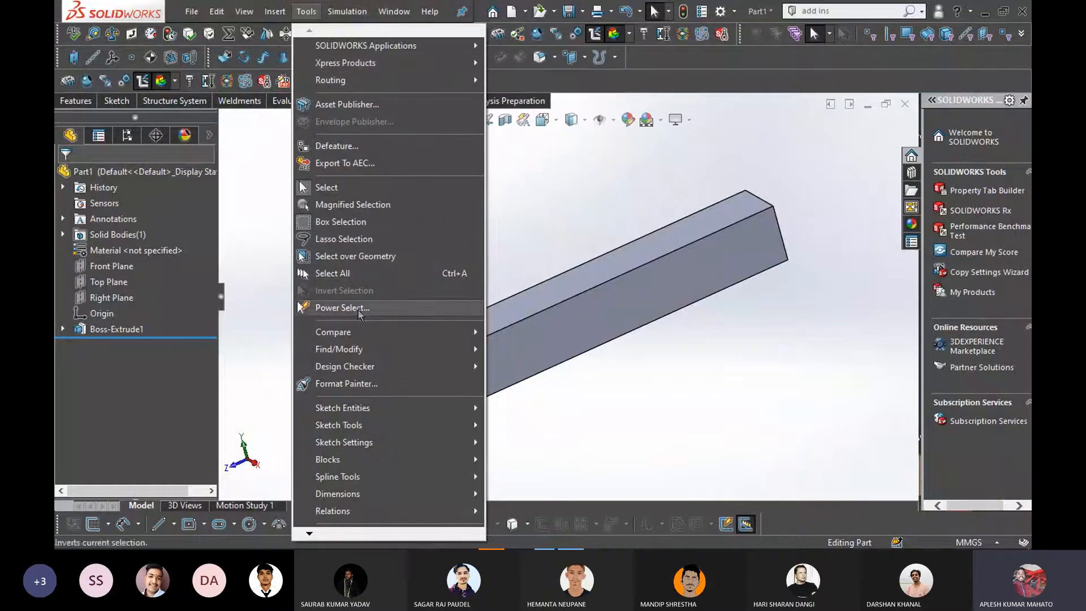
mouse_move(312, 534)
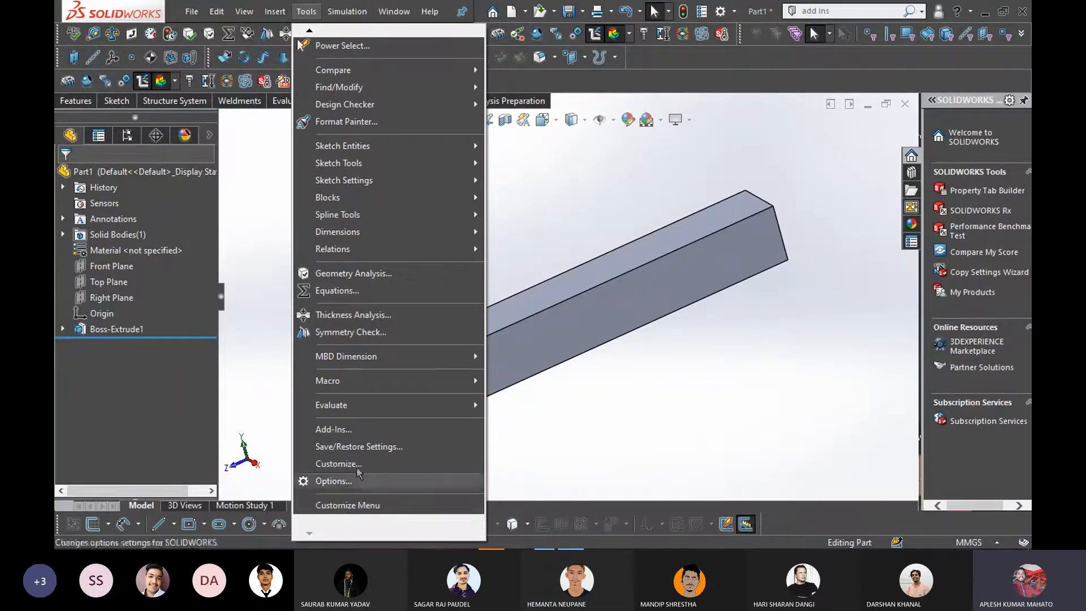
click(370, 429)
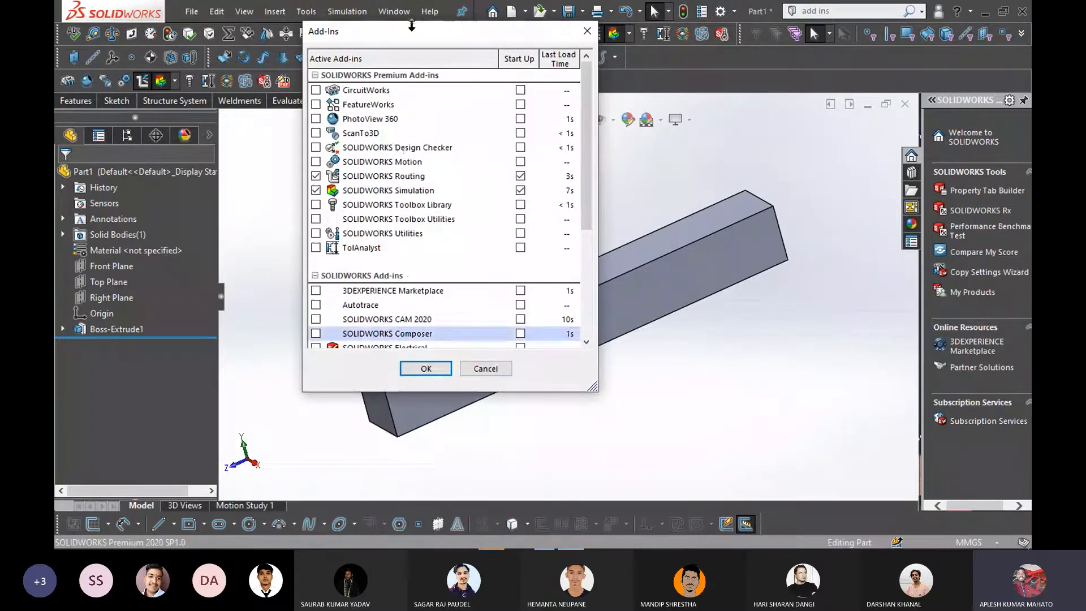
drag(413, 22, 710, 51)
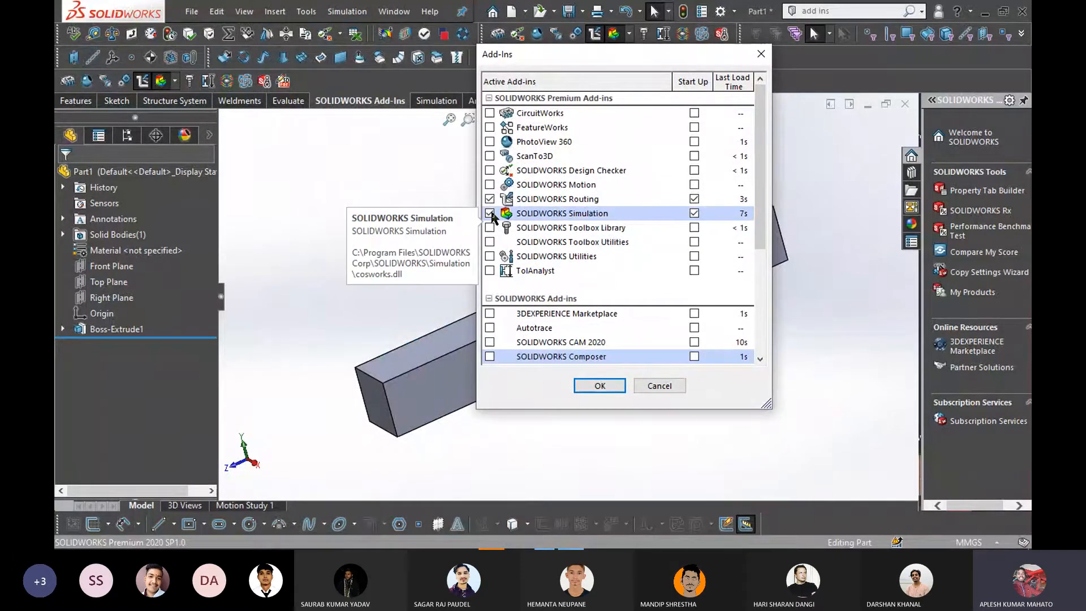
click(599, 385)
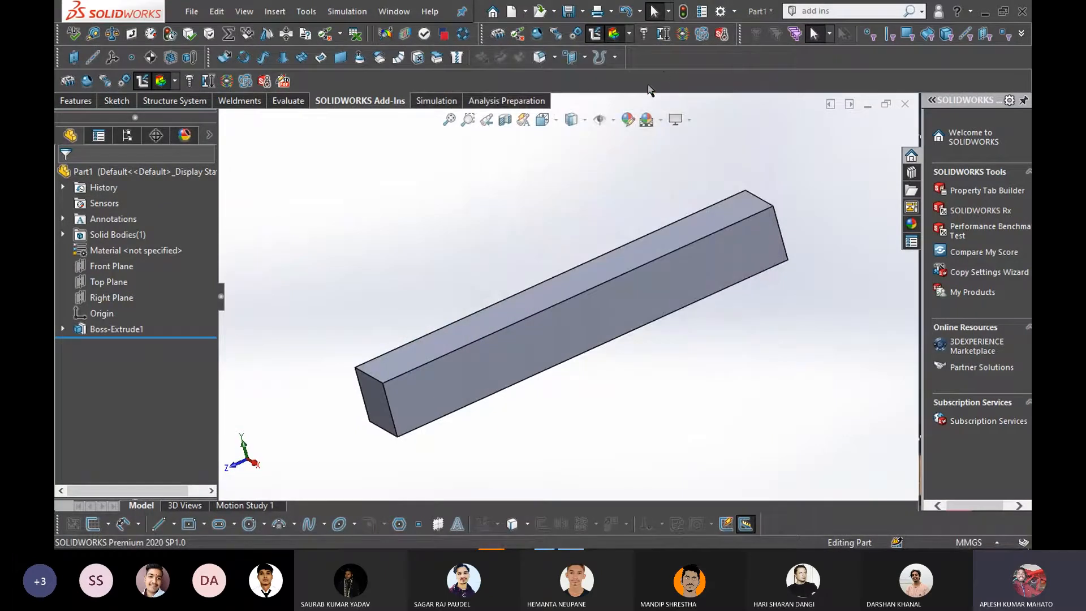
Examine the Simulation entry in the list of available CommandManager tabs and dismiss the list
right_click(695, 74)
mouse_move(751, 118)
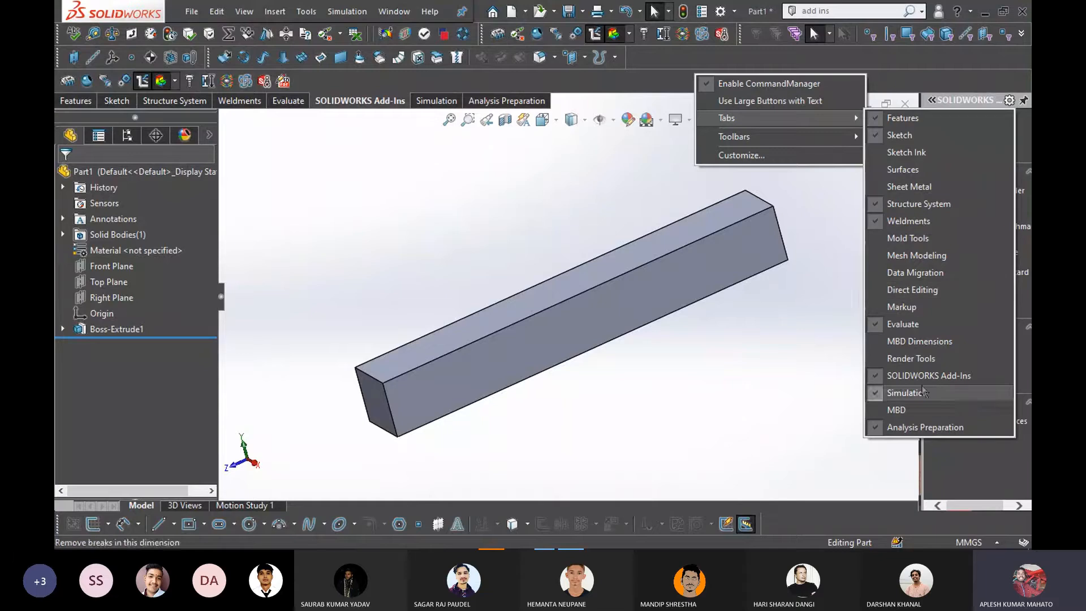
click(680, 60)
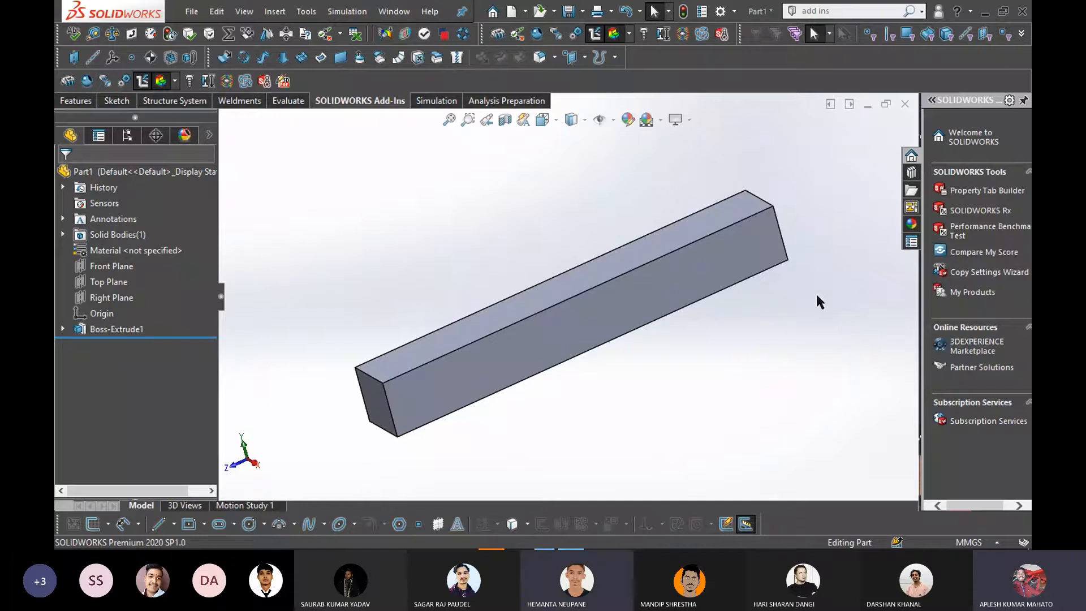
scroll(779, 289, down, 2)
scroll(677, 303, up, 2)
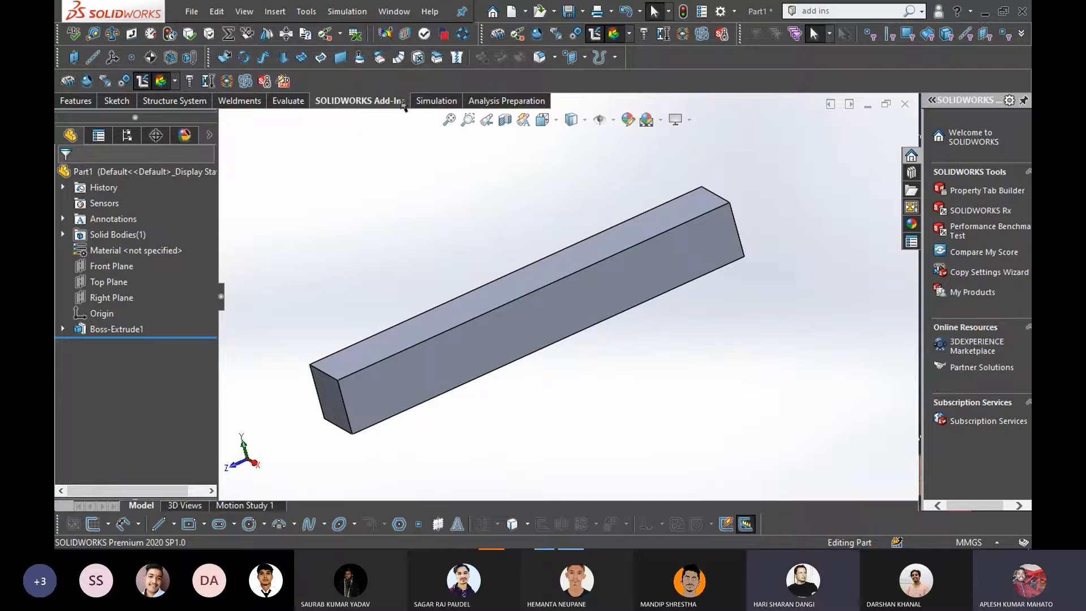
Review the SOLIDWORKS Simulation add-in settings again and recheck the SOLIDWORKS Add-Ins and Simulation entries among the CommandManager tabs
click(314, 13)
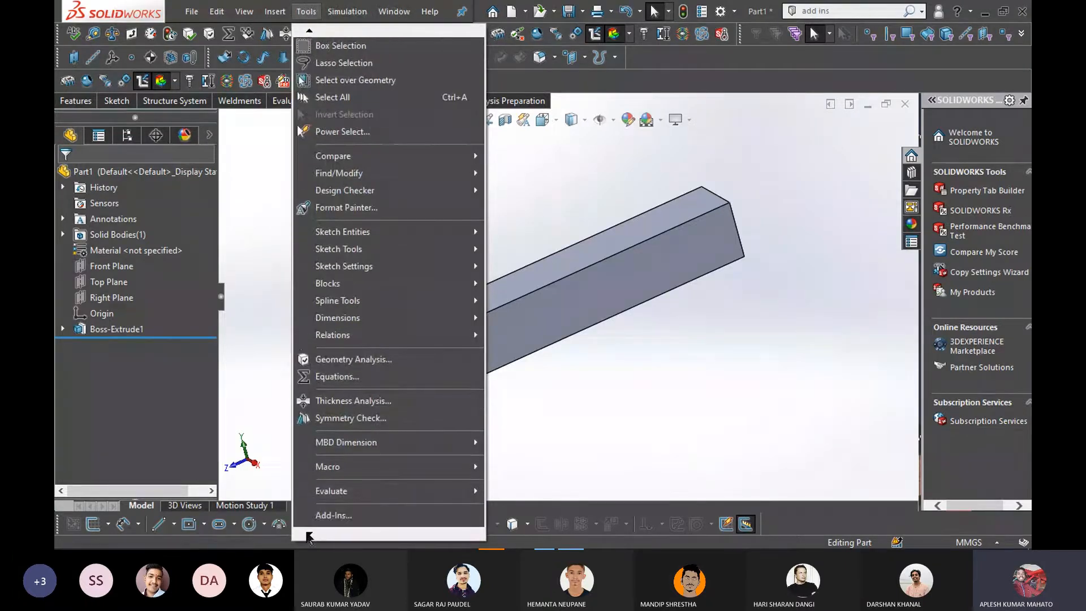
click(332, 431)
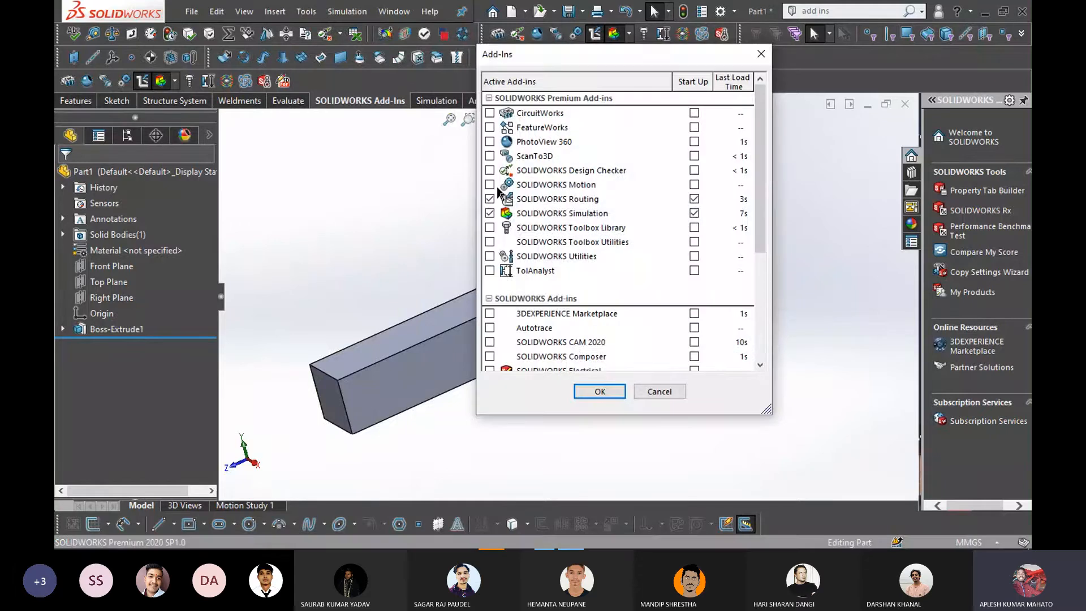
click(598, 391)
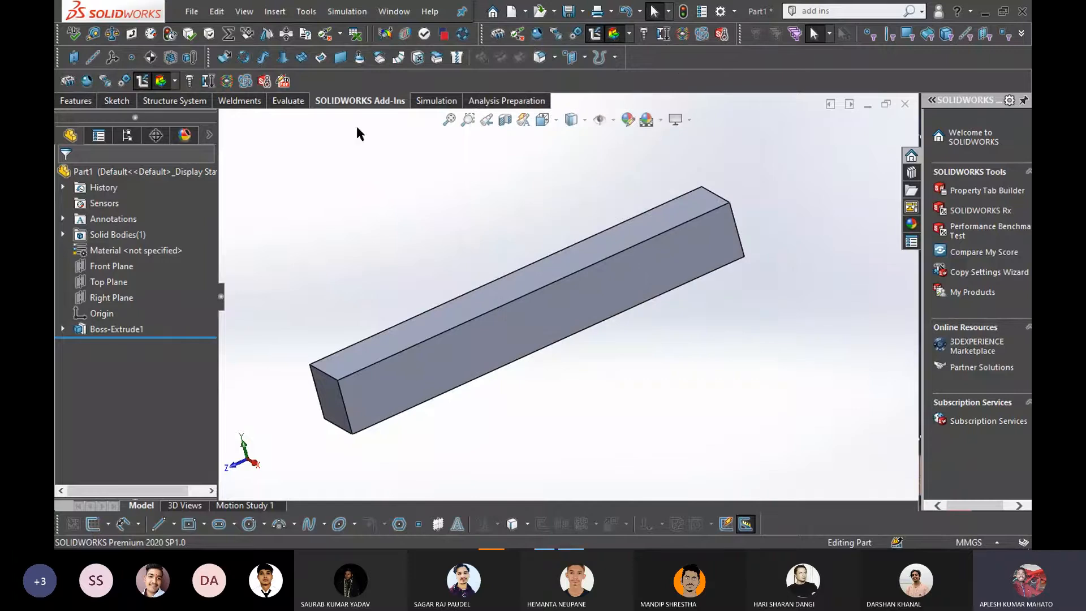
right_click(729, 73)
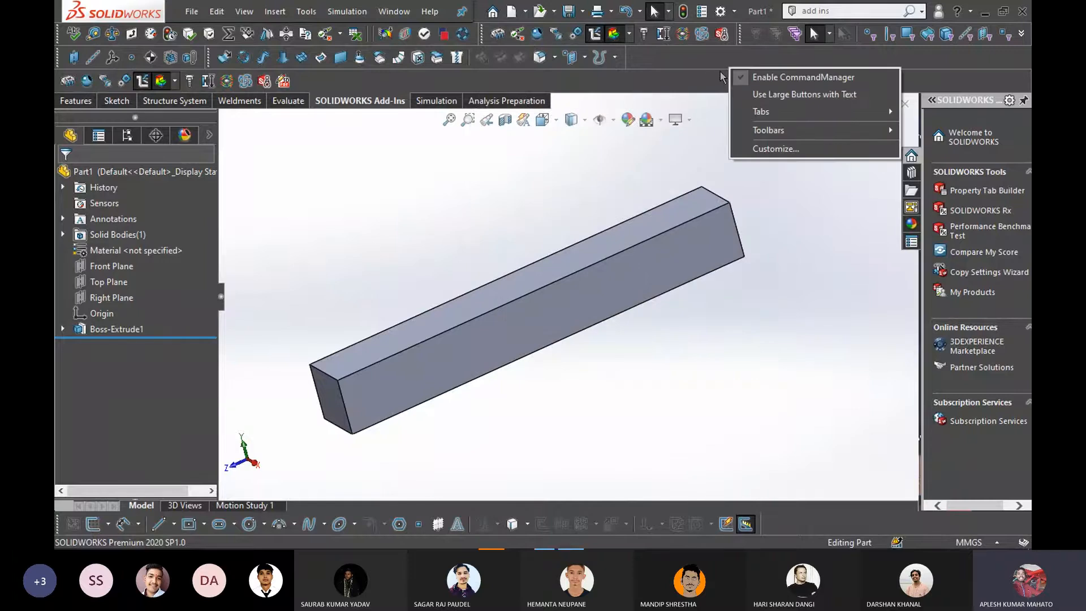
mouse_move(788, 116)
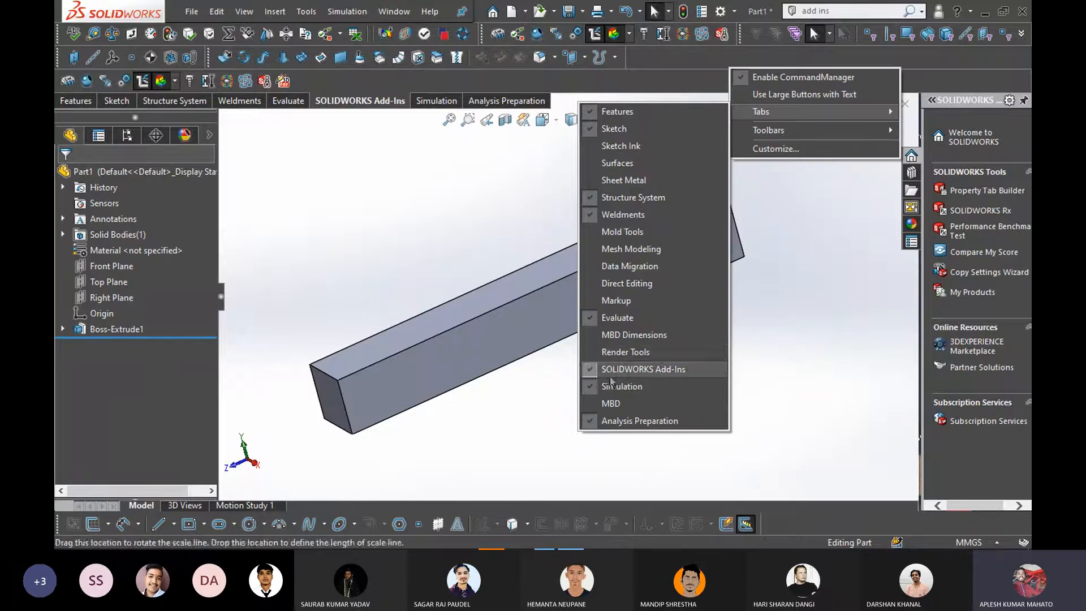
click(491, 198)
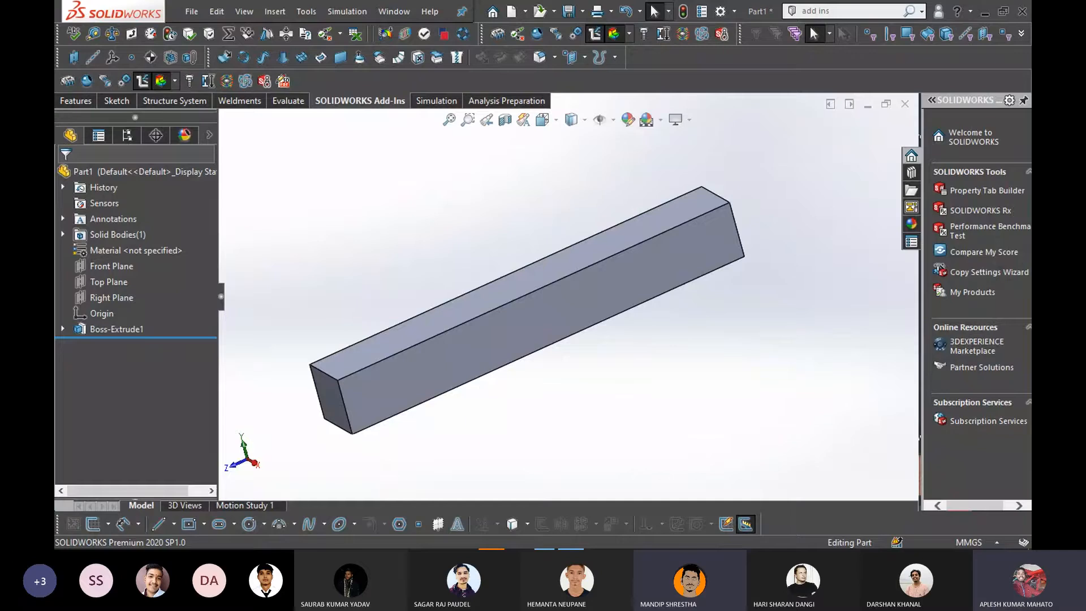
Create a new simulation study of type Static for the bar
middle_drag(450, 233, 415, 246)
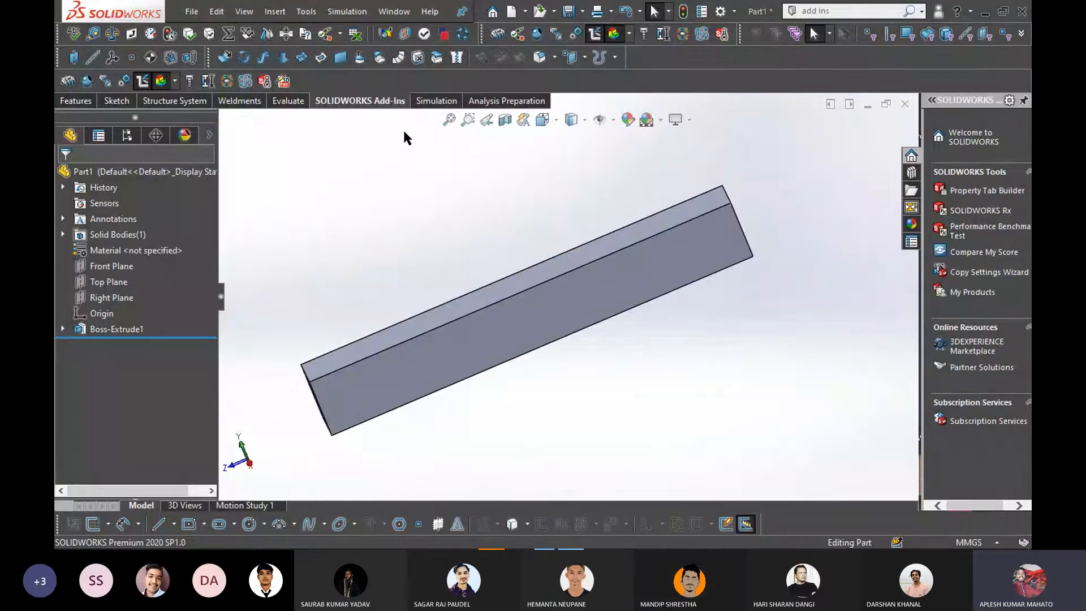
click(440, 105)
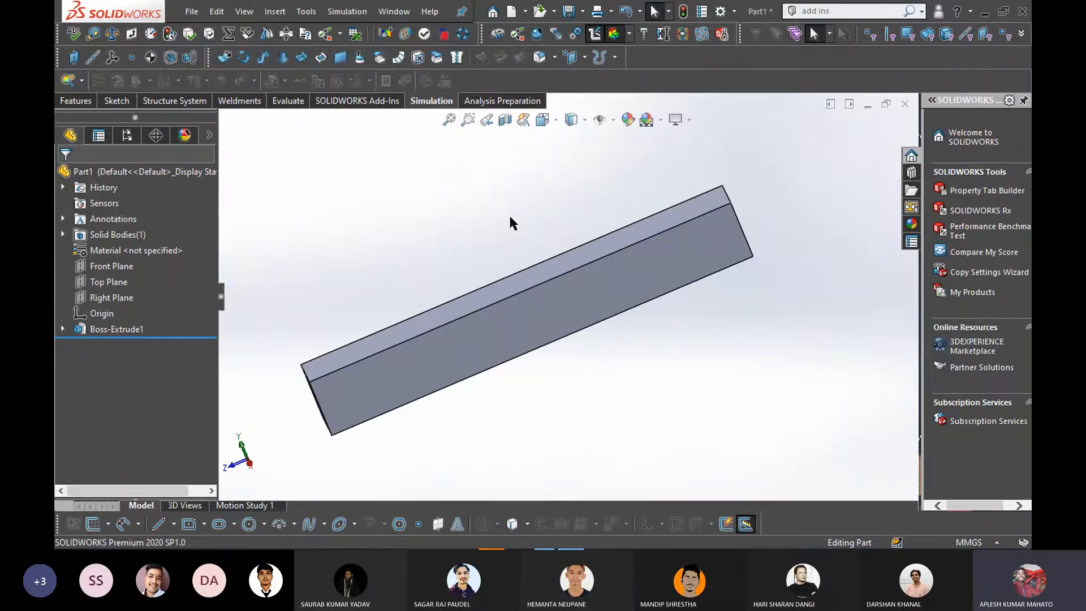
click(82, 84)
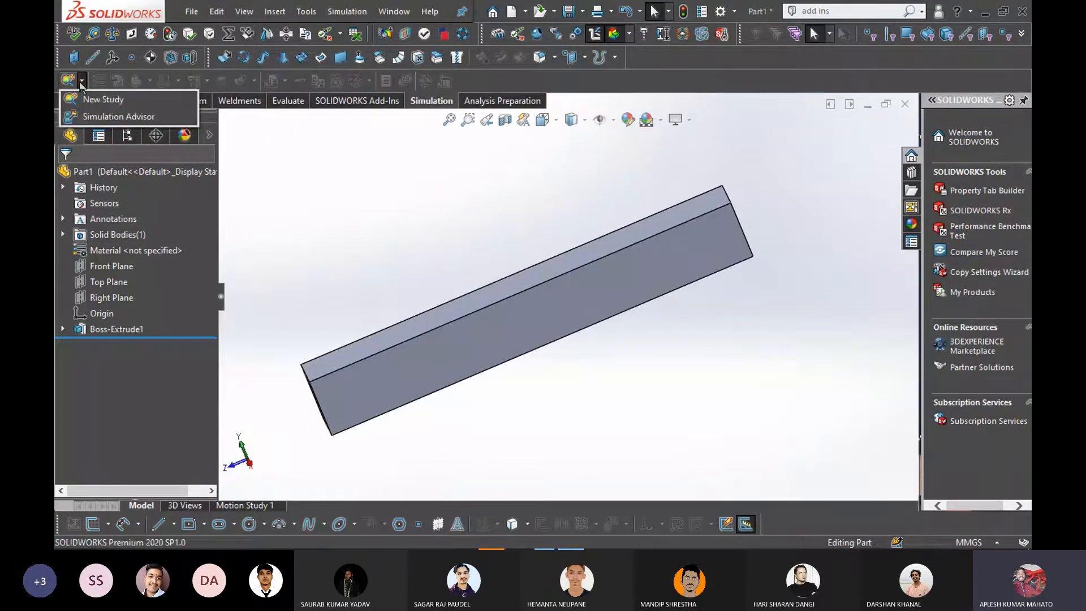
click(97, 100)
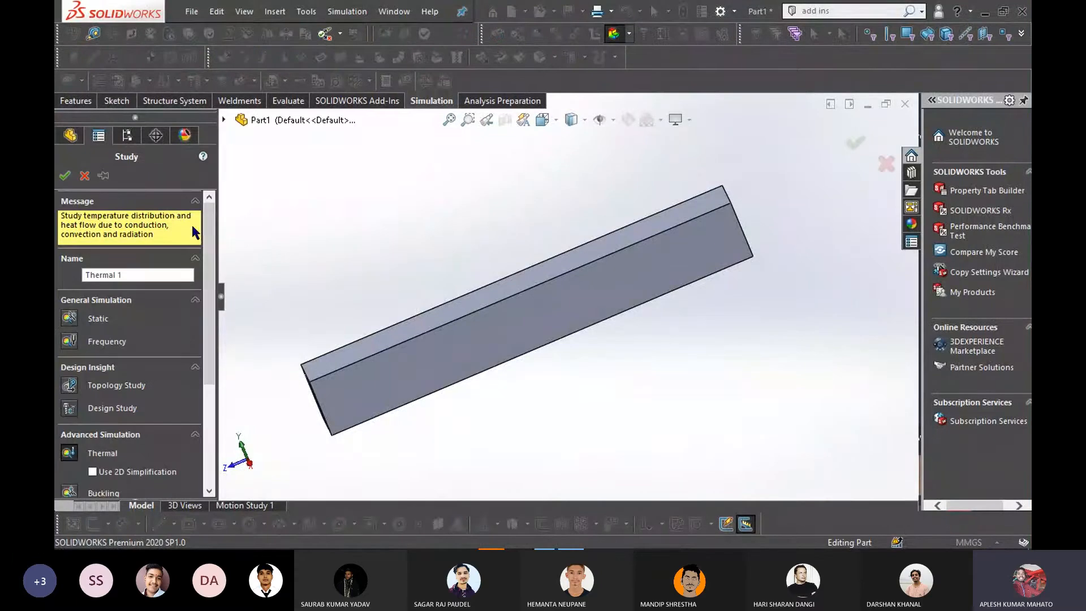
scroll(210, 232, down, 1)
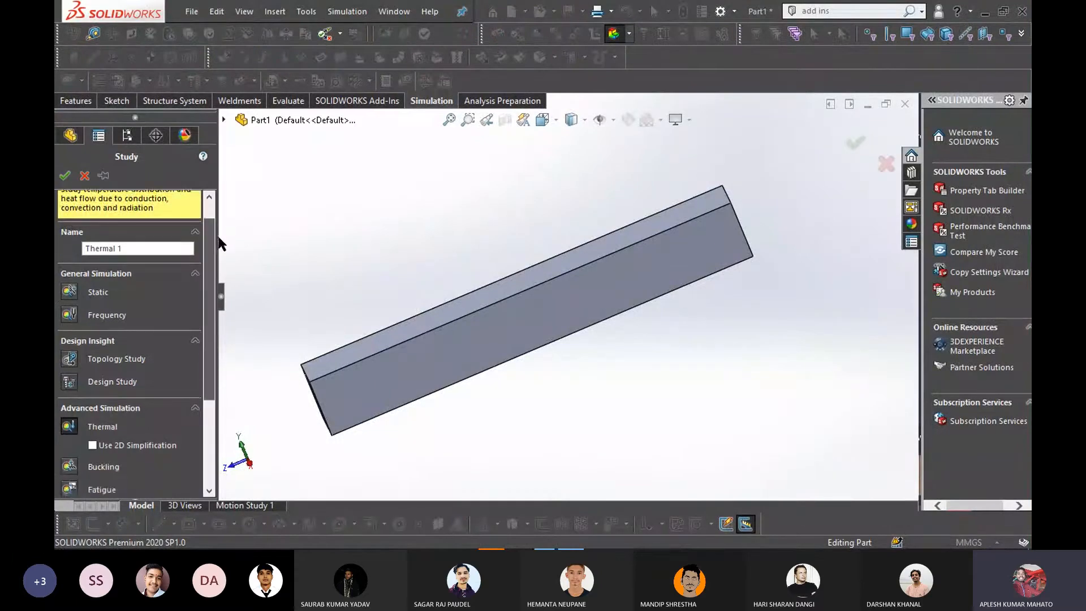
scroll(179, 269, up, 1)
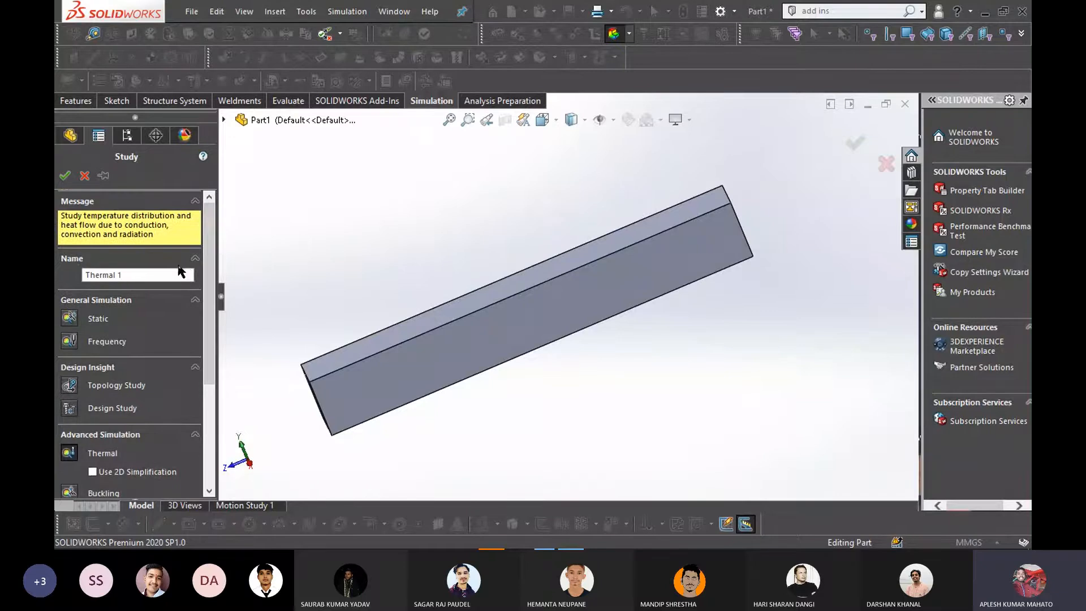
click(101, 317)
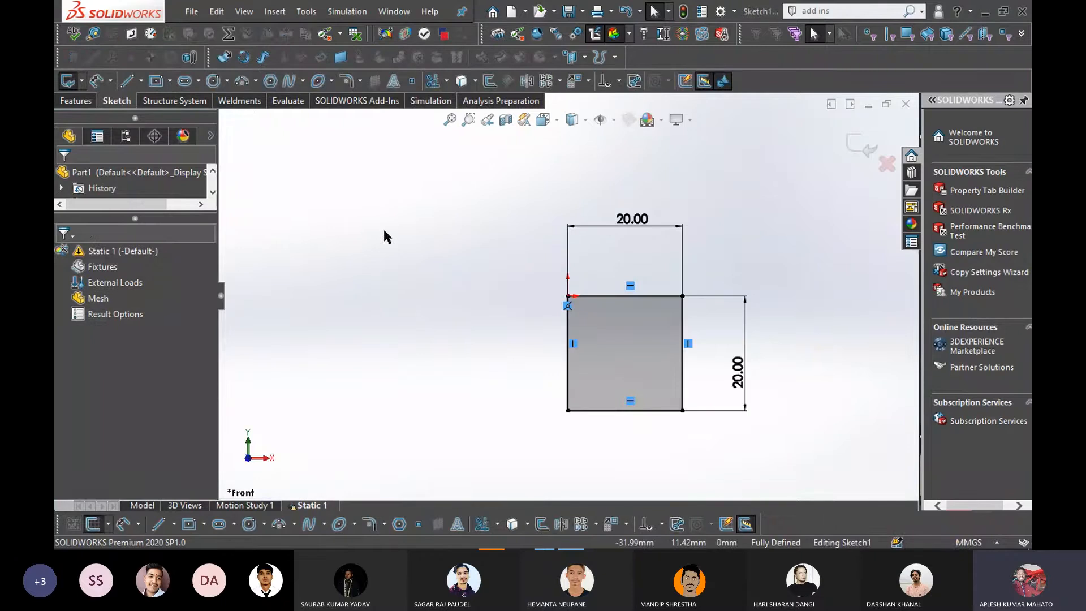
click(857, 148)
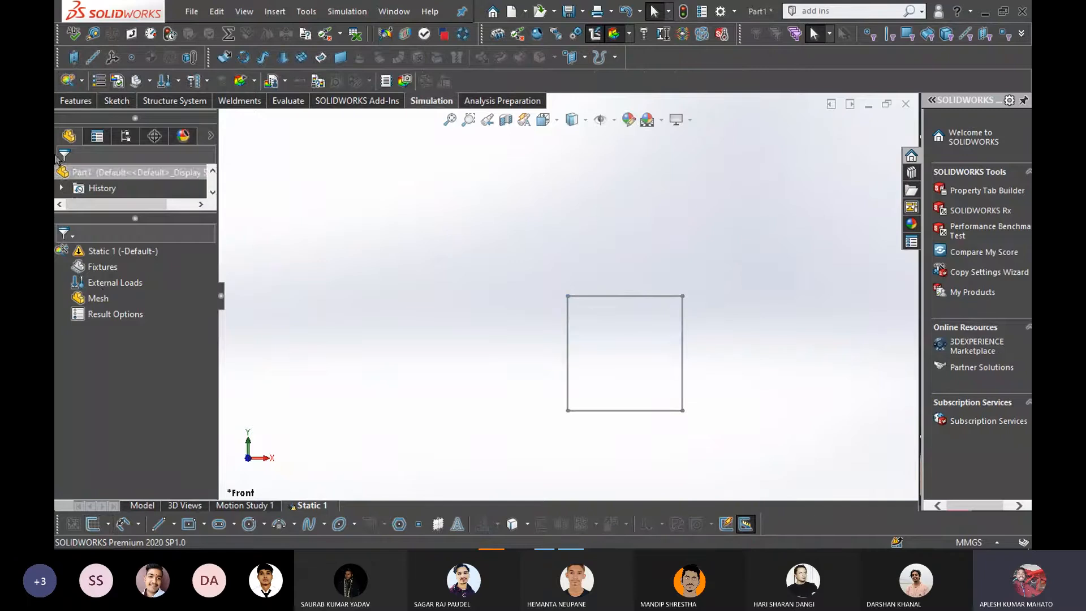
click(78, 99)
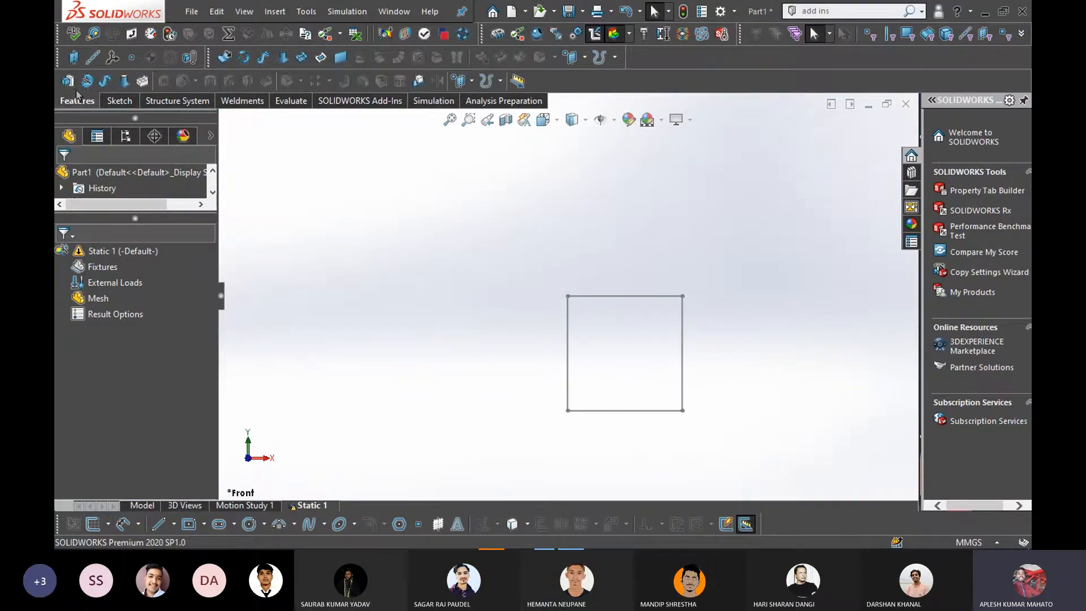
click(68, 81)
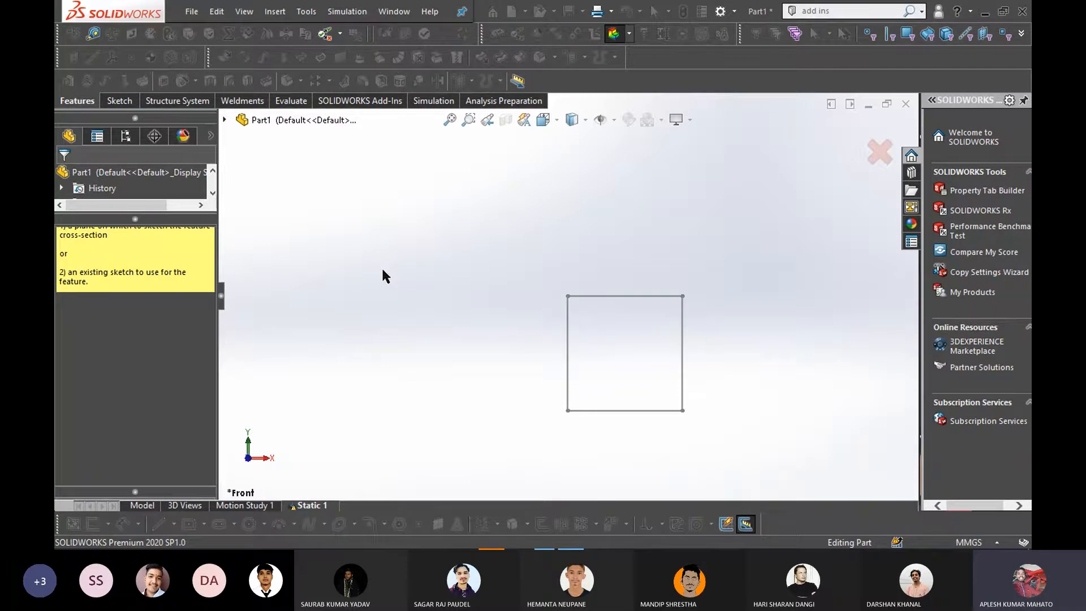
key(Escape)
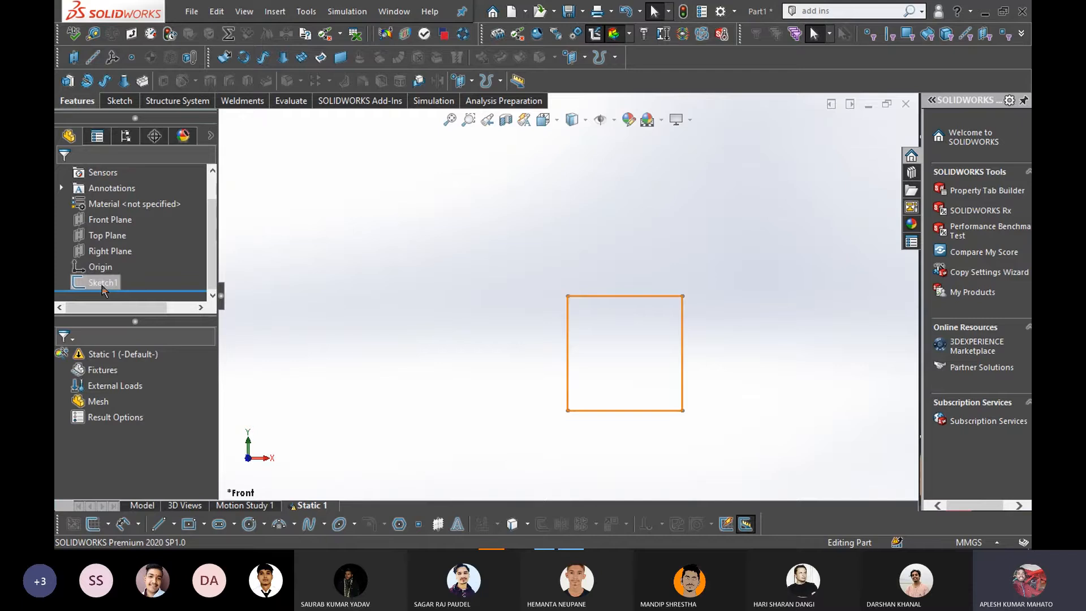
Reopen the 20 x 20 mm square sketch for editing and extrude it 150 mm as a blind boss
right_click(103, 291)
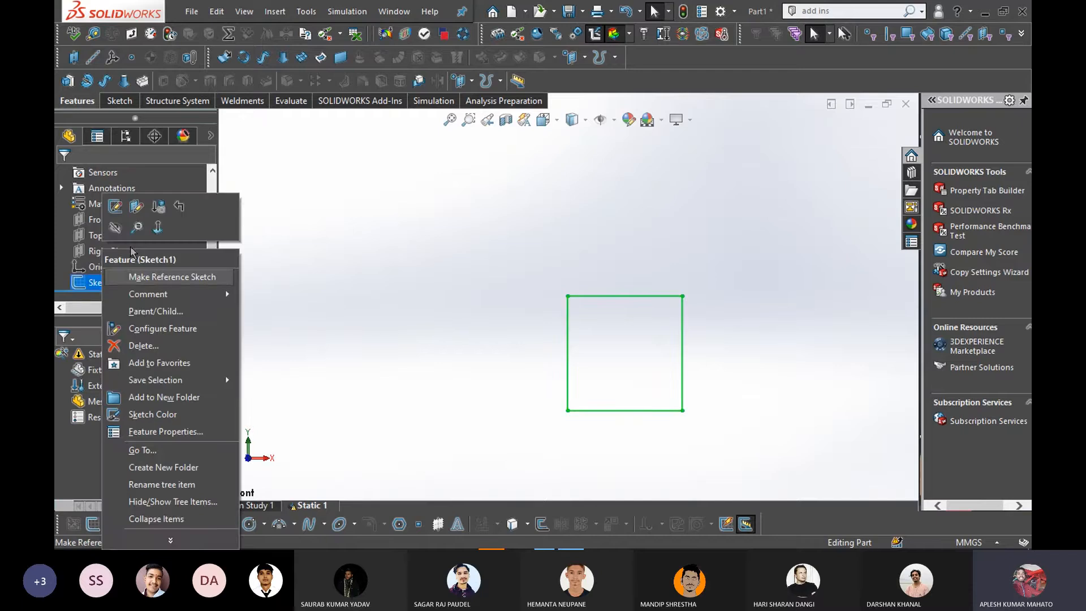
click(115, 207)
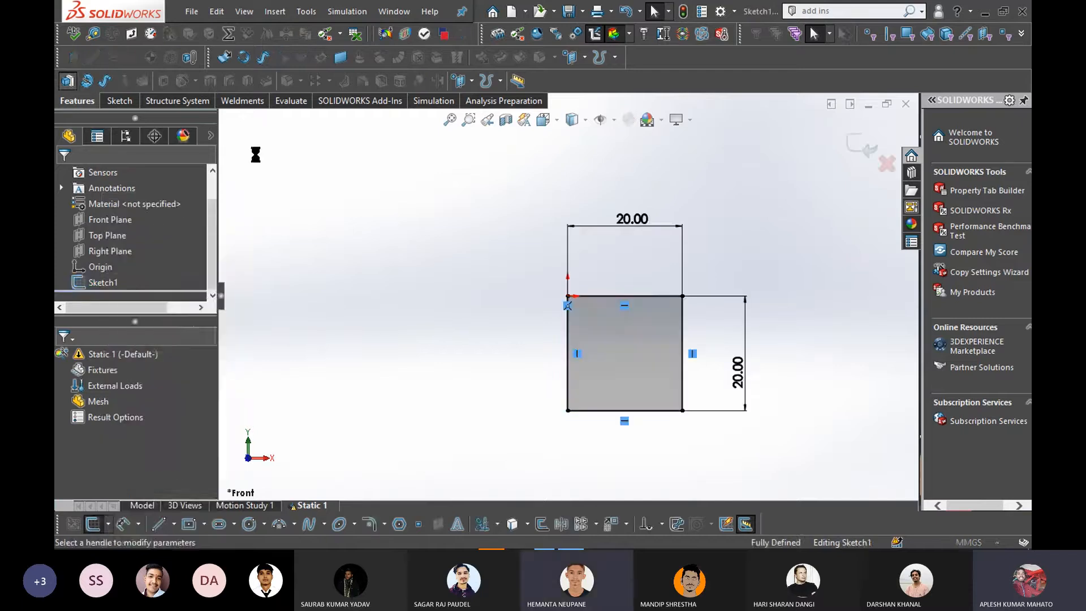
text(150)
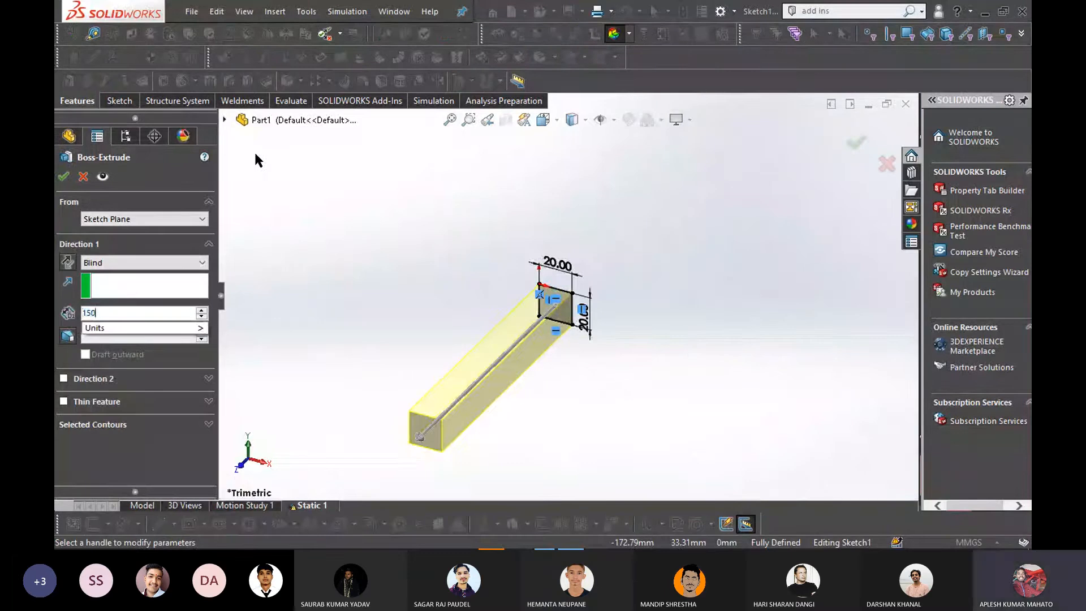
key(Return)
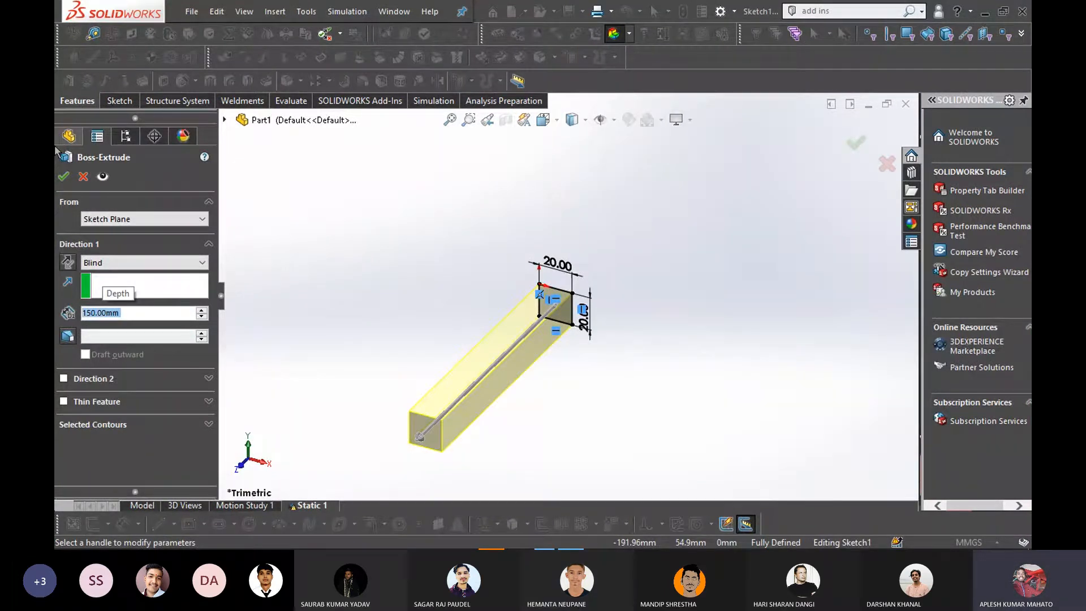
click(63, 176)
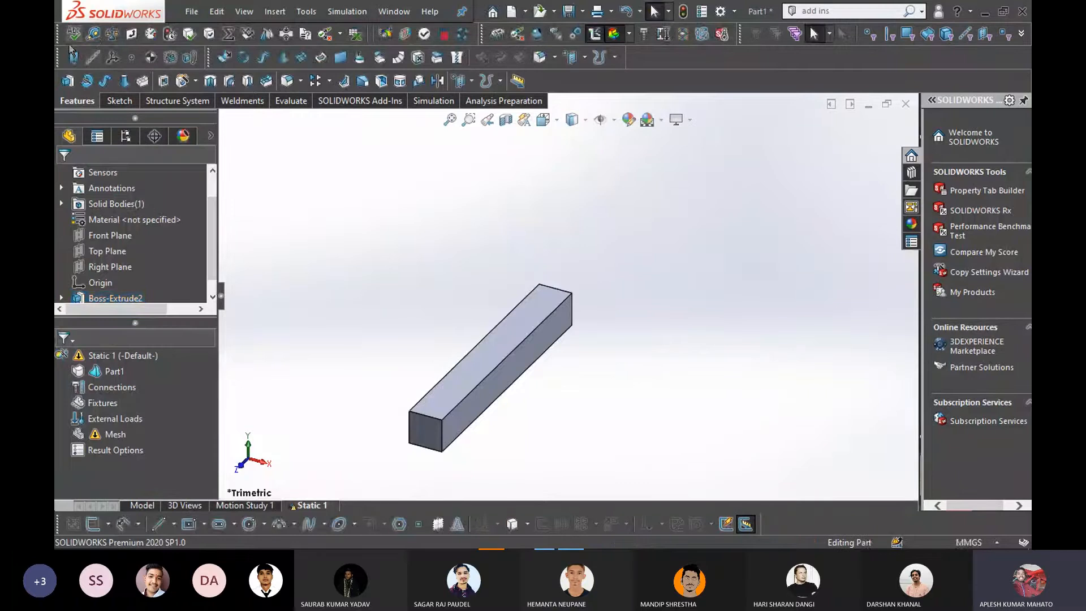
Review the available study types and create another Static simulation study on the newly extruded bar
click(432, 103)
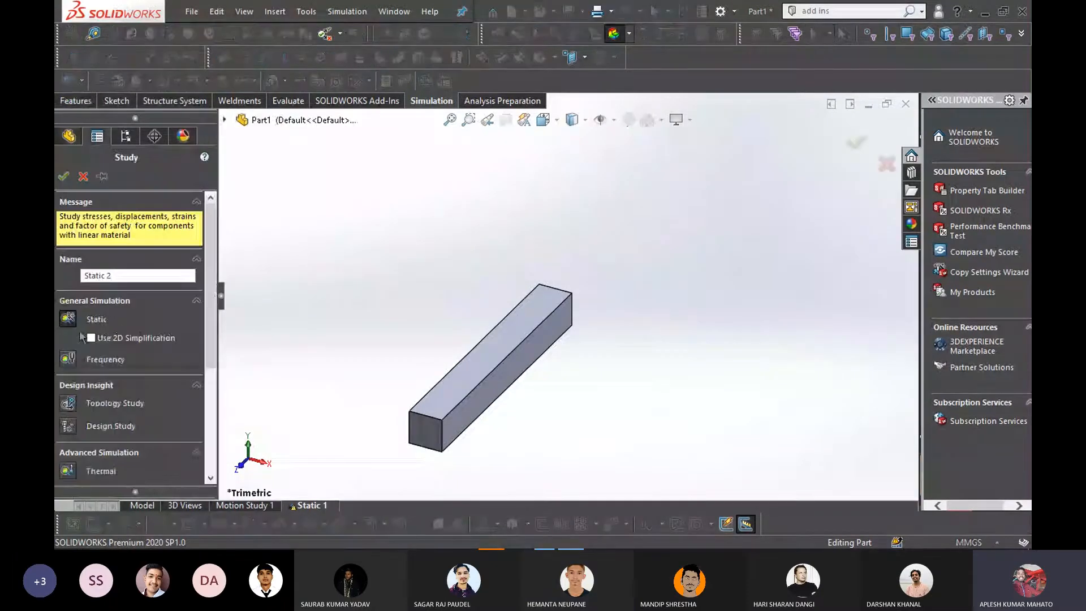
scroll(124, 390, down, 2)
scroll(129, 378, up, 2)
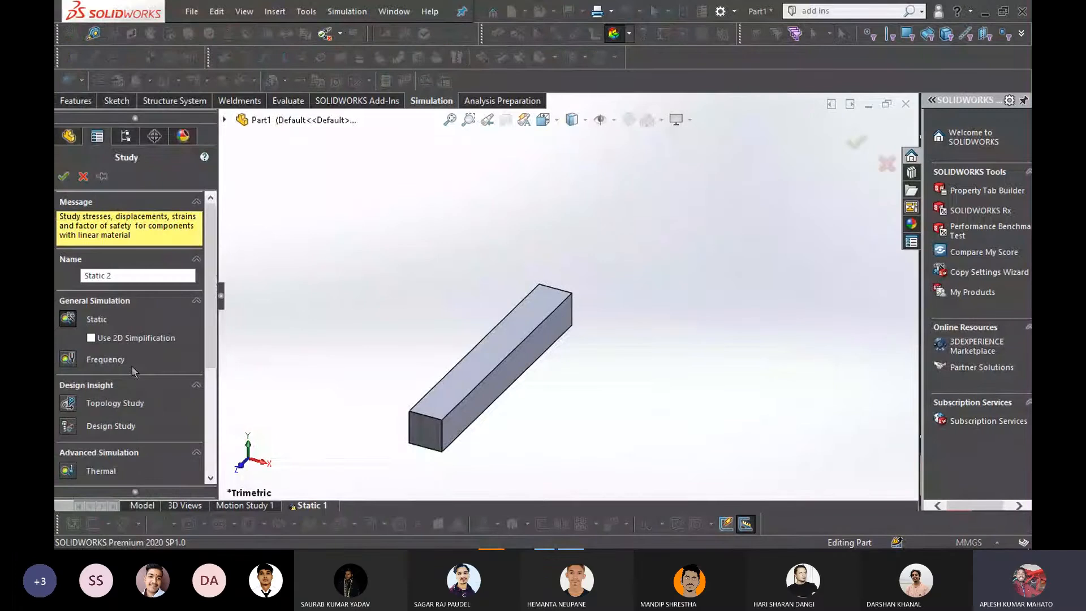
scroll(125, 401, down, 5)
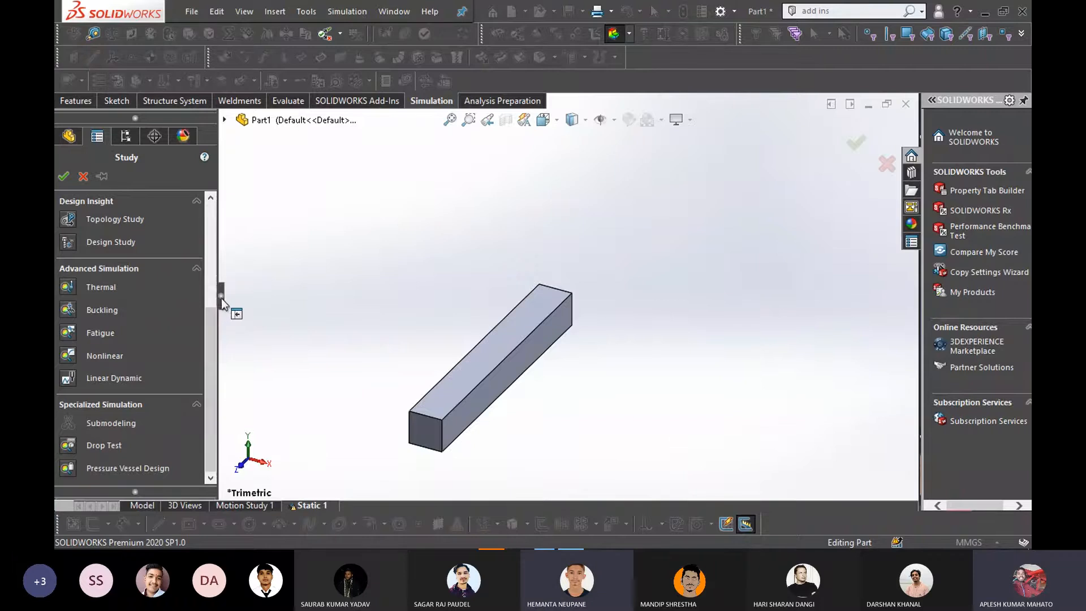
drag(222, 303, 231, 297)
scroll(143, 331, up, 5)
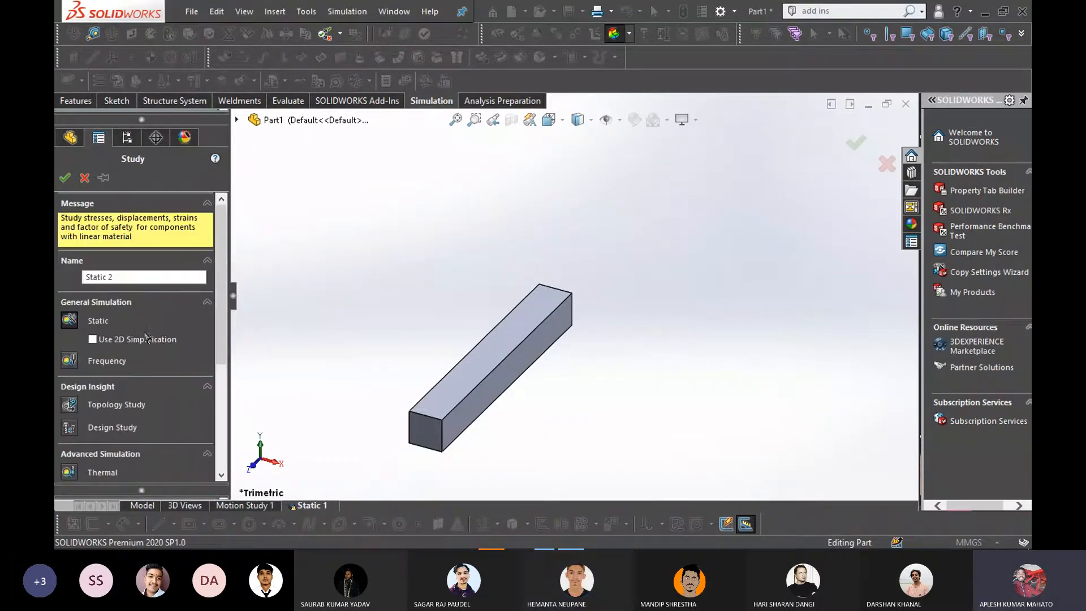
click(68, 322)
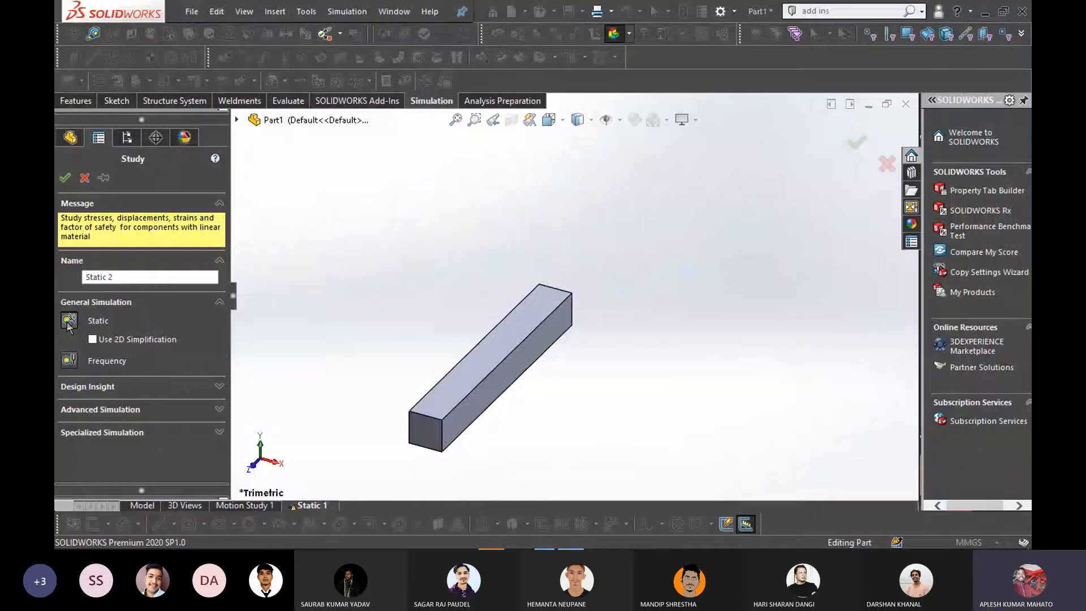
double_click(68, 323)
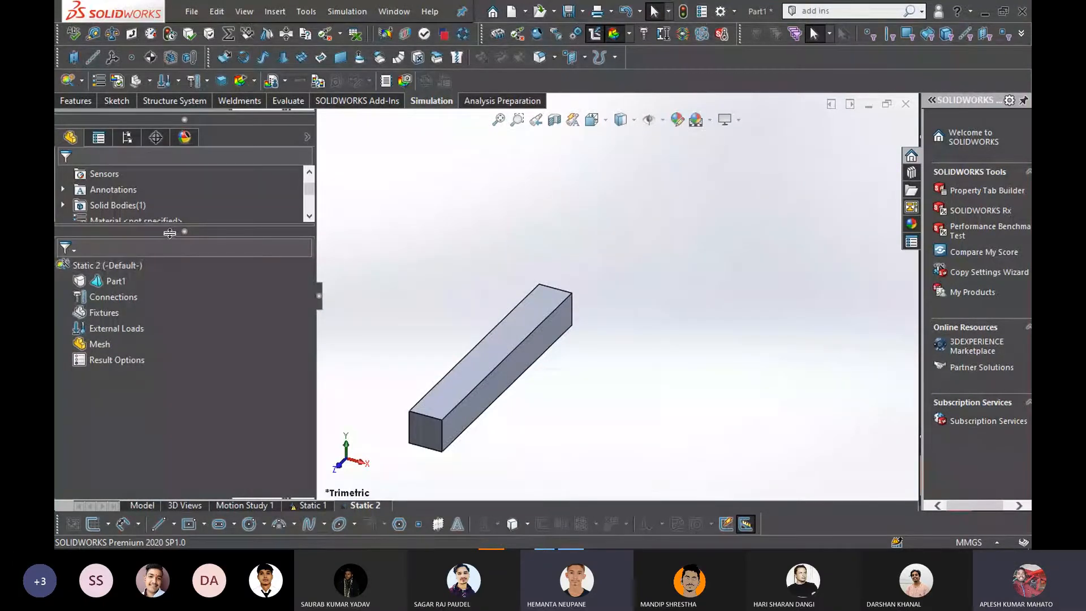
Enlarge the feature tree area above the study tree to show the planes, origin and boss extrusion
drag(160, 236, 160, 278)
scroll(94, 242, down, 1)
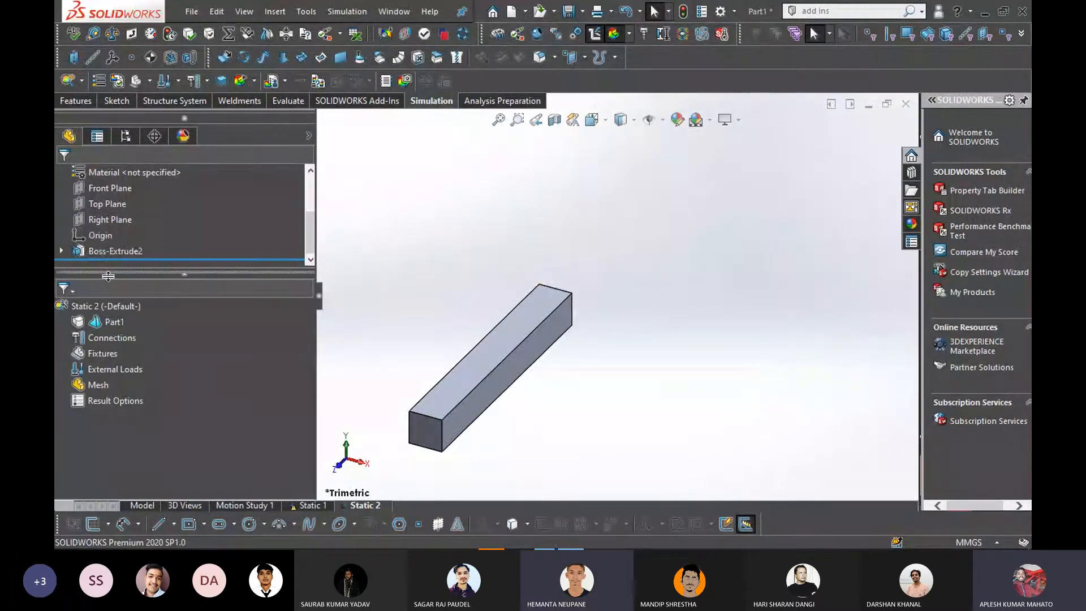
drag(108, 275, 108, 281)
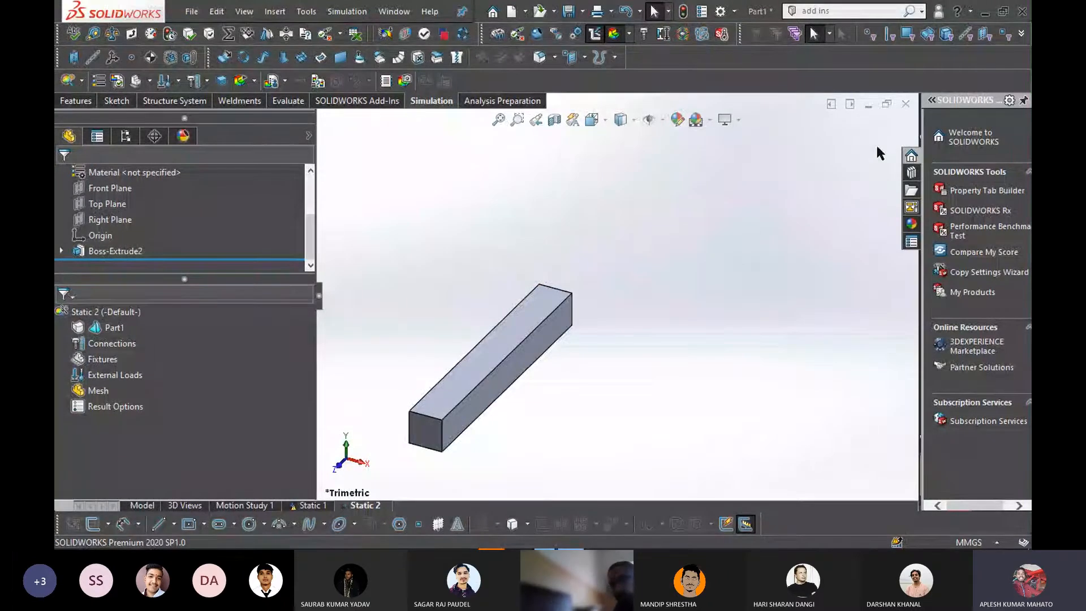
Switch to the Teams meeting in a maximised window and close its Participants pane
click(984, 11)
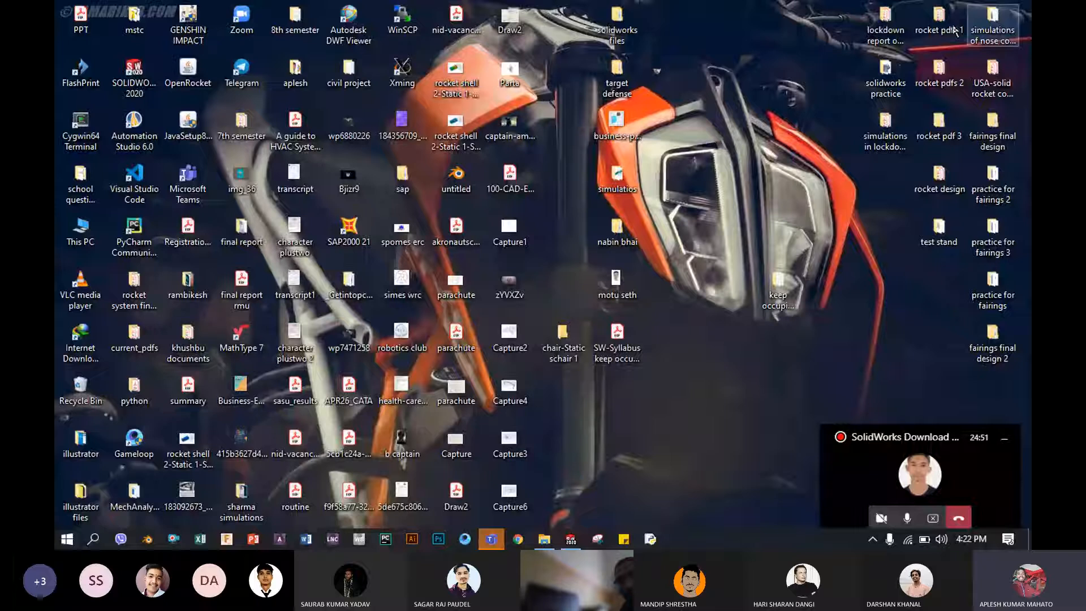
click(929, 466)
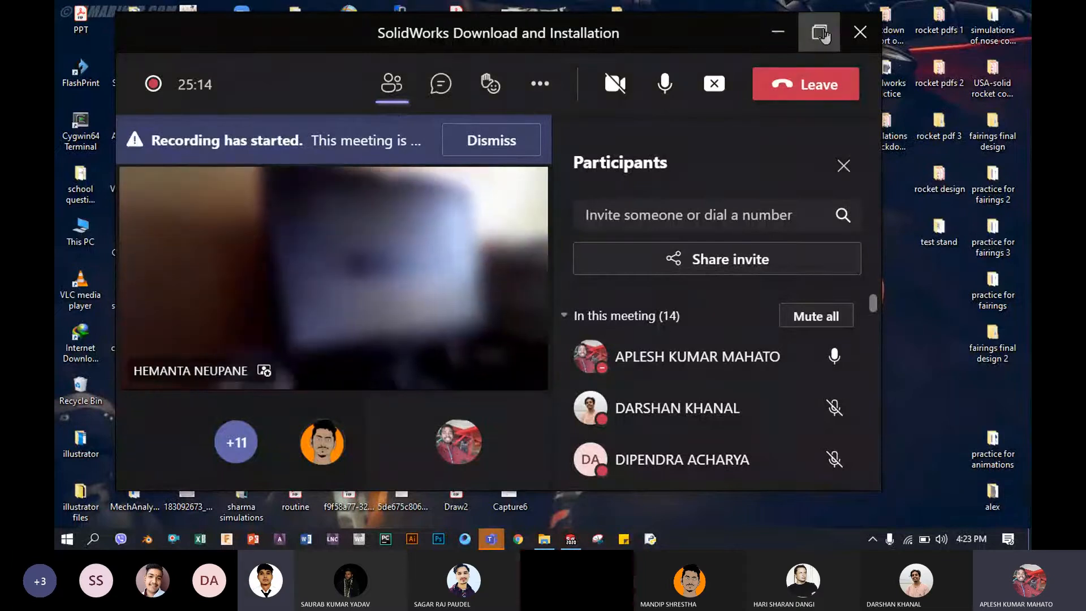
click(828, 48)
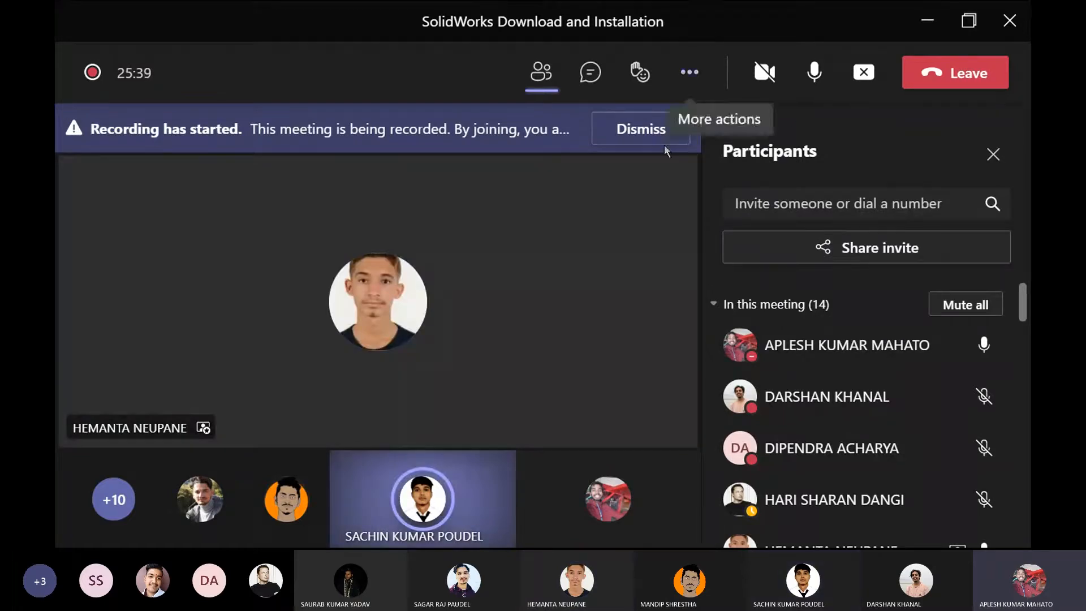
click(993, 154)
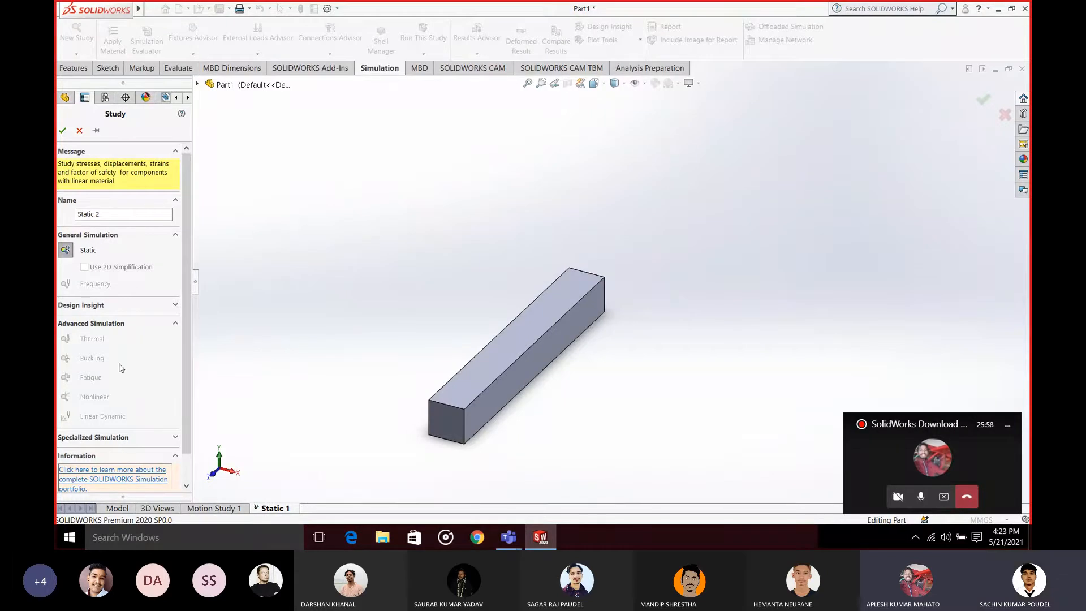
Create a Static simulation study for the bar in the other participant's shared SOLIDWORKS session
scroll(125, 368, down, 1)
scroll(193, 396, up, 1)
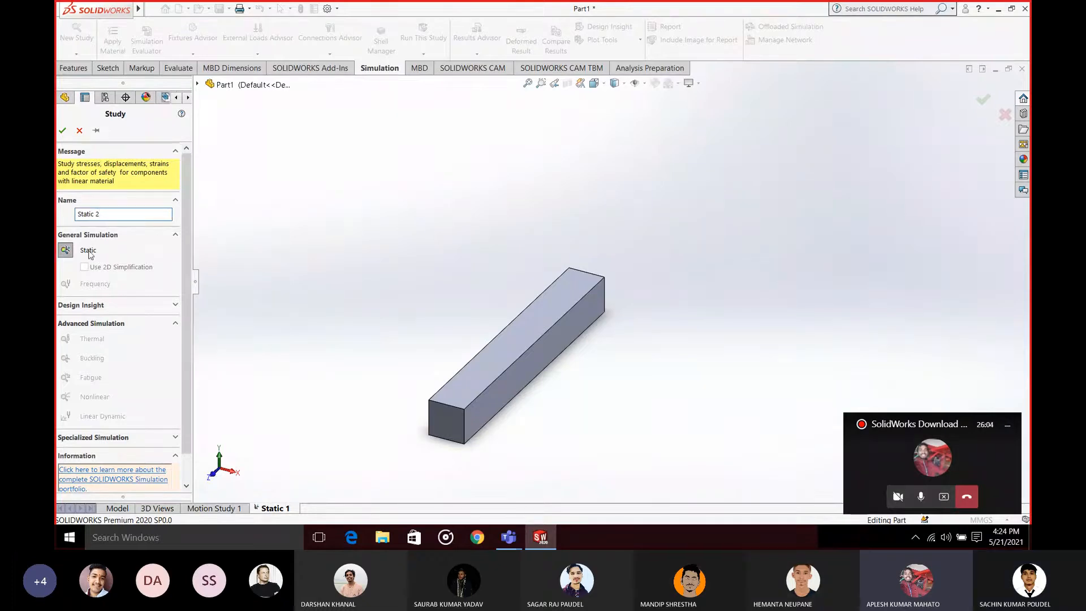
click(63, 132)
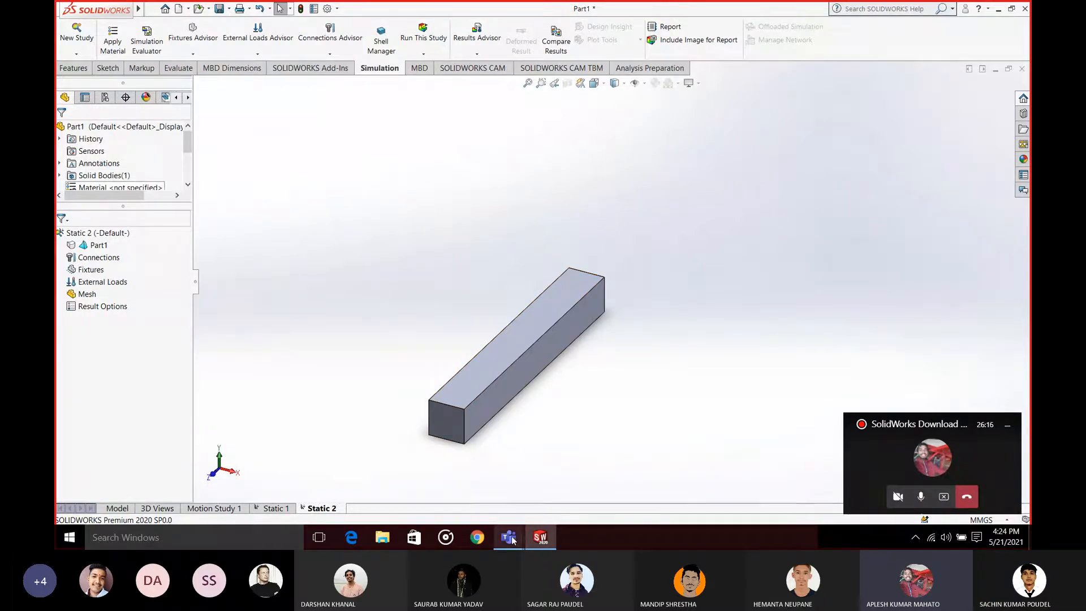
Stop the screen sharing in the Teams meeting and return to the SOLIDWORKS window with the bar
mouse_move(515, 542)
click(527, 478)
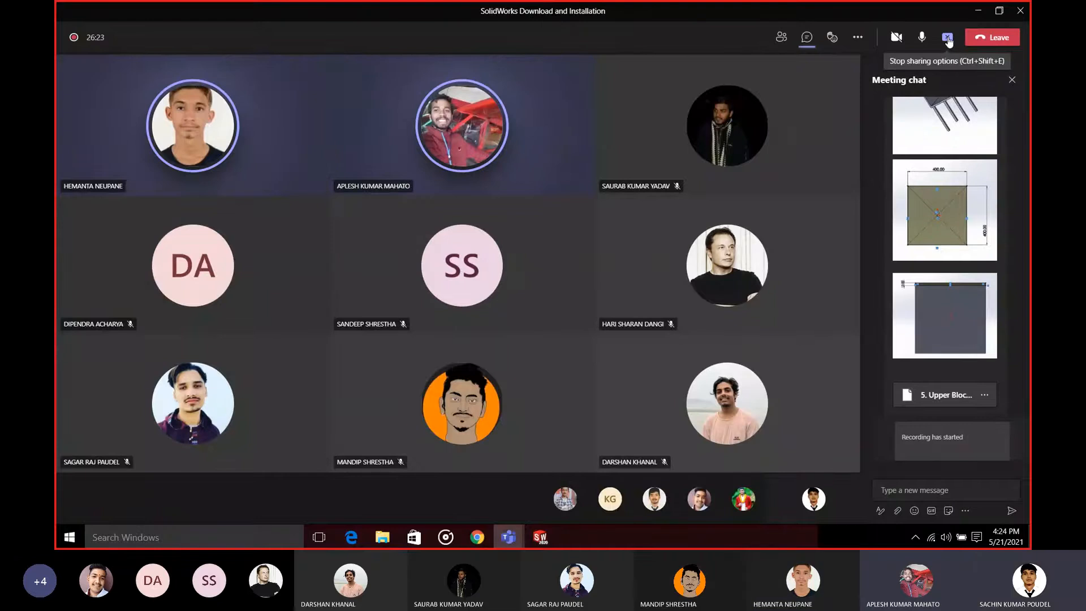
click(947, 38)
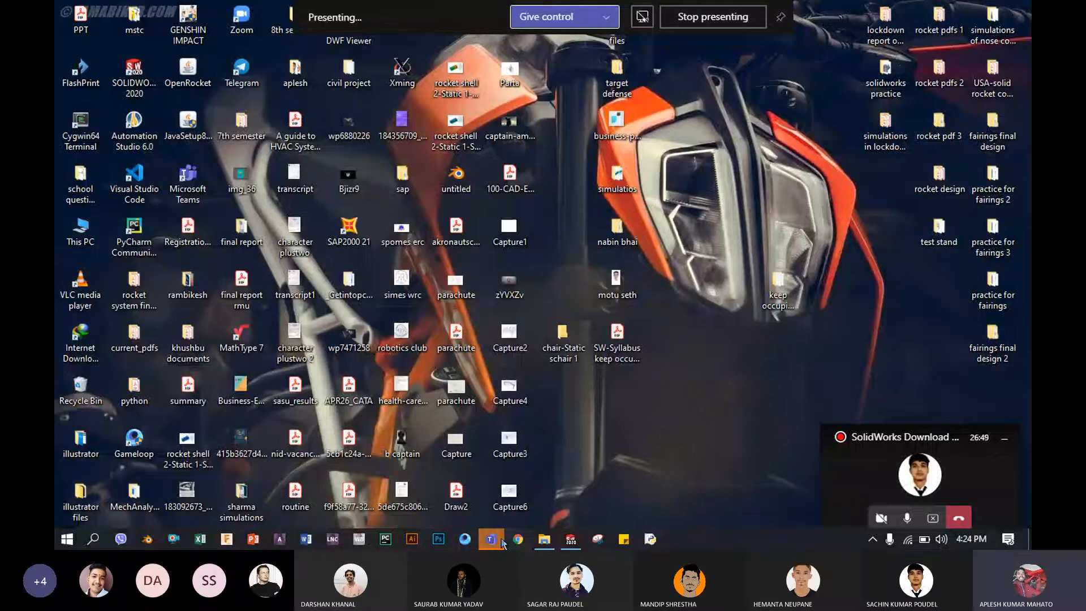
click(571, 540)
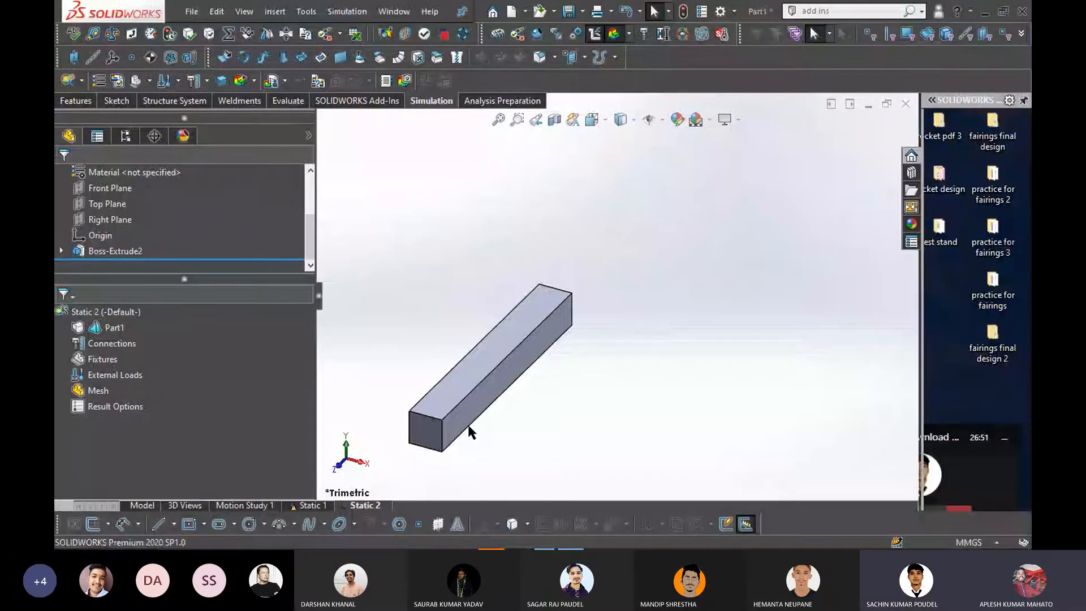
Add a Fixed Geometry fixture to the square front end face of the bar
click(102, 359)
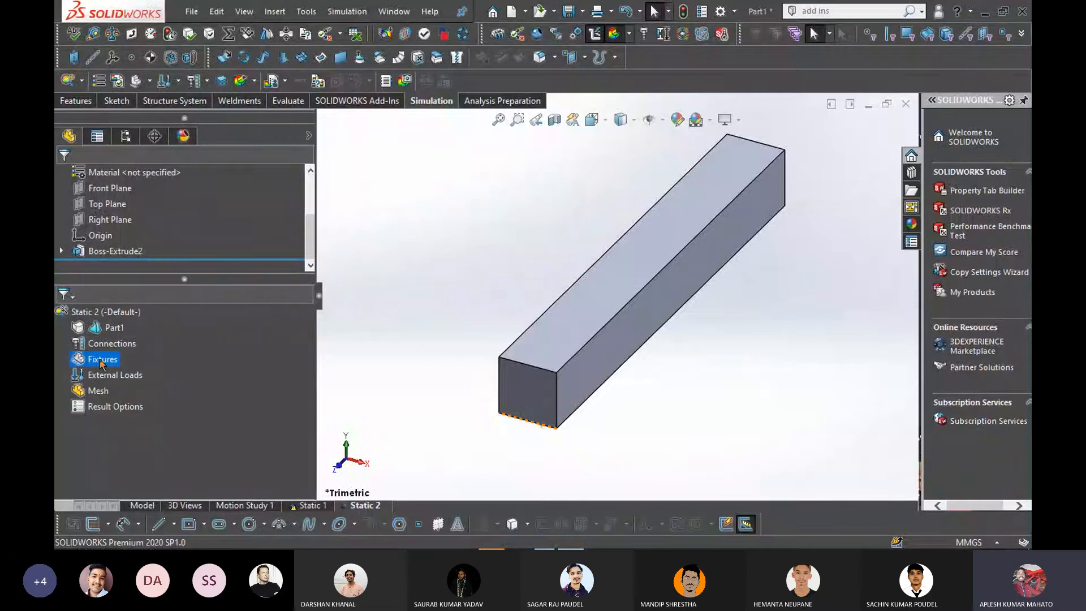
right_click(102, 362)
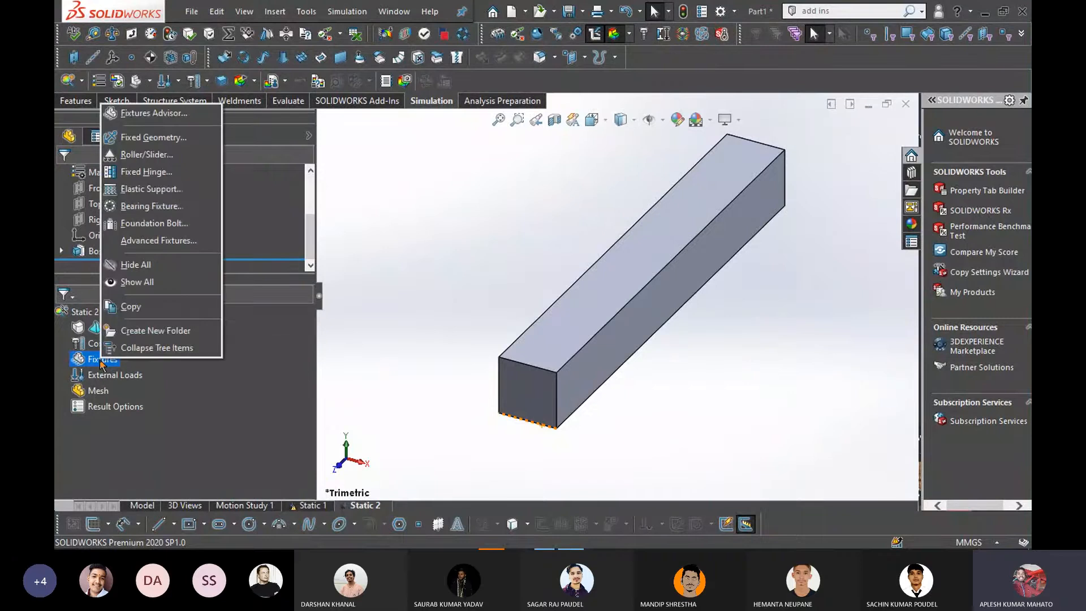
click(245, 210)
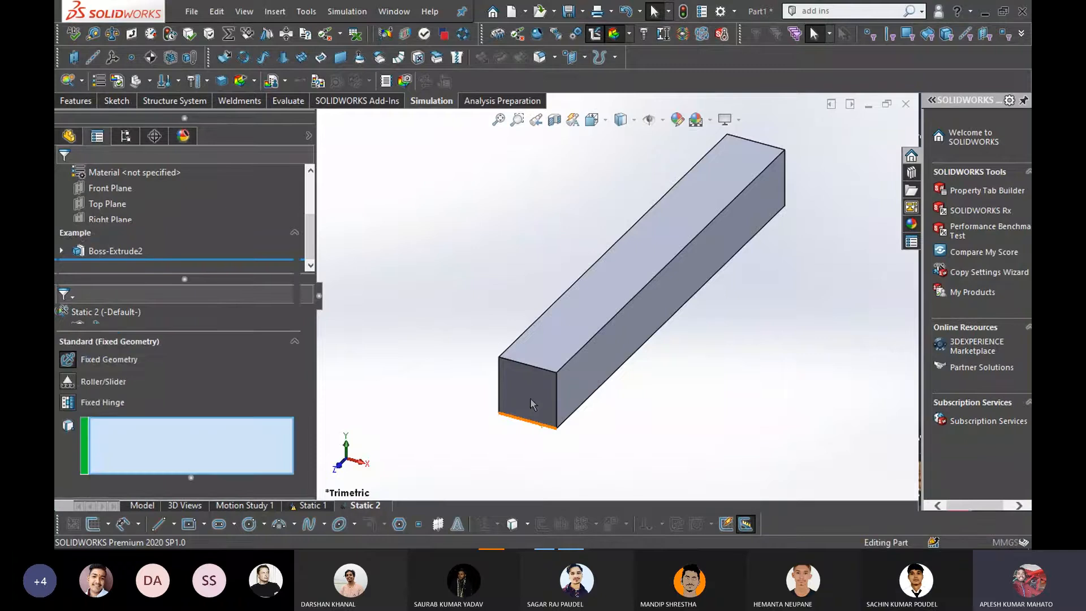
click(511, 412)
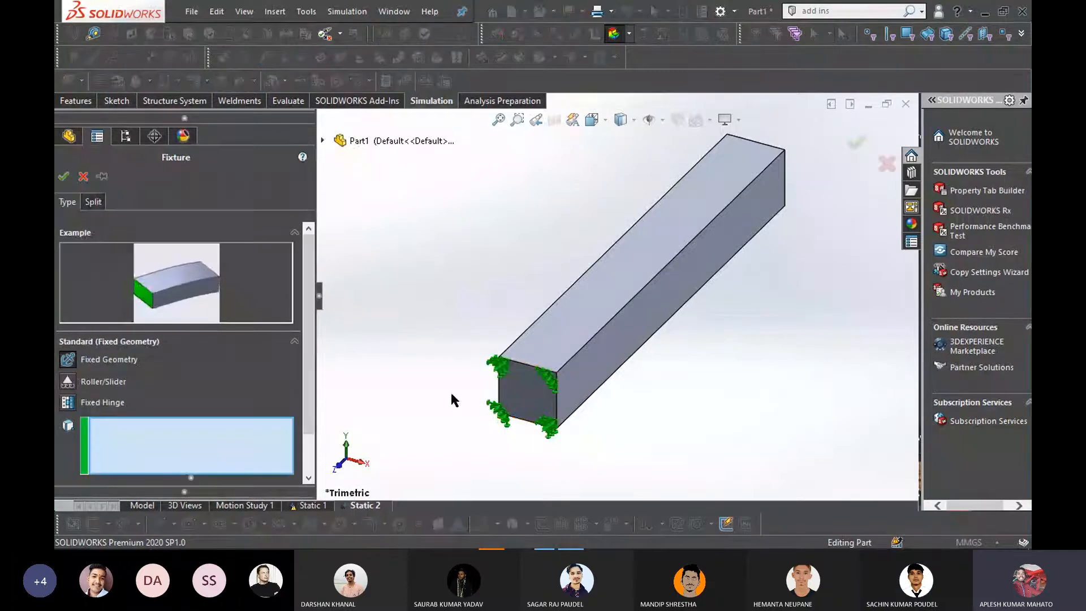
scroll(451, 396, down, 2)
scroll(605, 383, down, 2)
click(571, 369)
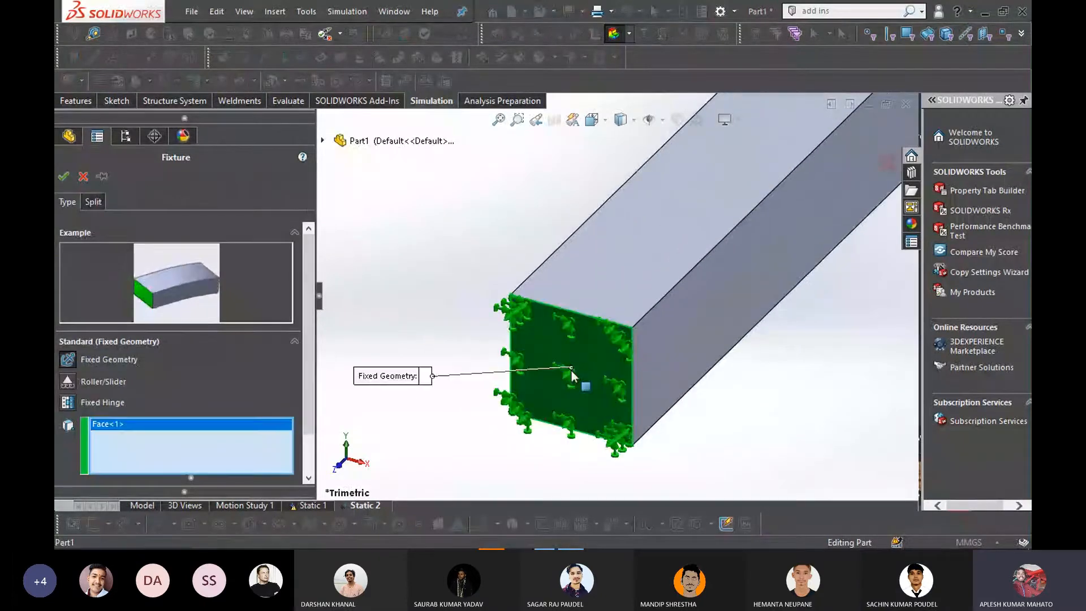
click(63, 176)
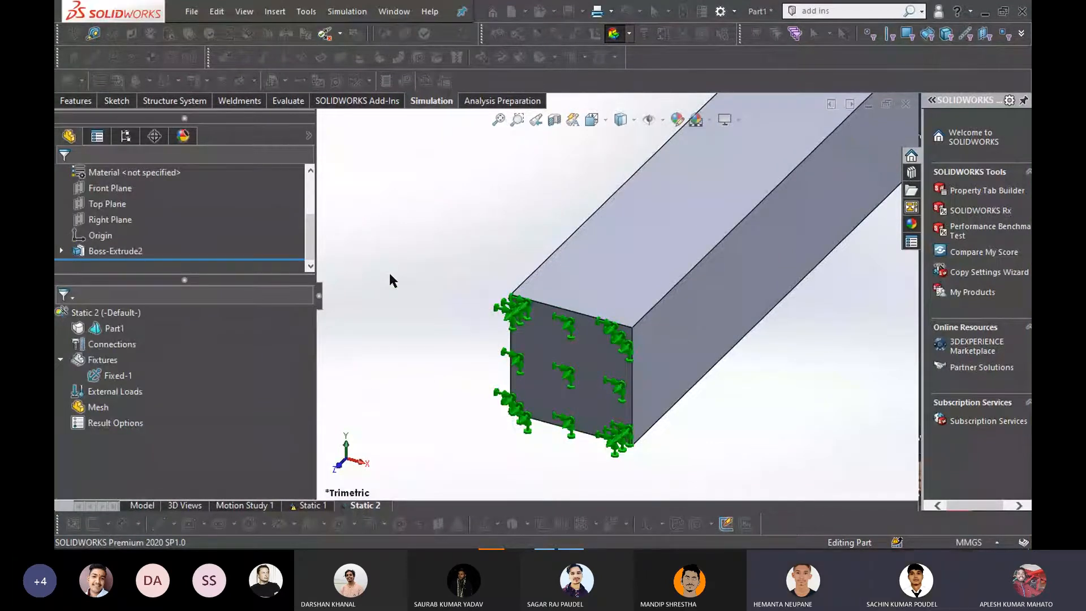
scroll(490, 355, up, 4)
middle_drag(678, 321, 635, 276)
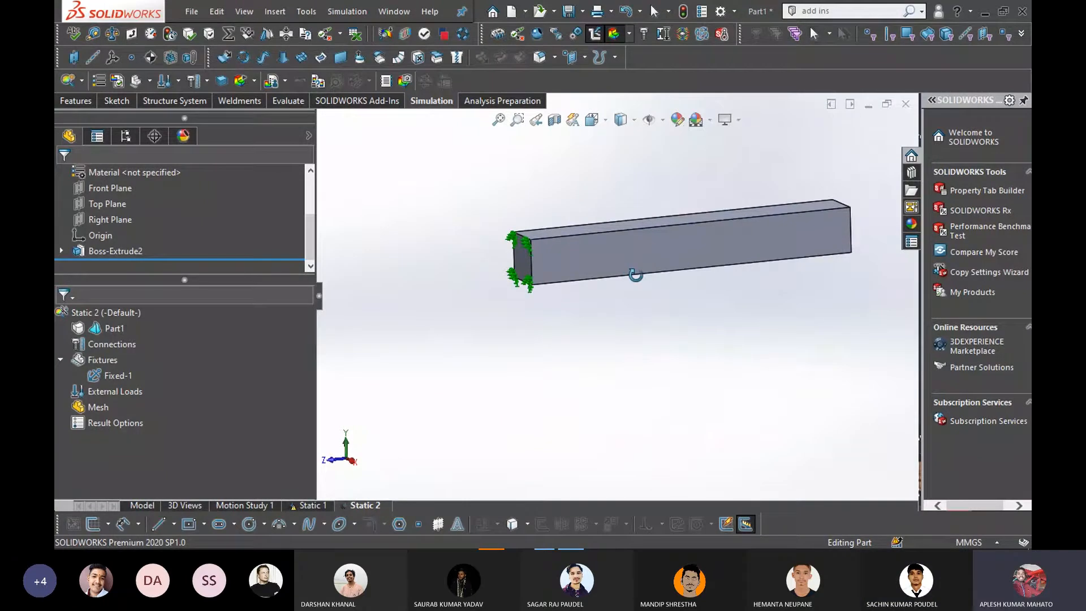
middle_drag(635, 275, 631, 315)
right_click(119, 394)
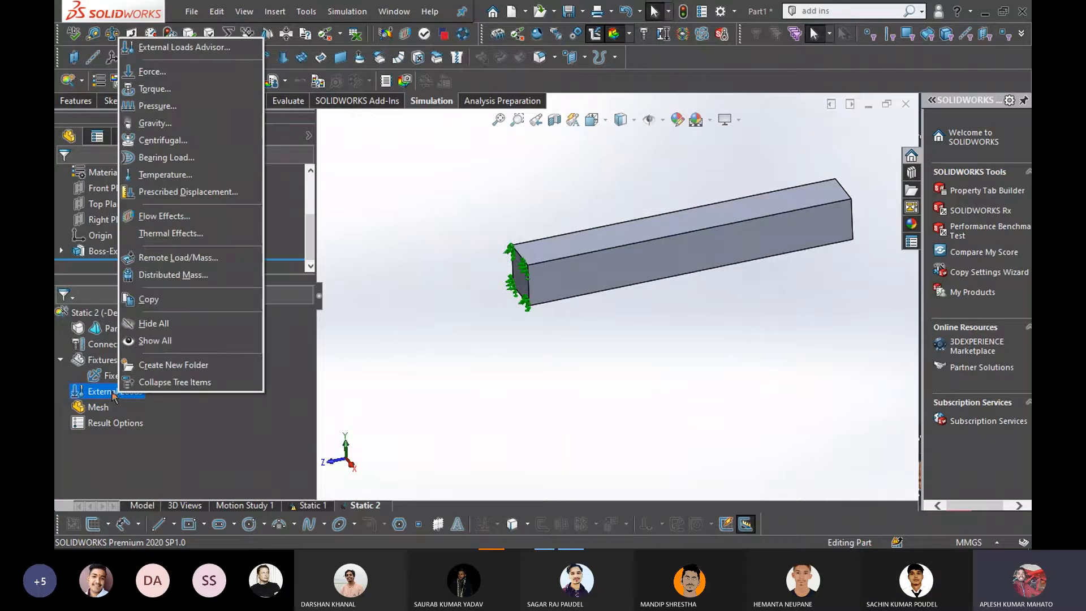
click(181, 74)
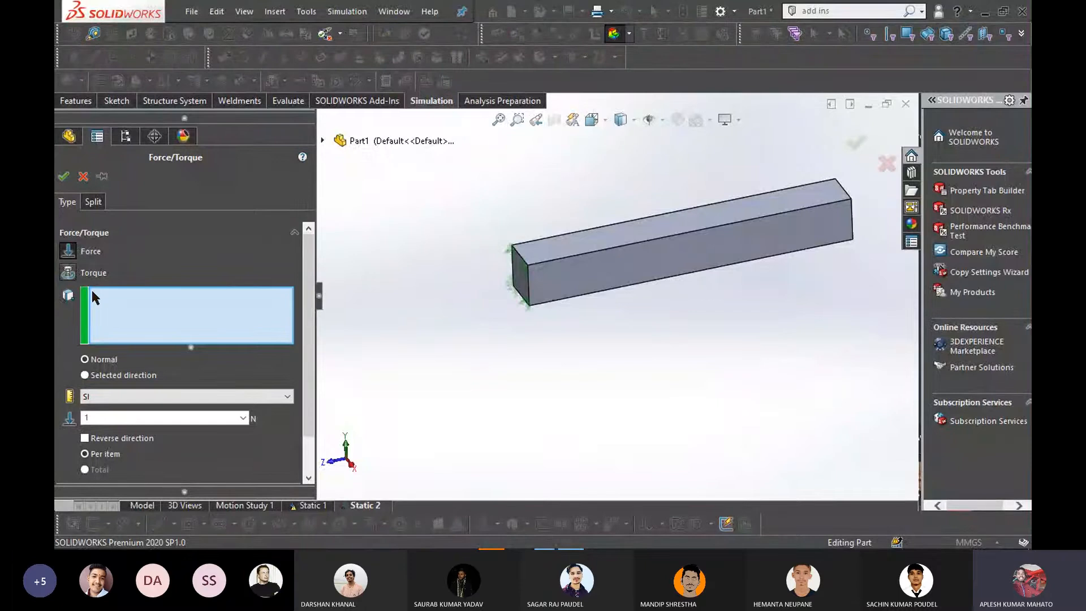
key(Escape)
right_click(116, 392)
right_click(108, 363)
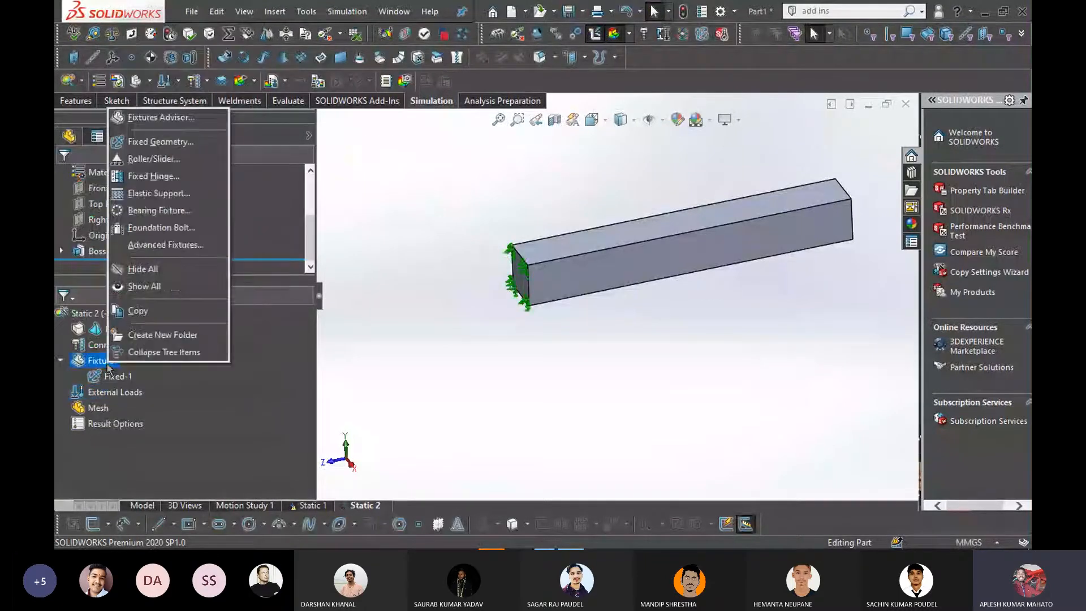
click(148, 142)
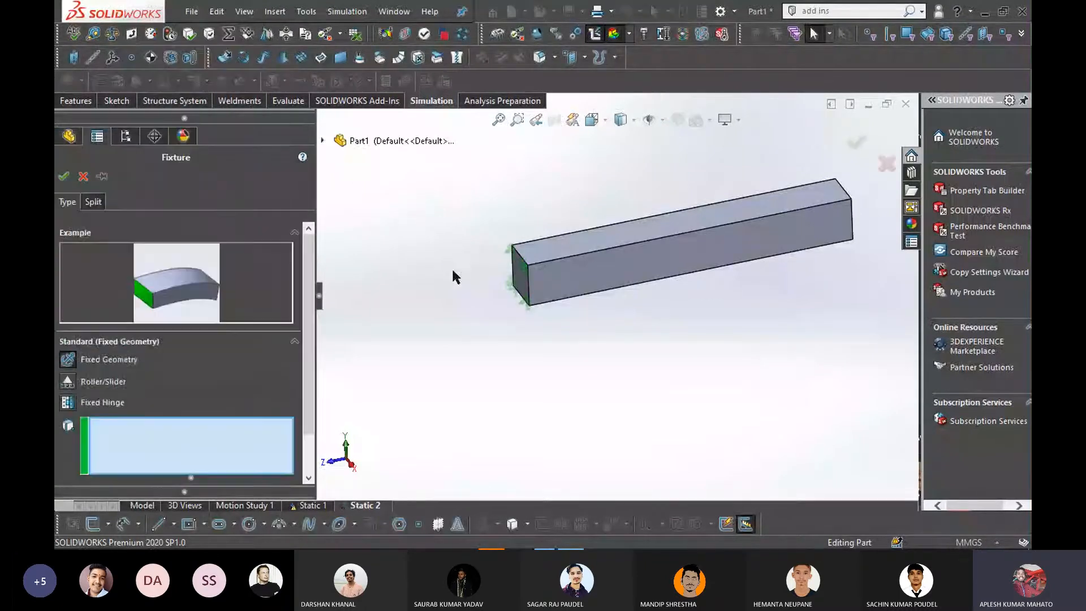
scroll(559, 308, down, 5)
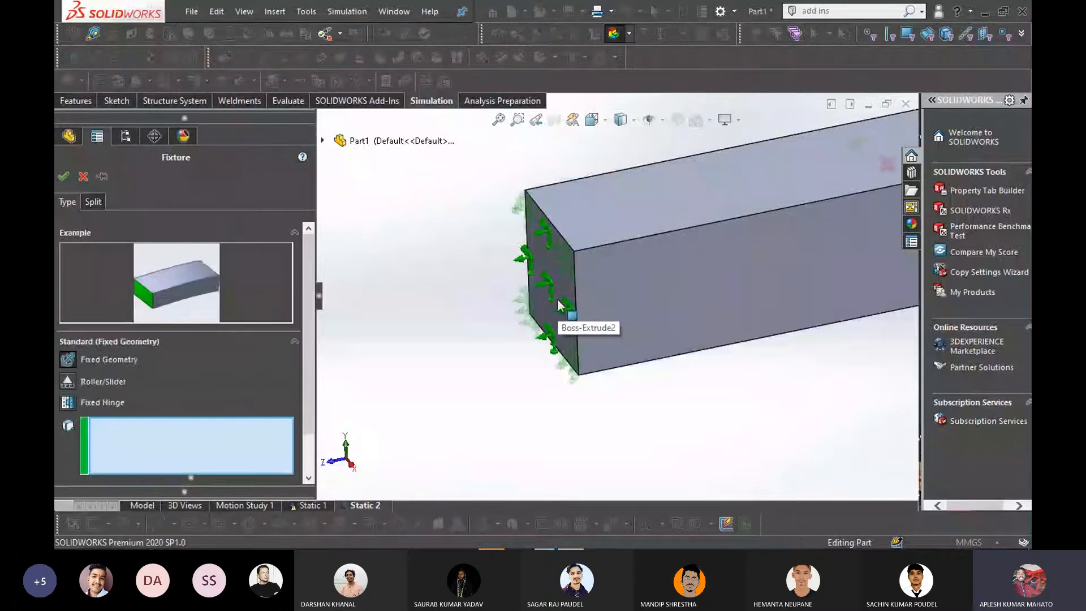
click(82, 176)
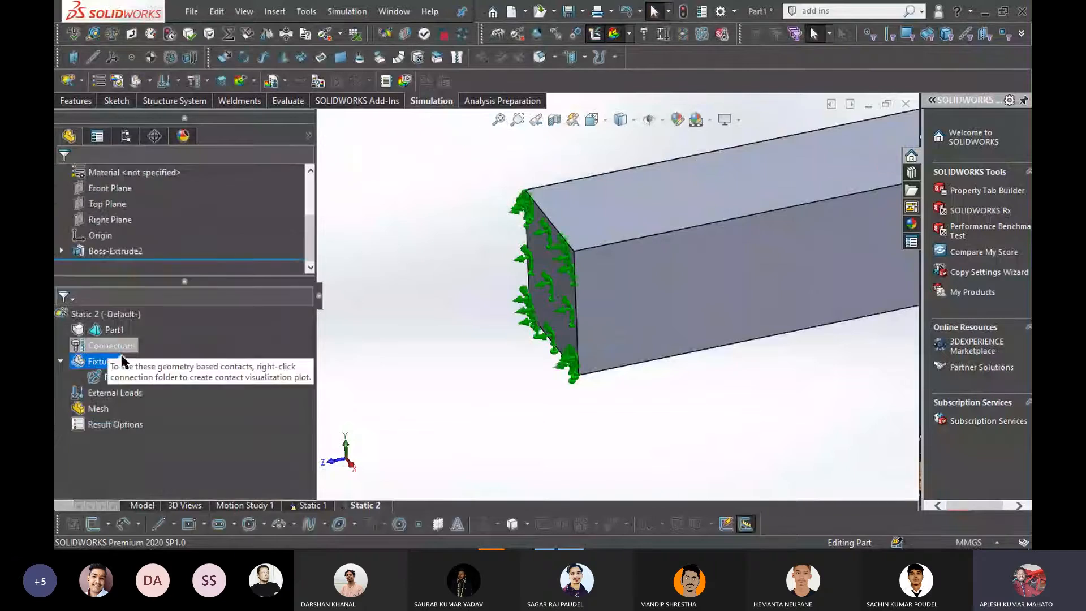
scroll(622, 295, up, 3)
scroll(832, 269, up, 3)
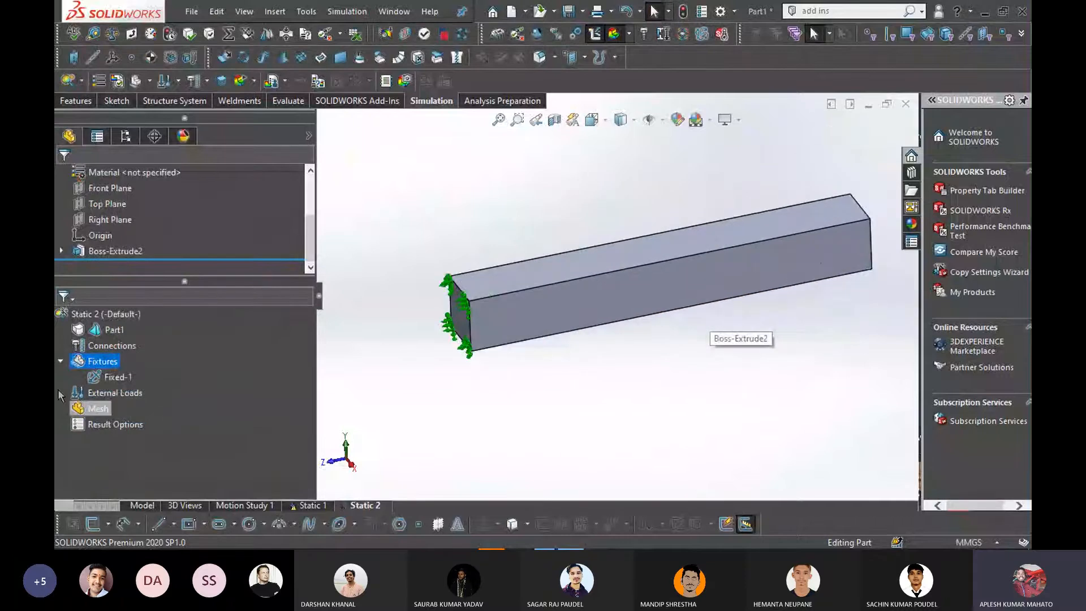
Start a Force external load and examine the bar's upper face and free end for where to apply it
right_click(102, 392)
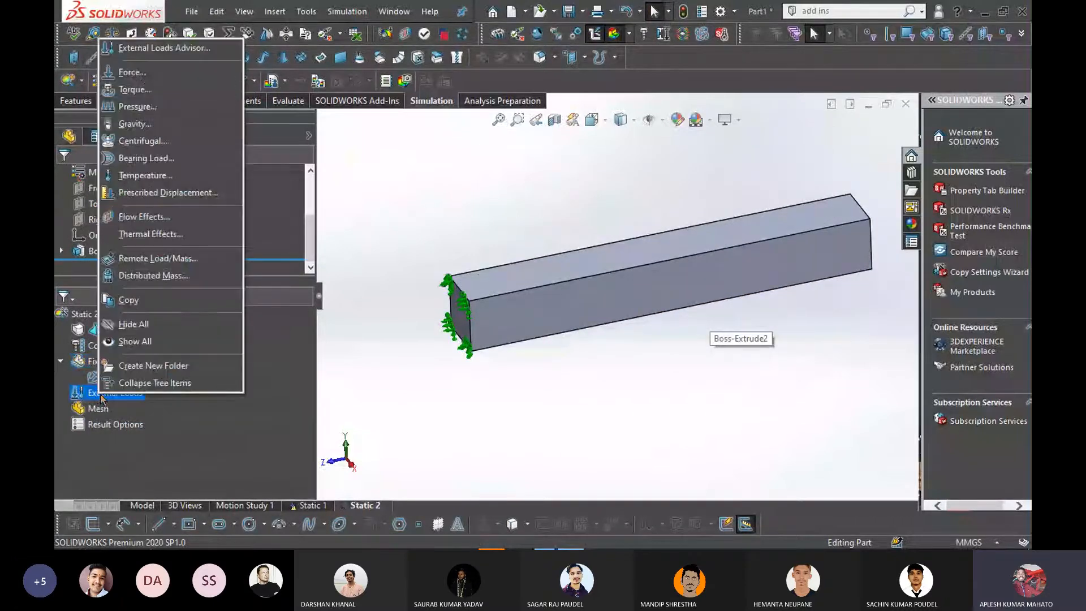
click(384, 124)
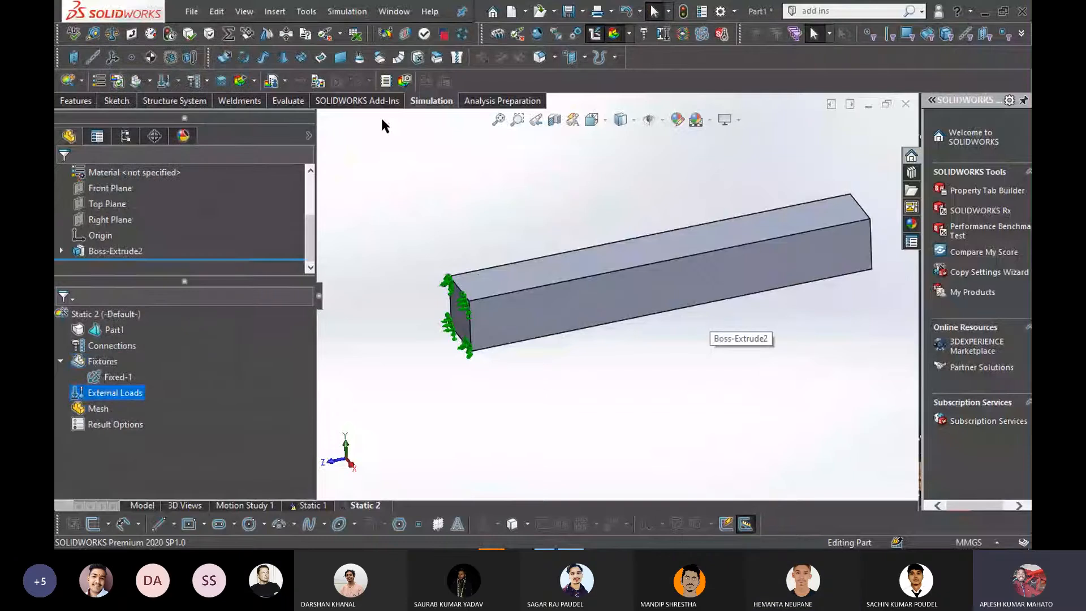
middle_drag(659, 194, 802, 229)
scroll(800, 225, down, 3)
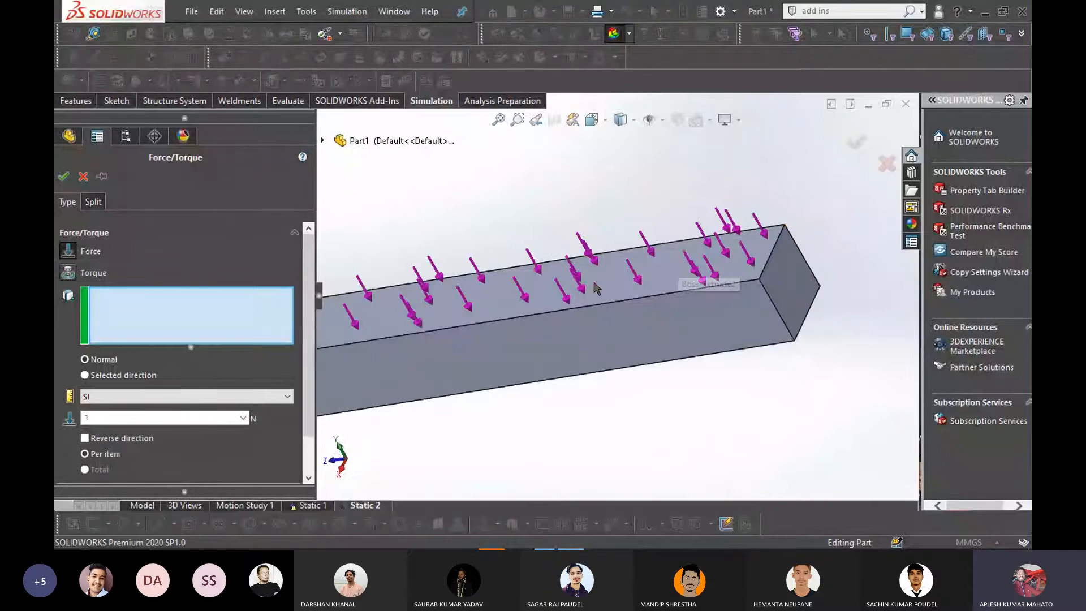
scroll(551, 287, up, 2)
middle_drag(557, 326, 569, 317)
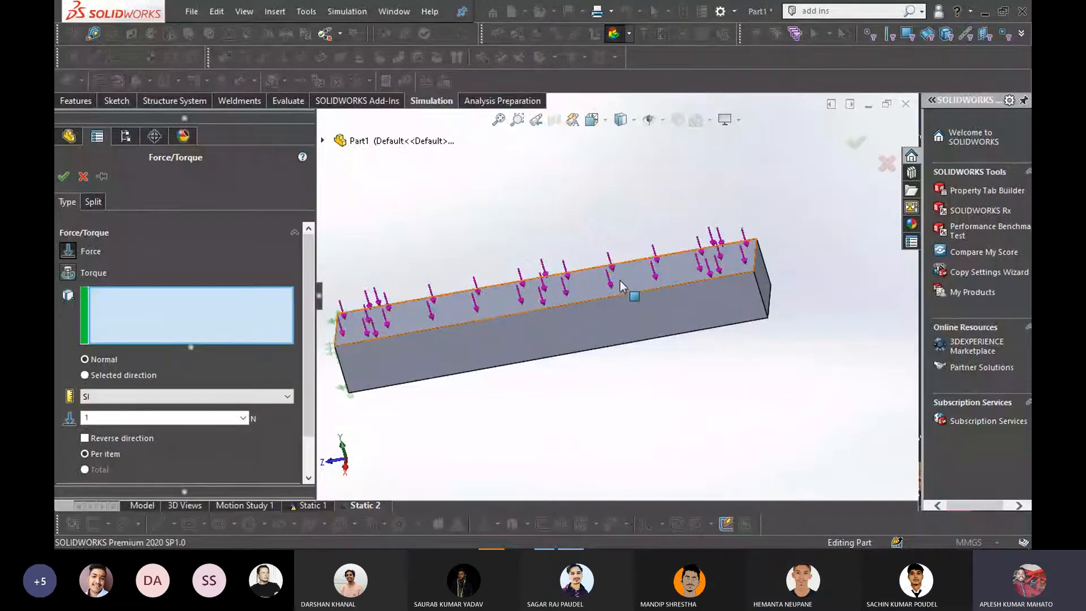
scroll(733, 258, down, 2)
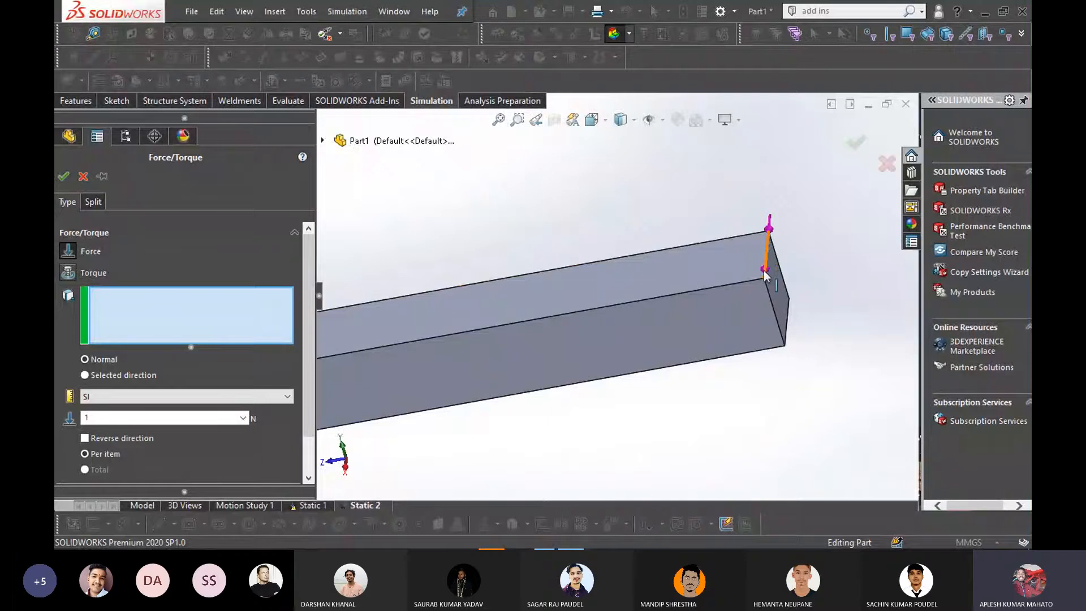
scroll(764, 271, down, 3)
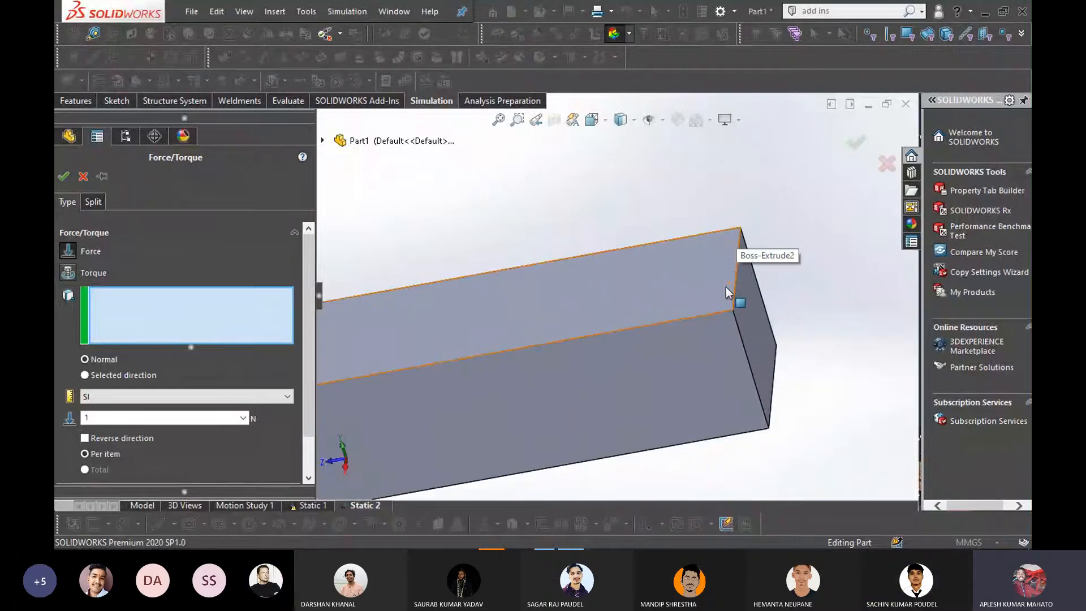
scroll(643, 298, up, 2)
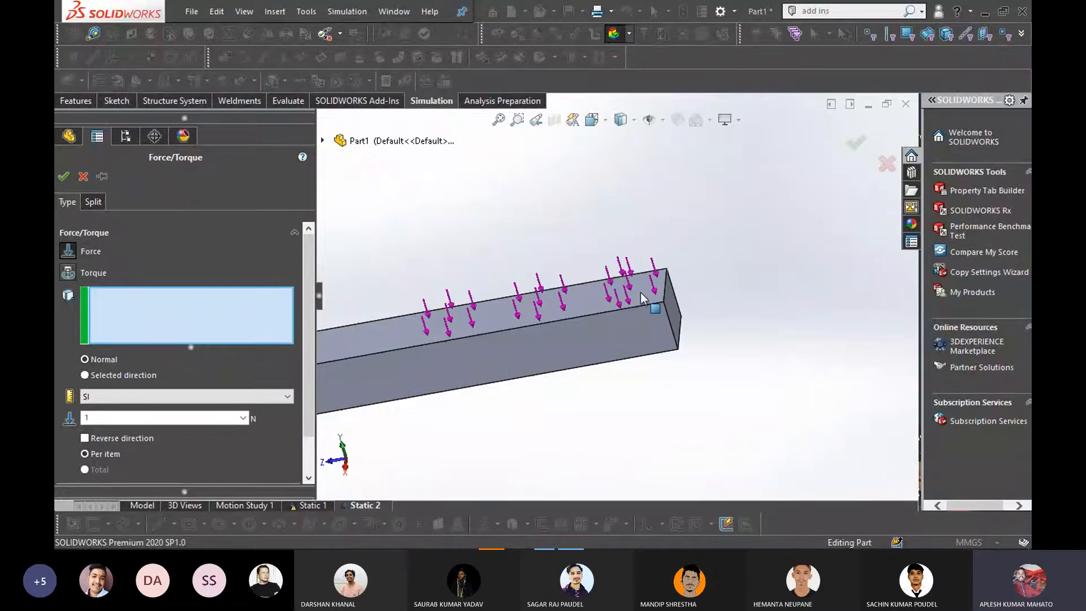
scroll(563, 306, up, 3)
scroll(659, 283, down, 5)
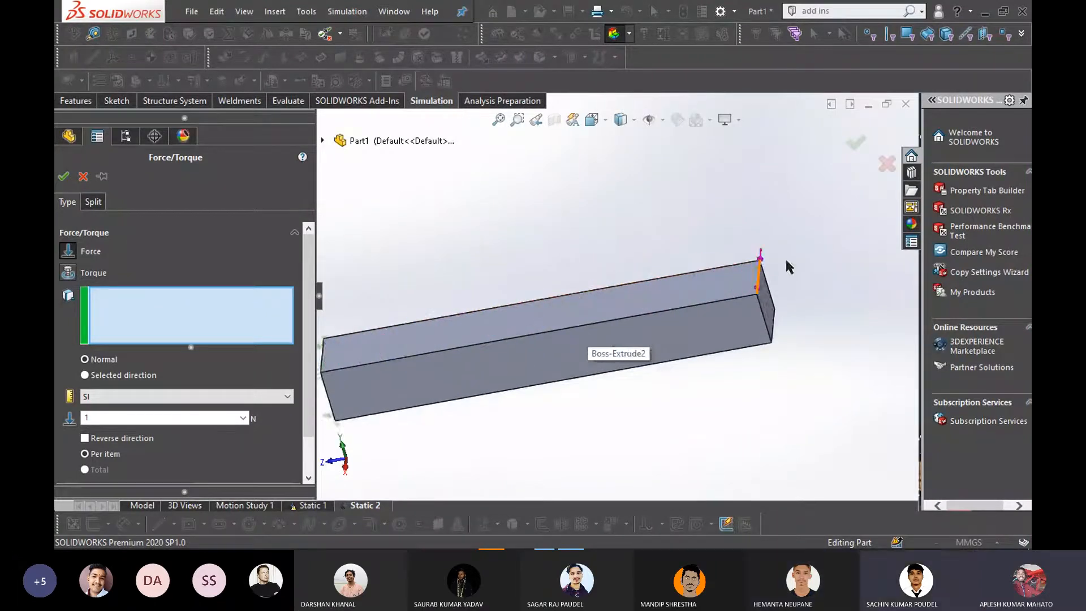
scroll(797, 304, down, 2)
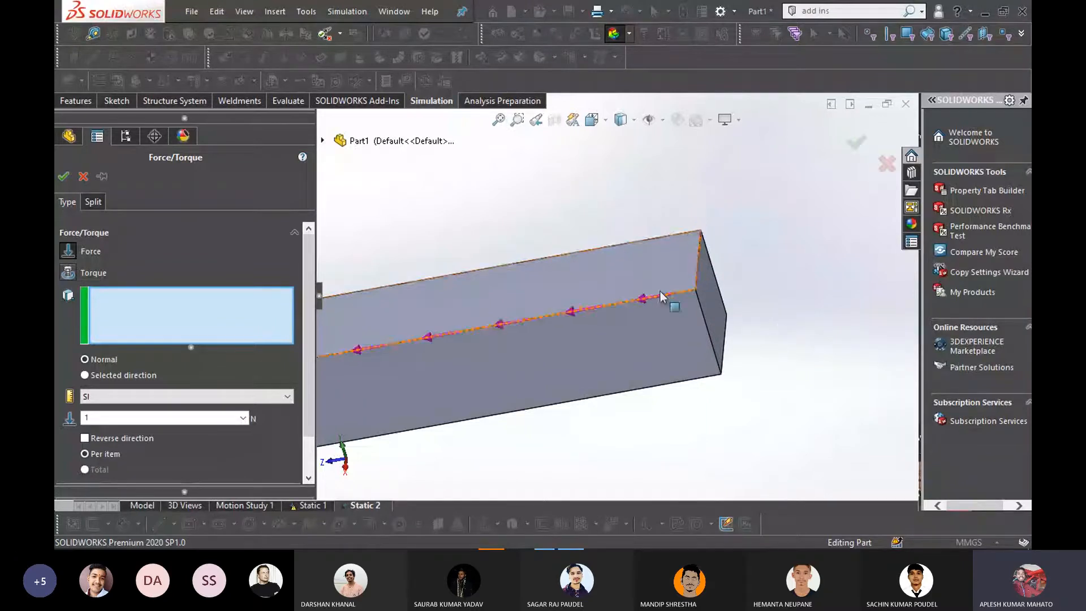
scroll(661, 297, up, 2)
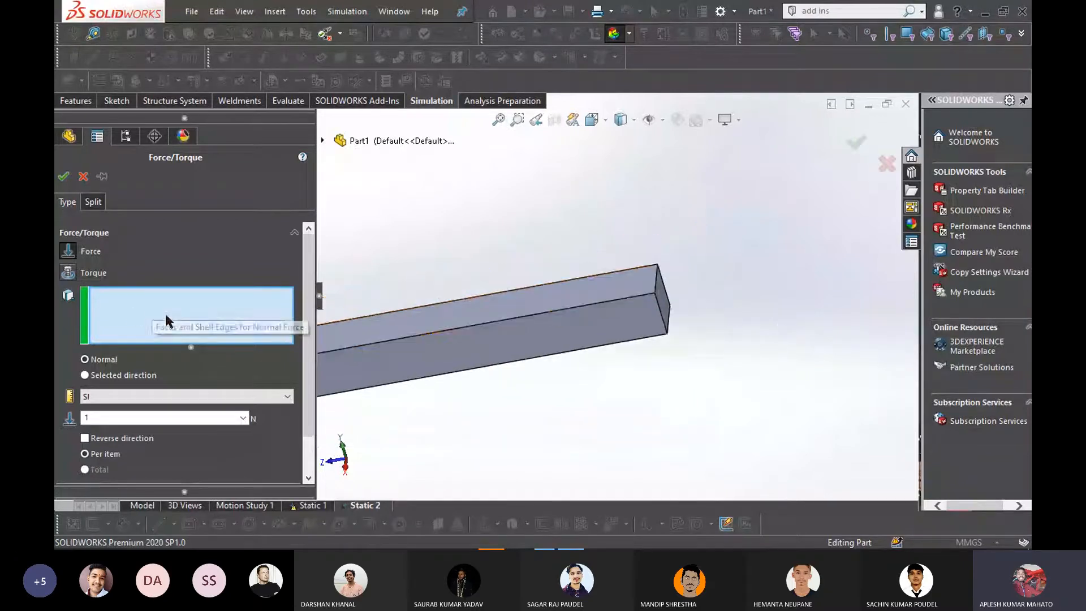
Switch the force to Selected direction and pick the upper edge of the bar's free end face as the loaded edge
scroll(145, 362, down, 1)
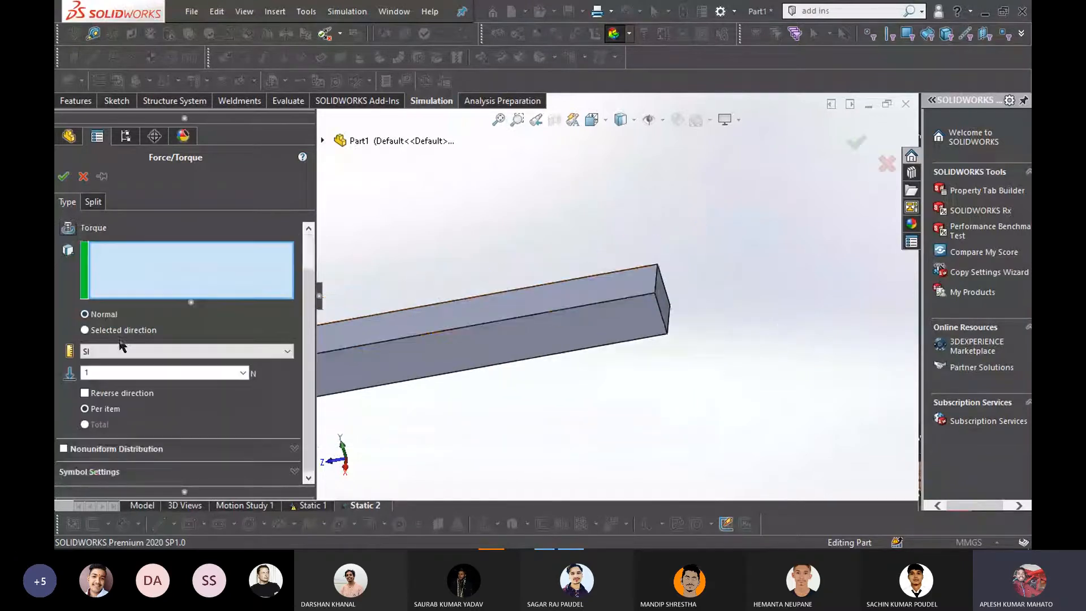
click(85, 330)
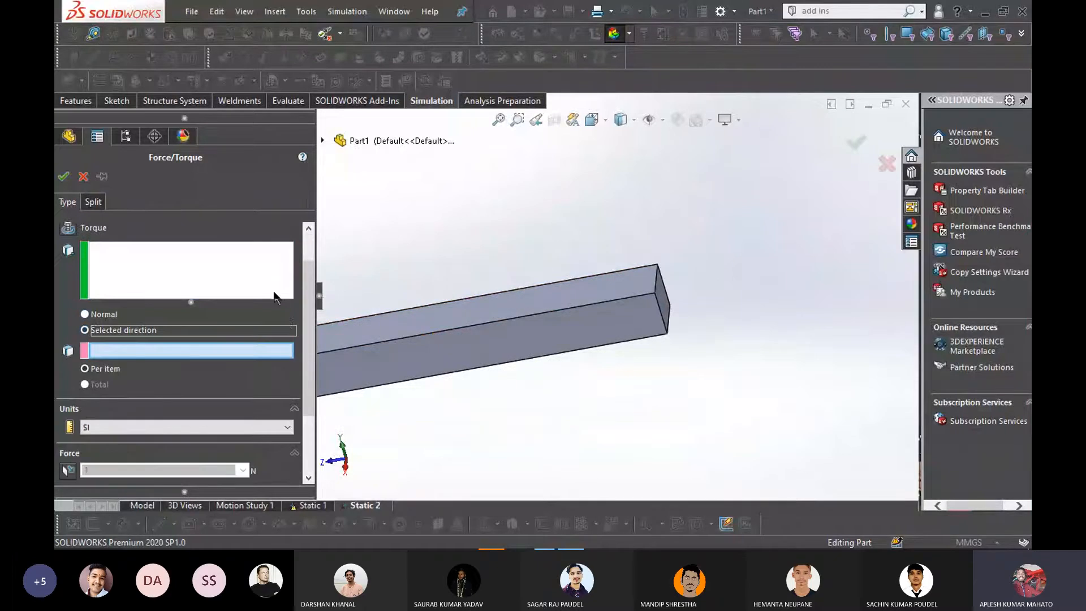
click(150, 276)
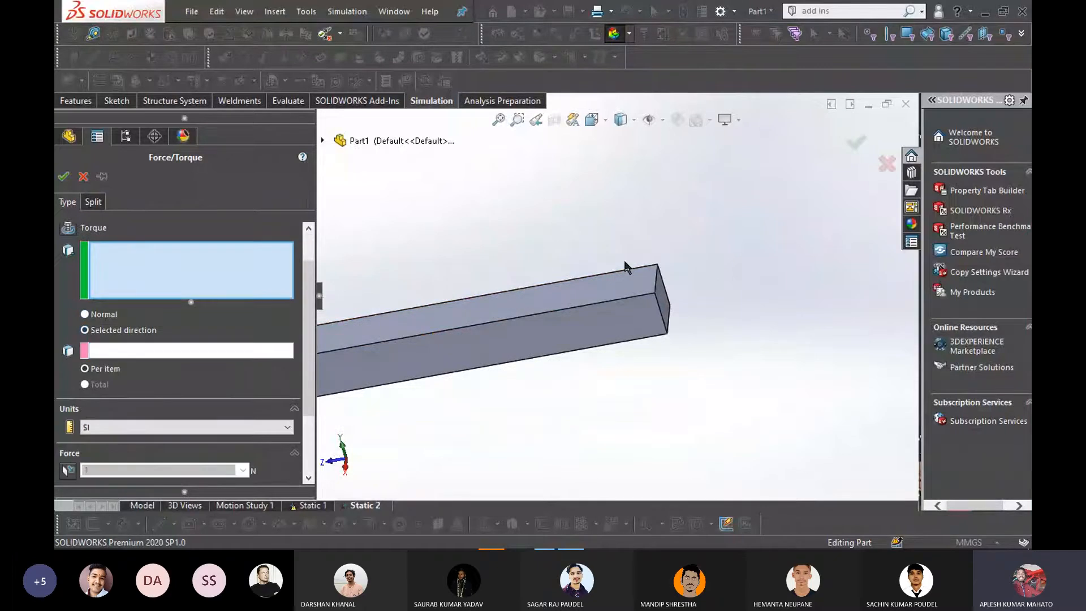
scroll(625, 266, down, 2)
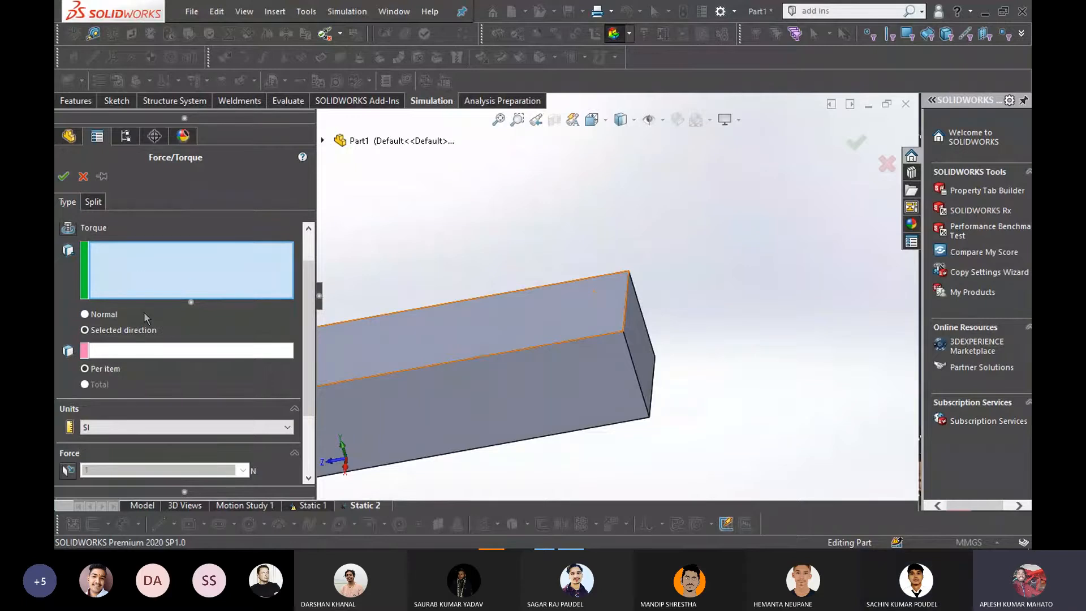
click(138, 330)
click(145, 351)
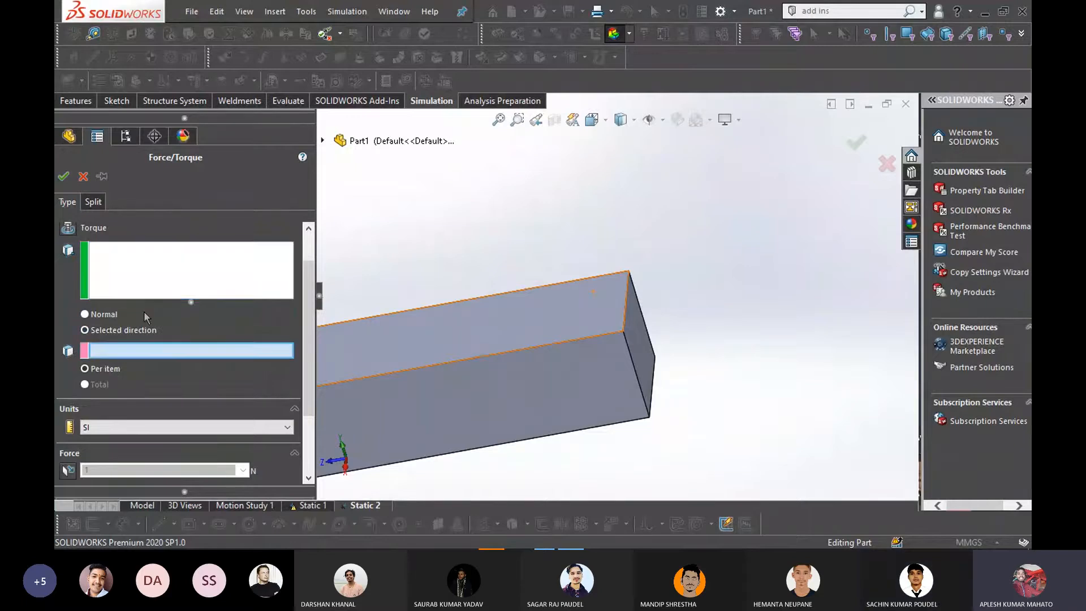
click(130, 262)
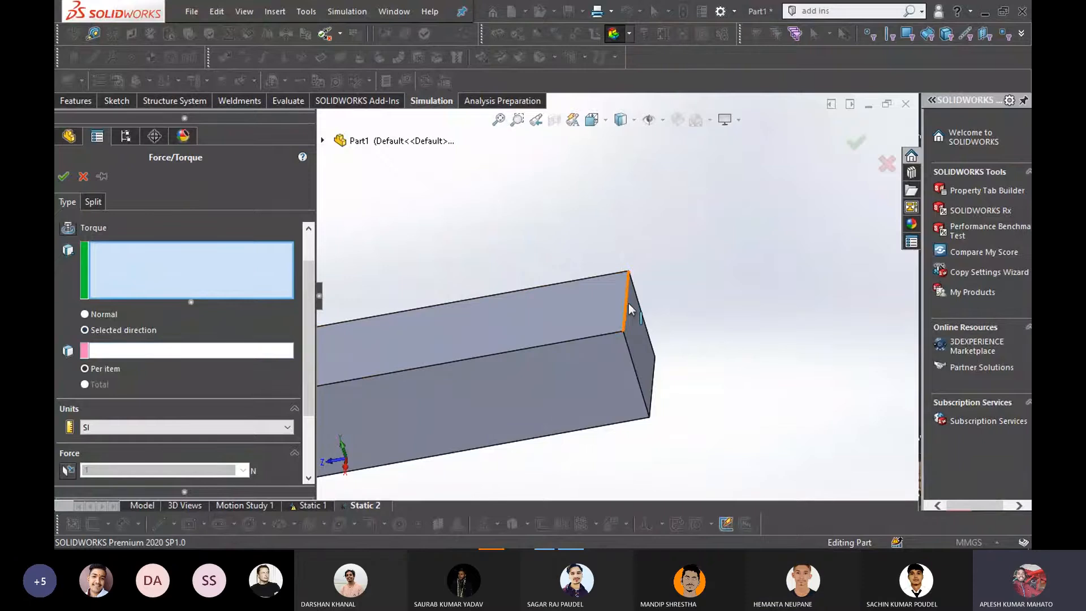
scroll(628, 308, down, 2)
click(625, 308)
Set the adjoining vertical edge of the free end face as the force's direction reference
click(224, 350)
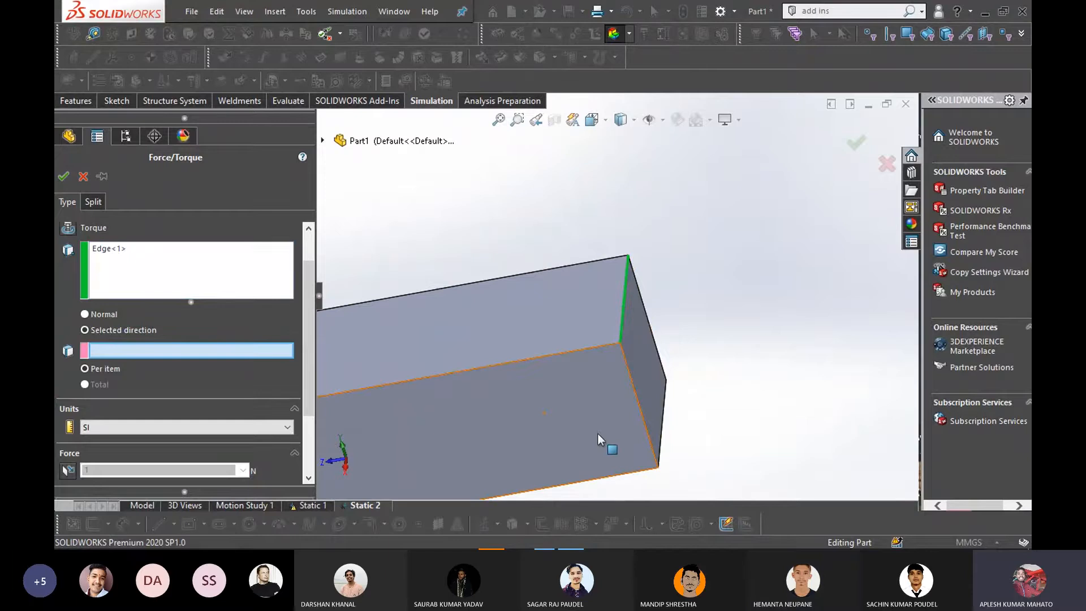
scroll(635, 375, up, 2)
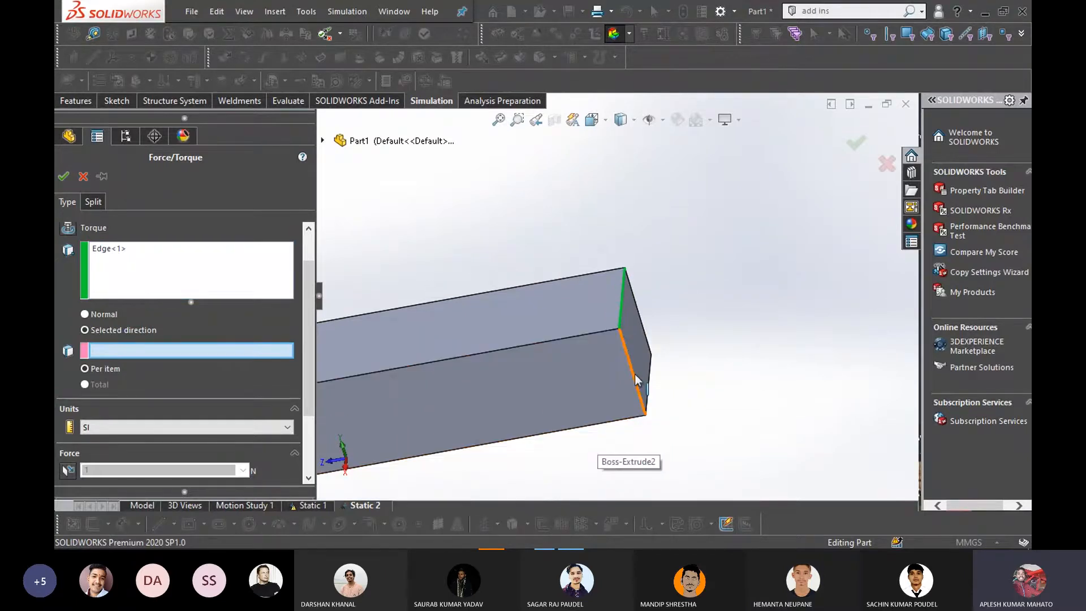
click(634, 374)
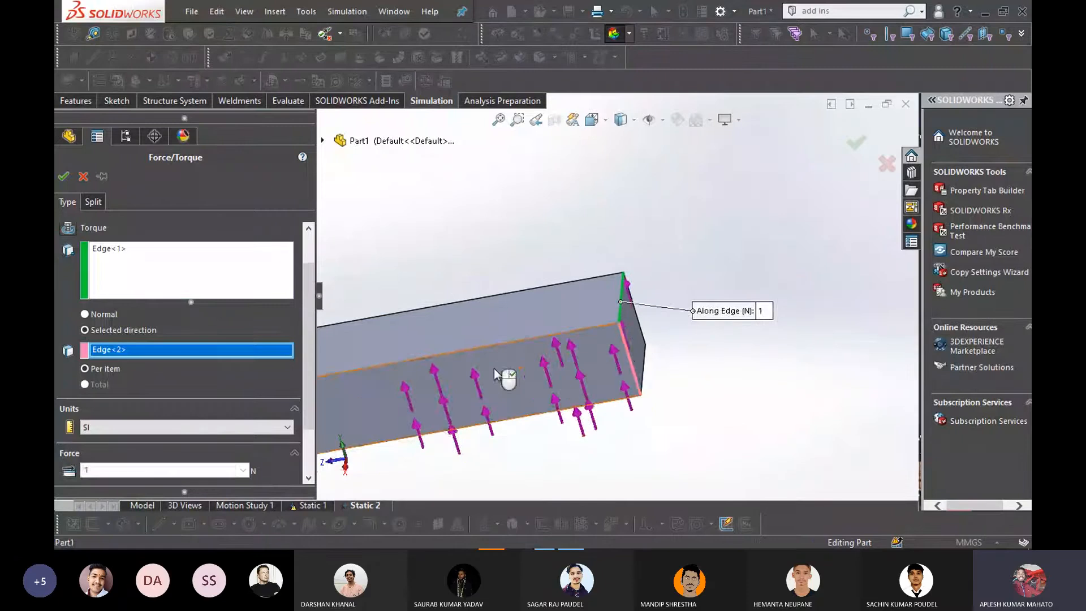
Reverse the direction of the edge force and set its value to 100 N in SI units
middle_drag(504, 376, 537, 367)
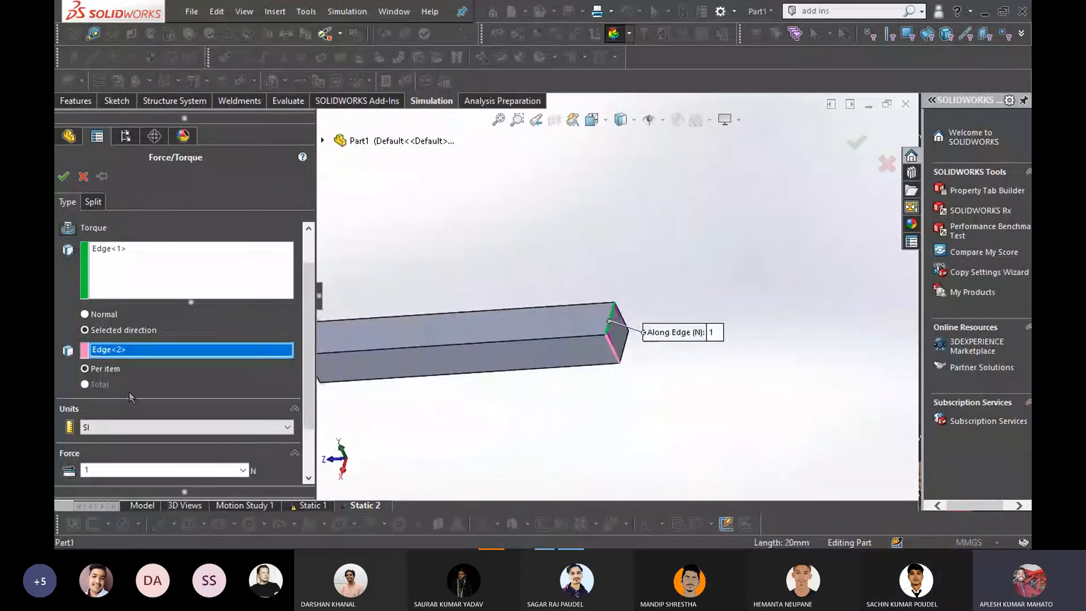
scroll(70, 389, up, 2)
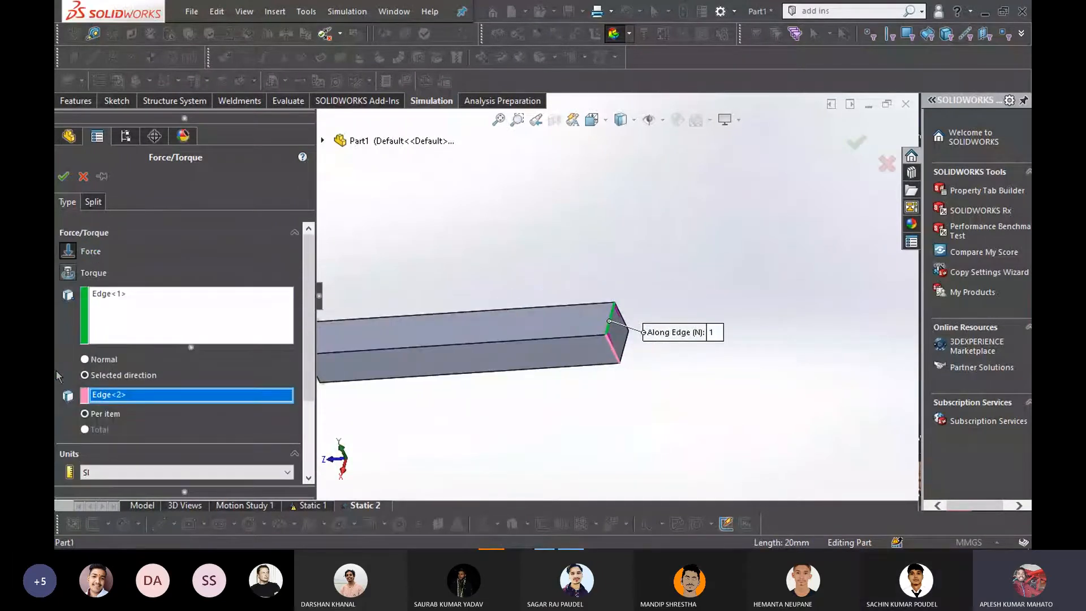
scroll(58, 376, down, 1)
scroll(58, 375, down, 1)
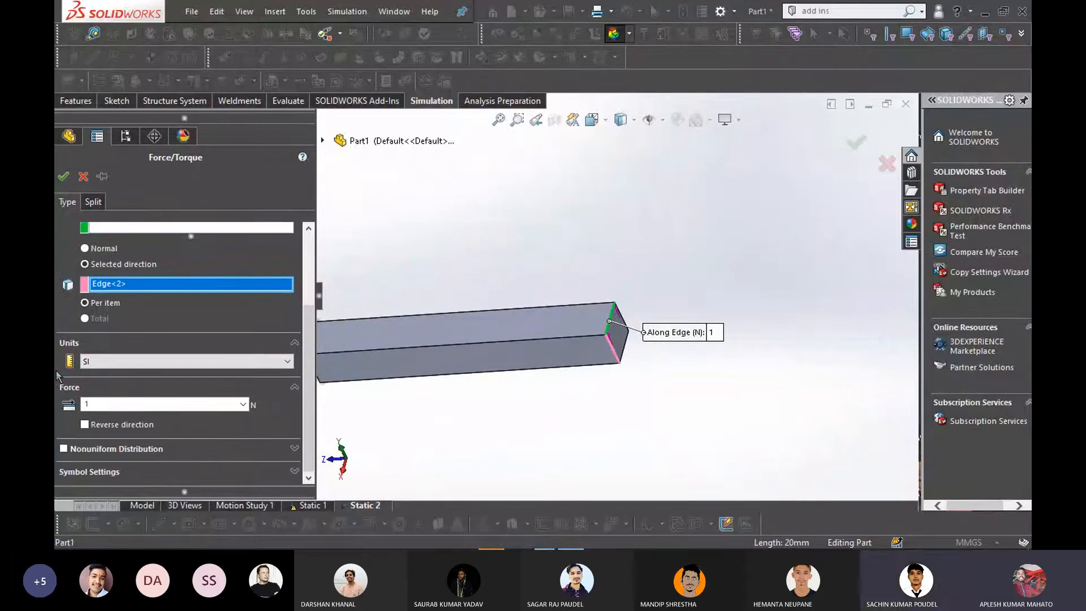
click(84, 425)
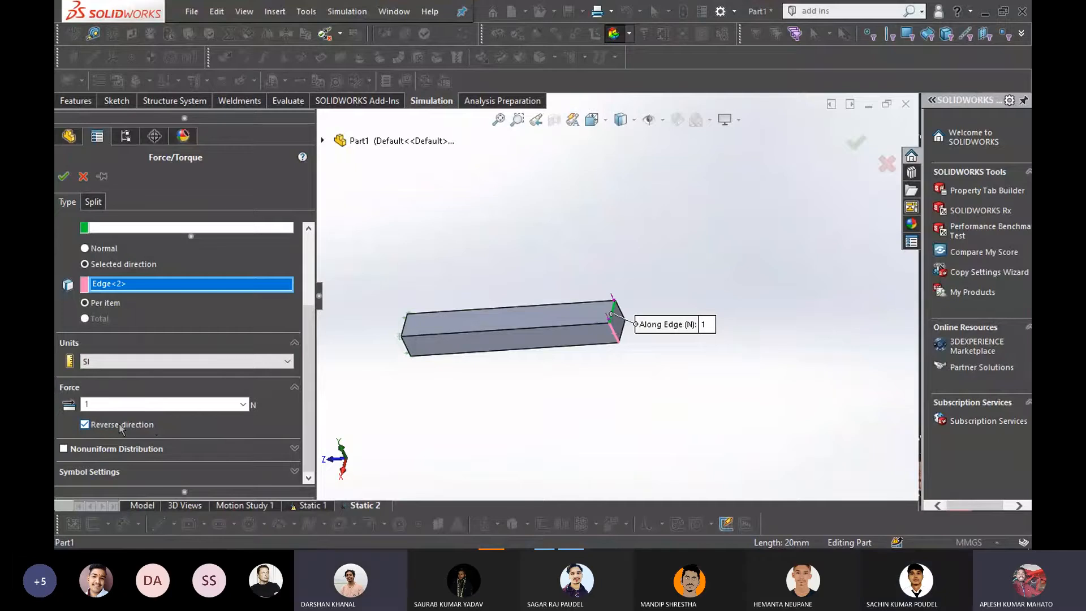
drag(121, 405, 56, 408)
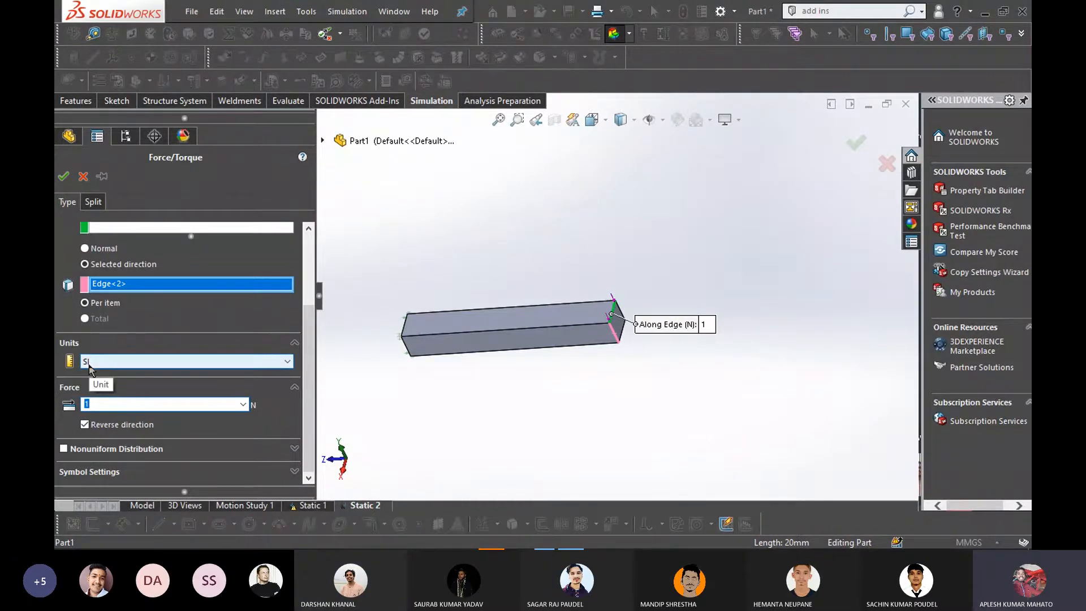
text(100)
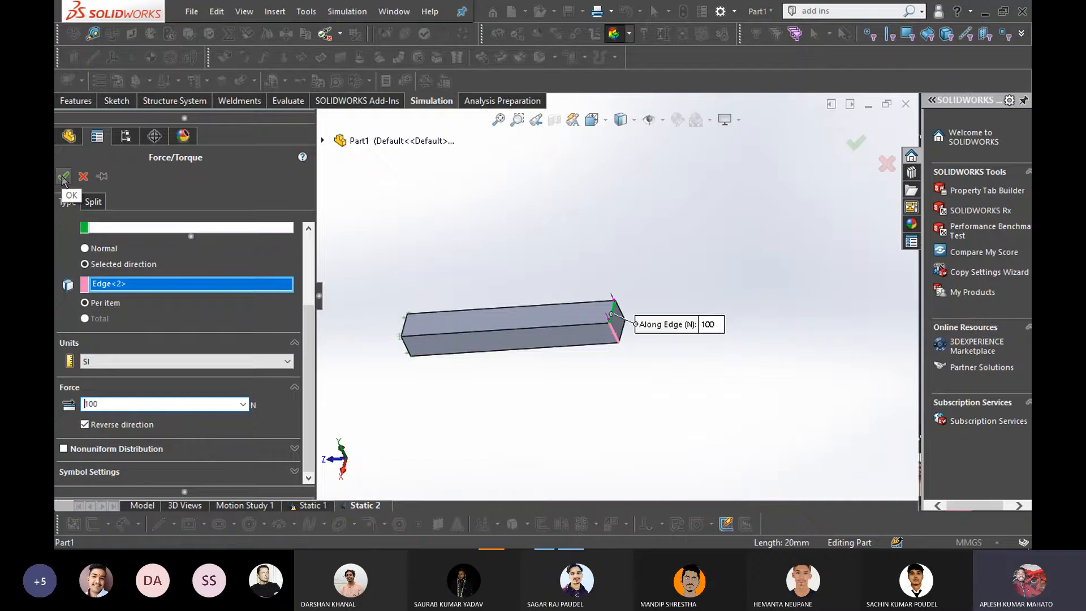
scroll(65, 226, up, 3)
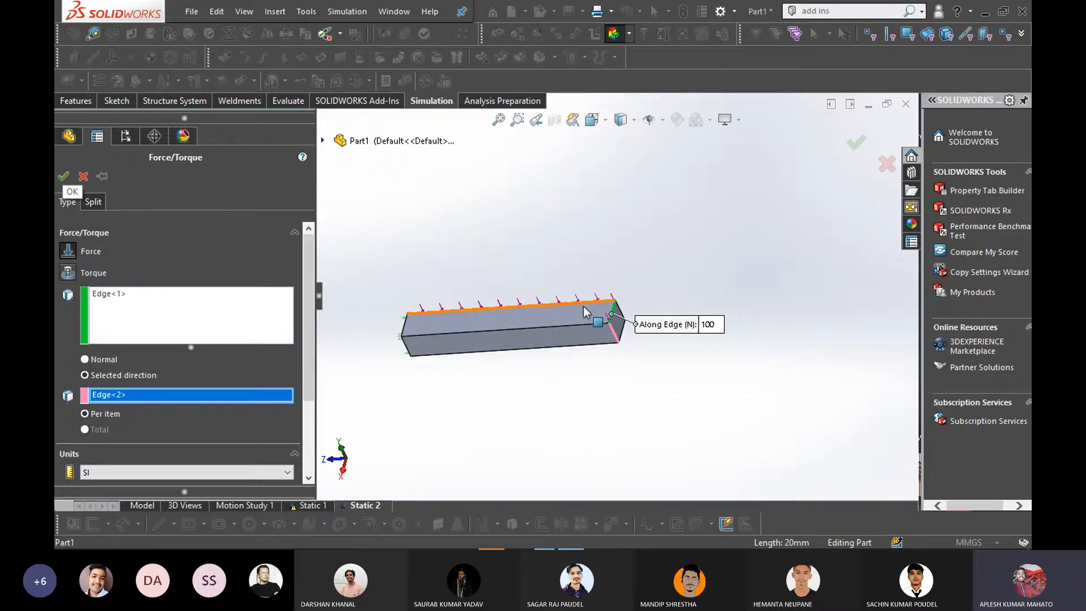
scroll(583, 307, down, 3)
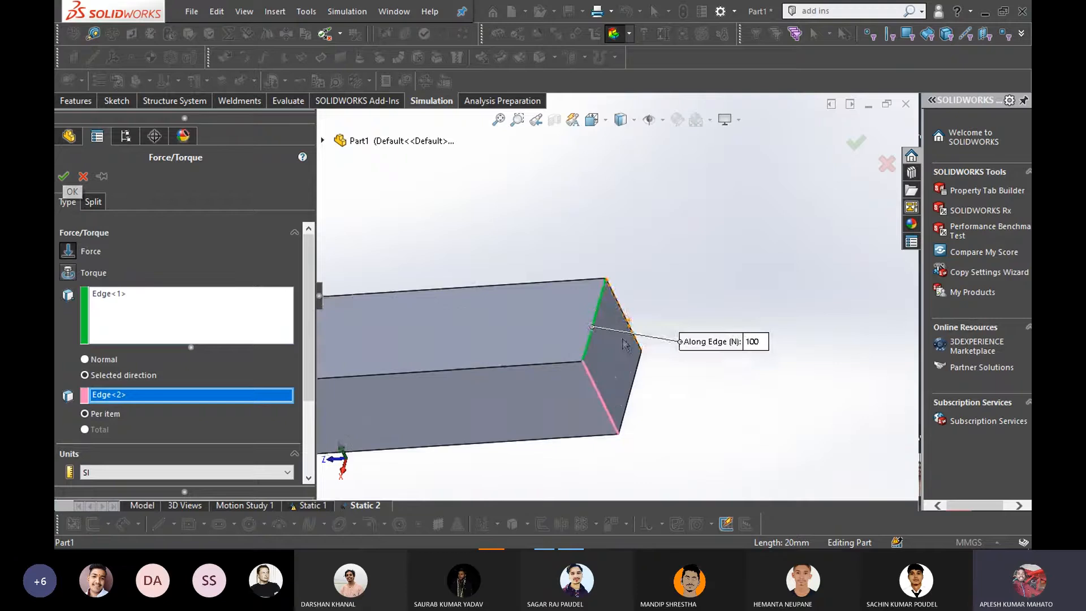
Accept the 100 N edge force and inspect the fixture and load symbols on the bar
click(64, 176)
scroll(440, 351, up, 3)
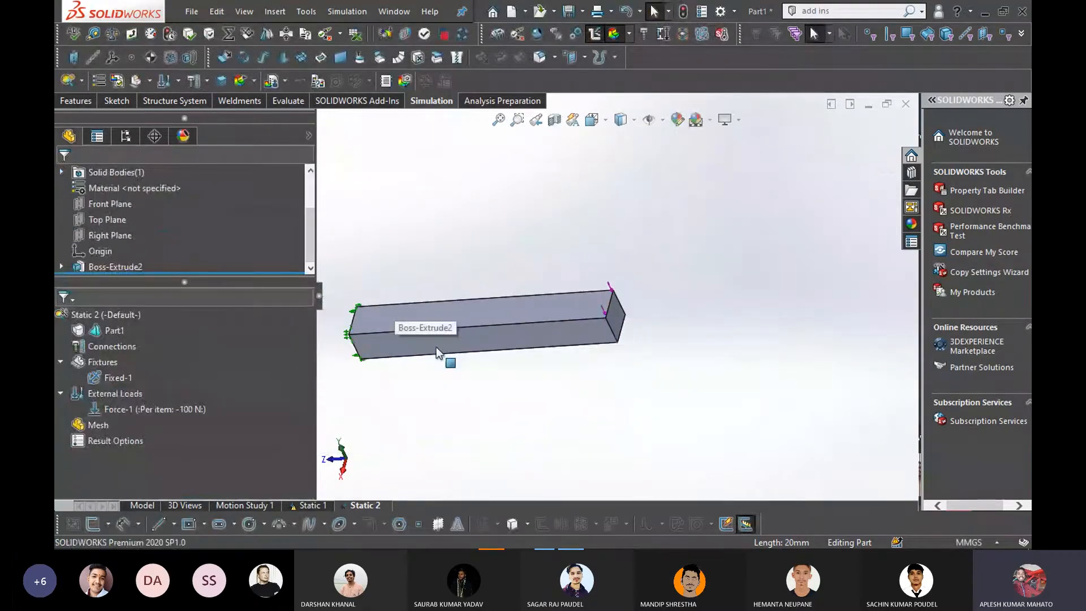
scroll(453, 365, down, 1)
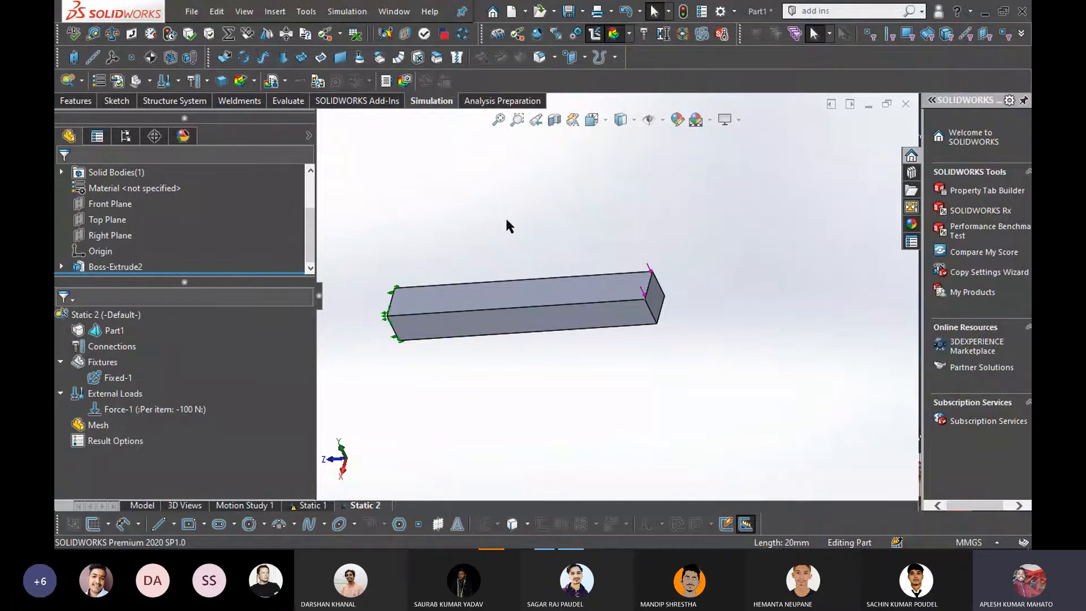
scroll(589, 236, down, 3)
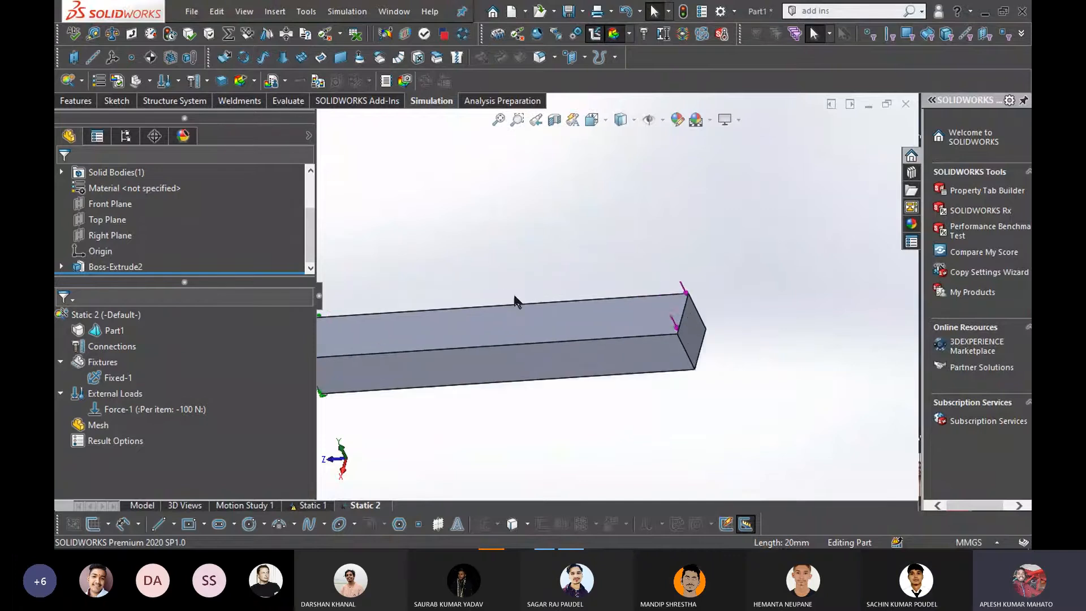
scroll(515, 300, up, 2)
scroll(423, 289, up, 1)
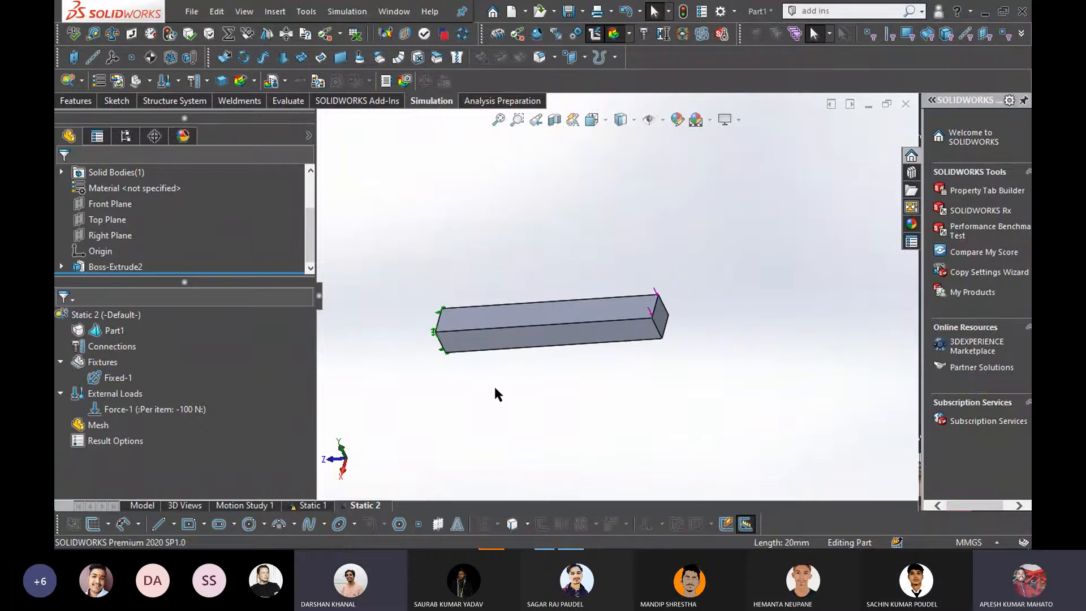
scroll(509, 384, down, 2)
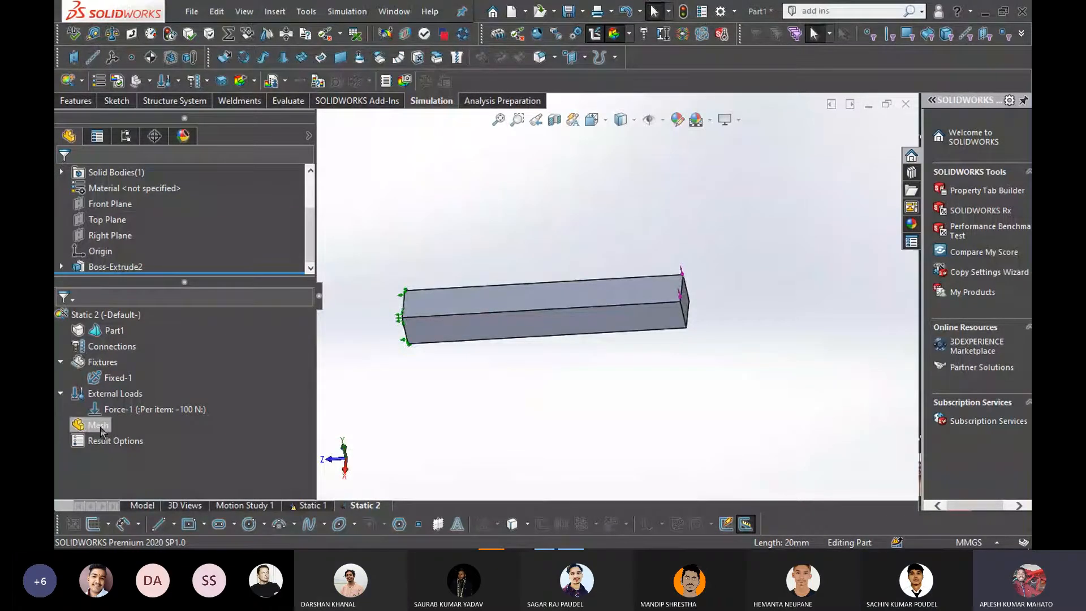
Start a second Force load in Selected direction mode with the free end face's near vertical edge as direction reference
right_click(128, 400)
click(160, 75)
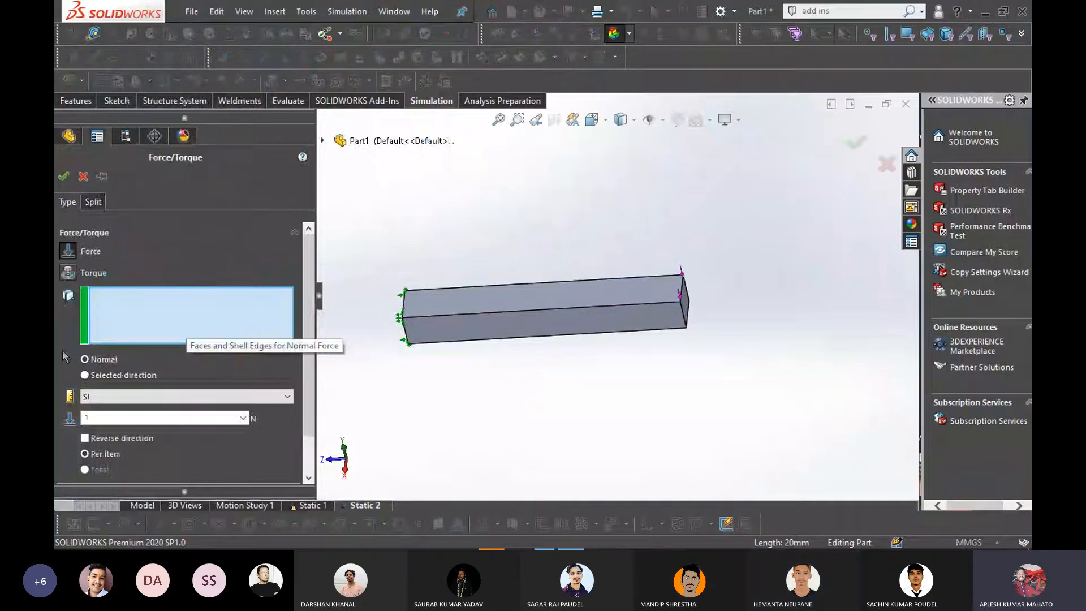
click(85, 375)
click(145, 323)
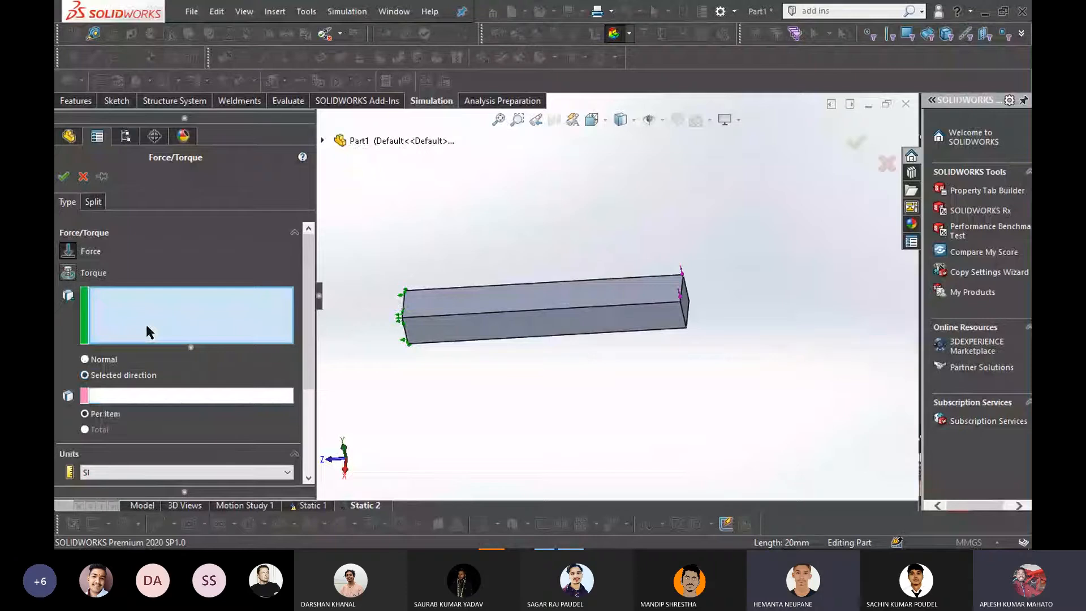
click(111, 397)
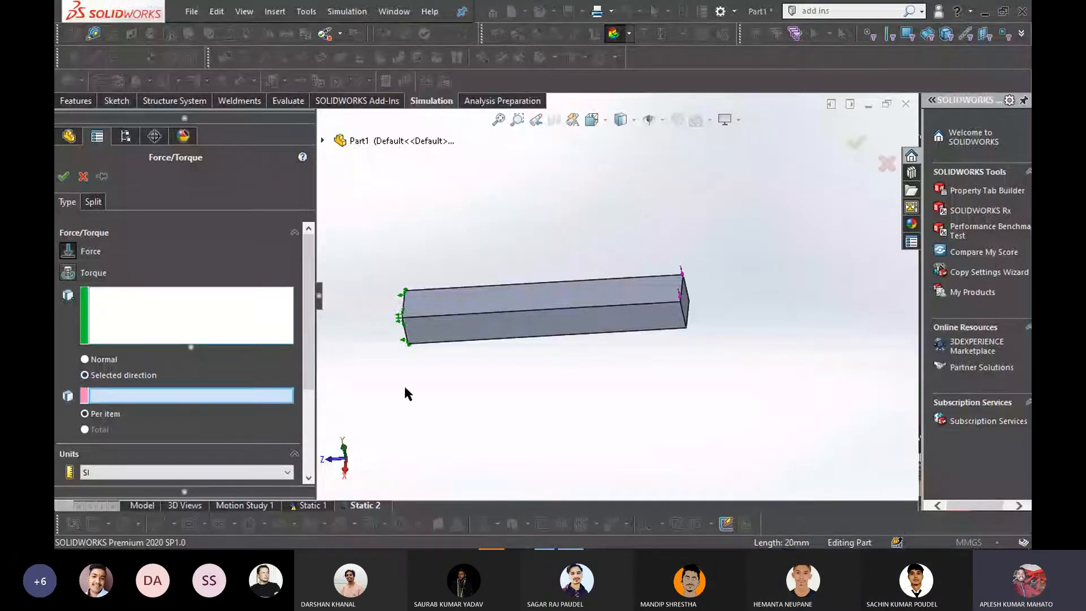
scroll(694, 304, down, 3)
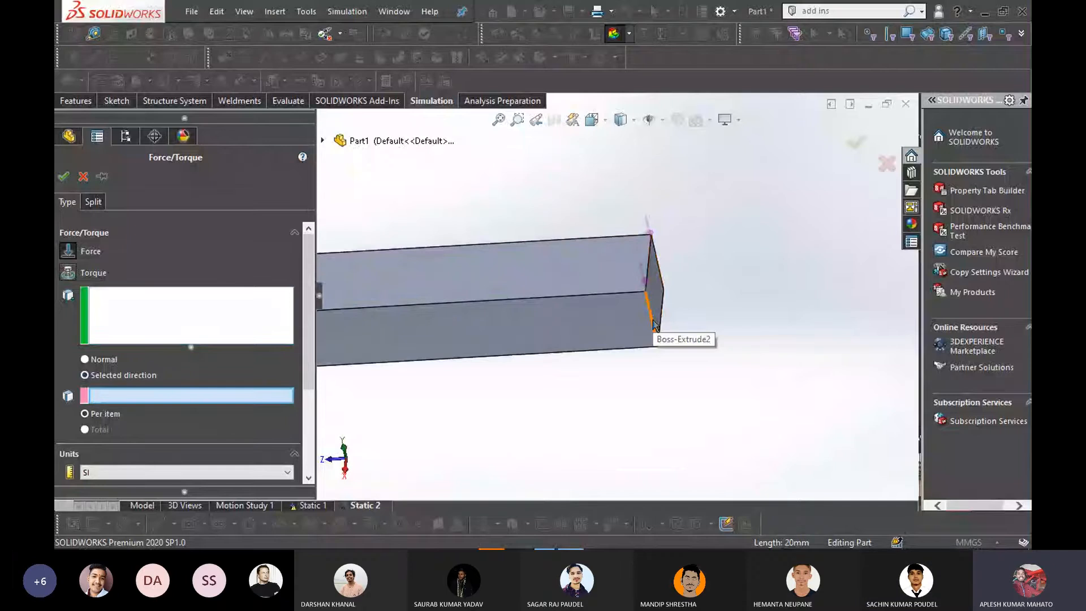
click(652, 324)
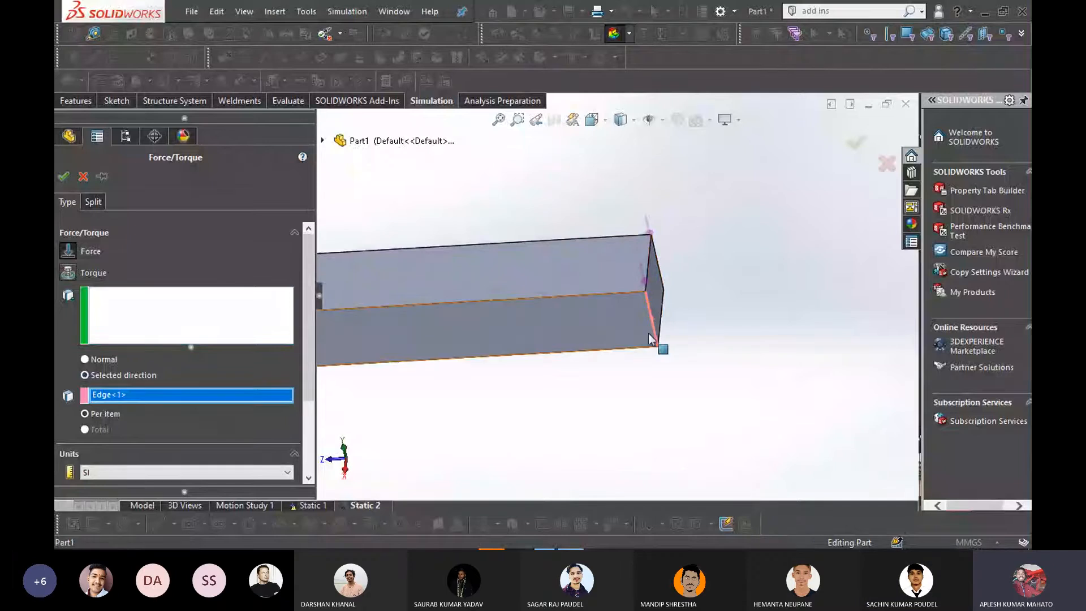
Try the upper edge of the free end face as the second force's loaded edge, then remove it from the selection
click(169, 313)
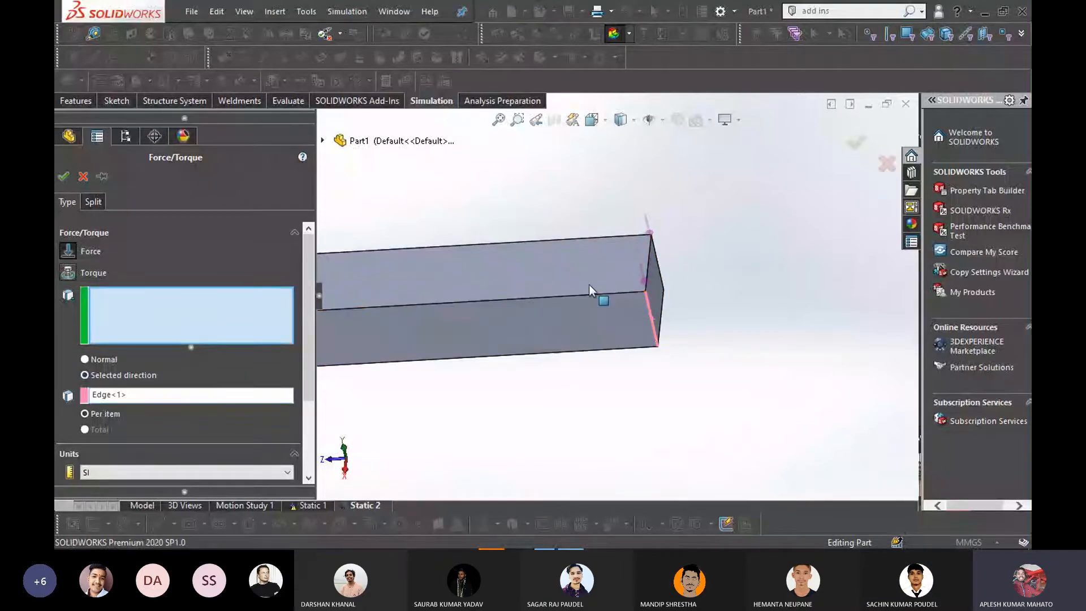
click(649, 263)
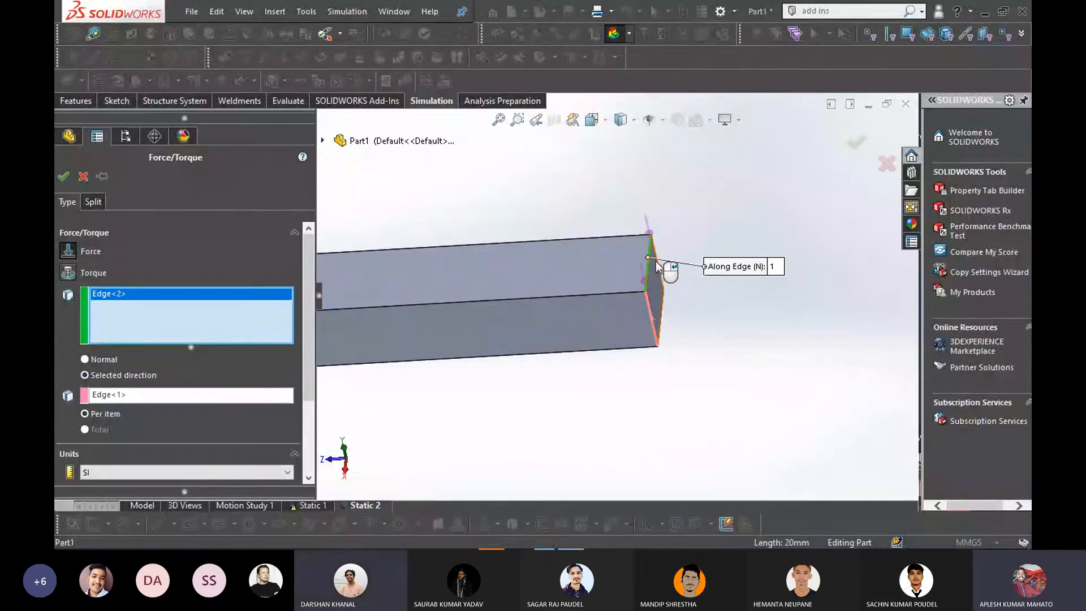
scroll(222, 373, down, 2)
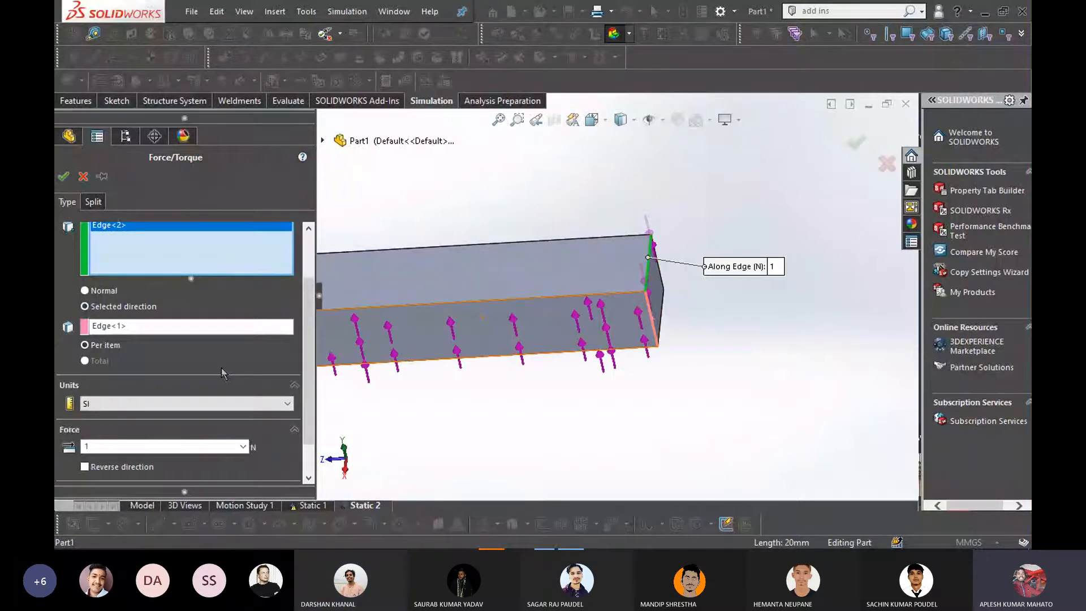
scroll(223, 373, down, 1)
scroll(169, 317, up, 3)
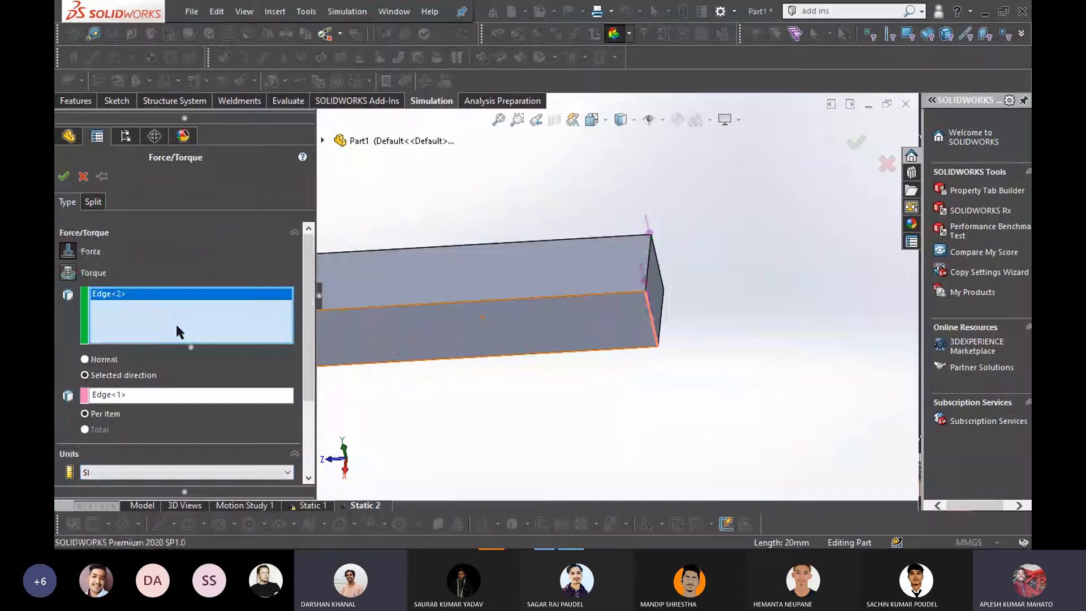
key(Delete)
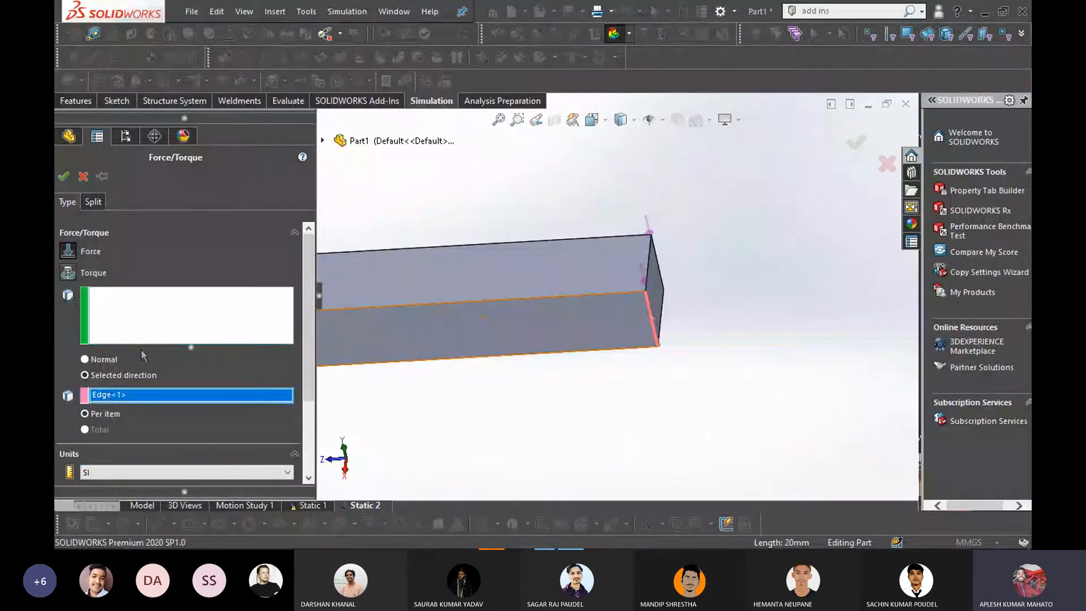
Try the long near edge of the bar's upper face as the second force's loaded edge
click(145, 338)
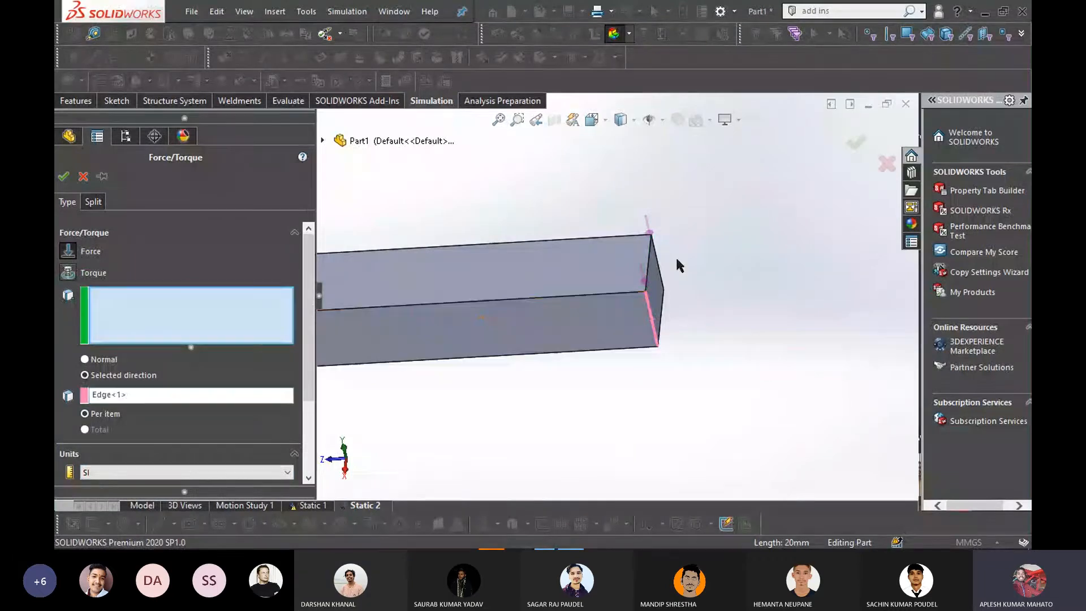
click(639, 266)
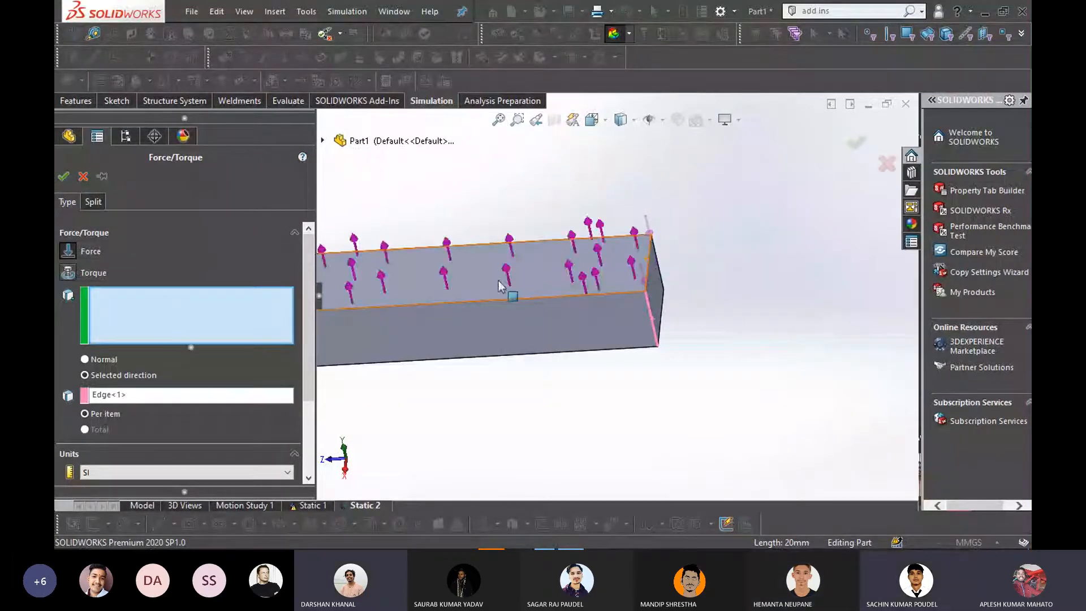
click(599, 291)
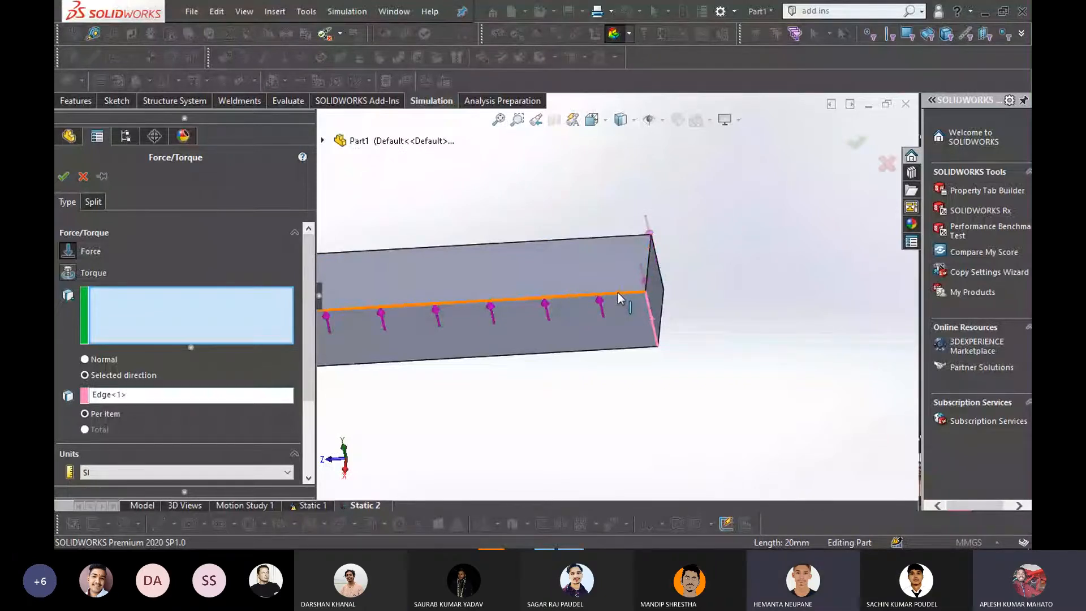
click(617, 293)
click(604, 296)
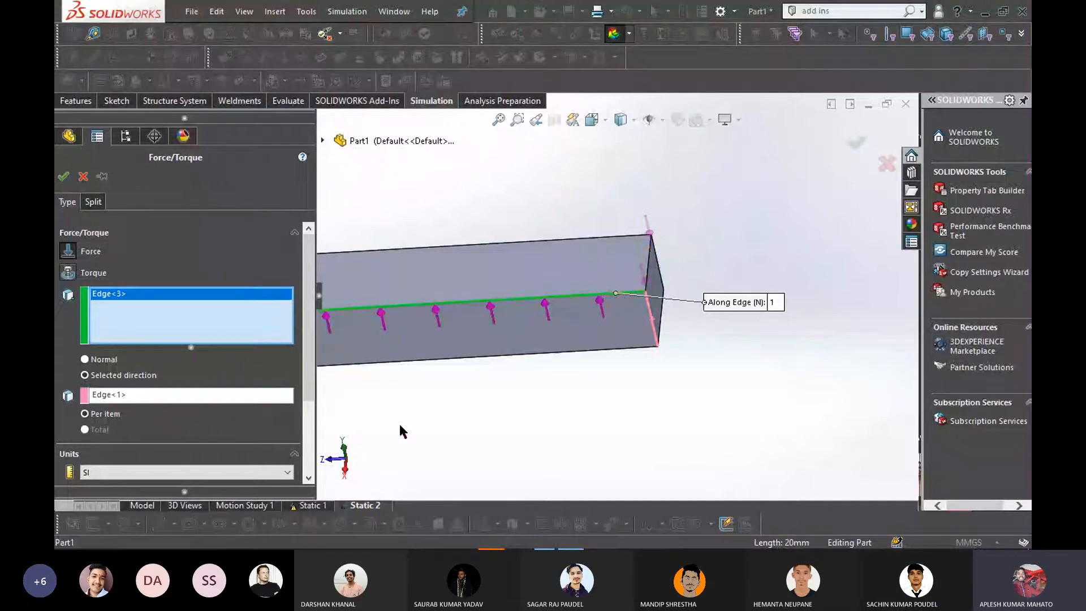
Reverse the direction of the force on the long edge, inspect its arrows along the bar and discard this second load
scroll(83, 428, down, 3)
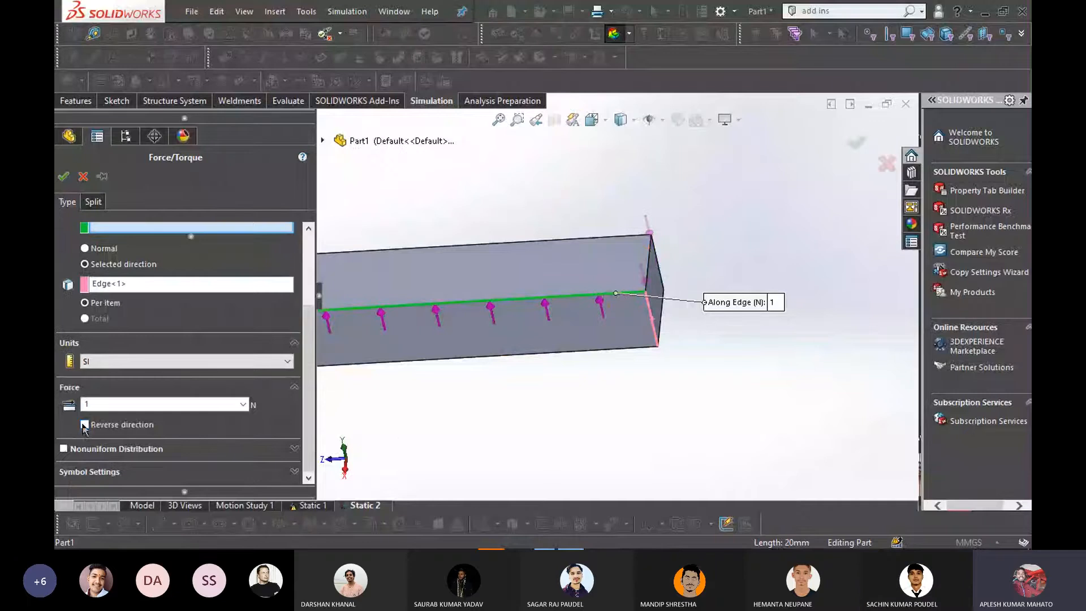
click(84, 424)
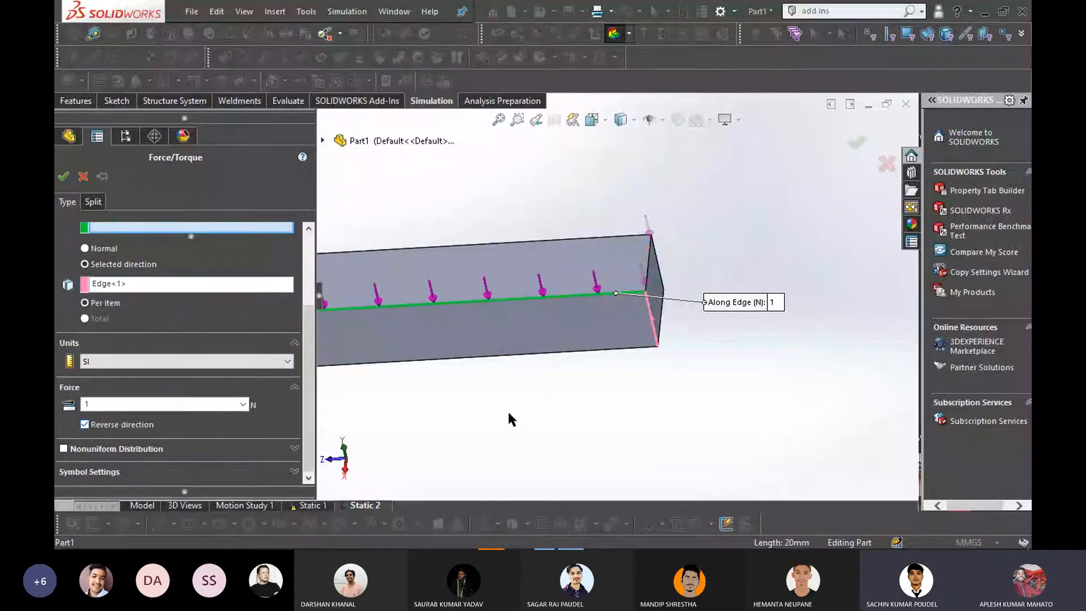
scroll(467, 359, up, 2)
scroll(453, 370, up, 2)
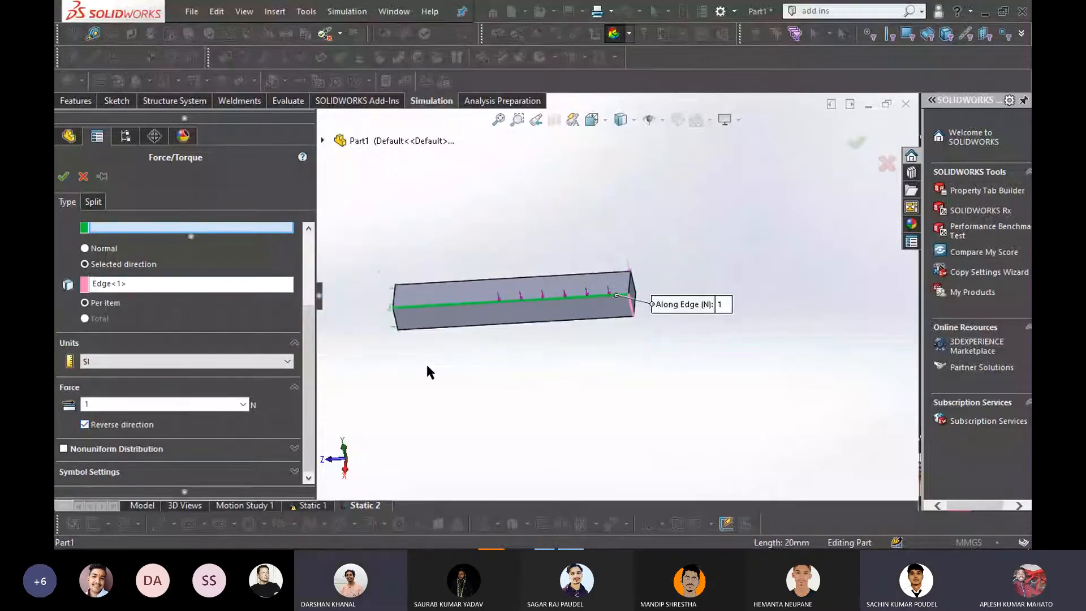
scroll(489, 357, down, 1)
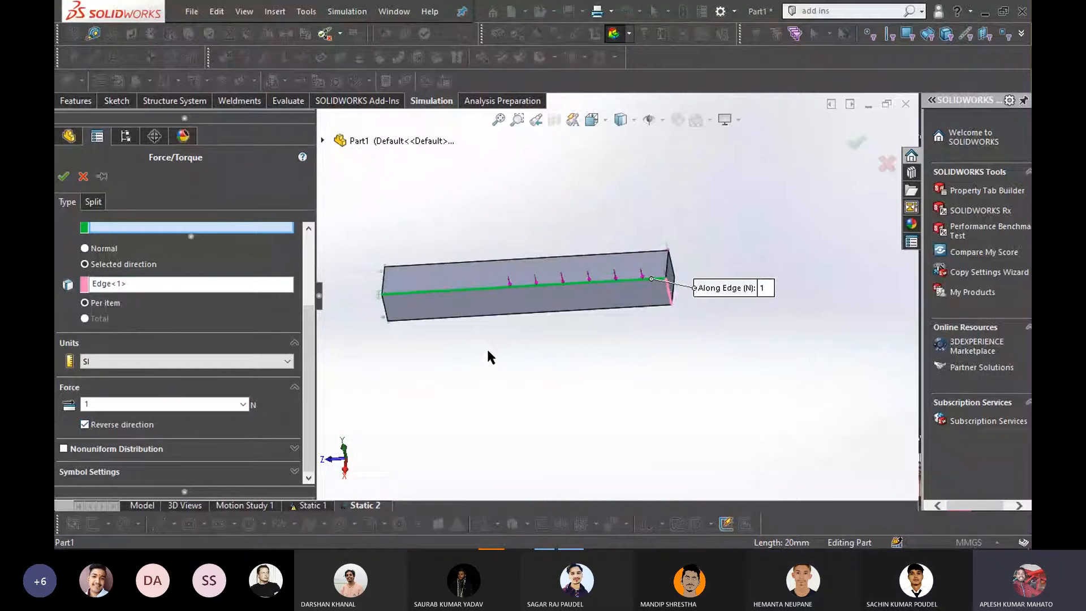
click(83, 176)
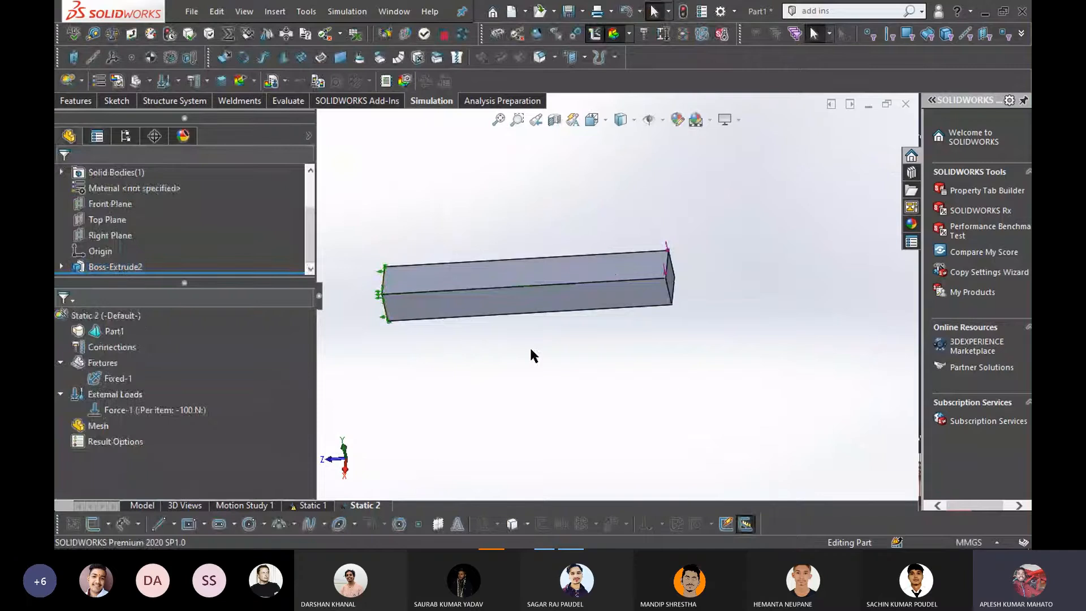
Narrow the task pane to give the loaded bar a wider graphics area
middle_drag(530, 351, 539, 345)
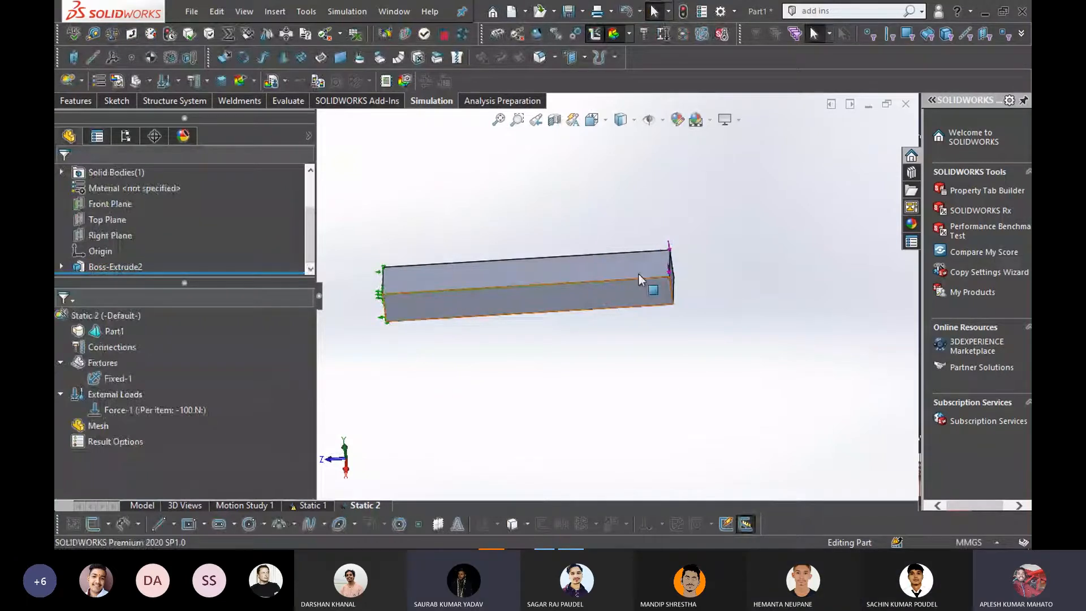
scroll(666, 254, down, 2)
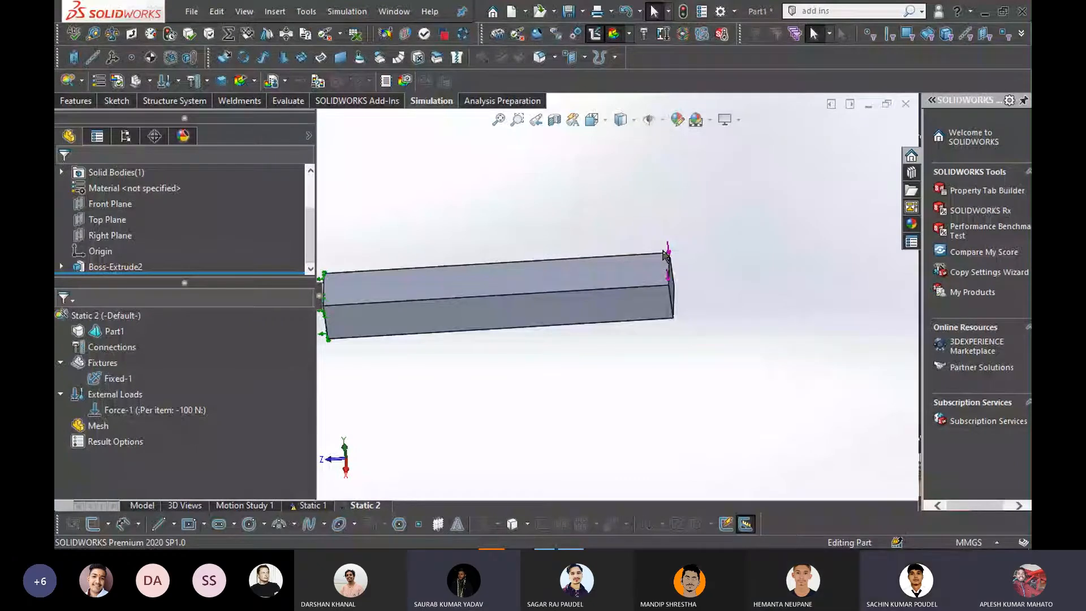
scroll(663, 254, down, 1)
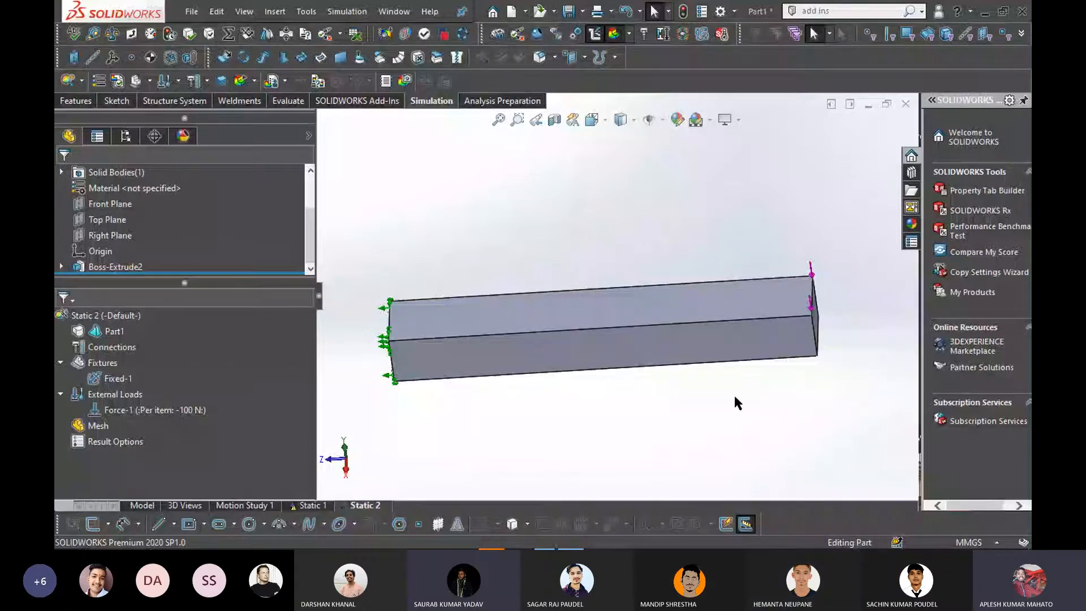
scroll(734, 396, down, 1)
drag(921, 384, 977, 380)
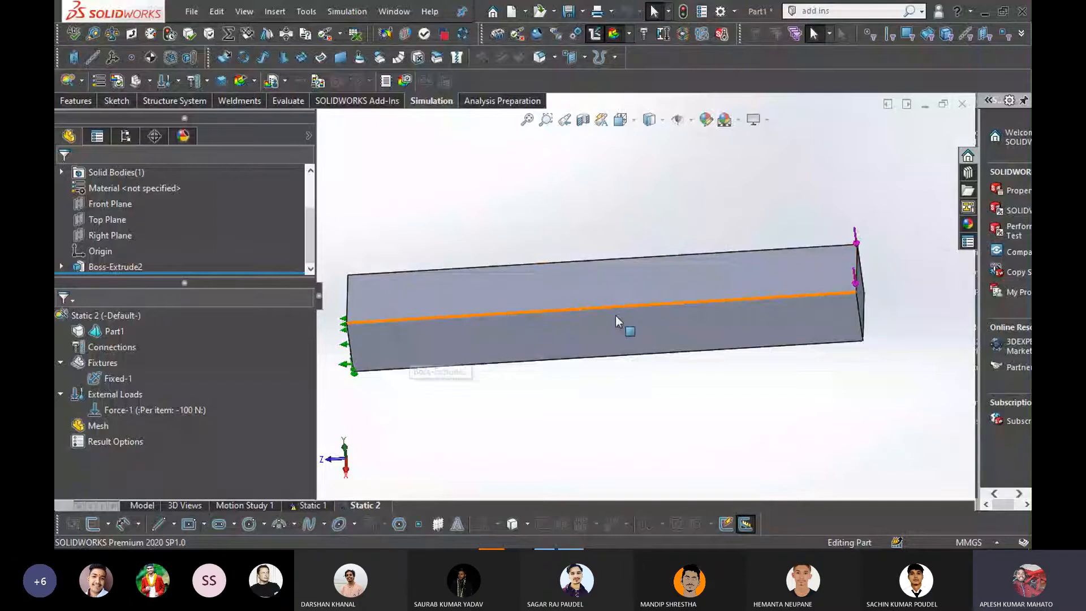
Examine the fixed end and the upper face of the bar, highlighting the face briefly
scroll(622, 299, down, 2)
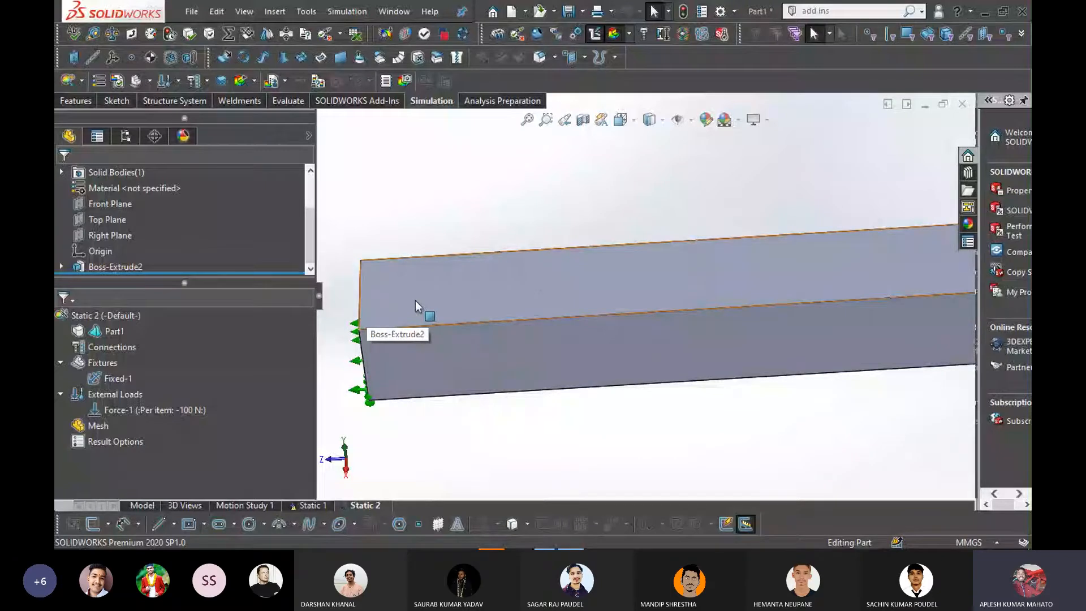
double_click(356, 323)
key(Escape)
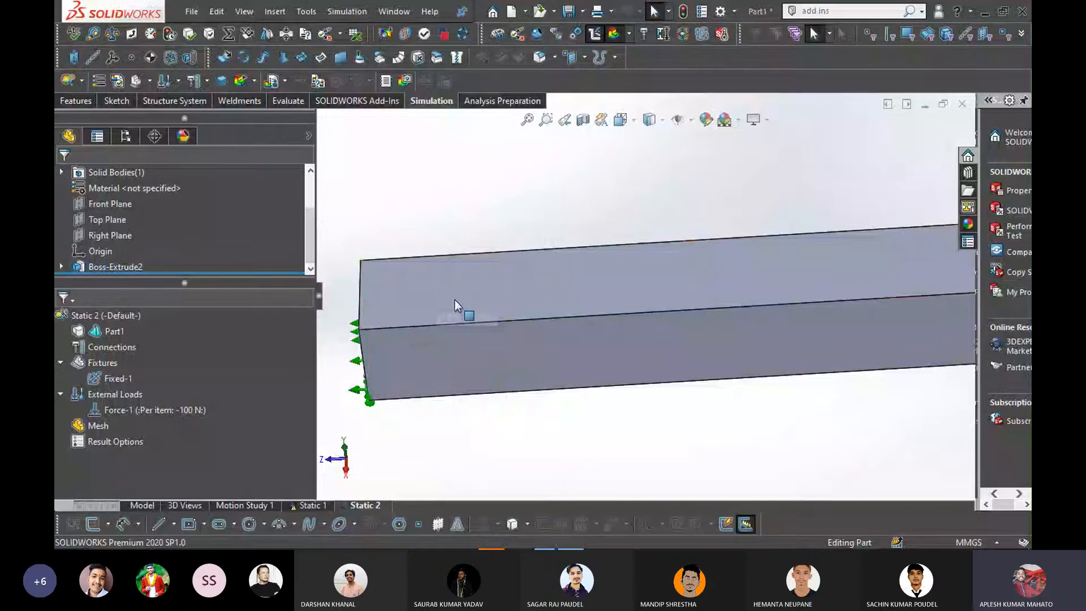
click(454, 300)
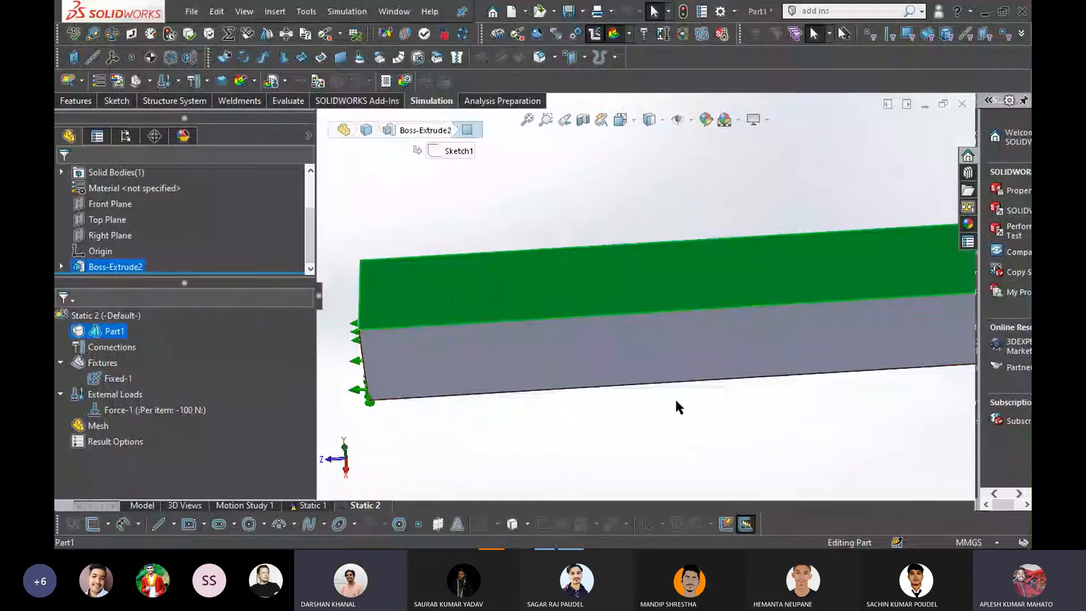
key(Escape)
scroll(796, 317, up, 3)
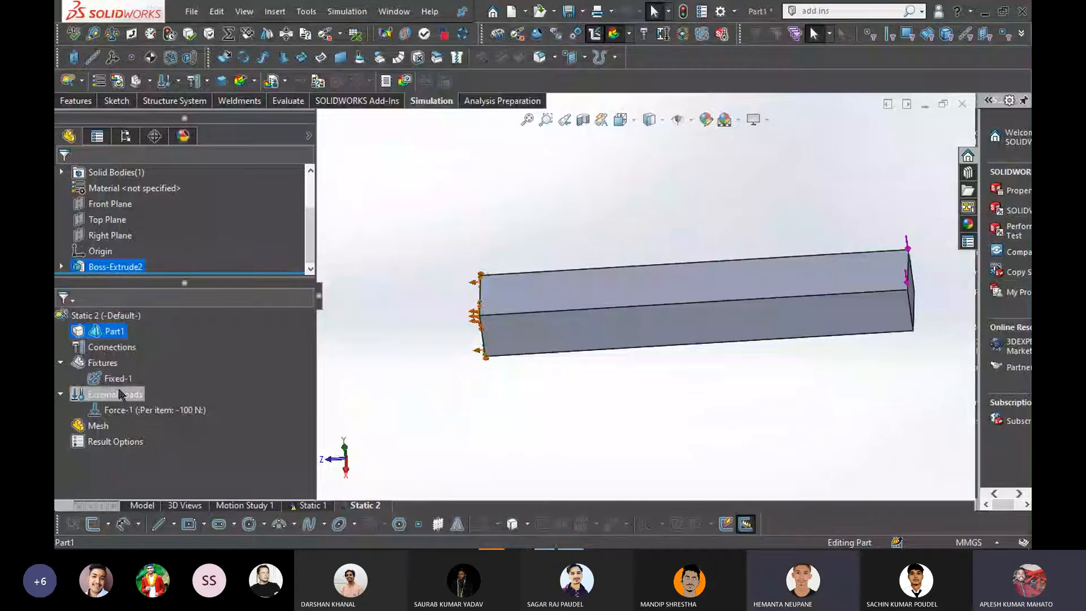
Review the existing force's loaded edge, direction edge, units and value in its definition, and accept it
right_click(105, 411)
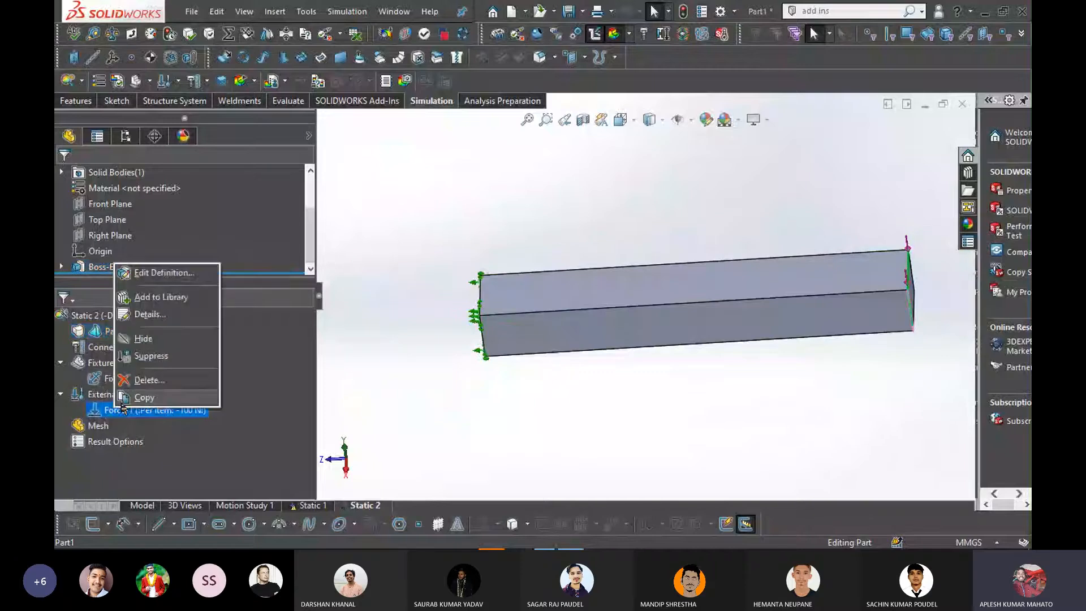
click(169, 434)
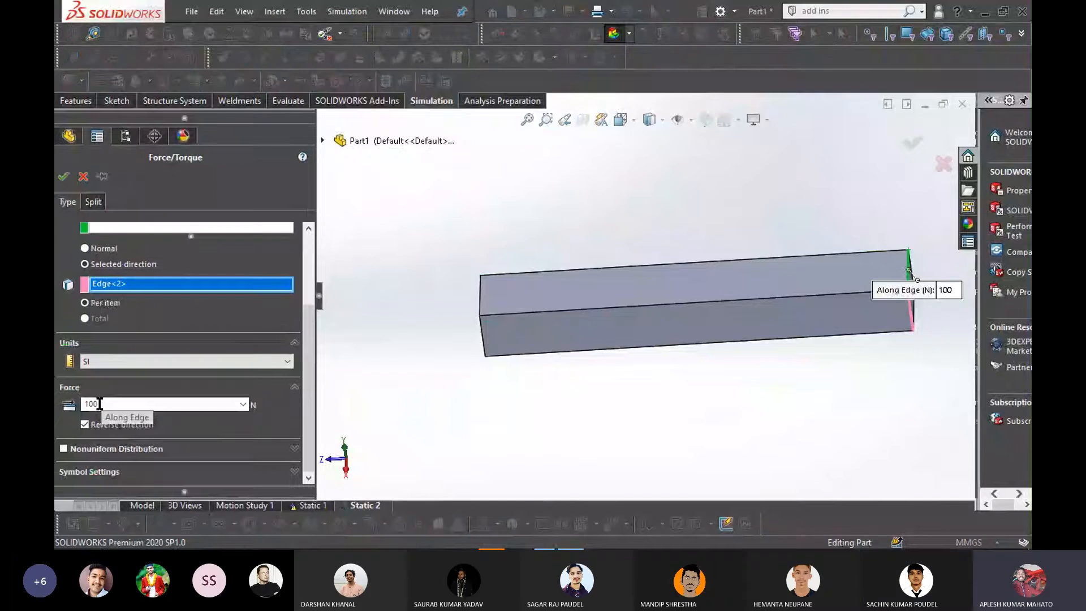
double_click(140, 404)
click(140, 405)
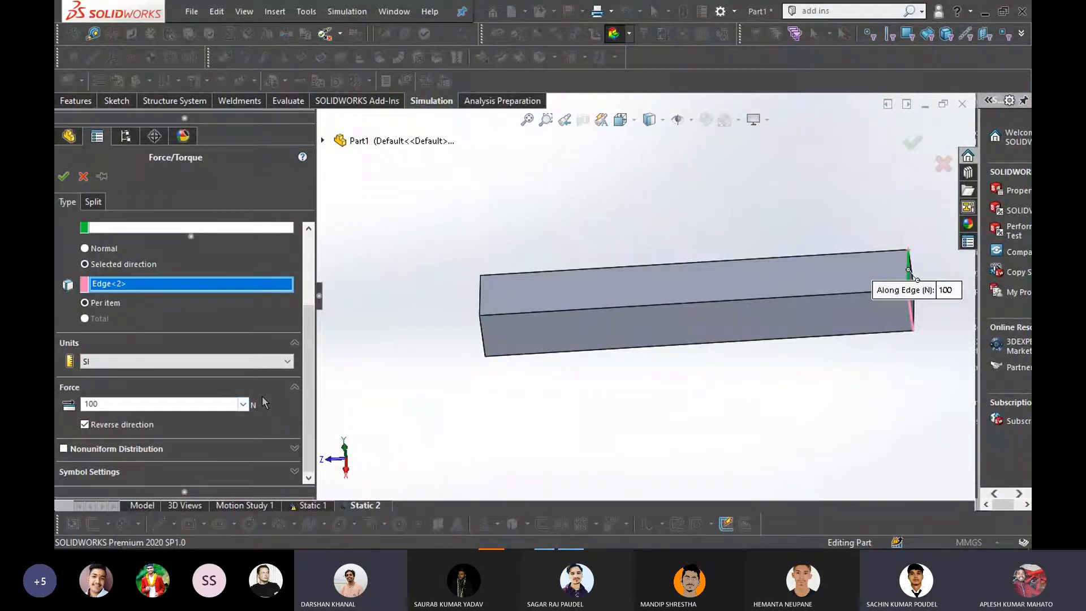
click(243, 403)
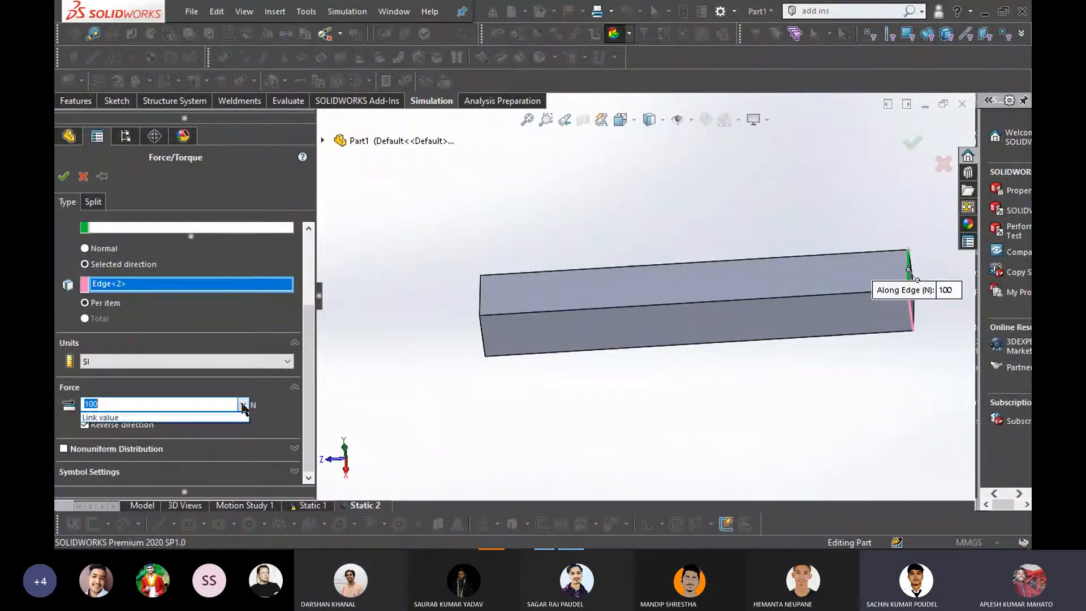
click(271, 360)
click(261, 363)
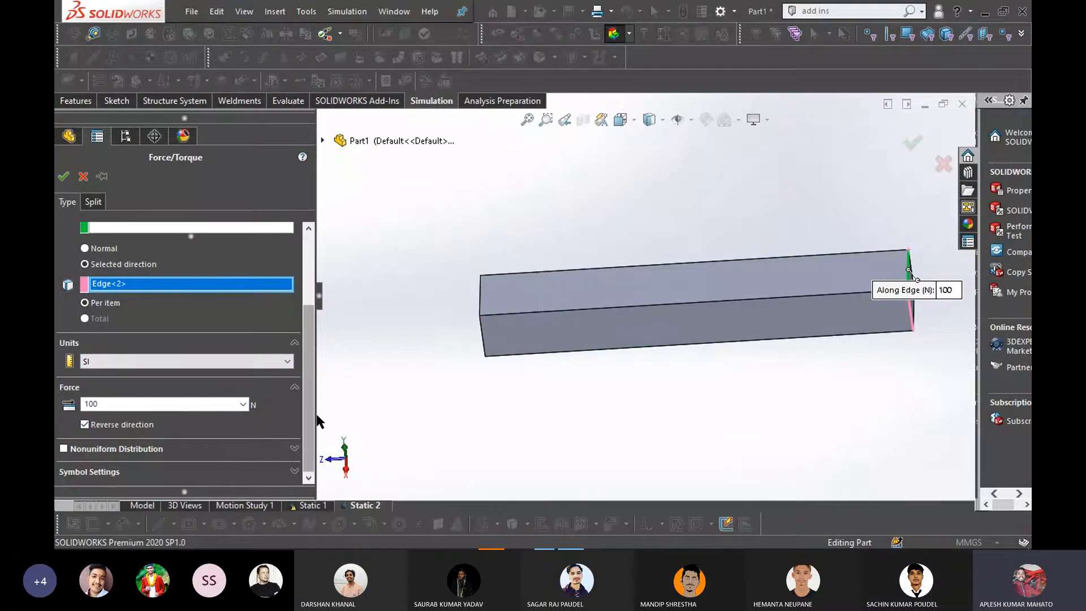
scroll(208, 297, up, 2)
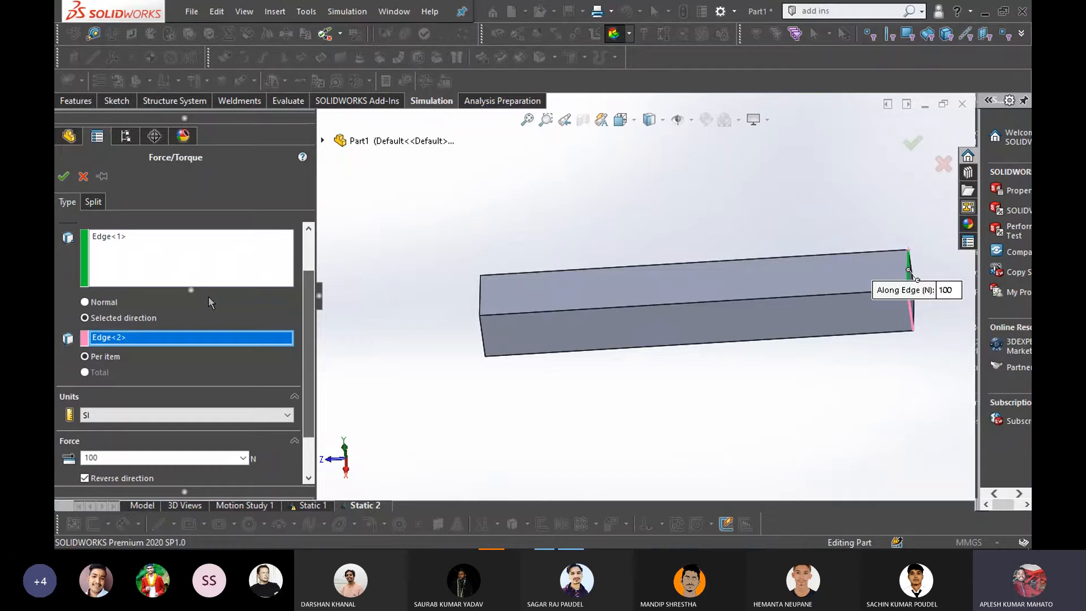
click(63, 177)
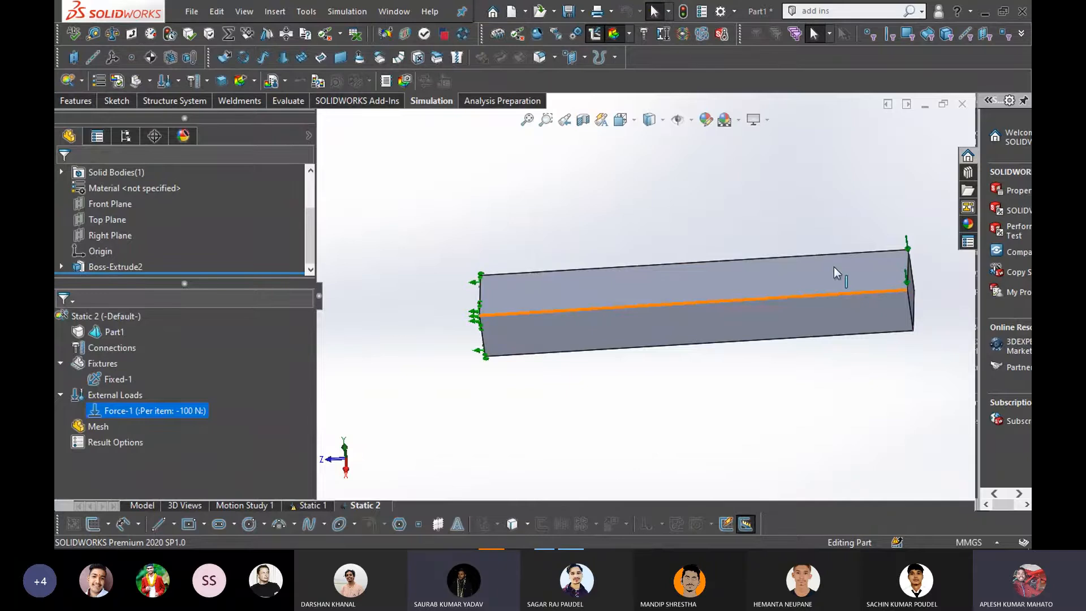
Examine the bar's fixture arrows at the fixed end and the force arrows at the free-end edge
click(548, 223)
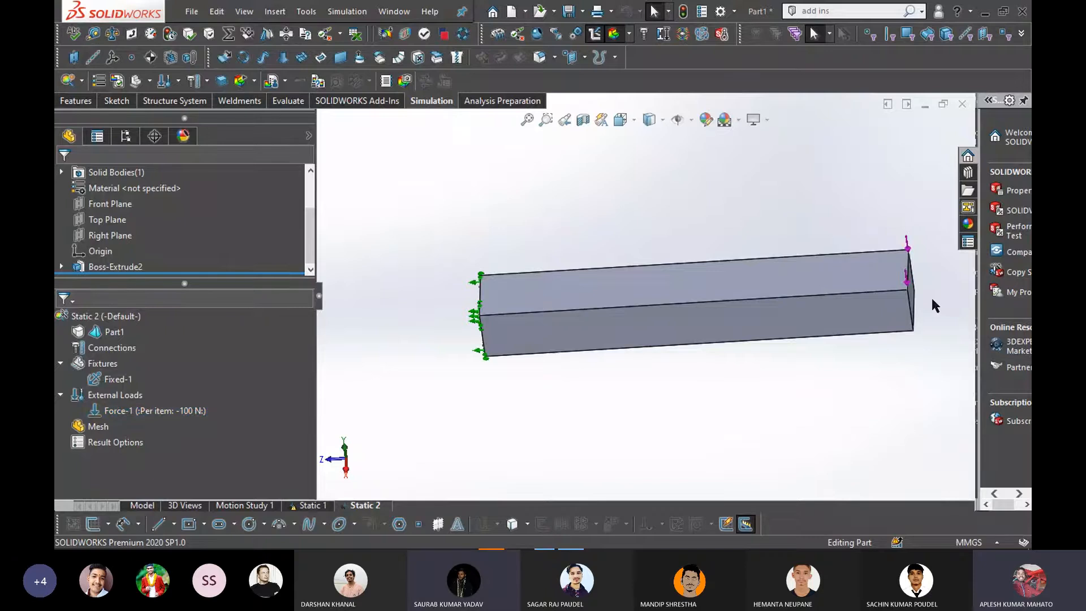
scroll(931, 296, down, 1)
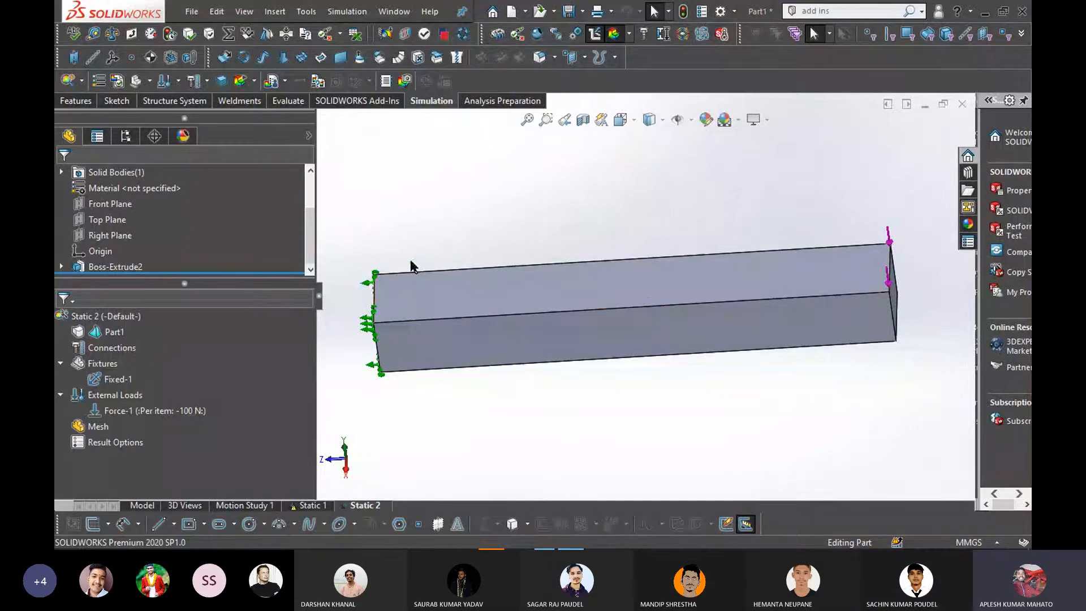
click(394, 307)
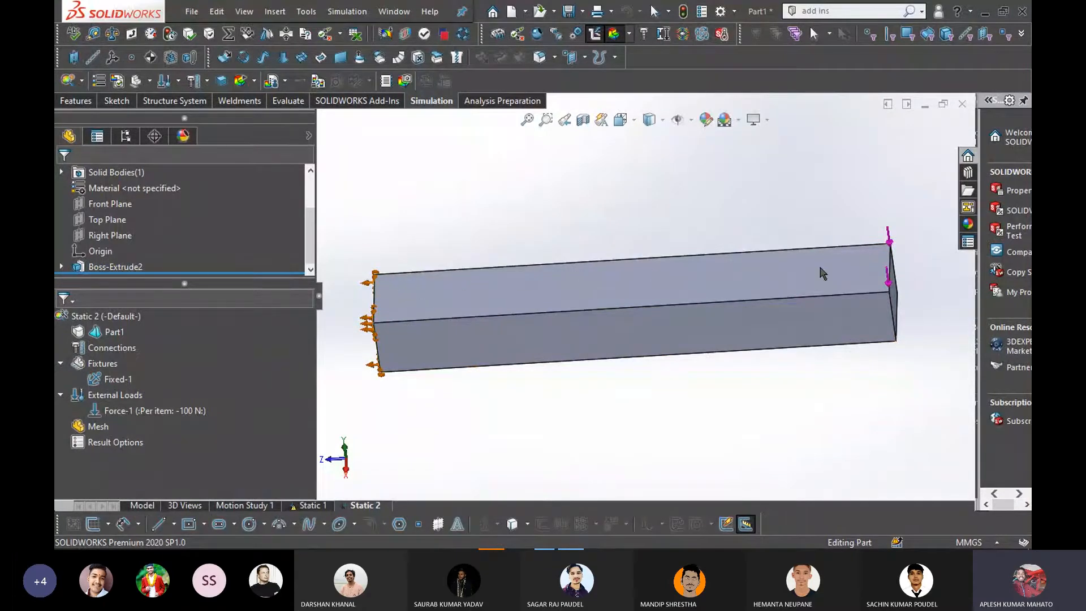
click(380, 290)
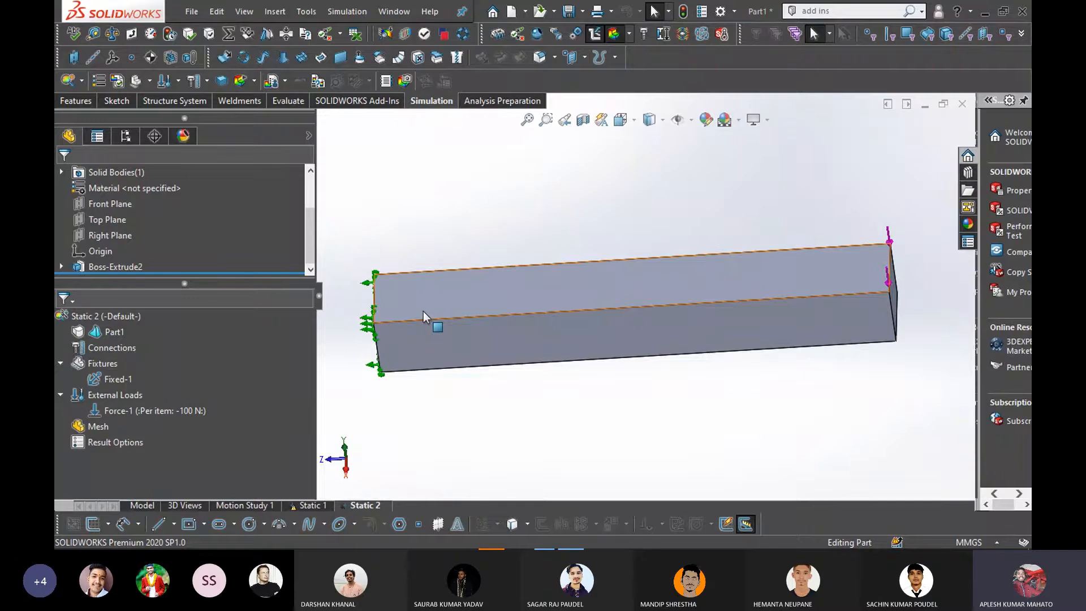
scroll(423, 311, down, 1)
scroll(443, 246, up, 2)
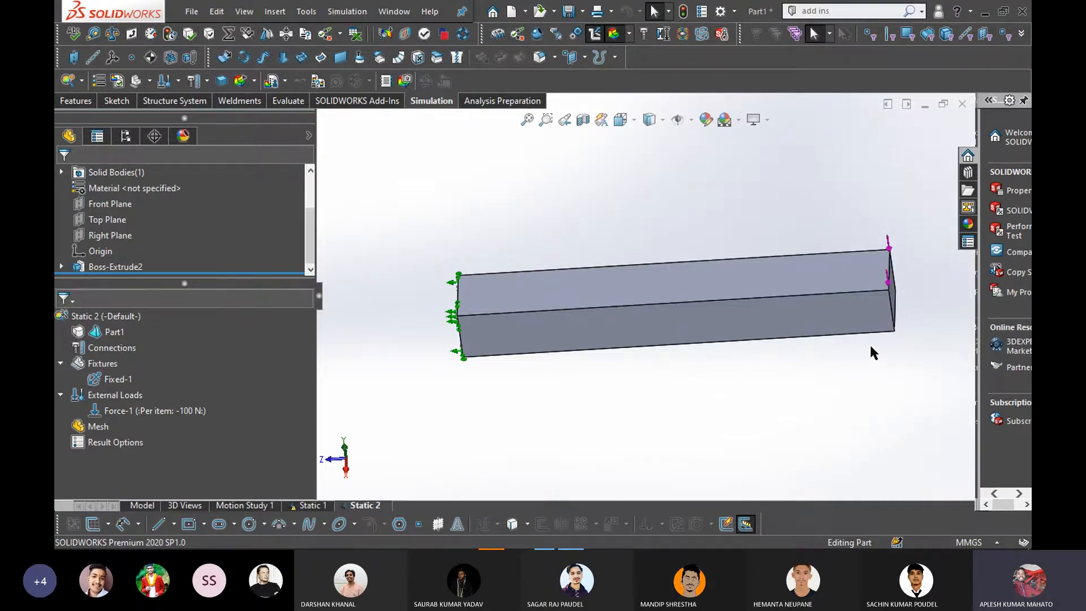
scroll(904, 331, down, 1)
scroll(741, 382, up, 1)
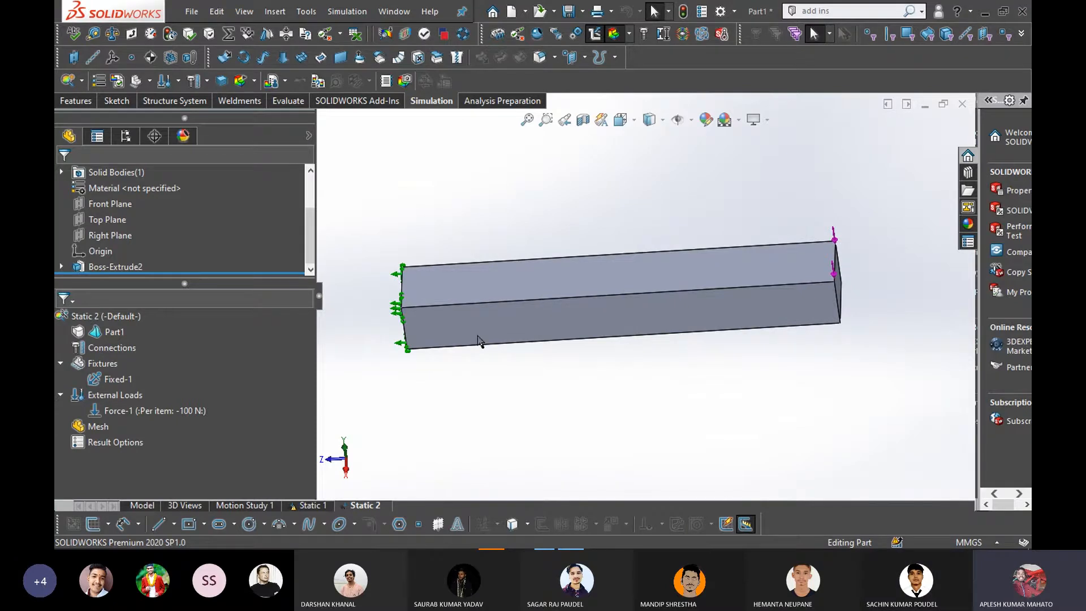
Try to mesh and run the Static 2 study
right_click(104, 433)
click(194, 461)
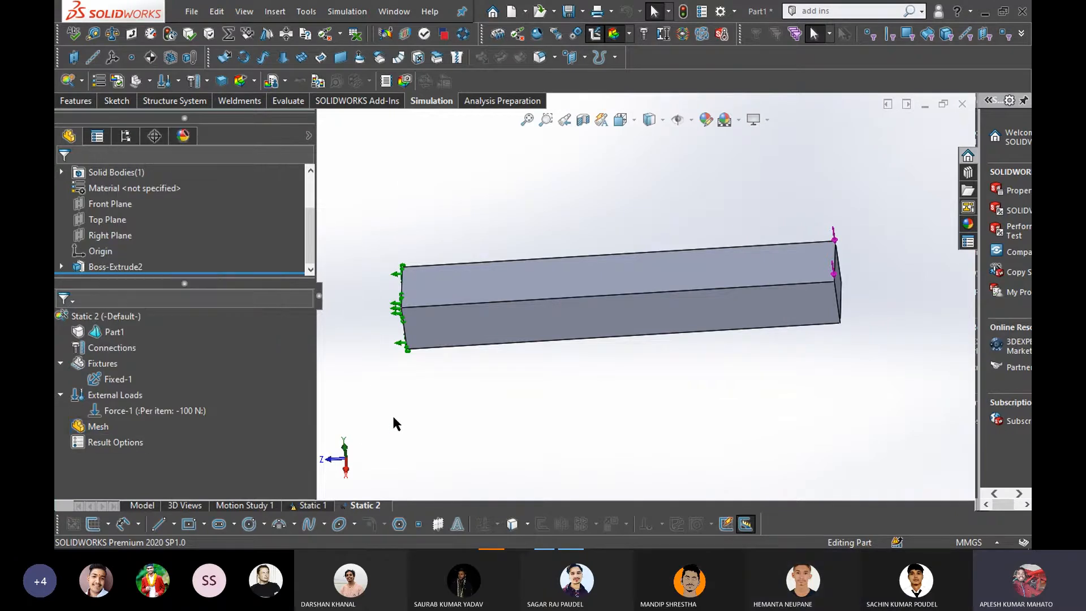
right_click(84, 431)
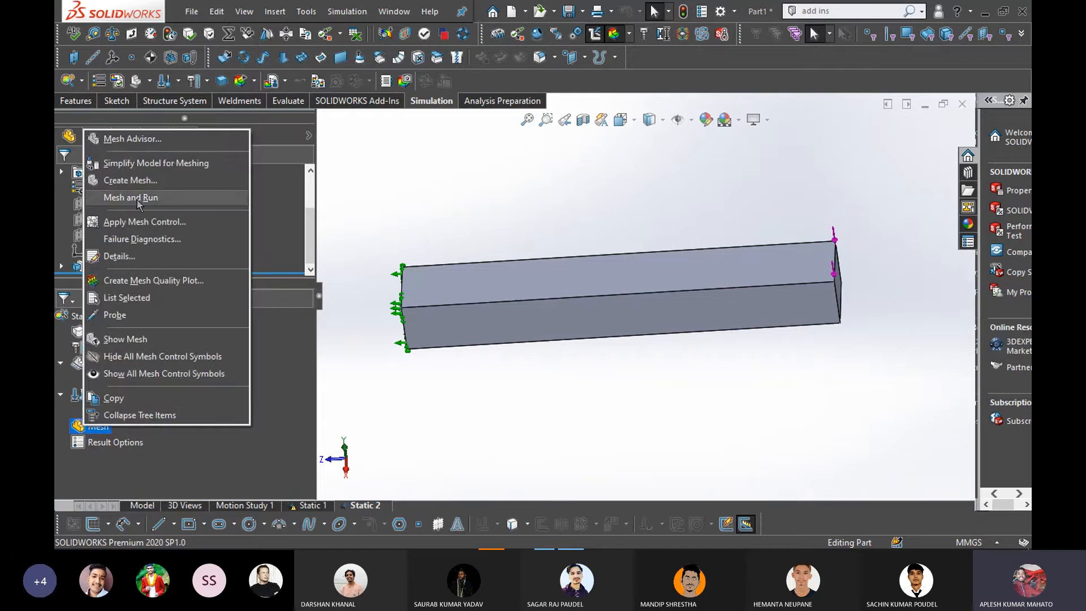
click(137, 199)
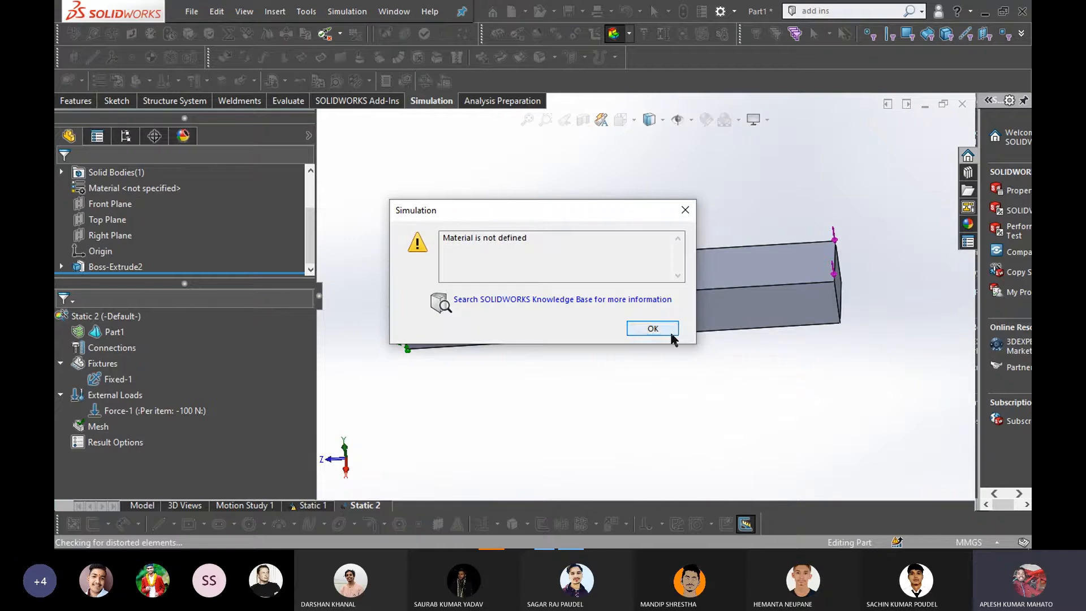
drag(602, 211, 569, 211)
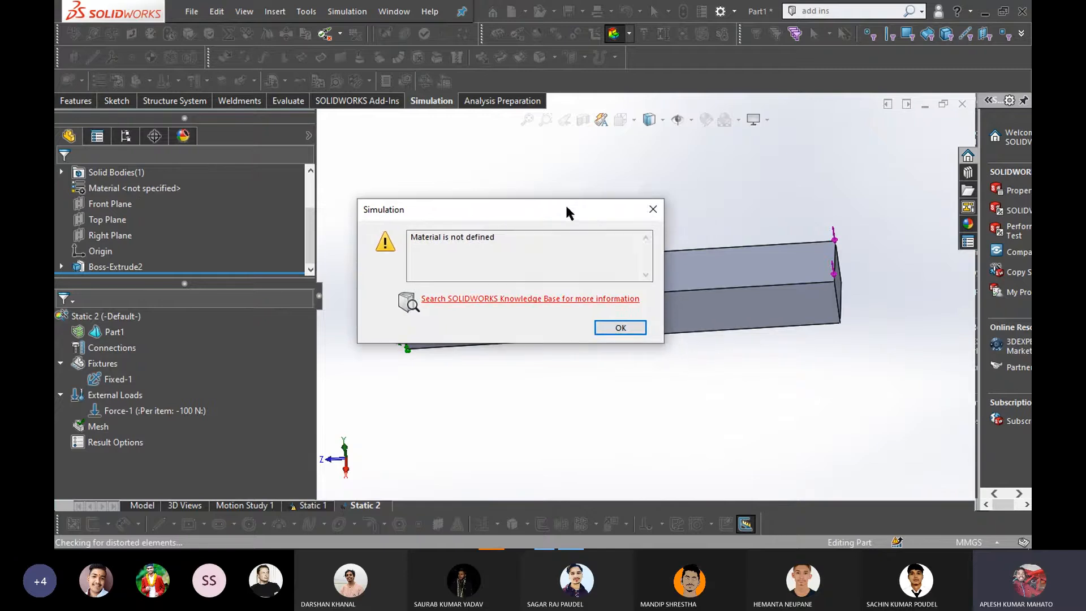
click(654, 210)
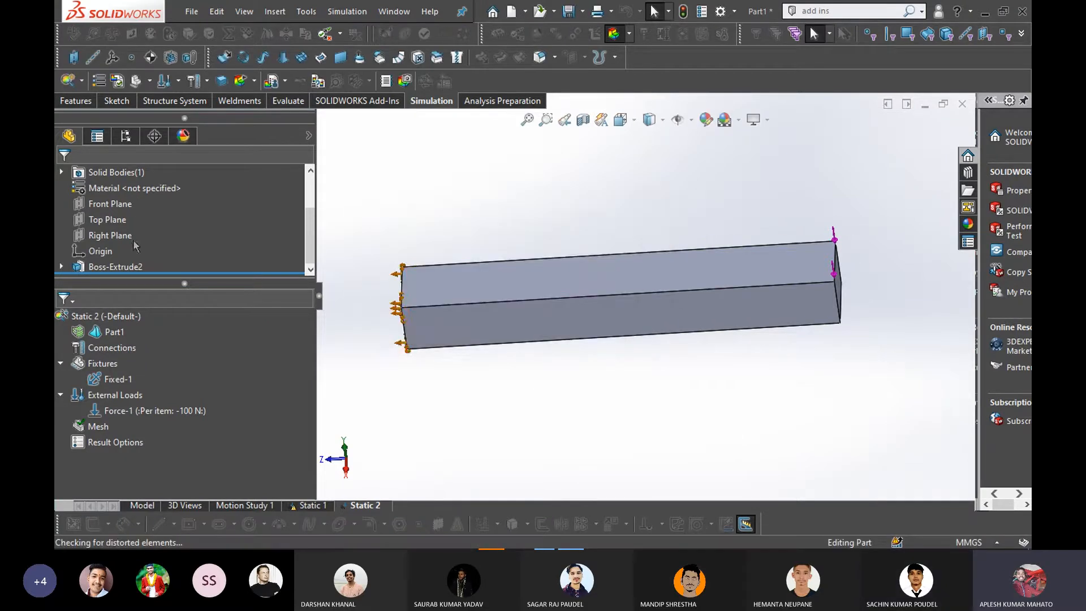
Apply AISI 1035 Steel (SS) from the SOLIDWORKS Materials library to the bar
scroll(118, 238, up, 1)
right_click(116, 235)
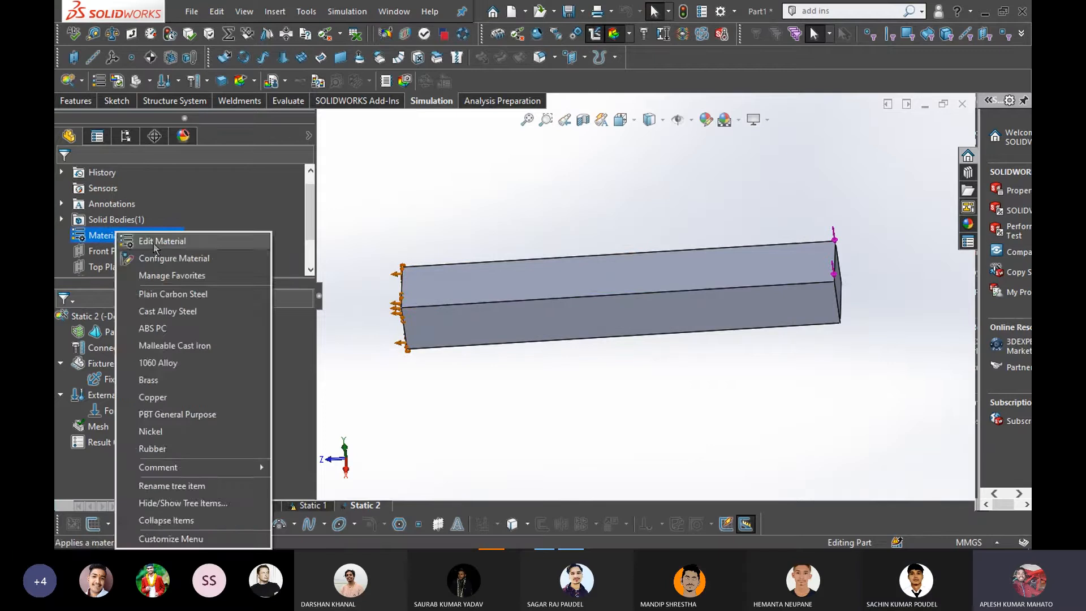
click(153, 242)
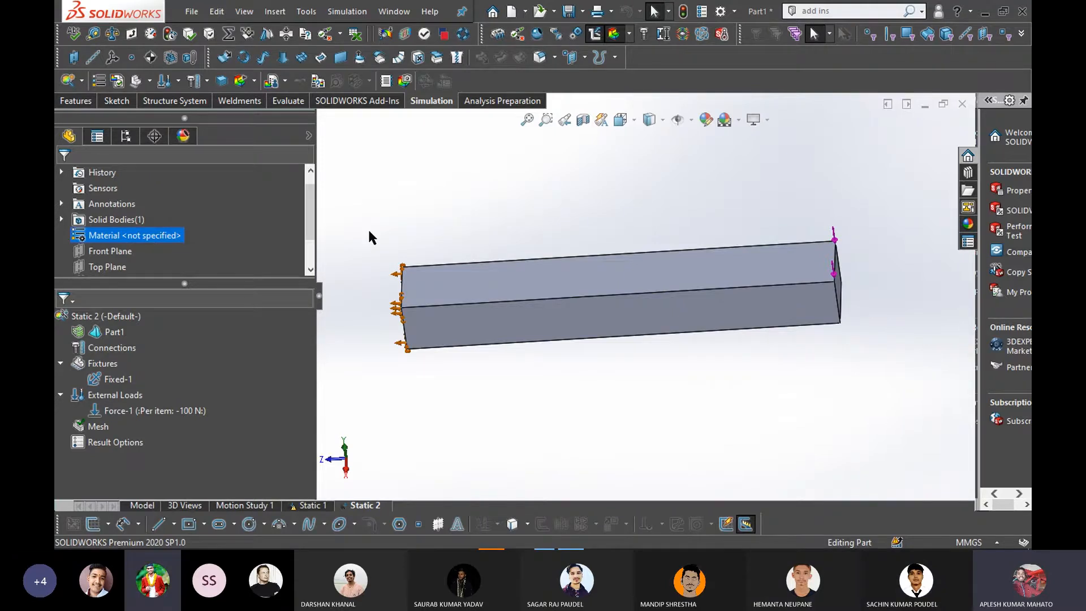
double_click(150, 236)
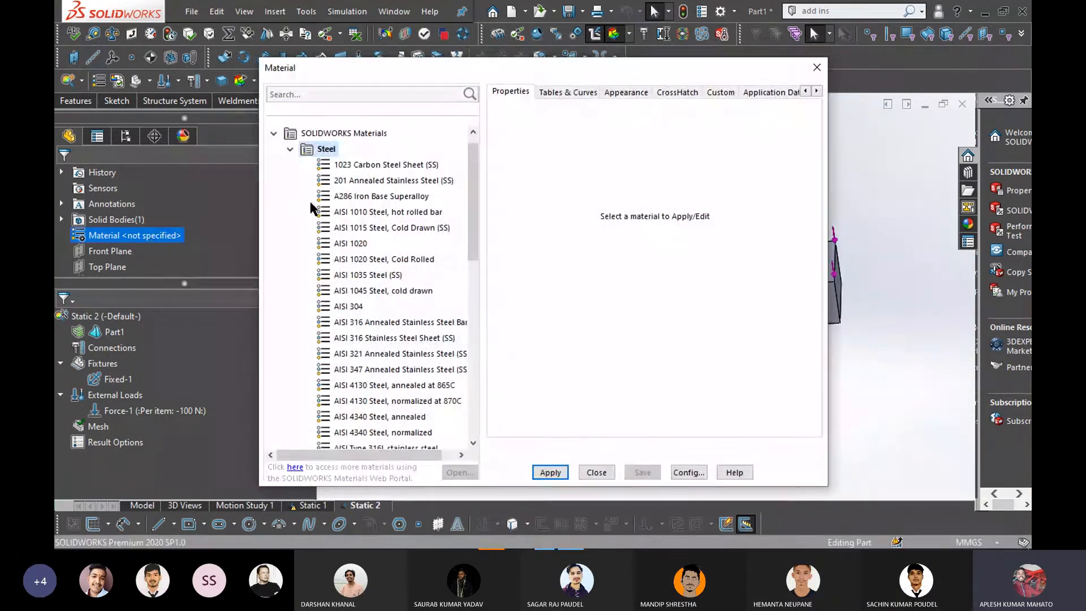
click(364, 276)
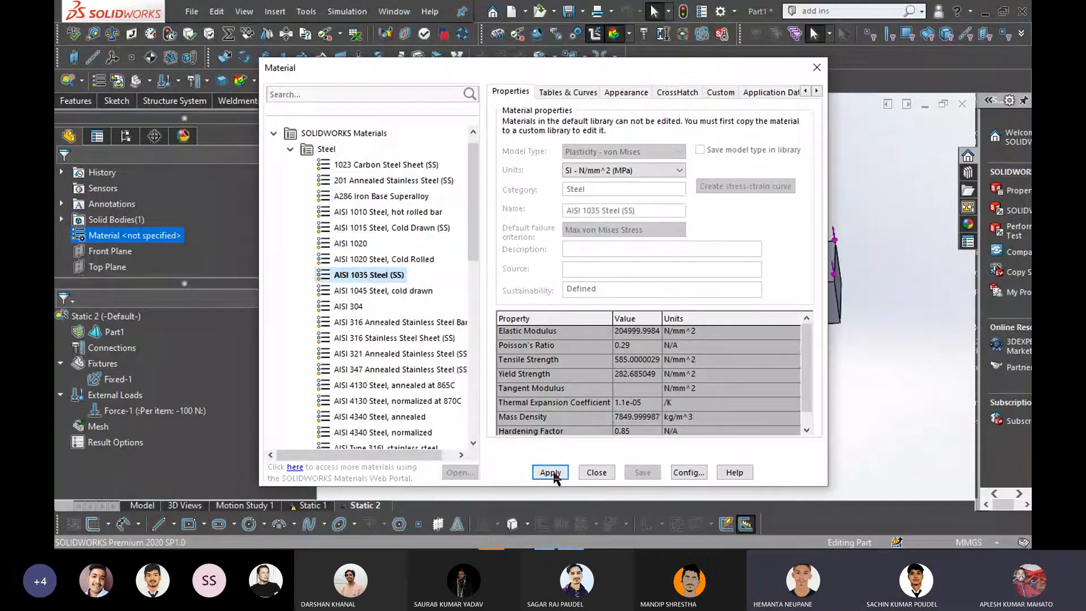
click(548, 475)
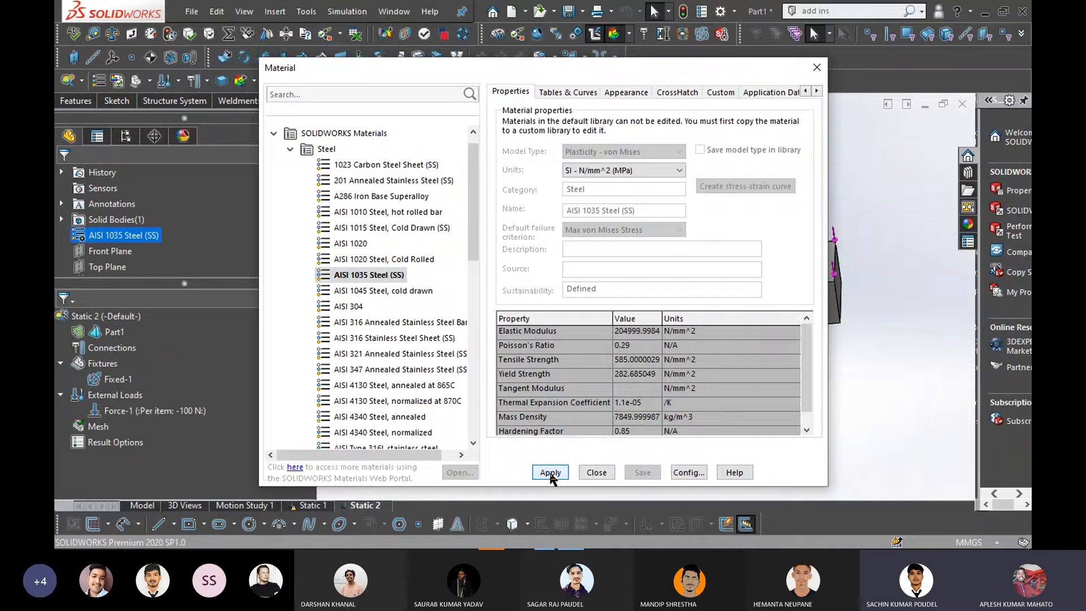
click(595, 472)
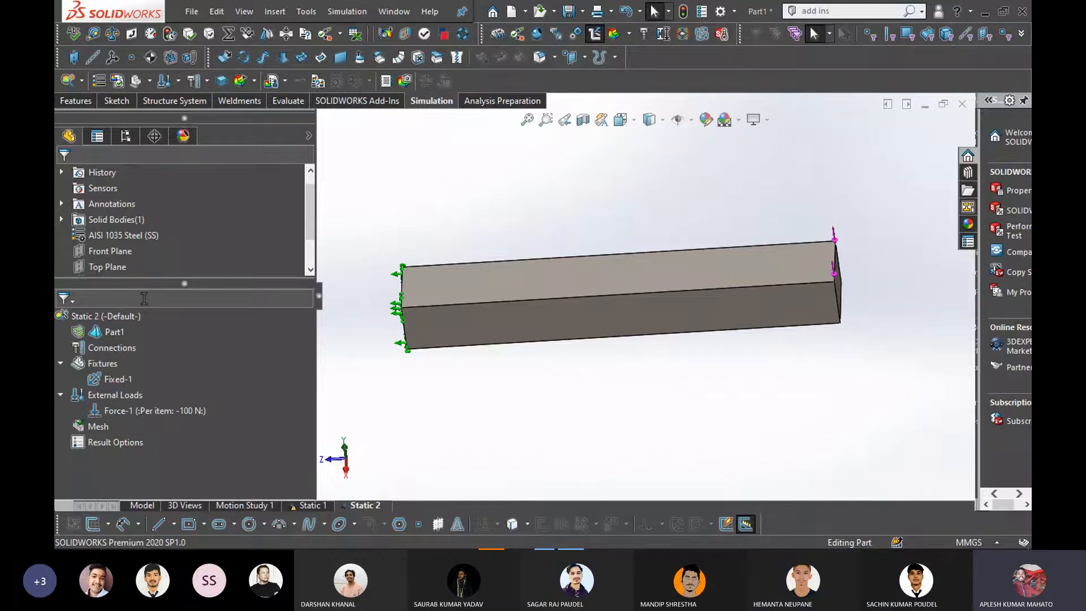
right_click(100, 219)
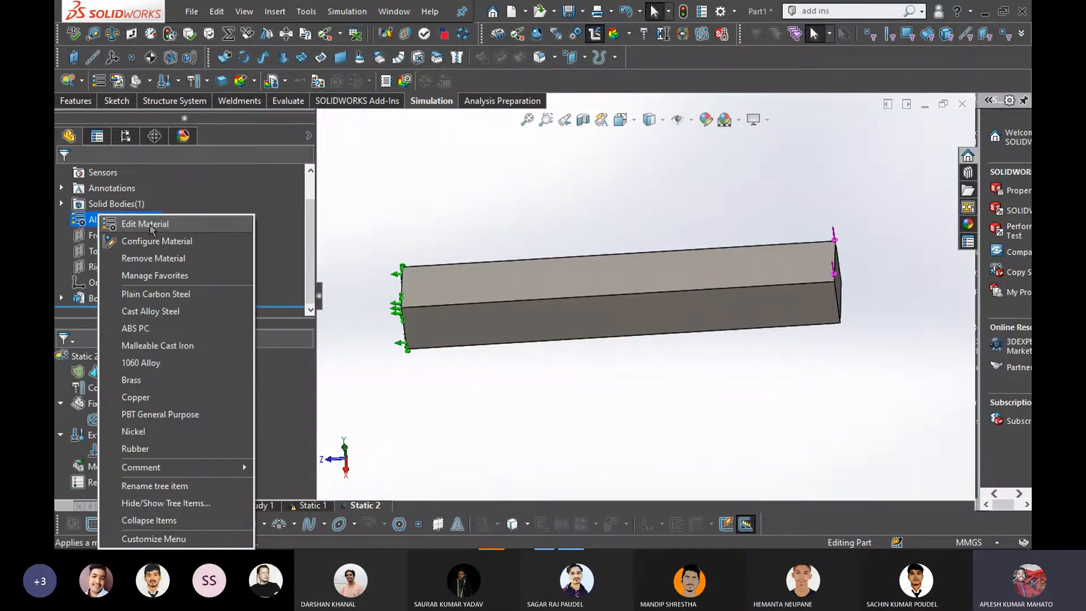
click(297, 387)
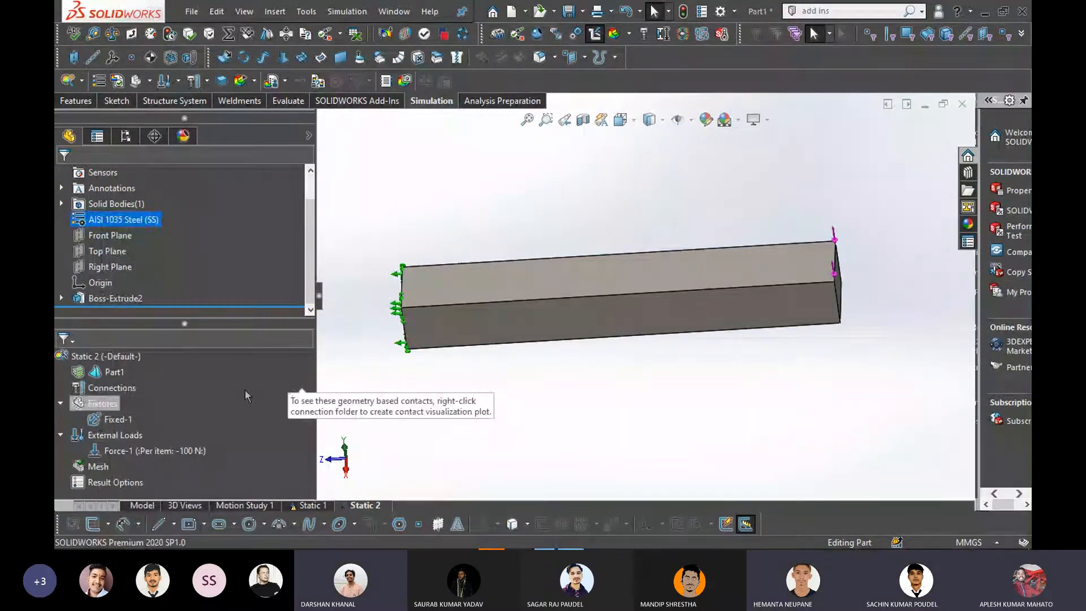
click(419, 412)
ctrl+middle_drag(618, 355, 663, 329)
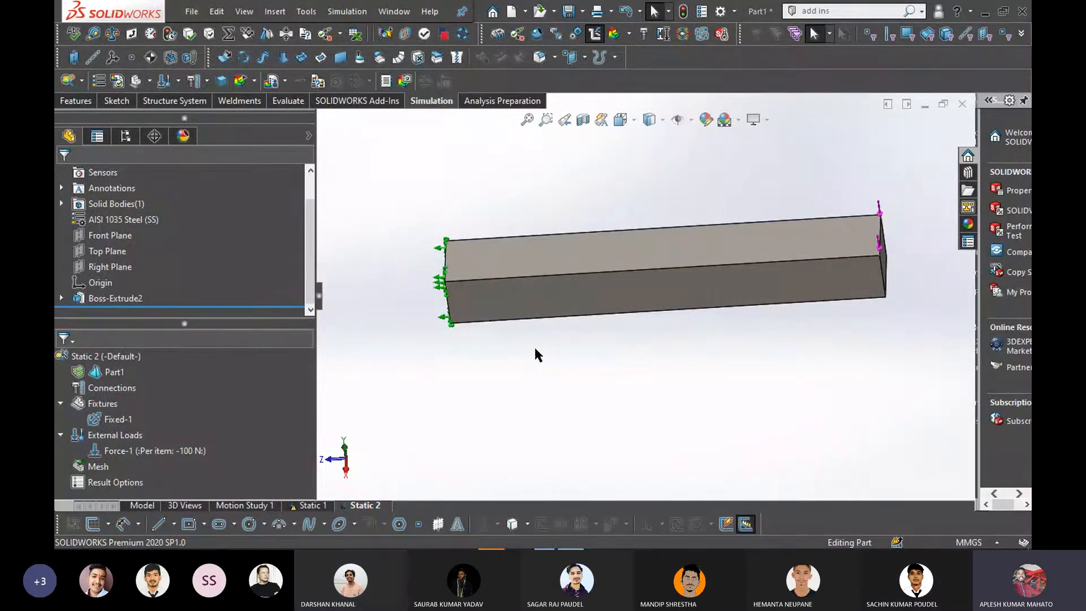
Browse the material categories, reapply AISI 1035 Steel (SS) to the bar and check its properties
click(130, 219)
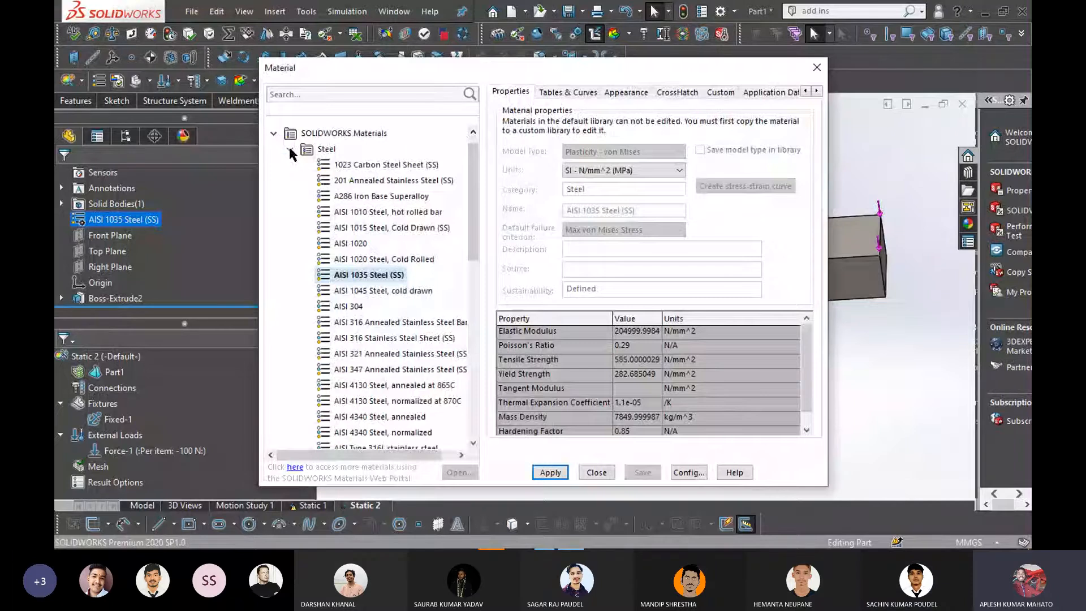
click(290, 149)
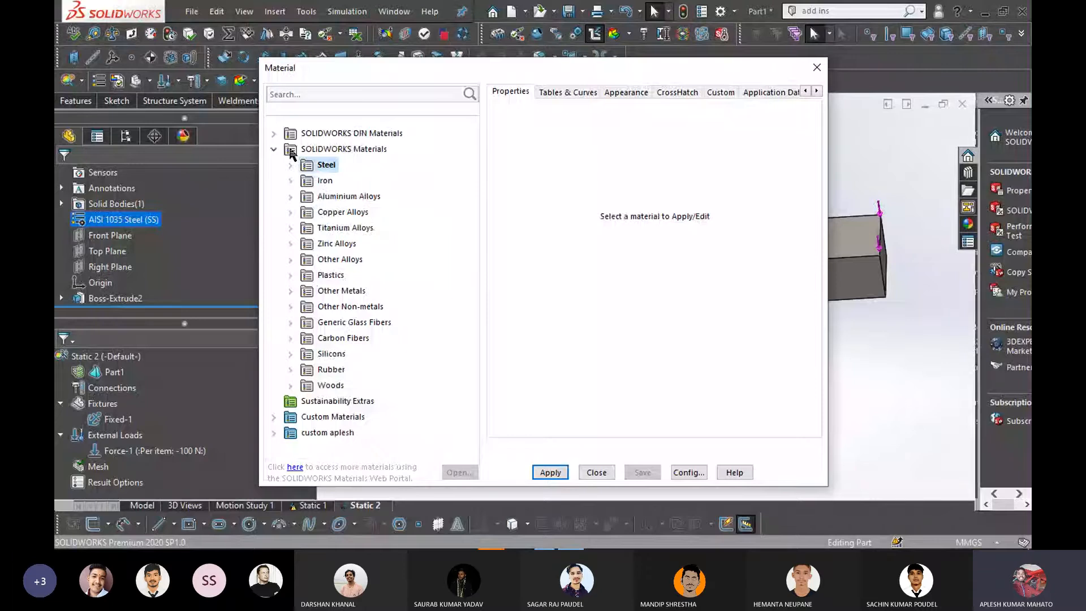
click(290, 165)
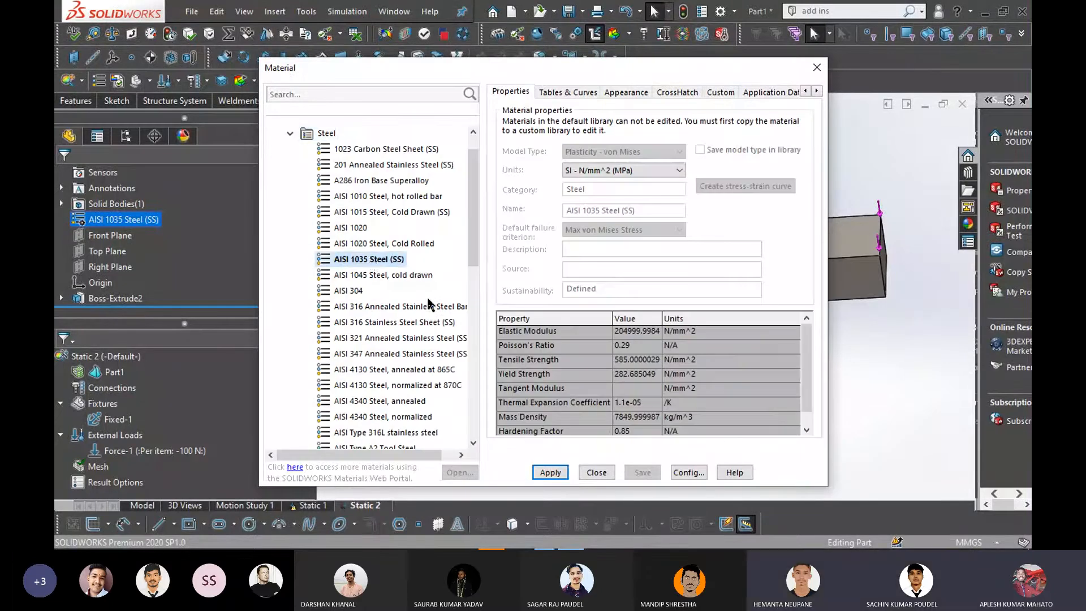
click(550, 474)
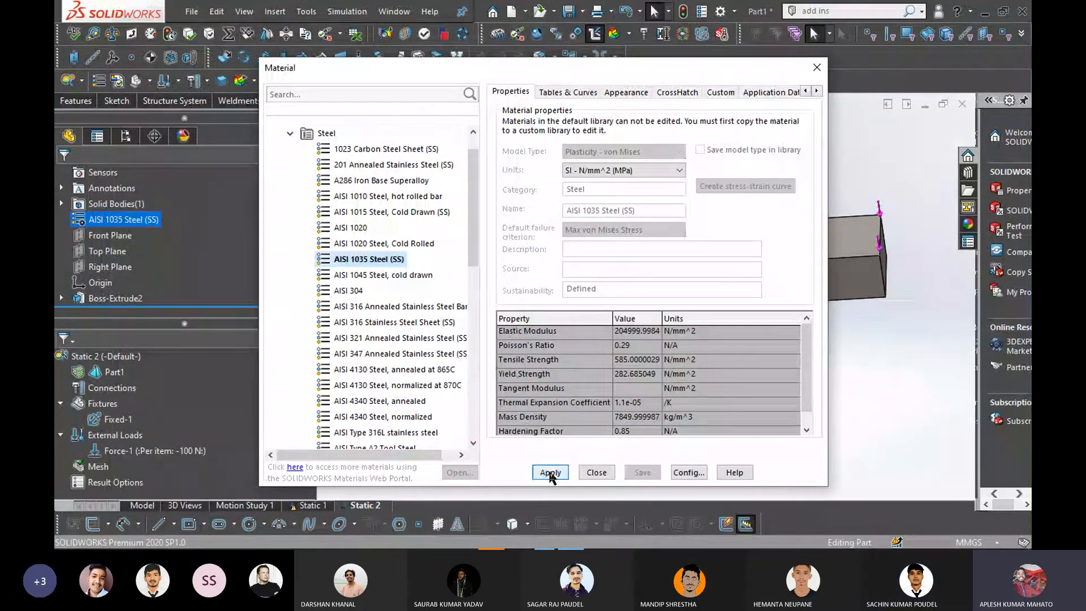
click(550, 474)
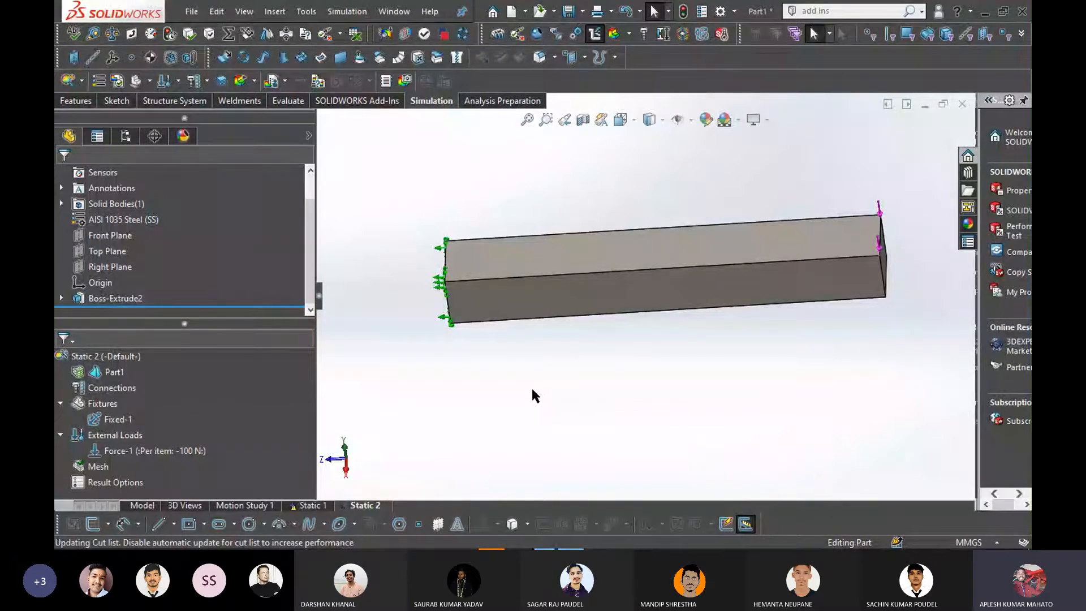
click(110, 221)
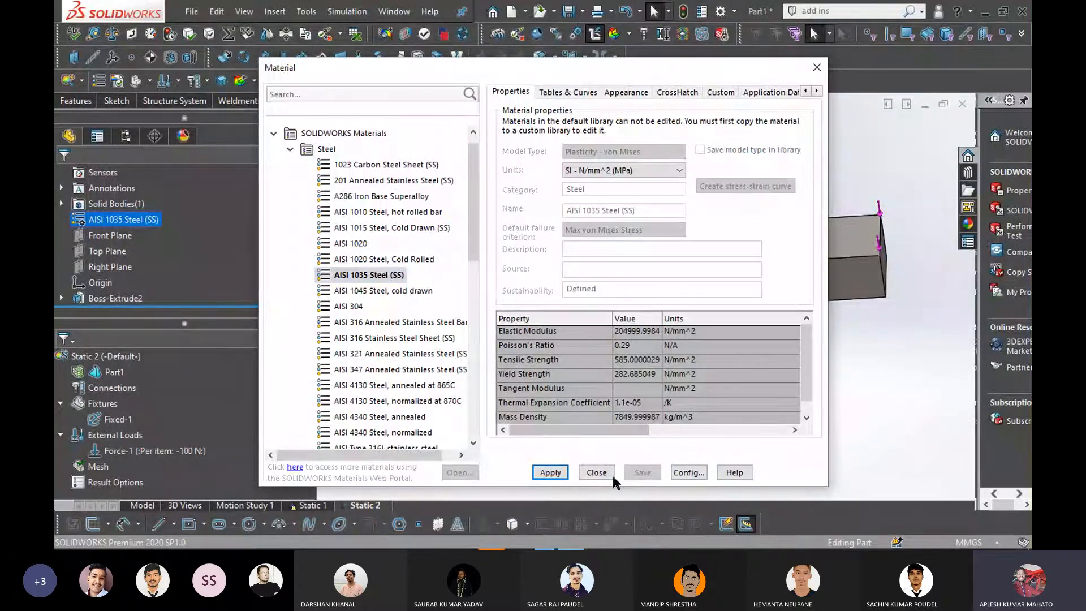
click(593, 475)
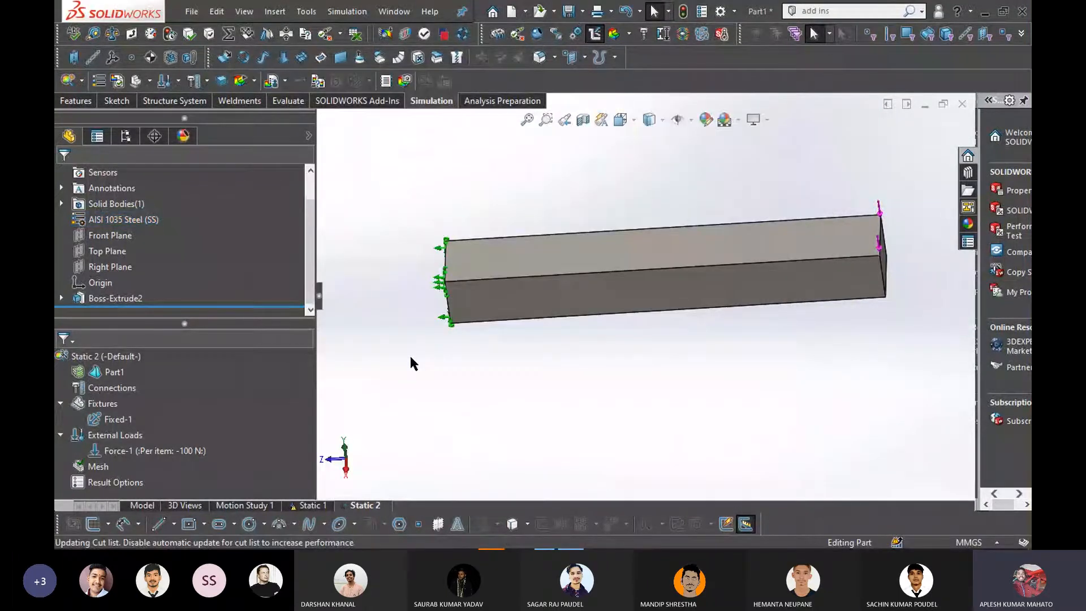
Save the part as Part1 in the "5. Upper Block-Static 1" folder, copying the simulation result files
key(ctrl+s)
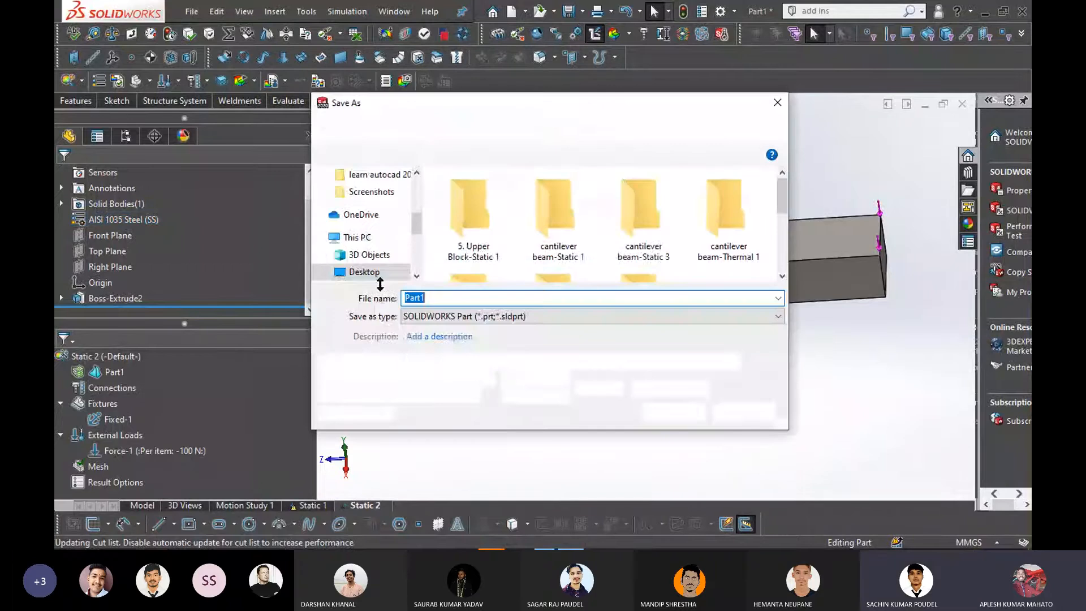
double_click(477, 232)
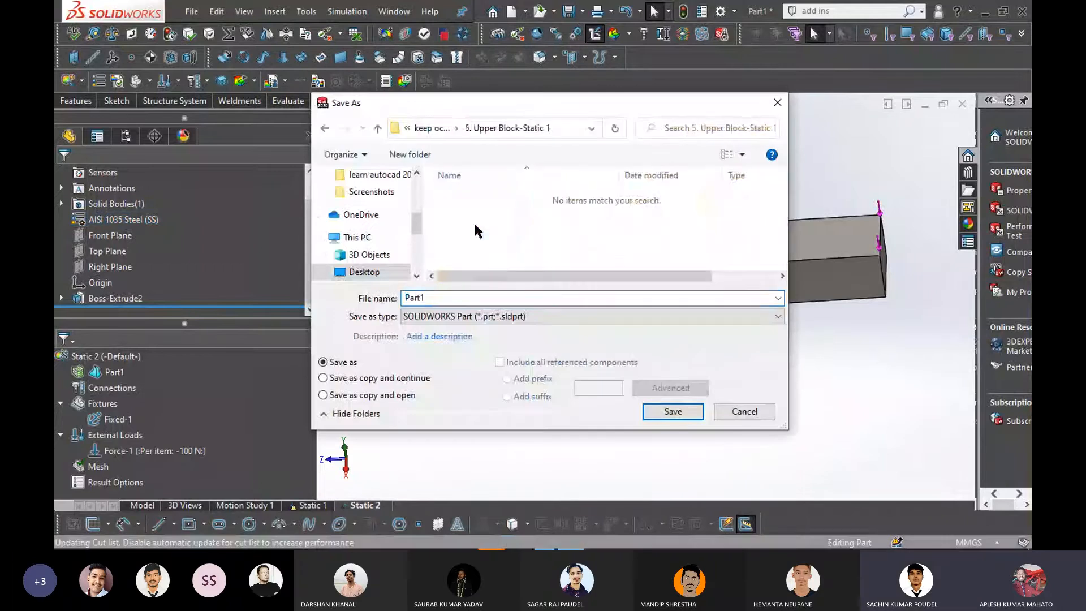
click(671, 412)
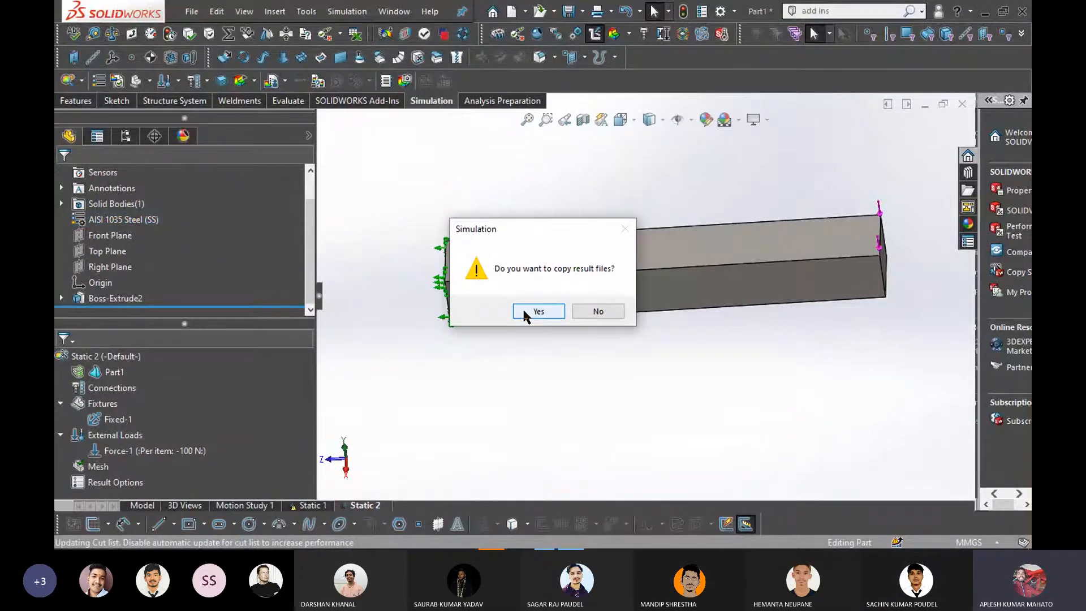
click(526, 312)
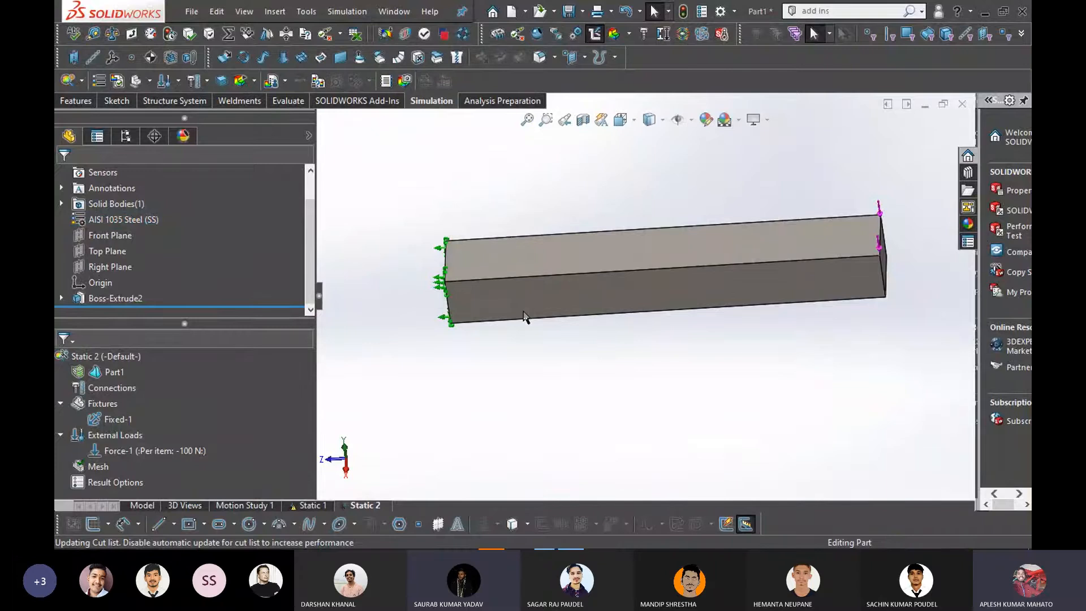
middle_drag(524, 312, 770, 314)
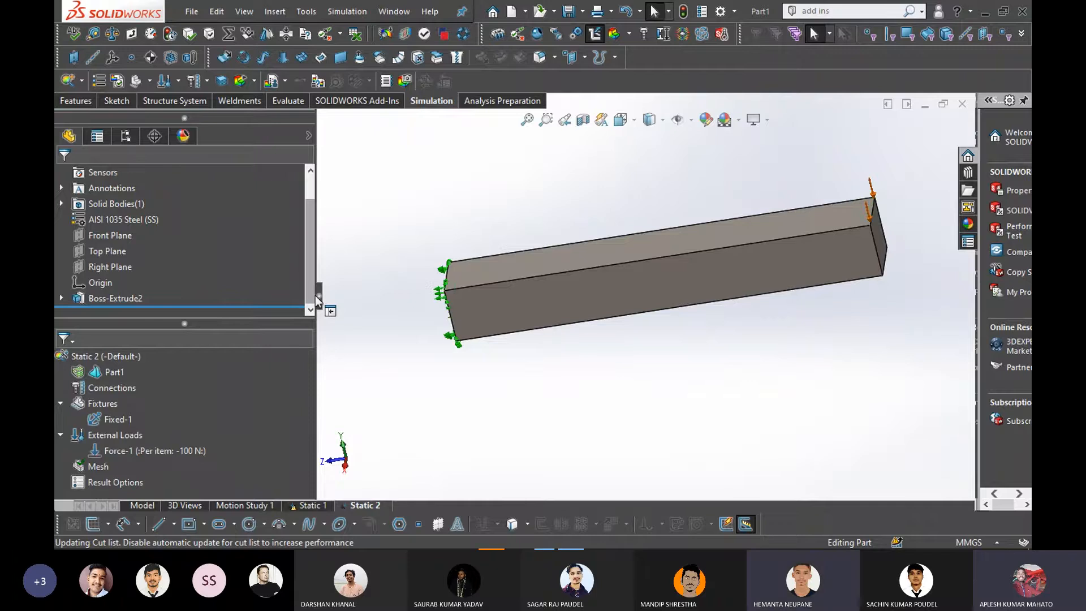
drag(316, 300, 302, 304)
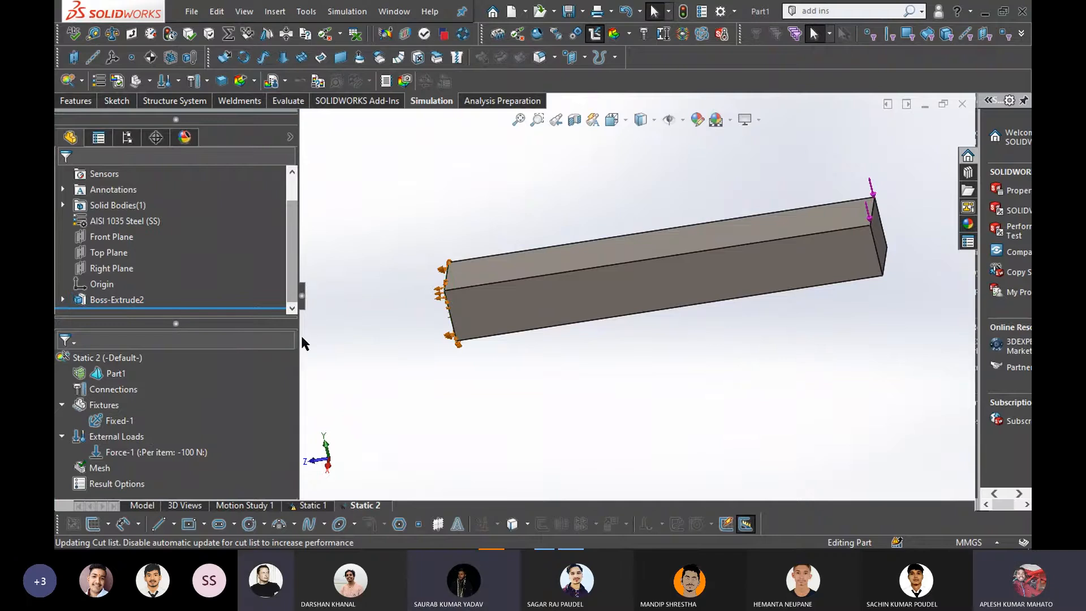
right_click(110, 218)
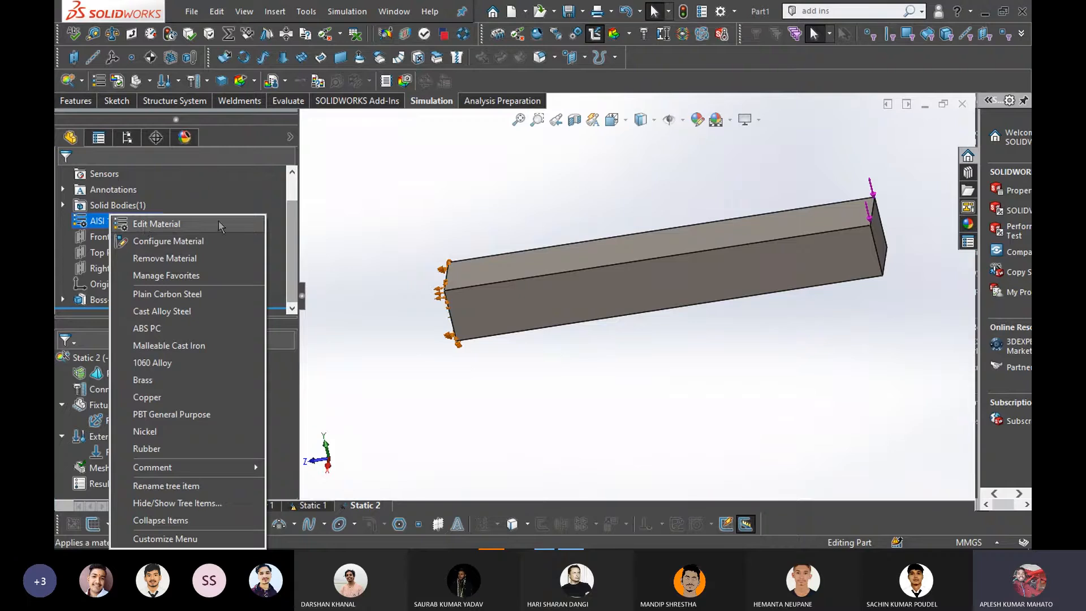
key(Escape)
right_click(97, 468)
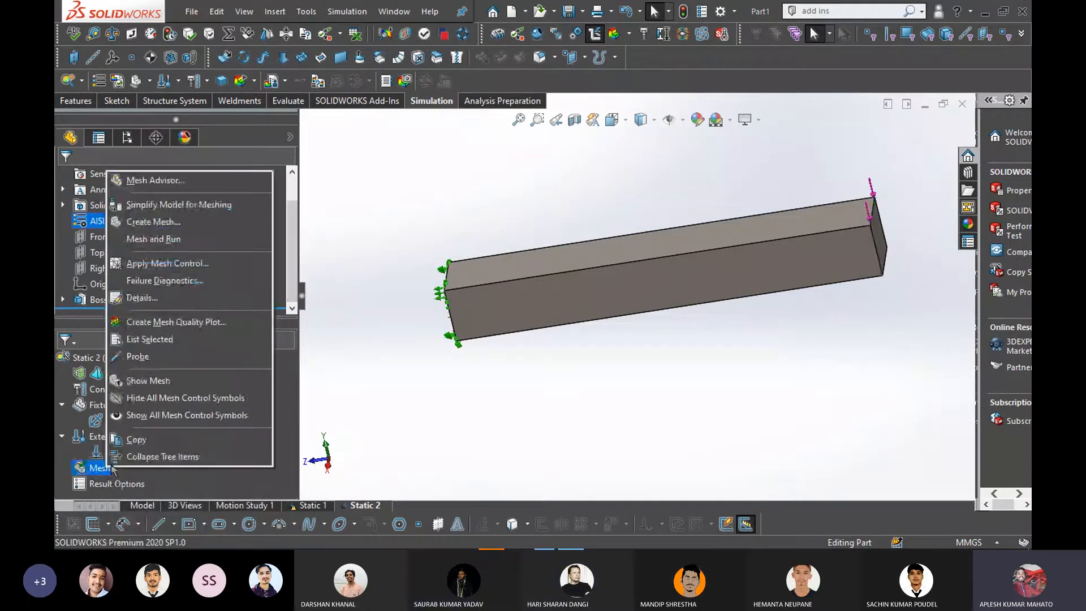
click(427, 411)
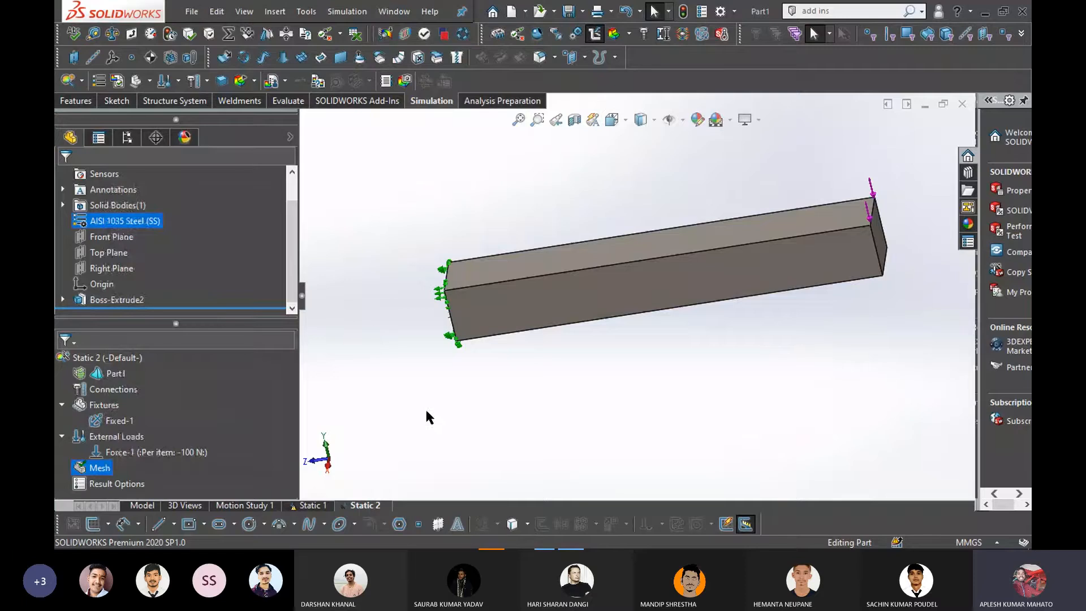
click(426, 417)
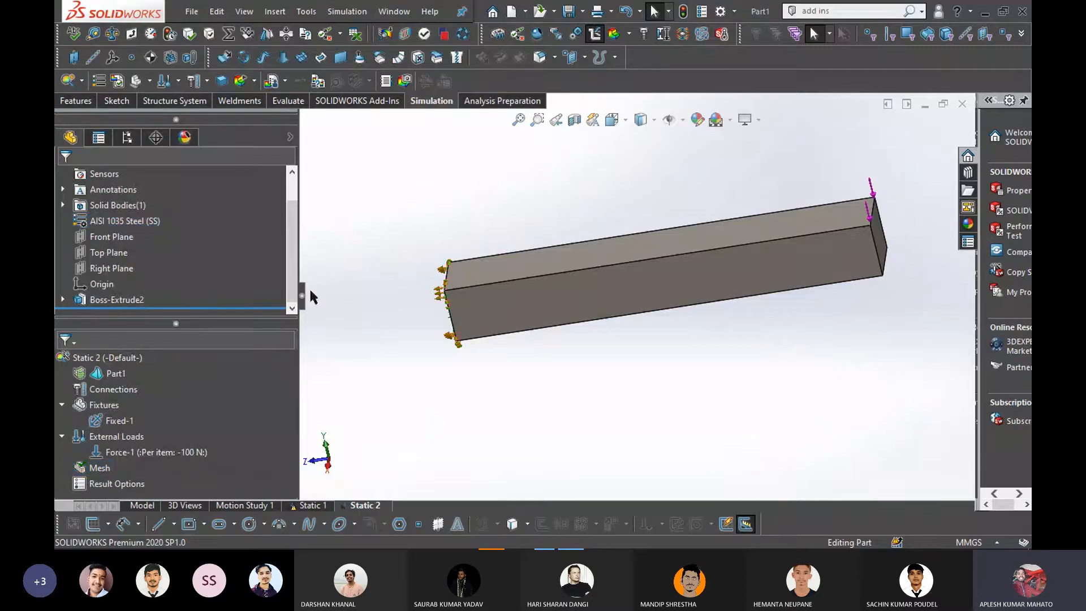
drag(310, 291, 350, 294)
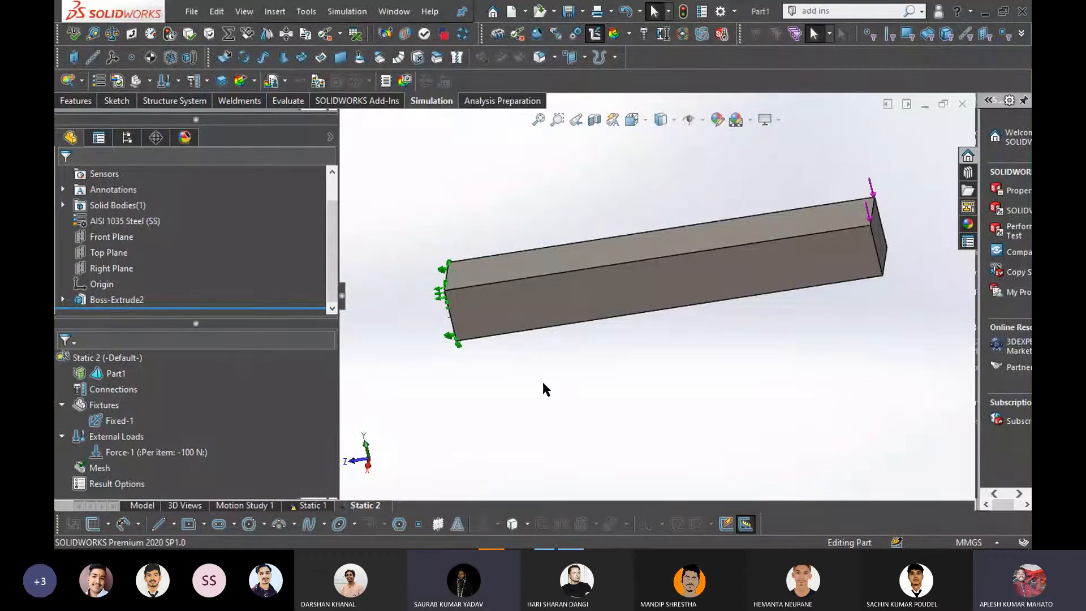
Try again to mesh and run the Static 2 study, and recheck the AISI 1035 Steel (SS) entry in the material library
right_click(99, 467)
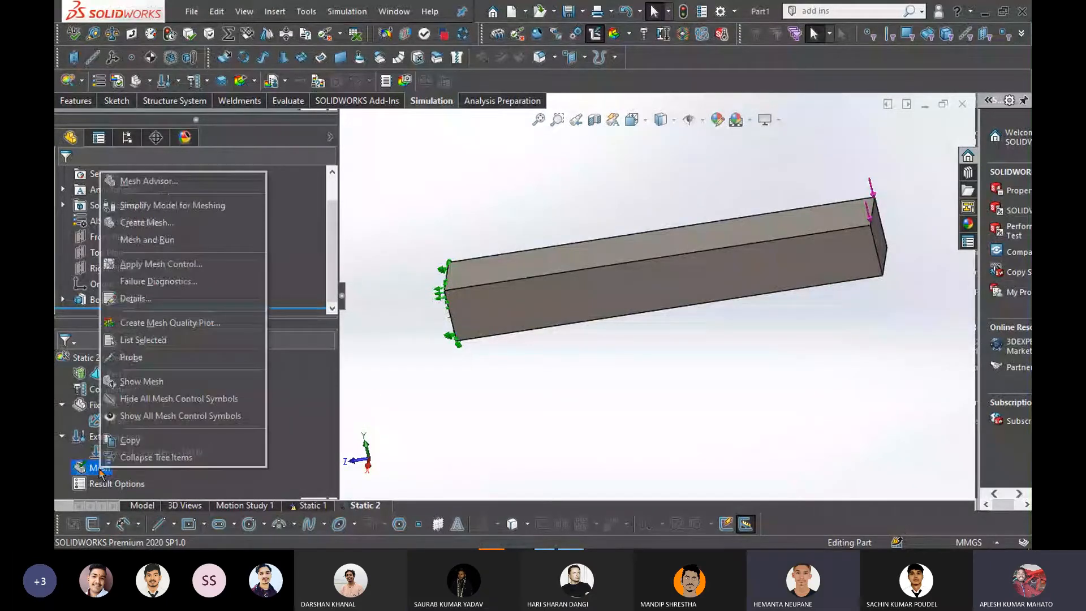
click(145, 240)
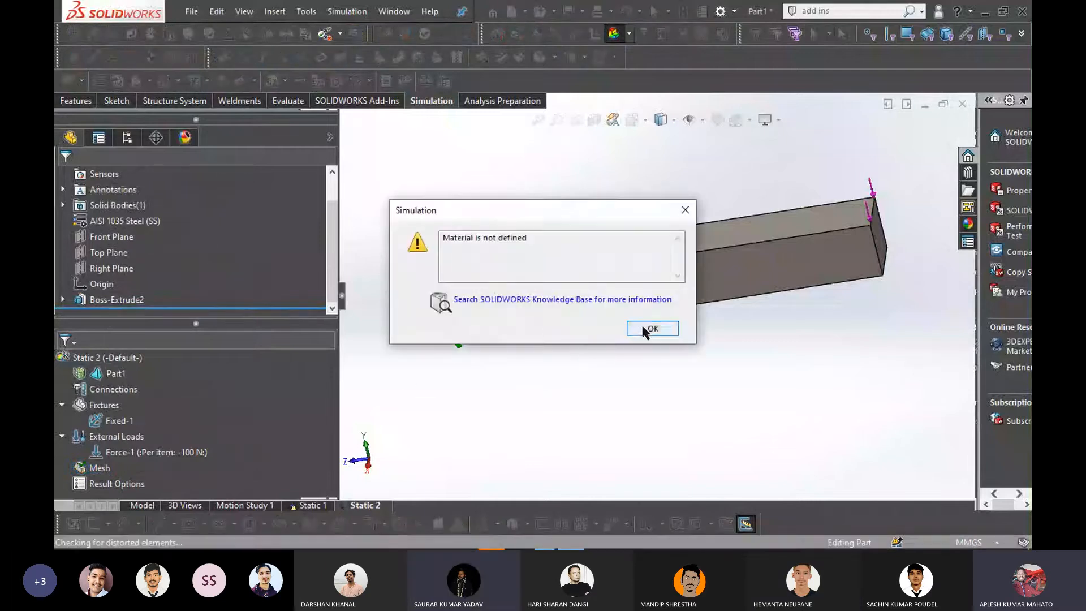
click(641, 324)
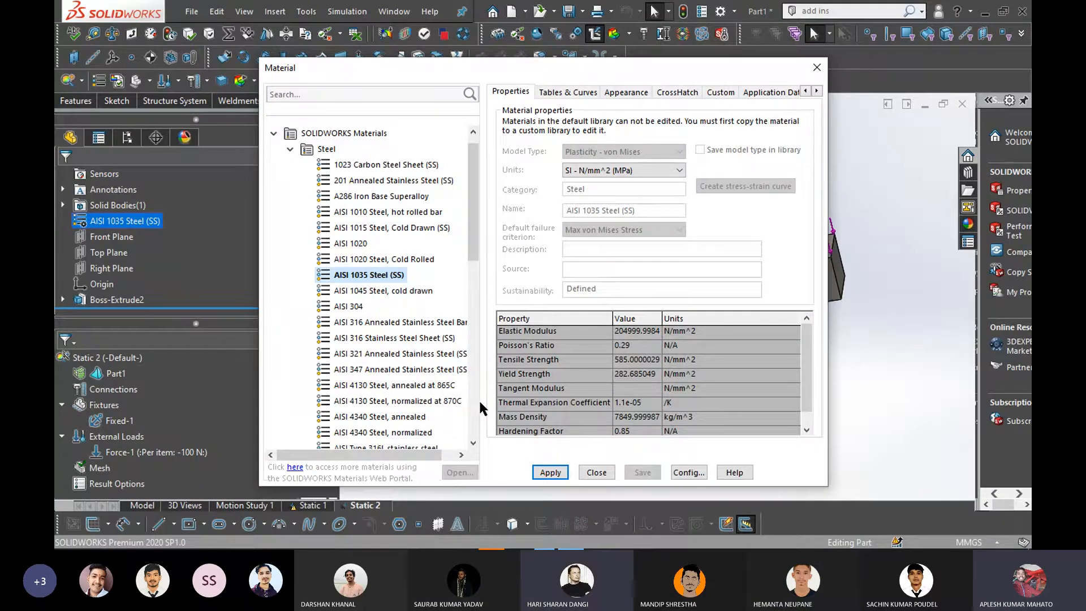
scroll(479, 408, up, 1)
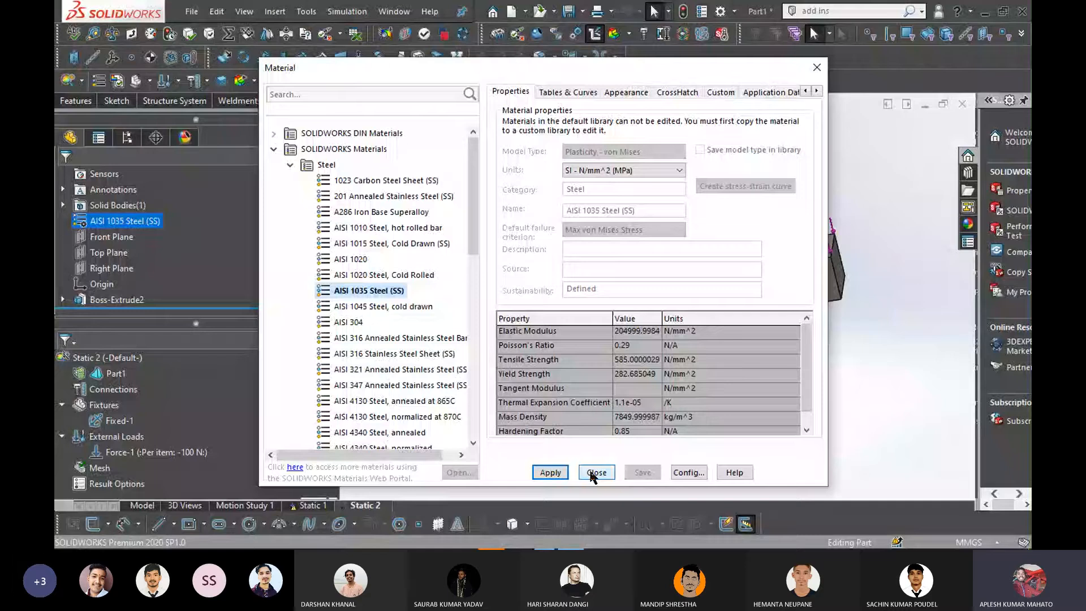
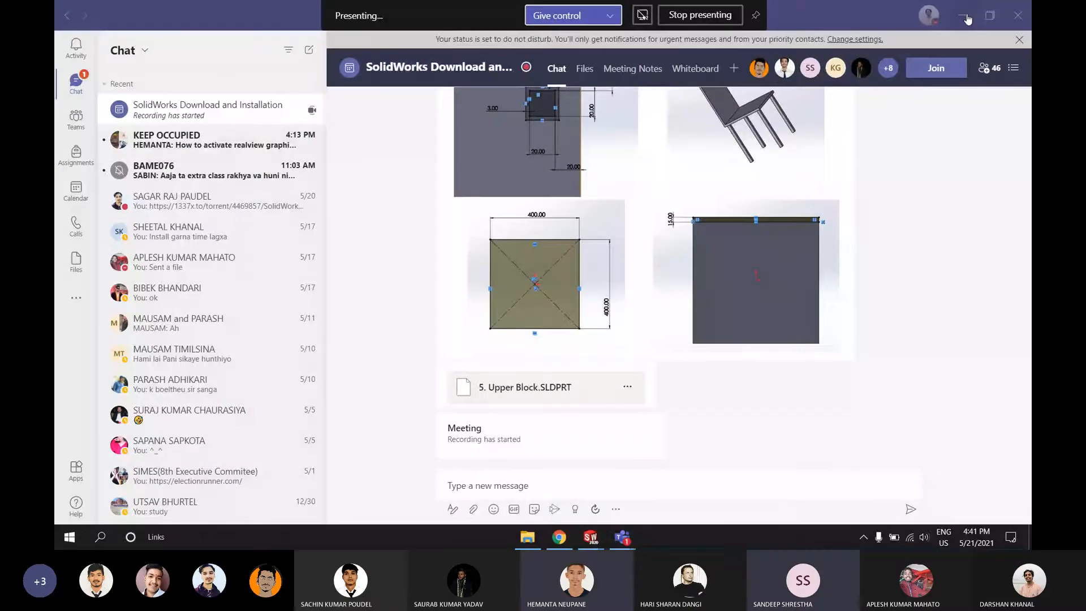
Unmute the microphone in the Teams meeting window and switch back to SOLIDWORKS with the simulation 1 part
click(967, 18)
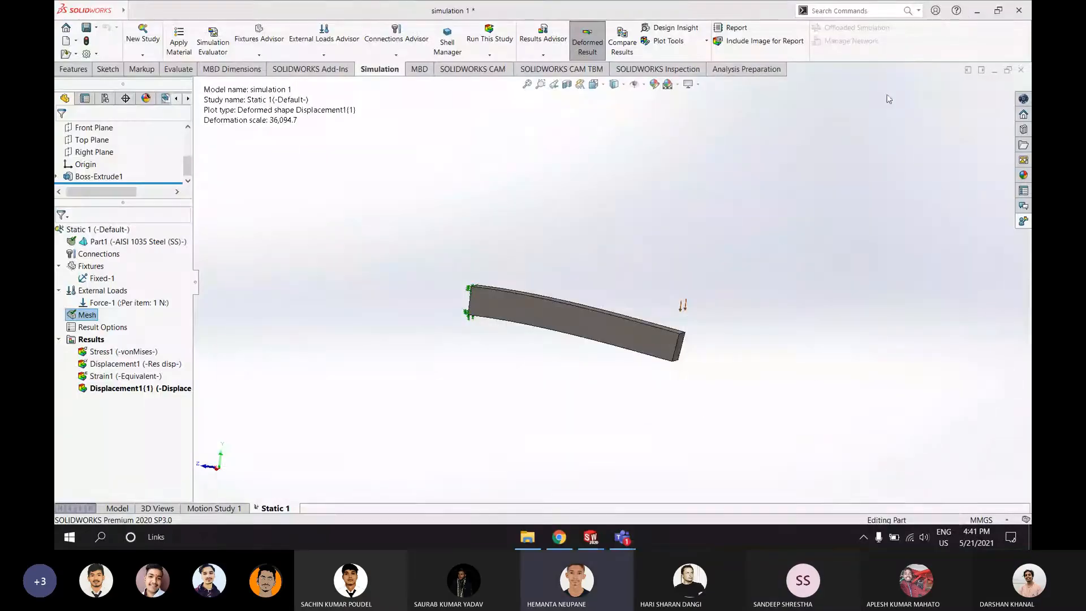
mouse_move(622, 537)
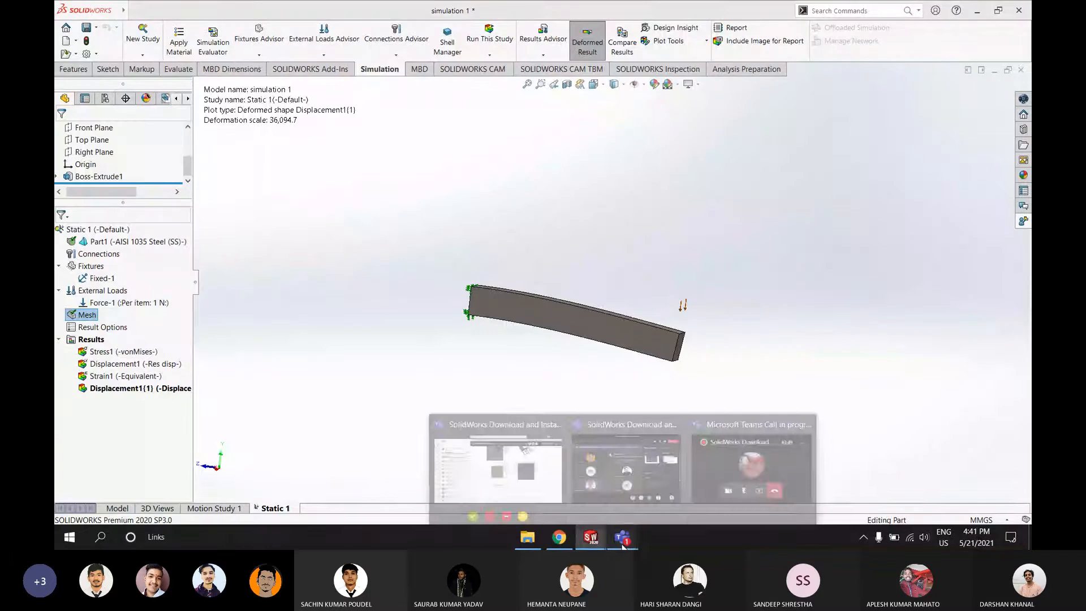
click(669, 485)
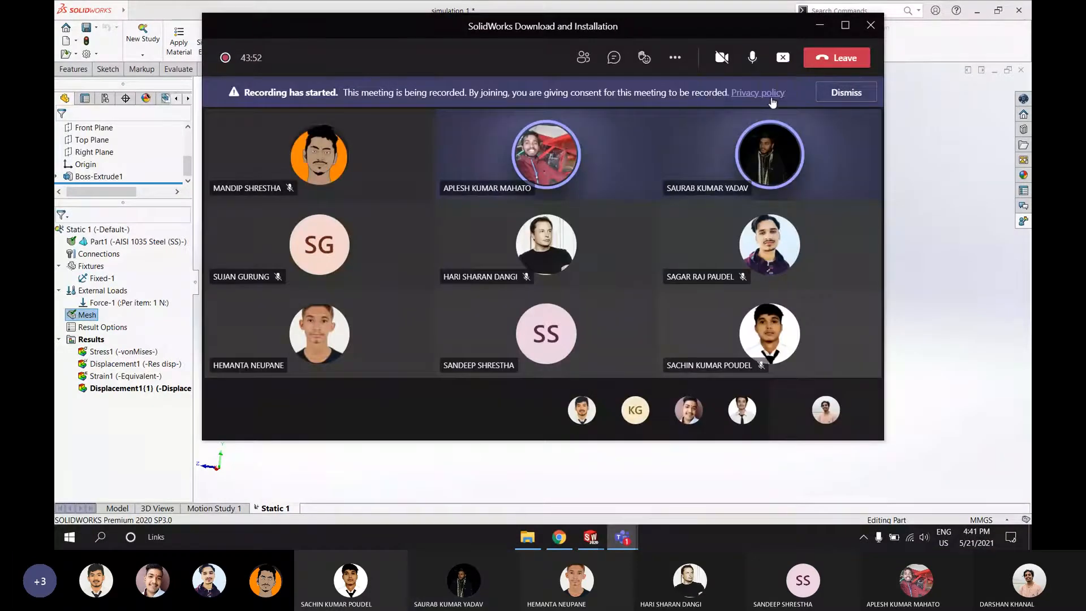
mouse_move(799, 170)
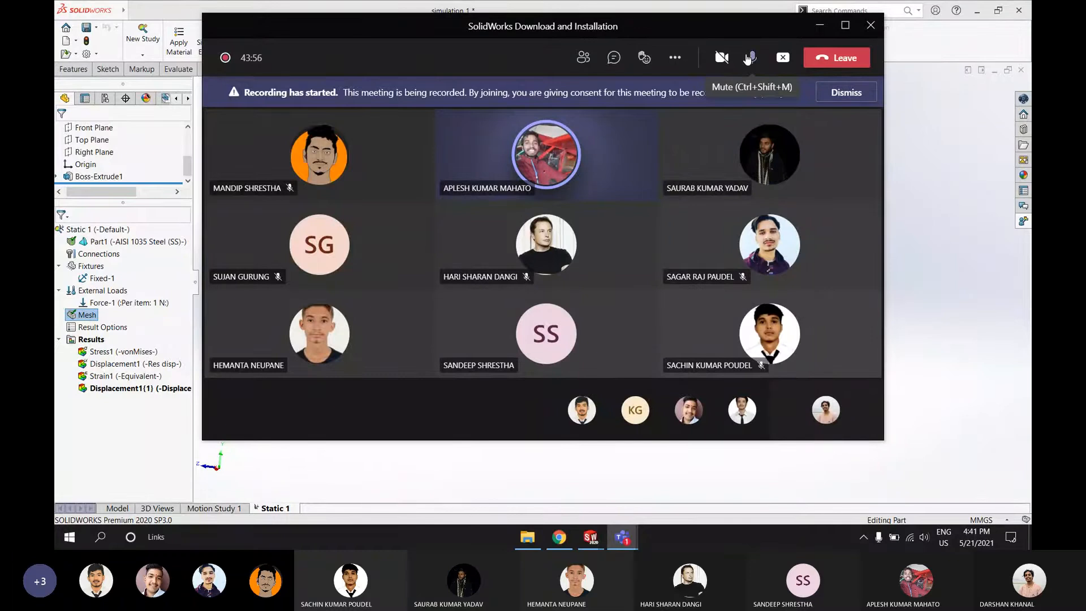
click(820, 24)
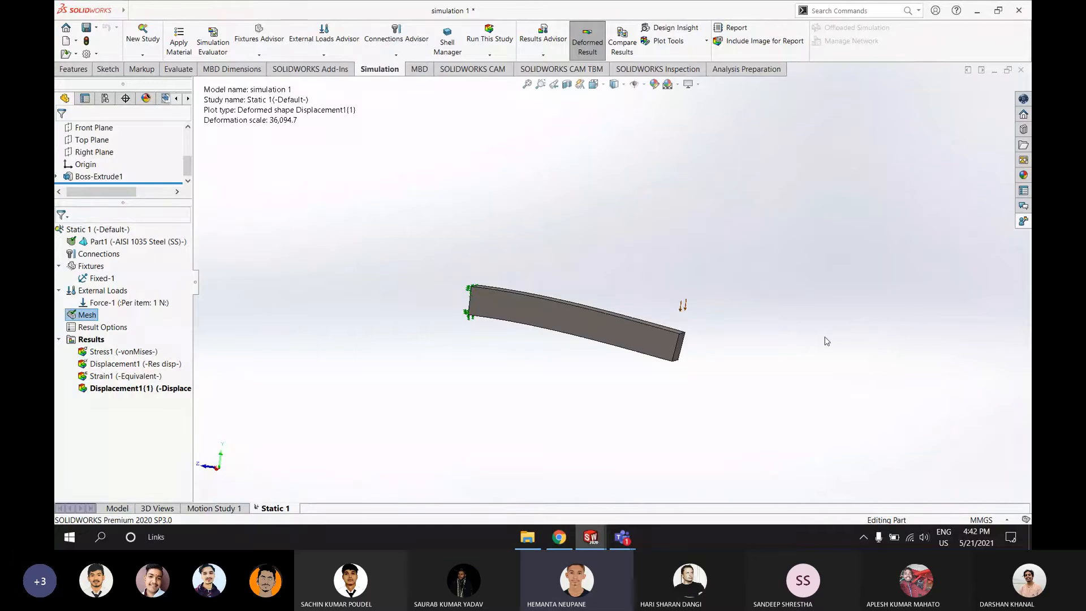
click(622, 538)
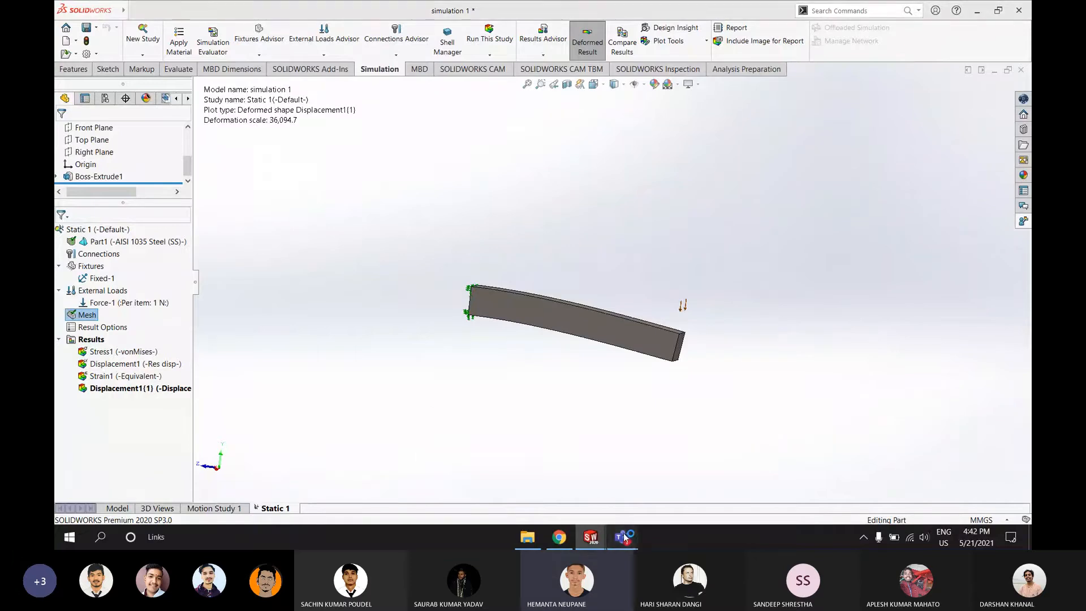
click(626, 464)
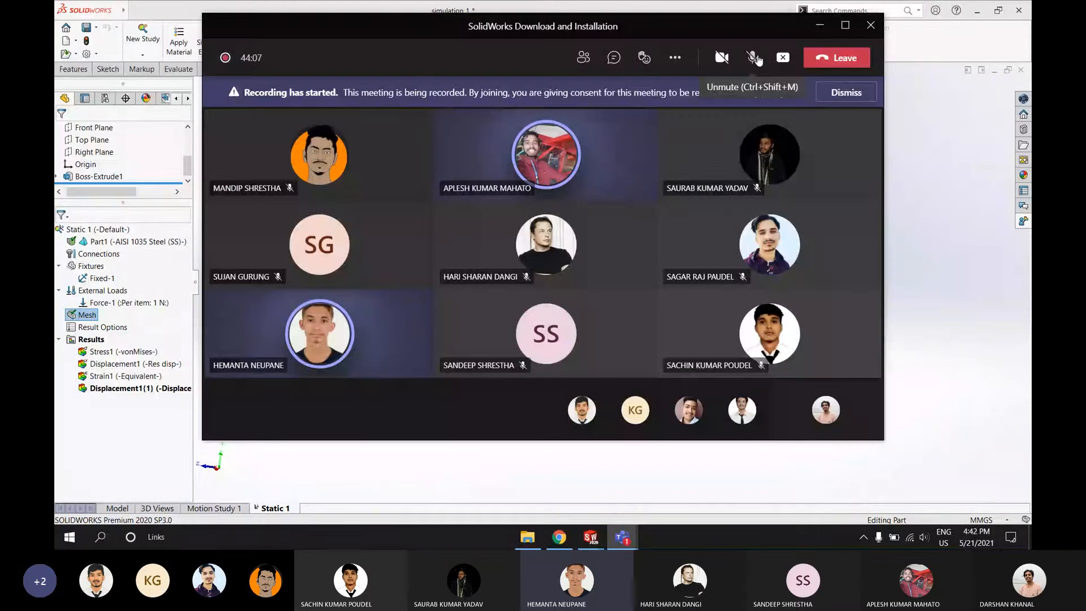
click(753, 58)
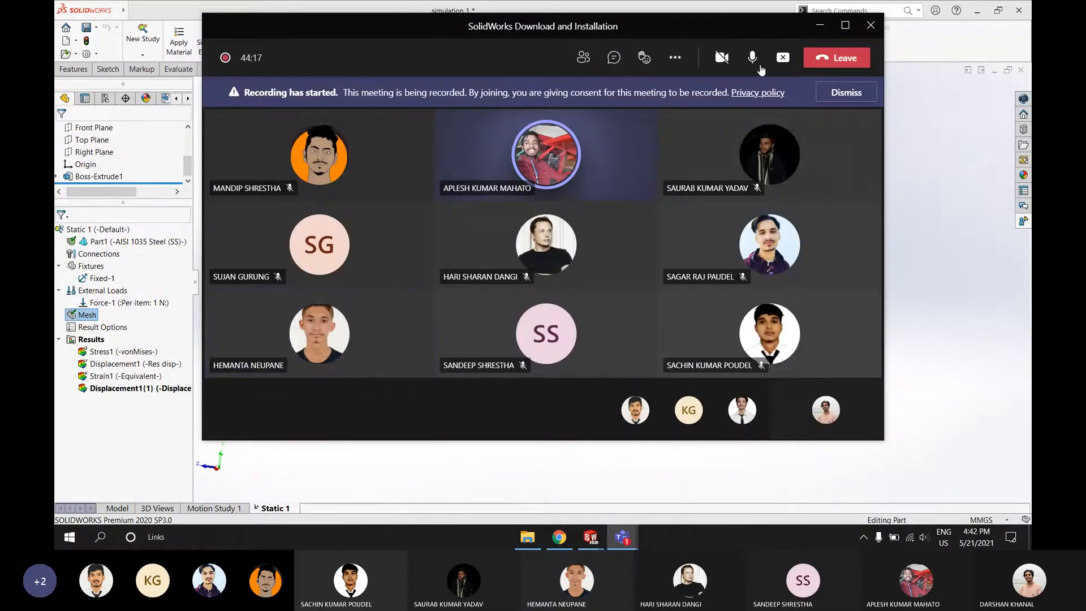
click(819, 25)
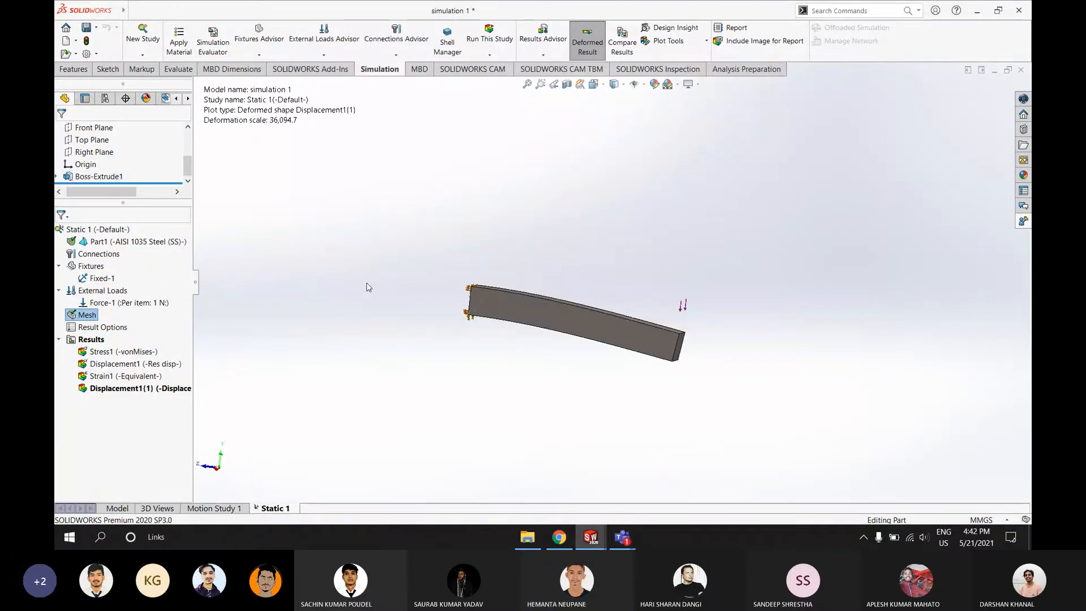
Show the Stress1 (-vonMises-) plot and examine the stress distribution from the bar's loaded end to its fixed end
right_click(105, 352)
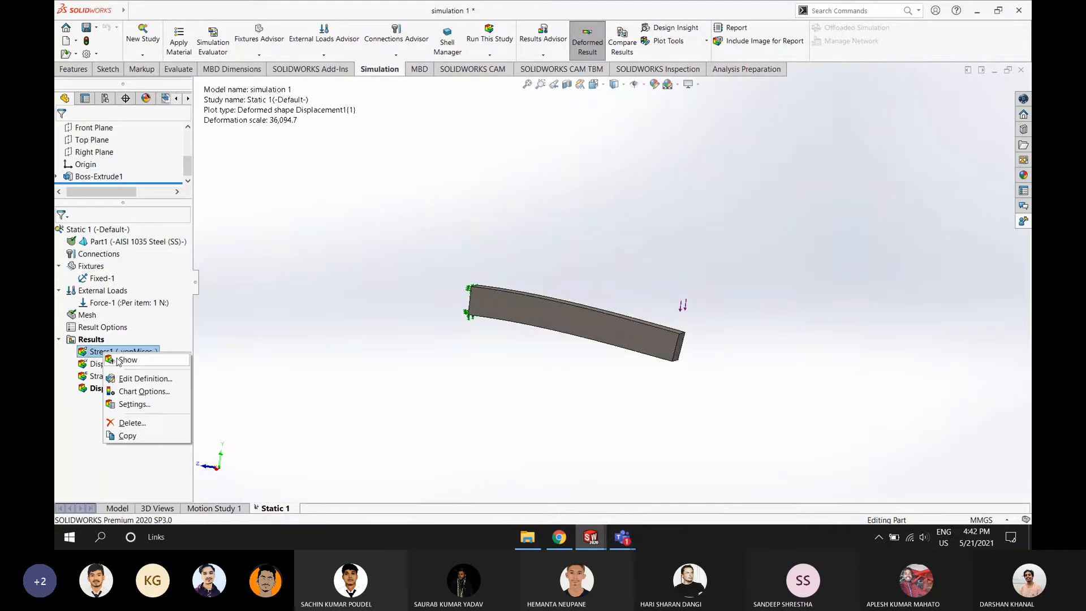
click(123, 360)
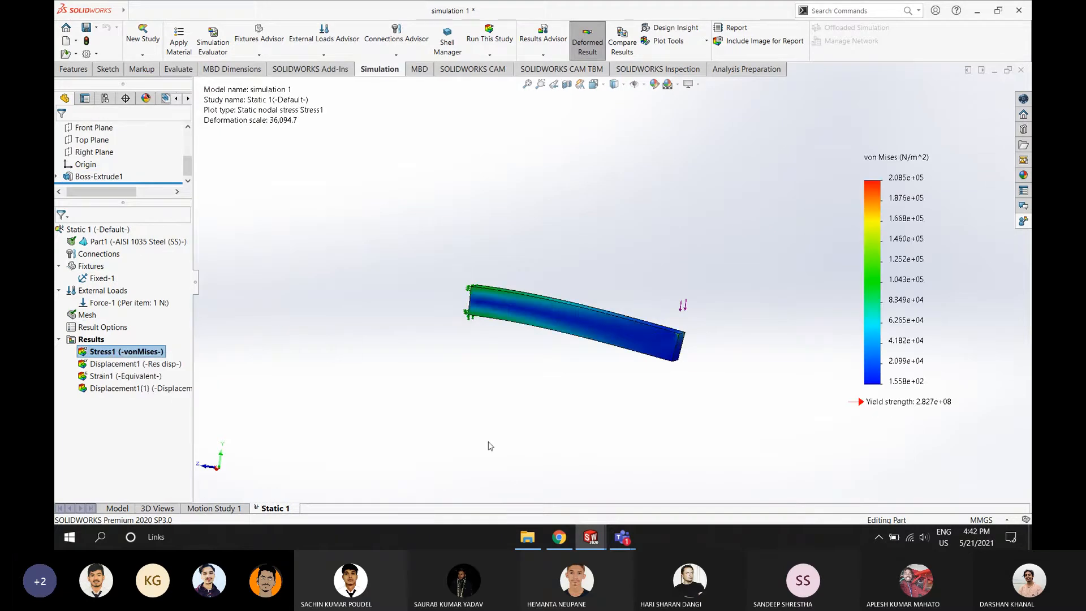
middle_drag(563, 407, 535, 412)
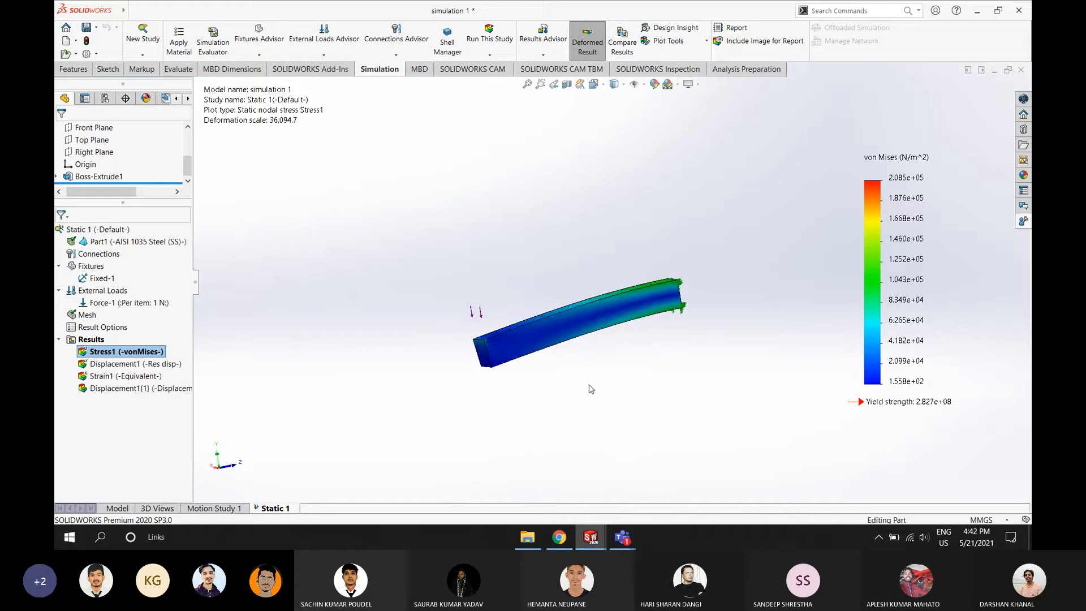
middle_drag(591, 389, 601, 413)
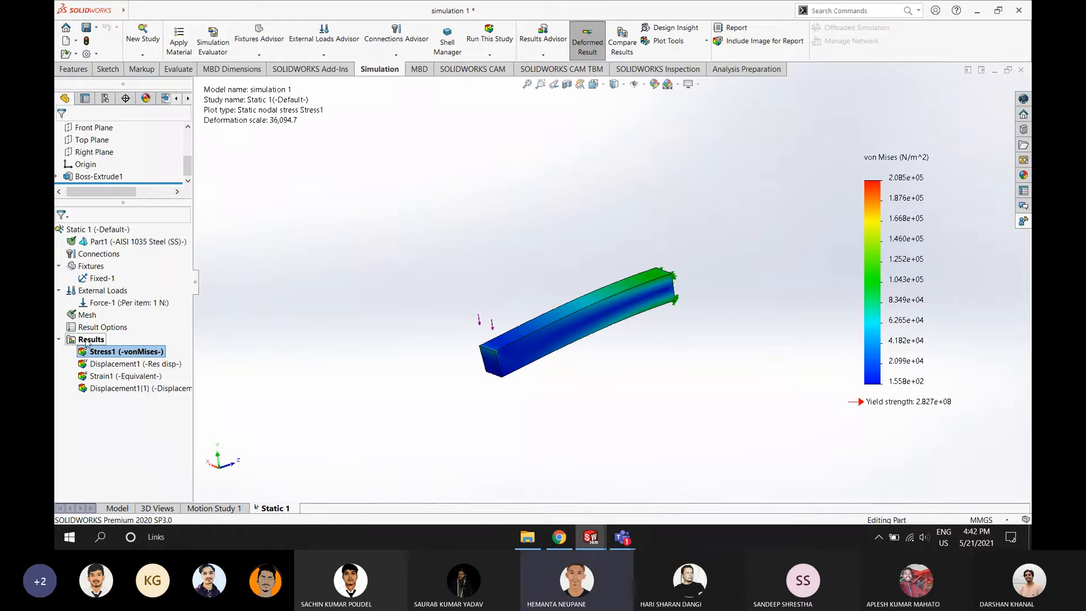
Delete the Stress1 (-vonMises-) plot from the Static 1 results
right_click(125, 352)
click(144, 327)
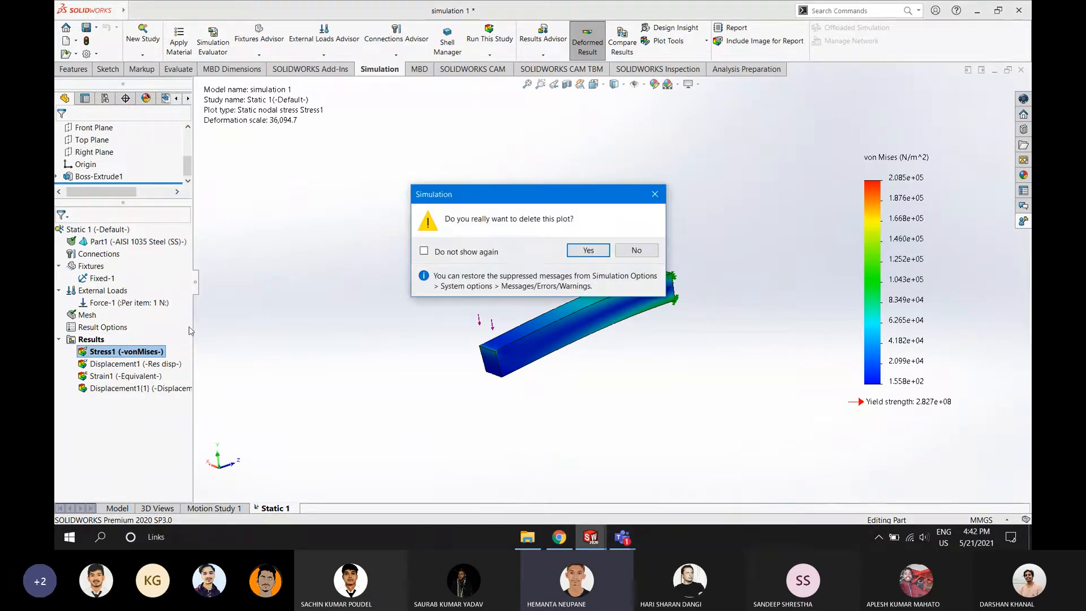
click(589, 254)
Delete the Displacement1 (-Res disp-) plot from the Static 1 results
right_click(138, 355)
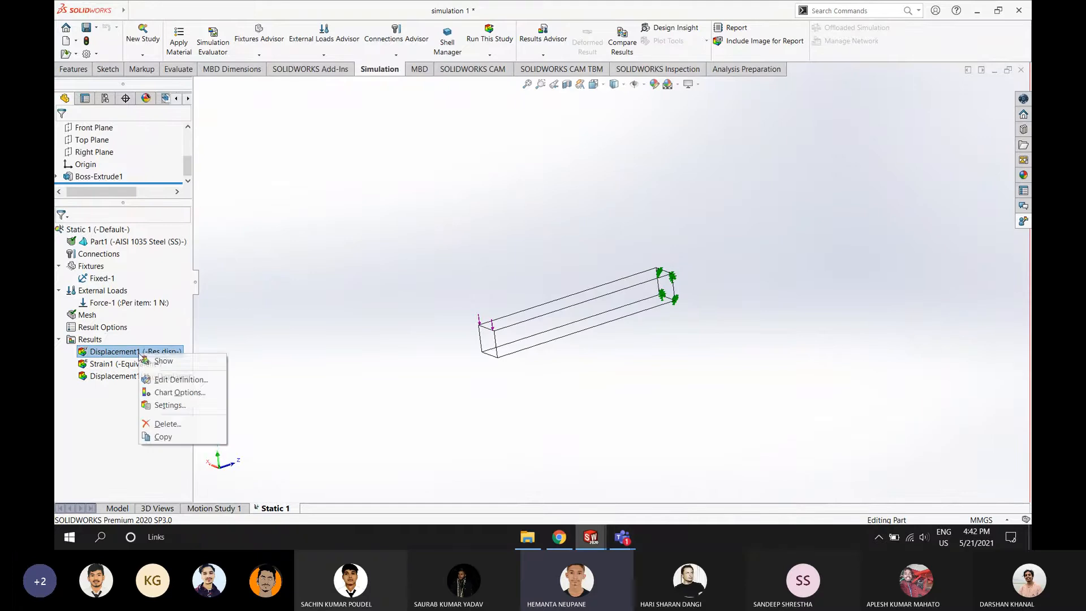
right_click(68, 332)
right_click(91, 340)
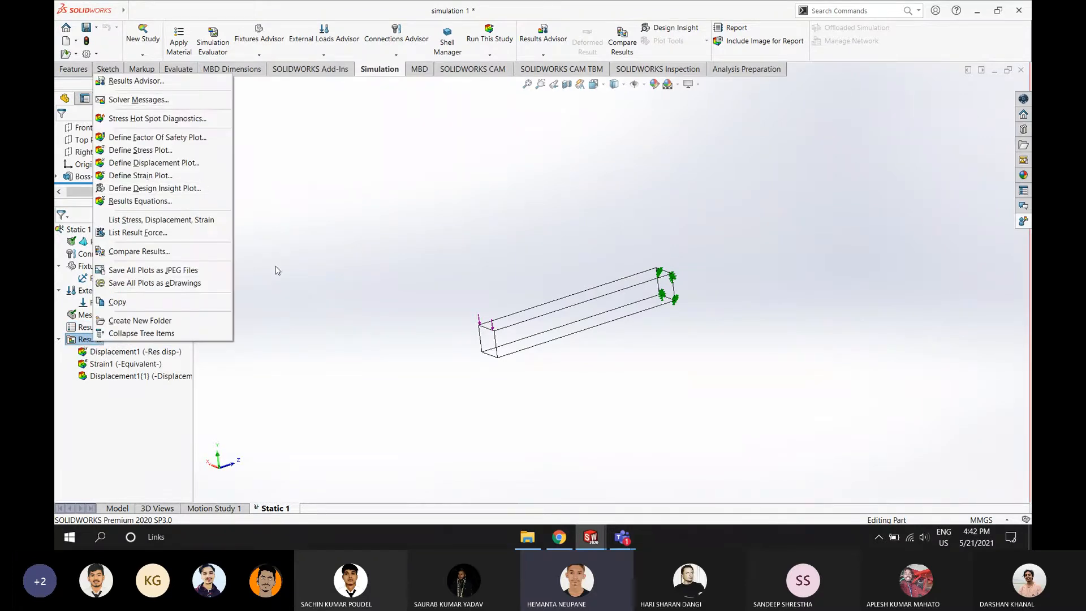
click(332, 308)
right_click(91, 351)
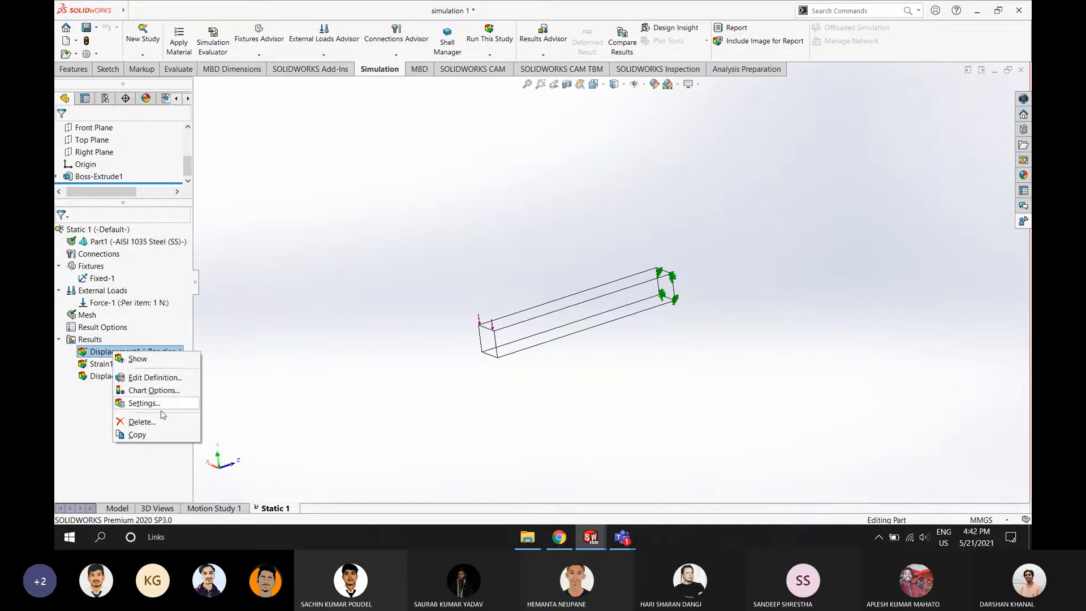
click(268, 361)
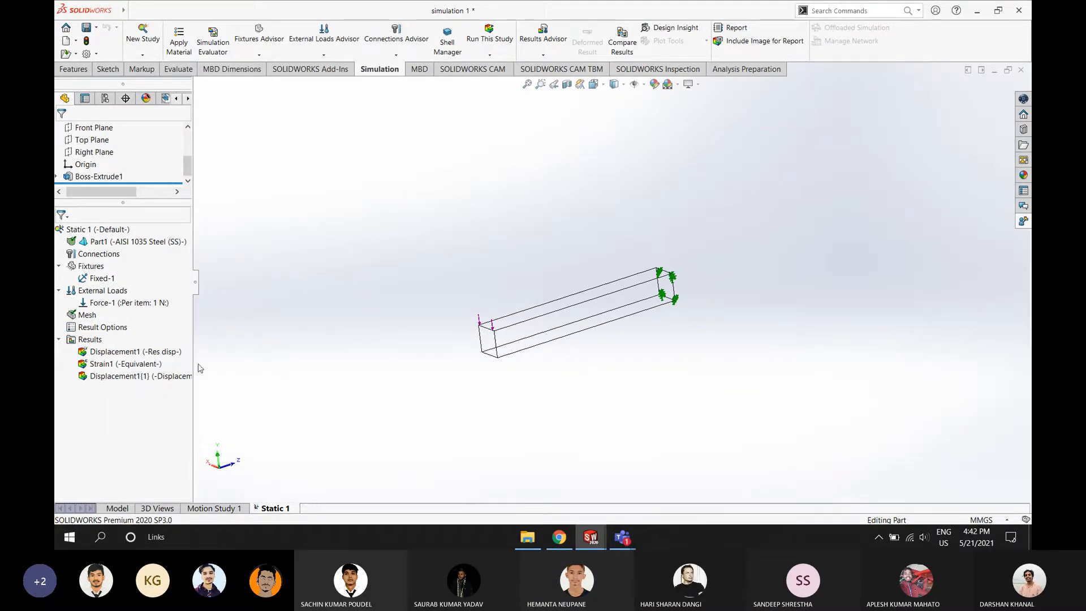
right_click(158, 356)
click(171, 425)
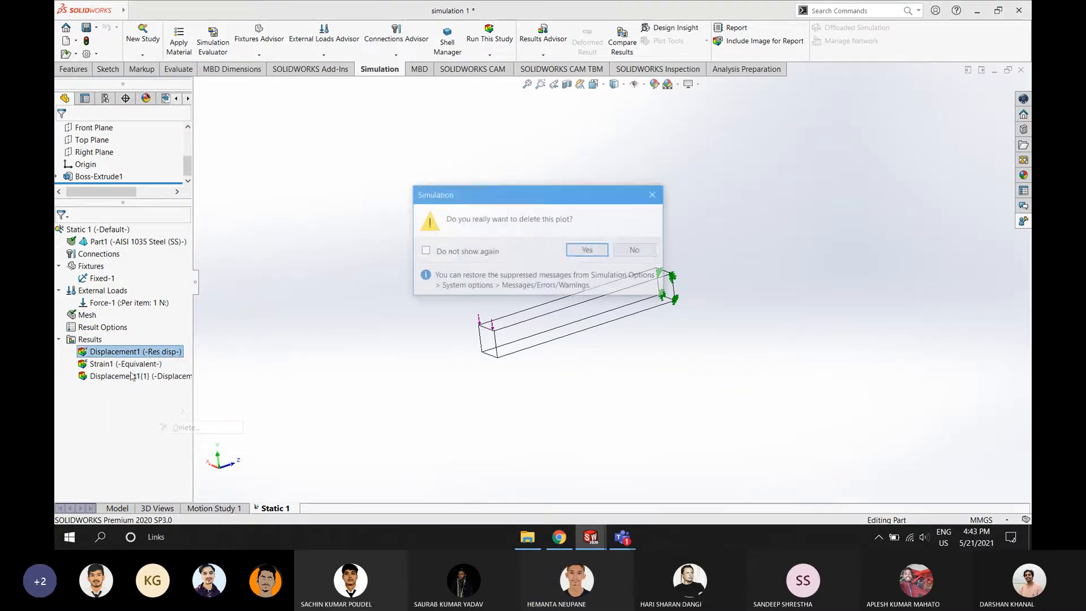
click(587, 251)
Delete the Strain1 (-Equivalent-) and Displacement1(1) plots from the Static 1 results
right_click(115, 352)
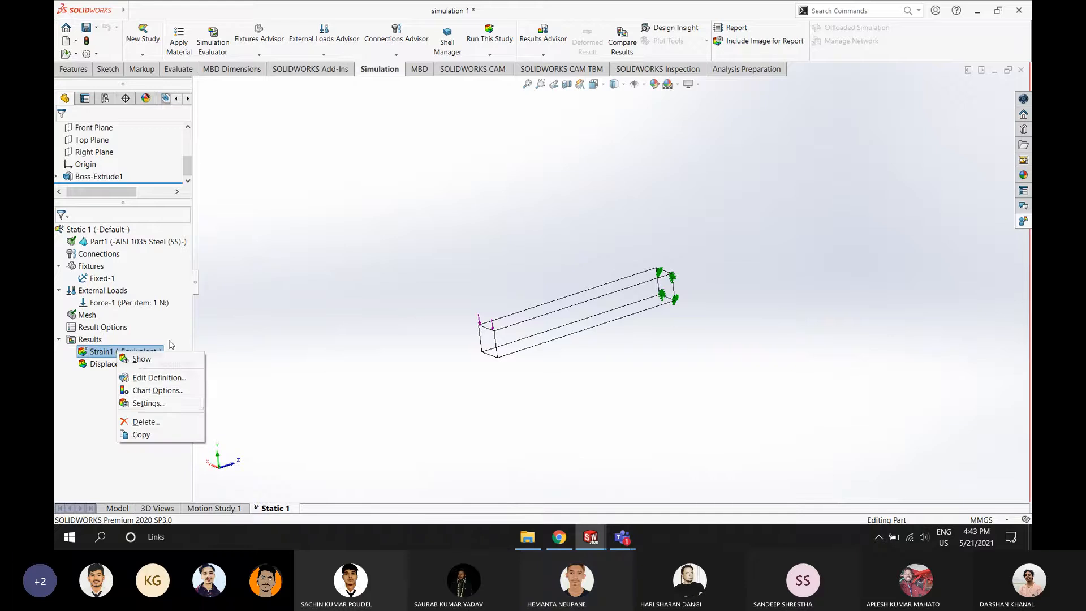
click(163, 422)
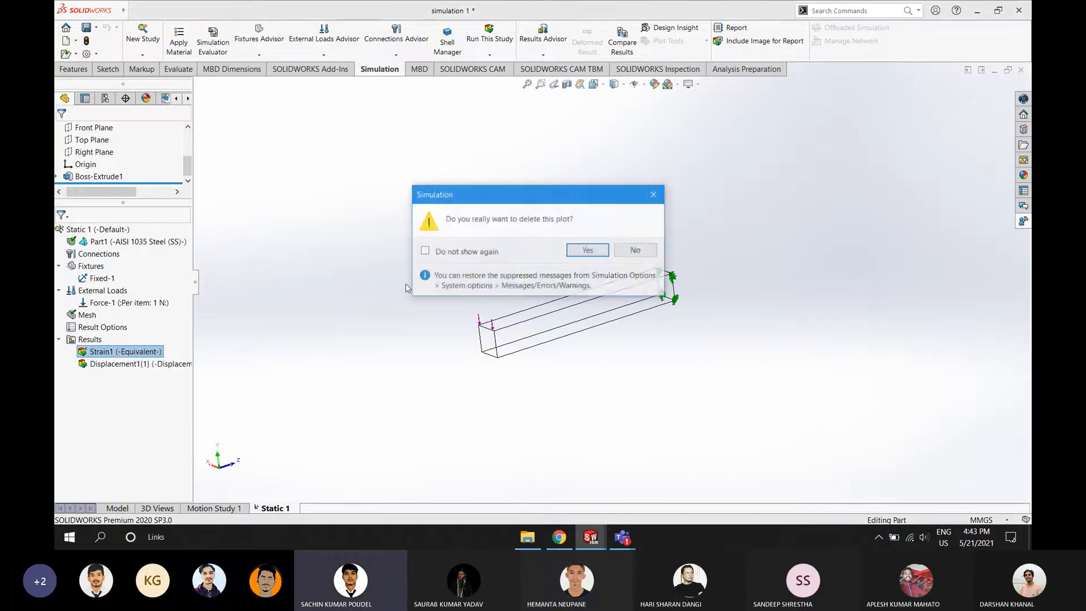
click(583, 249)
right_click(100, 356)
click(135, 414)
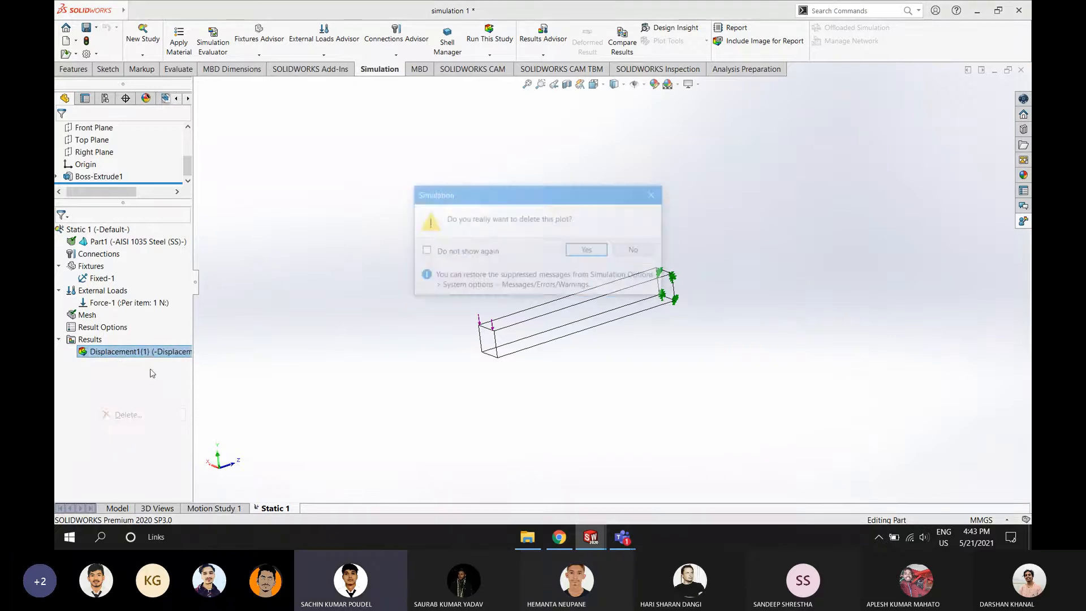
click(585, 249)
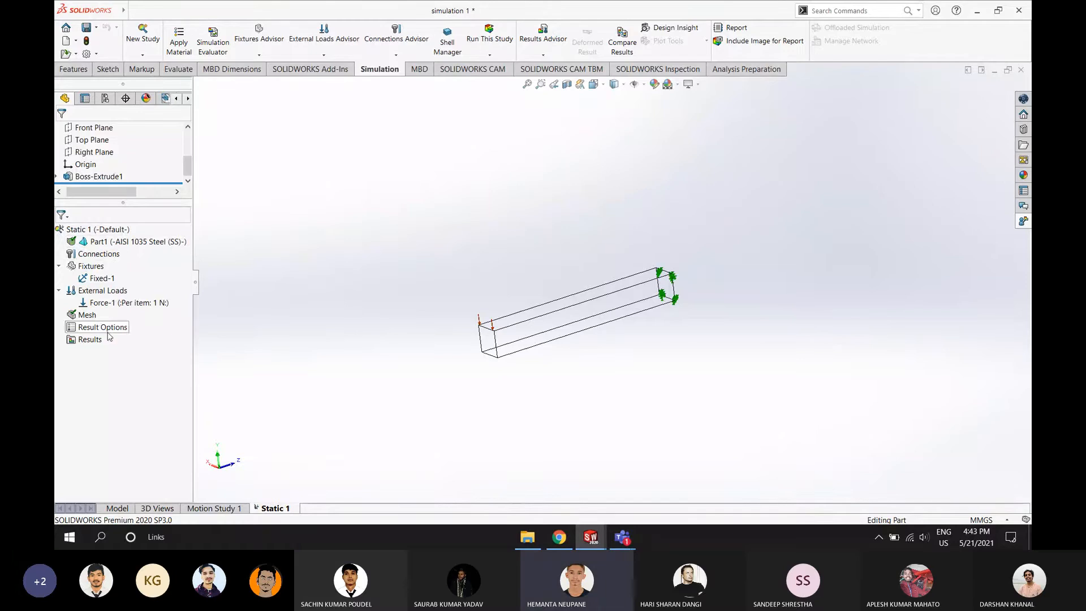
Reapply AISI 1035 Steel (SS) to the bar in the Static 1 study
click(177, 44)
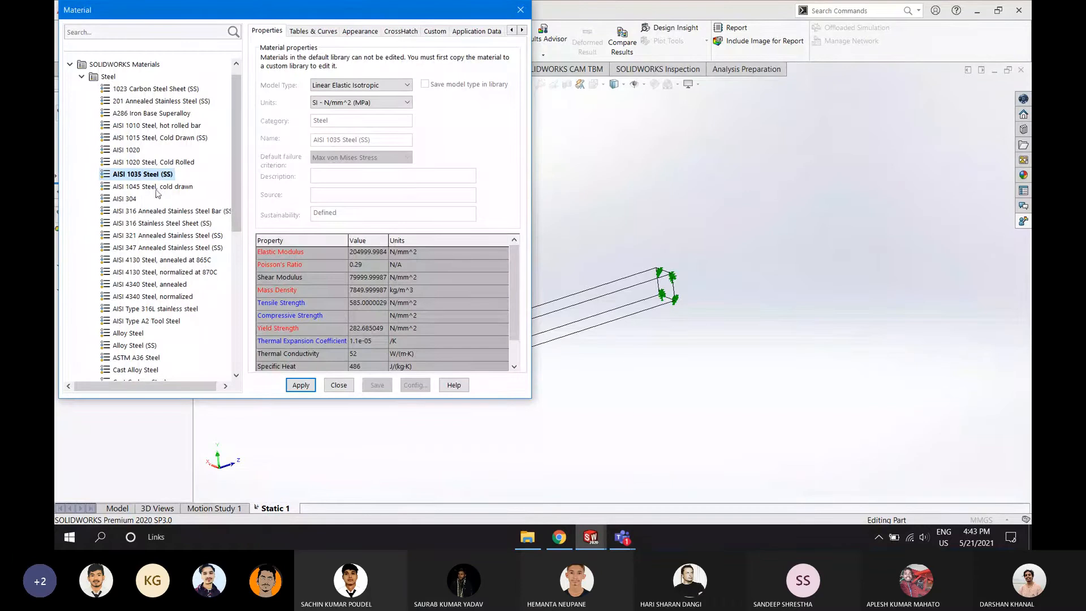
click(300, 385)
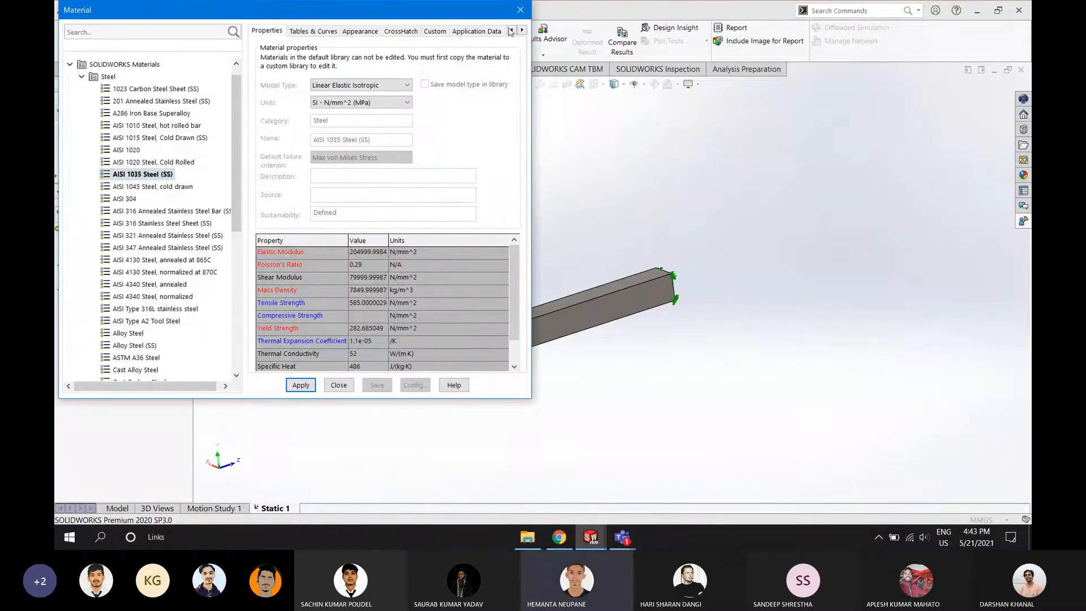
click(522, 12)
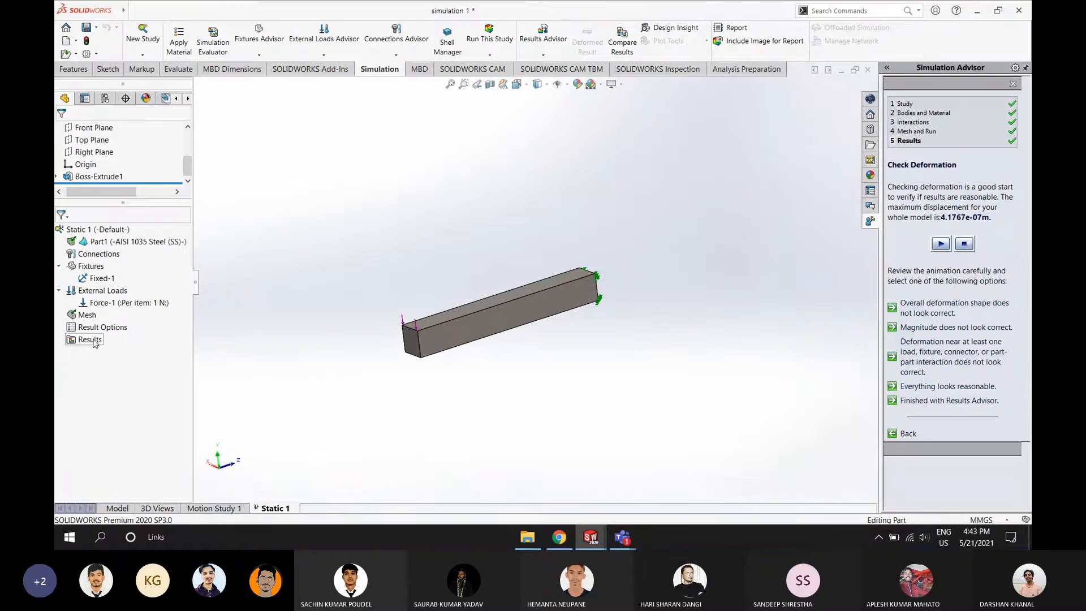
Mesh and run the Static 1 study, and view the bar's deformed shape from another angle
right_click(91, 315)
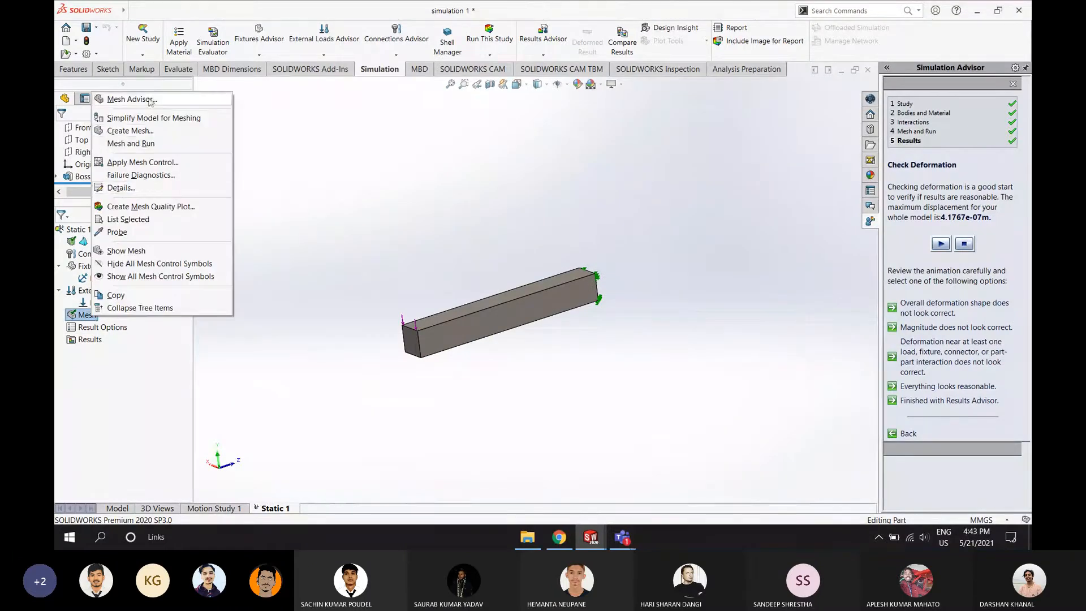
click(146, 144)
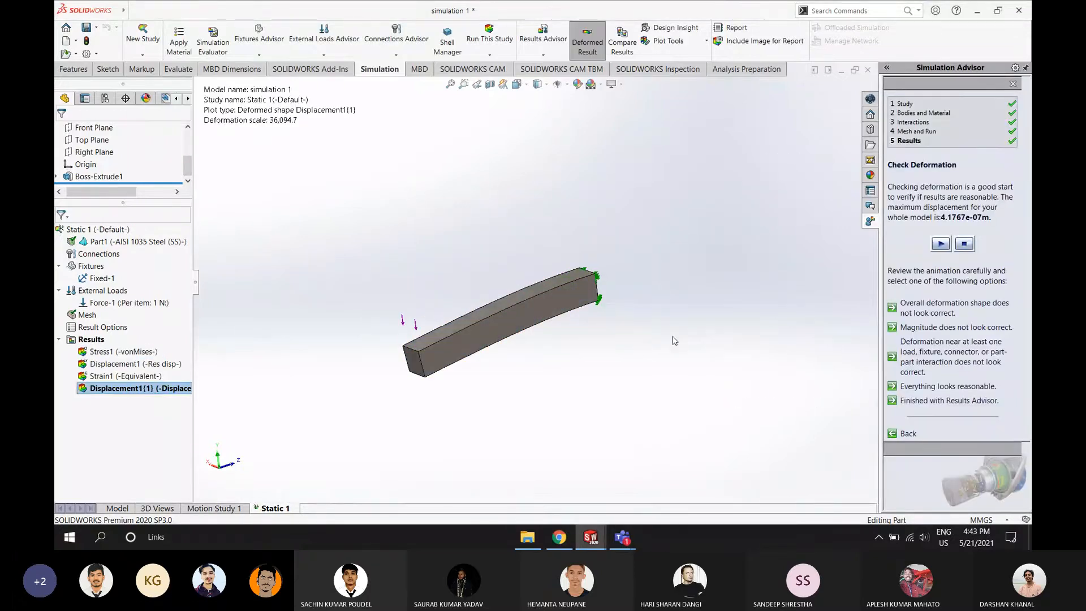
middle_drag(672, 340, 640, 411)
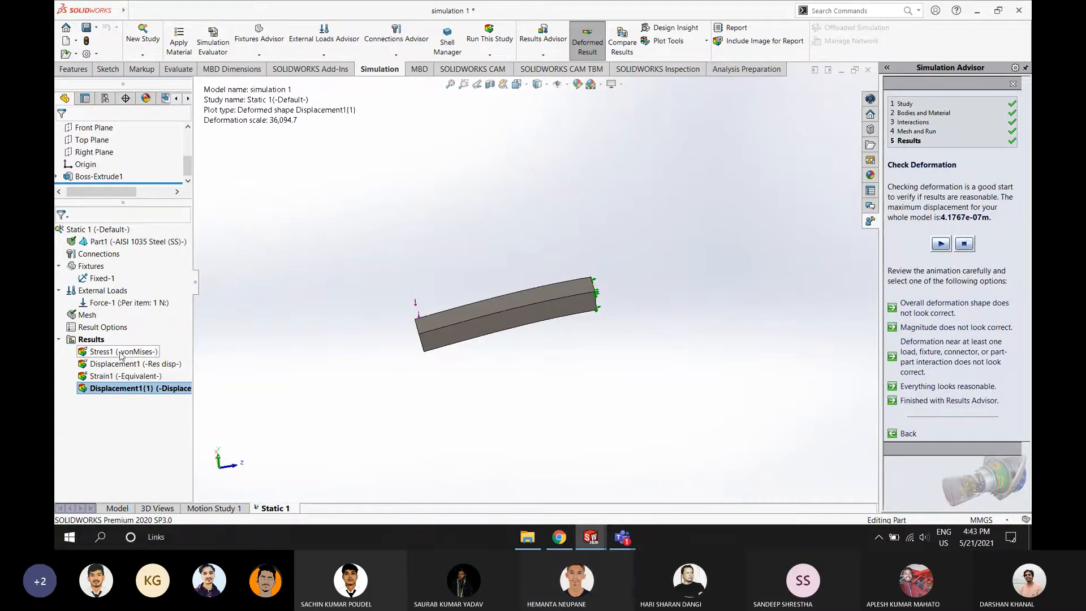
Delete the whole Static 1 simulation study with its results
right_click(78, 230)
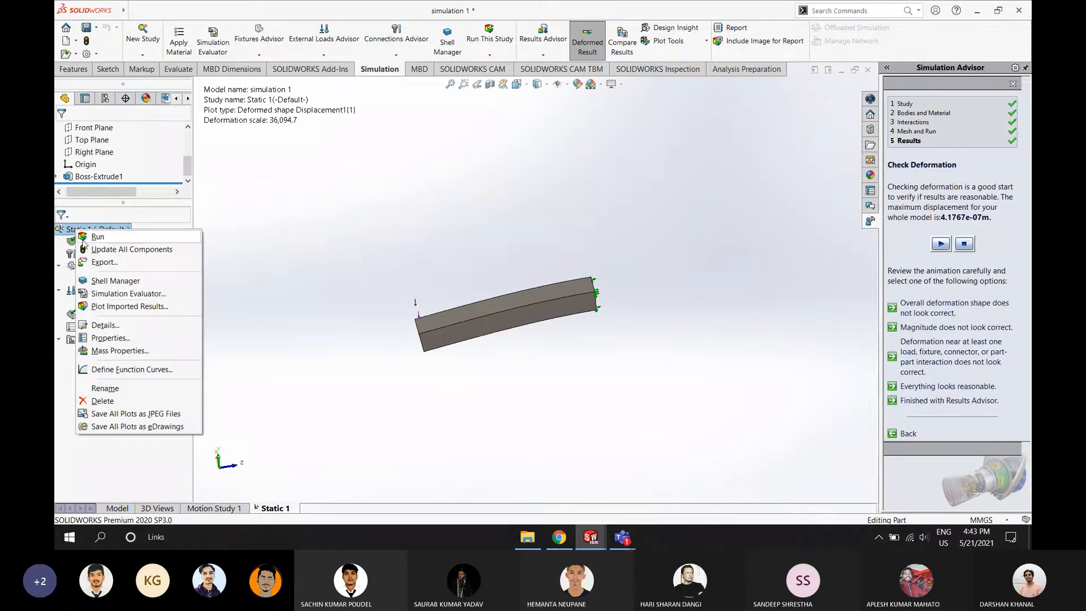
click(126, 401)
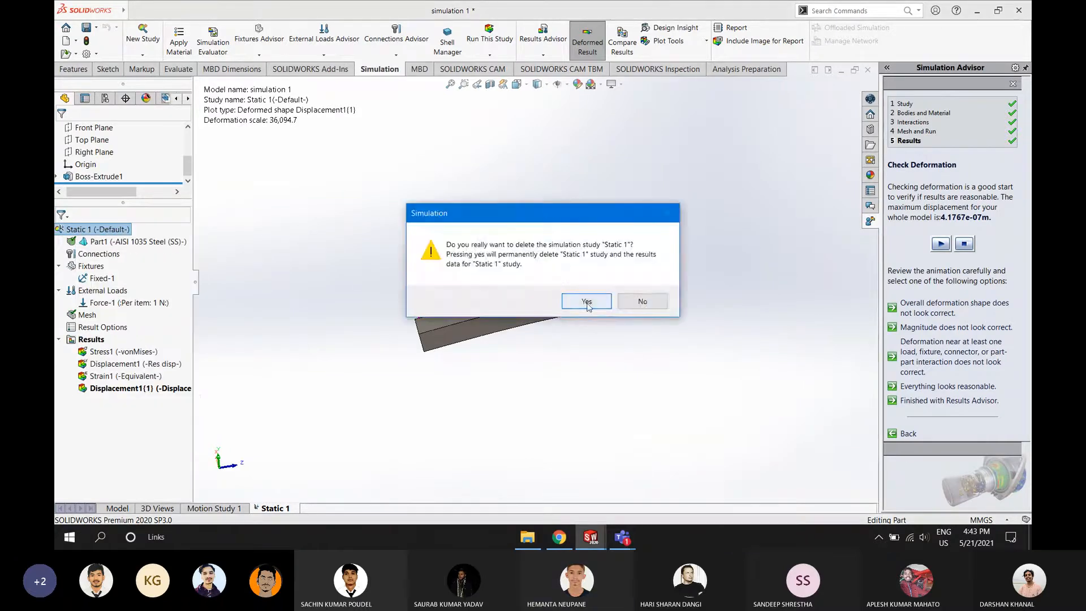
click(651, 298)
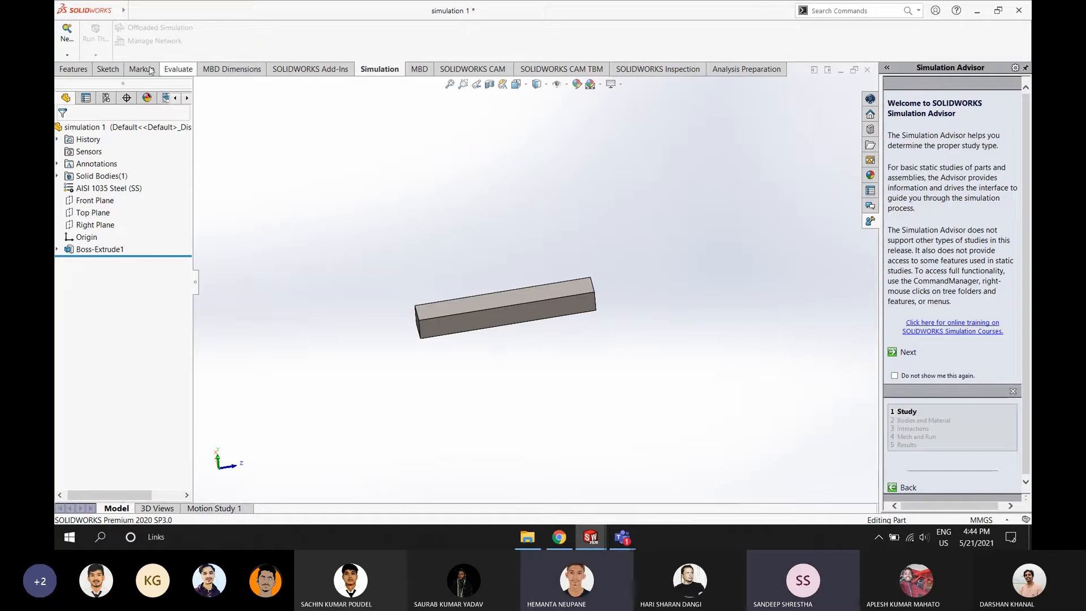
Create a new static study named Static 1 and apply AISI 1035 Steel (SS) to the bar
click(66, 35)
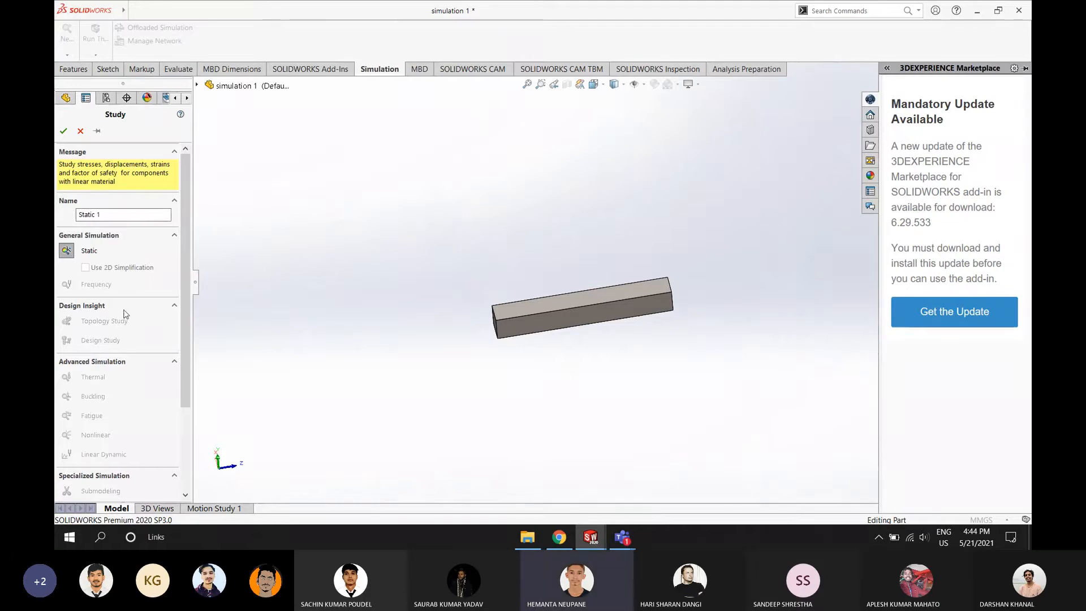
click(64, 130)
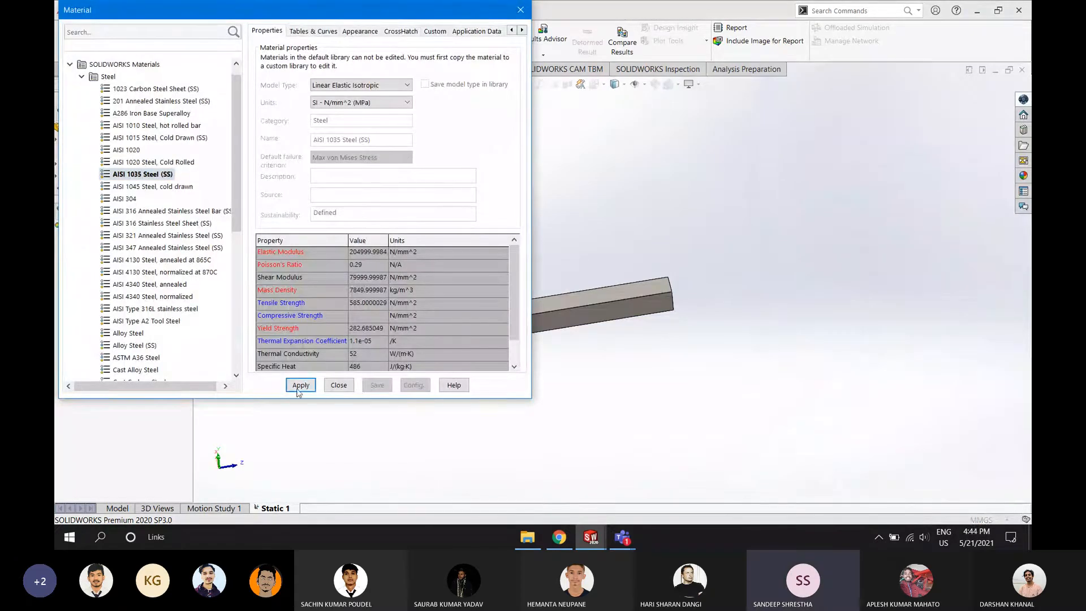
click(299, 386)
click(521, 10)
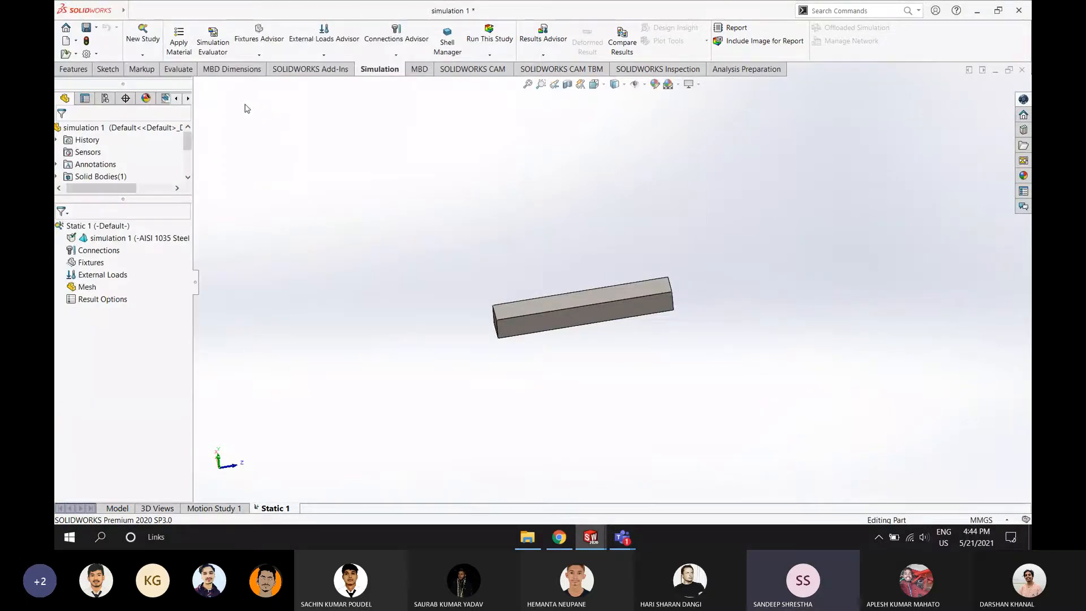
middle_drag(347, 236, 357, 240)
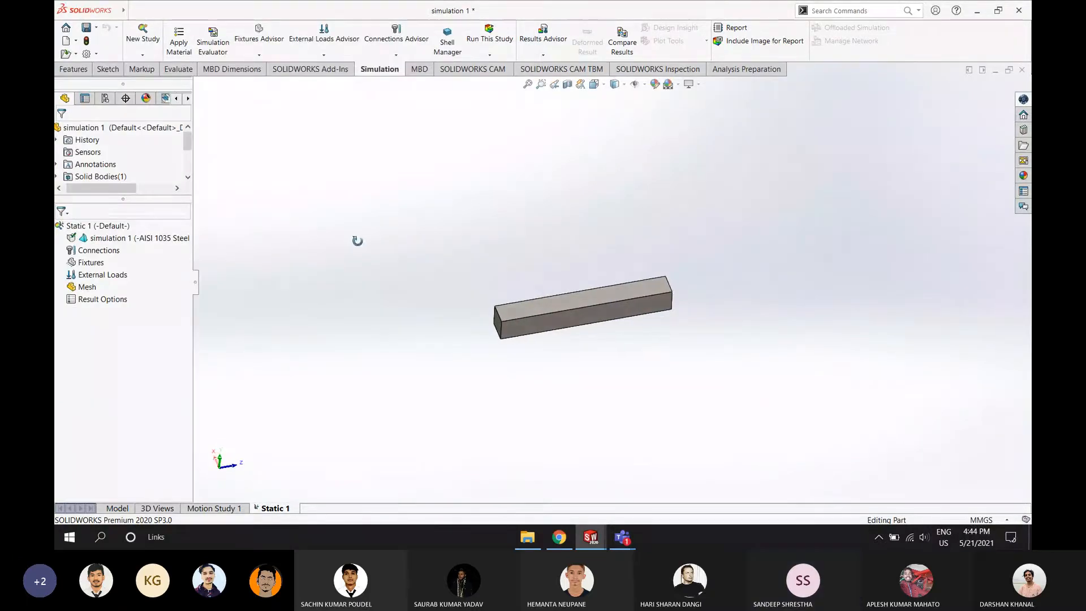
scroll(141, 160, down, 2)
scroll(141, 160, up, 2)
scroll(142, 159, down, 2)
scroll(141, 160, up, 2)
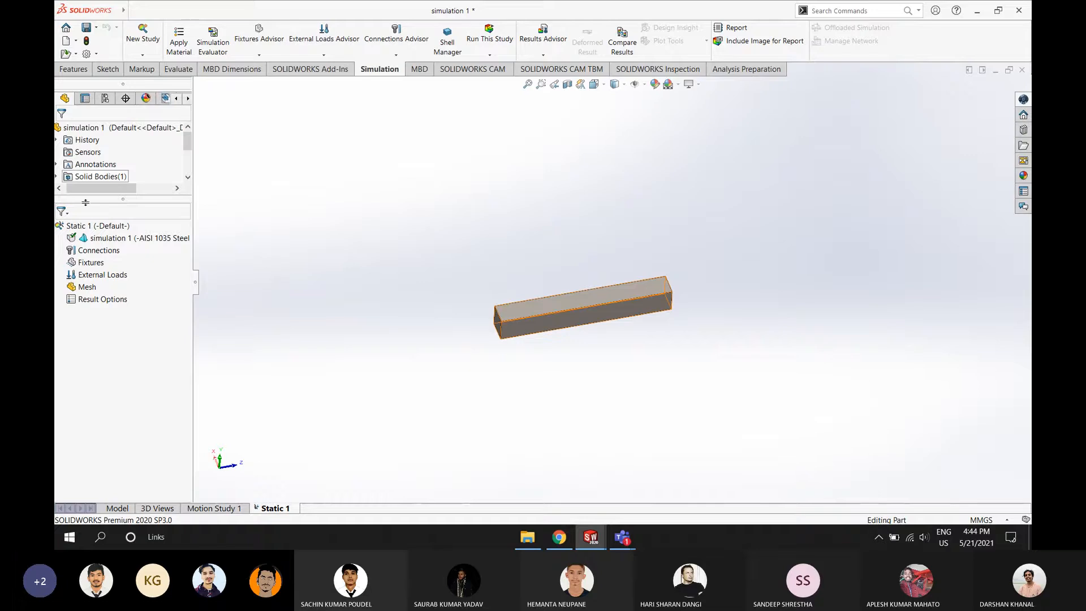
Delete the newly created Static 1 study
right_click(88, 225)
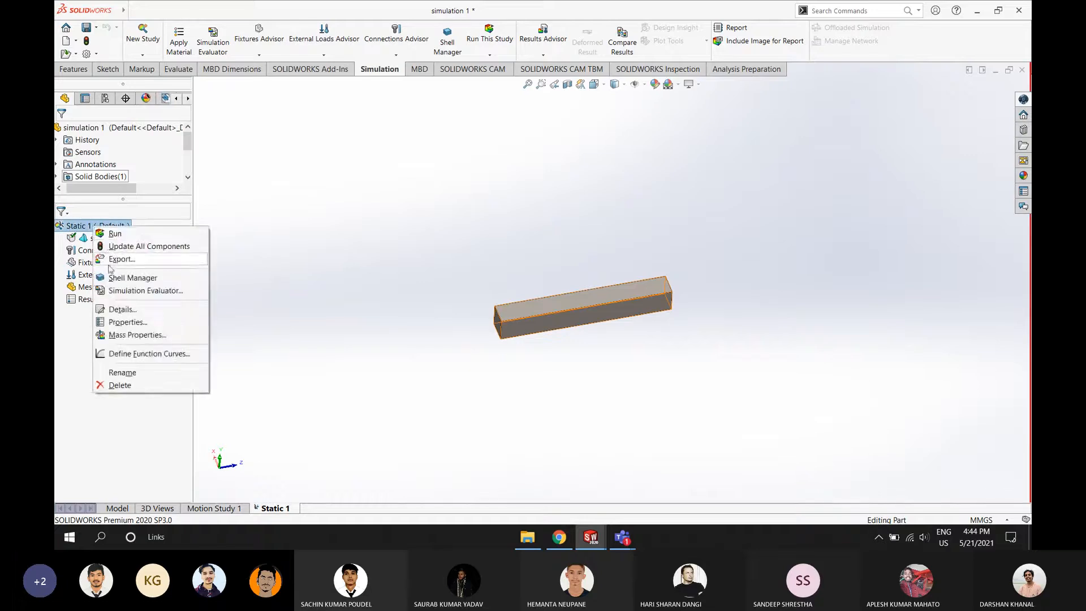
click(143, 385)
click(586, 300)
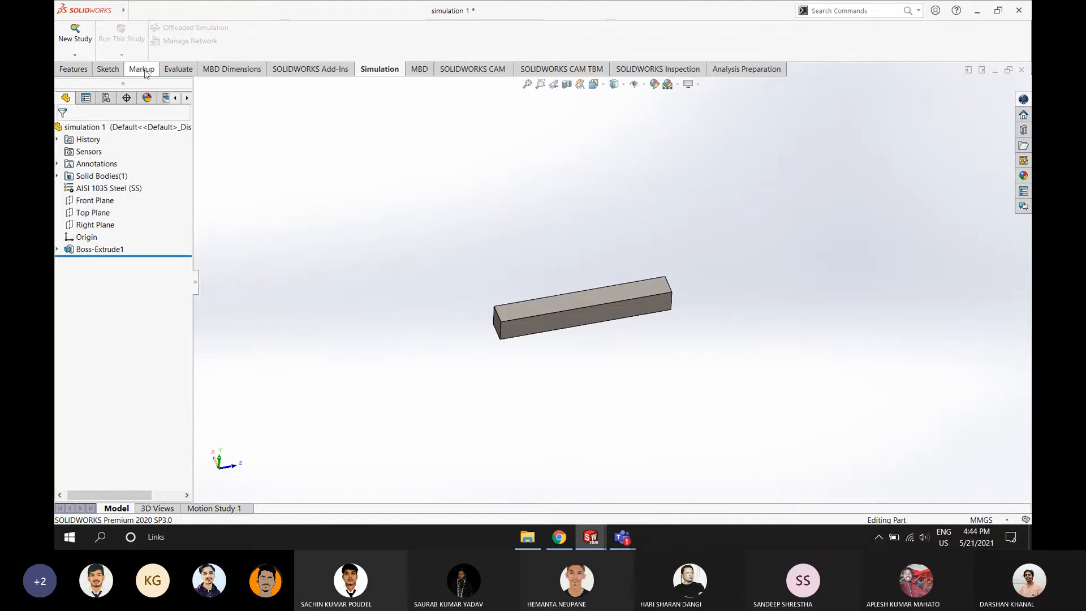
Create a new static study named Static 1 on the bar that already has AISI 1035 Steel (SS) assigned
click(104, 189)
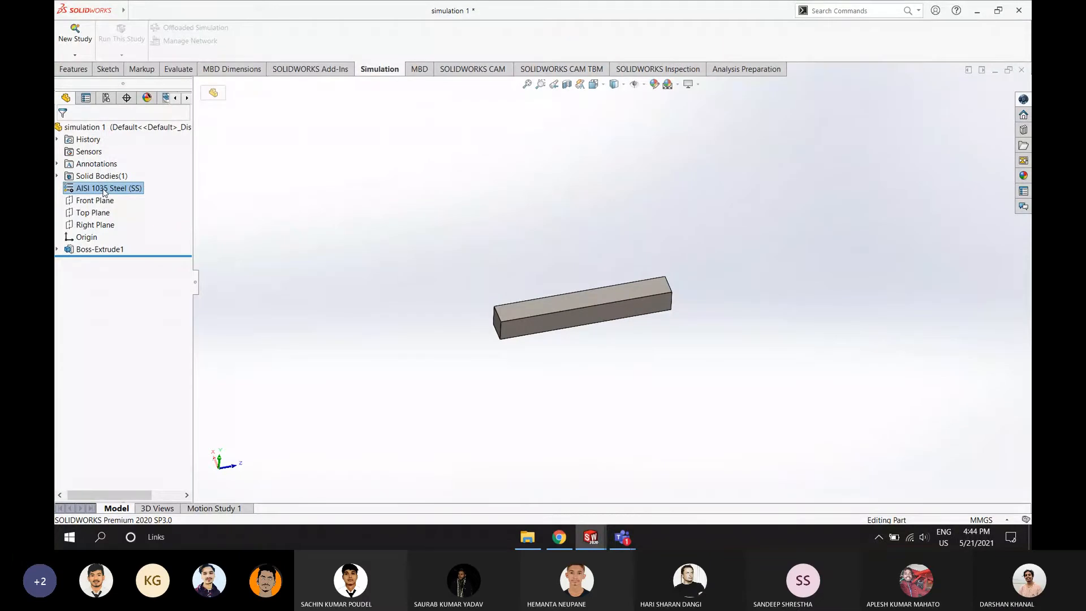
click(75, 32)
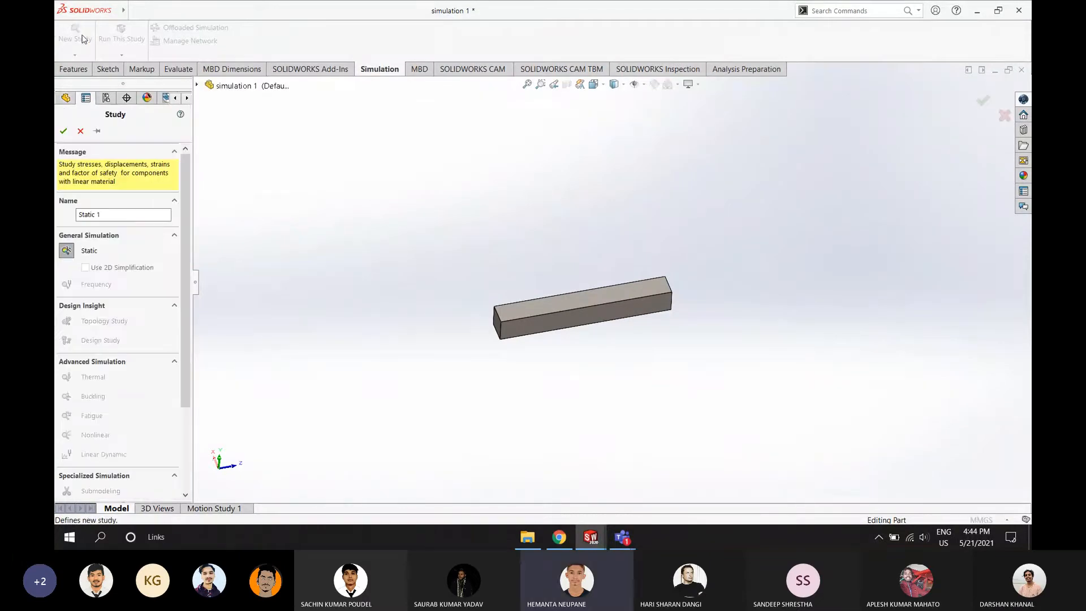
click(64, 131)
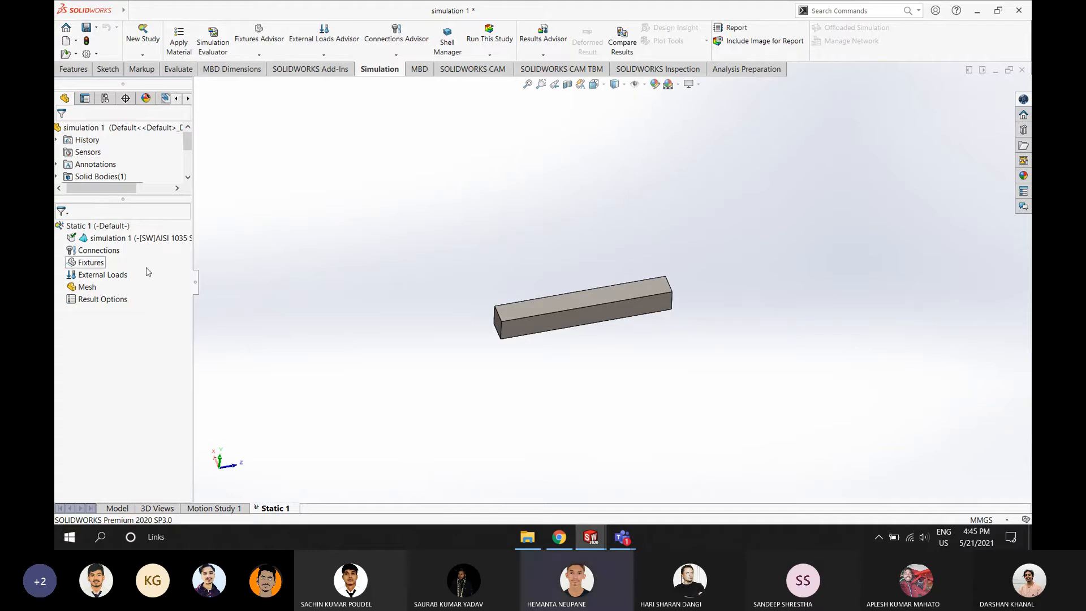
Start a force load on the short top edge at the bar's free end, using a selected direction
right_click(104, 275)
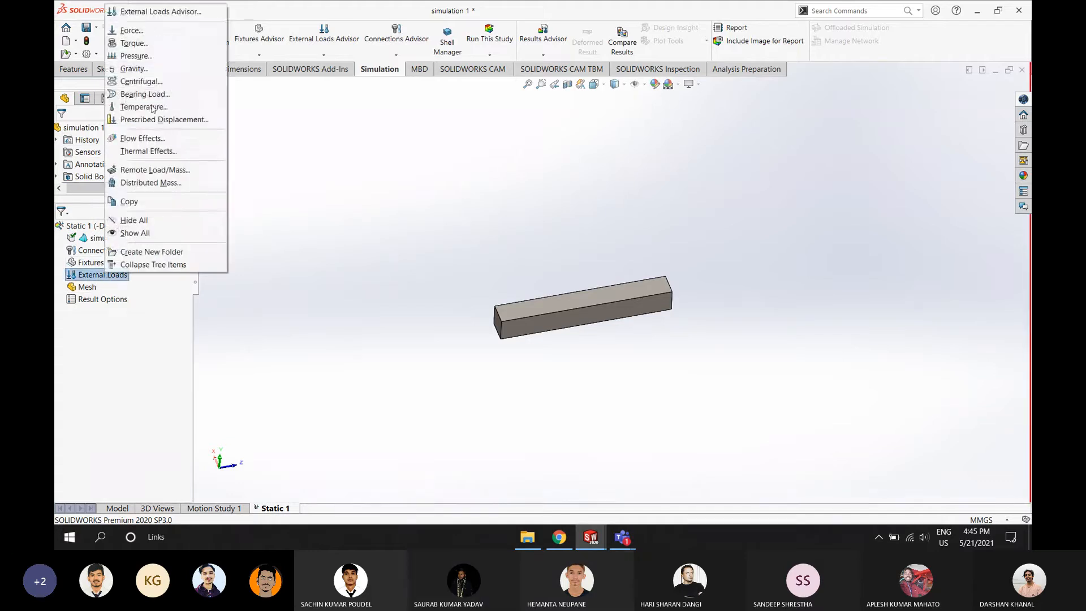
click(139, 33)
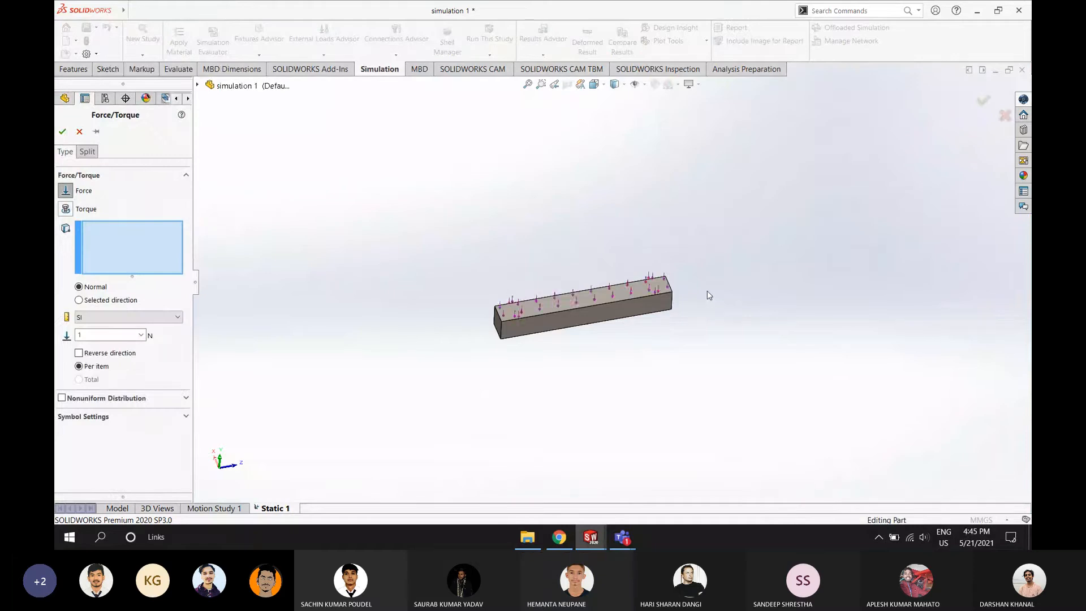
scroll(711, 296, down, 5)
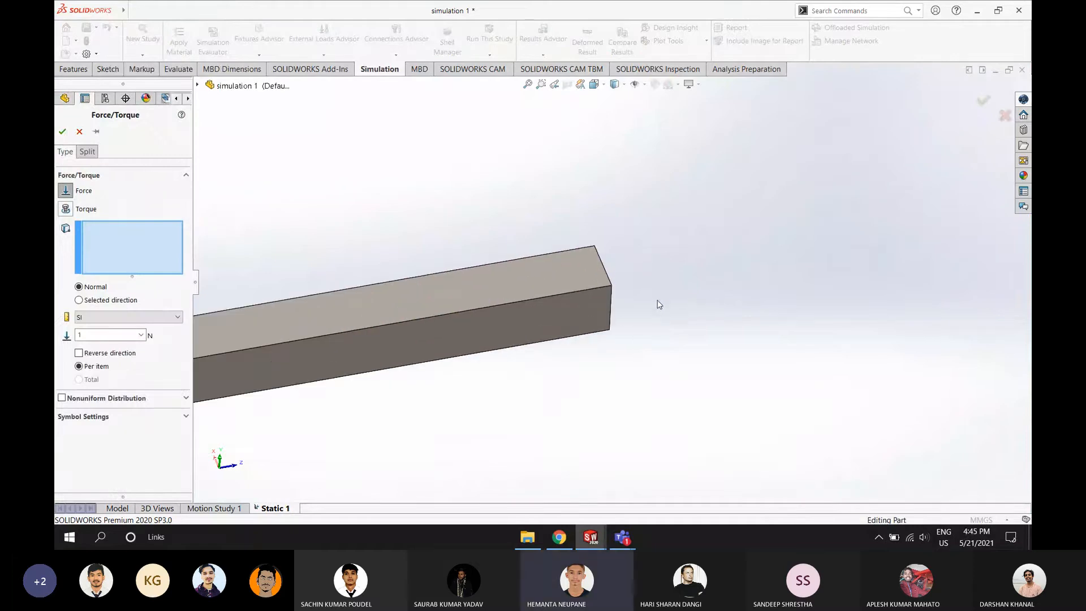
click(603, 269)
scroll(215, 270, down, 2)
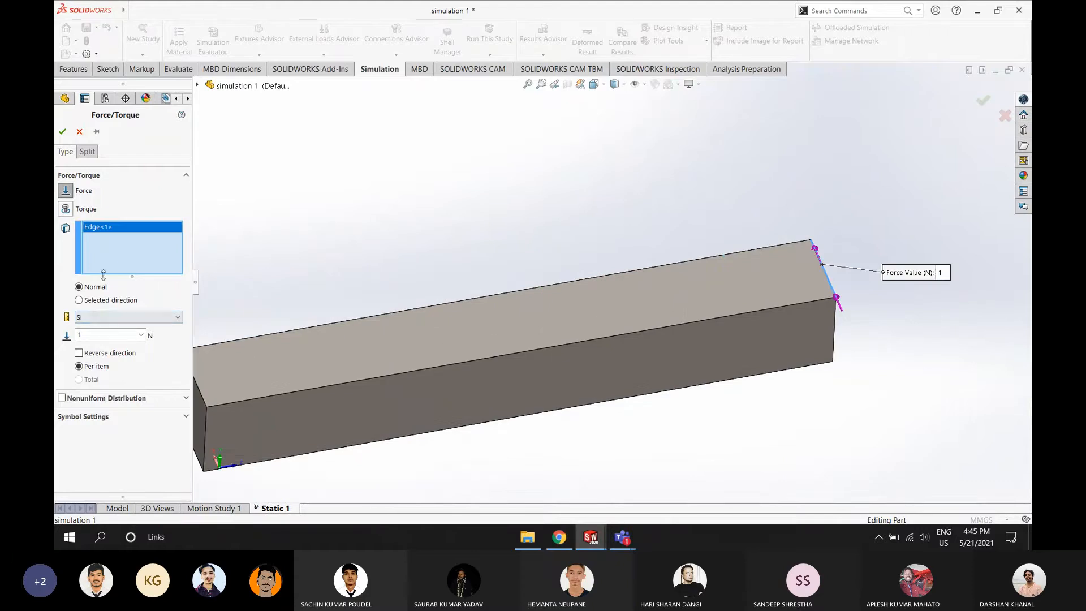
click(107, 302)
scroll(310, 281, down, 5)
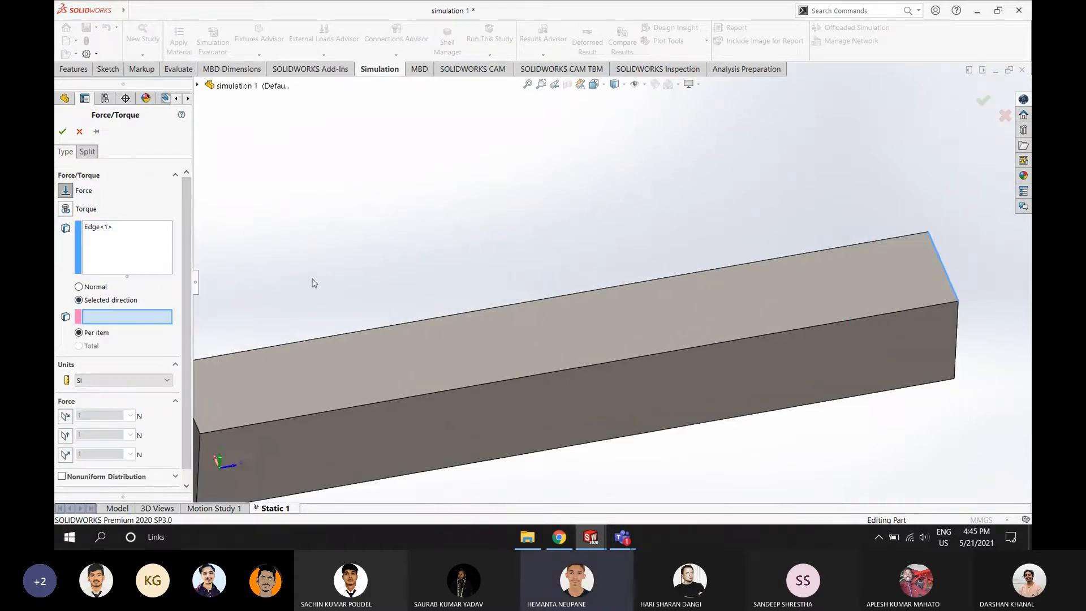
Use the bar's top face as the direction reference for the force
scroll(303, 286, up, 6)
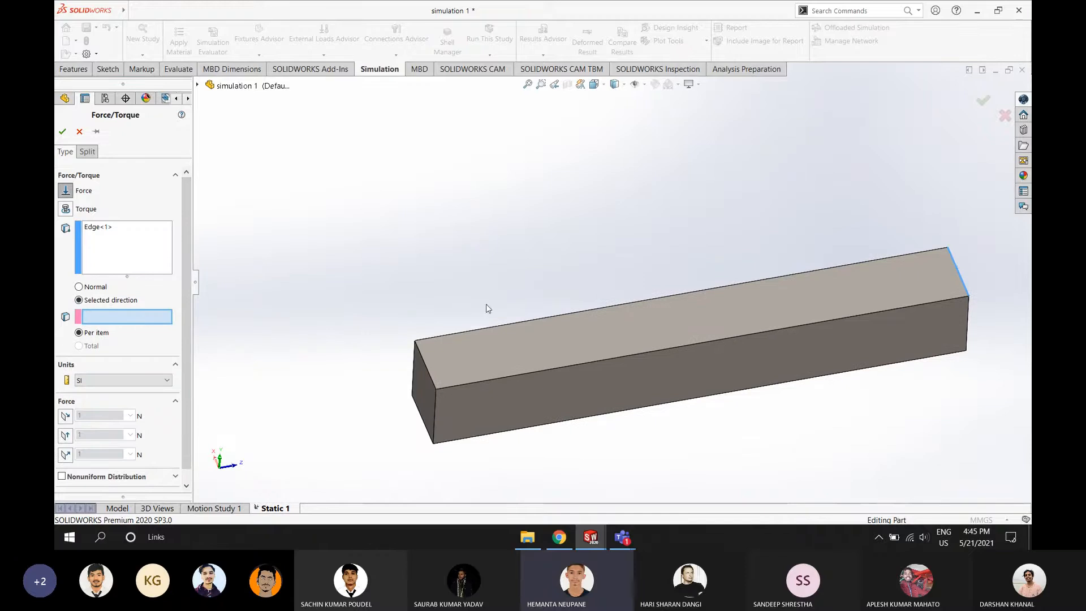
click(814, 290)
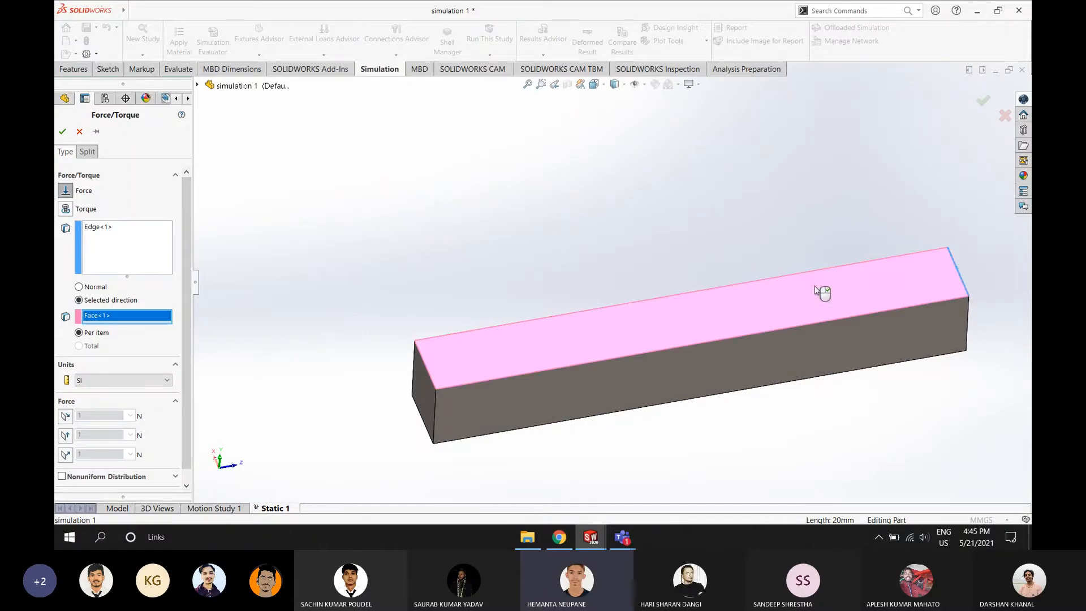
right_click(740, 248)
click(655, 230)
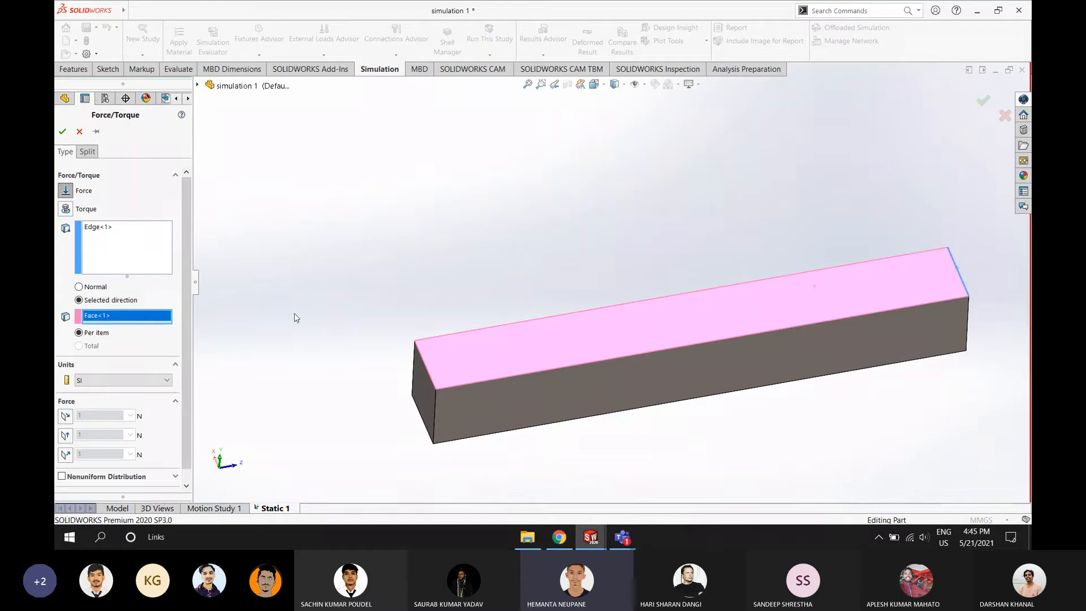
Set the force units back to SI
scroll(267, 309, down, 1)
scroll(241, 309, up, 2)
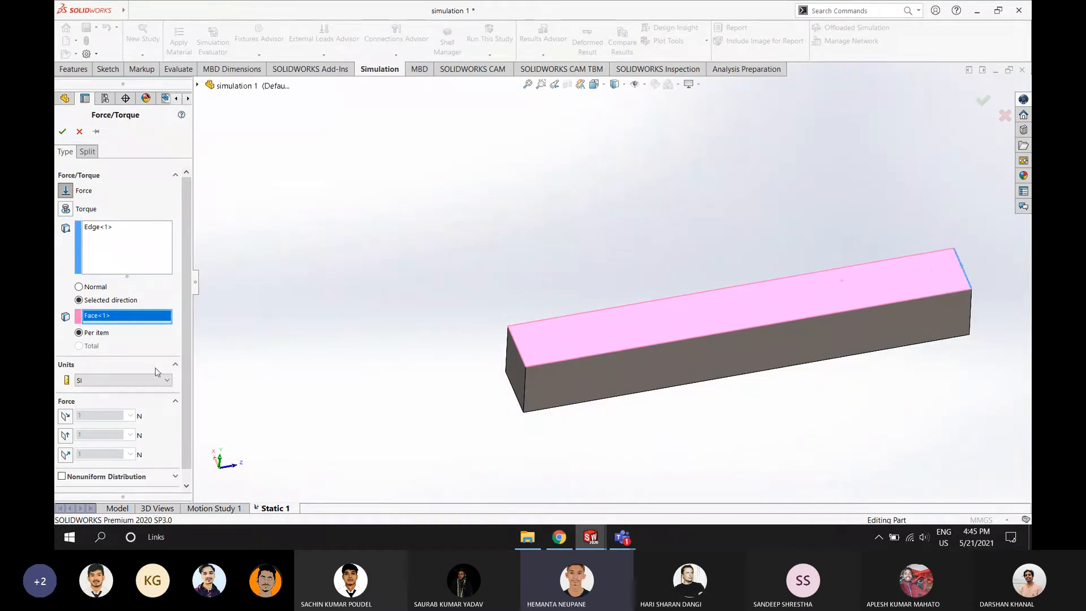
scroll(131, 372, down, 3)
scroll(130, 372, up, 1)
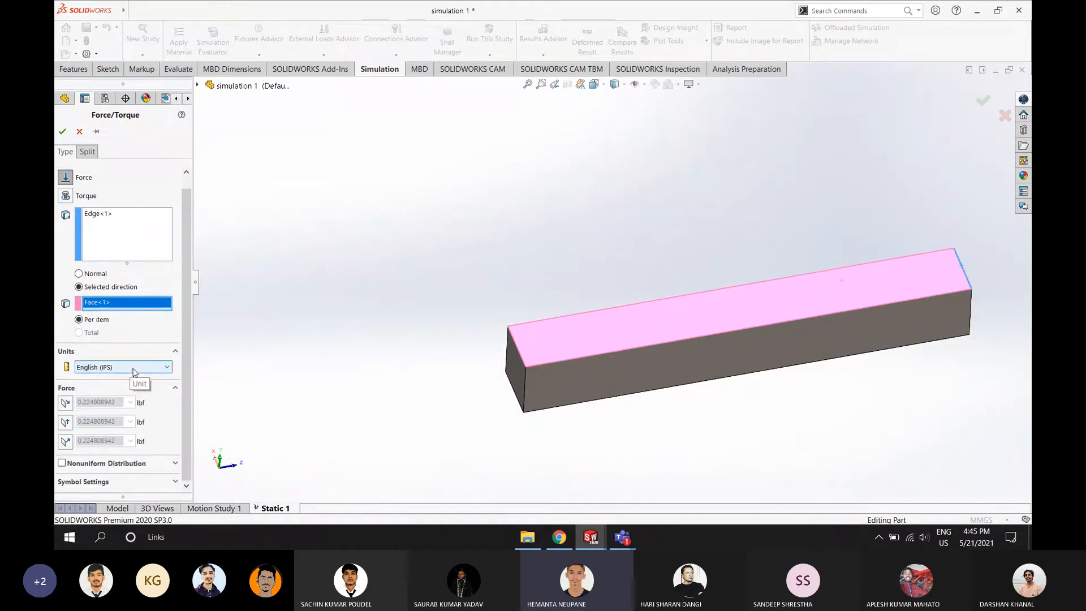
click(134, 367)
click(114, 376)
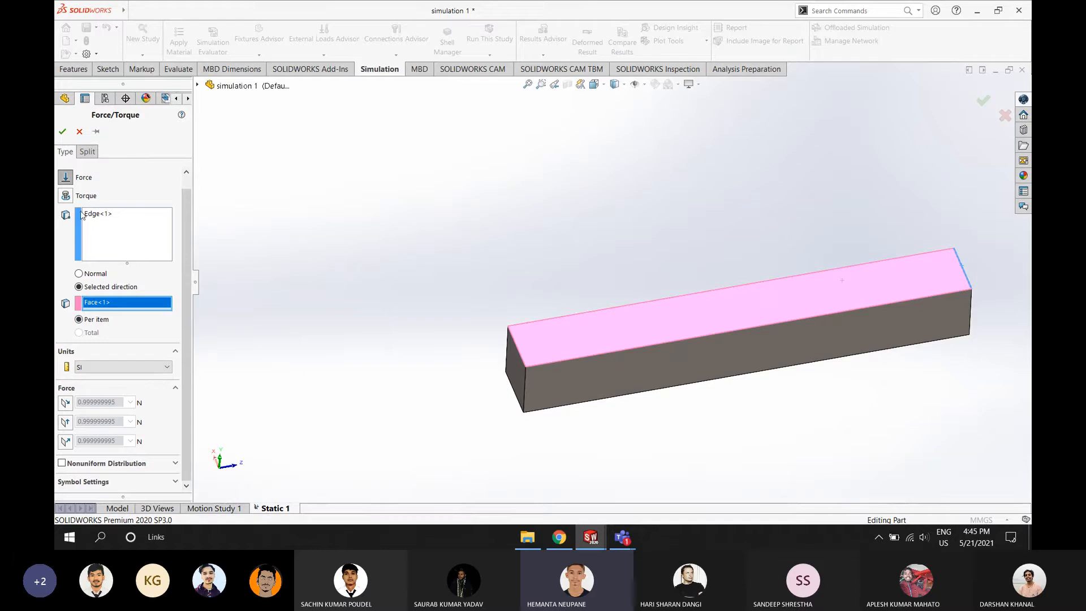
Try to accept the force with the top face as its direction reference
drag(183, 219, 185, 324)
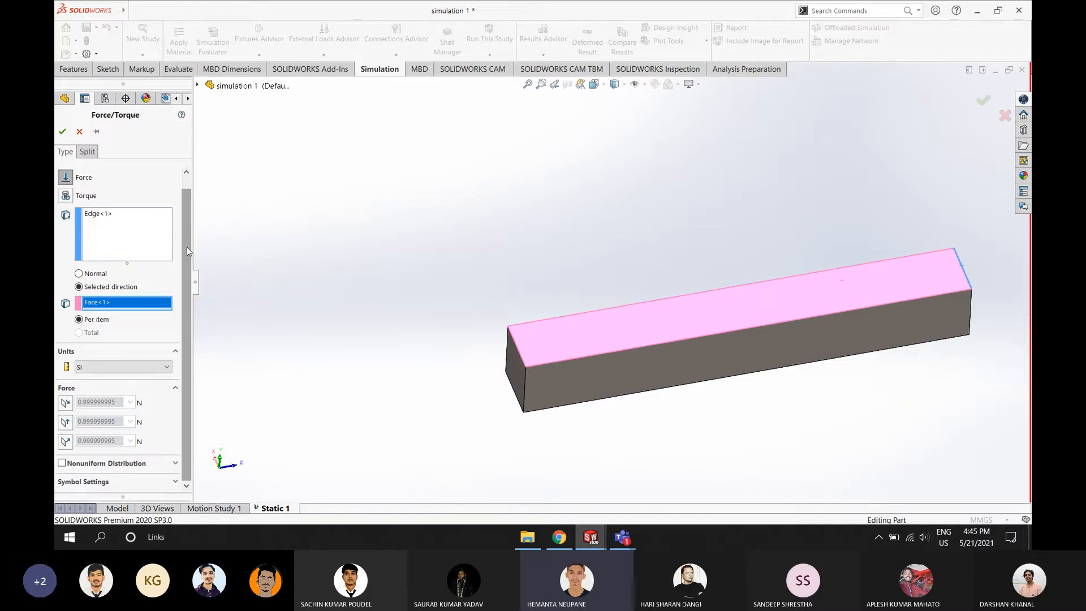
mouse_move(182, 236)
mouse_down()
mouse_move(187, 222)
mouse_move(186, 253)
mouse_up()
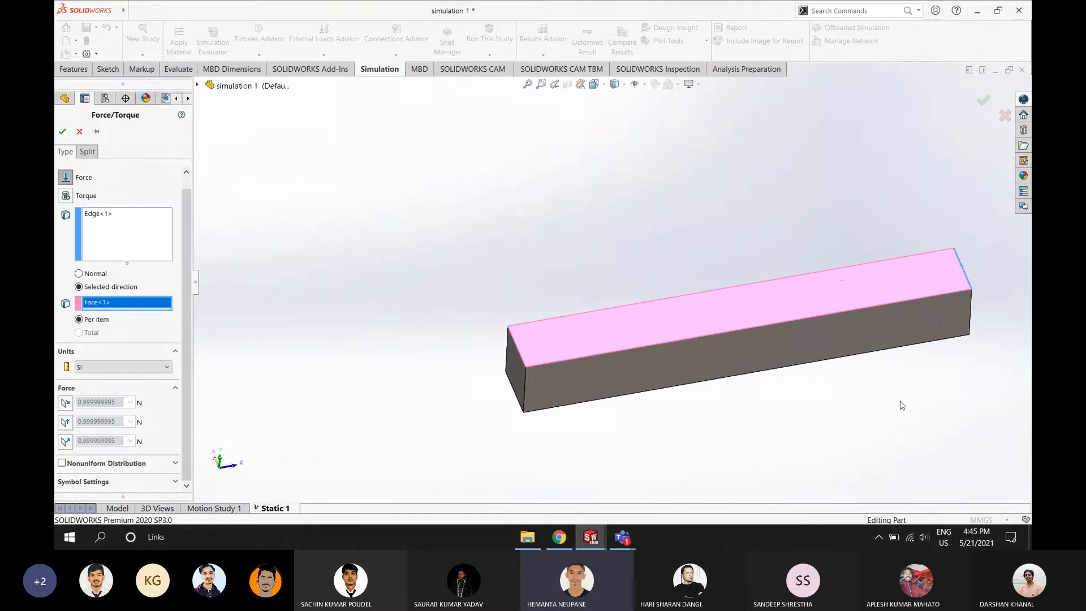
scroll(902, 405, up, 2)
middle_drag(807, 401, 777, 389)
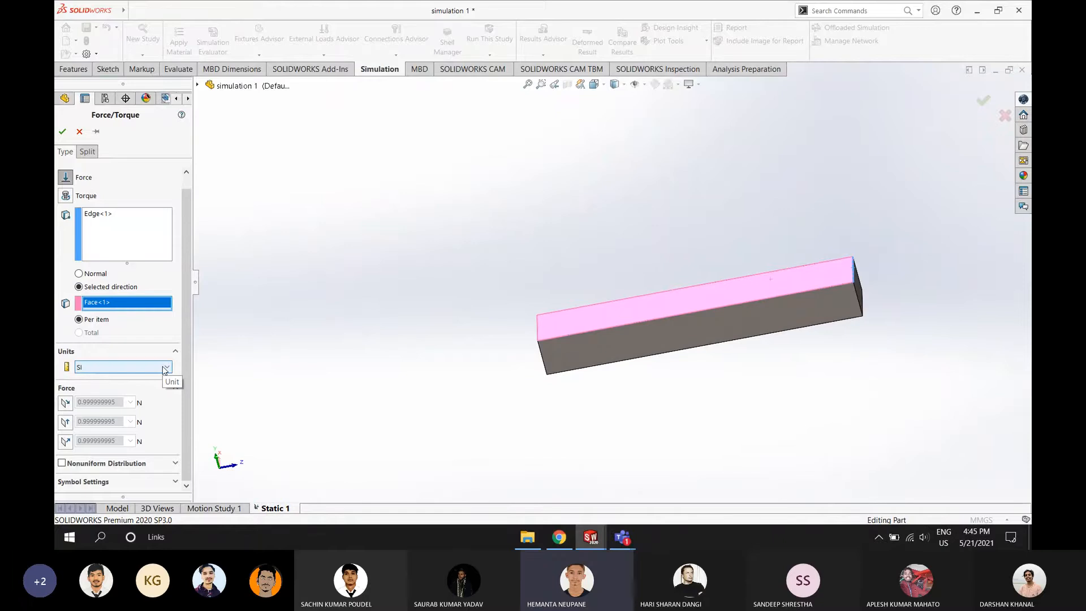
click(63, 131)
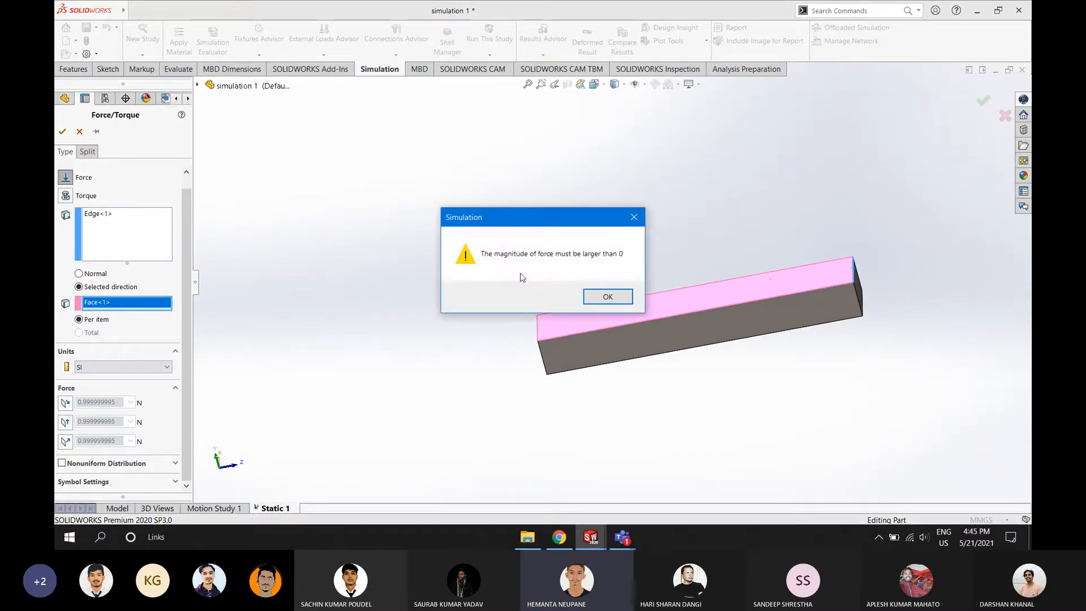
click(633, 216)
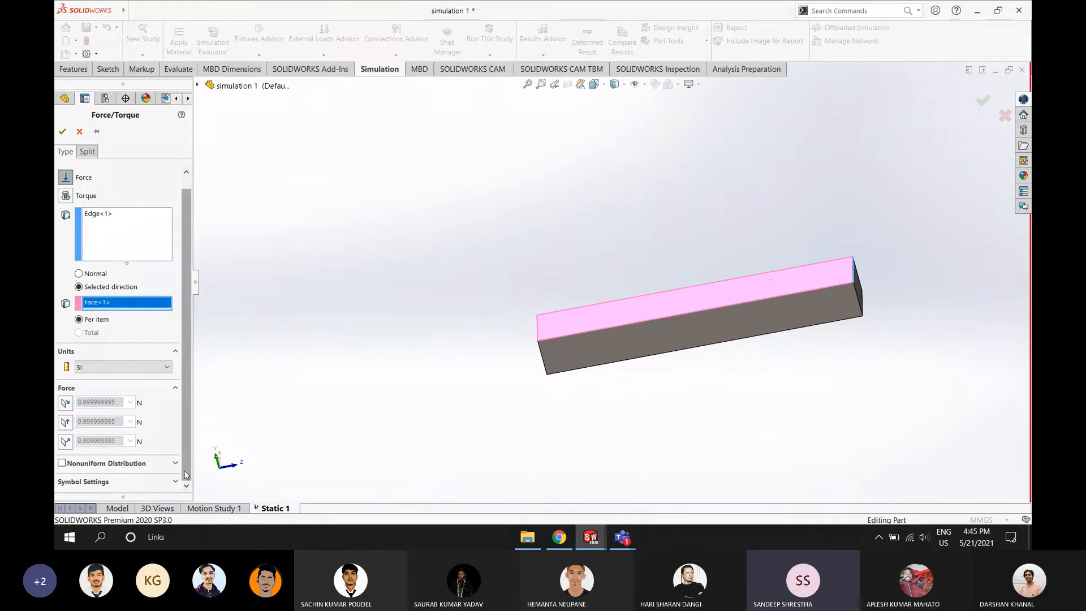
Replace the force's direction reference with a vertical edge of the bar's free end face
scroll(186, 475, up, 2)
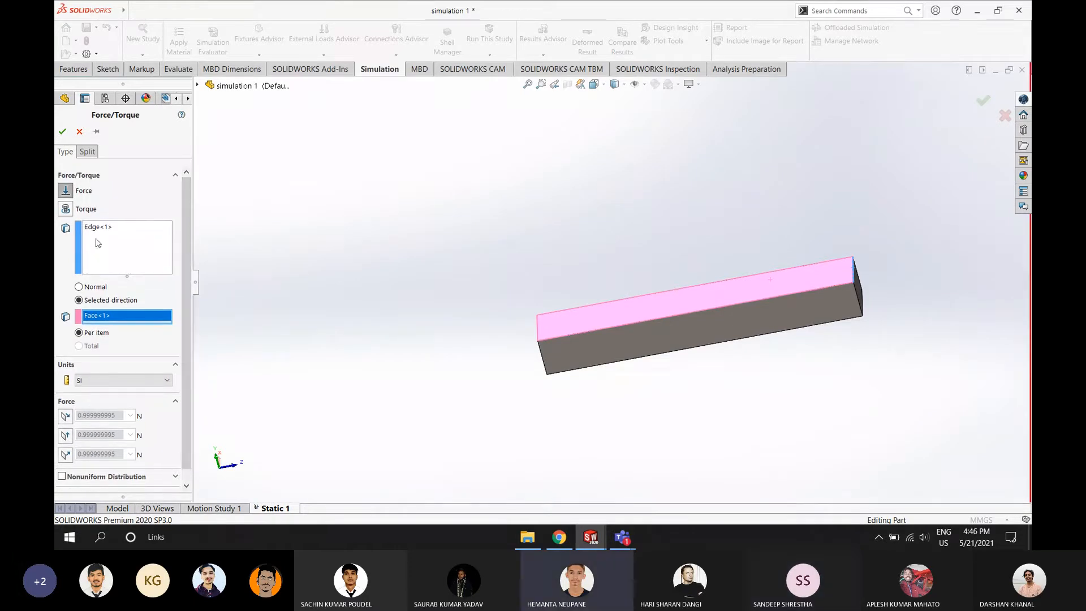
click(110, 227)
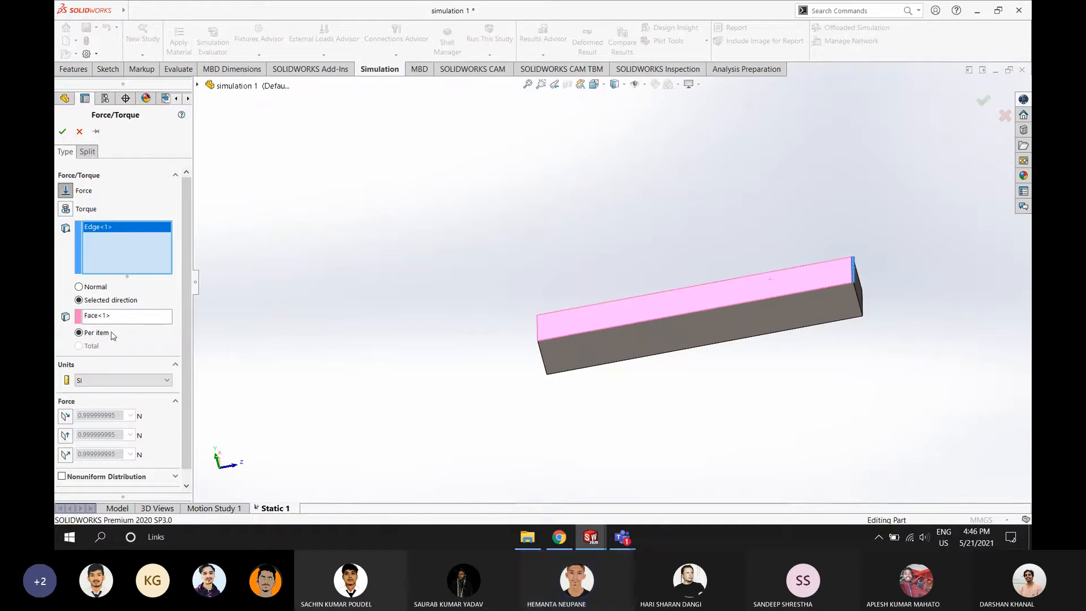
click(146, 322)
middle_drag(625, 388, 770, 407)
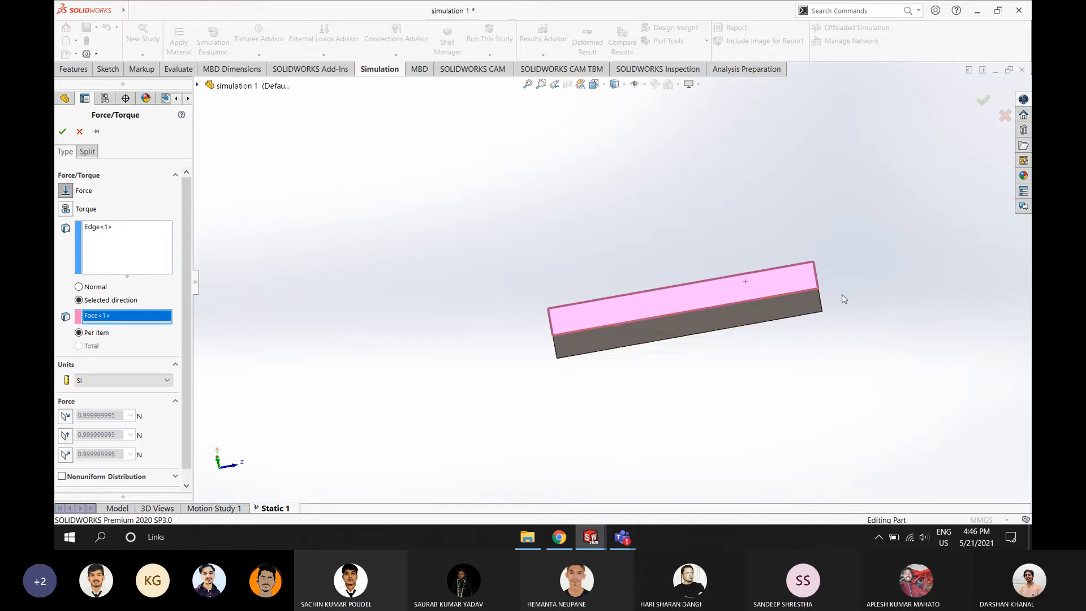
middle_drag(844, 299, 799, 332)
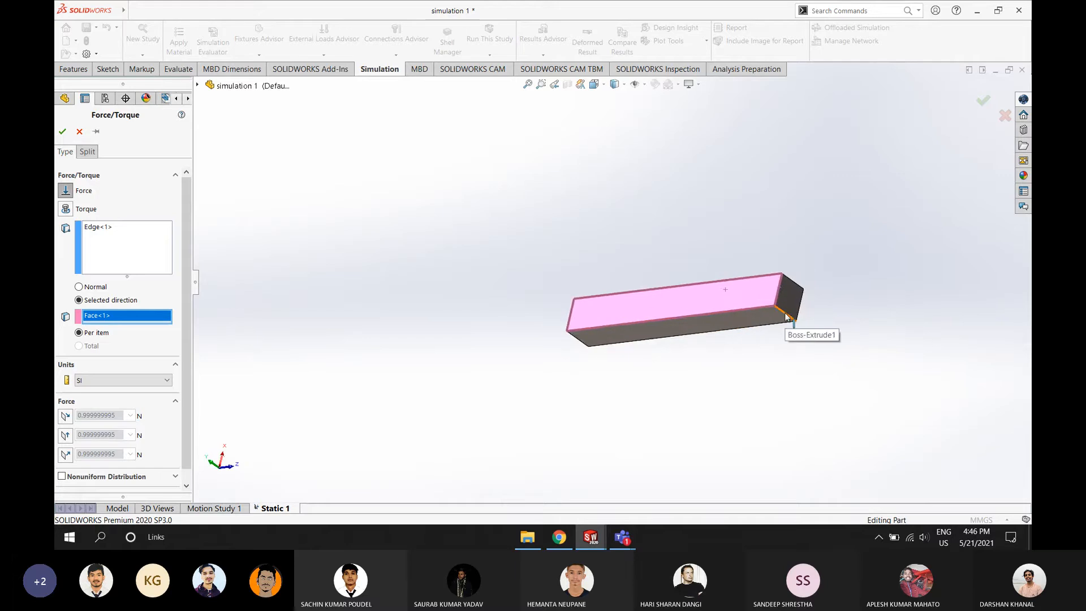
click(786, 315)
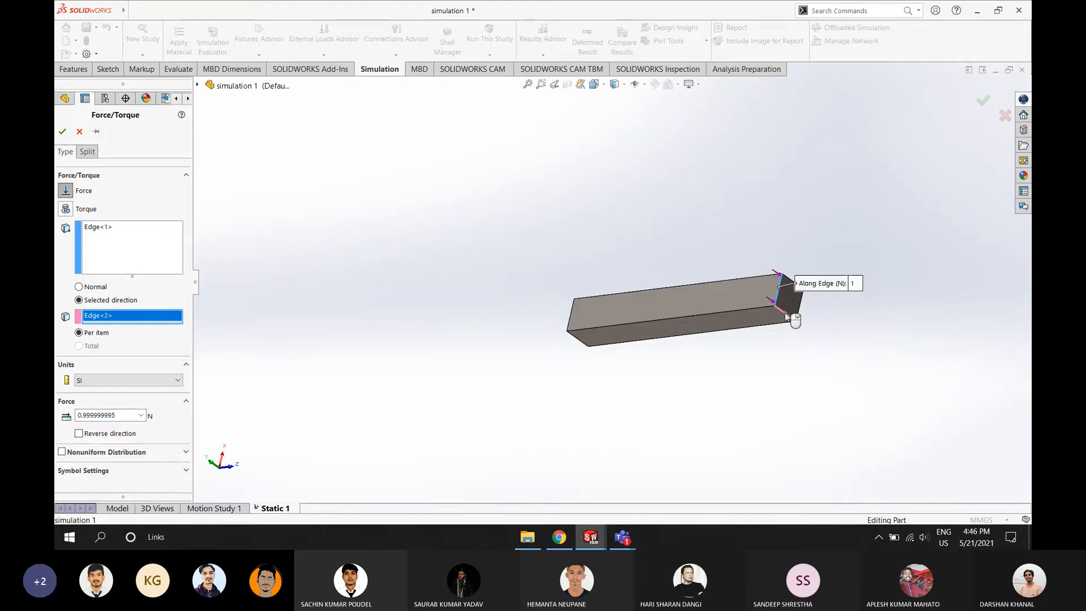
Set the force along the edge to 100 N and accept the load
drag(116, 415, 56, 422)
text(100)
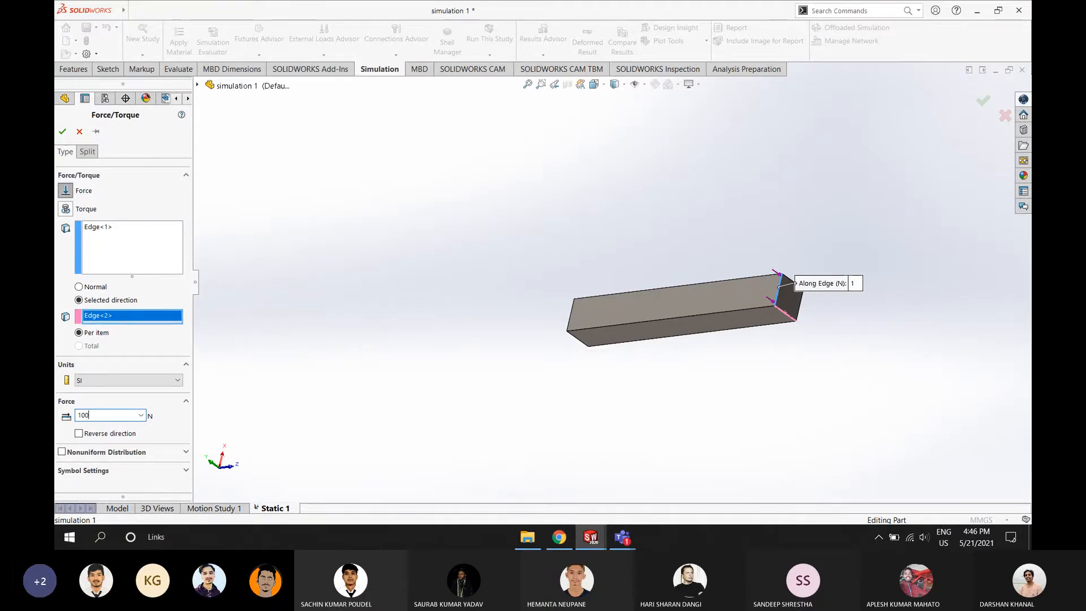
click(62, 131)
Examine the direction and placement of the force arrows on the bar's end edge from several angles
middle_drag(763, 406, 798, 326)
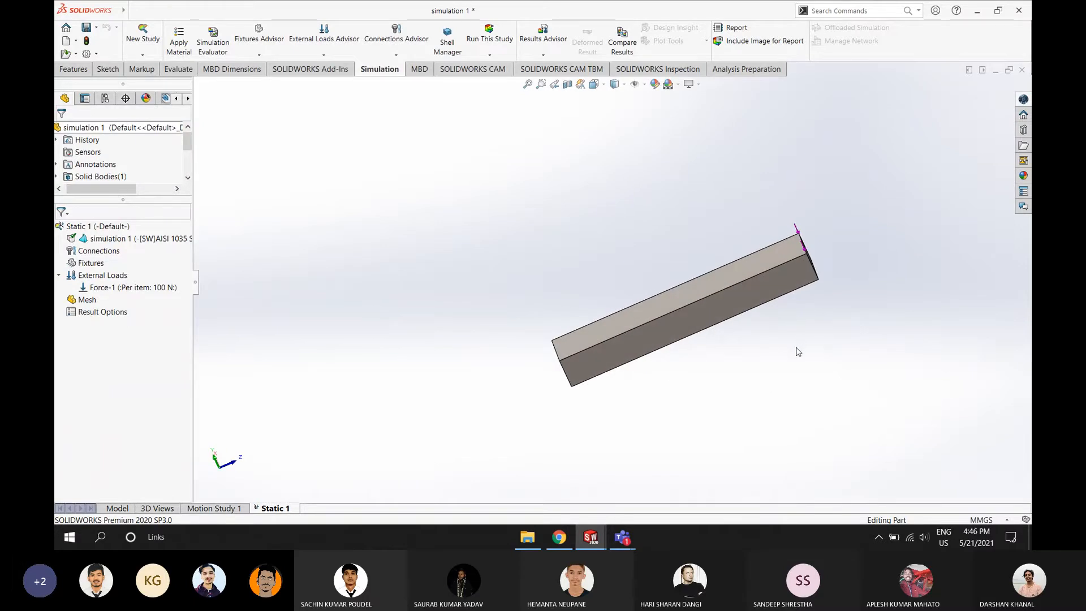
scroll(795, 349, down, 2)
scroll(794, 349, up, 3)
scroll(793, 348, down, 3)
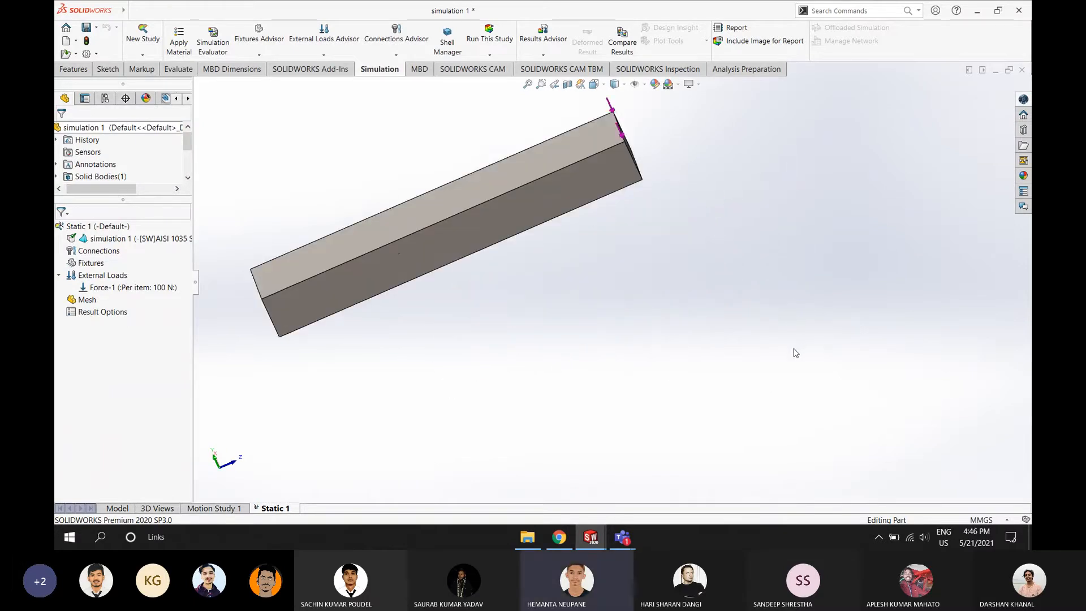
scroll(795, 352, up, 1)
key(ctrl+3)
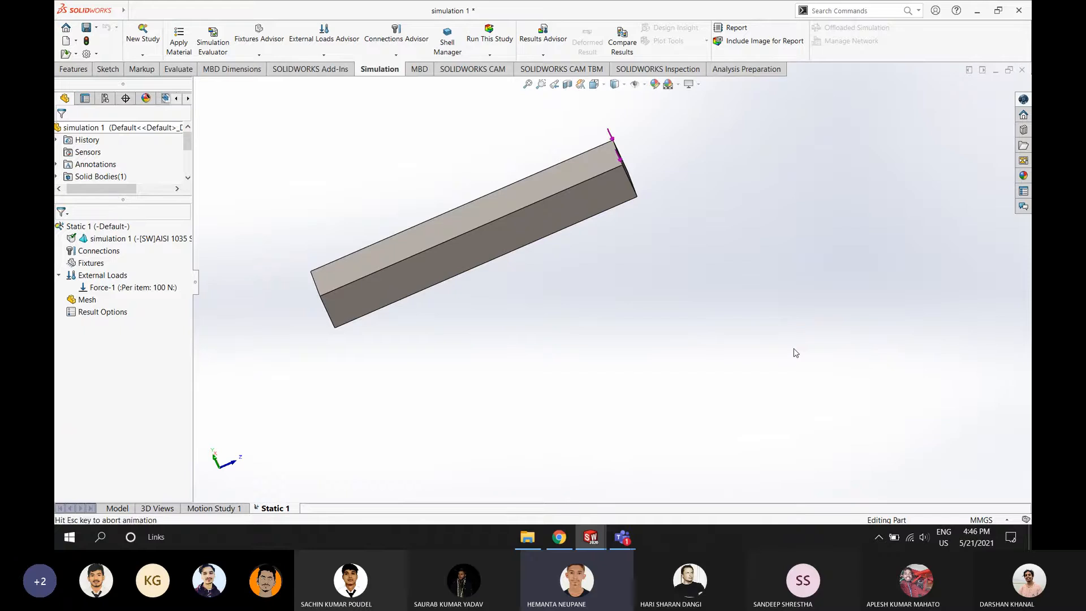
middle_drag(734, 312, 616, 356)
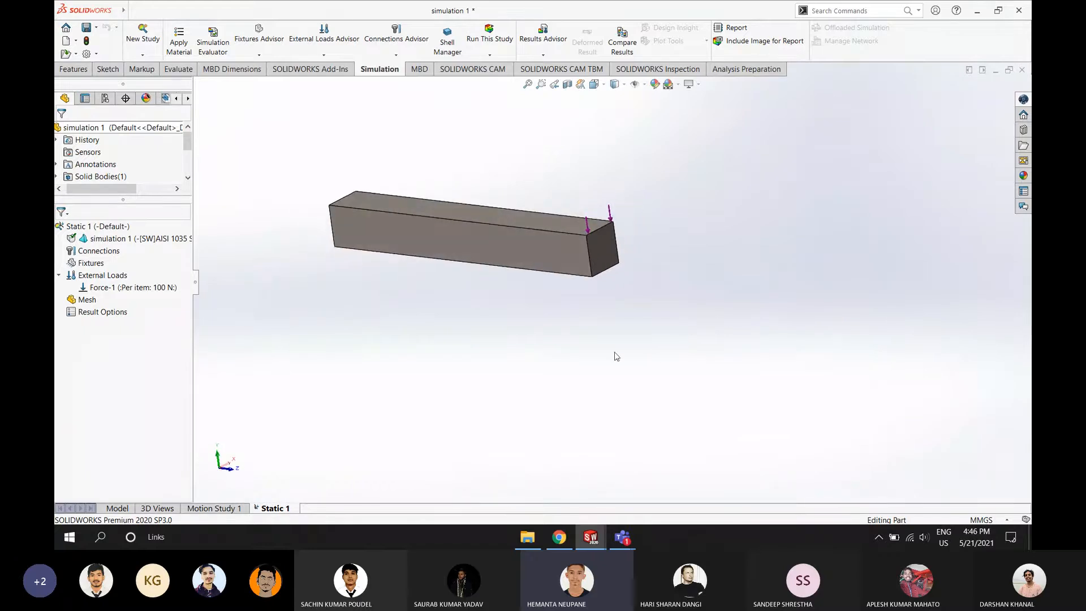
click(527, 84)
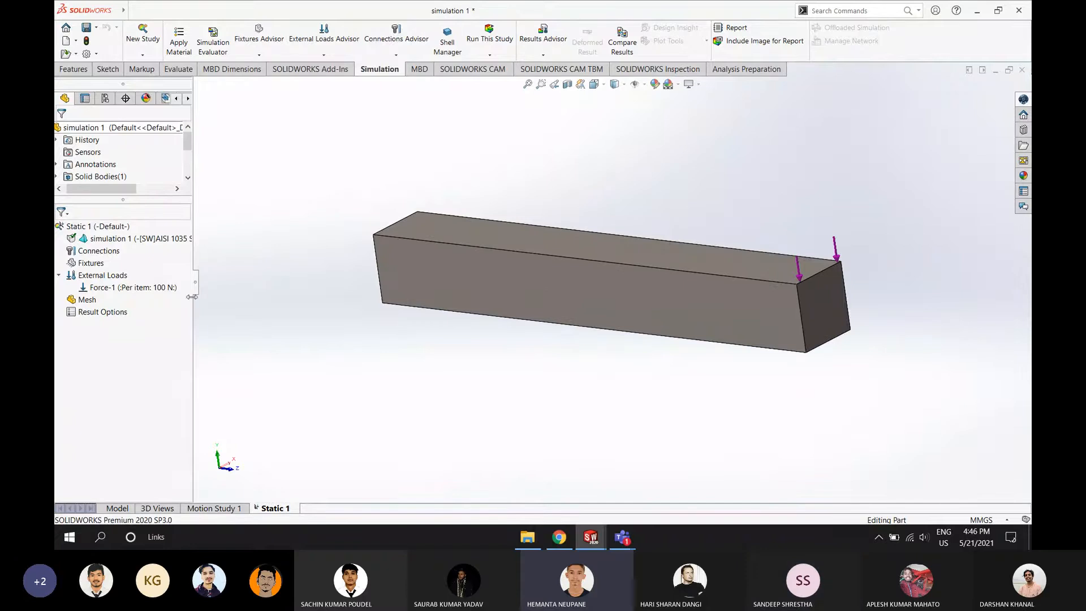
right_click(92, 302)
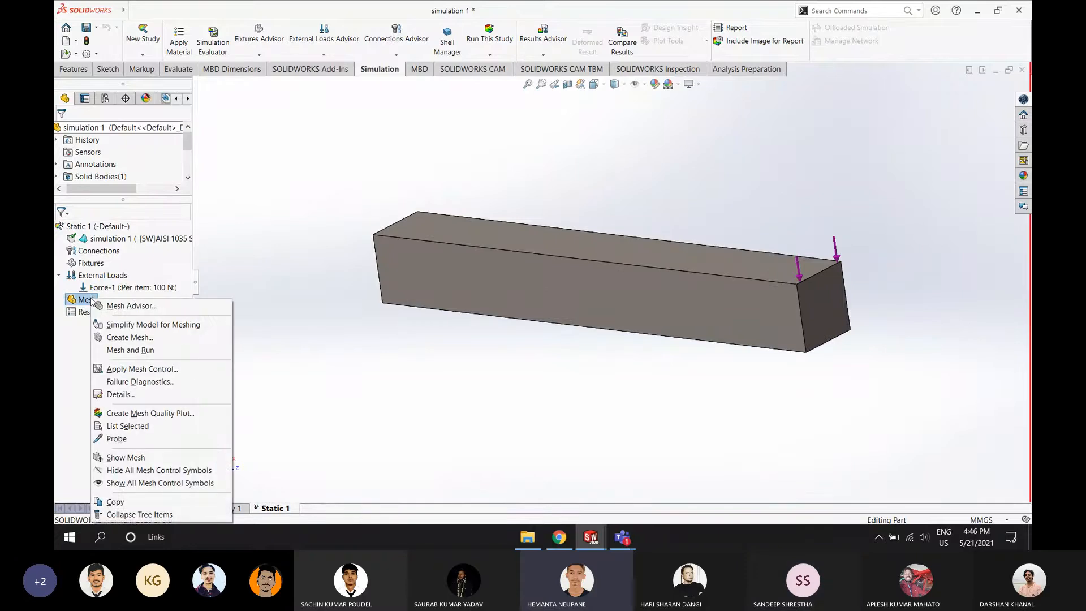
click(652, 491)
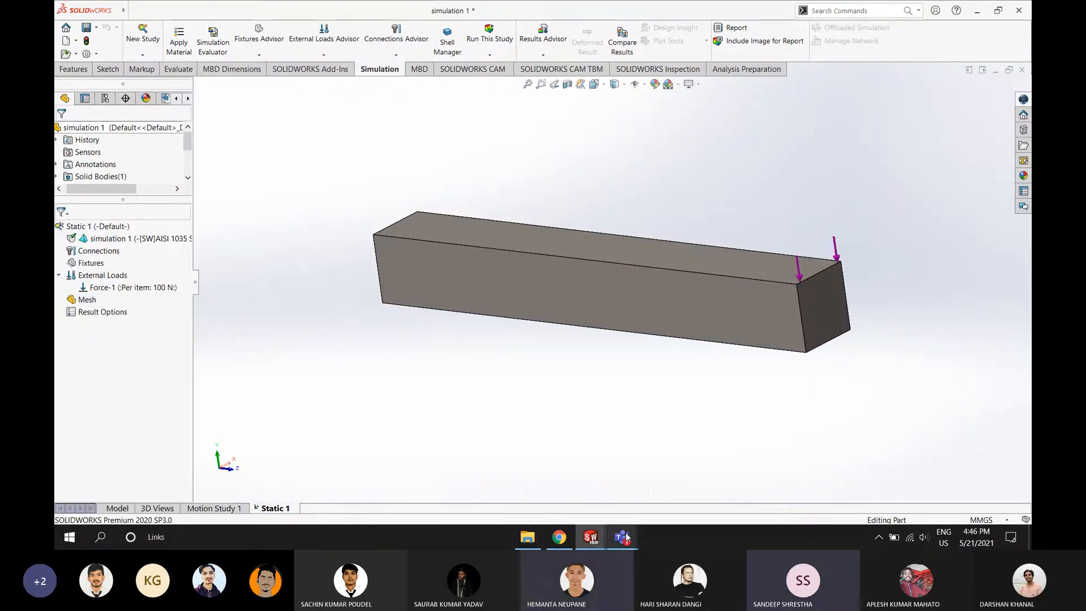
Switch to the Microsoft Teams call window and mute the microphone
mouse_move(623, 537)
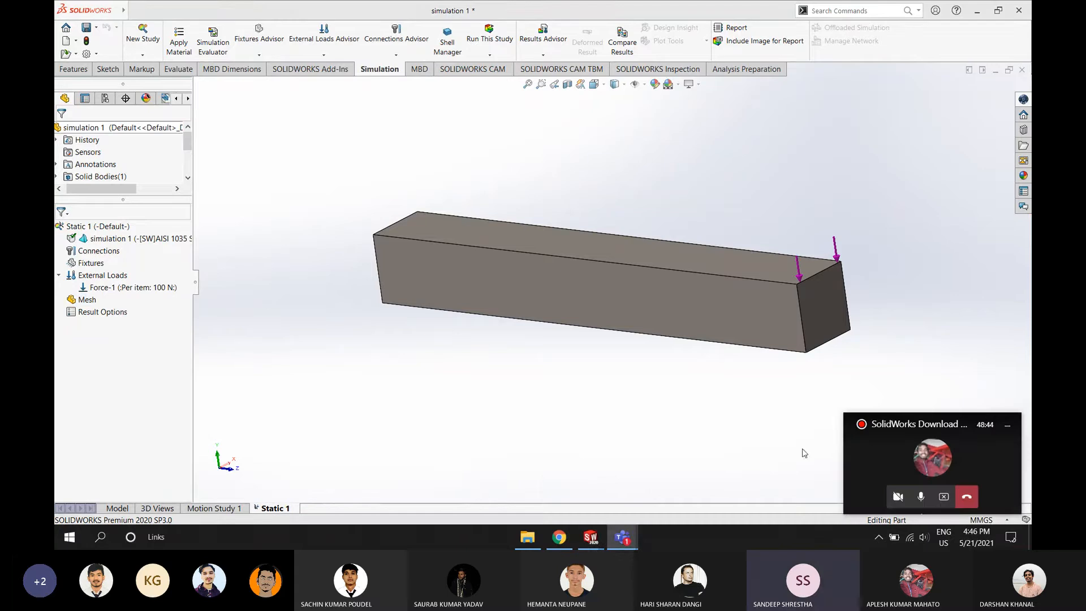
click(921, 495)
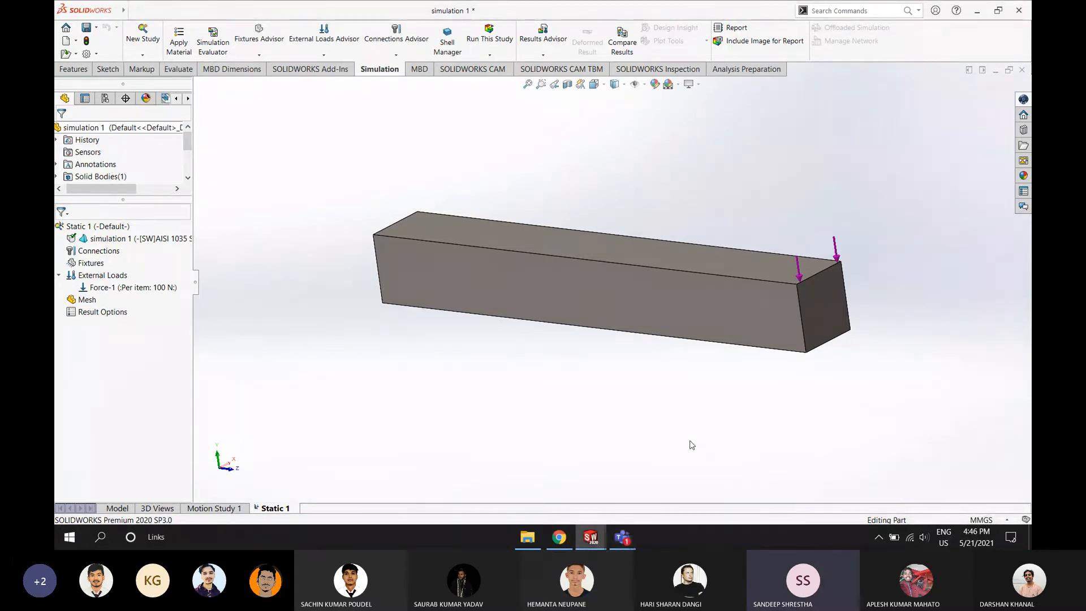
mouse_move(622, 537)
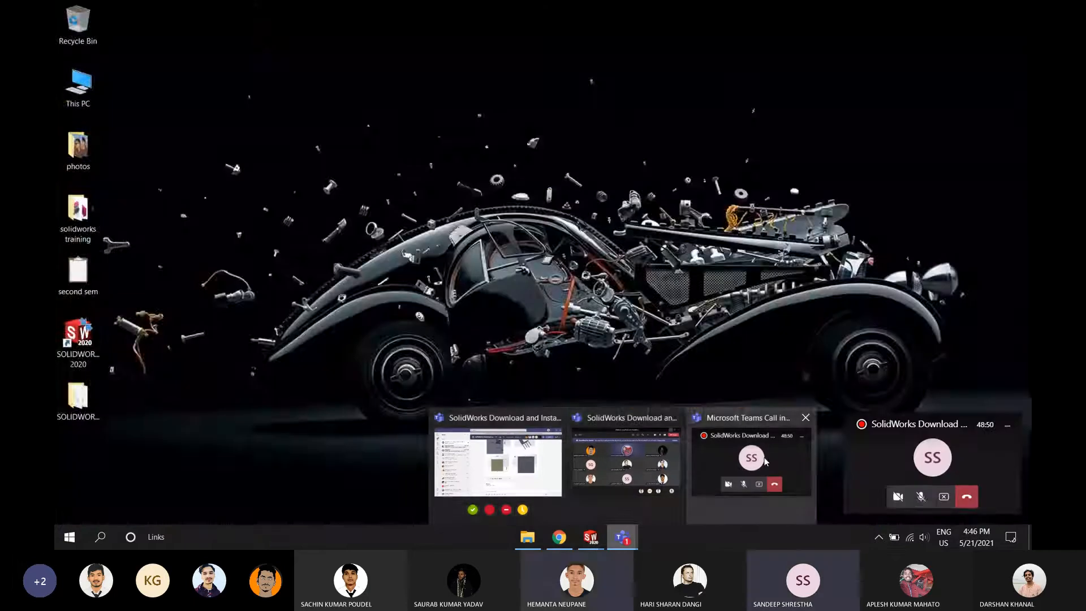
click(765, 460)
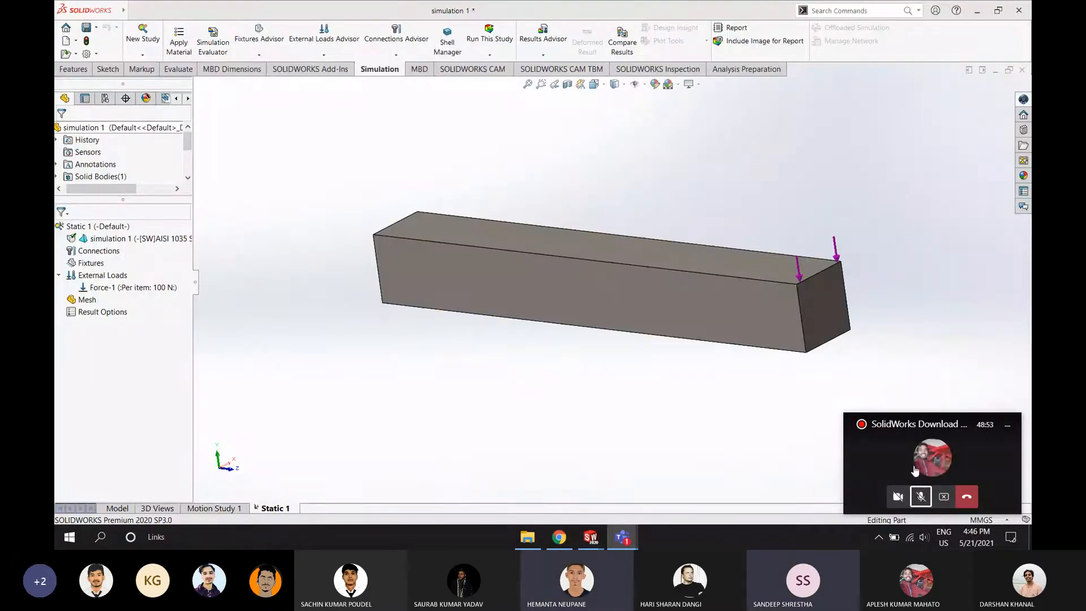
click(943, 496)
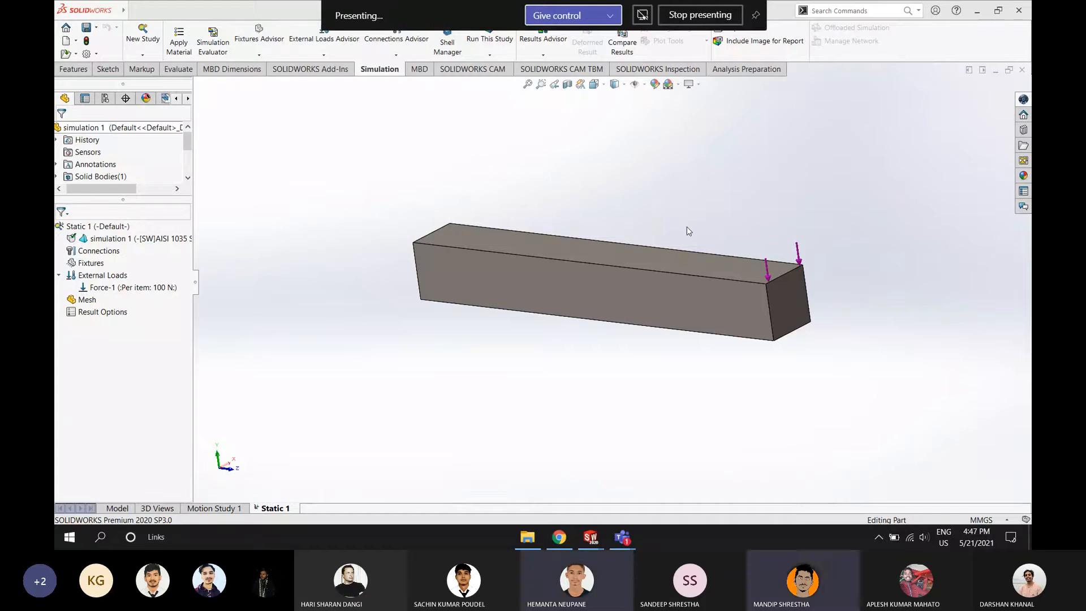
Try to mesh the bar and run the static study
right_click(85, 300)
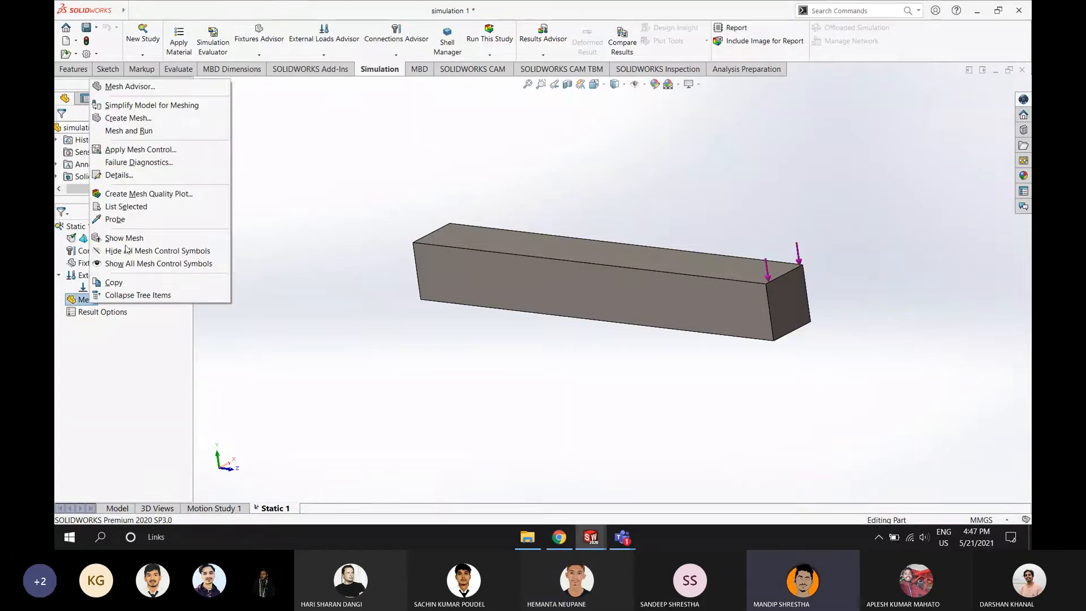
click(164, 132)
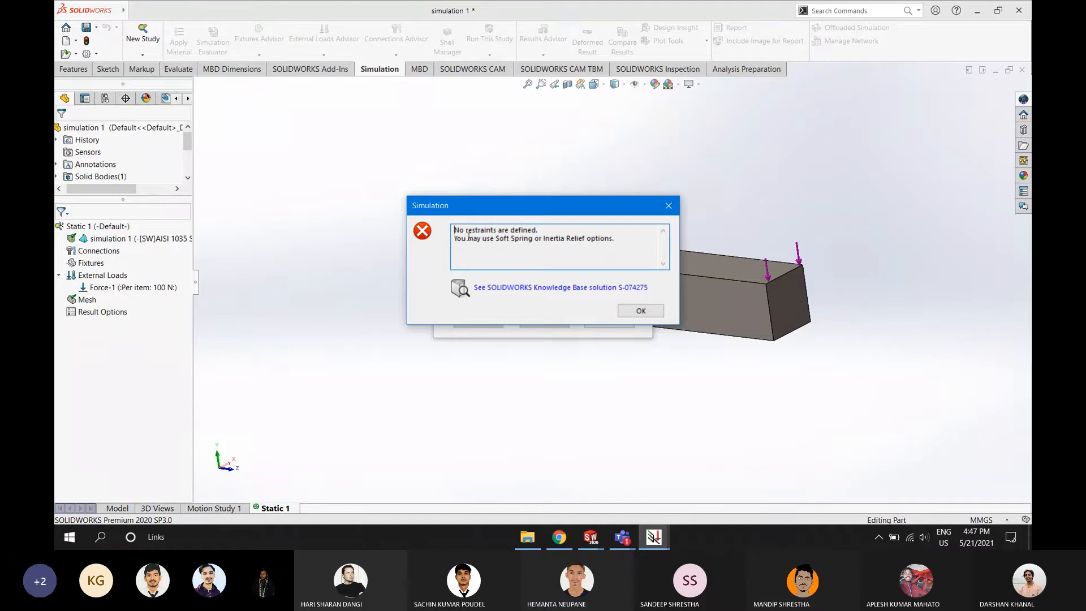
Switch to the Microsoft Teams call window, unmute the microphone and minimize the window
click(621, 537)
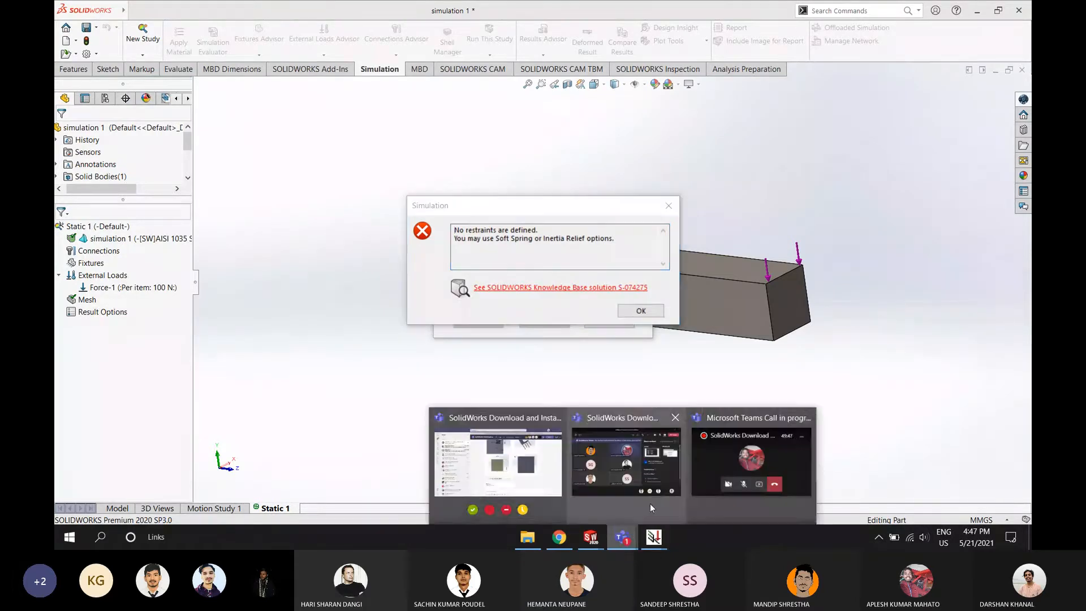
click(666, 483)
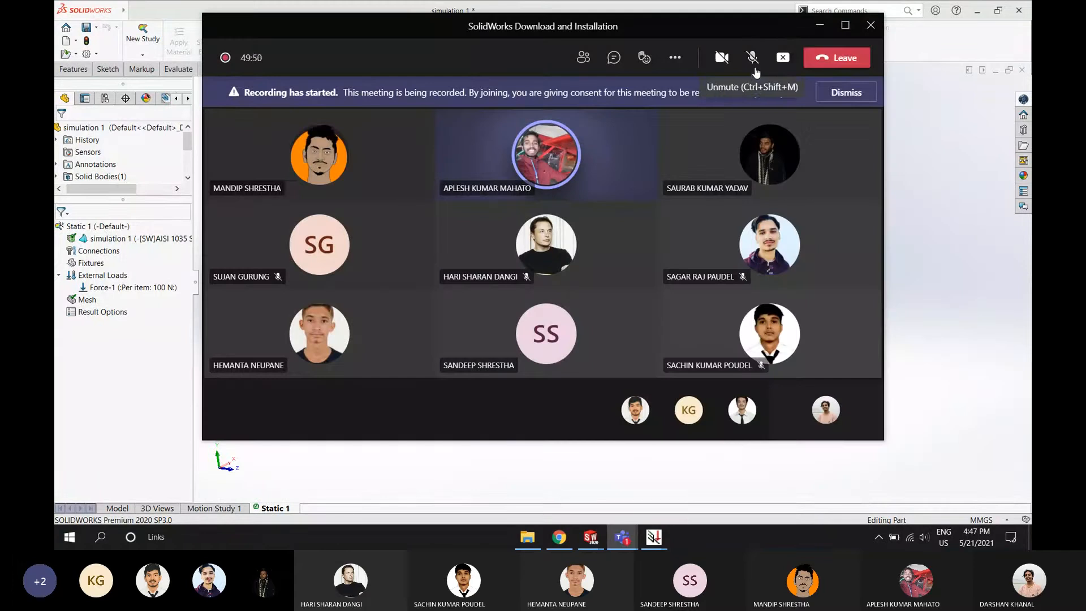
click(754, 68)
click(821, 26)
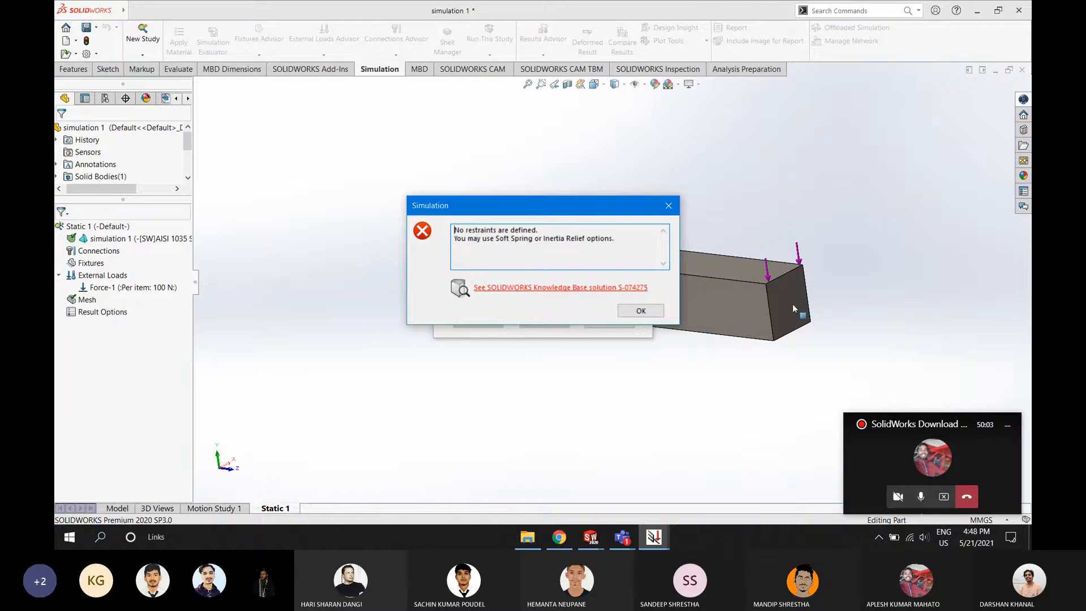
Dismiss the solver messages and examine the bar's ends and force arrows for the missing support
click(640, 310)
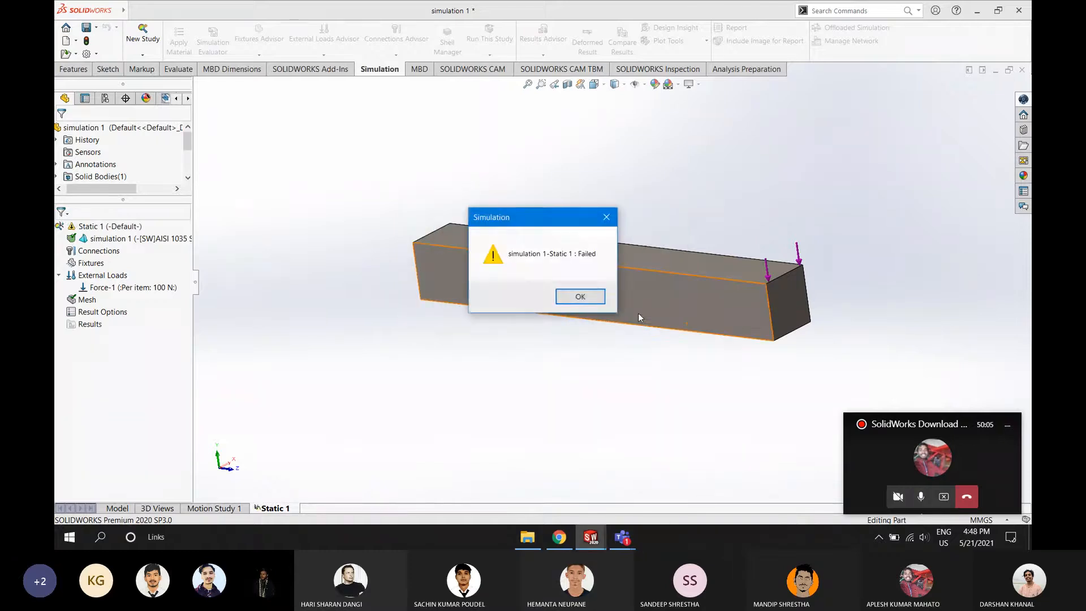
click(580, 297)
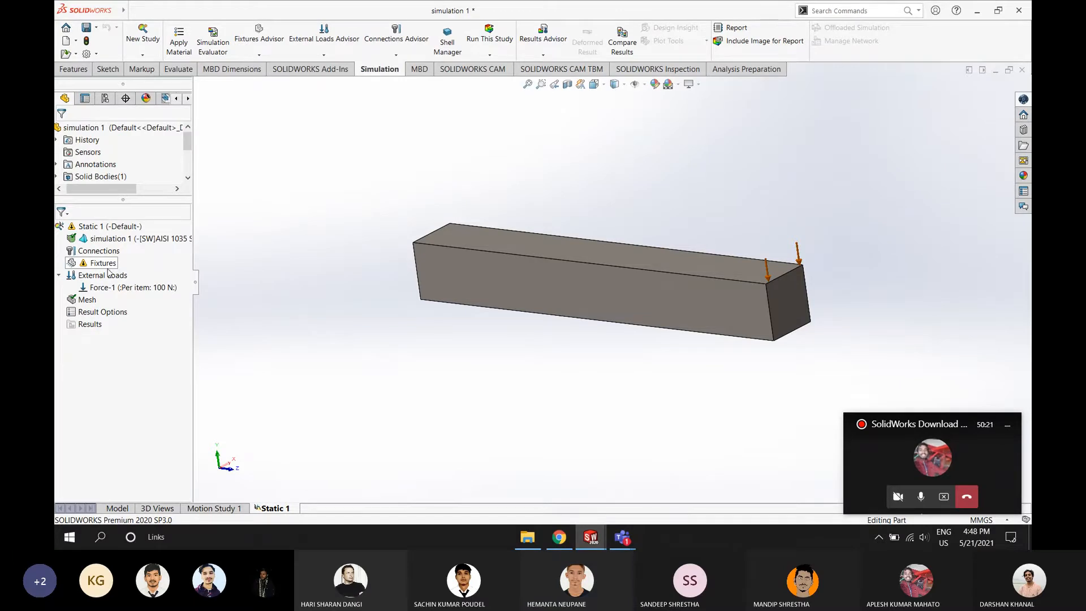
middle_drag(650, 422, 642, 426)
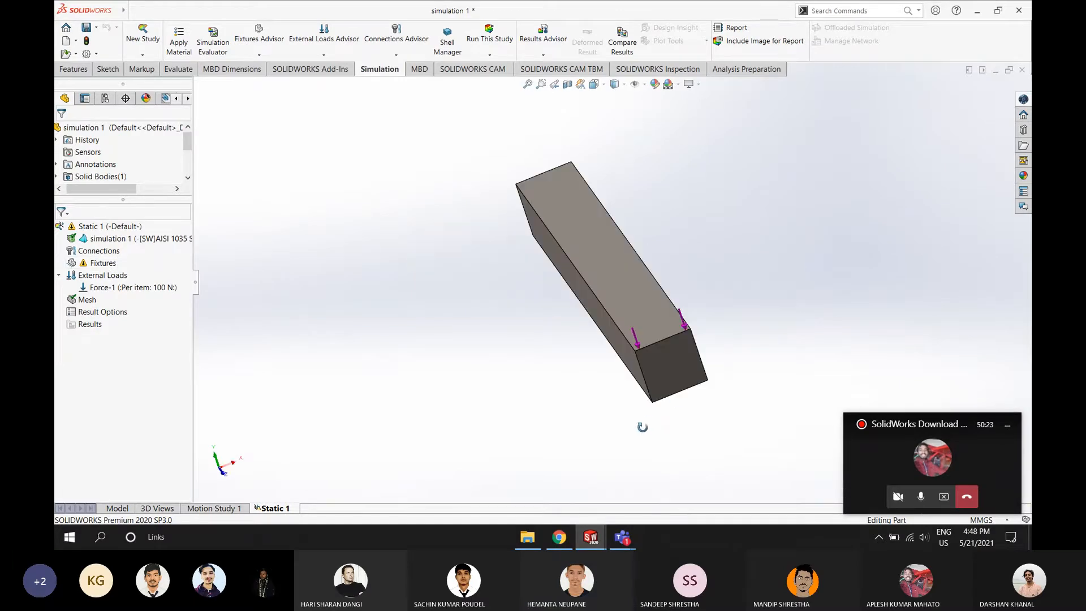
scroll(671, 356, down, 5)
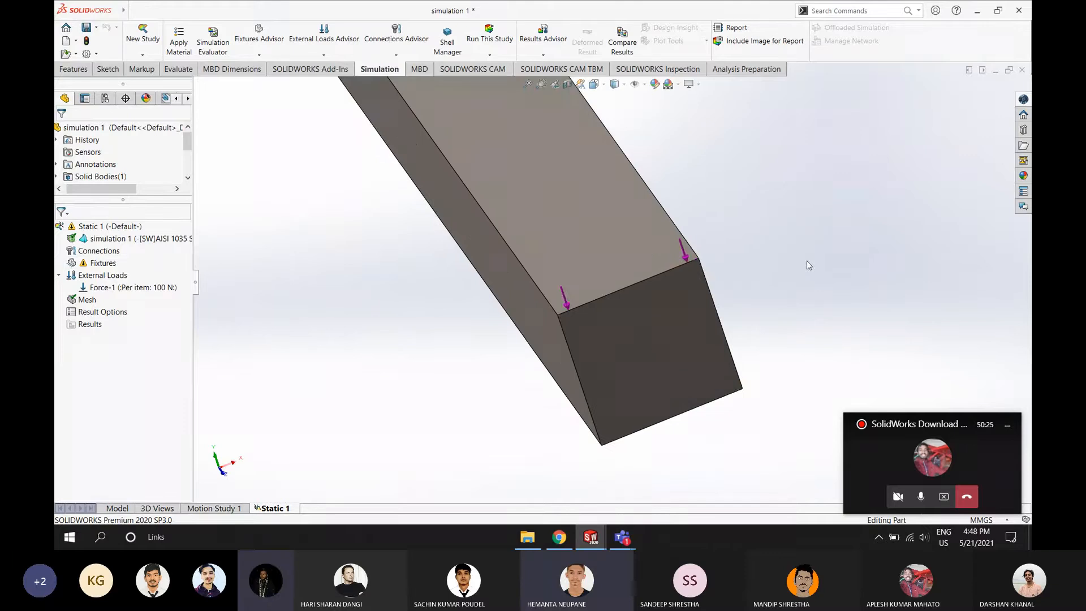
middle_drag(809, 265, 863, 235)
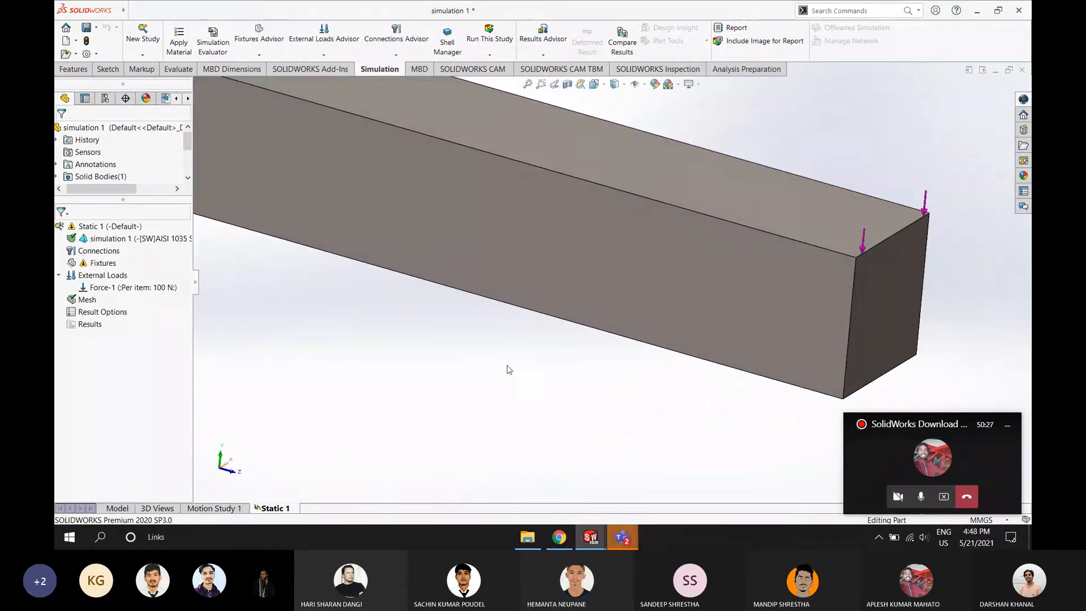
scroll(496, 381, up, 5)
middle_drag(472, 358, 489, 370)
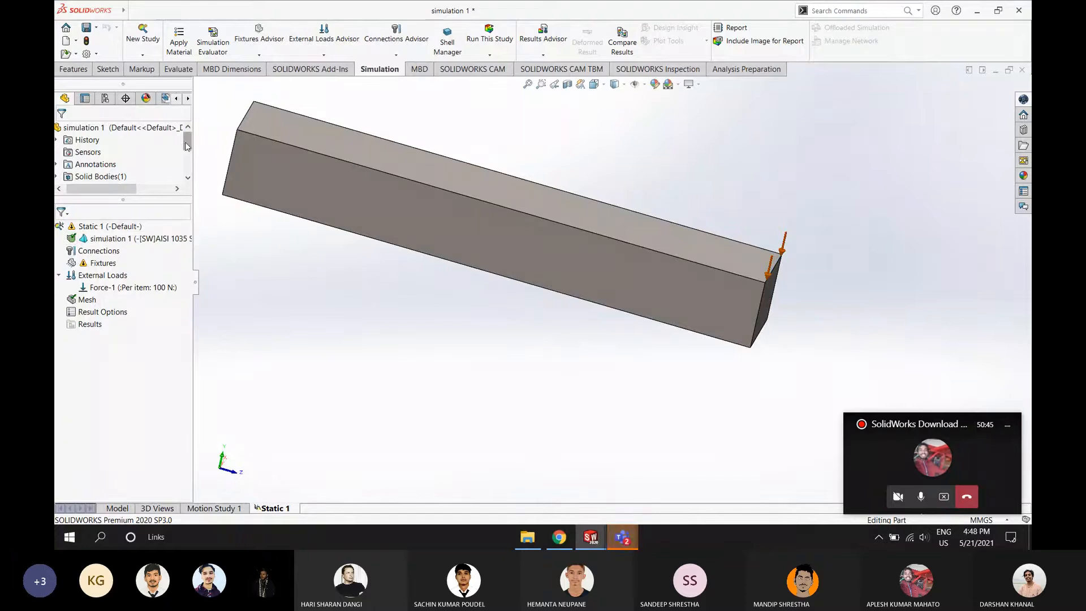
mouse_move(187, 145)
mouse_down()
mouse_move(188, 170)
mouse_move(188, 141)
mouse_up()
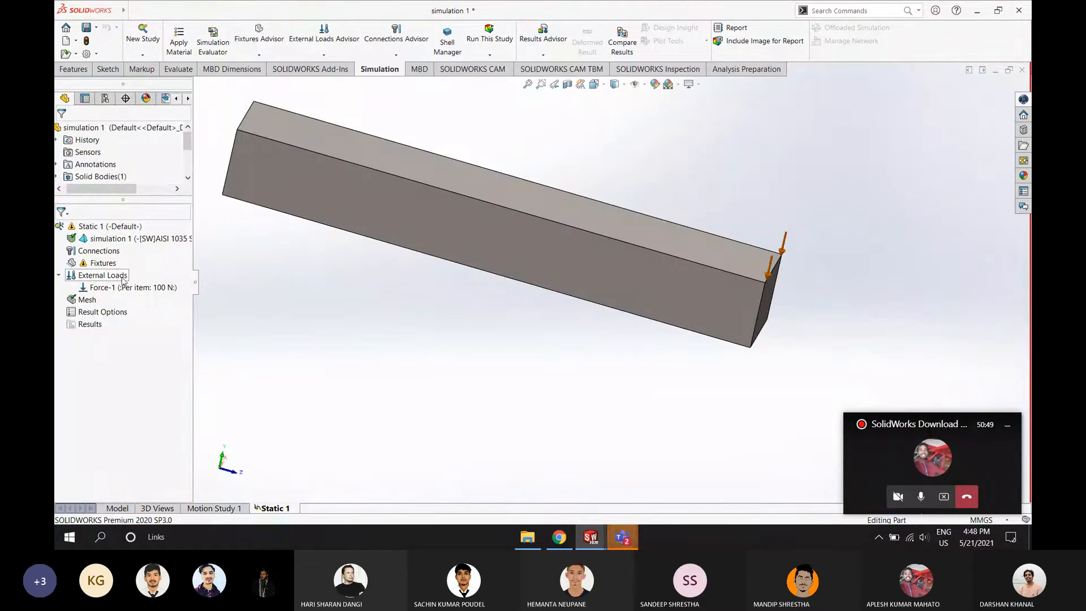
Apply a Fixed Geometry fixture to the bar's end face opposite the loaded edge
click(103, 263)
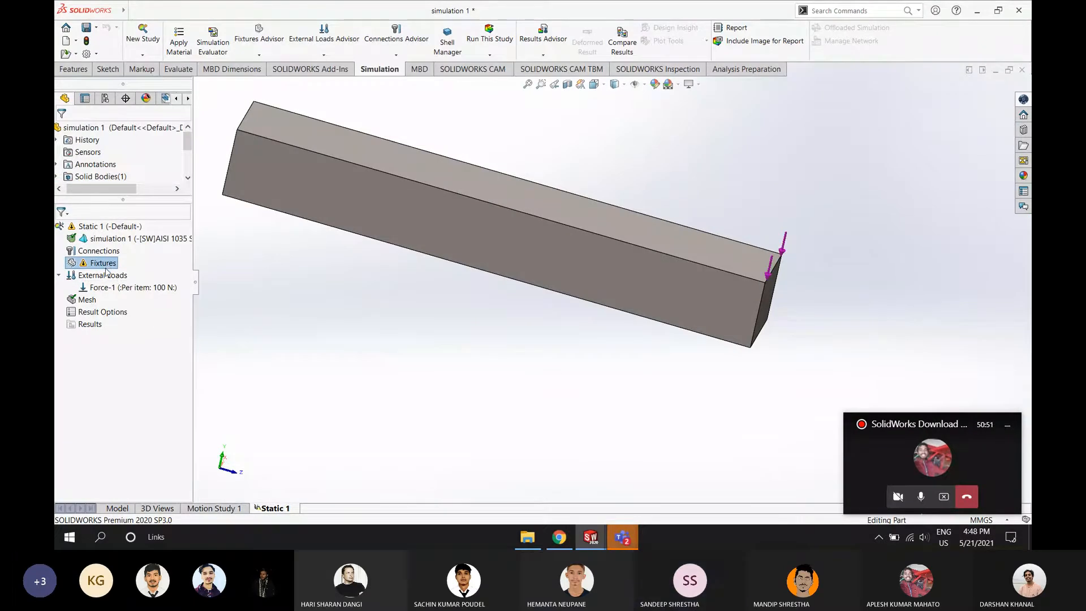
right_click(106, 266)
click(99, 265)
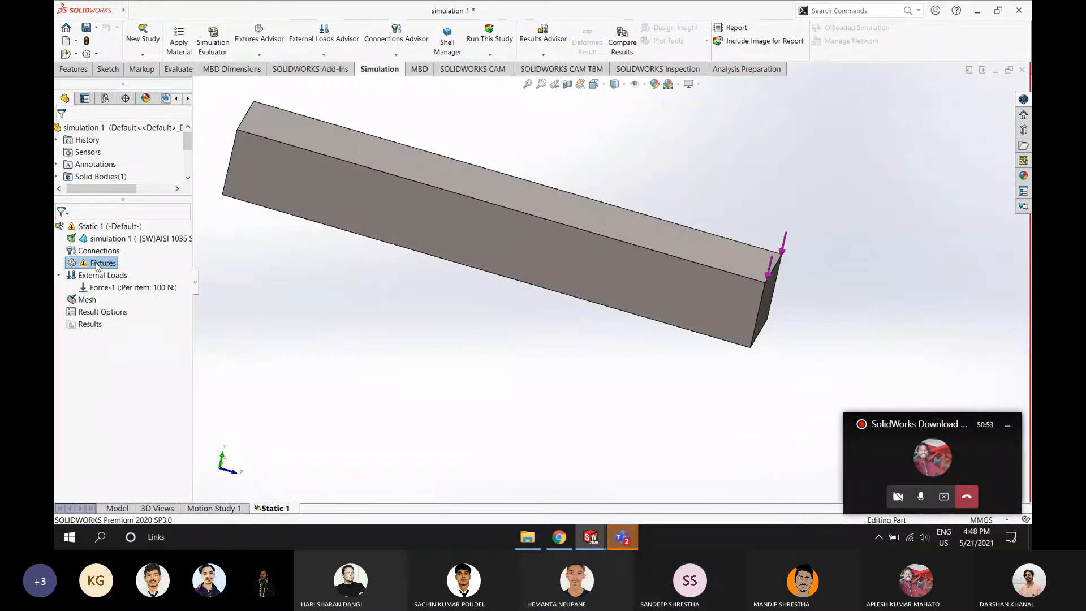
right_click(97, 264)
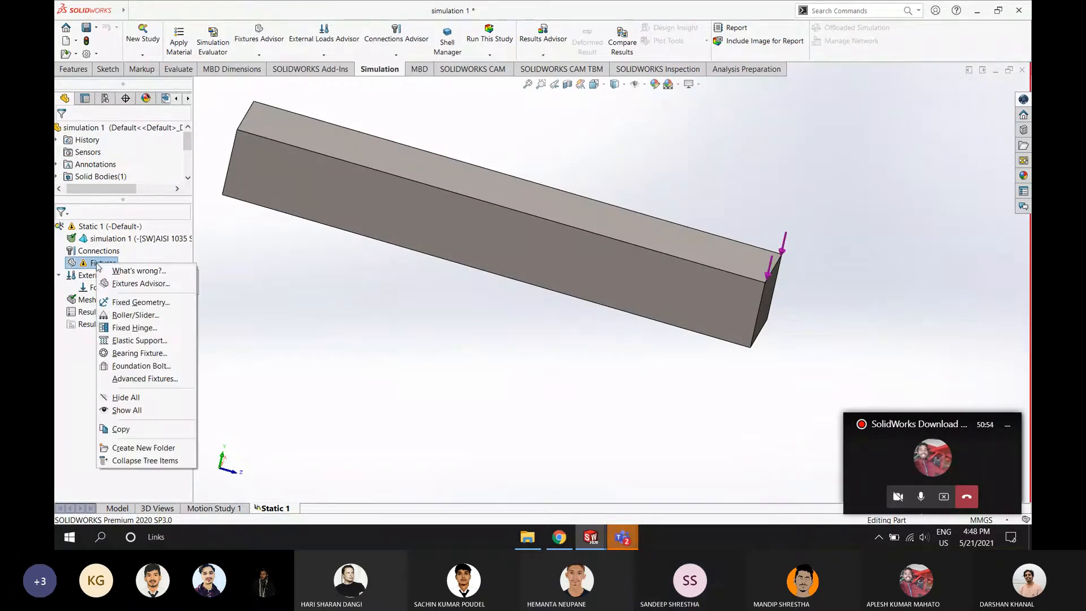
click(121, 285)
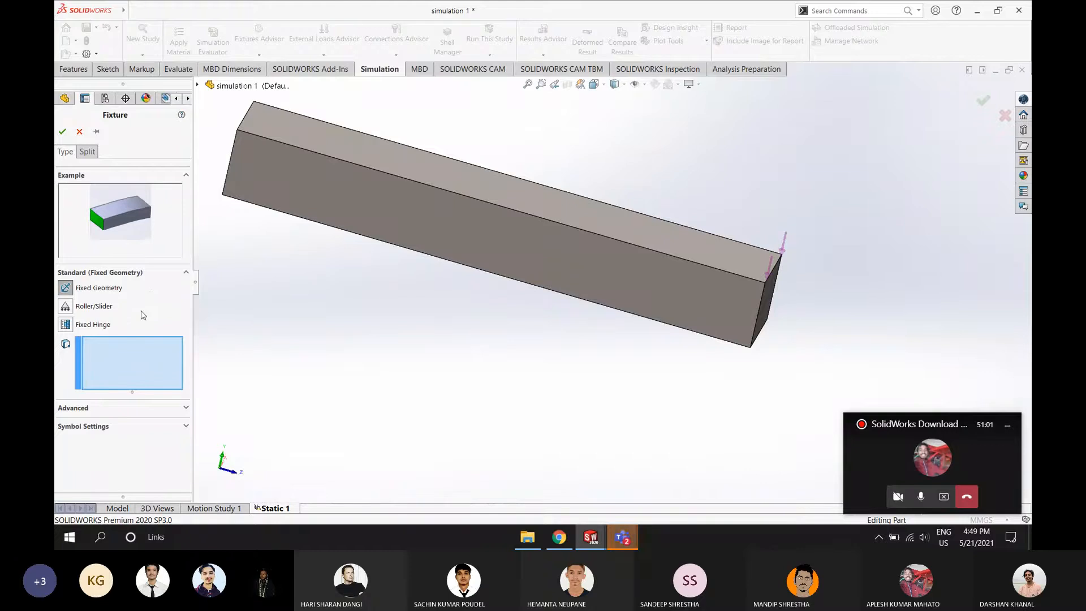
middle_drag(345, 282, 291, 158)
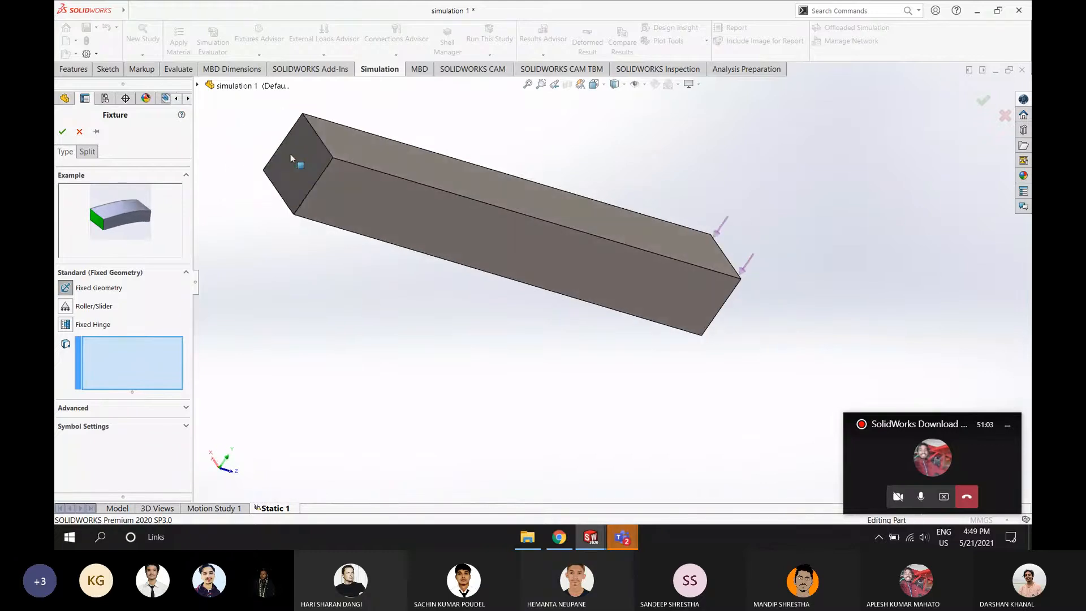
click(300, 154)
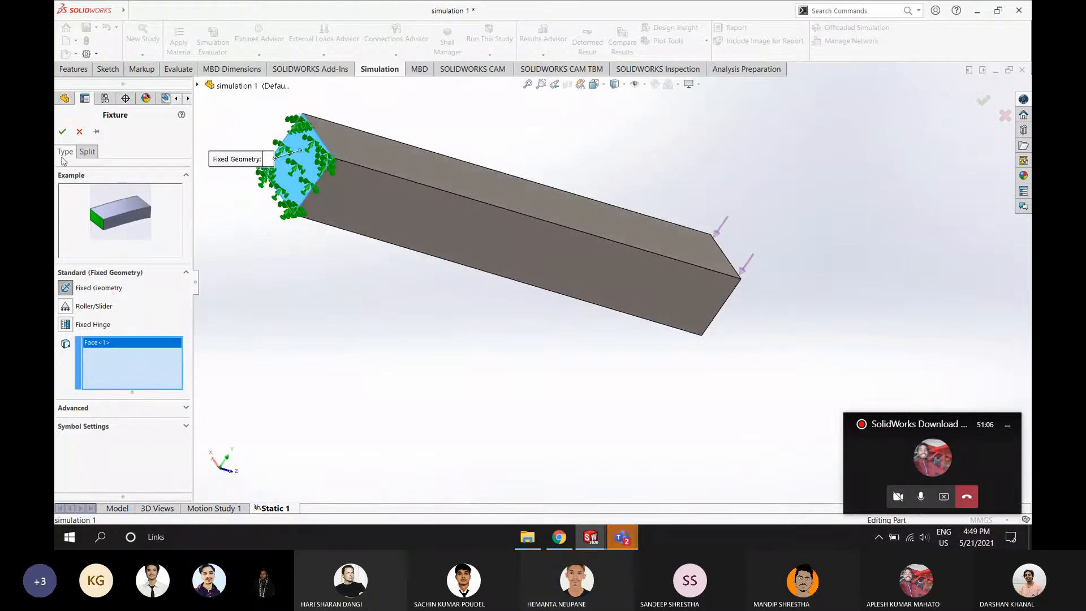
key(Return)
middle_drag(495, 341, 474, 338)
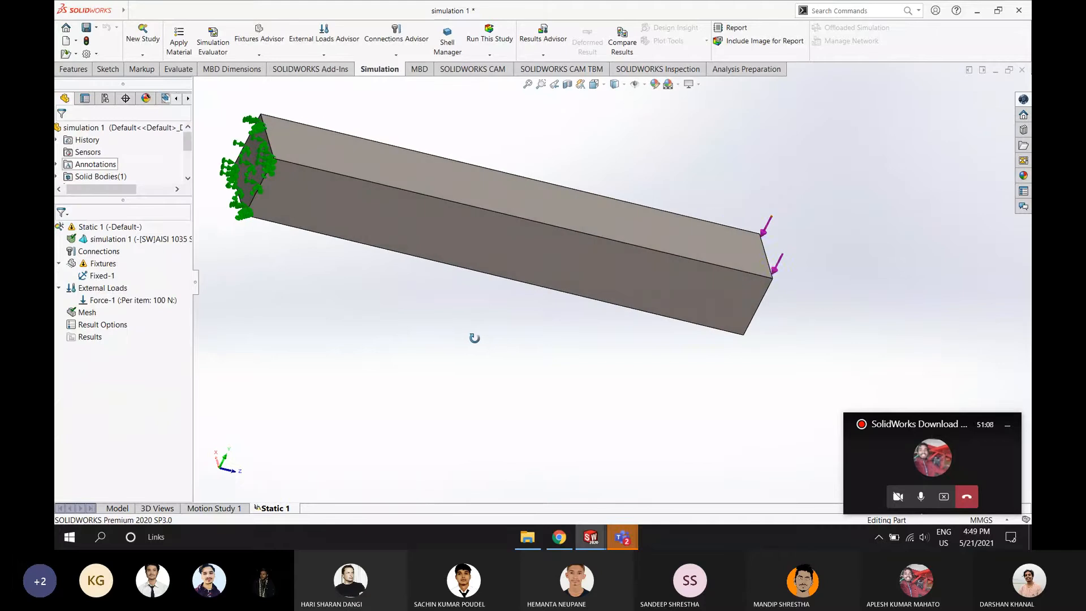
Mesh the fixed bar, run the static study and inspect the von Mises stress plot
right_click(90, 315)
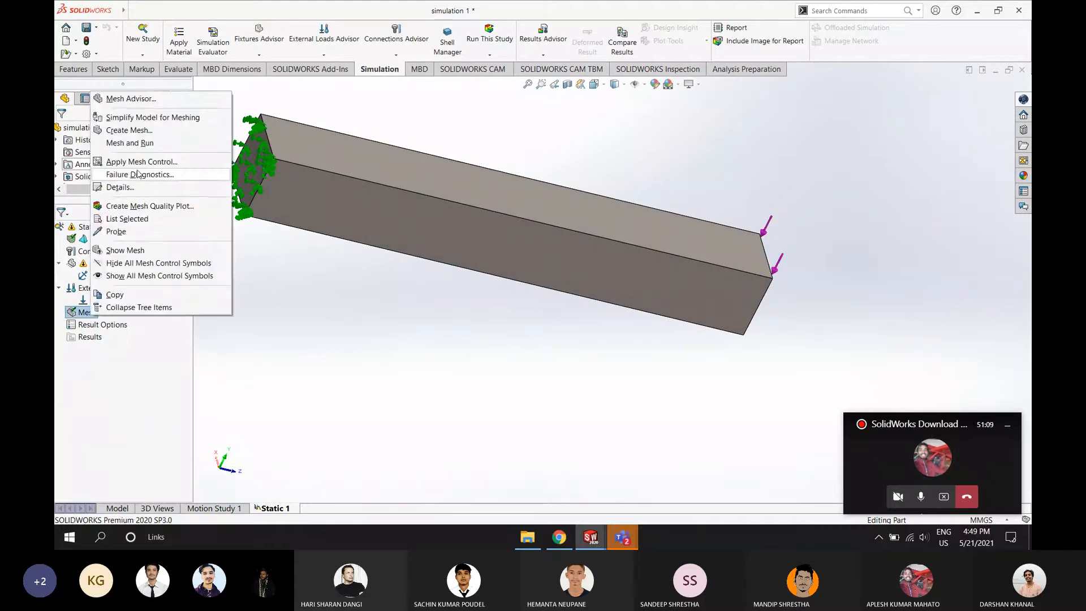
click(136, 141)
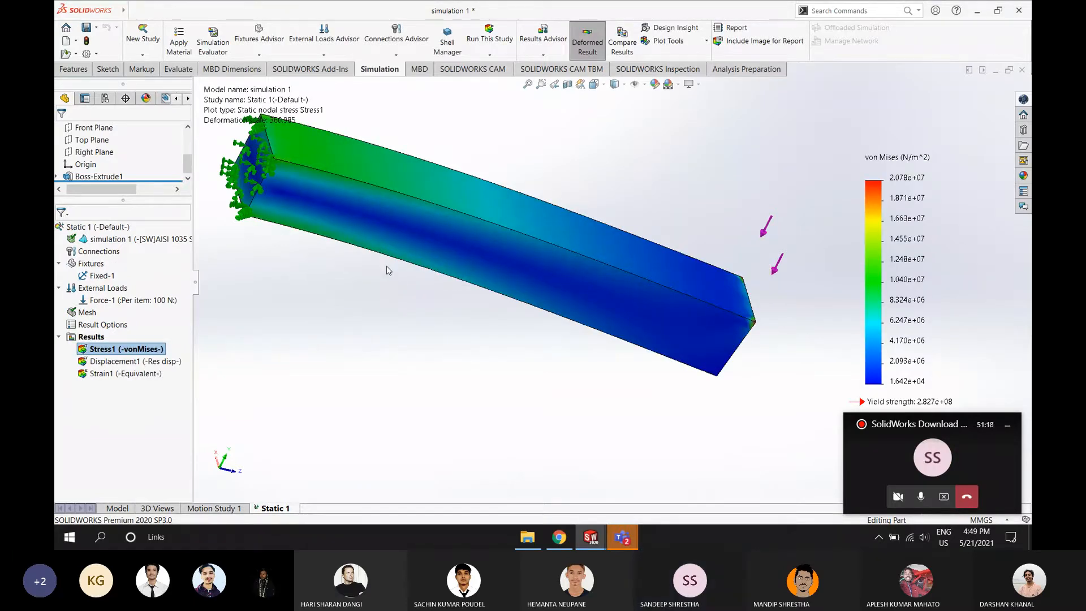
middle_drag(424, 315, 509, 365)
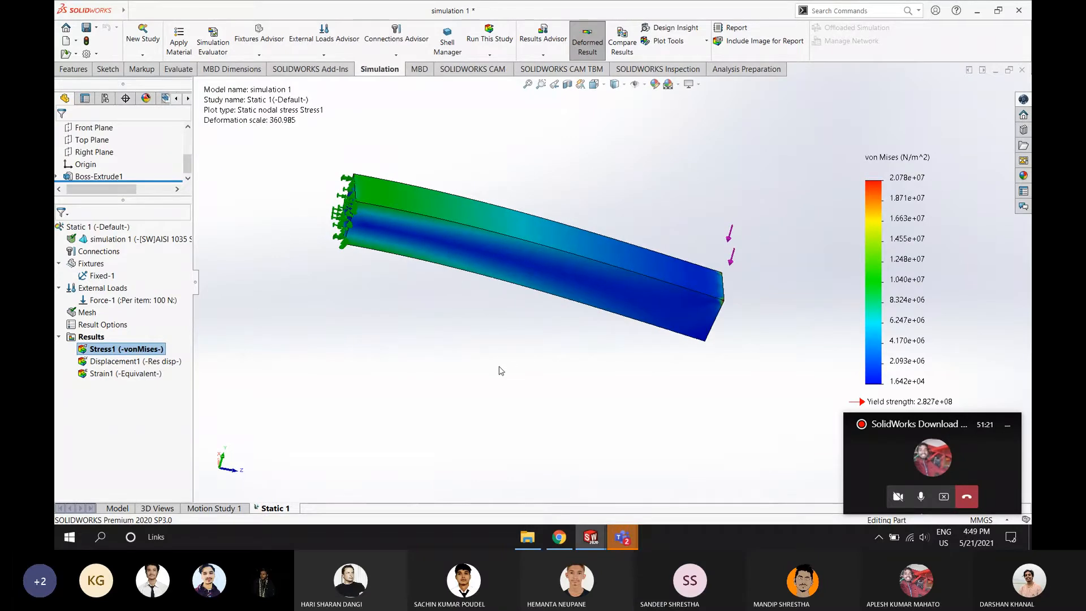
Show the resultant displacement plot of the bent bar from the side
click(162, 363)
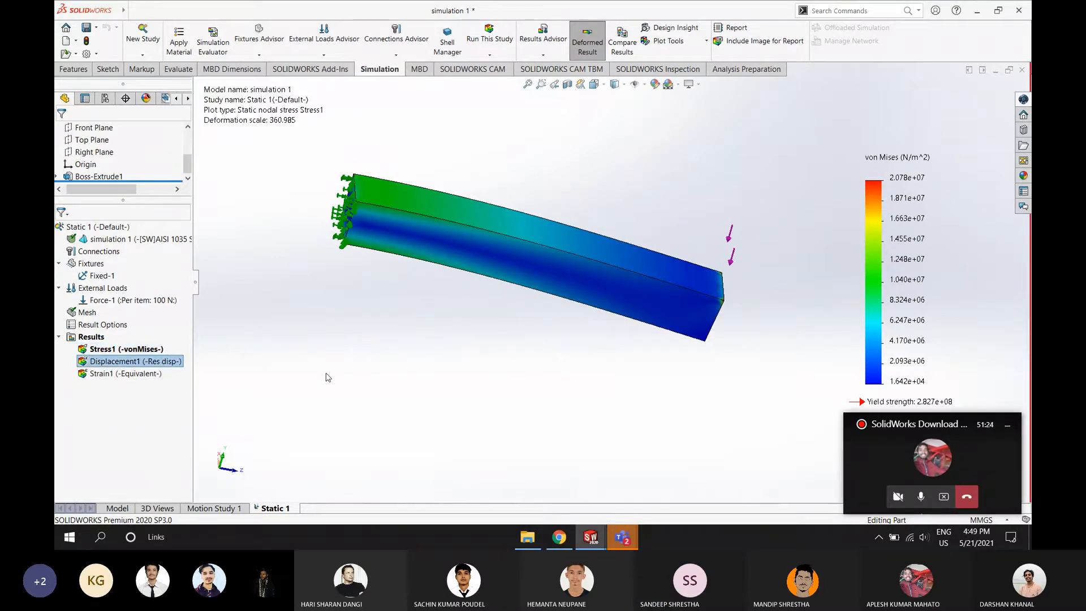
middle_drag(695, 388, 674, 349)
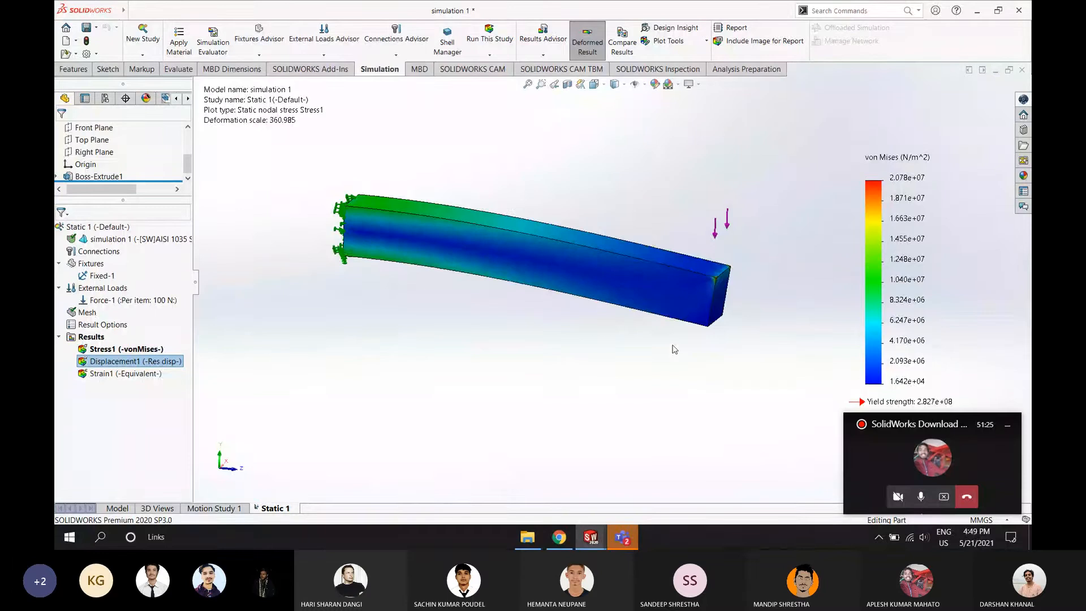
right_click(161, 361)
click(173, 369)
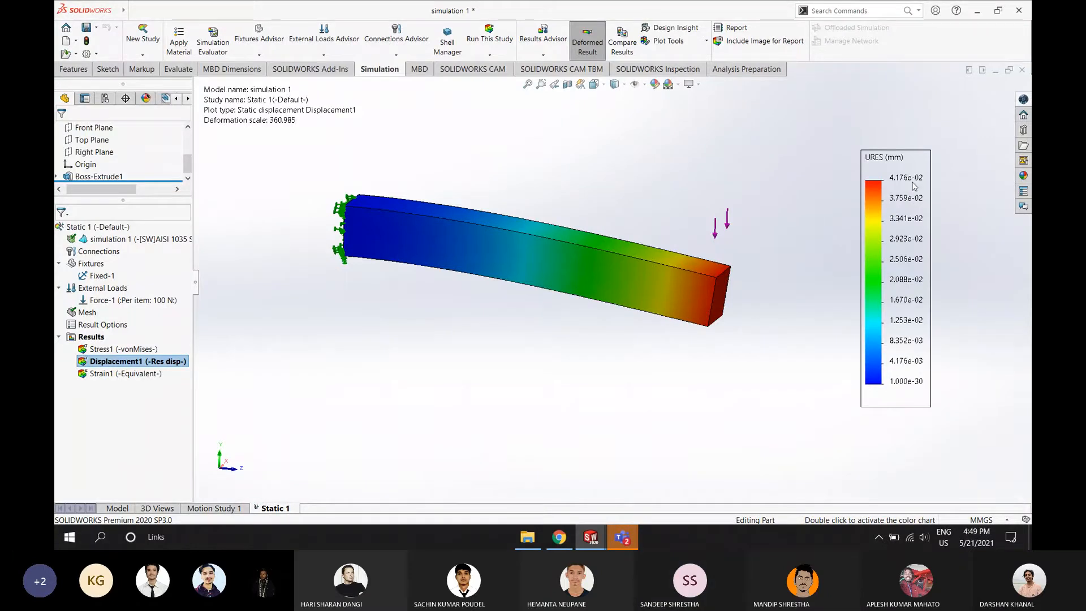
mouse_move(632, 535)
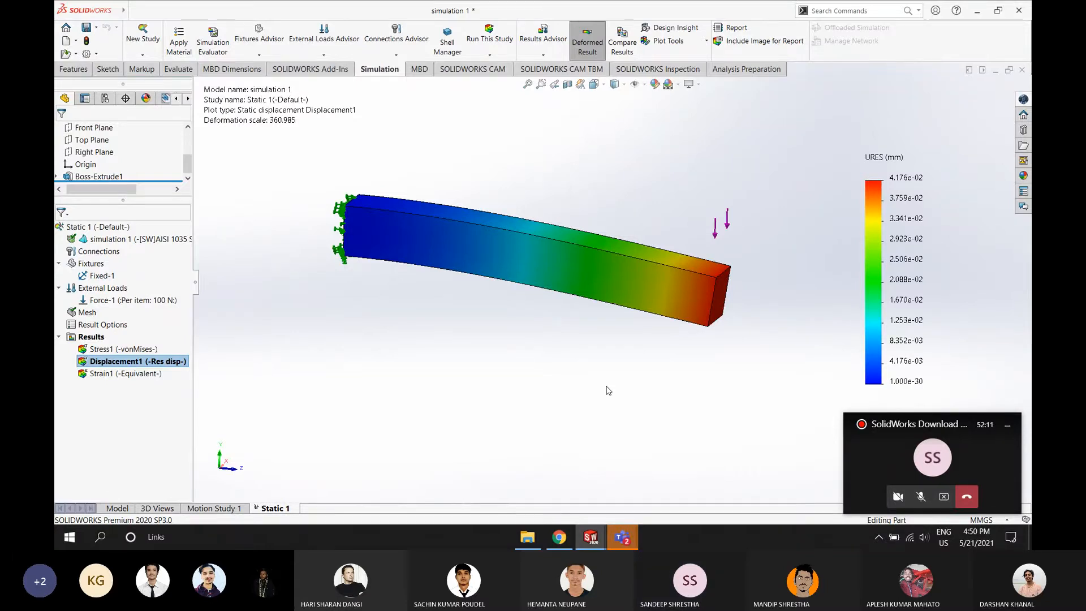
click(699, 85)
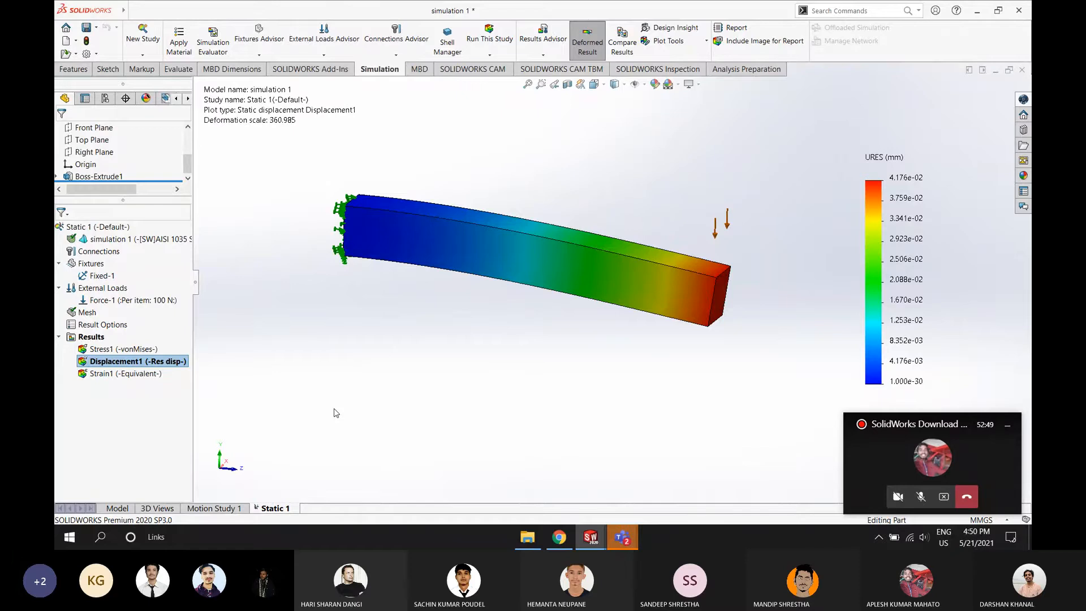
Set the force on the bar's end edge to 1000 N, and mesh and run the study again
click(151, 300)
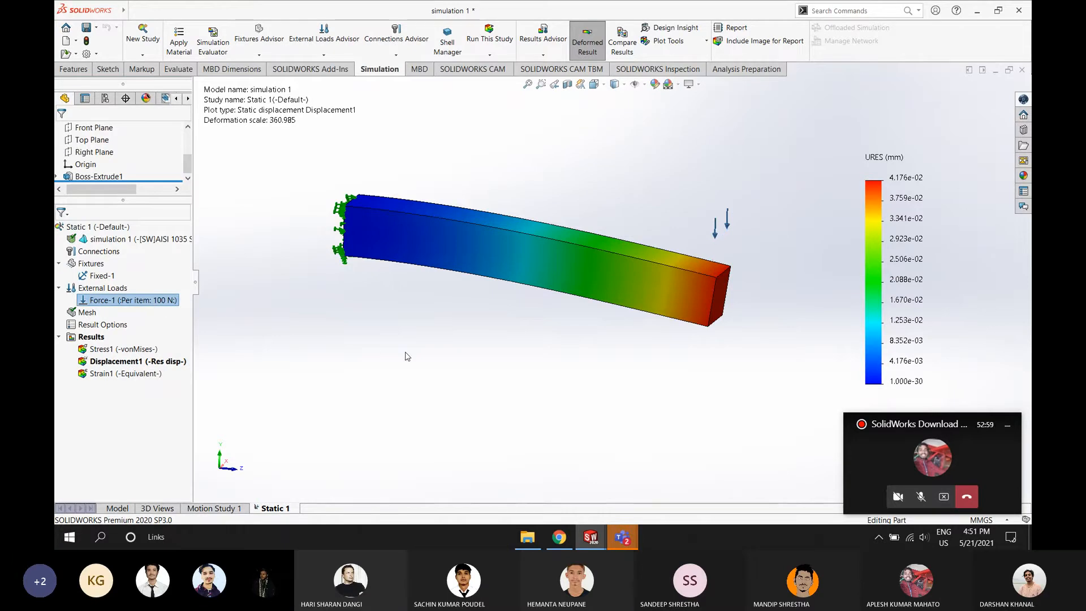
double_click(154, 300)
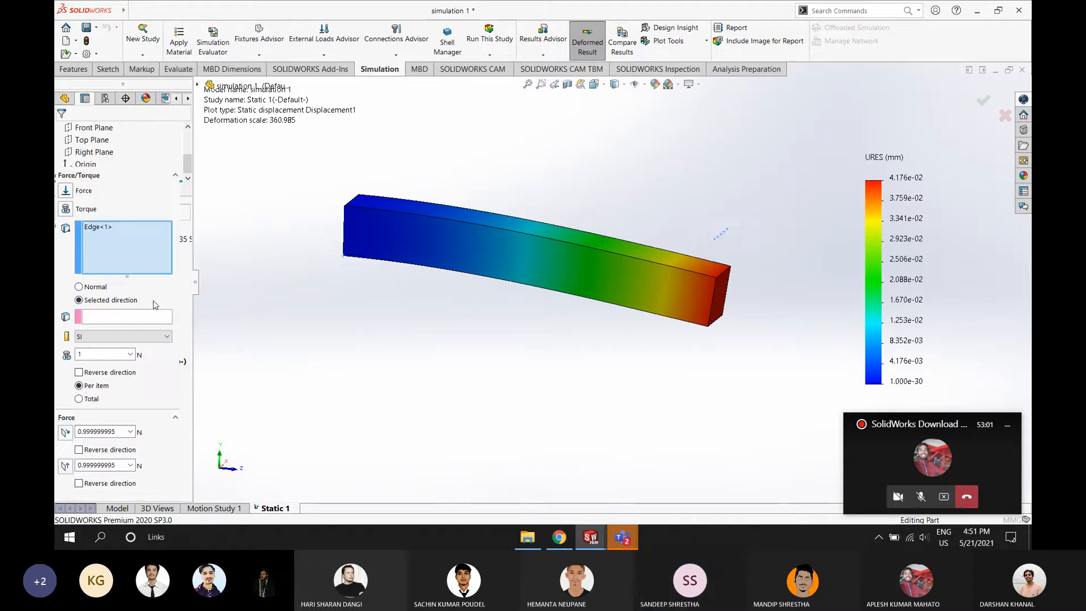
double_click(103, 416)
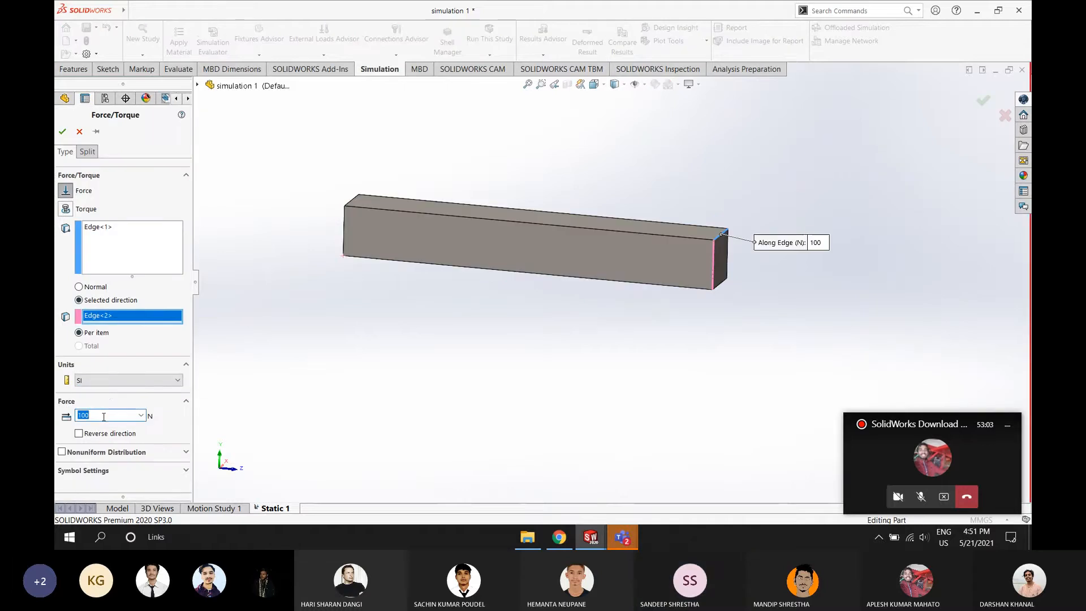
click(104, 416)
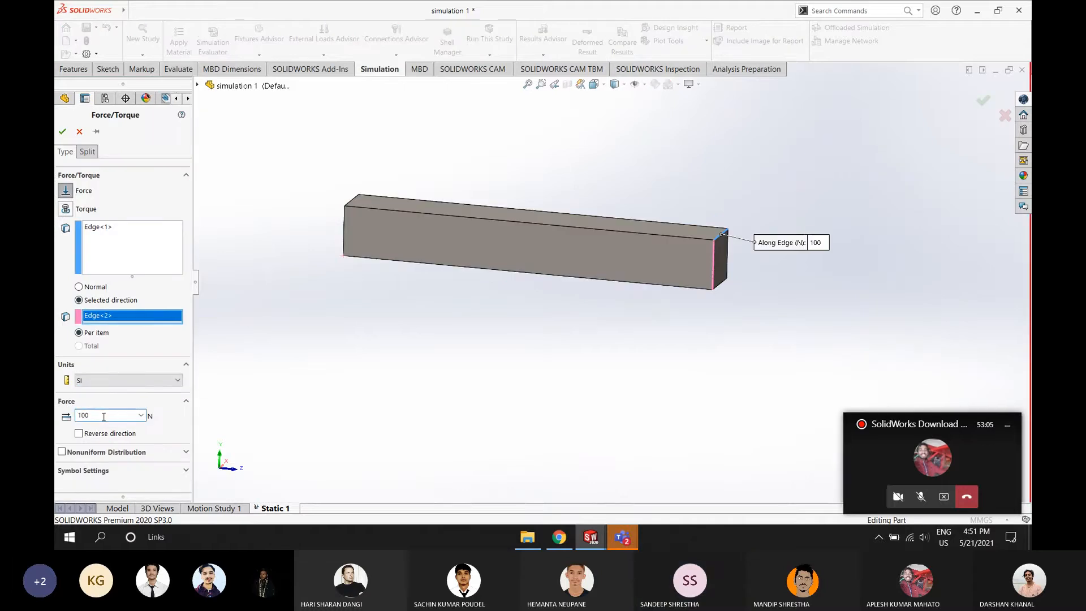
text(0)
click(62, 131)
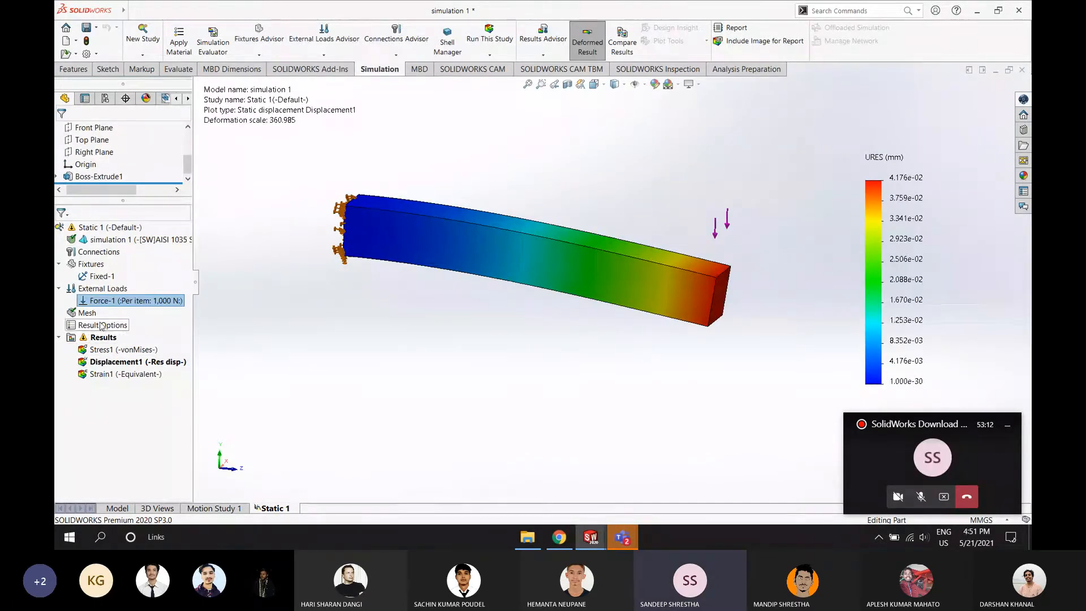
right_click(91, 315)
click(139, 141)
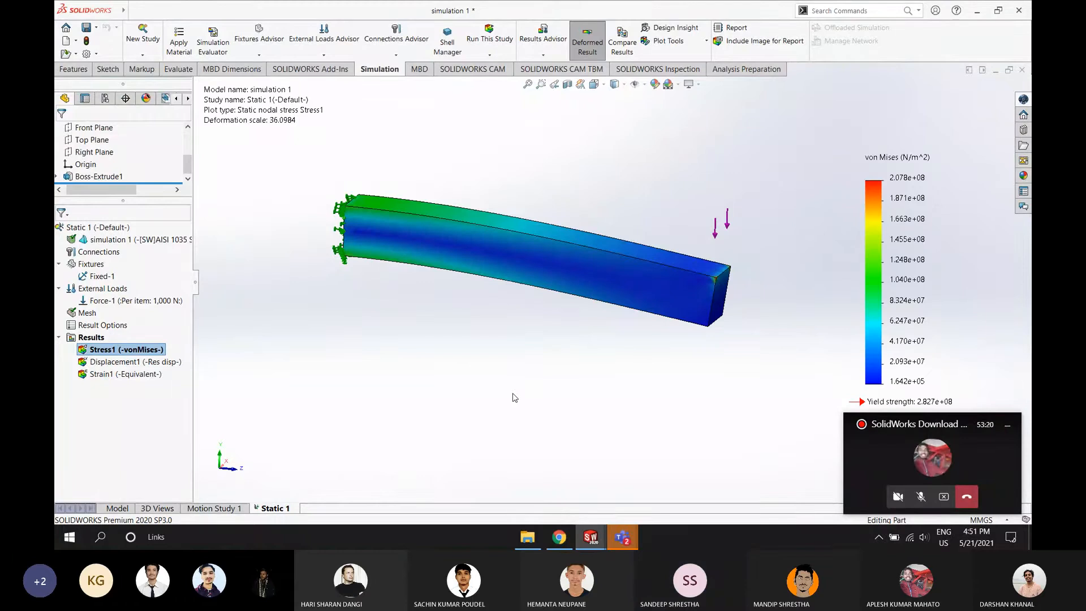
Set the force on the bar's end edge to 100 N, then remesh the bar and rerun the static study
right_click(145, 302)
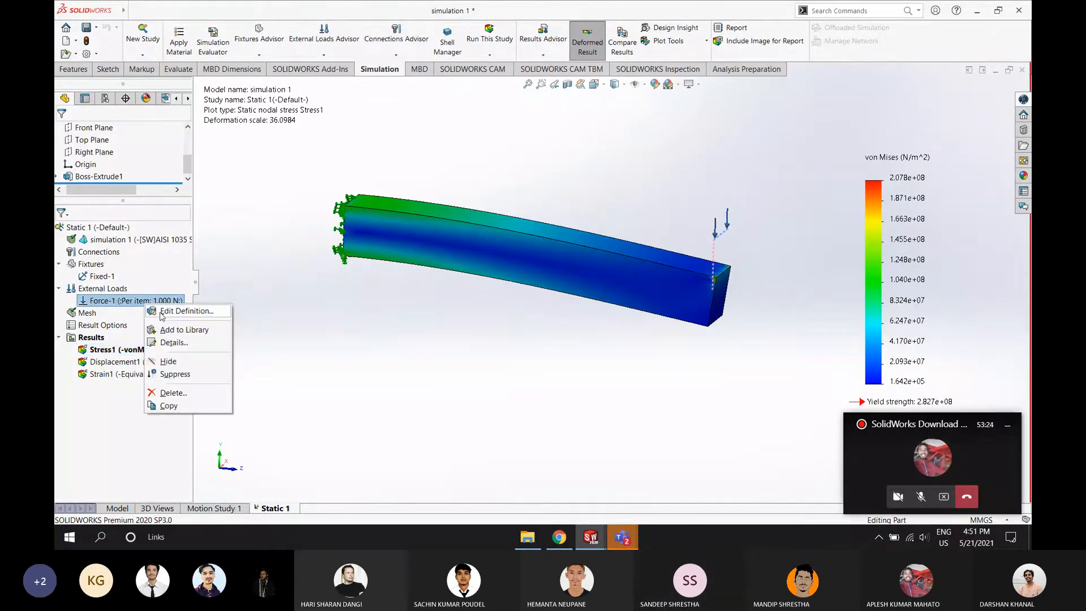
click(128, 308)
click(128, 302)
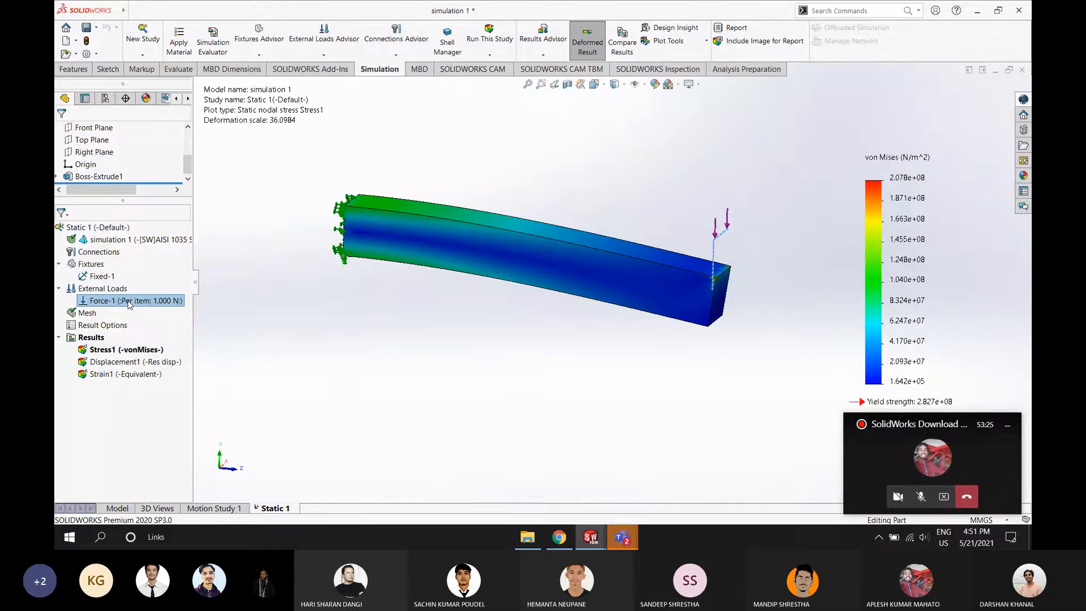
double_click(129, 301)
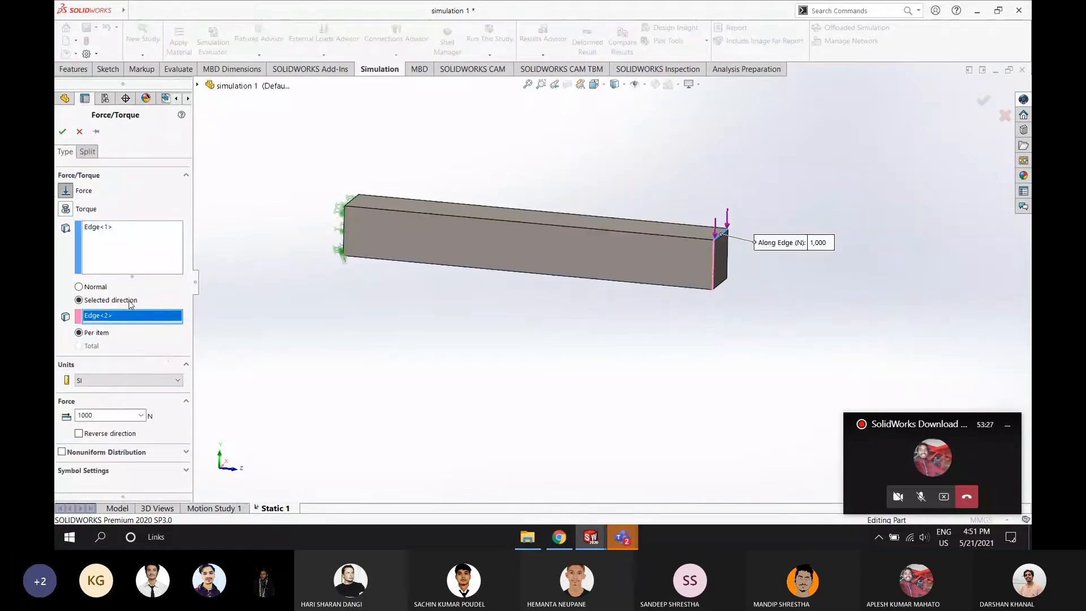
click(98, 413)
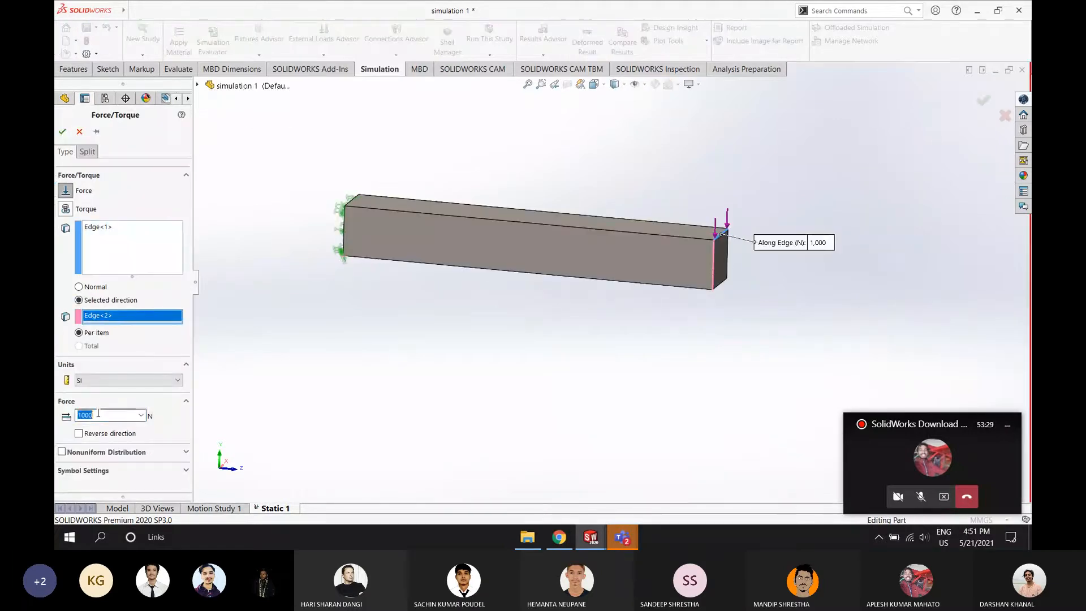
key(BackSpace)
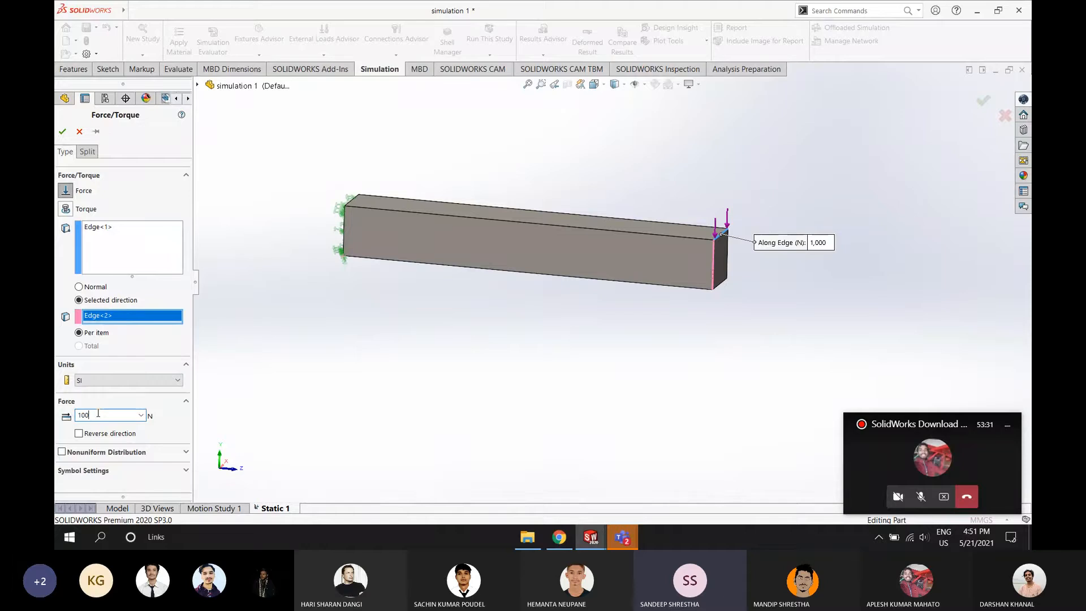
click(62, 131)
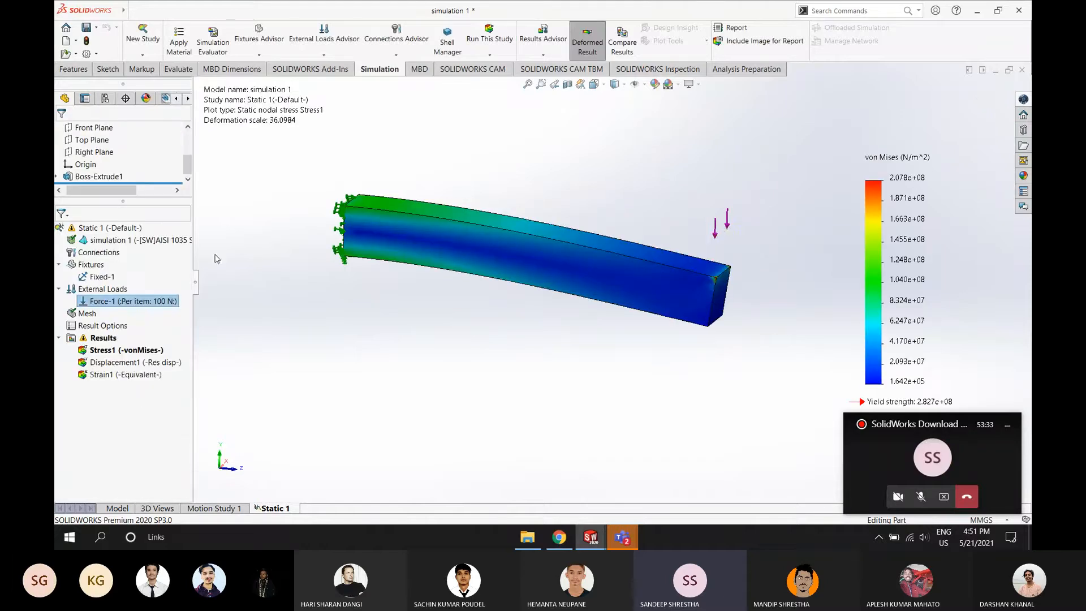
right_click(92, 314)
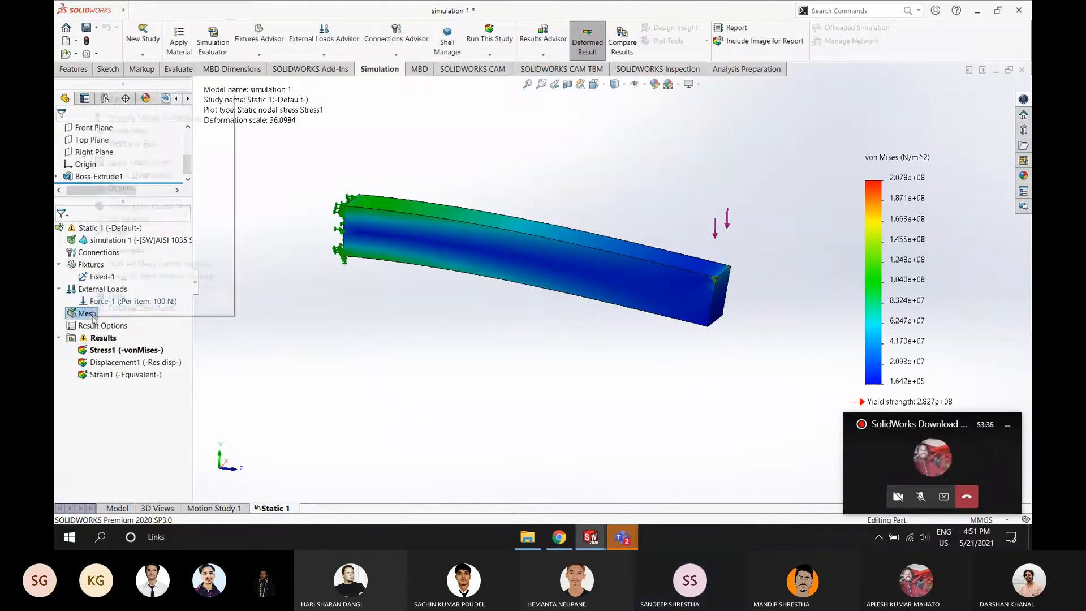
click(130, 143)
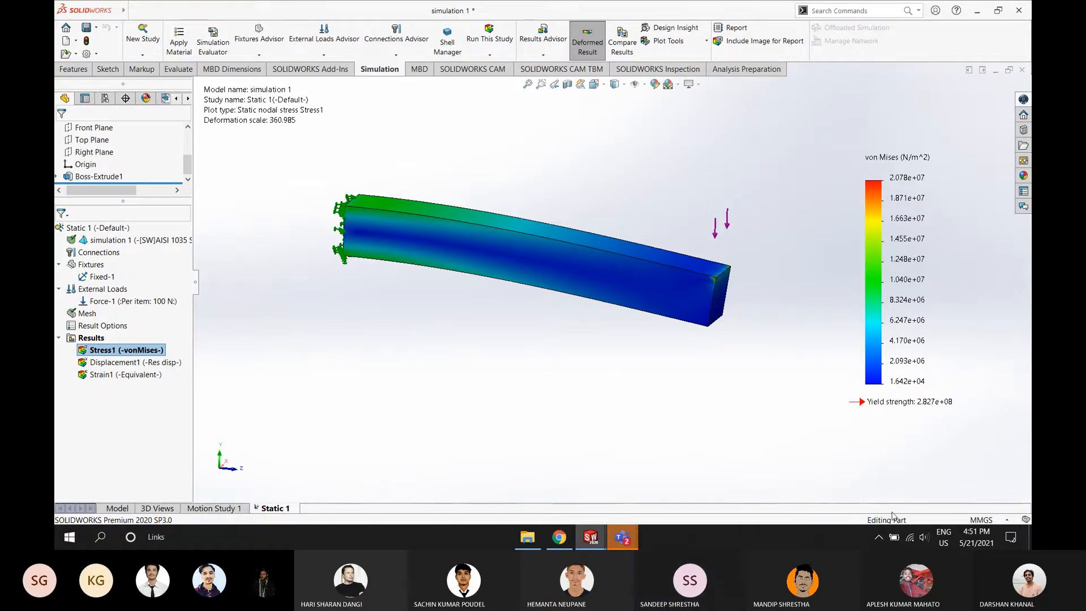
click(1013, 538)
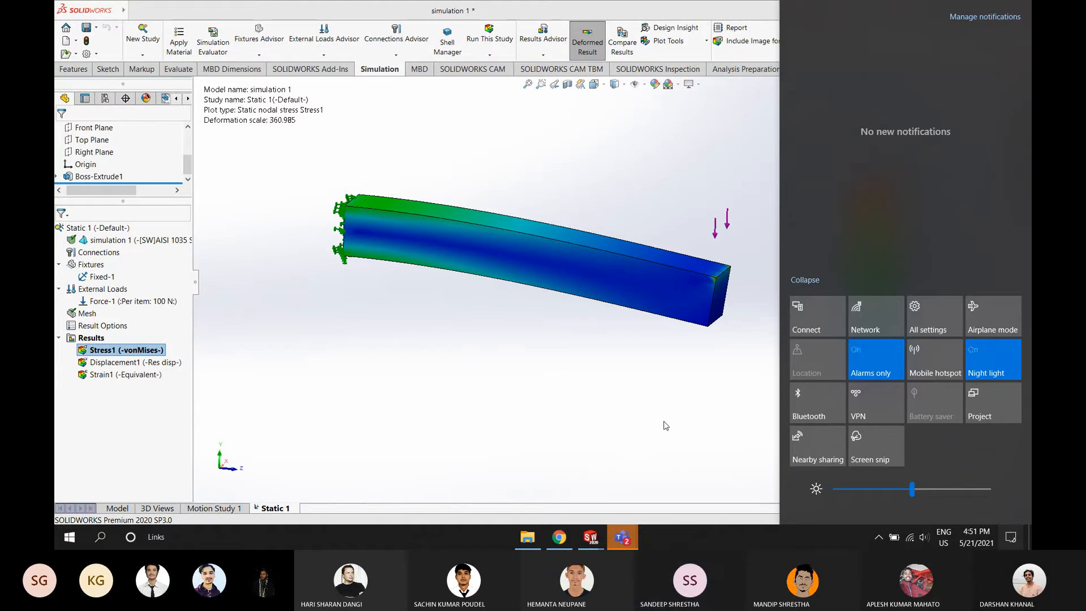
click(617, 391)
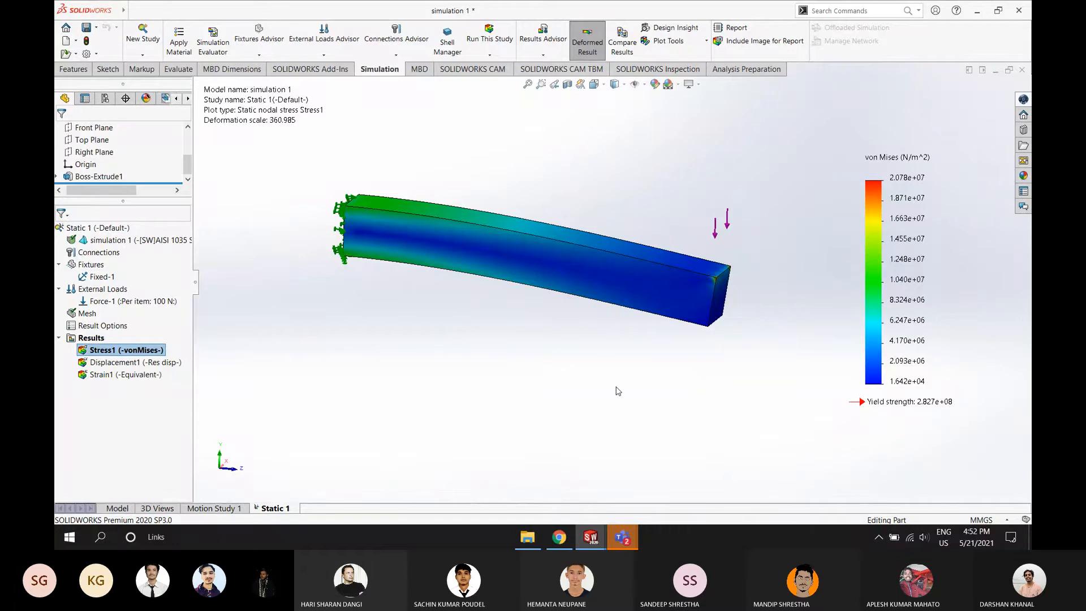
mouse_move(628, 543)
click(528, 86)
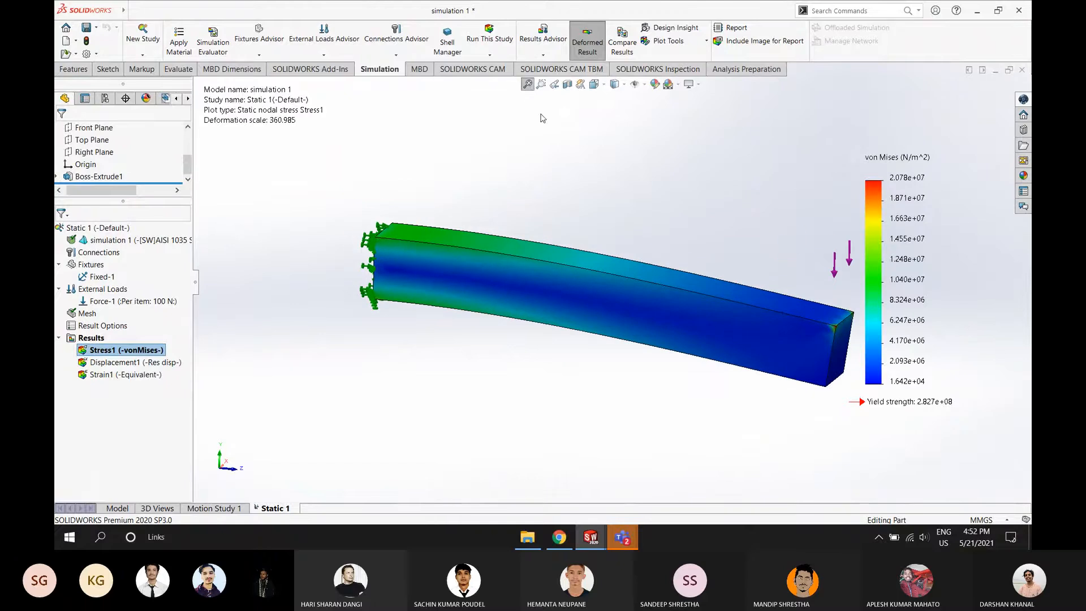
mouse_move(622, 538)
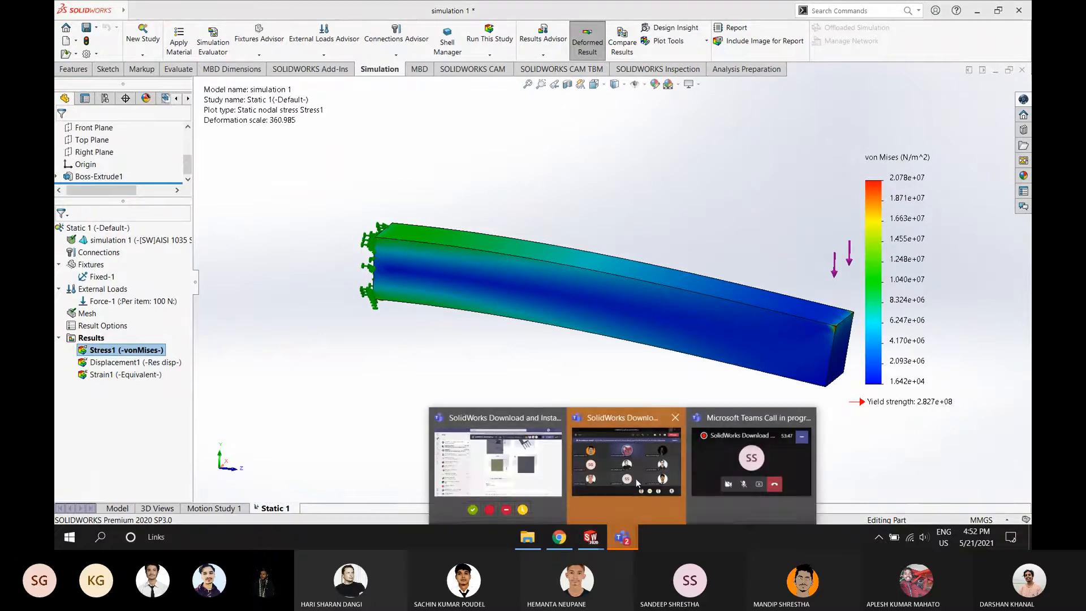
click(721, 460)
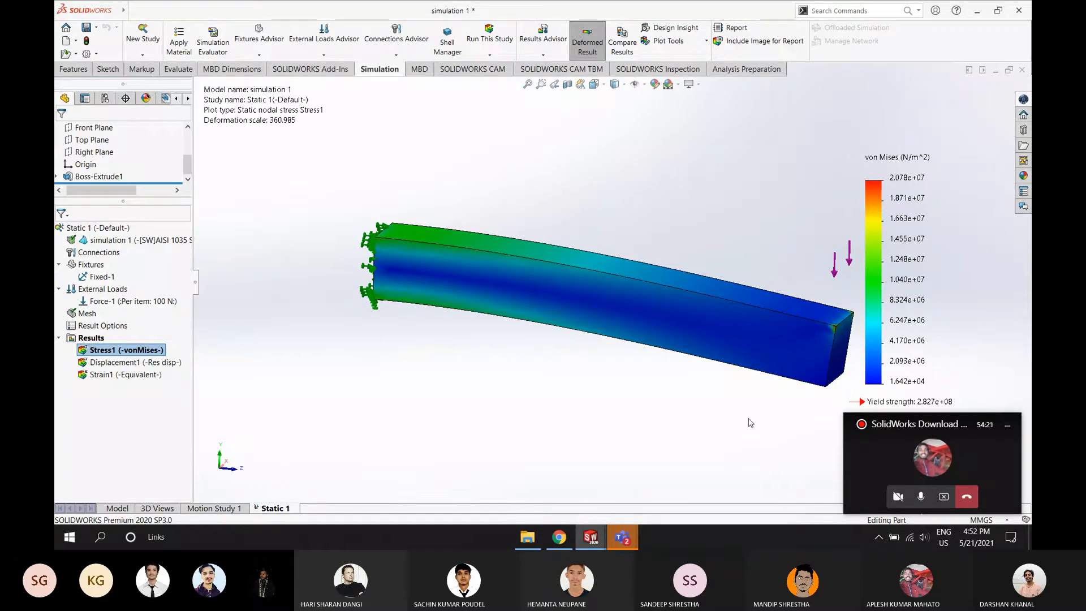
Show the resultant displacement plot for the 100 N load and inspect the bent bar
click(120, 364)
right_click(120, 366)
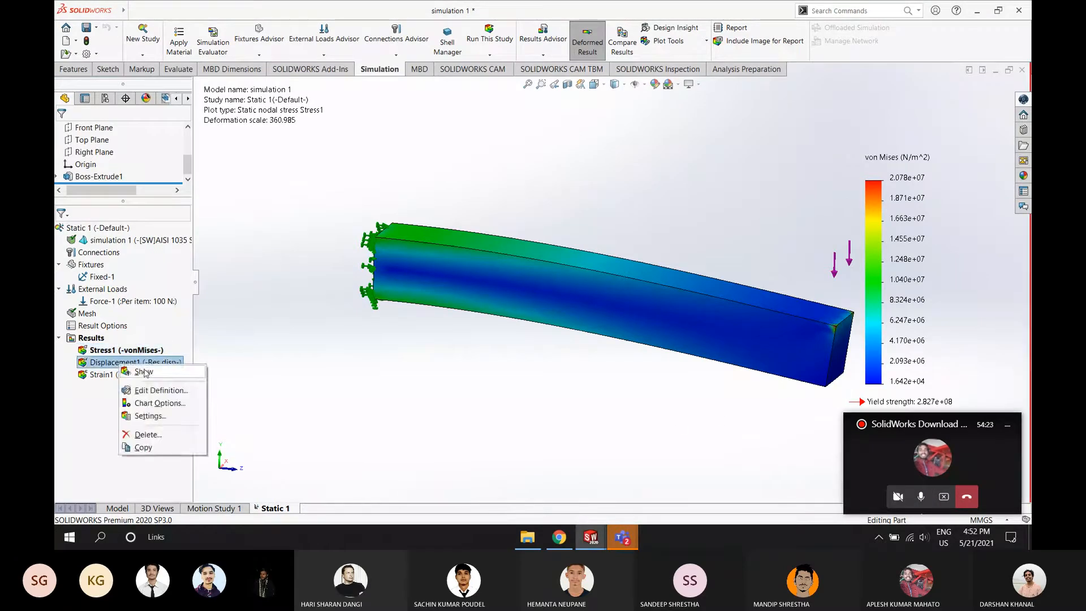
click(139, 370)
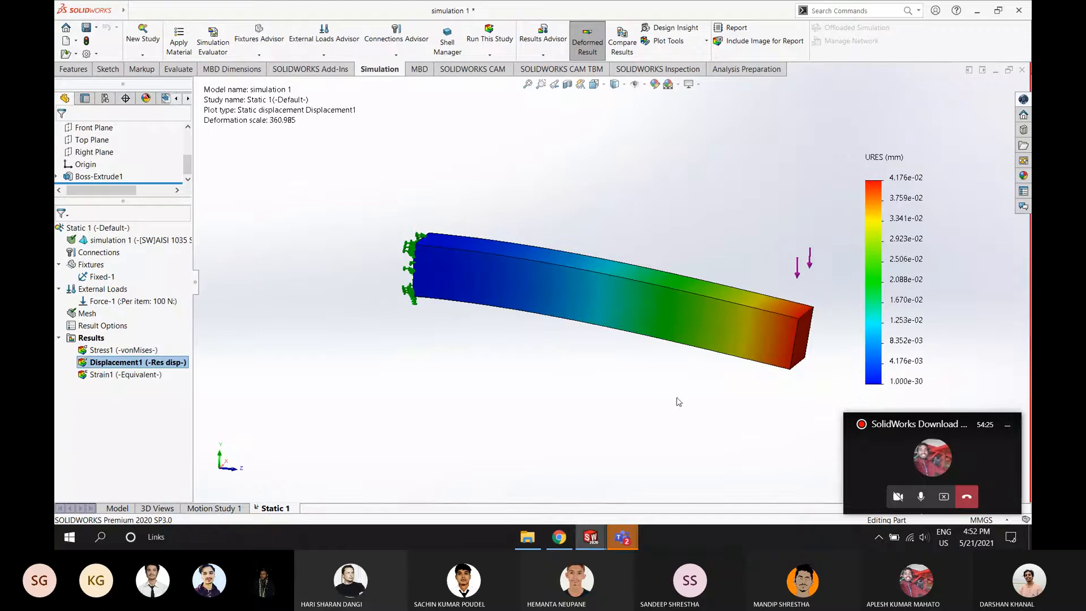
middle_drag(676, 398, 665, 400)
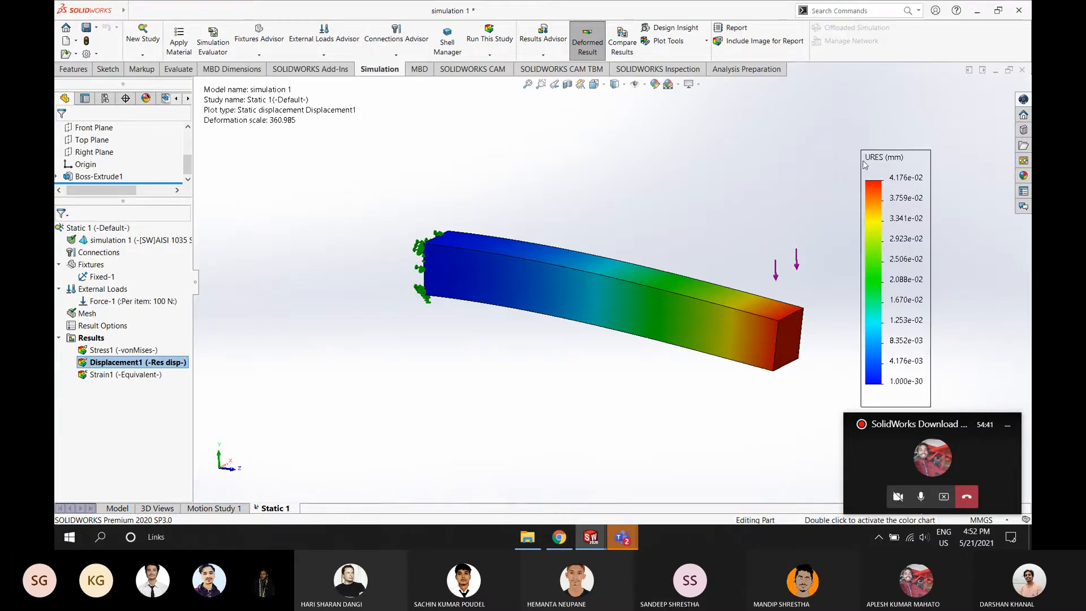
click(1007, 424)
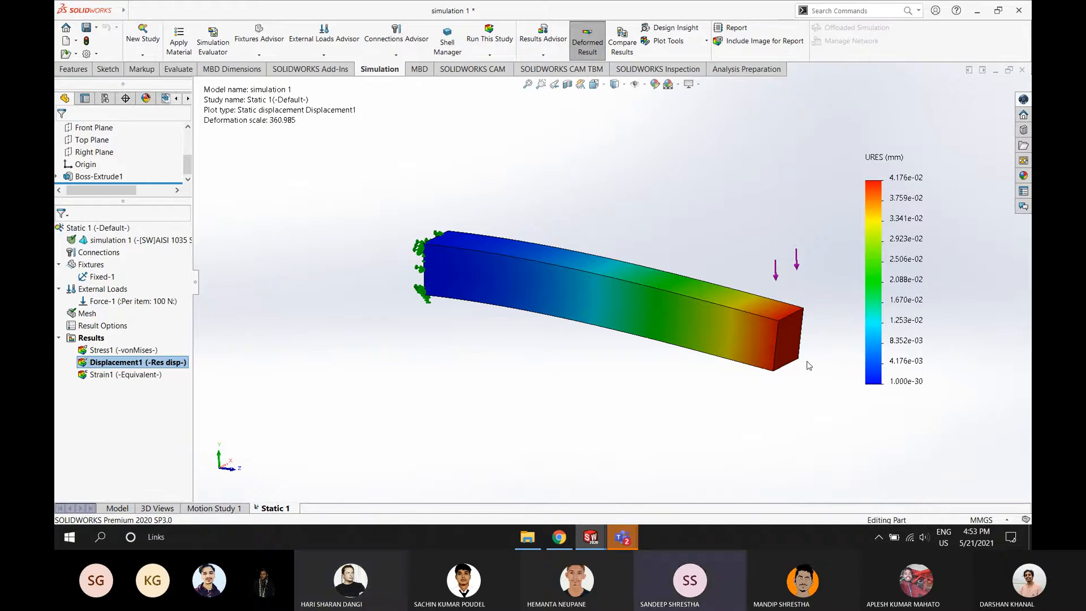
middle_drag(812, 359, 815, 386)
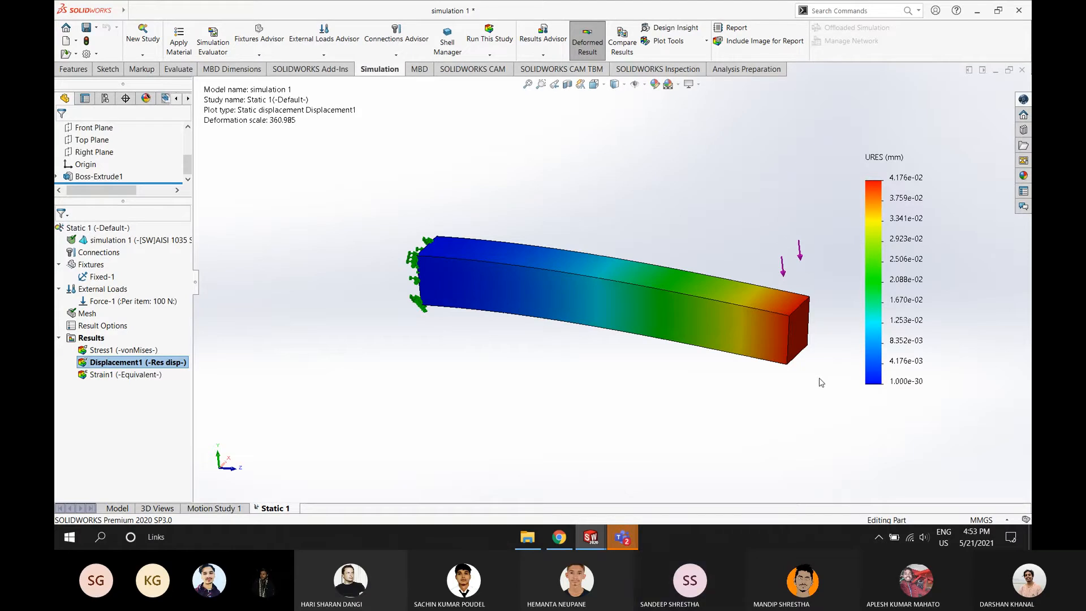
mouse_move(622, 540)
click(663, 379)
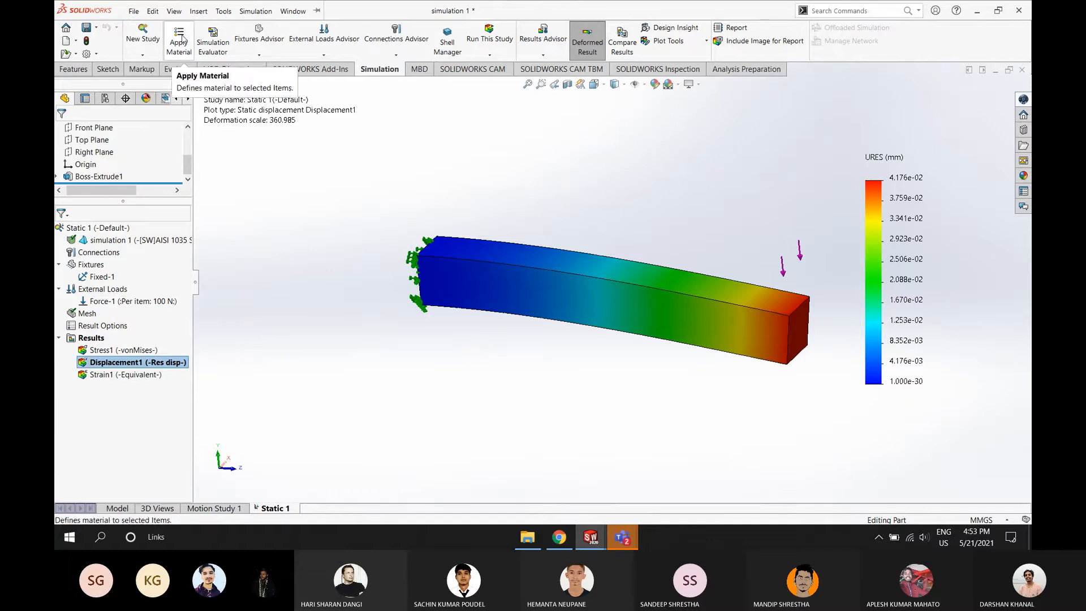
click(134, 11)
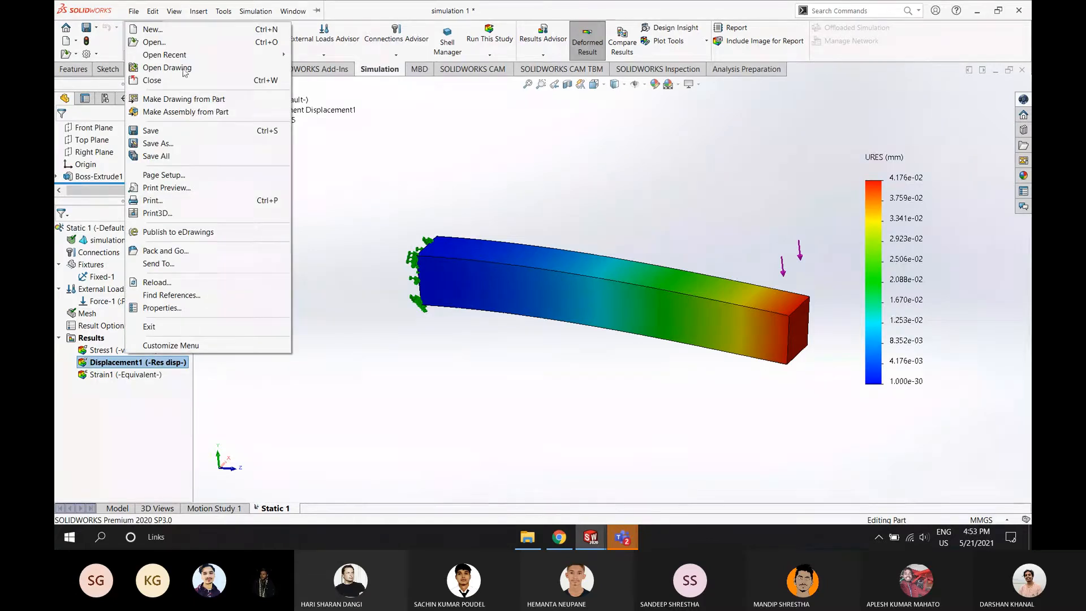
click(461, 182)
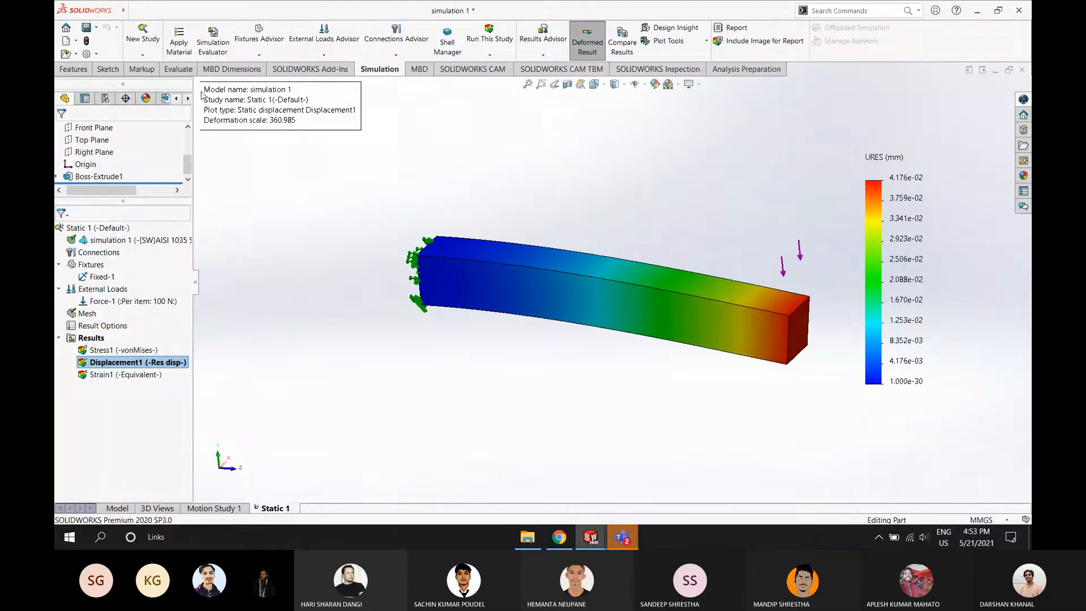
Set the displacement plot's deformed shape to True scale
double_click(232, 98)
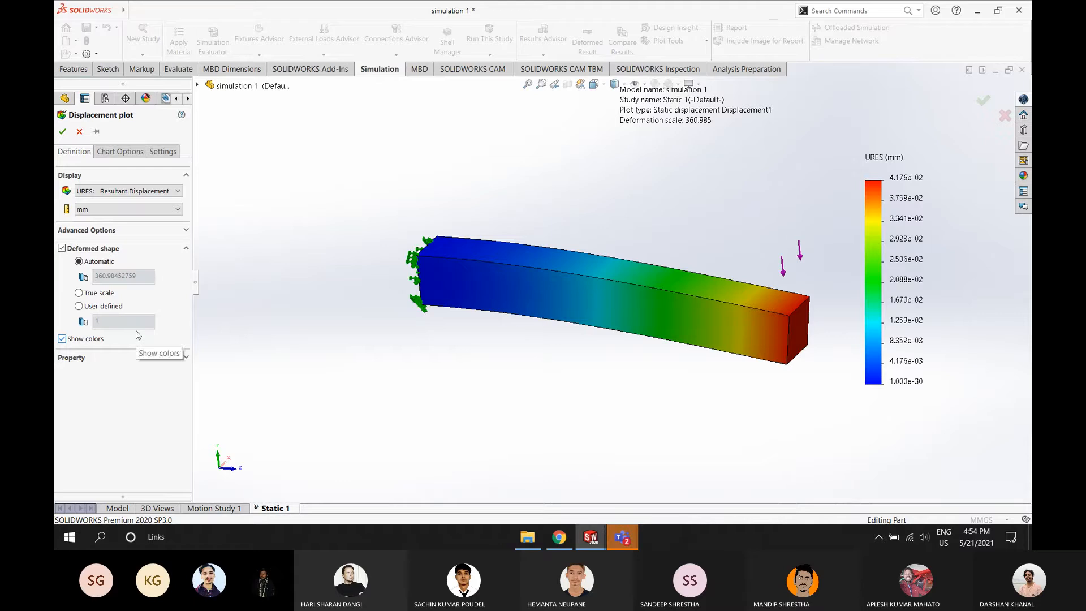
click(186, 359)
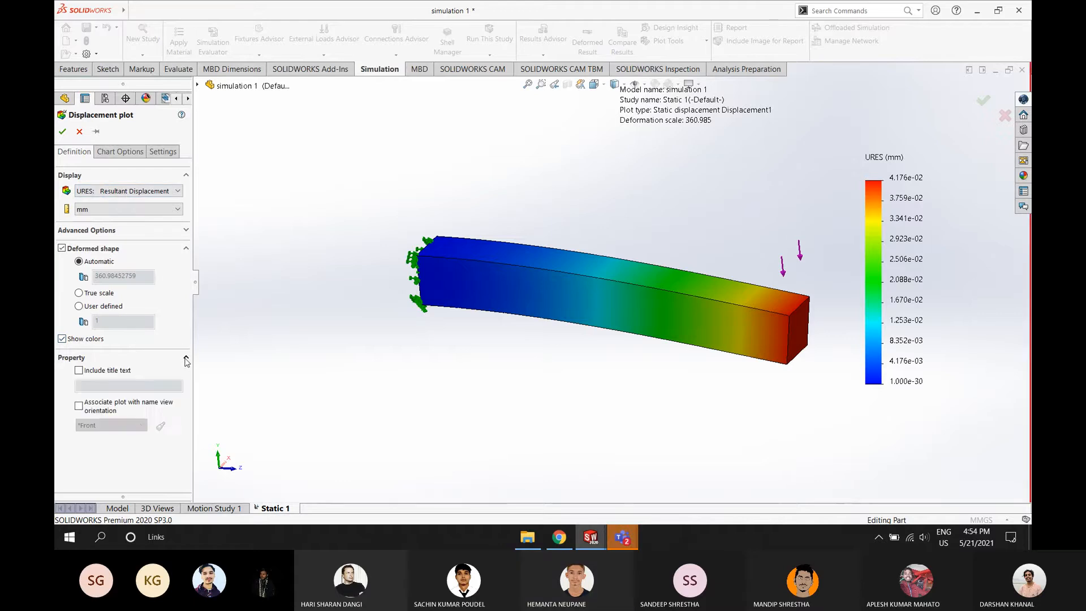
click(186, 359)
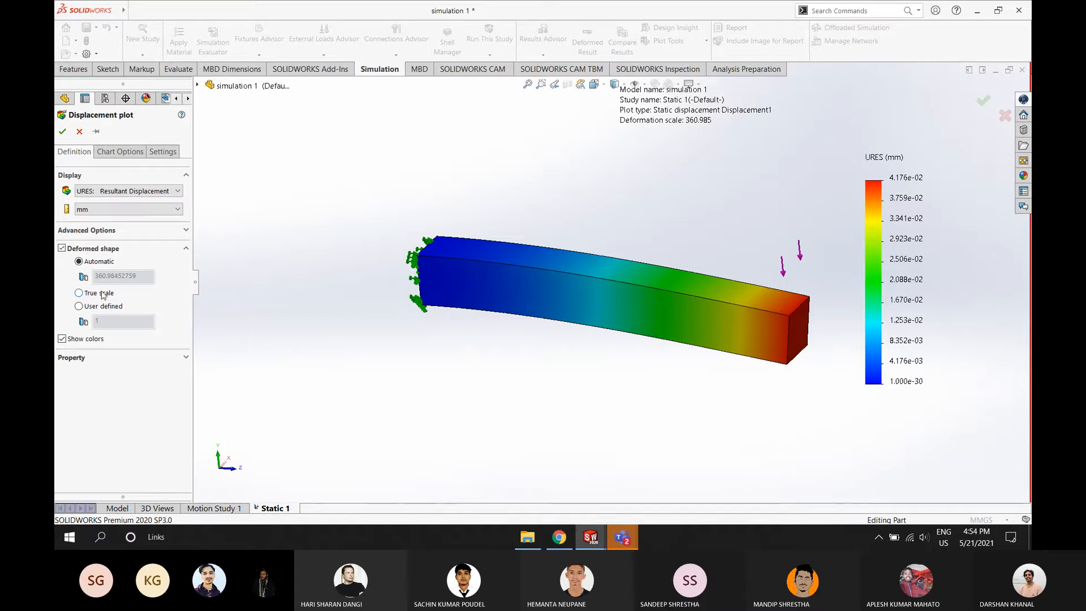
click(79, 294)
click(63, 134)
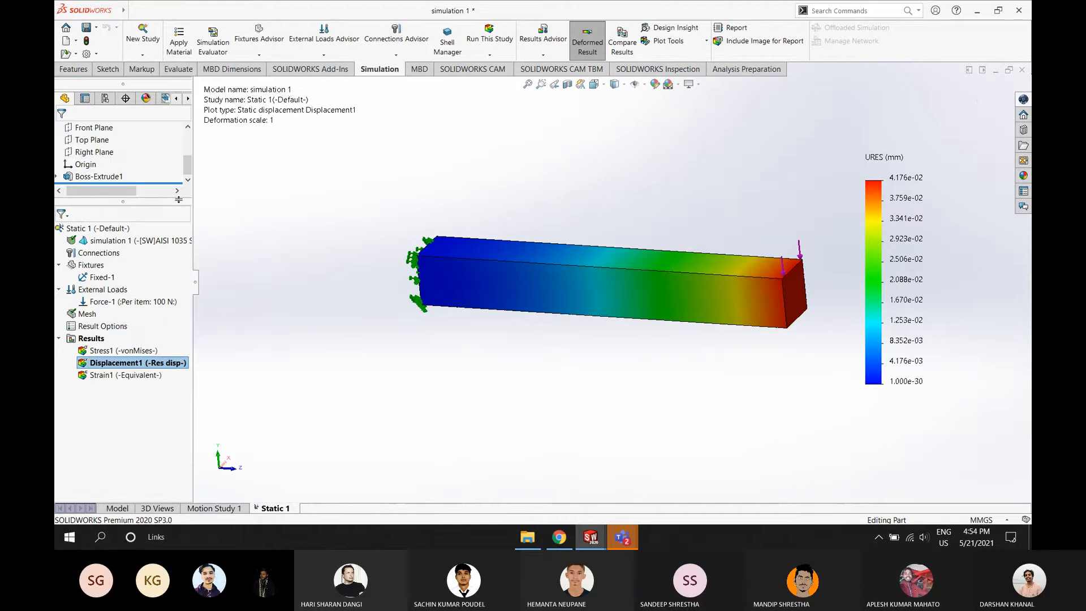
Examine the bar's true-scale displacement from the side and at several angles, and reopen the displacement plot's definition
middle_drag(642, 380, 705, 320)
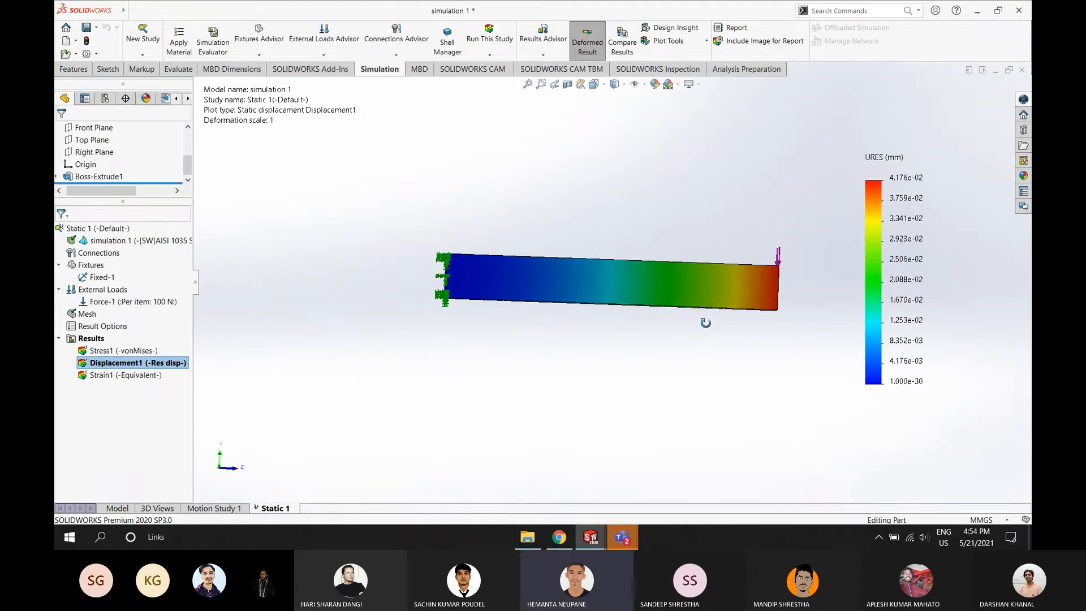
middle_drag(650, 399, 638, 432)
key(ctrl+8)
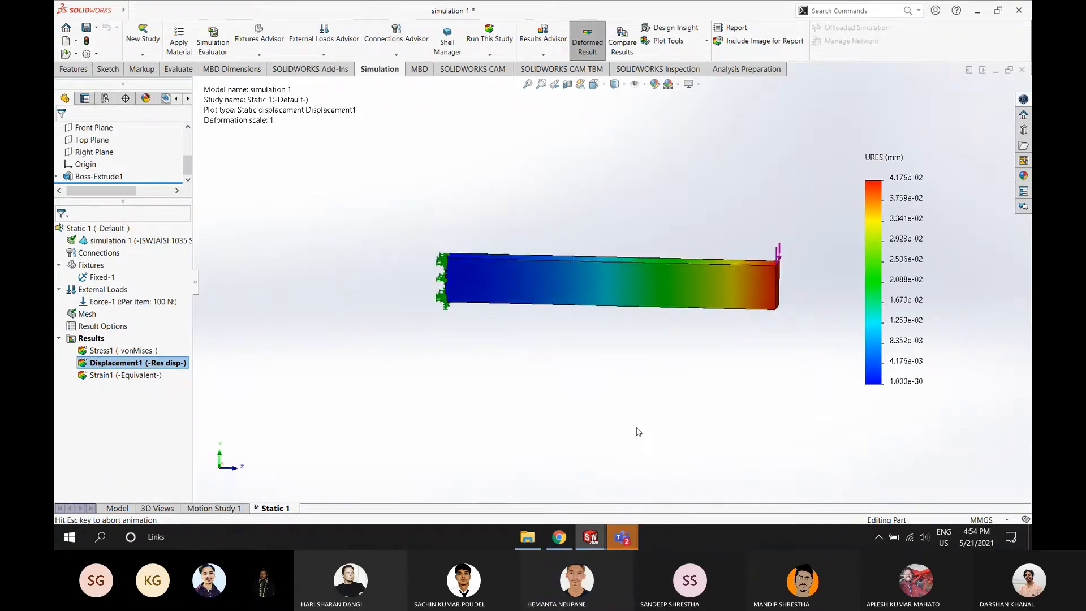
middle_drag(662, 405, 678, 470)
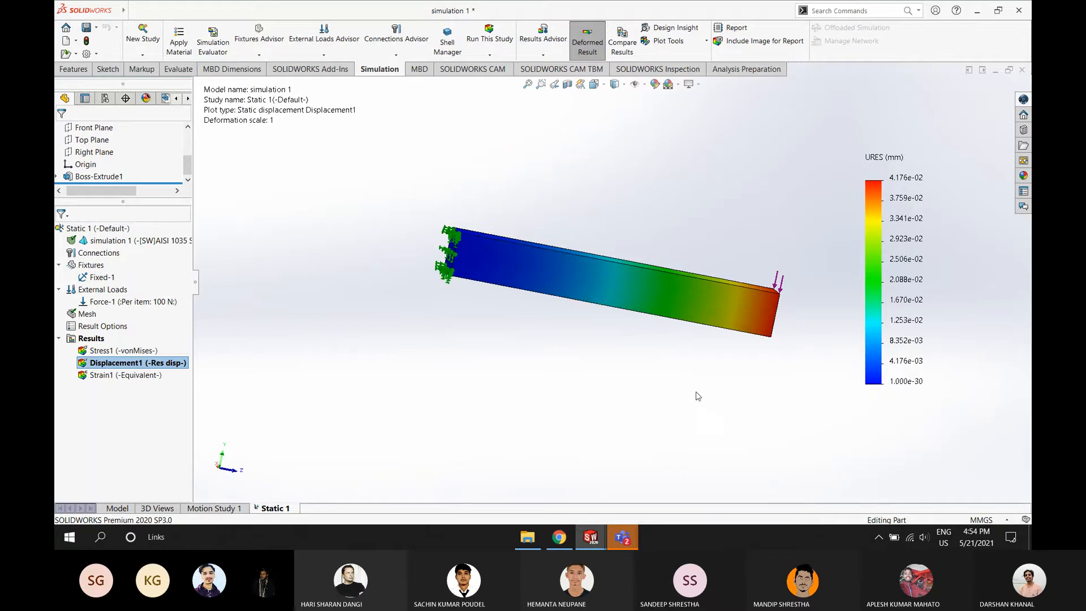
middle_drag(698, 396, 726, 467)
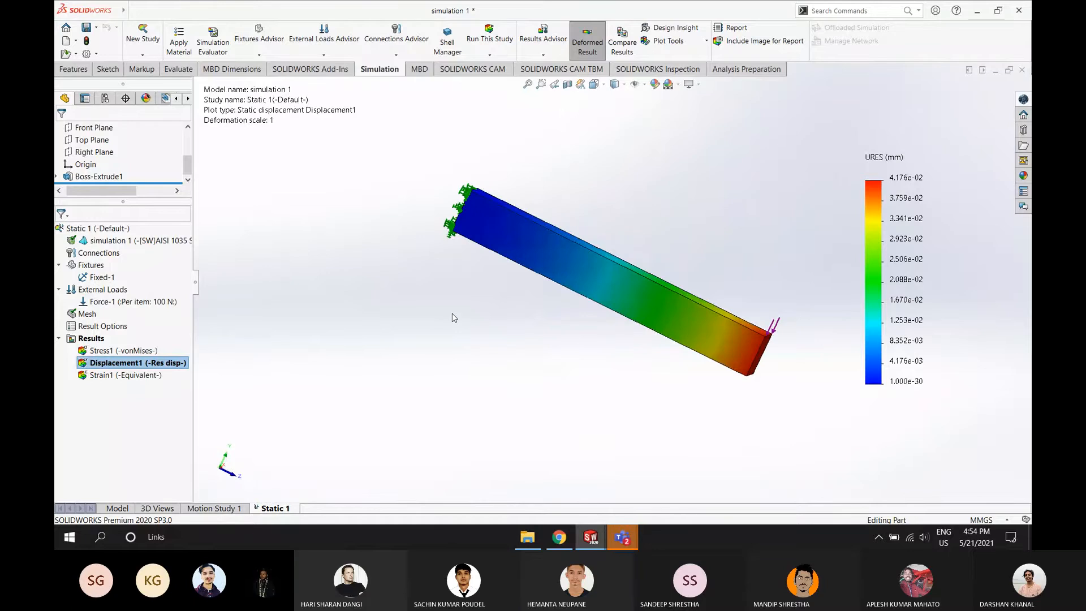
ctrl+middle_drag(465, 287, 411, 295)
middle_drag(594, 390, 574, 415)
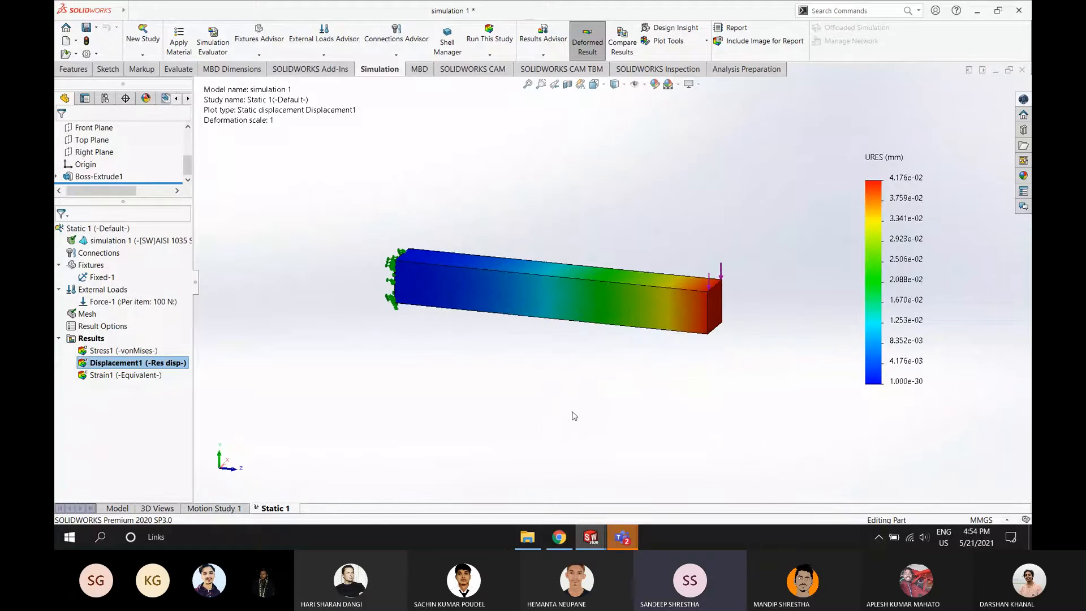
double_click(247, 120)
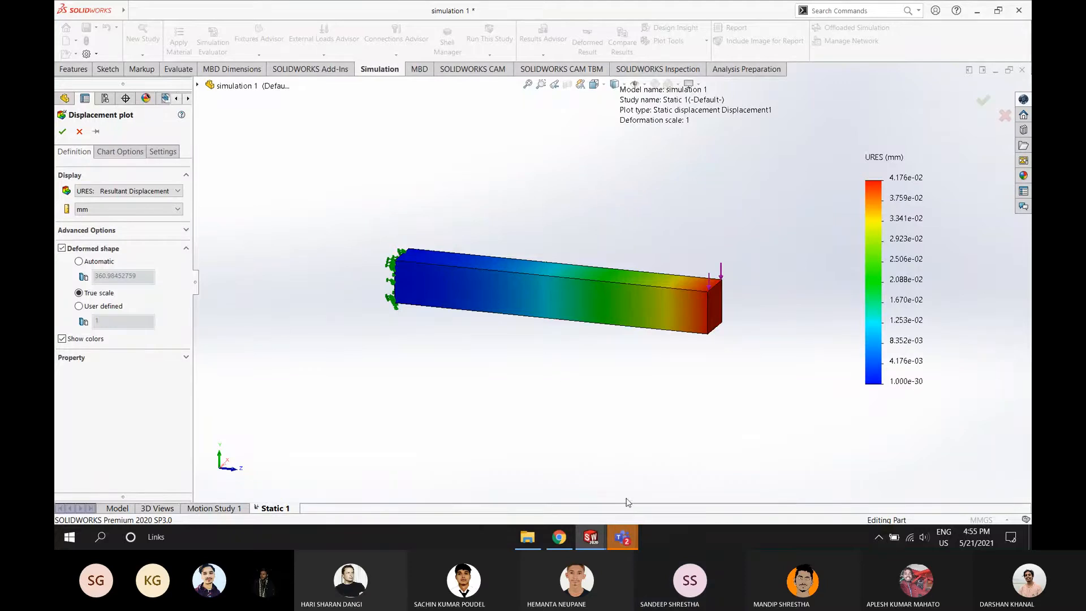
mouse_move(633, 546)
mouse_move(671, 424)
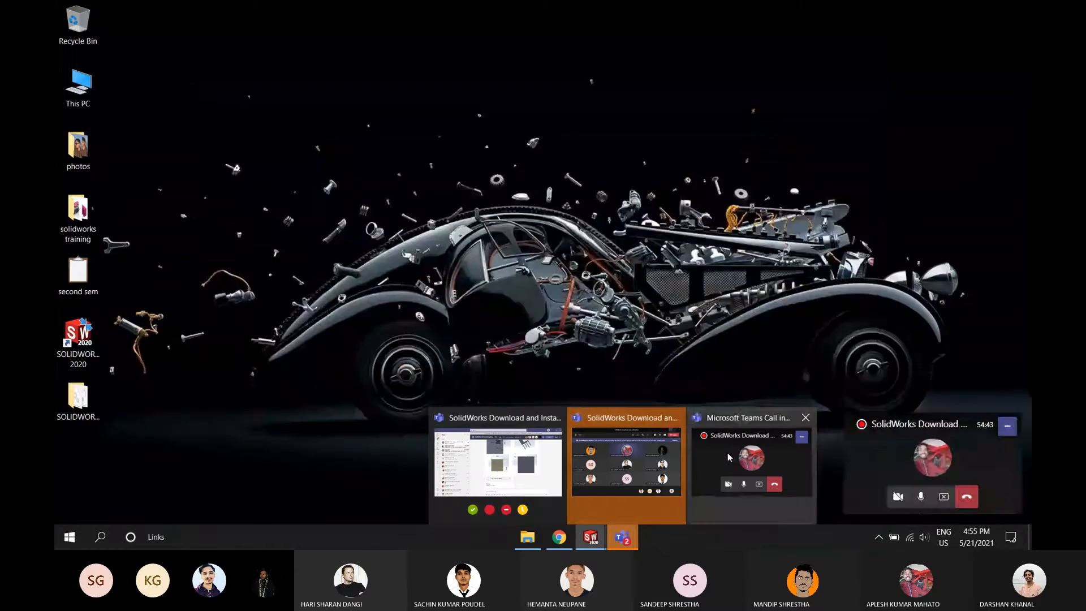
click(727, 452)
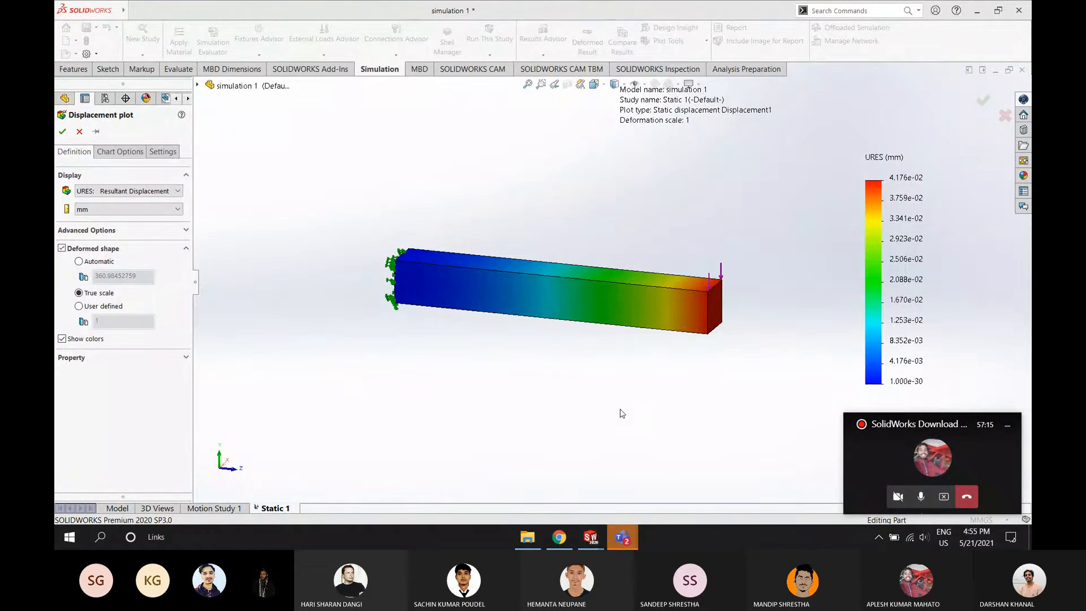
click(920, 496)
click(785, 453)
click(1008, 426)
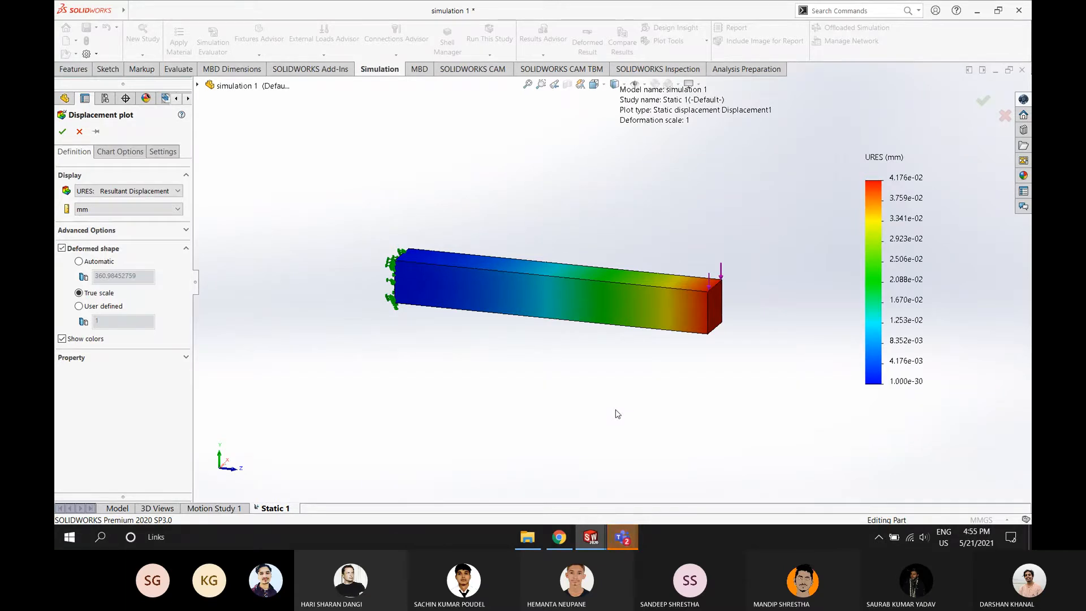
mouse_move(635, 544)
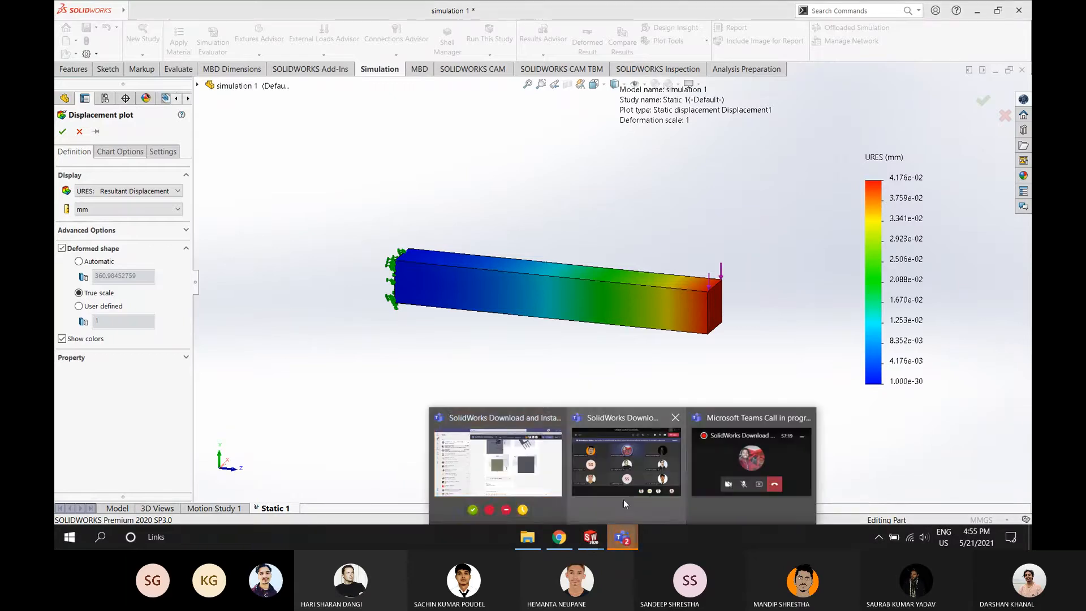
Switch to the Microsoft Teams meeting window, look through its participants list, and minimise the window
click(624, 487)
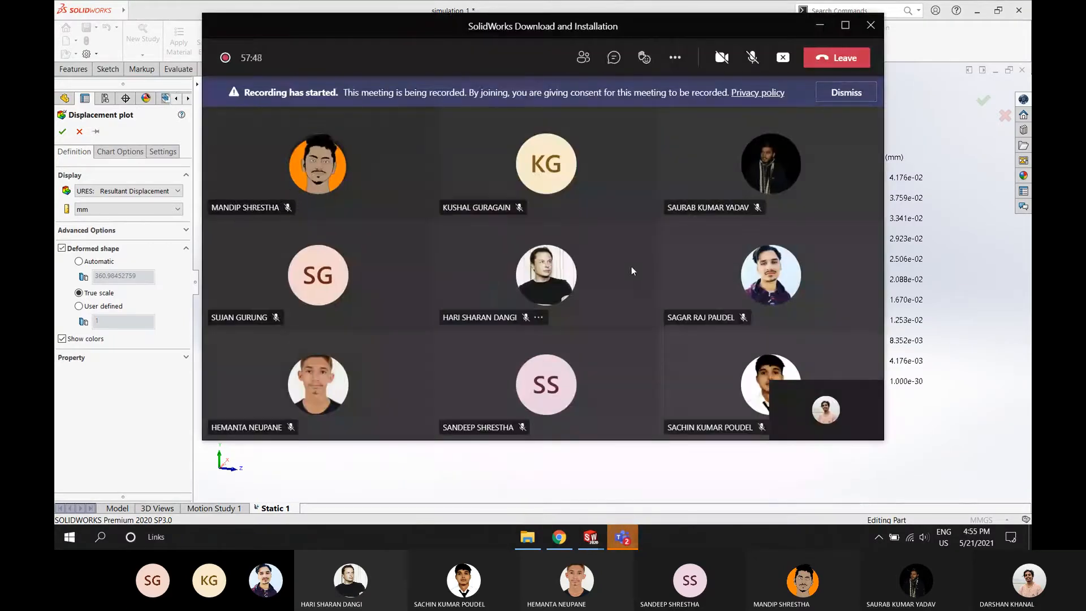
click(580, 67)
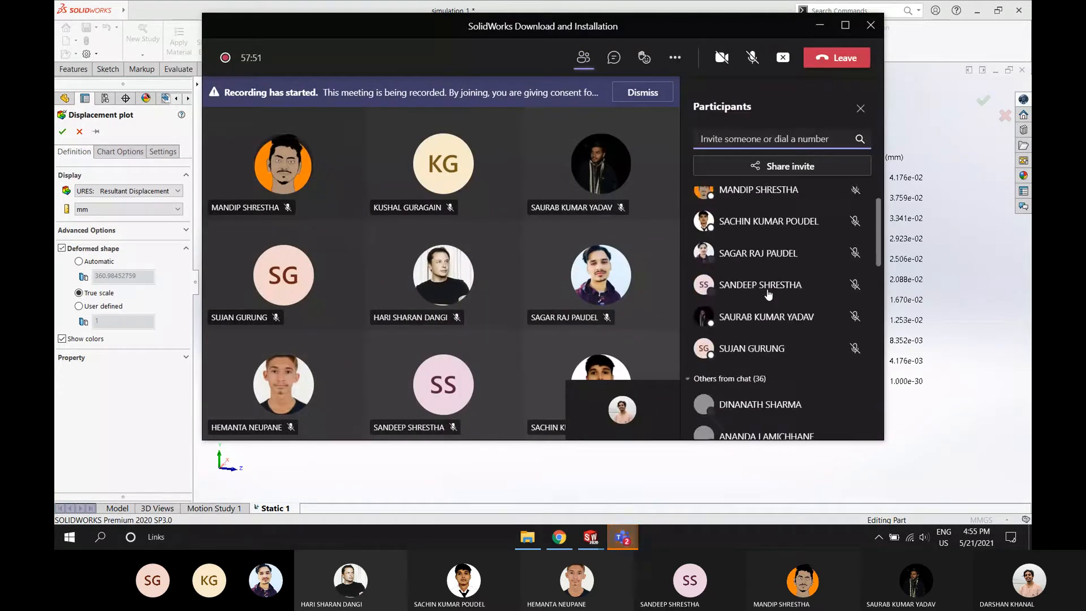
scroll(767, 295, down, 4)
scroll(768, 295, up, 2)
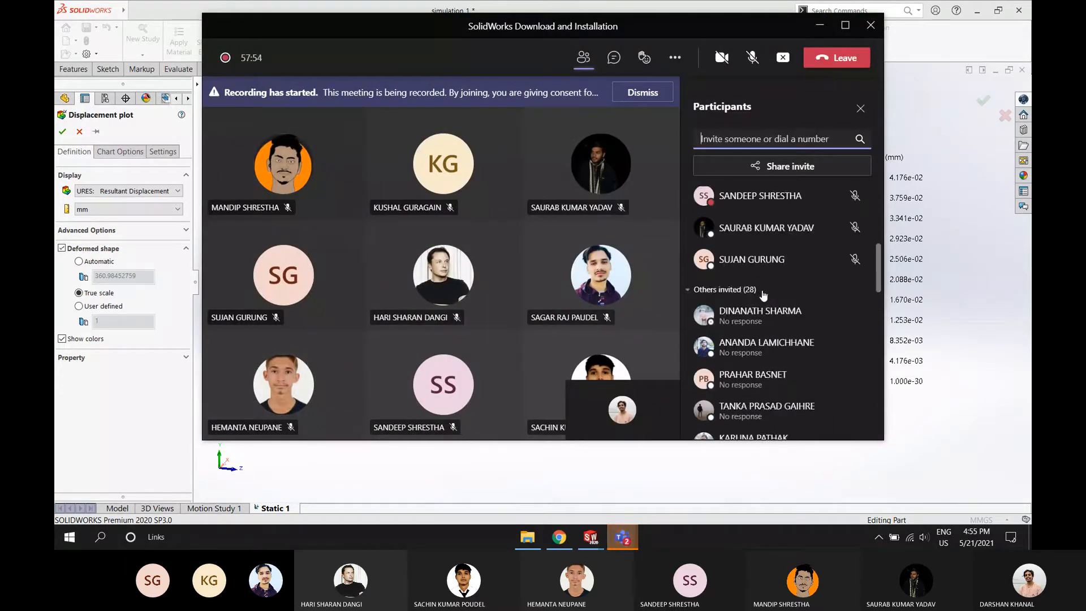
scroll(763, 295, up, 5)
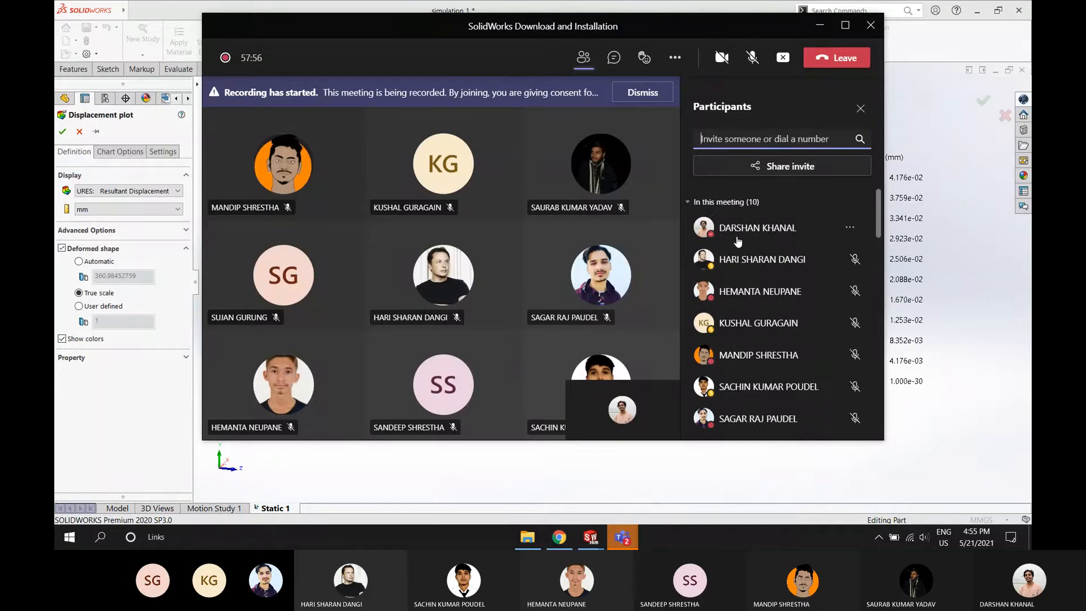
click(820, 25)
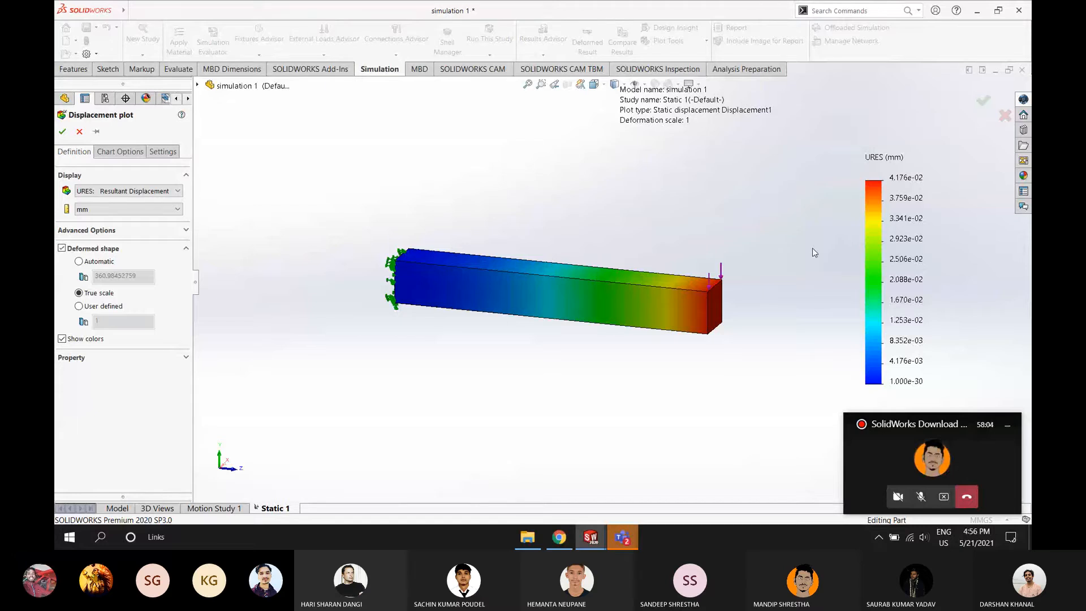
Accept the displacement plot's true-scale definition and stop sharing the screen in the Teams meeting
click(65, 134)
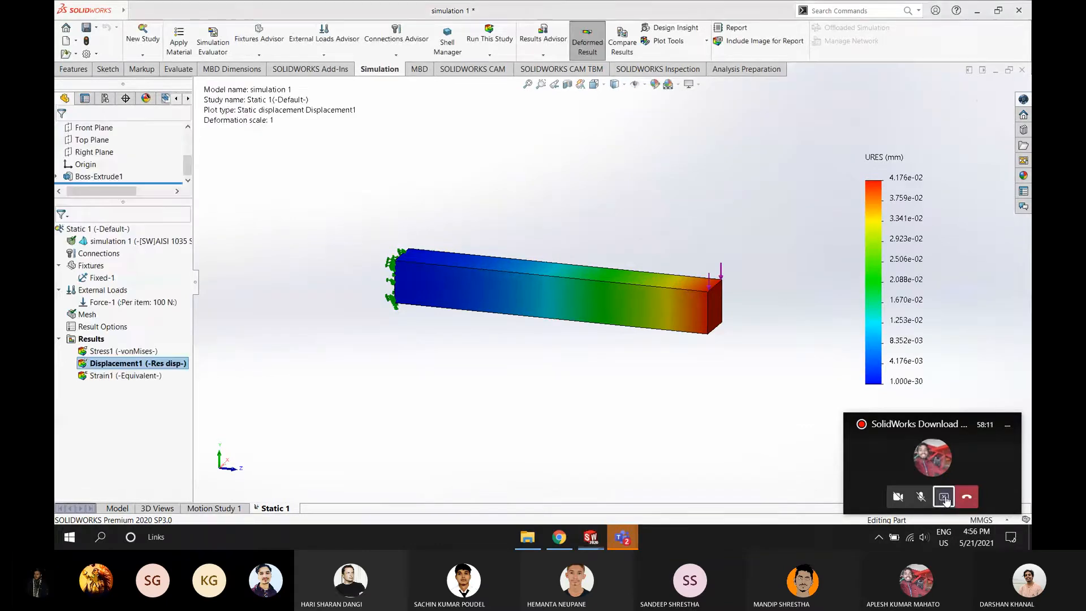
click(944, 497)
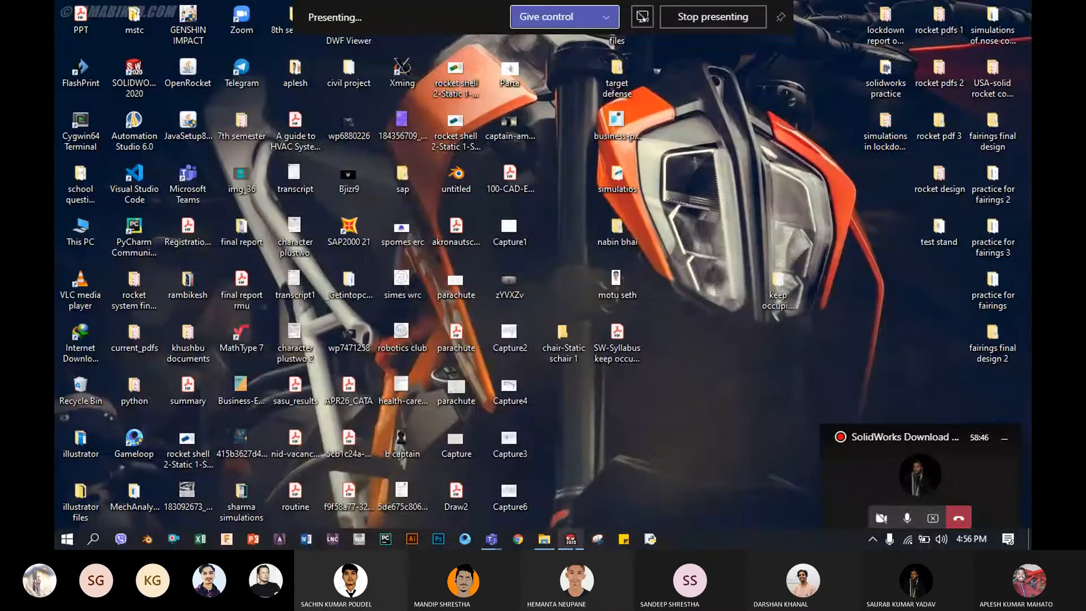
Switch to SOLIDWORKS with the AISI 1035 steel bar and create a new static study named Static 2
click(572, 538)
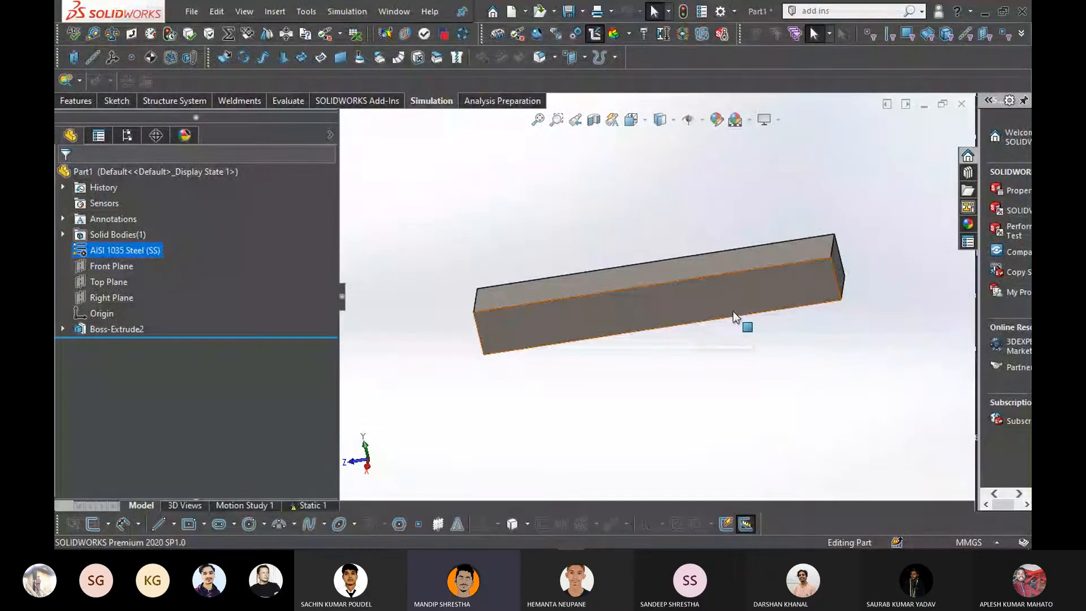
scroll(836, 303, up, 2)
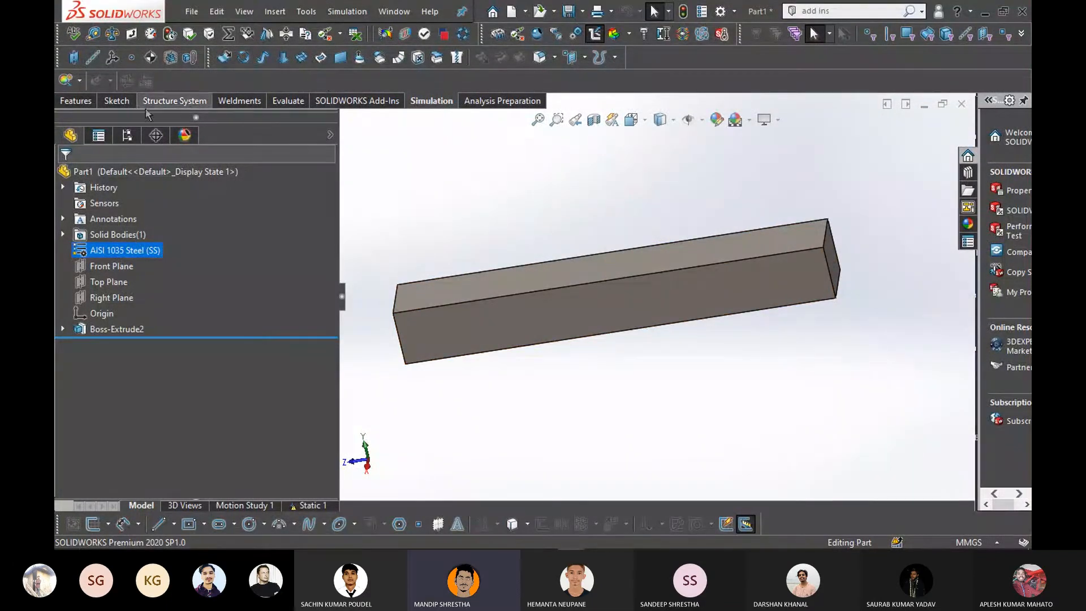
click(79, 80)
click(95, 99)
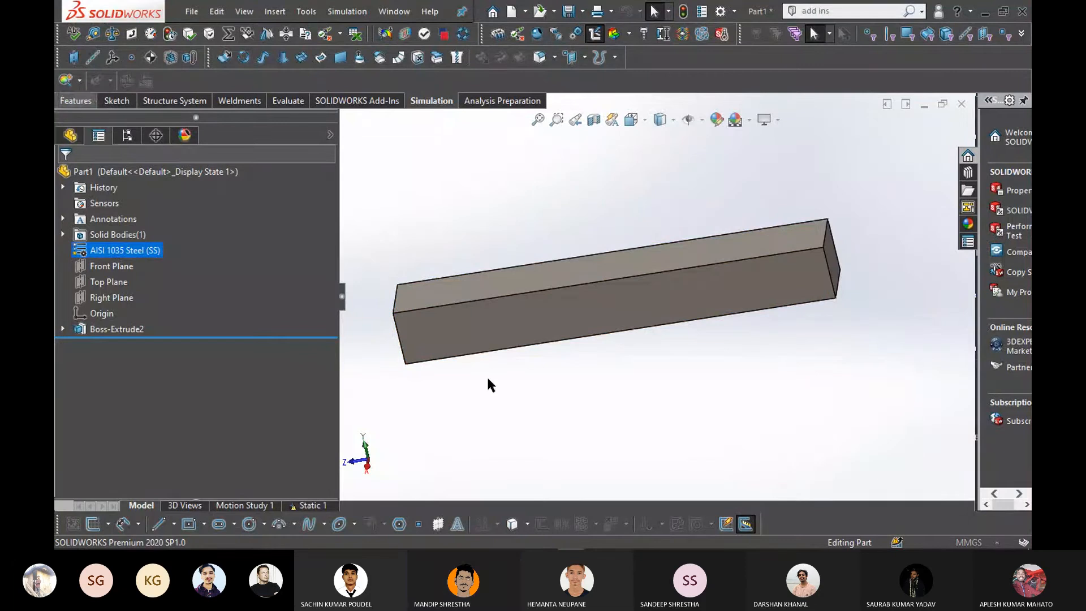
click(65, 175)
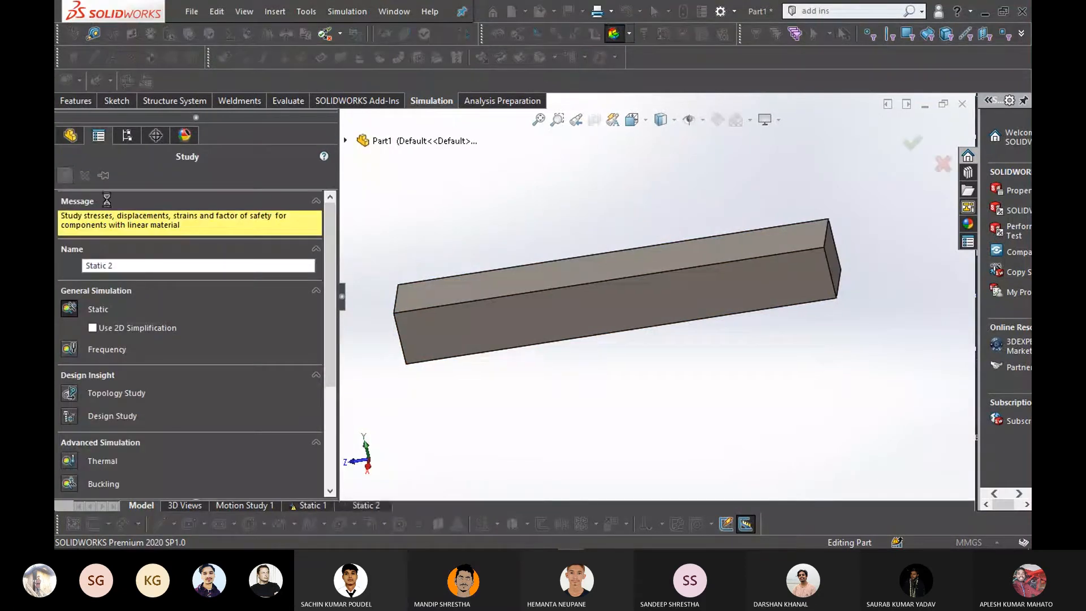
Add a Fixed Geometry fixture to the bar's near end face in the Static 2 study
right_click(110, 299)
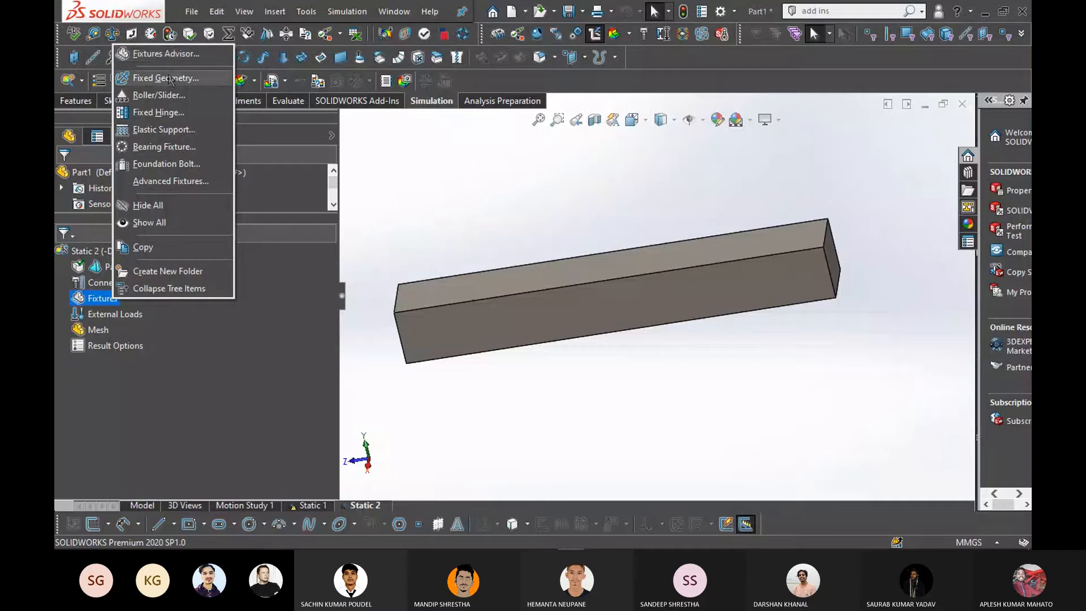
click(164, 78)
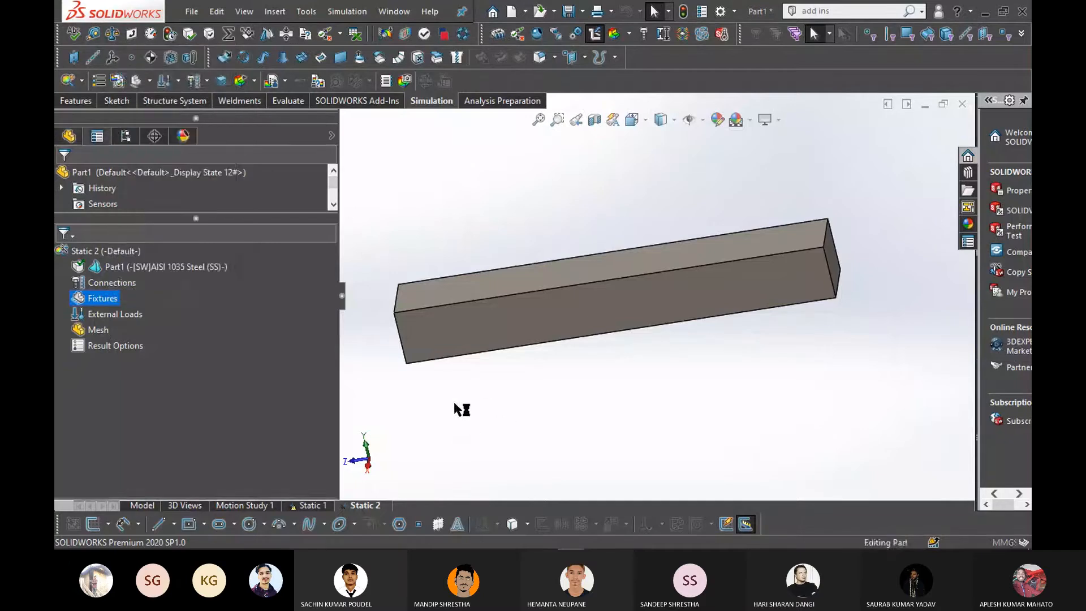
middle_drag(433, 390, 478, 337)
click(476, 320)
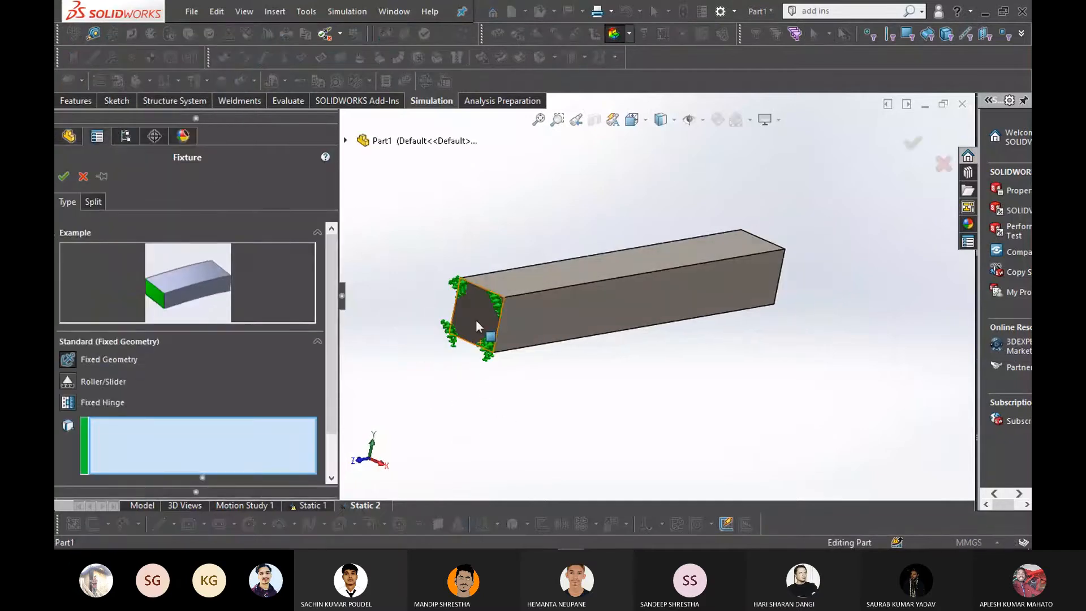
Accept the fixed-geometry fixture on the beam's end face and open the External Loads Advisor
click(63, 176)
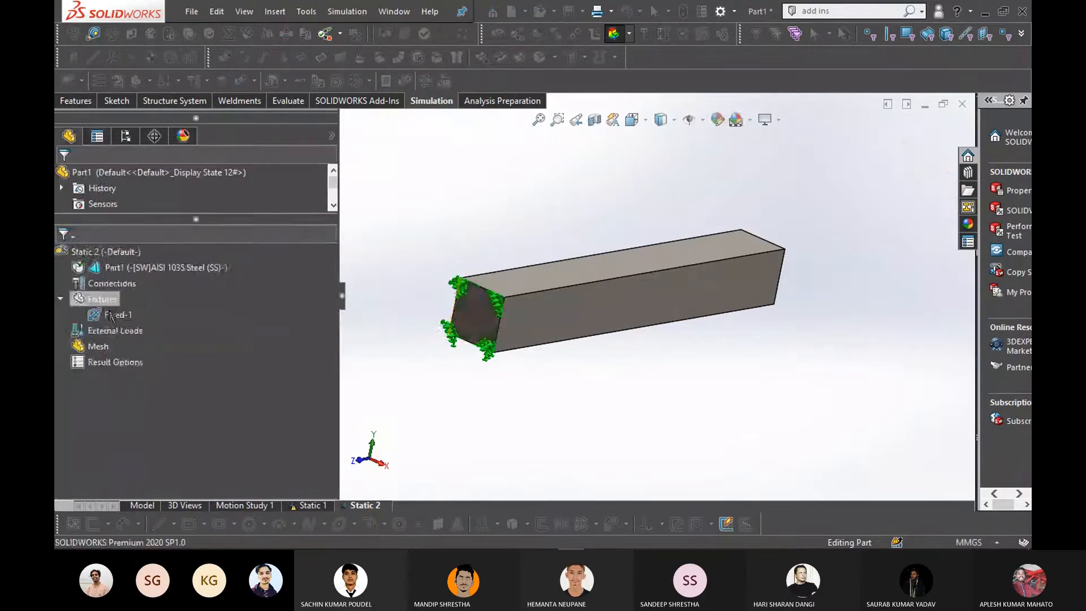
right_click(107, 330)
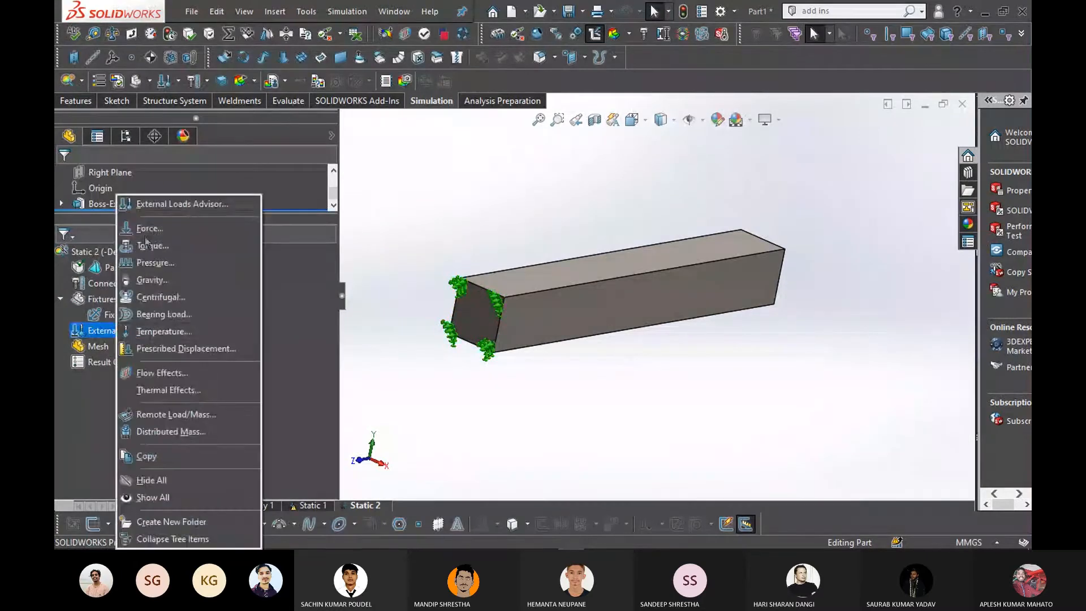
click(158, 205)
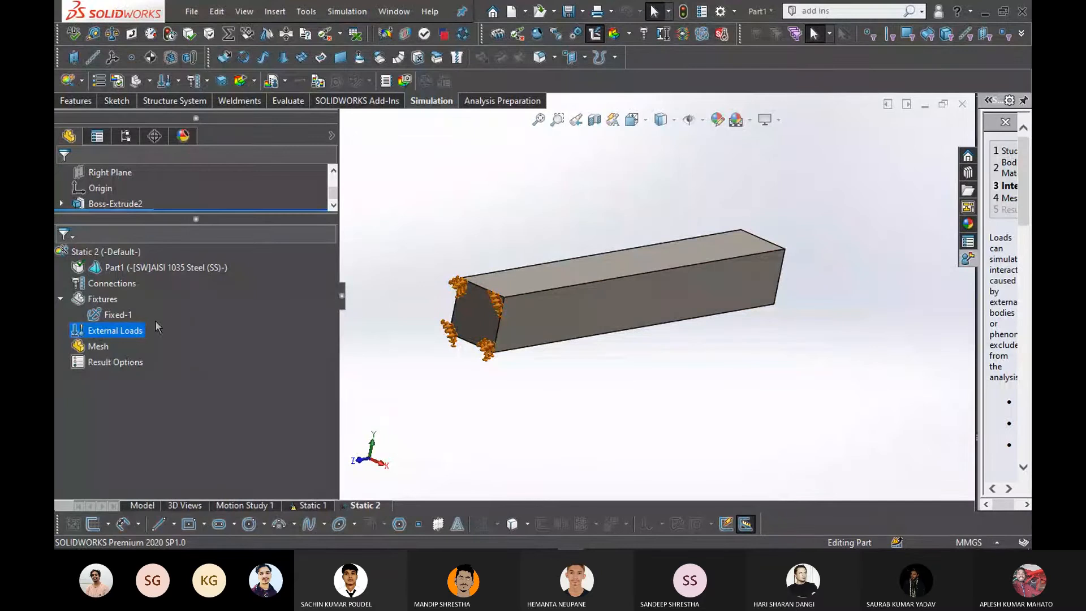
Start a Force load on the beam and set it to act in a selected direction
right_click(138, 331)
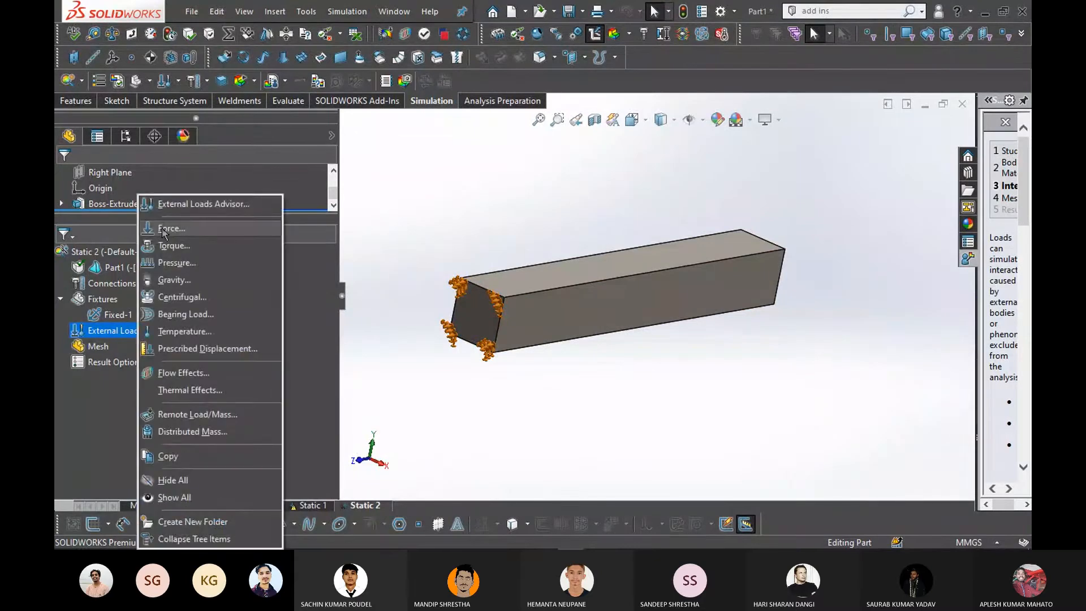
click(163, 229)
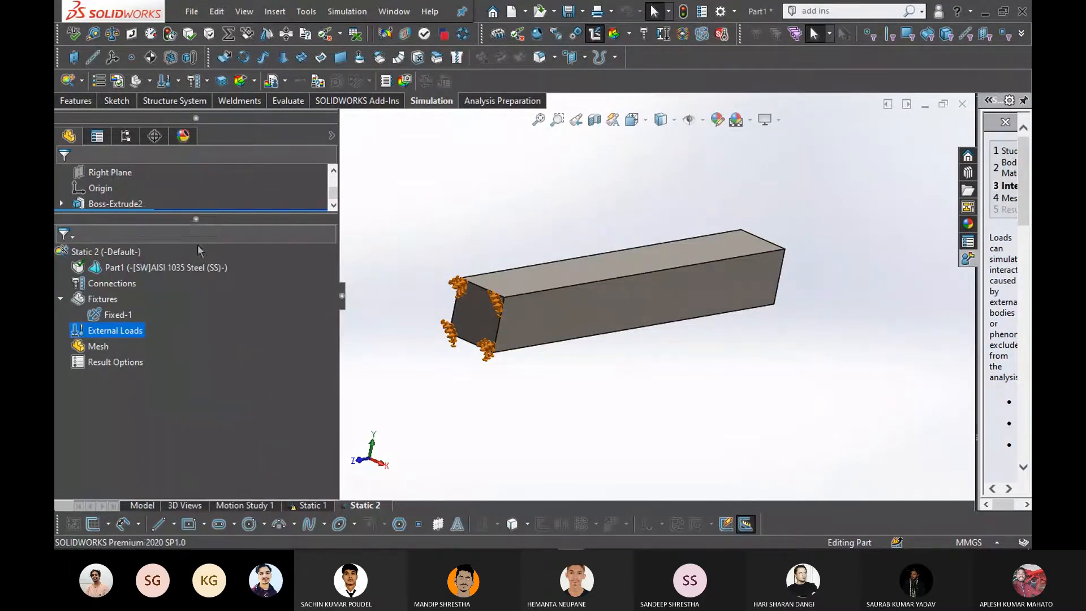
scroll(789, 258, down, 5)
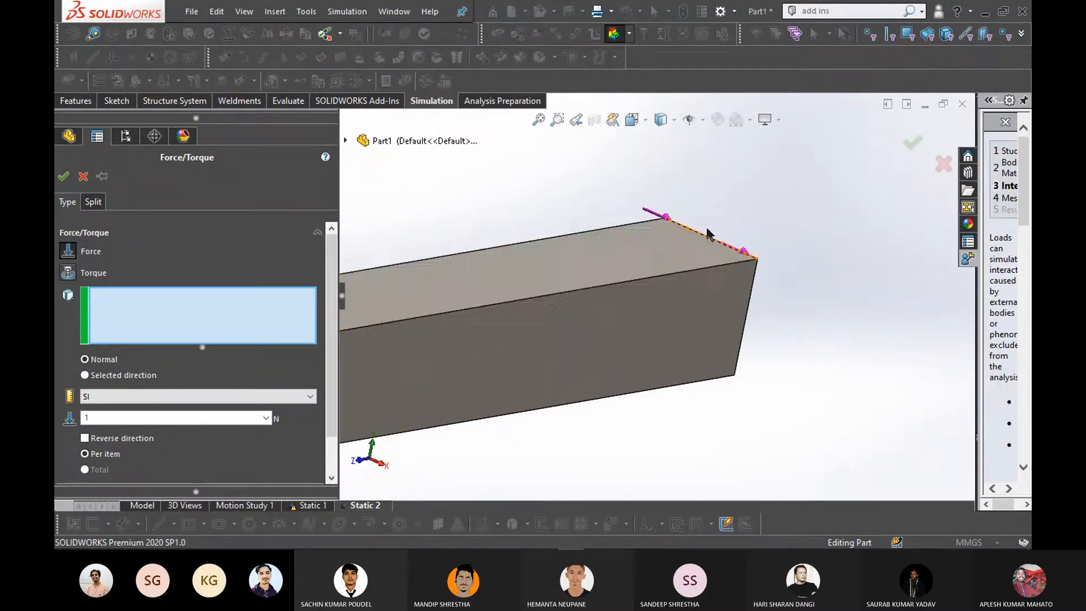
click(712, 244)
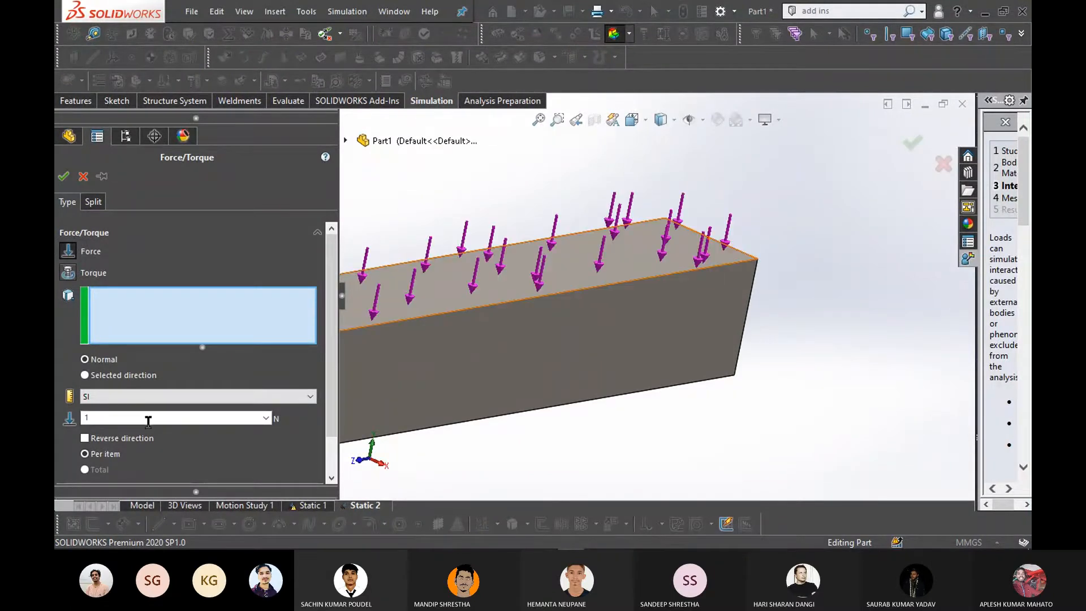
click(99, 375)
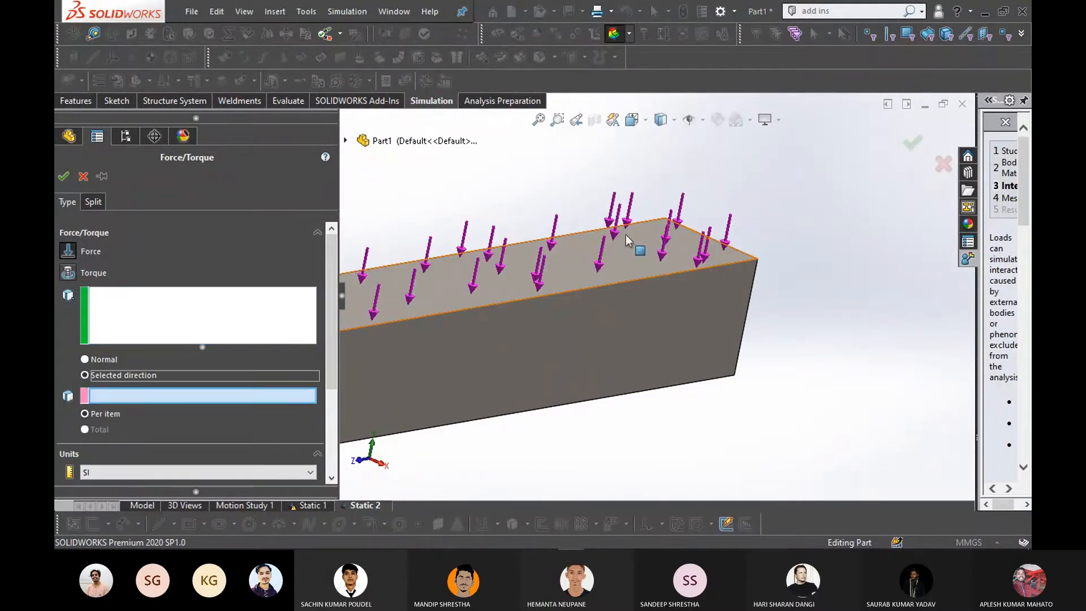
click(687, 228)
scroll(541, 378, up, 3)
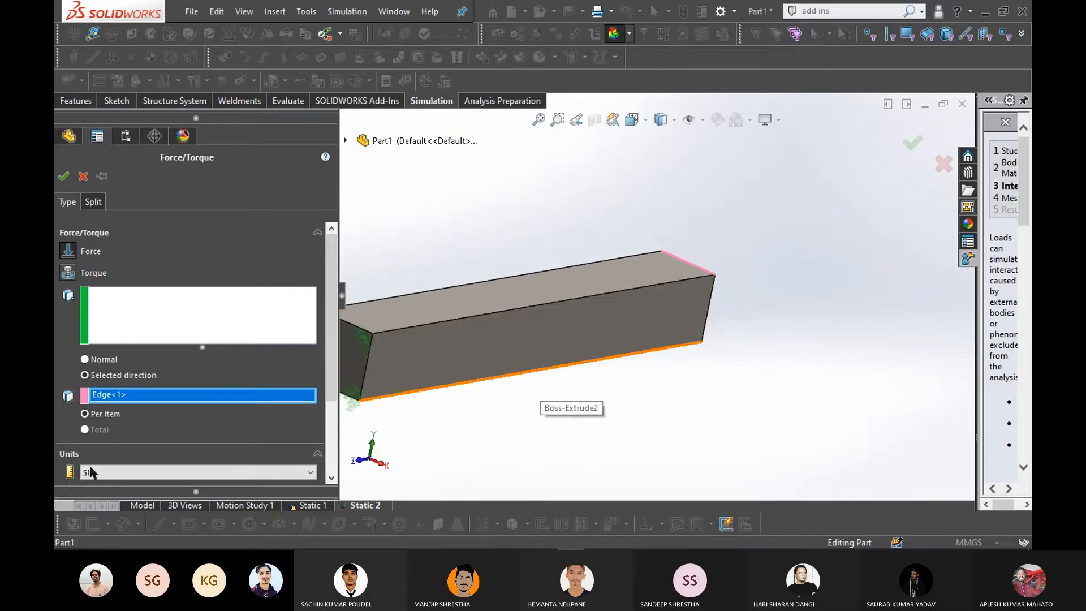
scroll(113, 431, down, 3)
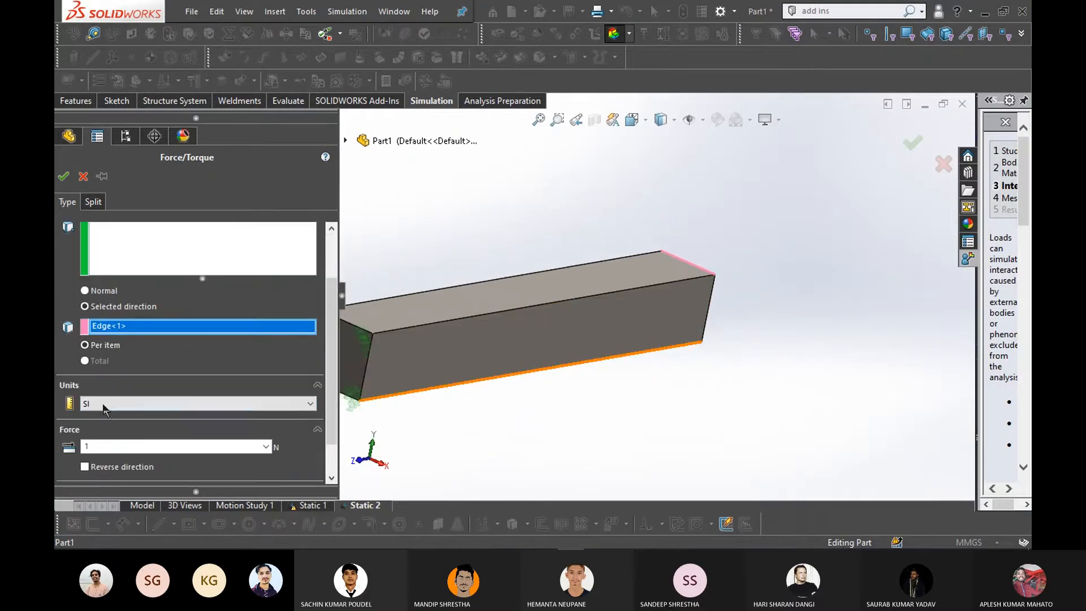
scroll(127, 380, up, 3)
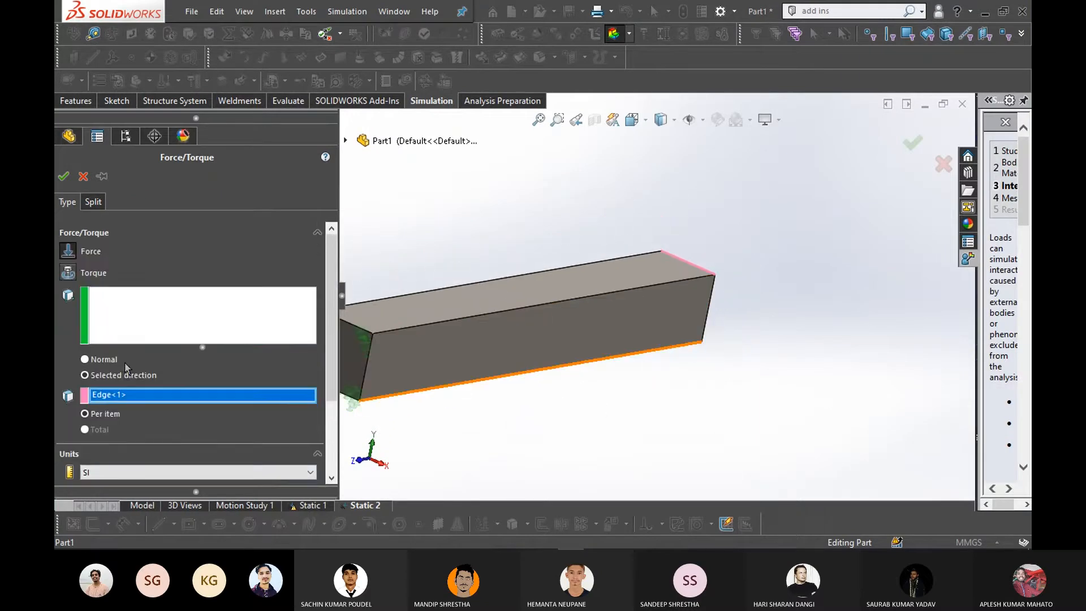
right_click(164, 402)
click(198, 423)
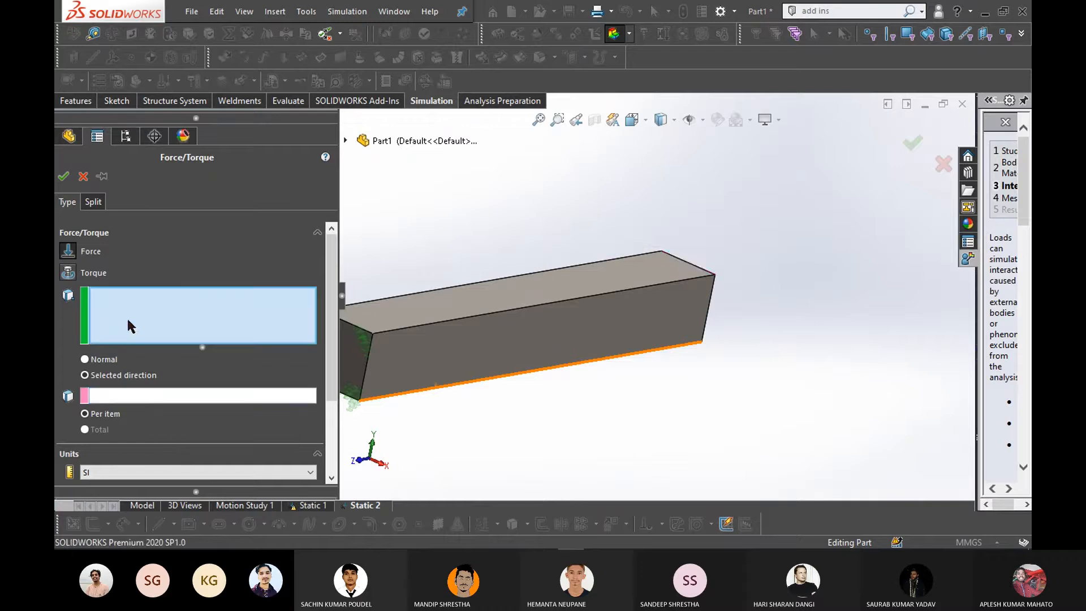
Apply the force to the upper edge of the beam's free end, directed downward using the adjacent vertical edge with direction reversed
click(686, 268)
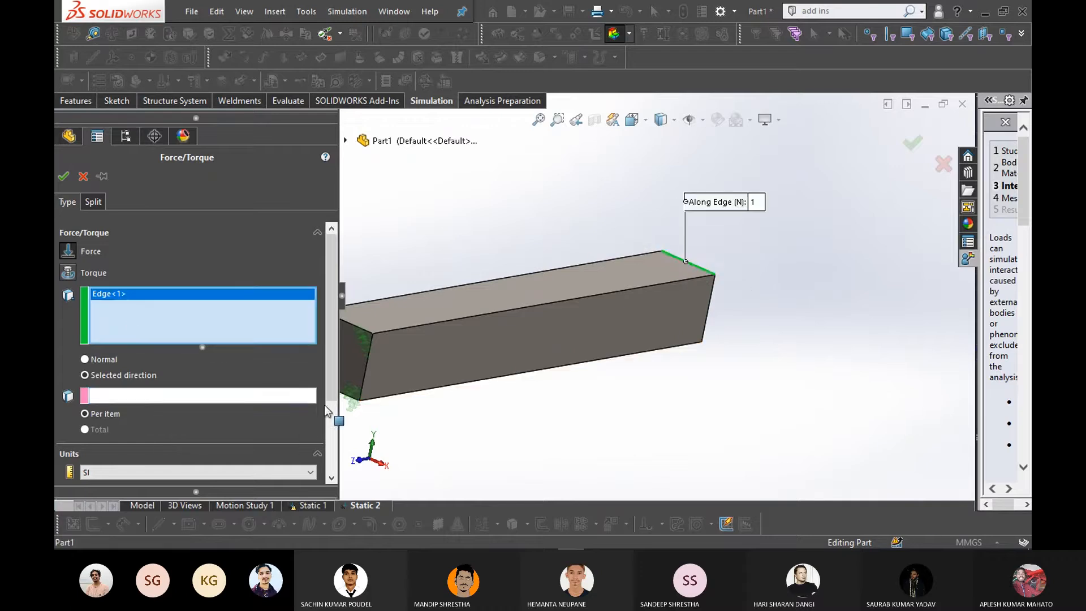
click(215, 395)
click(711, 315)
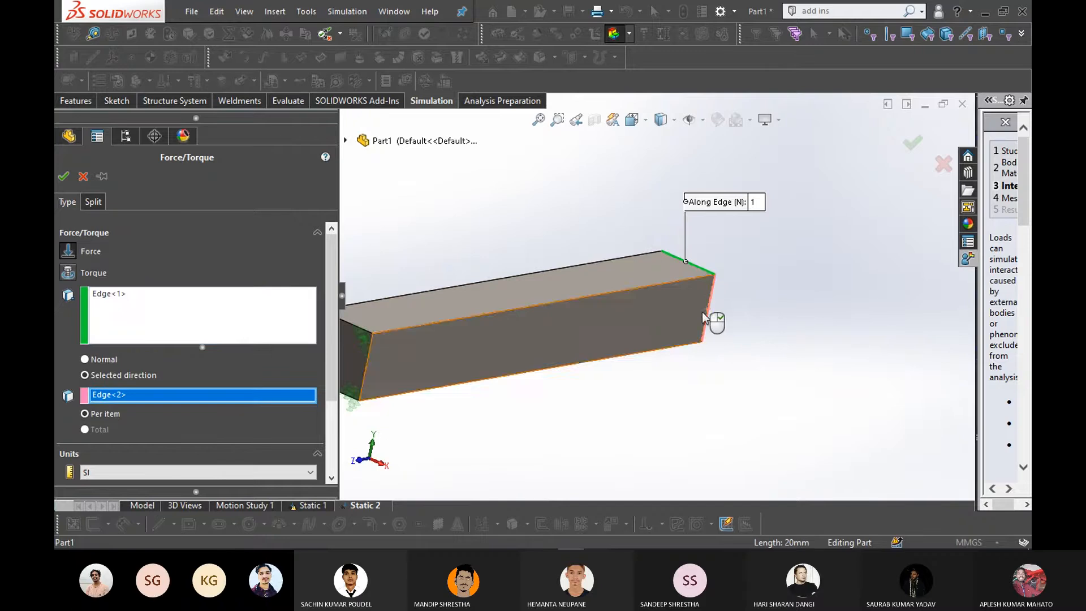
scroll(122, 441, down, 3)
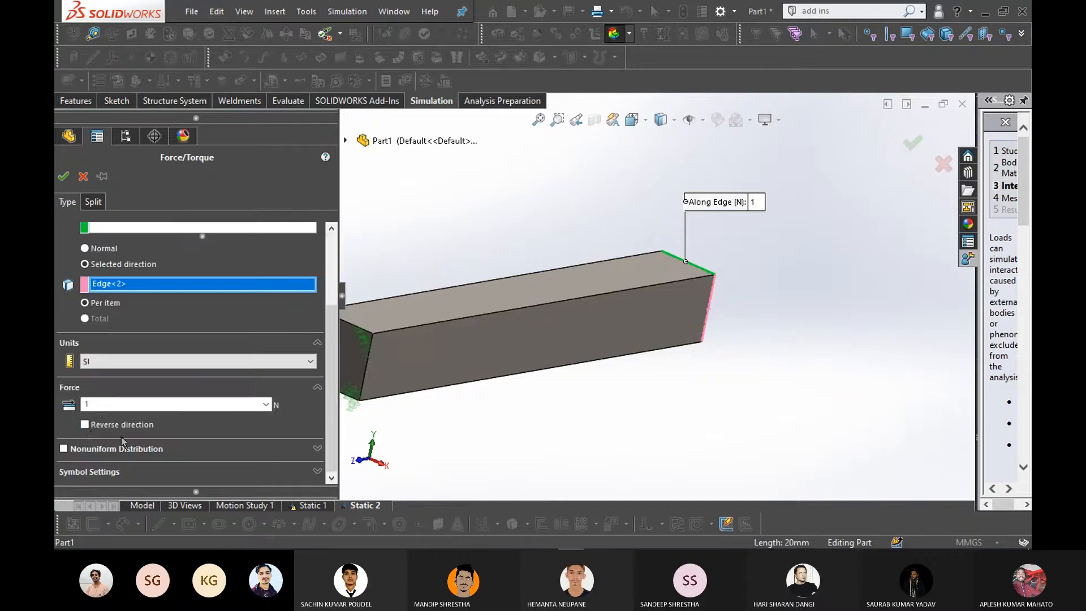
click(85, 424)
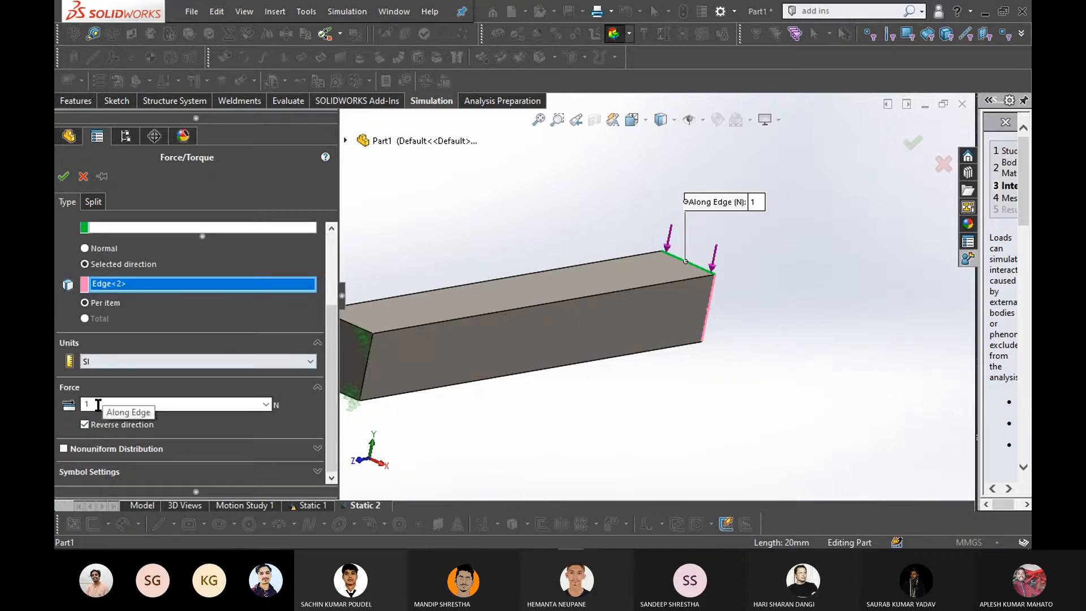
Set the force to 100 N per item and accept the load
double_click(98, 405)
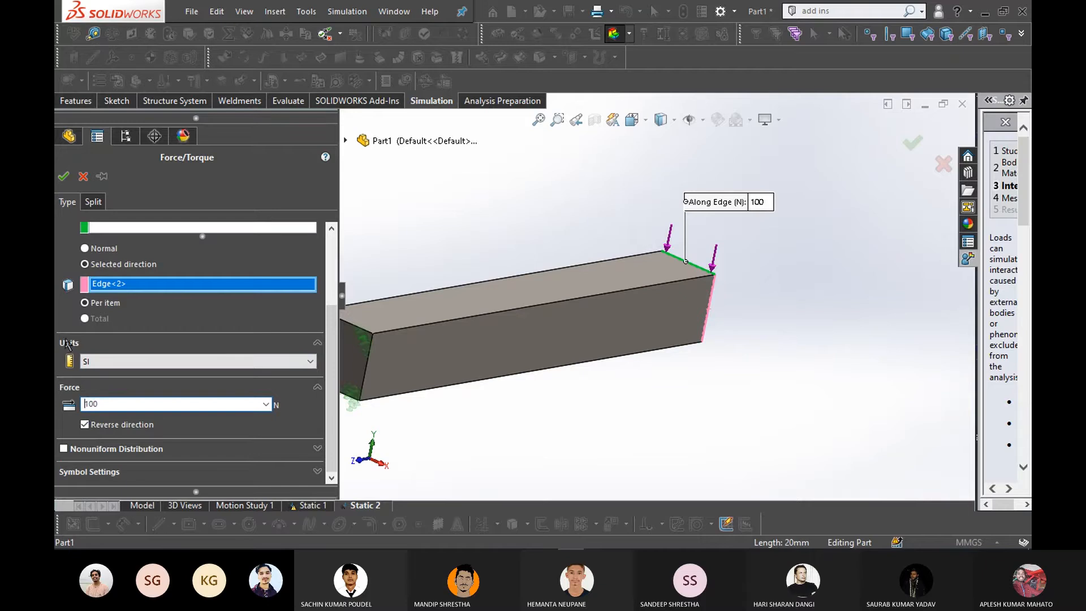
scroll(65, 339, up, 3)
click(63, 176)
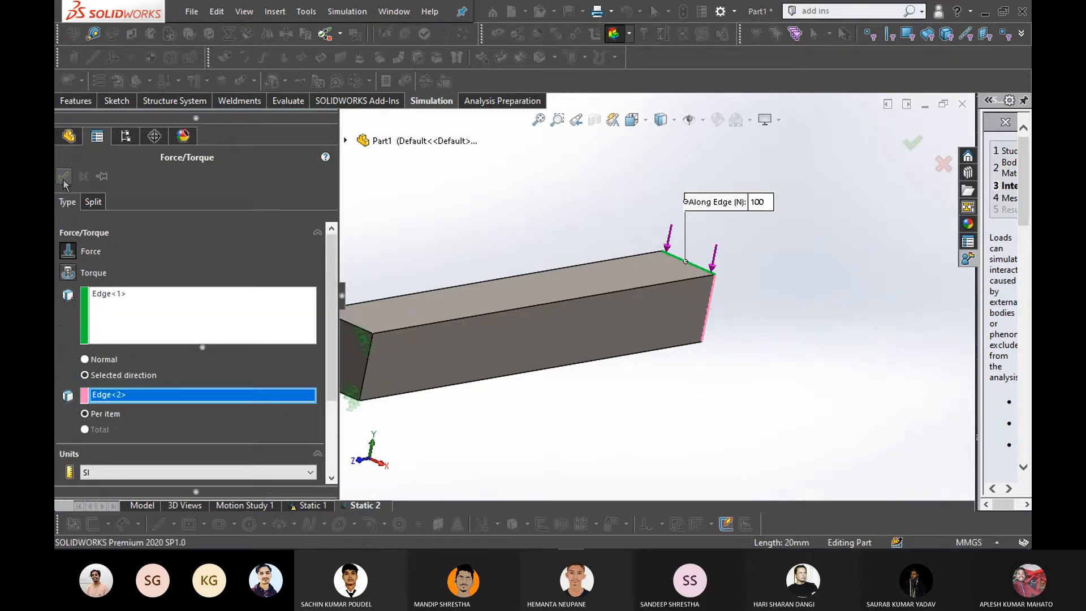
Mesh the beam and run the Static 2 study
right_click(102, 364)
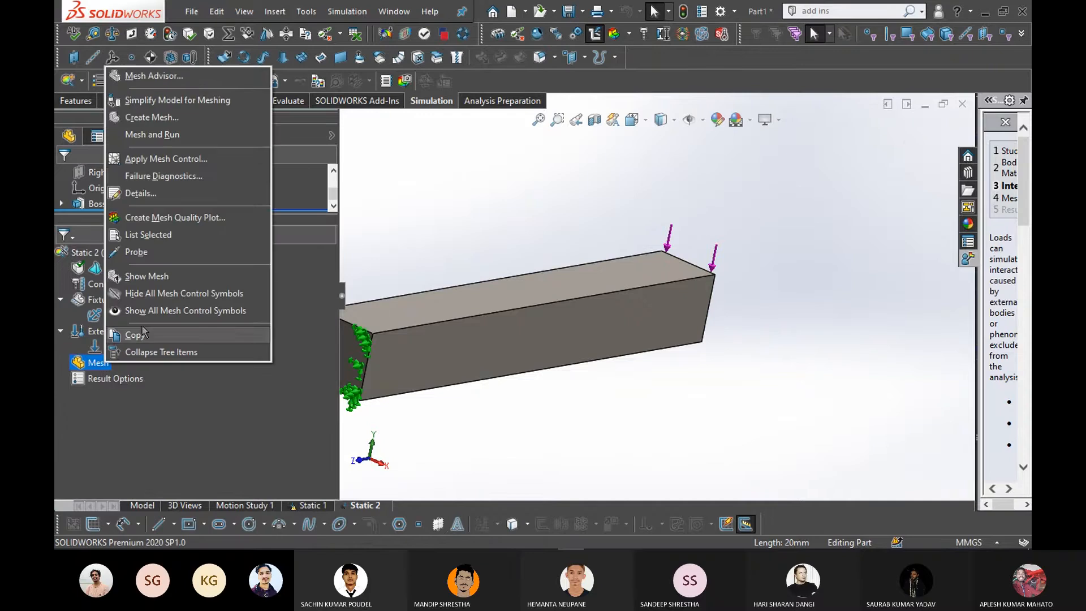
click(152, 134)
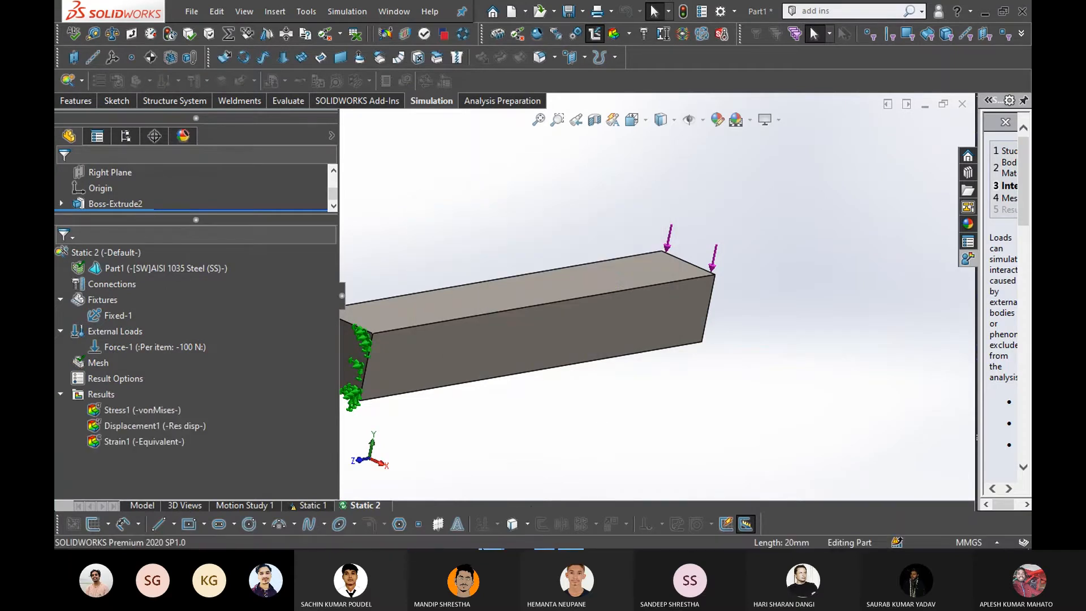
key(super+d)
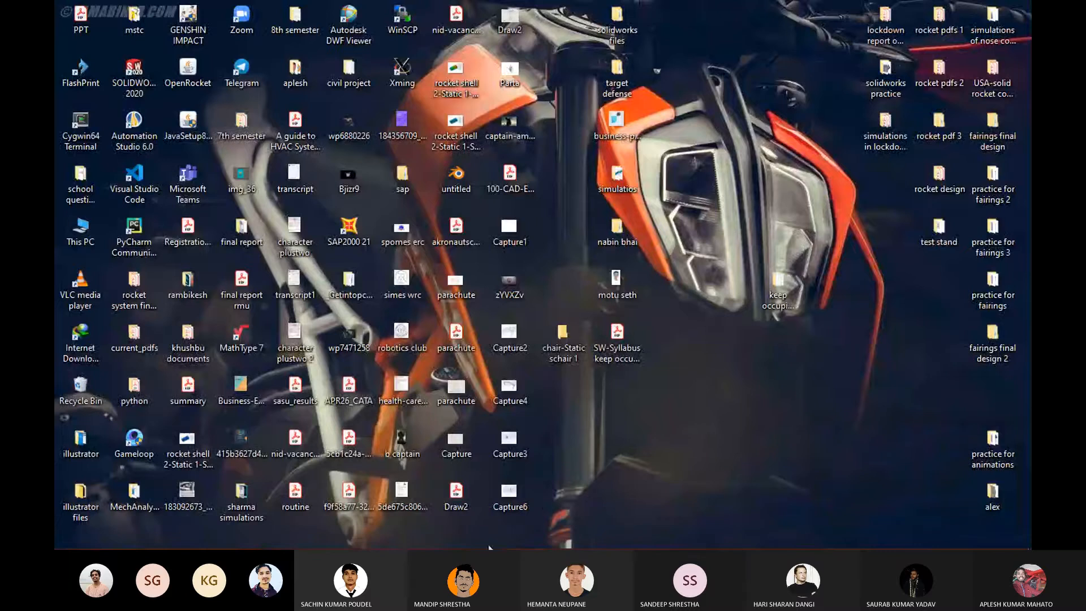
key(alt+Tab)
key(alt+Tab)
key(alt+Tab)
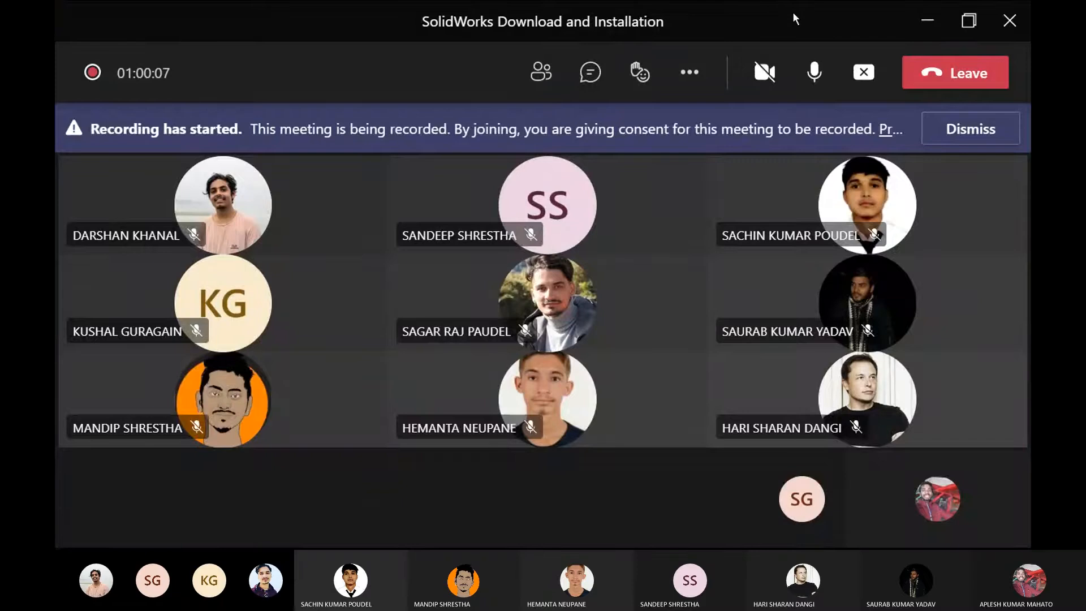
click(926, 21)
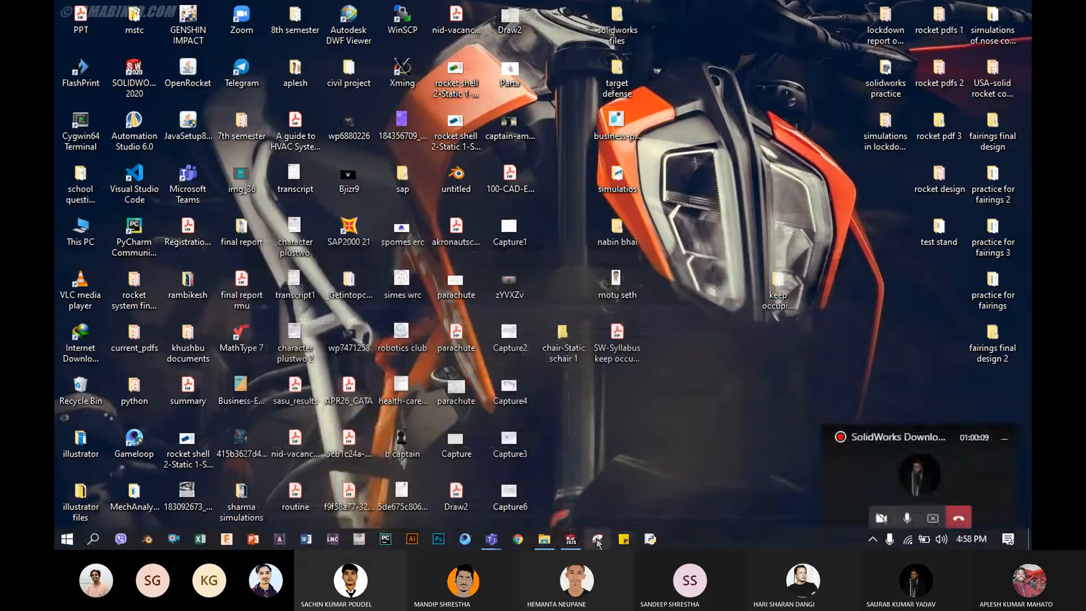
click(571, 538)
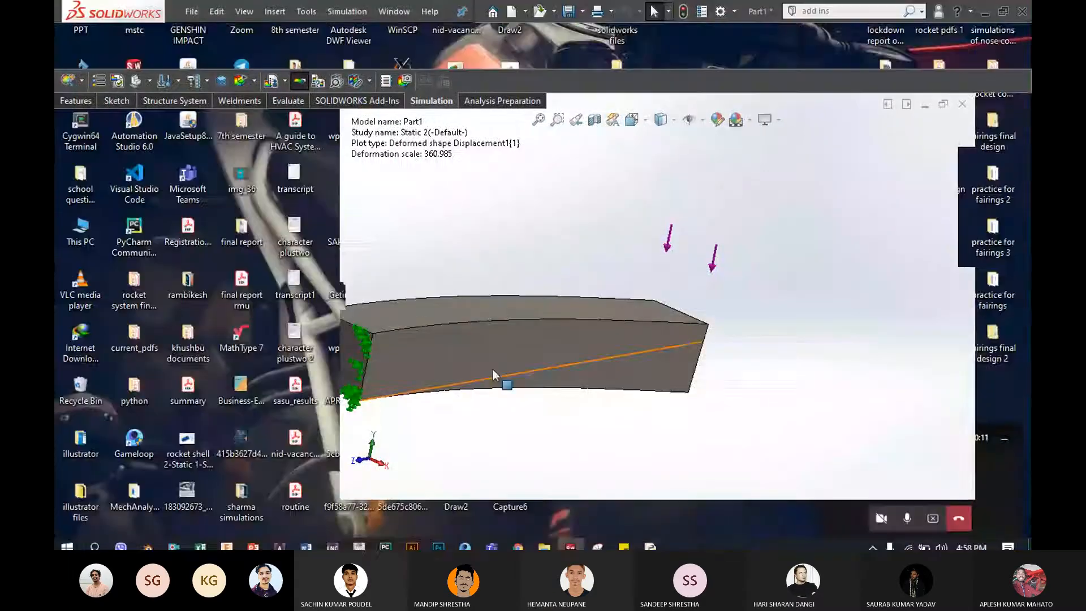
Show the von Mises stress plot (Stress1) of the Static 2 study
scroll(392, 421, down, 1)
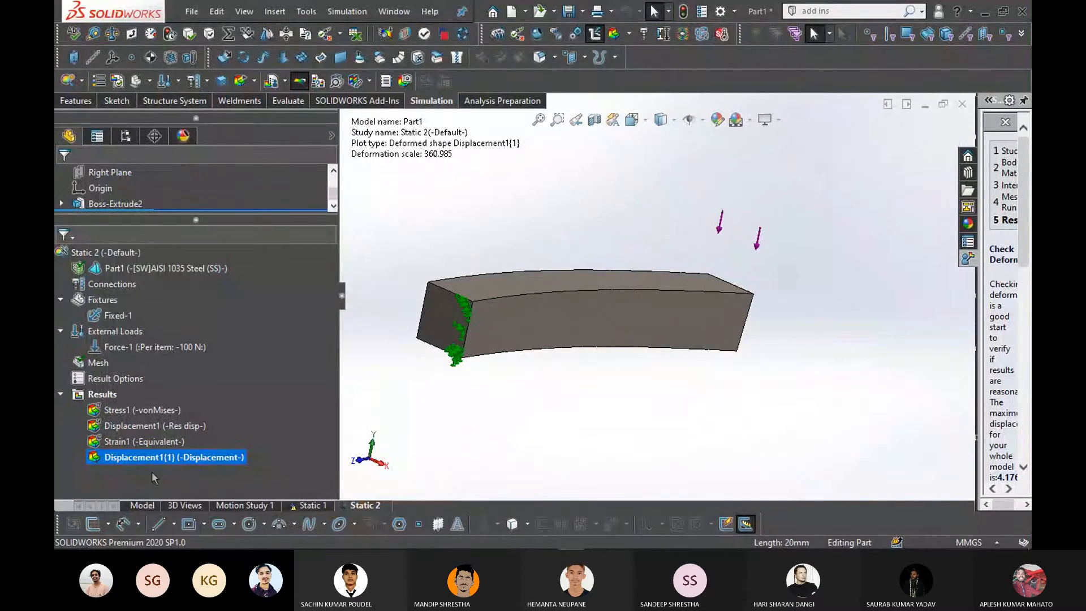
right_click(154, 415)
click(148, 417)
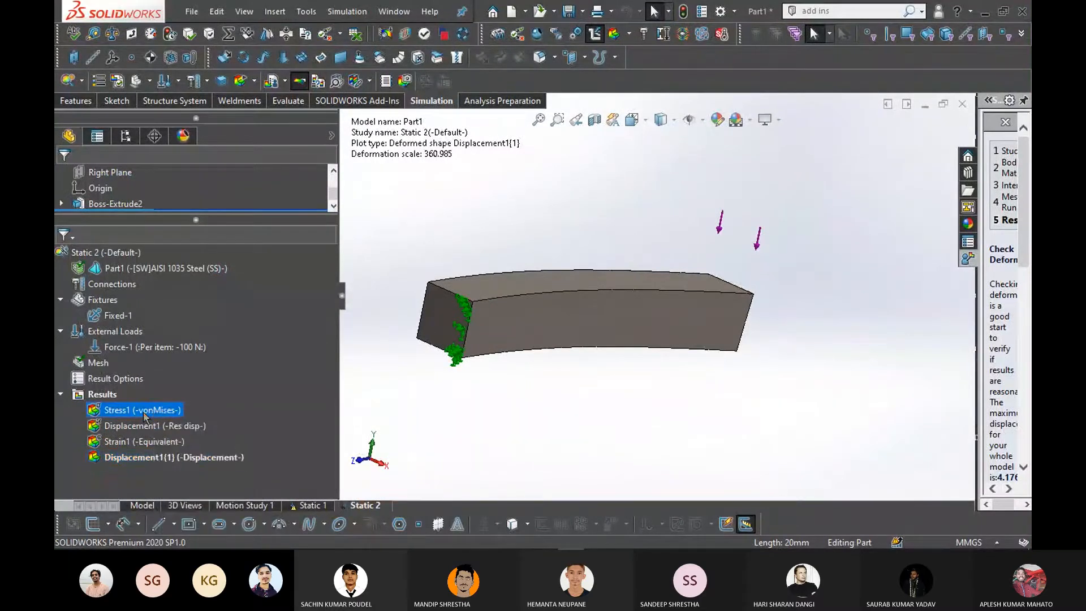
right_click(146, 418)
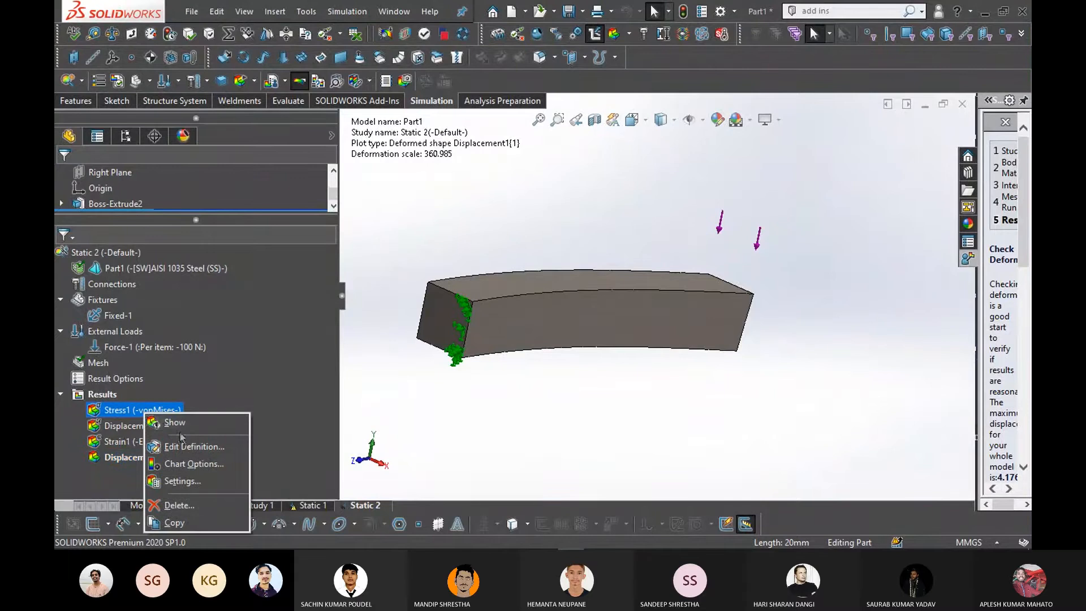
click(173, 422)
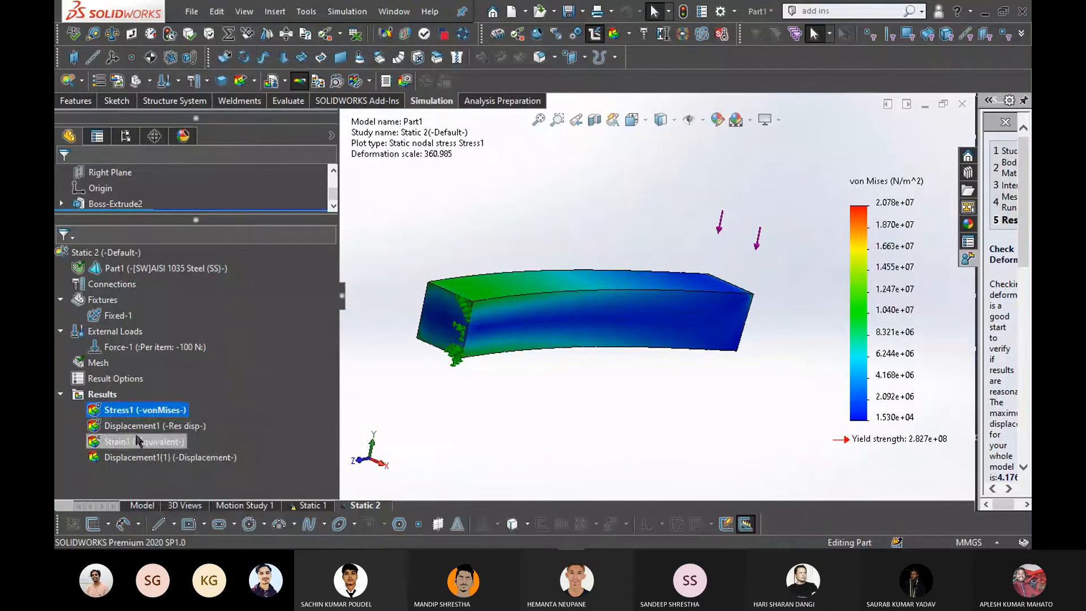
Show the resultant displacement plot (Displacement1) and inspect the beam's deformed shape
right_click(151, 426)
click(209, 434)
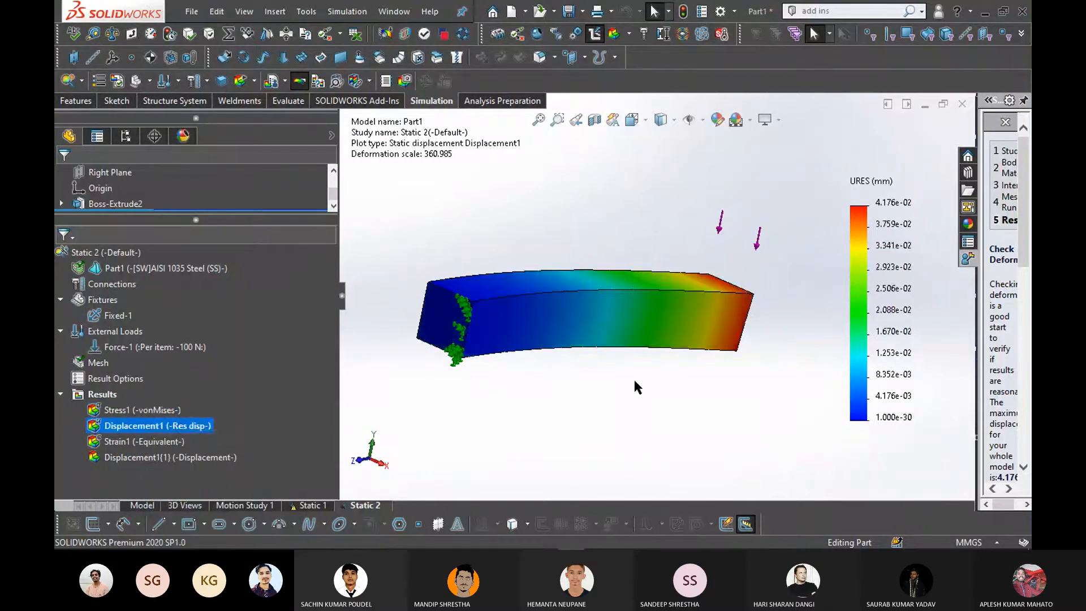
scroll(607, 394, up, 2)
middle_drag(608, 385, 543, 424)
scroll(541, 425, down, 1)
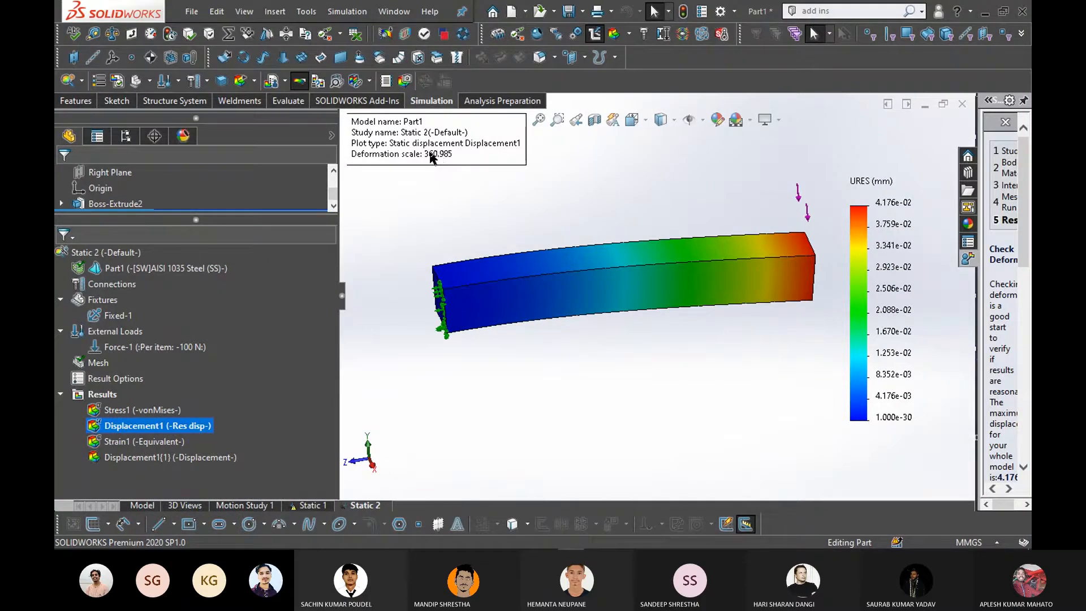
Set the displacement plot's deformed shape to true scale
double_click(428, 154)
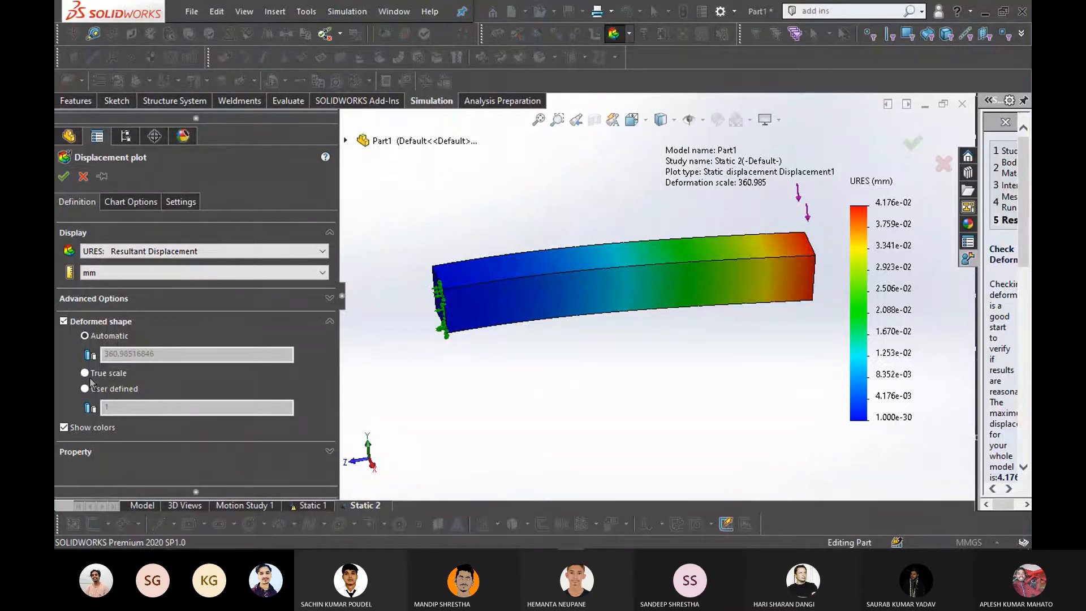
click(63, 178)
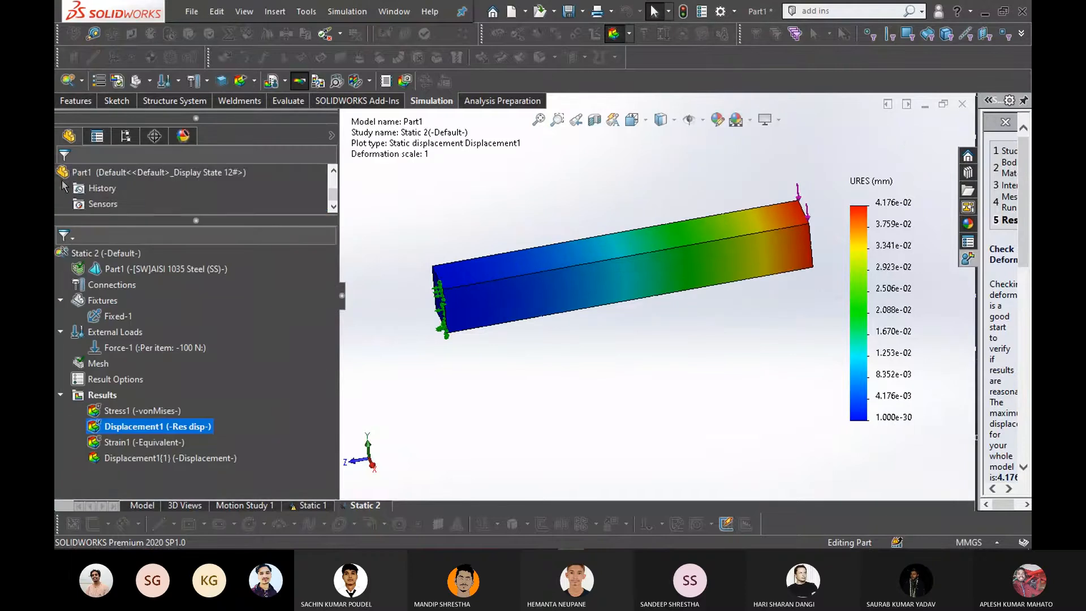
Set the displacement plot's deformed shape to a user-defined scale of 2000
double_click(406, 157)
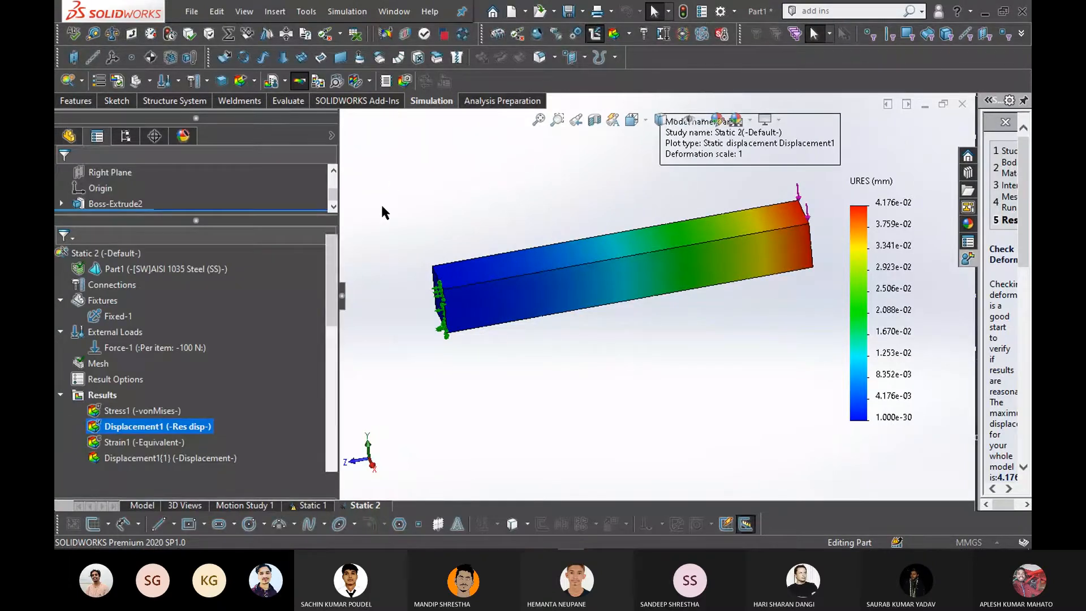
click(111, 390)
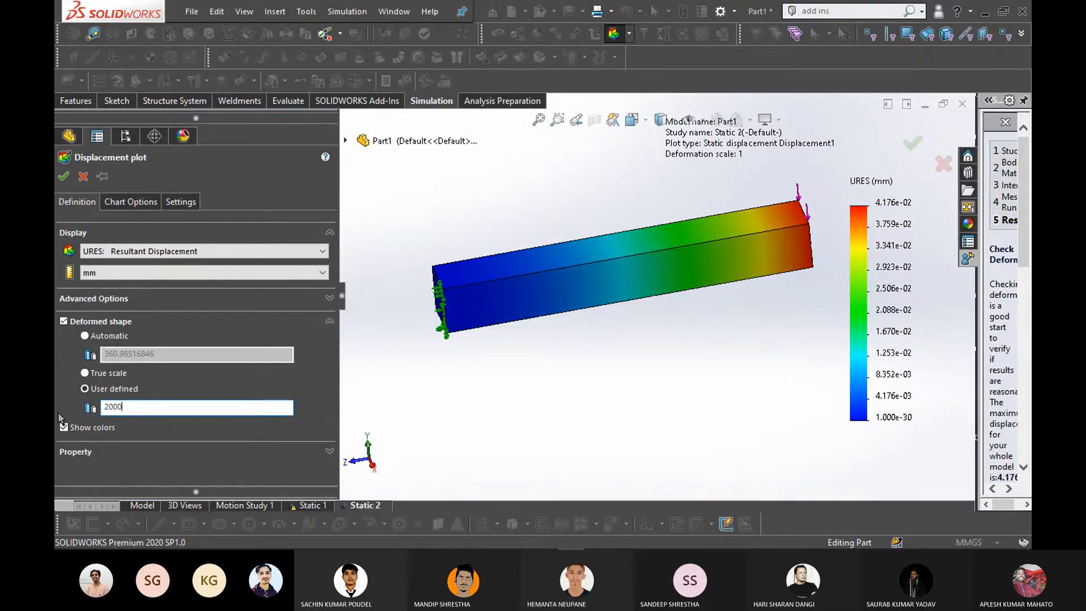
click(65, 176)
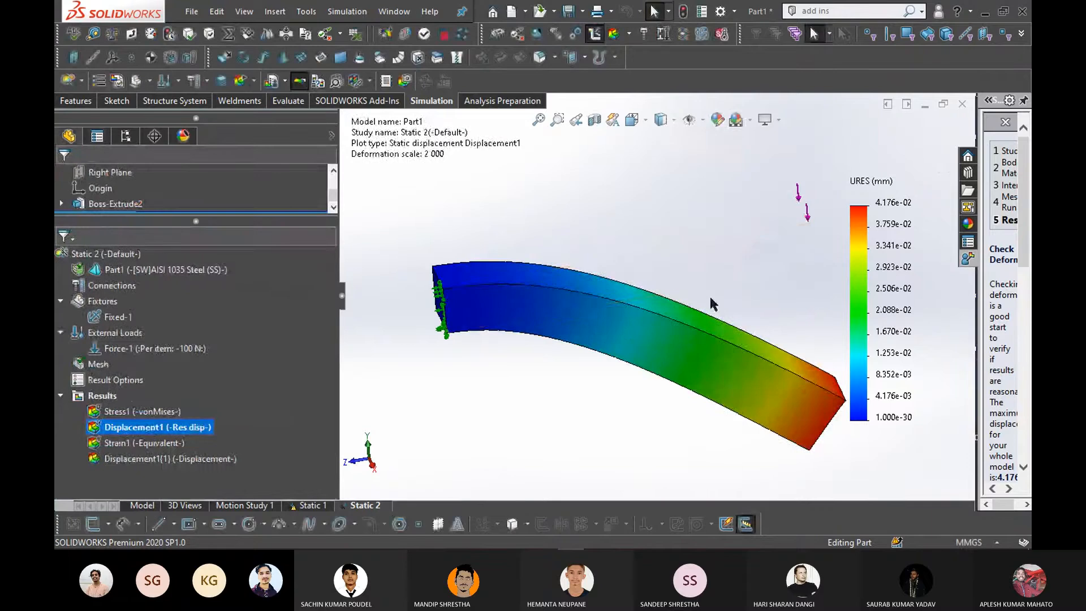
Set the Displacement1 plot's deformed shape to true scale
middle_drag(753, 437, 746, 412)
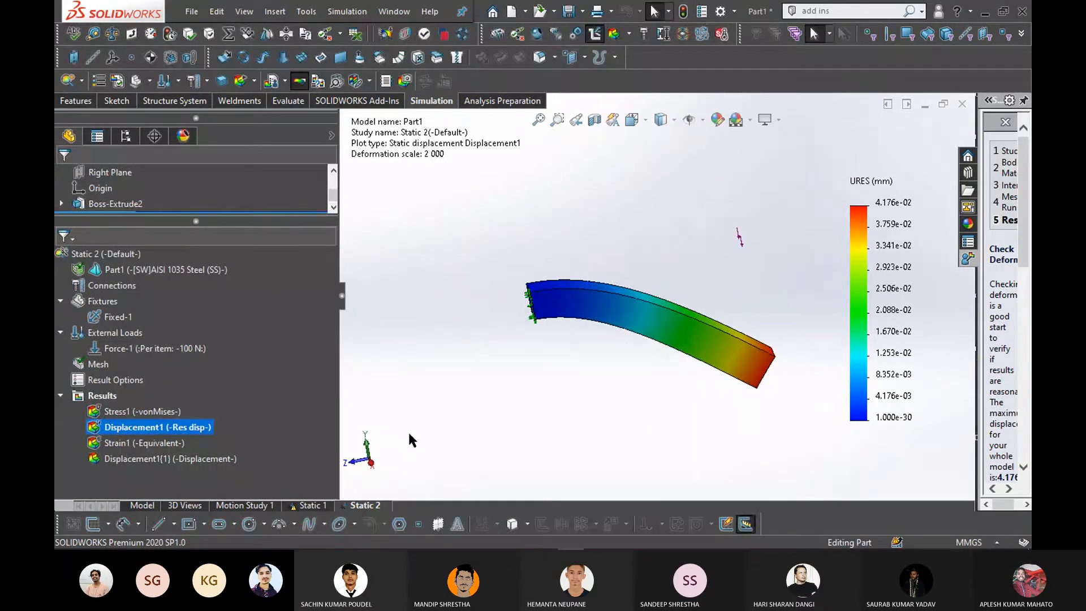
right_click(133, 430)
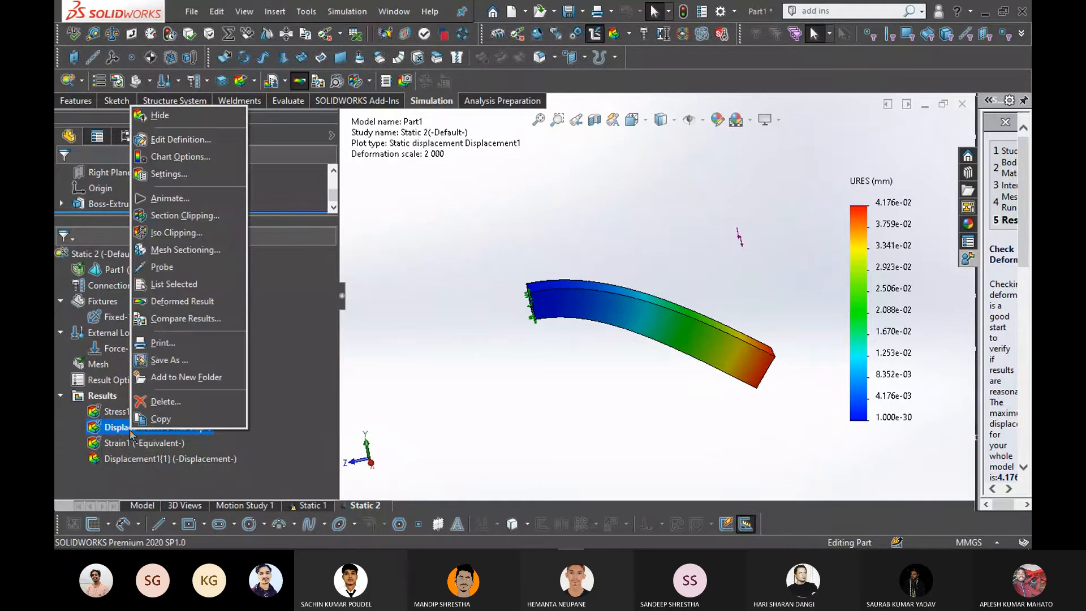
click(505, 301)
drag(433, 145, 747, 145)
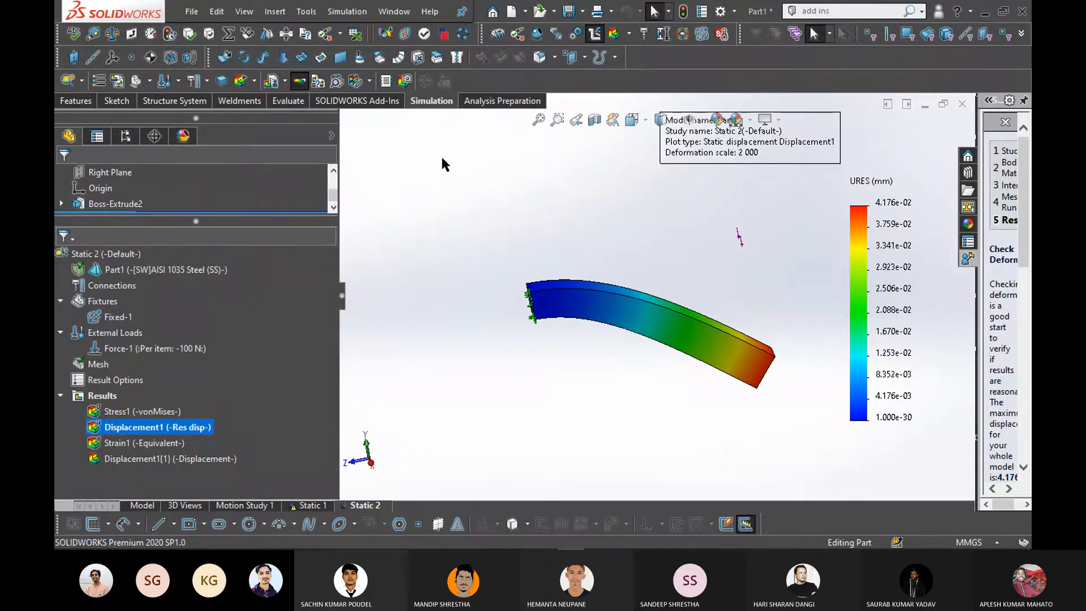
double_click(689, 152)
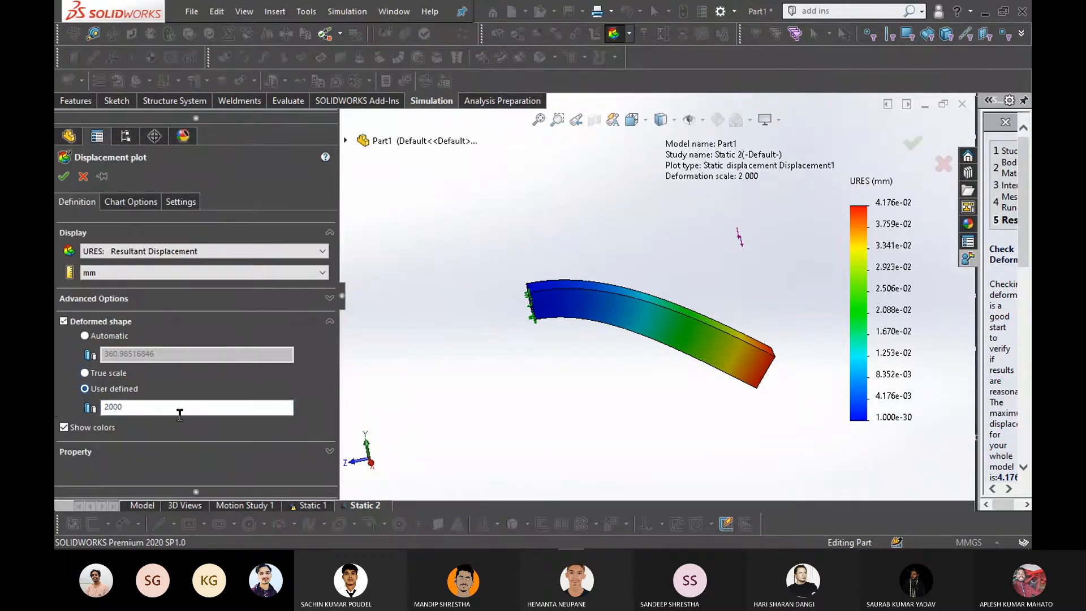
drag(169, 407, 54, 410)
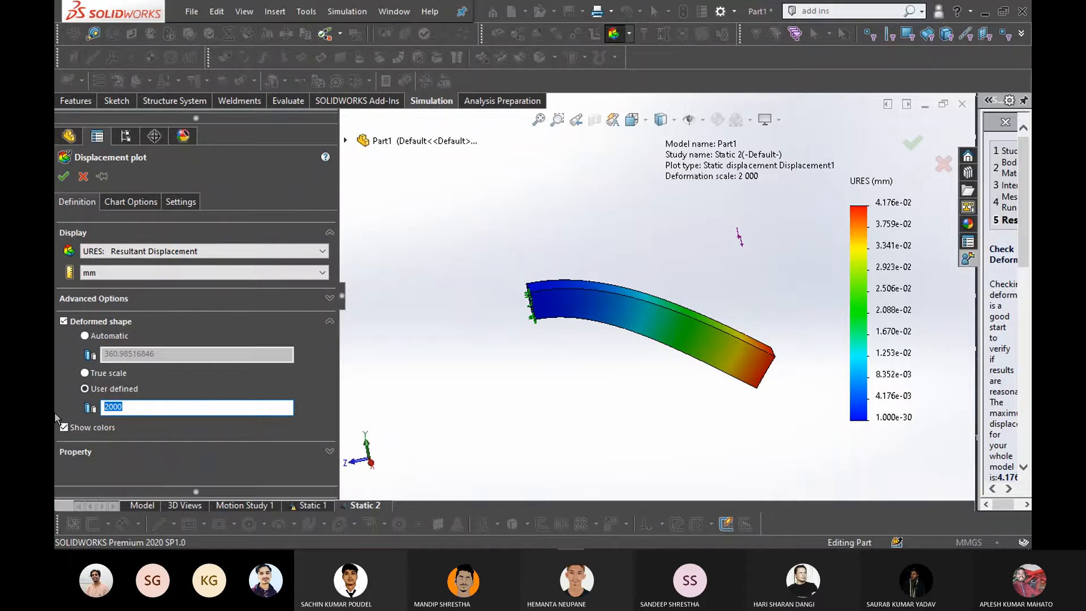
text(0)
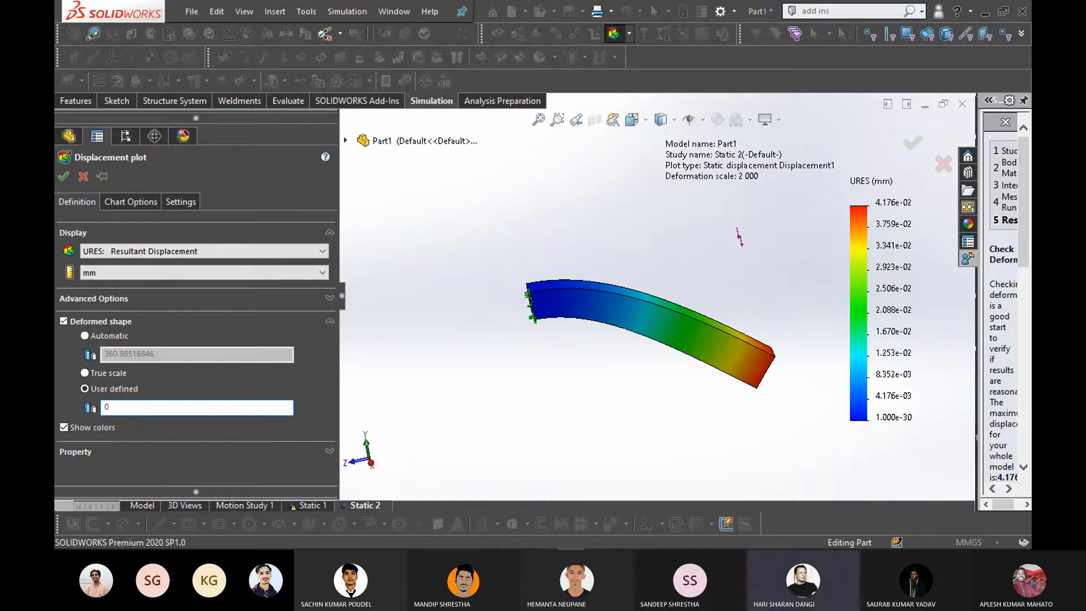
click(84, 373)
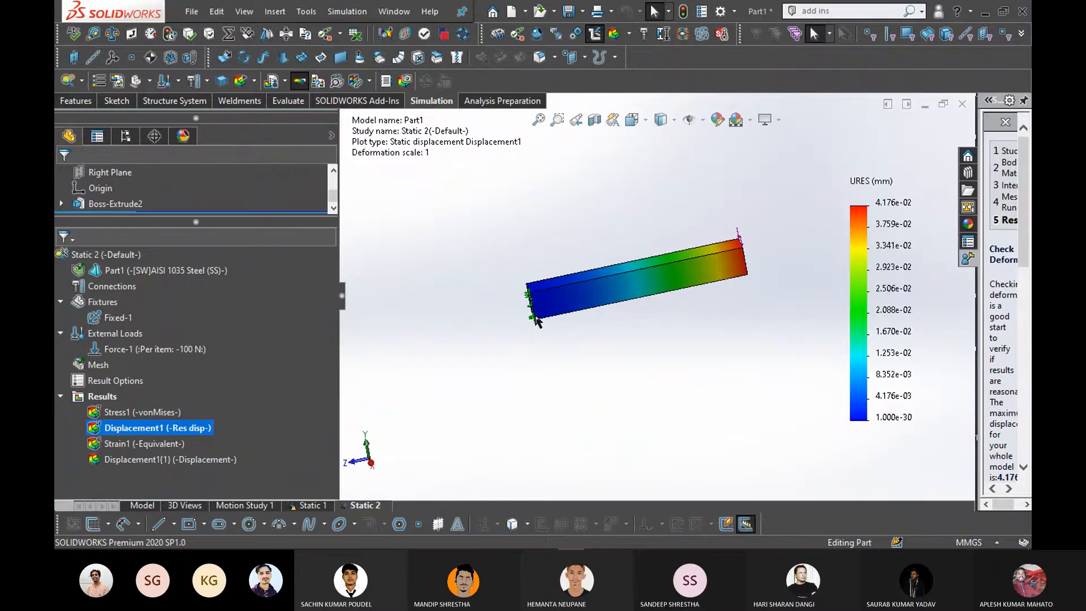
click(160, 417)
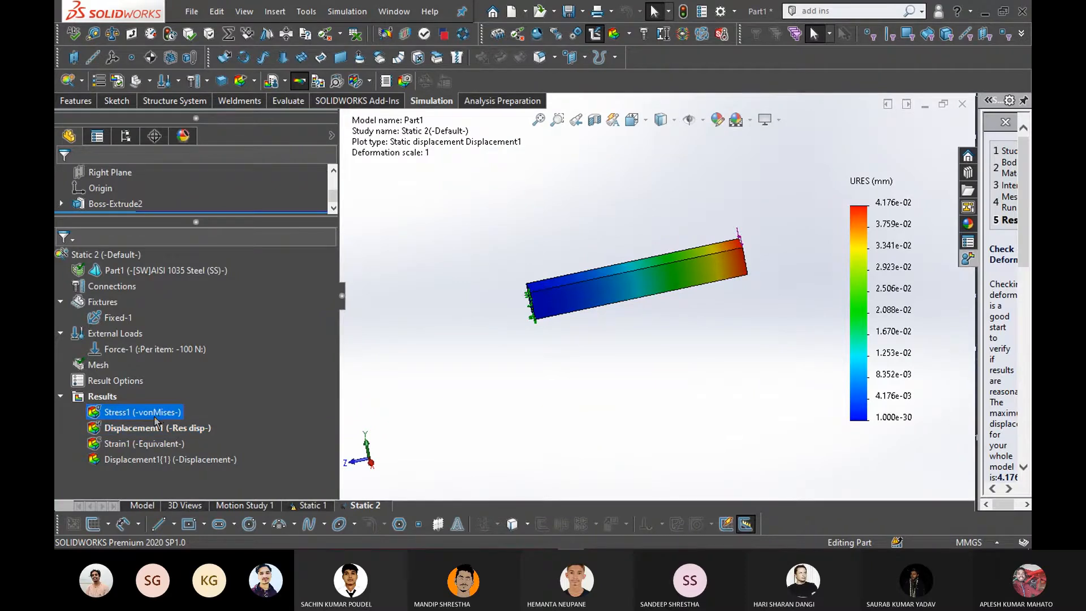
right_click(142, 448)
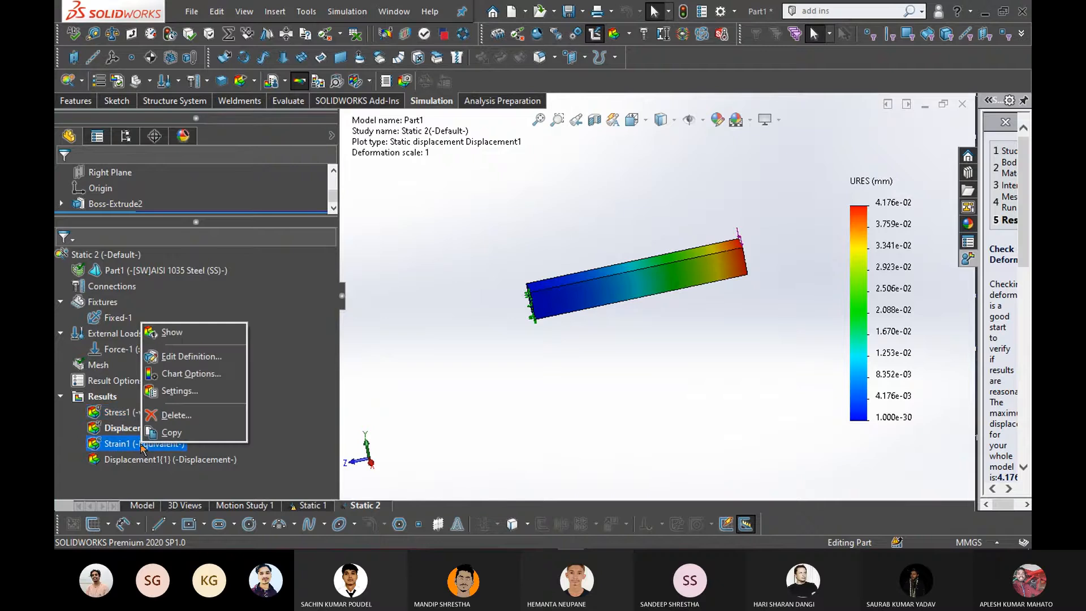
click(68, 462)
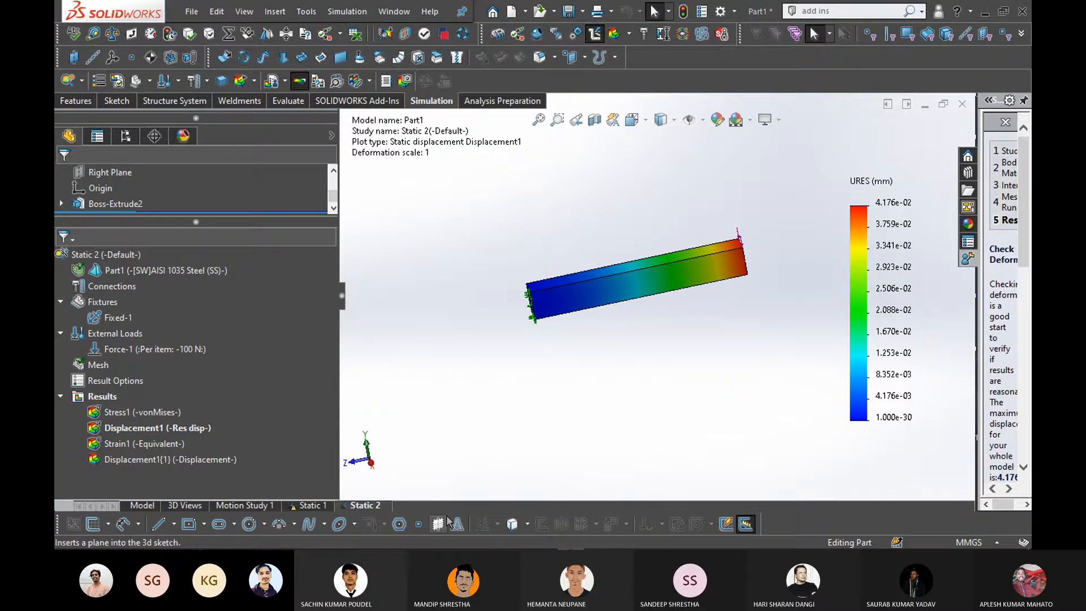
key(alt+Tab)
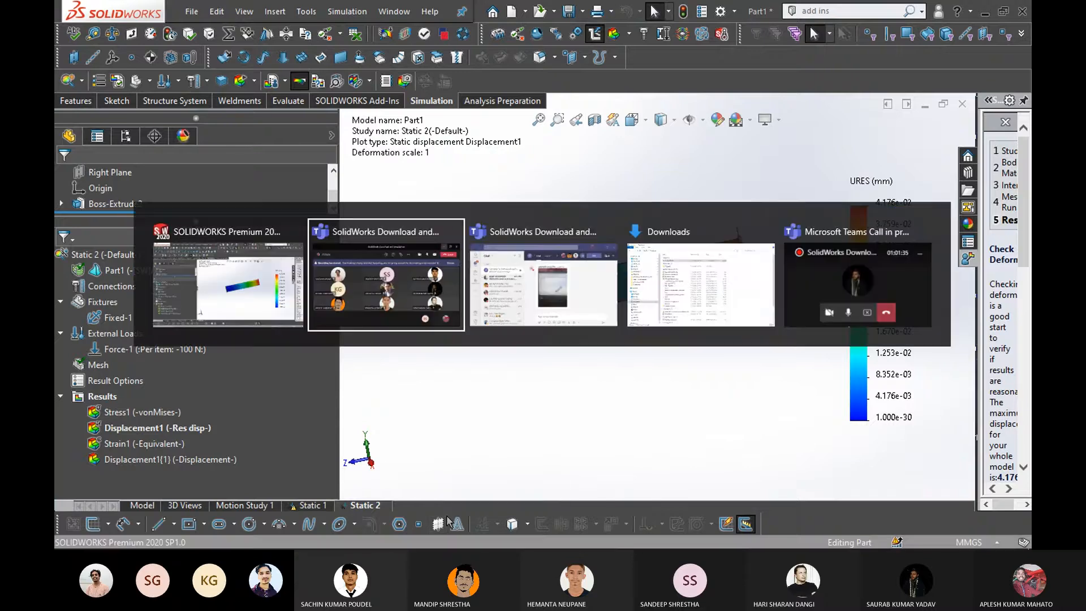
key(alt+Tab)
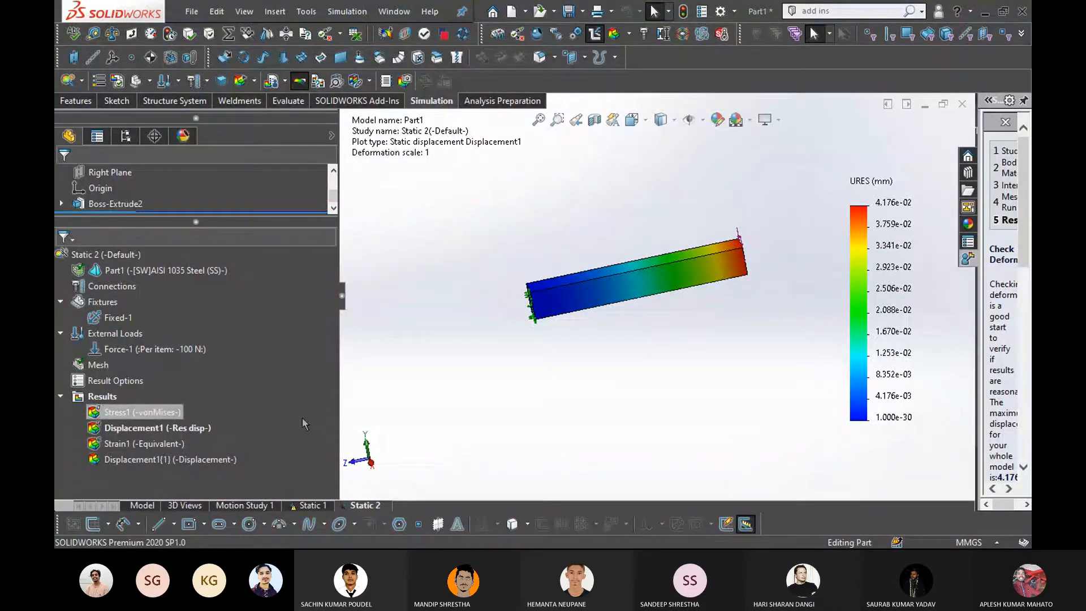
Show the von Mises stress plot (Stress1) and compare the beam's stress with the material's yield strength
click(126, 414)
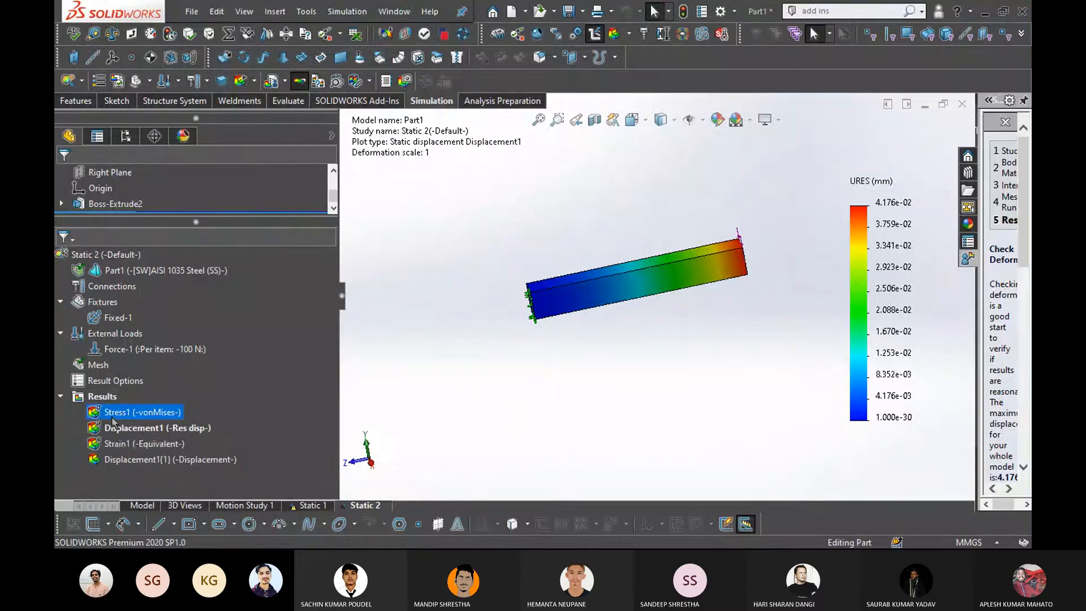
right_click(113, 420)
click(140, 426)
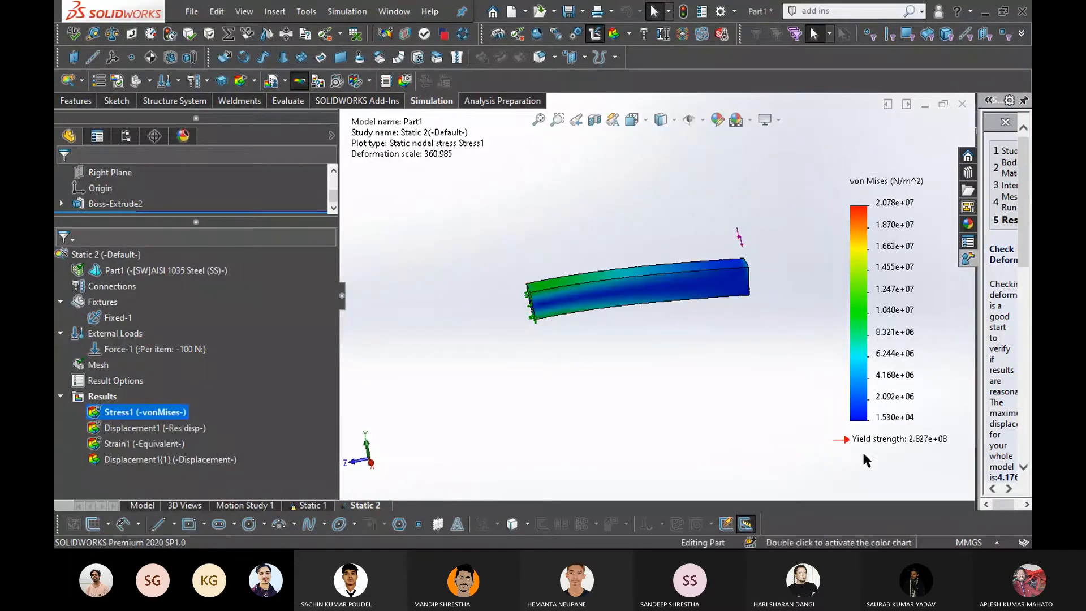
click(60, 447)
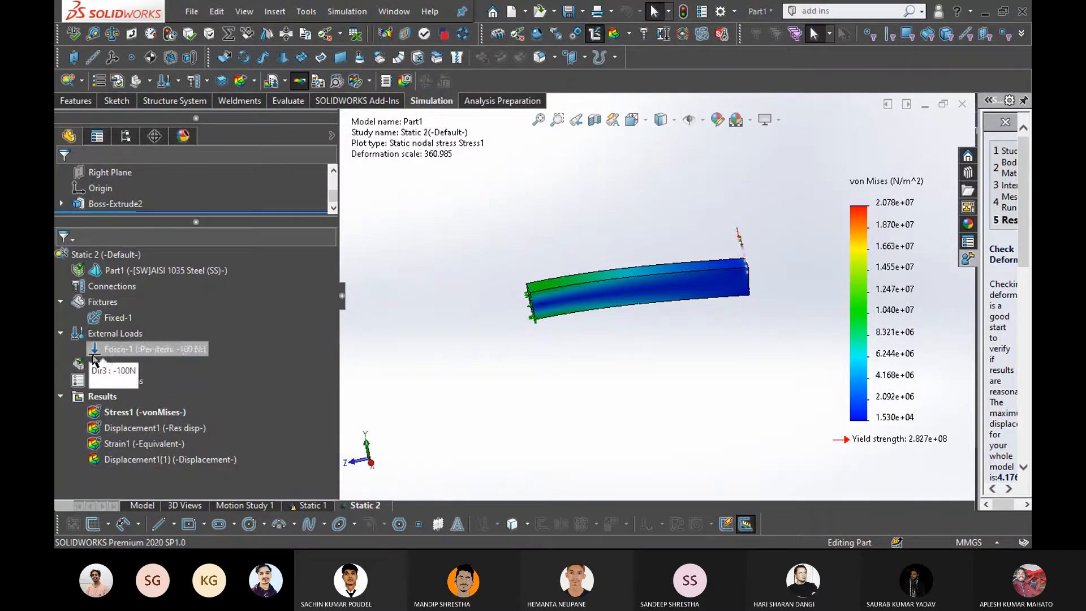
Show the resultant displacement plot (Displacement1) and start the Probe tool on it
click(121, 430)
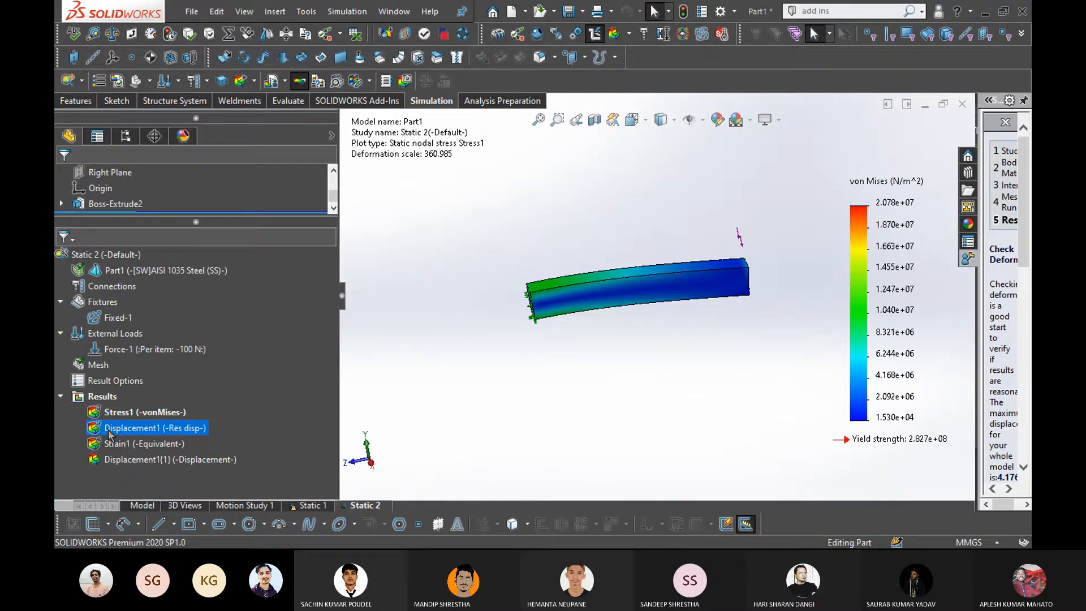
right_click(109, 435)
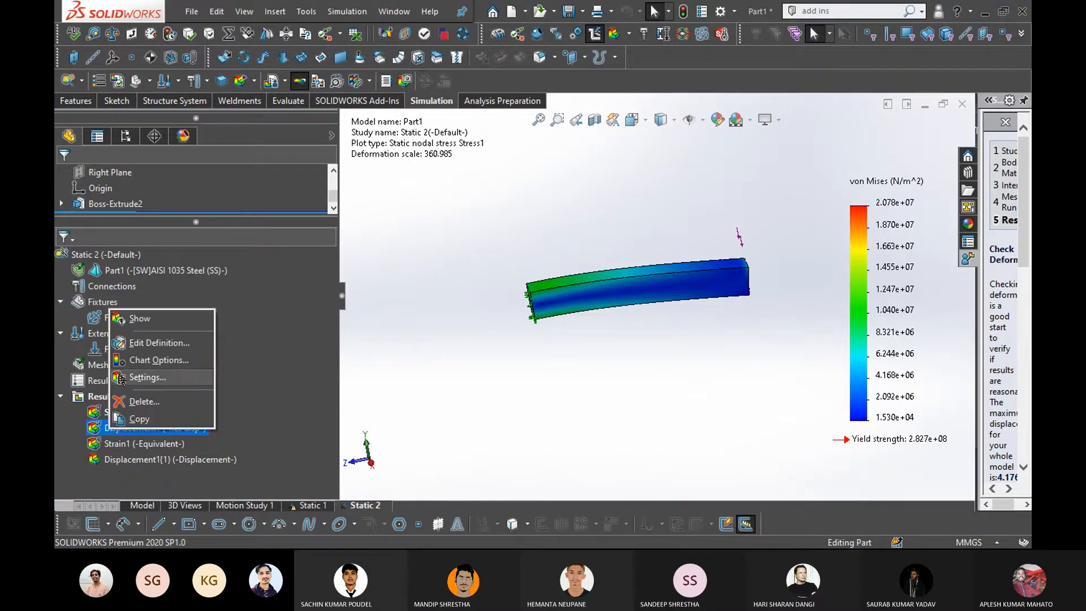
click(137, 318)
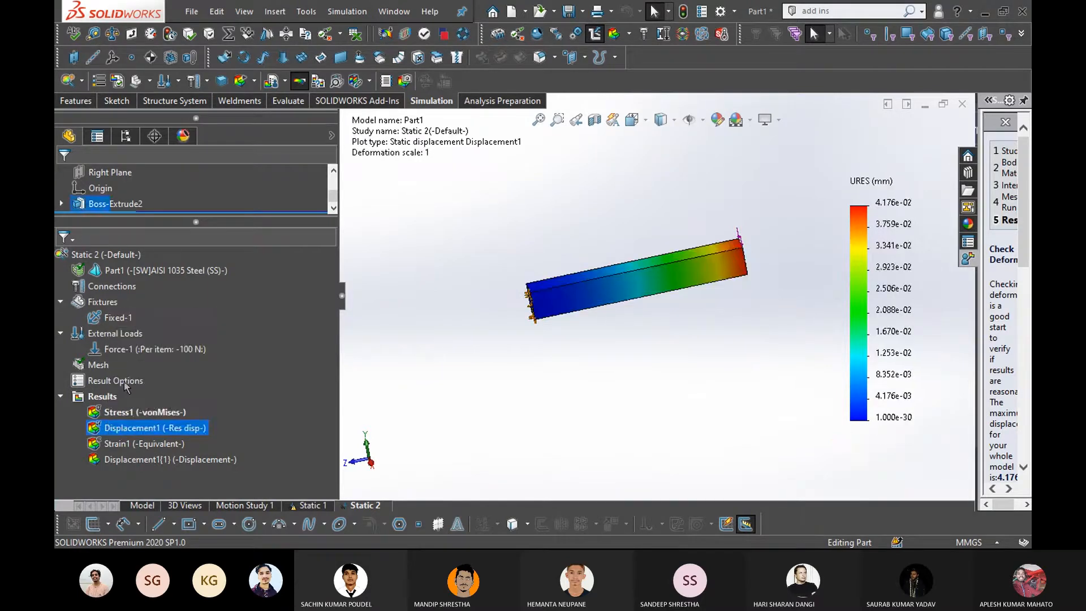
right_click(120, 431)
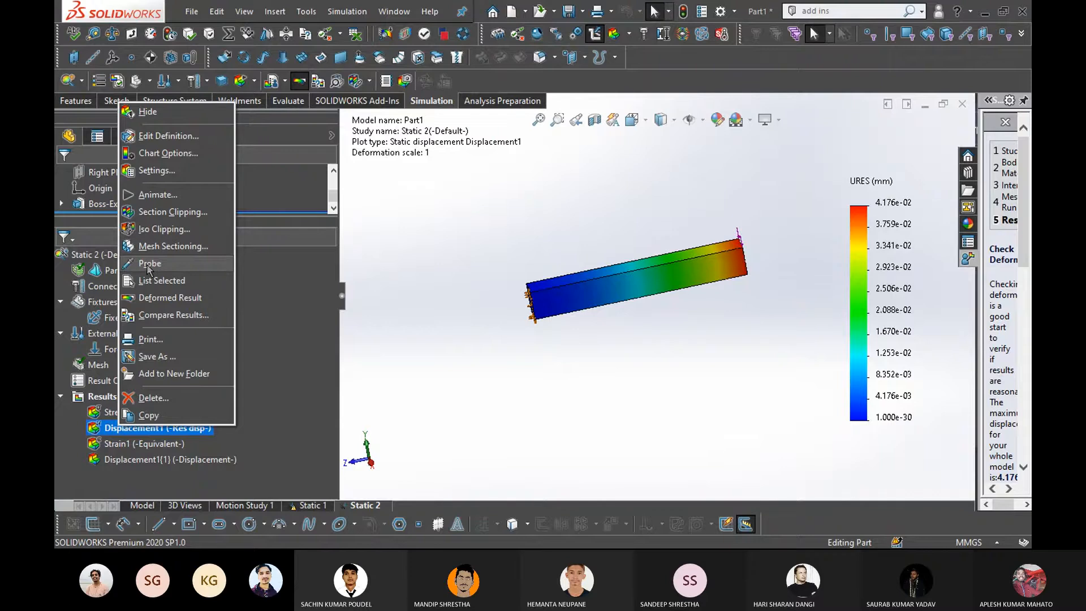
click(150, 264)
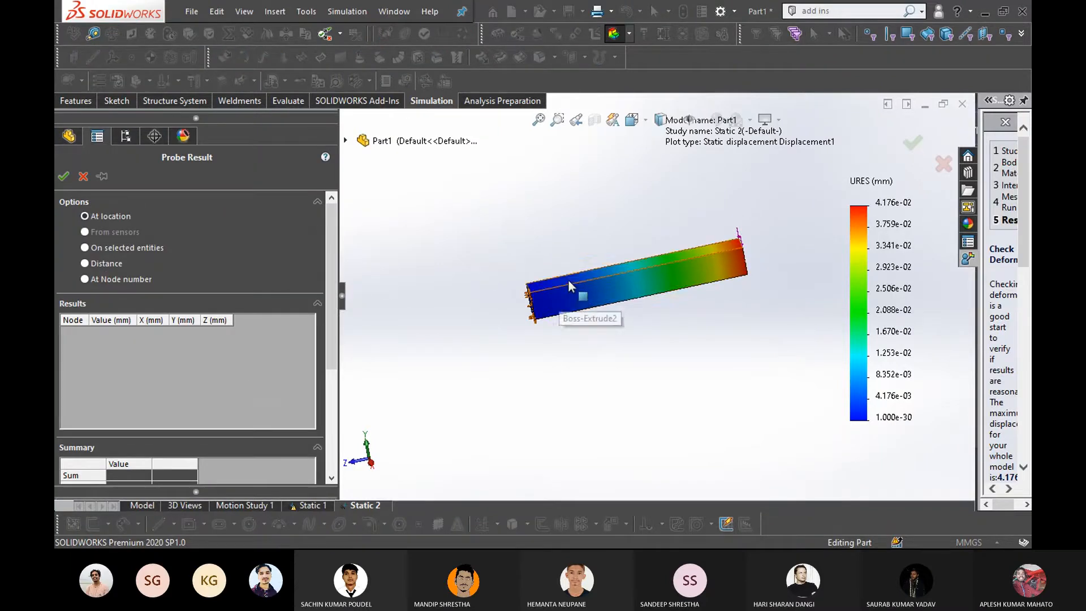
Probe the displacement at five locations along the beam's upper front edge, from the fixed end to just past midspan
scroll(568, 280, down, 4)
scroll(809, 261, up, 3)
scroll(814, 256, down, 2)
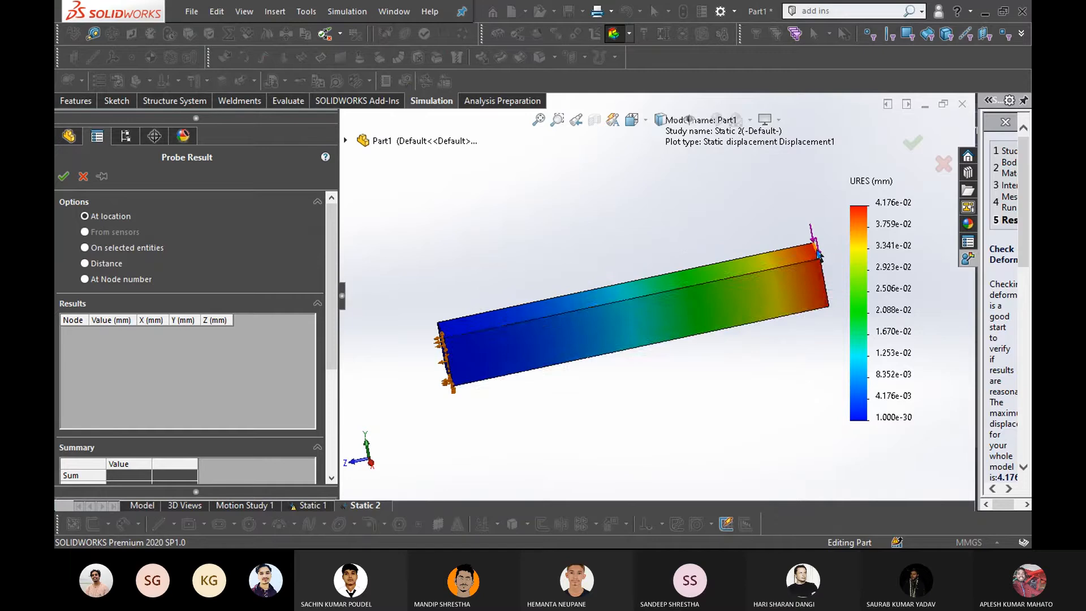
scroll(483, 323, down, 1)
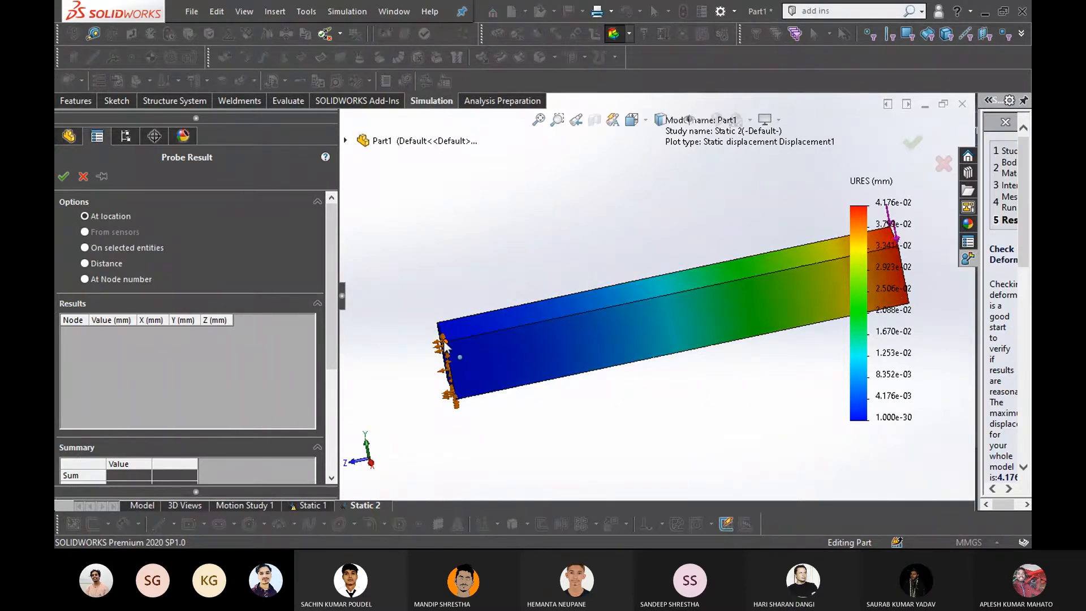
click(458, 338)
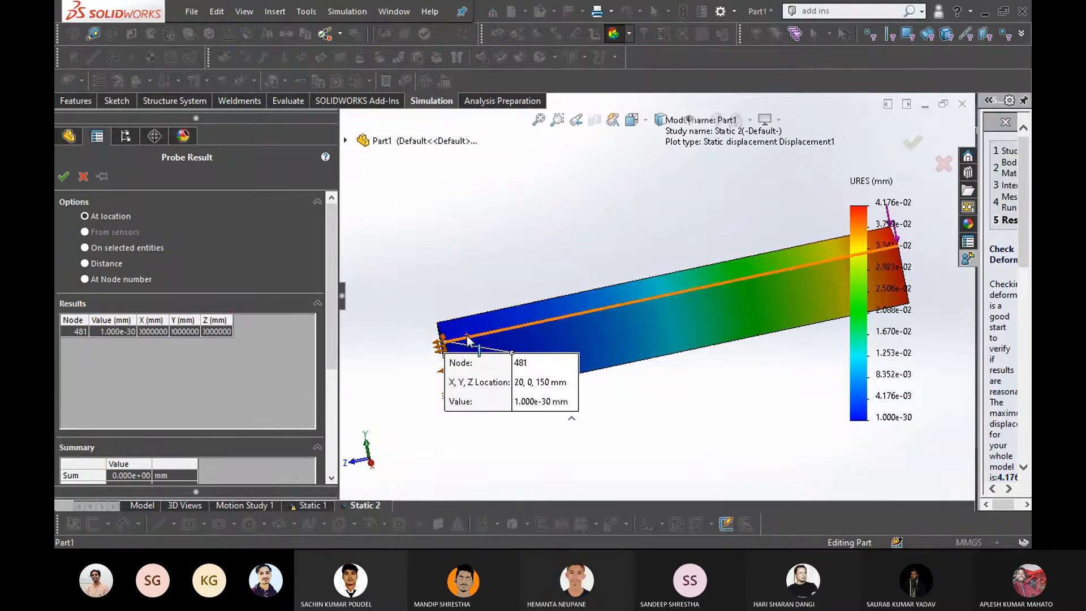
click(467, 340)
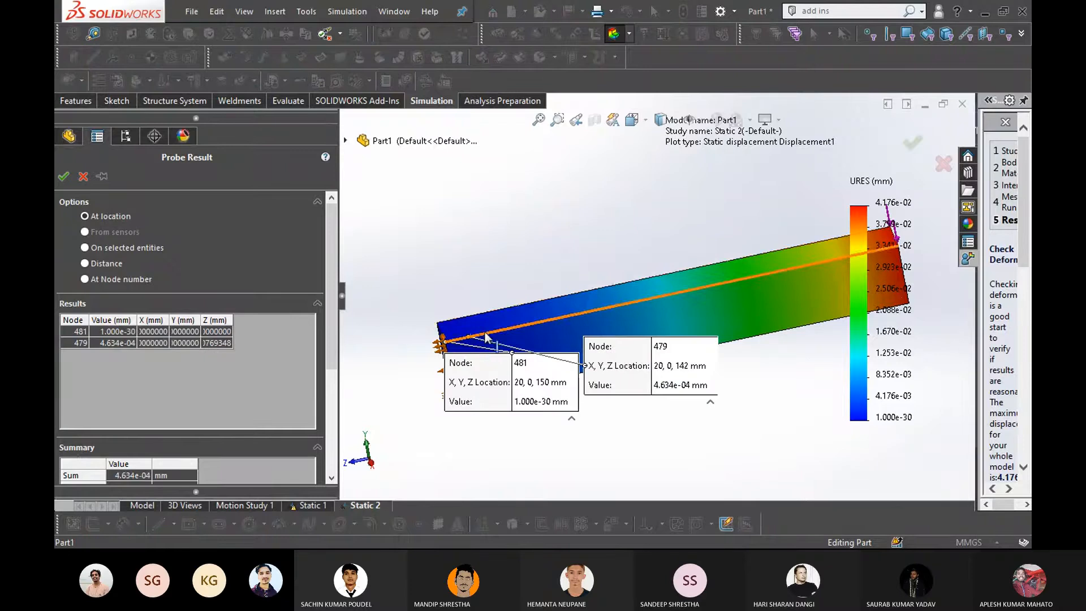
click(524, 325)
click(607, 309)
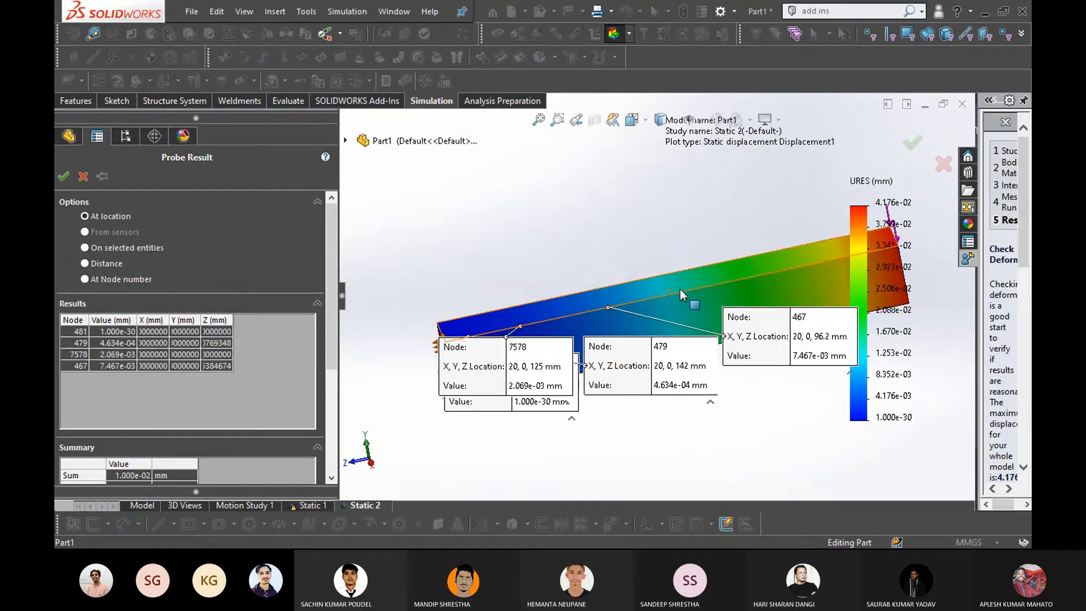
click(691, 290)
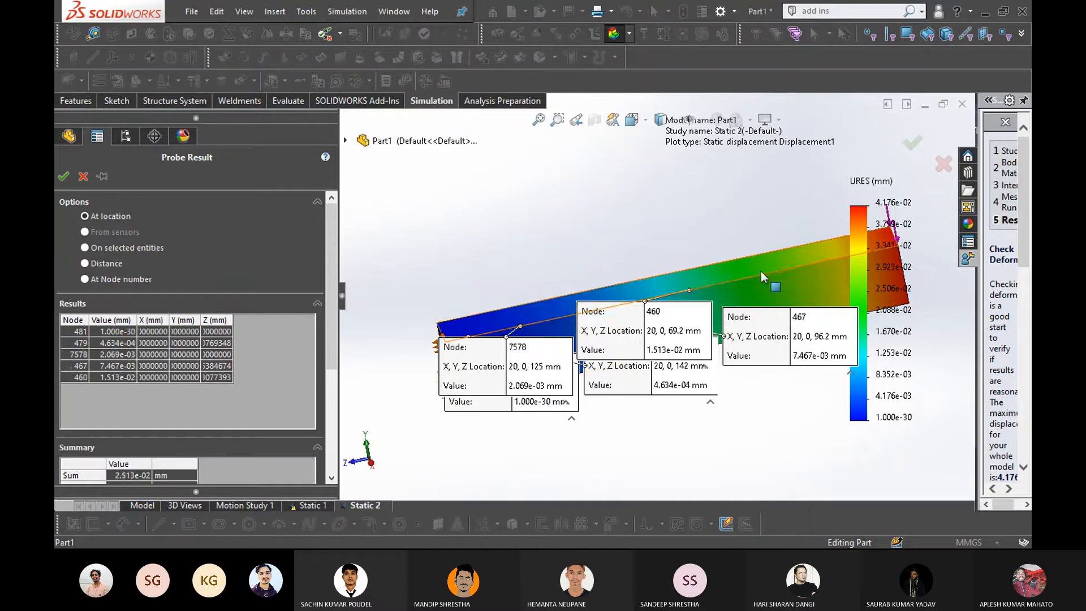
Probe the displacement at three more locations on the same edge, continuing towards the loaded end
scroll(763, 271, down, 3)
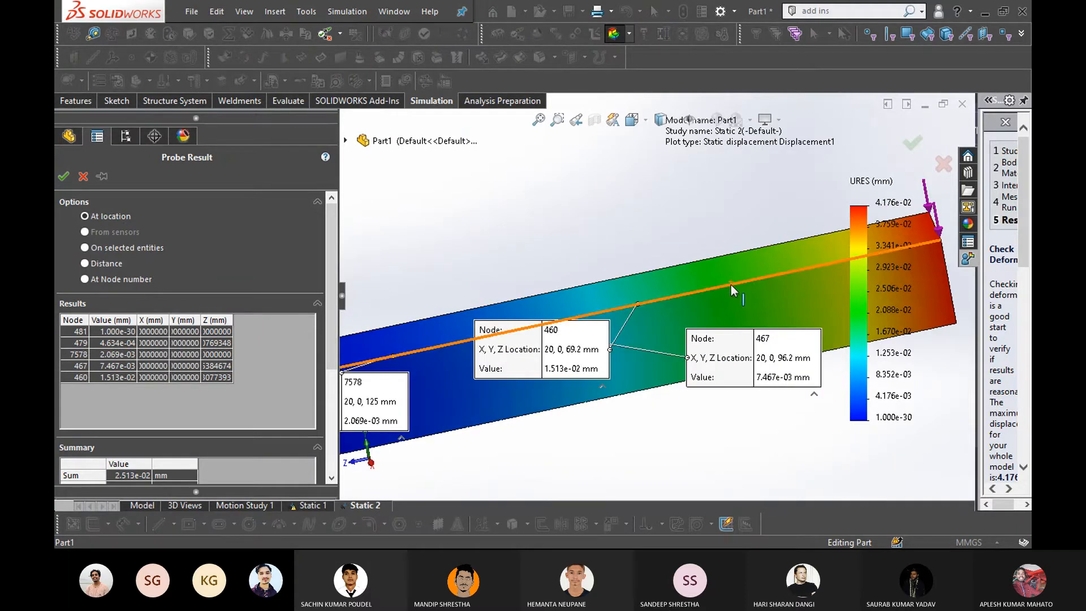
click(731, 283)
click(780, 274)
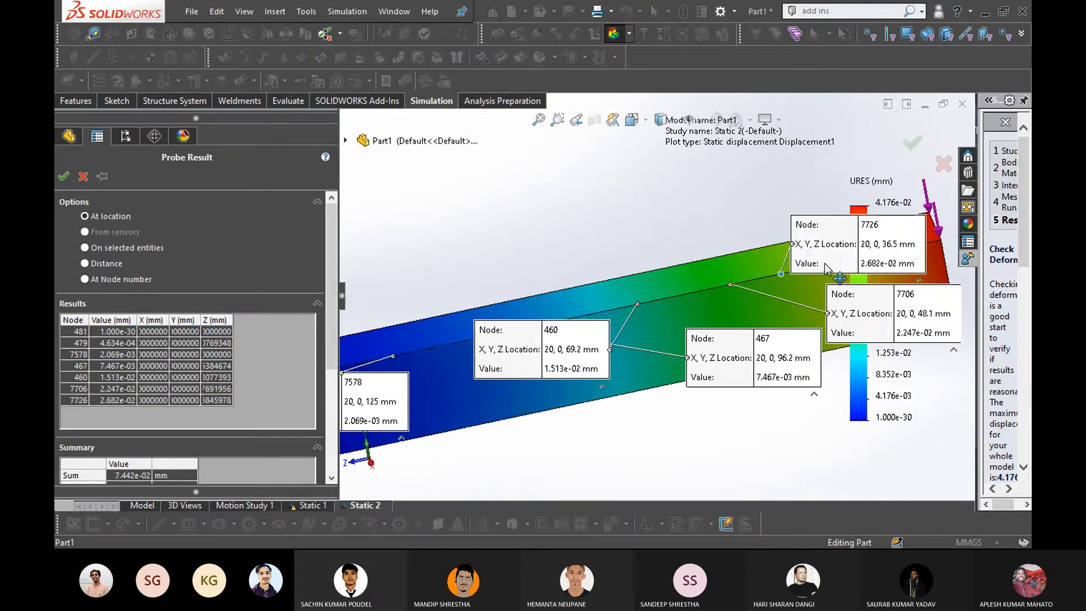
scroll(803, 266, up, 2)
click(801, 268)
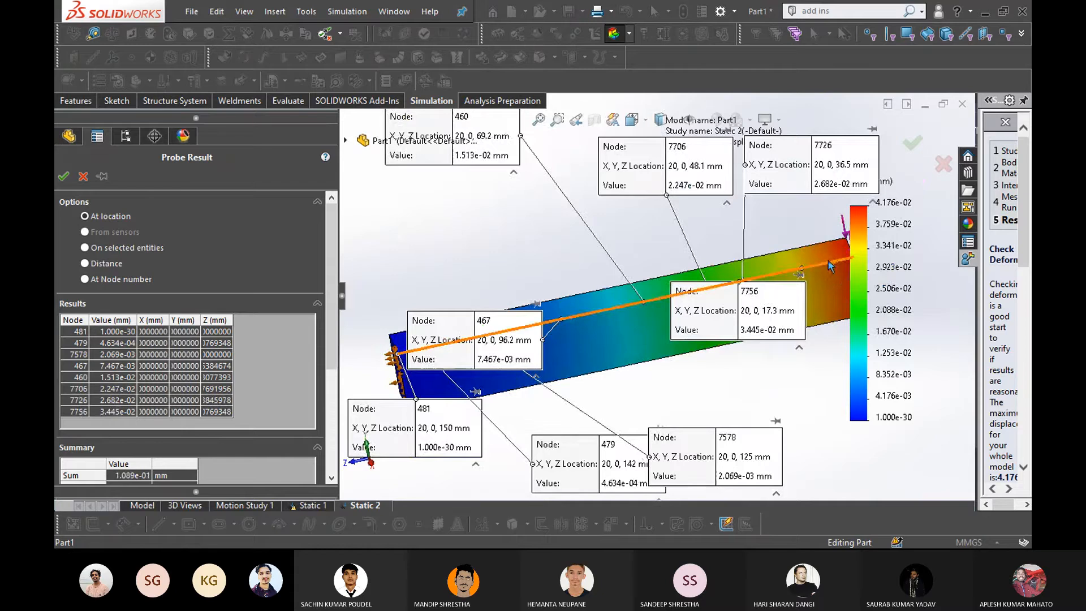
Probe the displacement at four closely spaced locations on the edge just before the loaded end
scroll(828, 261, up, 2)
scroll(767, 263, down, 2)
scroll(760, 280, down, 2)
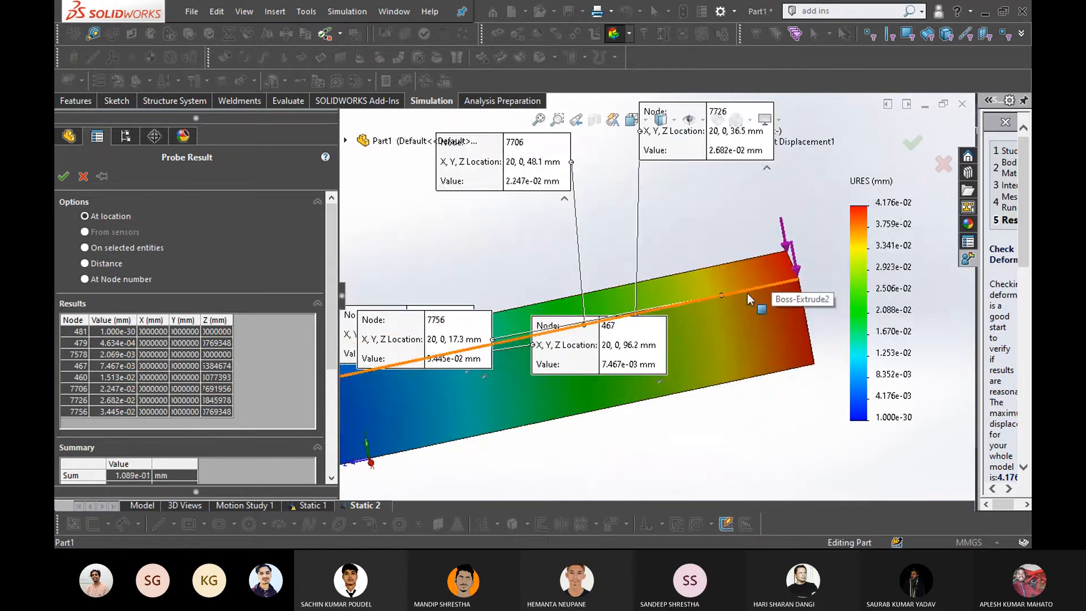
click(738, 290)
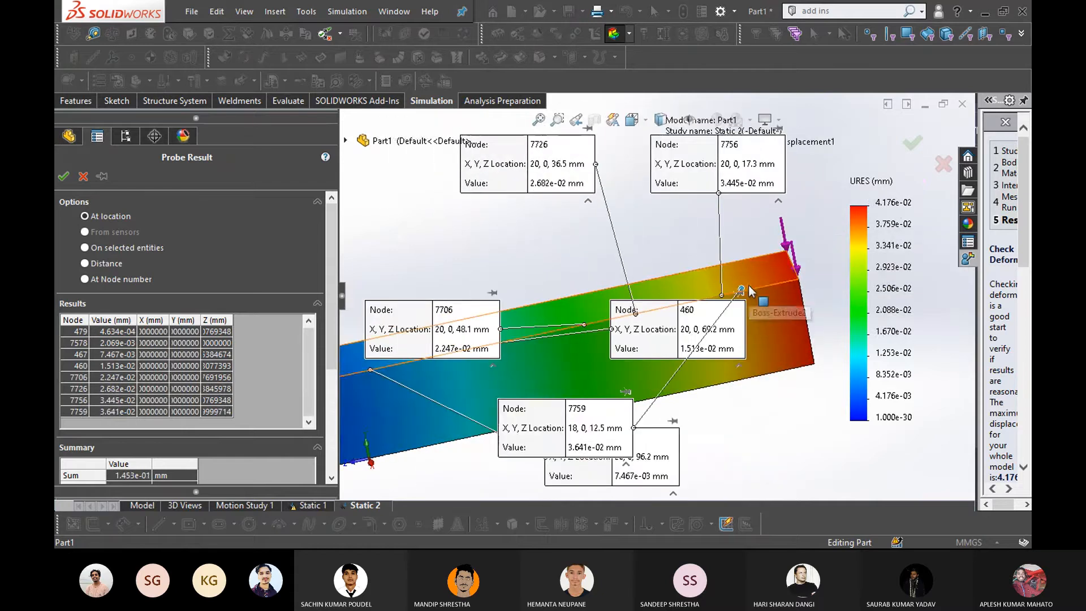
click(756, 287)
click(766, 284)
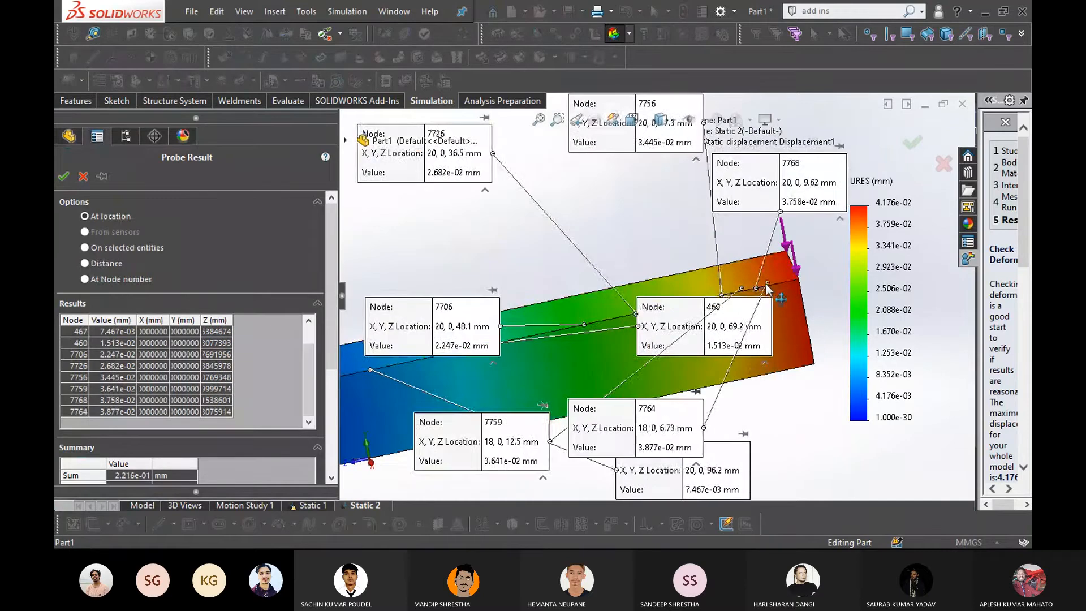
click(780, 282)
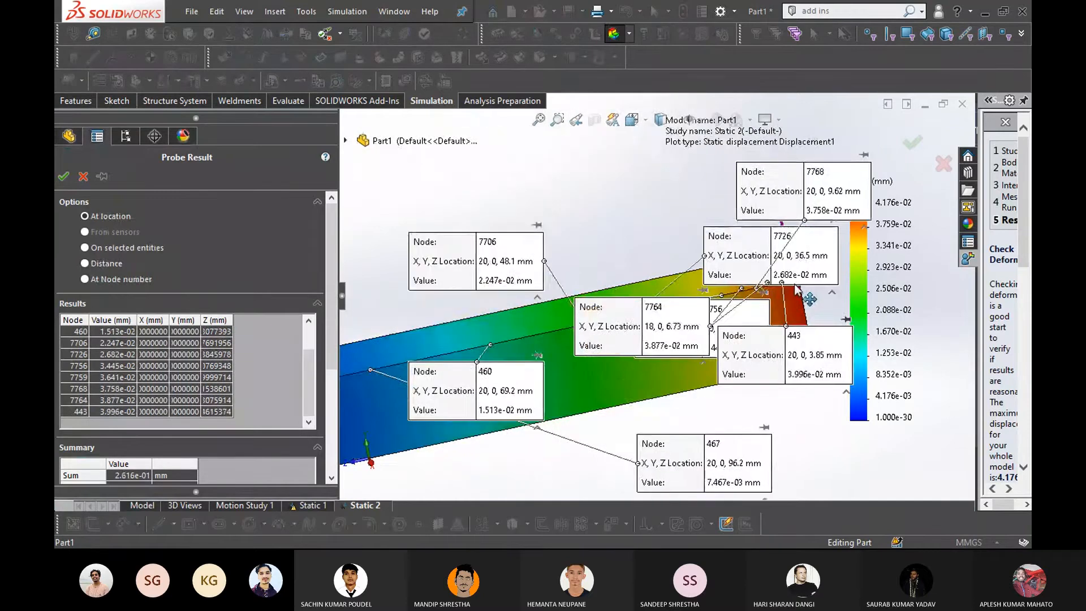
Move the probe labels of nodes 7759 and 7764 clear of the edge at the beam's loaded end
scroll(739, 289, down, 3)
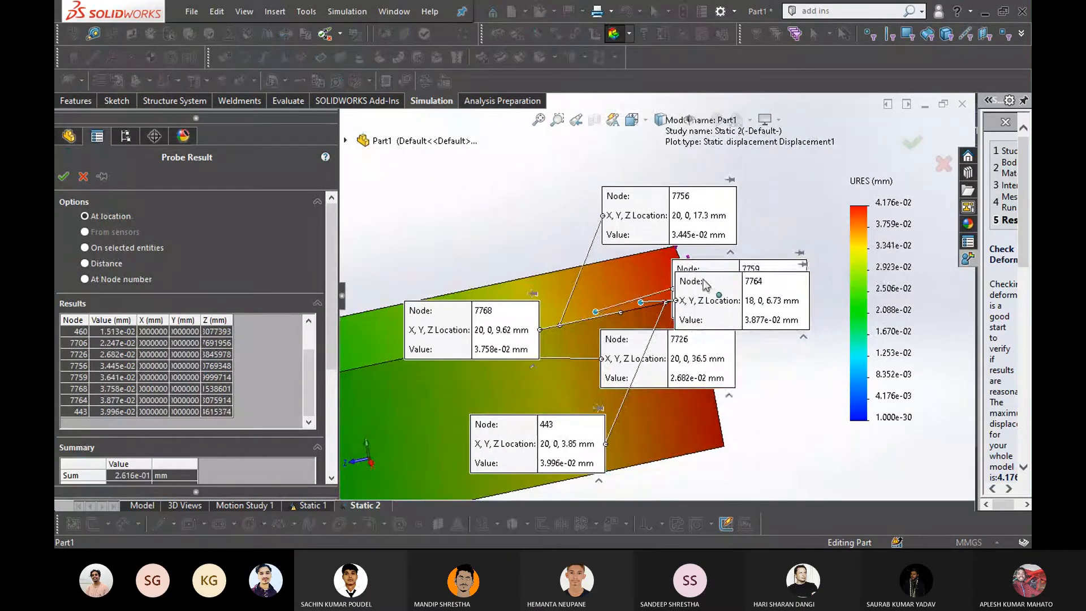
drag(745, 408, 750, 407)
drag(705, 287, 721, 355)
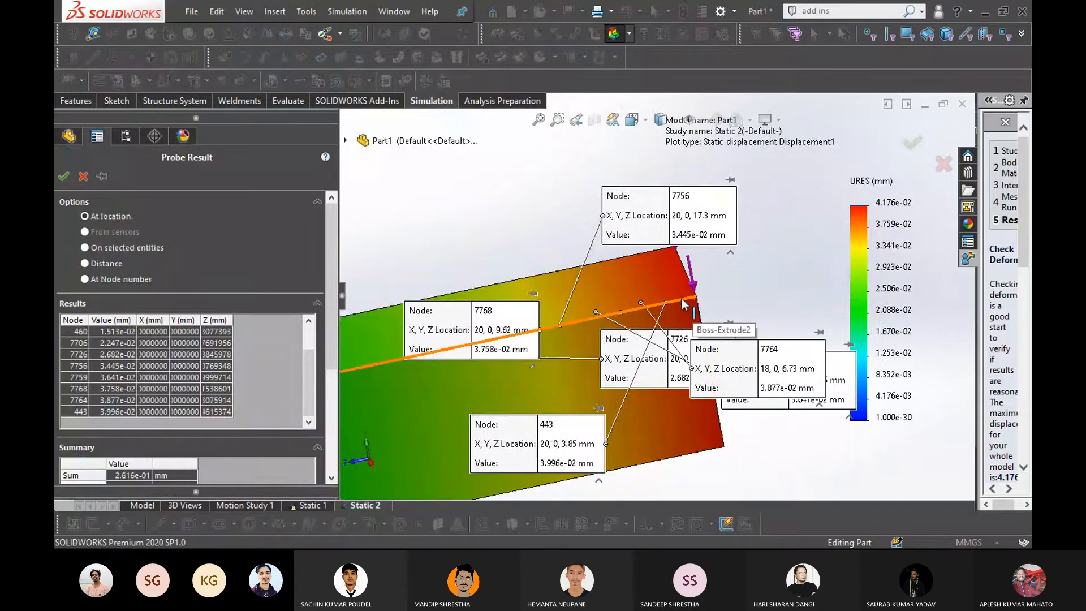
Probe the displacement at the last two locations on the upper front edge, at Z about 1.9 mm and at the loaded-end corner
click(696, 295)
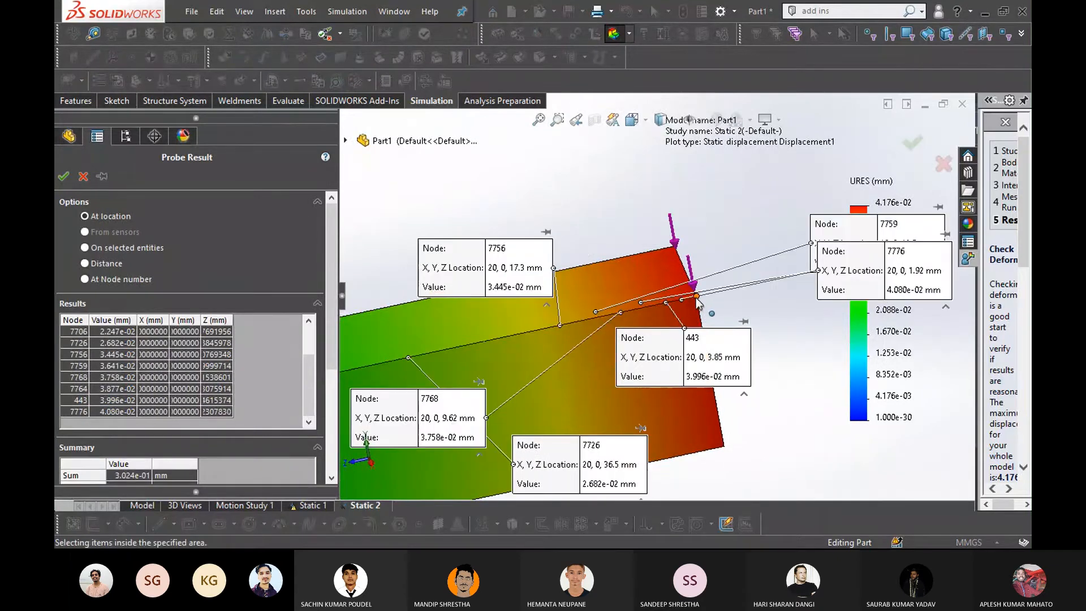
click(696, 296)
scroll(566, 315, up, 5)
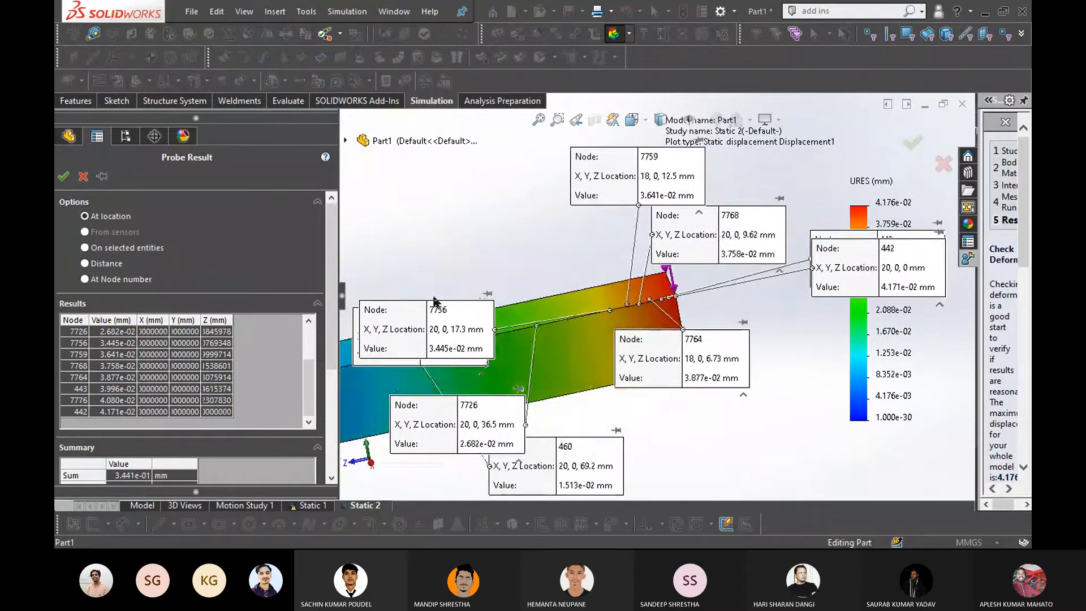
Review the probed values and their summary, and plot the probed displacements as a graph over the nodes
scroll(242, 399, up, 2)
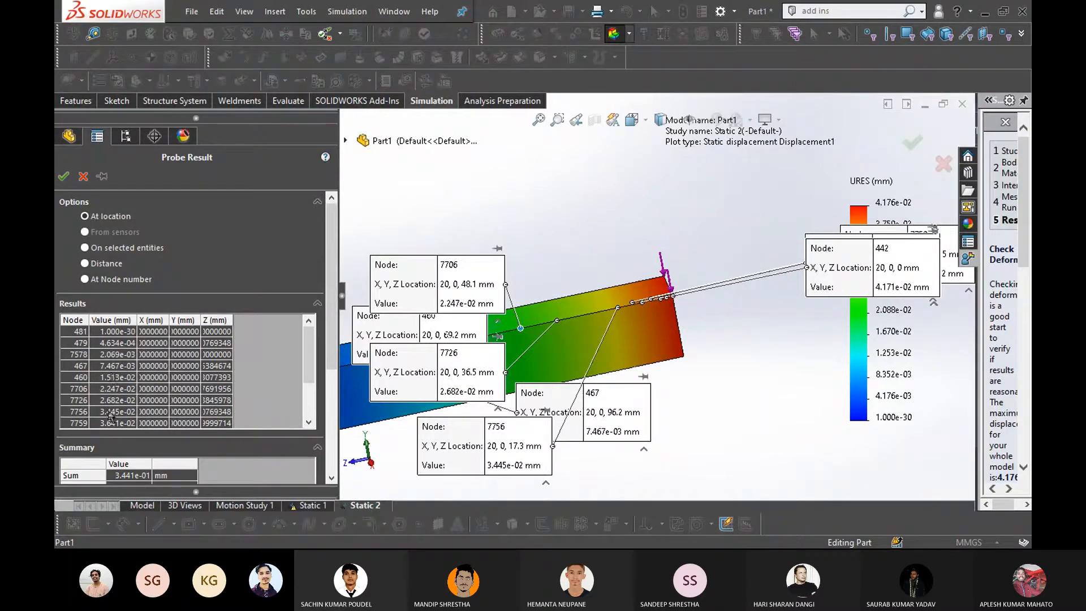
scroll(111, 417, down, 2)
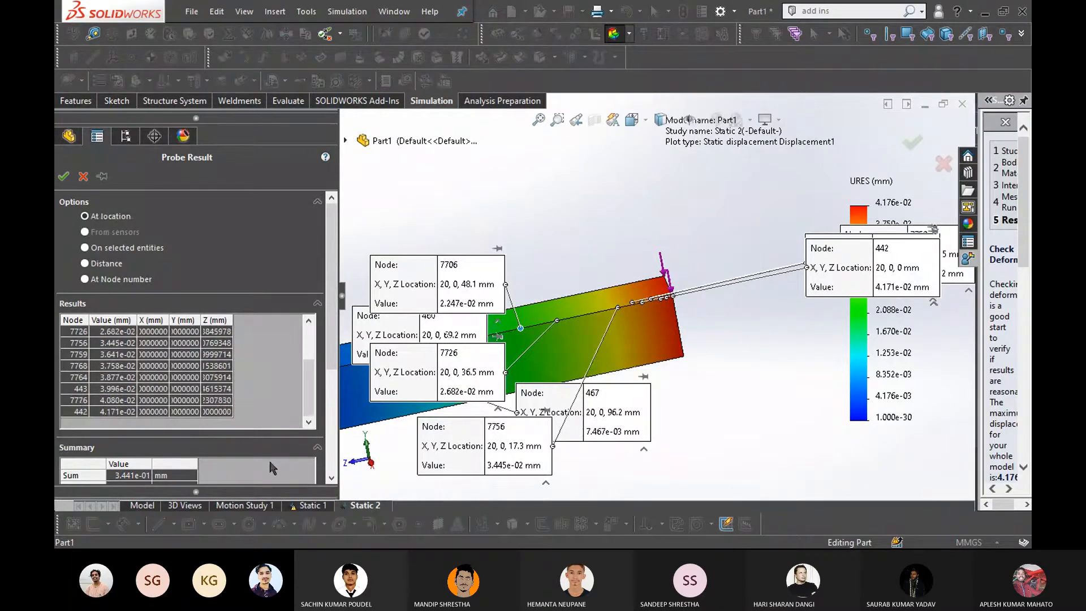
scroll(182, 475, down, 4)
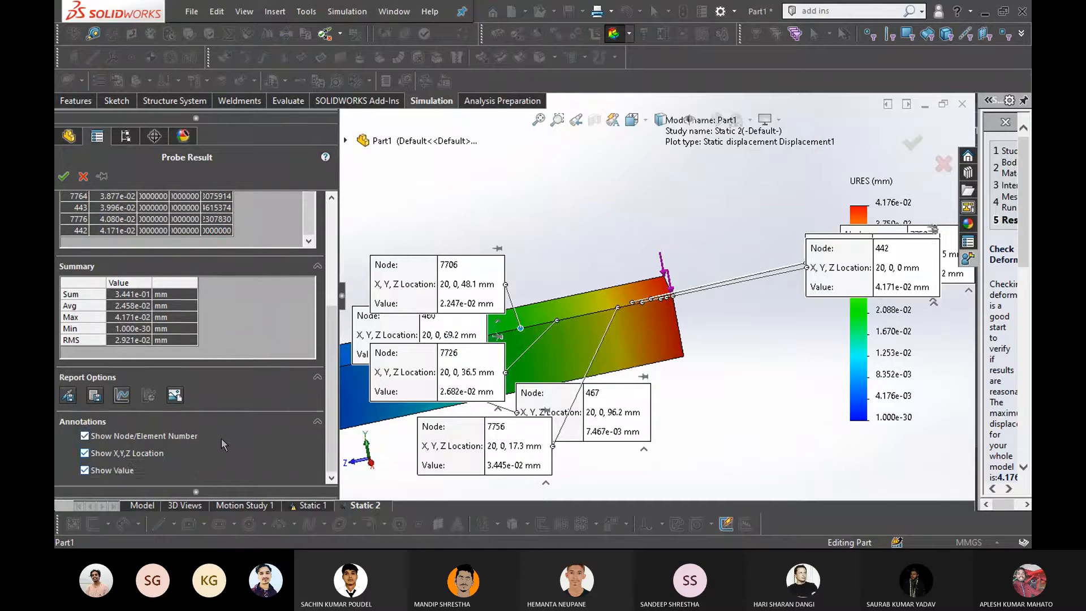
scroll(243, 446, down, 4)
click(121, 395)
drag(218, 22, 226, 24)
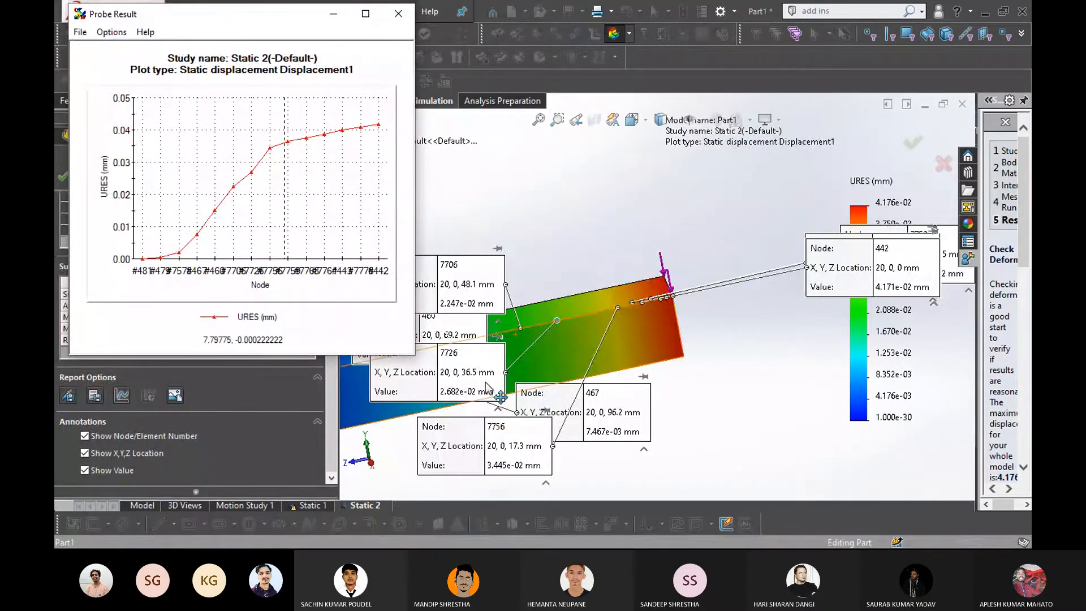
Compare the displacement graph with the whole beam, and move the graph window clear of the probe results table
scroll(502, 389, up, 6)
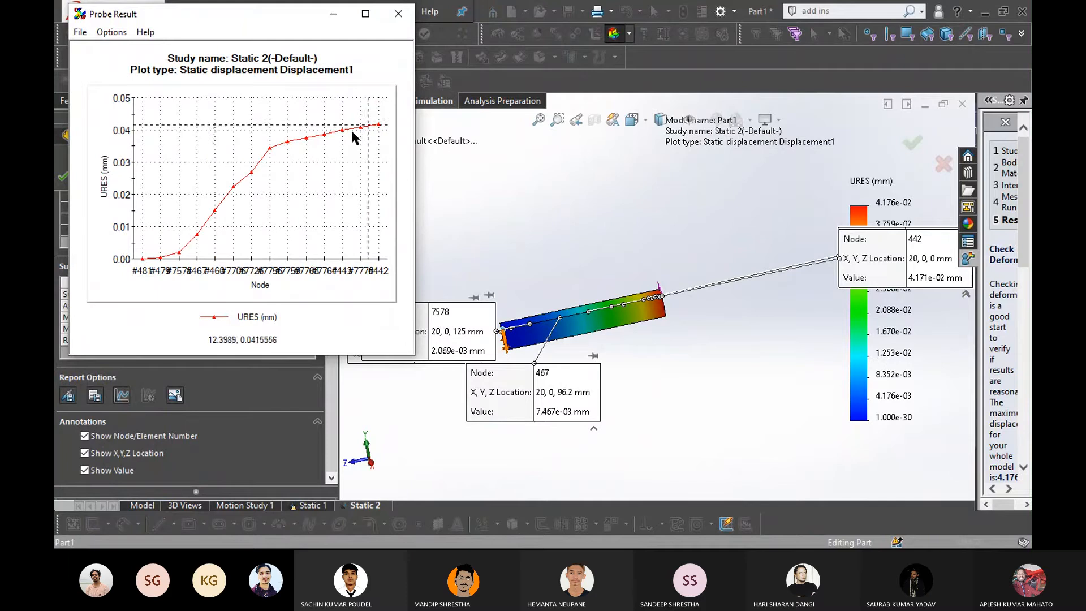
drag(209, 12, 521, 28)
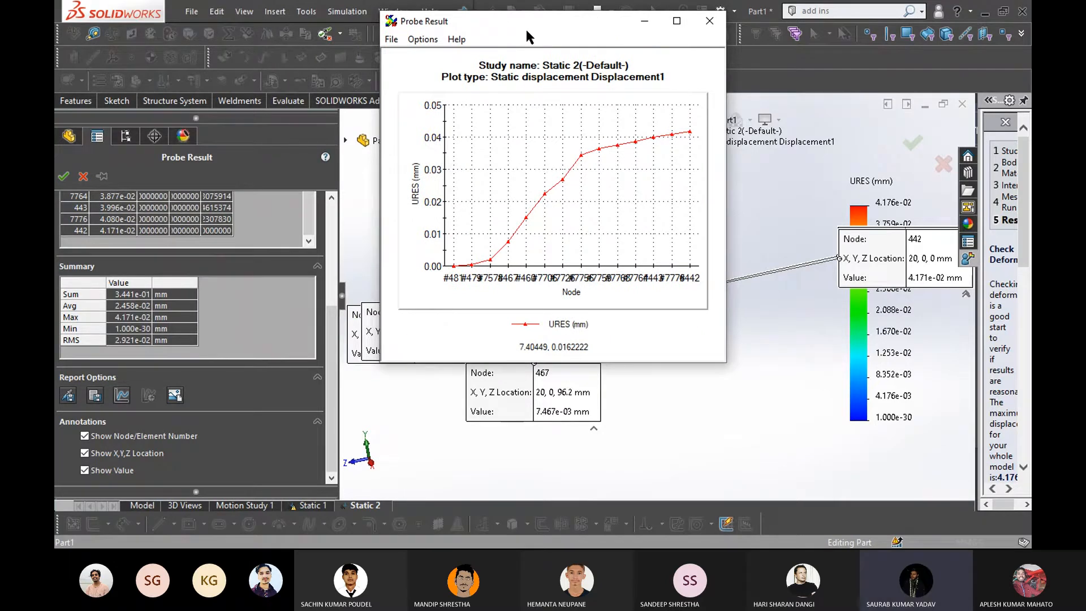
drag(528, 32, 415, 37)
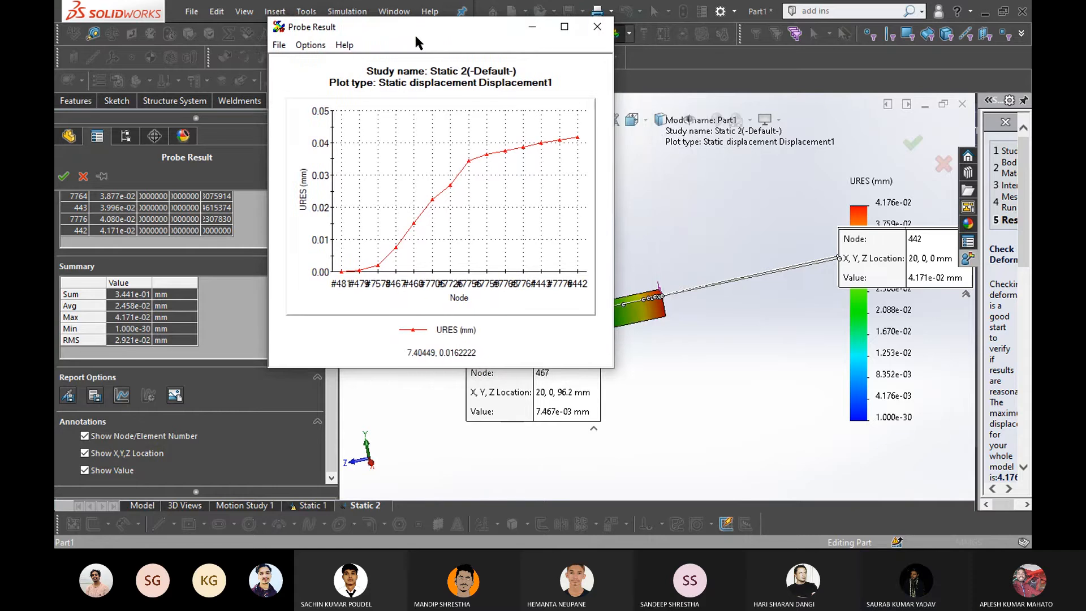
drag(314, 24, 496, 53)
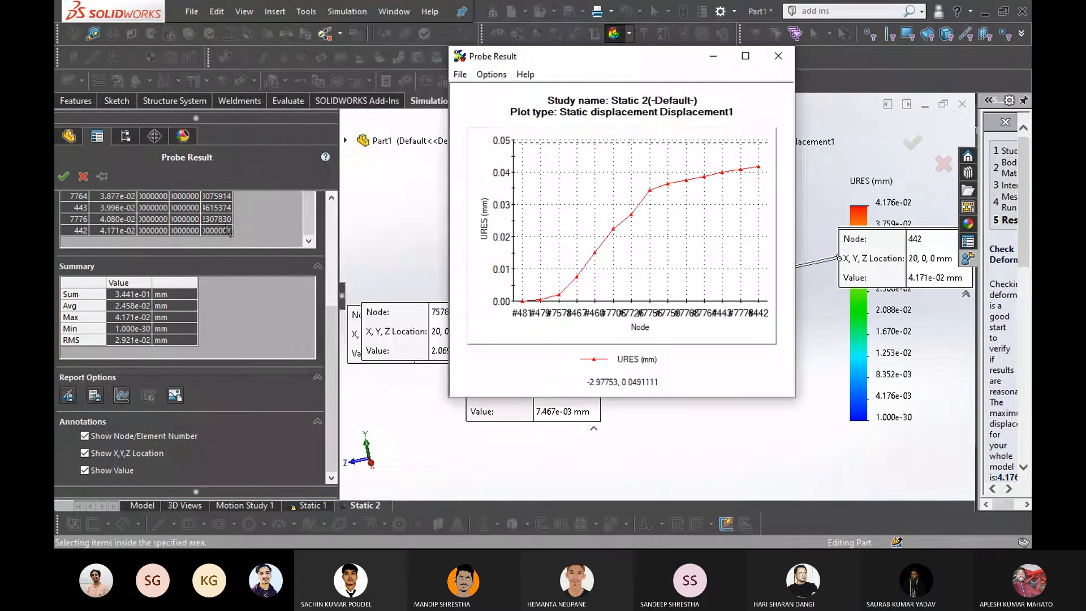
Inspect the table entries of the midspan probes, starting with node 460, and close the displacement probe
scroll(177, 237, up, 1)
scroll(173, 243, up, 2)
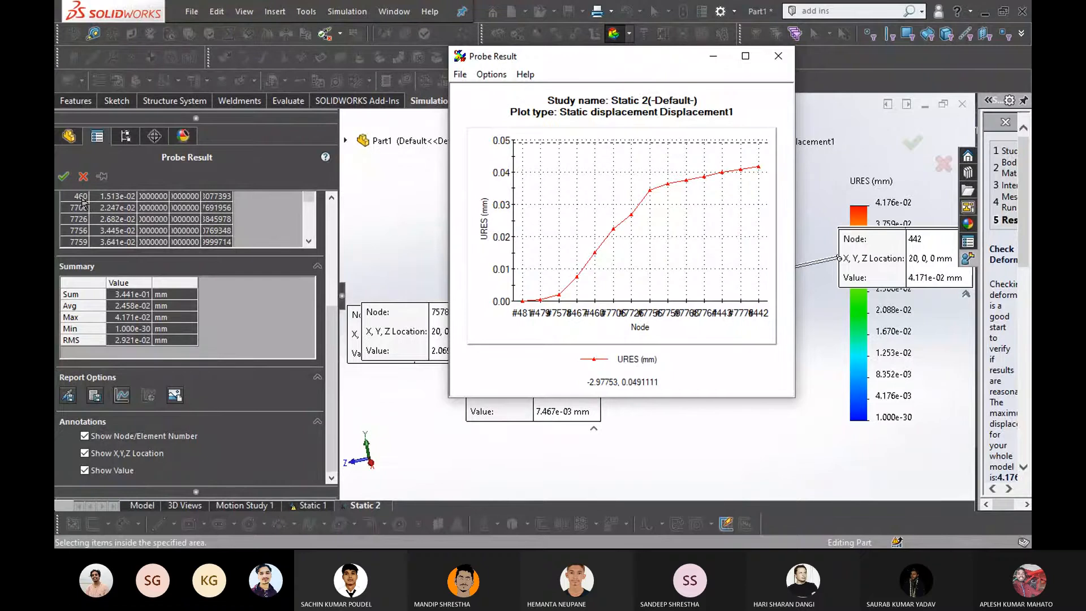
click(114, 198)
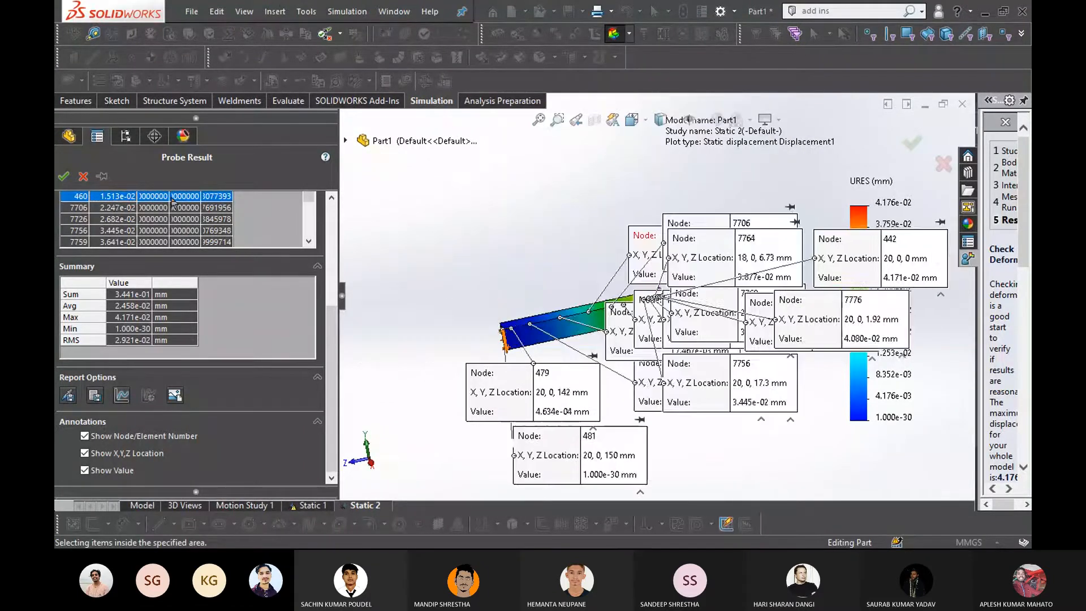
click(201, 212)
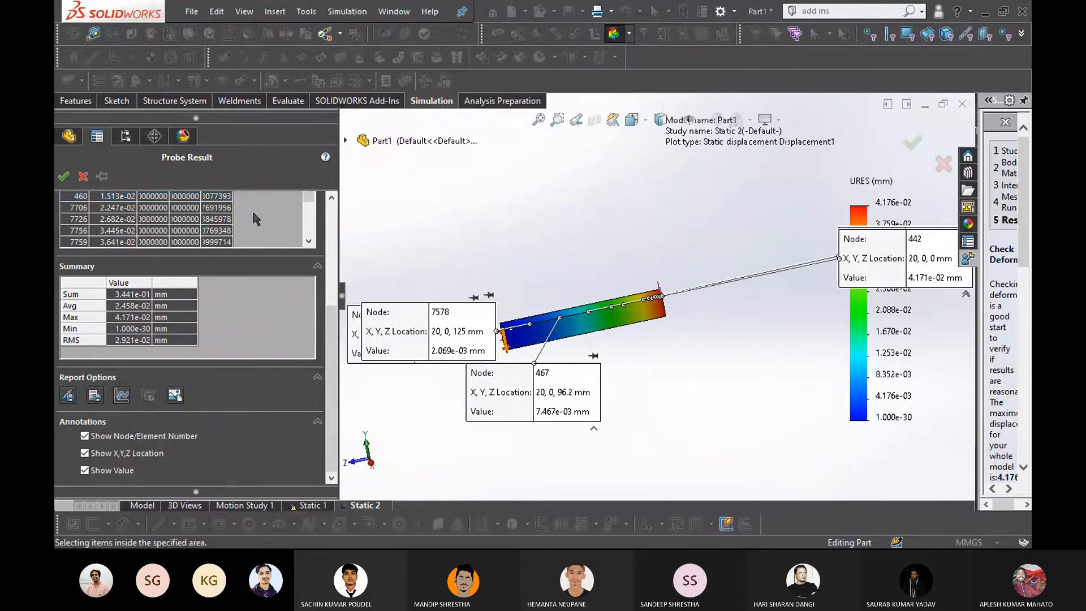
key(Escape)
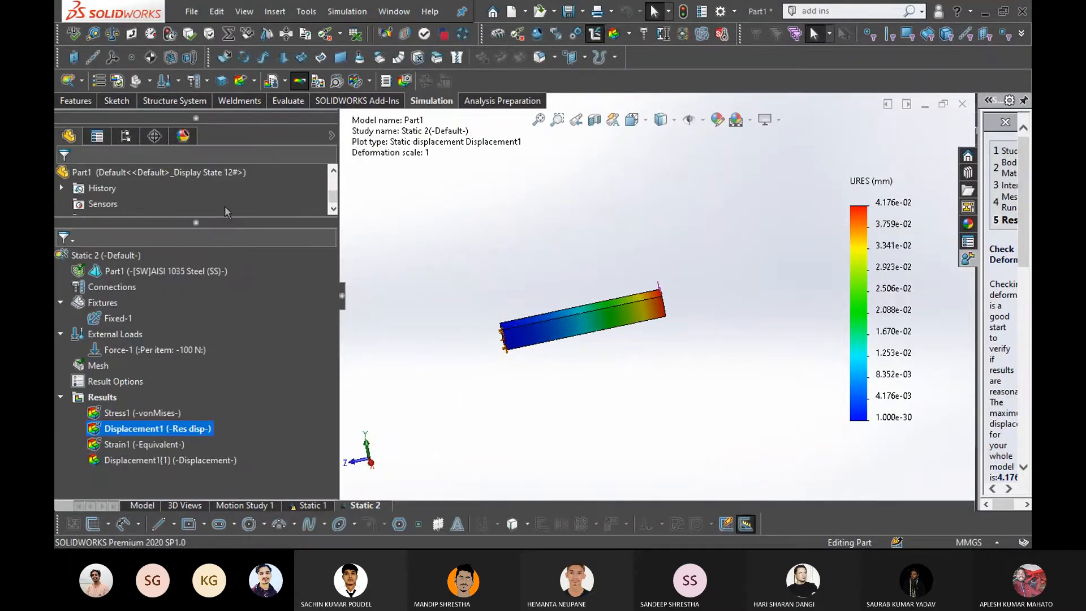
Restart probing on the Displacement1 plot and probe four edge locations near the fixed end, at Z about 150, 148, 135 and 131 mm
scroll(226, 209, down, 3)
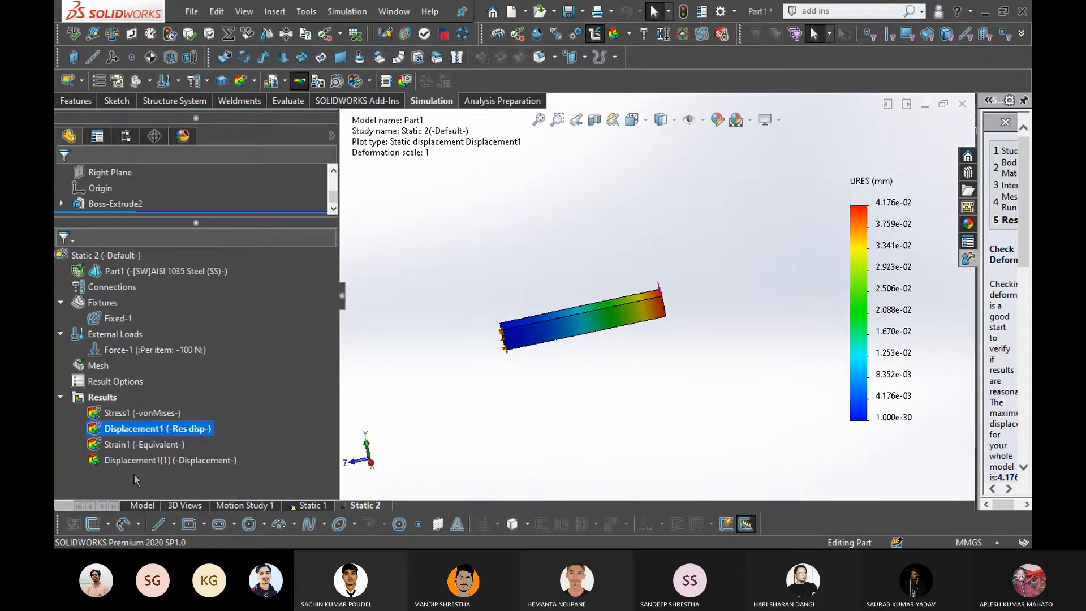
right_click(121, 428)
click(148, 272)
scroll(532, 339, down, 5)
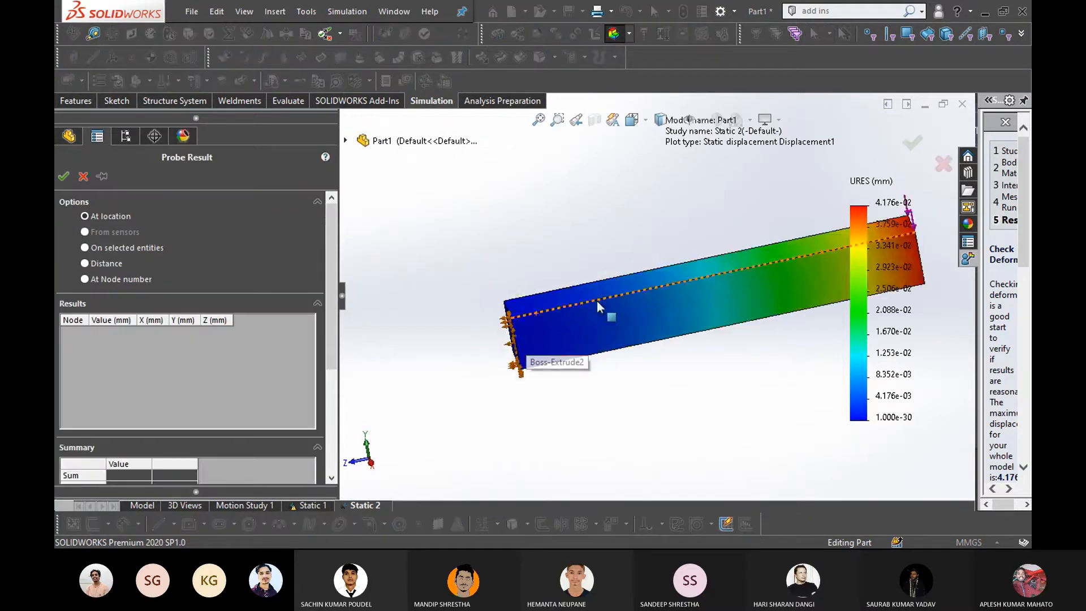
scroll(775, 260, up, 3)
scroll(762, 266, down, 3)
scroll(417, 363, down, 2)
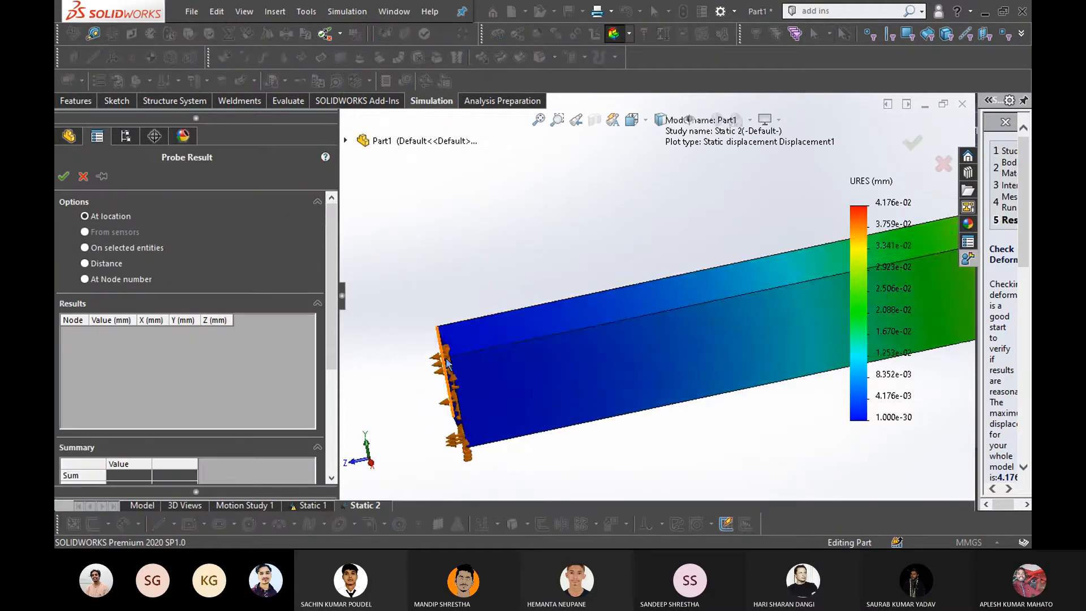
scroll(734, 299, up, 2)
scroll(762, 260, down, 2)
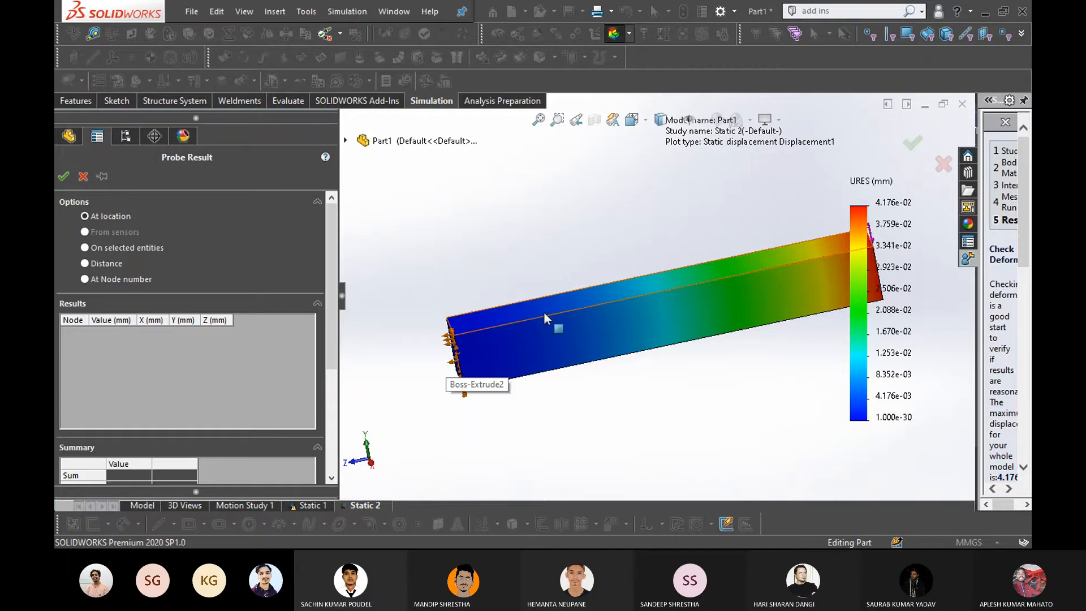
scroll(371, 361, down, 3)
scroll(381, 358, up, 2)
scroll(518, 335, down, 3)
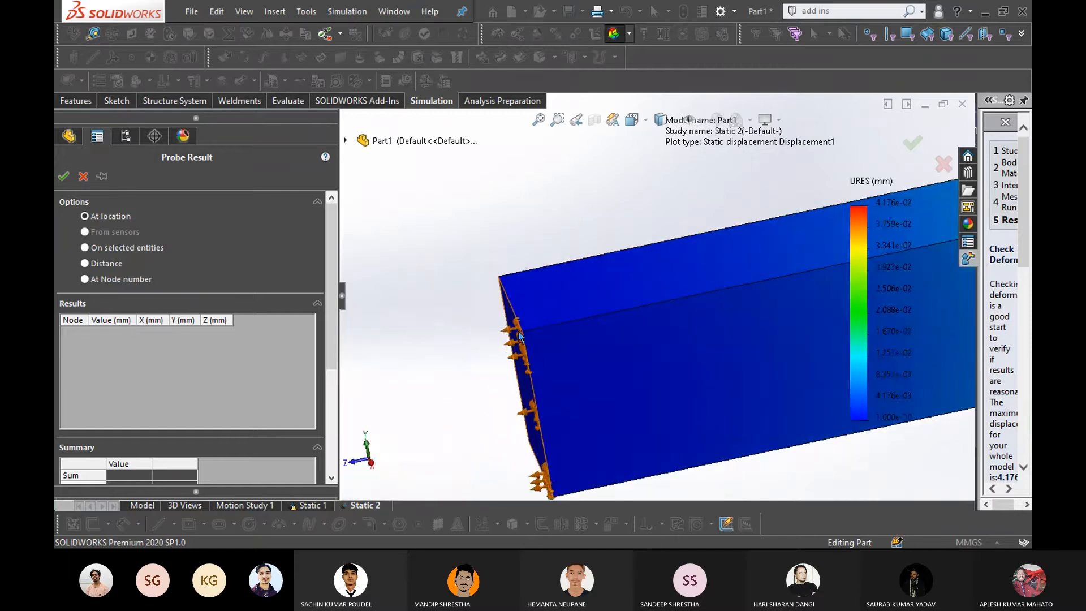
scroll(518, 335, down, 1)
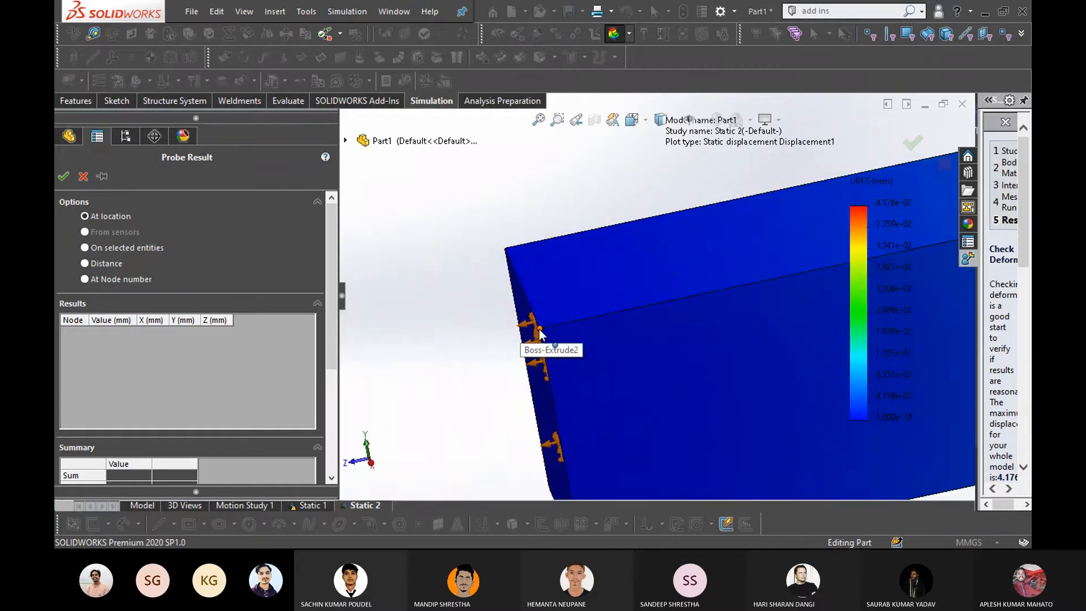
click(539, 330)
click(564, 324)
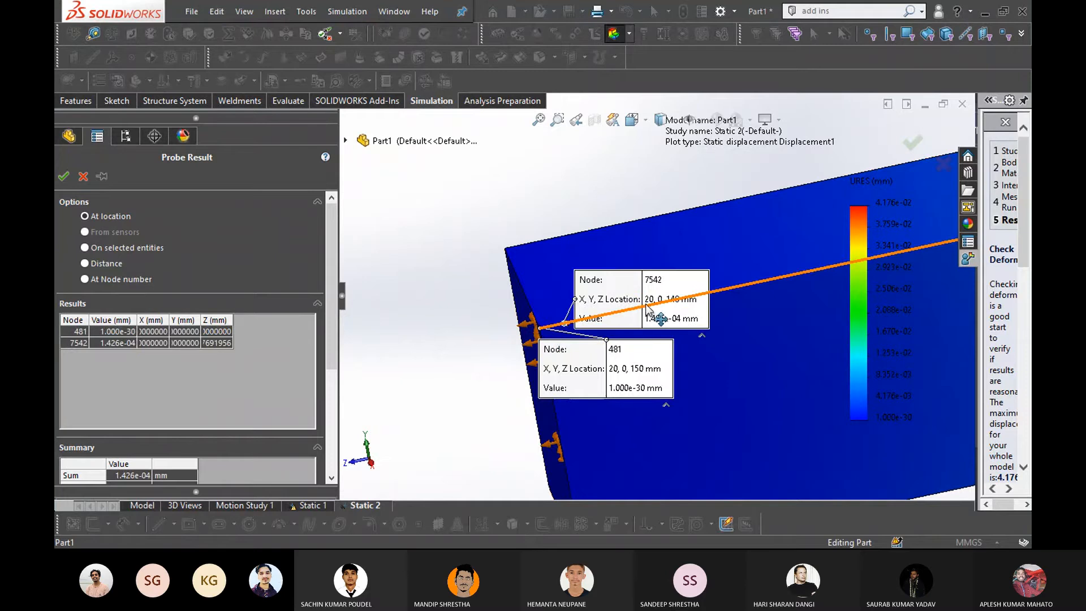
click(733, 287)
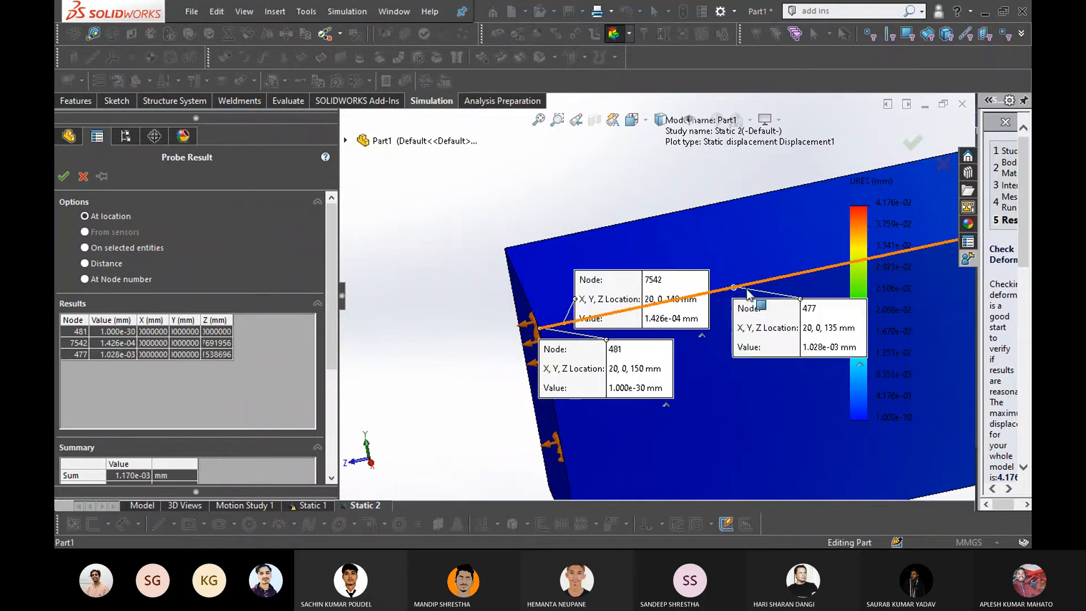
click(779, 288)
Probe the displacement at five further locations on the same edge, at Z about 117, 112, 104, 100 and 94 mm
scroll(797, 288, up, 2)
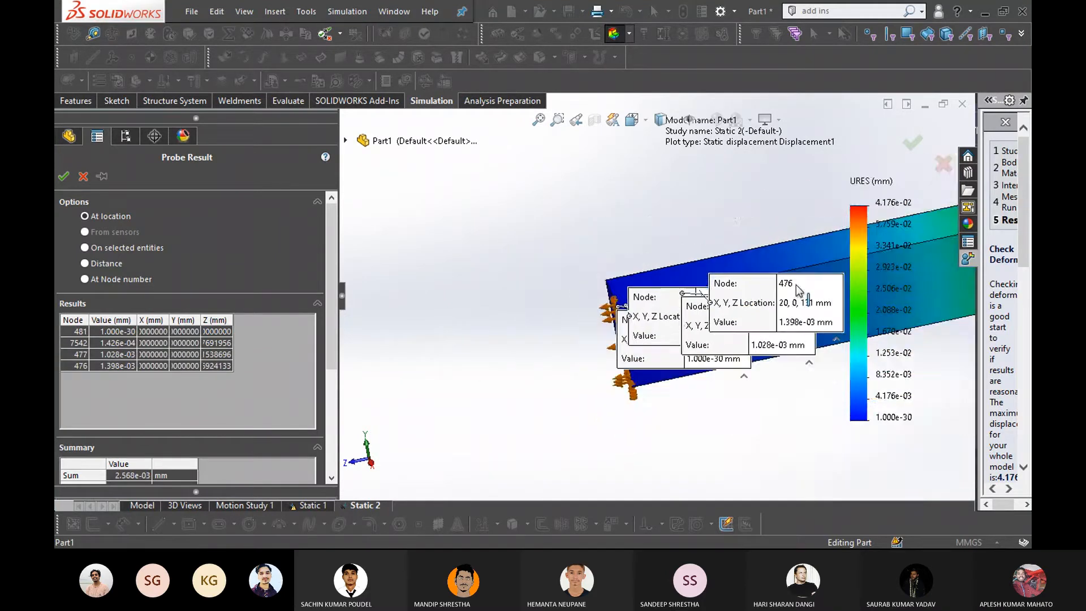
scroll(762, 275, down, 5)
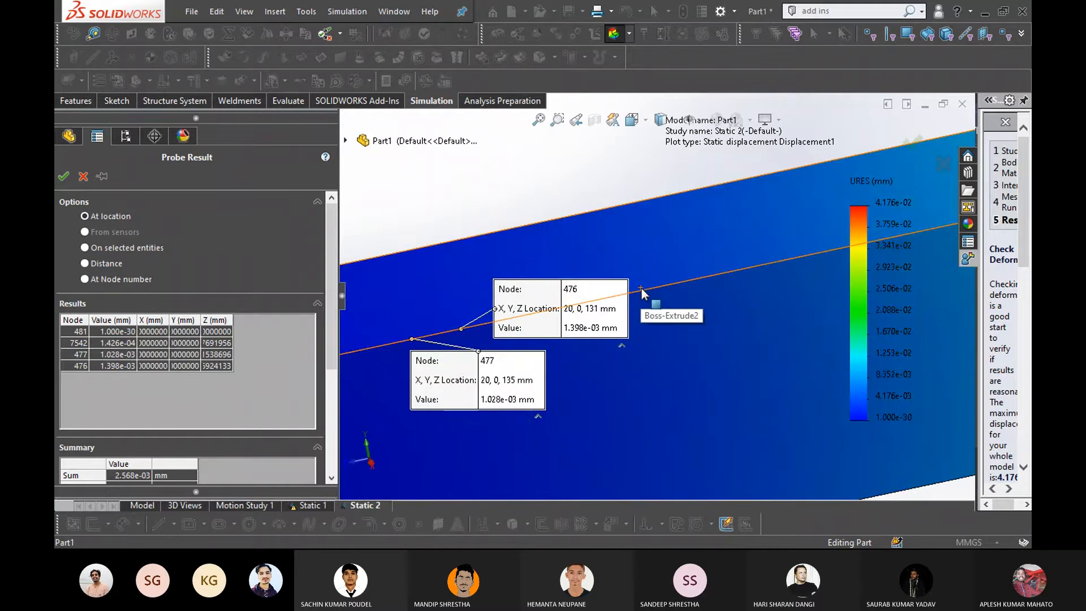
click(641, 289)
click(722, 272)
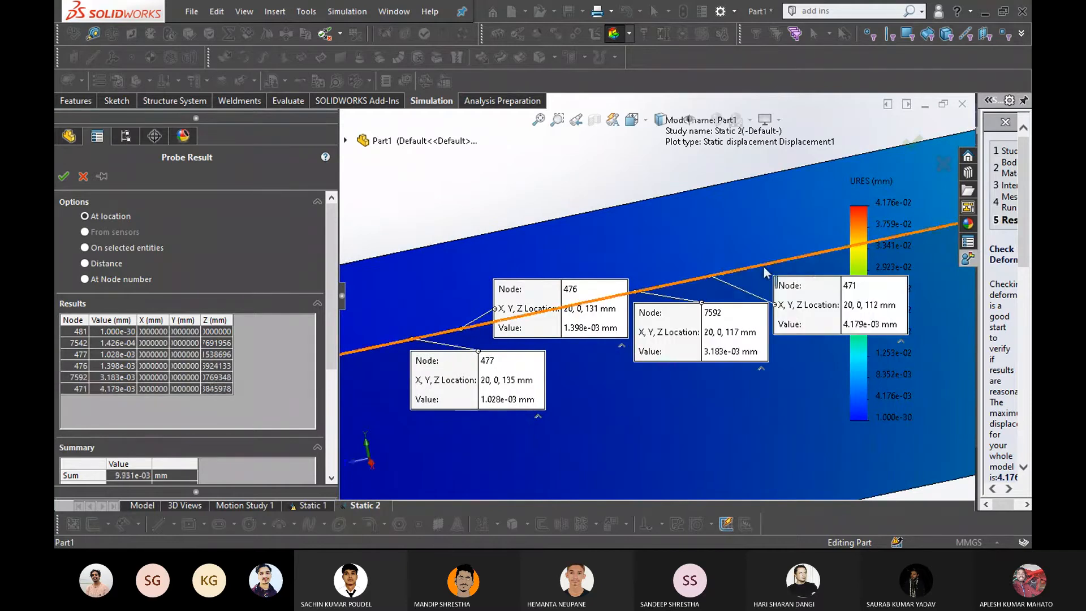
click(802, 257)
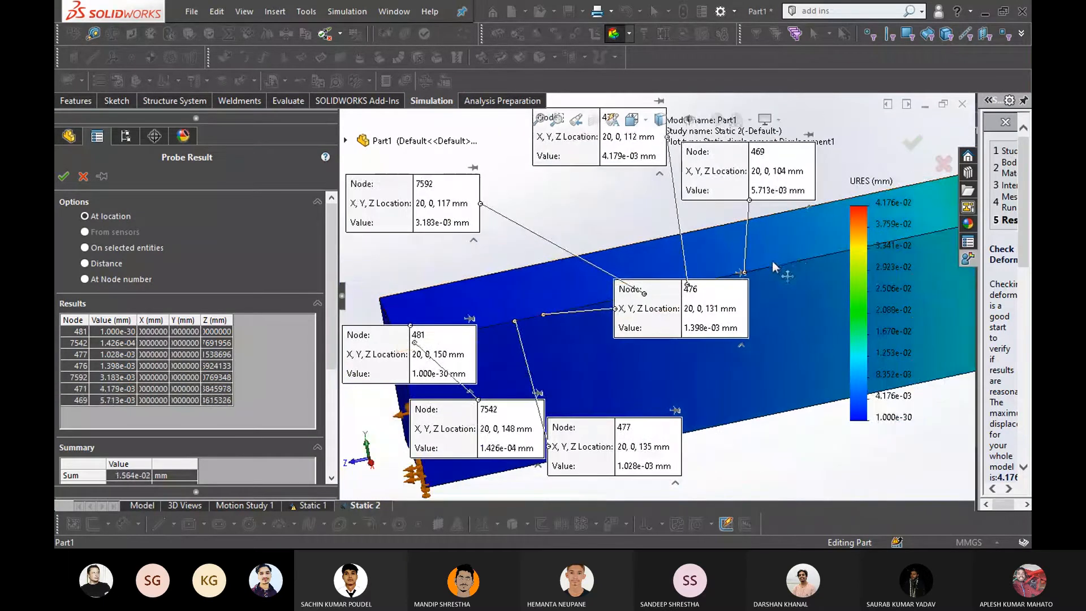
click(768, 269)
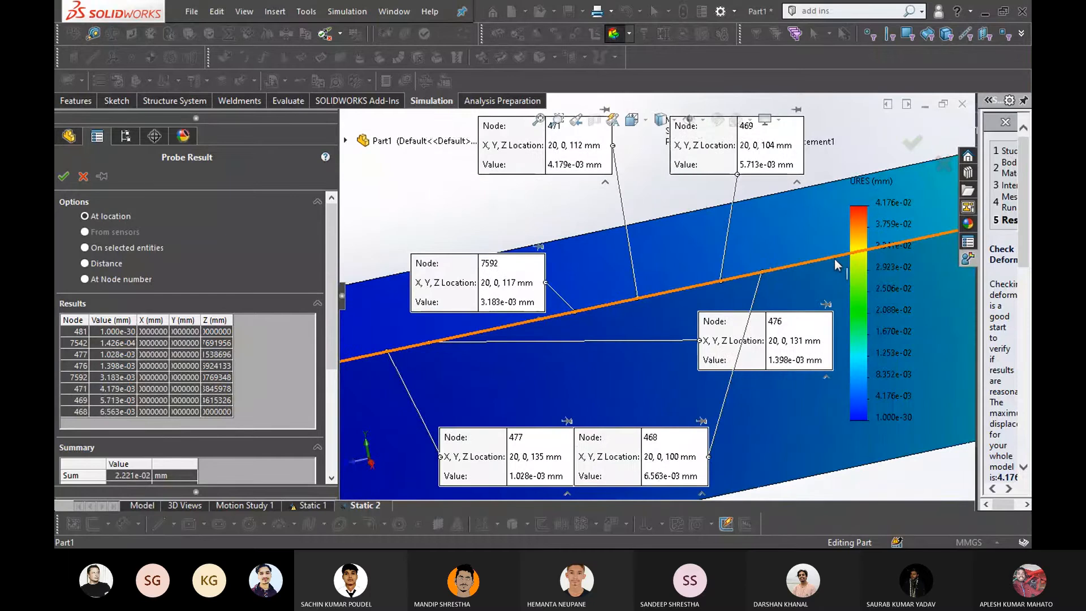
click(831, 259)
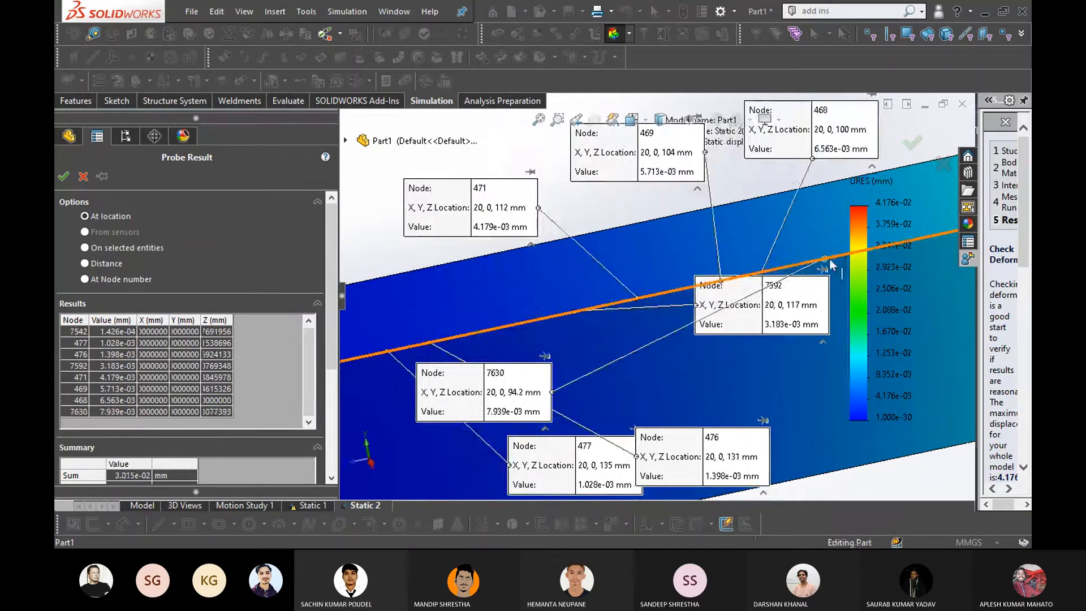
Probe the displacement at three locations around midspan on the same edge, at Z about 87, 73 and 52 mm
scroll(794, 264, down, 3)
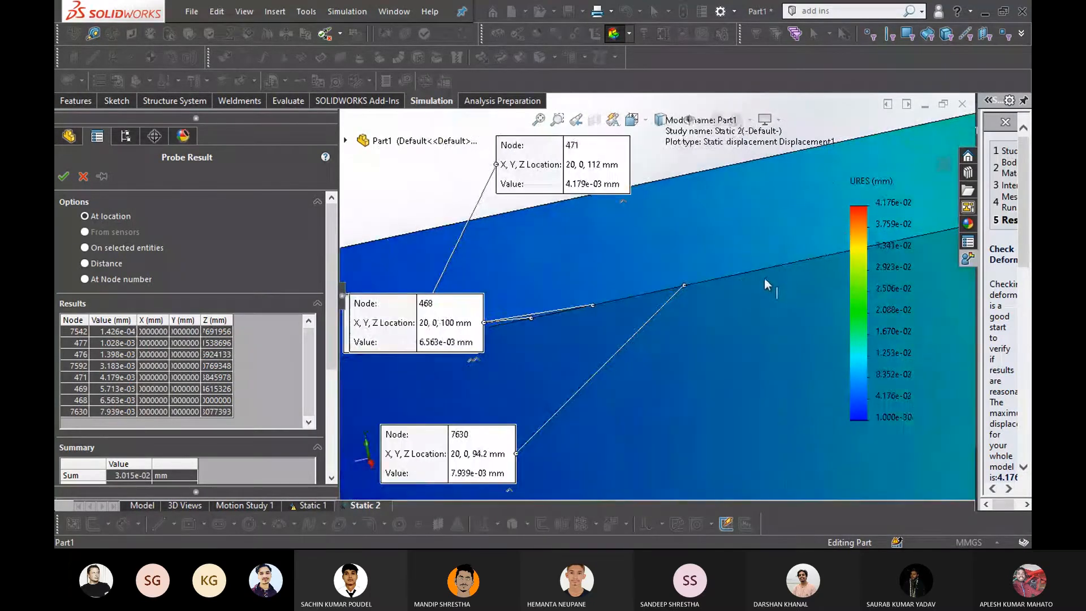
click(795, 263)
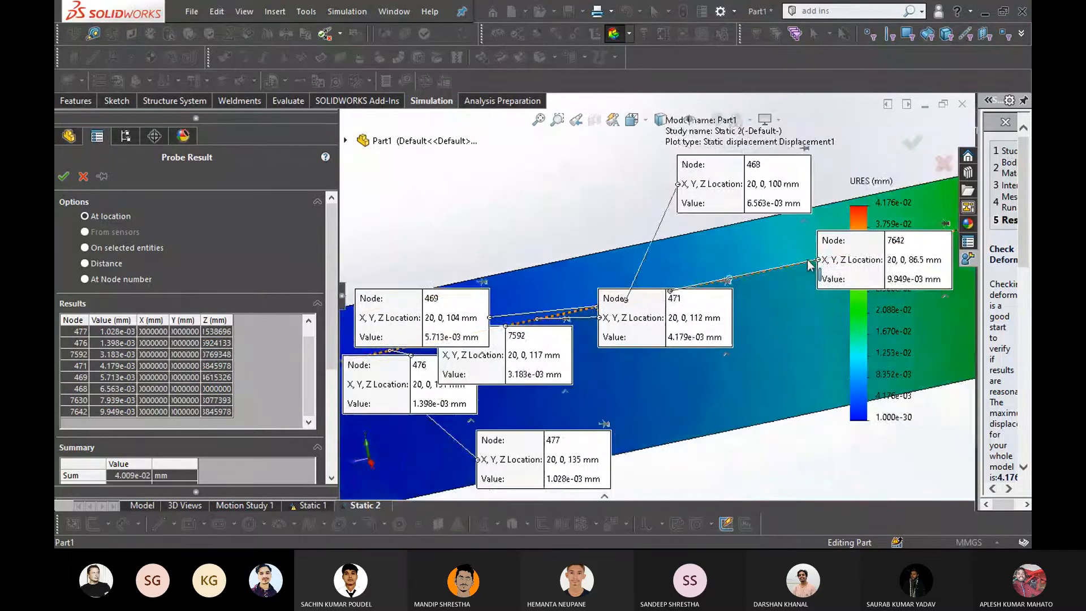
click(783, 267)
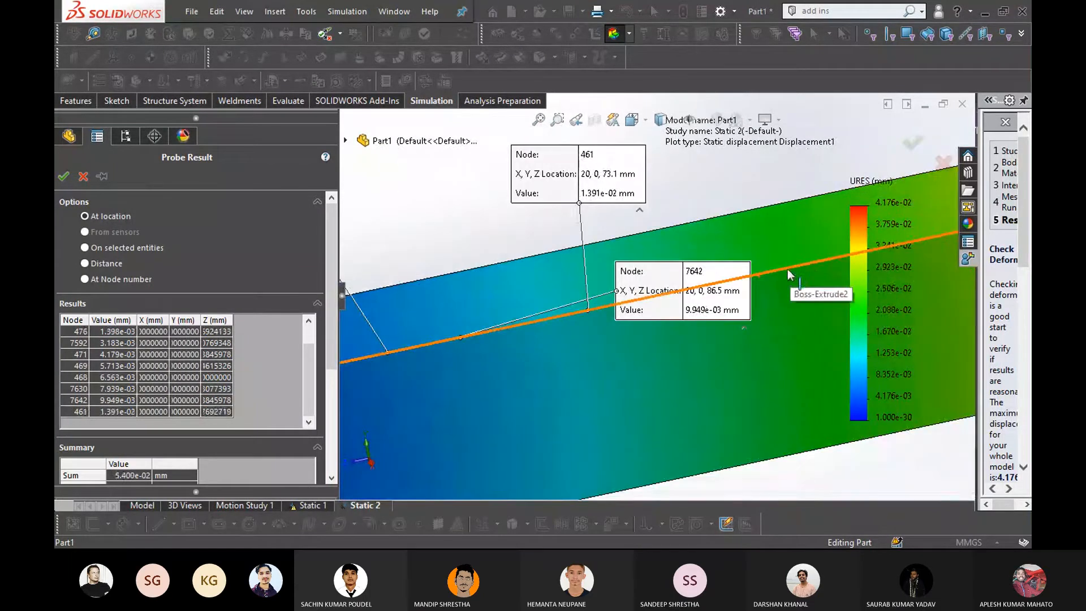
click(802, 264)
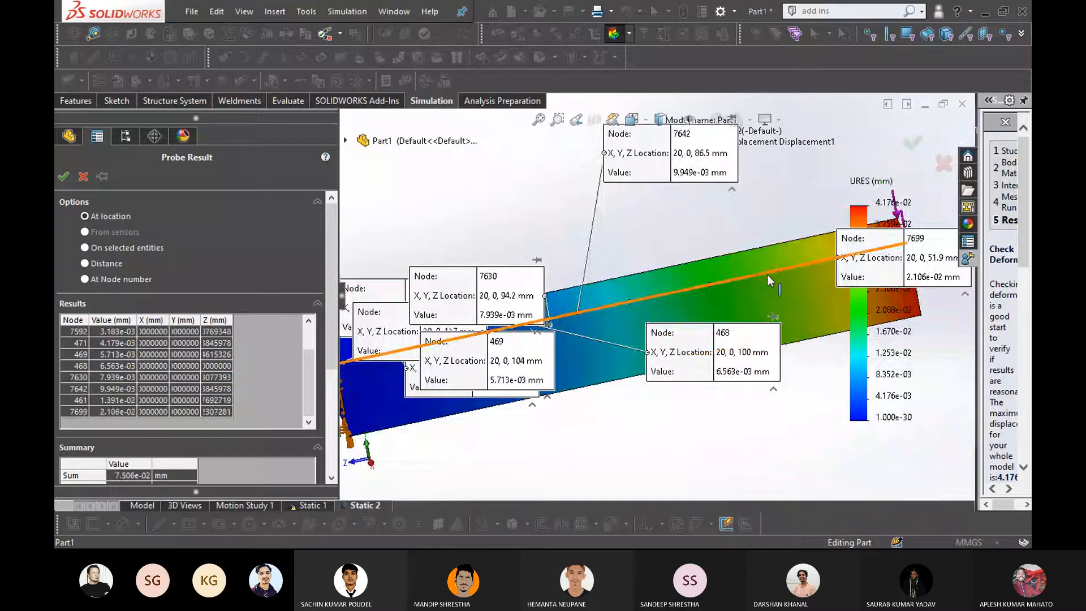
Probe the displacement at three locations towards the loaded end of the edge, at Z about 42, 29 and 17 mm
click(751, 277)
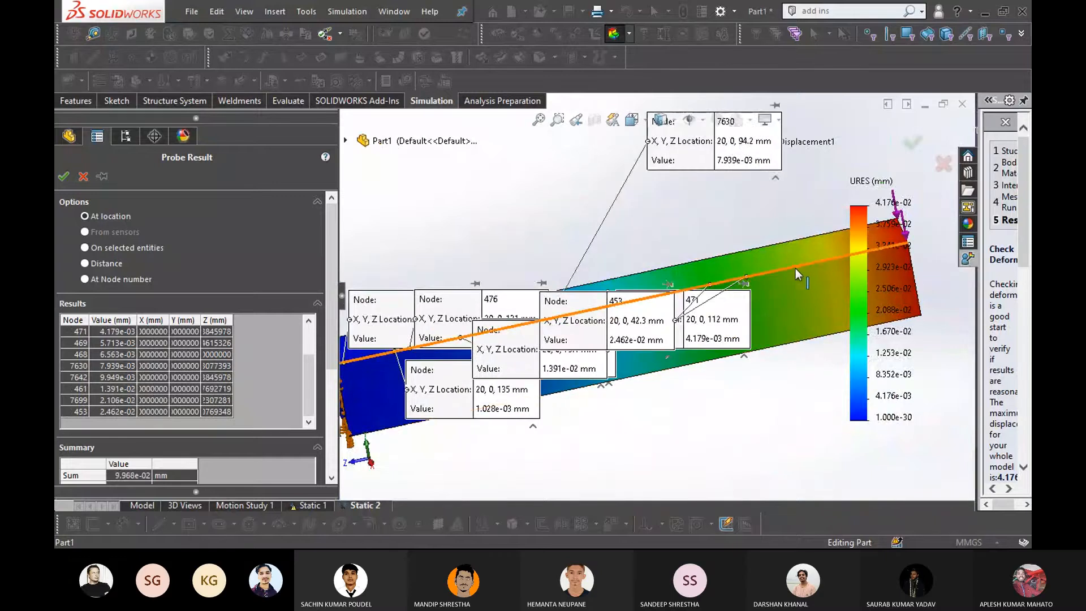
click(795, 267)
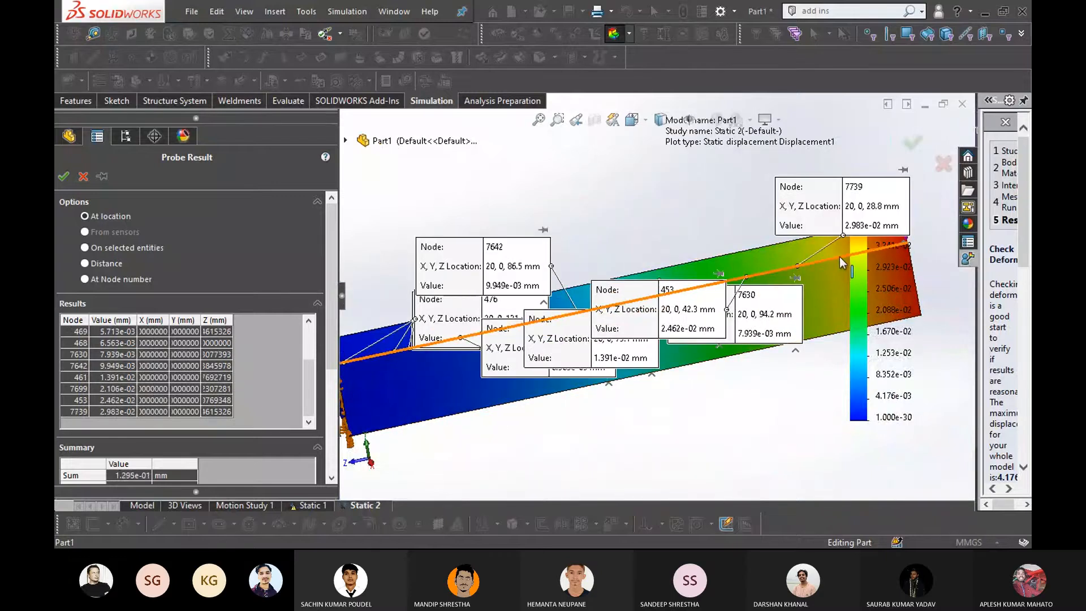
click(839, 257)
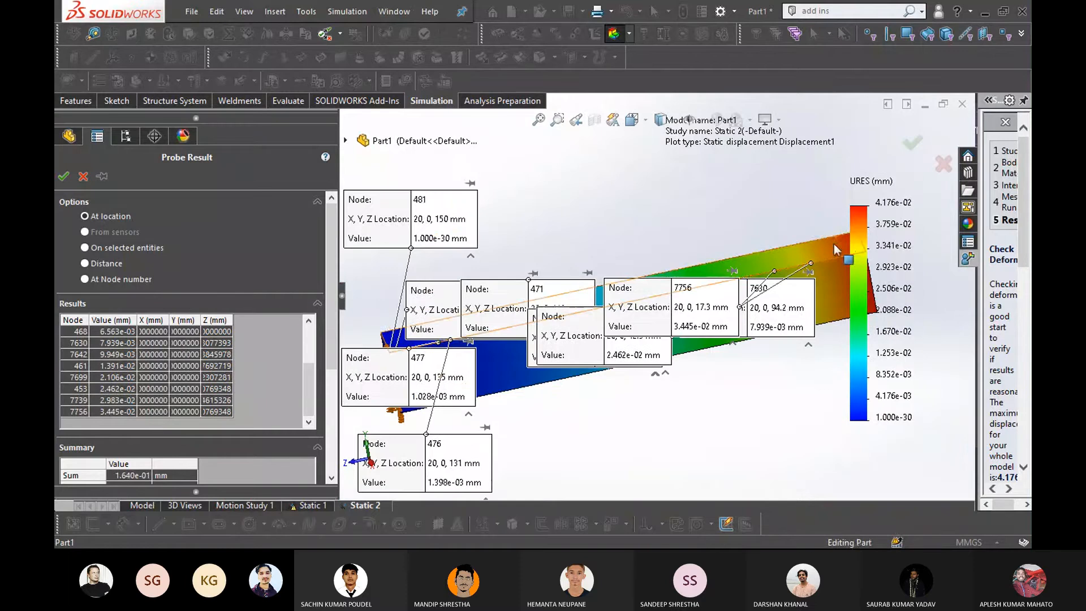
Probe six more locations up to the loaded end of the edge, at Z about 13.5, 9.6, 5.8, 3.9, 1.9 and 0 mm, and close the probe
scroll(830, 268, down, 3)
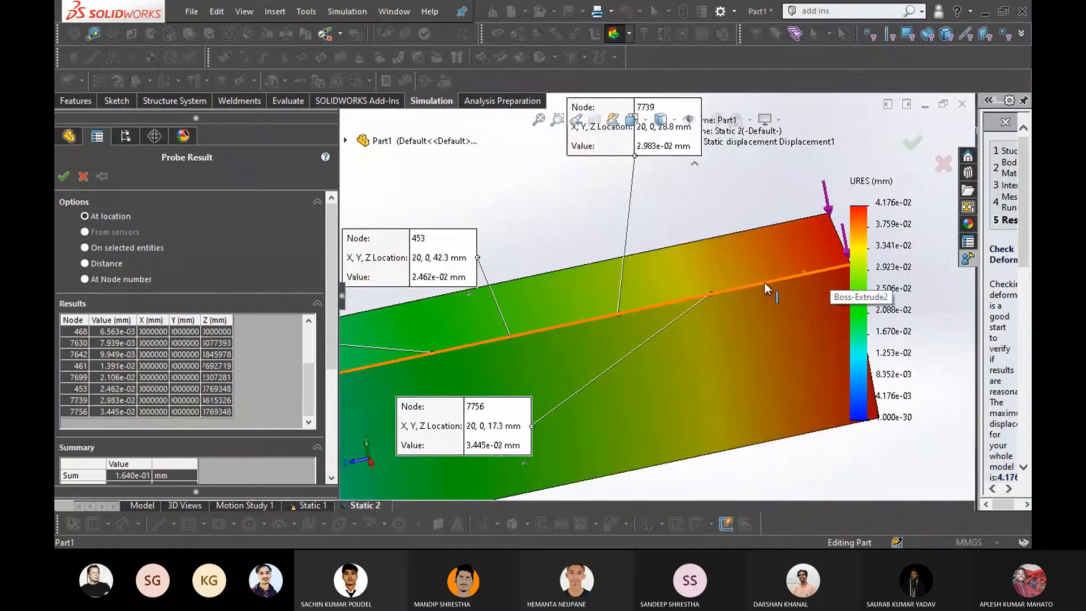
click(743, 287)
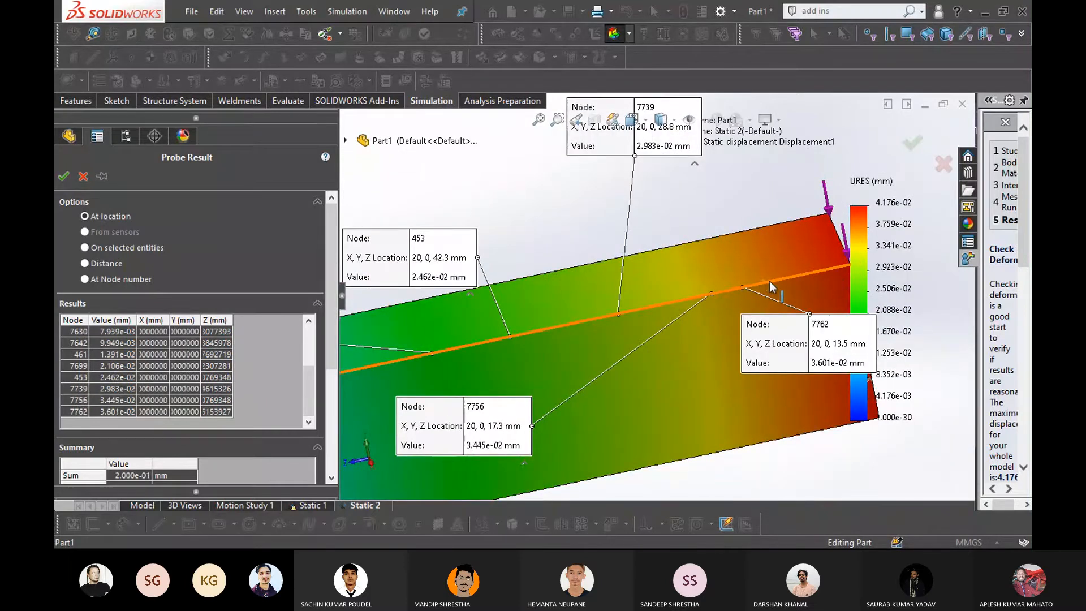
click(769, 280)
click(797, 275)
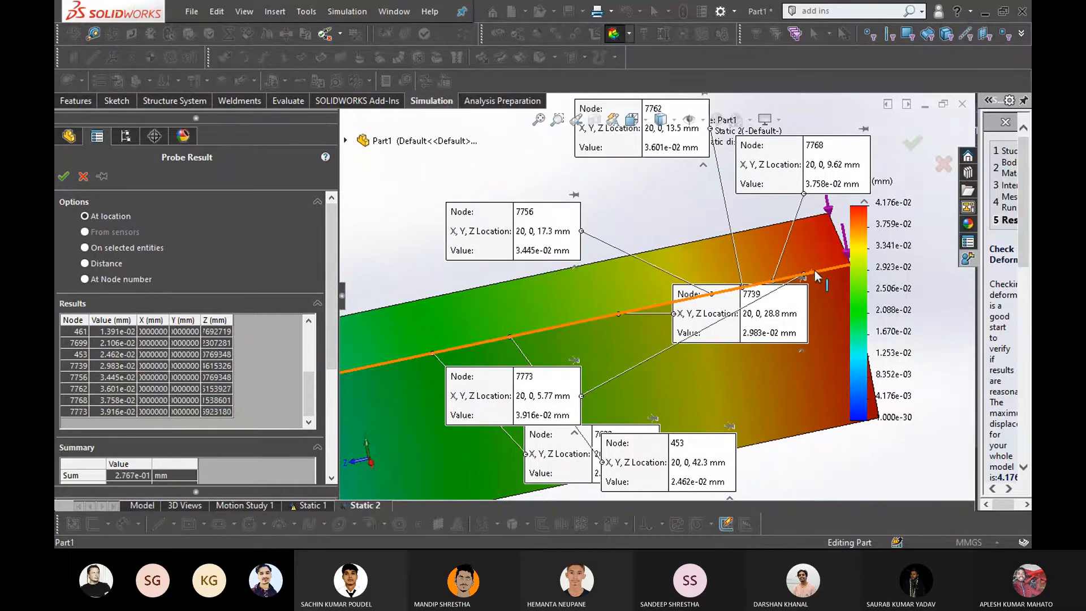
click(827, 271)
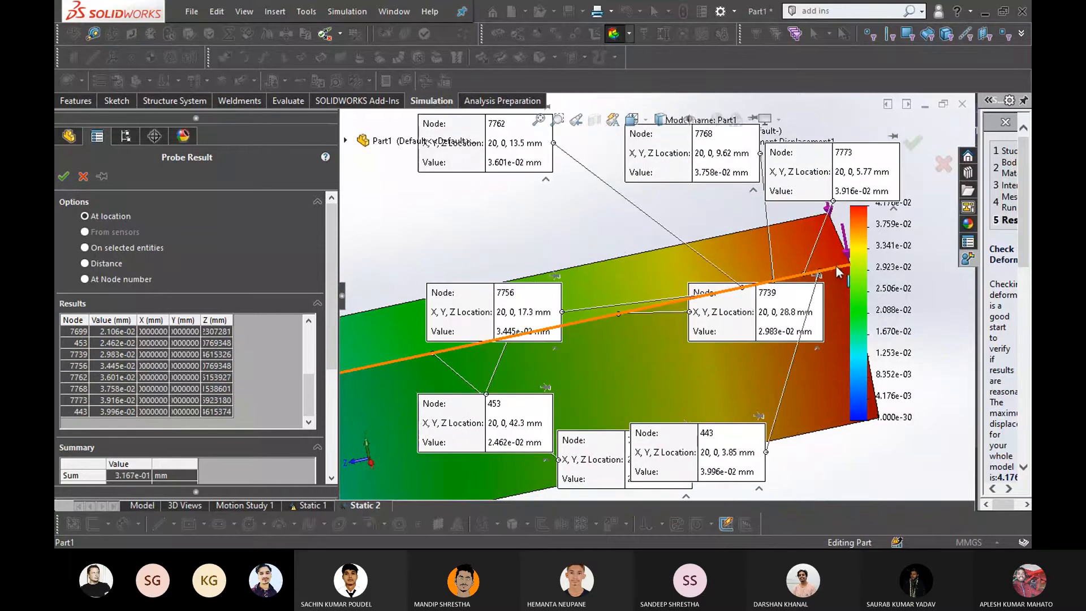
click(834, 266)
scroll(836, 266, down, 2)
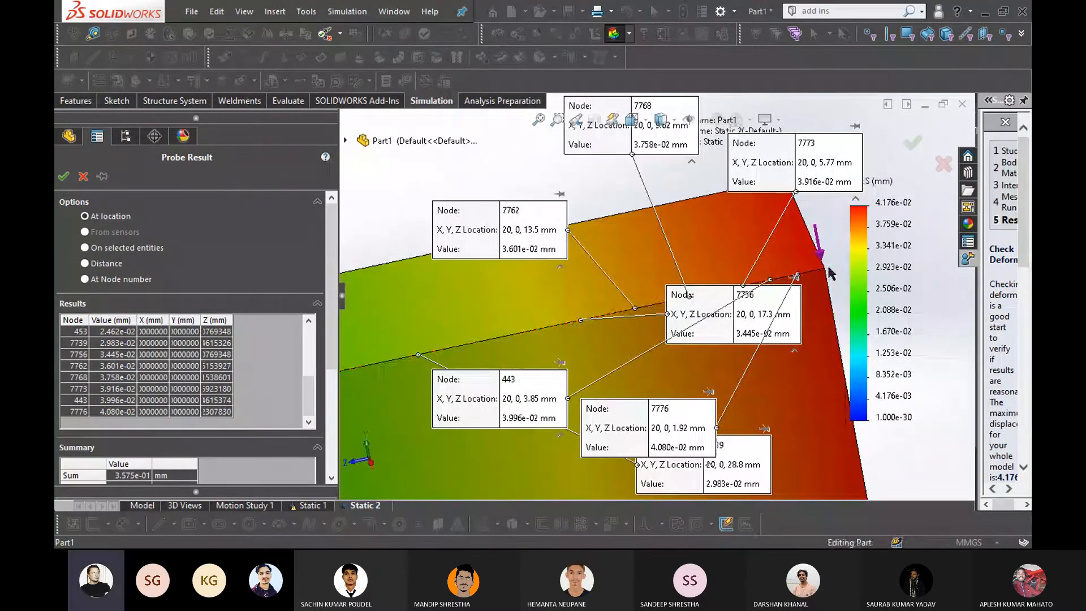
click(823, 269)
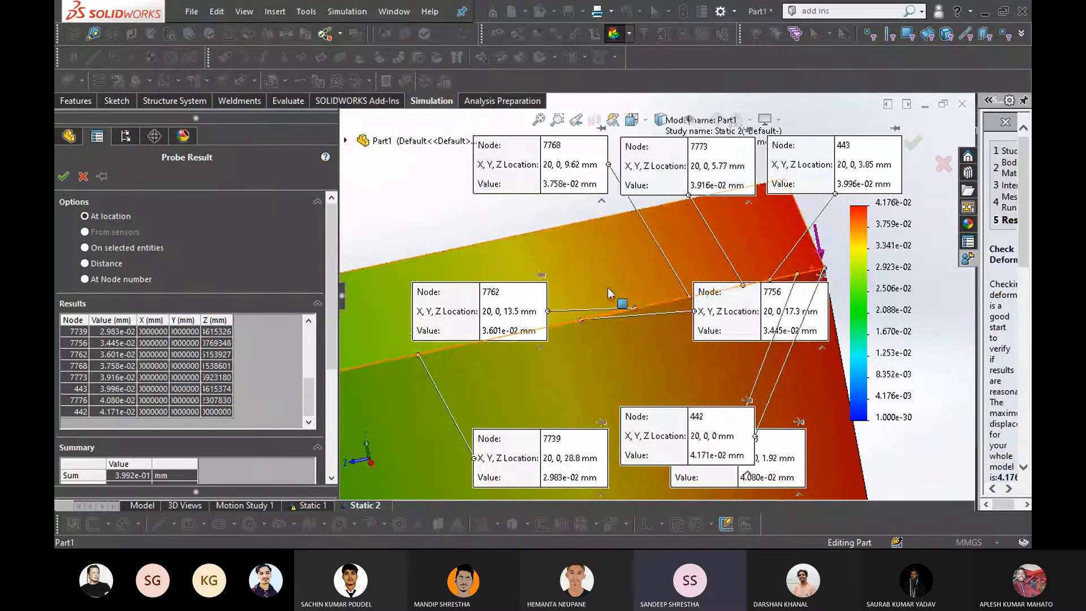
scroll(540, 277, up, 5)
click(63, 176)
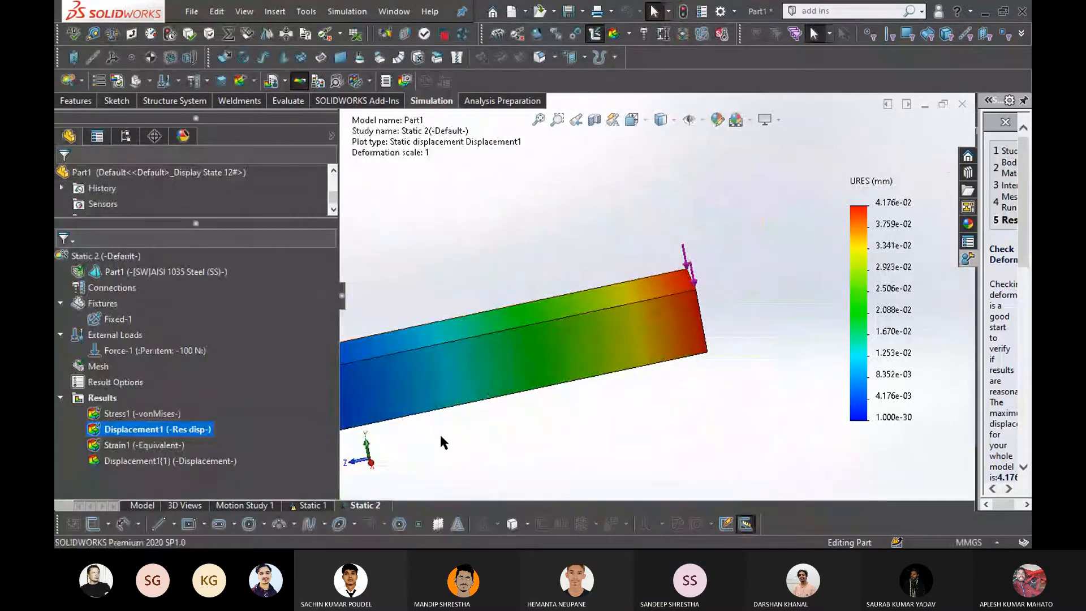
scroll(434, 445, up, 3)
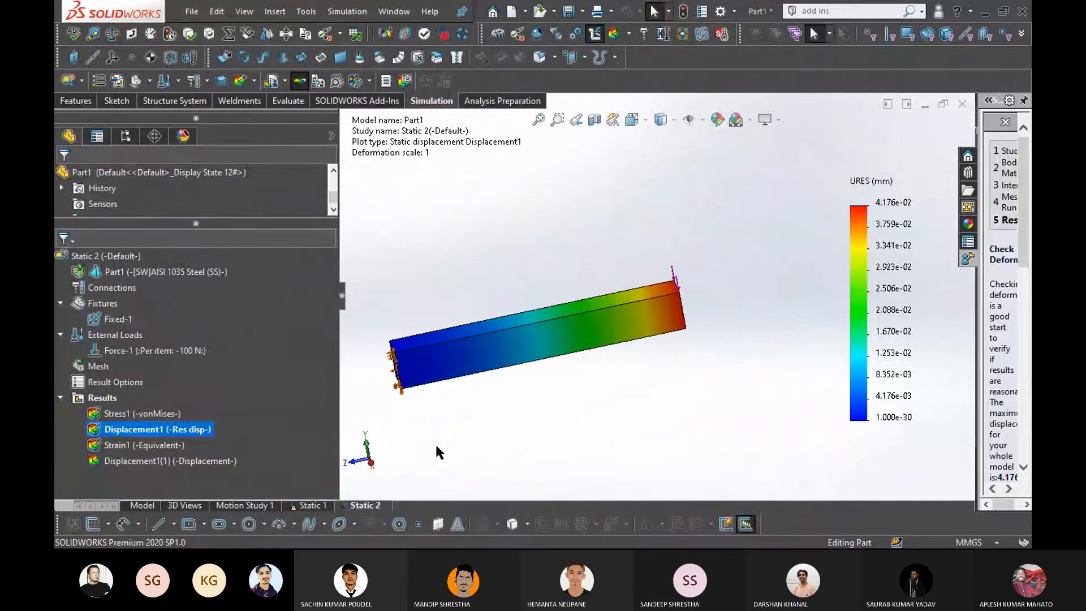
scroll(450, 371, down, 2)
middle_drag(766, 270, 752, 342)
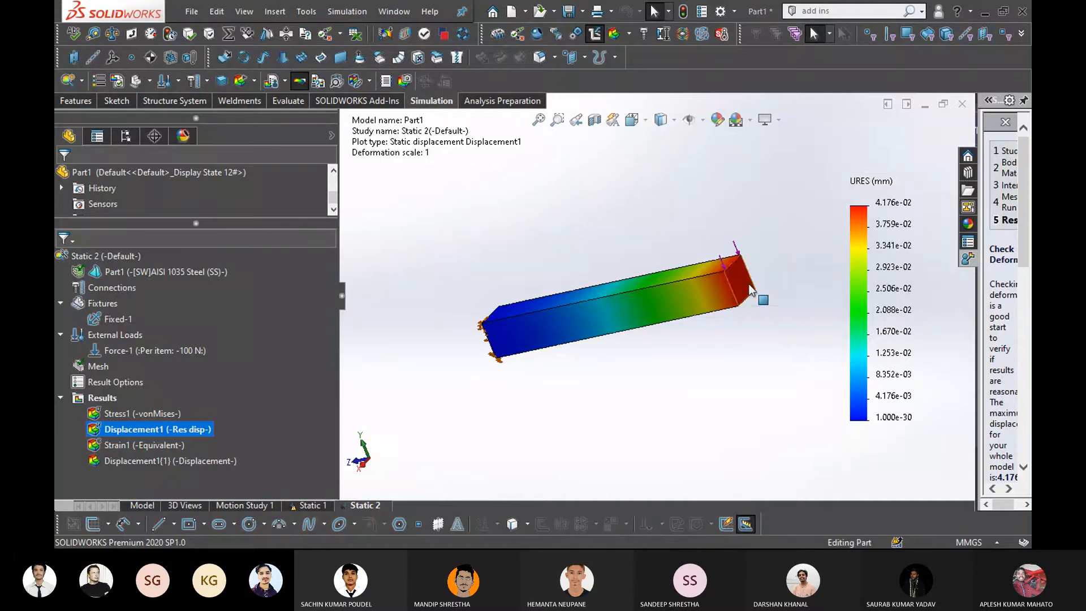
scroll(756, 298, down, 2)
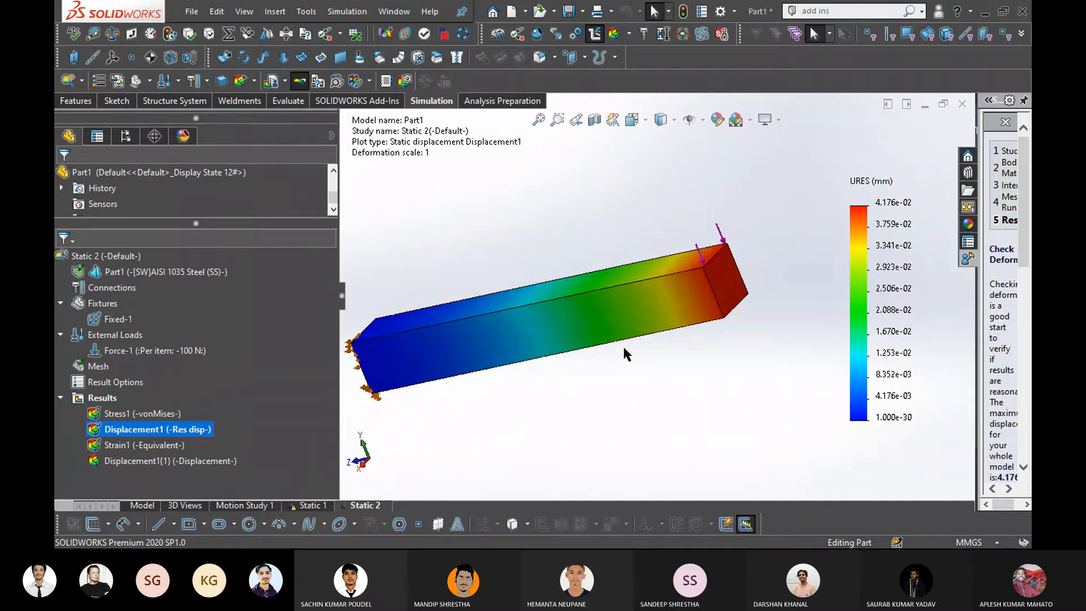
scroll(637, 306, up, 1)
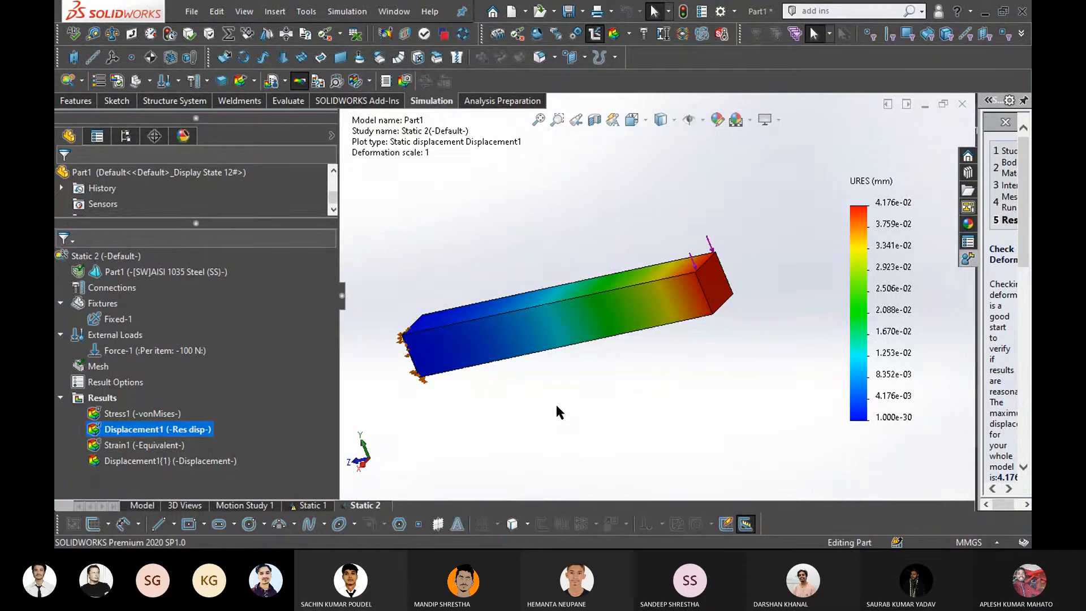
middle_drag(555, 403, 559, 395)
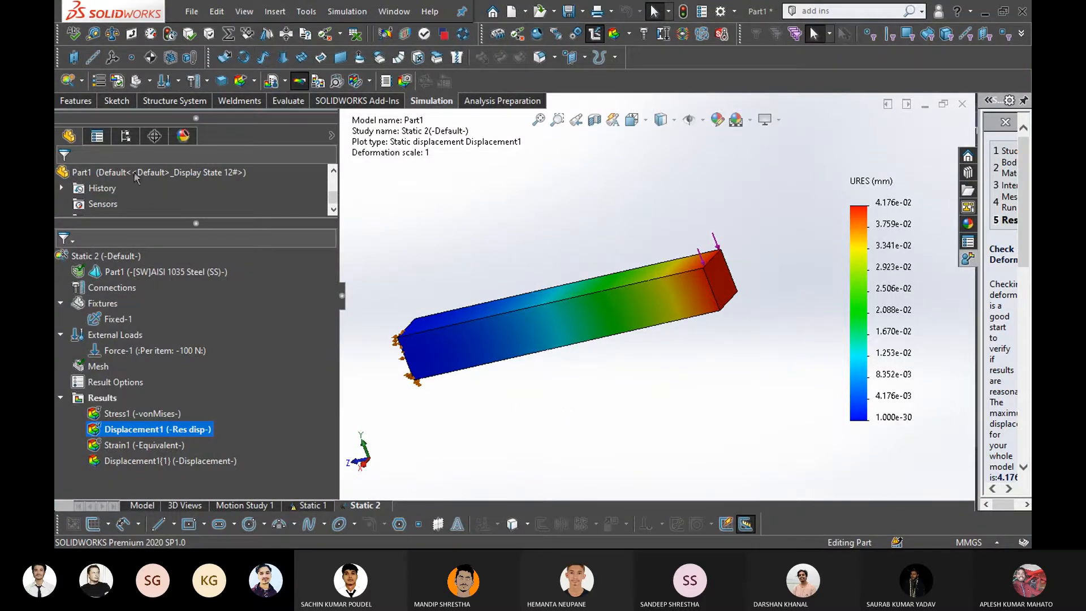
Start a new study, review the available simulation types and cancel without creating one
scroll(135, 180, down, 3)
click(81, 81)
click(85, 98)
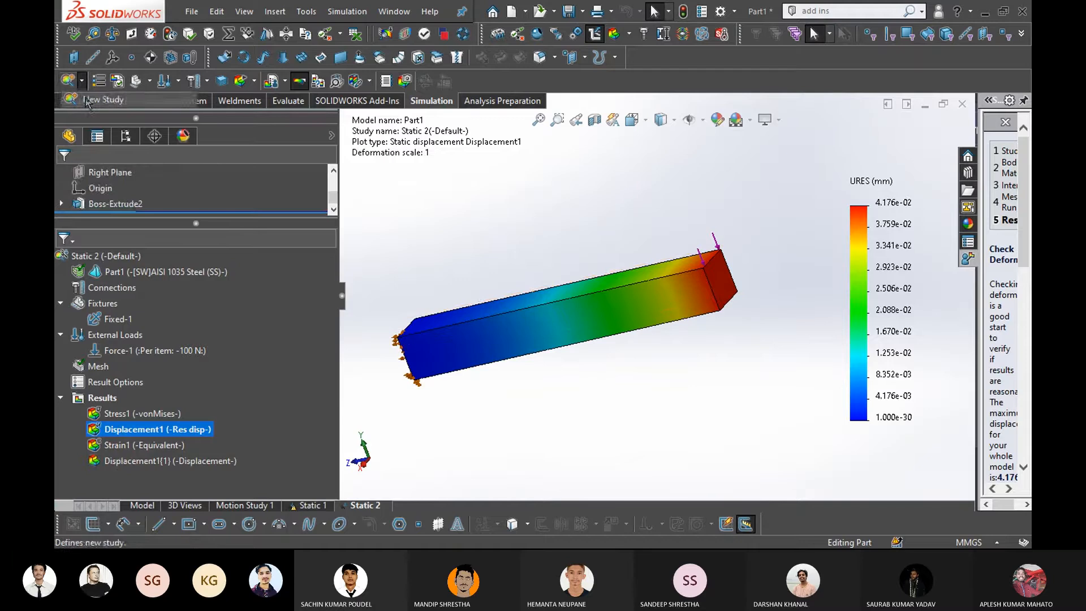
scroll(136, 461, down, 3)
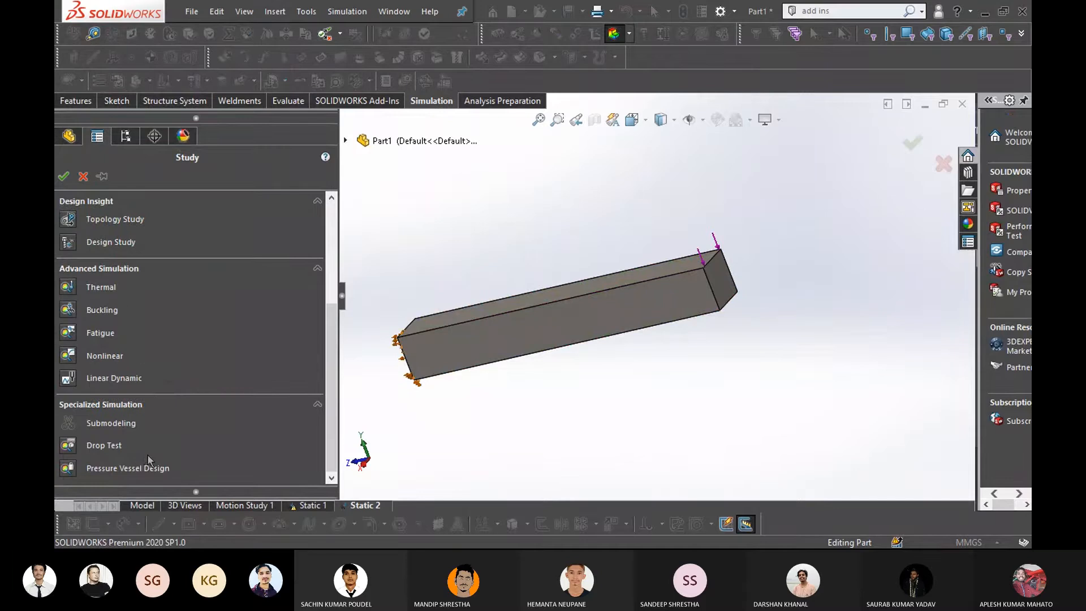
scroll(147, 455, up, 2)
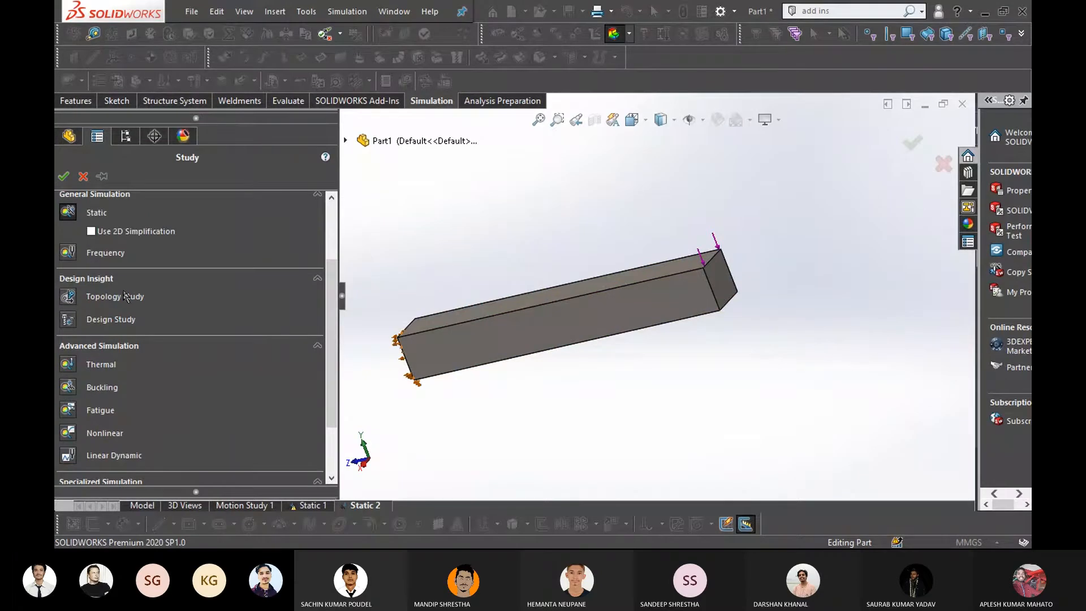
click(83, 177)
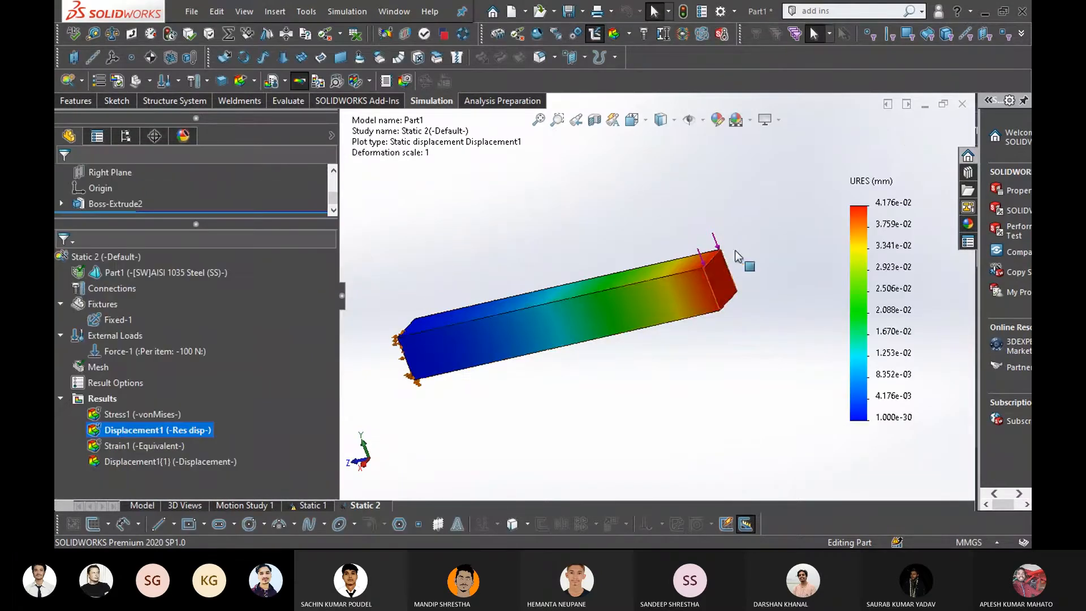
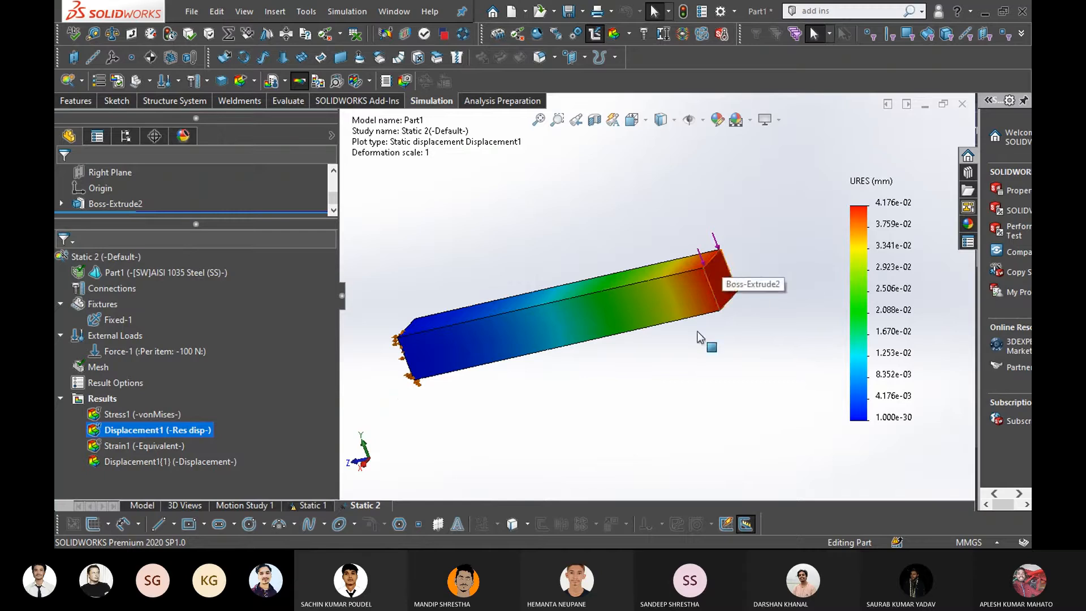
middle_drag(663, 404, 574, 398)
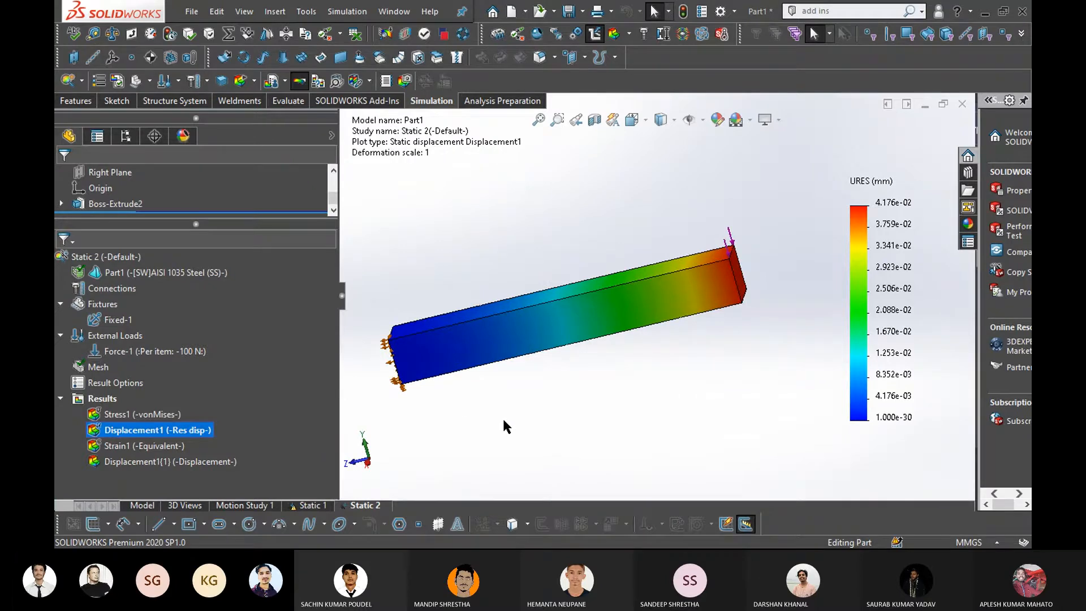
middle_drag(502, 416, 481, 402)
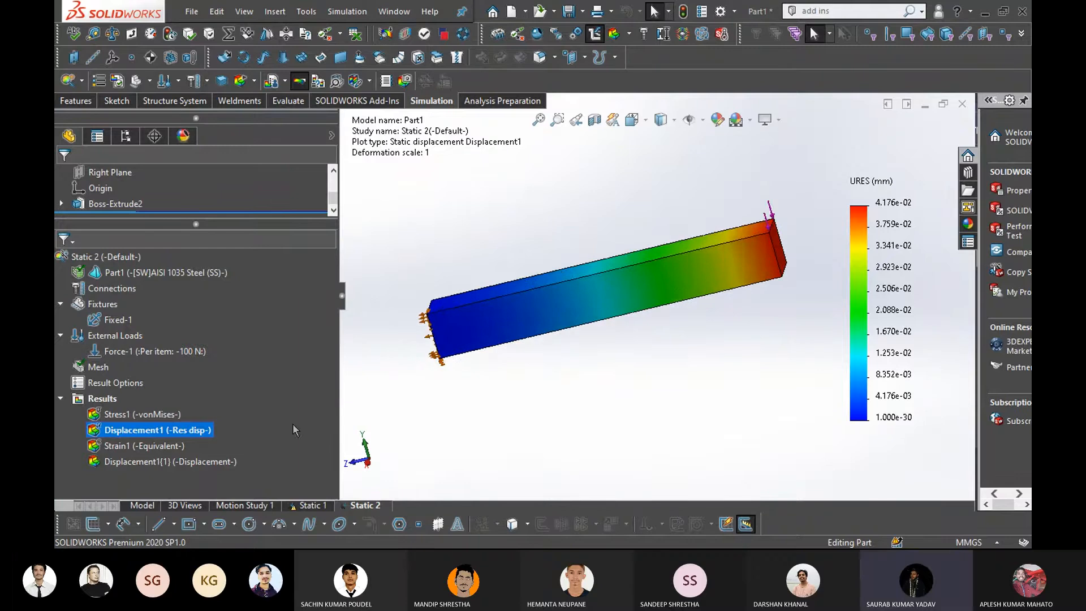
click(283, 459)
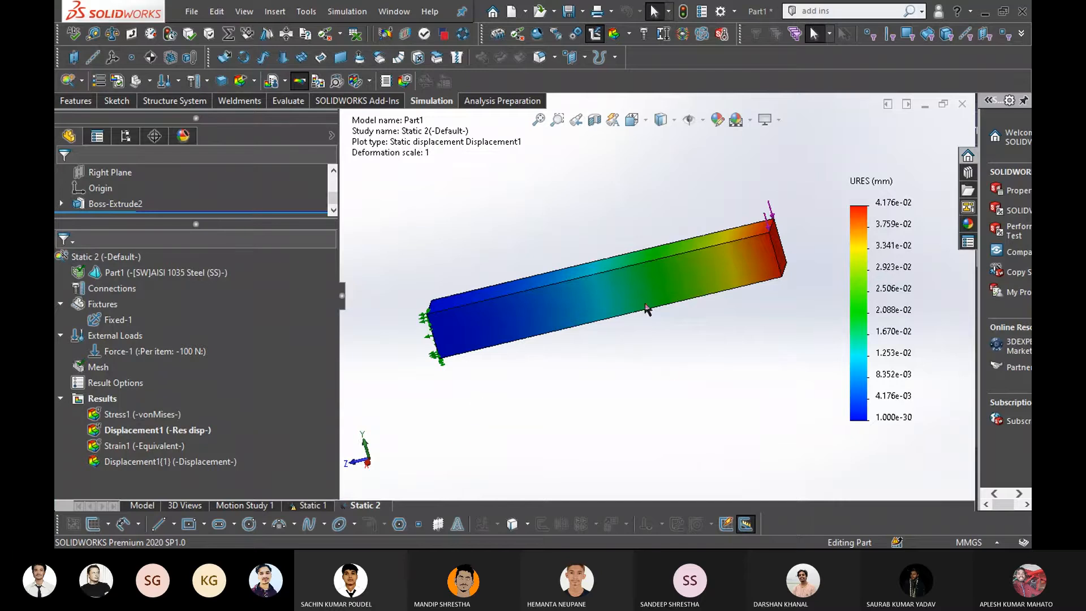
scroll(657, 204, down, 1)
scroll(714, 386, up, 1)
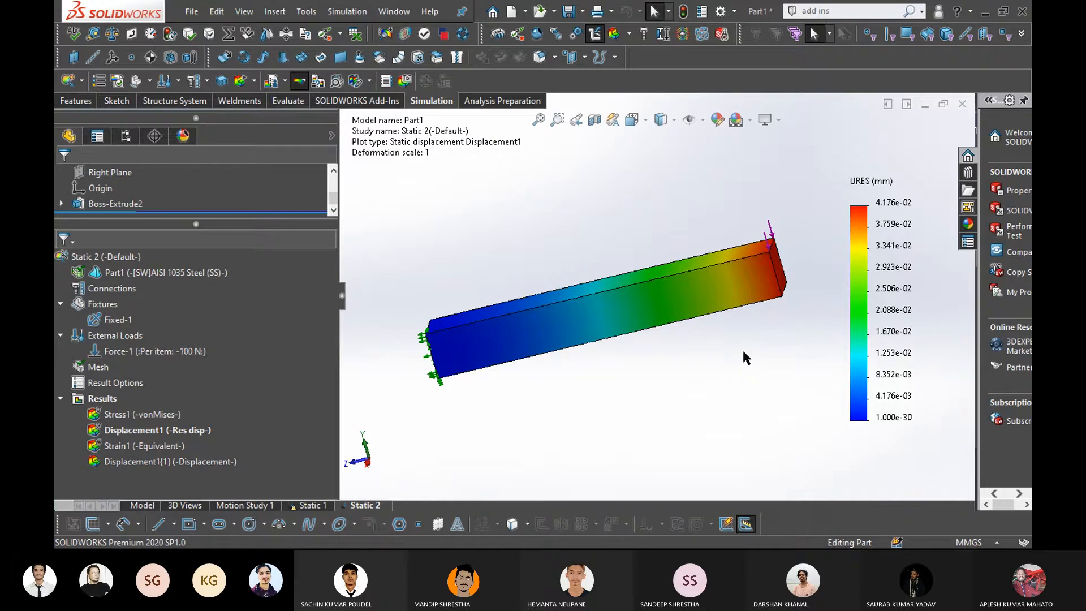
scroll(743, 350, up, 1)
scroll(743, 350, down, 1)
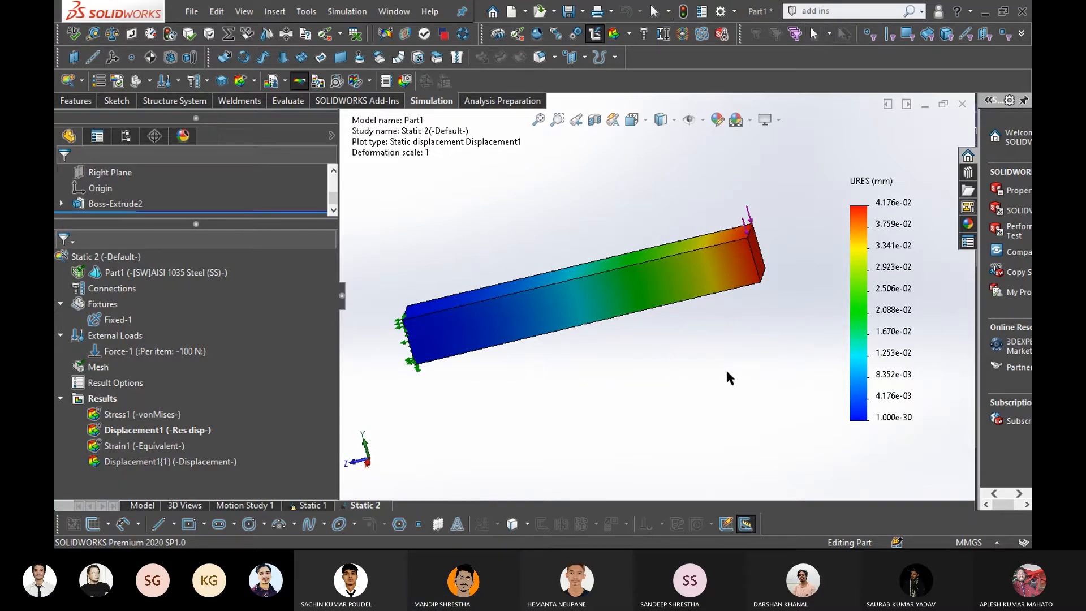
middle_drag(728, 378, 714, 377)
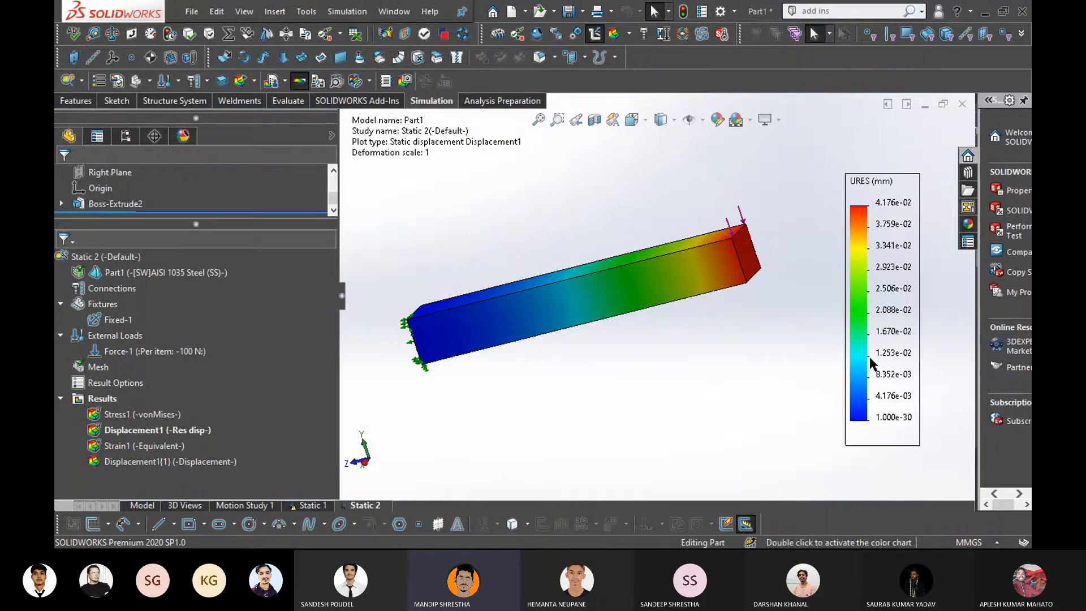
mouse_move(632, 419)
middle_down()
mouse_move(609, 407)
mouse_move(640, 406)
middle_up()
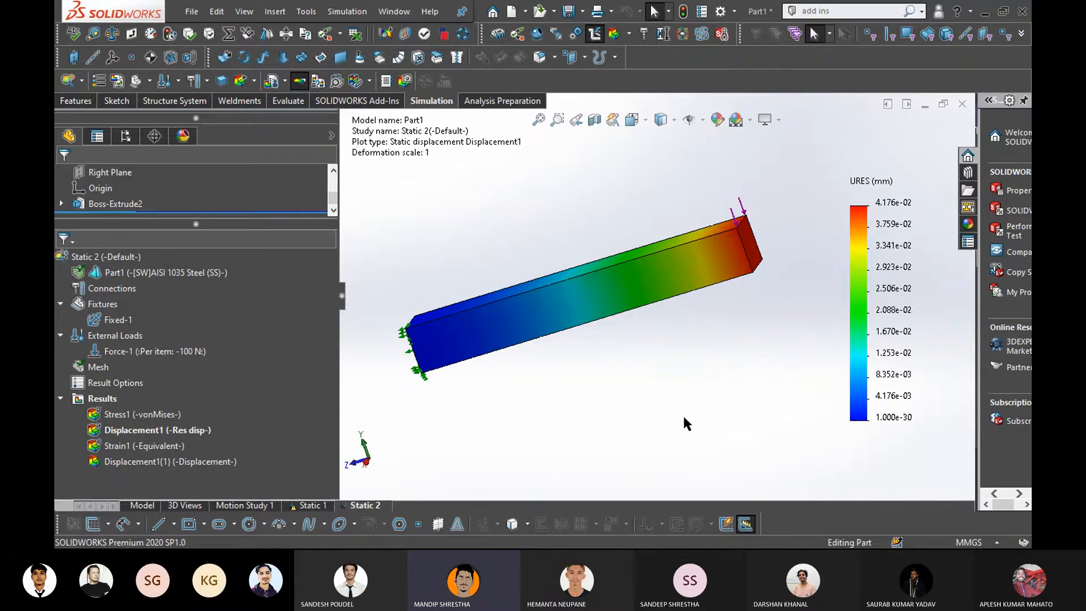
scroll(530, 395, up, 1)
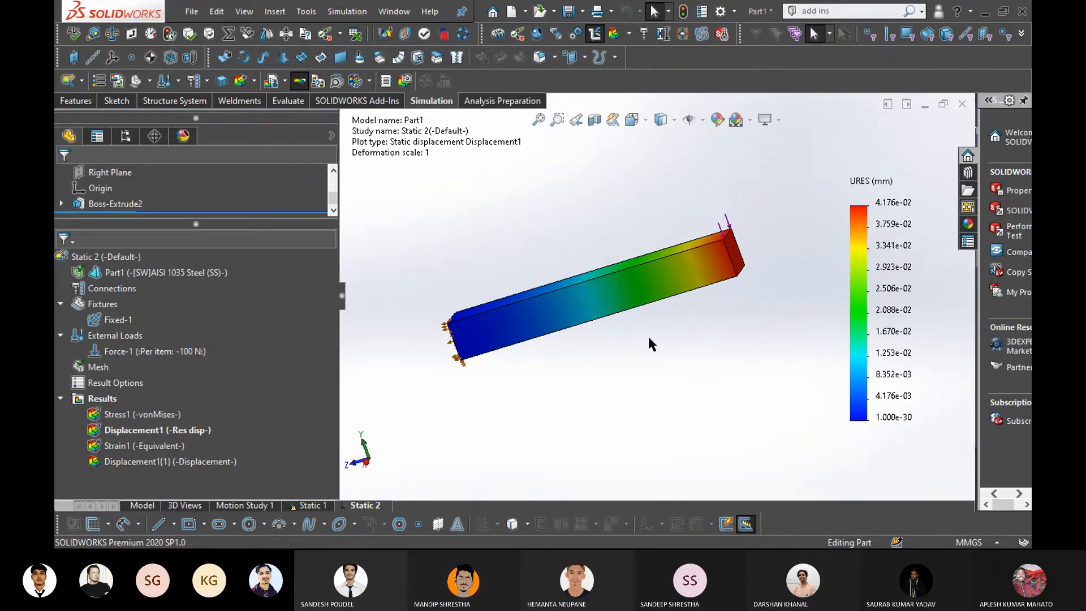
scroll(650, 279, down, 2)
Apply mesh sectioning to the Displacement1 plot with the Front Plane as reference, at a 0 mm offset
click(168, 434)
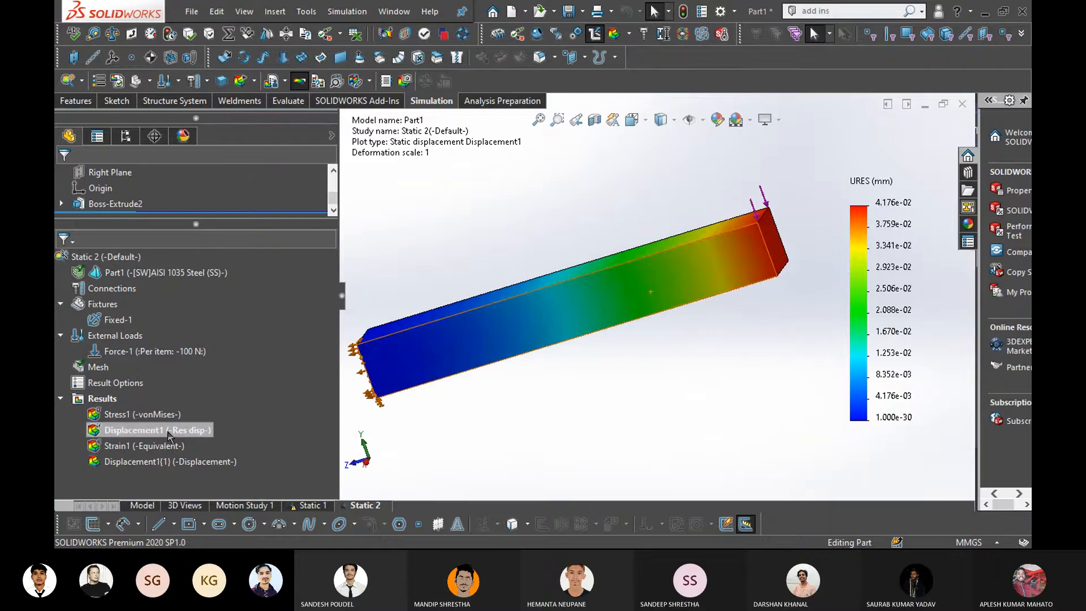
right_click(168, 433)
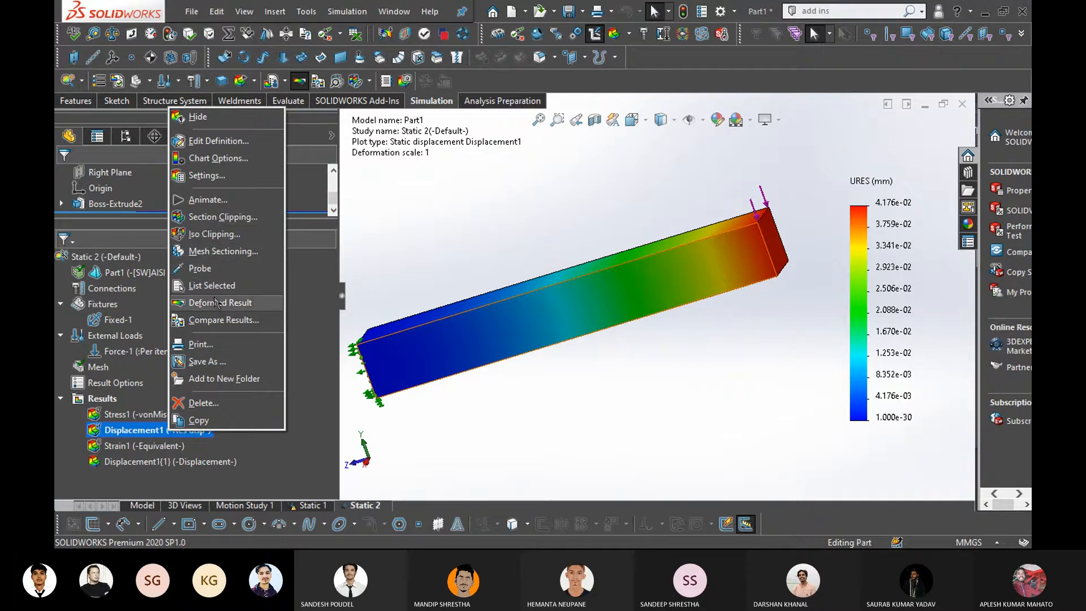
click(241, 253)
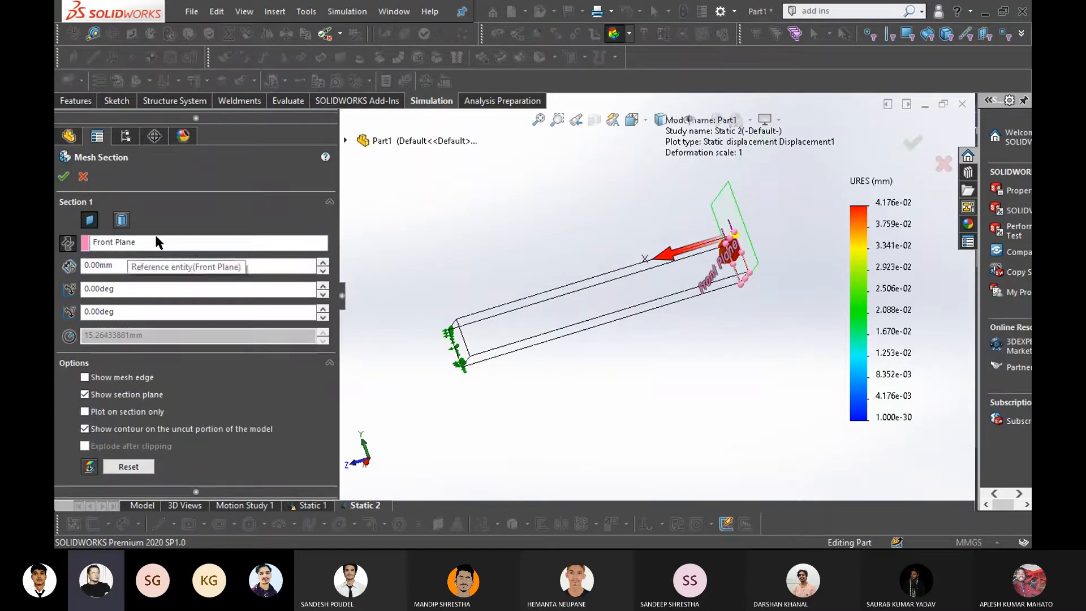
click(158, 242)
click(64, 176)
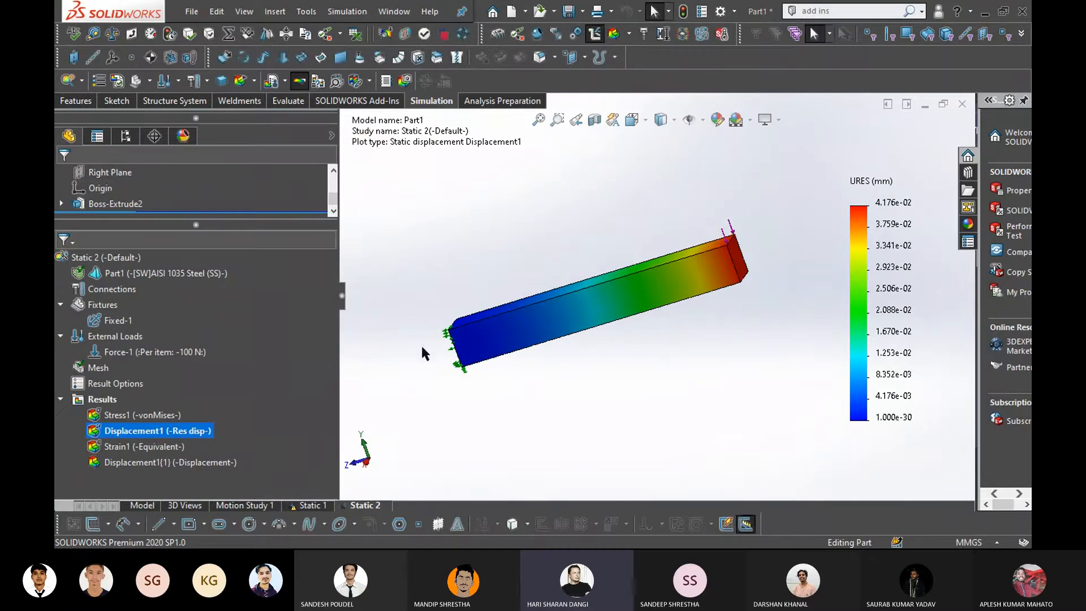
scroll(650, 331, down, 2)
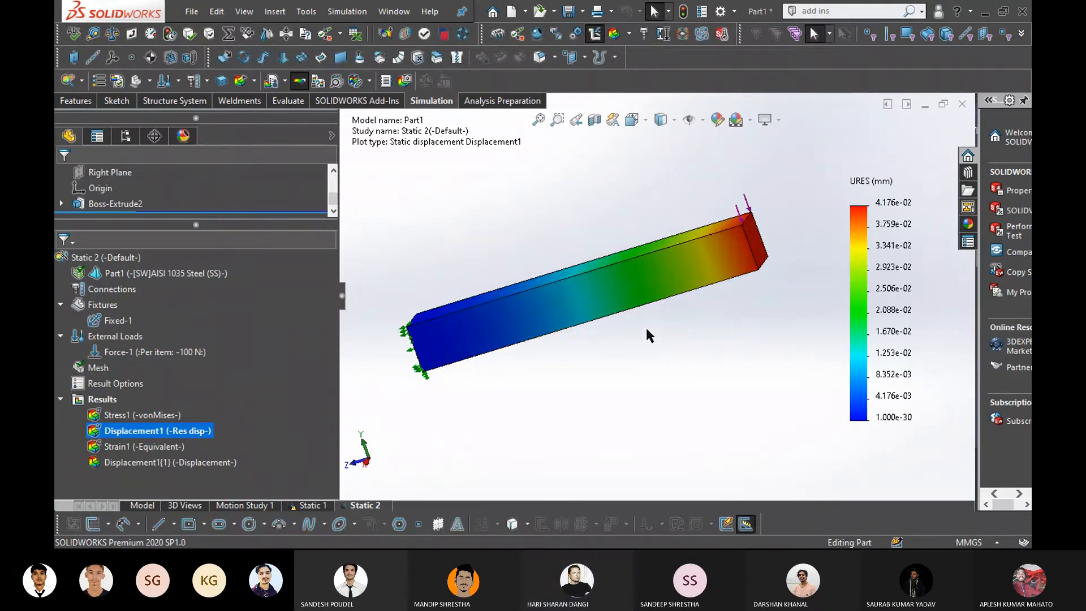
right_click(193, 433)
click(174, 432)
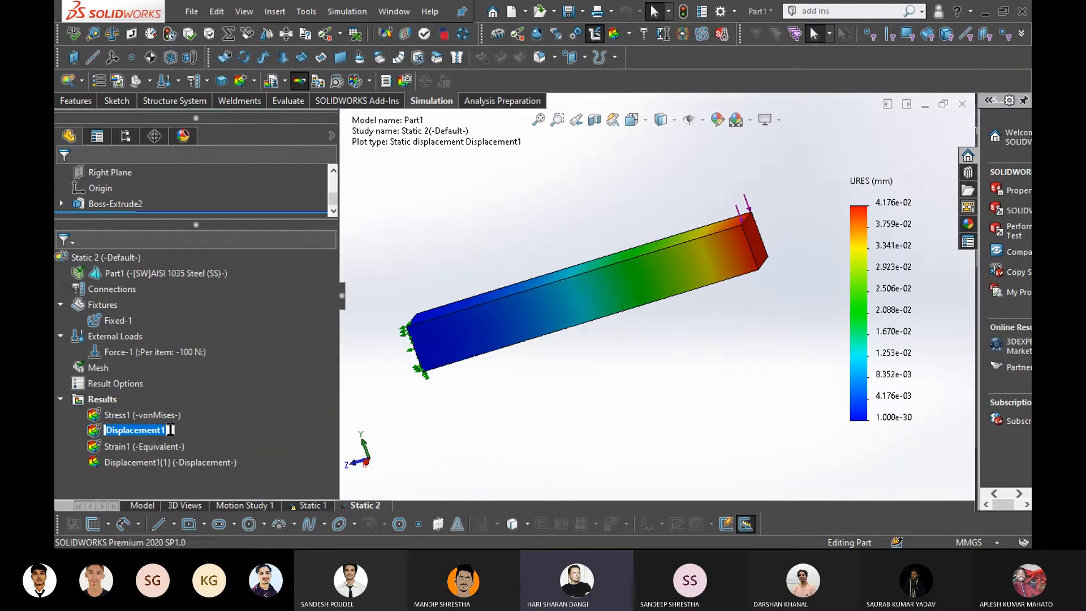
right_click(171, 432)
key(Escape)
key(Escape)
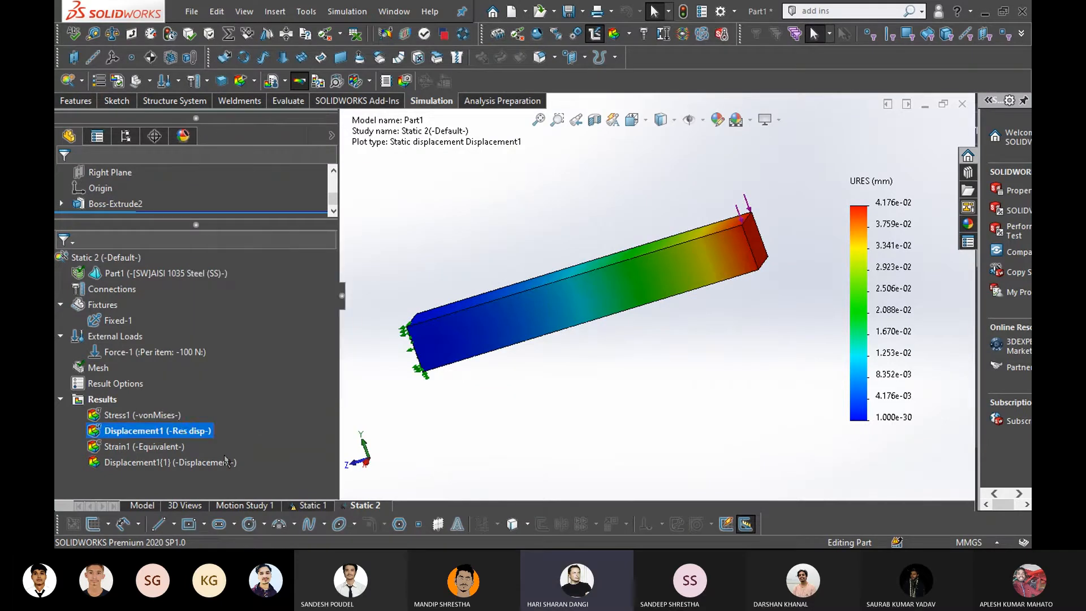
Start a probe on the Displacement1 plot and probe three locations from the fixed end along the edge, at Z about 150, 146 and 131 mm
right_click(182, 433)
click(212, 265)
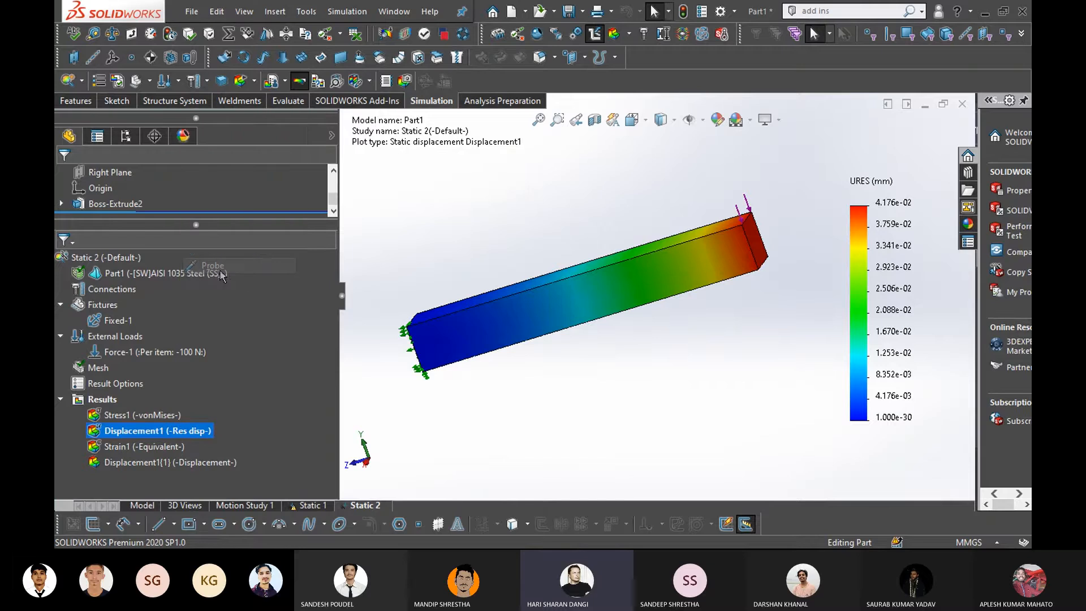
scroll(414, 323, down, 3)
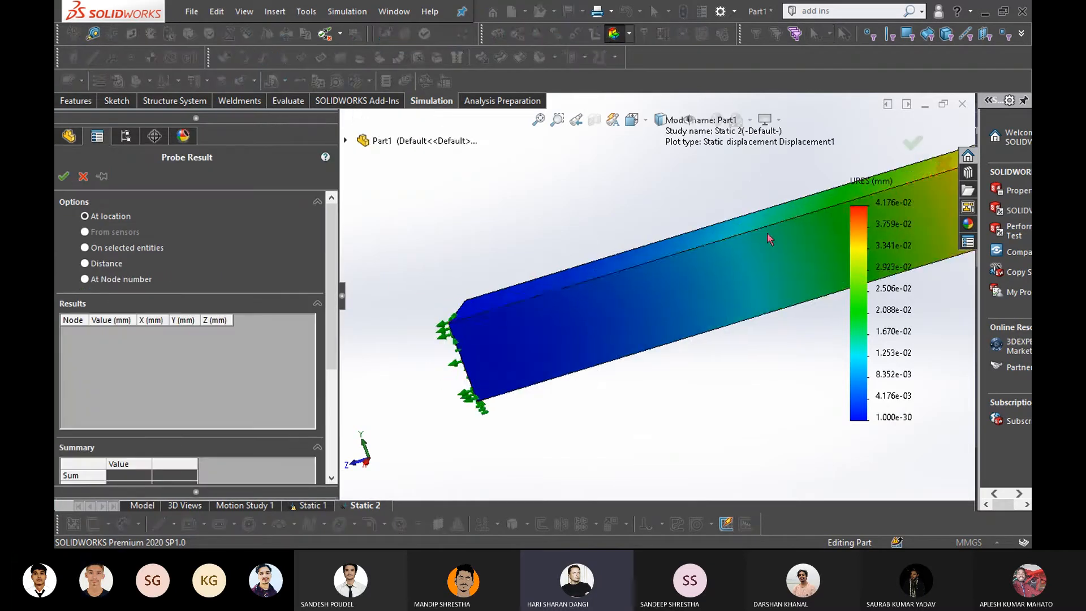
click(449, 325)
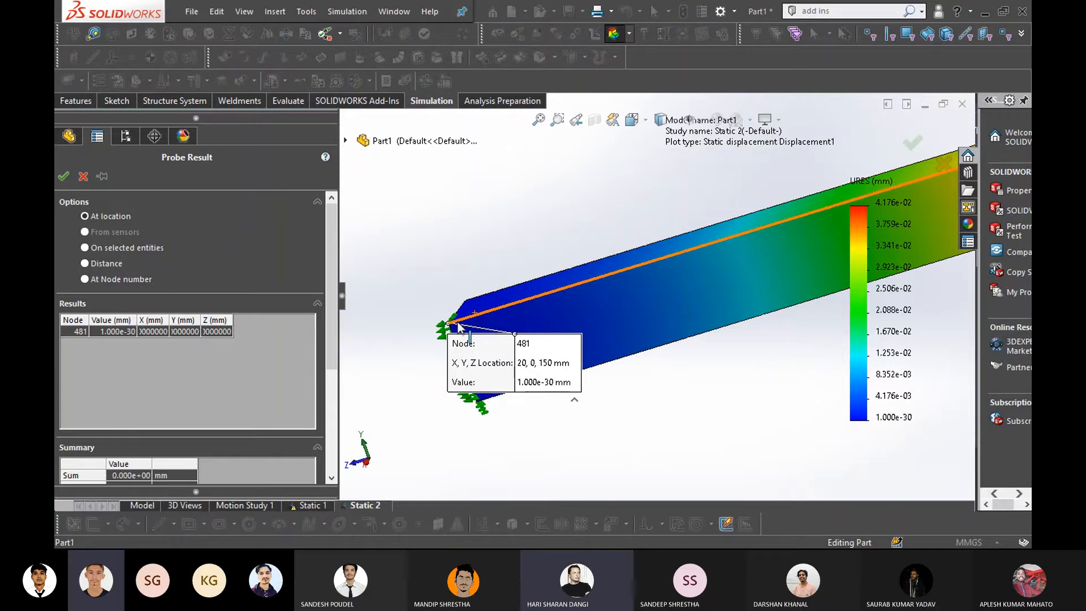
scroll(476, 317, down, 3)
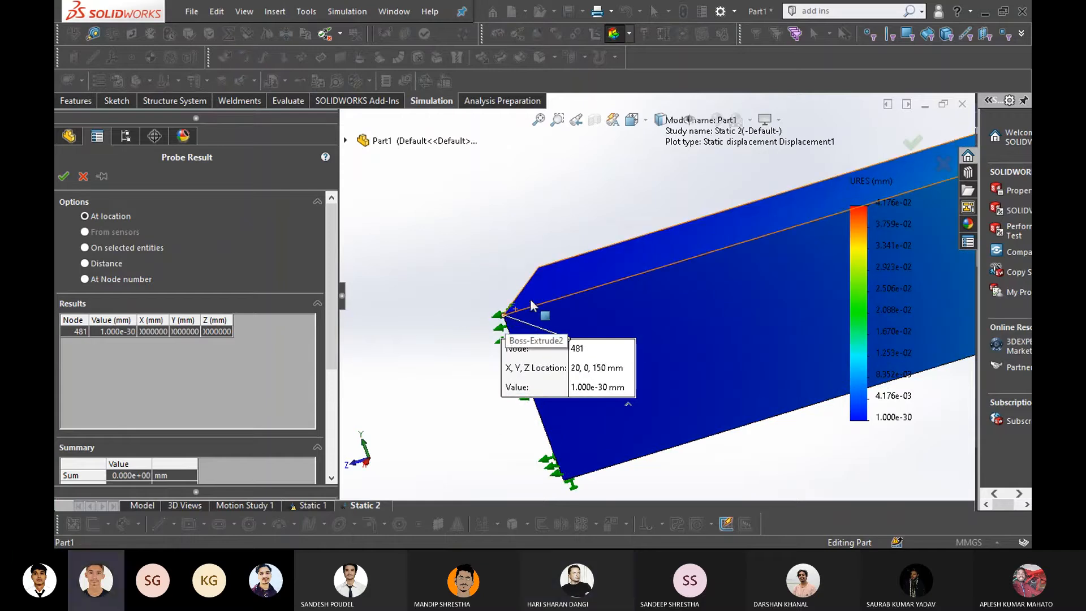
click(534, 306)
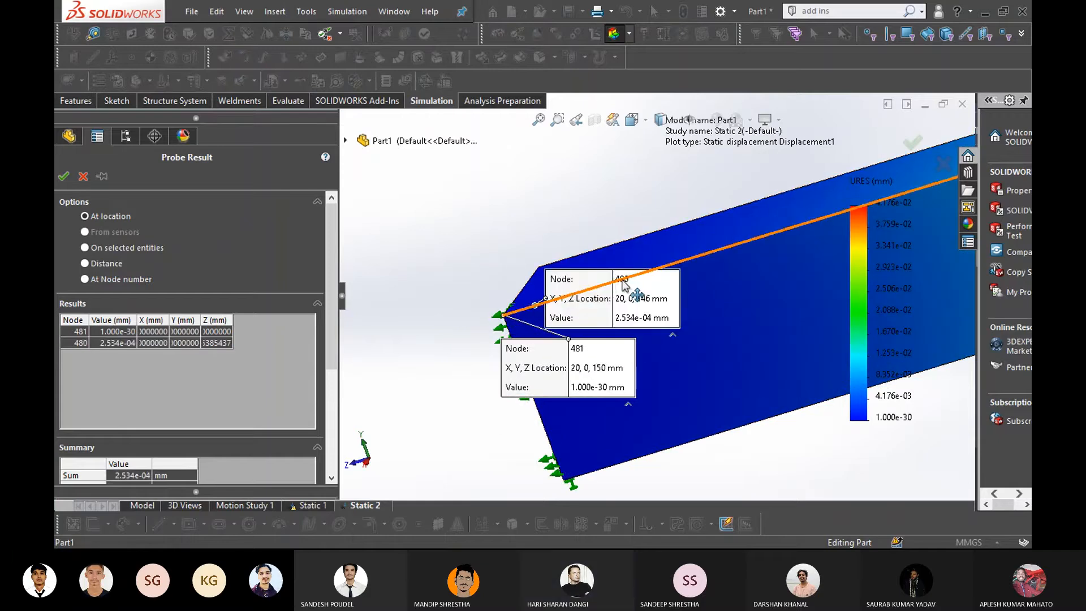
click(669, 266)
Probe three further locations along the same edge, at Z about 123 mm, 90 mm and farther towards the loaded end
scroll(701, 266, up, 3)
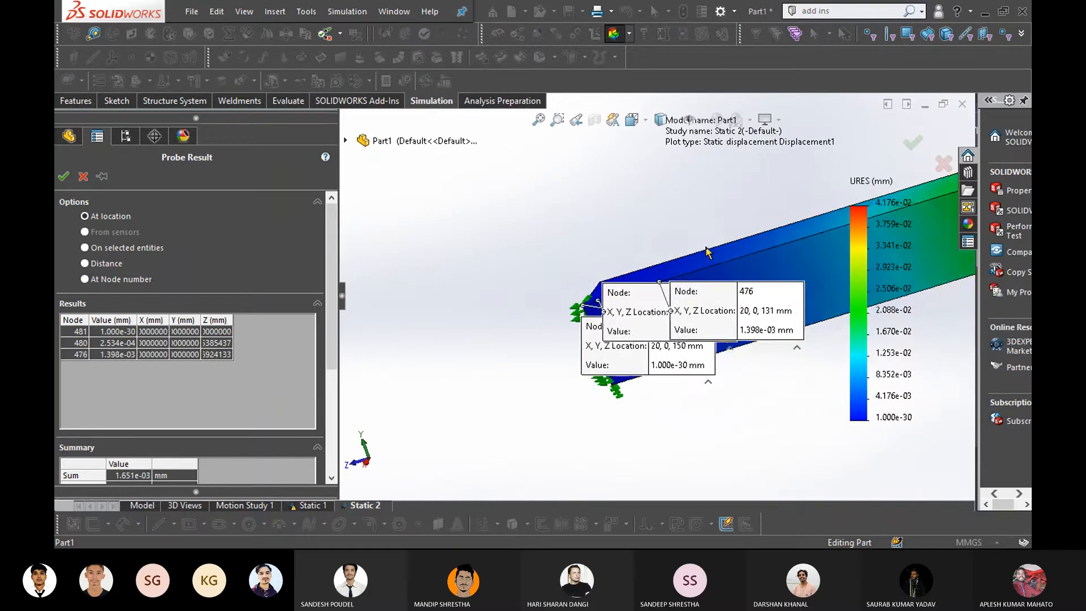
scroll(730, 267, down, 2)
click(657, 287)
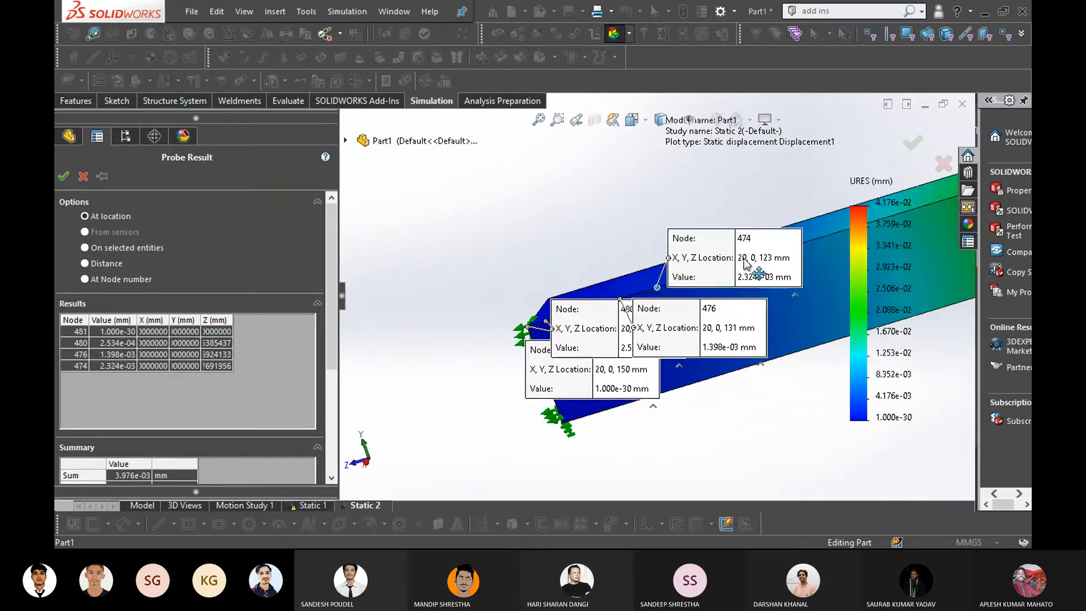
click(810, 242)
scroll(809, 241, up, 3)
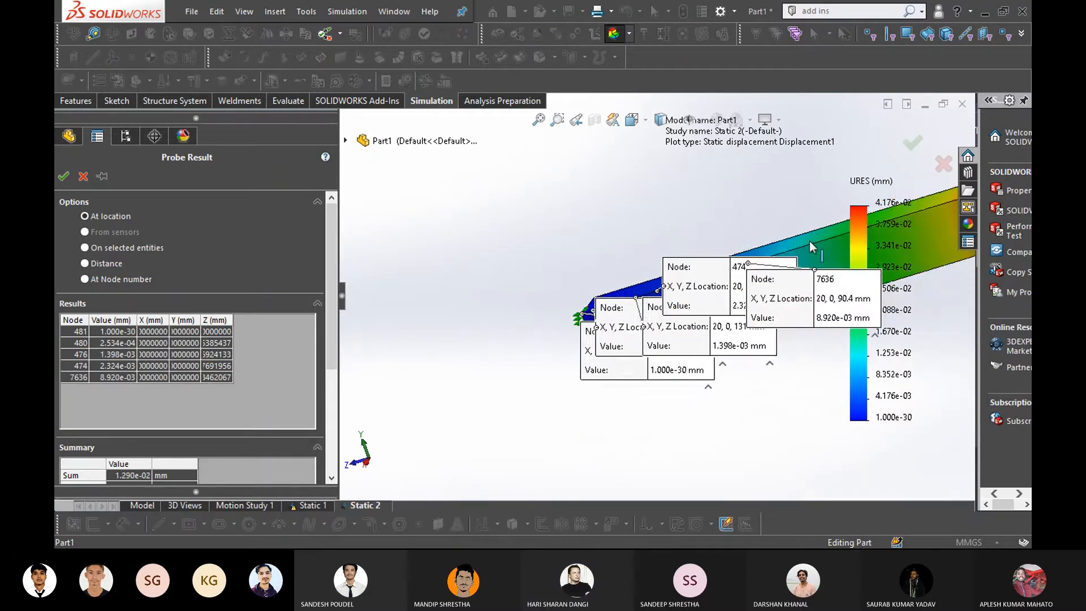
scroll(772, 267, down, 2)
click(659, 290)
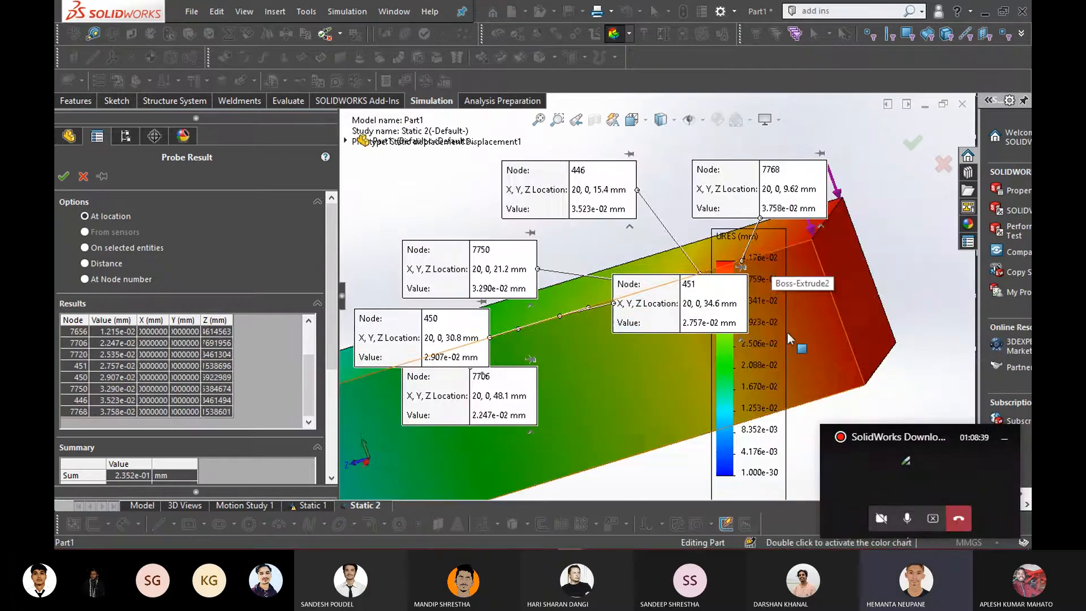
Move the displacement colour legend clear of the beam's loaded end and try to save the part
drag(853, 438, 850, 434)
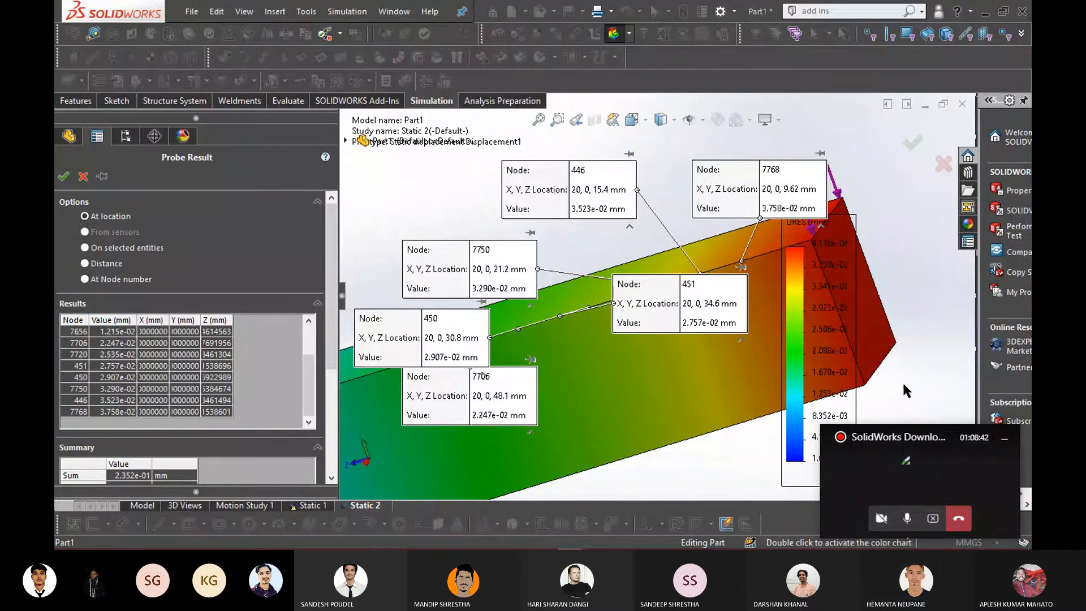
drag(938, 371, 937, 370)
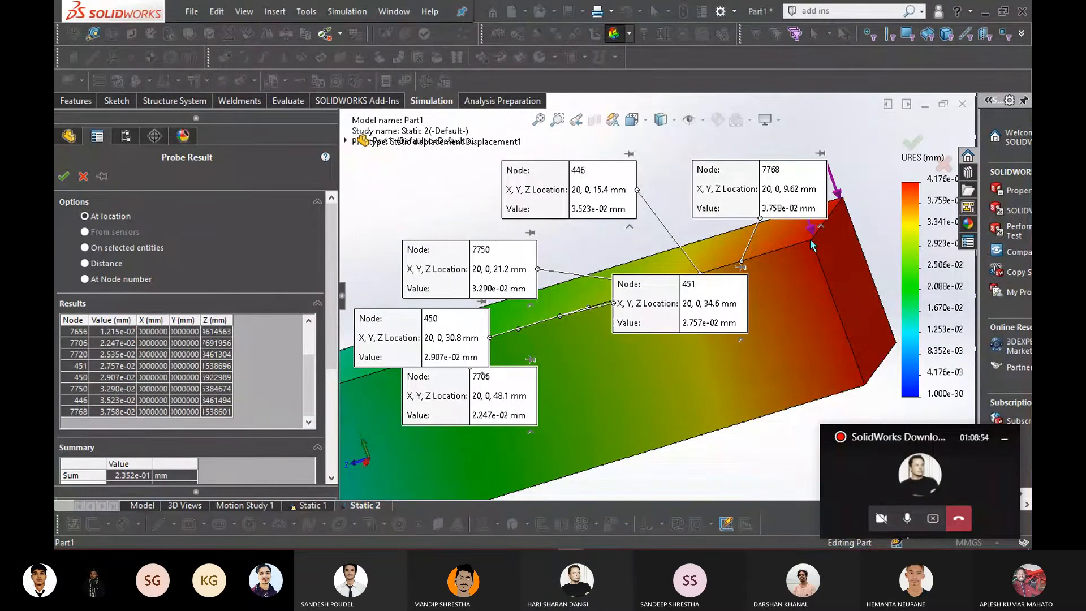
key(ctrl+s)
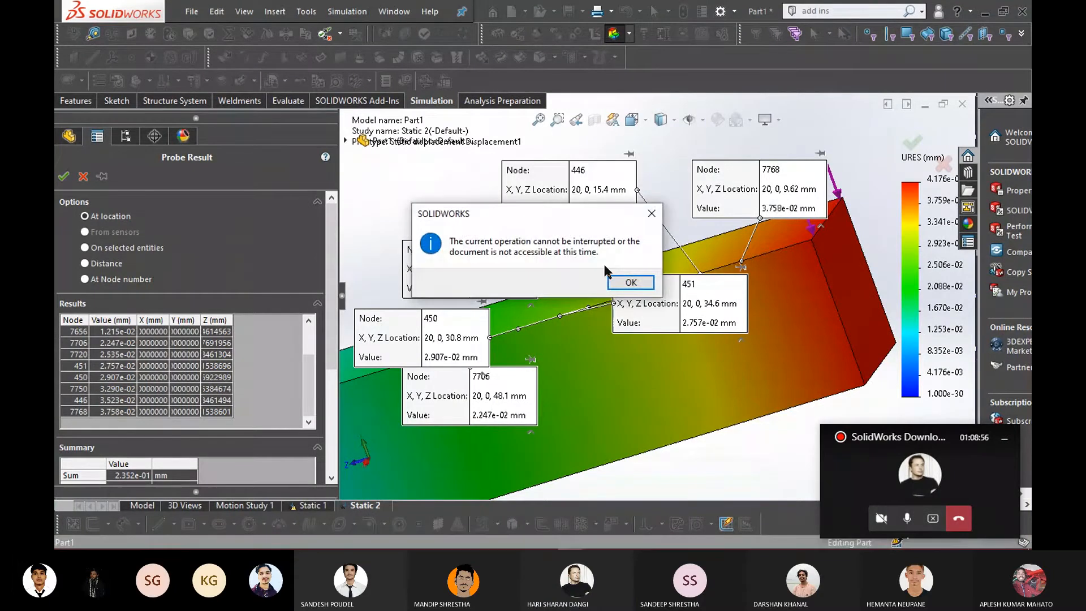
click(629, 282)
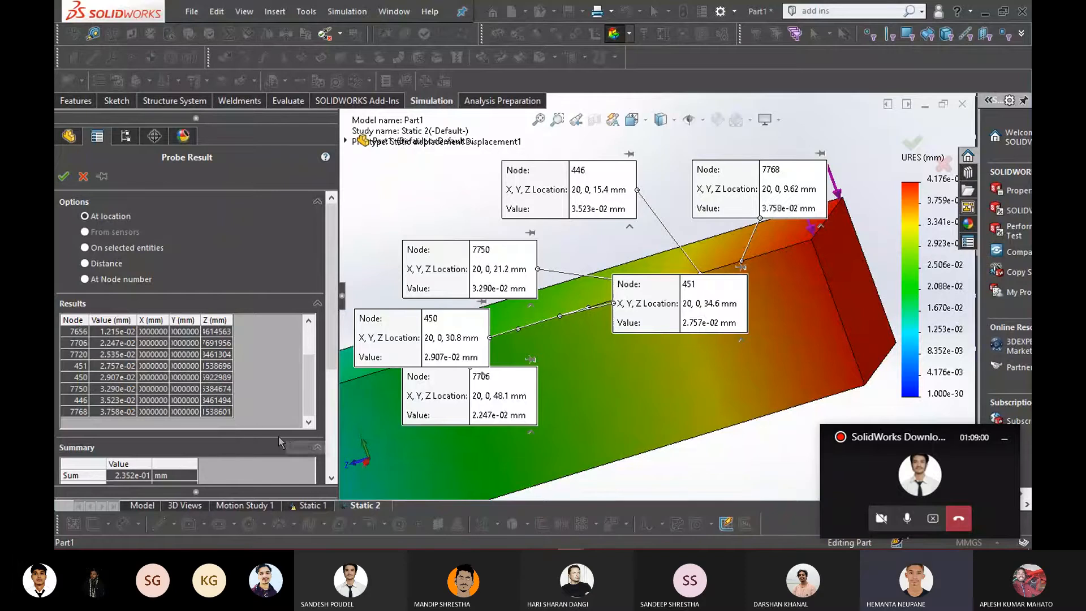
Plot the probed displacements as a graph by node and move the graph window clear of the probe results
scroll(281, 441, down, 5)
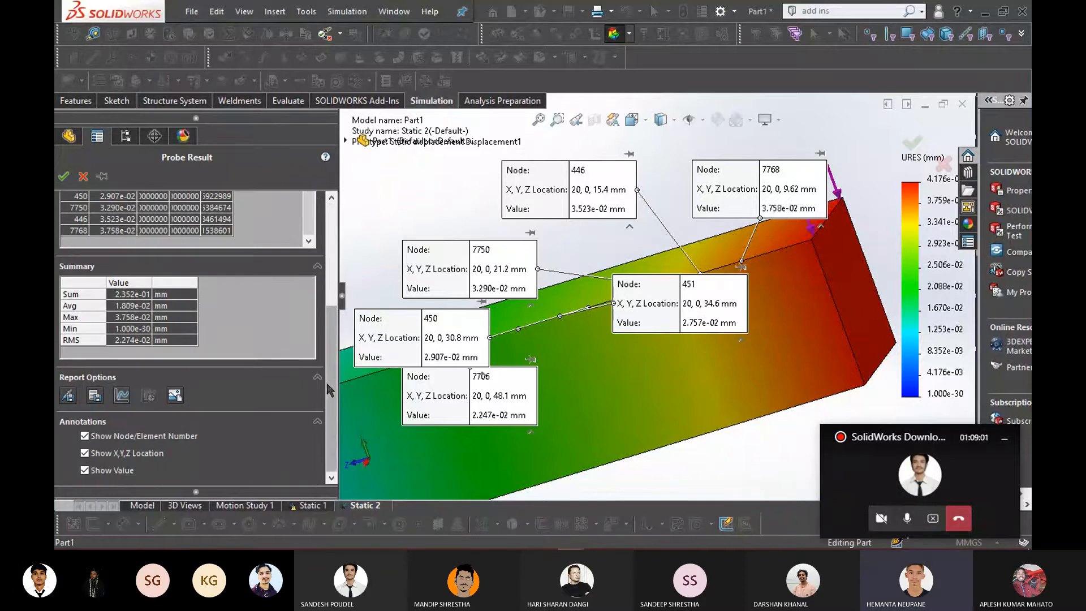
click(121, 396)
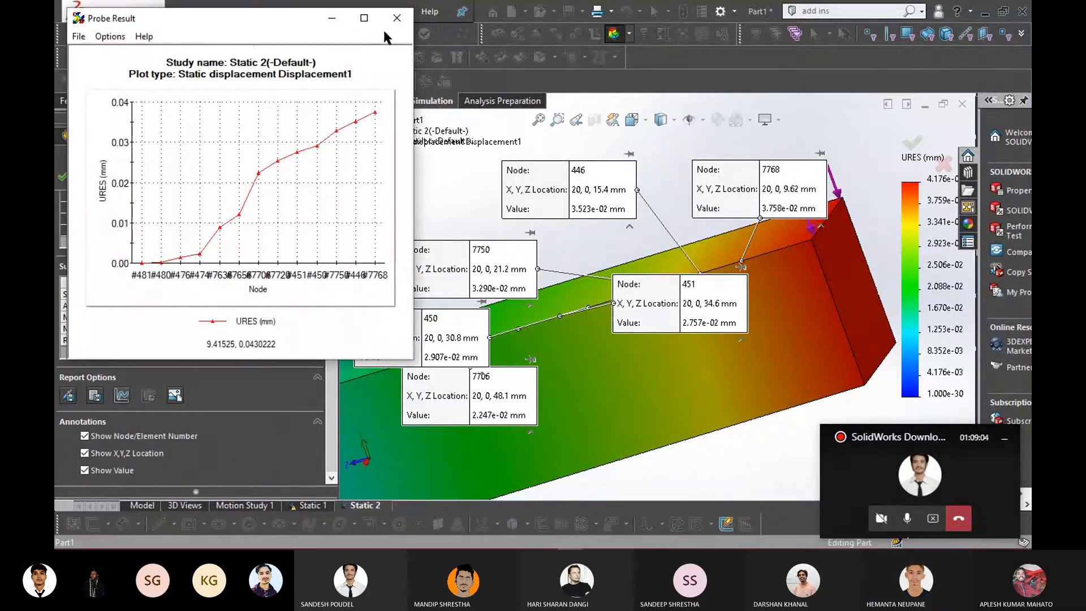
mouse_move(232, 24)
mouse_down()
mouse_move(517, 50)
mouse_move(359, 22)
mouse_up()
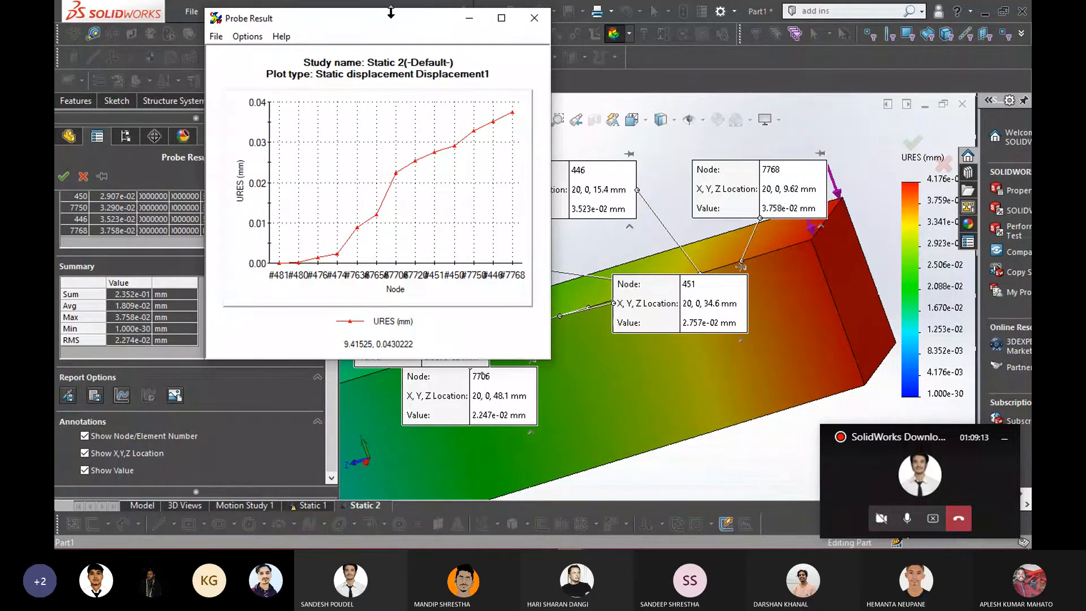
drag(390, 11, 467, 3)
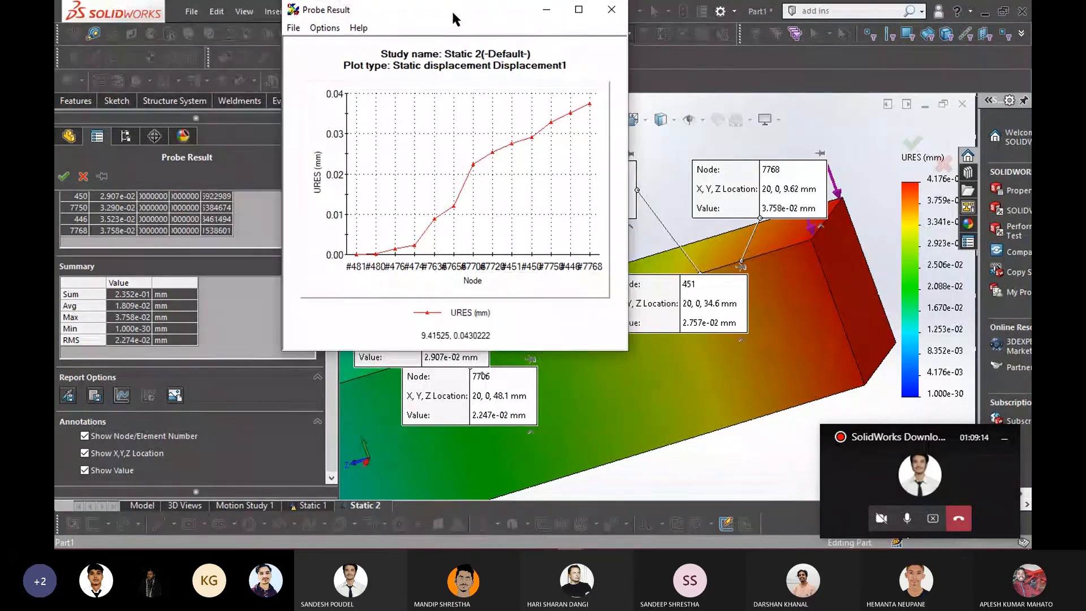
Put the graph and model windows away and switch to the meeting window in Microsoft Teams
click(598, 12)
click(984, 11)
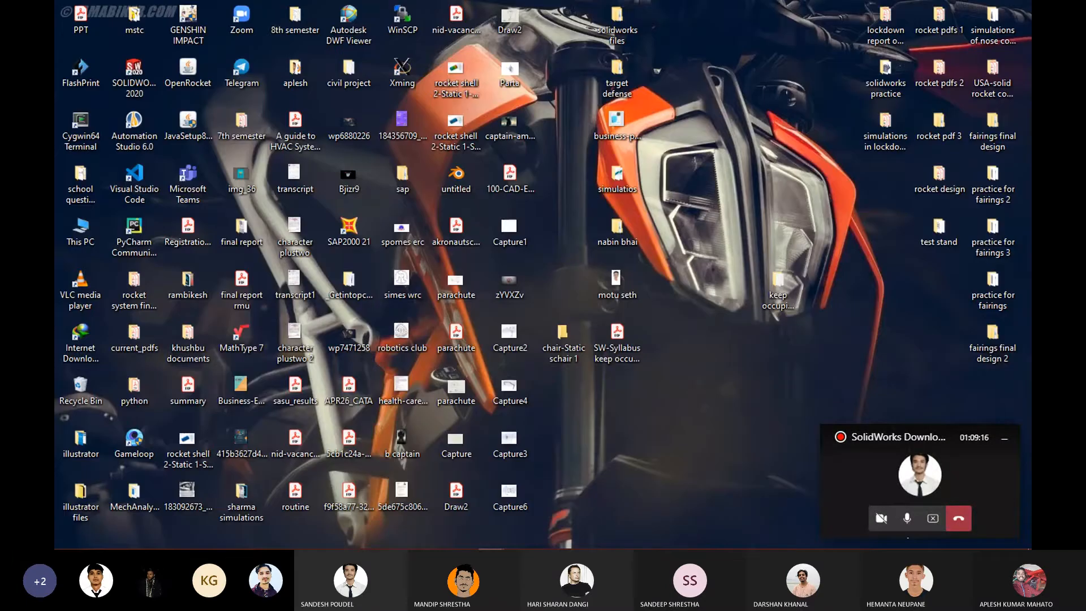
mouse_move(491, 539)
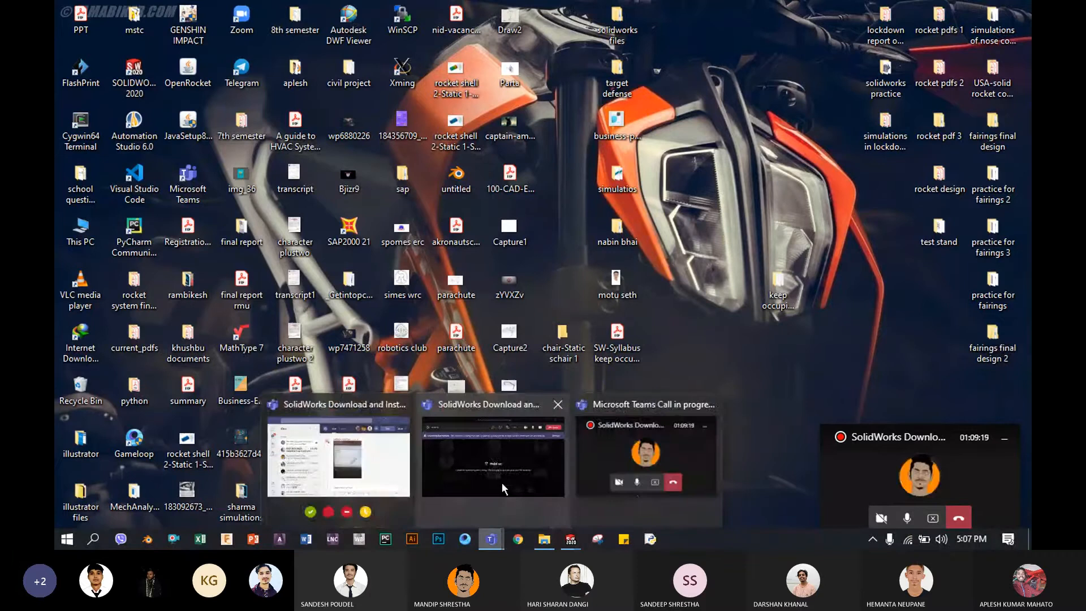
click(500, 481)
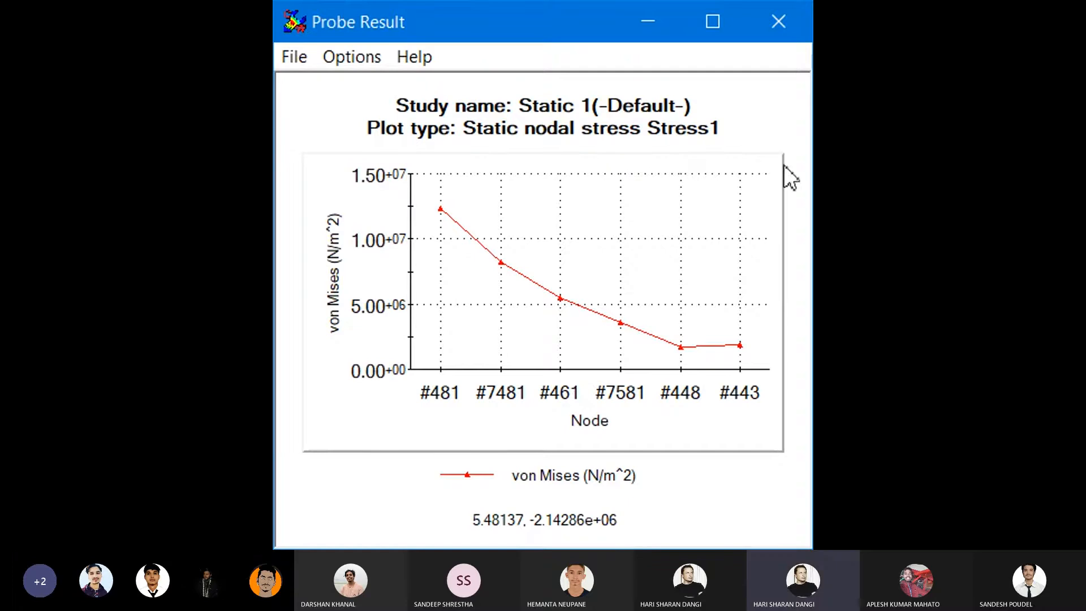
Examine the probed von Mises stress values along the beam's edge behind the graph, and stop presenting the screen
click(767, 29)
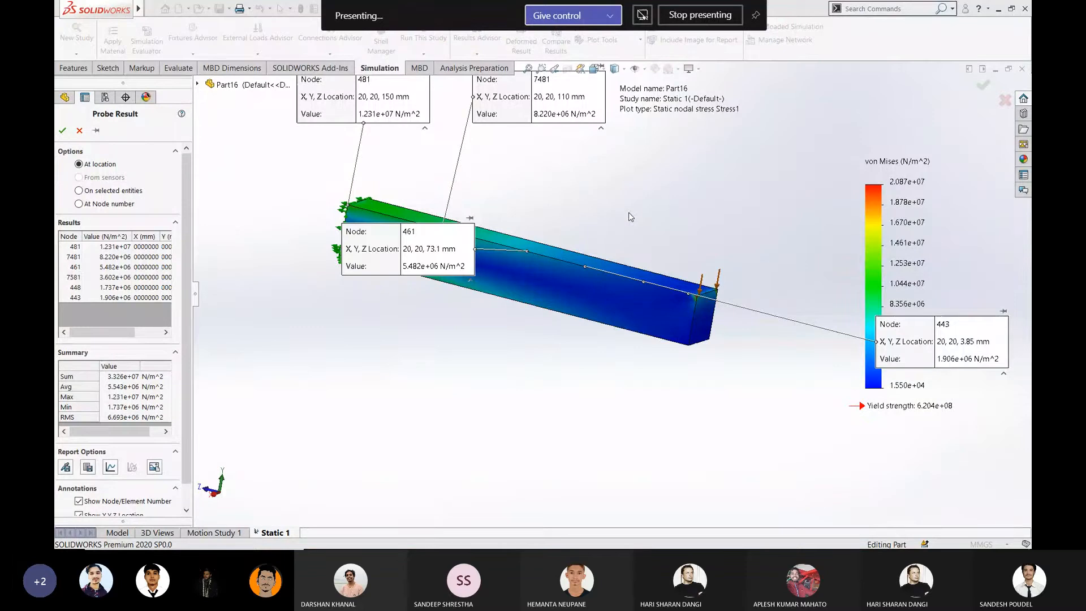
scroll(628, 212, up, 3)
scroll(629, 212, down, 2)
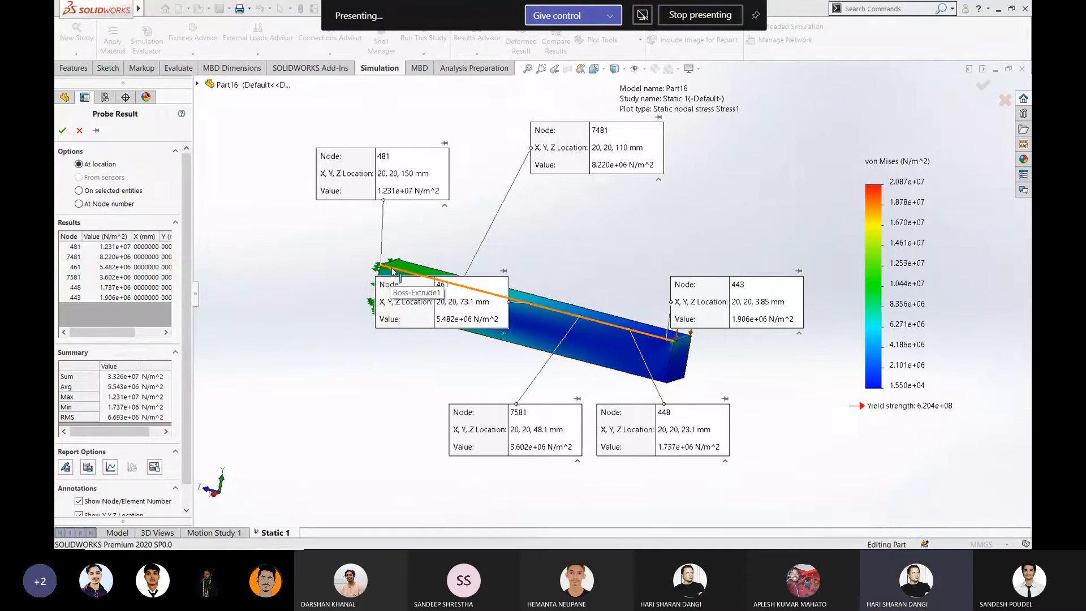
middle_drag(394, 271, 567, 276)
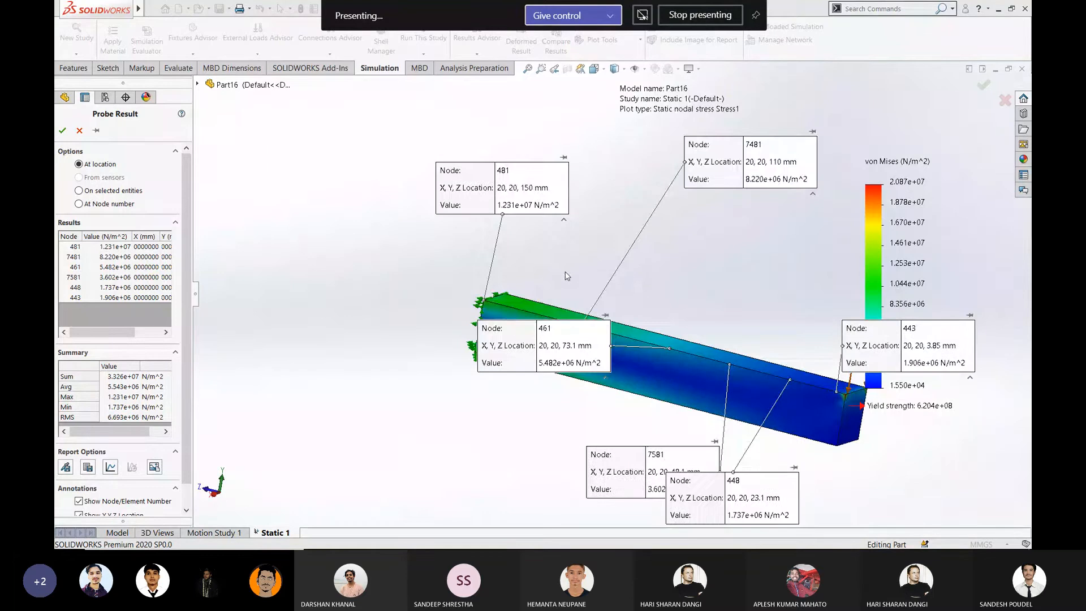
scroll(100, 359, down, 1)
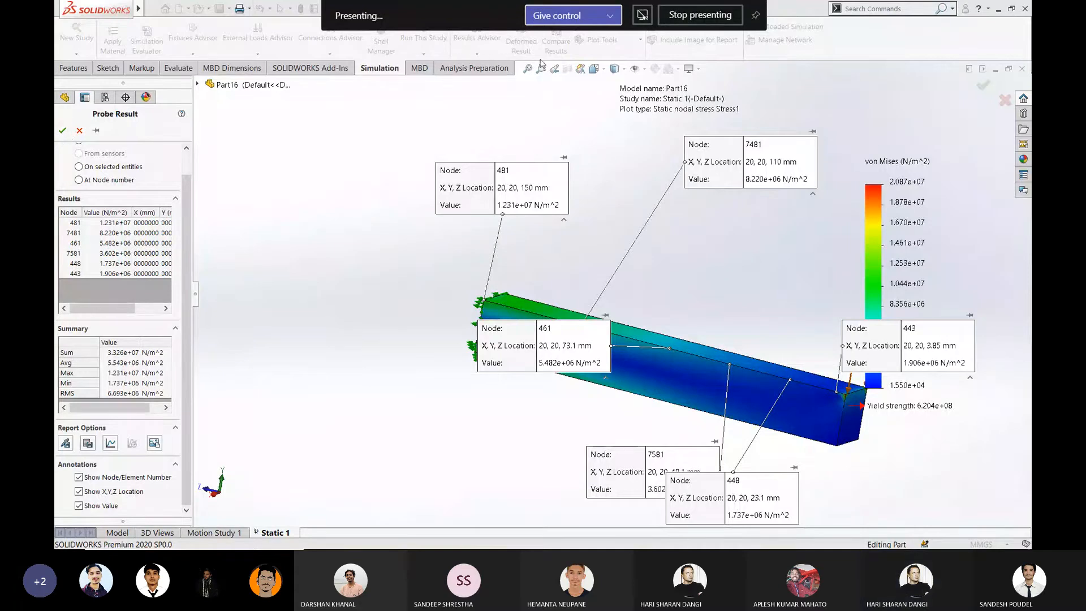
click(716, 25)
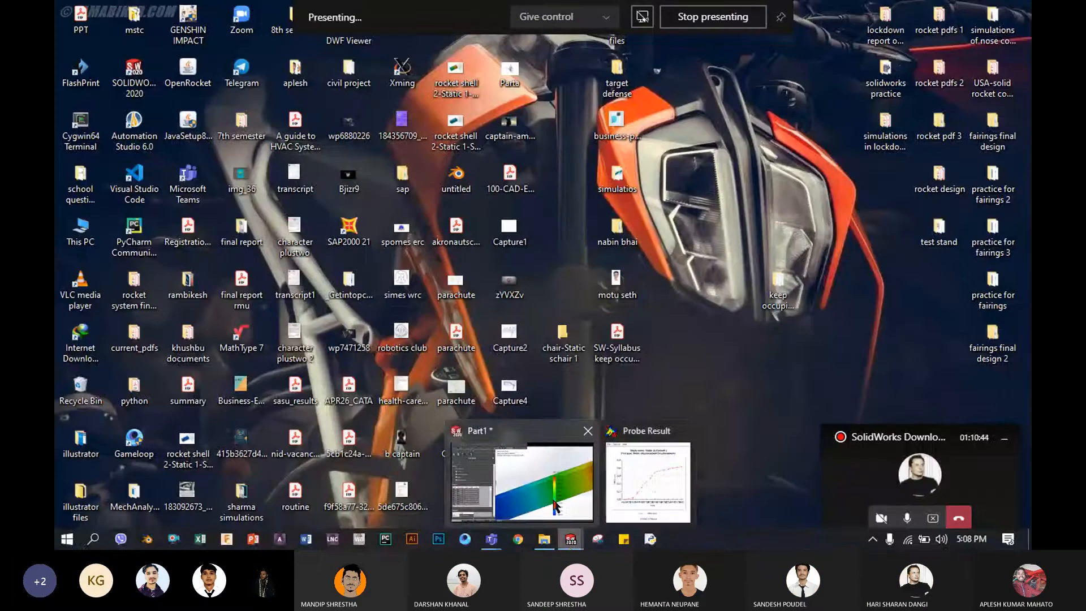
Switch back to Part1 in SOLIDWORKS and close the displacement probe
click(555, 501)
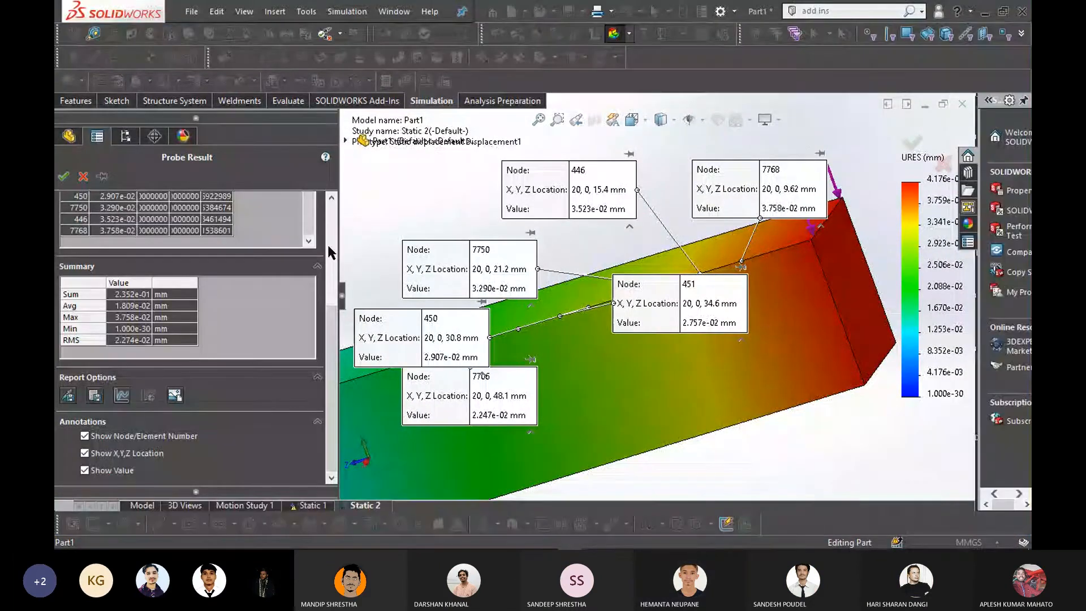
click(83, 177)
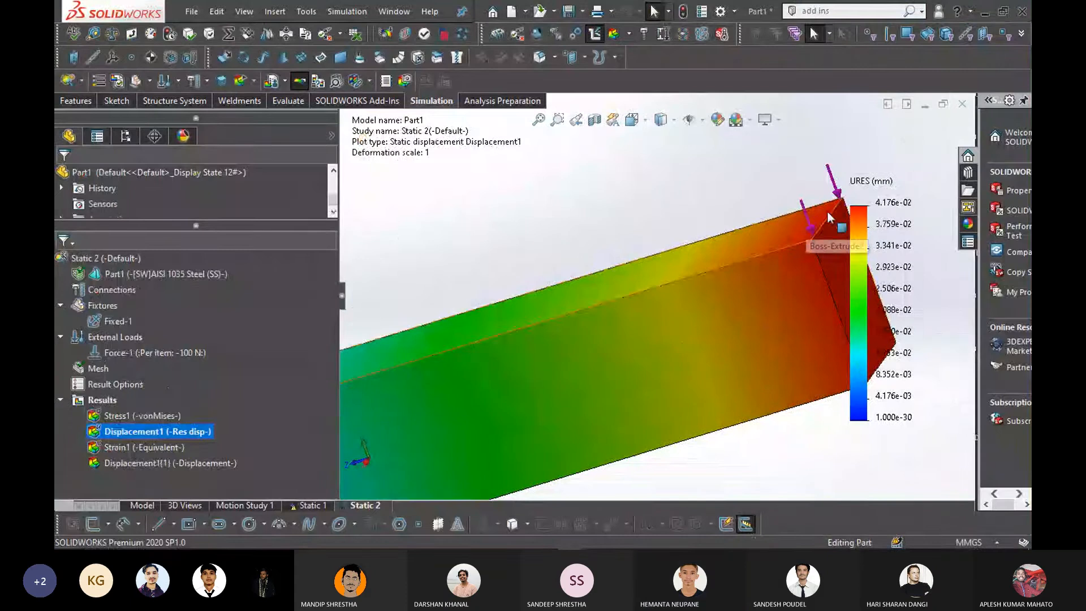
Examine the displacement plot closely at the loaded end edge with its force arrows, and across the whole beam
scroll(820, 218, down, 5)
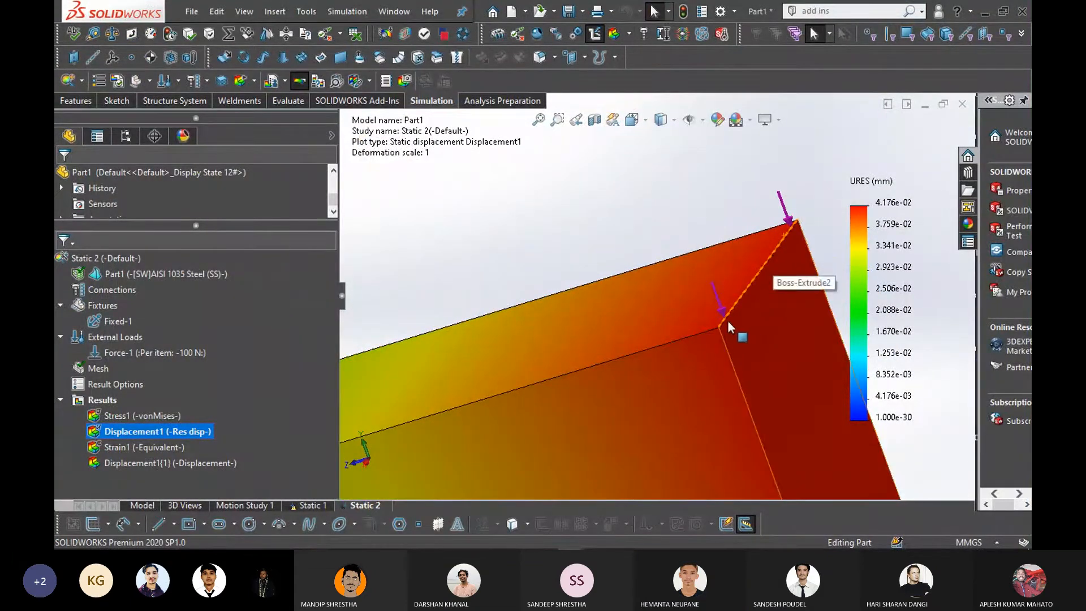
scroll(724, 319, down, 3)
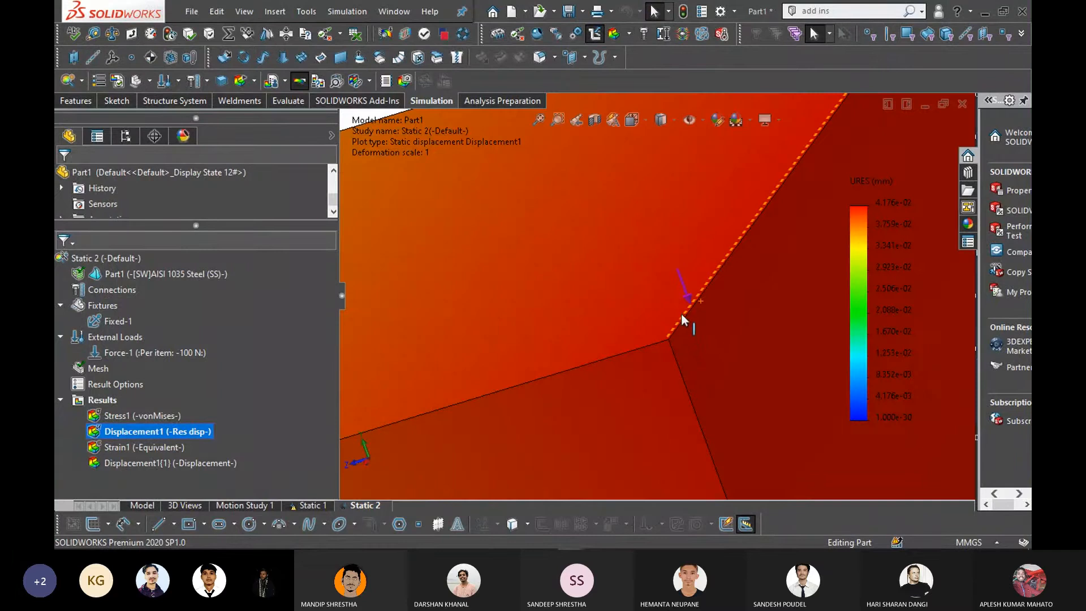
scroll(684, 311, up, 6)
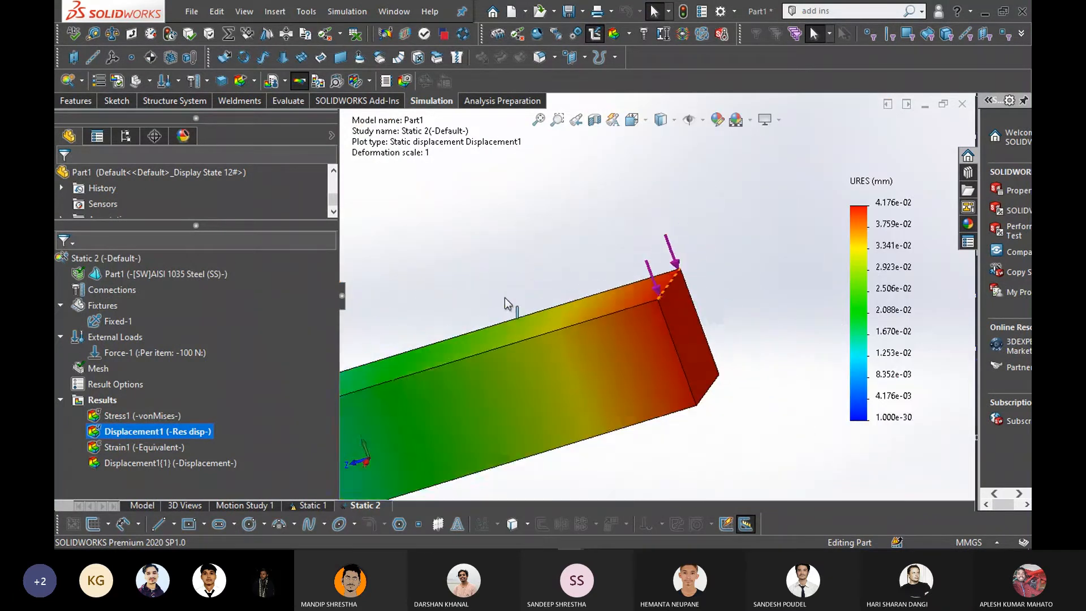
scroll(504, 303, up, 5)
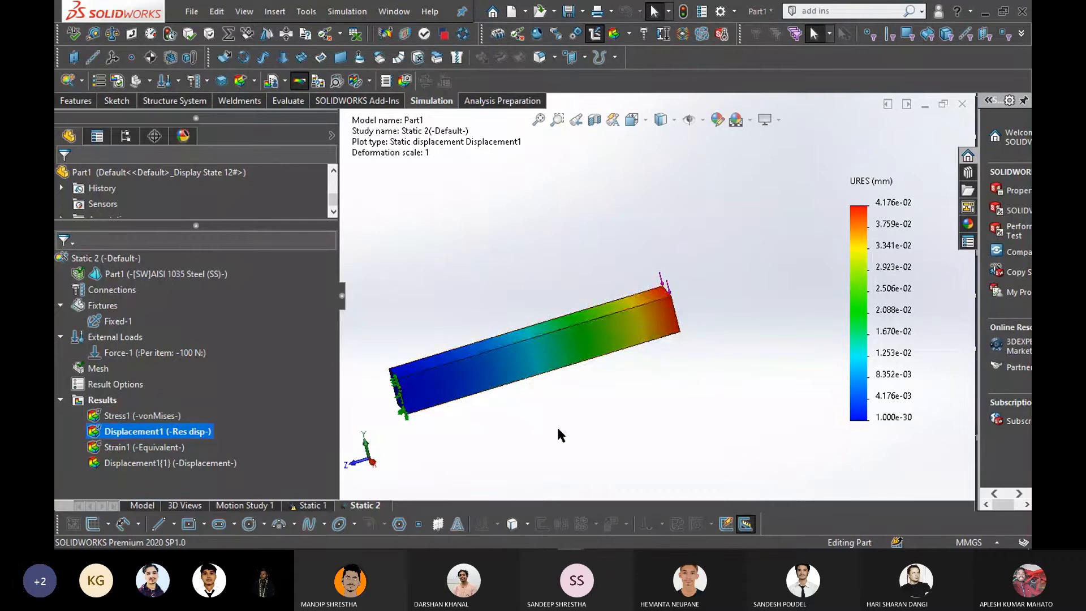
scroll(646, 294, down, 2)
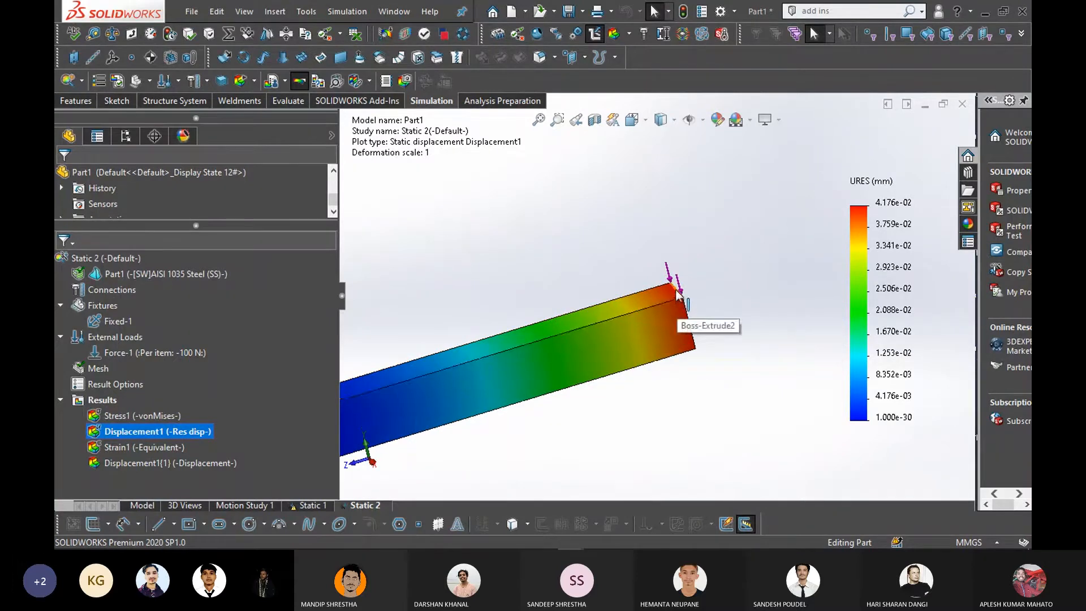
scroll(620, 292, down, 1)
scroll(621, 293, down, 1)
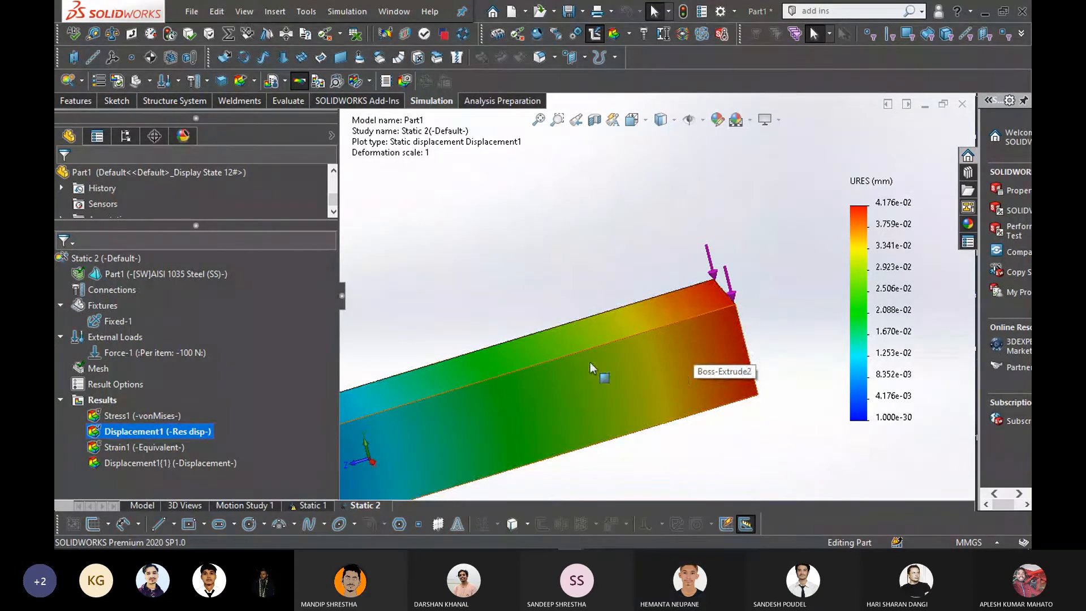
scroll(590, 373, up, 3)
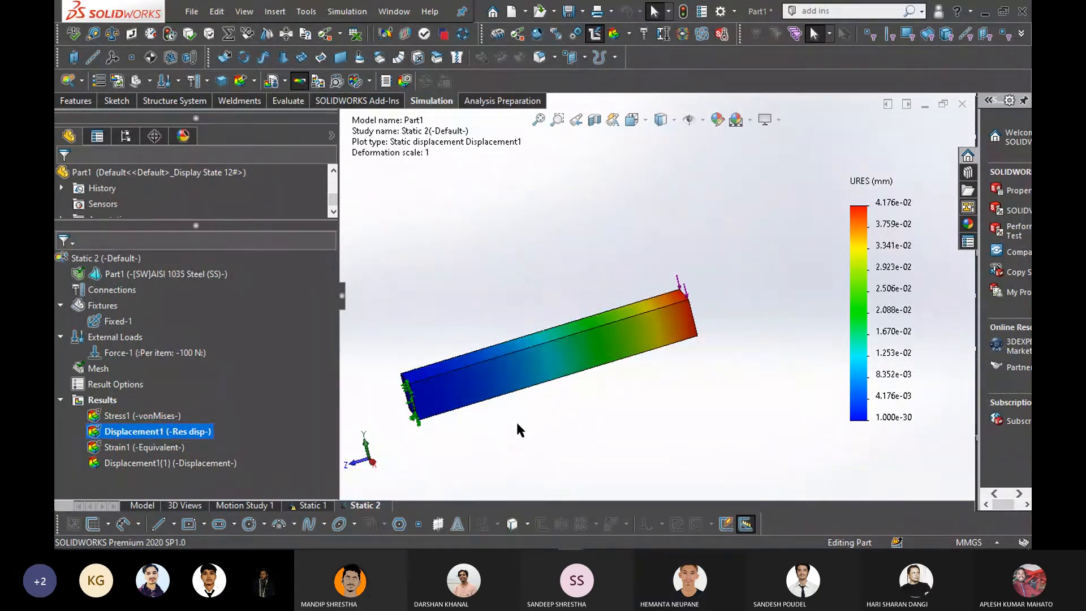
Delete the Static 2 simulation study from the part
right_click(104, 260)
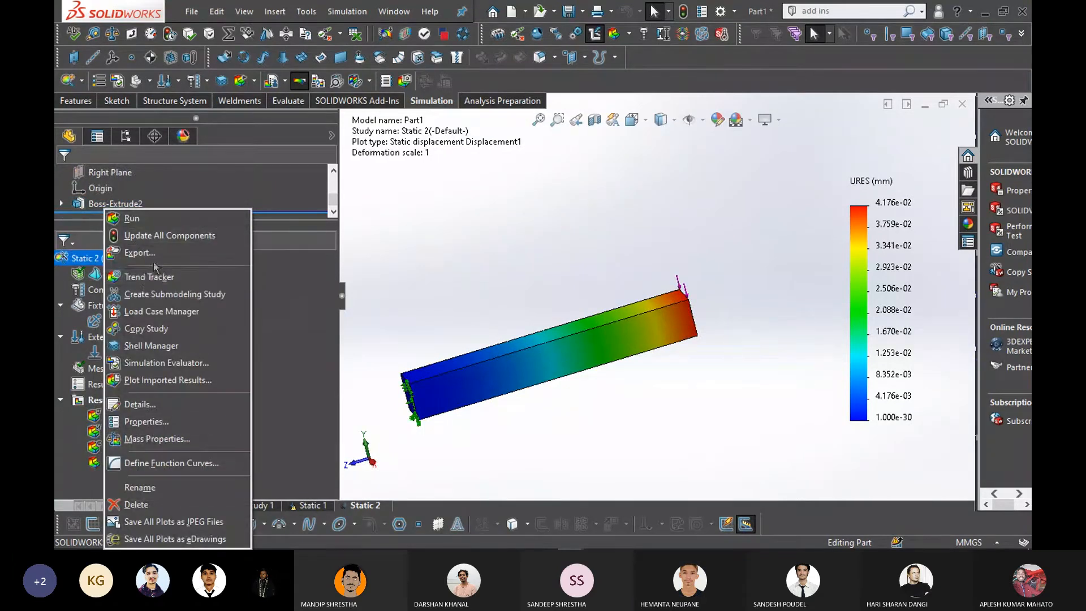
click(141, 504)
click(585, 313)
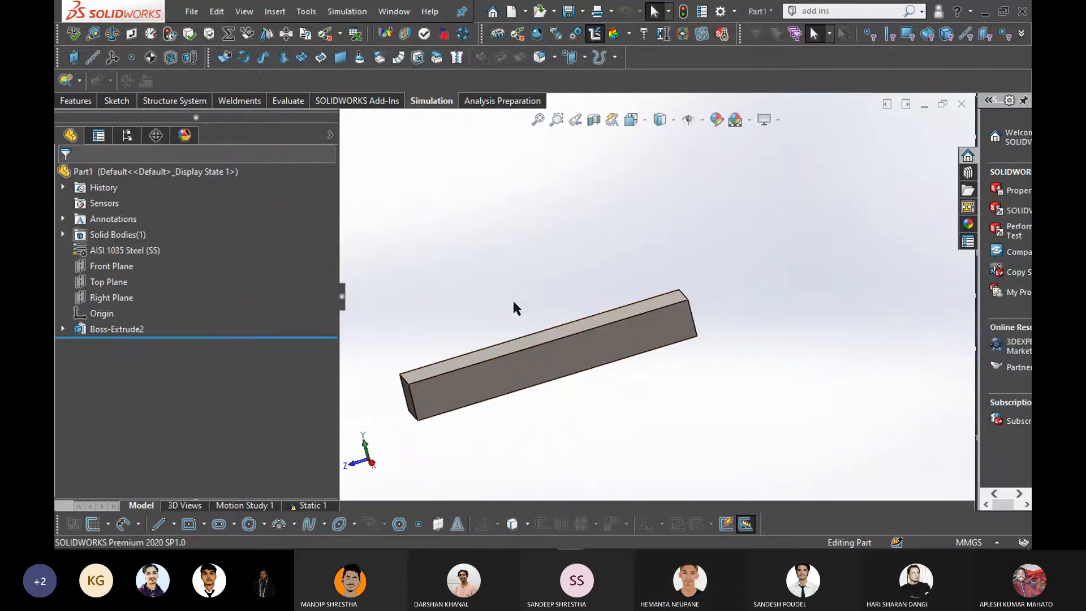
Start a sketch on the beam's top face and draw a corner rectangle about 5.2 mm long from the origin across the full width
middle_drag(508, 305, 603, 310)
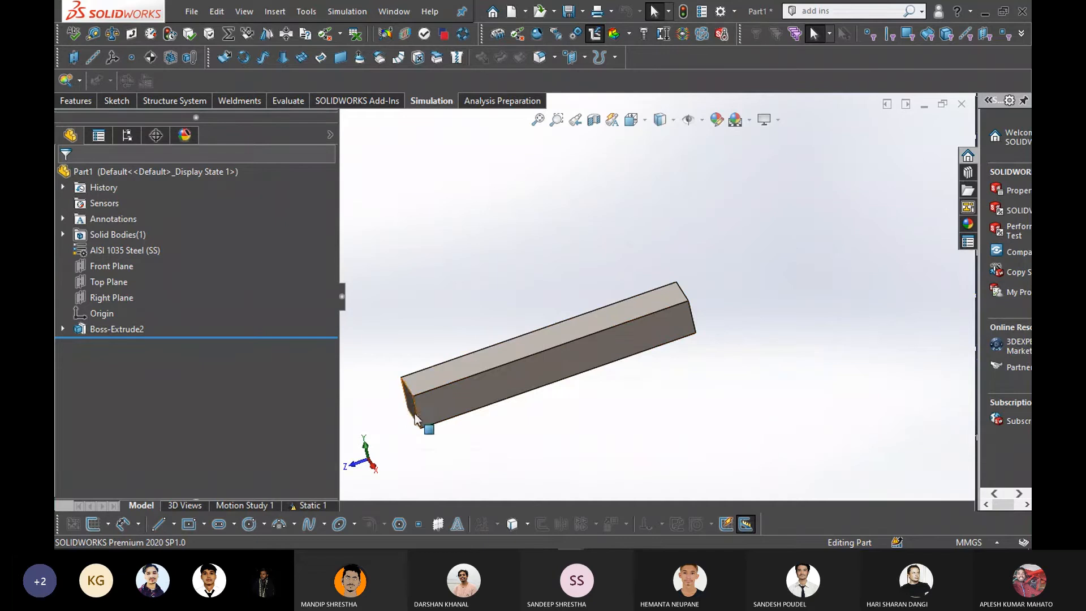
right_click(663, 297)
click(592, 262)
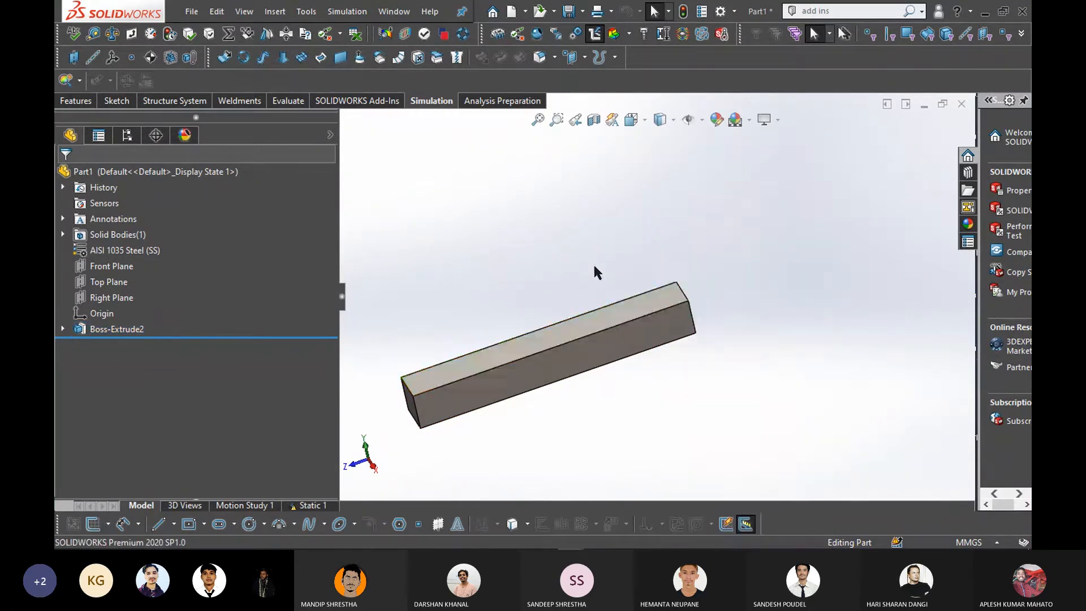
right_click(671, 301)
click(708, 206)
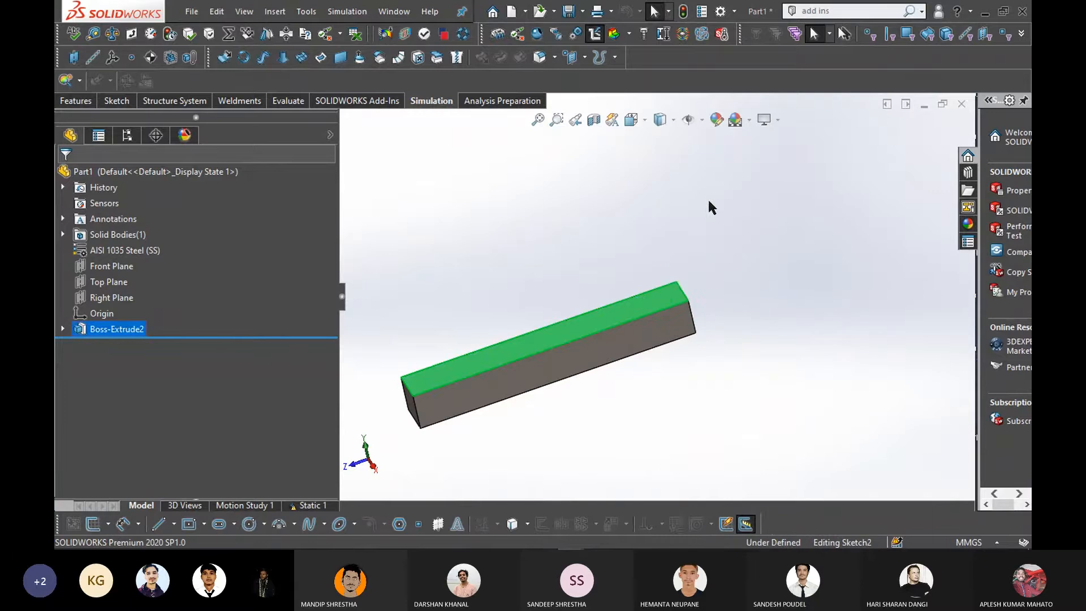
right_drag(428, 254, 432, 328)
key(space)
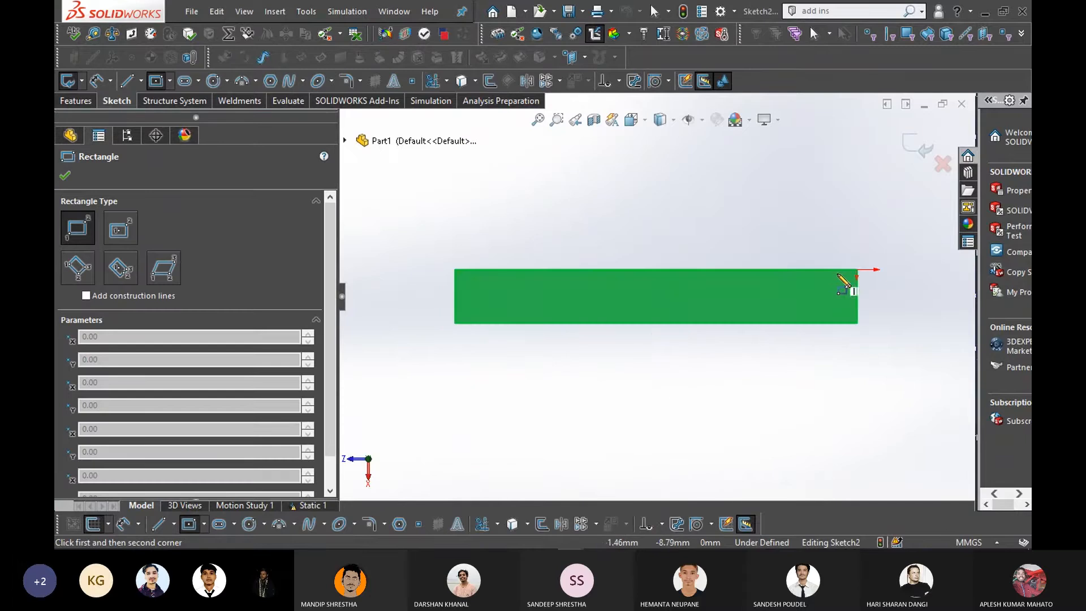
scroll(846, 286, down, 5)
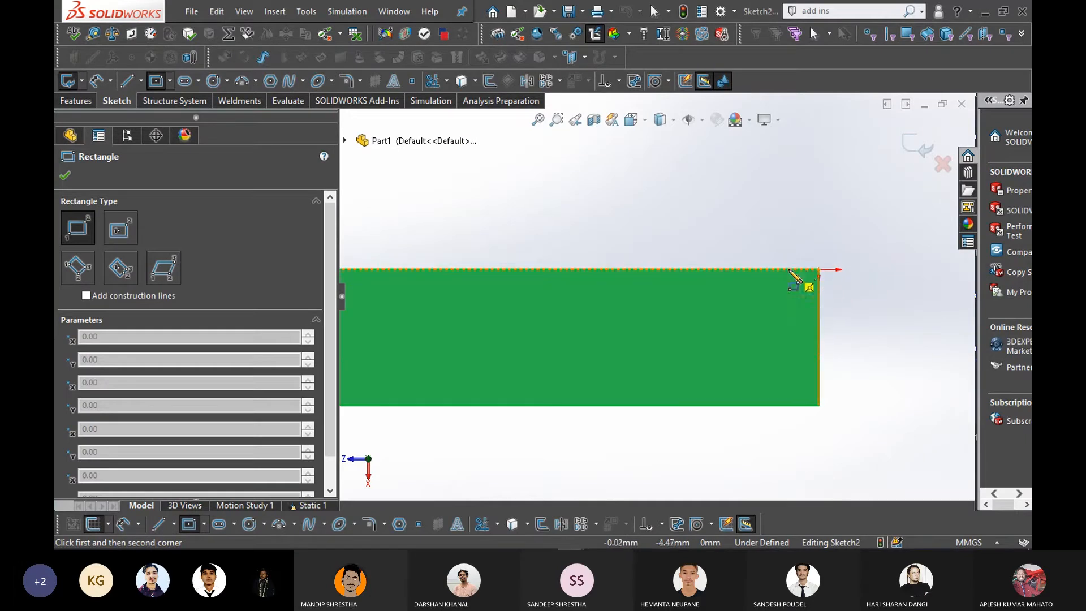
click(818, 270)
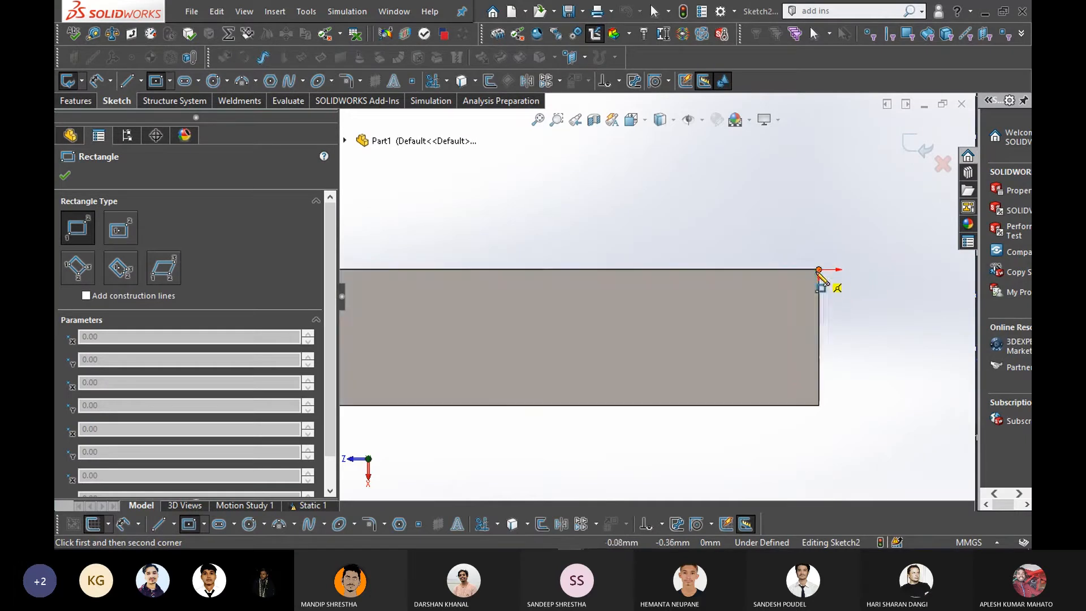
click(783, 405)
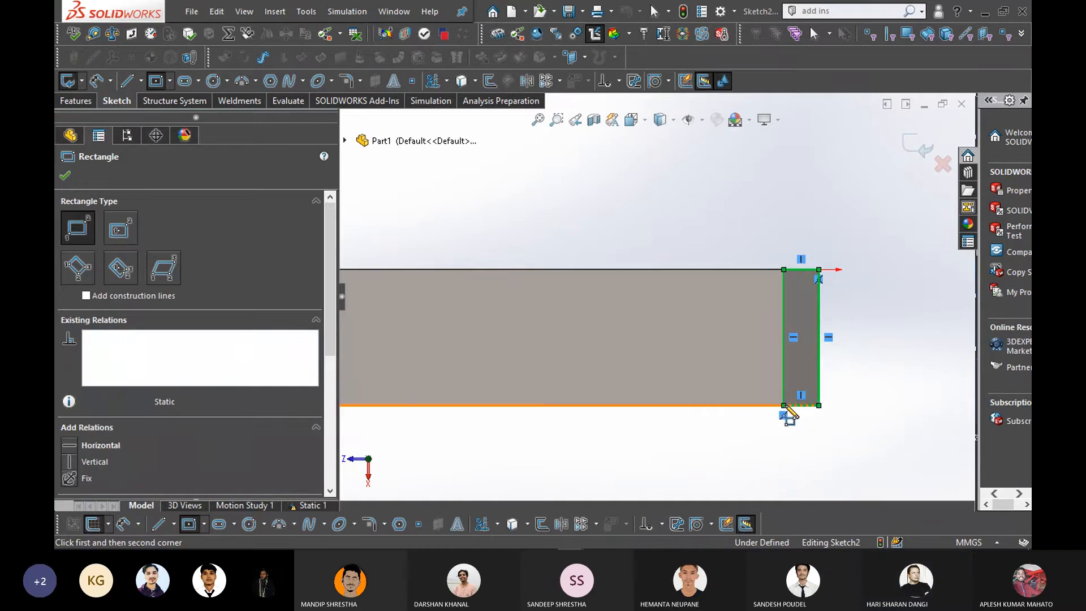
Dimension the end rectangle's length along the beam to 10 mm and exit the sketch
right_drag(860, 452, 848, 364)
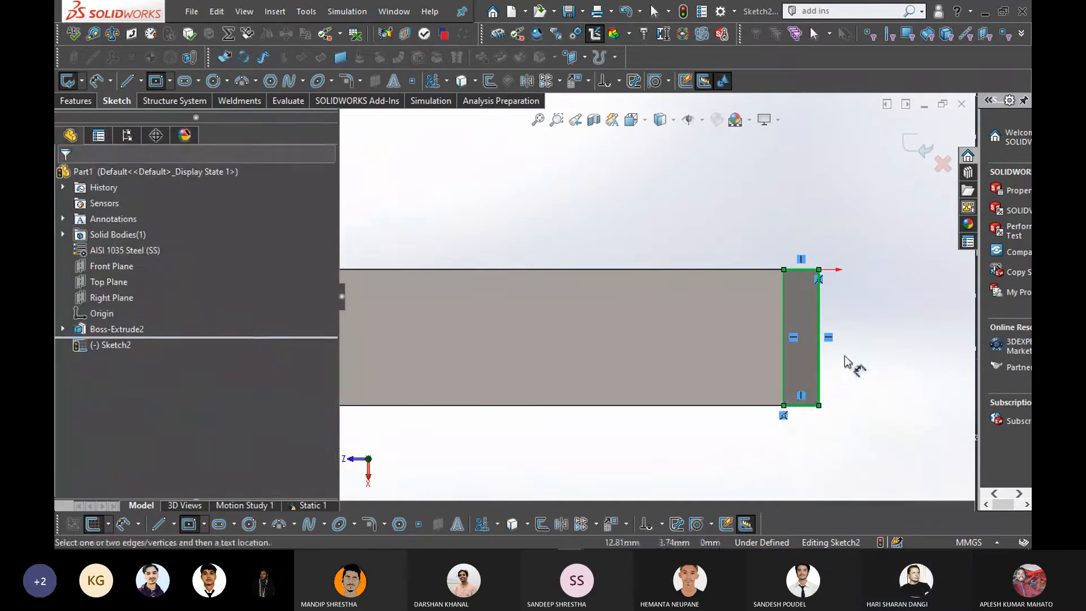
click(807, 270)
click(797, 229)
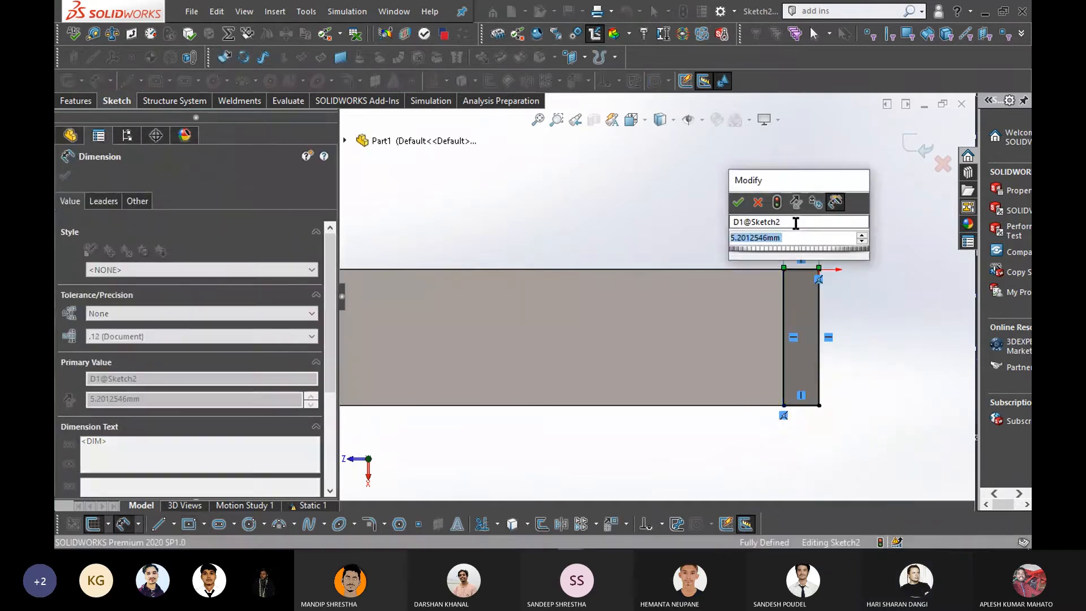
key(Return)
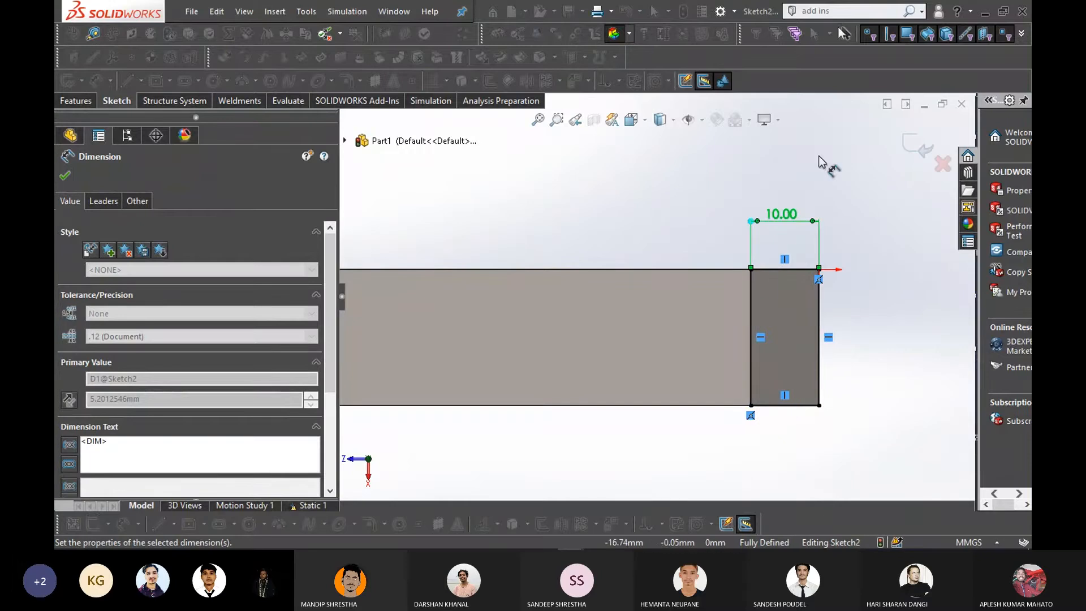
click(64, 177)
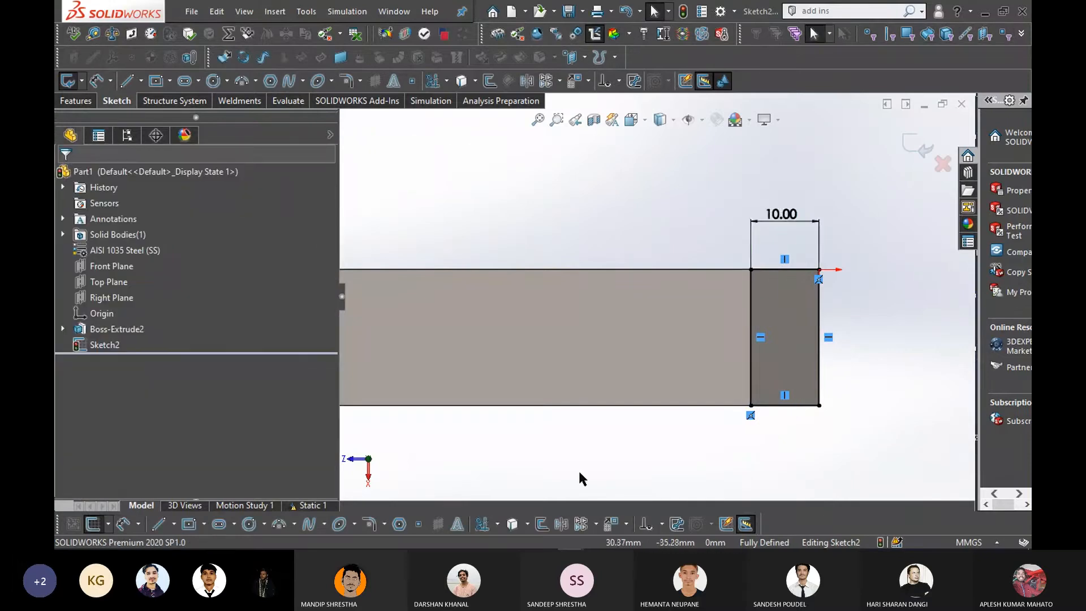
key(z)
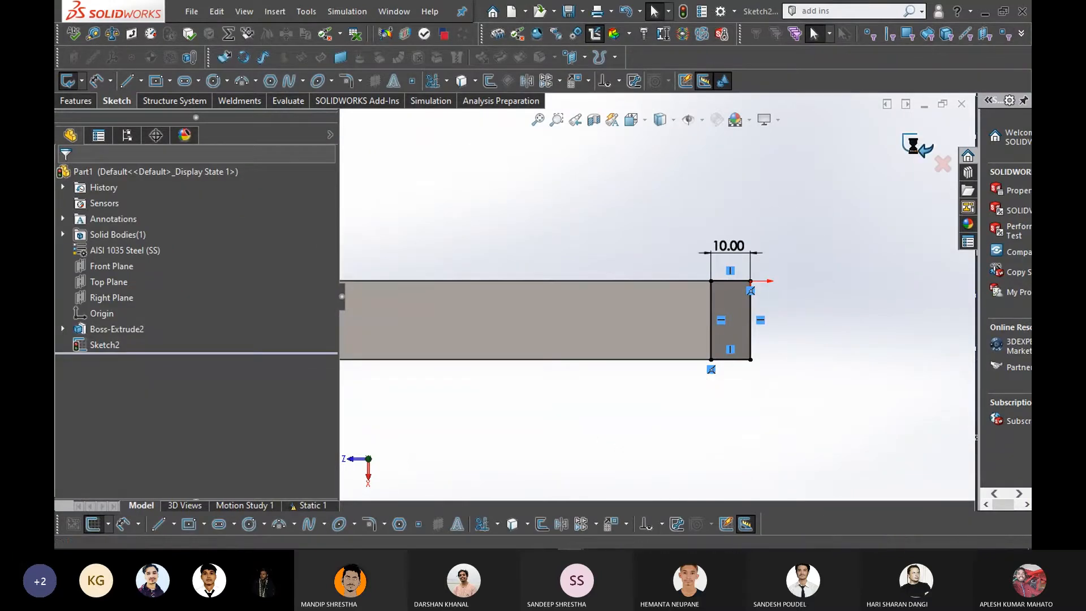
click(914, 146)
click(665, 409)
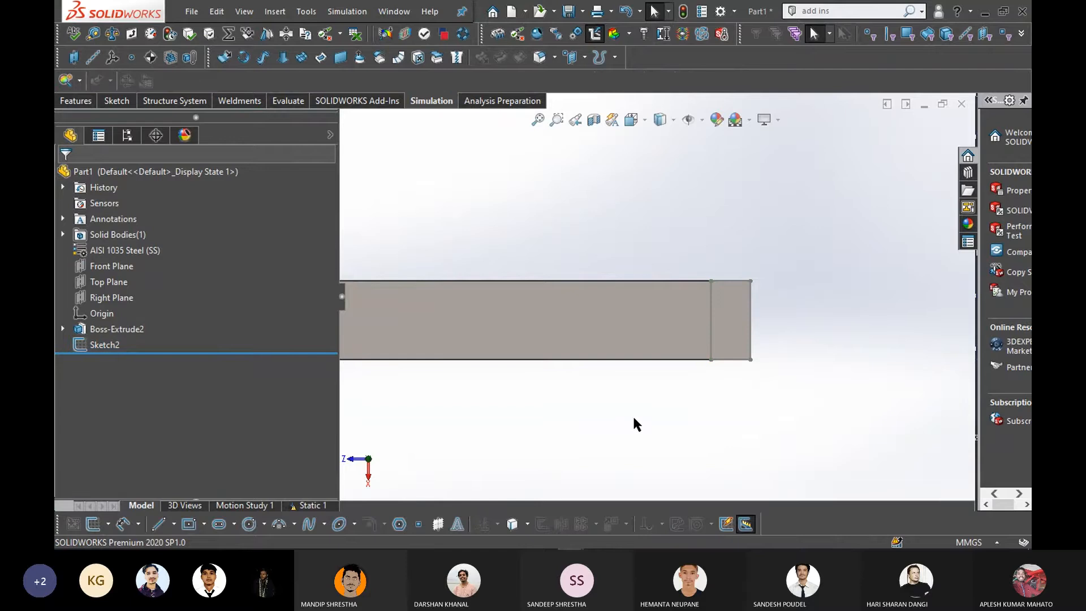
Create a new static simulation study named Static 2
mouse_move(632, 416)
middle_down()
mouse_move(632, 388)
mouse_move(677, 332)
mouse_move(642, 354)
middle_up()
click(642, 353)
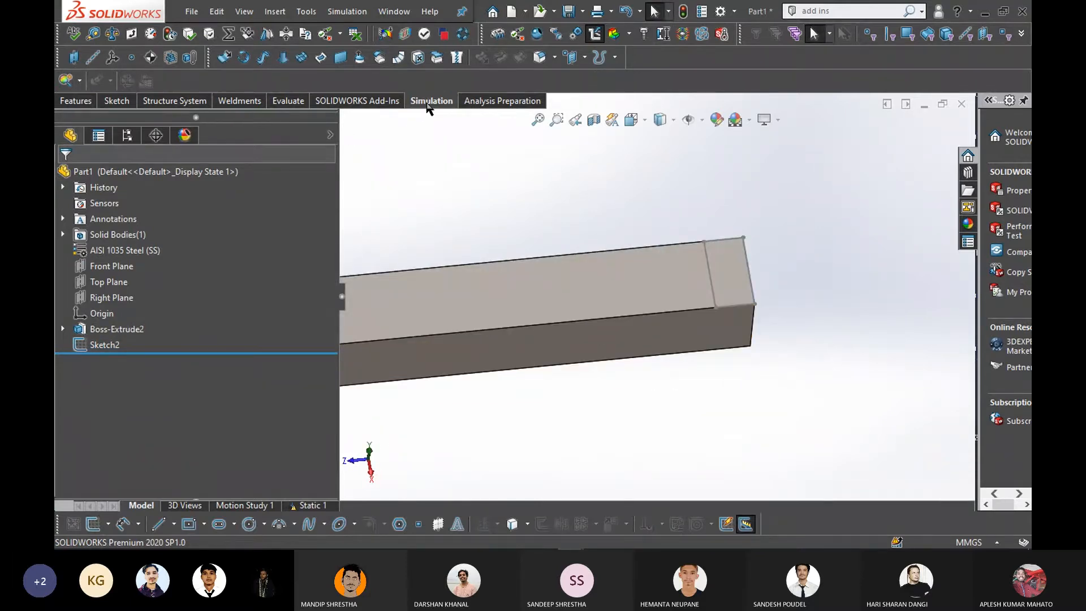
click(79, 80)
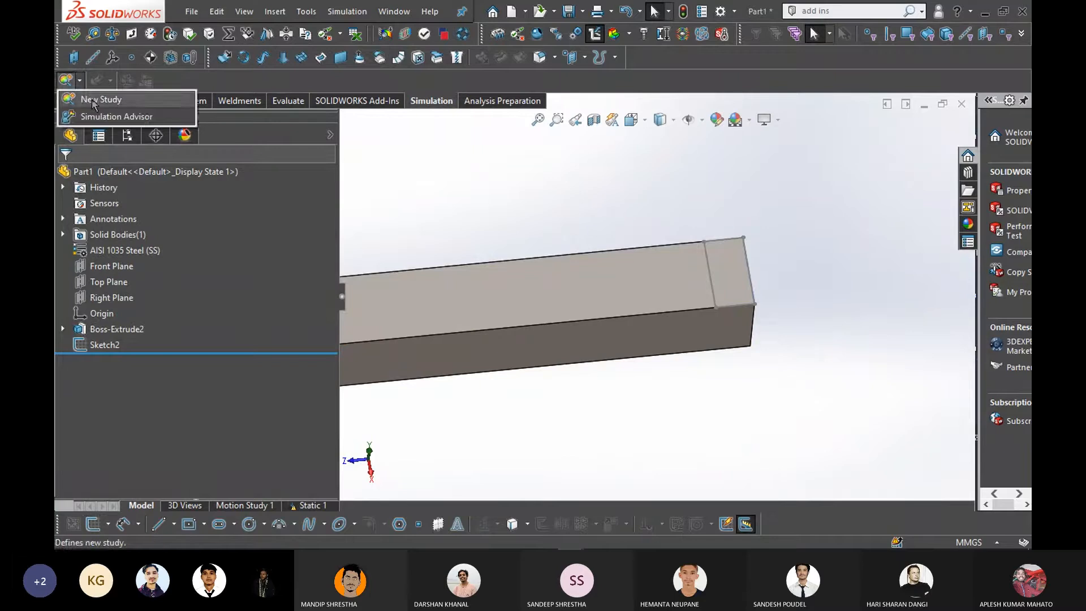
click(96, 100)
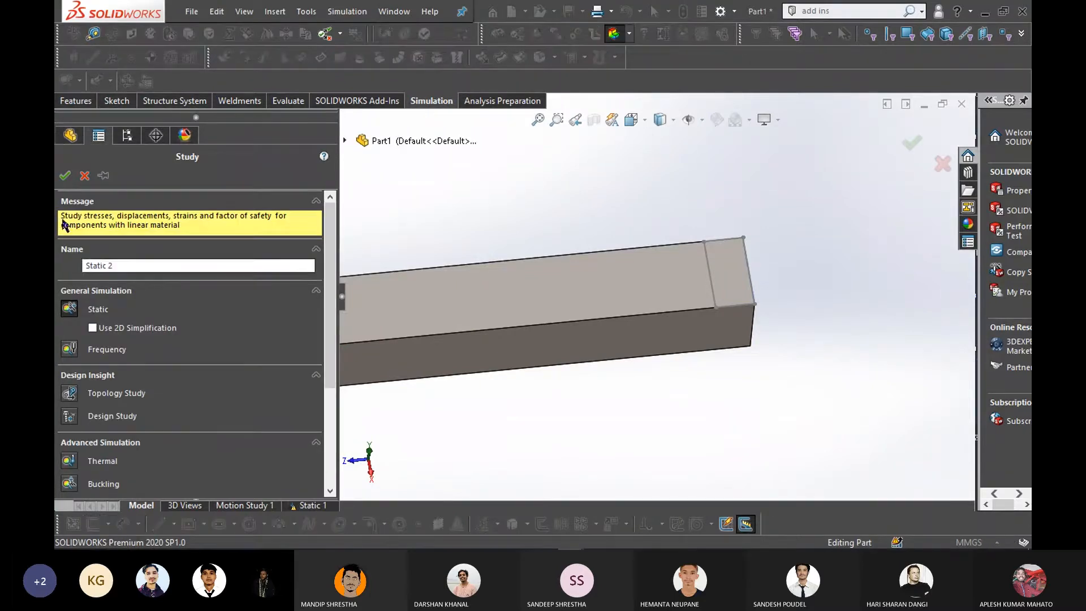
click(64, 175)
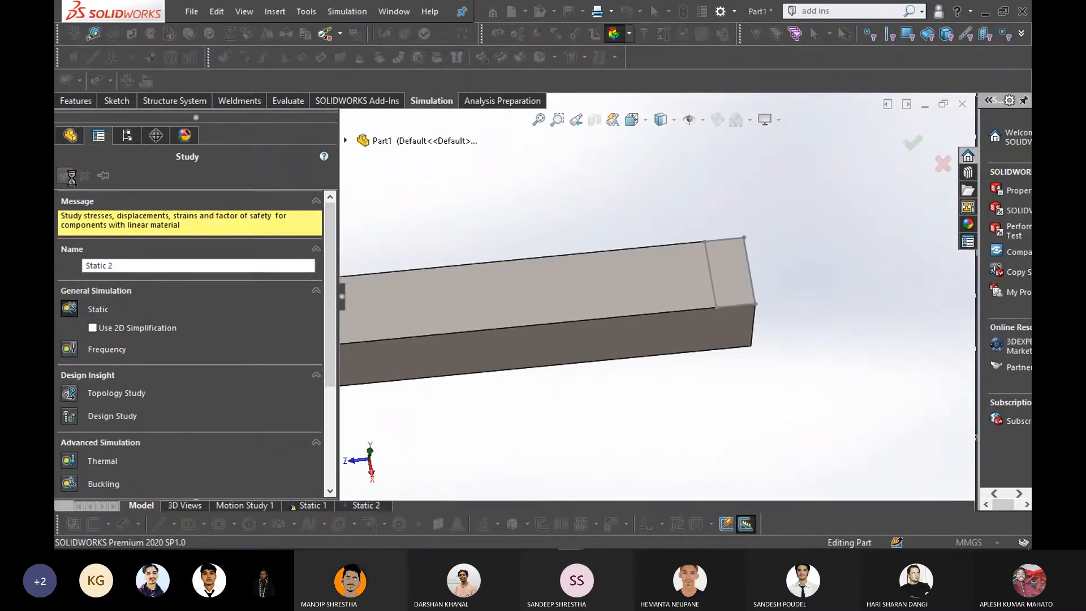
scroll(535, 409, up, 4)
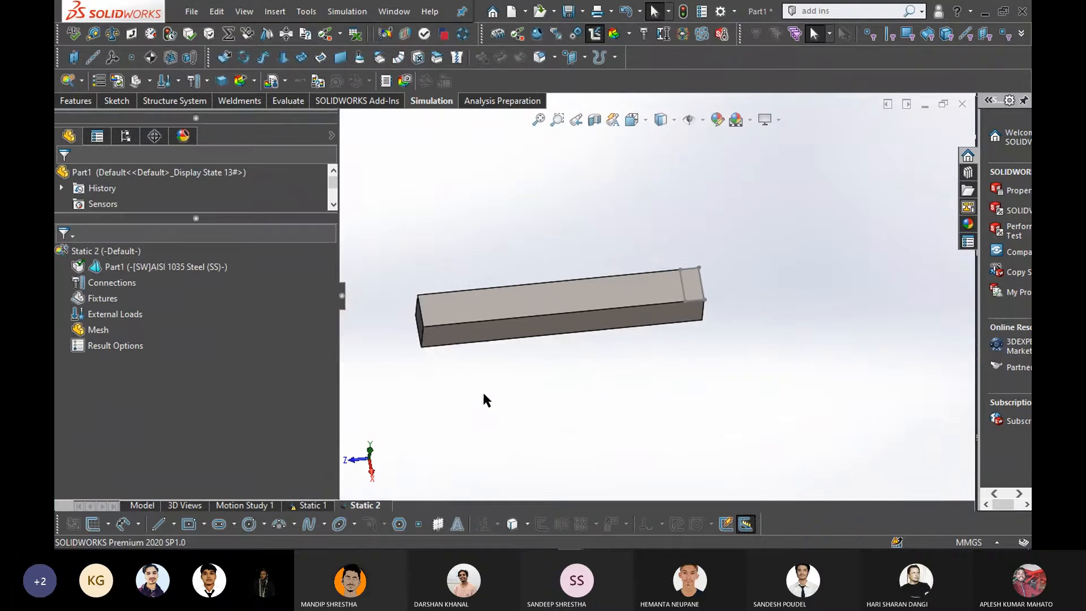
Apply a Fixed Geometry fixture to the beam's end face opposite the sketched rectangle
scroll(472, 390, down, 2)
right_click(85, 302)
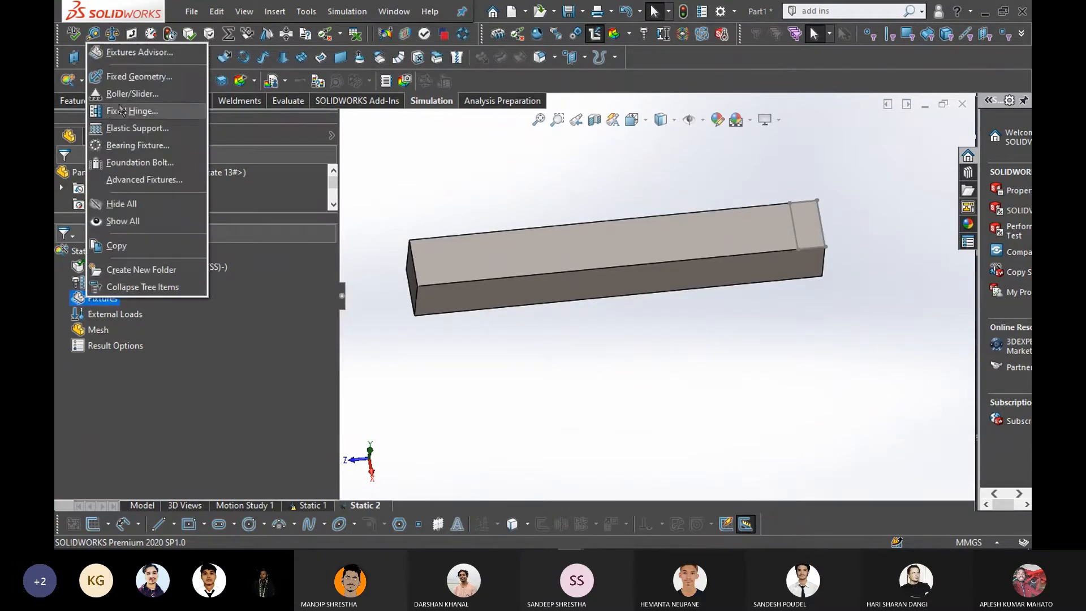
click(170, 74)
scroll(416, 304, down, 3)
click(454, 269)
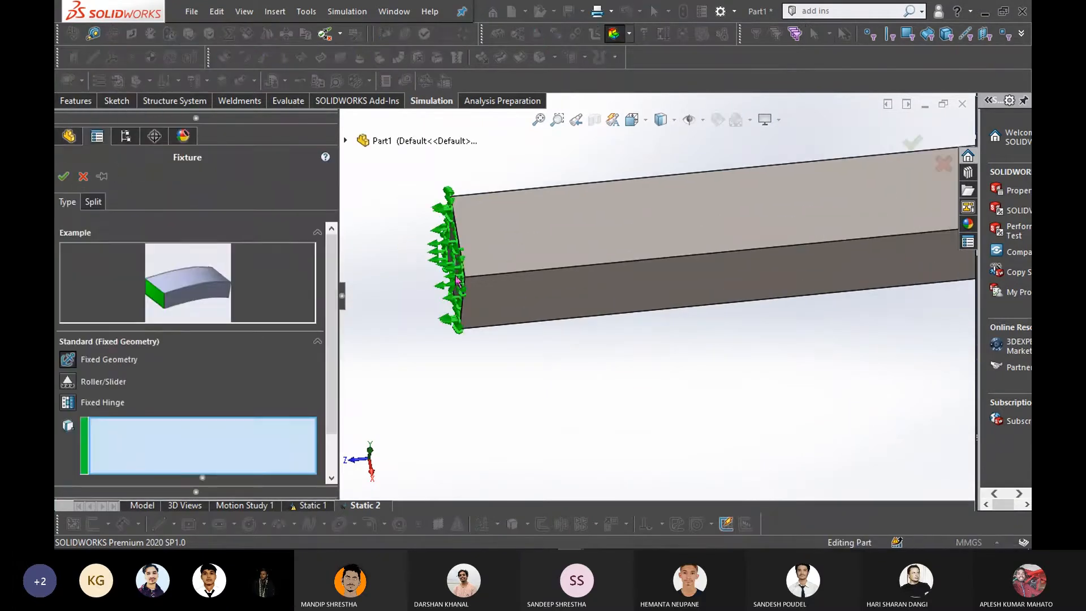
click(456, 275)
click(455, 276)
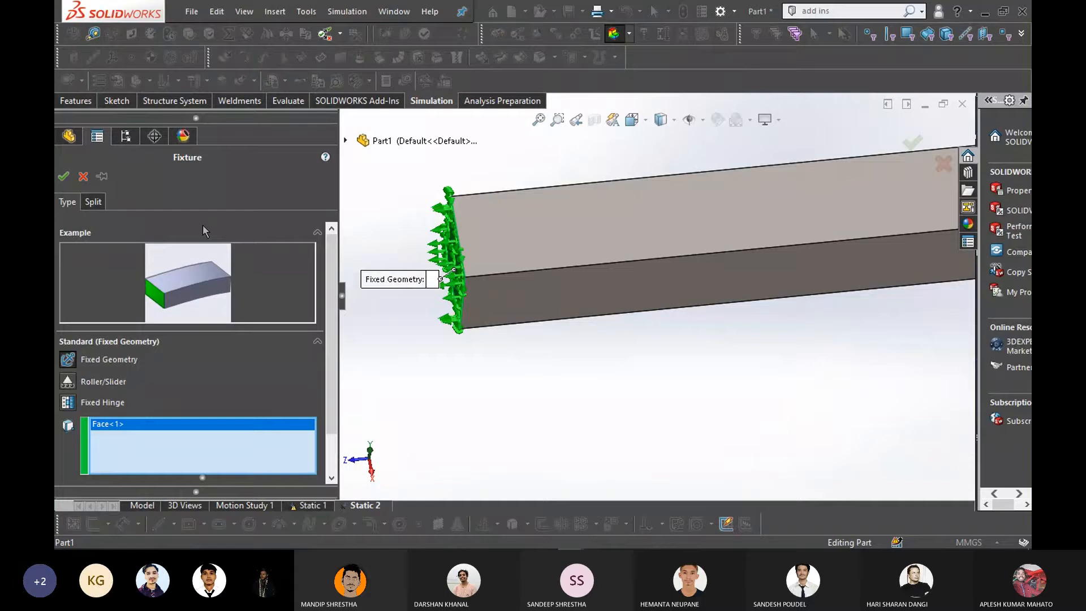
click(63, 176)
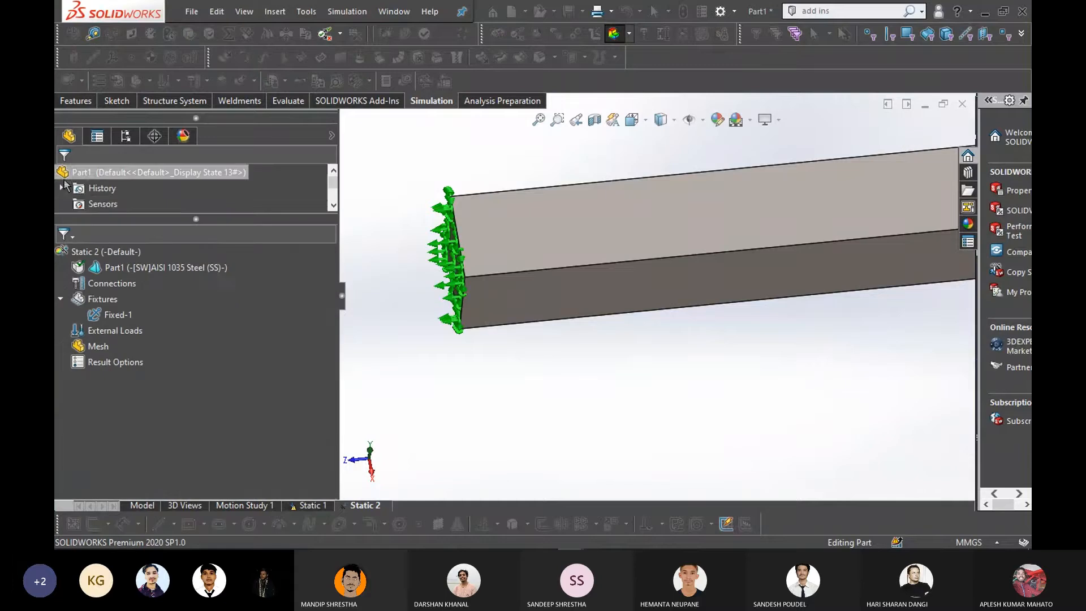
Start a force load in Static 2 and bring up its sketch-based split options for the free end
right_click(105, 335)
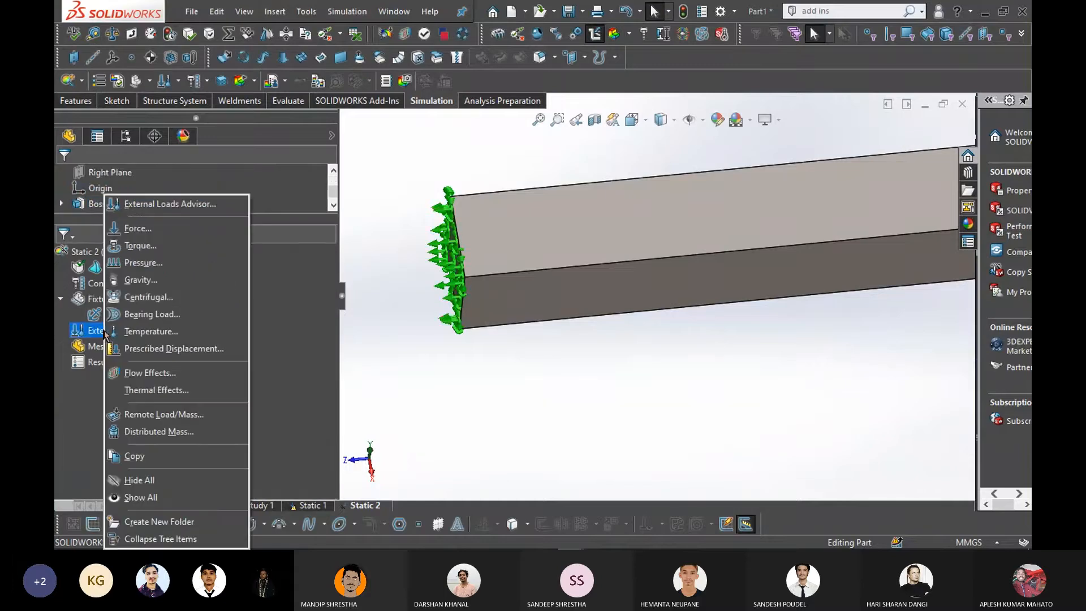
click(149, 231)
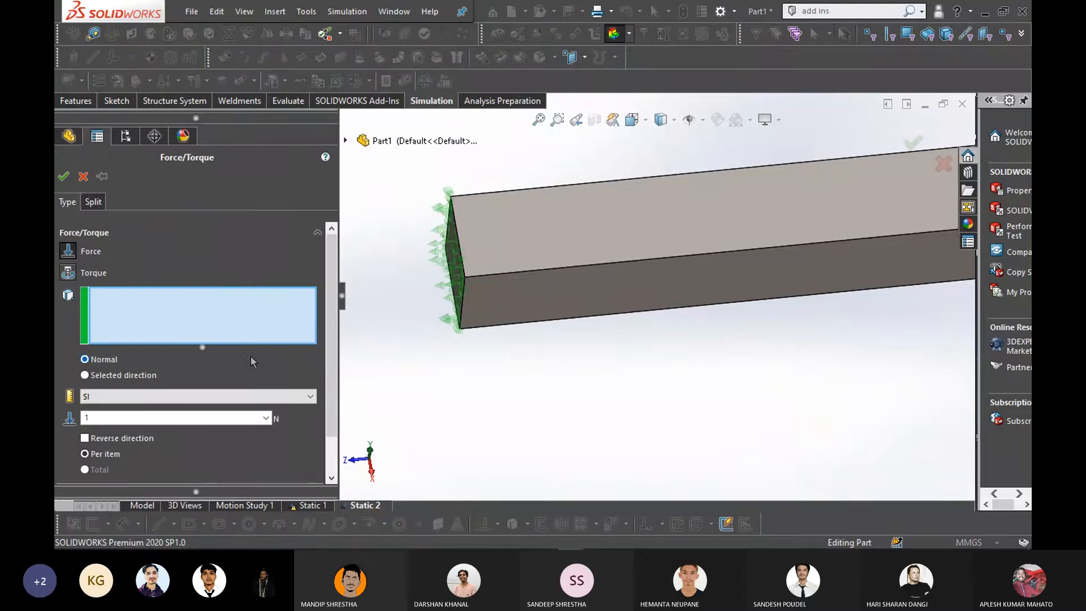
click(93, 202)
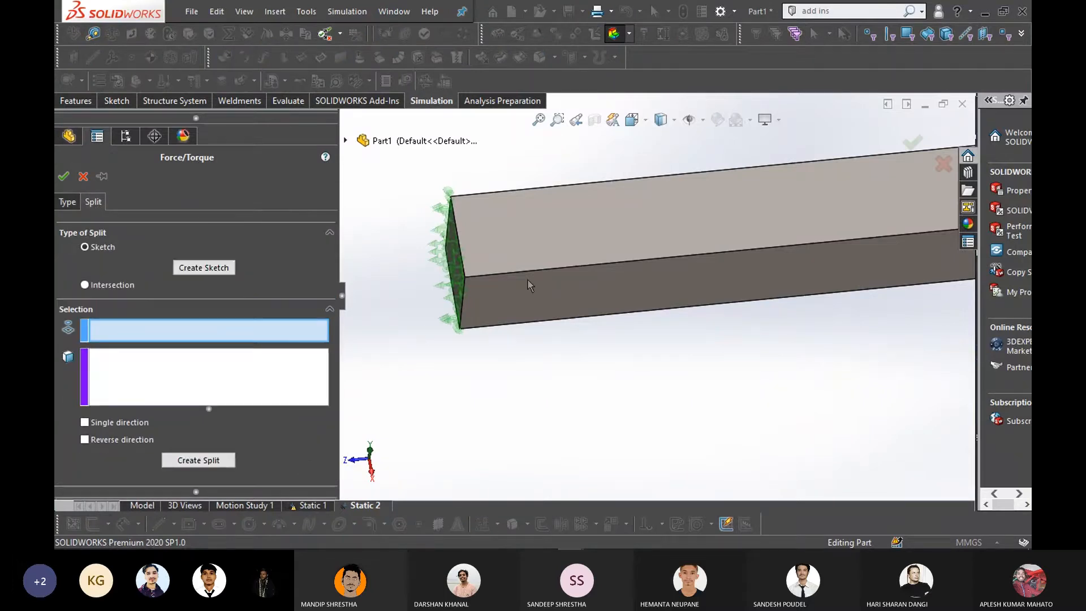
scroll(773, 233, up, 5)
scroll(855, 236, down, 5)
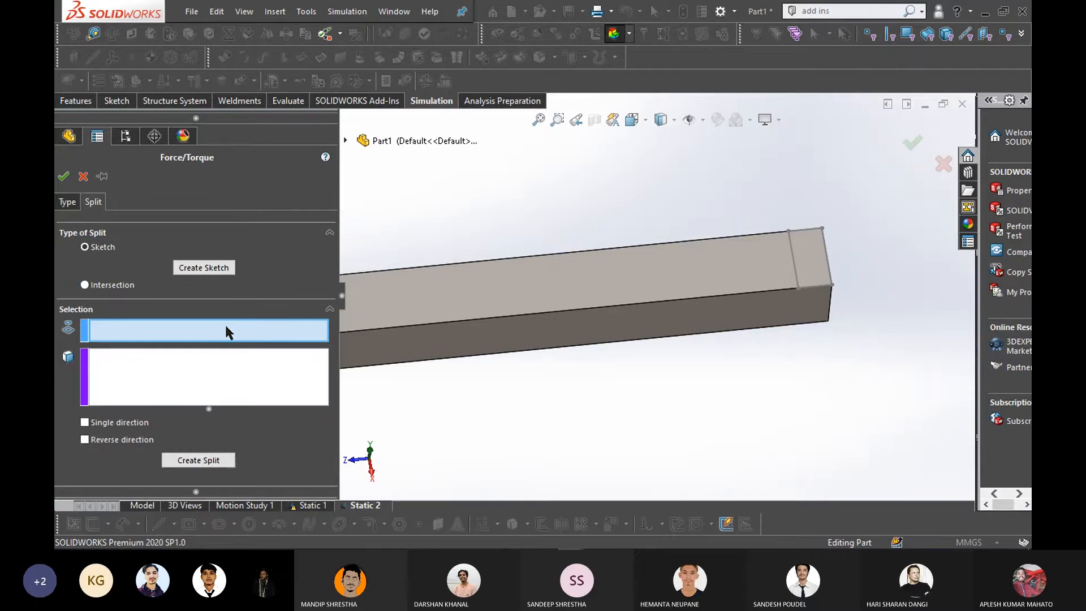
click(226, 353)
click(819, 277)
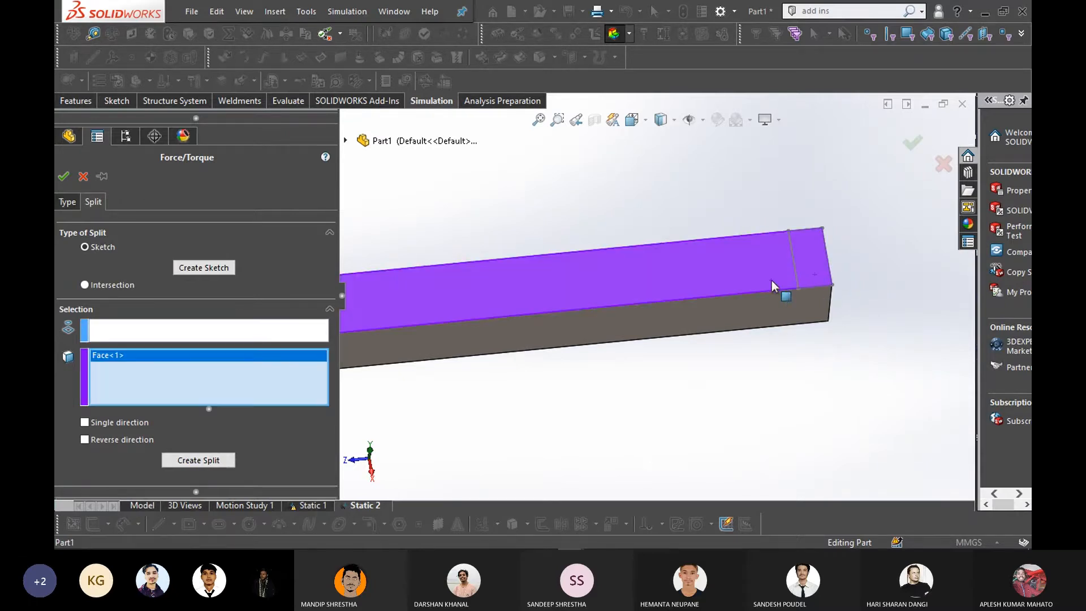
right_click(168, 366)
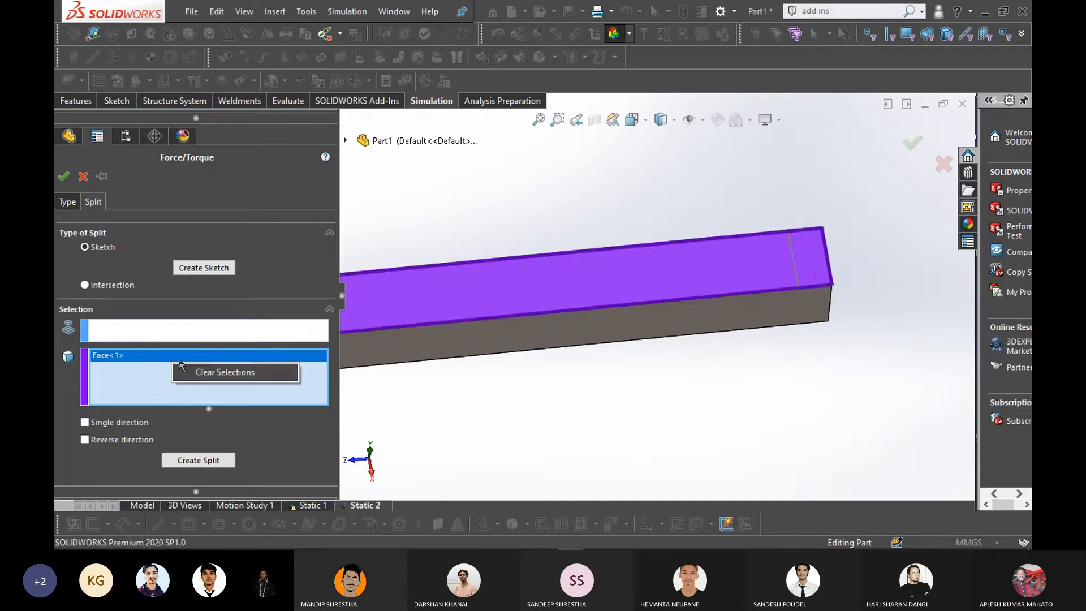
click(130, 388)
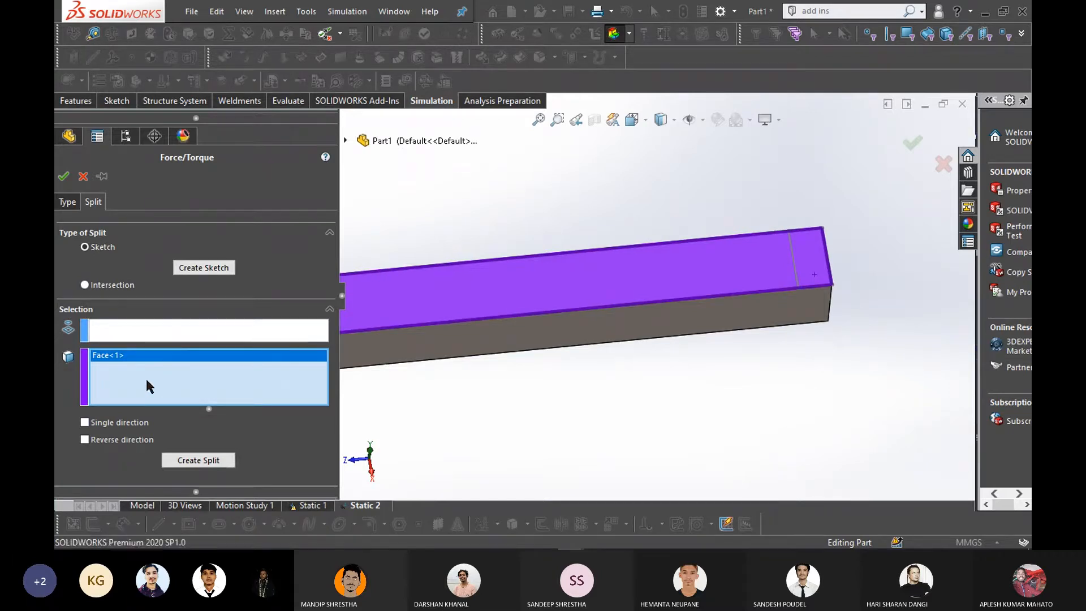
right_click(173, 362)
click(199, 387)
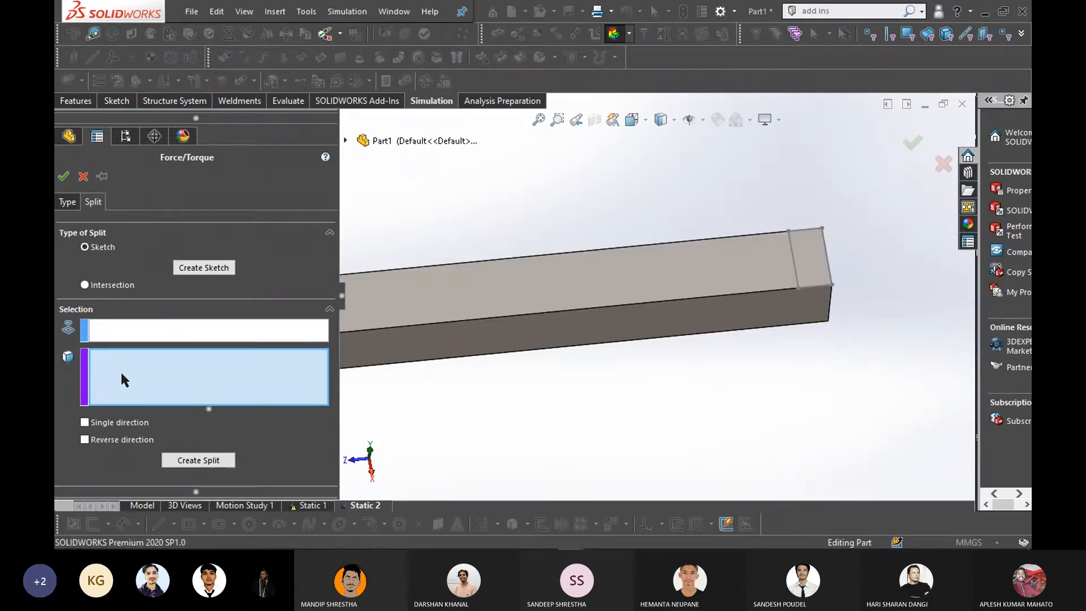
Split the beam's top face using the end rectangle sketch, Sketch2, and leave the force load without applying it
click(406, 311)
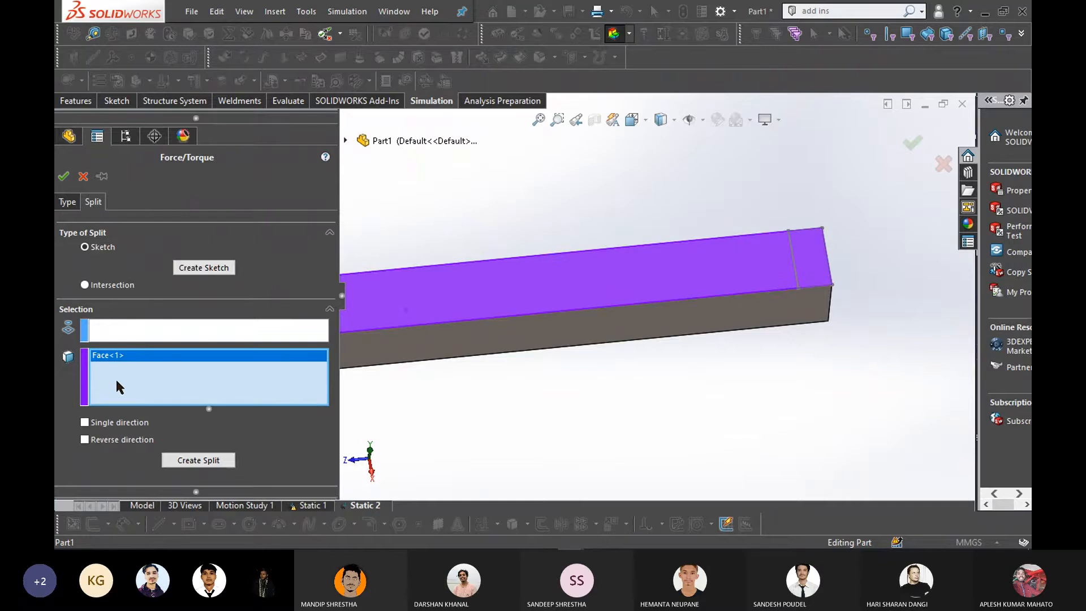
click(159, 333)
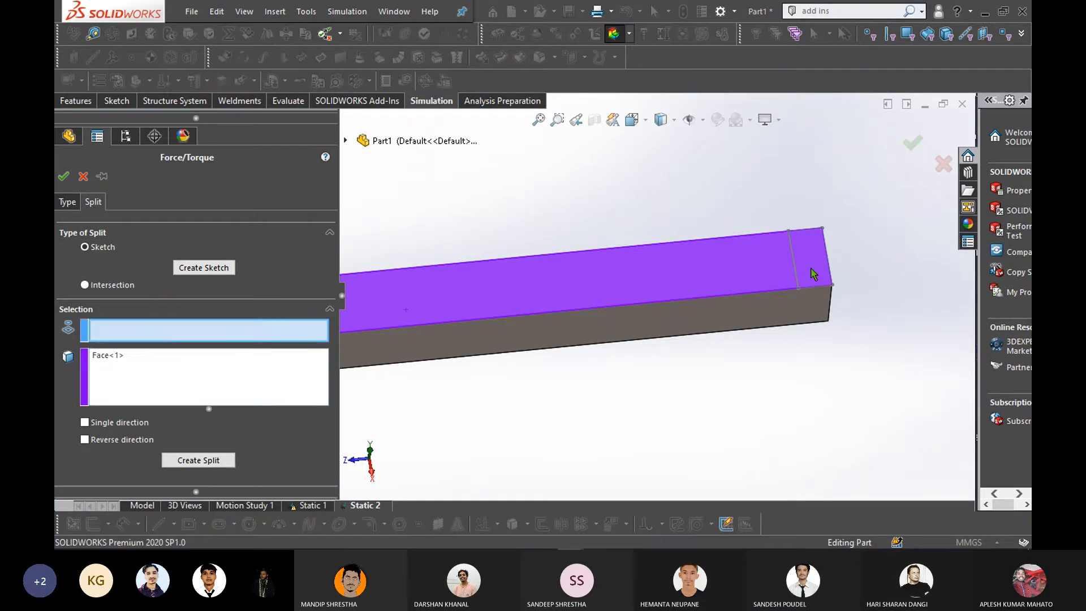
click(795, 277)
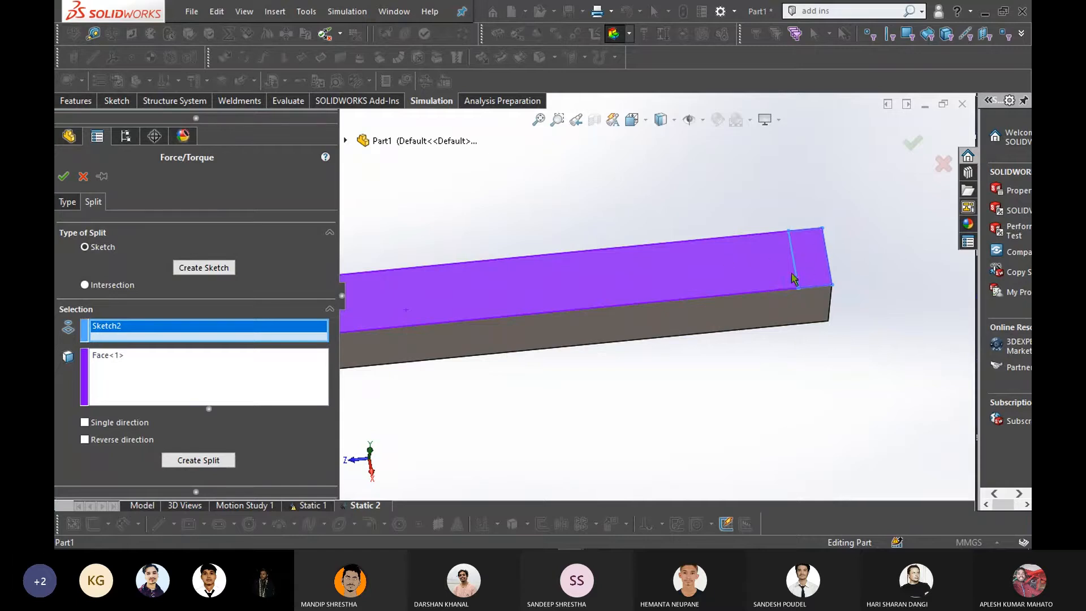
click(215, 460)
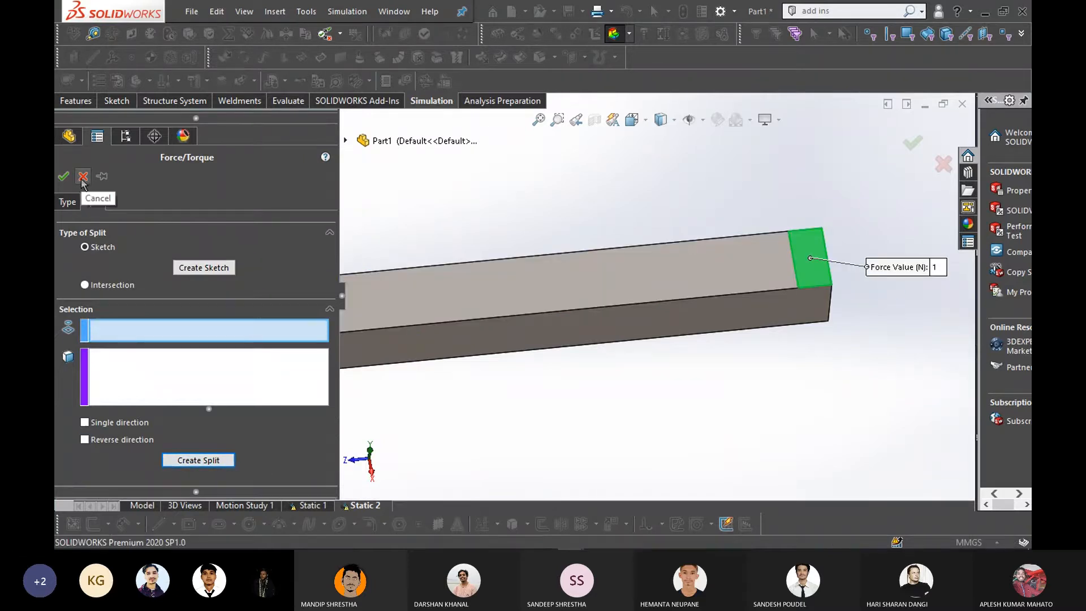
click(83, 176)
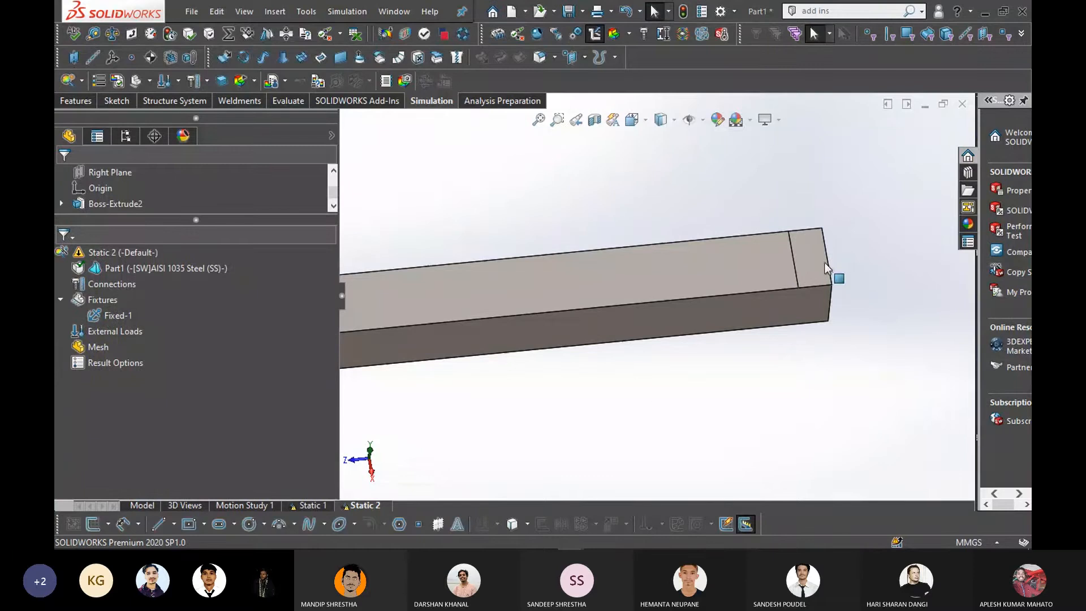
Examine the split top face by selecting its small end area and its long remaining area separately
click(803, 260)
click(752, 264)
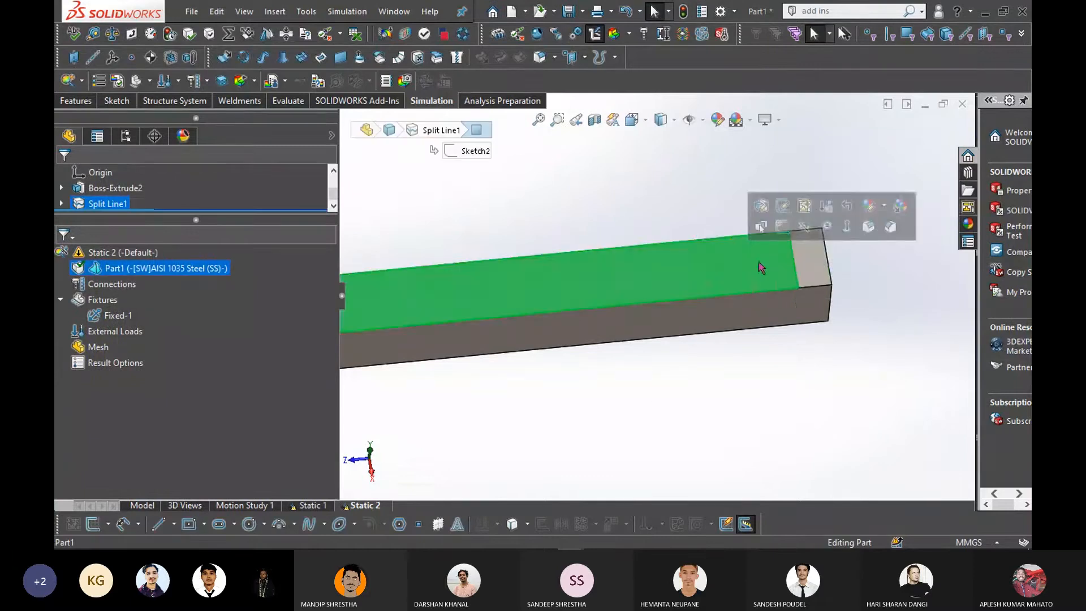
click(815, 258)
click(725, 272)
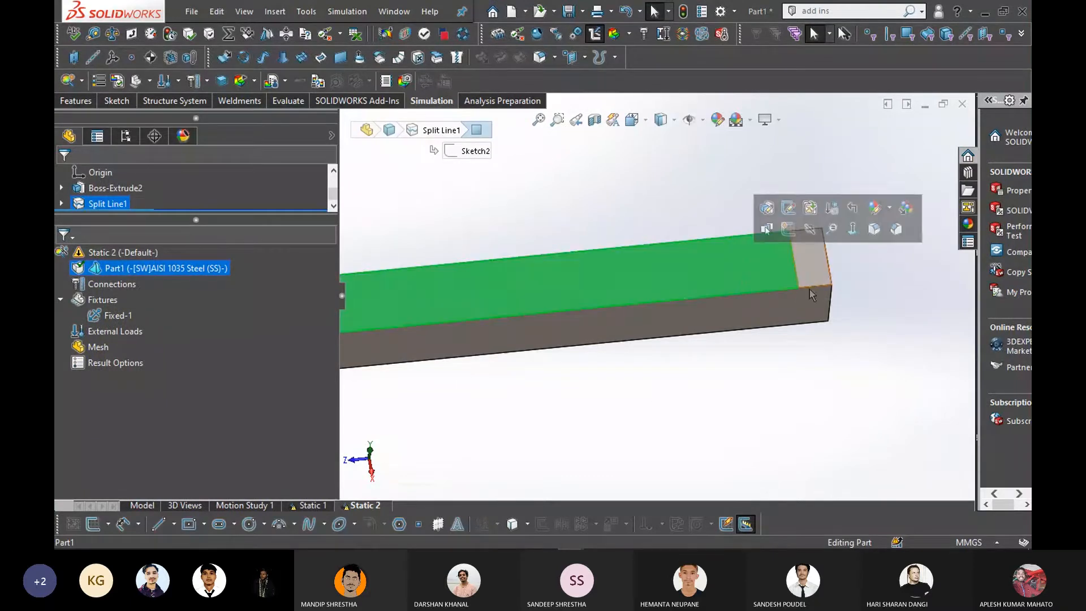
click(809, 260)
click(720, 271)
click(788, 360)
scroll(830, 255, down, 2)
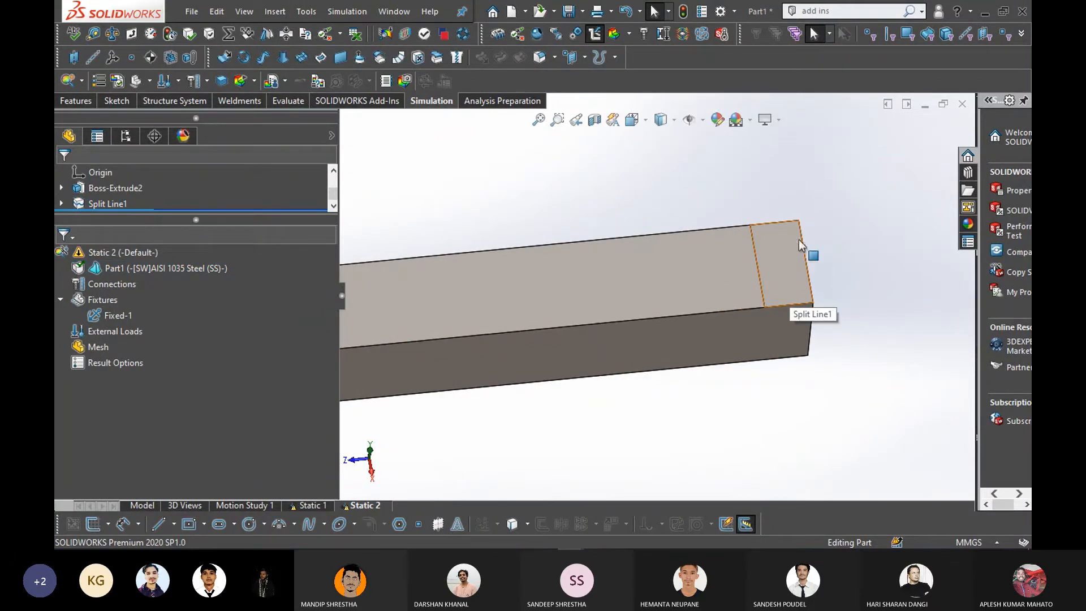
scroll(620, 409, up, 4)
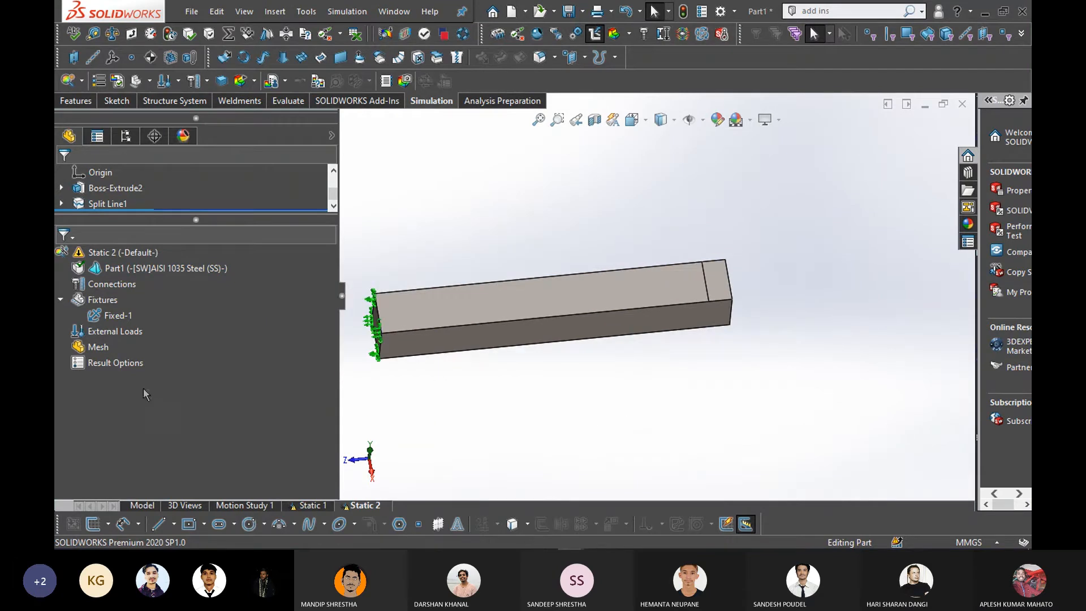
Try to apply a normal force to the small split area at the free end of the top face
right_click(125, 332)
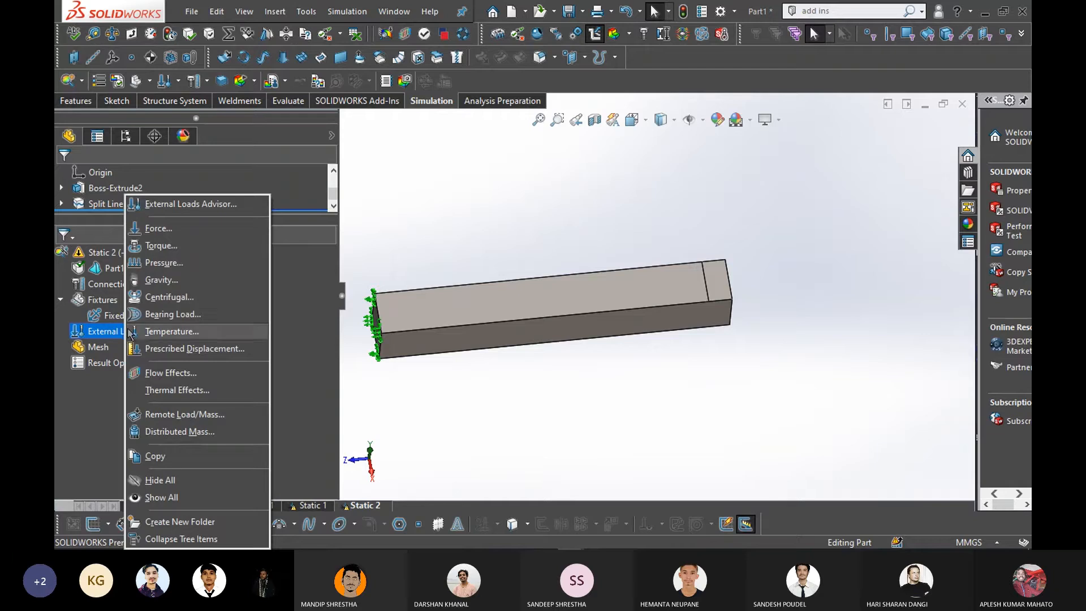
click(117, 329)
right_click(109, 338)
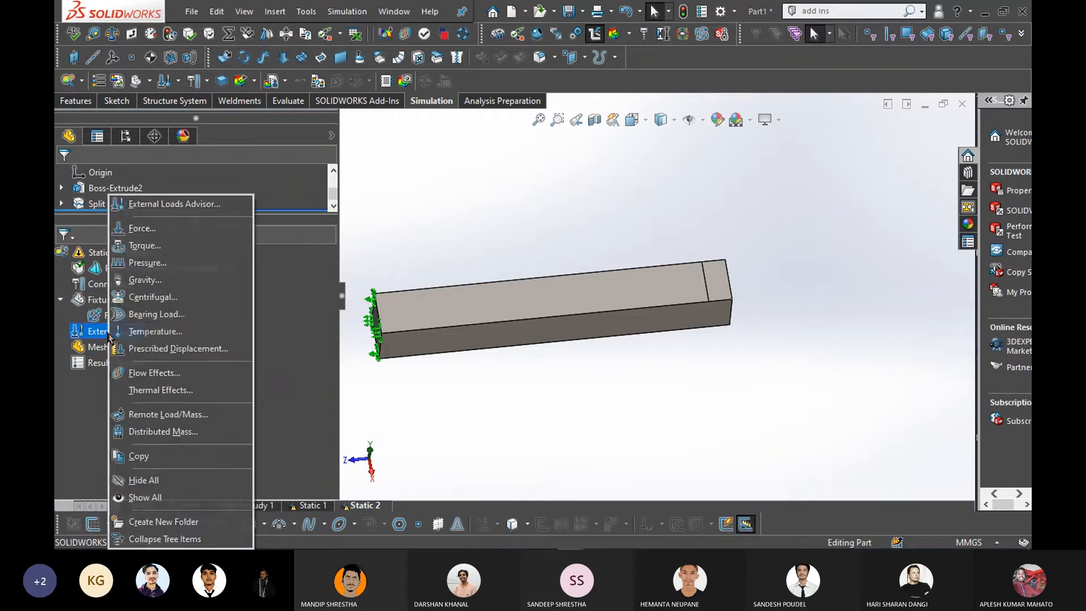
click(161, 232)
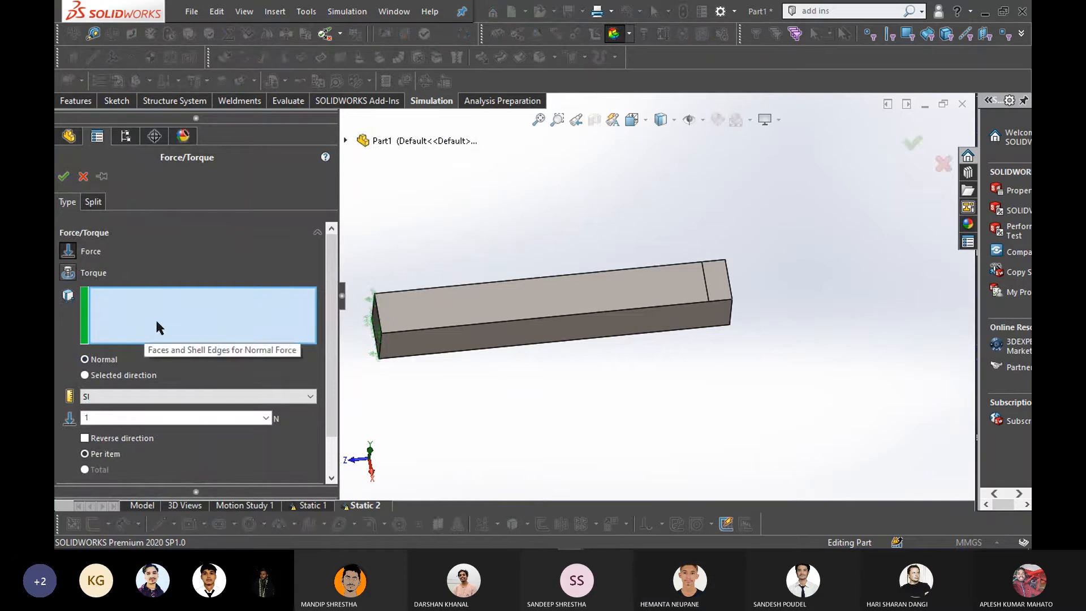
scroll(237, 463, down, 2)
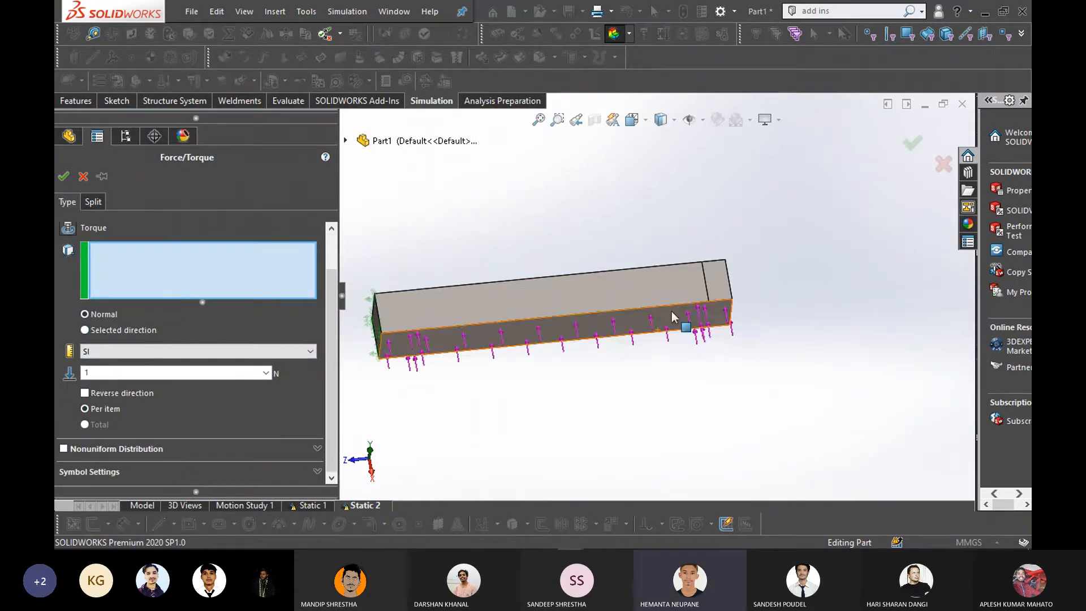
click(718, 287)
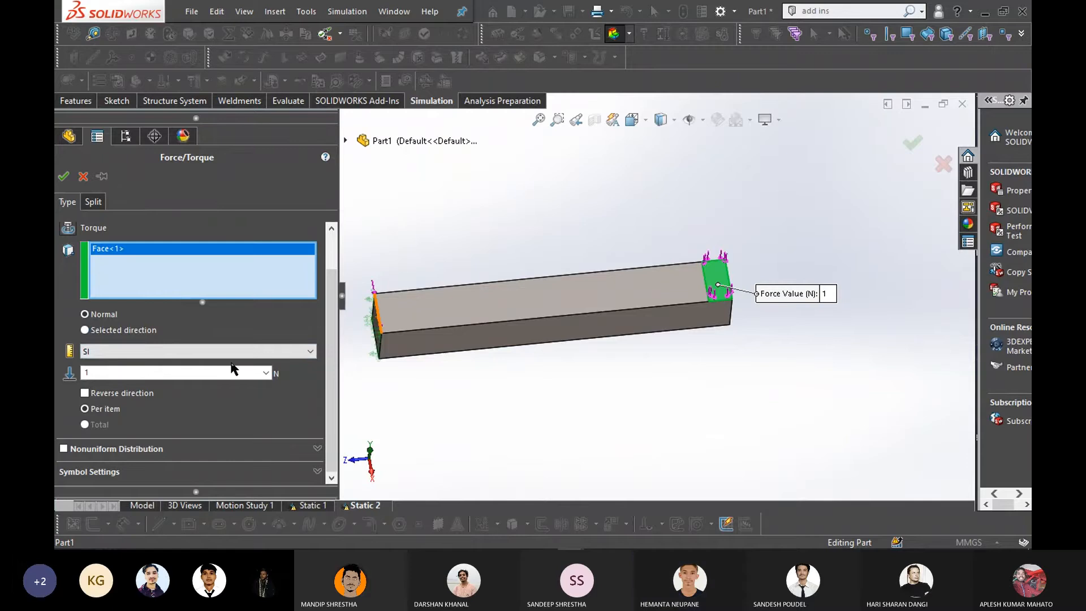
scroll(262, 430, up, 2)
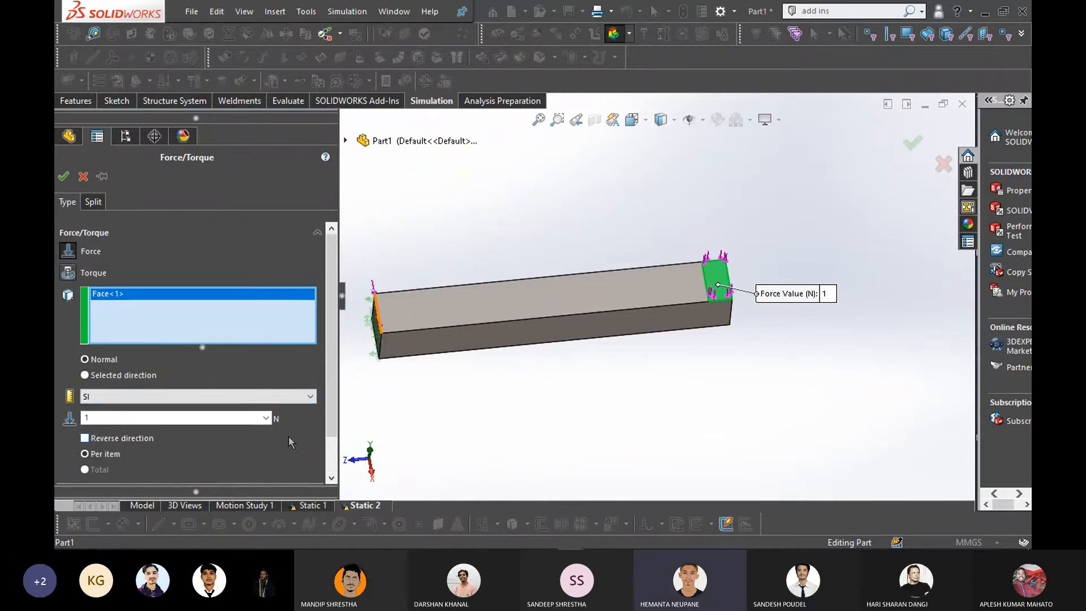
middle_drag(561, 424, 547, 390)
scroll(557, 394, down, 1)
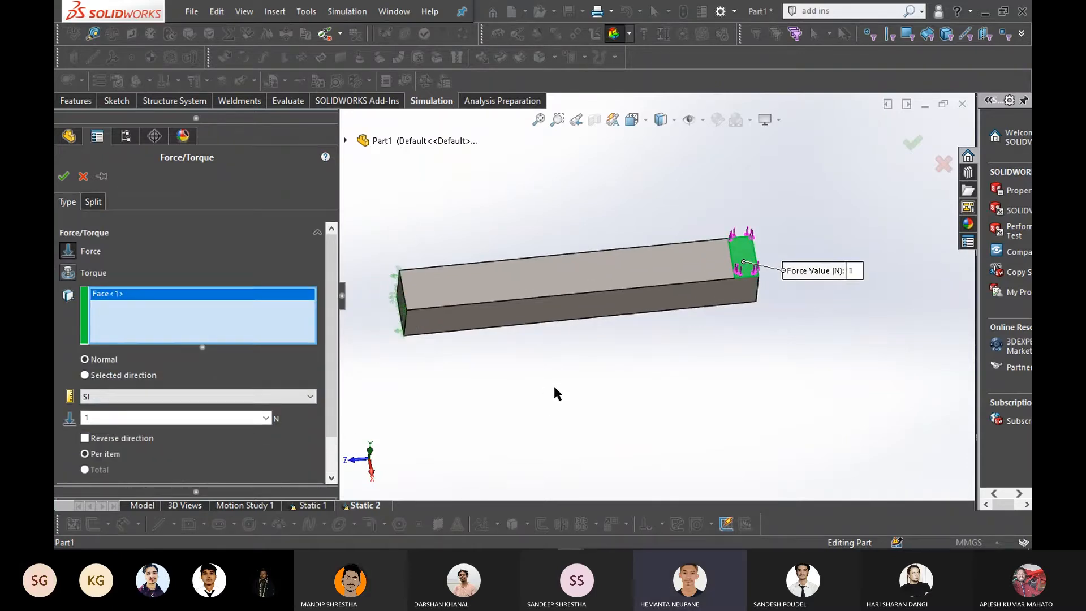
key(Escape)
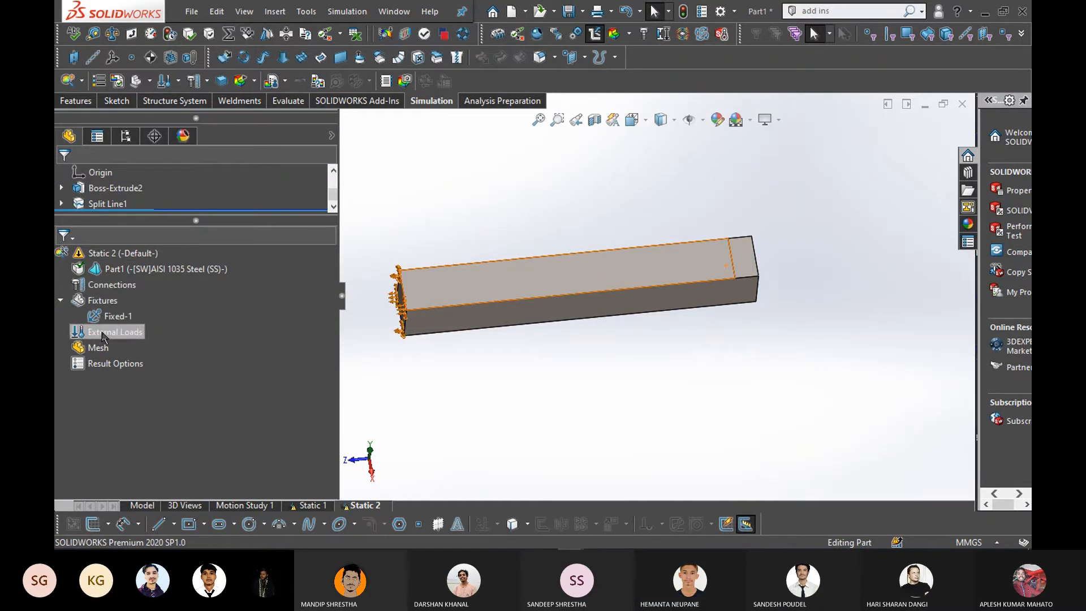
Try to set up another sketch-based split through a force load, with both top face areas as the faces to split
right_click(102, 335)
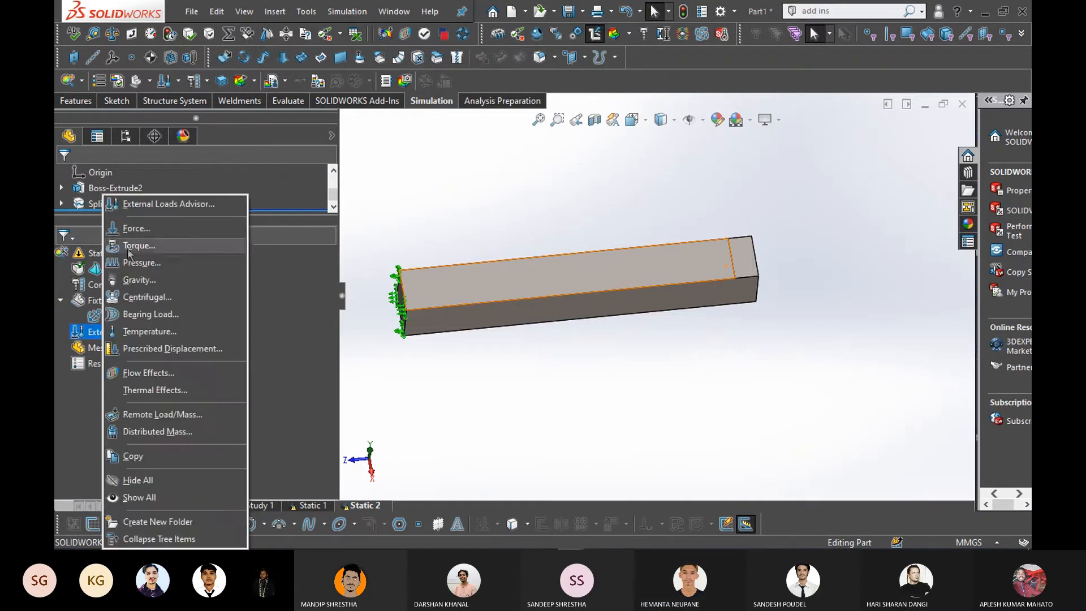
click(136, 228)
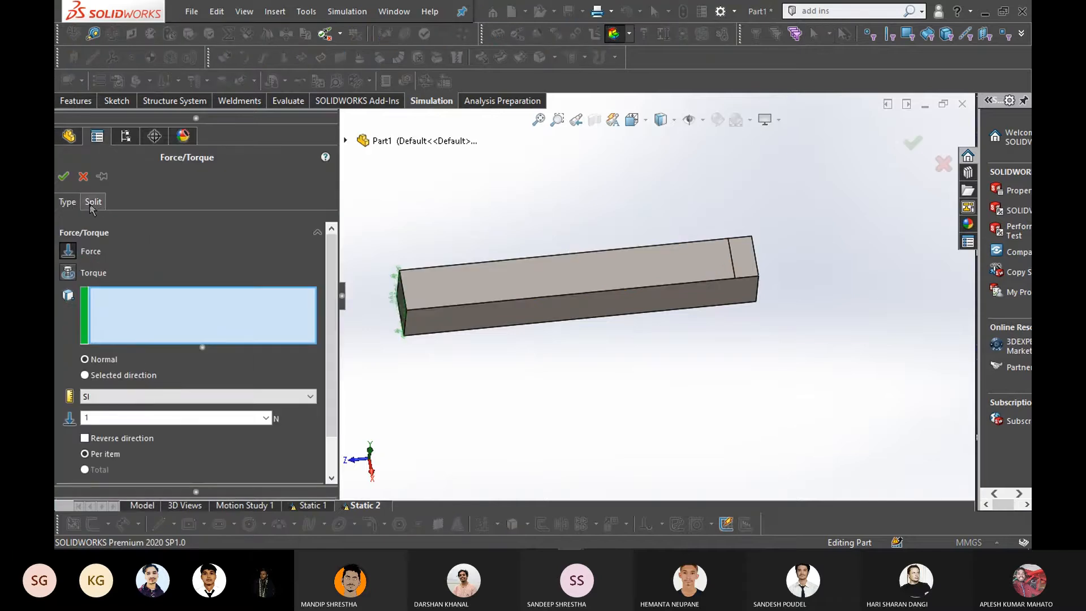
scroll(196, 458, down, 3)
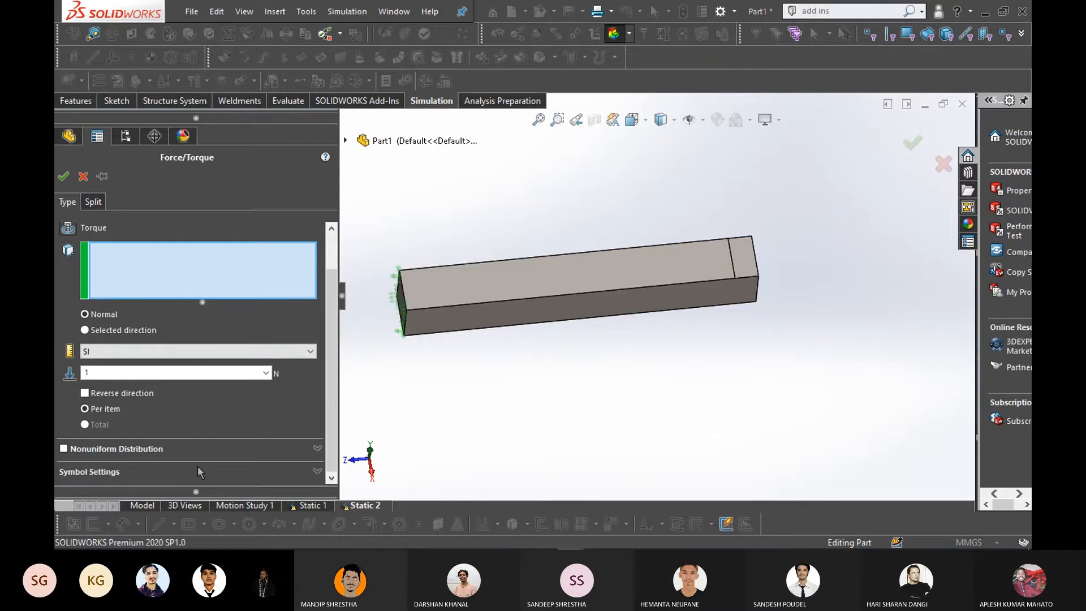
scroll(198, 466, up, 3)
click(93, 205)
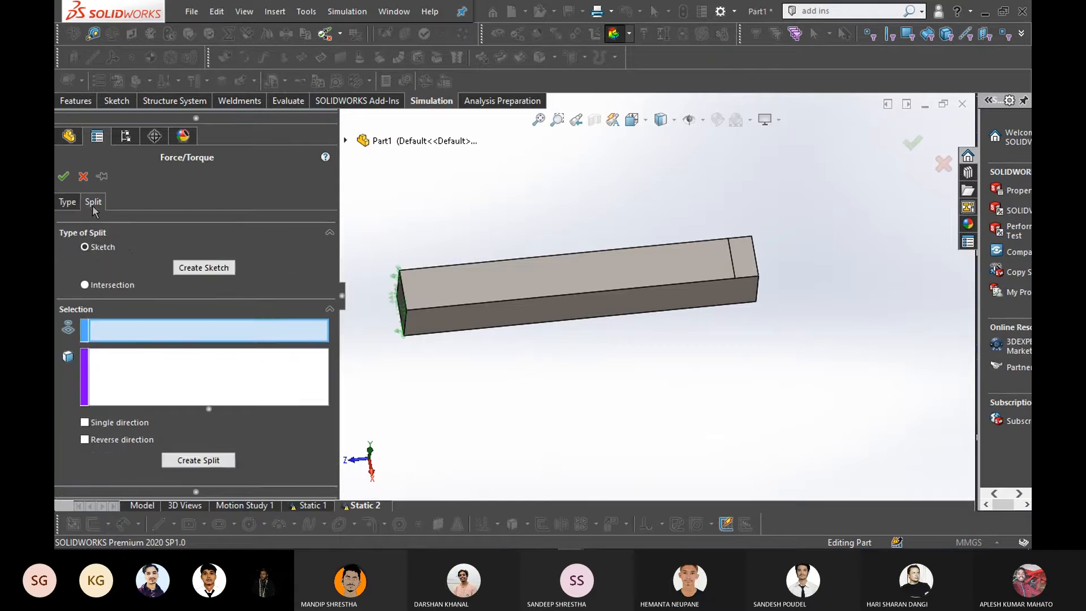
click(114, 387)
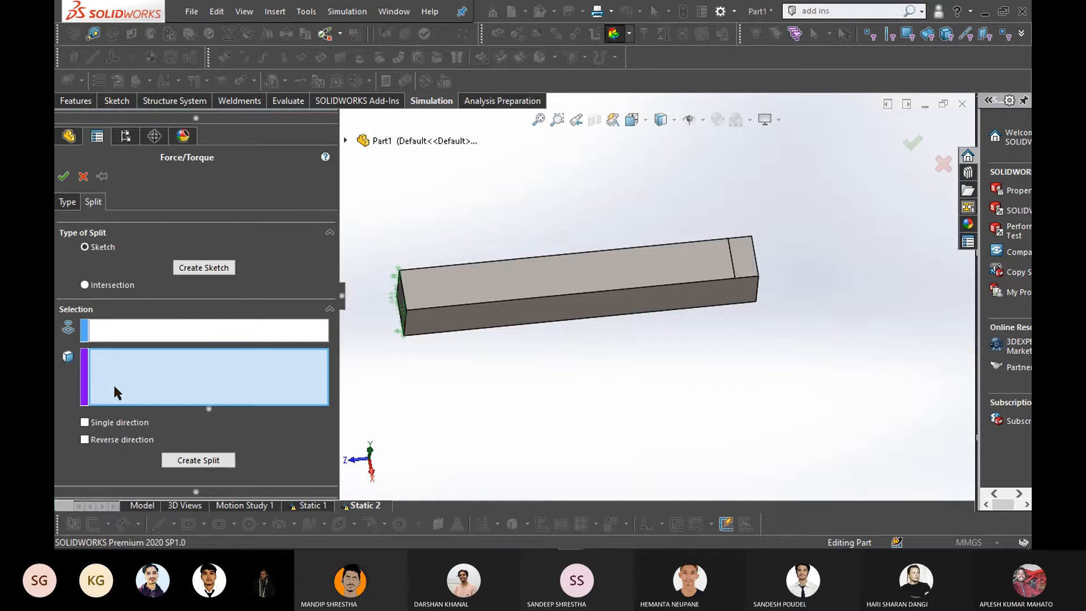
click(541, 285)
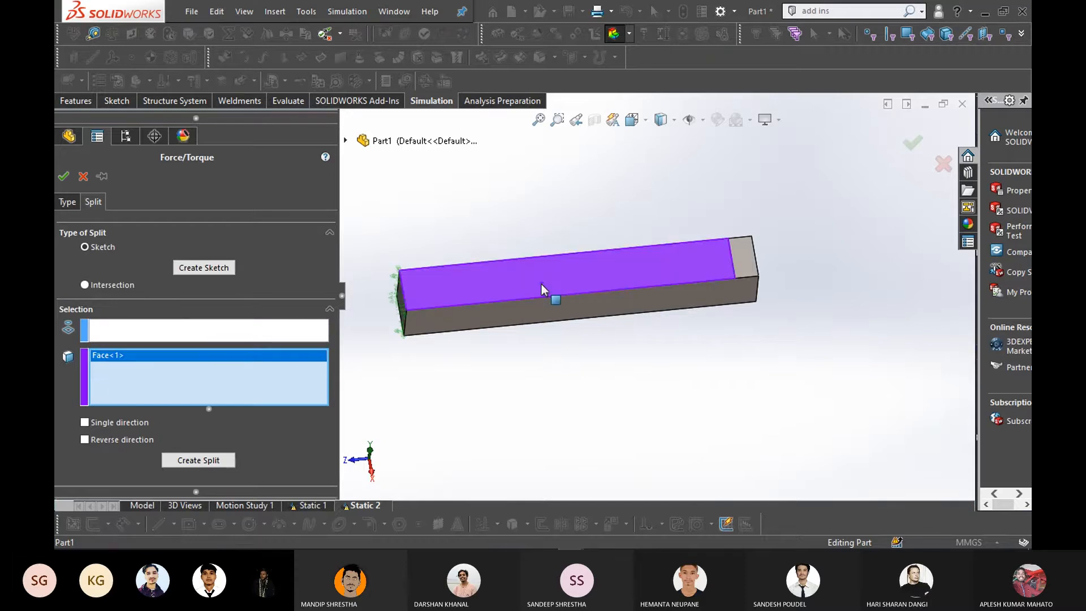
click(748, 262)
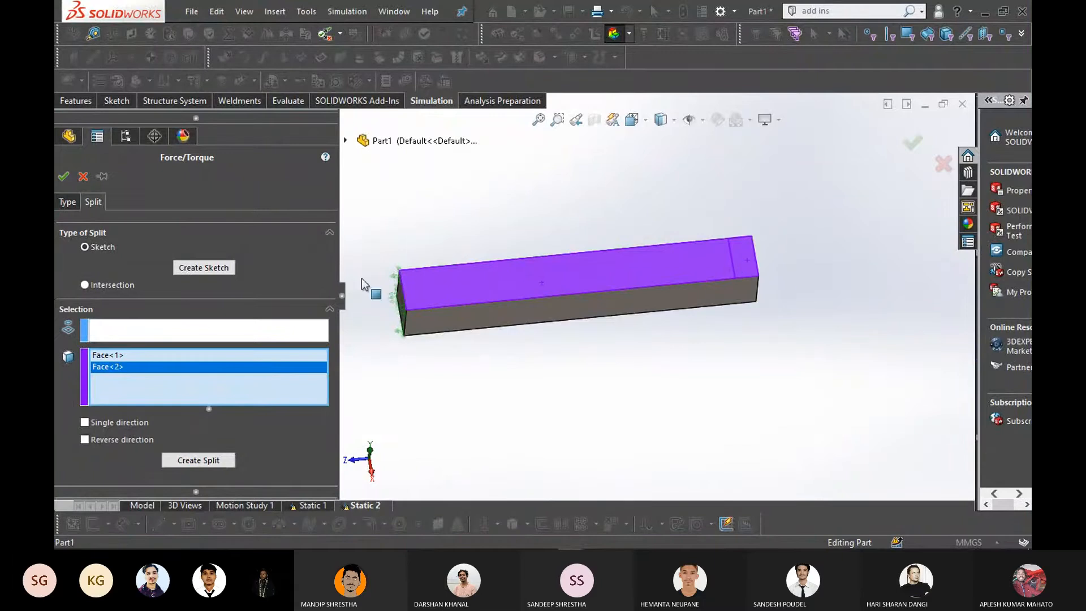
click(198, 329)
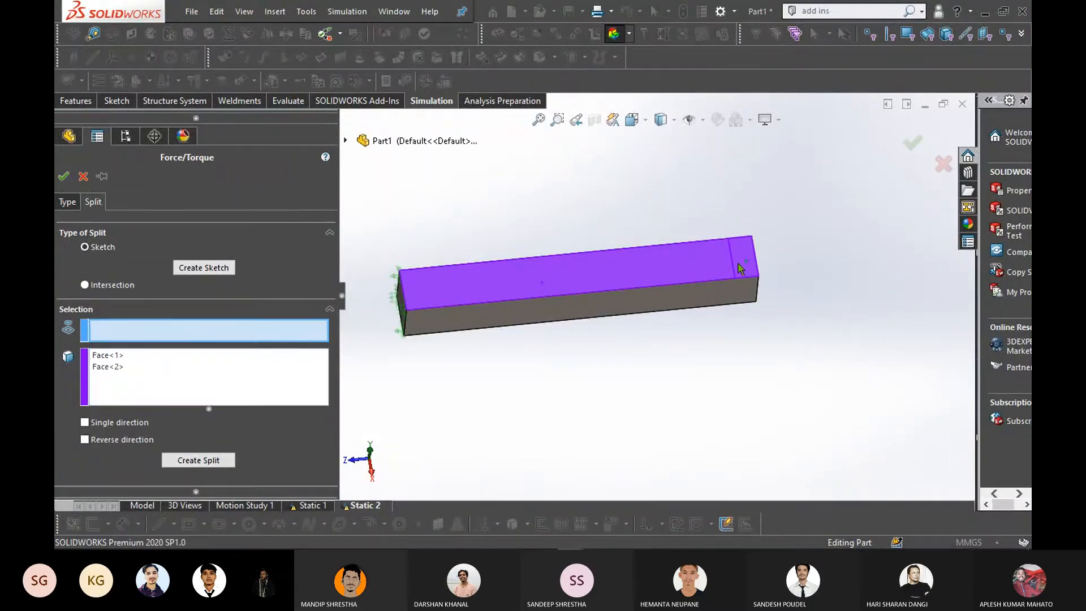
scroll(739, 268, down, 5)
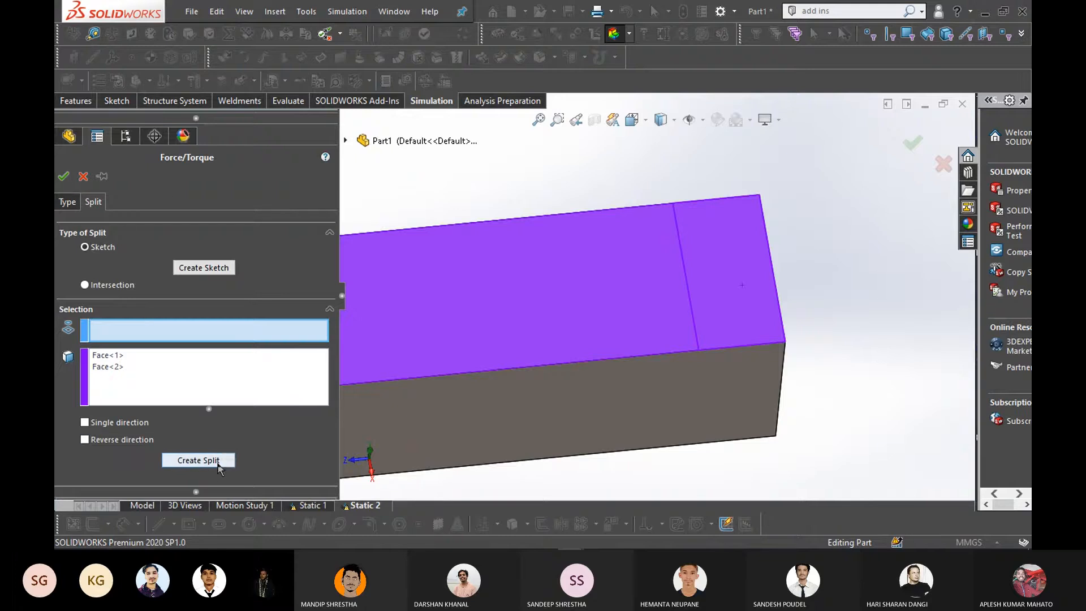
click(84, 176)
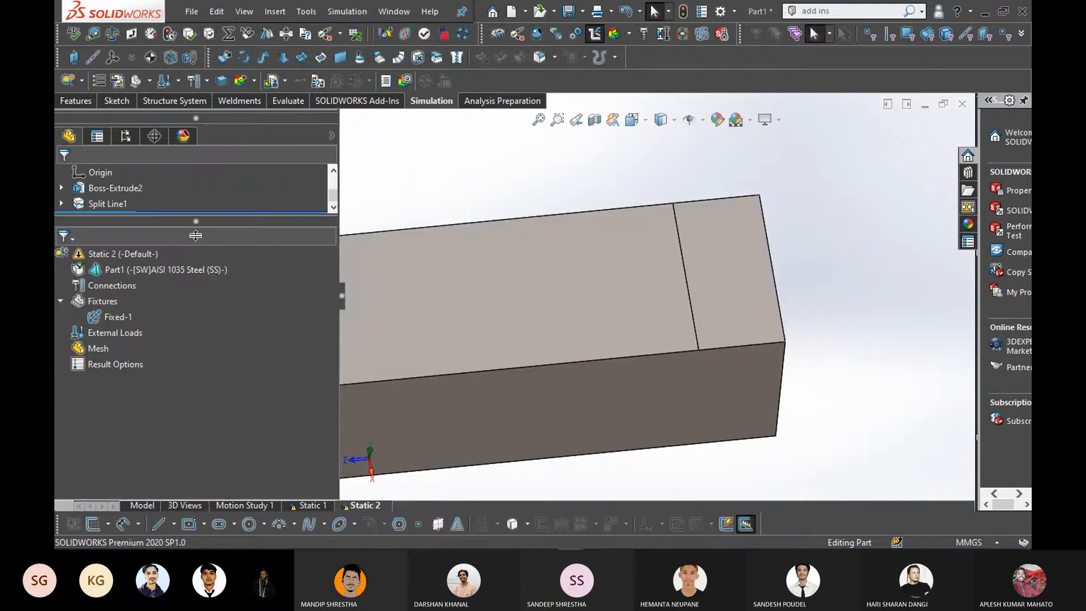
Delete the simulation study Static 2 and its results data
right_click(122, 254)
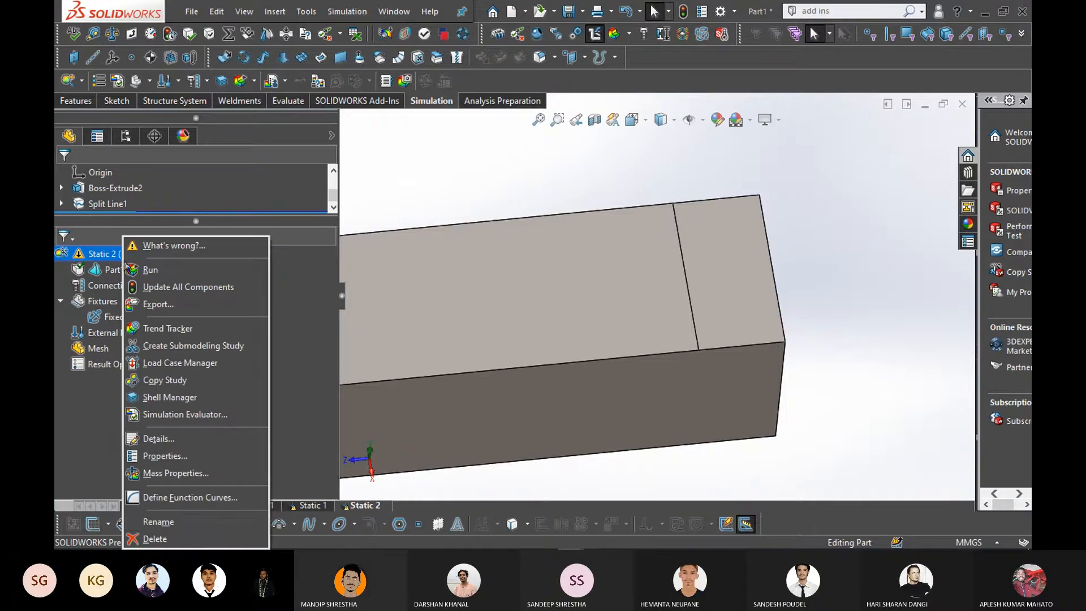
click(154, 538)
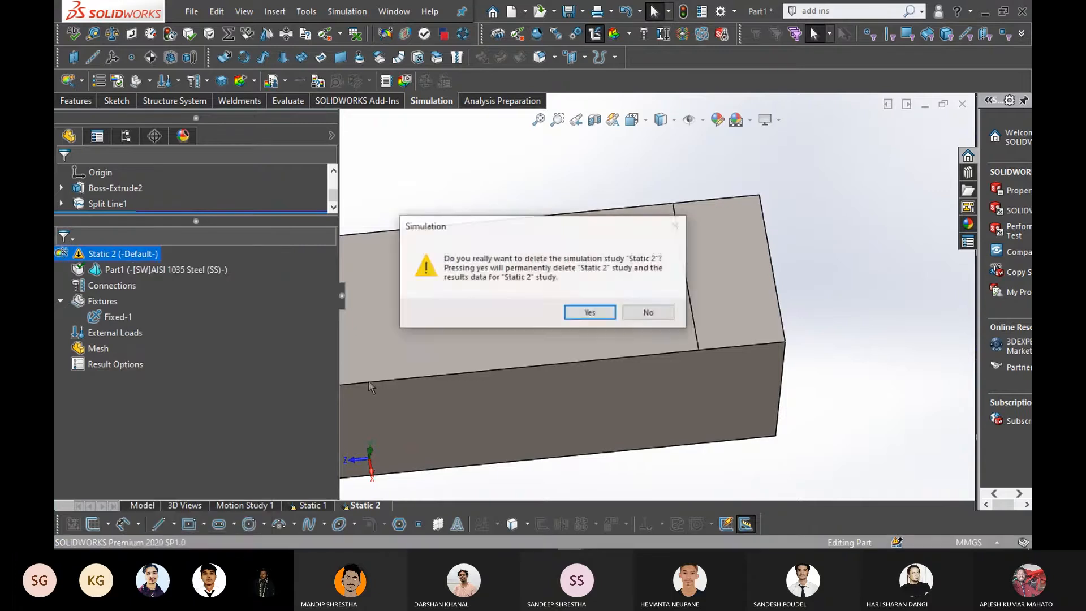
click(600, 312)
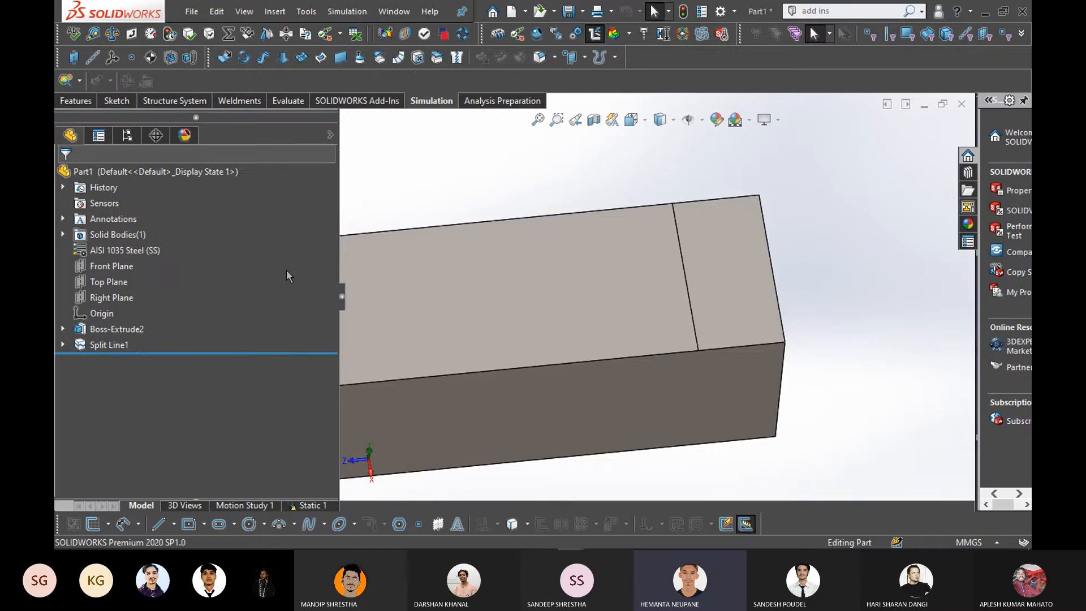
Examine the split top face by selecting its small end area and checking how it is separated from the long area
scroll(693, 306, up, 3)
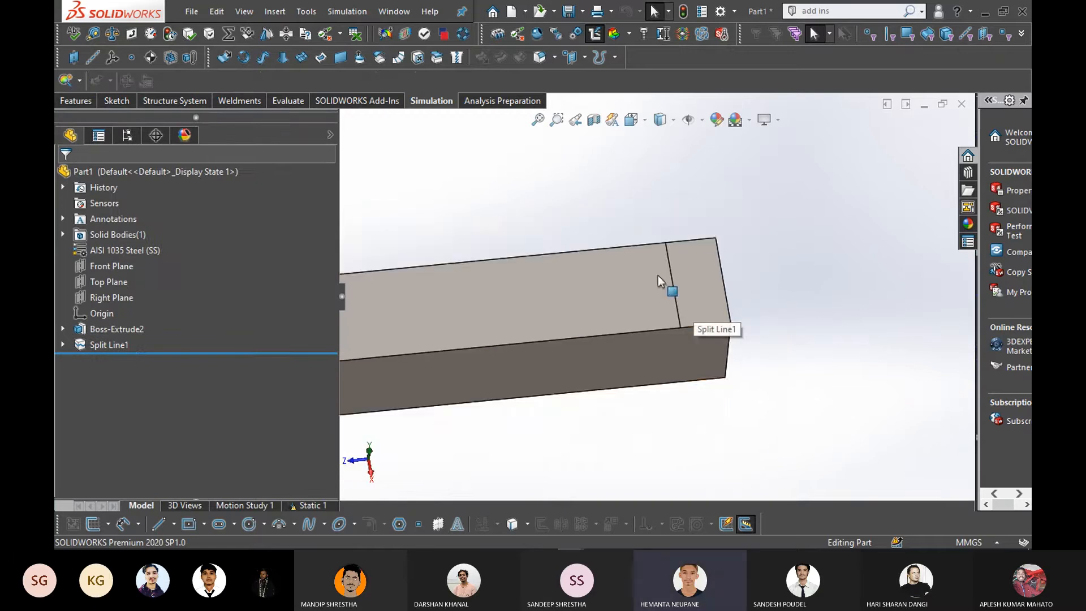
scroll(657, 276, up, 3)
click(671, 307)
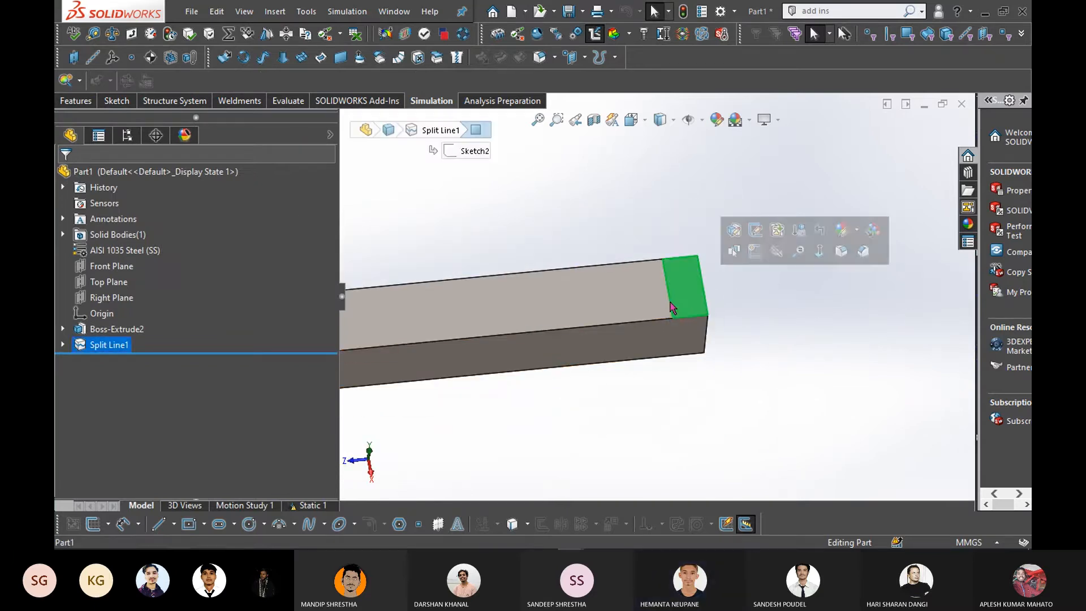
click(619, 314)
click(702, 311)
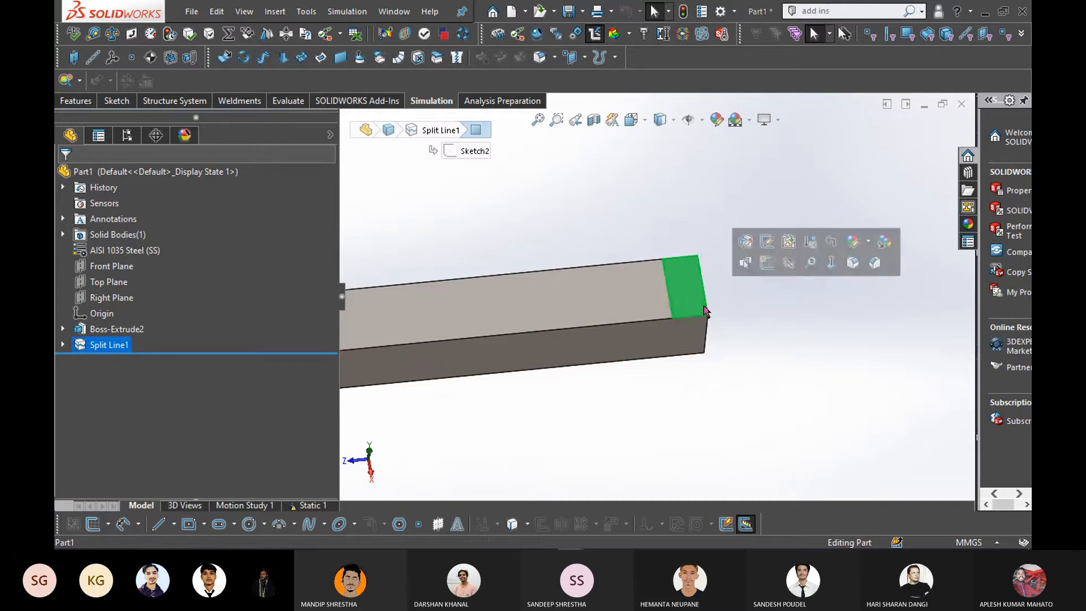
click(736, 357)
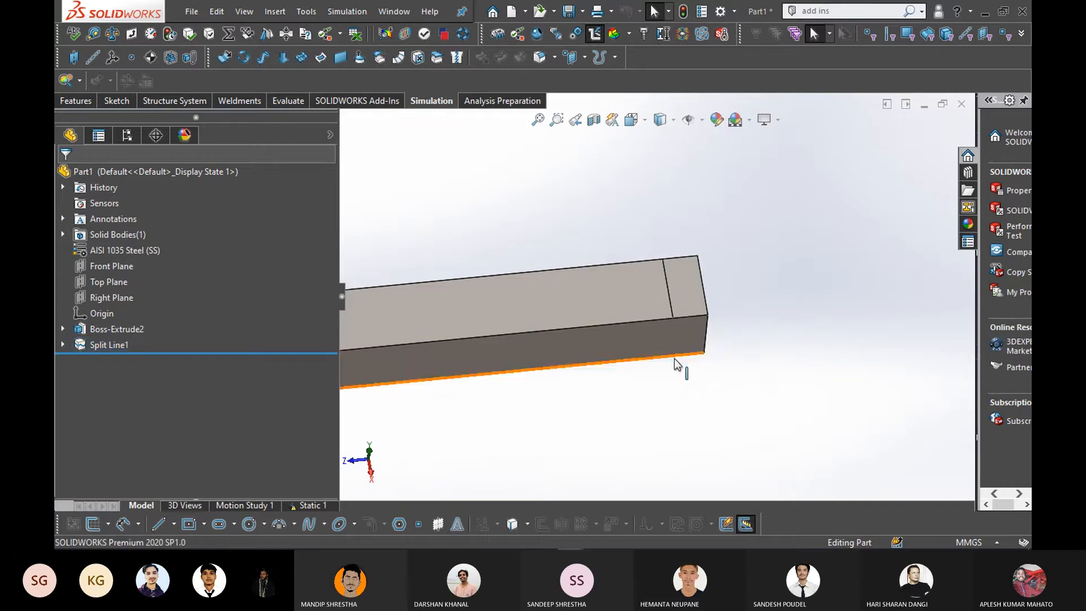
right_click(677, 293)
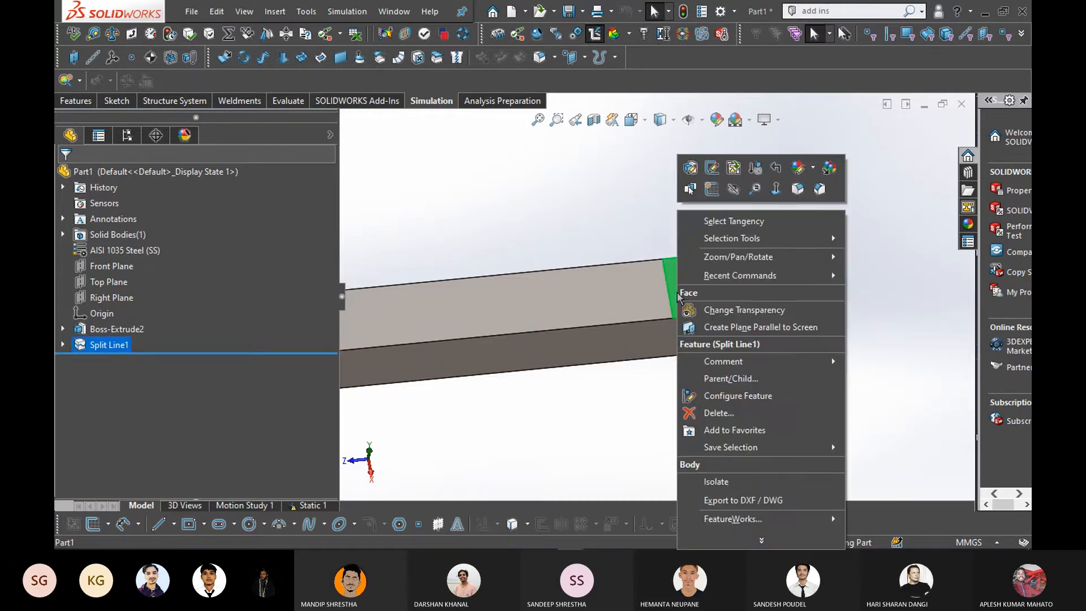
click(646, 438)
click(628, 437)
Start a sketch on the beam's long side face adjoining the split top face
scroll(554, 416, up, 3)
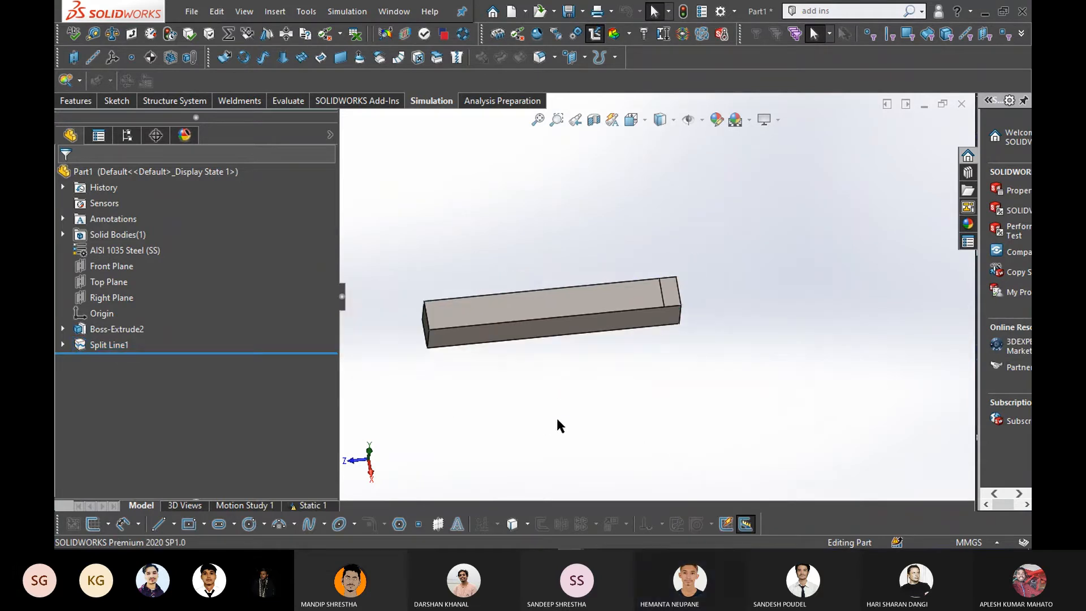
middle_drag(556, 416, 535, 332)
right_click(558, 317)
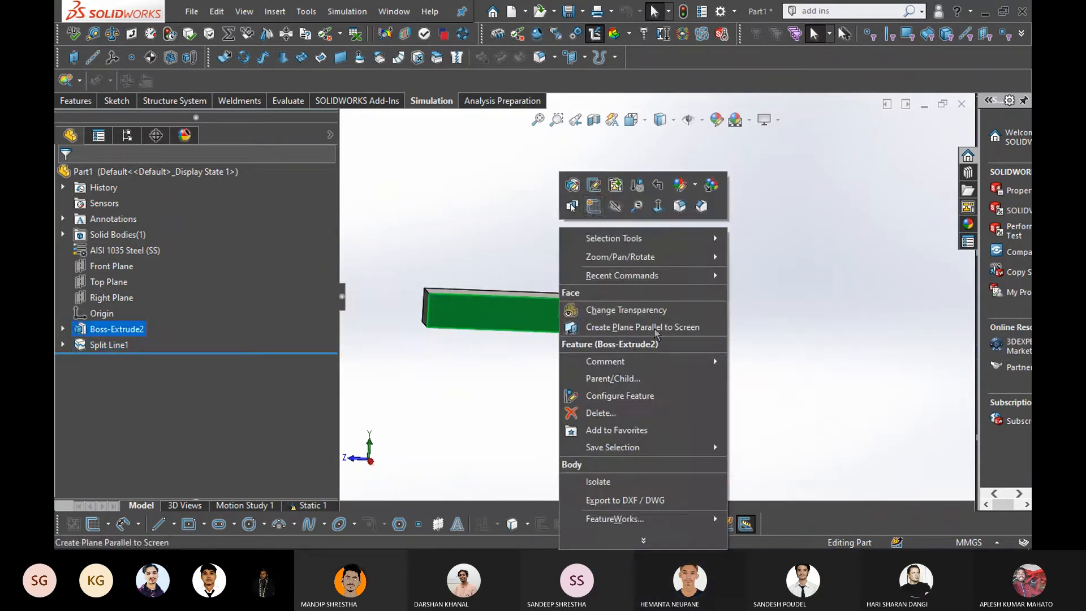
click(594, 207)
Sketch a 20 mm vertical line across the side face from the end of the top split line to the lower edge
mouse_move(718, 393)
right_down()
mouse_move(683, 381)
mouse_move(734, 328)
right_up()
right_drag(763, 363, 752, 479)
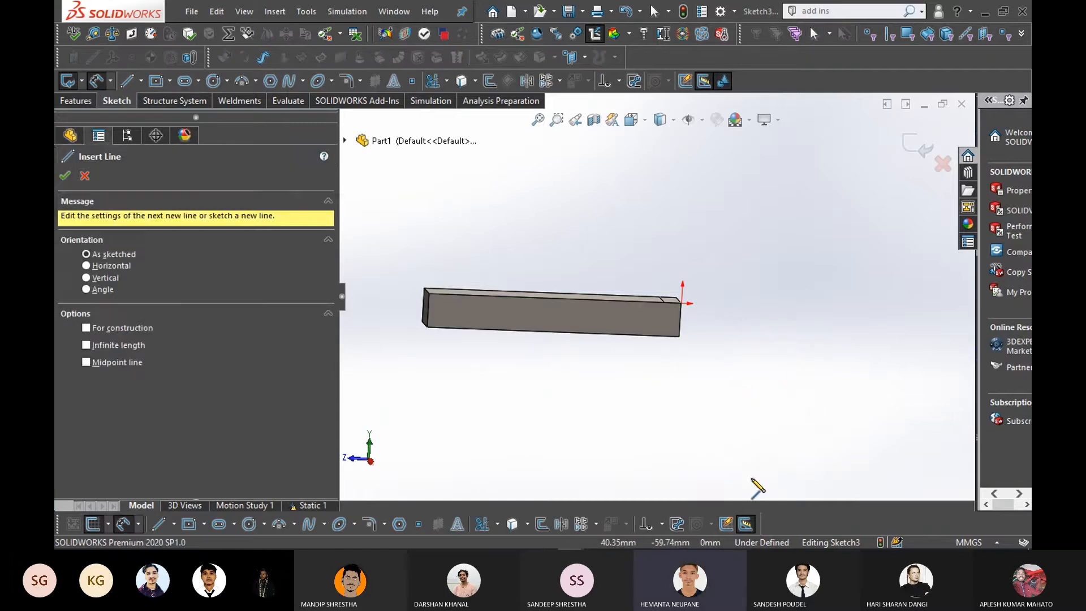
scroll(707, 353, down, 4)
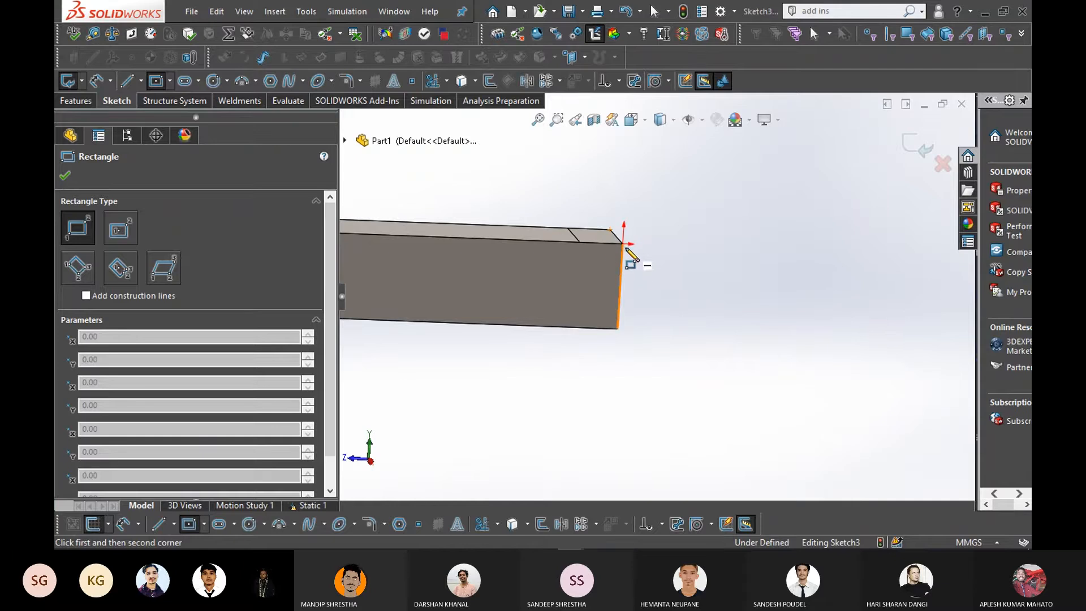
right_drag(763, 363, 695, 362)
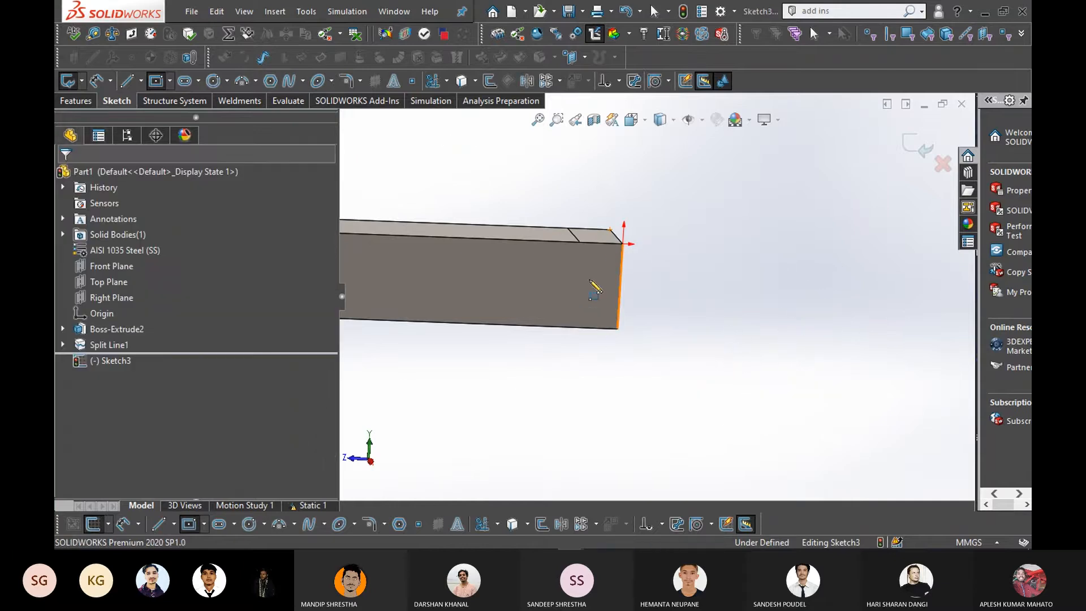
click(579, 243)
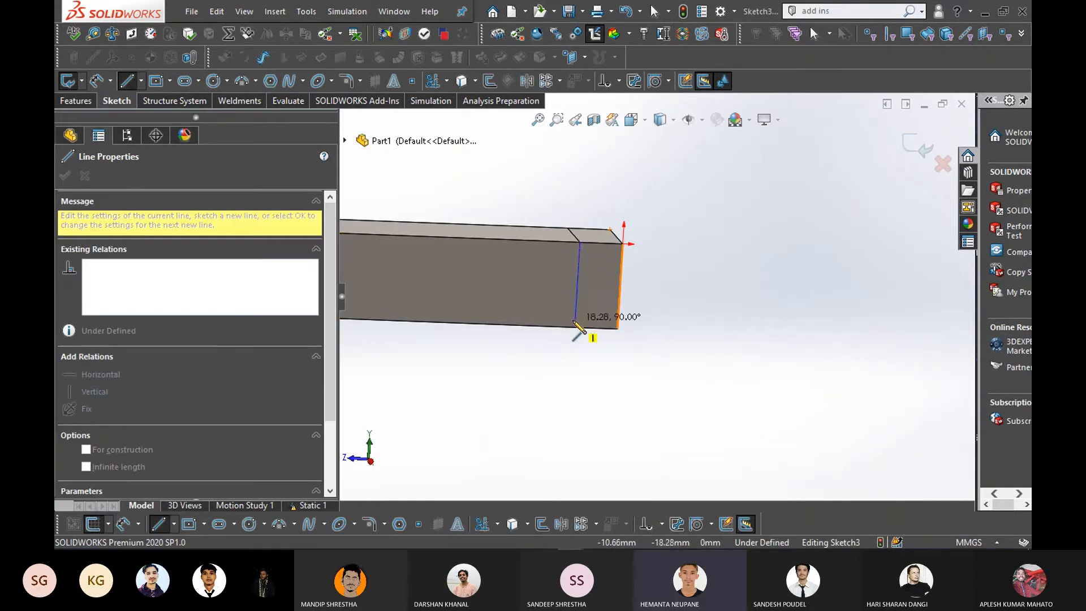
click(574, 327)
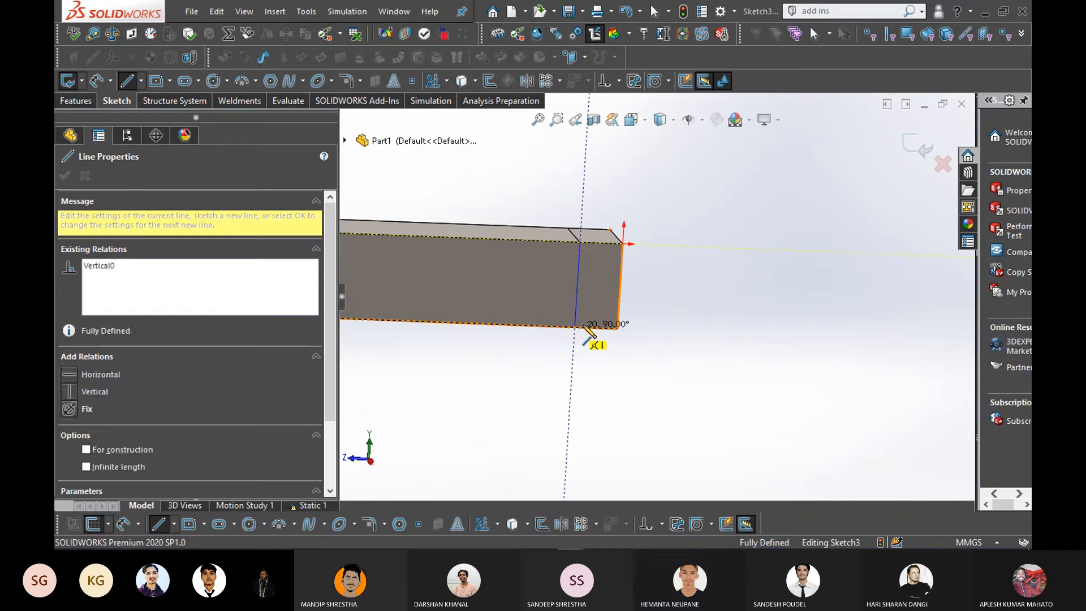
right_click(722, 339)
click(758, 349)
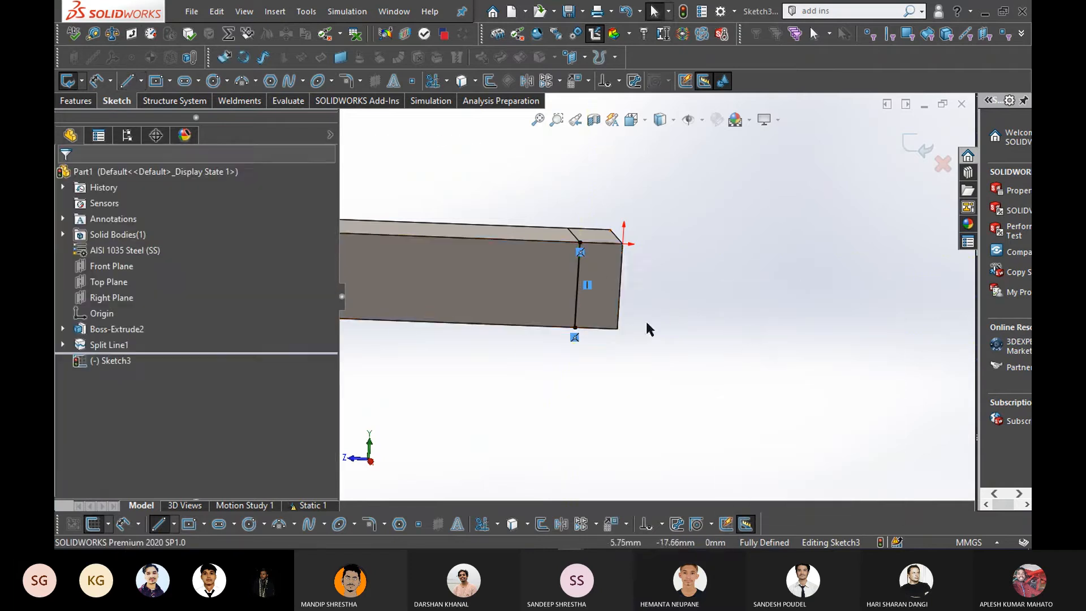
scroll(571, 264, down, 3)
scroll(659, 347, up, 5)
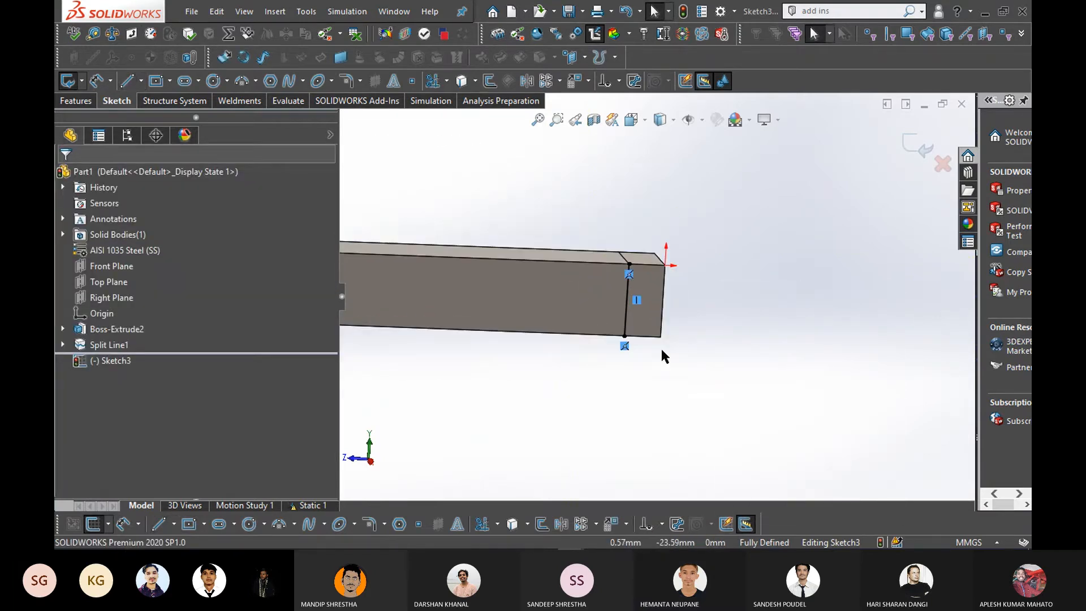
click(915, 146)
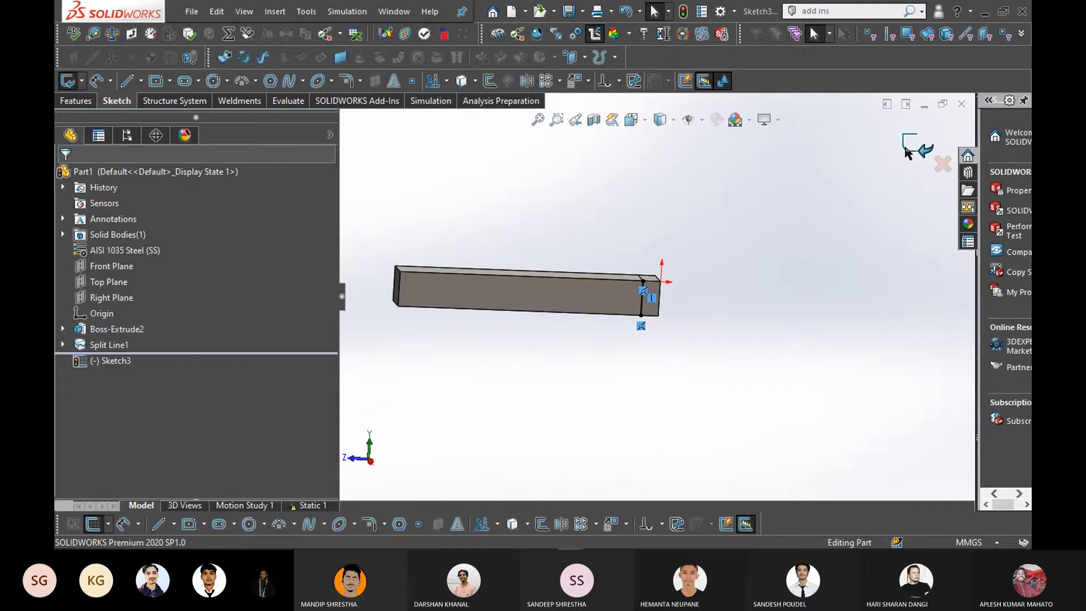
Try to dimension the distance between the vertical sketch line and the side face's free-end edge
right_click(110, 366)
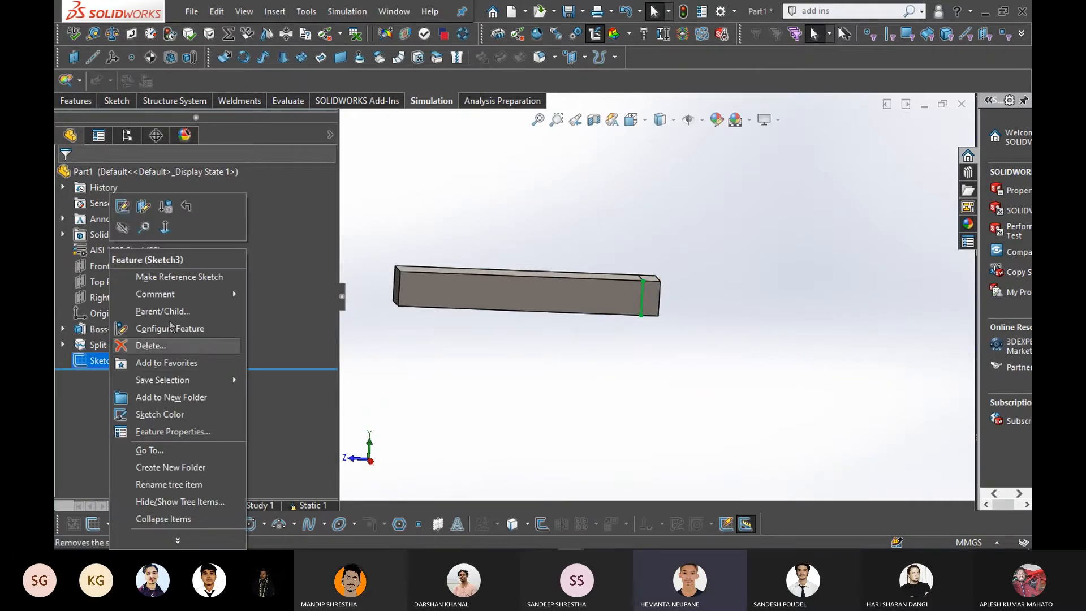
click(130, 217)
click(641, 295)
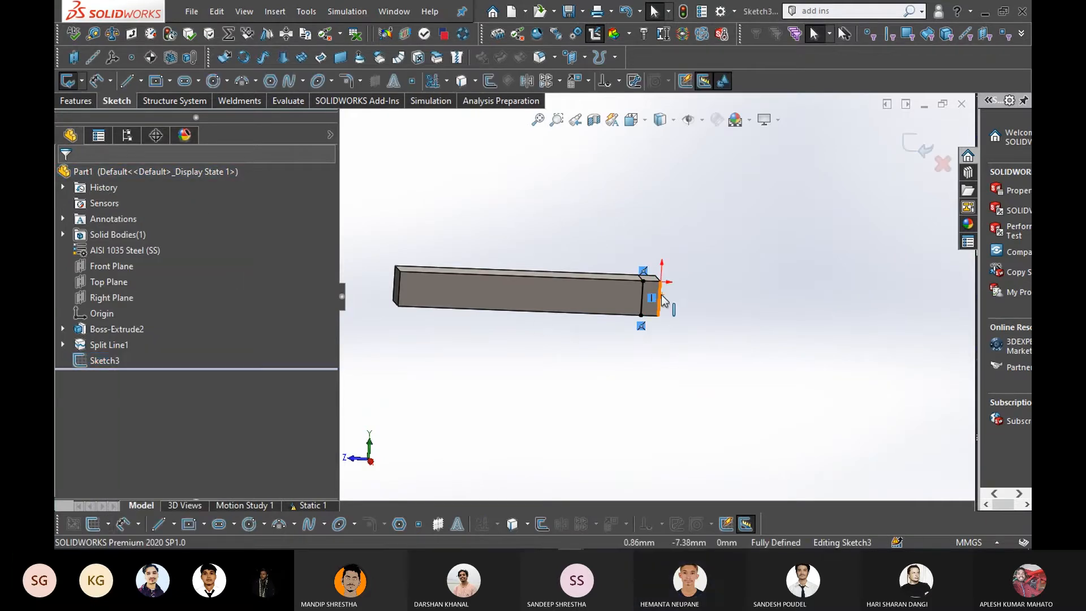
scroll(646, 294, down, 5)
right_drag(776, 344, 758, 276)
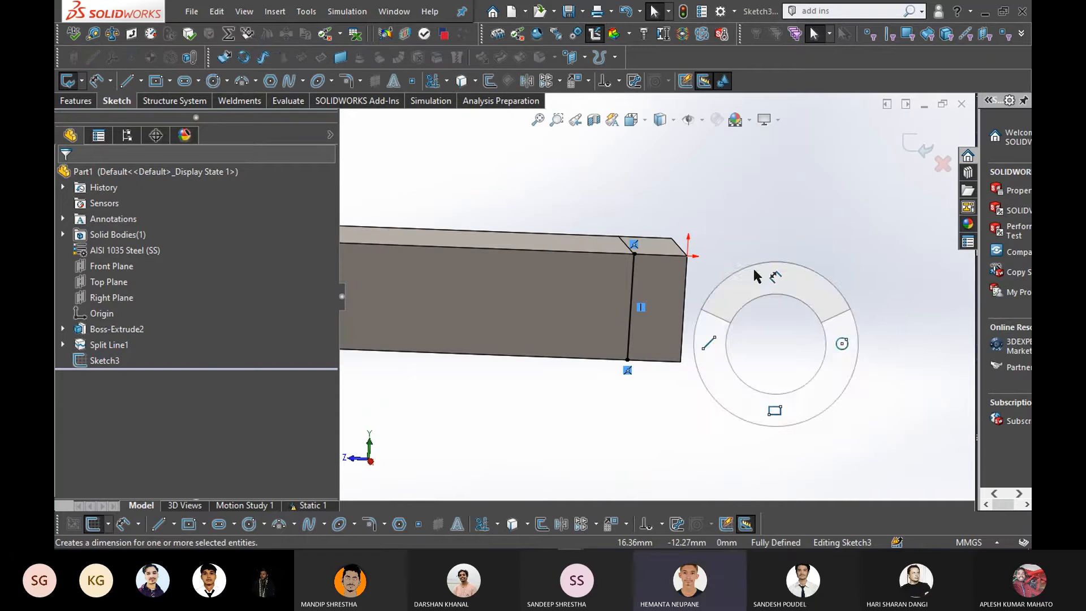
click(633, 266)
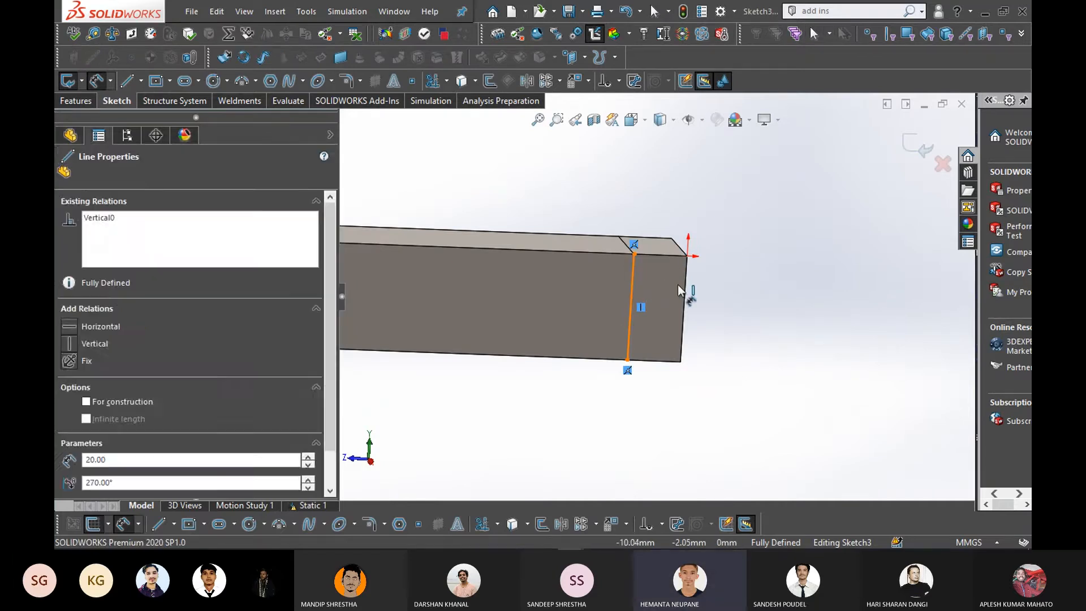
click(685, 300)
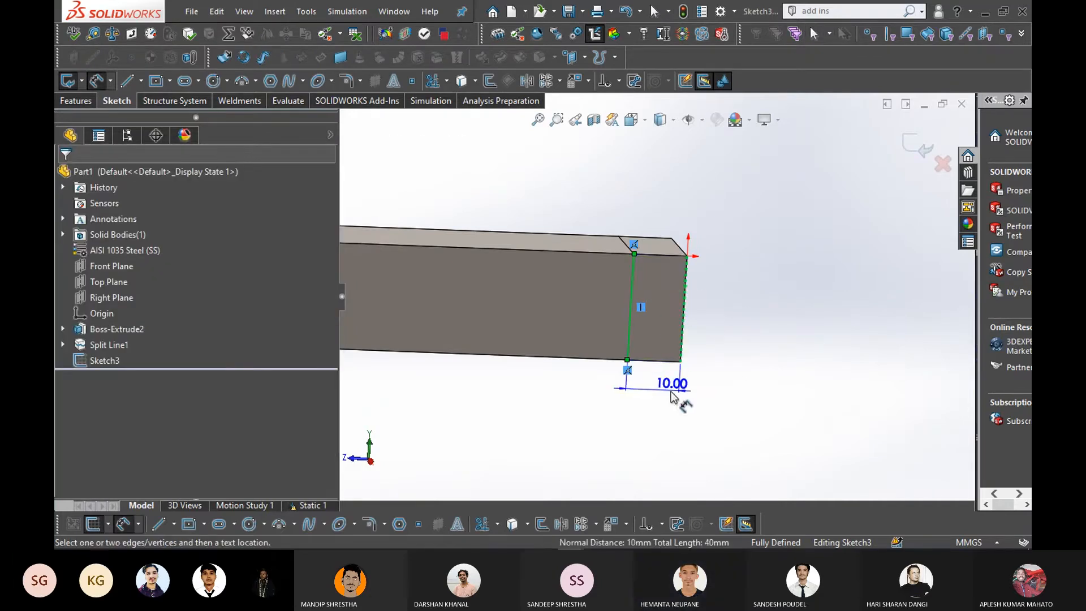
click(669, 389)
click(400, 204)
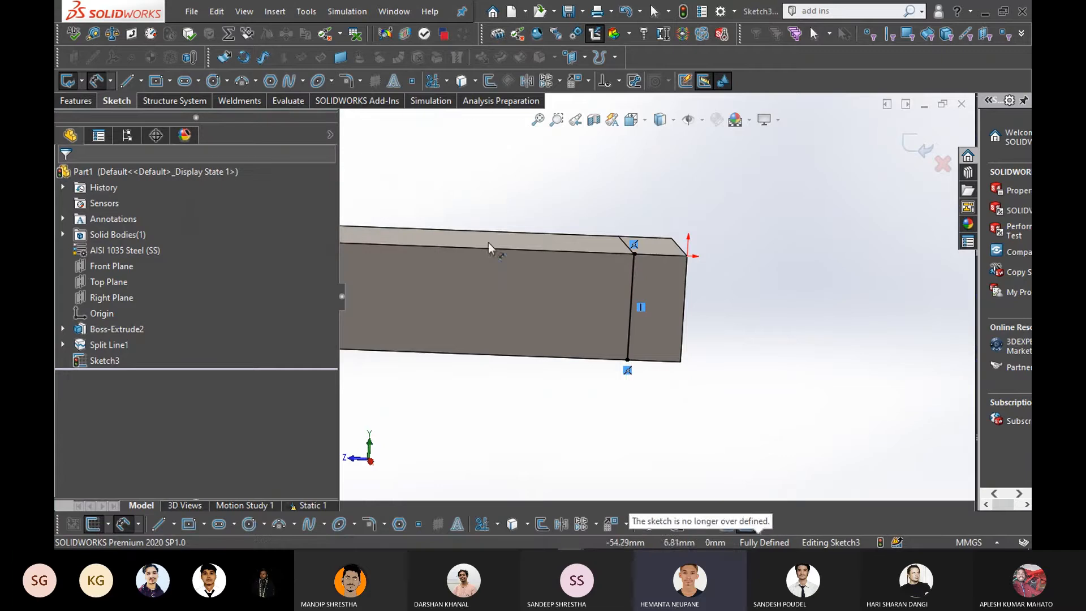
click(917, 146)
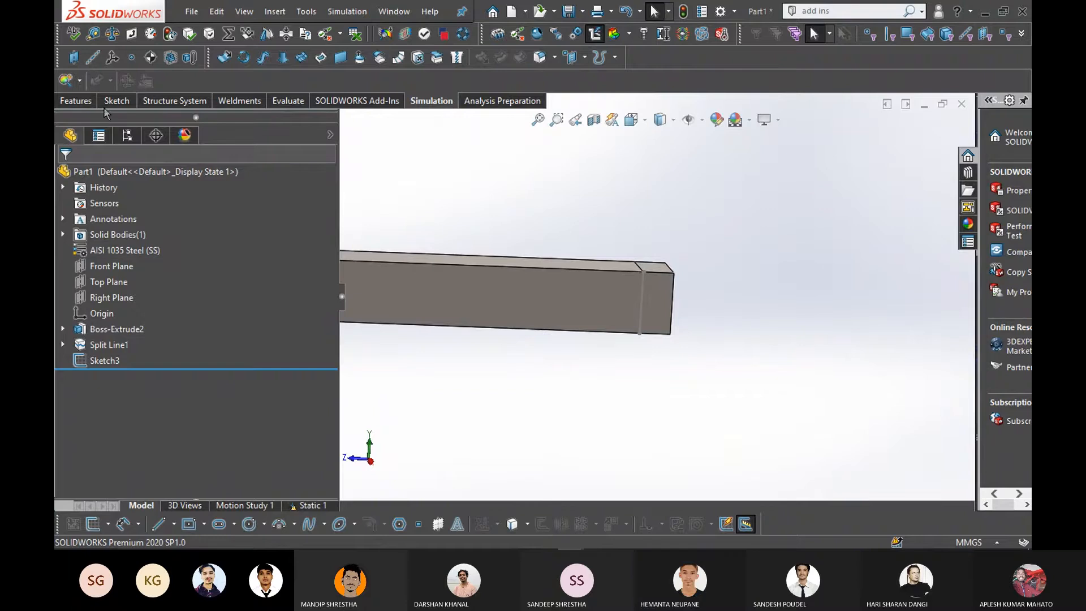
Create a new static simulation study for the beam
click(81, 84)
click(79, 100)
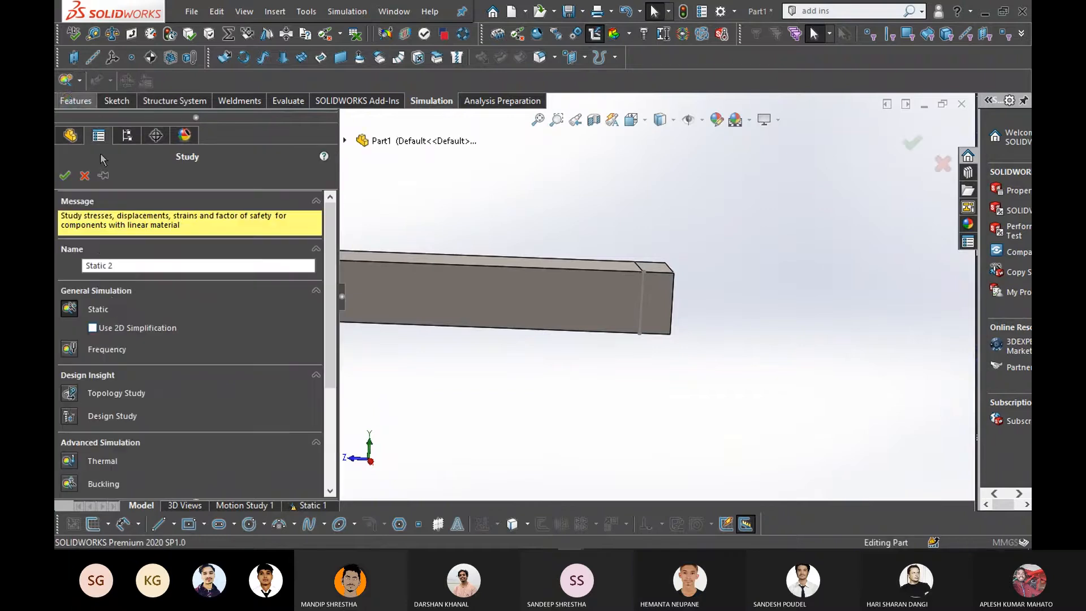
key(Return)
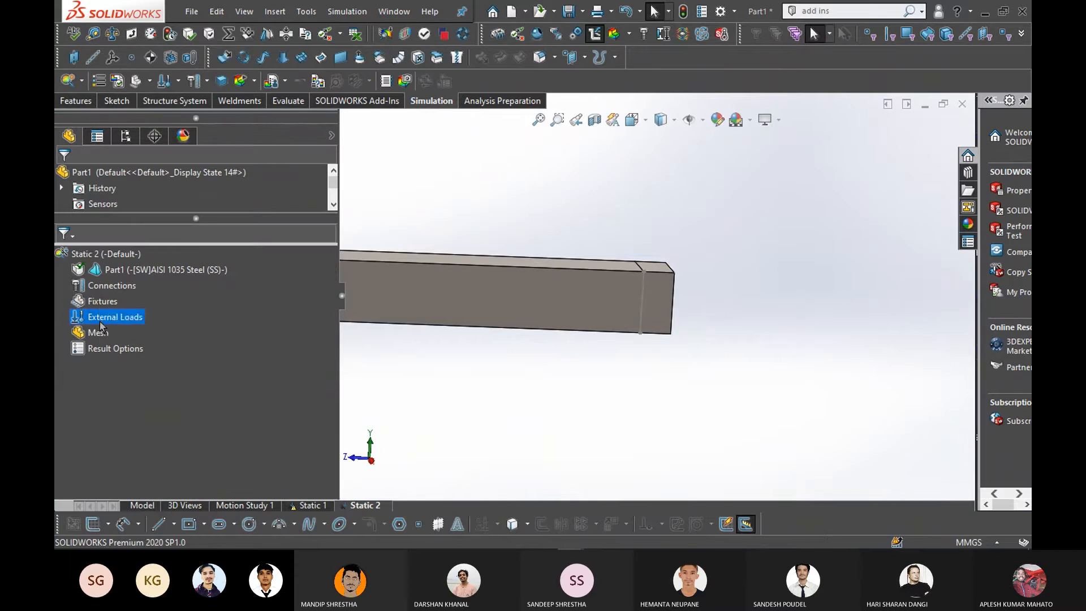
Split the beam's side face along the vertical sketch line with the force load's sketch split, and discard the force itself
right_click(99, 321)
click(141, 229)
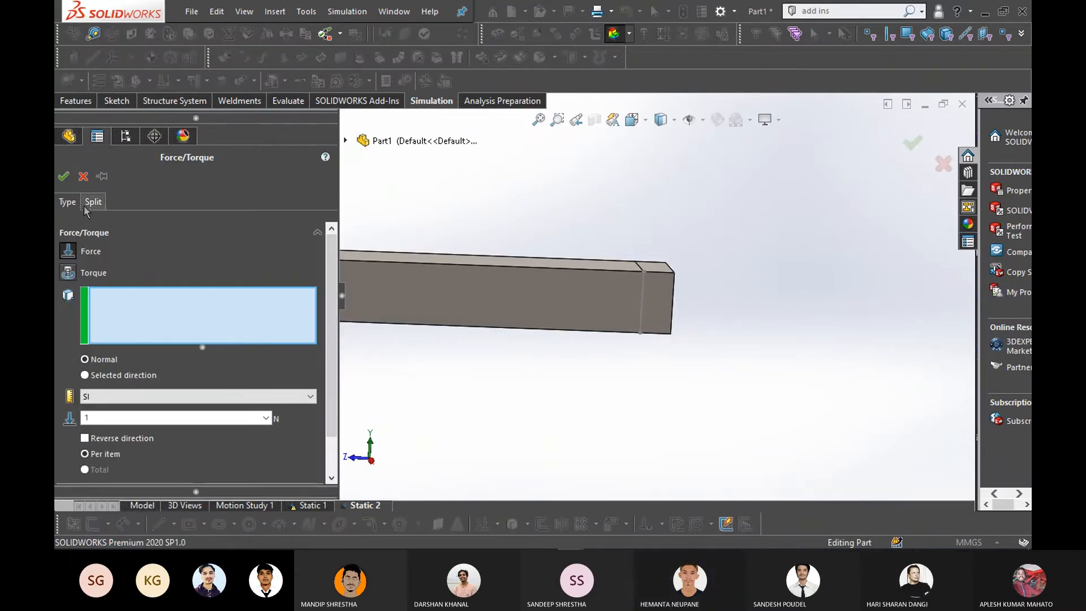
click(100, 208)
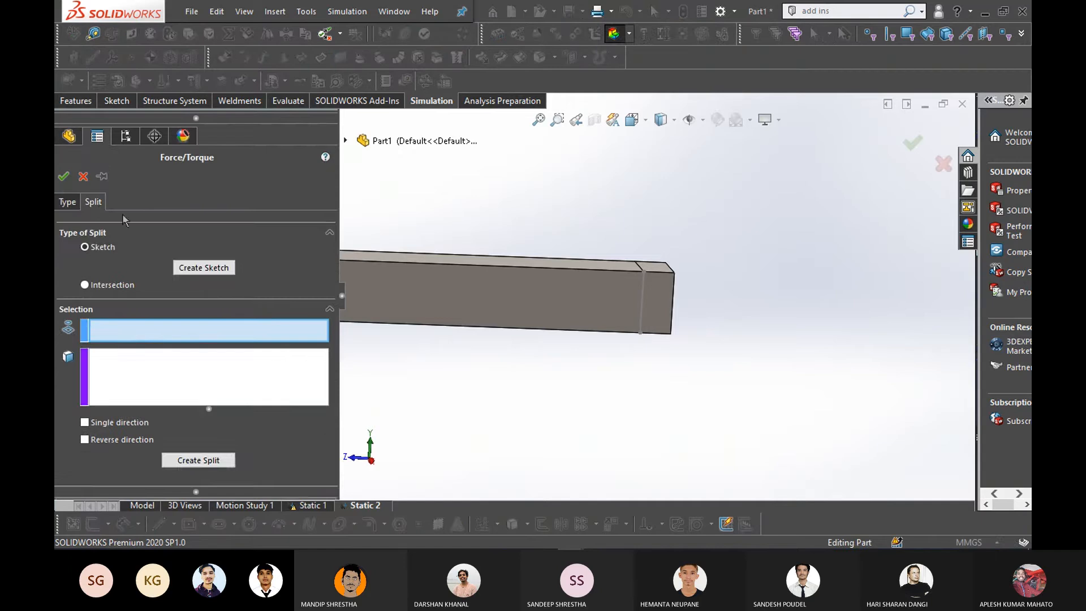
click(145, 387)
click(508, 314)
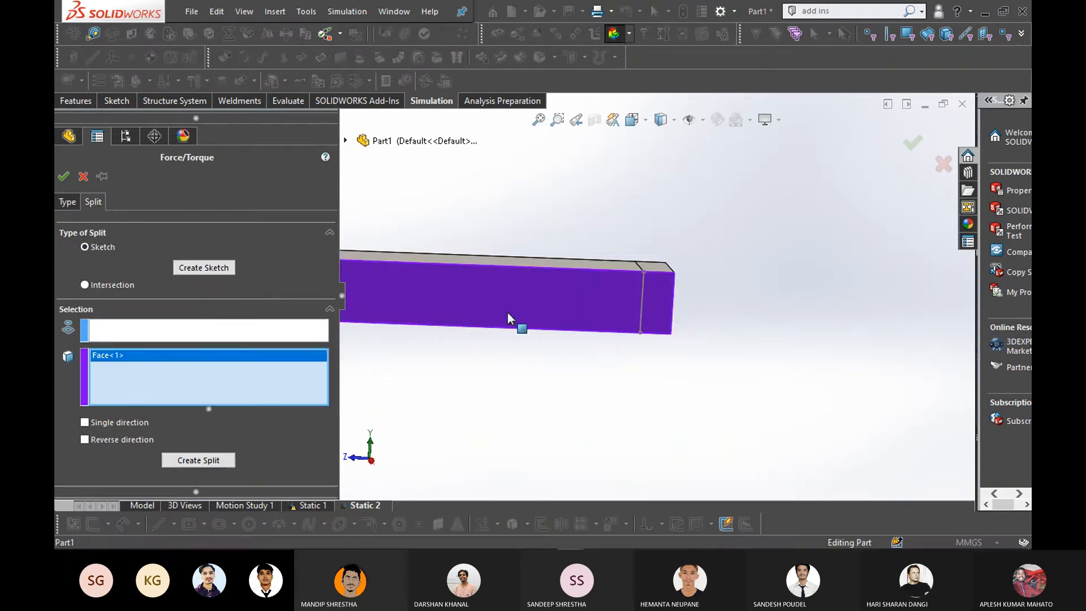
click(165, 335)
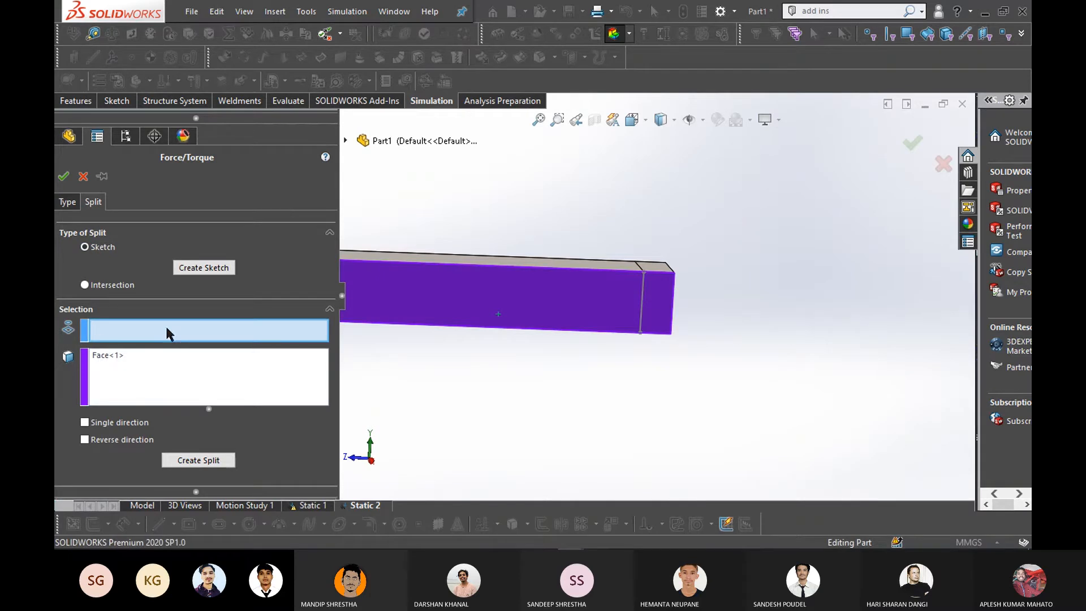
click(643, 296)
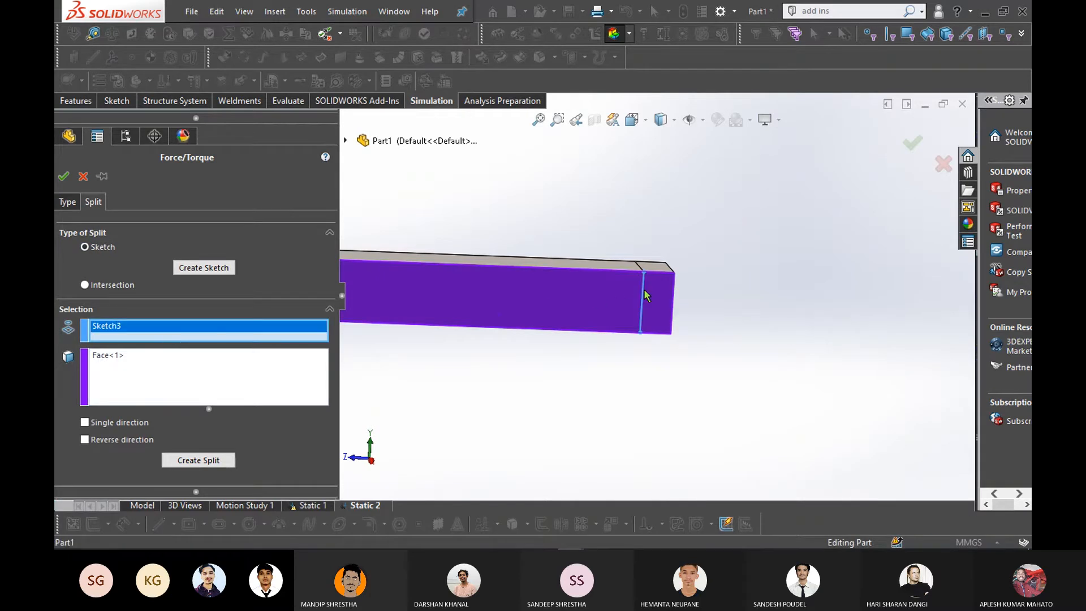
click(201, 460)
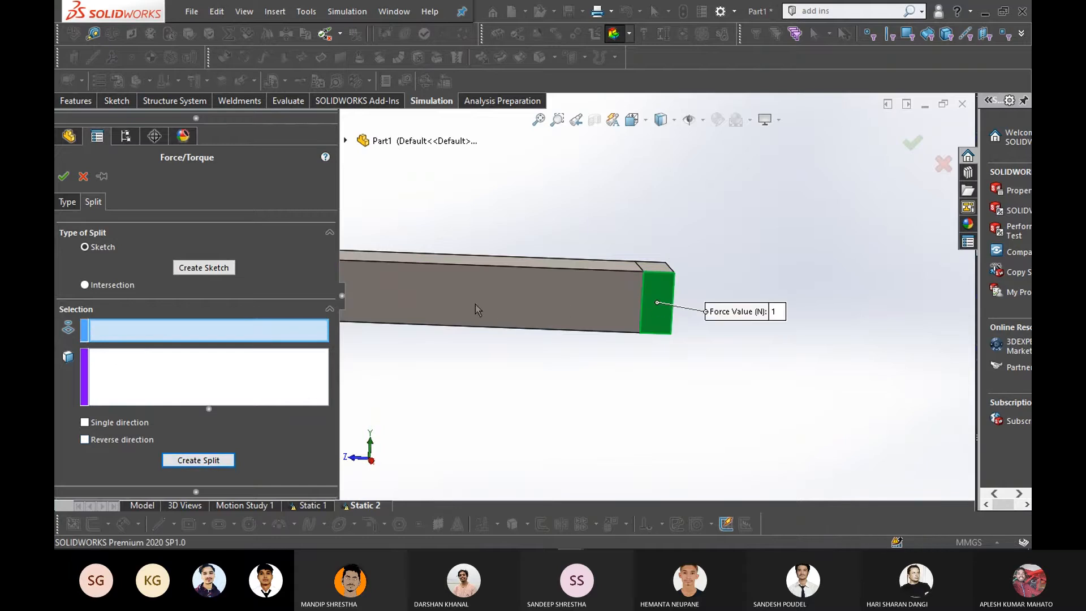
click(83, 176)
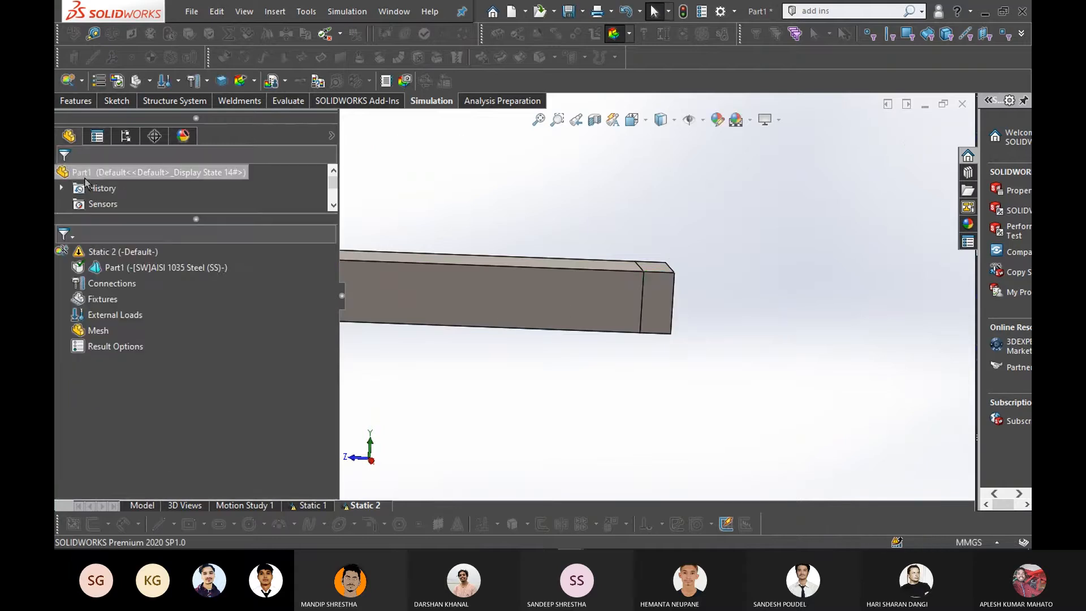
Examine the split side face by selecting its small end area and its long remaining area separately
click(659, 316)
click(547, 310)
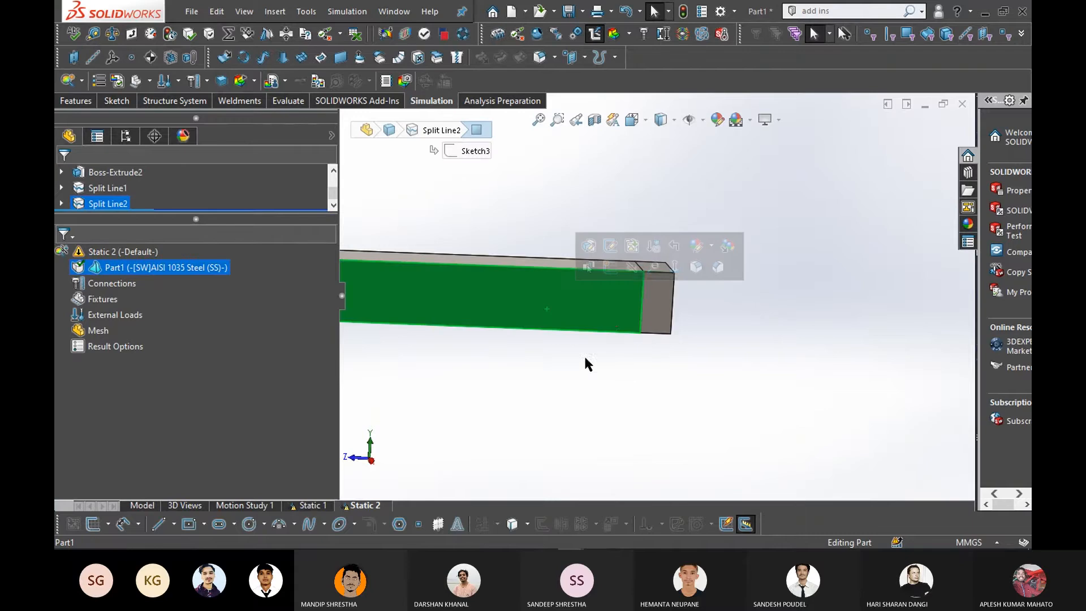
click(583, 353)
click(655, 313)
click(523, 311)
middle_drag(548, 305, 546, 411)
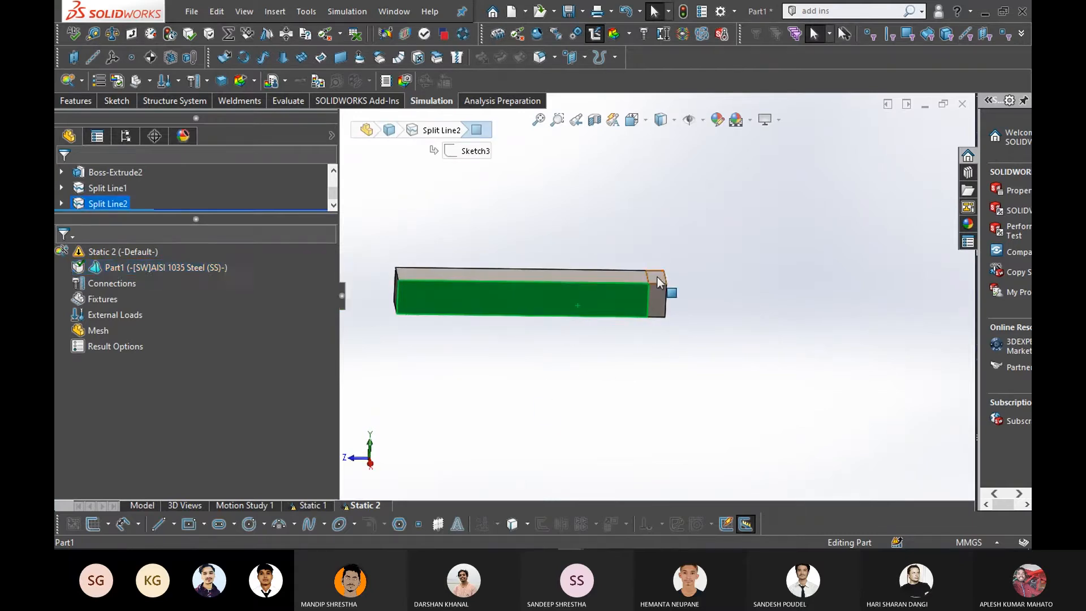
click(584, 273)
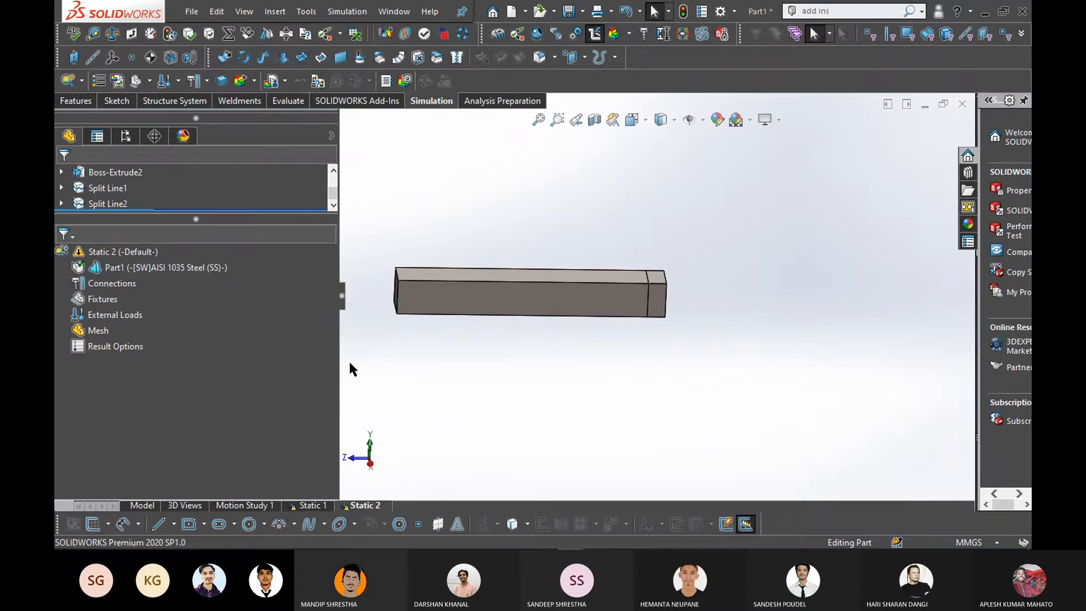
Apply a 100 N normal force to the small split area at the free end of the beam's side face
click(103, 315)
right_click(103, 315)
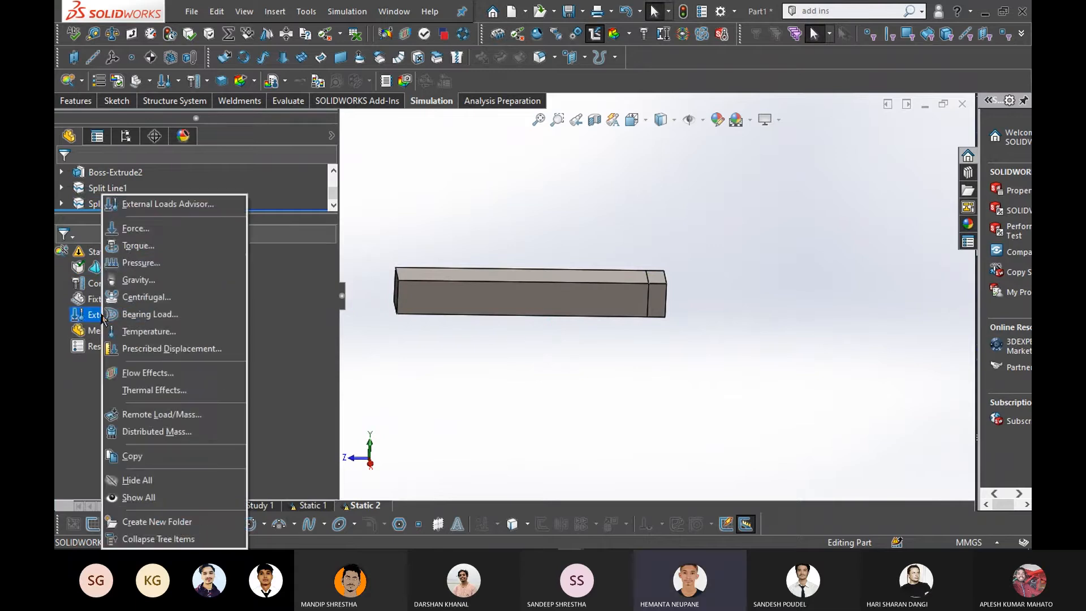
click(129, 228)
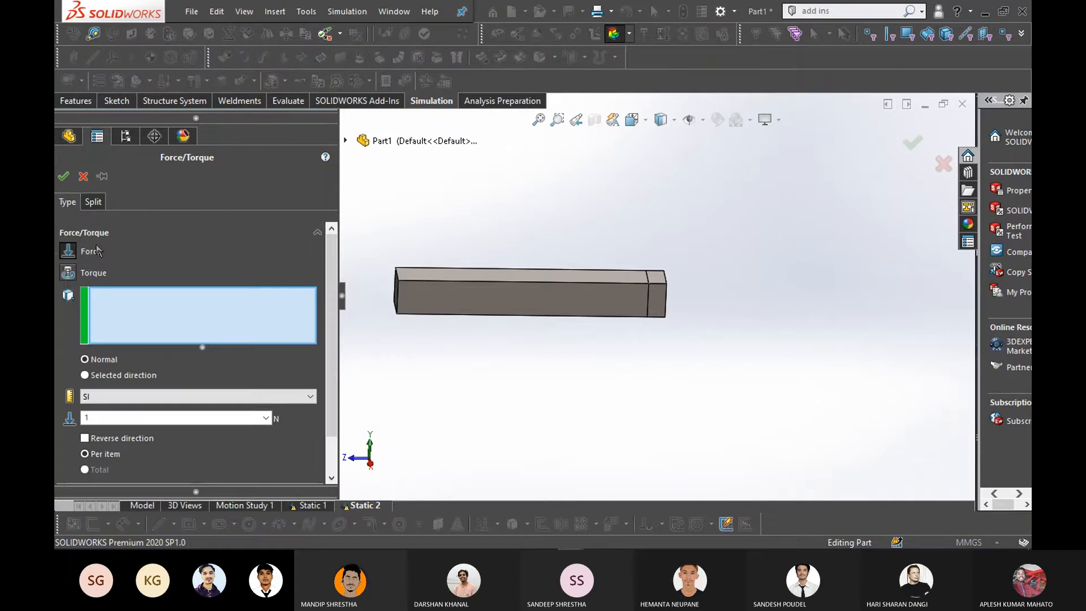
click(659, 306)
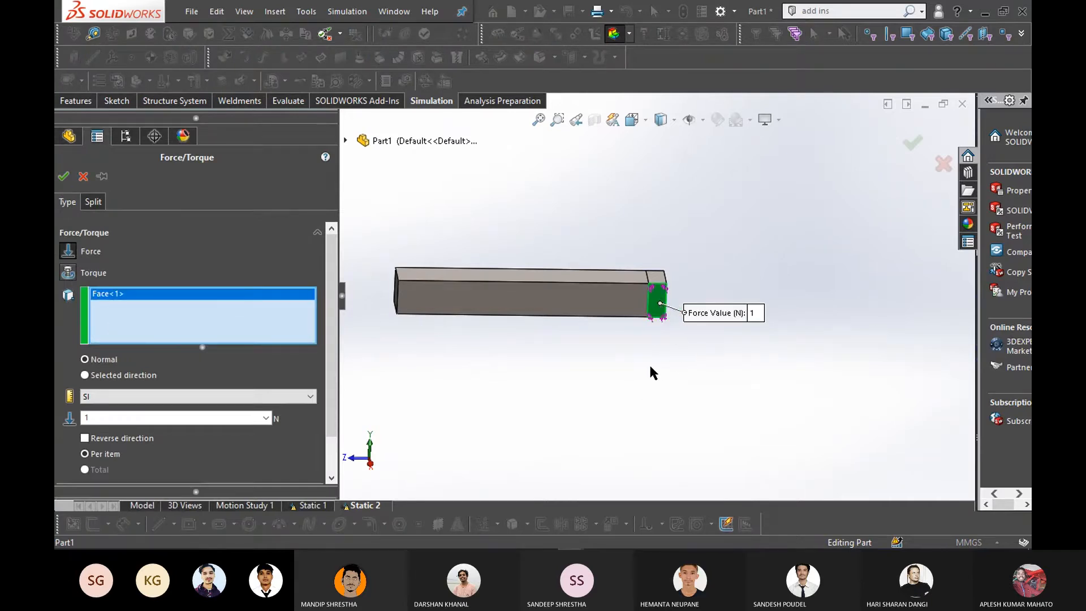
scroll(651, 366, down, 1)
middle_drag(629, 383, 559, 348)
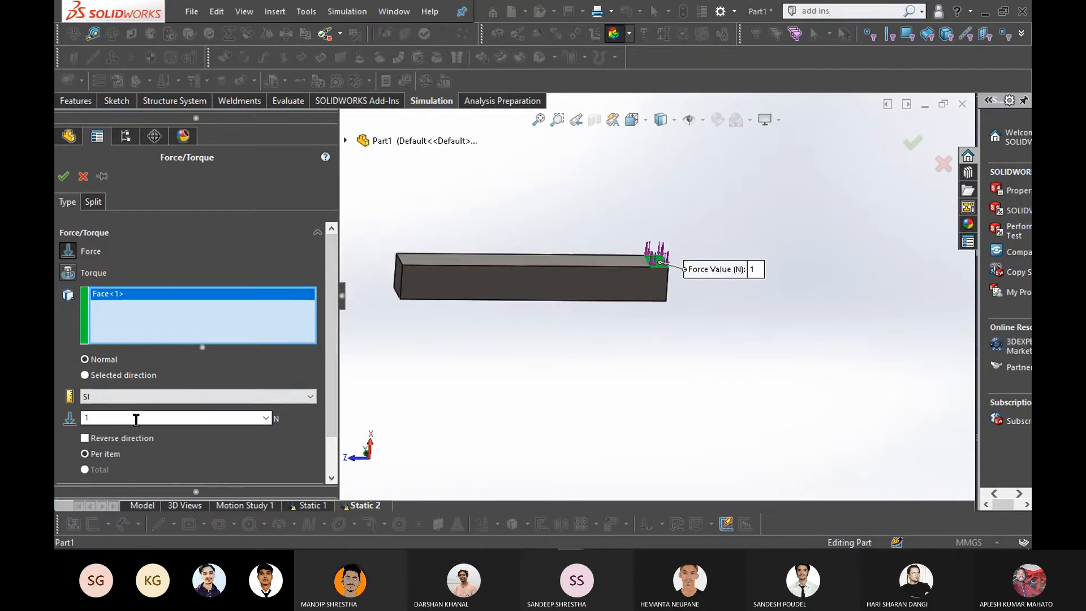
drag(123, 417, 77, 417)
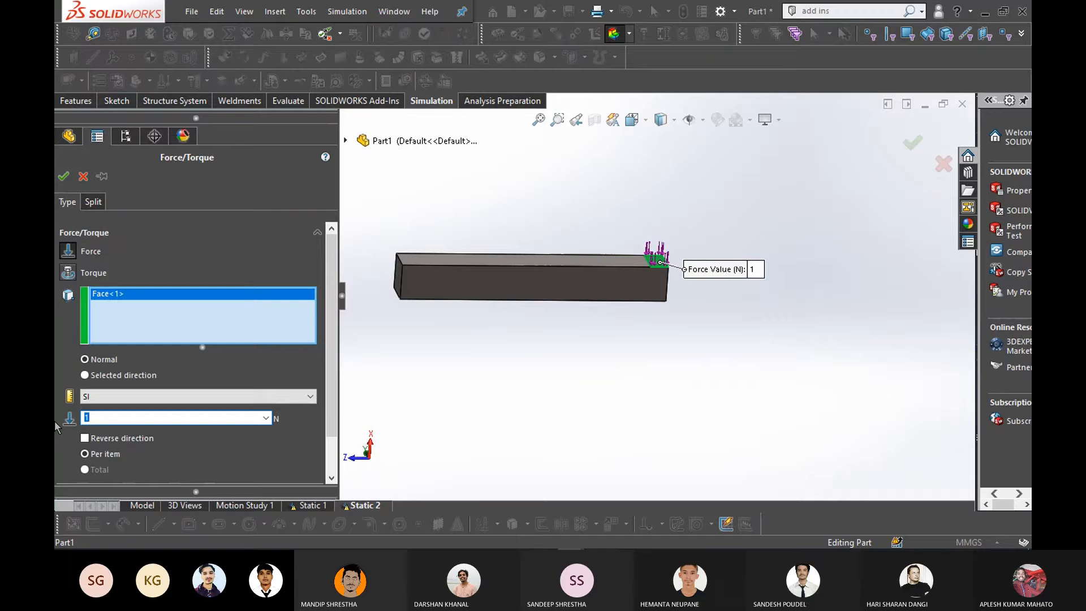
text(100)
scroll(55, 421, down, 2)
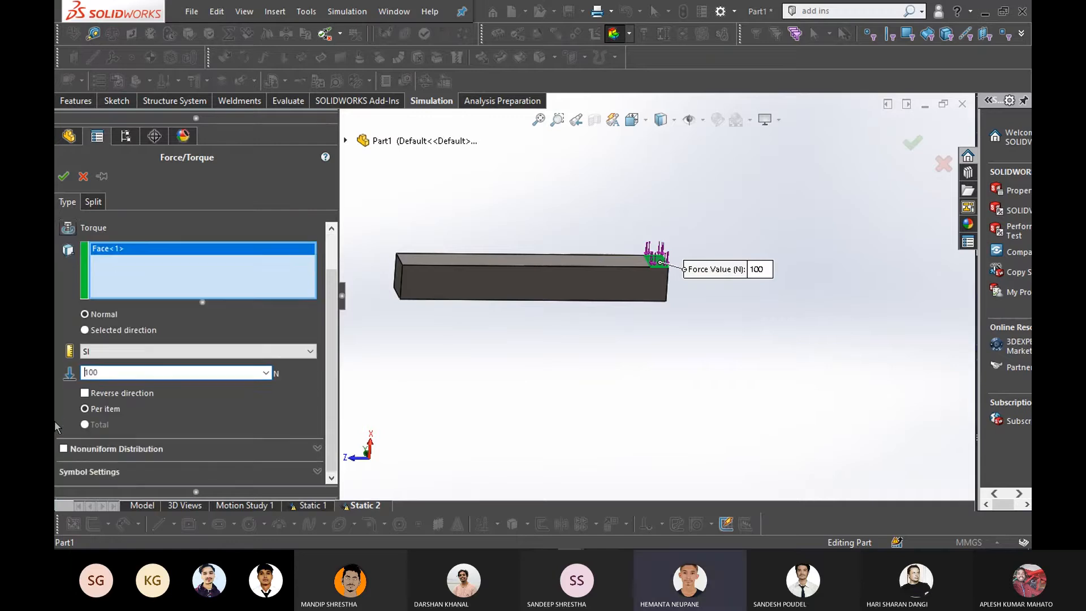
scroll(55, 420, up, 2)
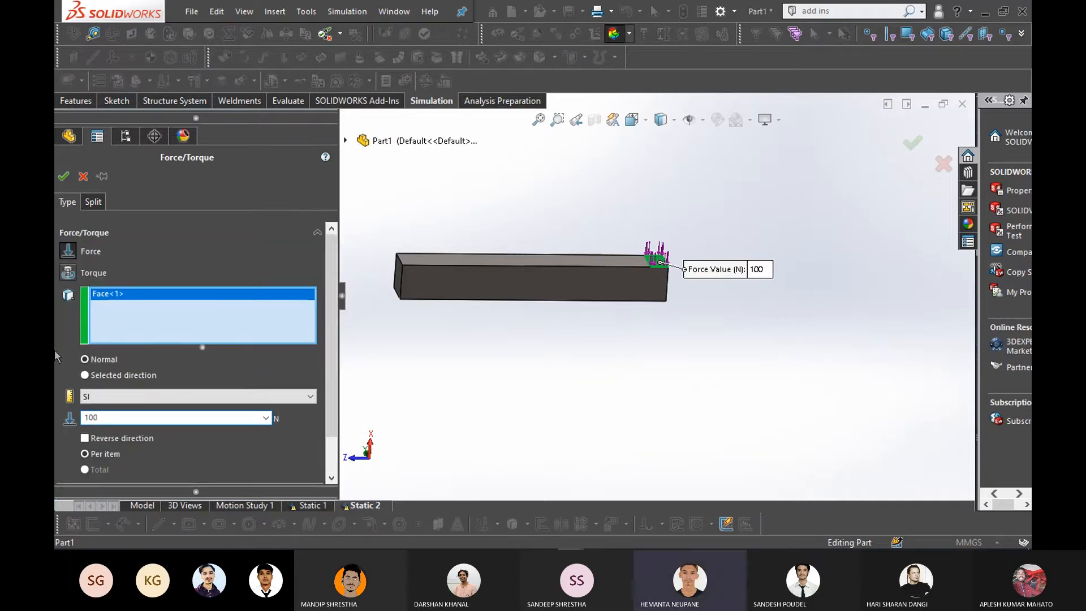
click(64, 176)
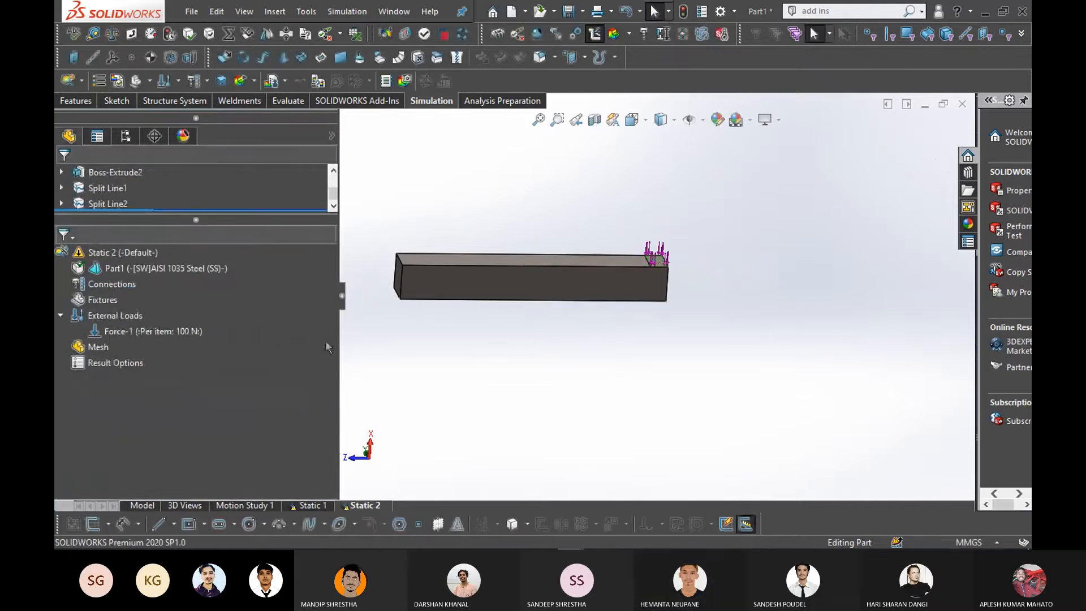
Fix the beam's end face opposite the loaded area with a Fixed Geometry fixture
right_click(117, 302)
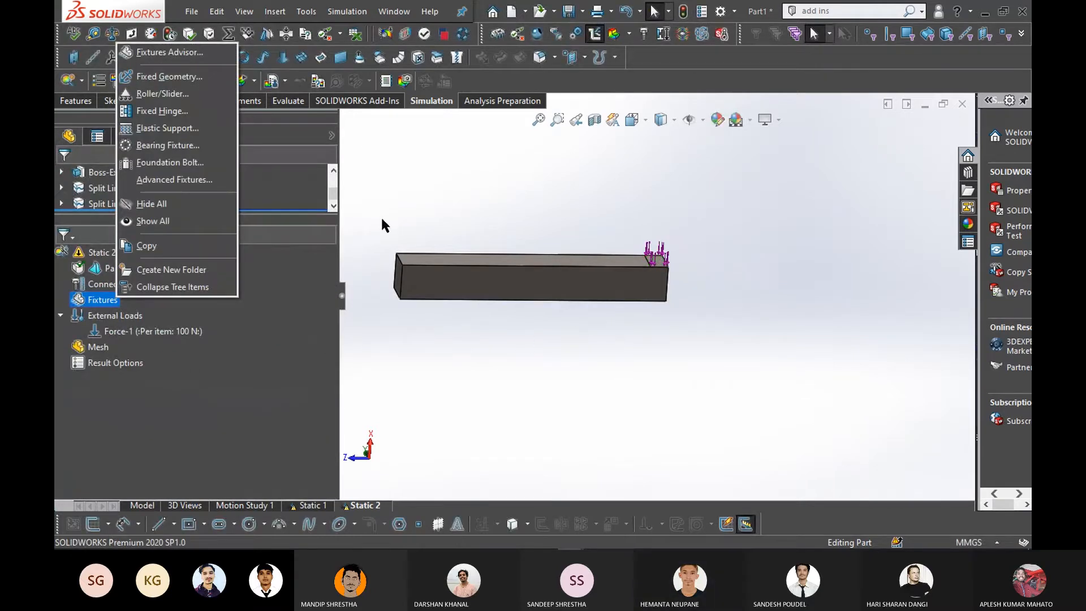
click(167, 76)
middle_drag(373, 263, 450, 283)
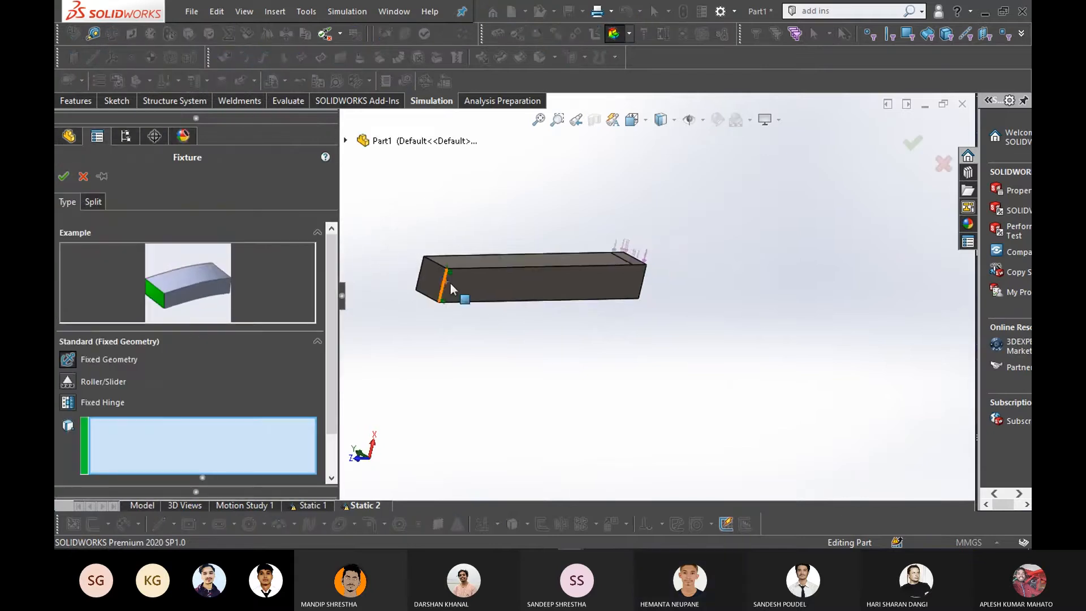
scroll(449, 283, down, 2)
click(454, 280)
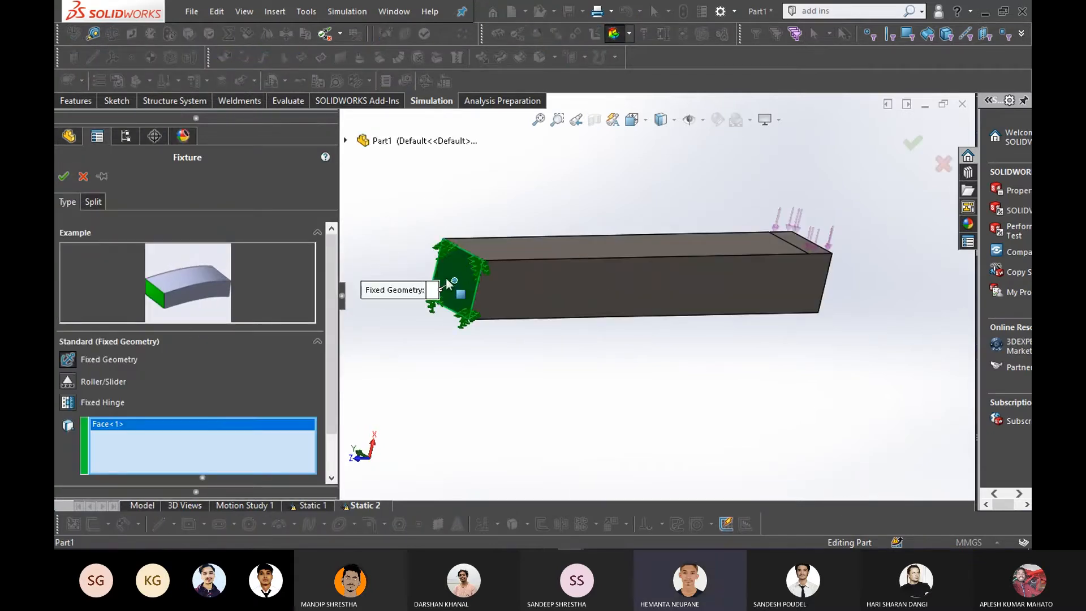
click(63, 176)
Mesh the beam and run the static study with its fixture and force applied
middle_drag(517, 379, 501, 428)
click(192, 347)
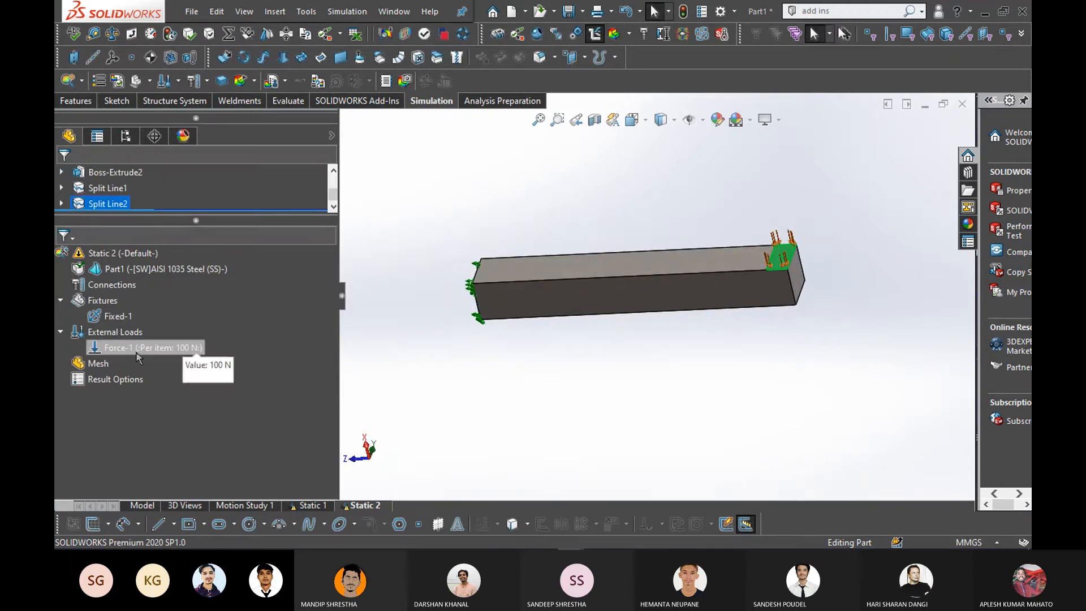
right_click(97, 363)
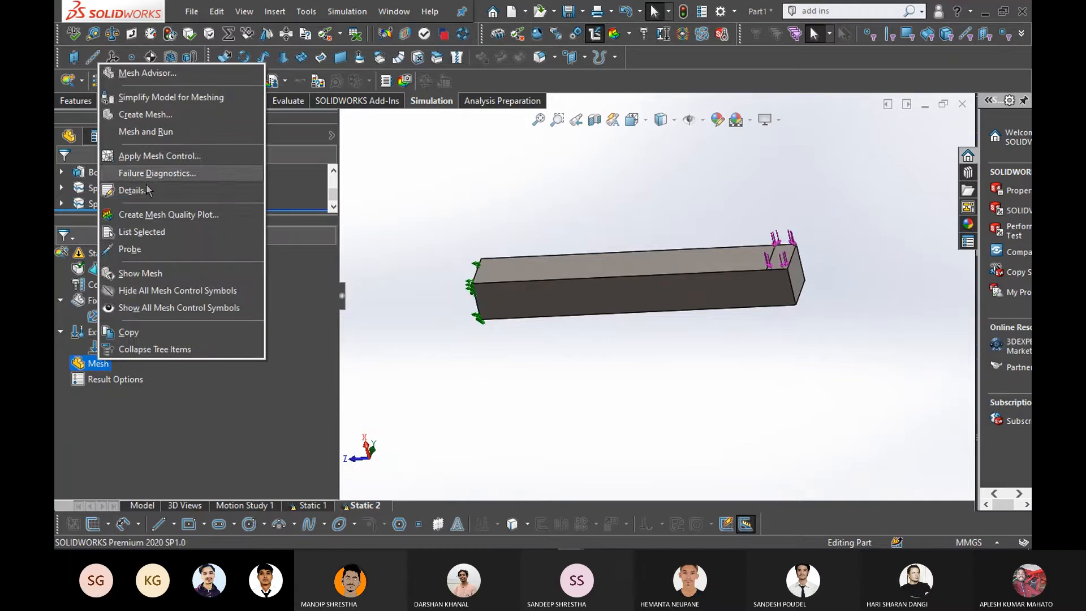
click(142, 132)
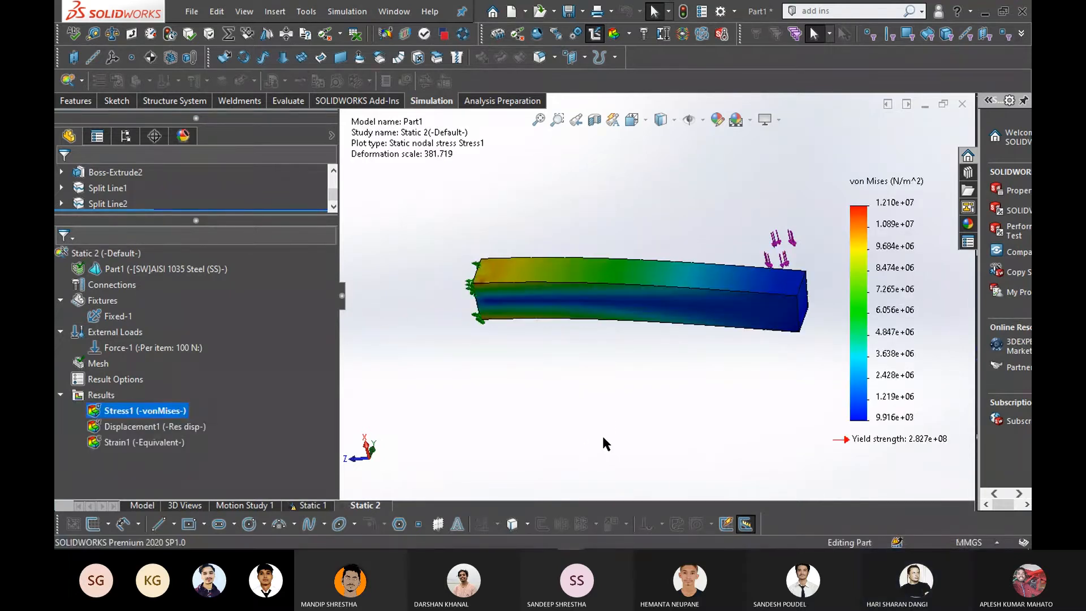
Display the study's resultant displacement plot on the beam in place of the stress plot
middle_drag(603, 438, 566, 421)
right_click(161, 427)
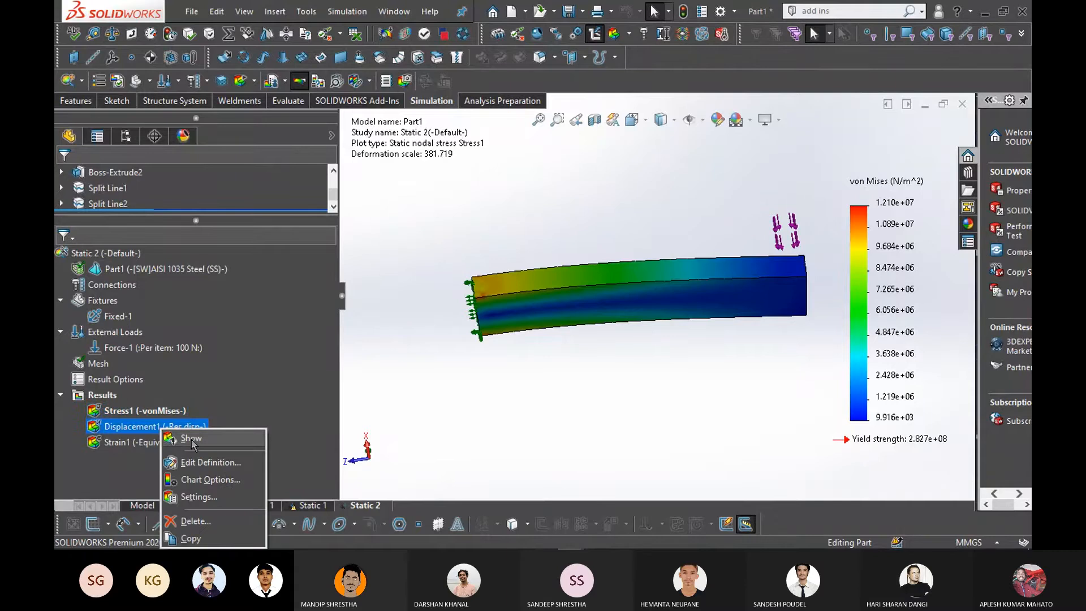
click(192, 439)
middle_drag(508, 395, 521, 388)
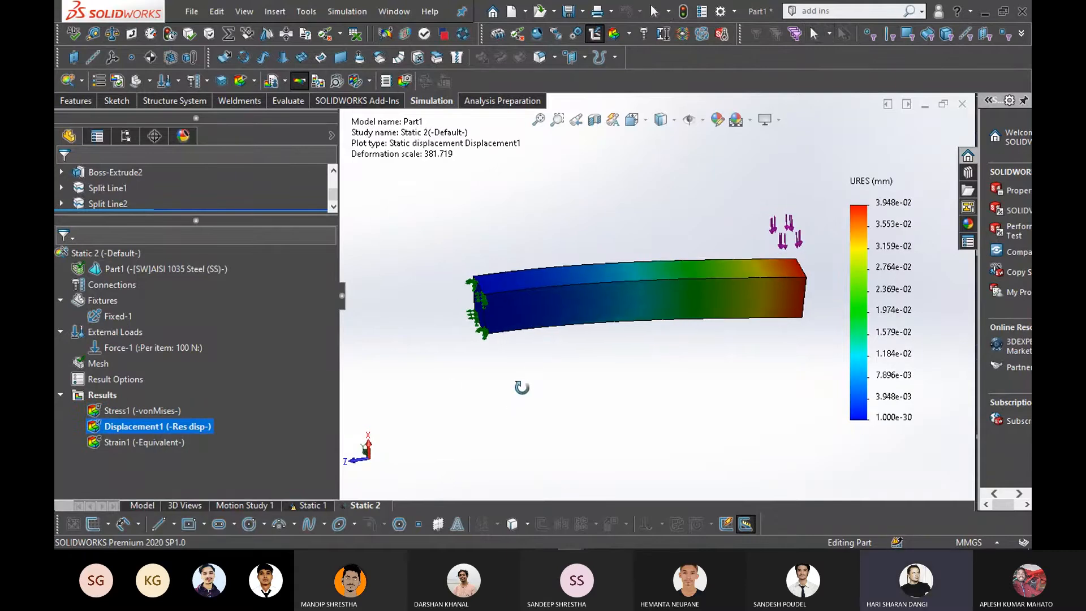
Examine the part's feature tree and the beam's deformed shape in the displacement plot from the fixed end to the loaded end
drag(251, 221, 244, 318)
scroll(176, 267, up, 1)
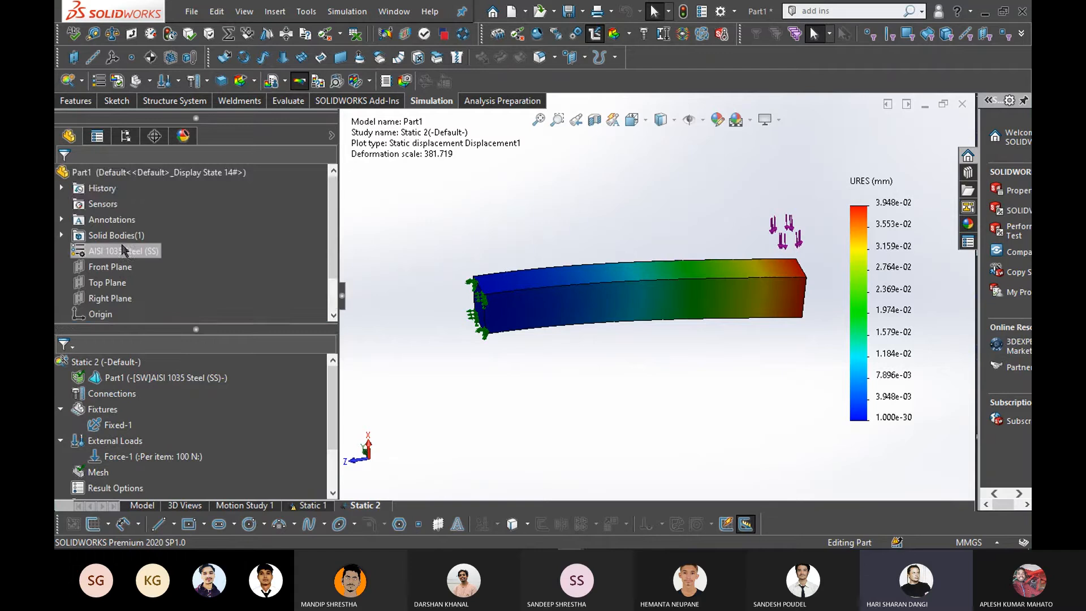
scroll(122, 249, down, 1)
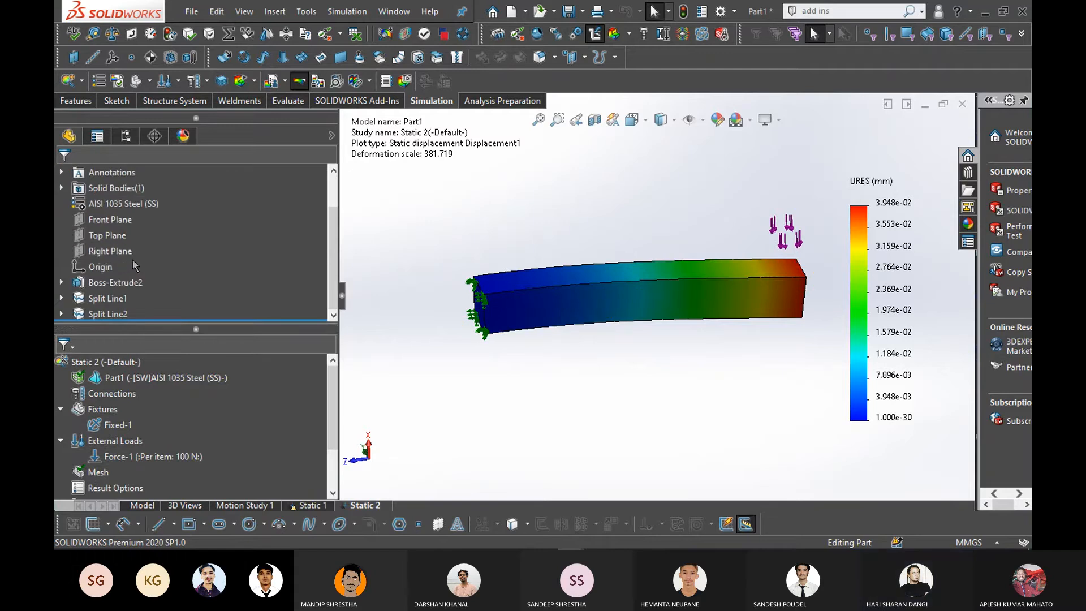
scroll(151, 267, up, 1)
scroll(178, 284, down, 1)
scroll(187, 278, up, 1)
middle_drag(607, 354, 598, 345)
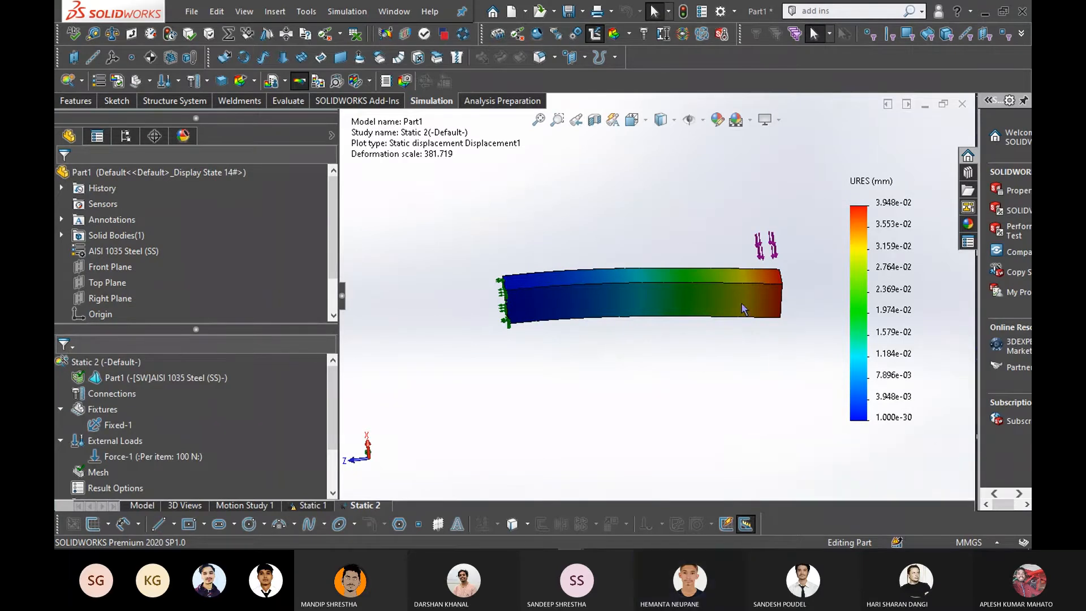
scroll(727, 270, down, 3)
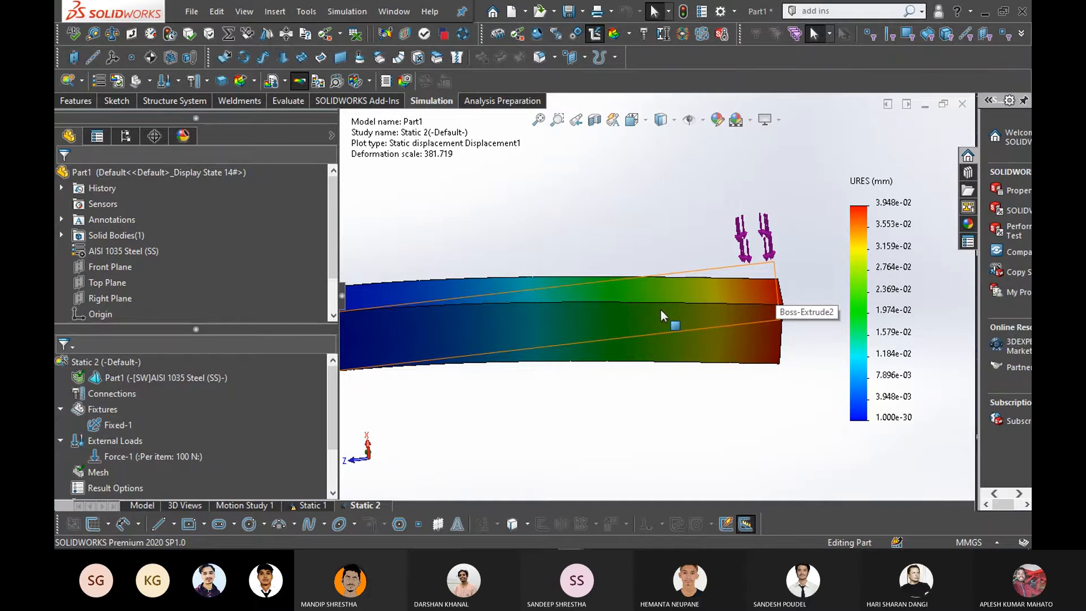
click(521, 291)
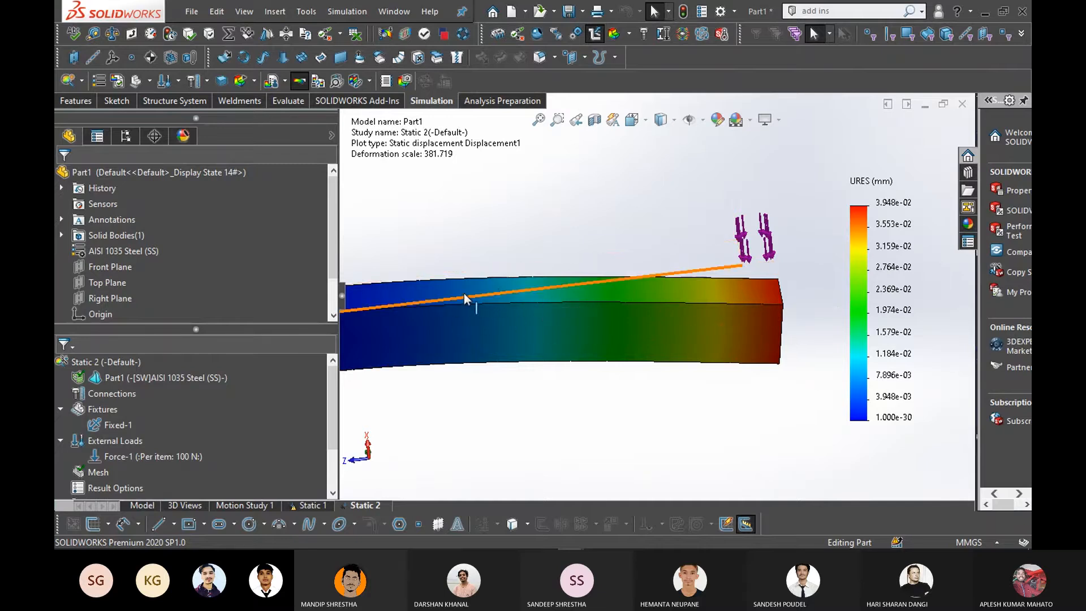
scroll(498, 363, up, 1)
scroll(498, 358, up, 1)
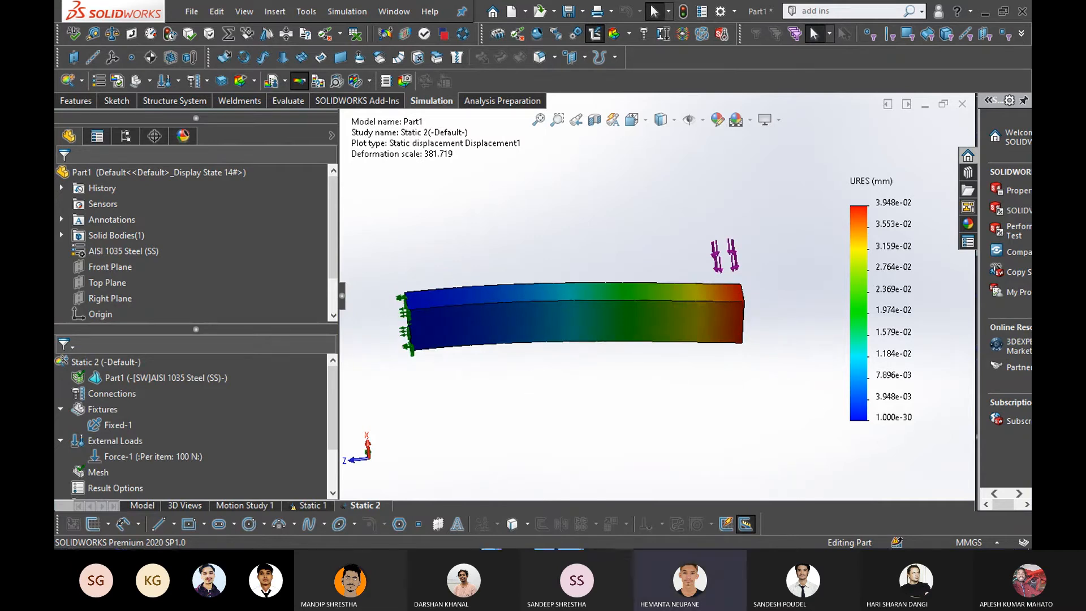
scroll(527, 405, up, 3)
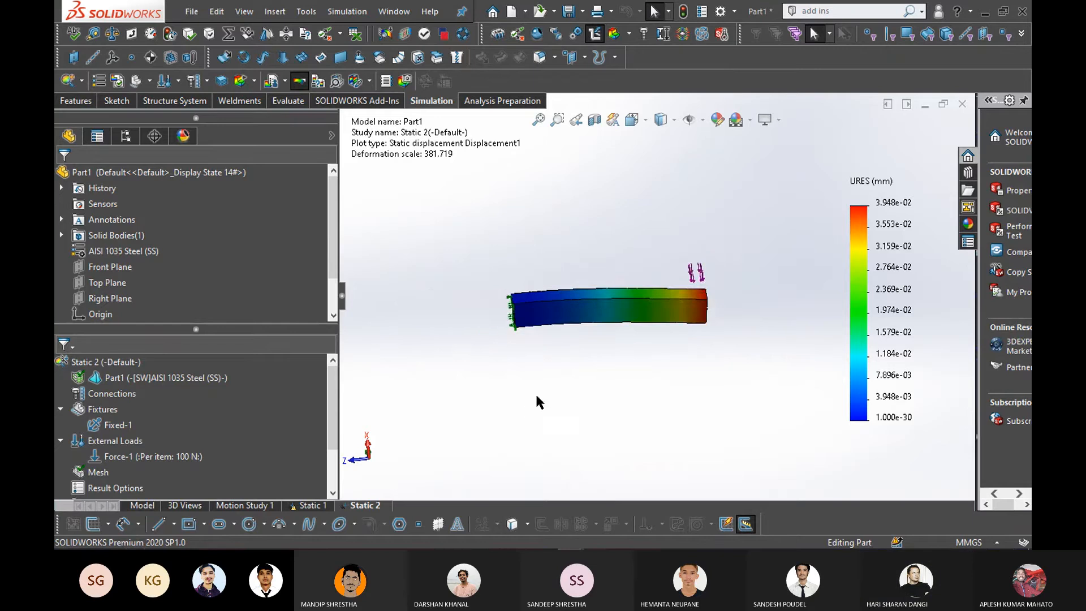
scroll(544, 389, down, 2)
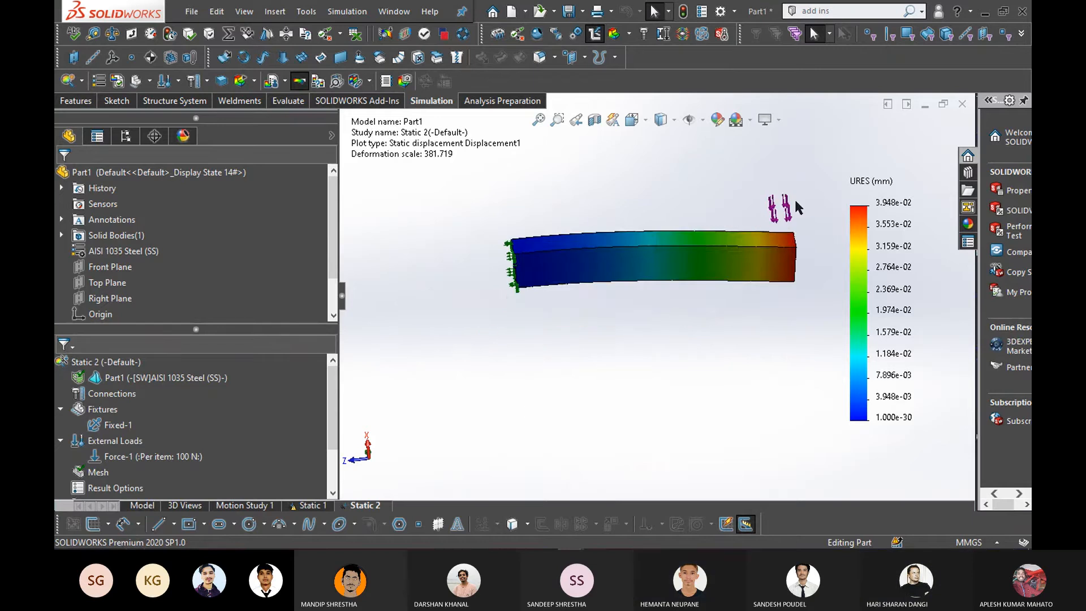
scroll(794, 198, down, 2)
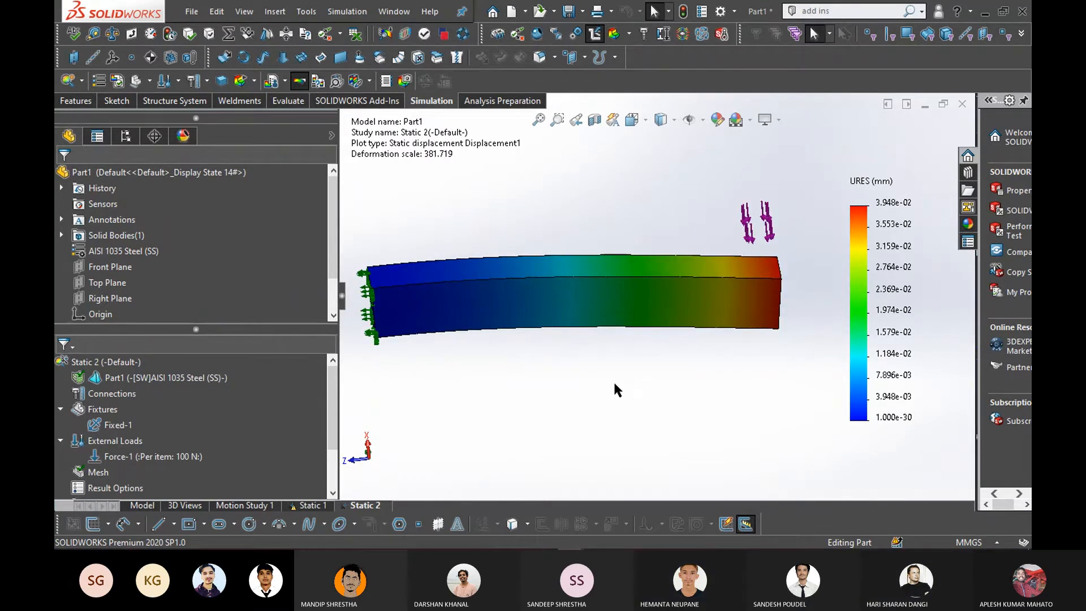
scroll(600, 383, up, 1)
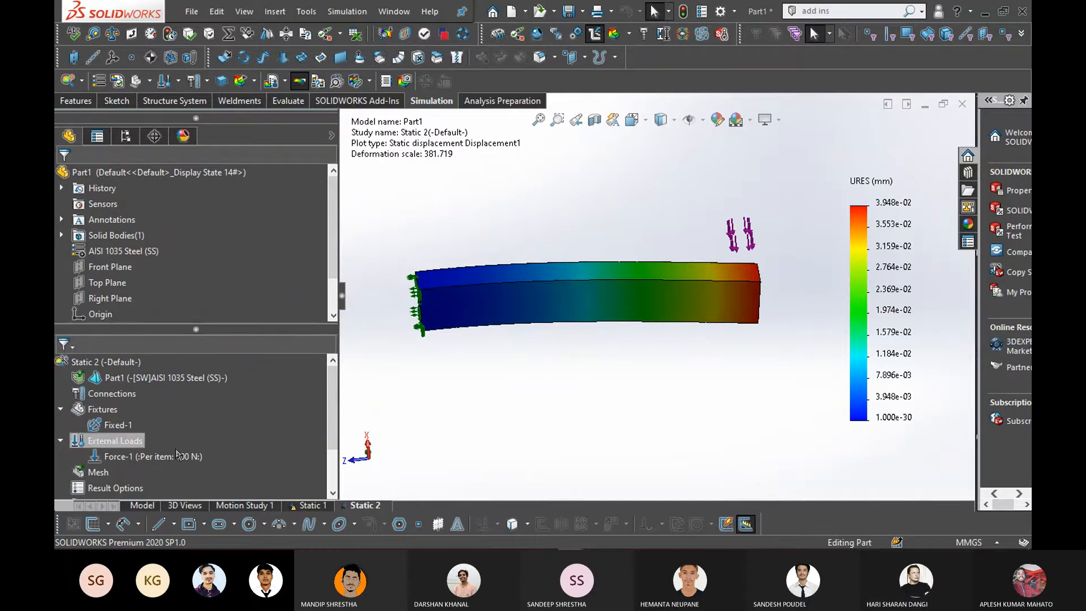
Play the animation of the displacement plot to watch the beam bend, and close it
scroll(100, 461, down, 2)
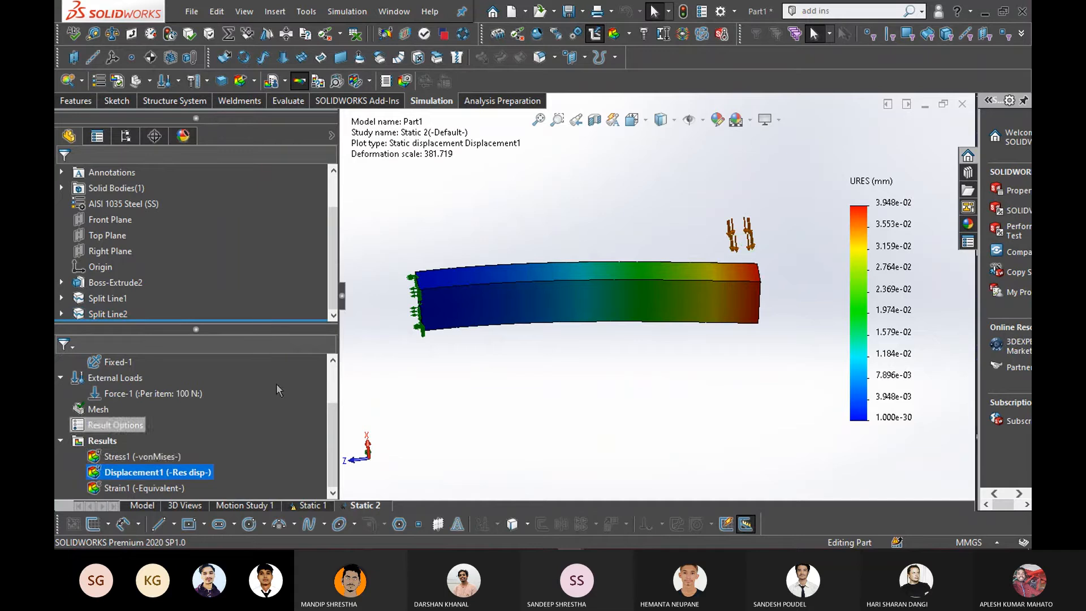
drag(285, 327, 281, 263)
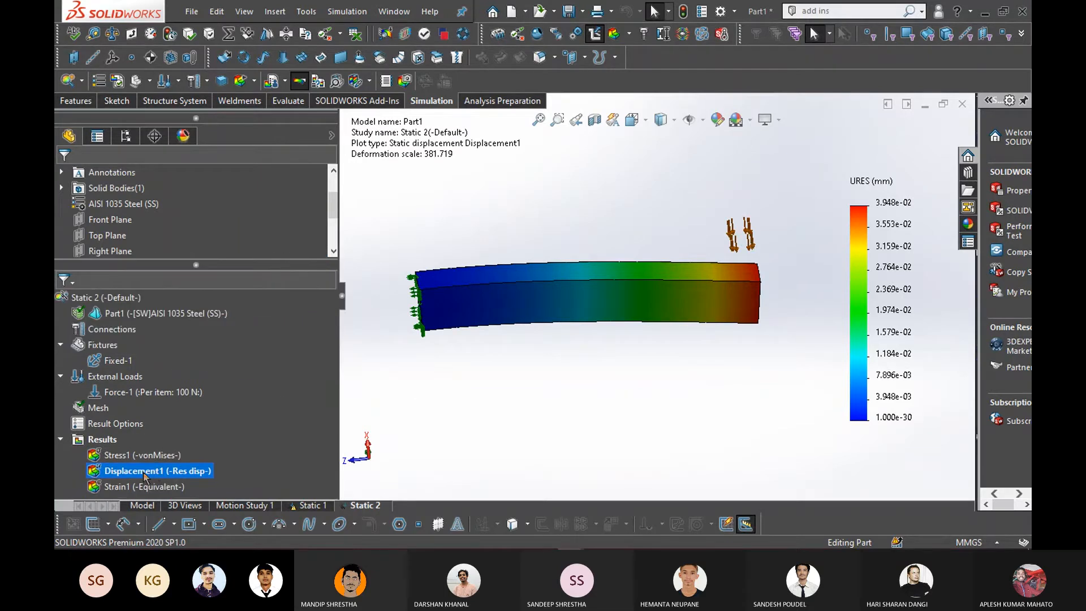
right_click(145, 475)
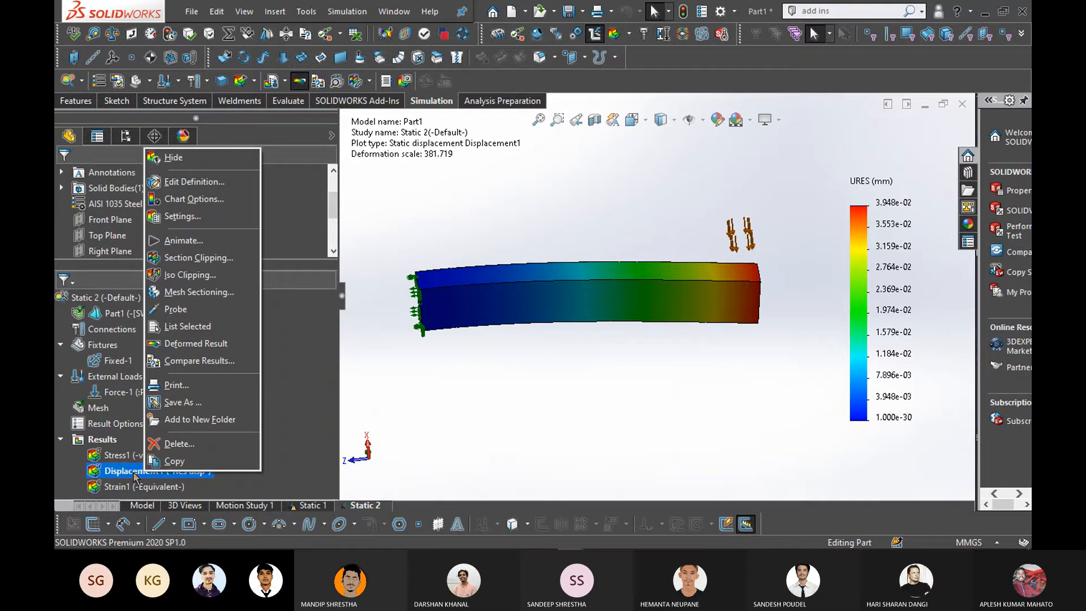
click(190, 243)
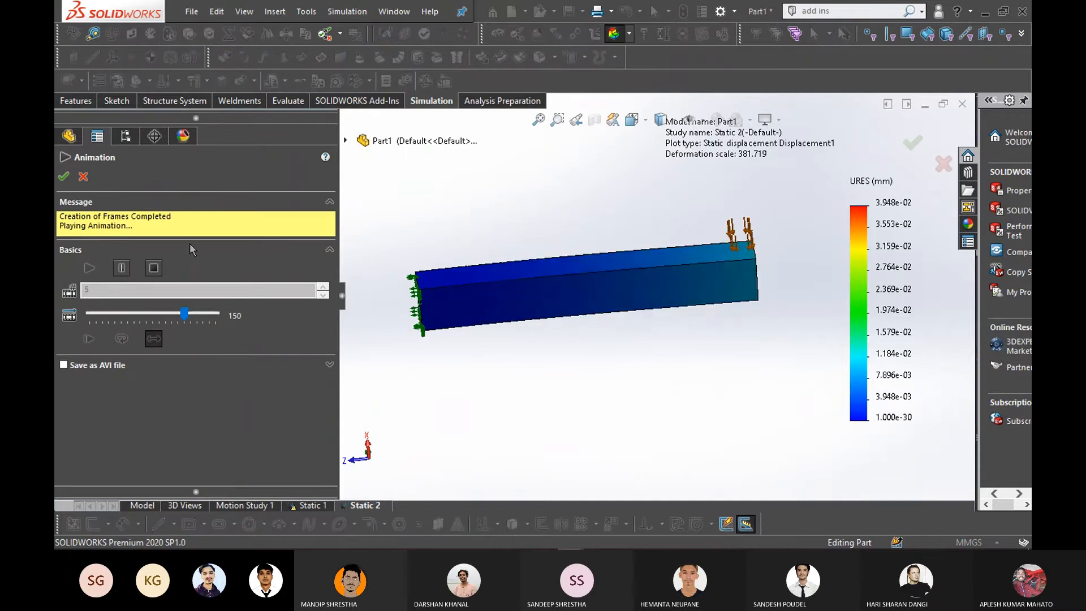
click(83, 177)
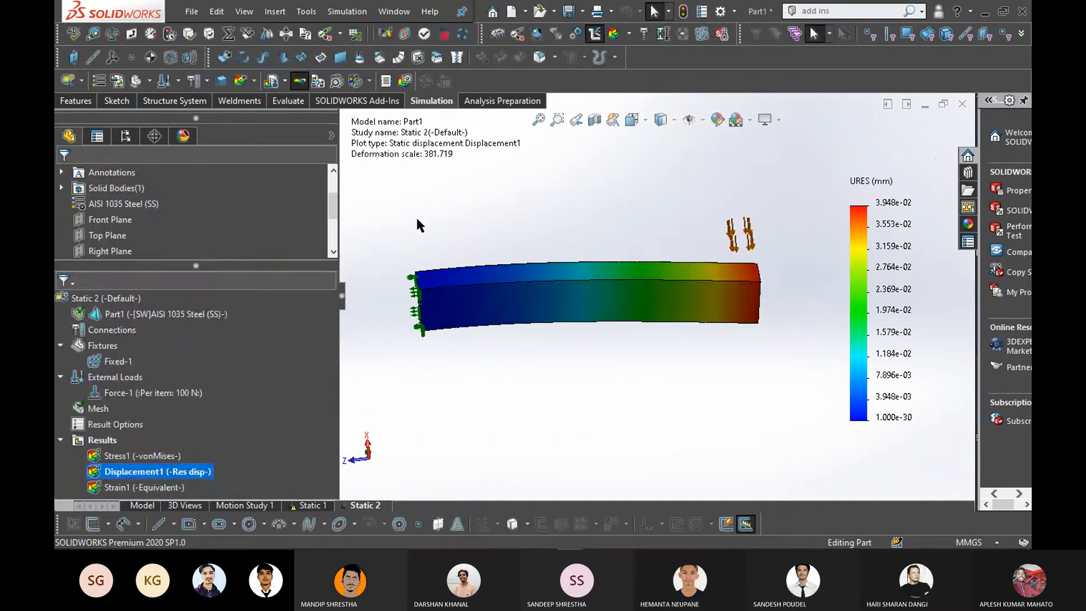
Set the displacement plot's deformed shape to a user-defined scale of 2000
double_click(419, 154)
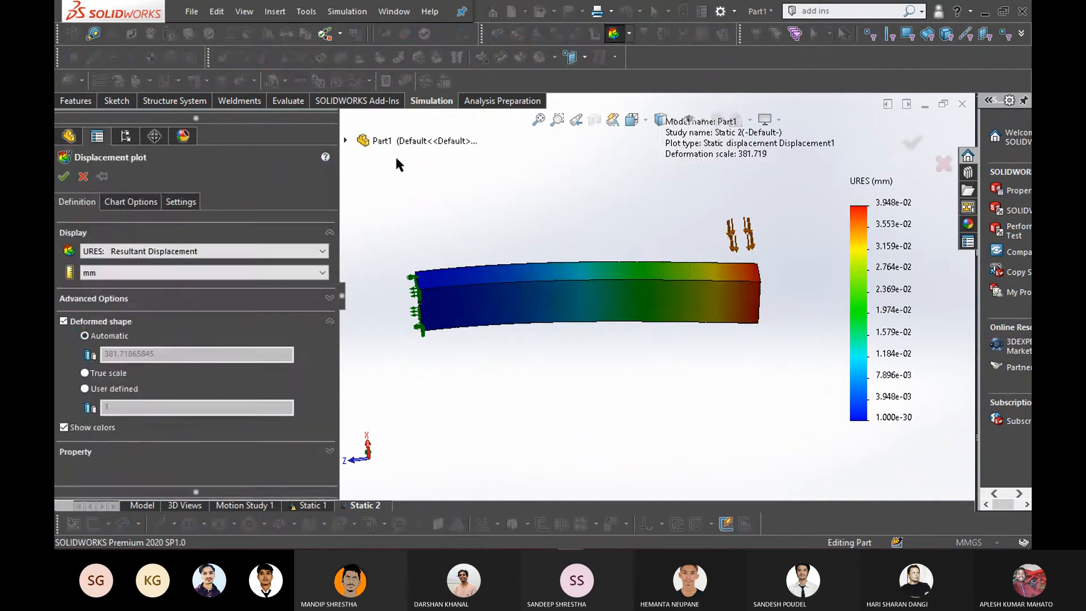
click(85, 389)
double_click(124, 407)
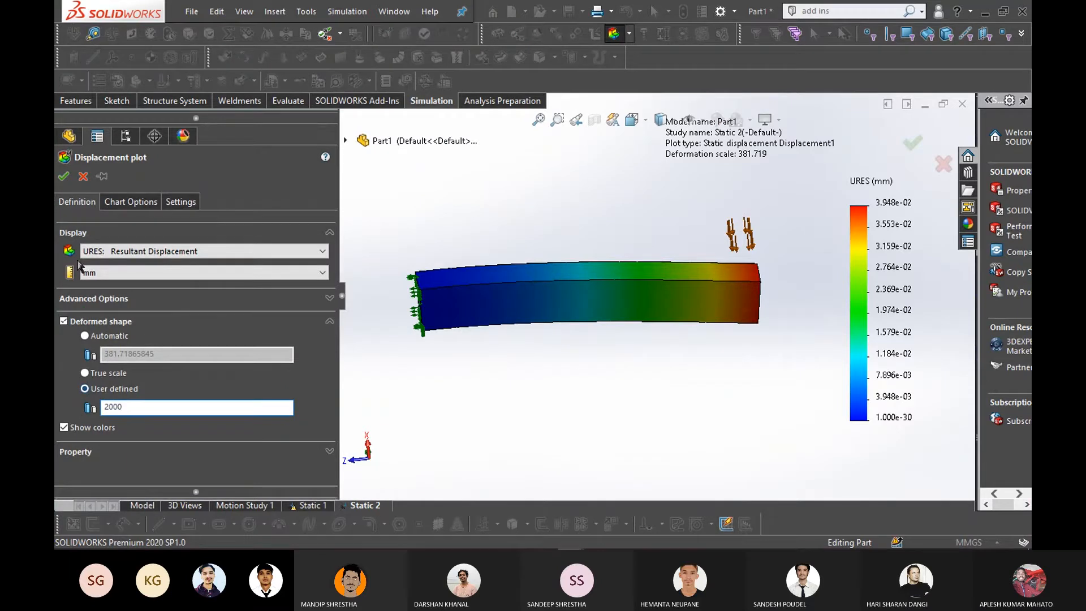
click(65, 179)
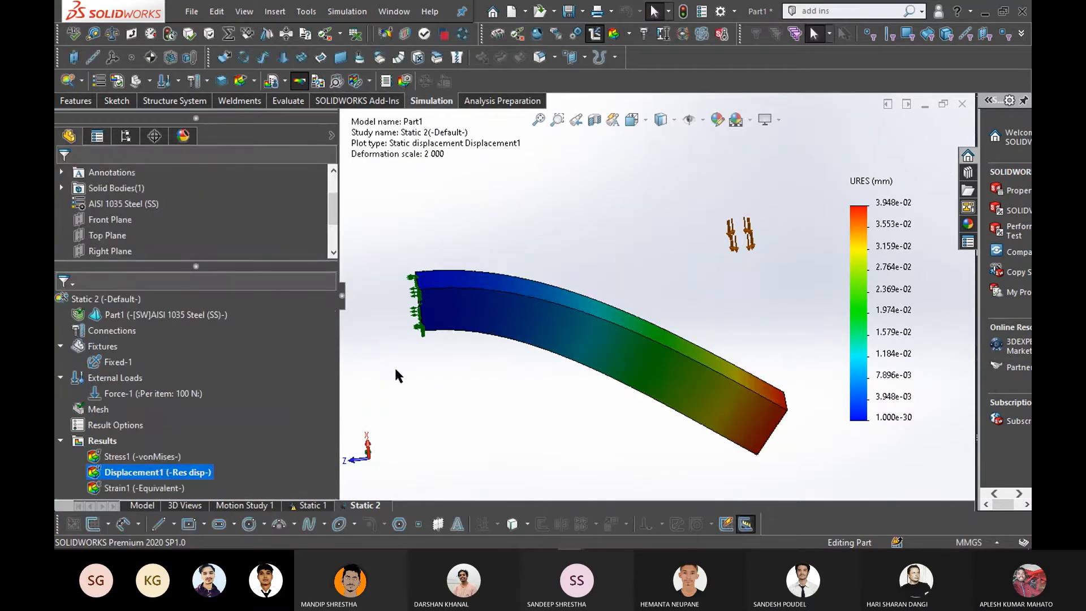
scroll(598, 421, up, 5)
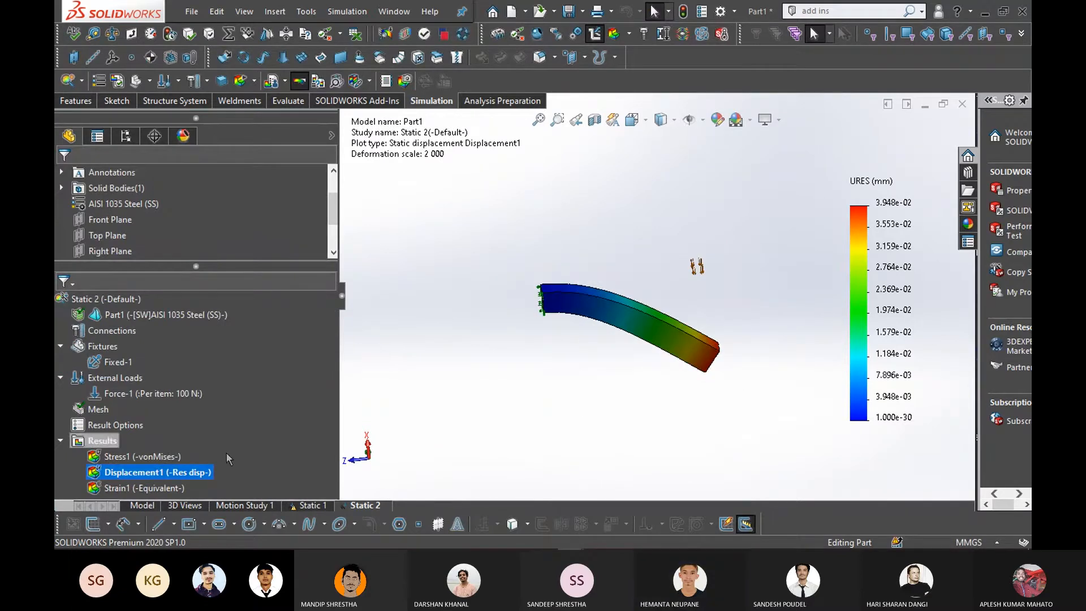
Animate the displacement plot at speed 0 to watch the beam bend slowly, and stop the playback
right_click(123, 477)
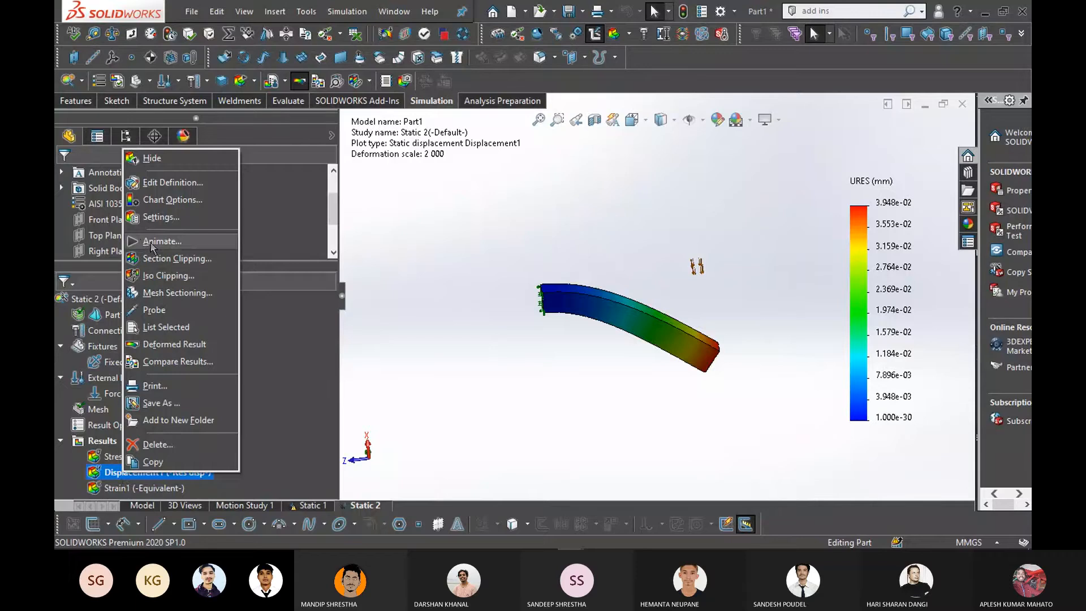
click(152, 246)
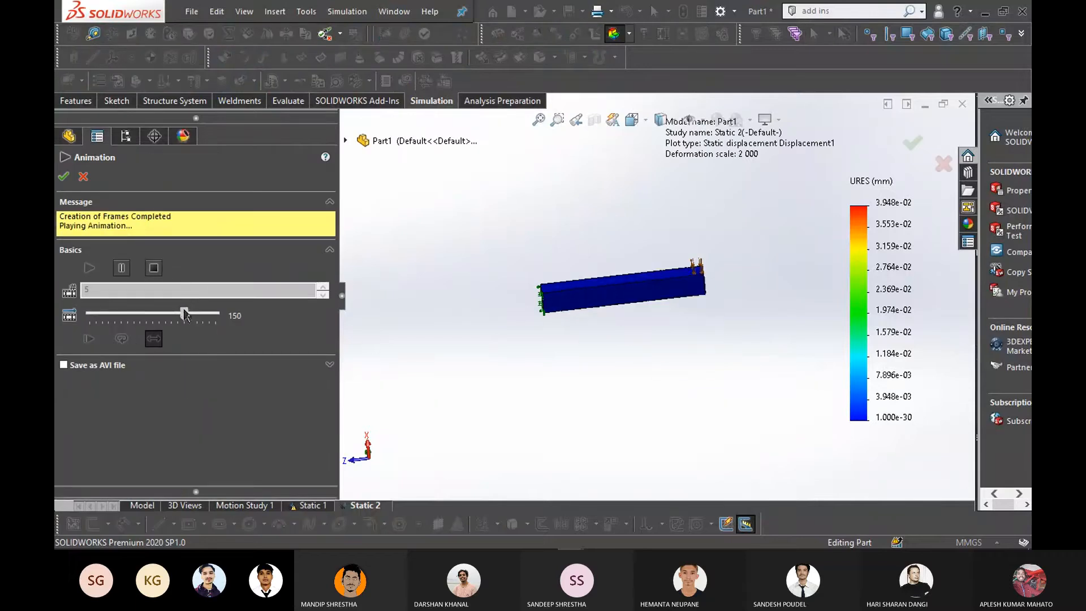
drag(184, 314, 80, 318)
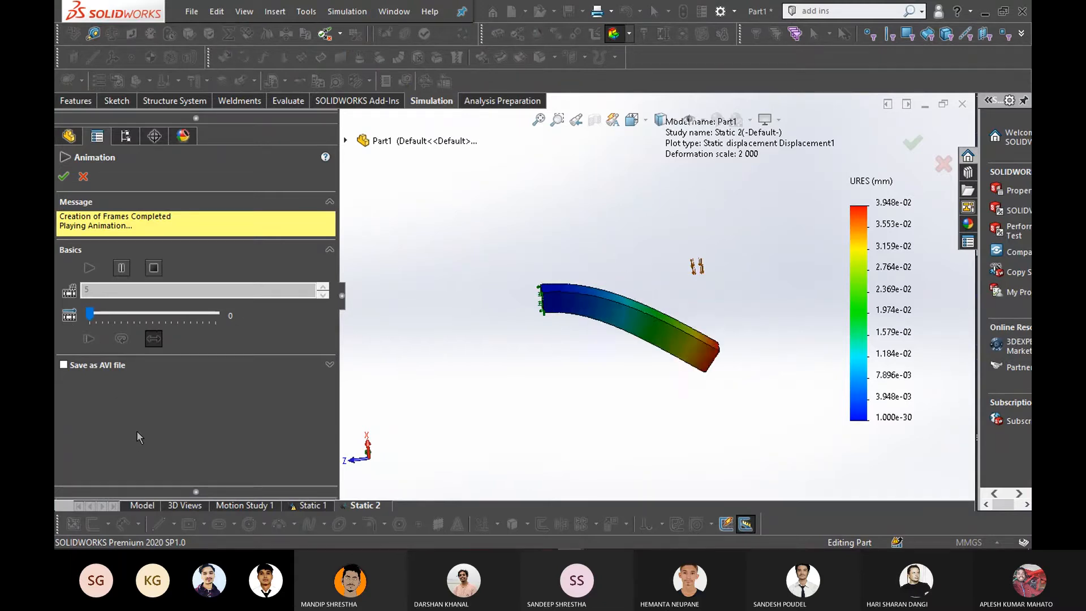
click(150, 272)
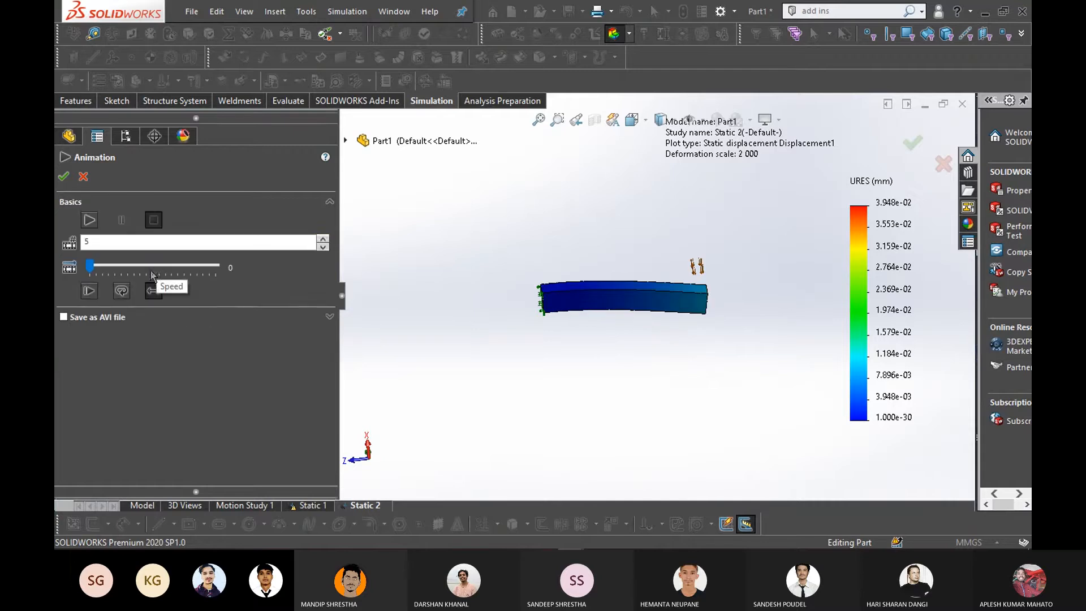
click(65, 319)
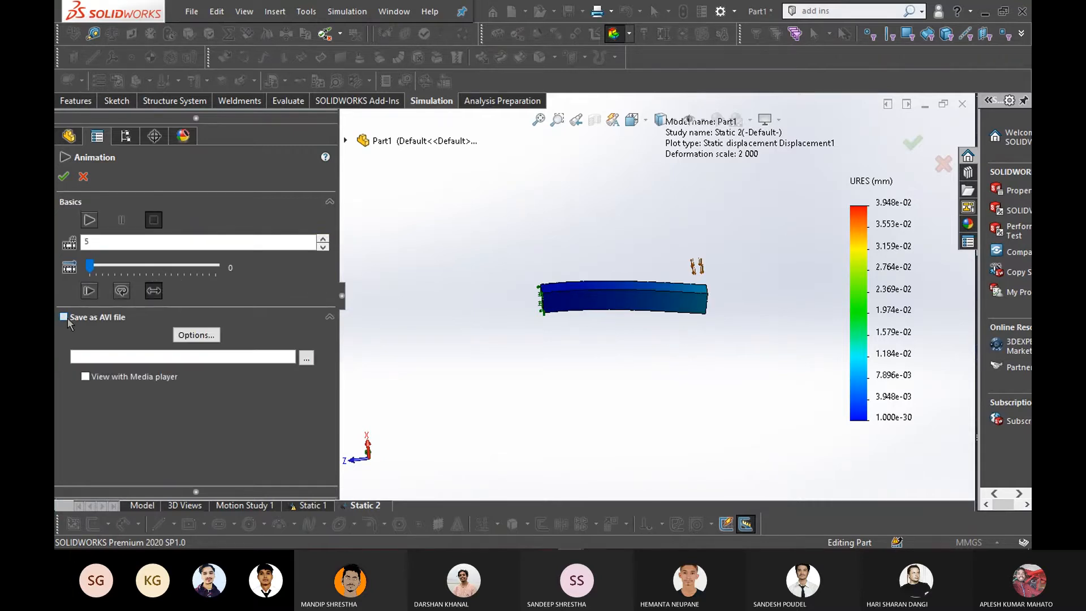
click(306, 358)
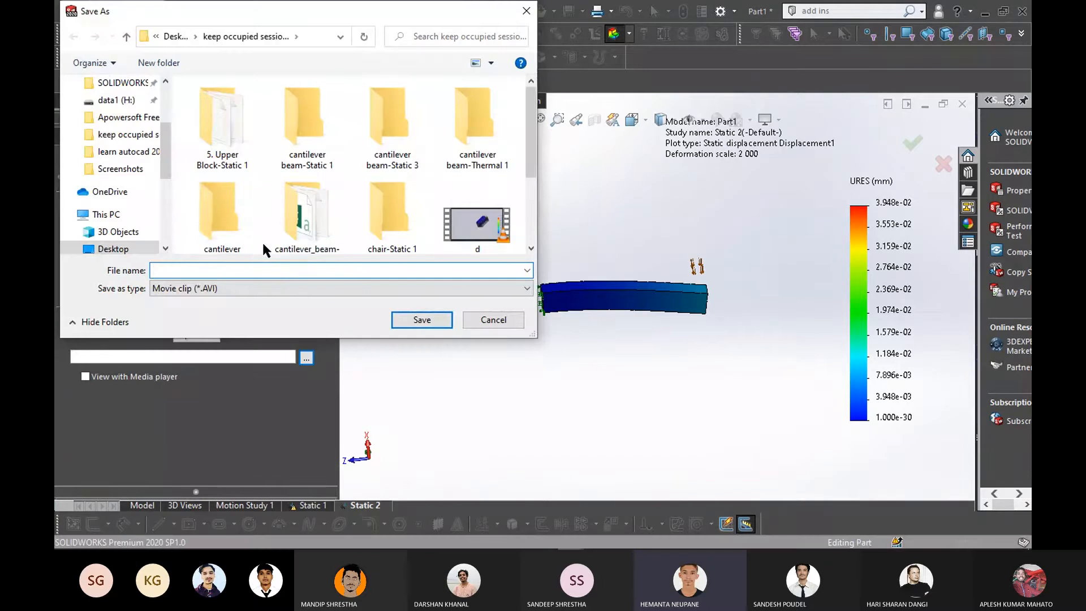
click(488, 321)
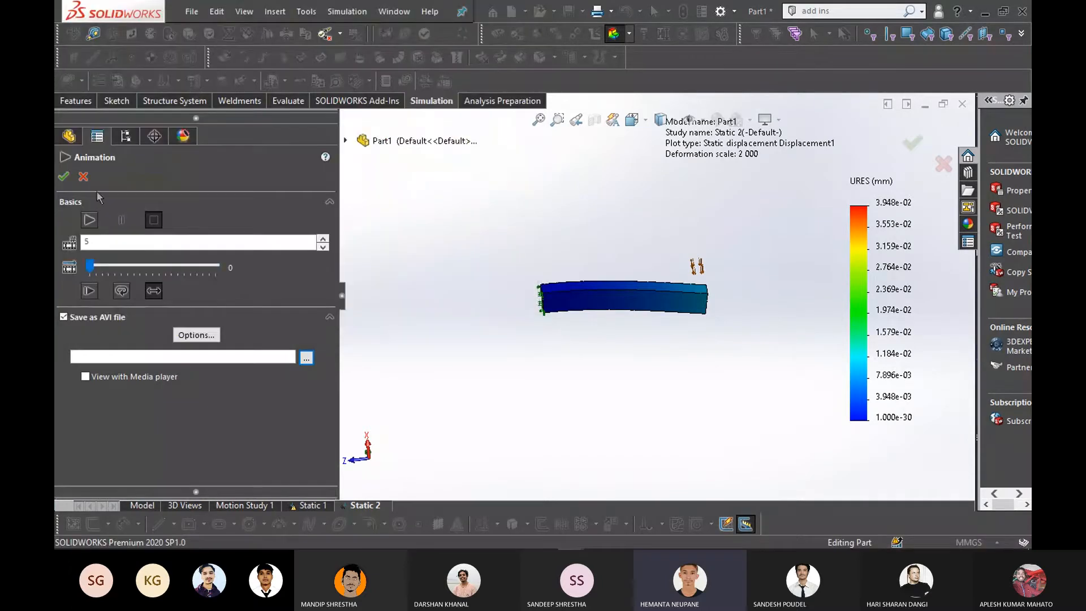
click(83, 177)
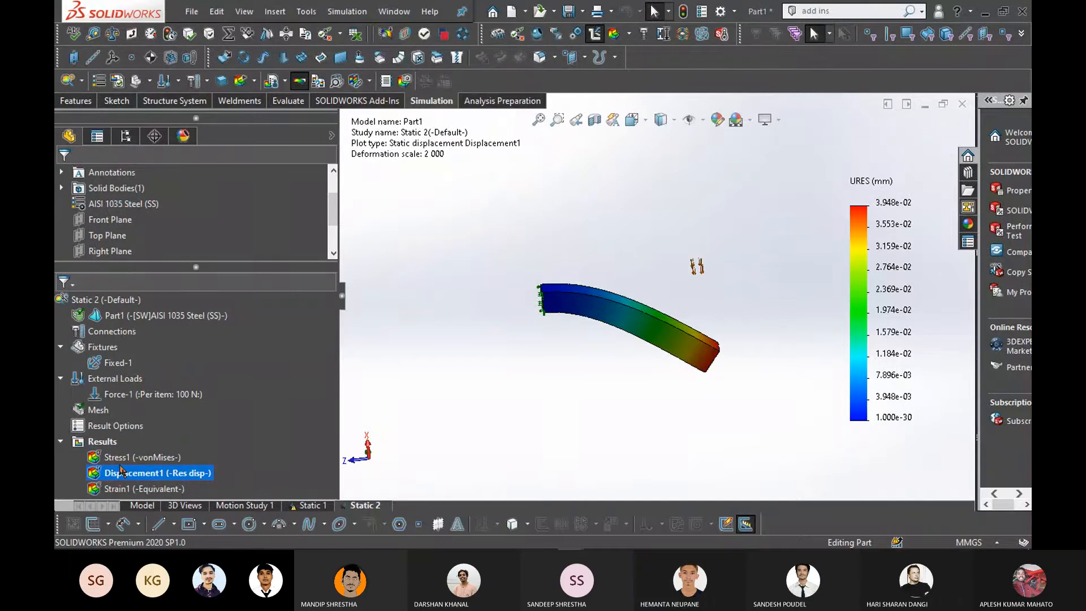
Switch to the von Mises stress plot and return to the resultant displacement plot
right_click(124, 462)
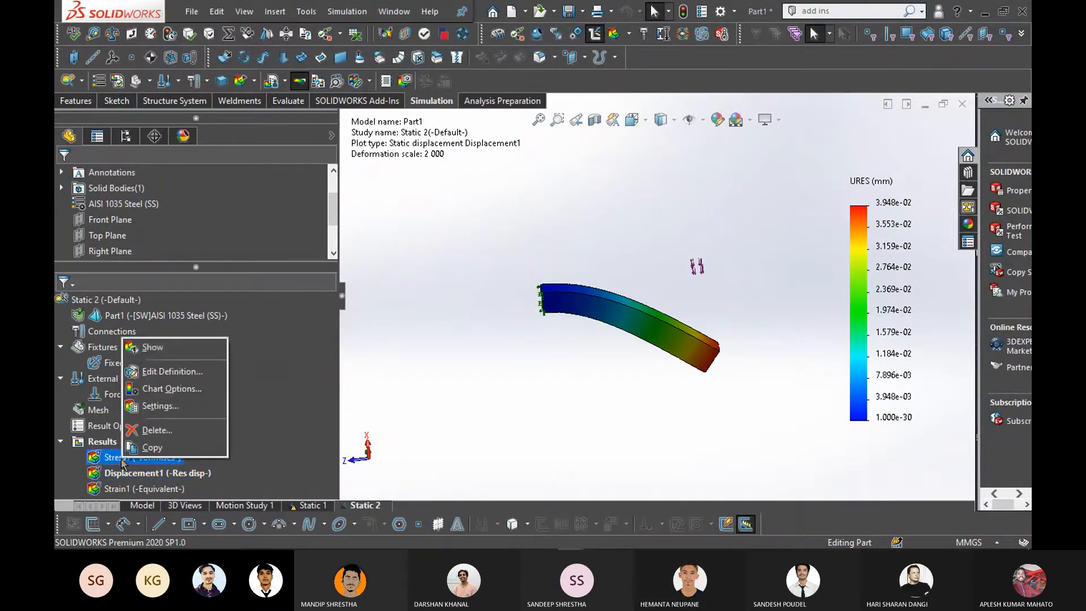
click(142, 346)
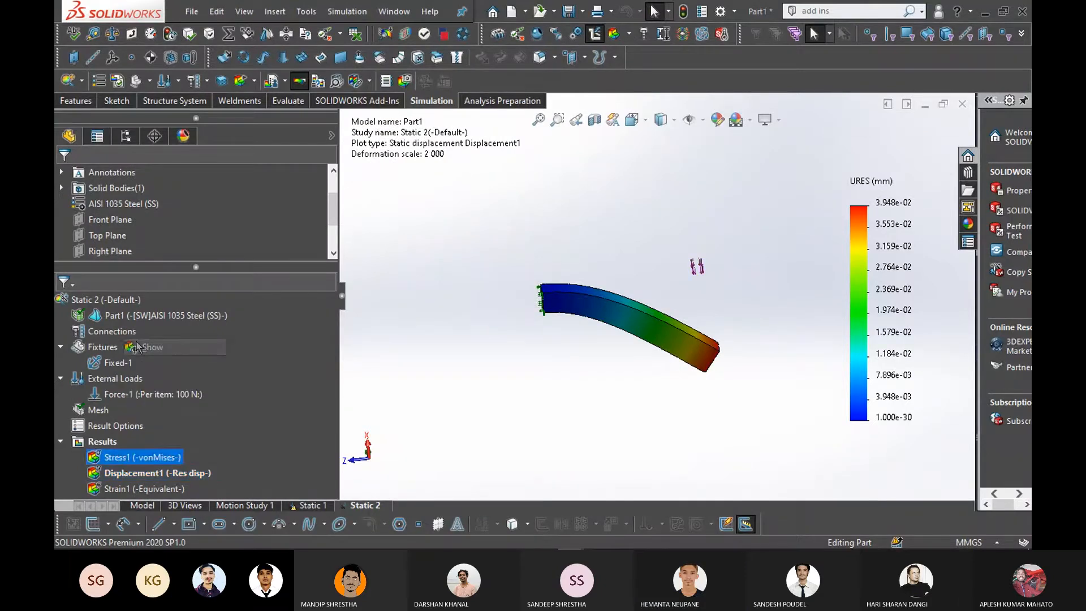
right_click(121, 480)
click(156, 367)
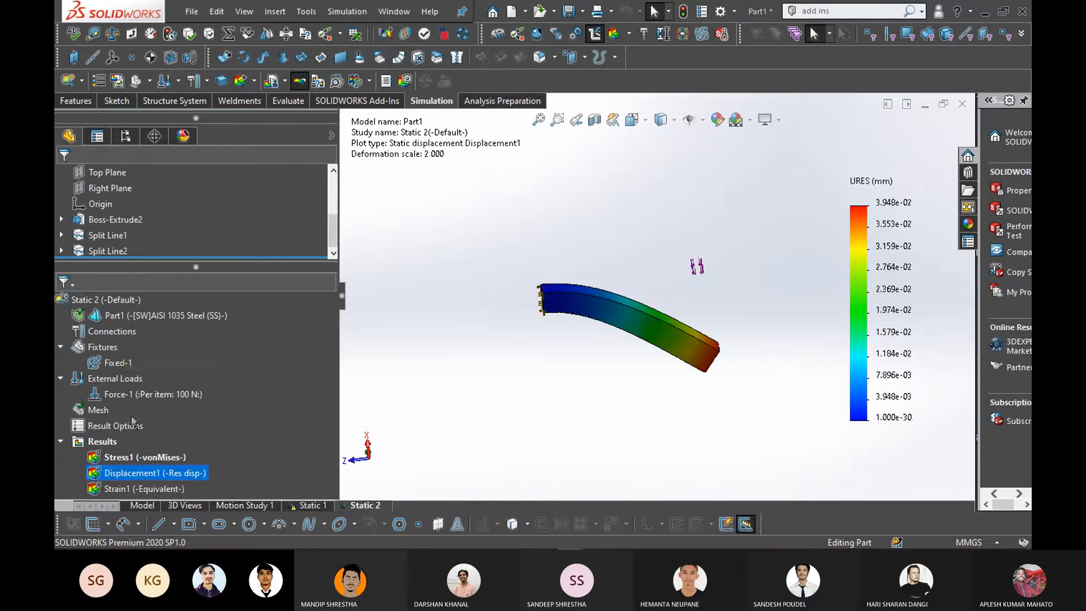
Set the displacement animation to save as an AVI file named "canti 1" in the "5. Upper Block-Static 1" folder
right_click(115, 477)
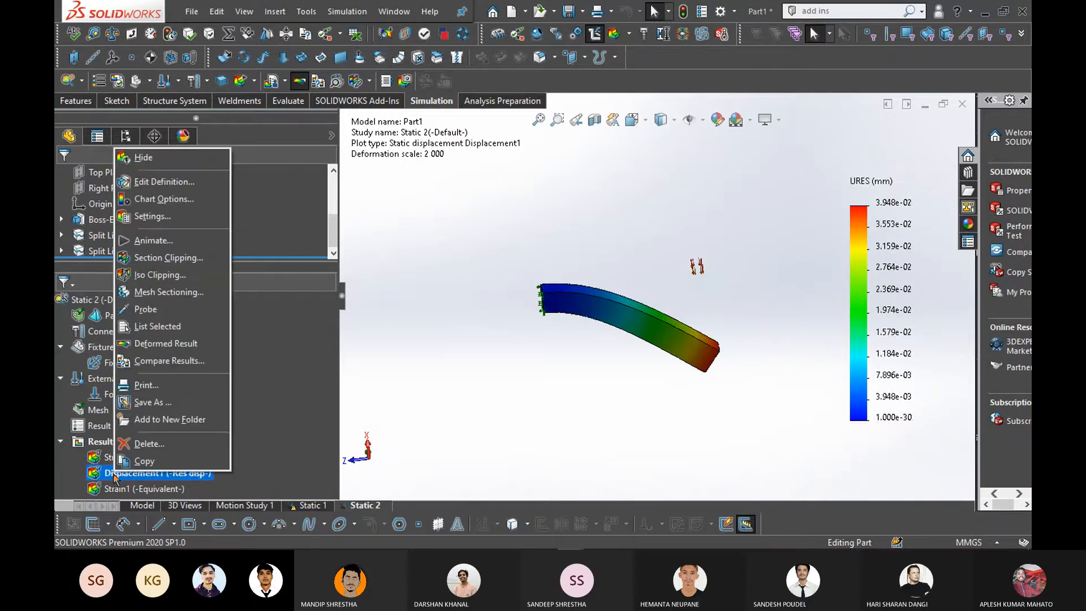
click(169, 241)
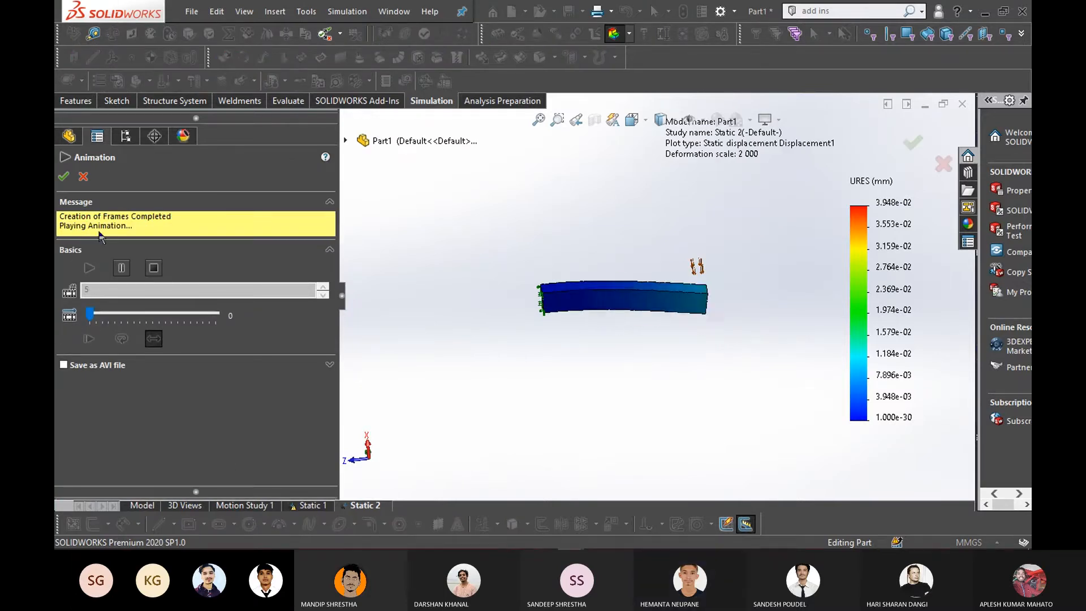
click(152, 267)
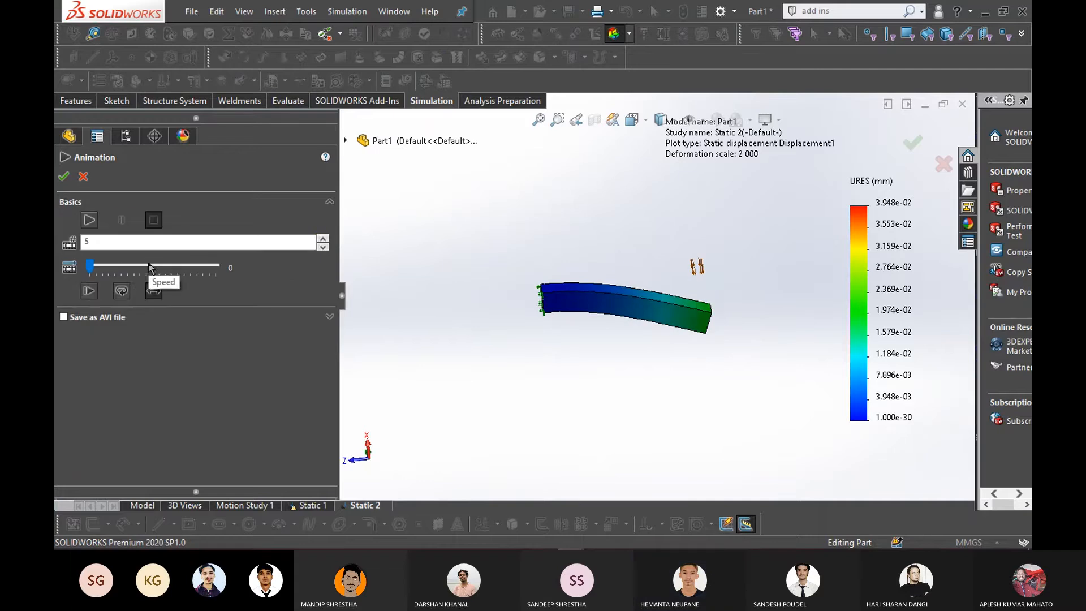
click(64, 317)
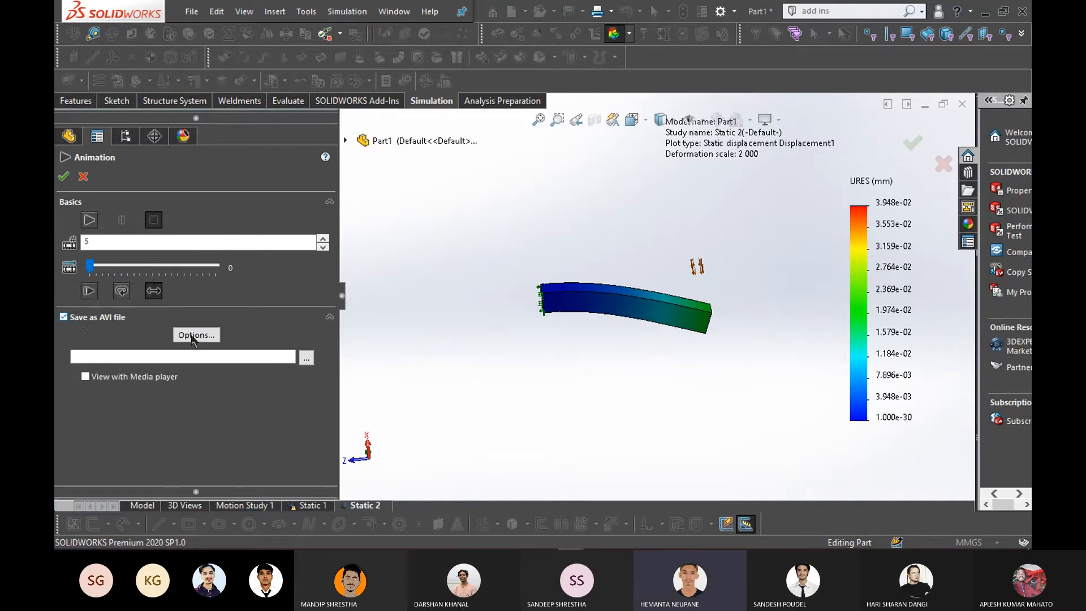
click(306, 358)
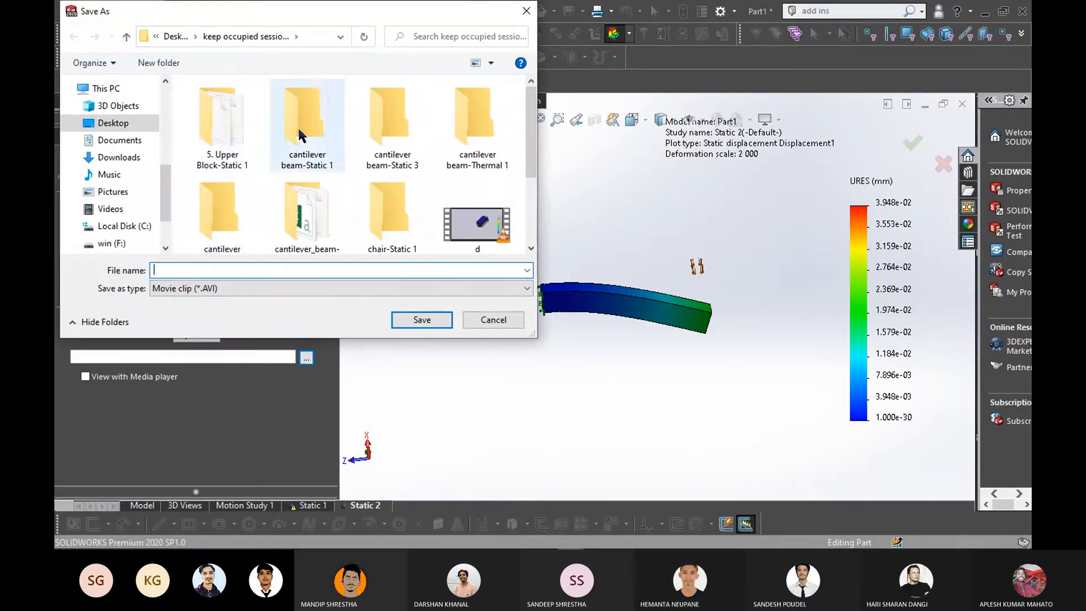
double_click(239, 143)
click(232, 269)
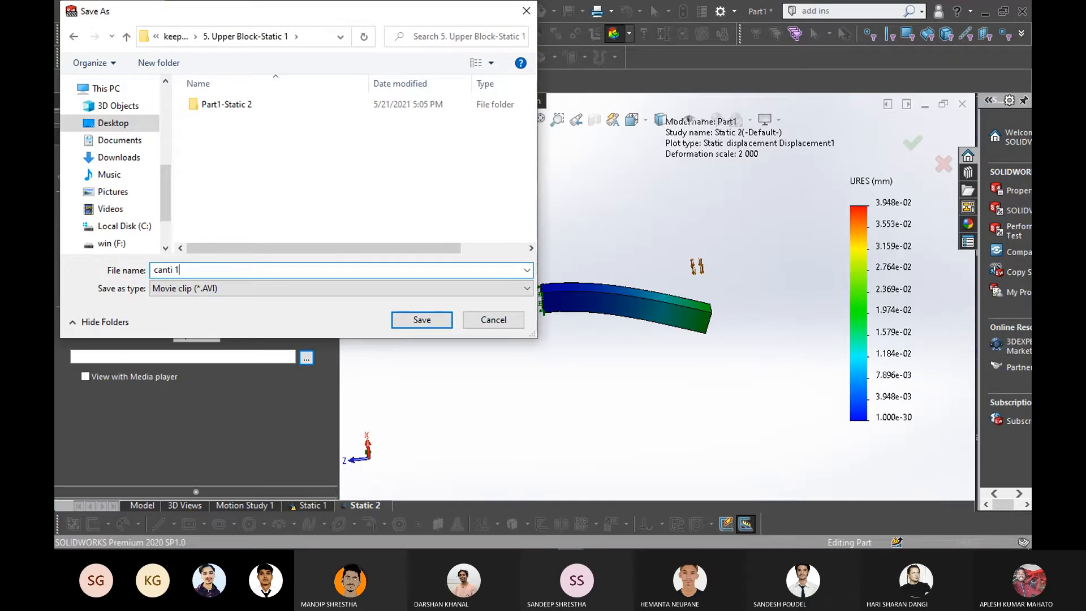
click(422, 320)
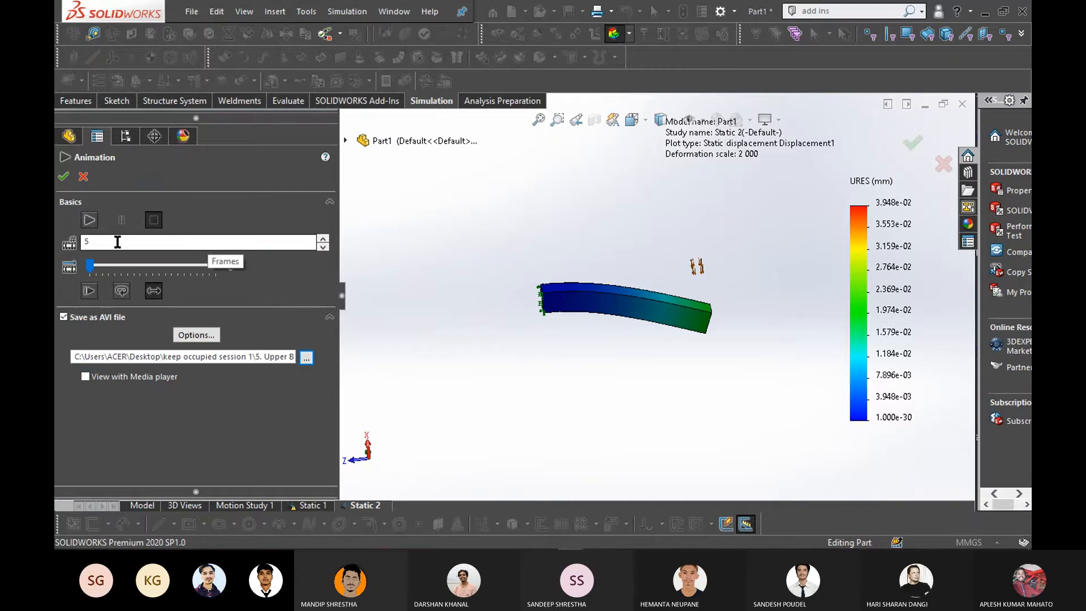
Set the animation to 15 frames, play it to create the AVI file, and close the animation
drag(97, 241, 57, 254)
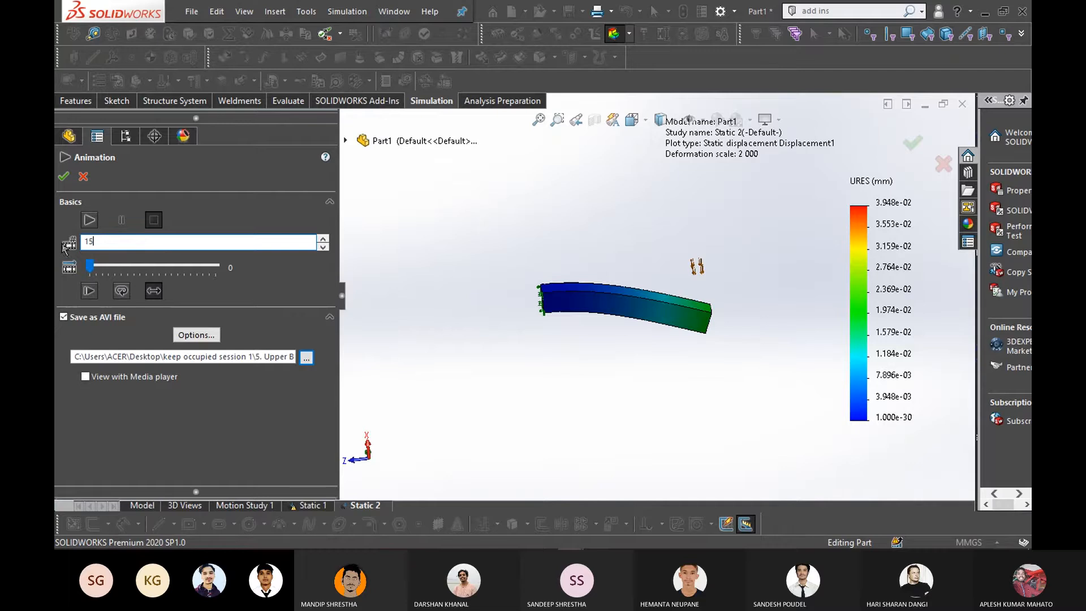
click(90, 220)
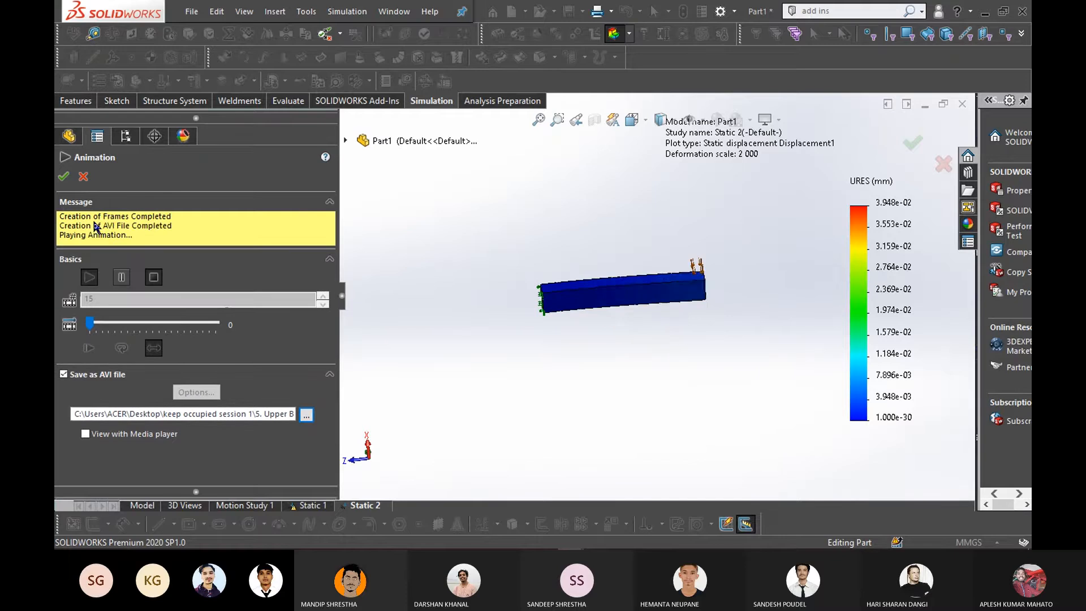
click(84, 177)
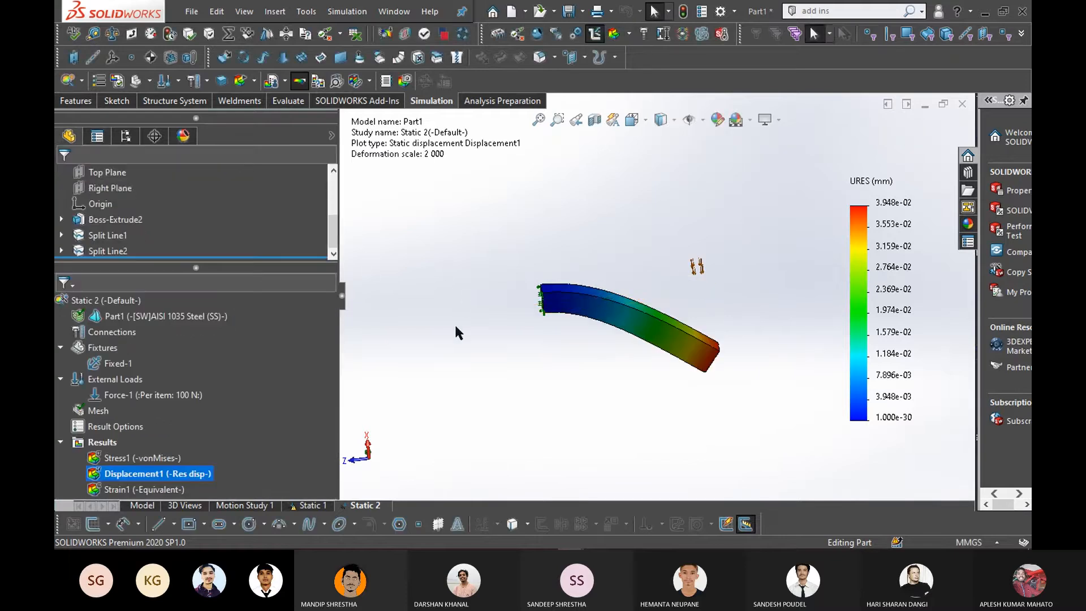
key(super+d)
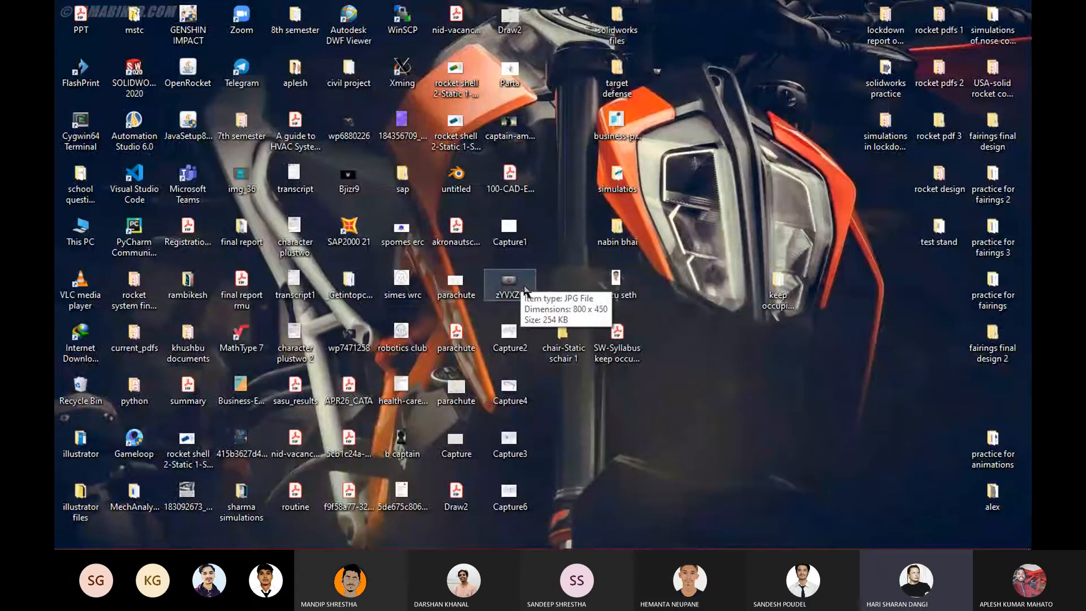
mouse_move(476, 544)
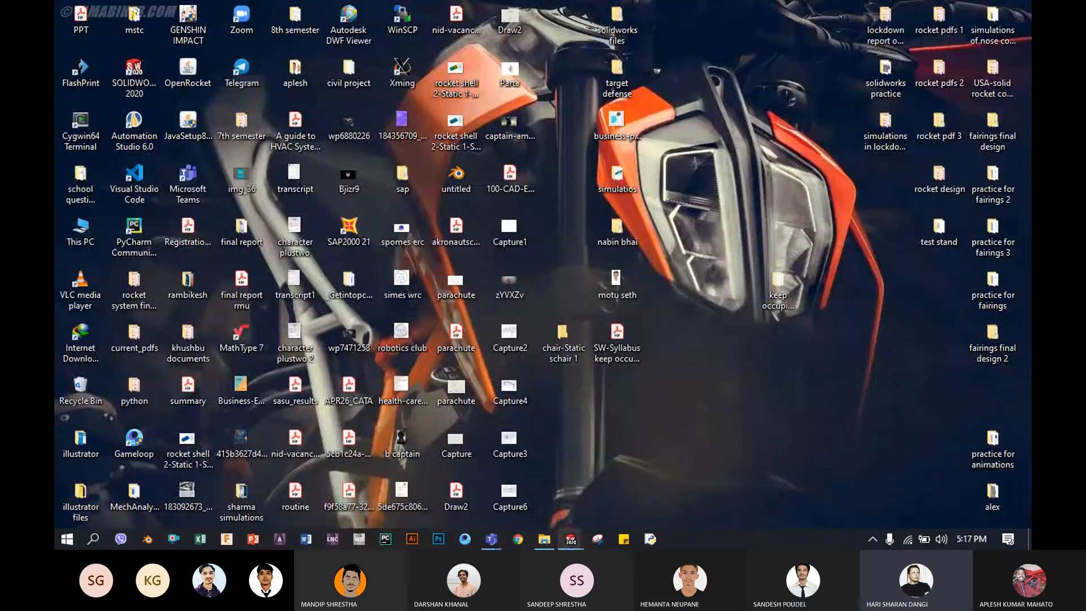
mouse_move(570, 540)
click(554, 498)
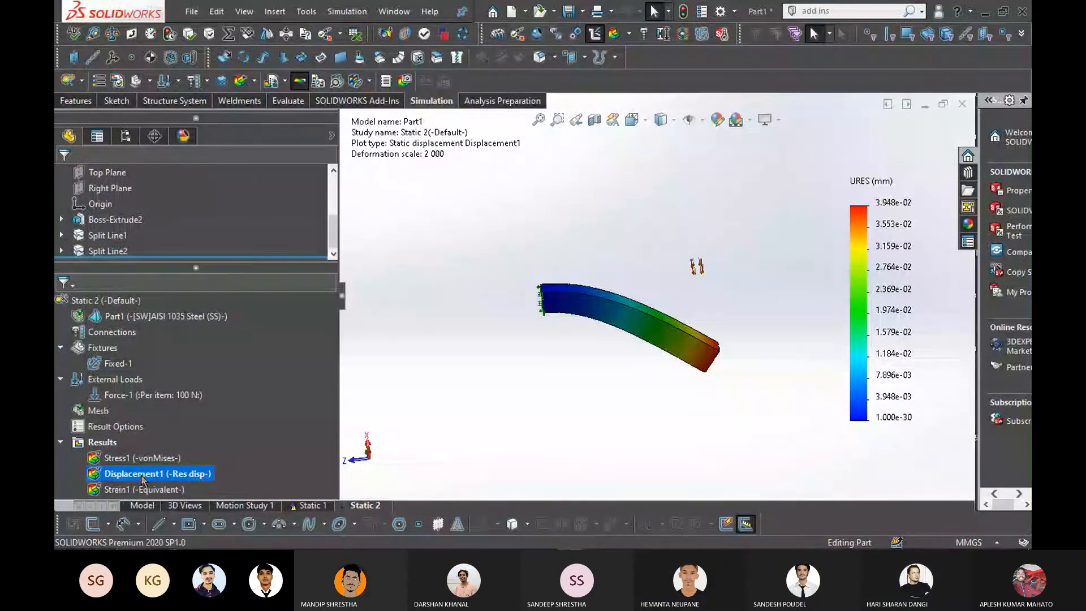
Reopen the displacement plot's animation and set it to save as an AVI file named "c" on the Desktop
right_click(148, 476)
click(170, 245)
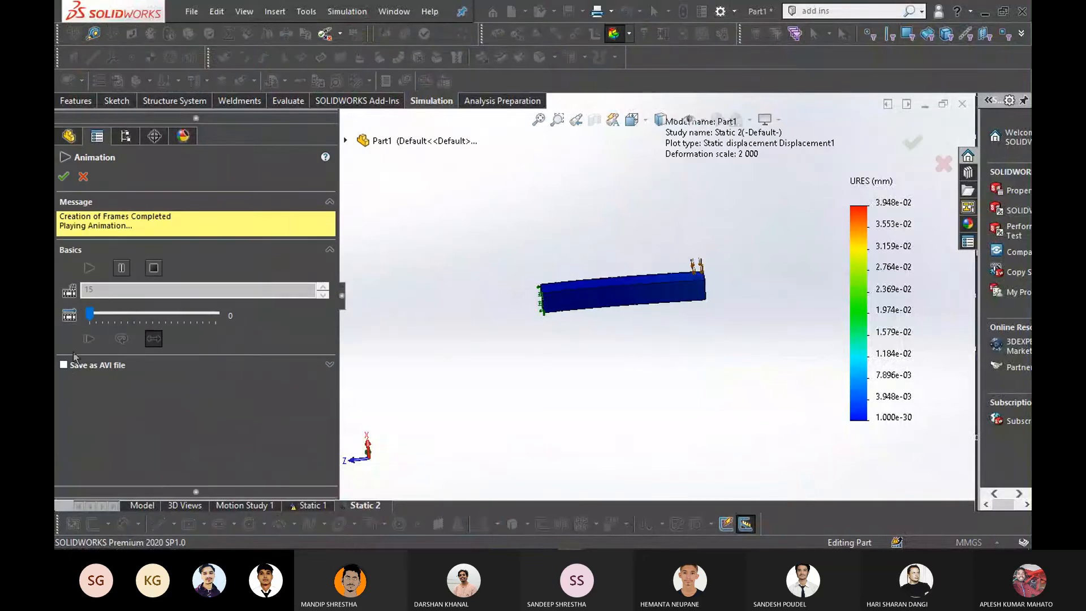
click(80, 368)
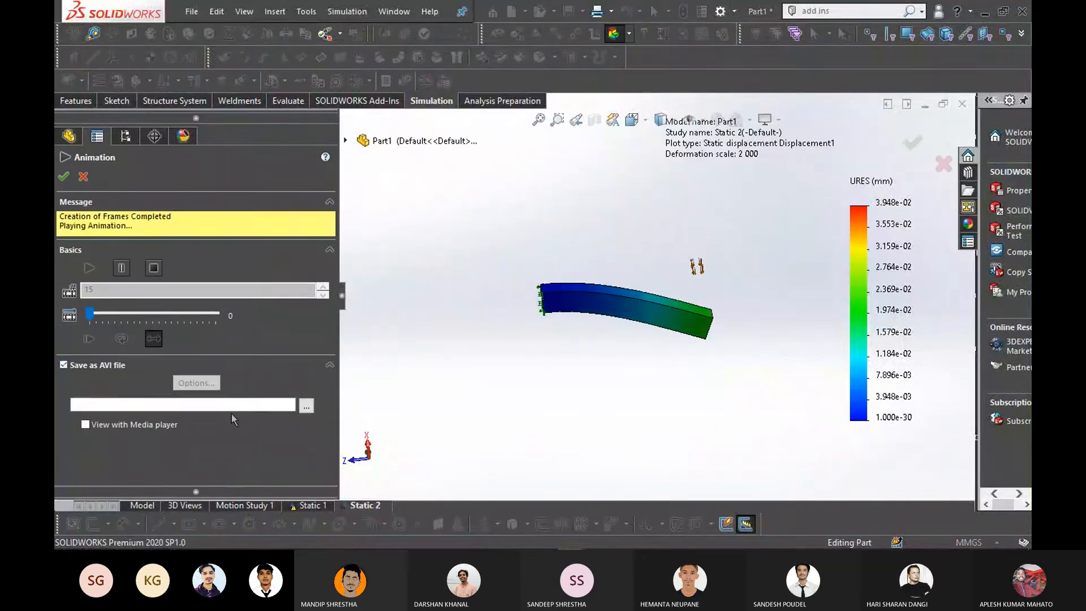
click(306, 405)
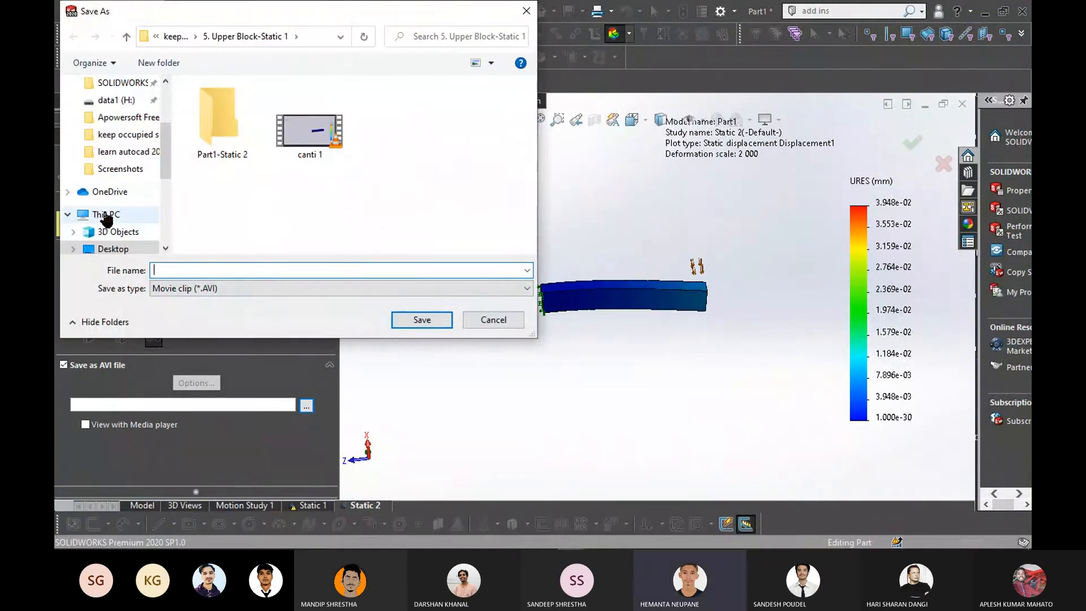
click(107, 249)
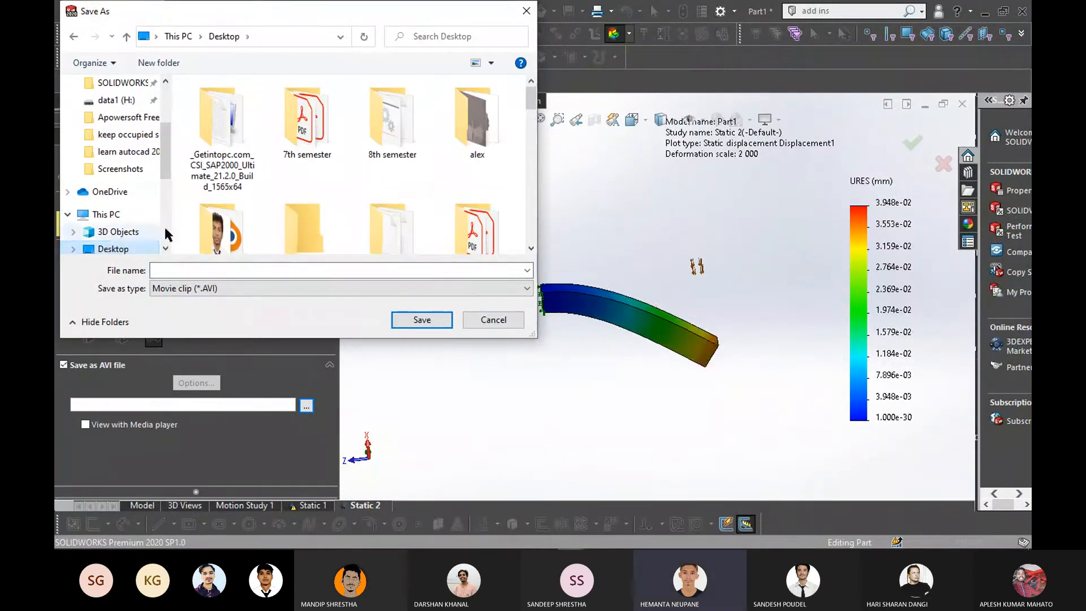
click(297, 270)
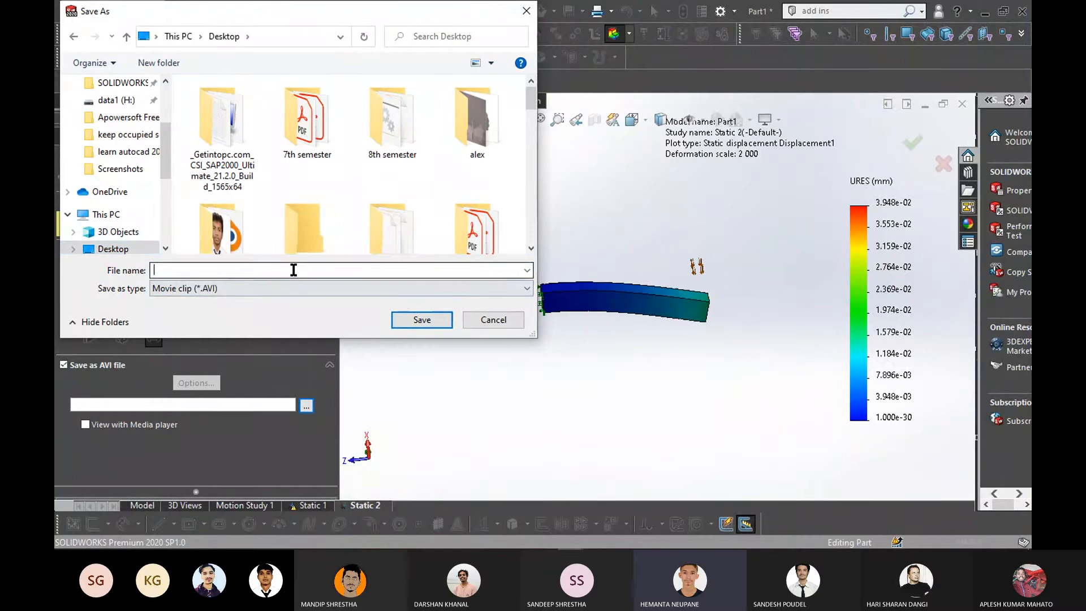
text(c)
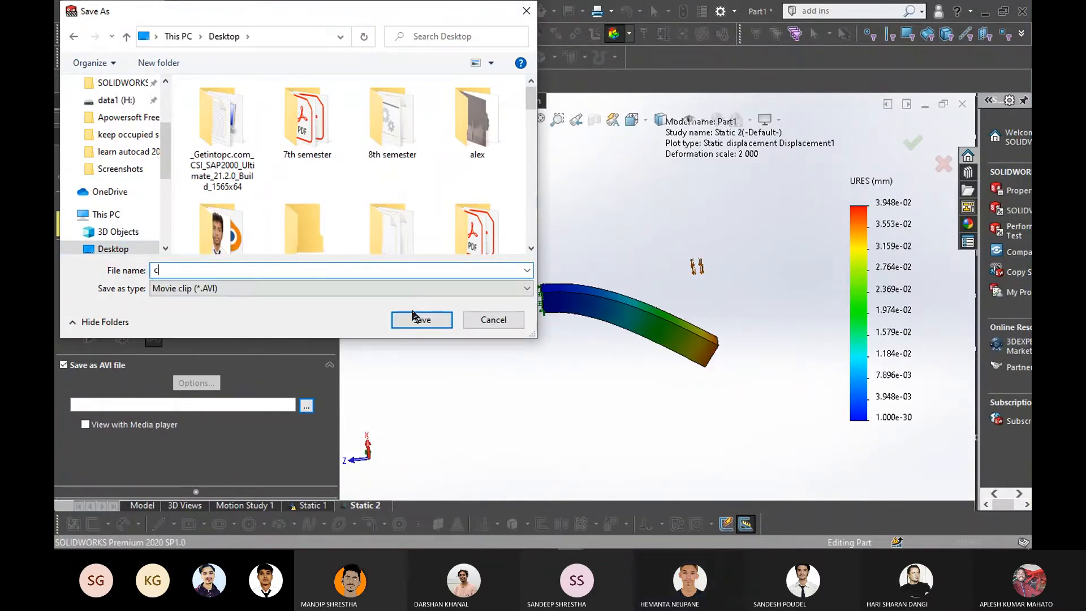
click(413, 319)
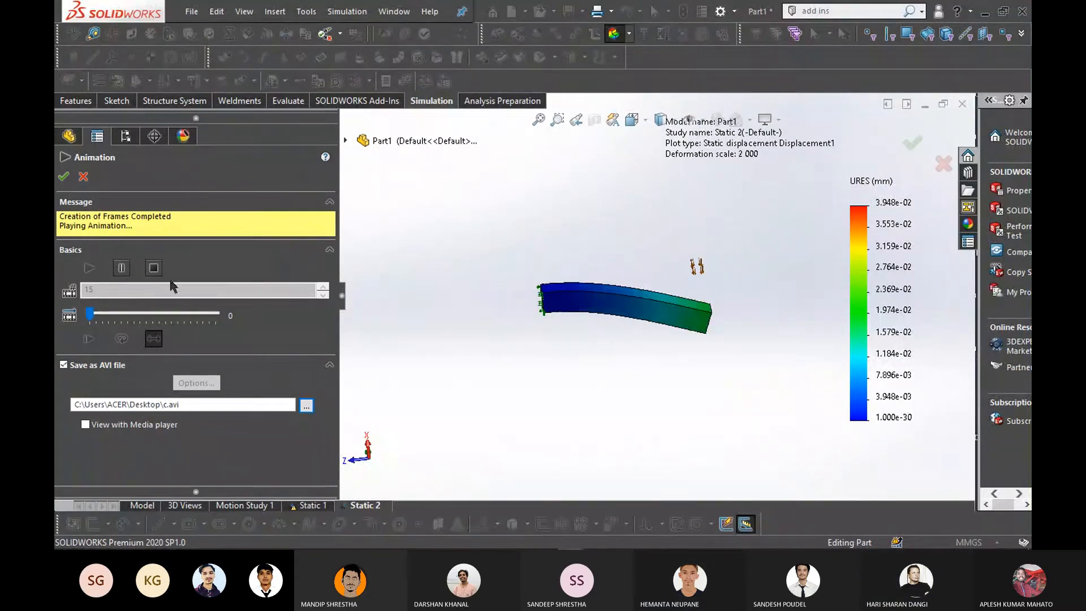
Stop the animation, turn AVI saving back on, and set the number of frames to 20
click(155, 268)
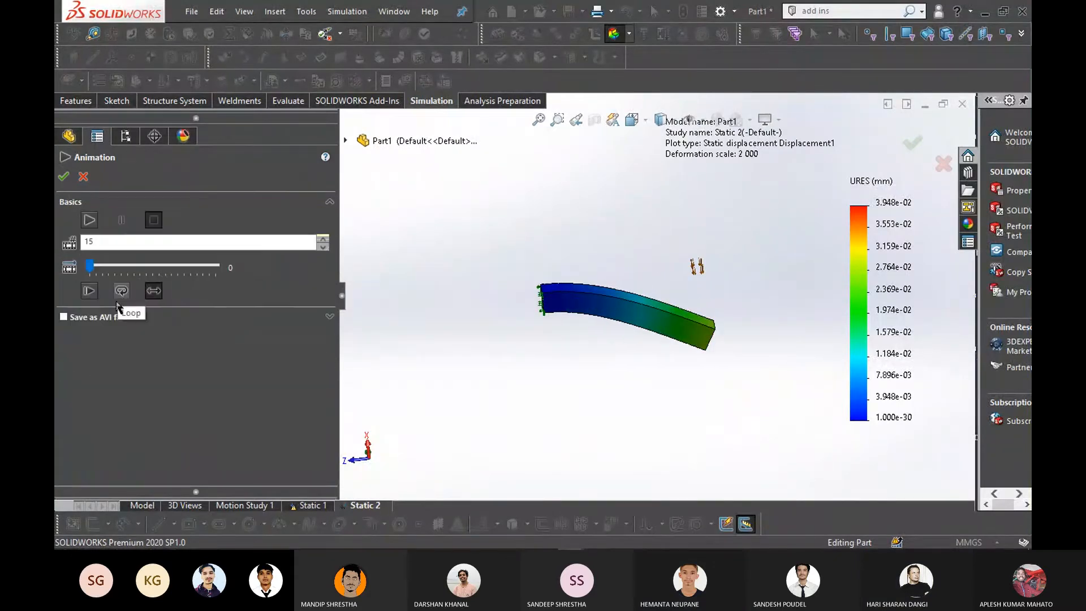
click(64, 317)
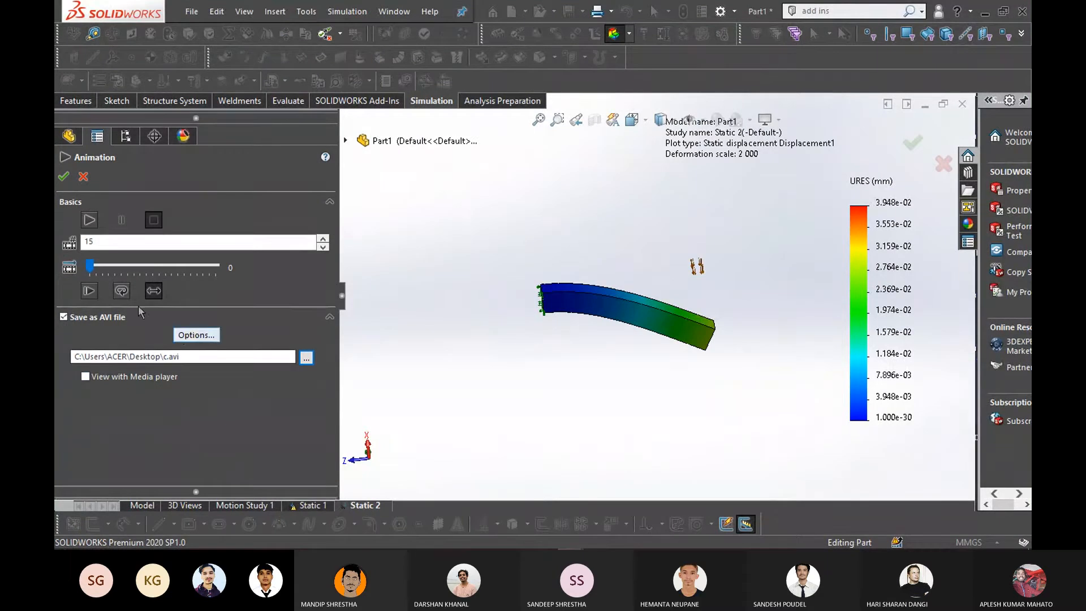
double_click(88, 241)
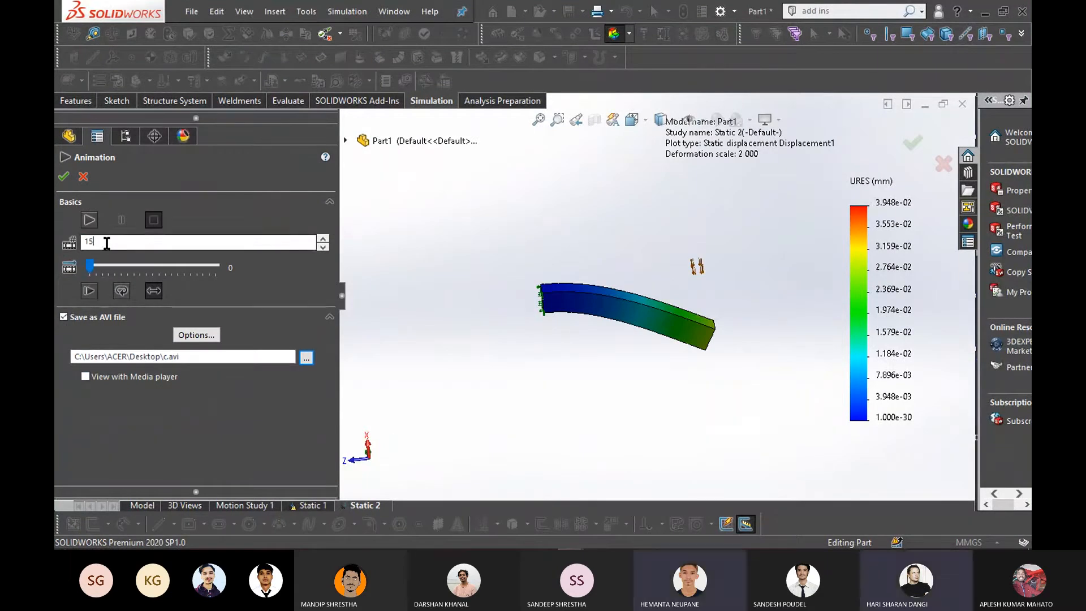
text(20)
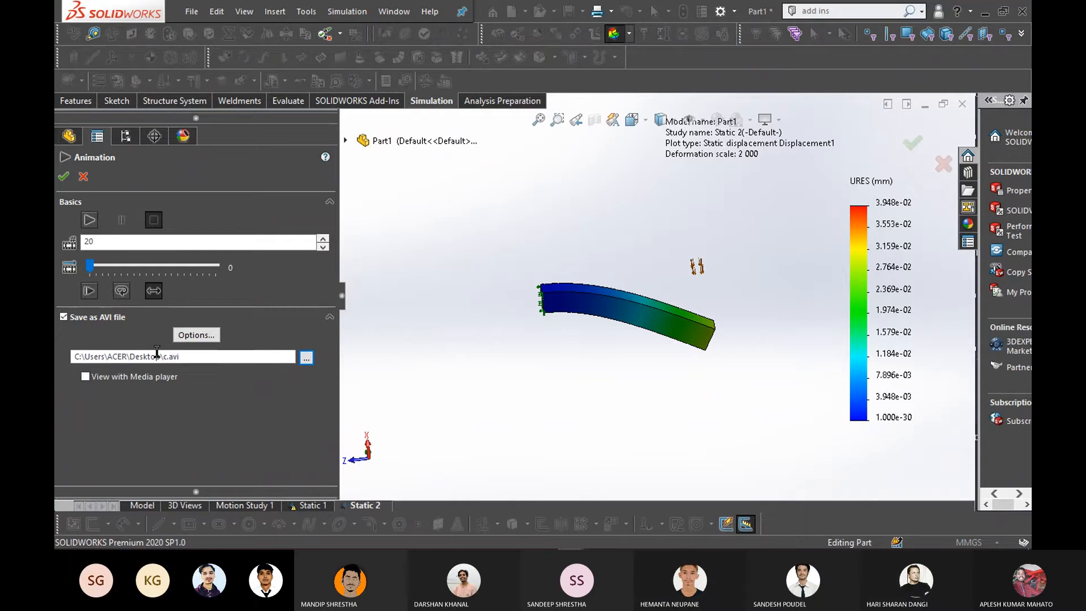
Play the 20-frame displacement animation to create the AVI file "c" on the Desktop, and close the animation
click(88, 221)
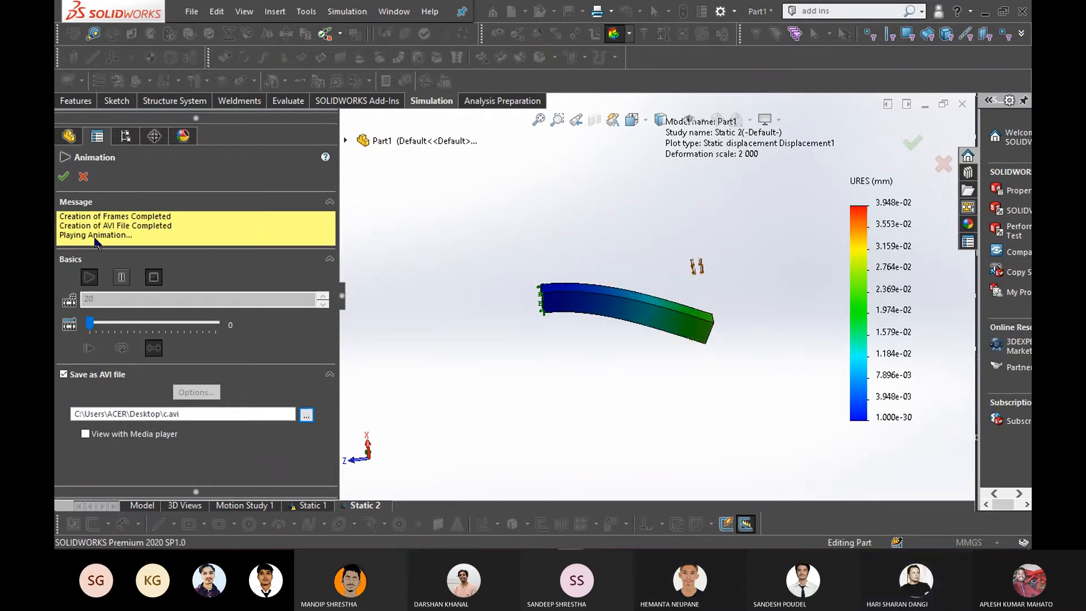
click(63, 176)
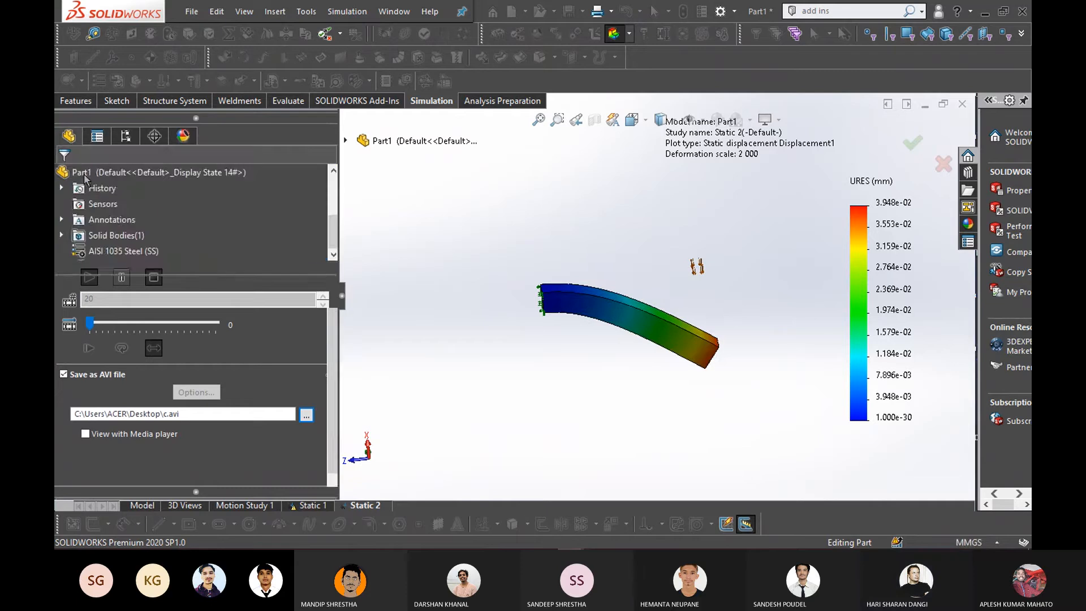
Open the exported "c" video from the Desktop in VLC media player, watch it in full screen, and close the player
click(985, 12)
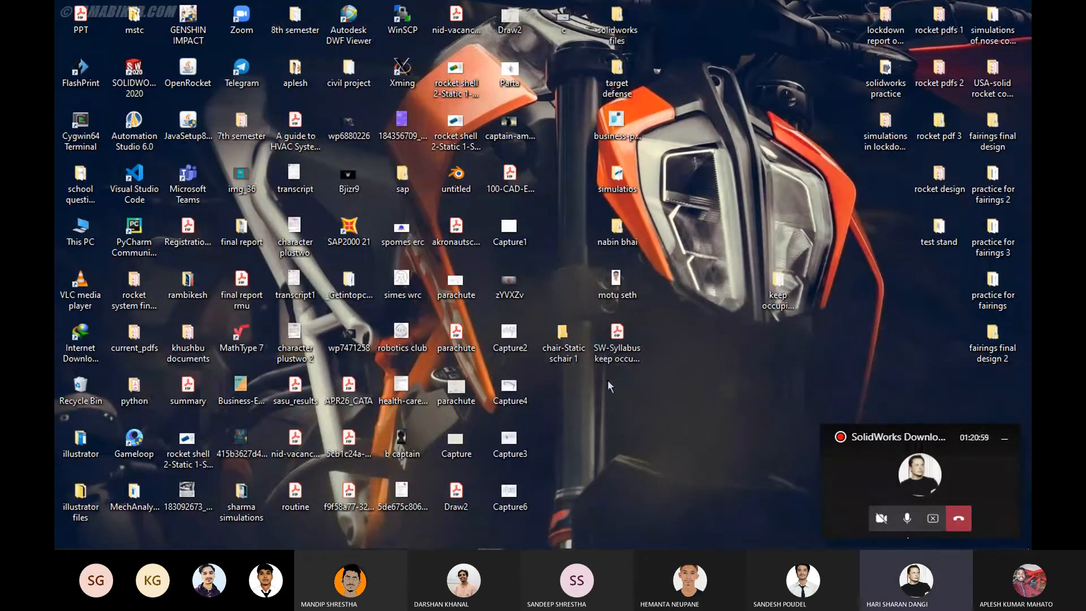
click(566, 28)
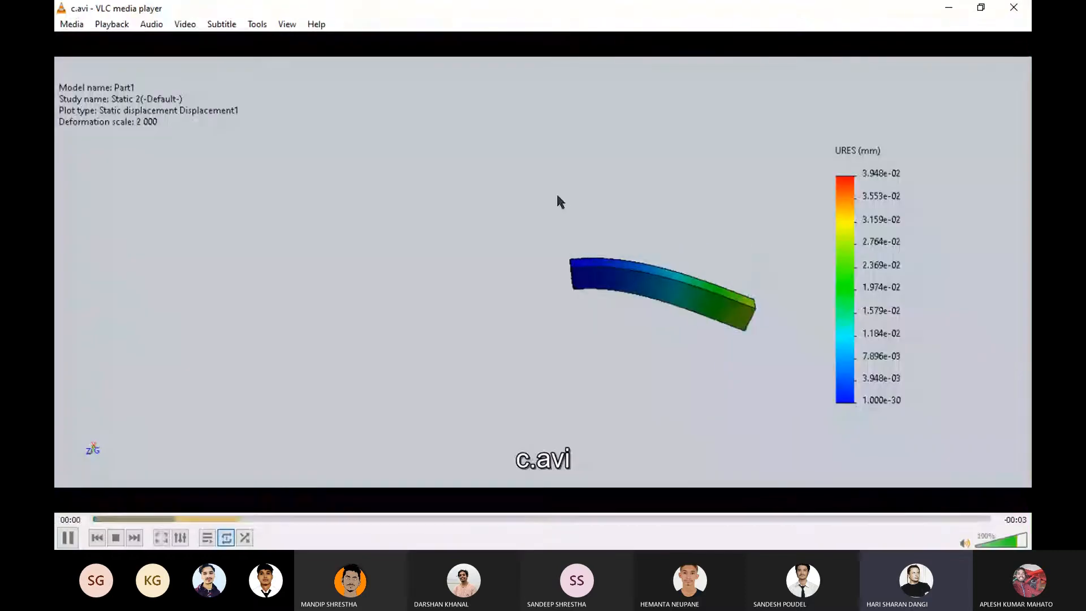
double_click(558, 196)
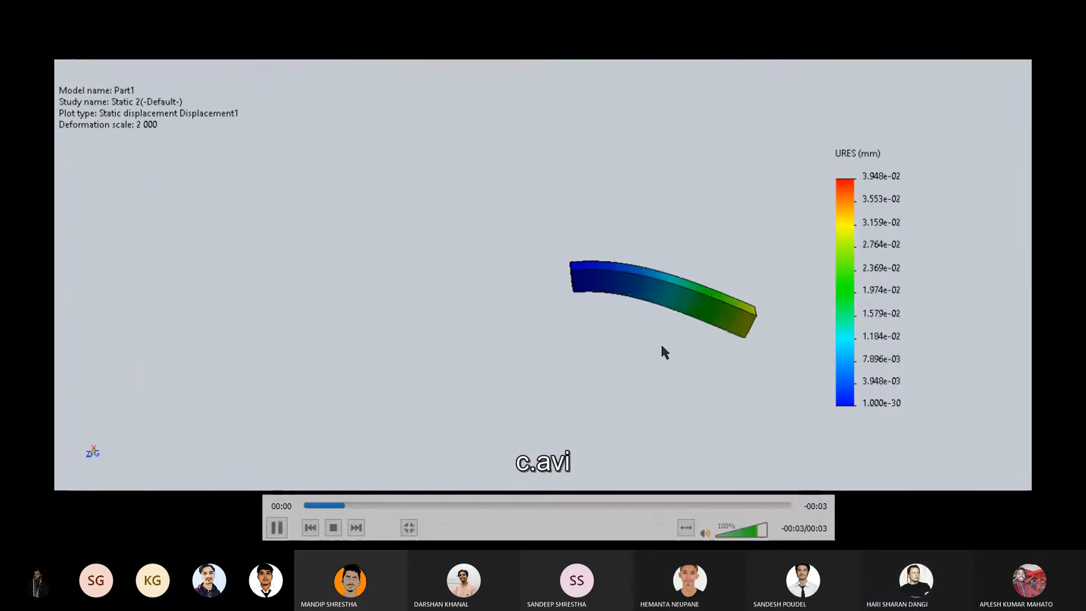
double_click(683, 333)
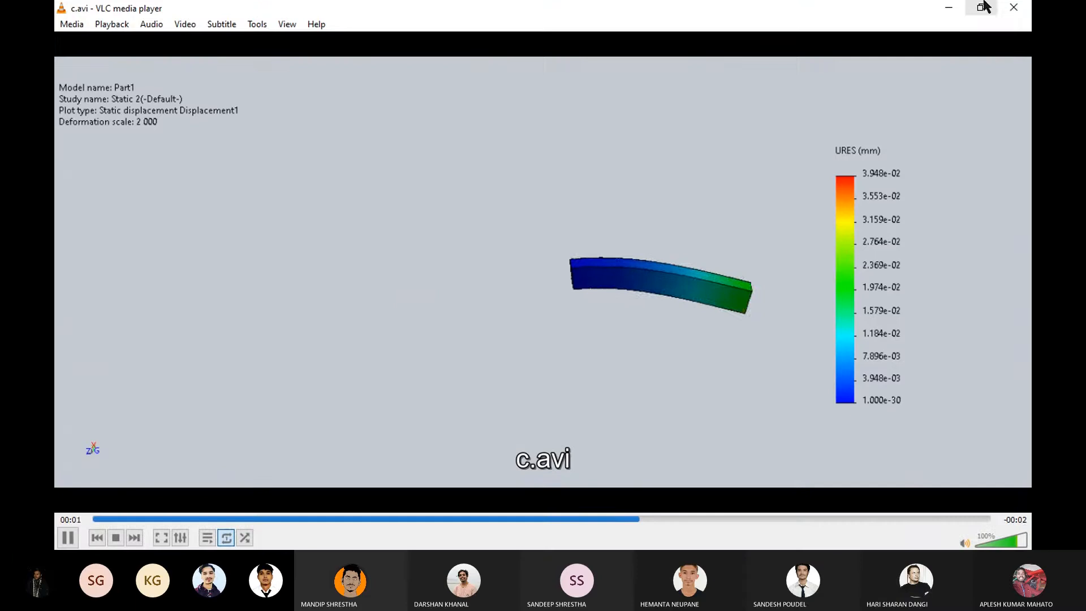
click(1014, 7)
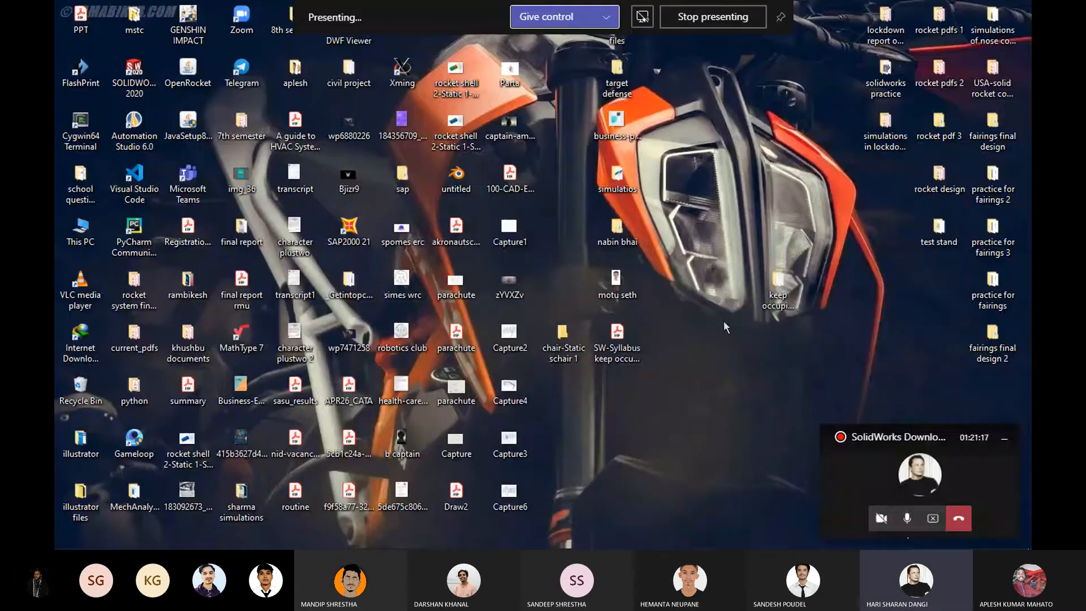
click(881, 479)
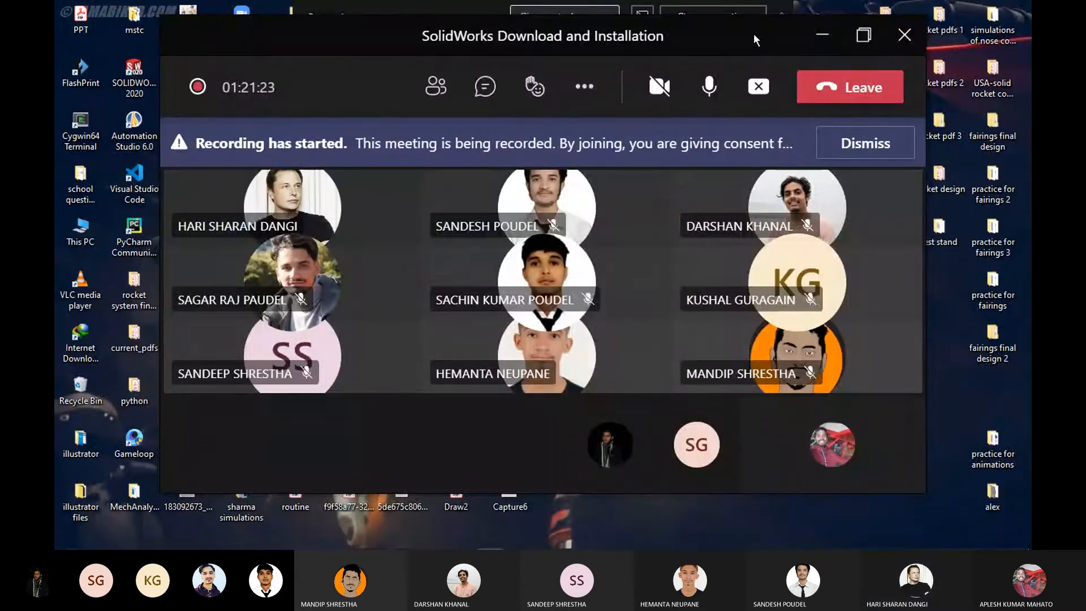
click(863, 36)
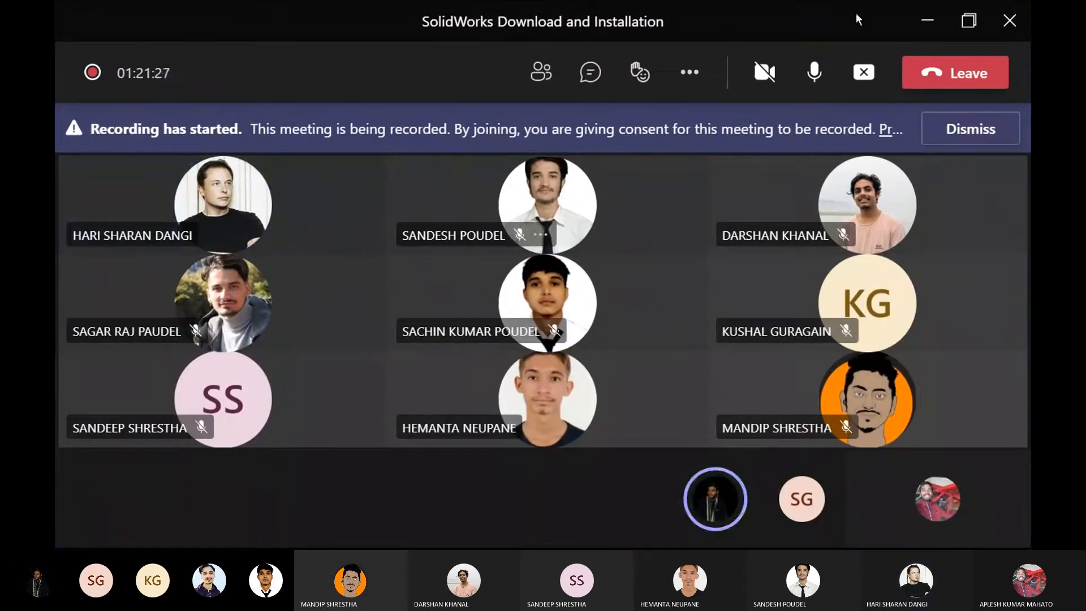
click(929, 26)
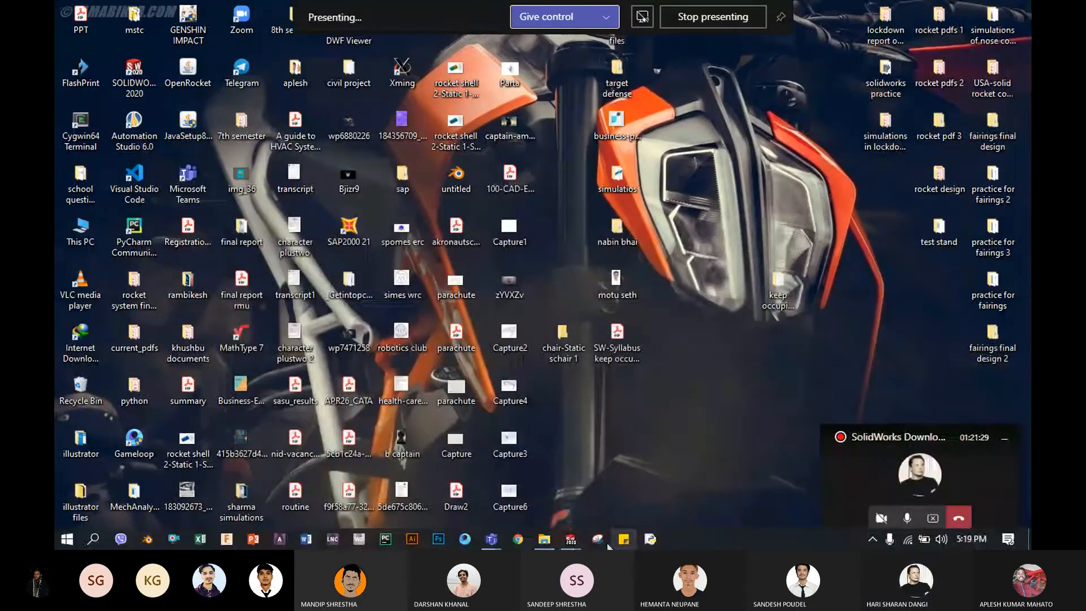
Close the Probe Result graph window and switch back to Part1 in SOLIDWORKS
mouse_move(570, 539)
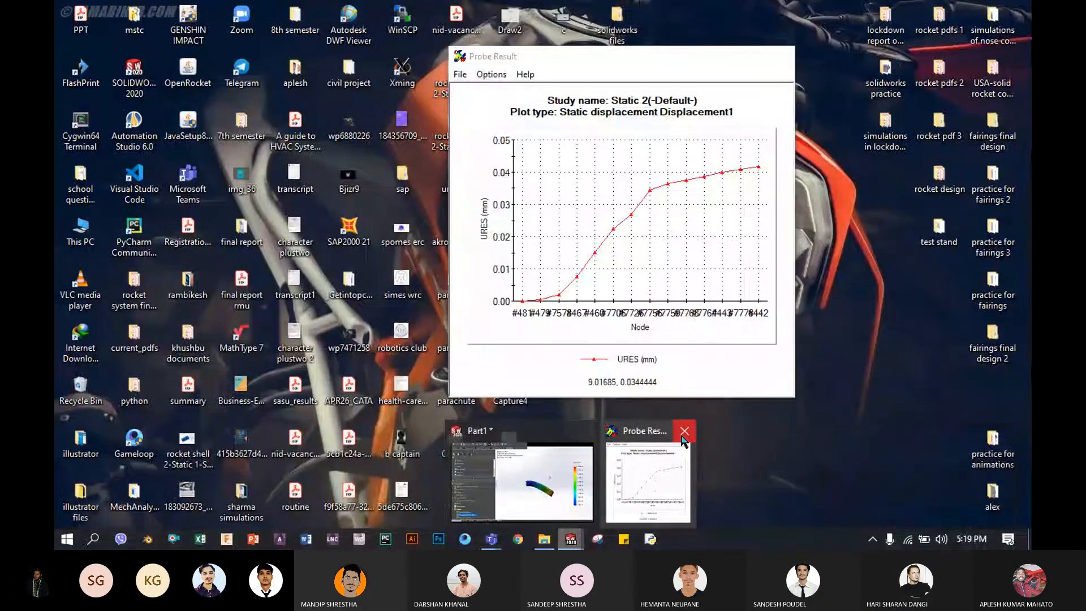
click(684, 431)
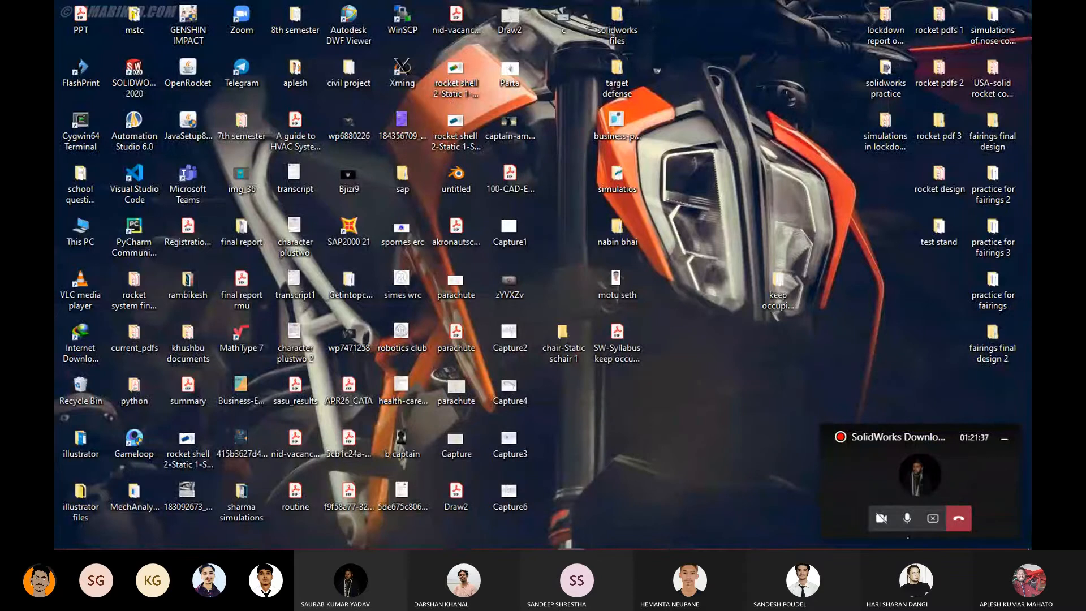
click(572, 541)
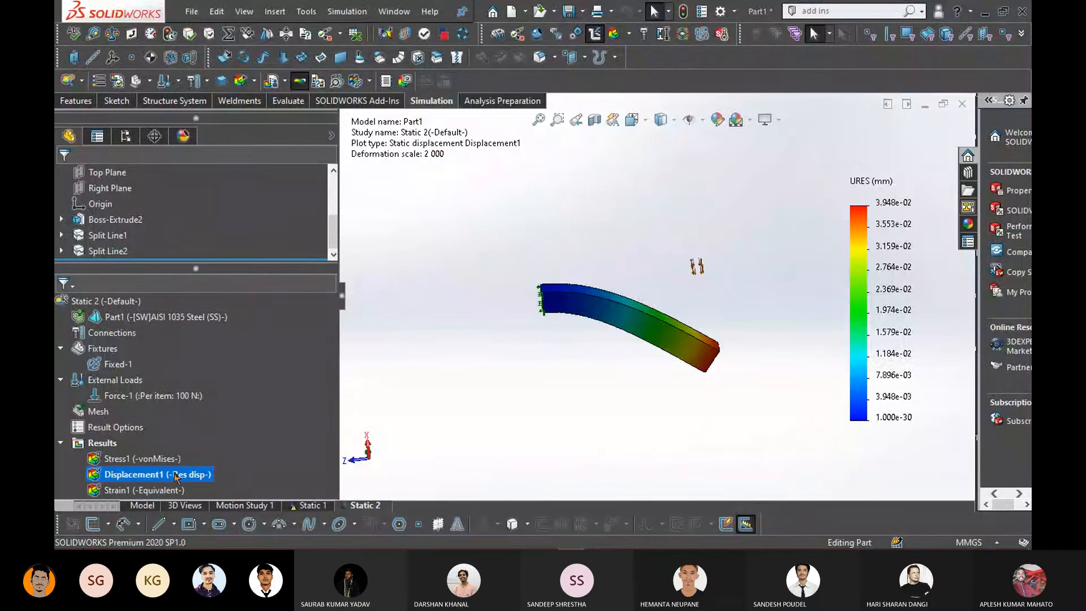
Show the Stress1 (-vonMises-) plot of the Static 2 study
click(144, 461)
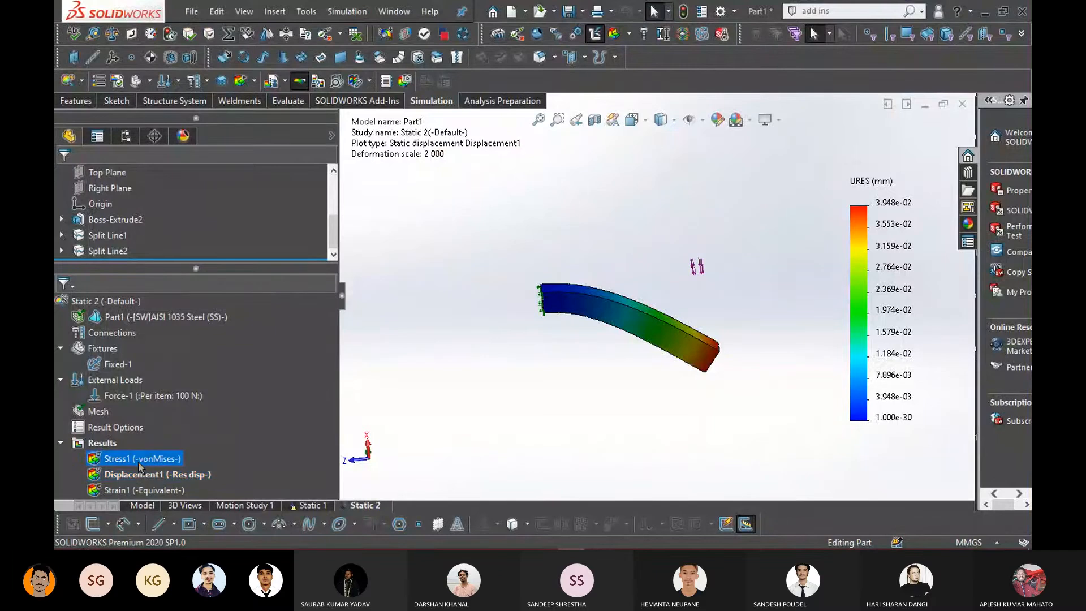
right_click(138, 460)
click(182, 353)
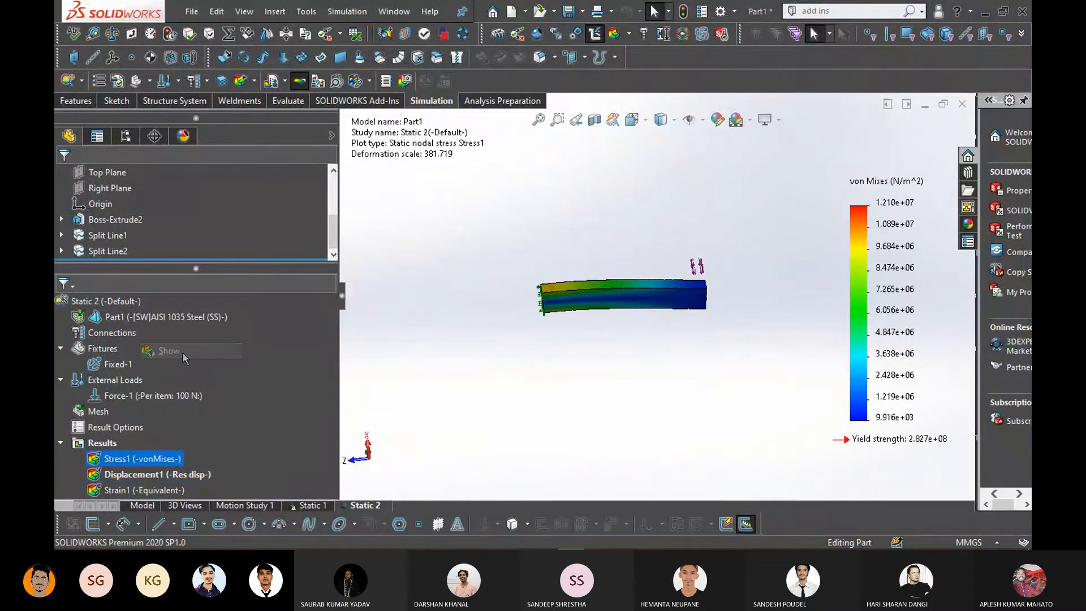
Animate the von Mises stress plot, stop it, and set it to save as an AVI file named "f" on the Desktop
right_click(133, 458)
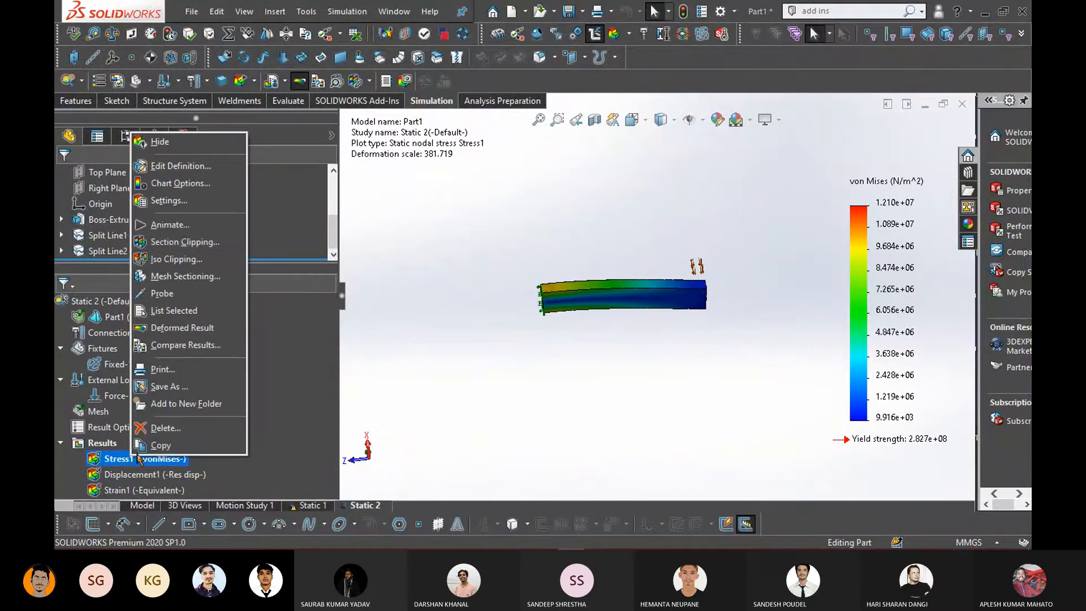
click(186, 224)
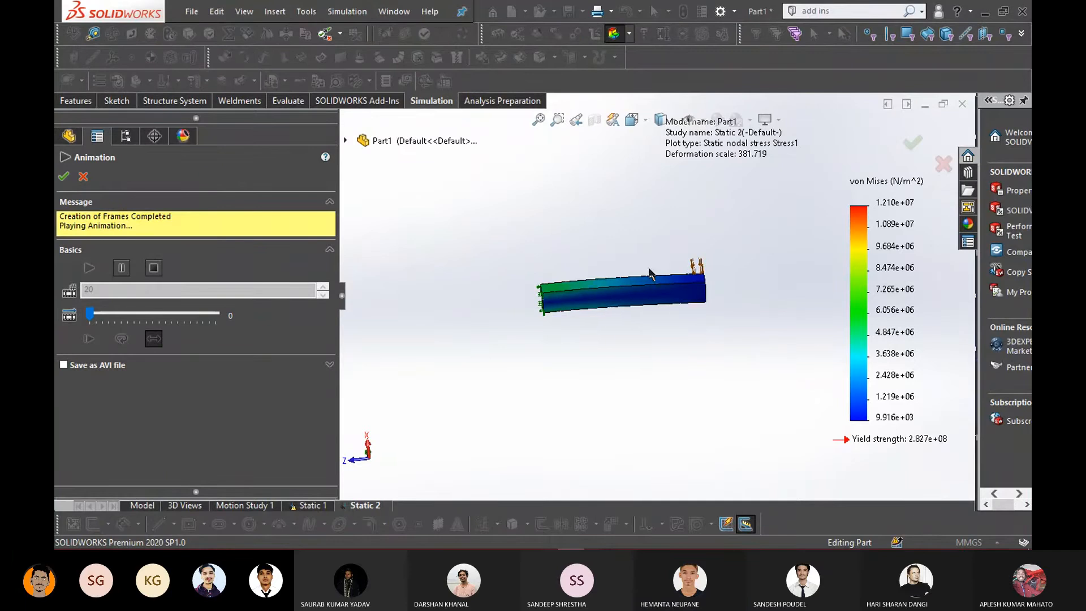
click(154, 269)
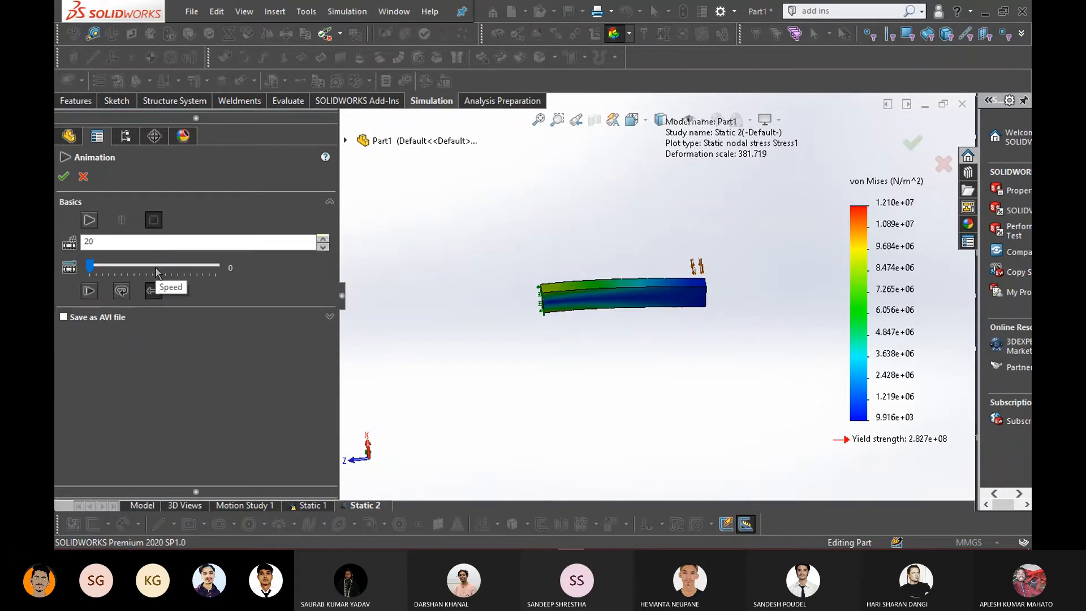
click(64, 317)
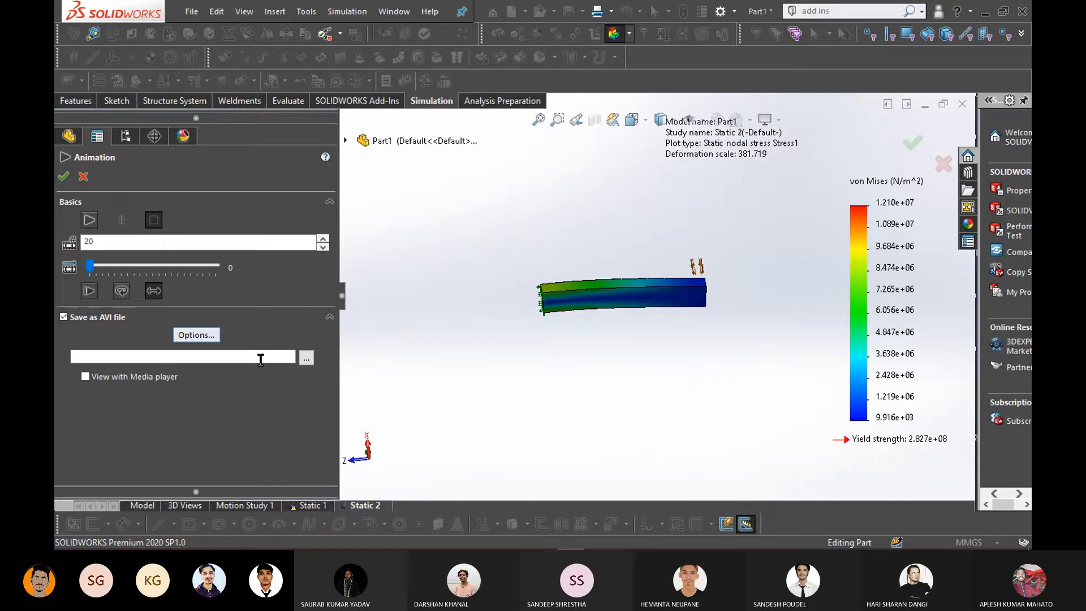
click(306, 357)
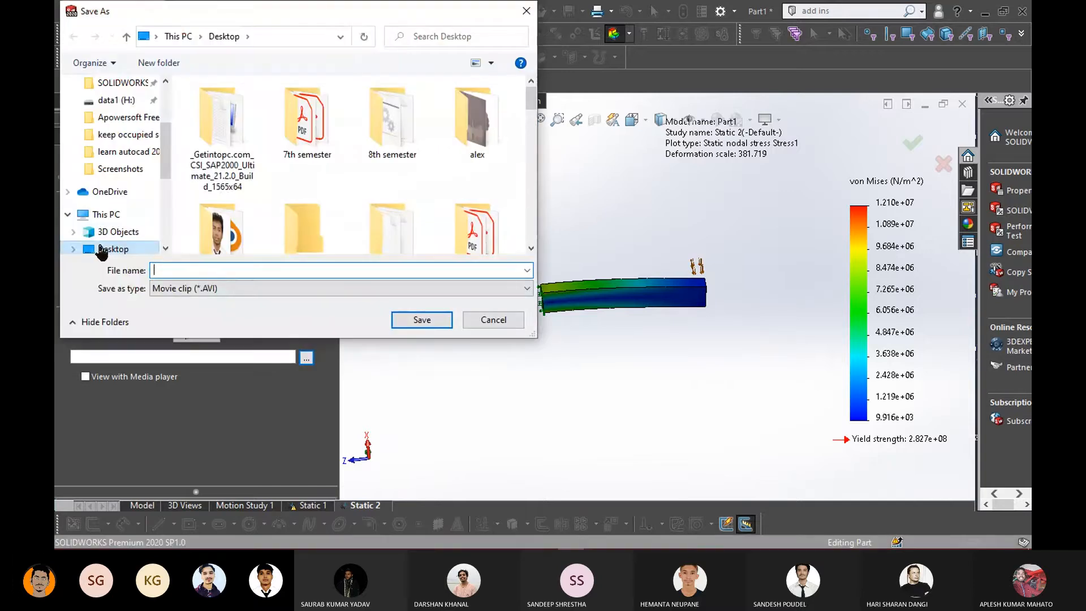
text(f)
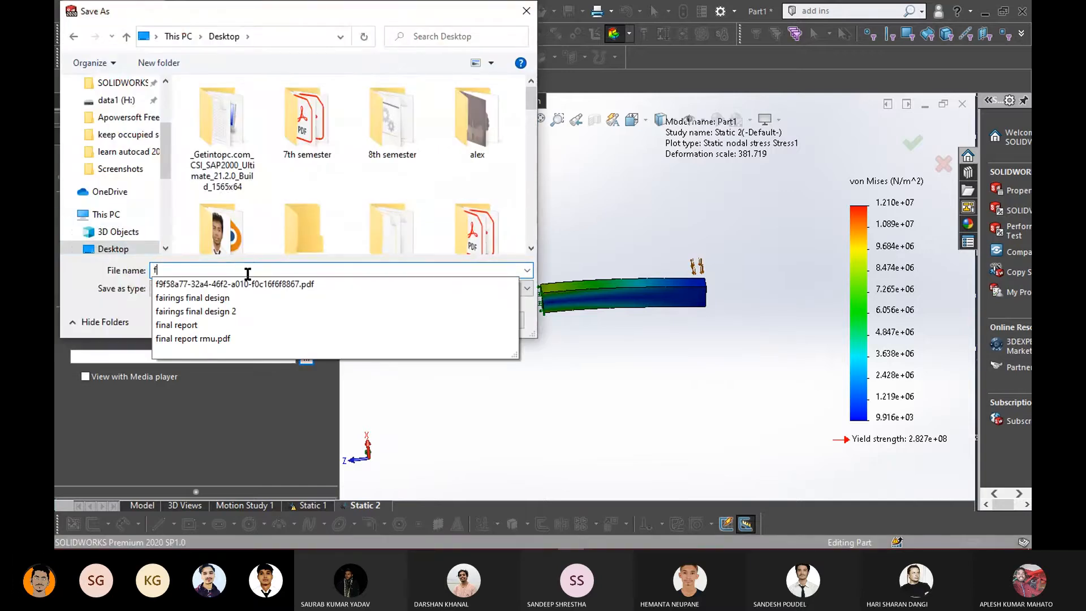
click(321, 10)
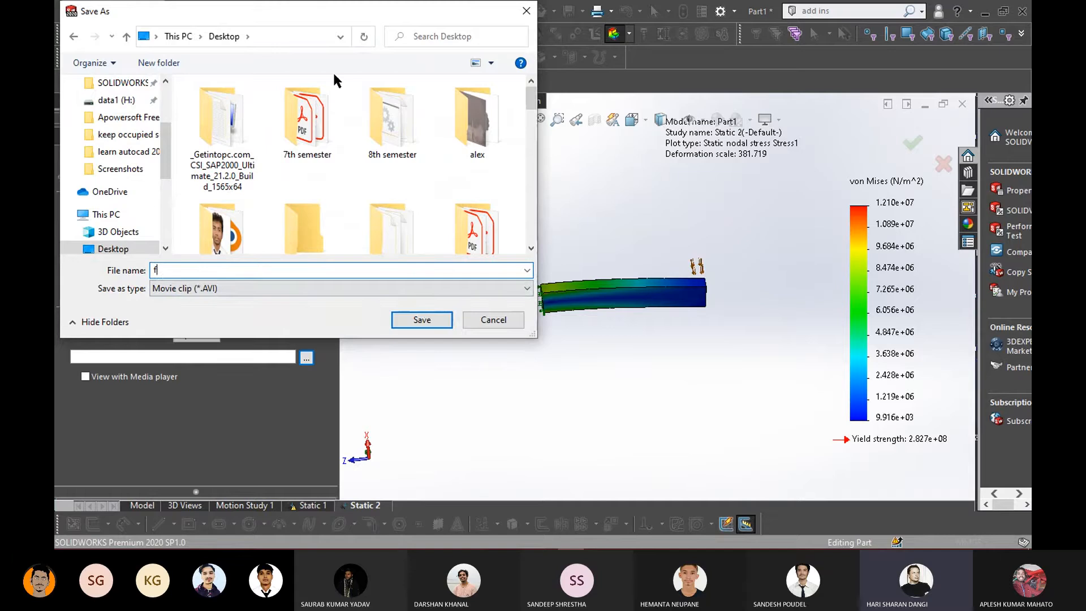
click(422, 320)
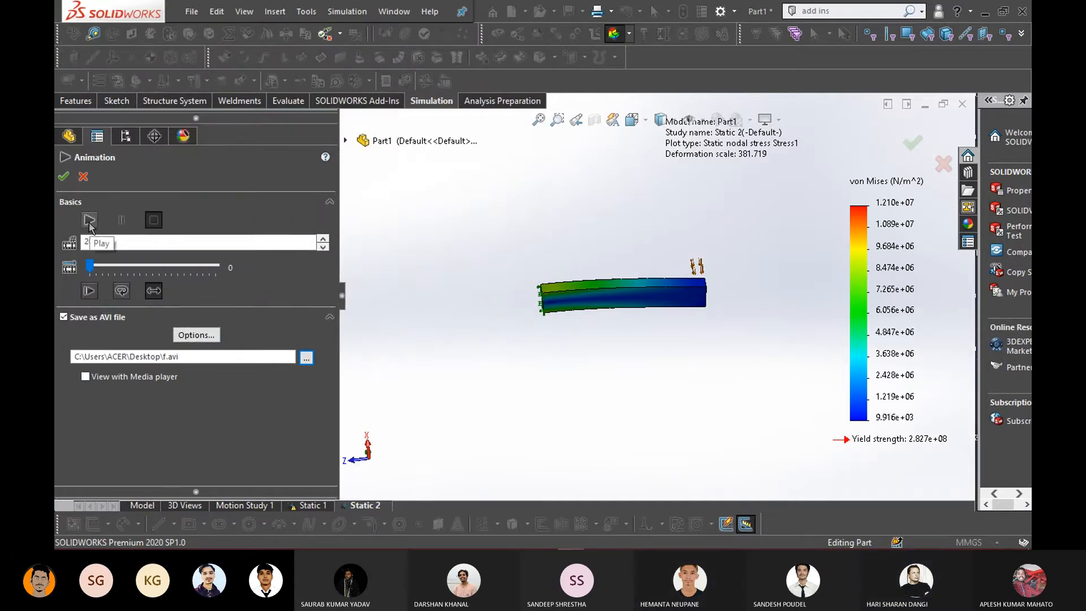
Set the stress animation to 25 frames and play it to create the AVI file
drag(120, 241, 66, 244)
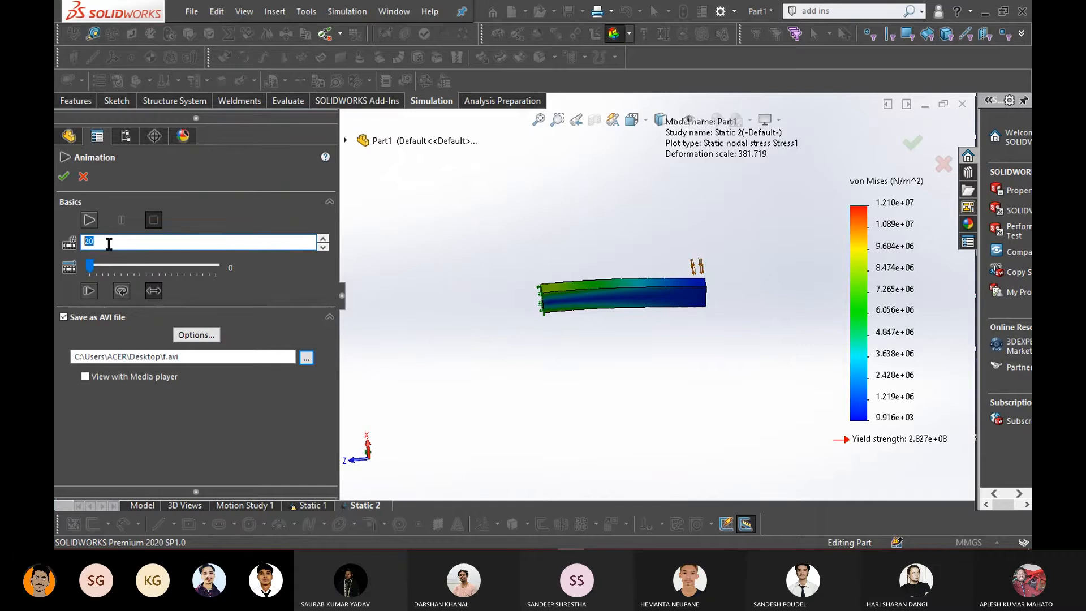
text(25)
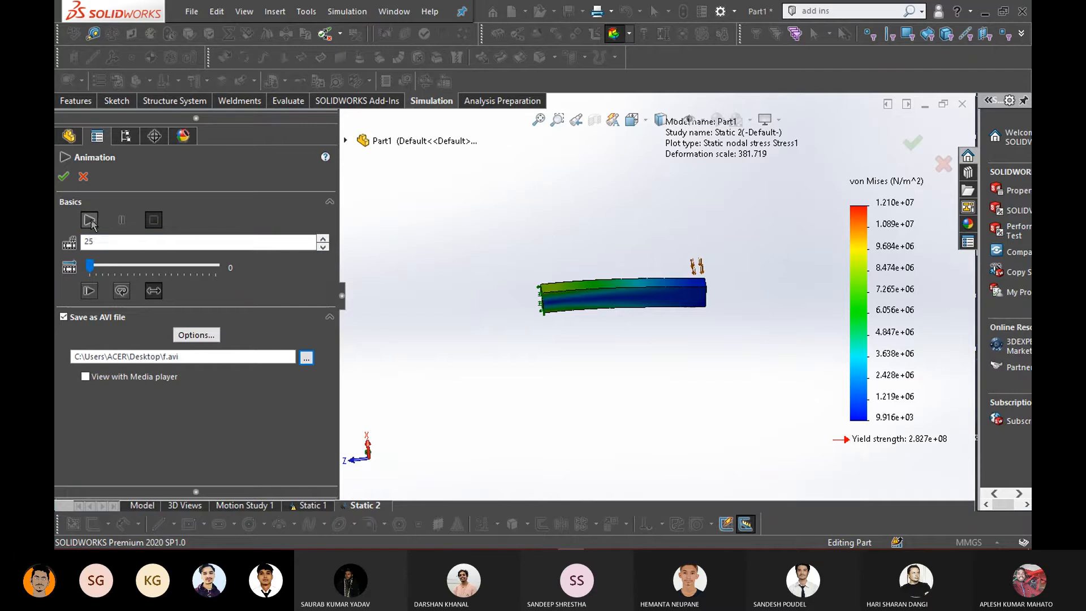
click(89, 221)
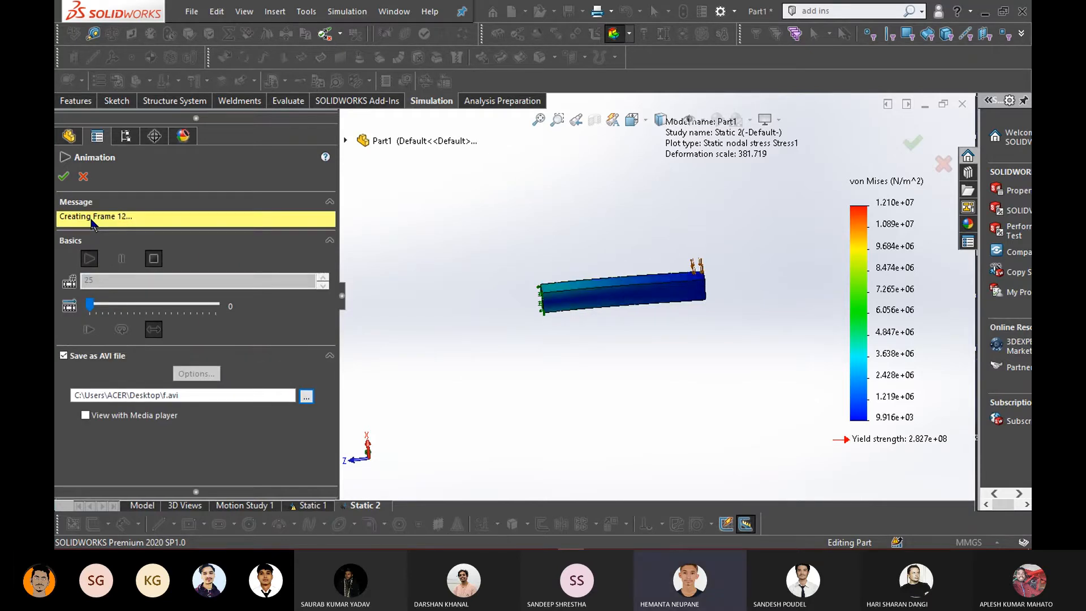
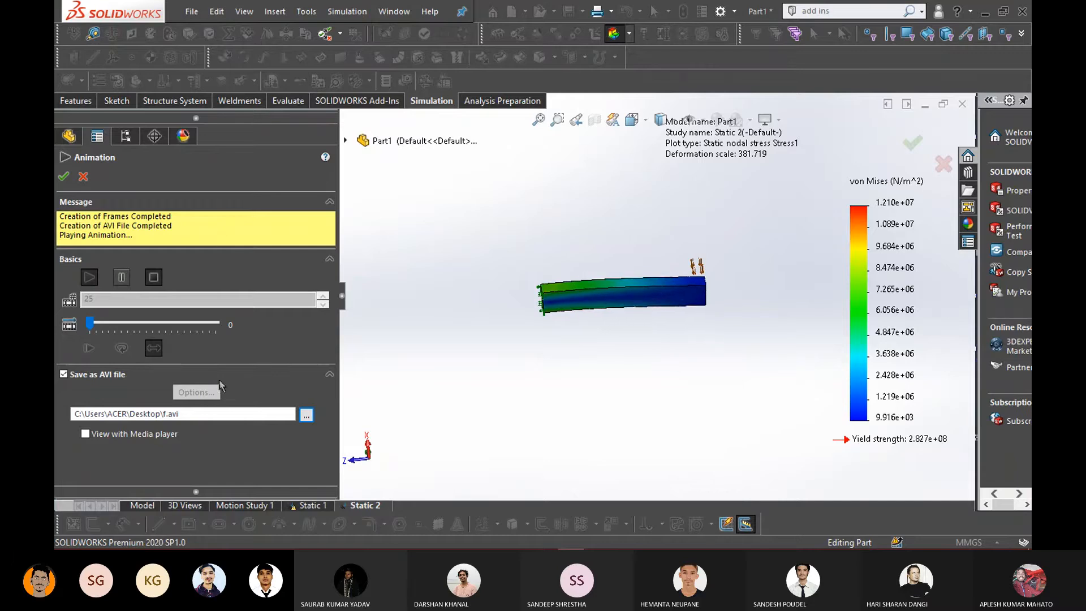
Stop the stress animation, turn AVI saving back on, and view the available video compressors without changing the selection
click(153, 277)
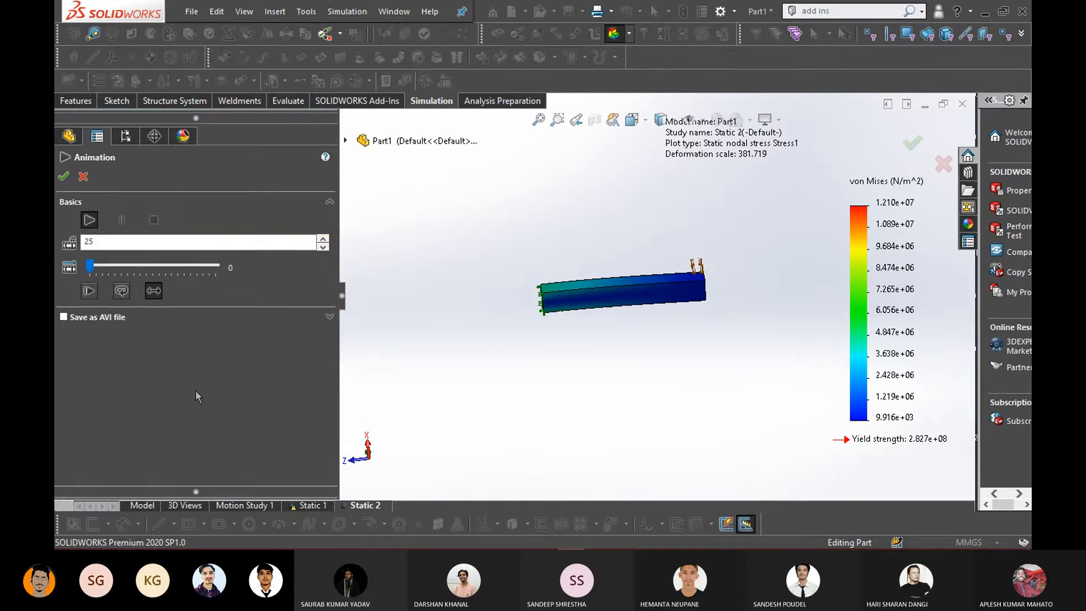
click(93, 319)
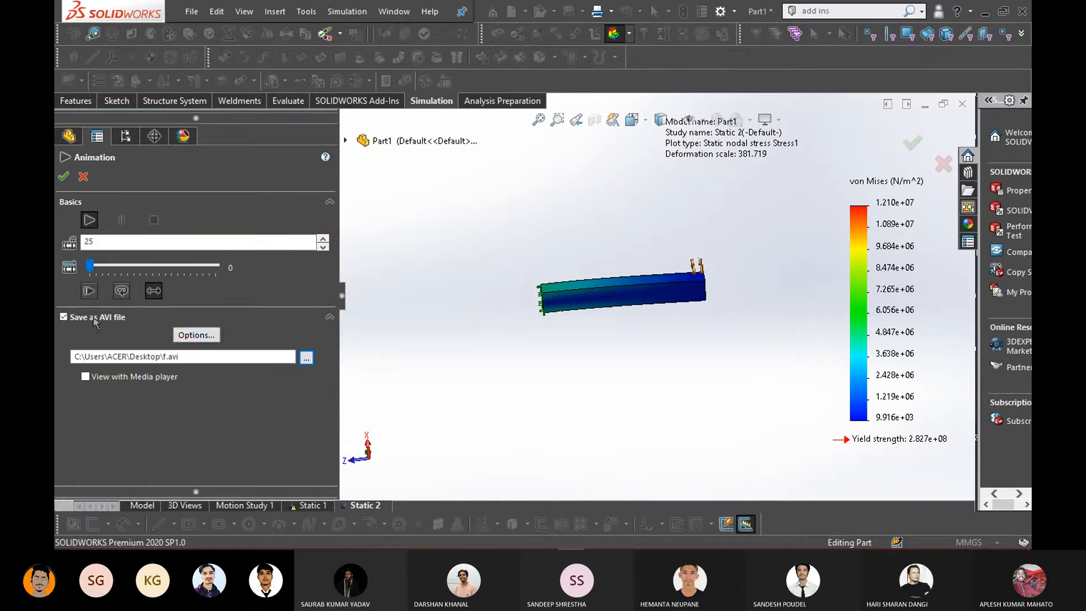
click(193, 336)
click(523, 264)
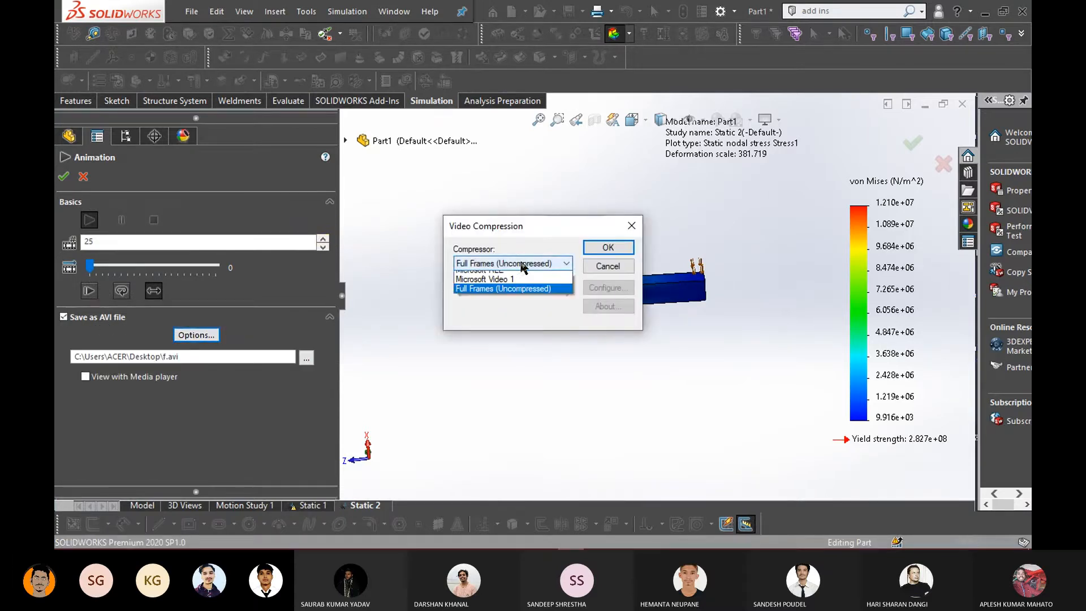
click(523, 264)
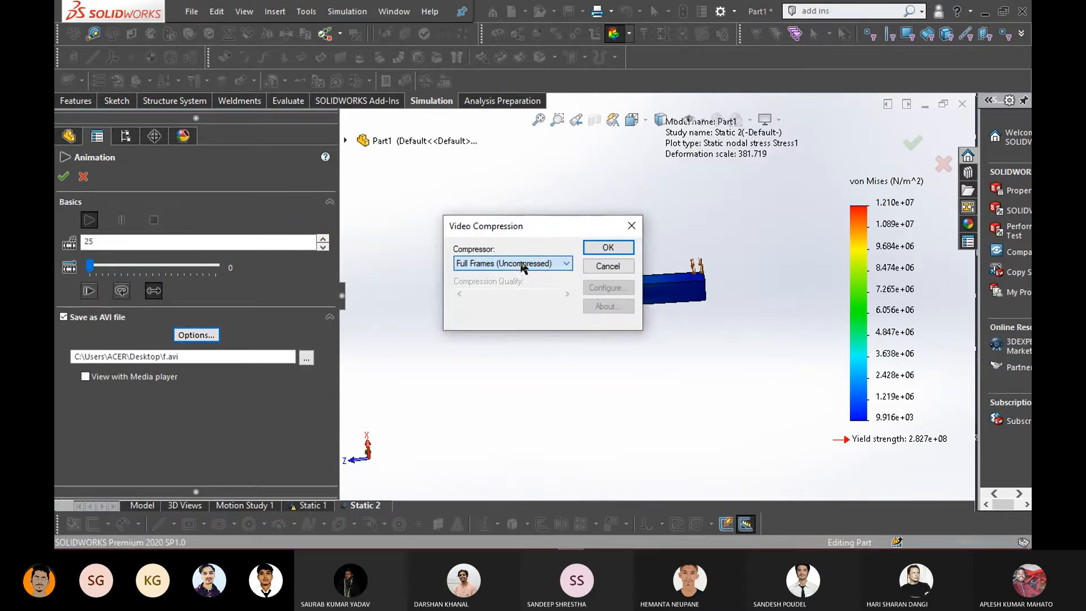
click(639, 228)
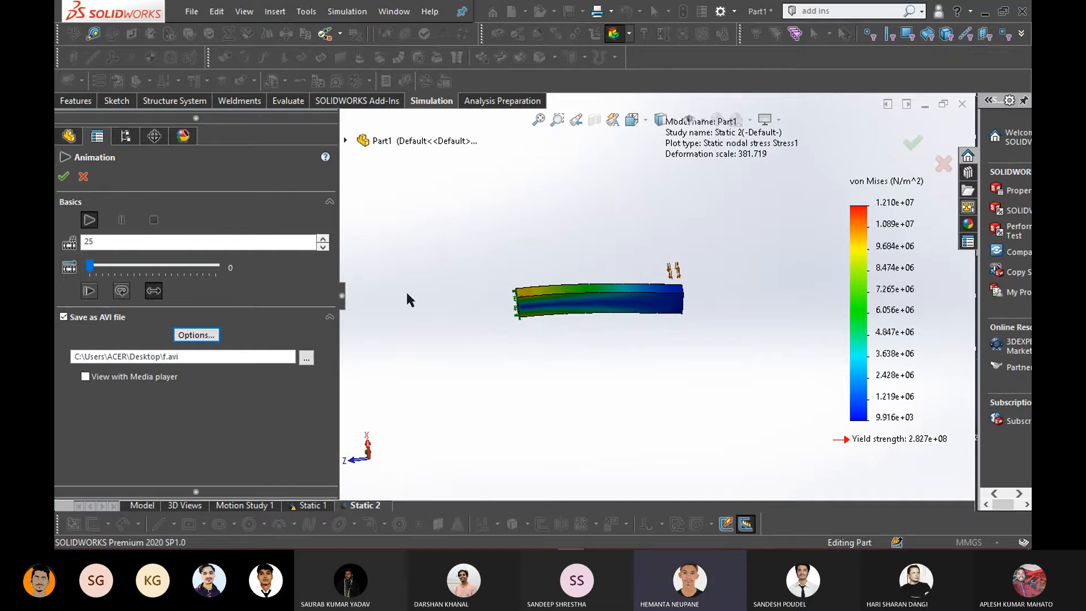
Play the stress animation again to regenerate the "f" AVI file on the Desktop
click(242, 241)
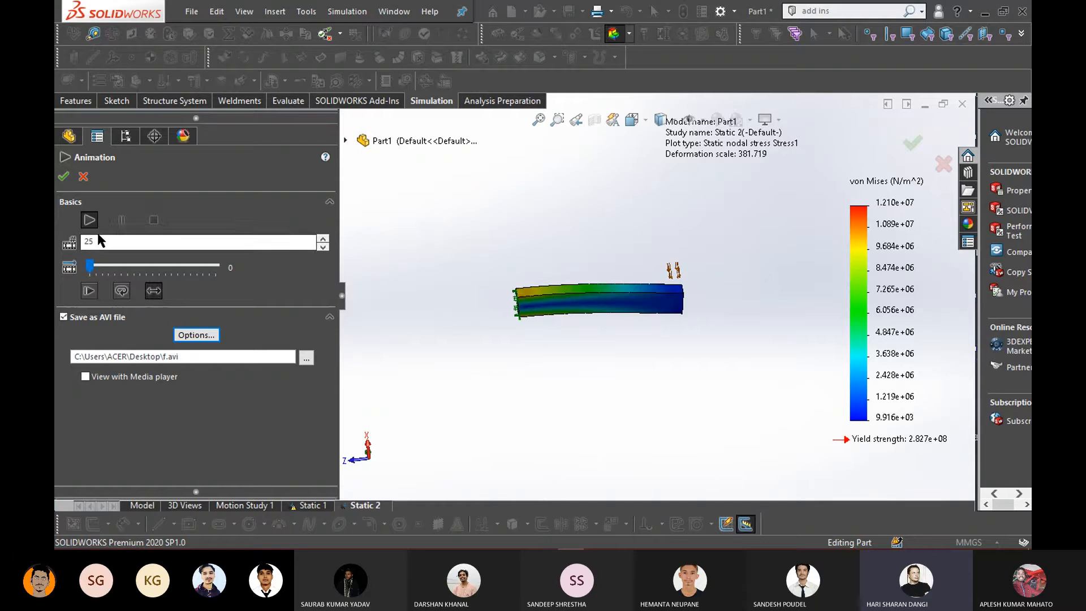
click(88, 219)
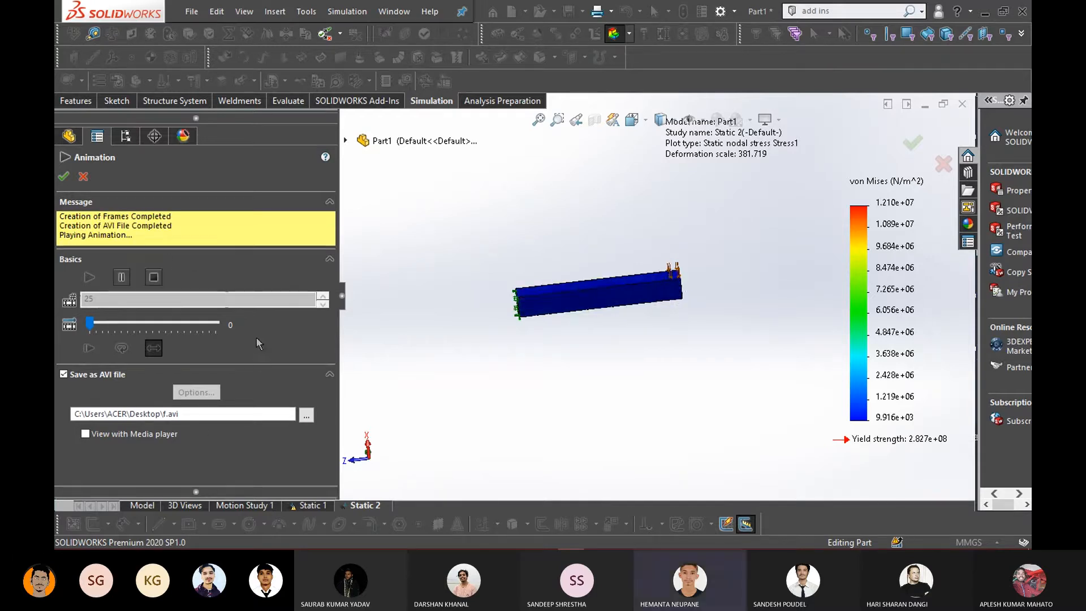
Open the exported "f" video from the Desktop in VLC media player, watch the stress animation, and close the player
click(984, 19)
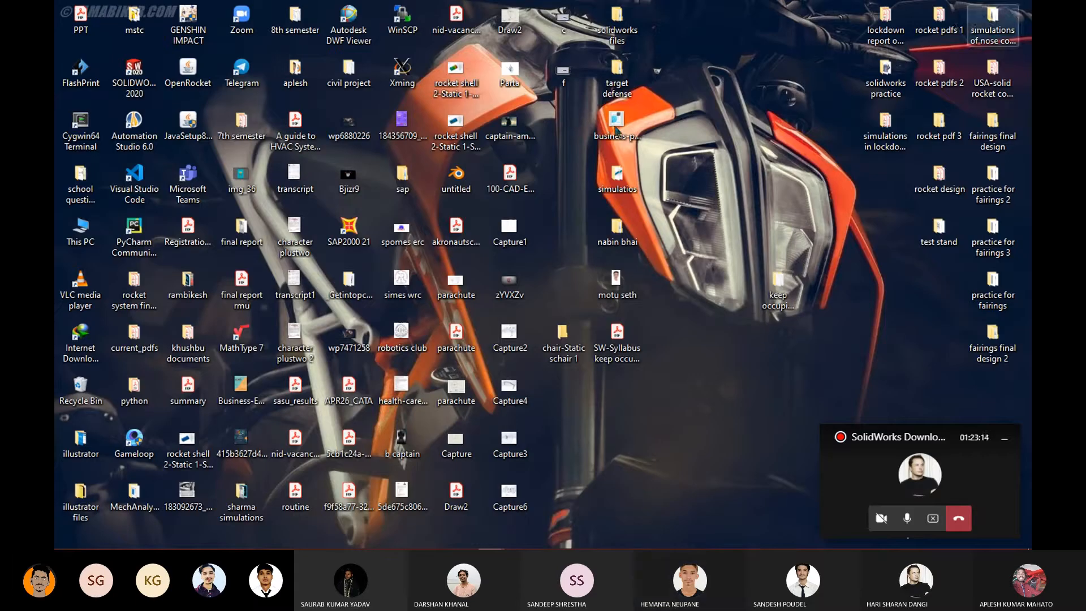
double_click(566, 79)
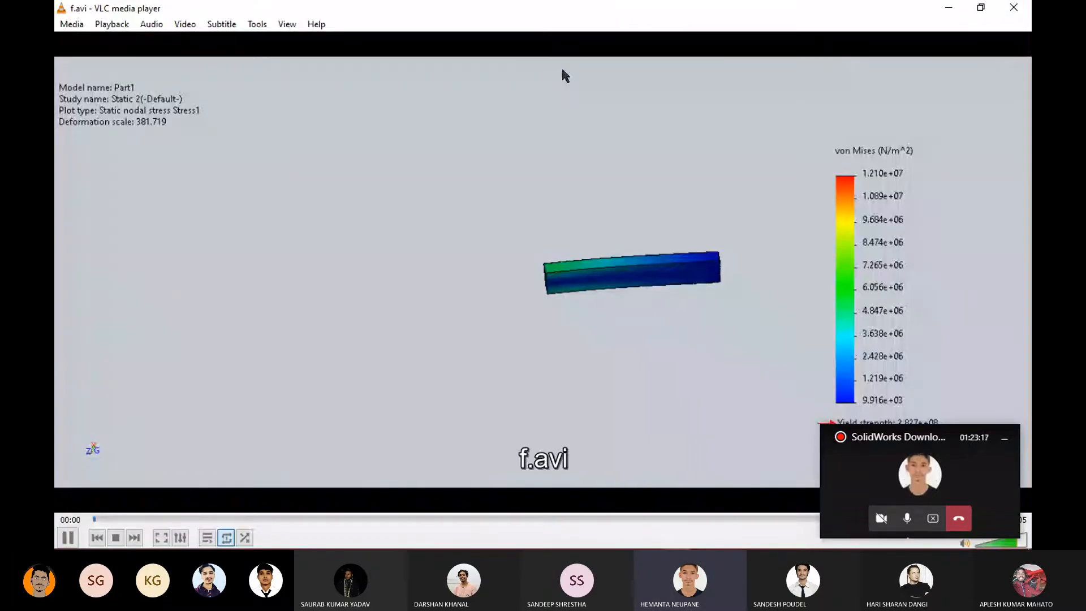
drag(928, 440, 256, 302)
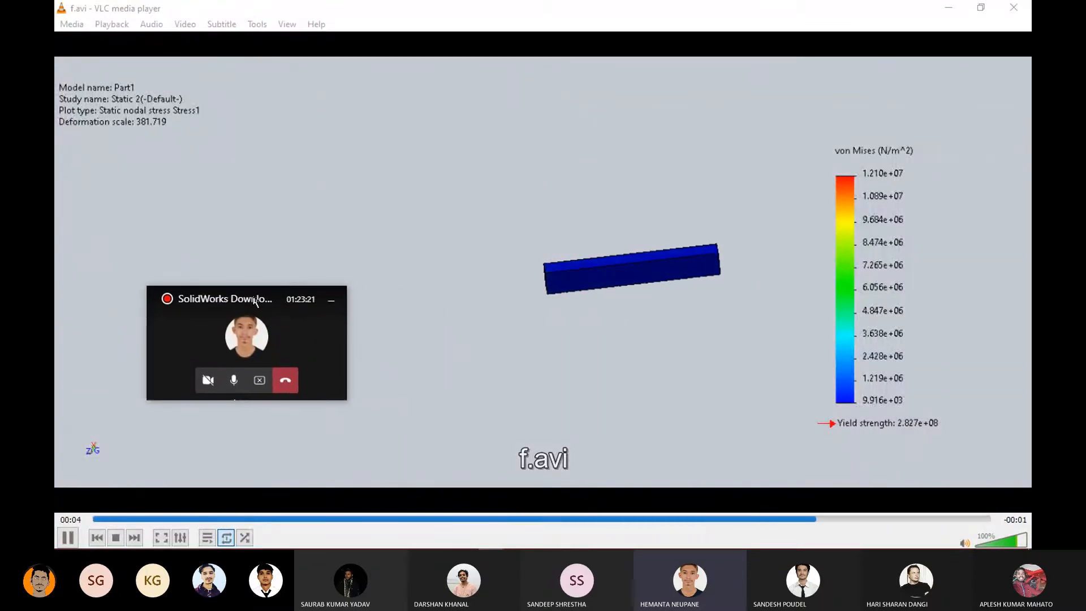
click(1027, 8)
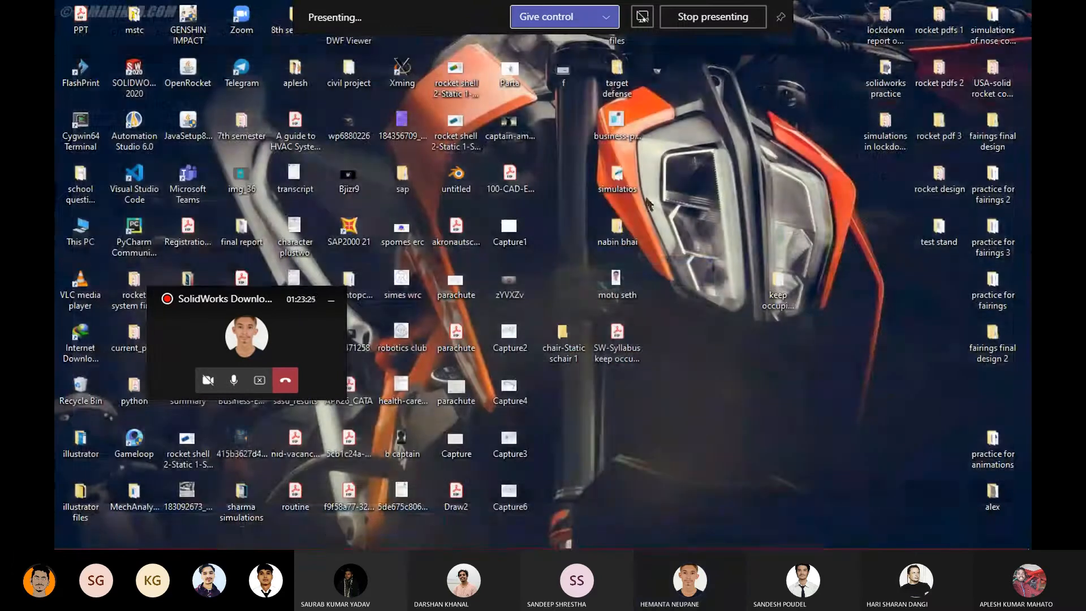
click(258, 338)
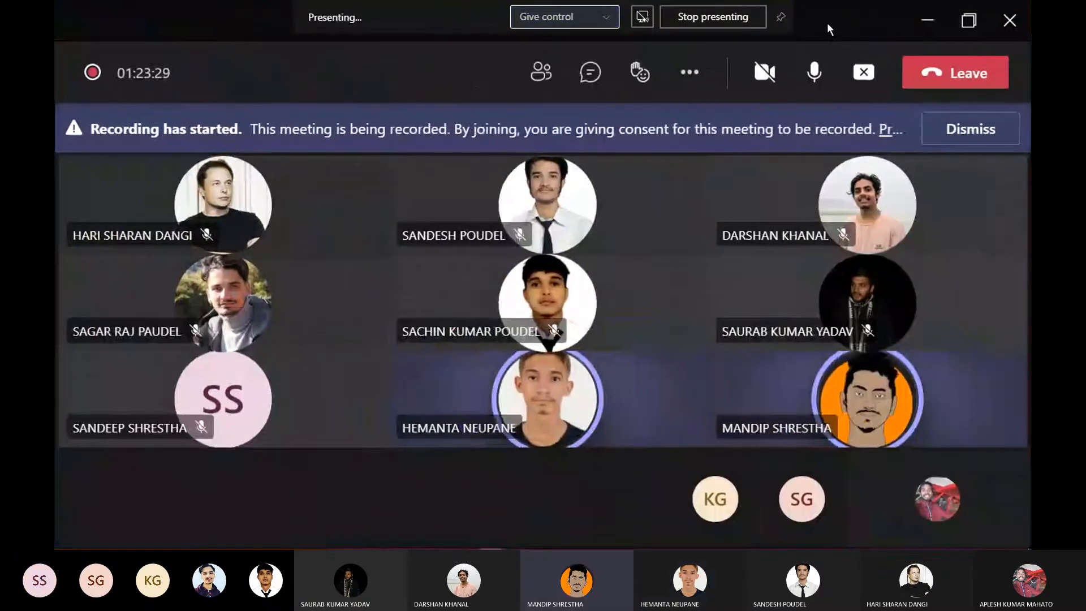
double_click(827, 26)
click(977, 22)
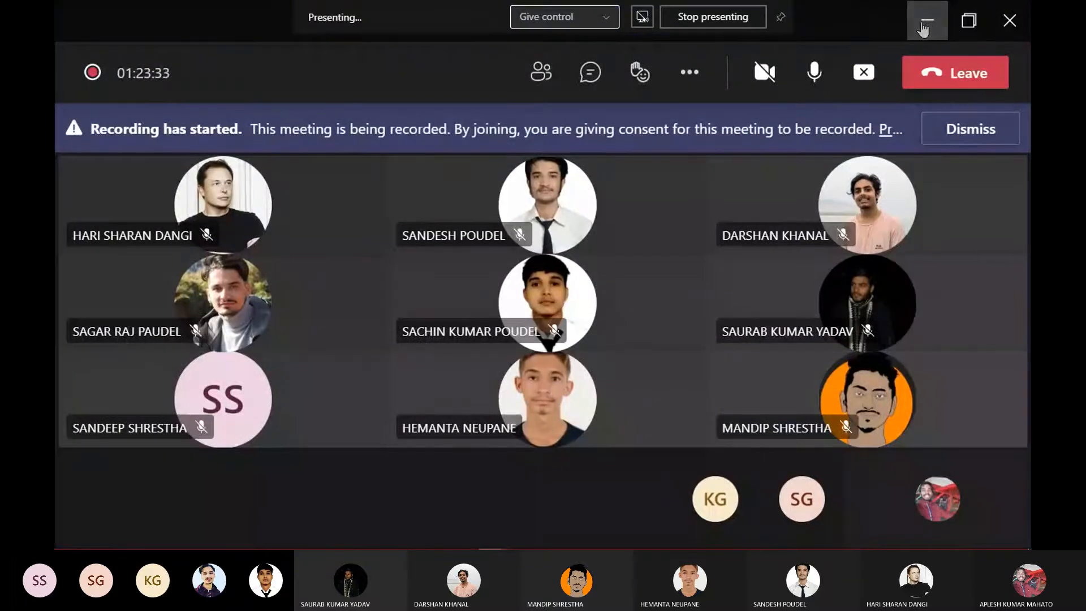
Minimize the meeting window and open the "keep occupied session 1" folder from the desktop in a maximized window
click(926, 22)
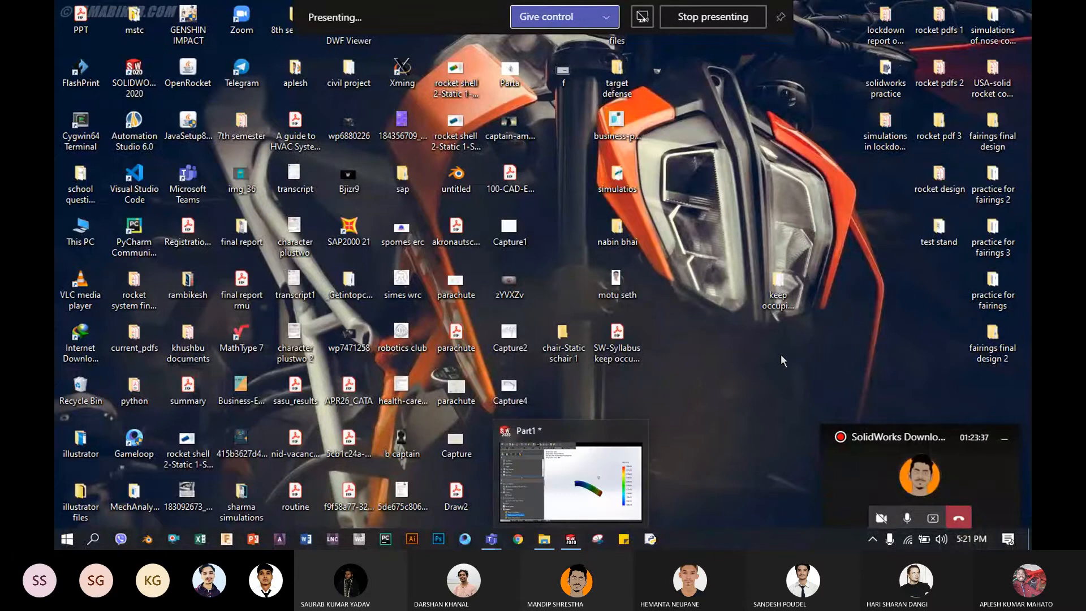
double_click(788, 291)
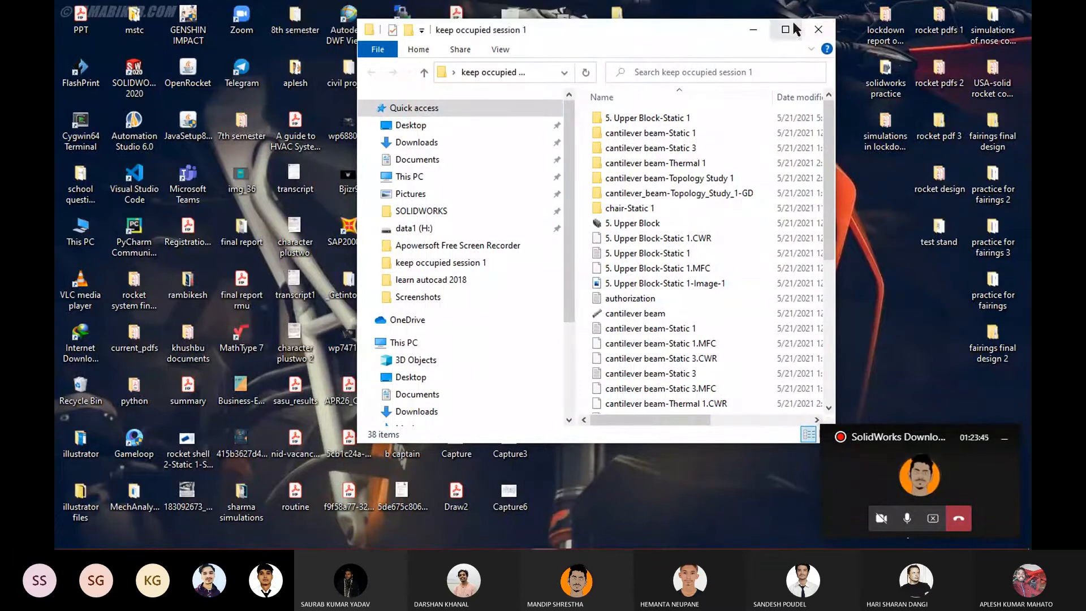
mouse_move(690, 21)
mouse_down()
mouse_move(691, 43)
mouse_move(692, 8)
mouse_up()
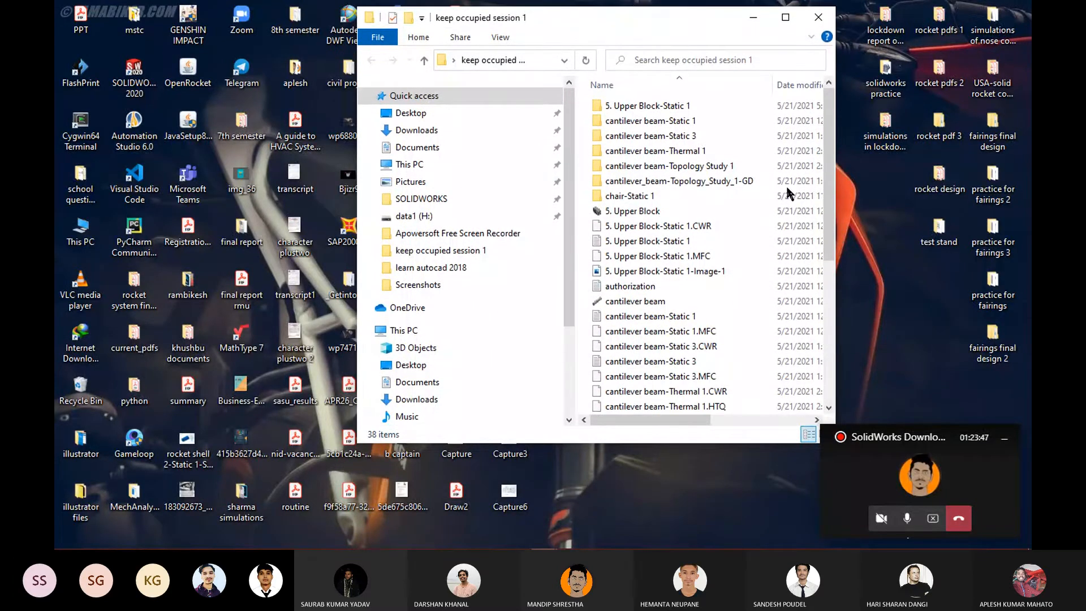
click(785, 17)
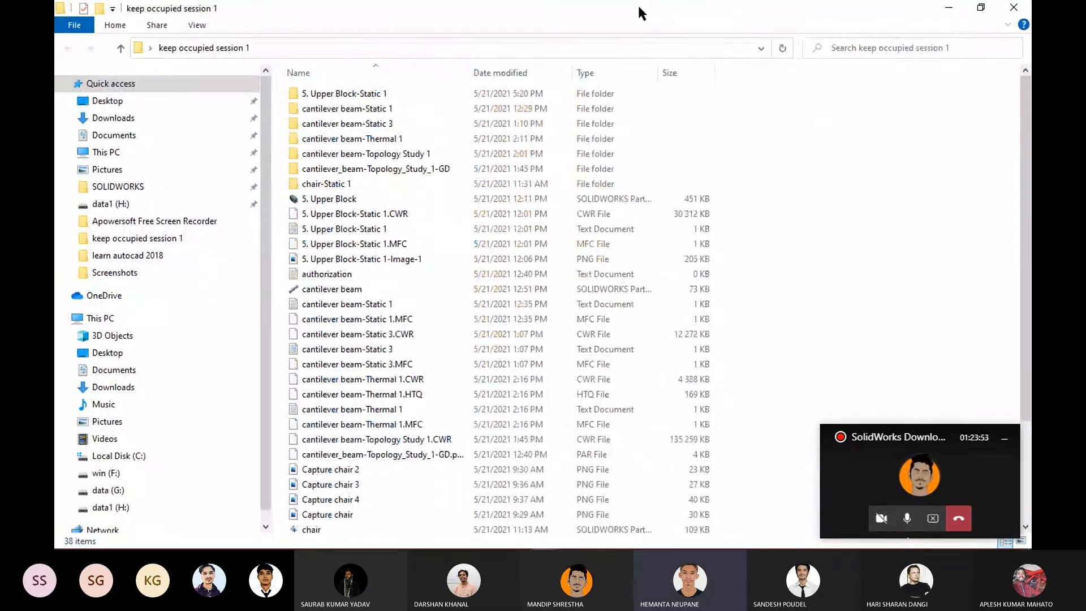
mouse_move(648, 1)
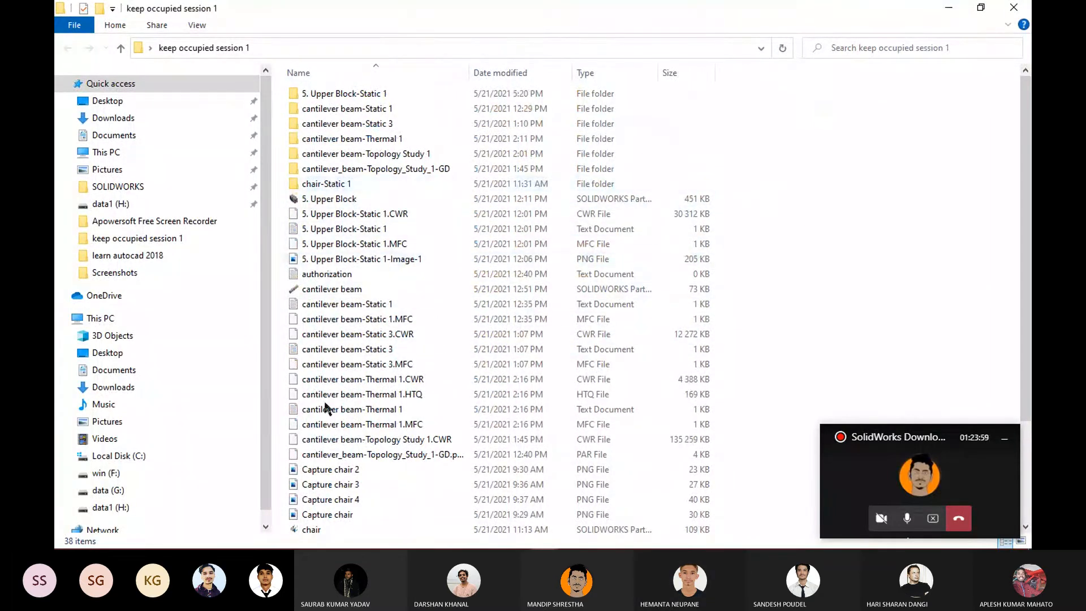
Attach the chair.SLDPRT part from the "keep occupied session 1" folder to the SolidWorks meeting chat in Microsoft Teams and send it
mouse_move(501, 547)
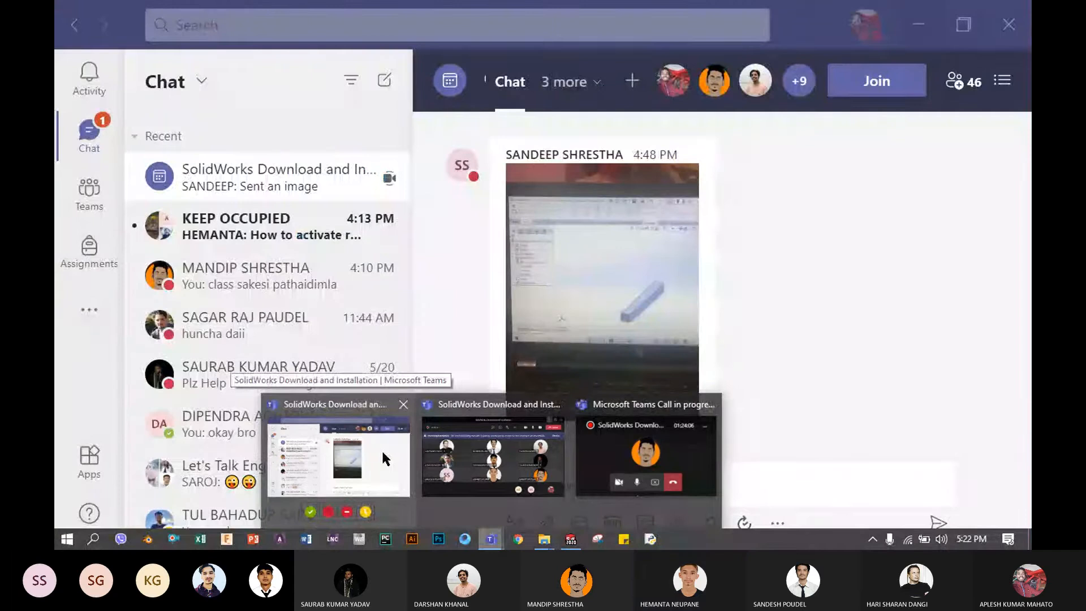
click(381, 449)
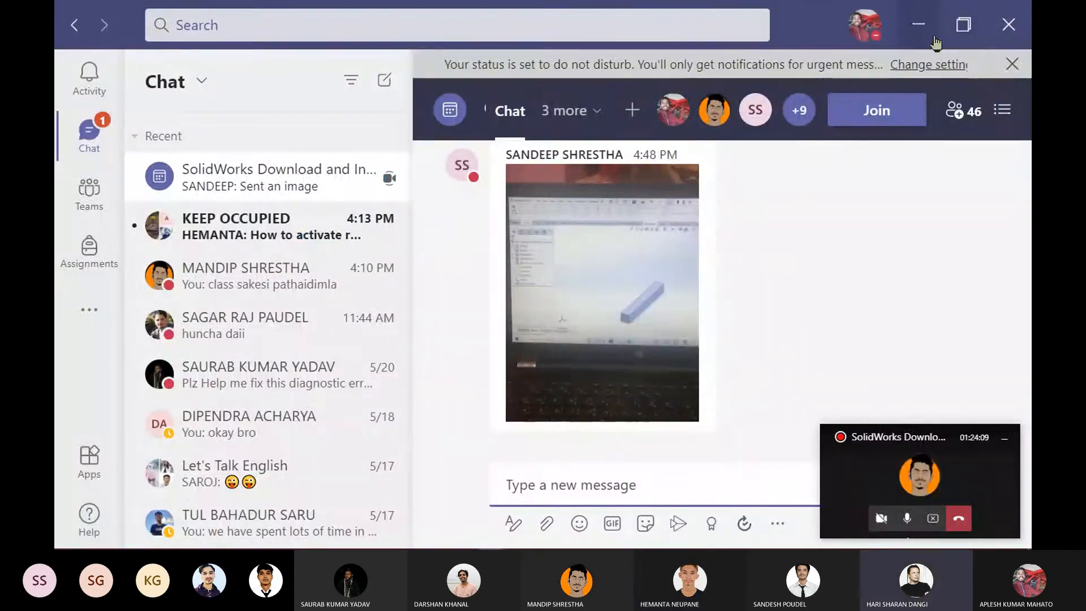
click(919, 24)
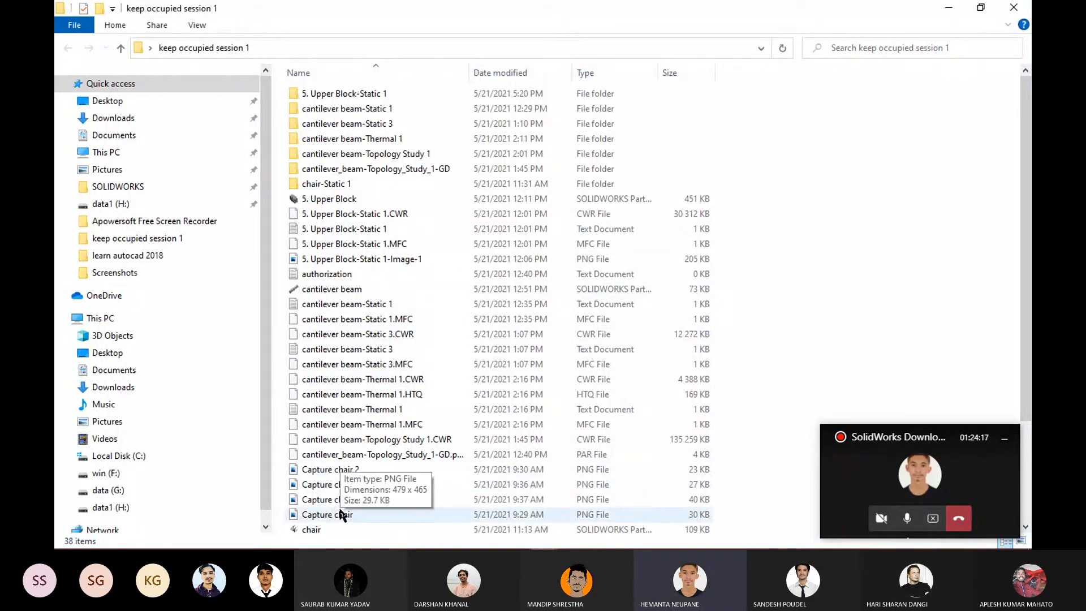
scroll(314, 495, down, 1)
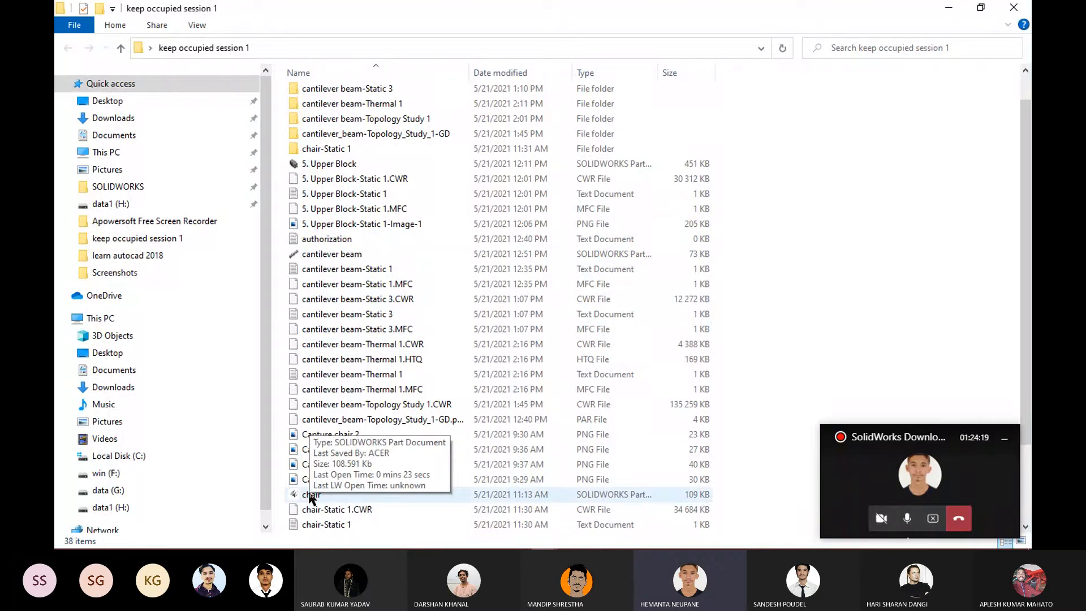
drag(310, 498, 623, 487)
drag(922, 437, 313, 332)
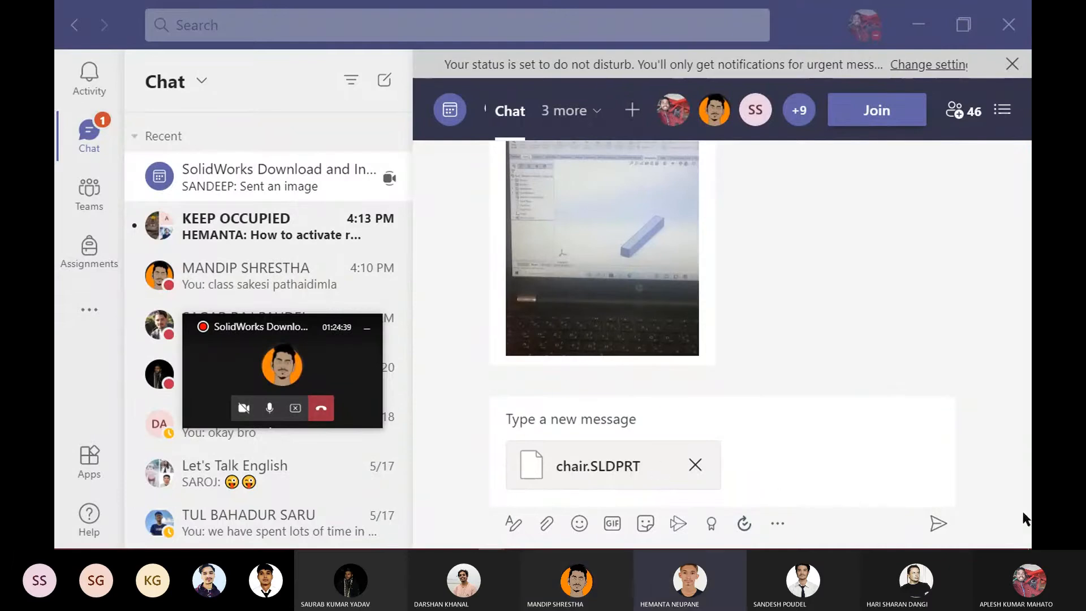
click(938, 524)
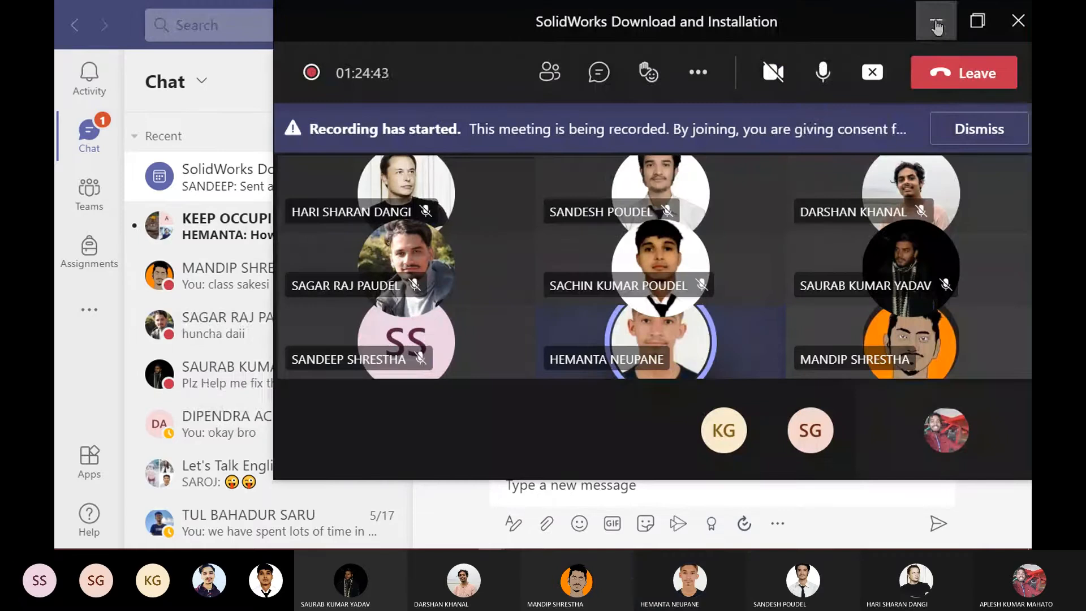
Minimize the meeting, chat and folder windows to clear the desktop
click(929, 19)
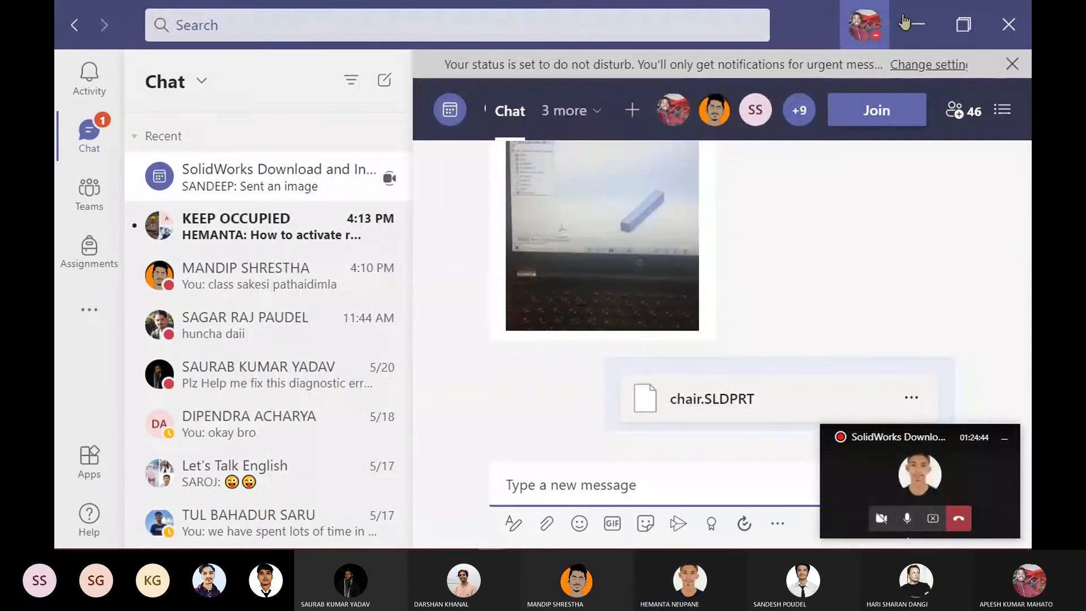
click(917, 25)
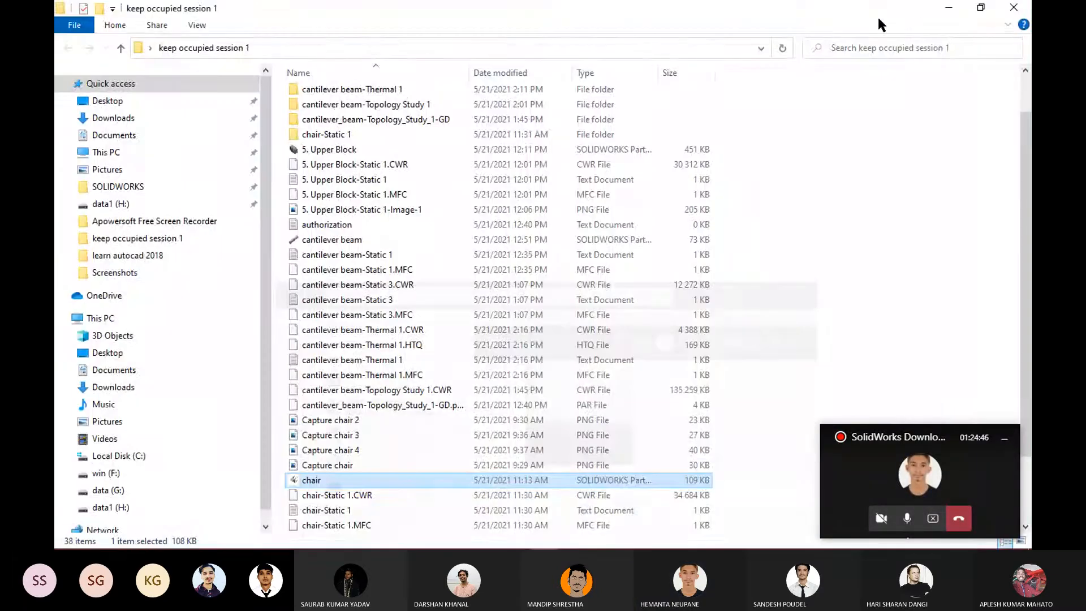
click(949, 9)
click(879, 469)
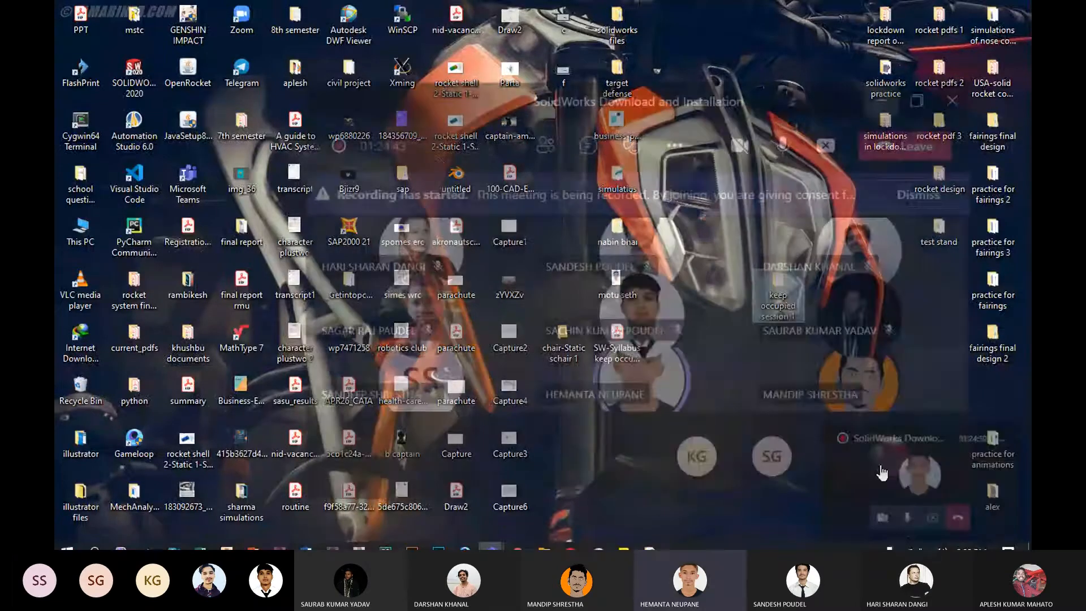
drag(856, 16, 765, 30)
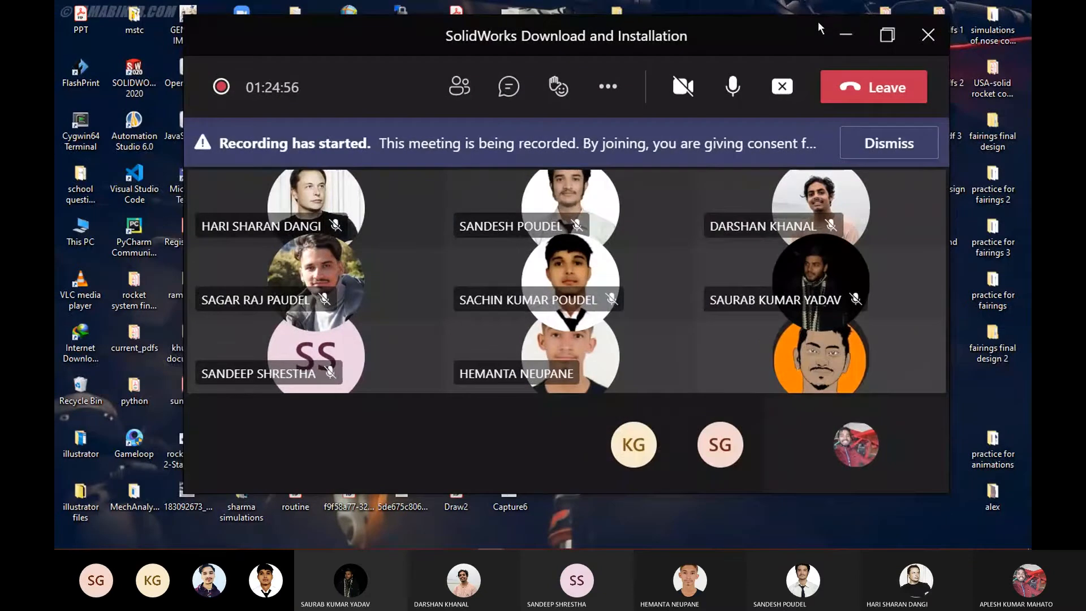
click(845, 37)
Switch to SOLIDWORKS, close the stress plot animation of Part1's Static 2 study and minimize the program
mouse_move(538, 545)
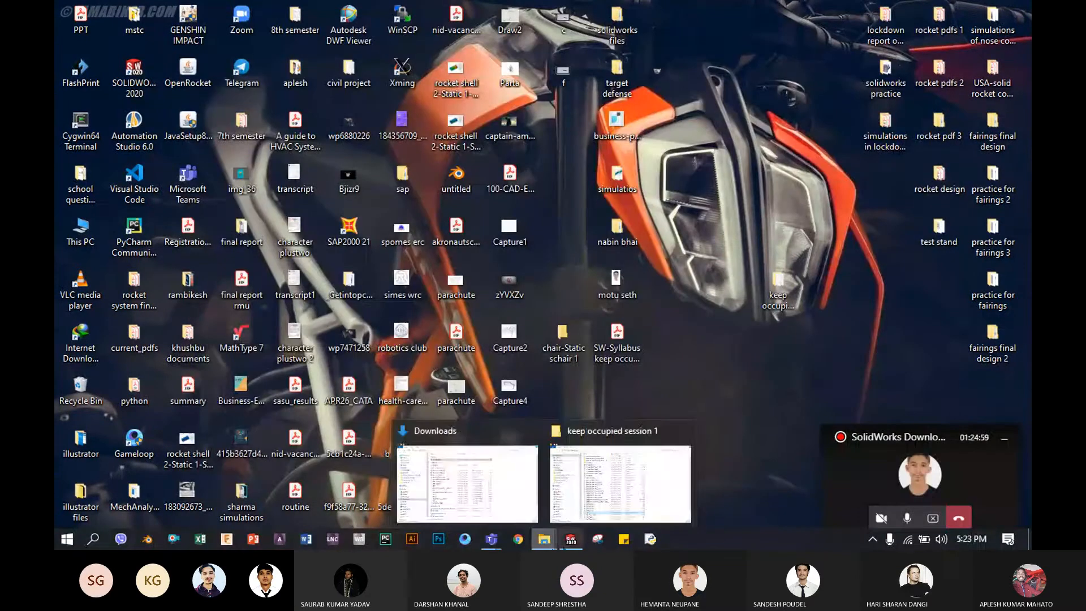
click(571, 540)
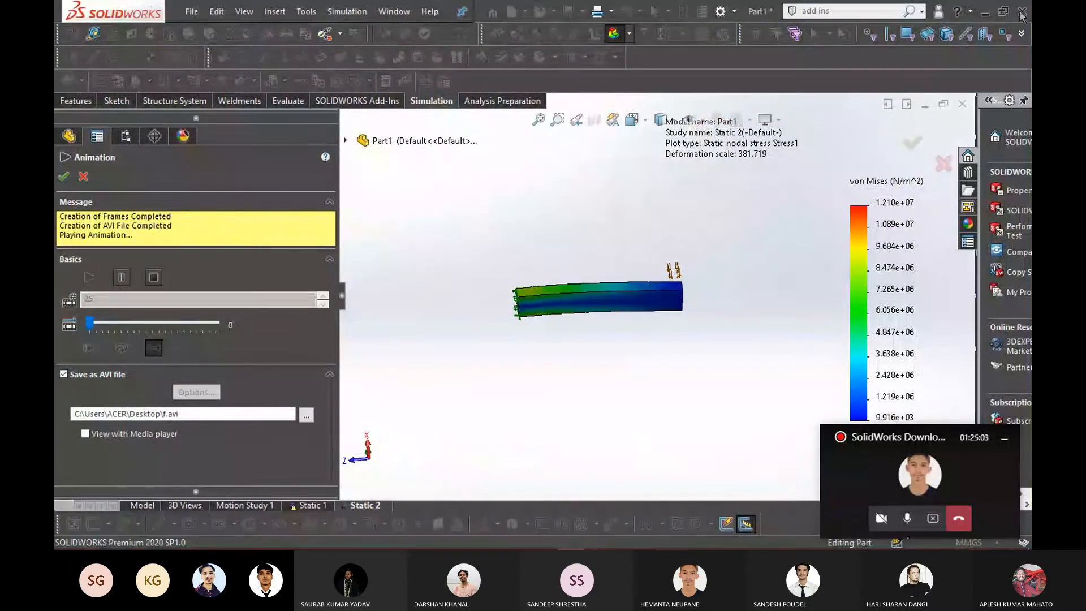
click(83, 176)
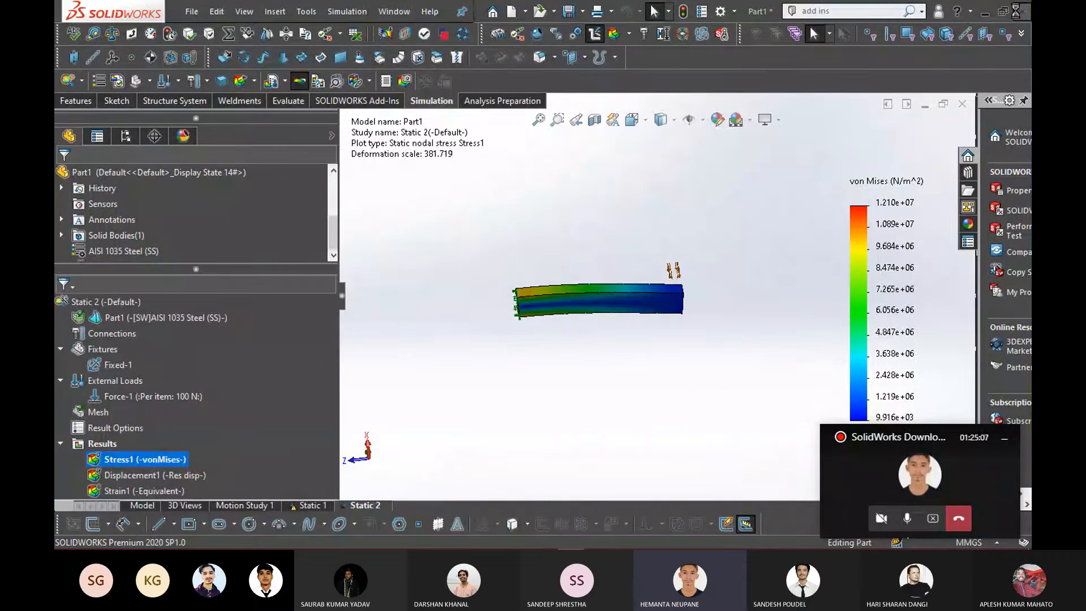
click(986, 12)
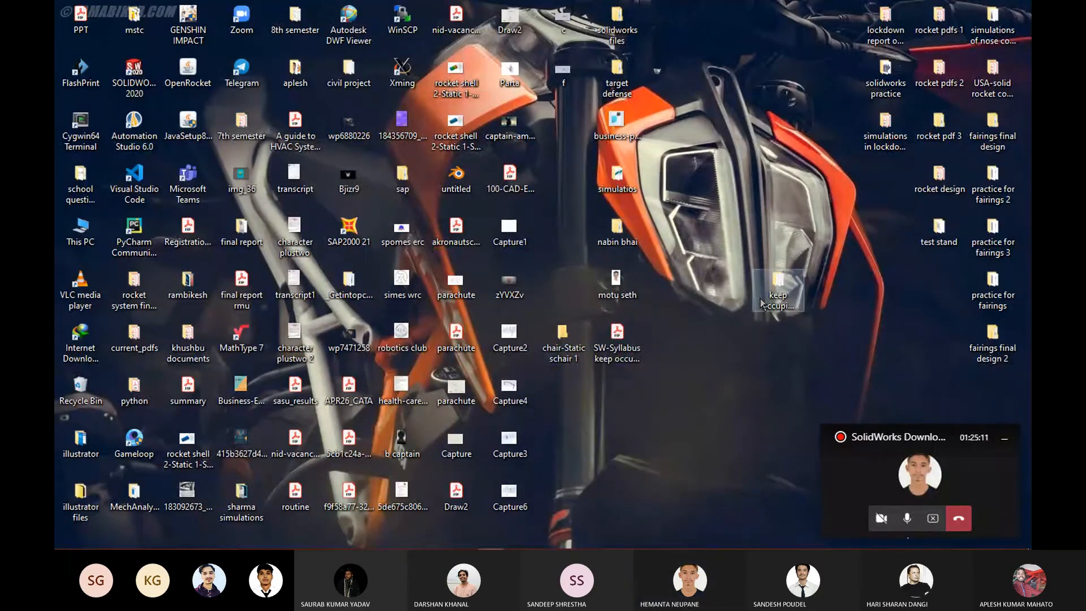
Open the "5. Upper Block" part from the "keep occupied session 1" folder and minimize the folder window
double_click(764, 304)
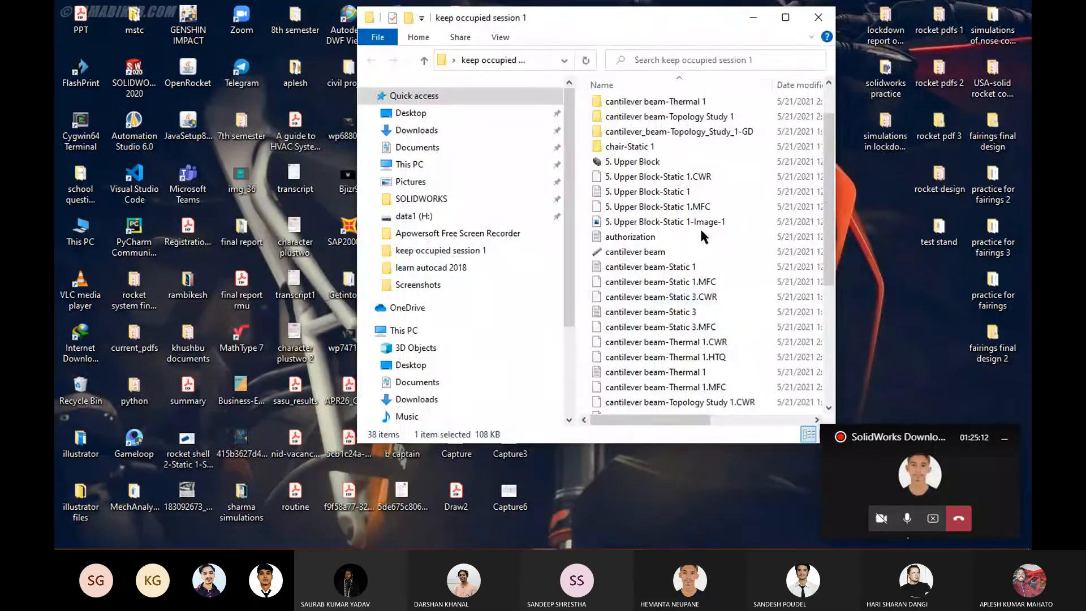
click(791, 19)
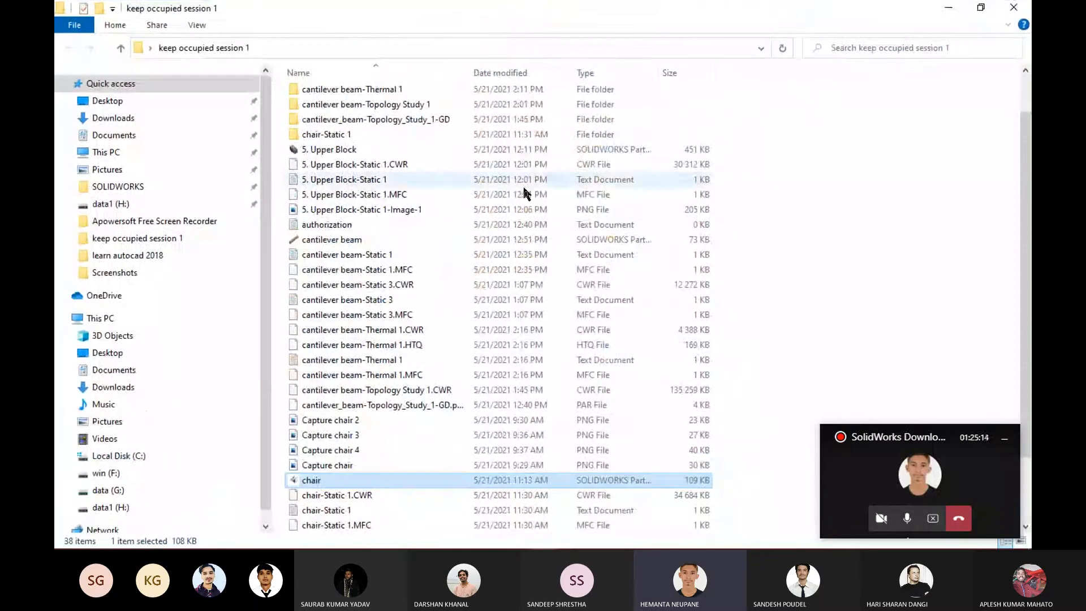
click(362, 152)
double_click(363, 151)
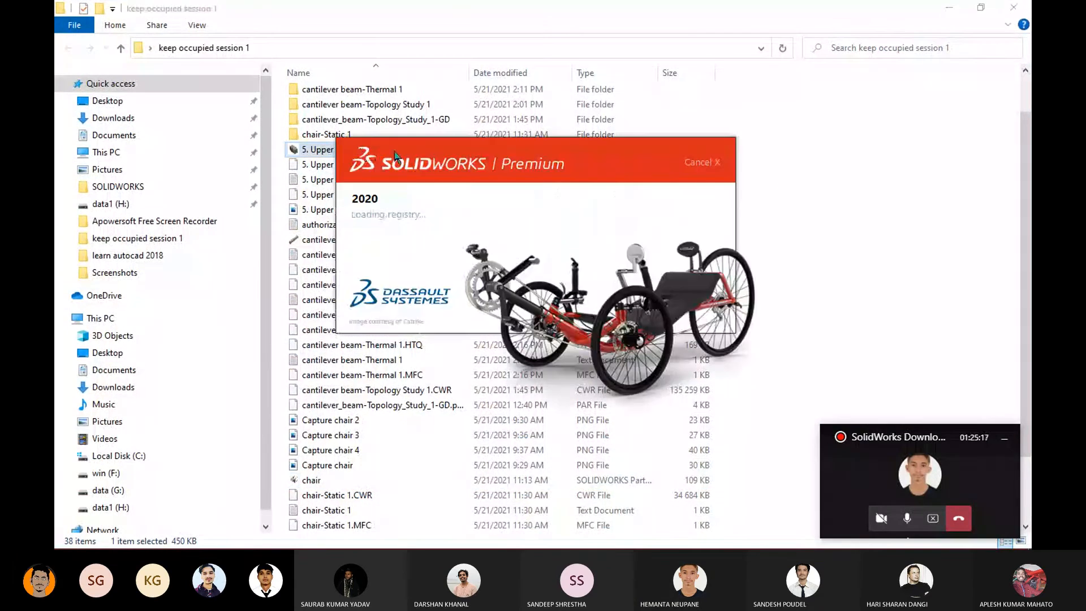
click(820, 6)
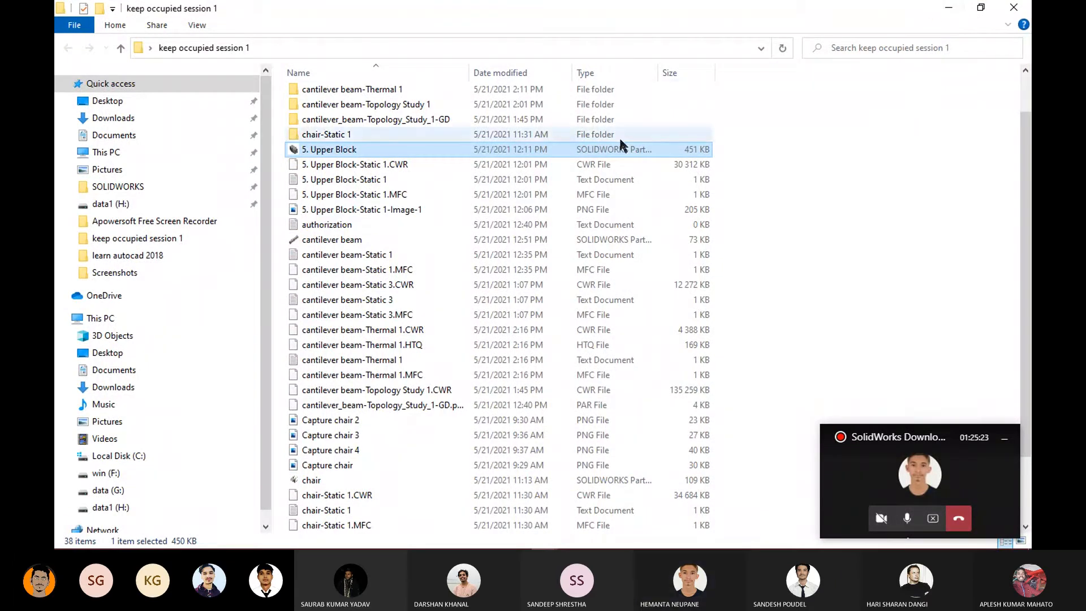
click(943, 15)
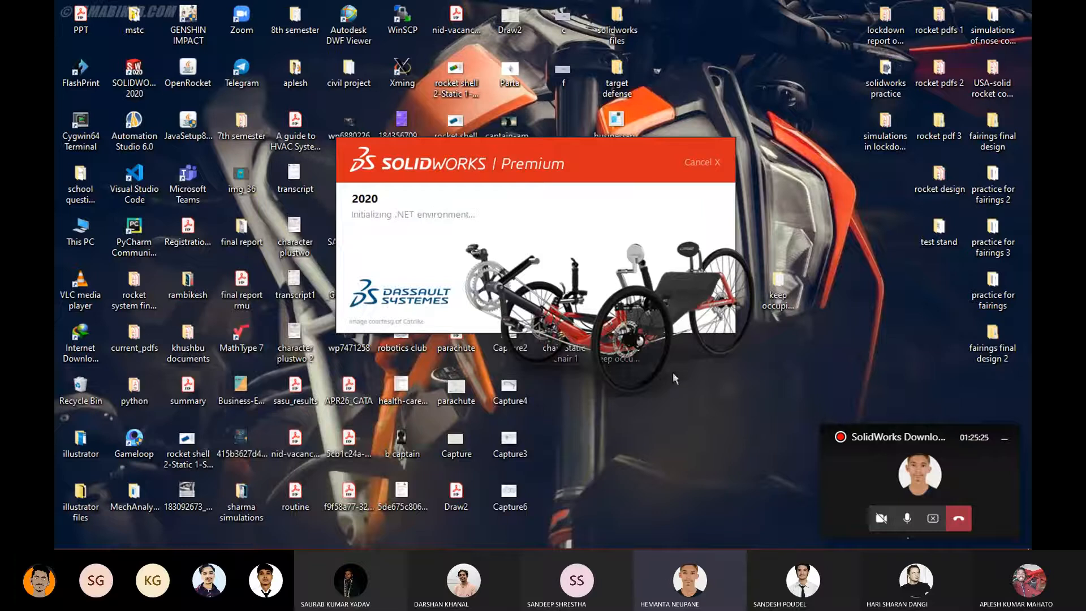
click(884, 473)
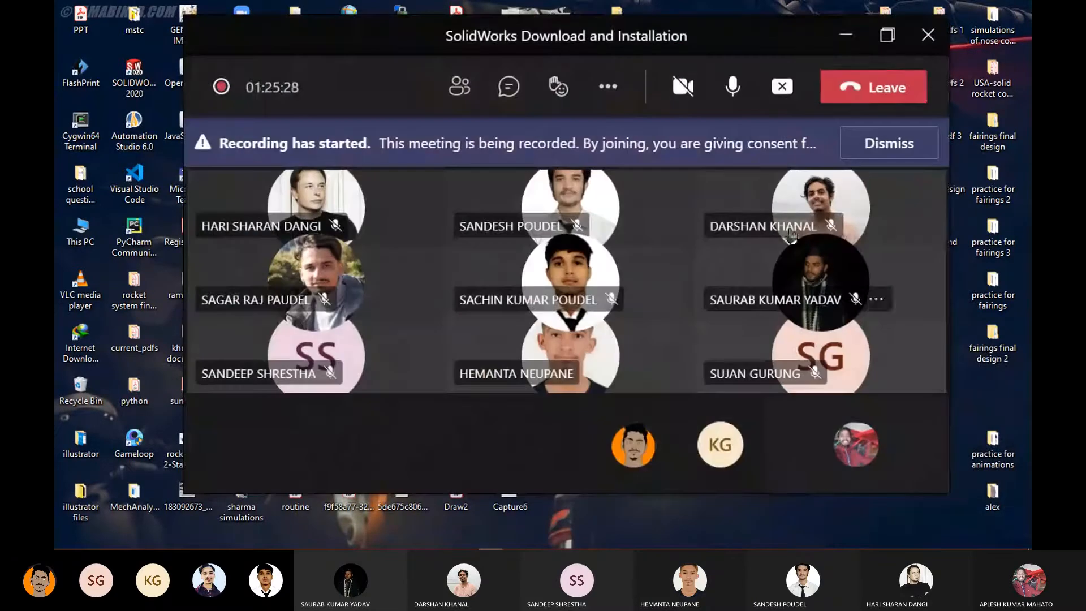
click(842, 36)
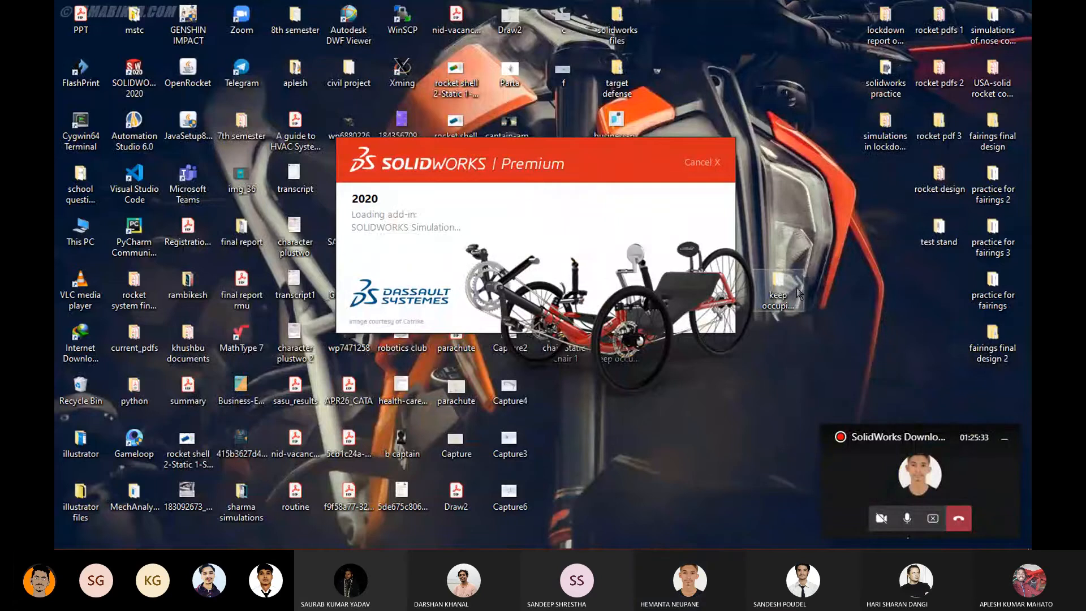
click(861, 477)
drag(723, 29, 707, 33)
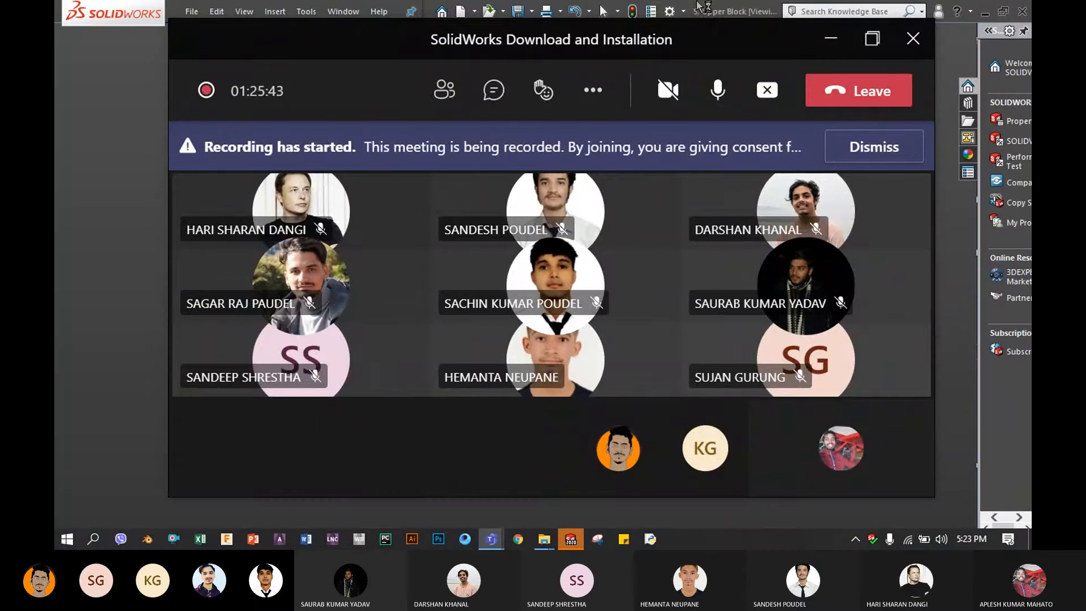
click(583, 208)
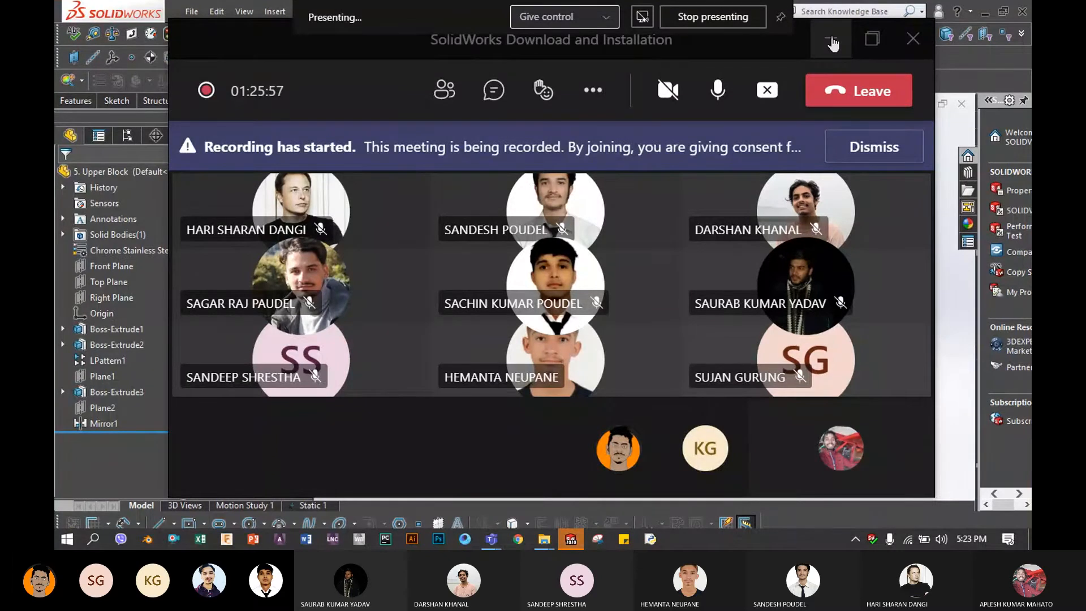
click(831, 41)
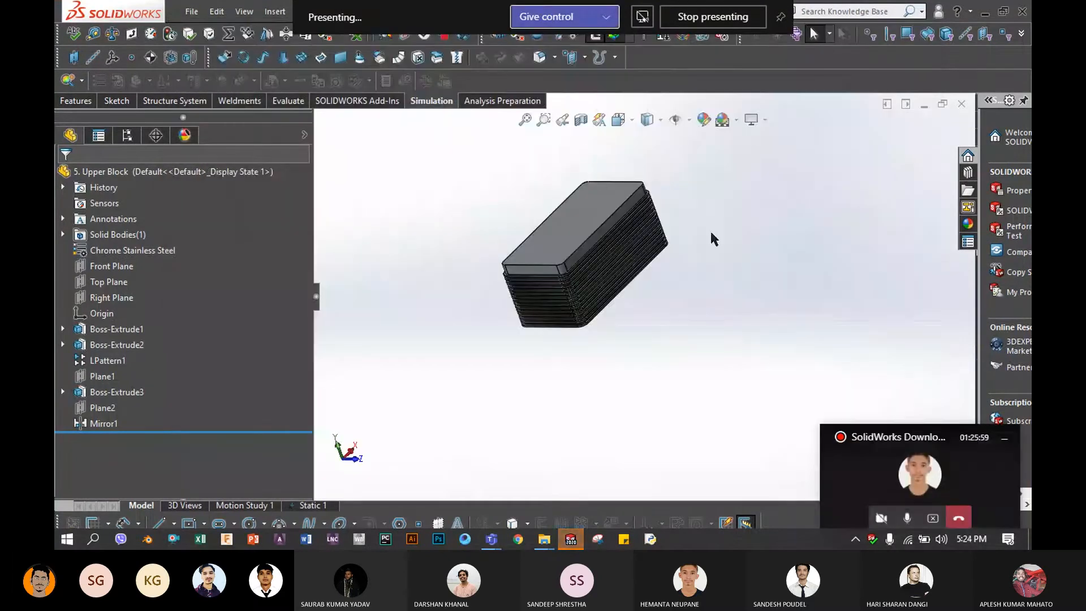
Delete the Boss-Extrude3 feature from the Upper Block part together with its dependent Mirror1 feature
middle_drag(686, 277, 490, 307)
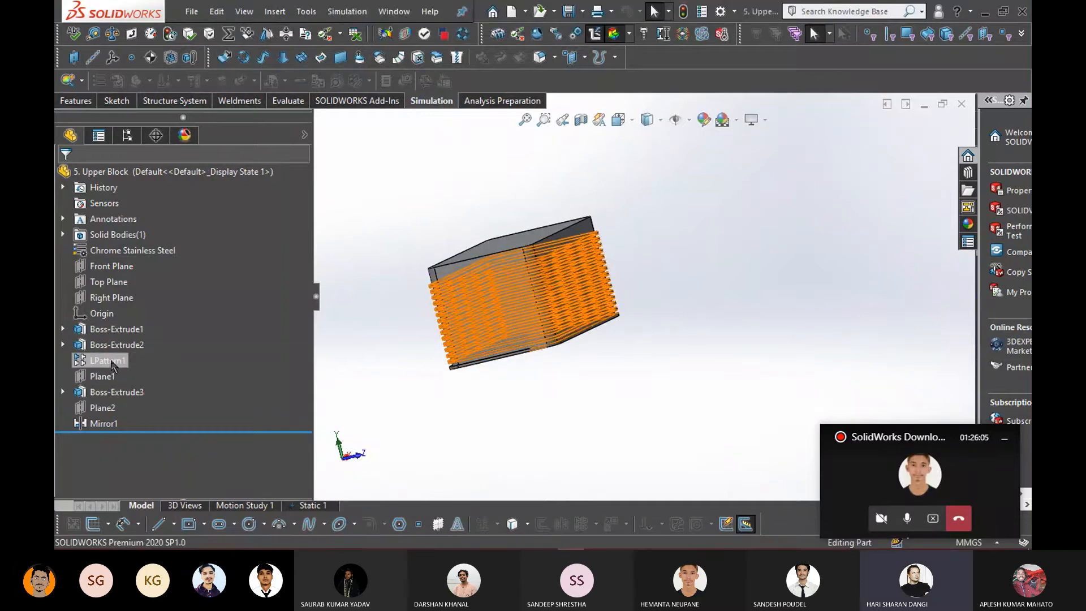
click(103, 396)
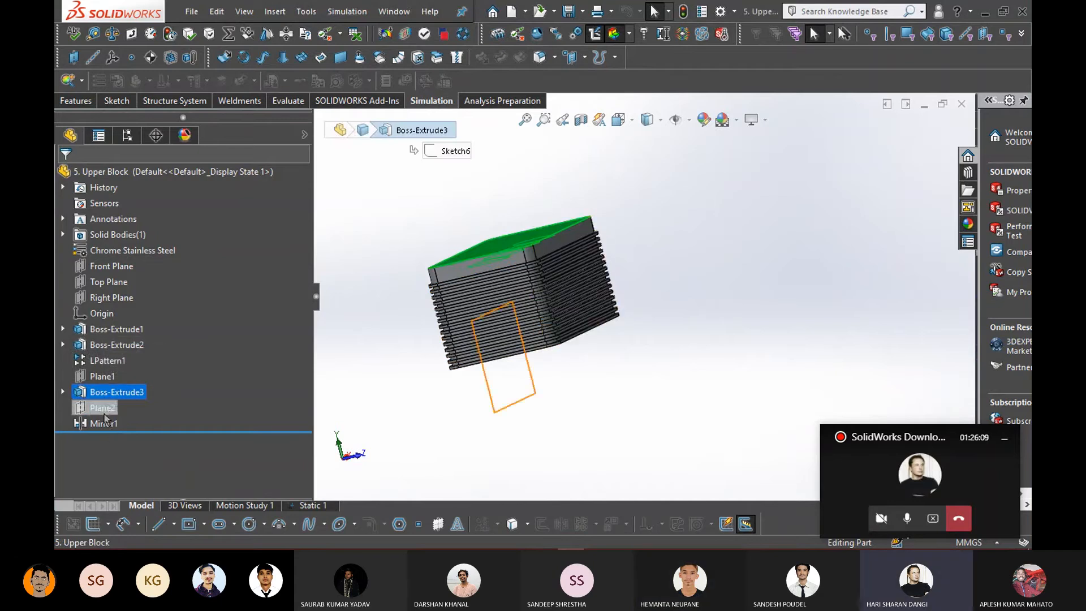
right_click(107, 392)
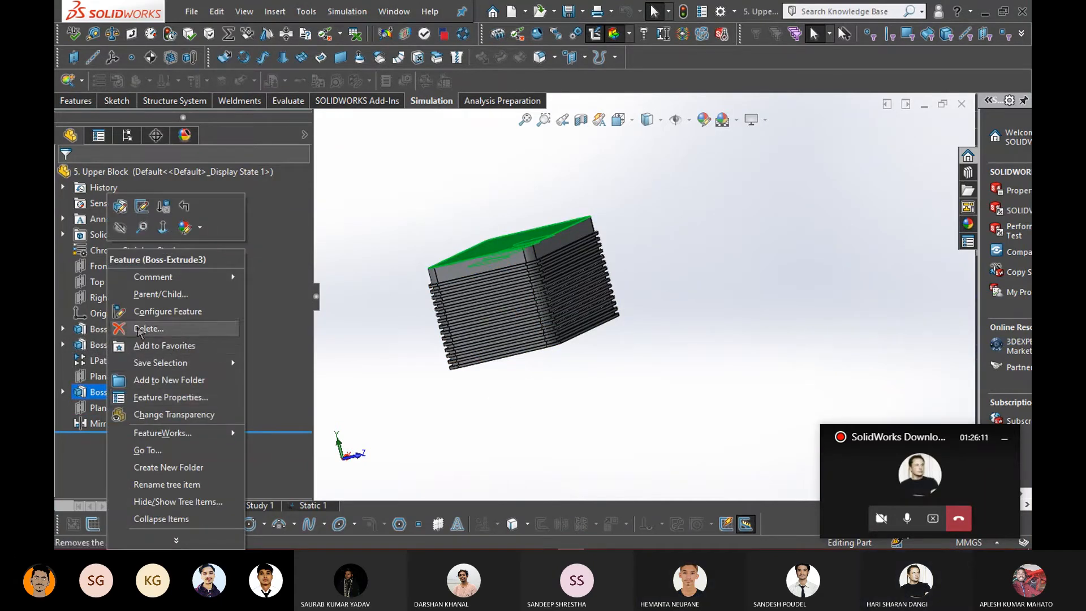
click(139, 329)
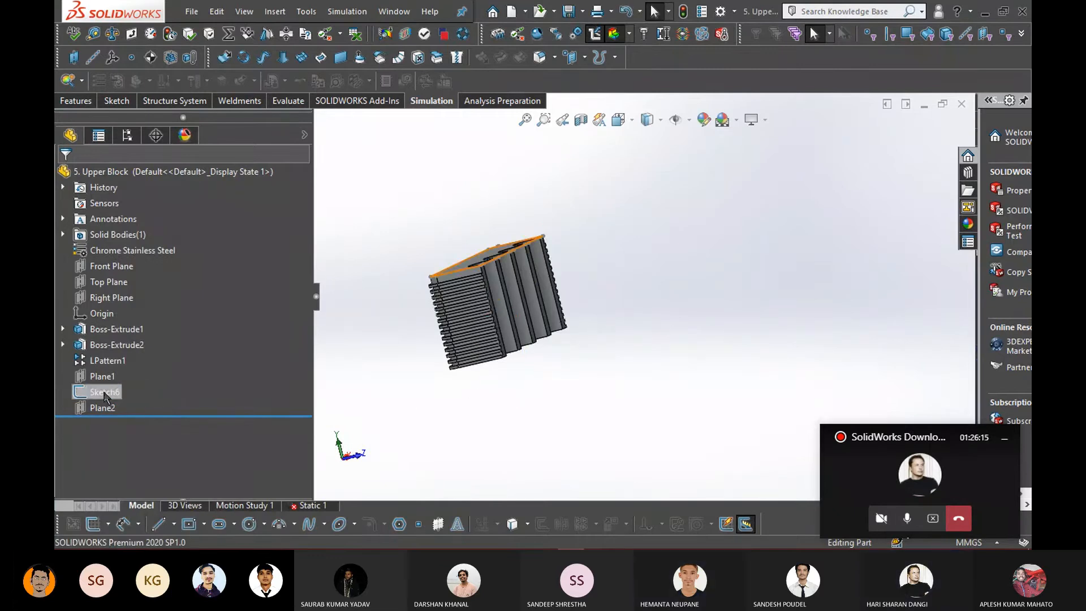
Delete the leftover Sketch6 from the Upper Block part and confirm the deletion
right_click(104, 392)
click(159, 344)
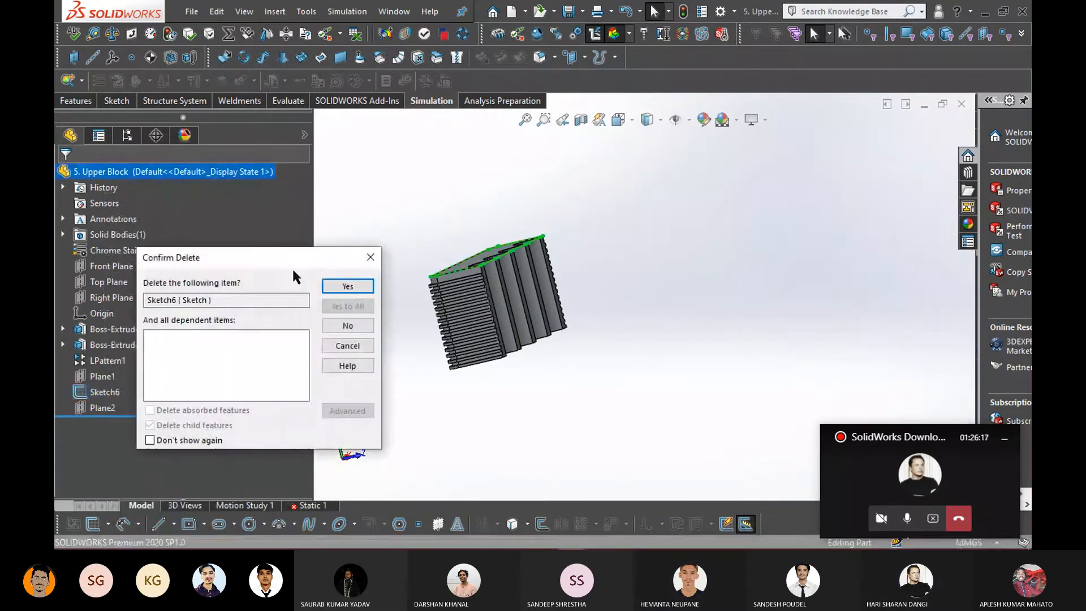
click(350, 286)
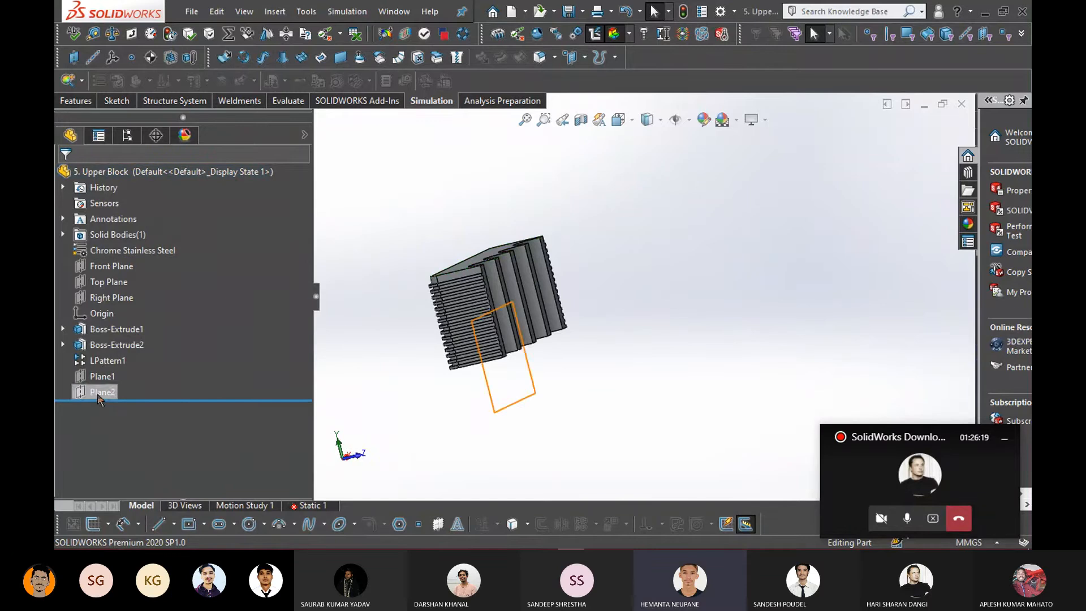
Delete the Plane2 reference plane from the Upper Block part and confirm the deletion
right_click(104, 392)
click(153, 363)
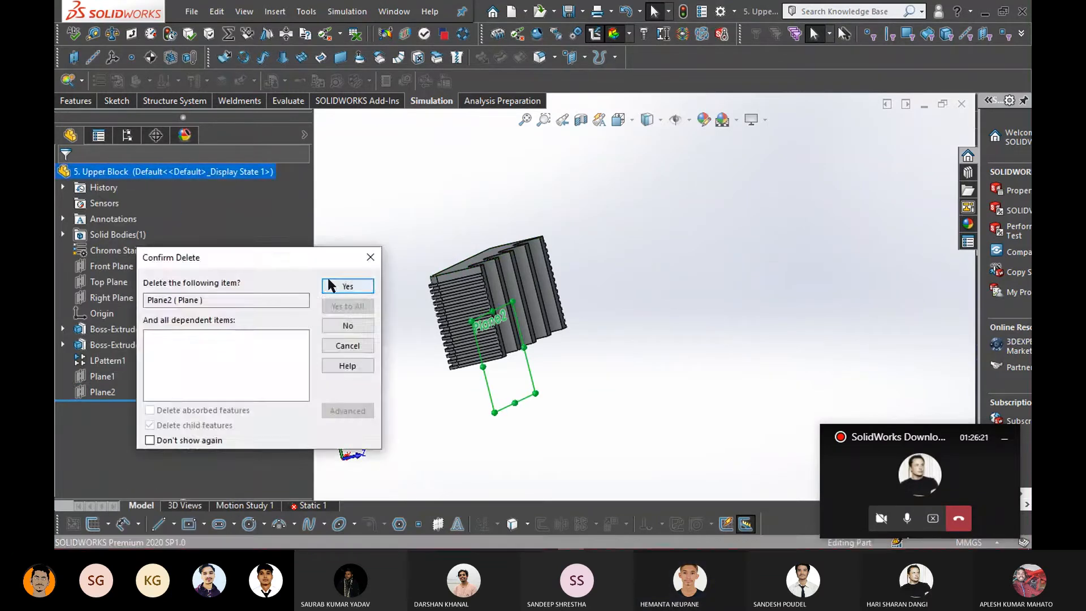
click(335, 286)
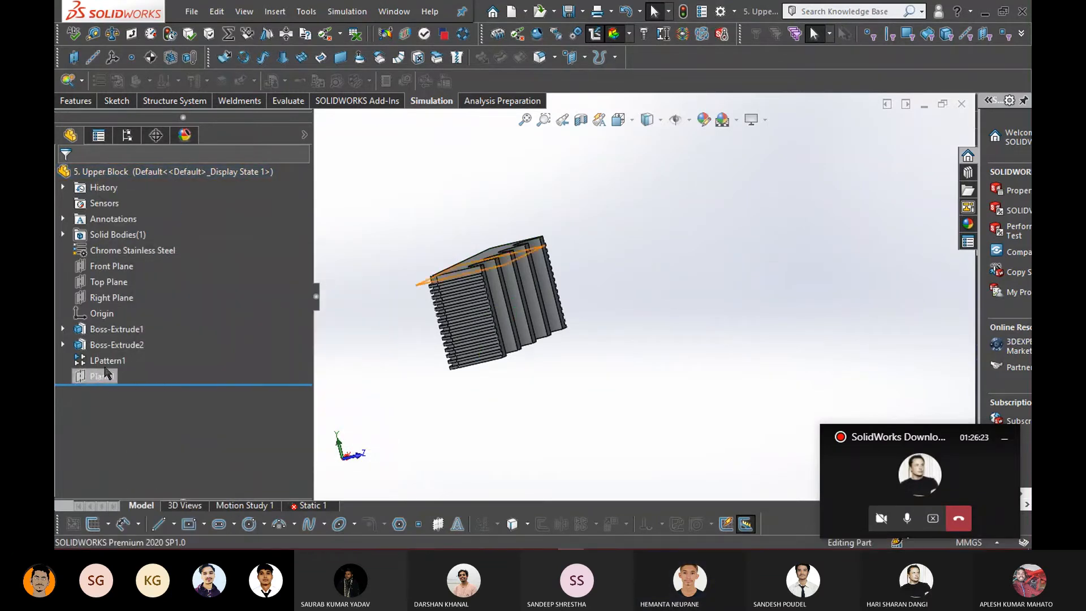
Examine the Upper Block's semicircular recesses, scalloped end face and ribbed sides from several angles
middle_drag(428, 406, 594, 459)
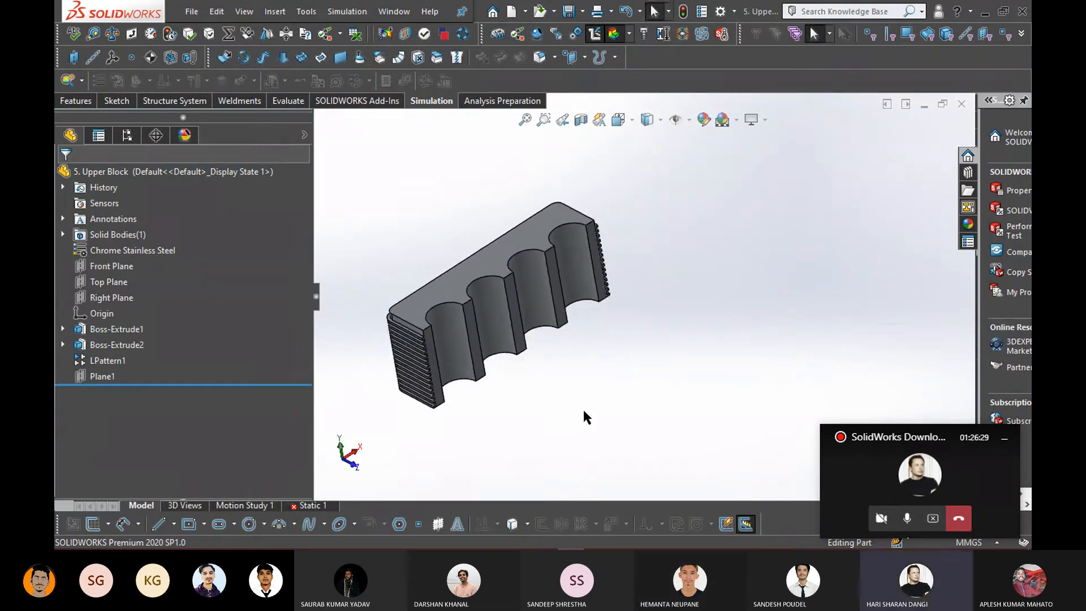
middle_drag(584, 411, 535, 394)
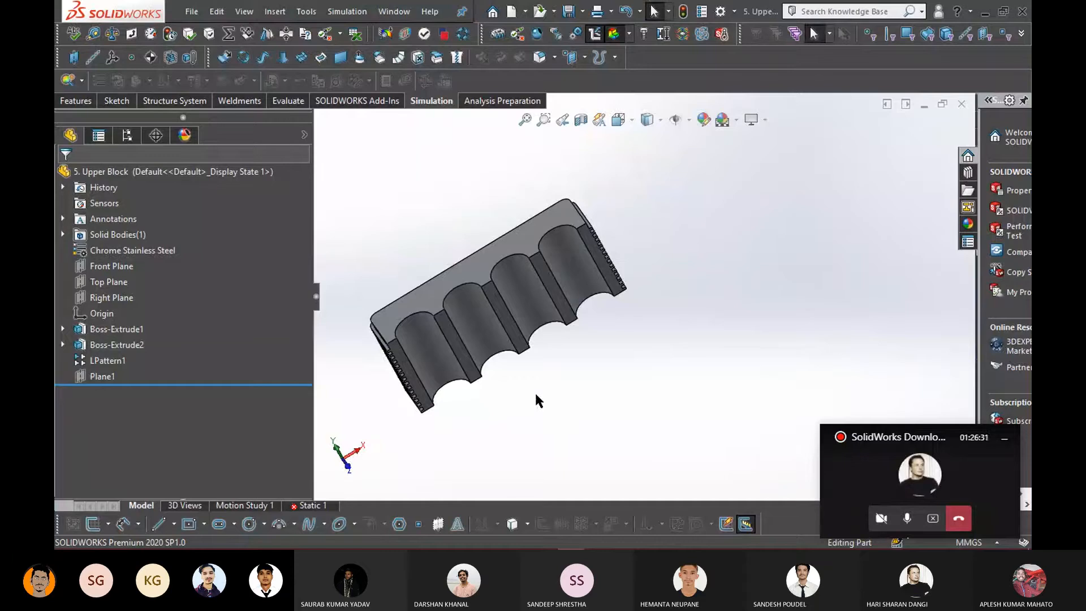
scroll(391, 286, down, 3)
scroll(492, 376, up, 2)
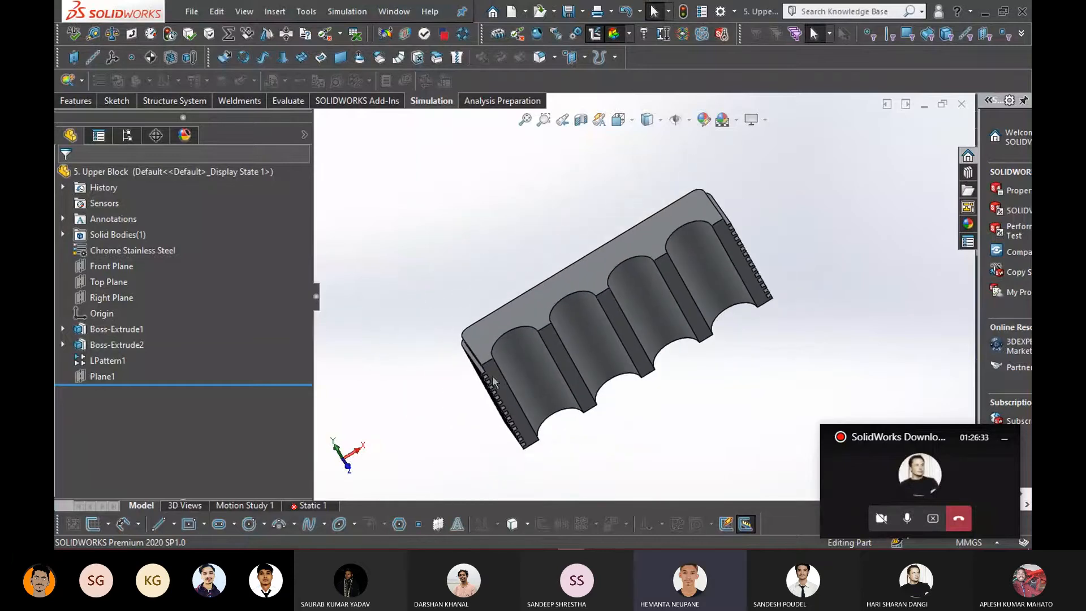
middle_drag(622, 444, 647, 438)
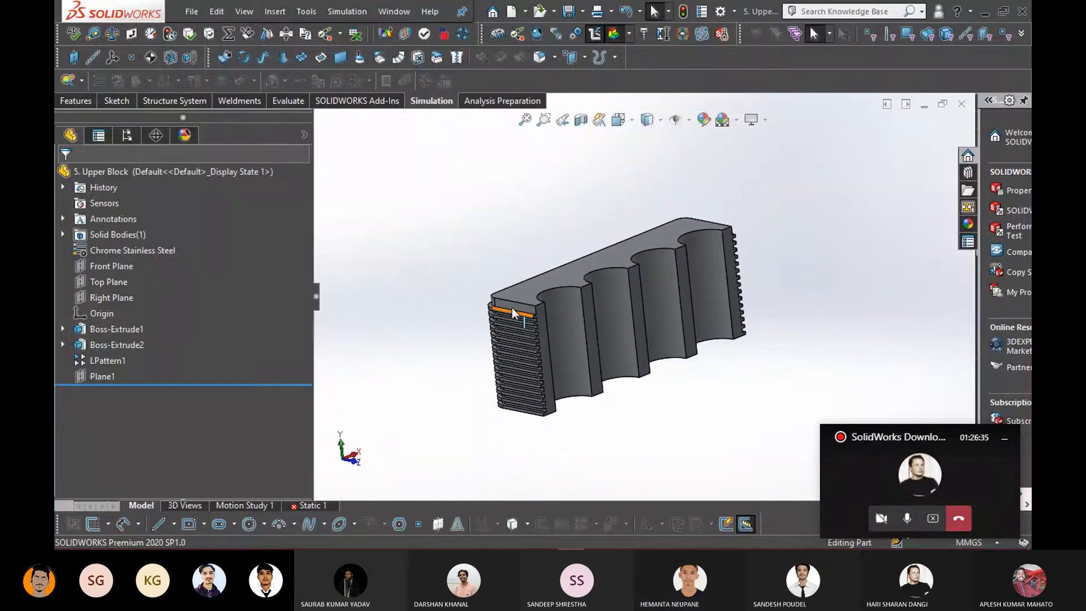
scroll(615, 427, up, 2)
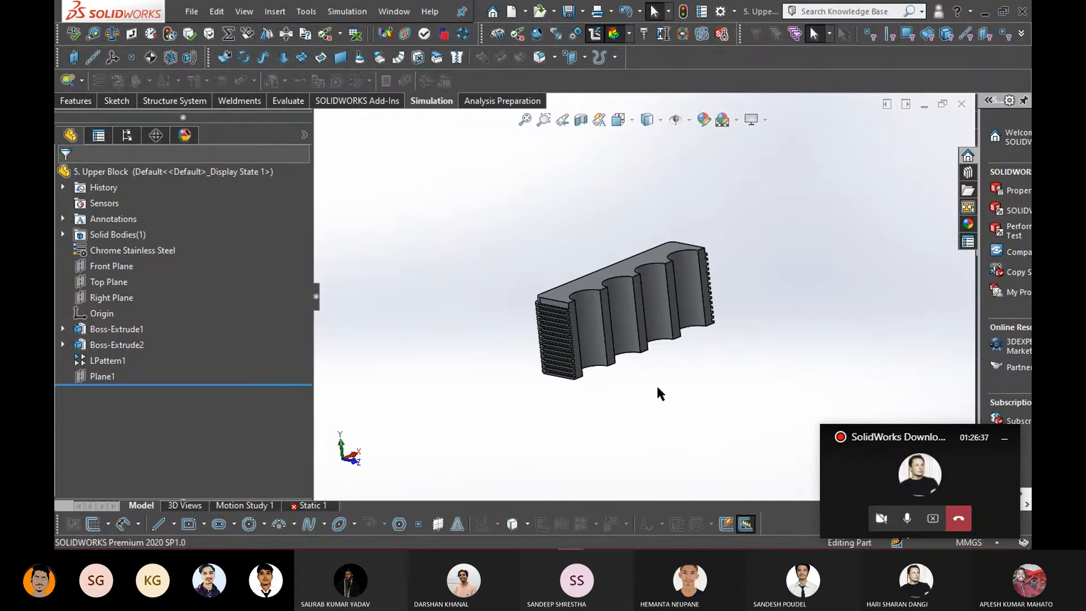
scroll(655, 362, down, 1)
scroll(579, 294, down, 2)
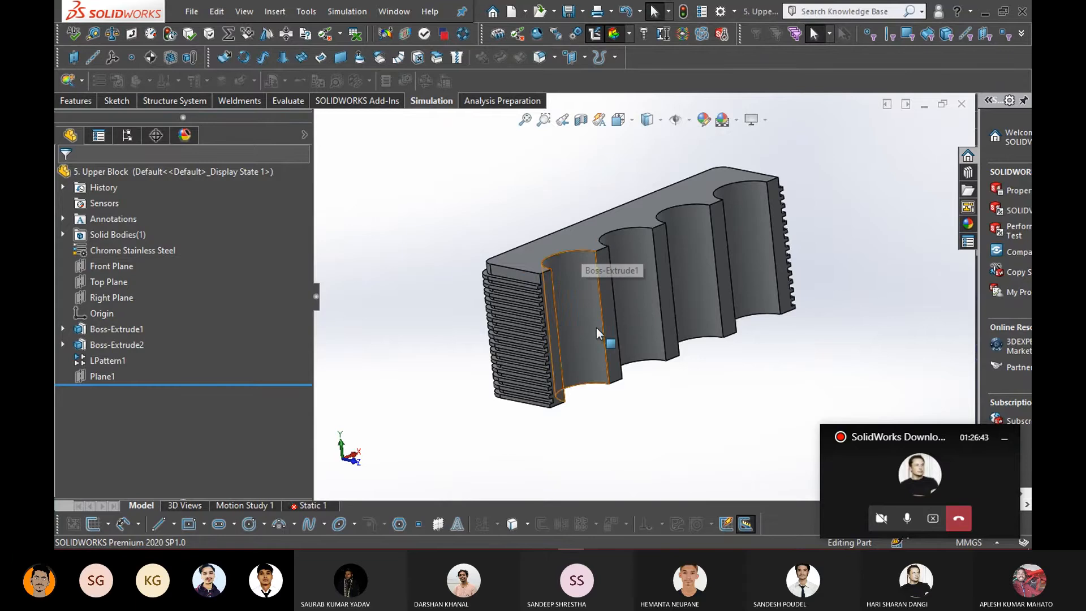
scroll(608, 303, down, 3)
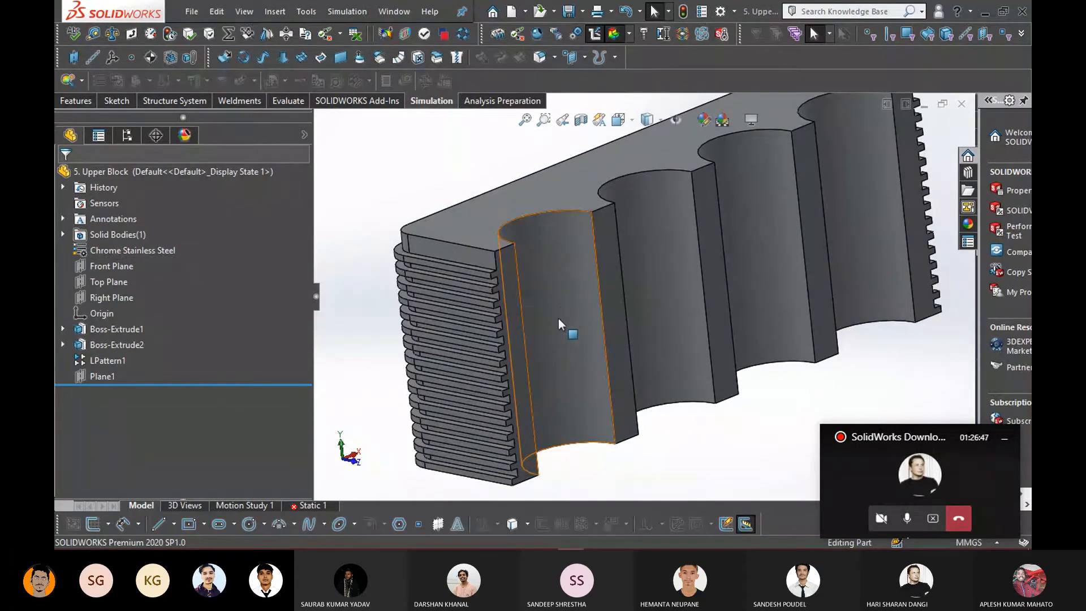
click(574, 312)
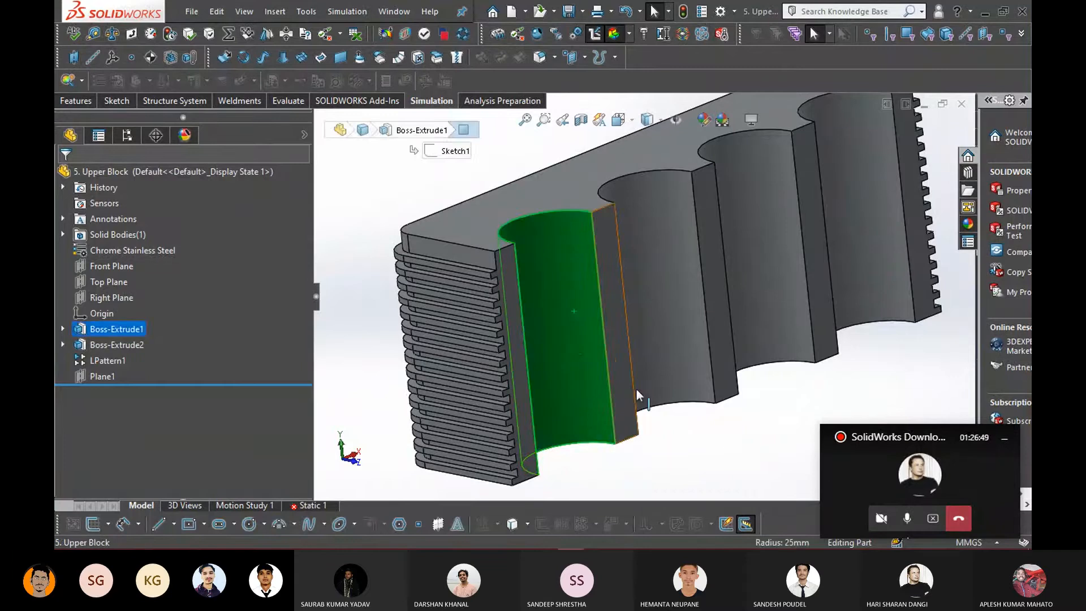
click(704, 433)
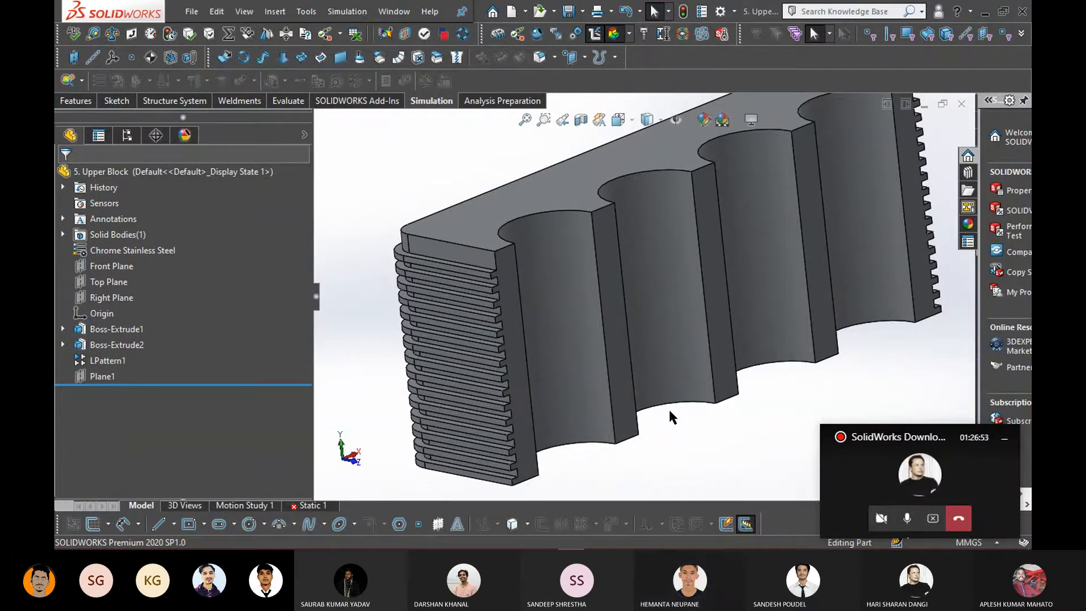
scroll(667, 405, up, 5)
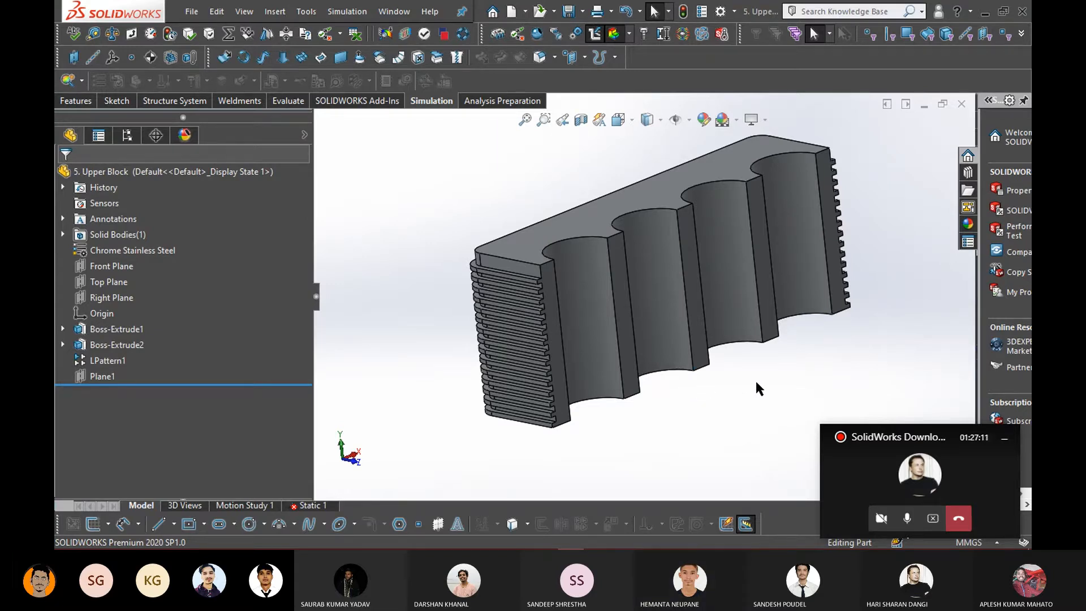
scroll(764, 375, up, 3)
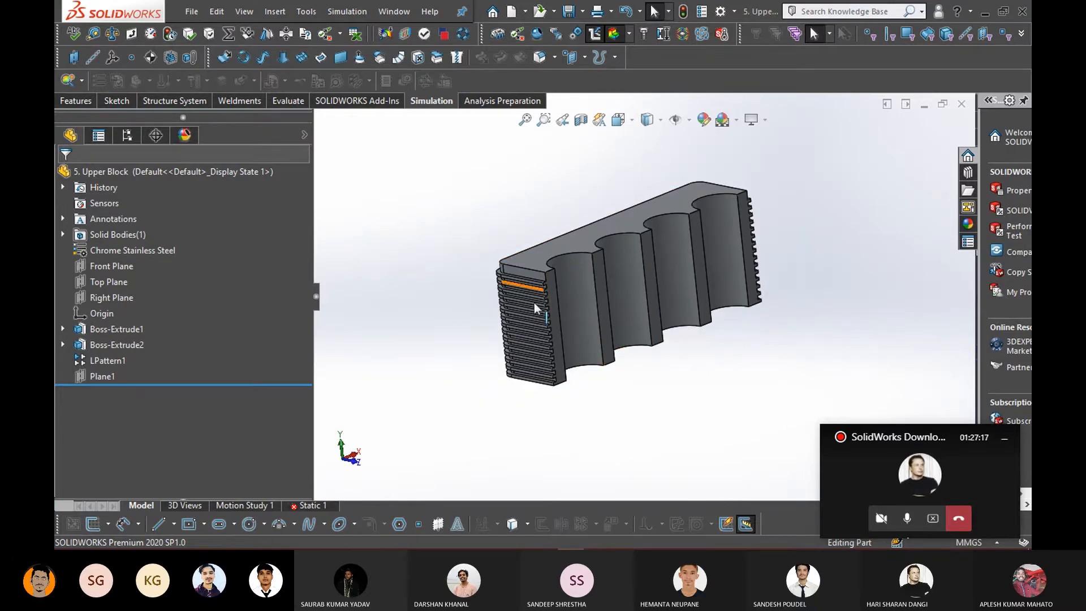
scroll(605, 247, down, 1)
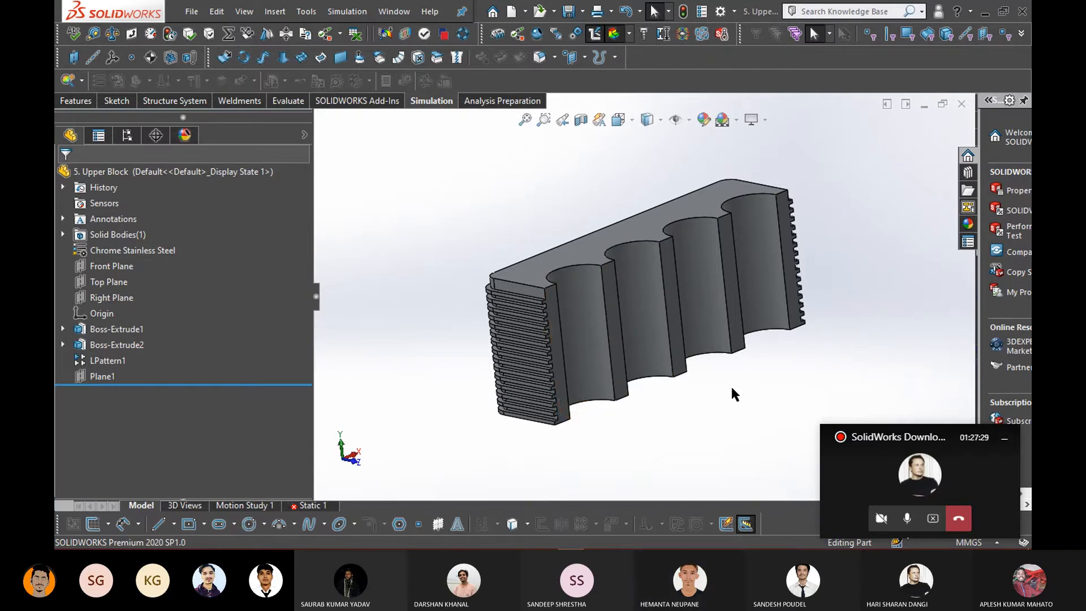
scroll(718, 395, up, 3)
middle_drag(703, 395, 645, 419)
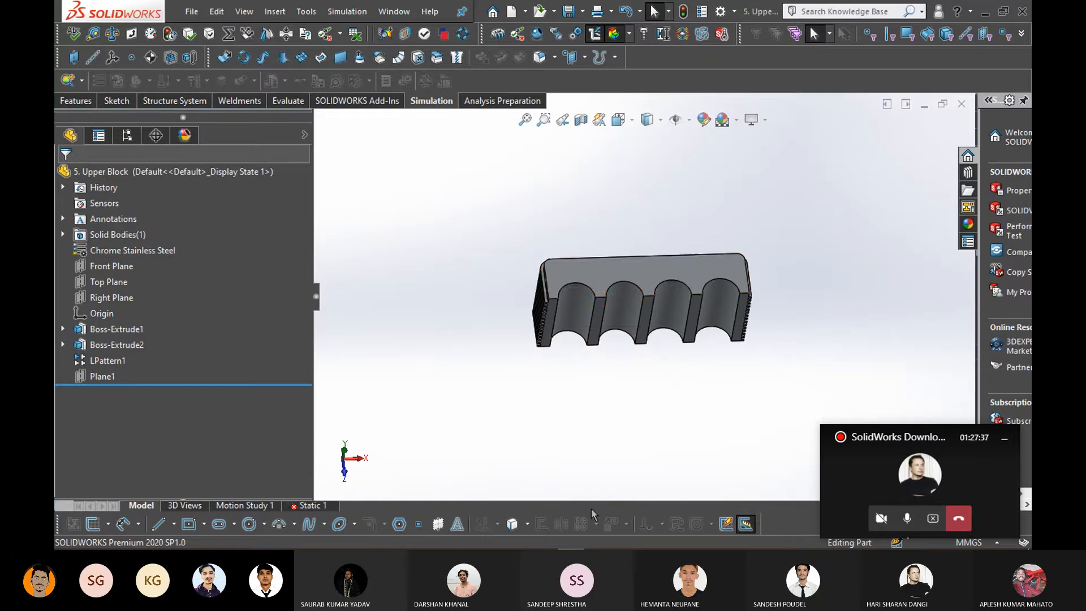
middle_drag(542, 385, 562, 368)
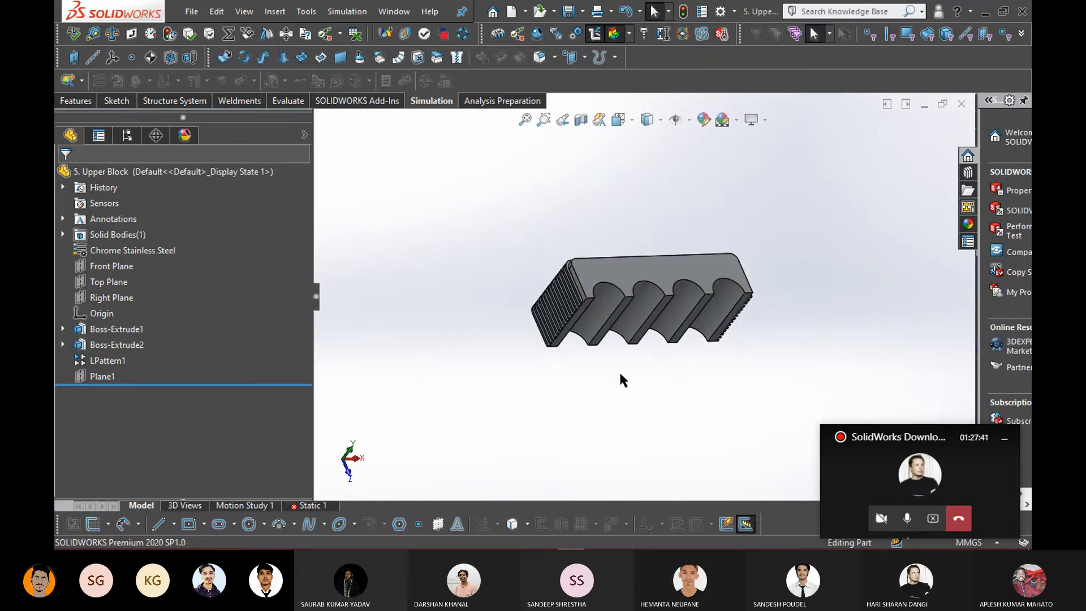
Create a reference plane at 0 mm offset from the block's flat scalloped end face
scroll(775, 308, down, 1)
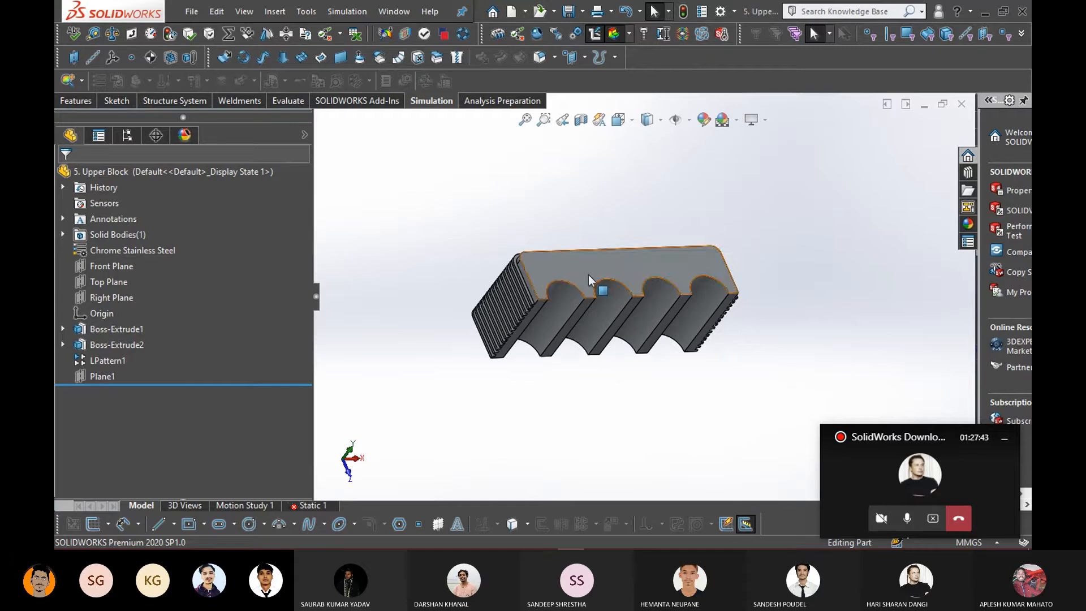
click(583, 59)
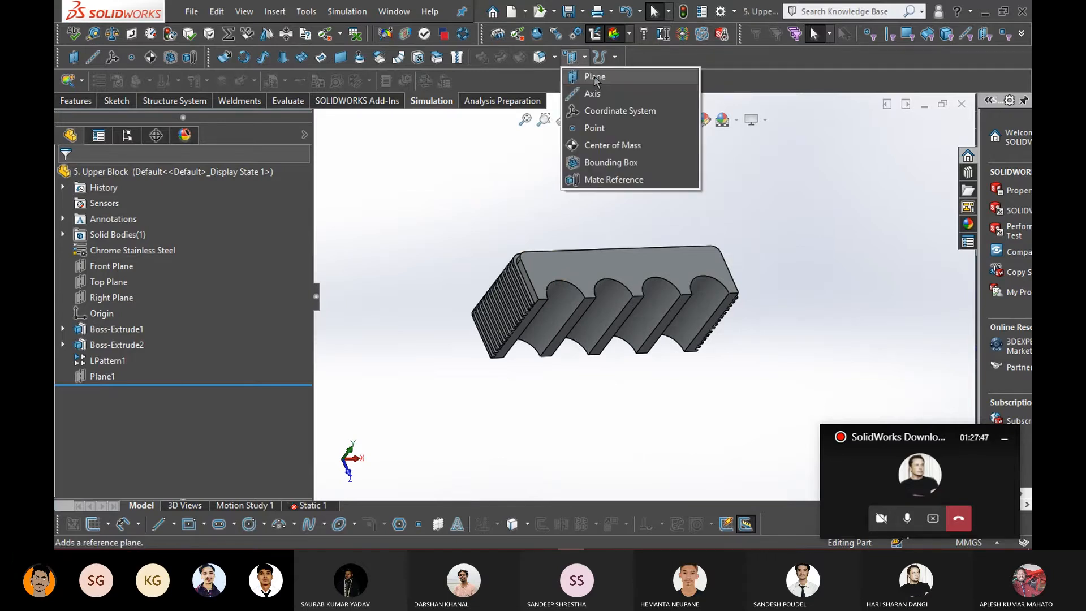
click(615, 266)
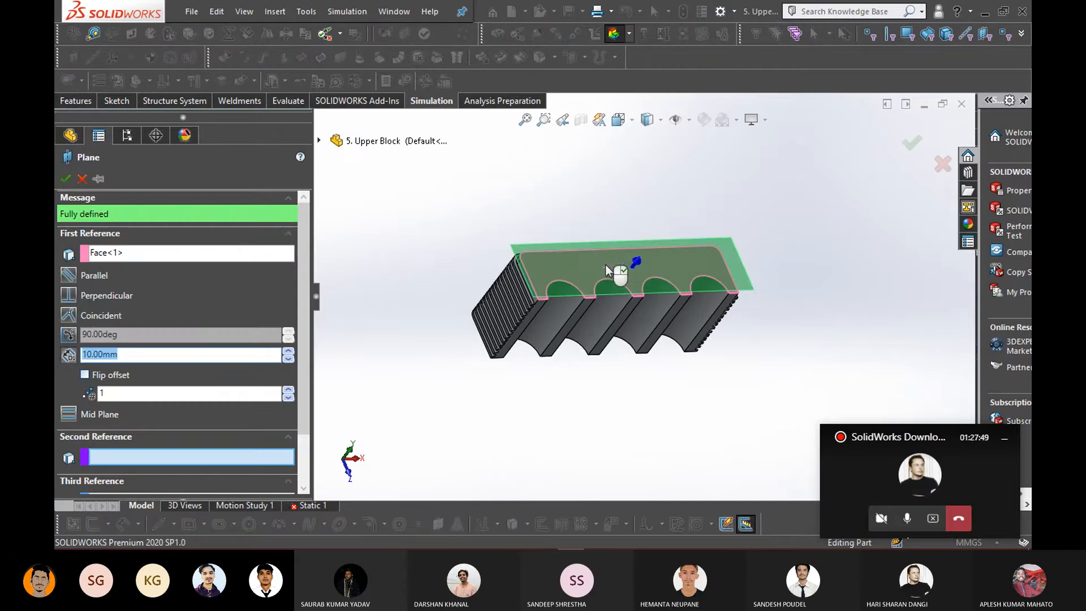
middle_drag(536, 363, 570, 283)
scroll(654, 237, down, 3)
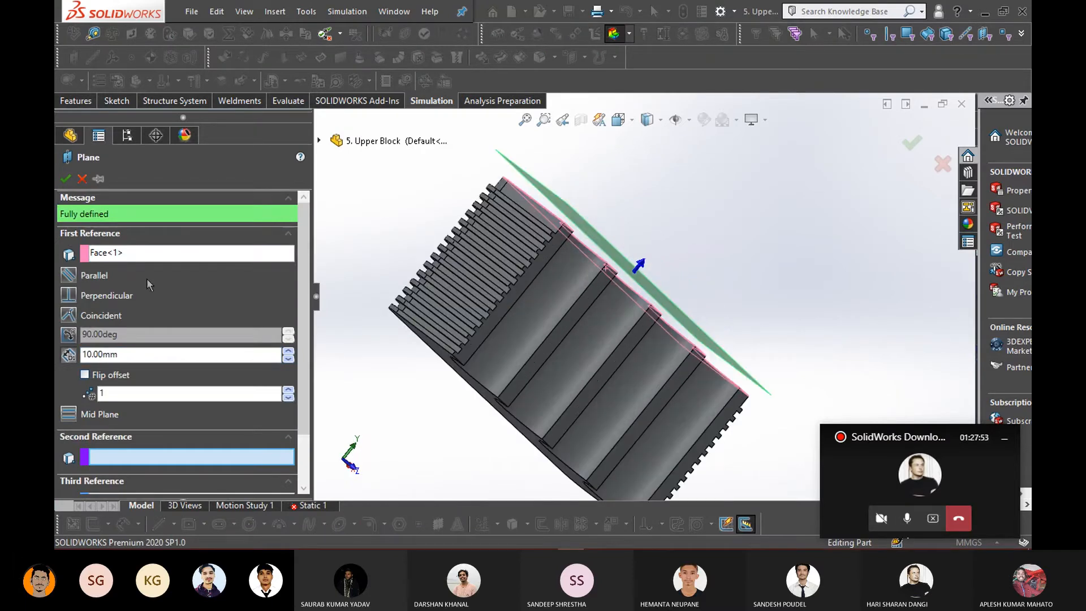
double_click(125, 352)
text(0)
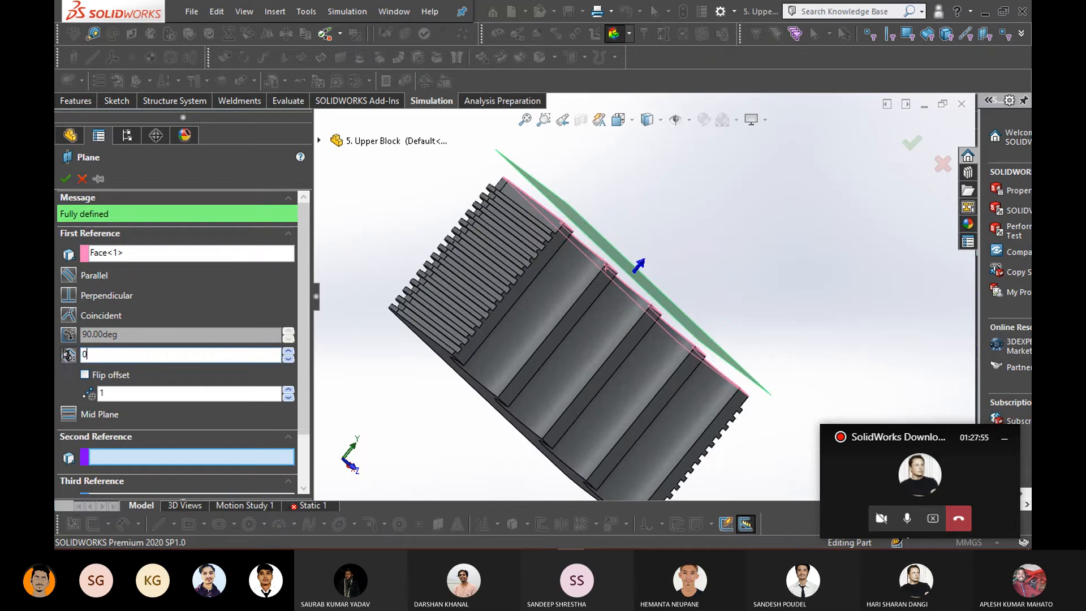
key(Return)
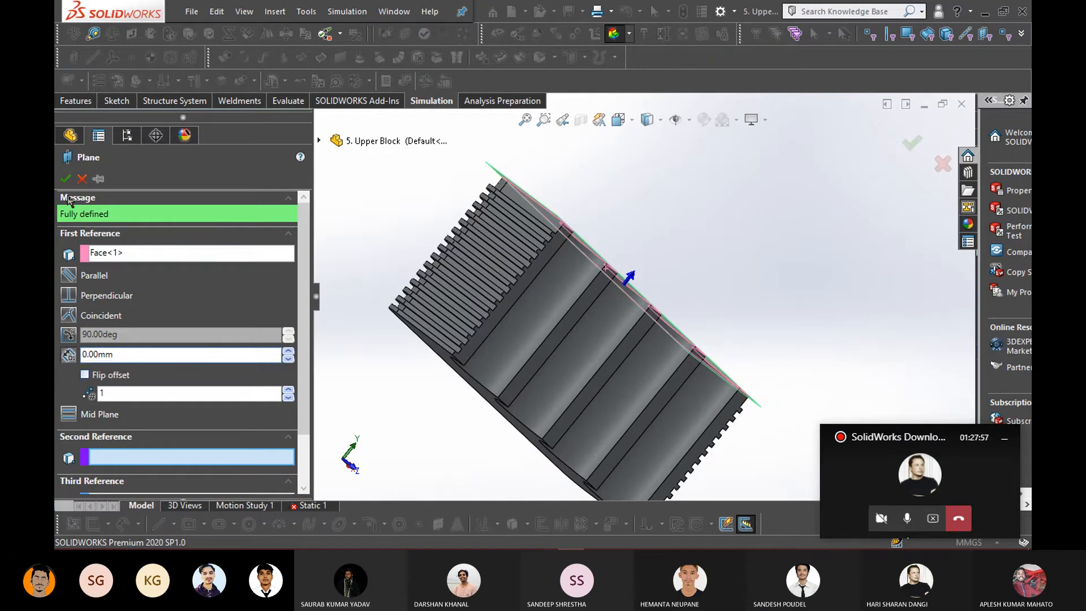
right_click(352, 248)
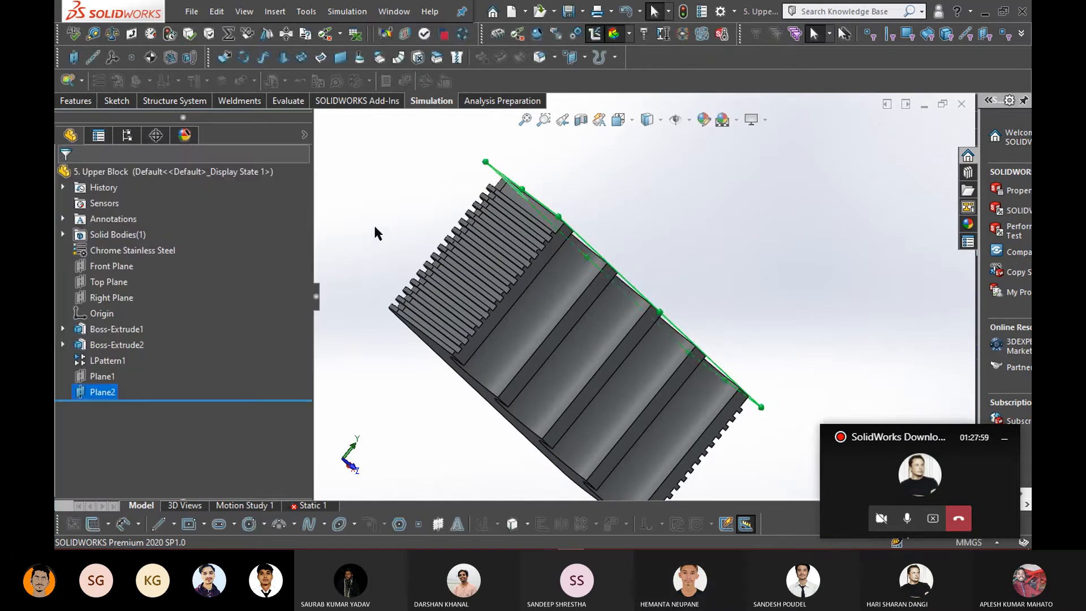
Enlarge the new plane's displayed border from two opposite corners so it extends well beyond the scalloped face
scroll(390, 225, up, 2)
middle_drag(424, 230, 388, 318)
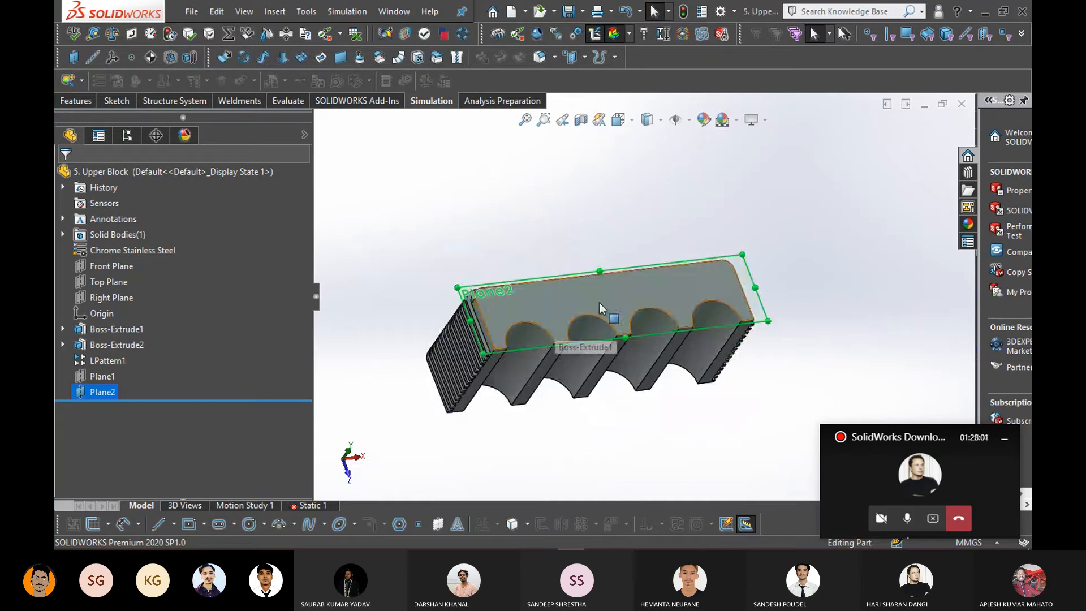
scroll(495, 351, down, 2)
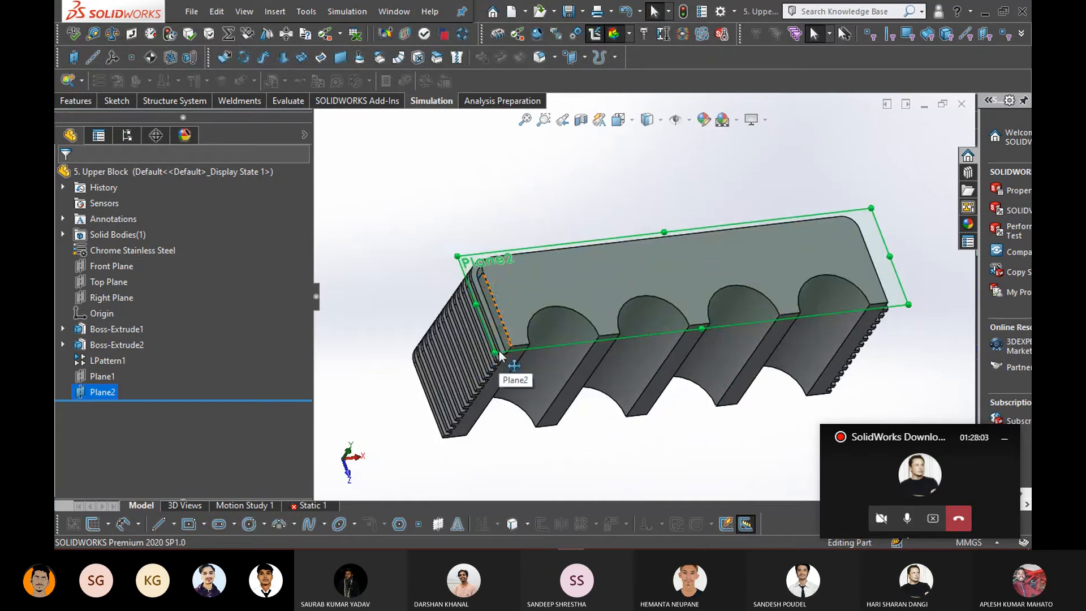
click(497, 355)
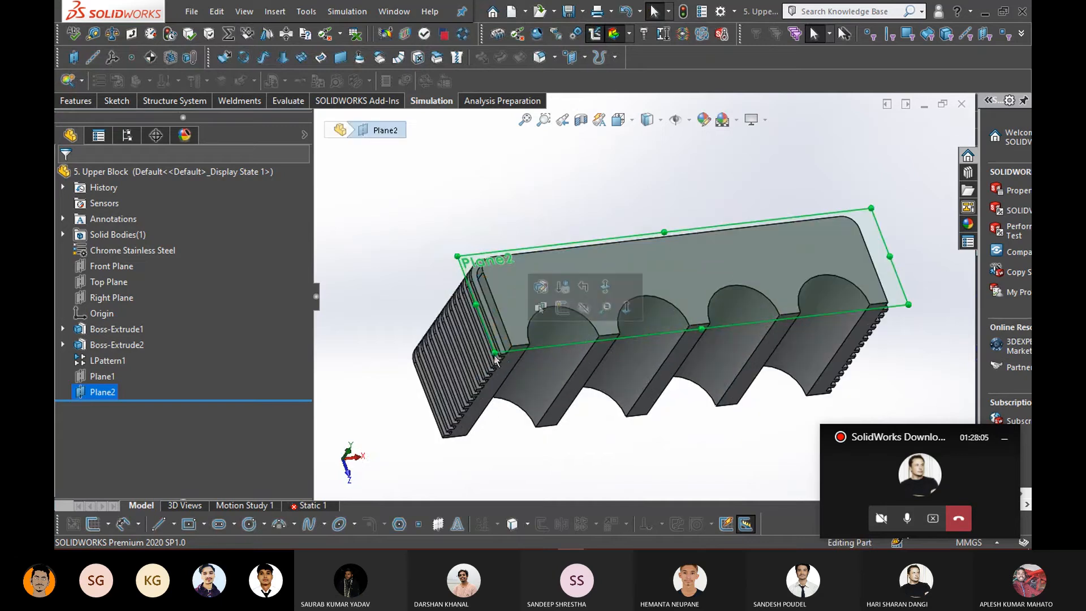
drag(458, 259, 400, 227)
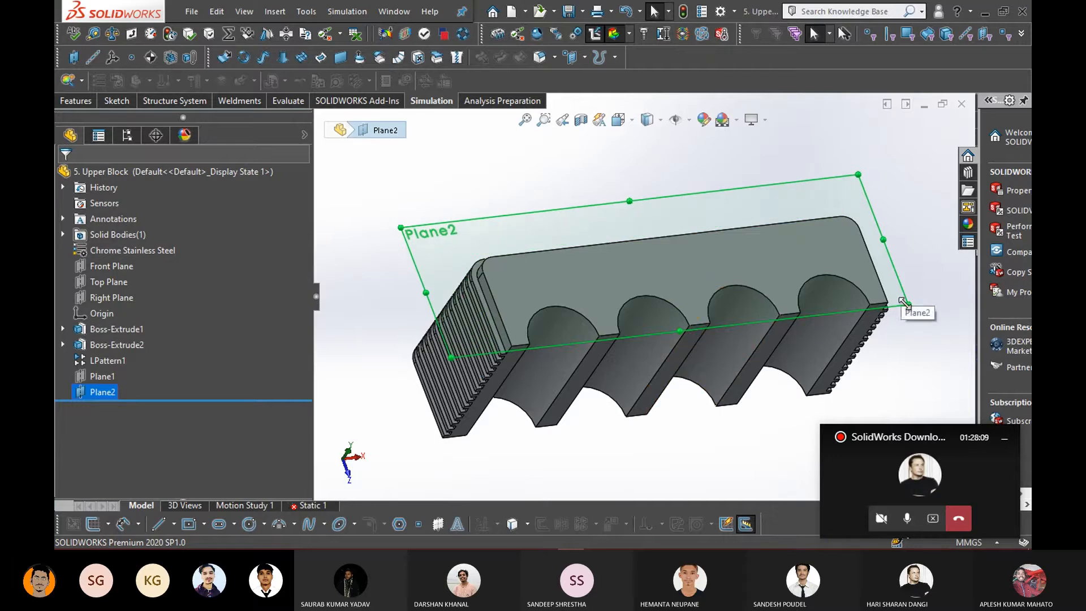
drag(908, 304, 957, 365)
Start a sketch on Plane2 and activate Convert Entities
right_click(559, 229)
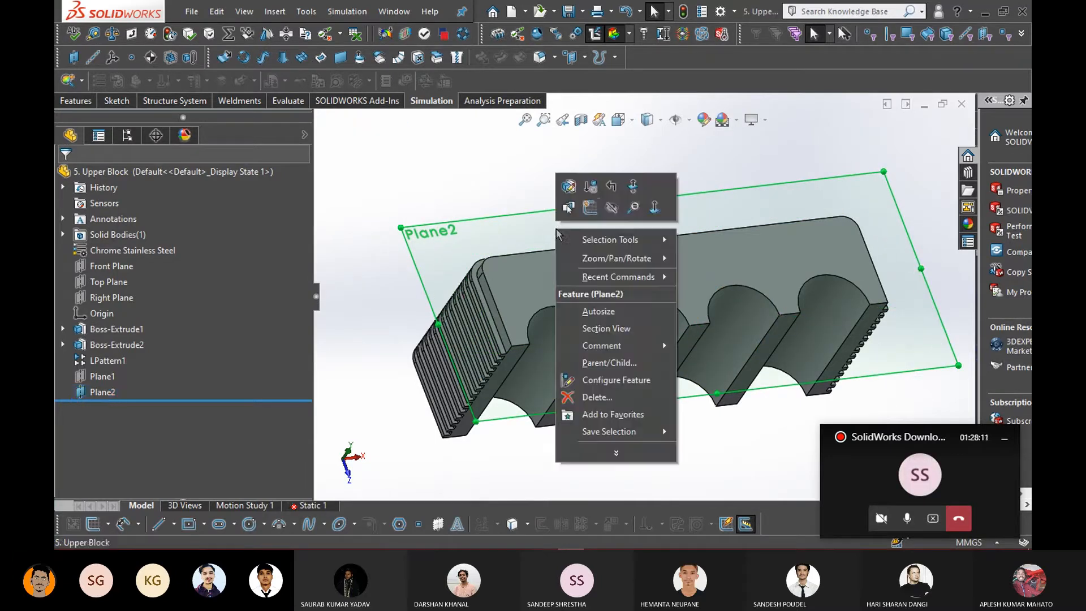
click(588, 210)
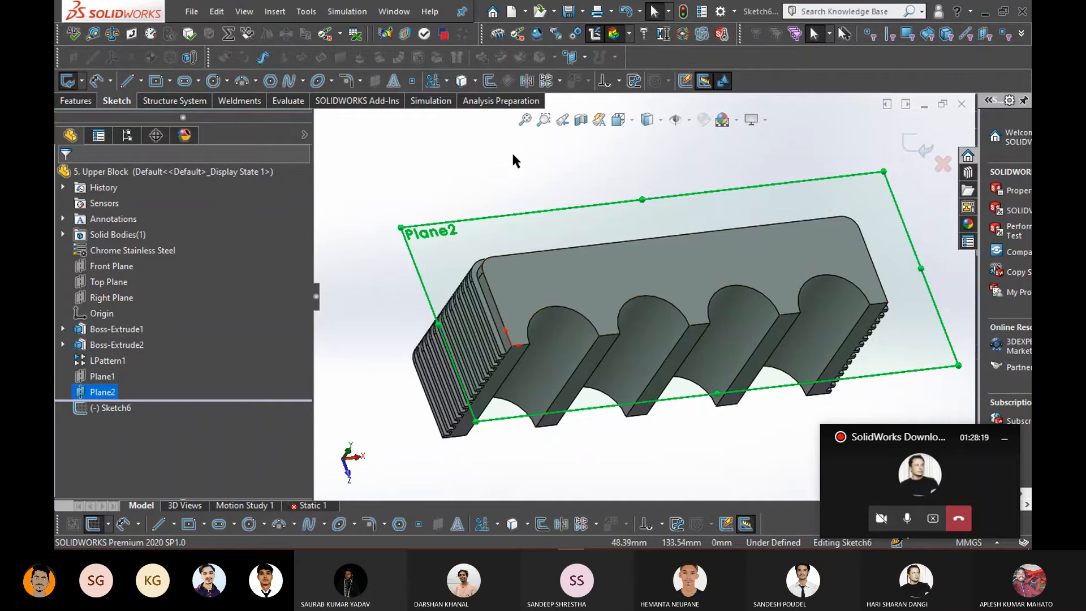
click(475, 84)
click(481, 100)
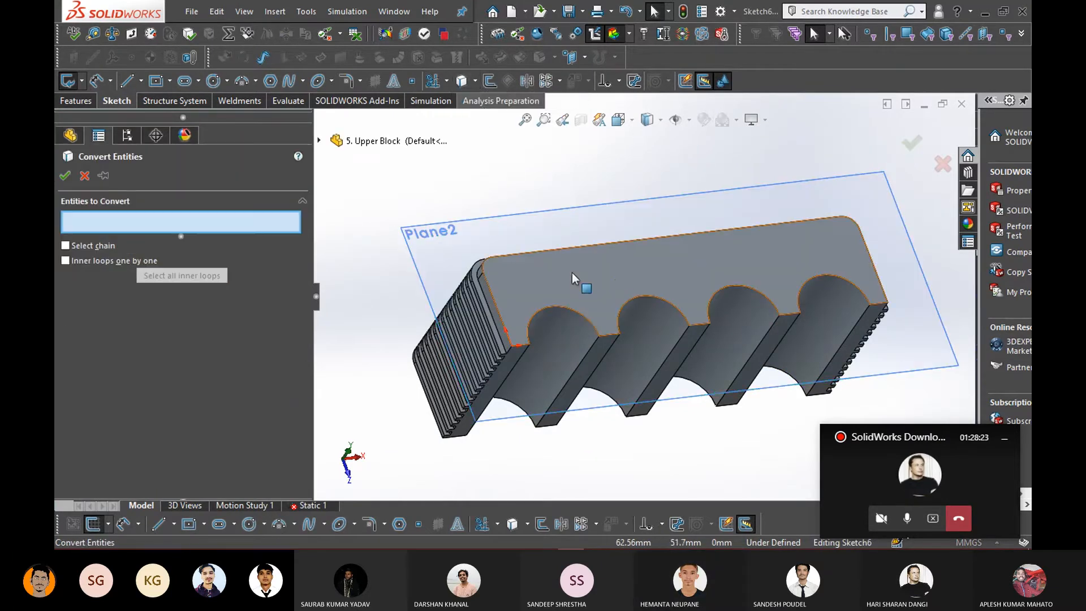
click(515, 279)
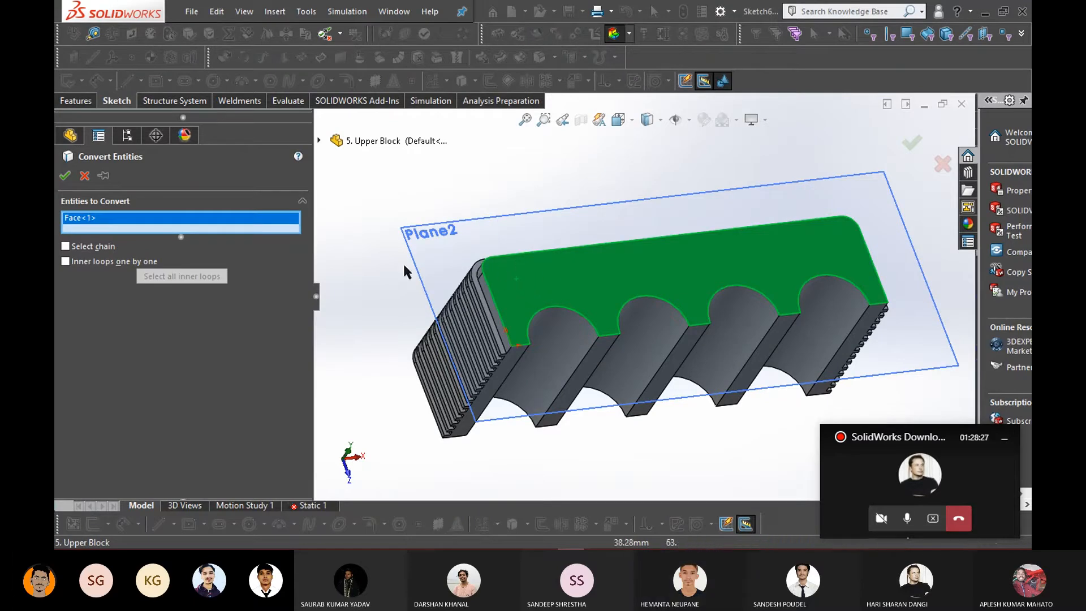
right_click(276, 228)
click(304, 241)
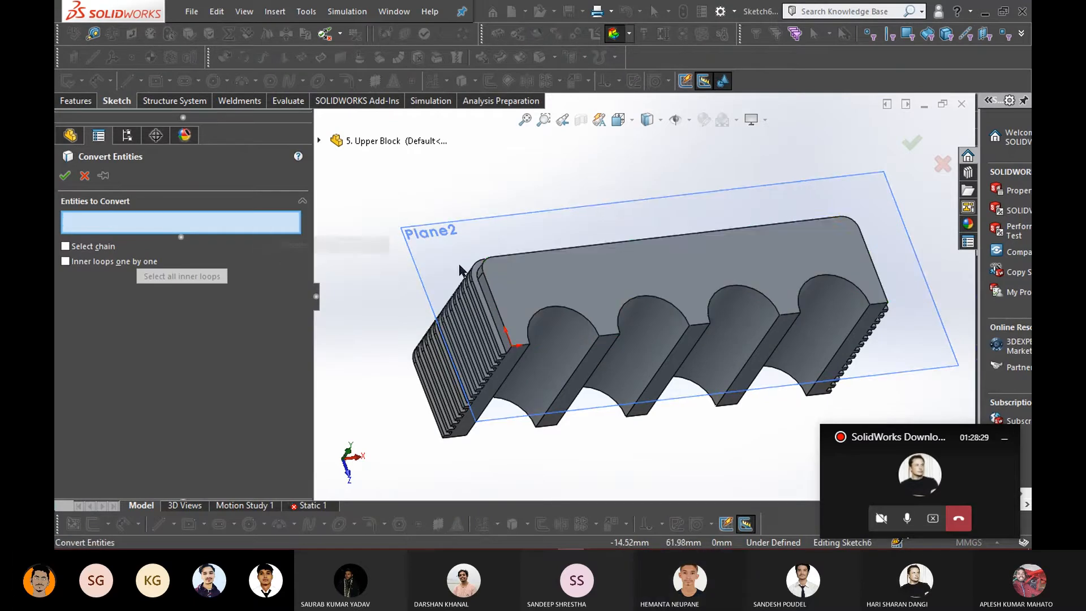
Convert the full outline of the scalloped end face into sketch entities on Plane2 and exit the sketch
click(506, 259)
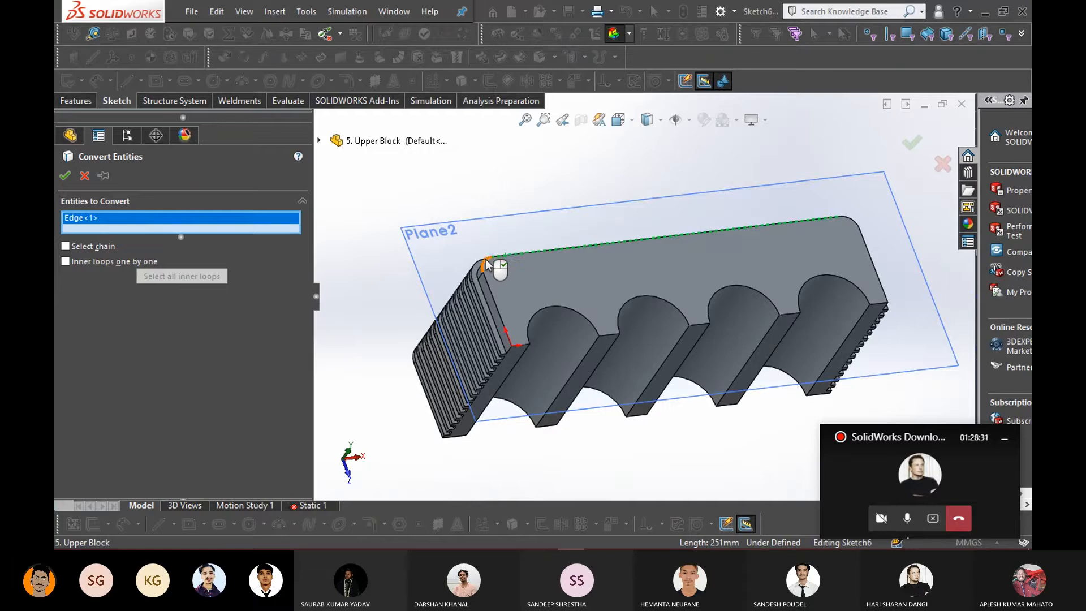
click(488, 265)
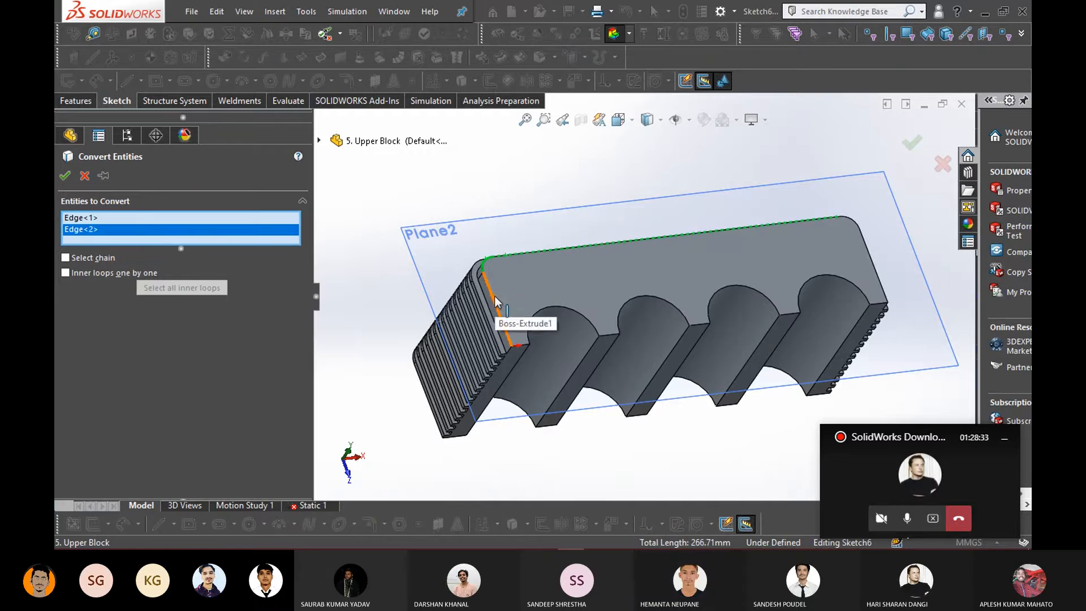
click(499, 315)
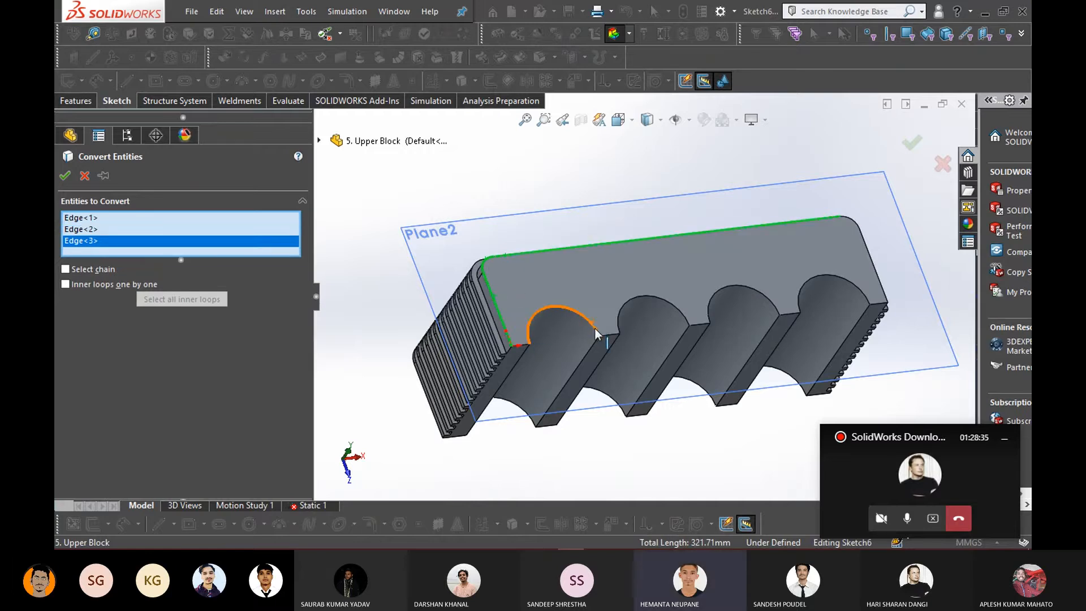
click(616, 322)
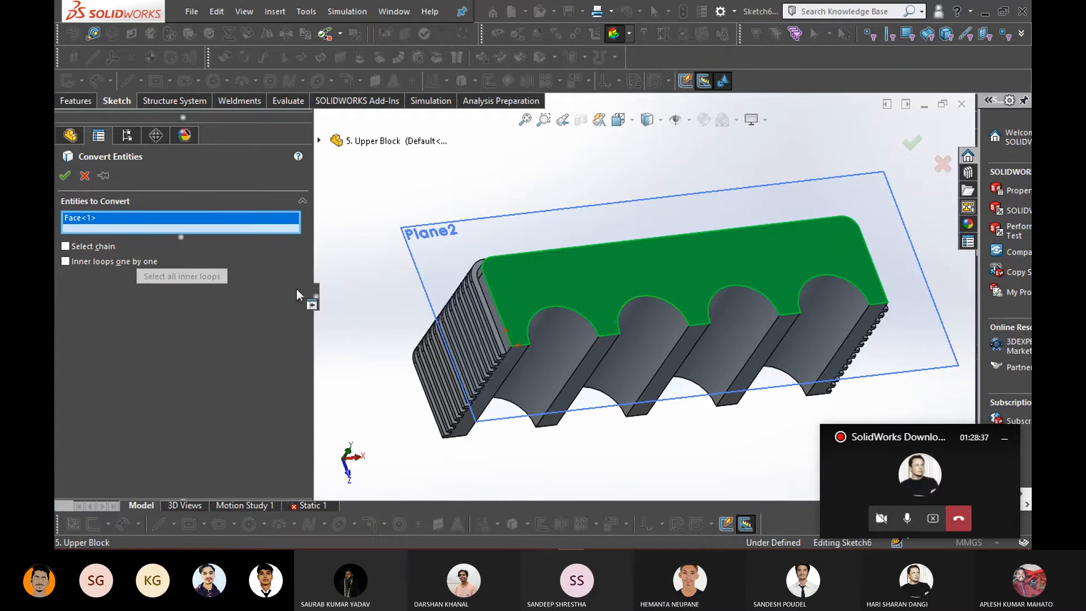
click(67, 176)
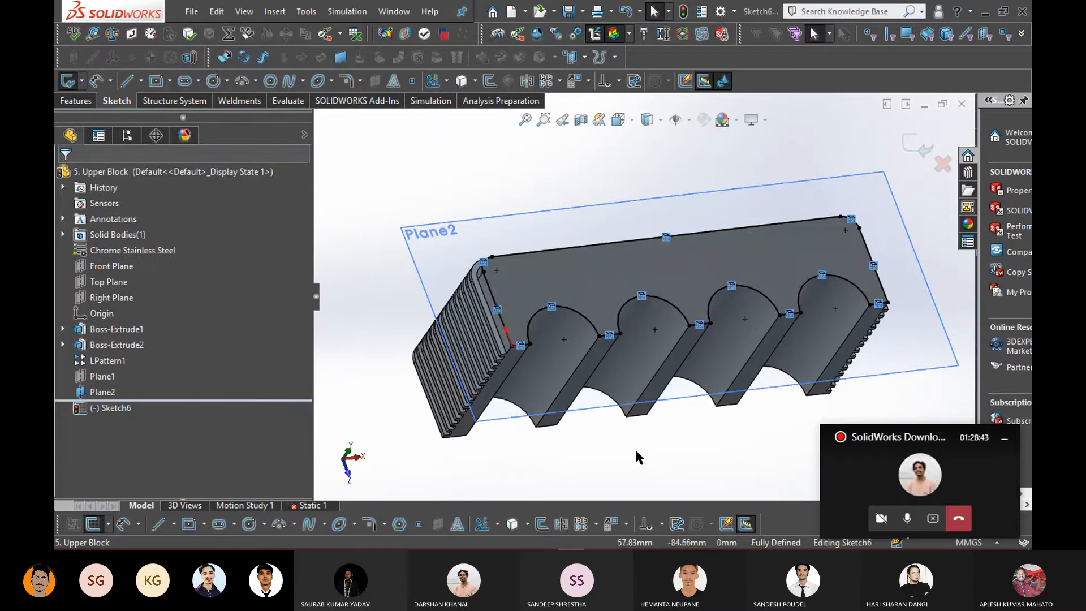
middle_drag(635, 446, 632, 429)
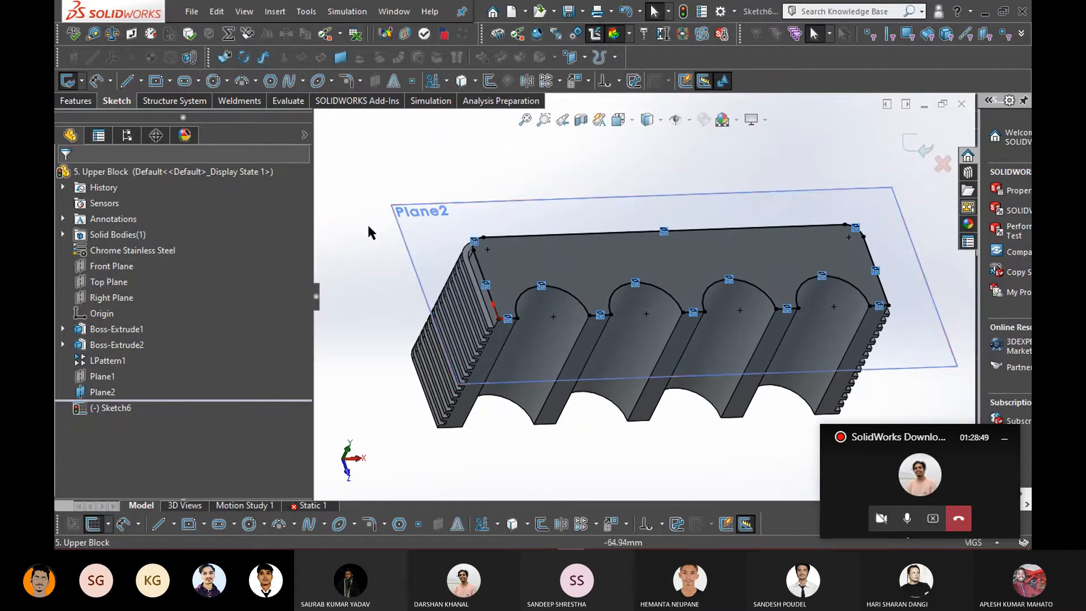
click(425, 264)
right_click(428, 260)
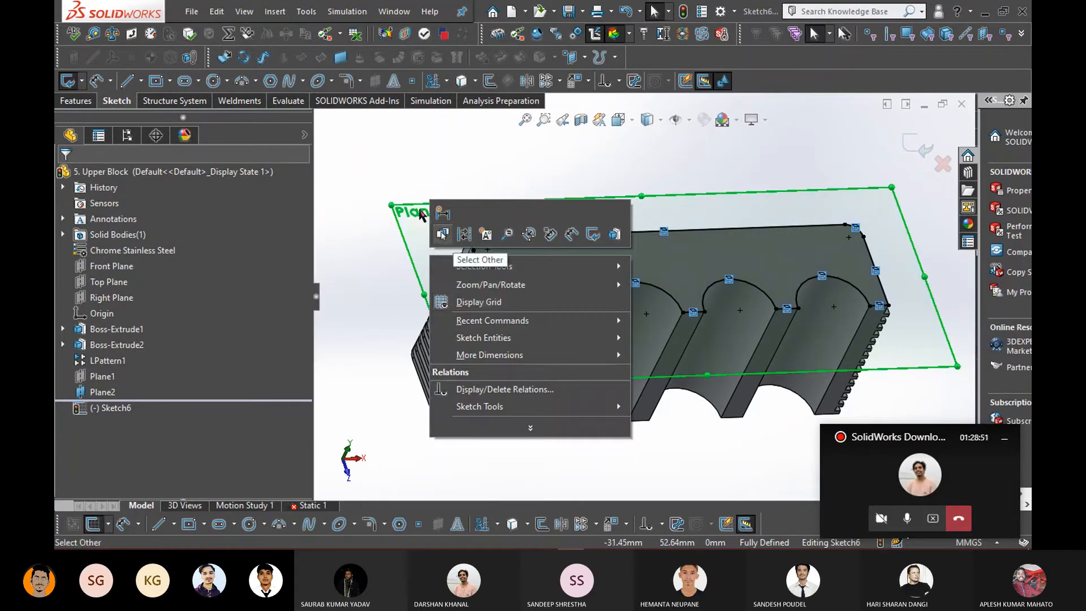
click(410, 160)
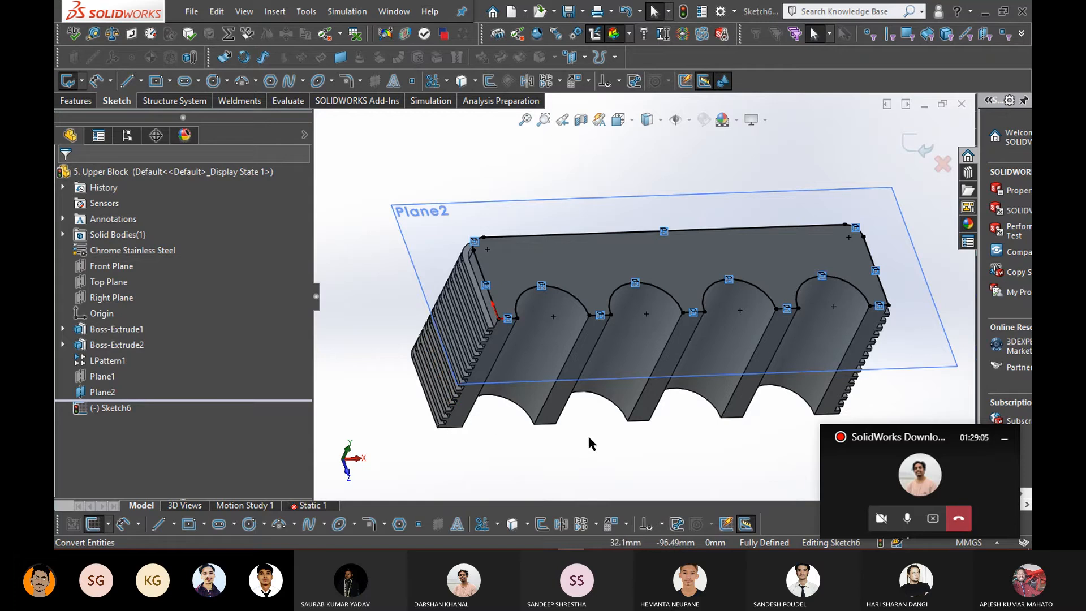
click(915, 148)
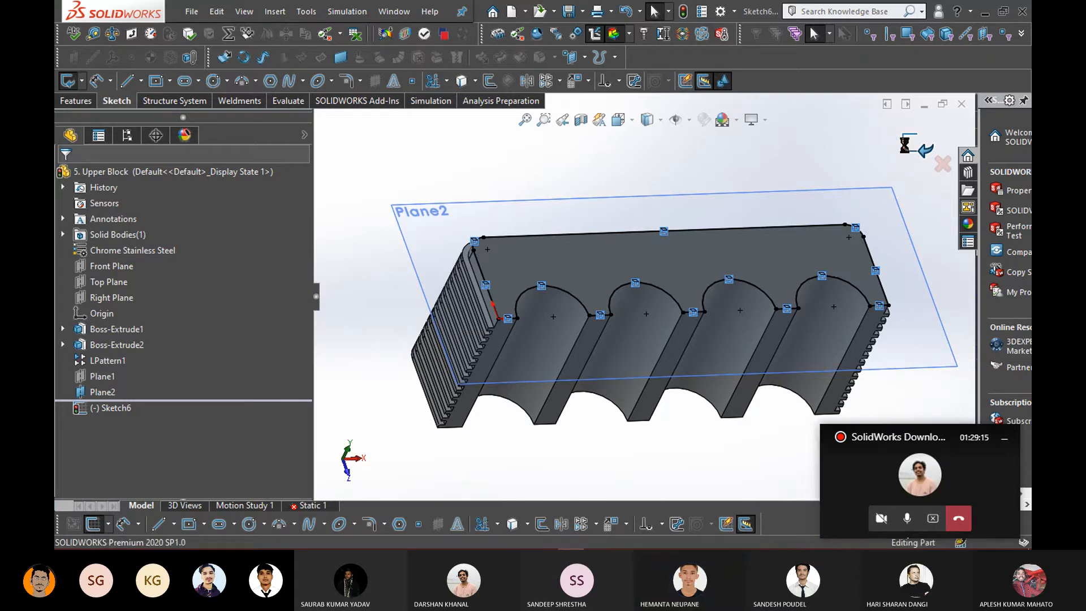
Delete the converted outline sketch Sketch6 and the reference plane Plane2 from the part
right_click(124, 411)
click(169, 346)
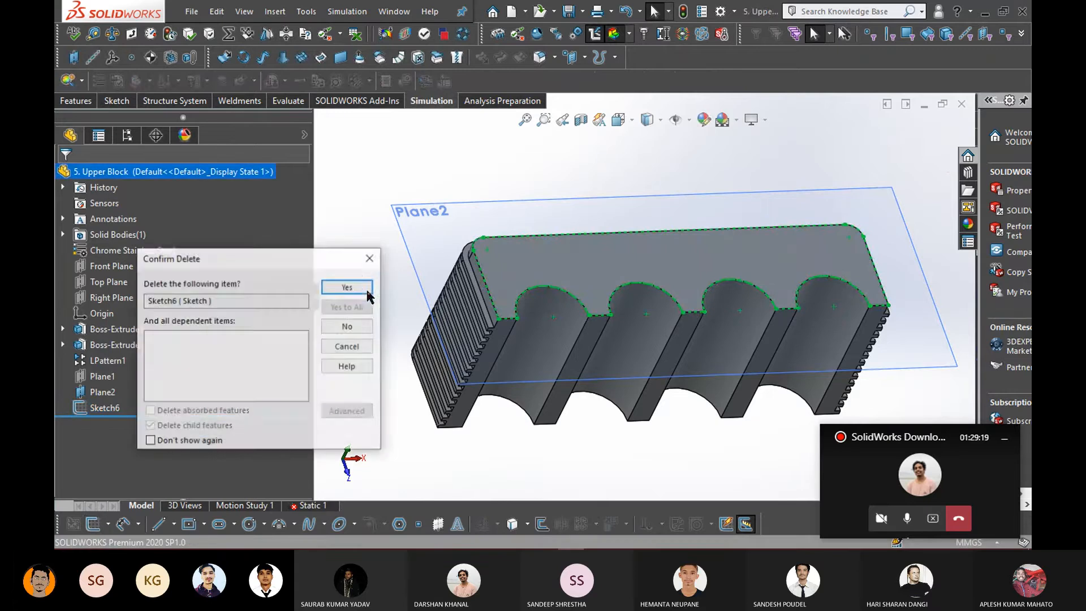
click(365, 288)
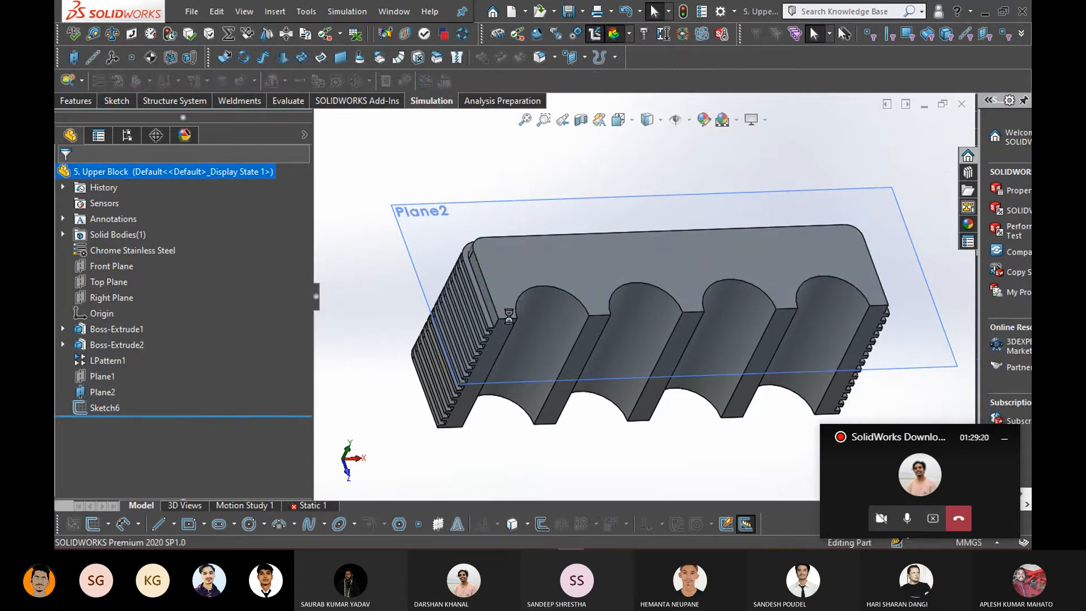
right_click(423, 241)
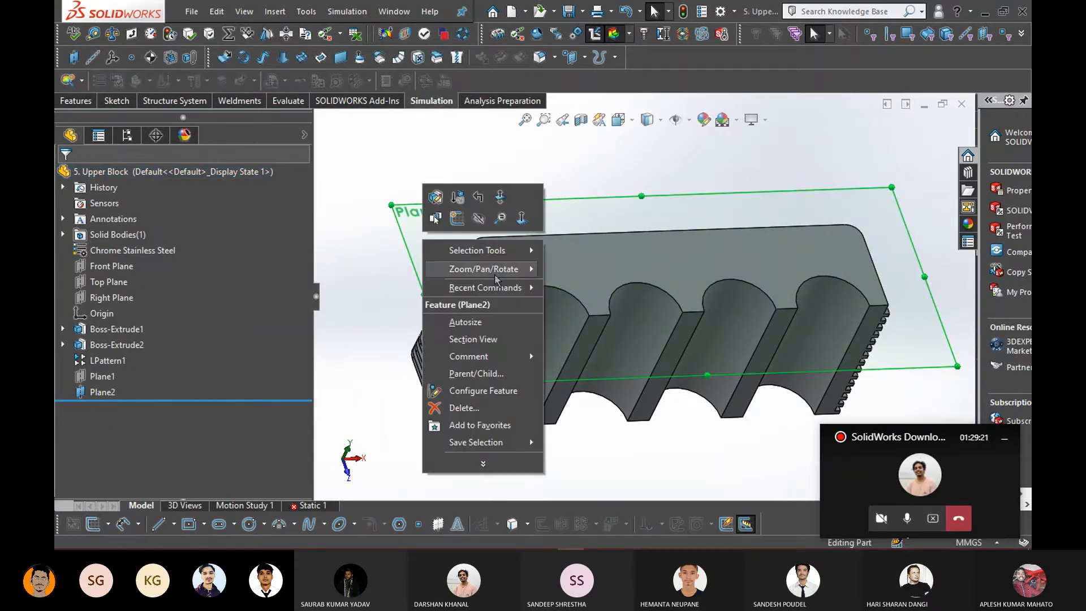
click(465, 408)
click(365, 287)
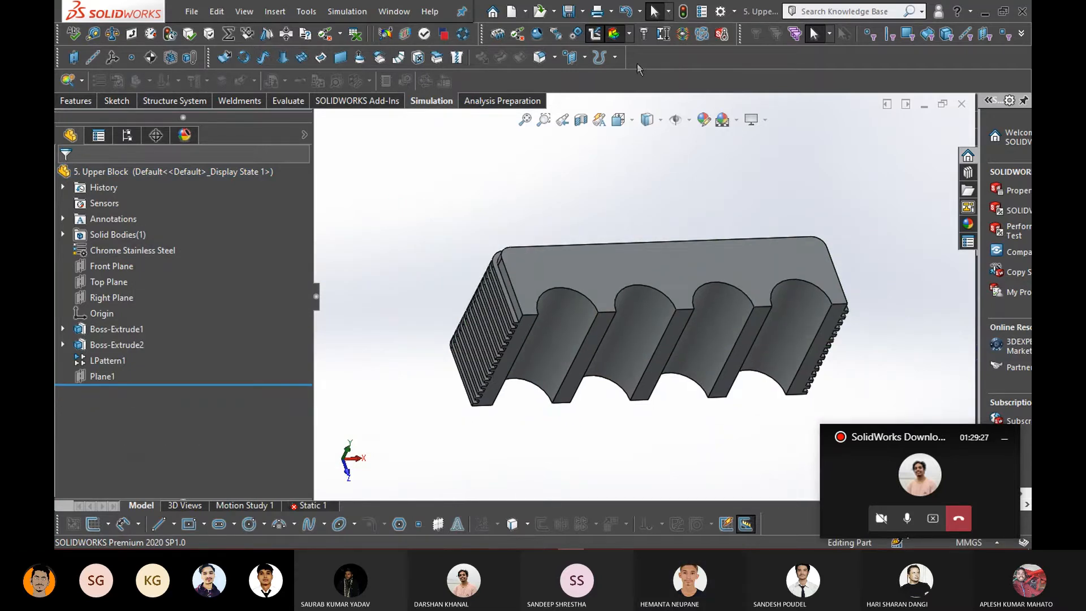
Create a reference plane at 0 mm offset from the narrow flat split face beside the block's first semicircular recess
click(584, 58)
click(594, 76)
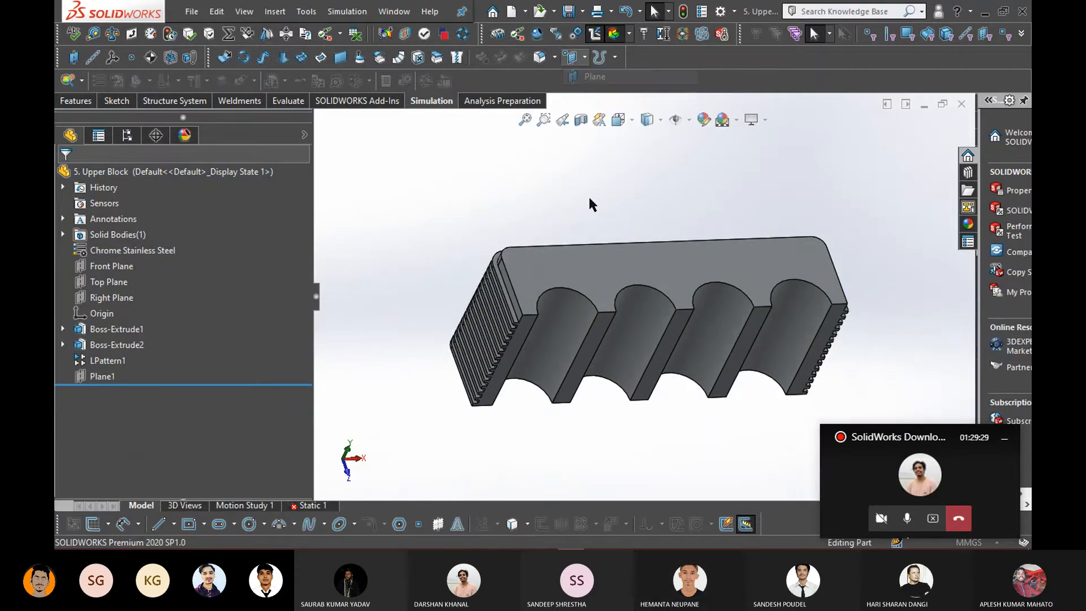
click(517, 347)
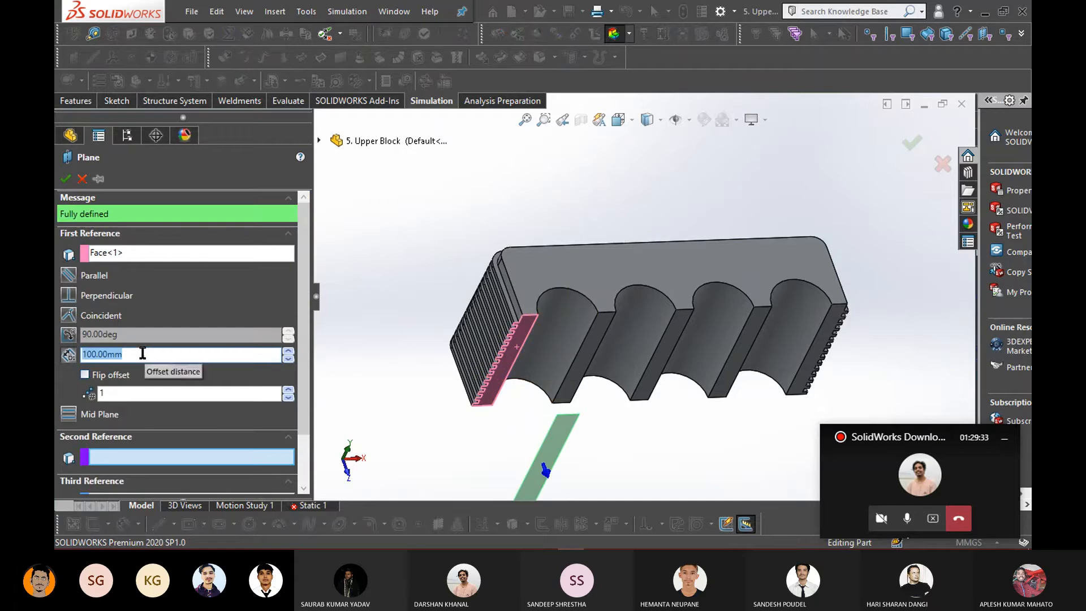
text(0)
key(Return)
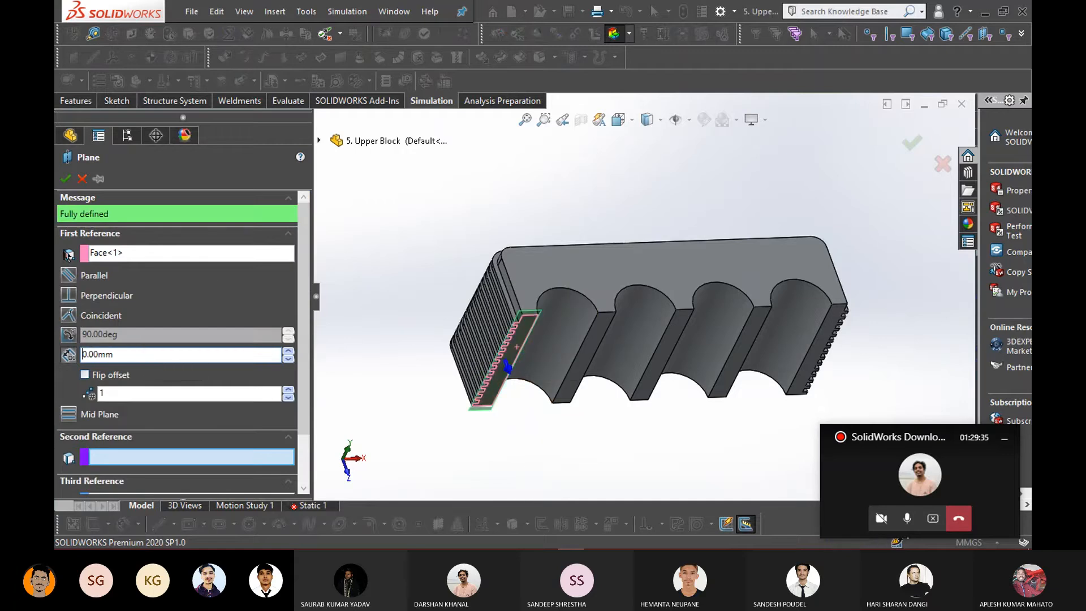
click(67, 179)
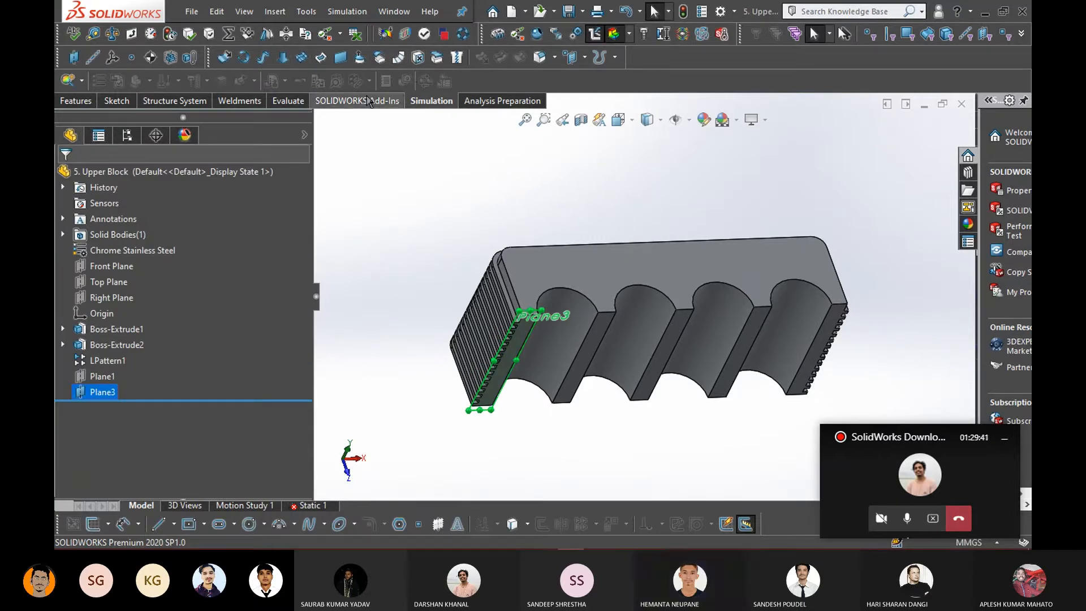
Start a Mirror about Plane3 with Boss-Extrude1, Boss-Extrude2 and LPattern1 as the features to mirror
click(82, 104)
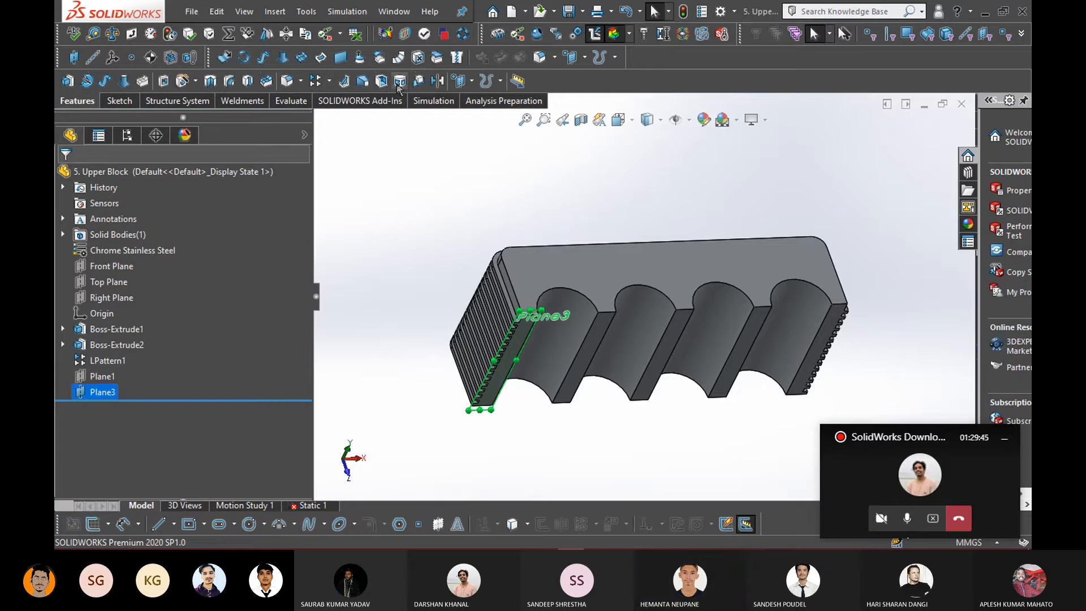
click(437, 81)
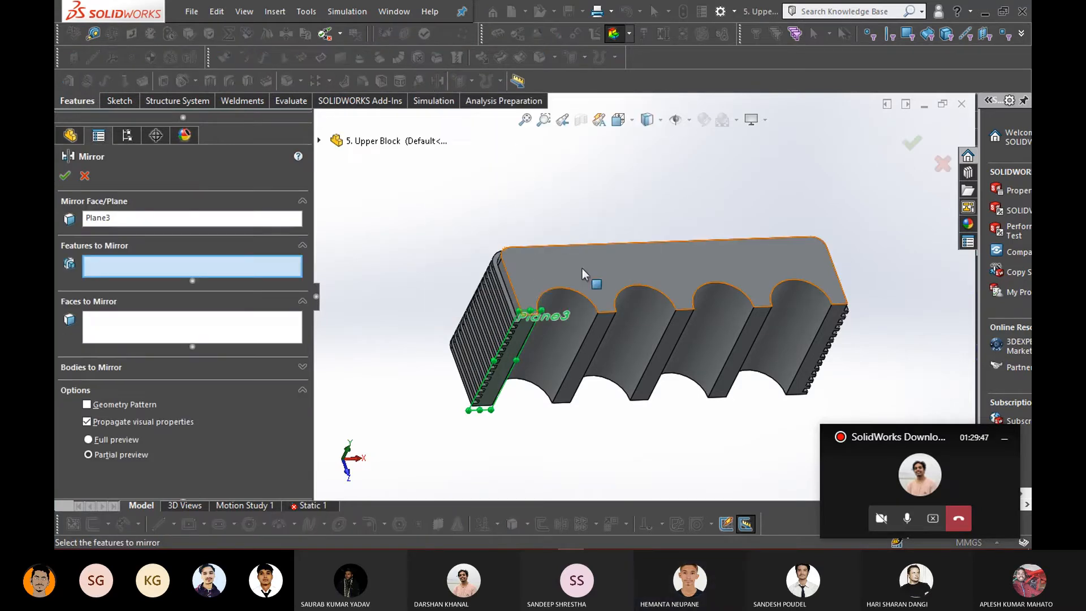
click(318, 141)
click(386, 299)
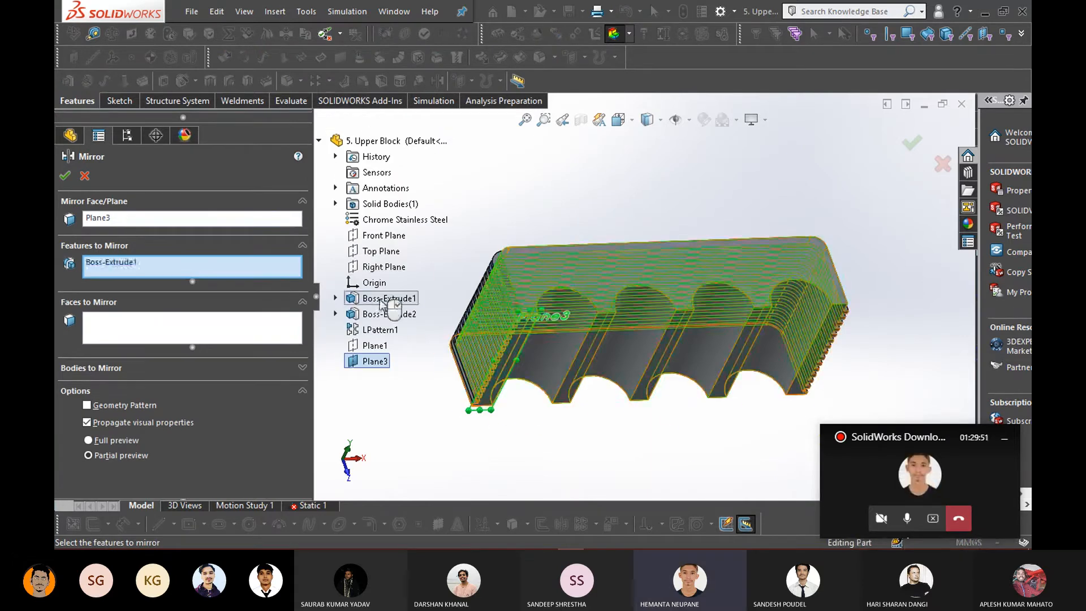
click(376, 314)
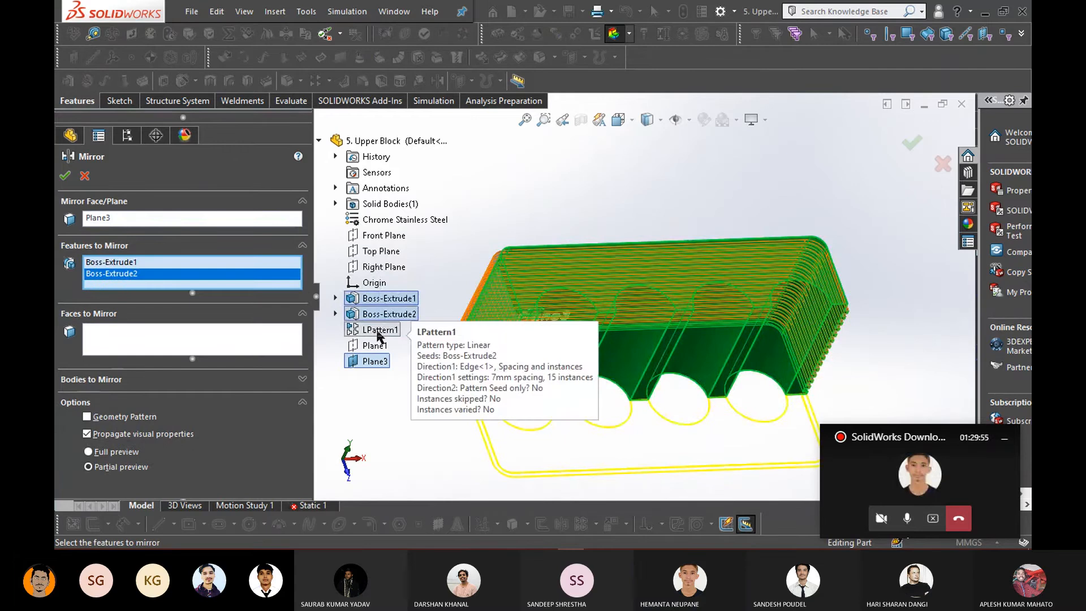
click(380, 331)
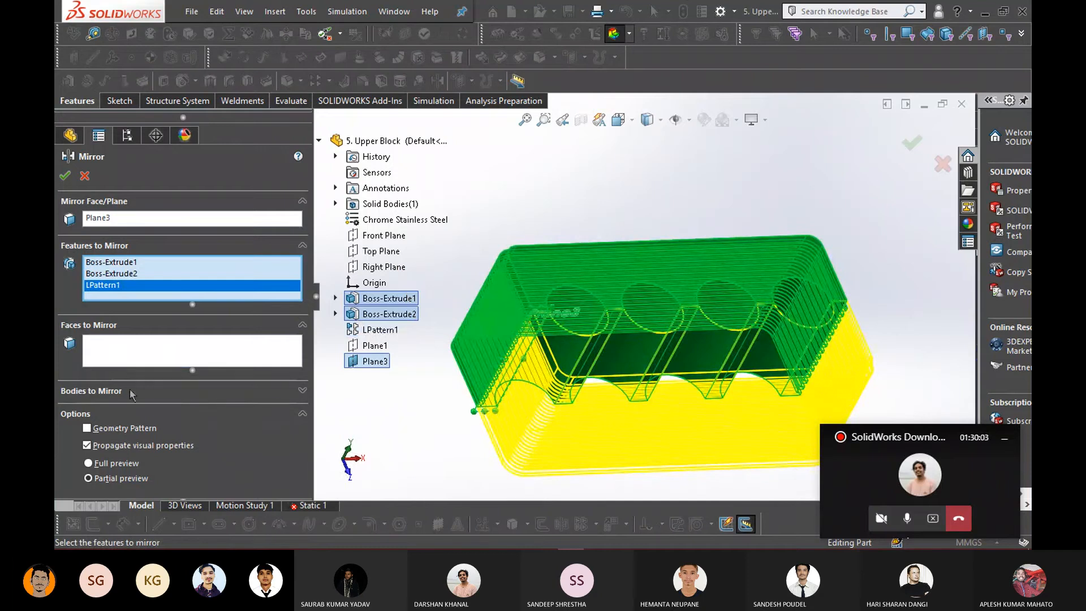
Remove Boss-Extrude1, Boss-Extrude2 and LPattern1 from the features to mirror
click(249, 391)
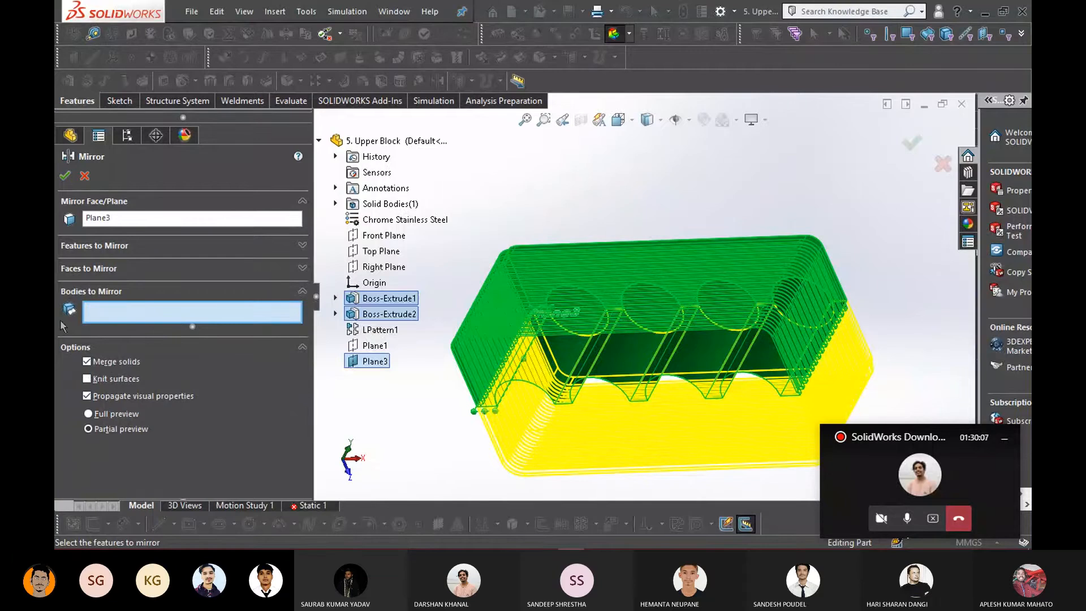
click(114, 269)
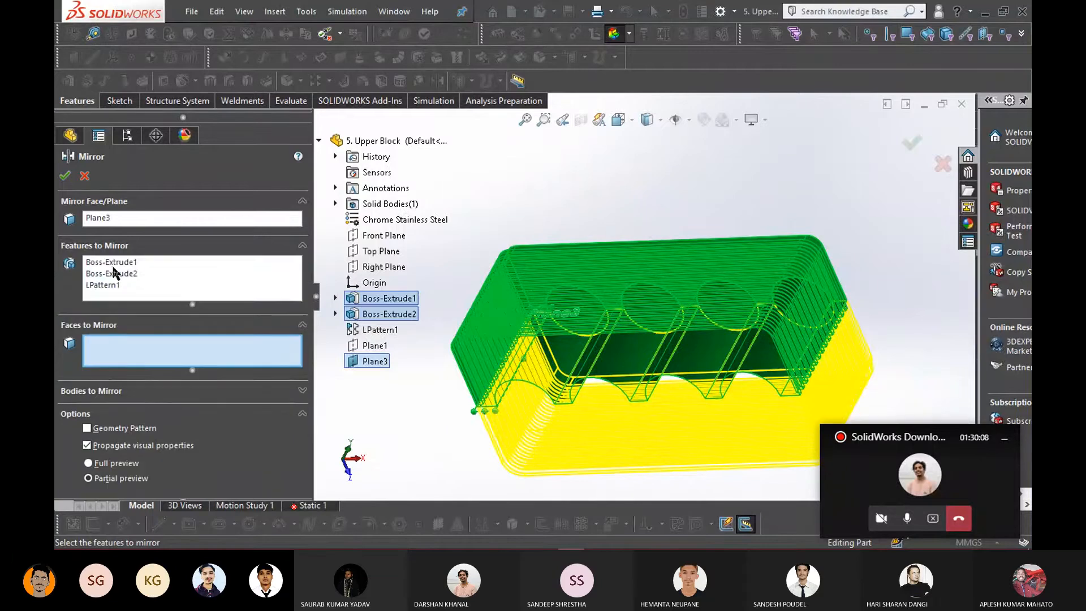
click(142, 273)
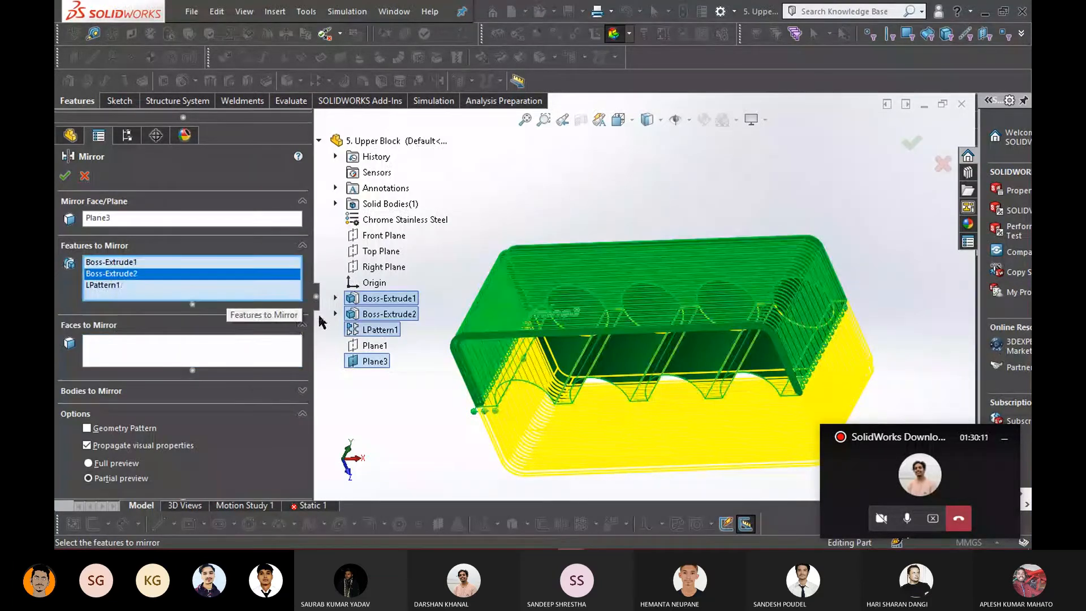
right_click(147, 264)
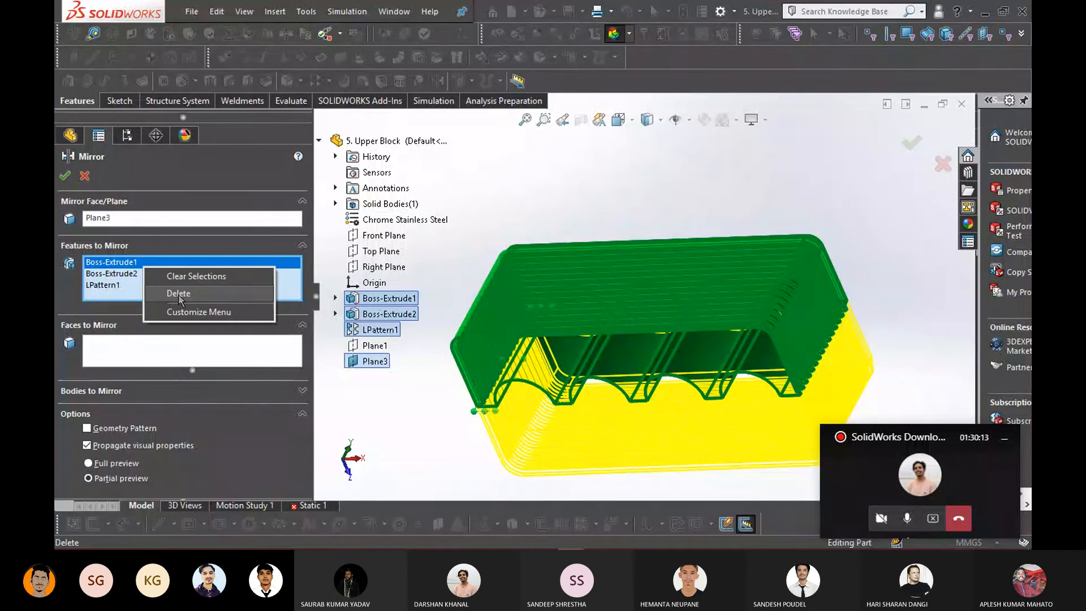
click(184, 290)
right_click(120, 266)
click(150, 289)
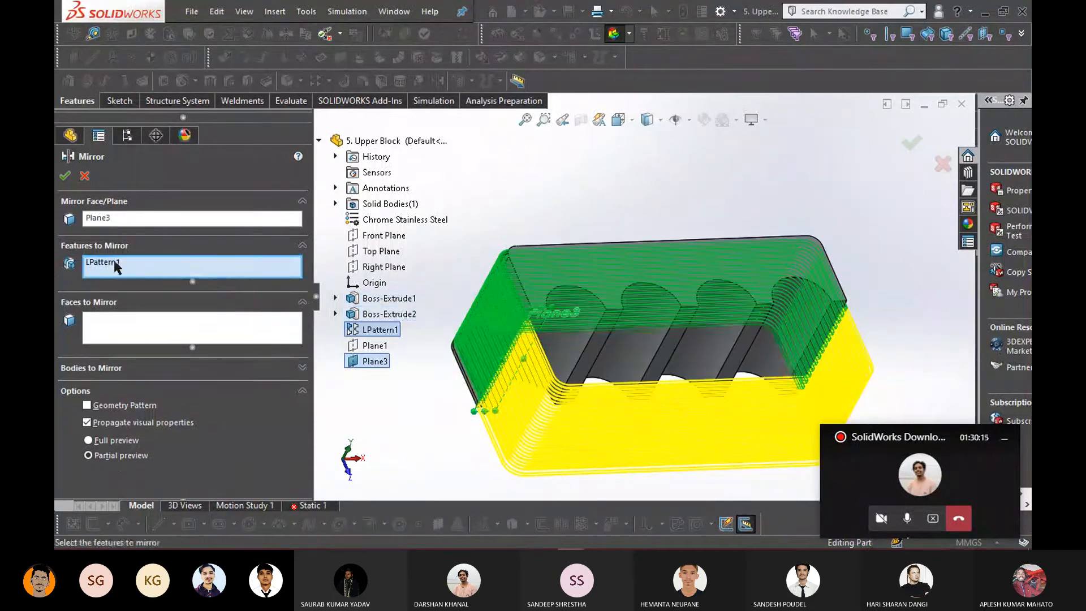
right_click(120, 262)
click(148, 288)
click(148, 288)
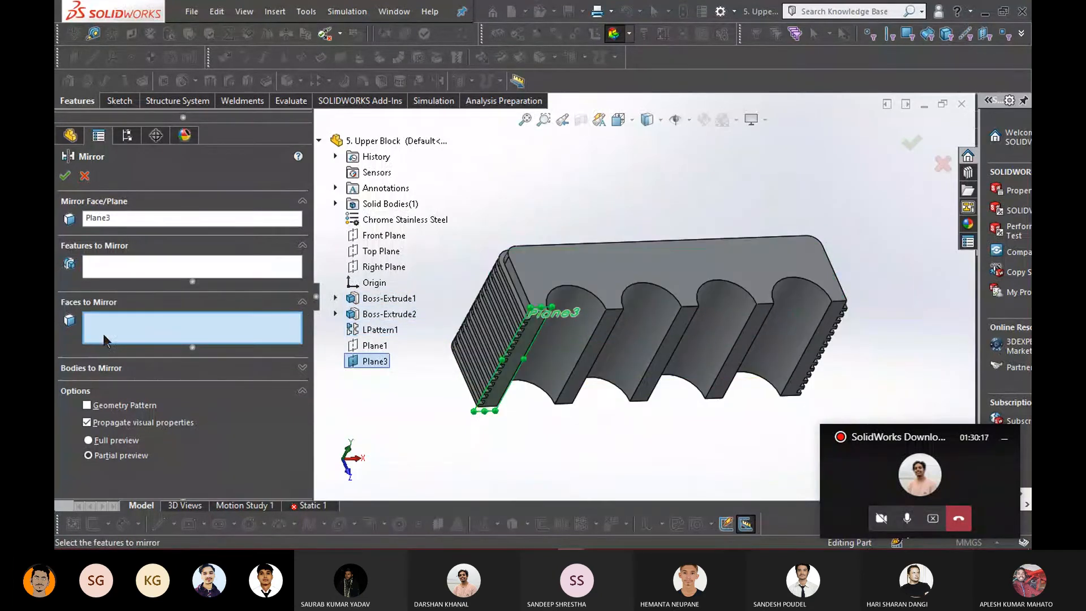
Mirror the whole solid body about Plane3 with Merge solids enabled
click(104, 368)
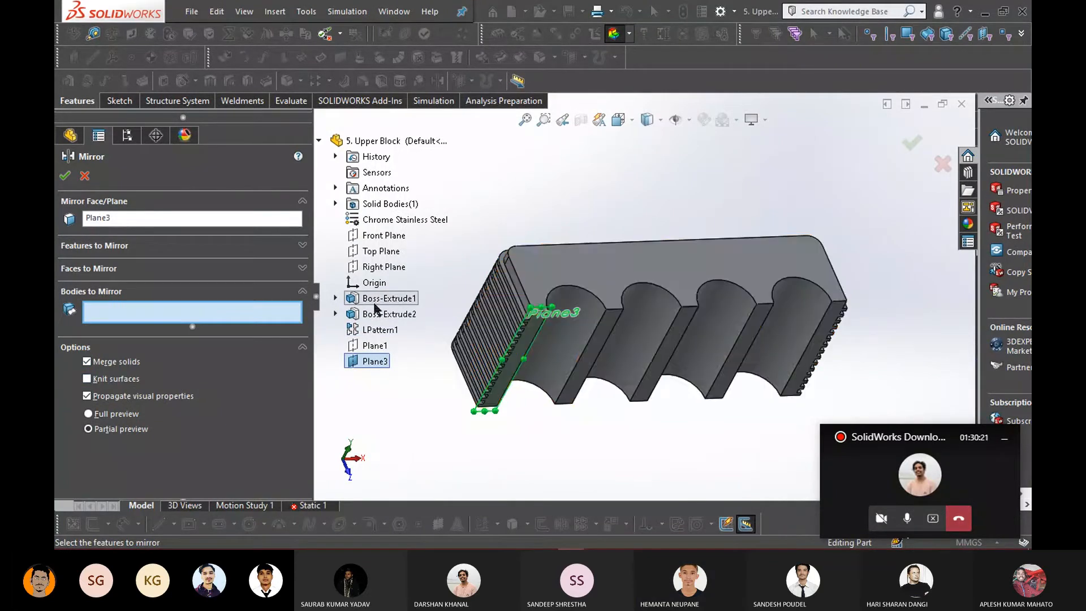
click(548, 275)
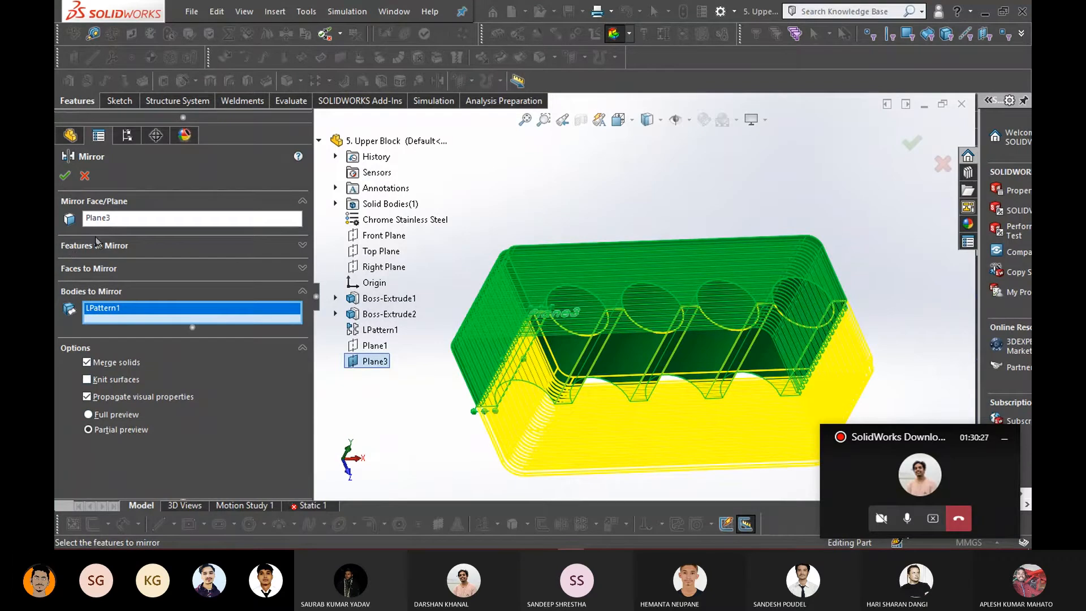
click(139, 220)
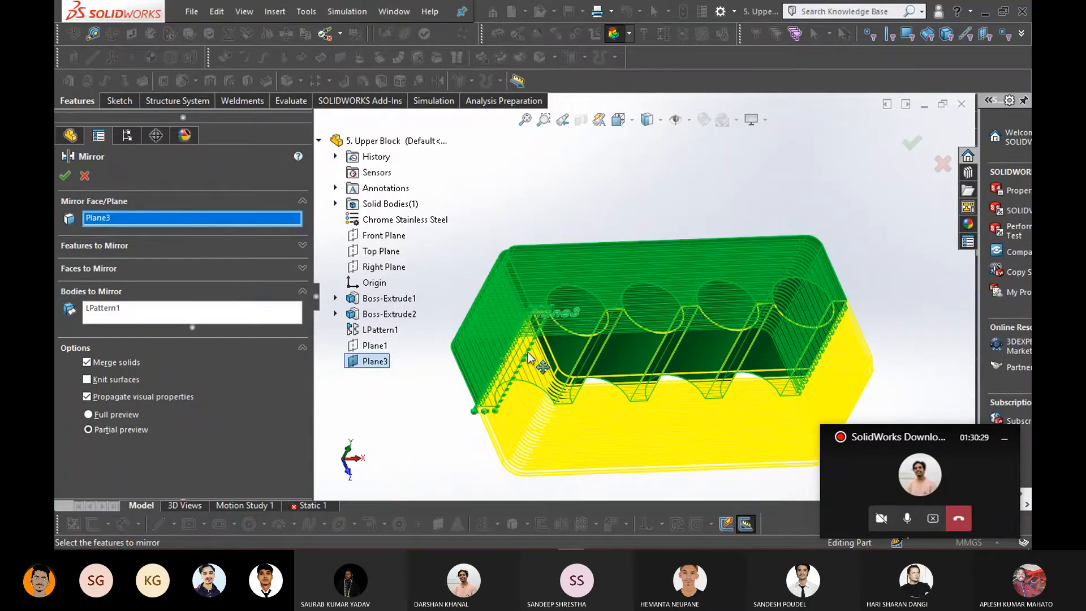
click(65, 177)
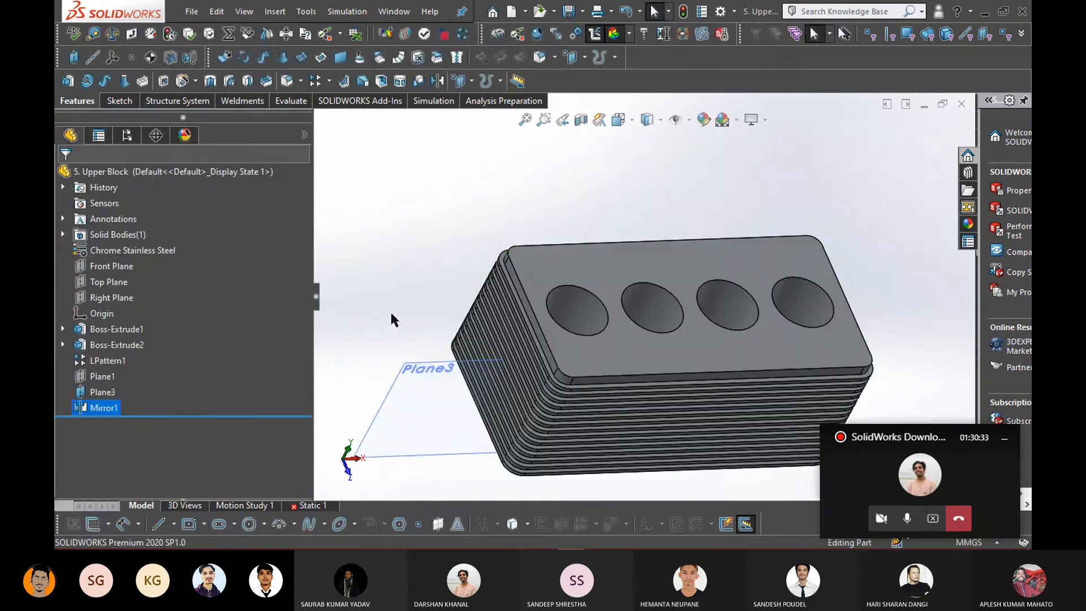
Start a sketch on the block's four-hole end face and view it from the top
middle_drag(391, 314, 433, 312)
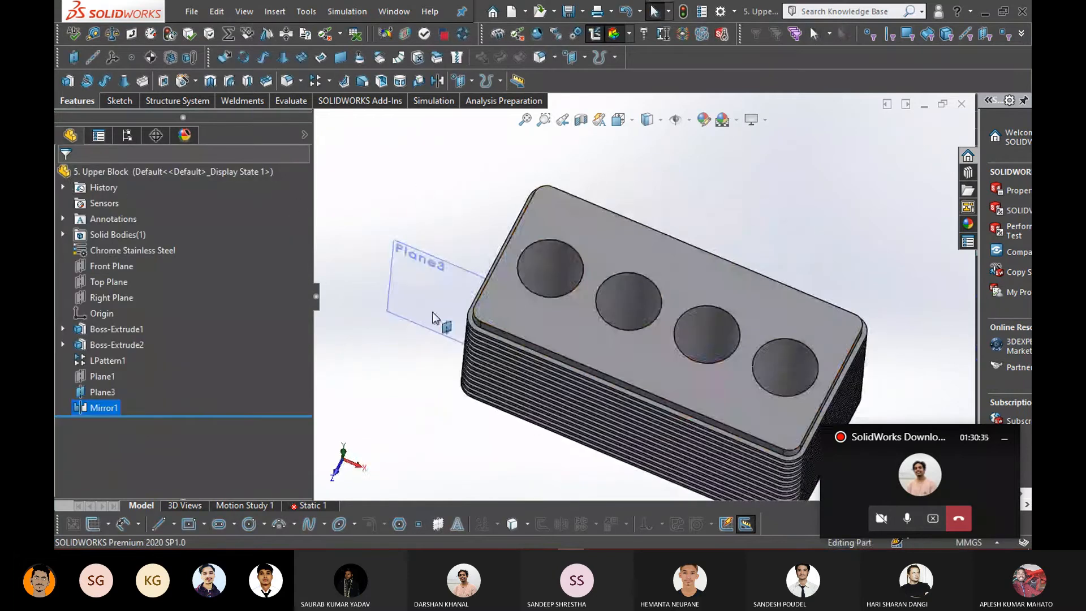
click(566, 341)
right_click(566, 341)
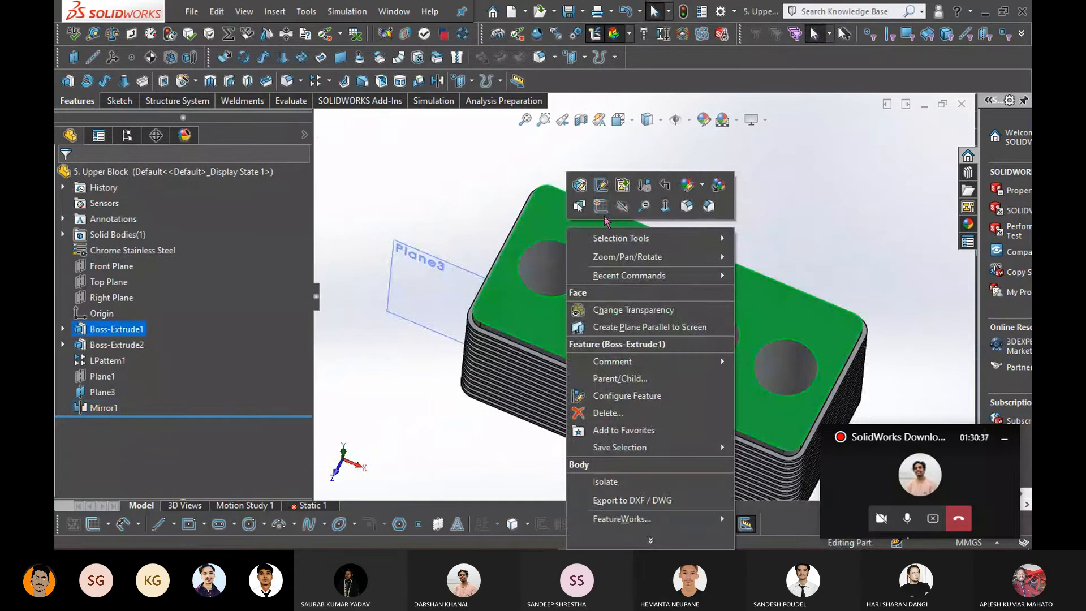
click(601, 208)
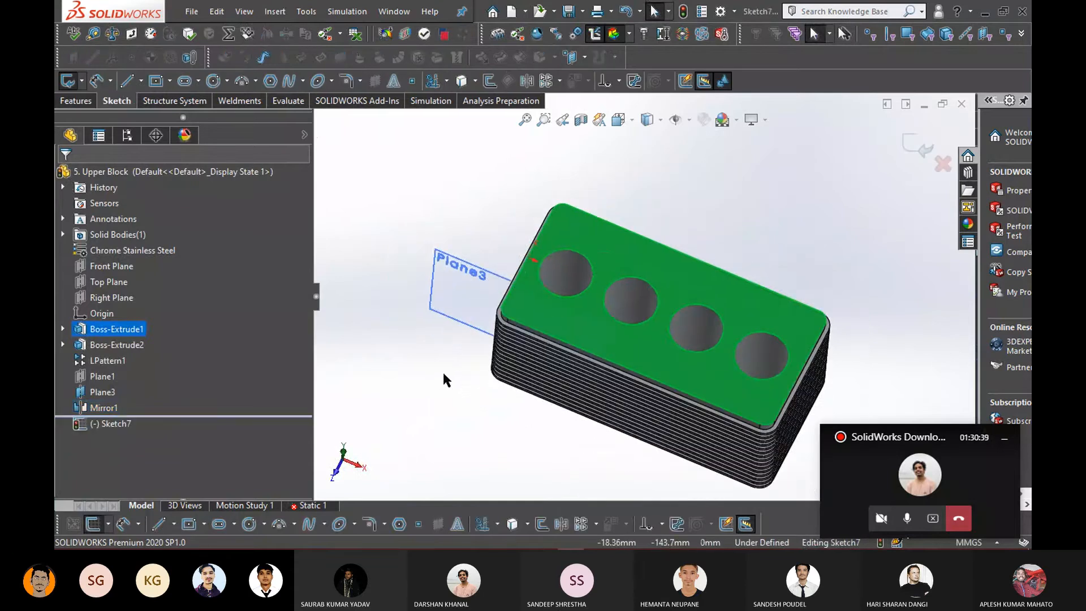
scroll(546, 396, down, 4)
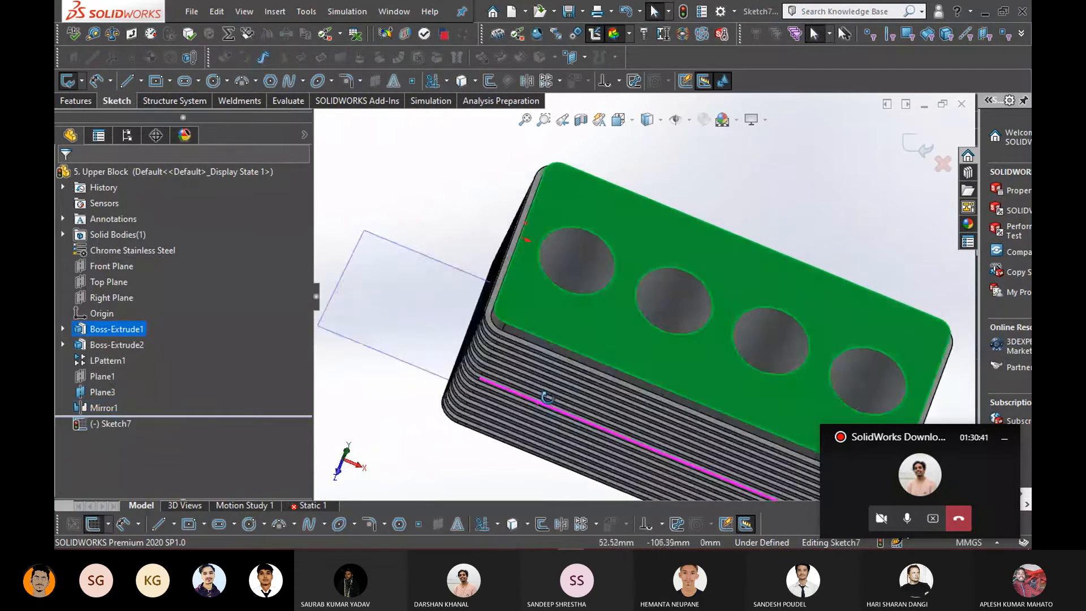
middle_drag(547, 397, 536, 432)
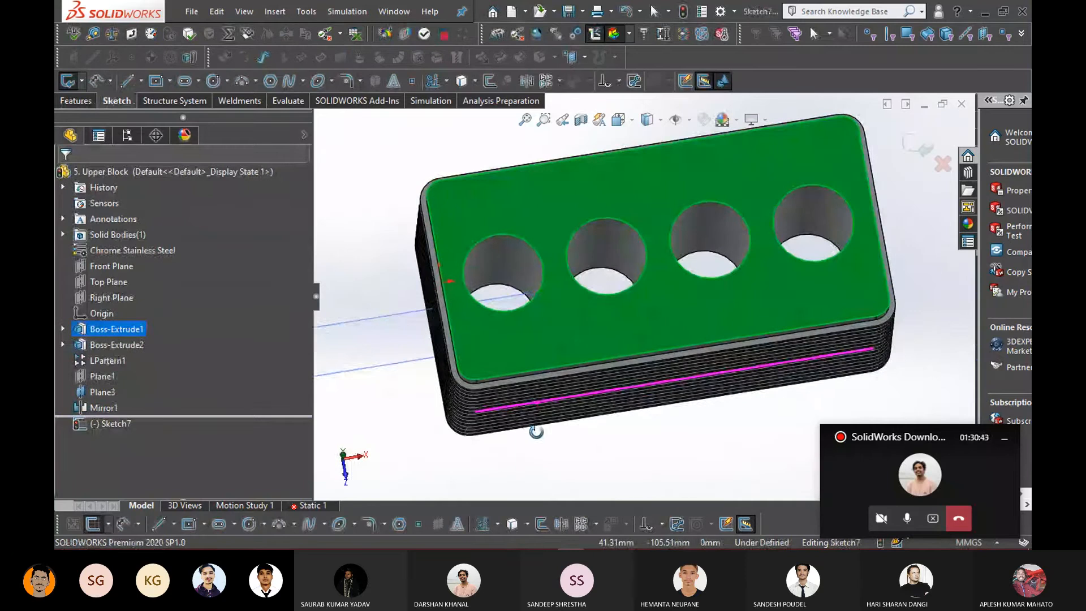
key(space)
click(537, 338)
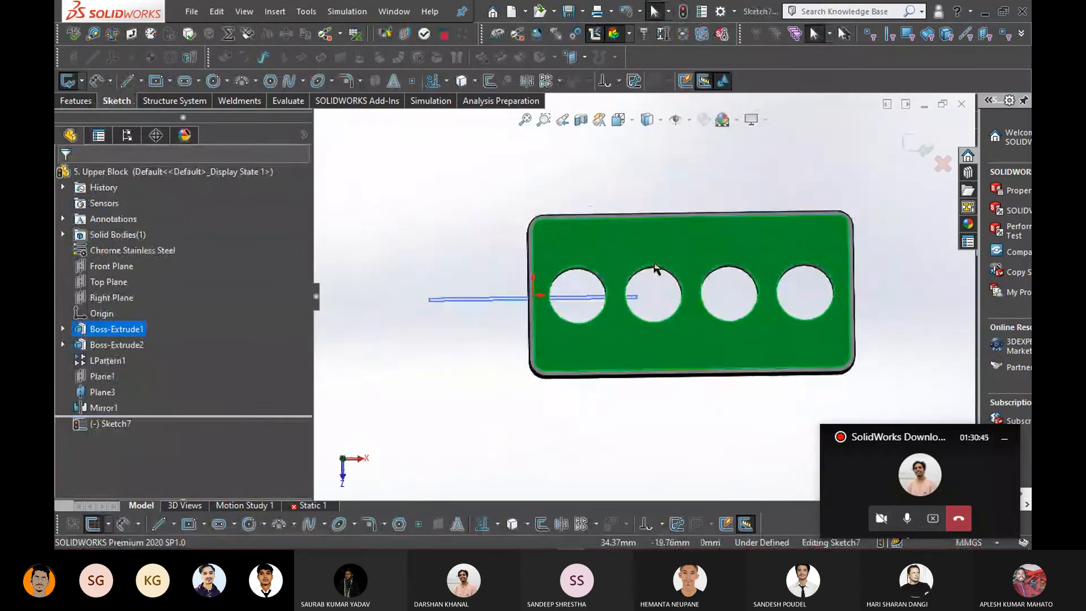
scroll(771, 254, down, 2)
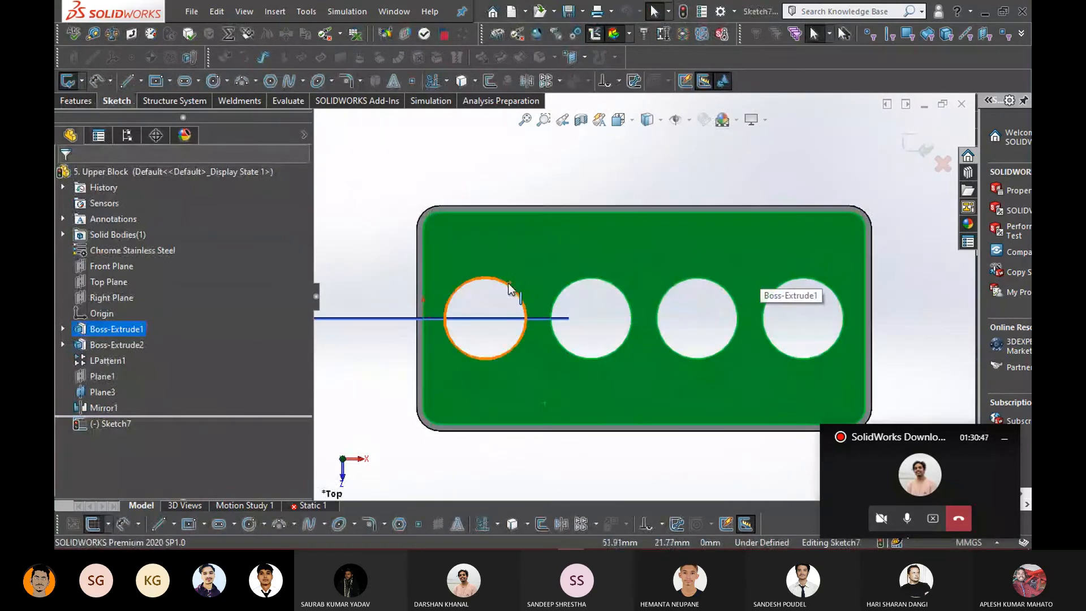
mouse_move(545, 467)
middle_down()
mouse_move(575, 375)
mouse_move(547, 419)
middle_up()
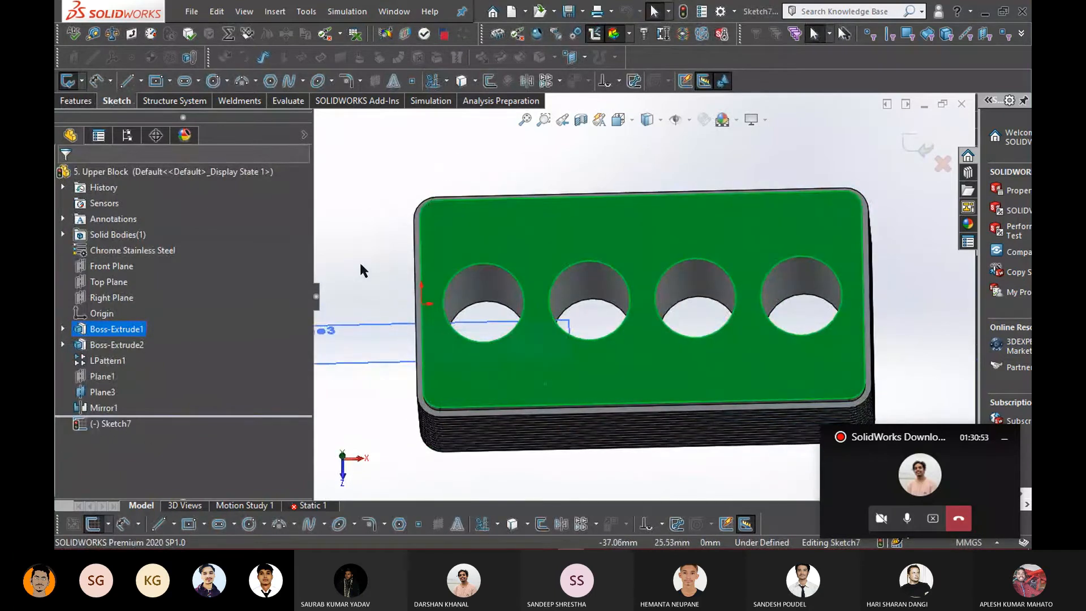
Draw a center rectangle from the middle of the four-hole face out to its corner, covering the whole face
right_drag(362, 270, 360, 321)
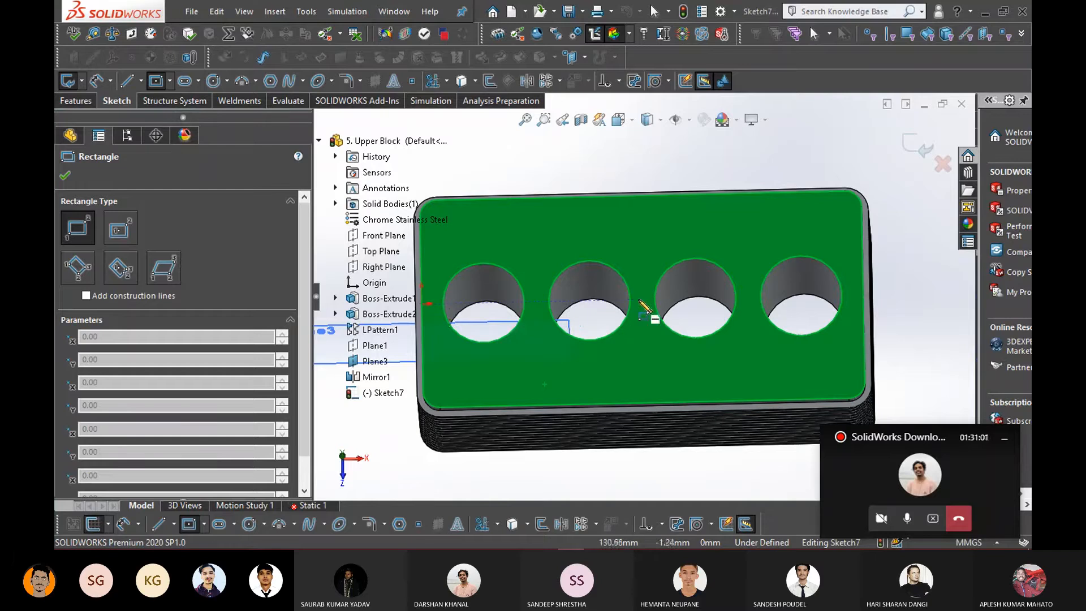
key(Escape)
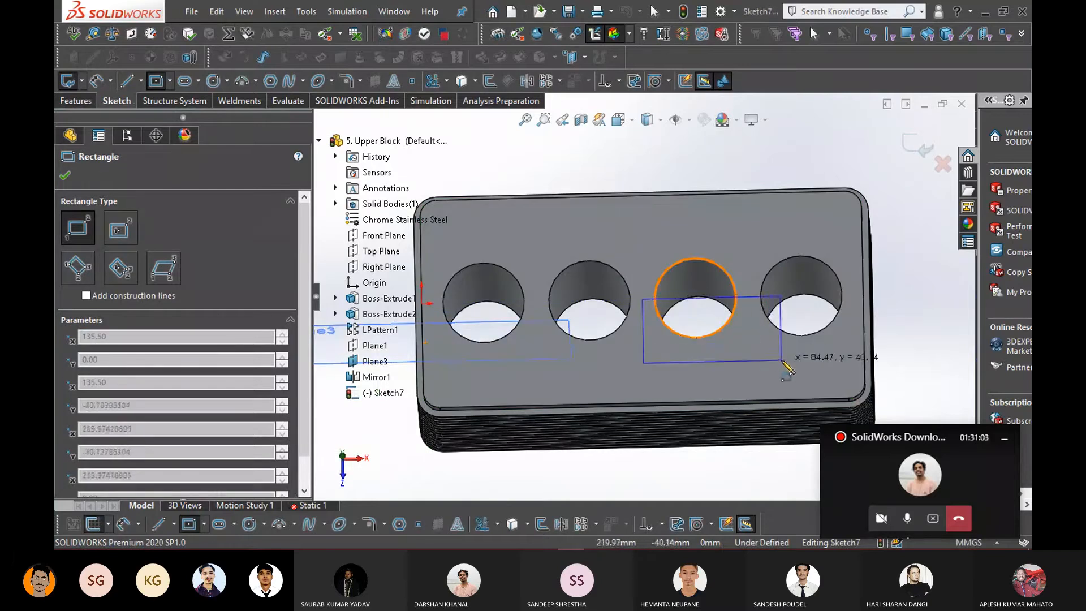
click(169, 81)
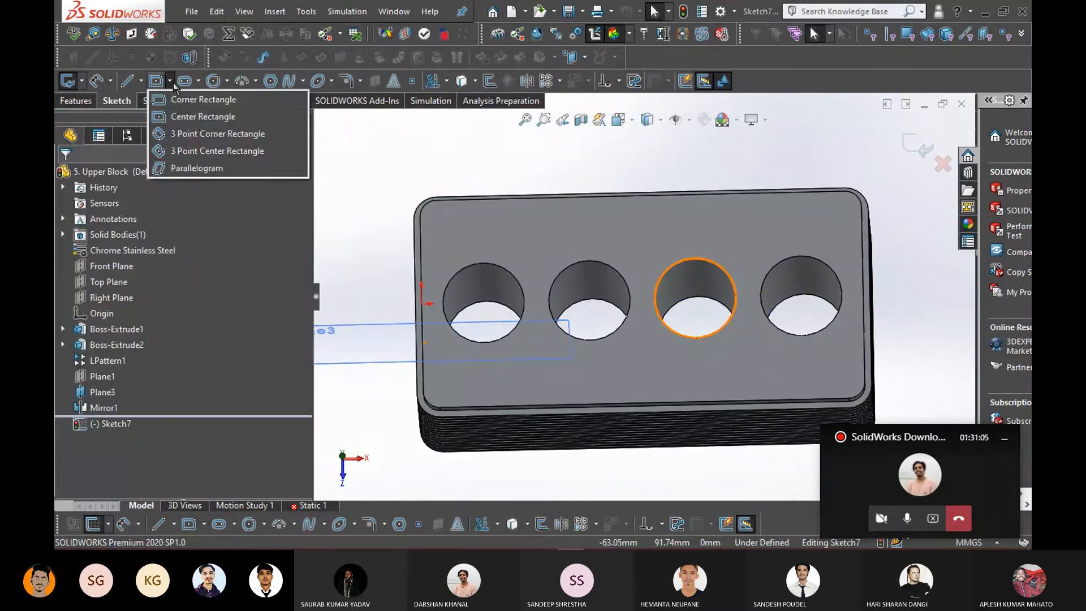
click(186, 114)
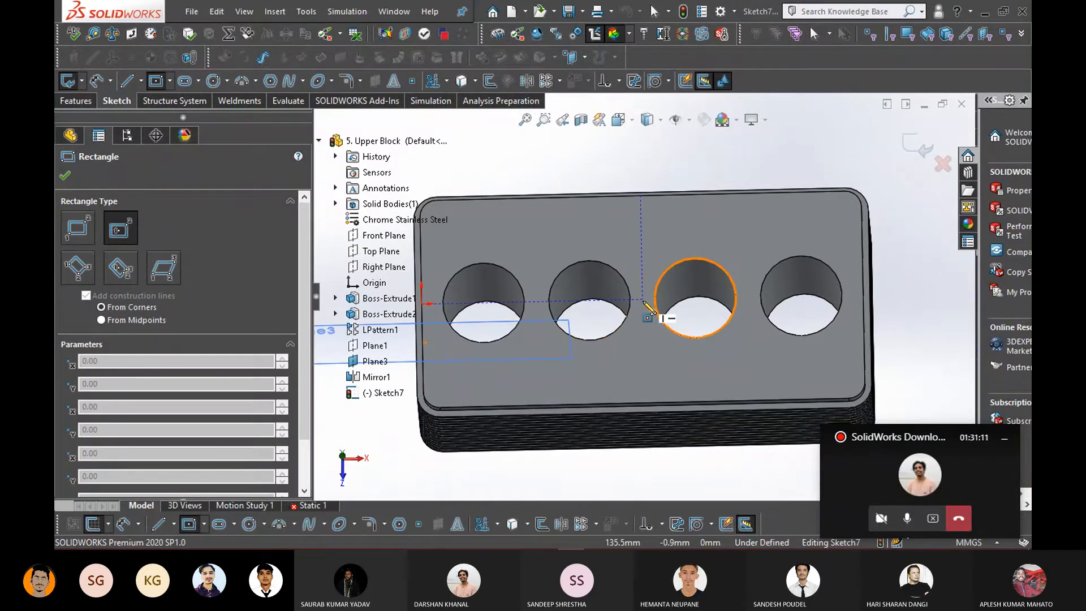
click(642, 297)
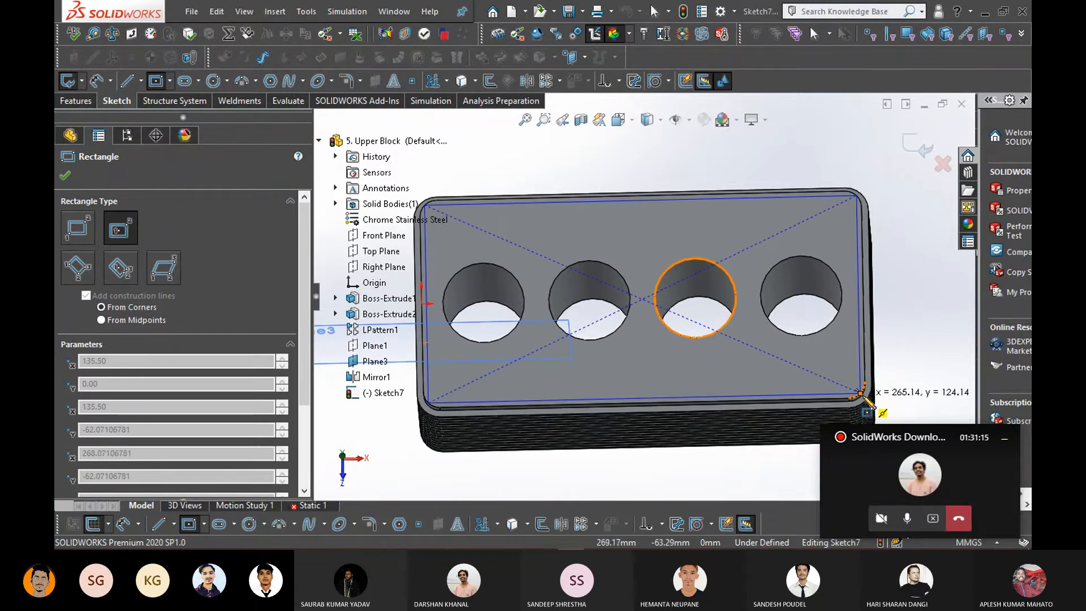
click(866, 399)
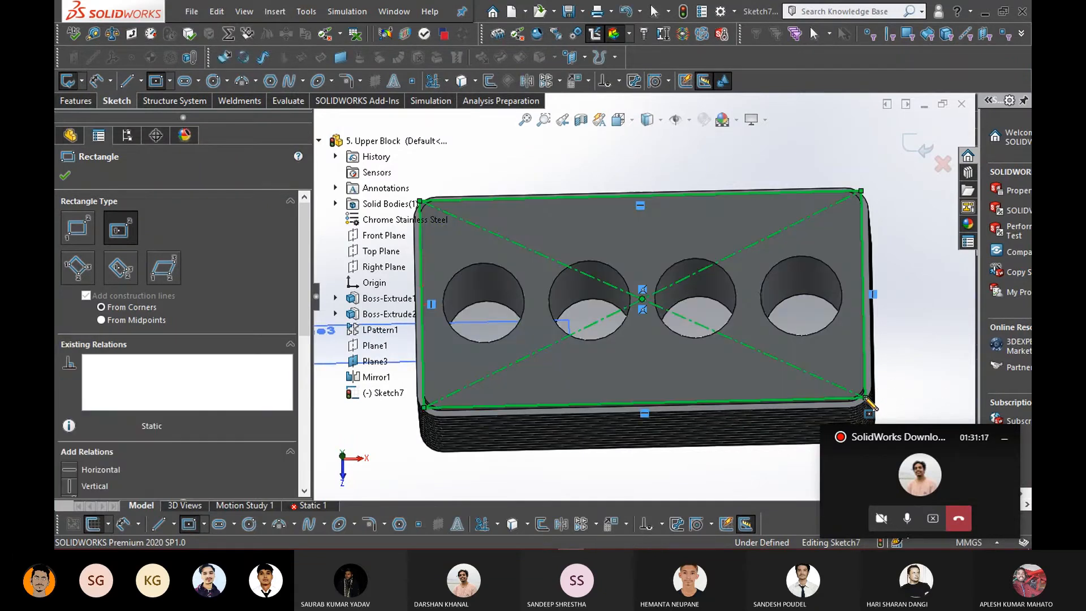
click(73, 178)
Try to extrude the face-covering rectangle as a 10 mm blind boss with Merge result enabled
middle_drag(375, 283, 343, 242)
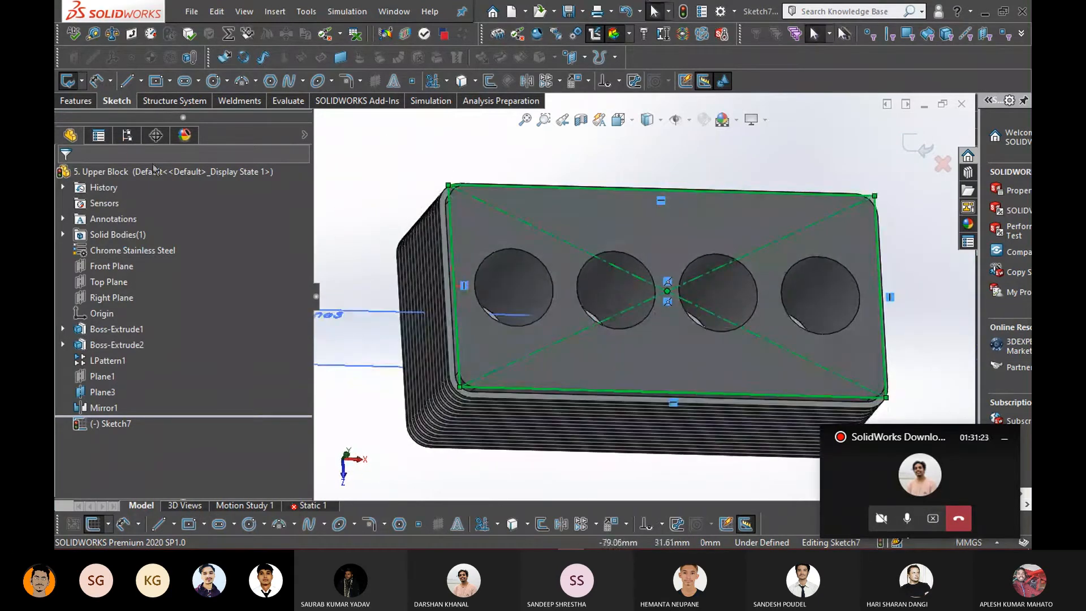
click(76, 103)
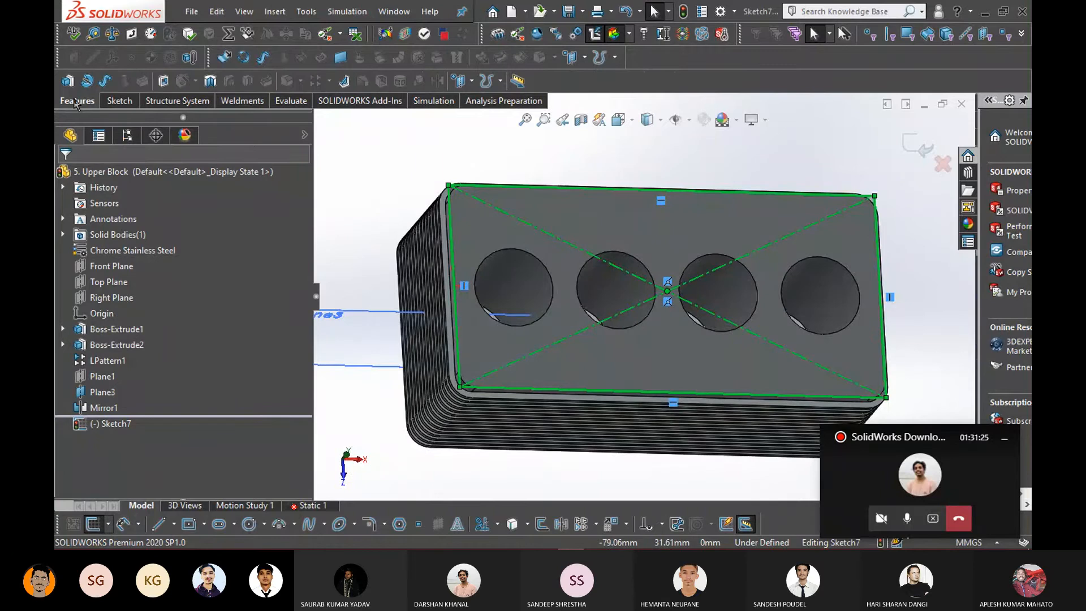
click(68, 81)
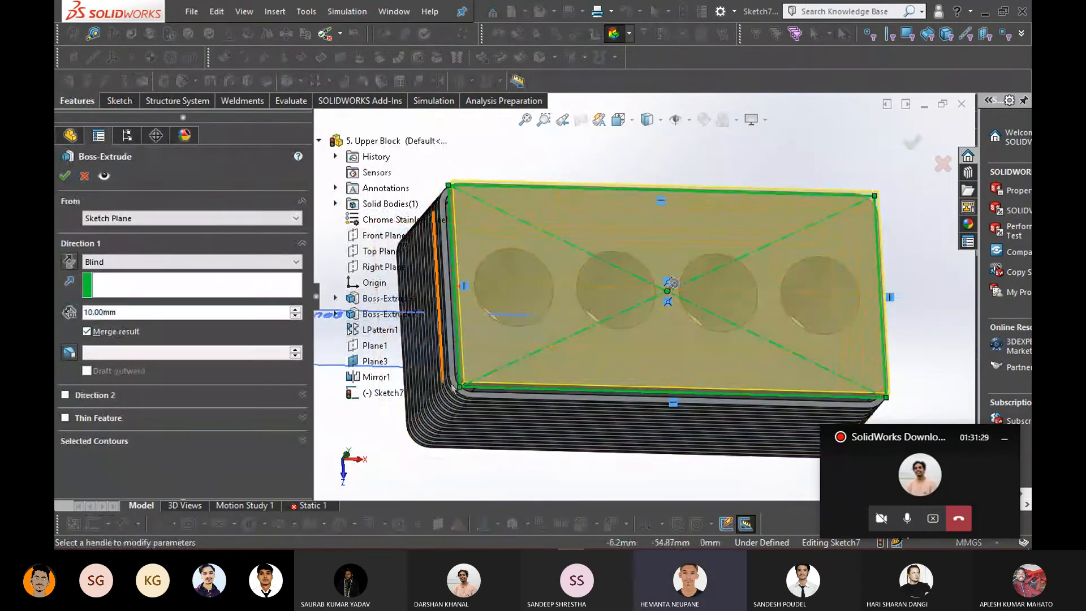
middle_drag(402, 451, 458, 388)
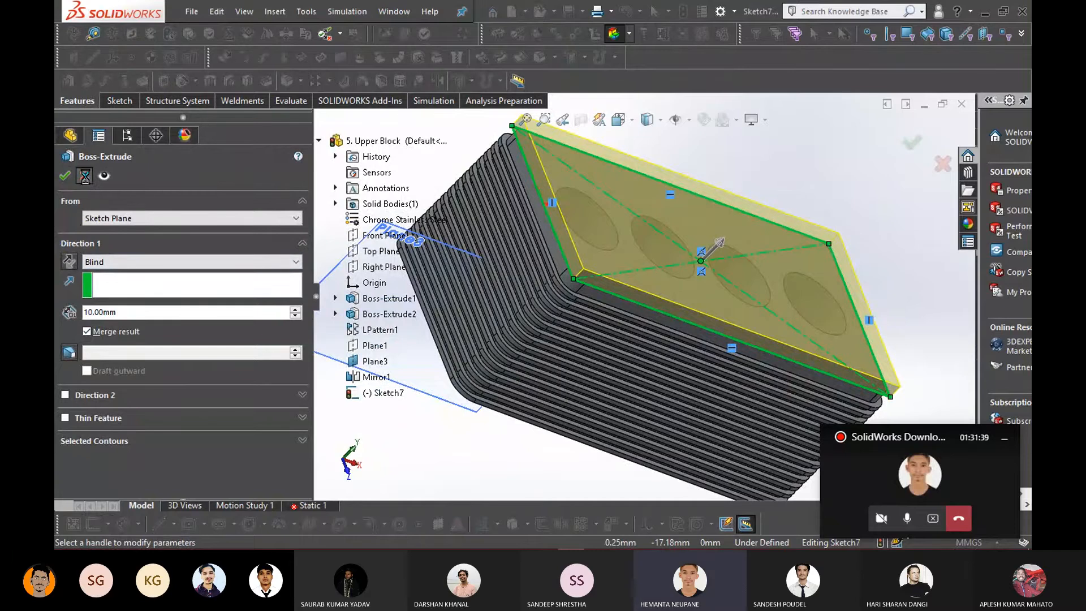
click(942, 164)
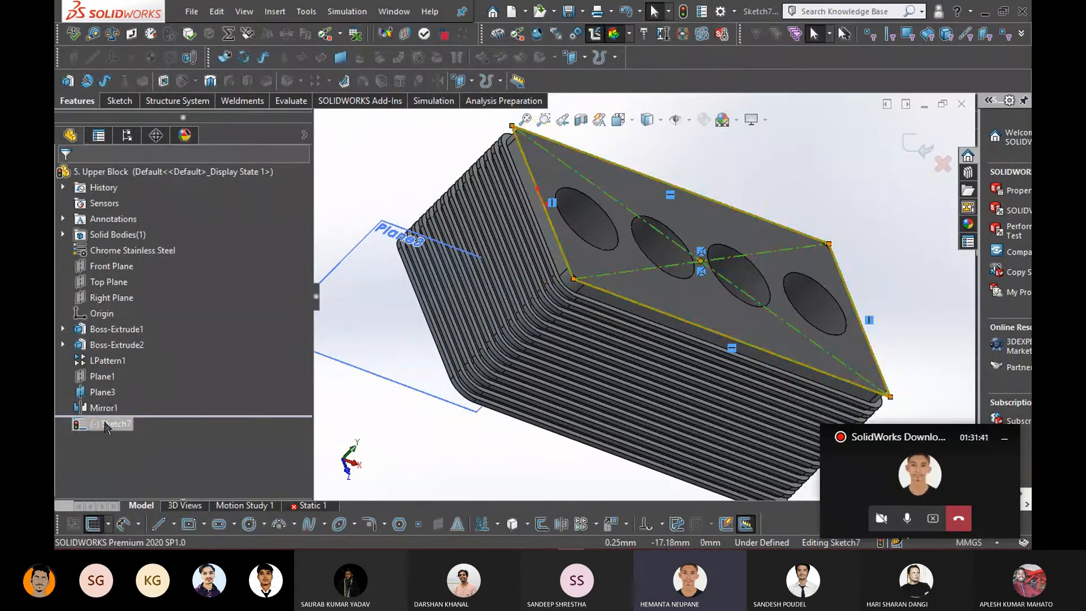
Exit the rectangle sketch and delete it from the part
right_click(106, 424)
click(376, 406)
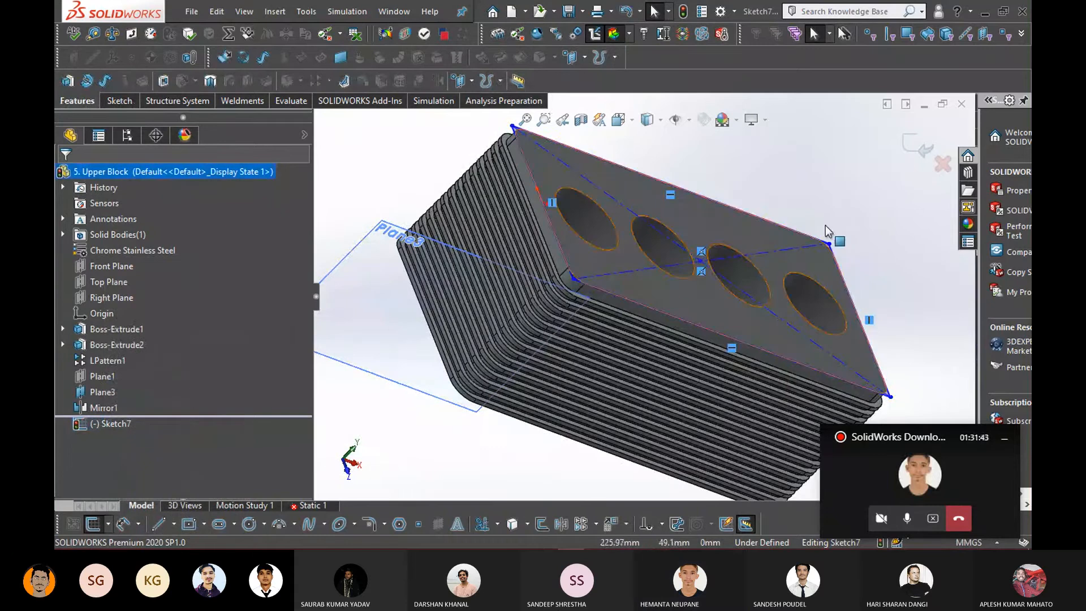
click(916, 145)
click(107, 424)
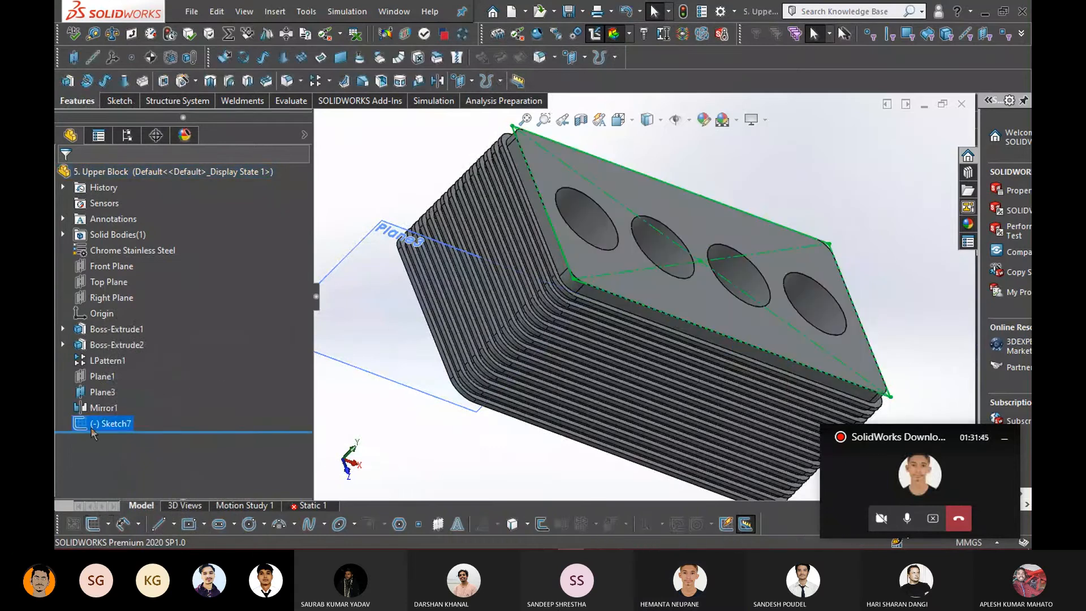
right_click(93, 428)
click(141, 343)
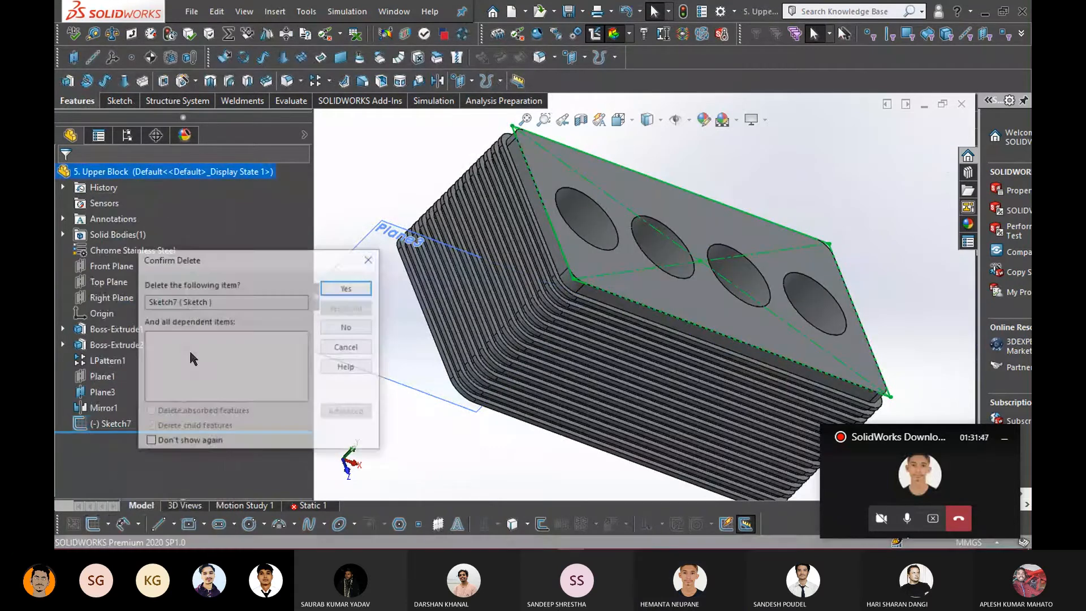
click(351, 287)
Create a reference plane at 0 mm offset from the block's four-hole end face
scroll(685, 283, up, 2)
mouse_move(687, 285)
middle_down()
mouse_move(648, 320)
mouse_move(635, 315)
middle_up()
click(584, 58)
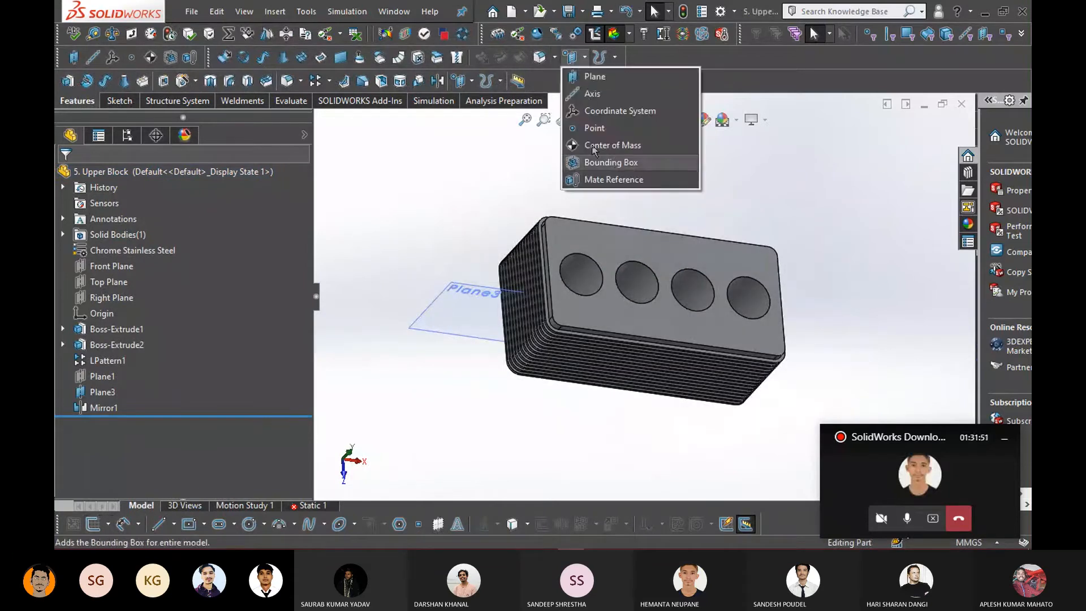
click(599, 81)
click(612, 246)
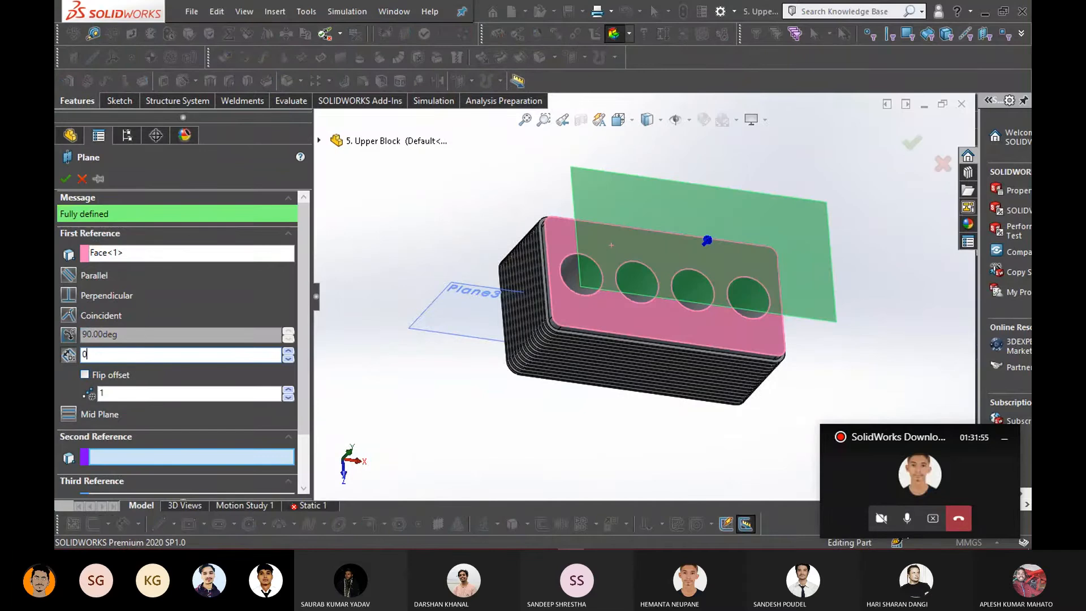
text(0)
key(Return)
click(66, 180)
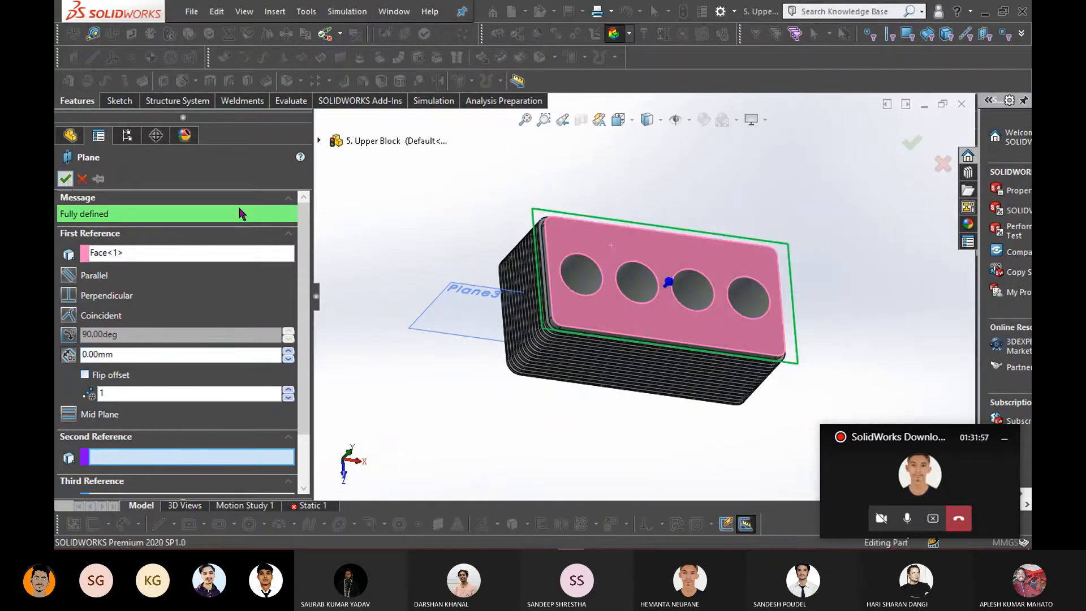
click(393, 229)
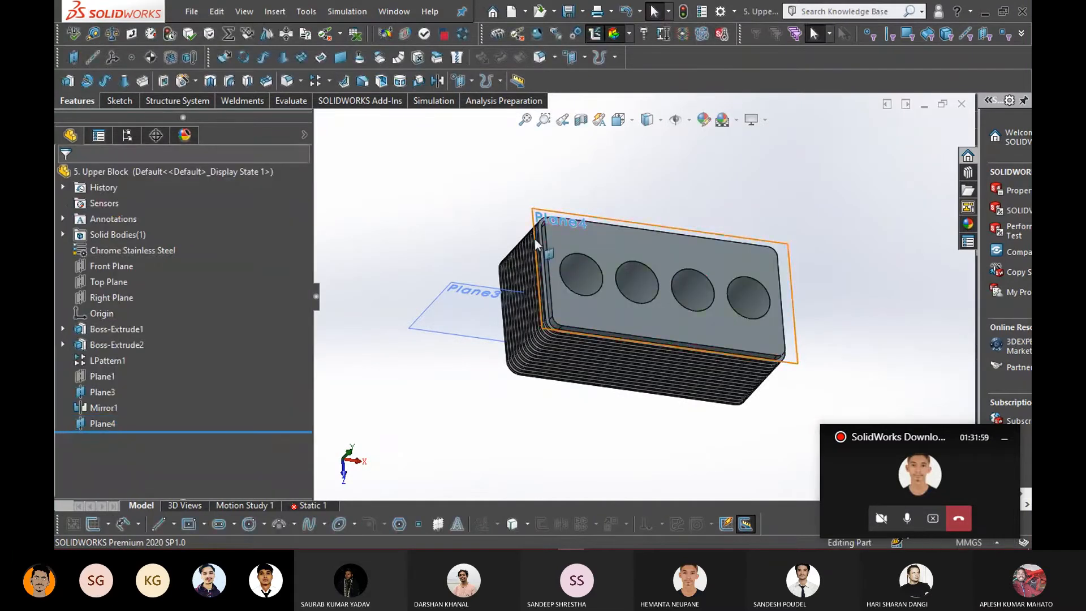
Start a sketch on Plane4 and convert the four-hole face's outer outline into sketch entities
right_click(538, 227)
click(548, 223)
scroll(566, 225, down, 4)
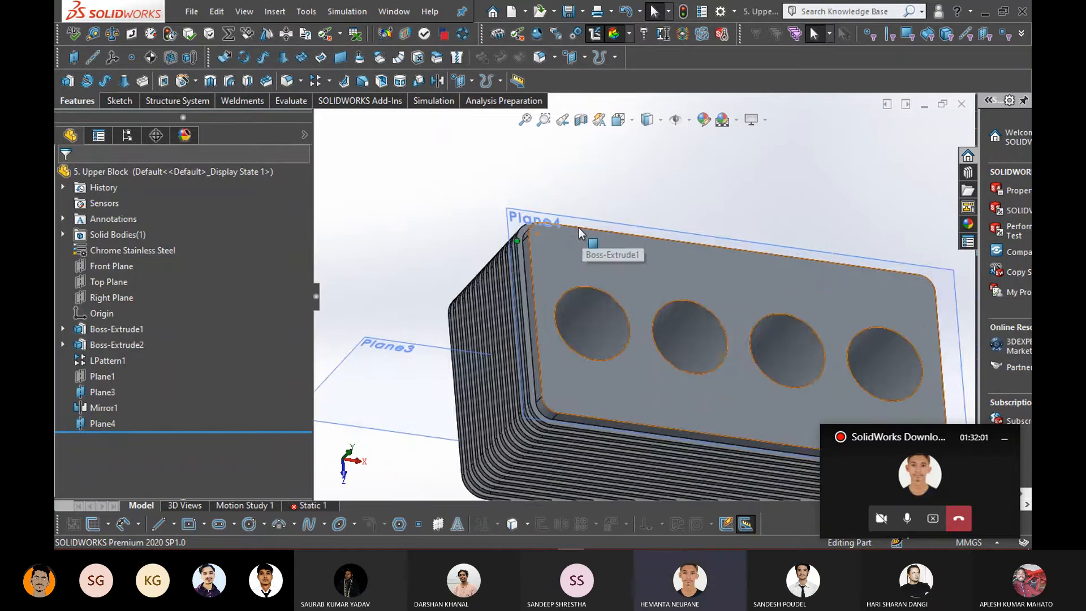
right_click(512, 216)
click(546, 197)
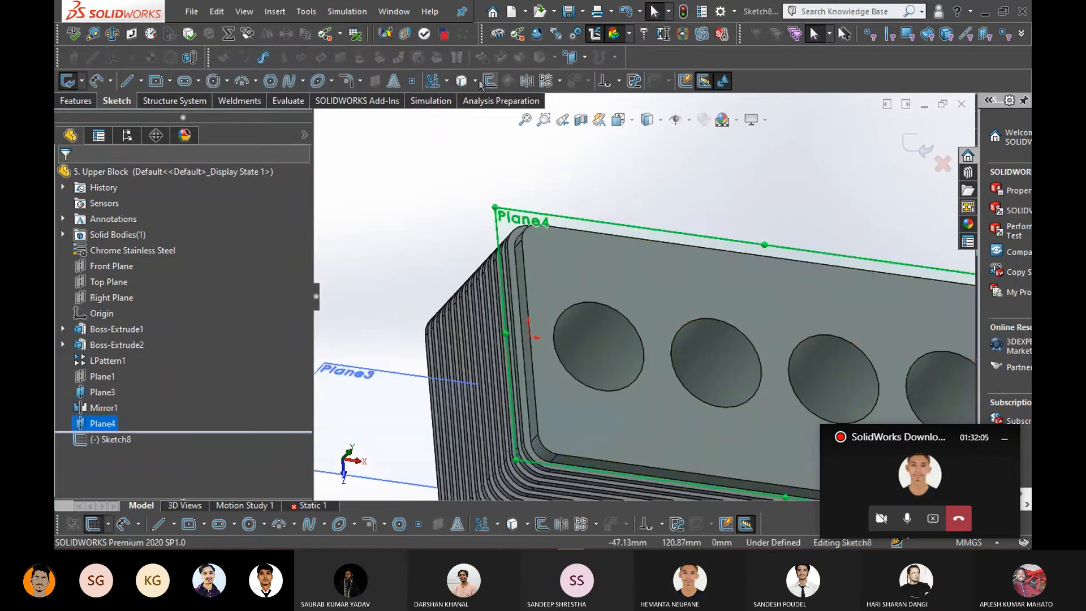
click(462, 81)
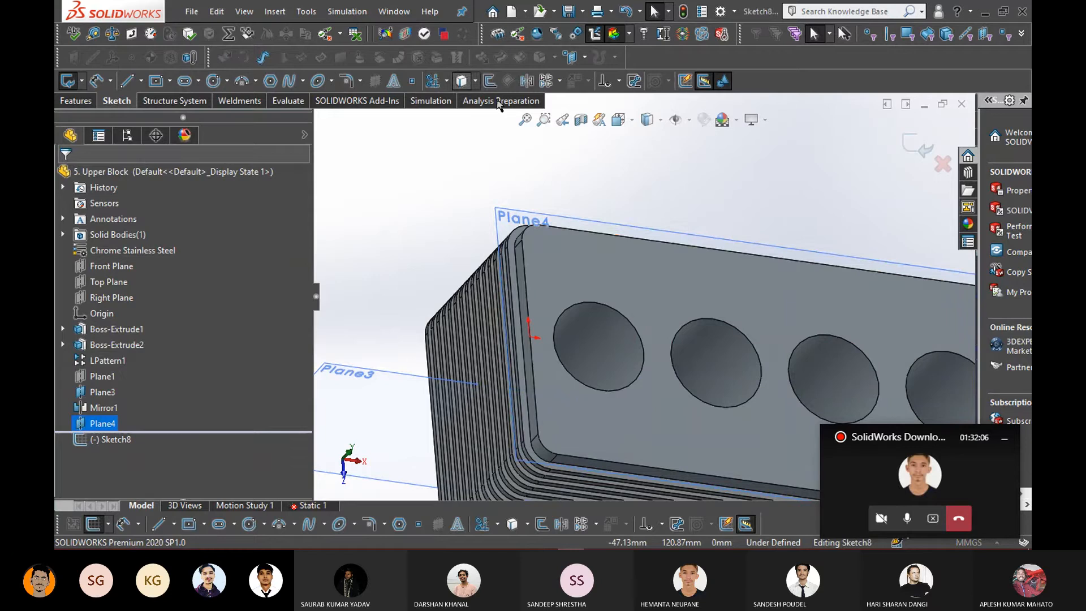
click(603, 262)
click(65, 175)
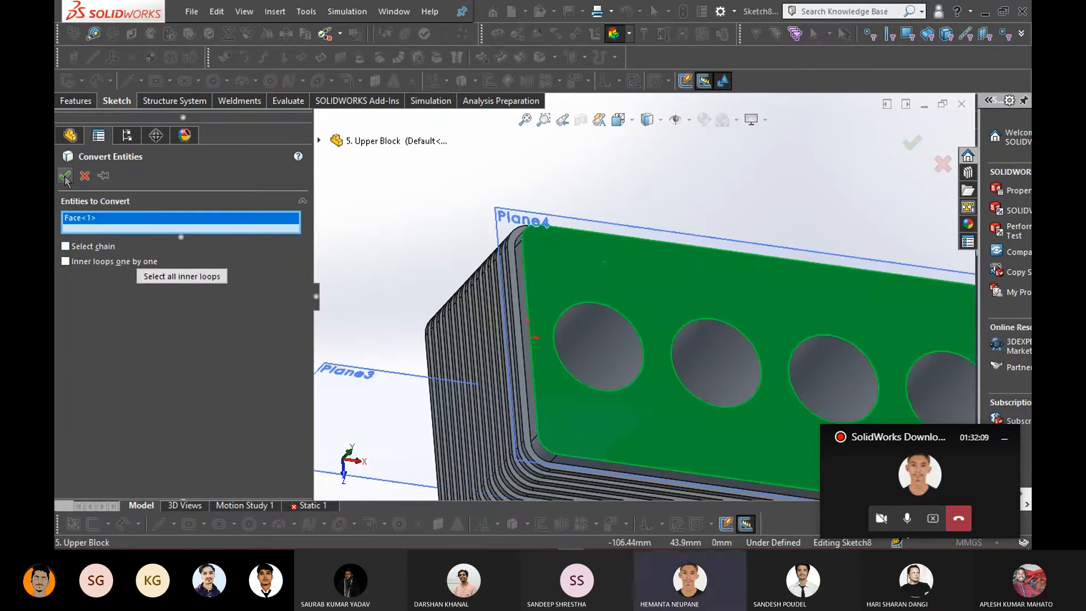
Extrude the converted outline as a 20 mm blind boss merged with the block, covering the four holes
scroll(577, 293, up, 5)
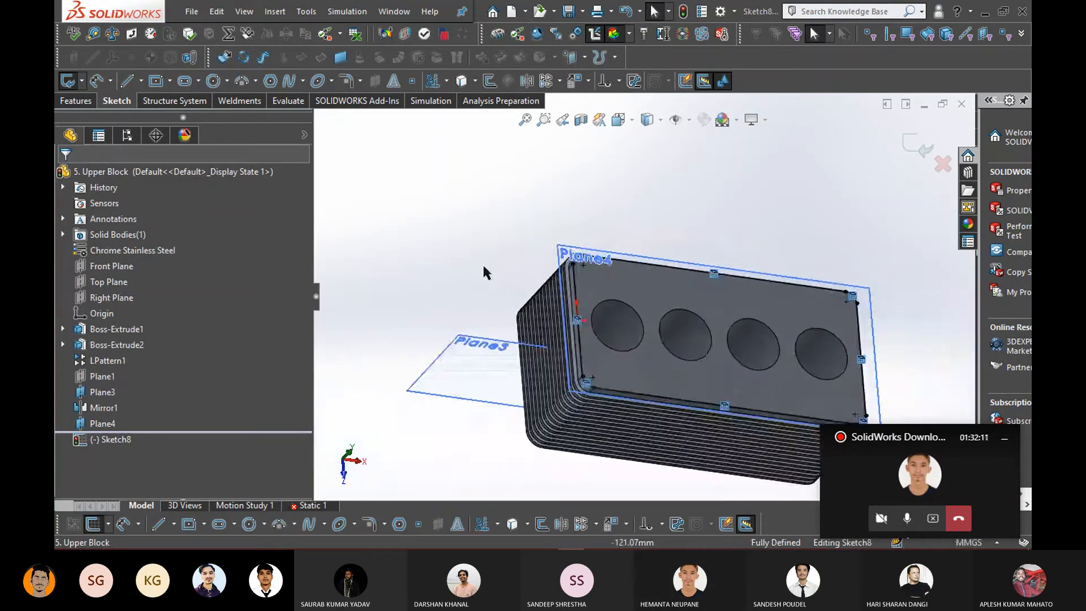
click(75, 101)
click(68, 80)
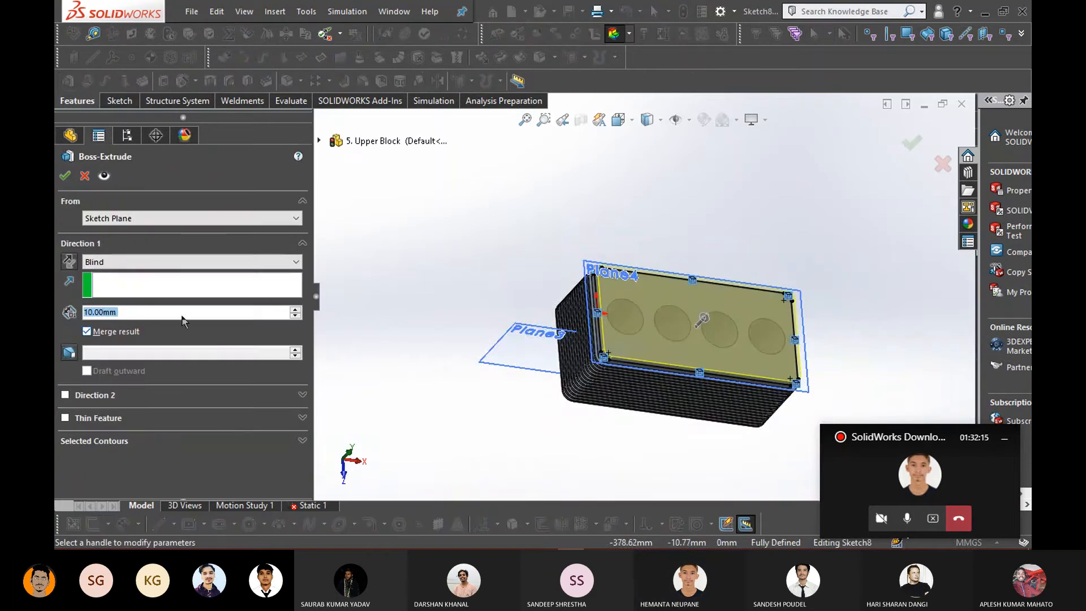
text(20)
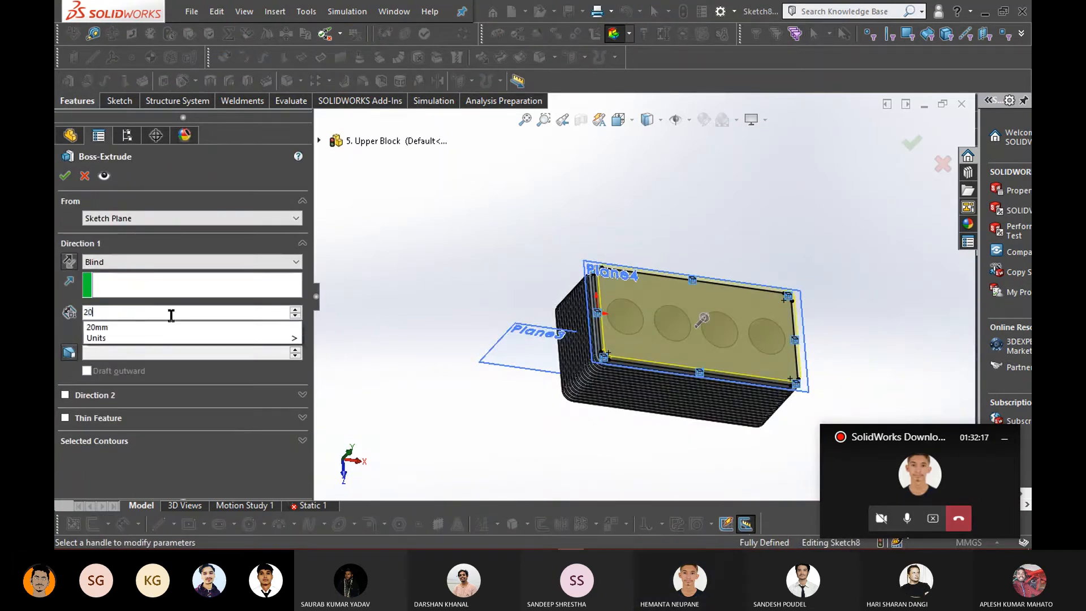
key(Return)
click(65, 178)
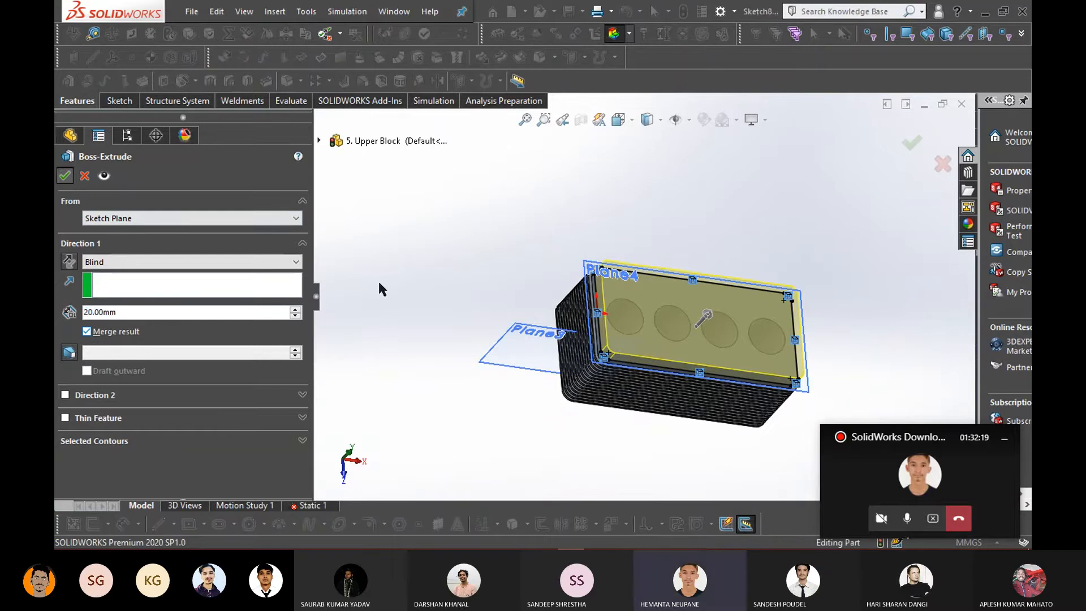
middle_drag(465, 398, 536, 436)
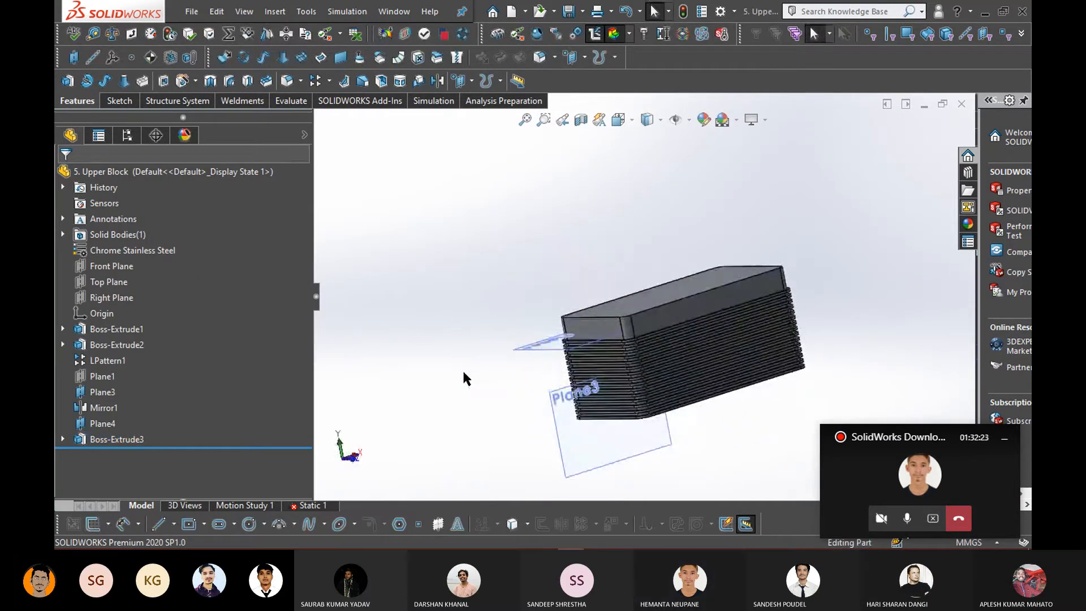
Hide Plane4 and Plane3 in the model view
middle_drag(462, 378, 537, 429)
right_click(567, 425)
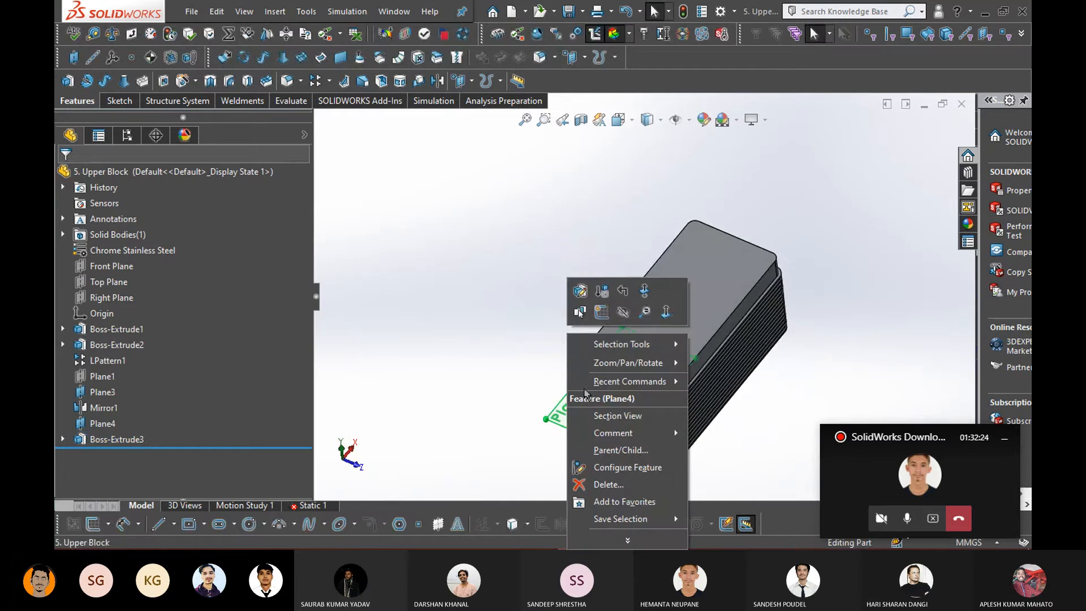
click(622, 312)
right_click(609, 460)
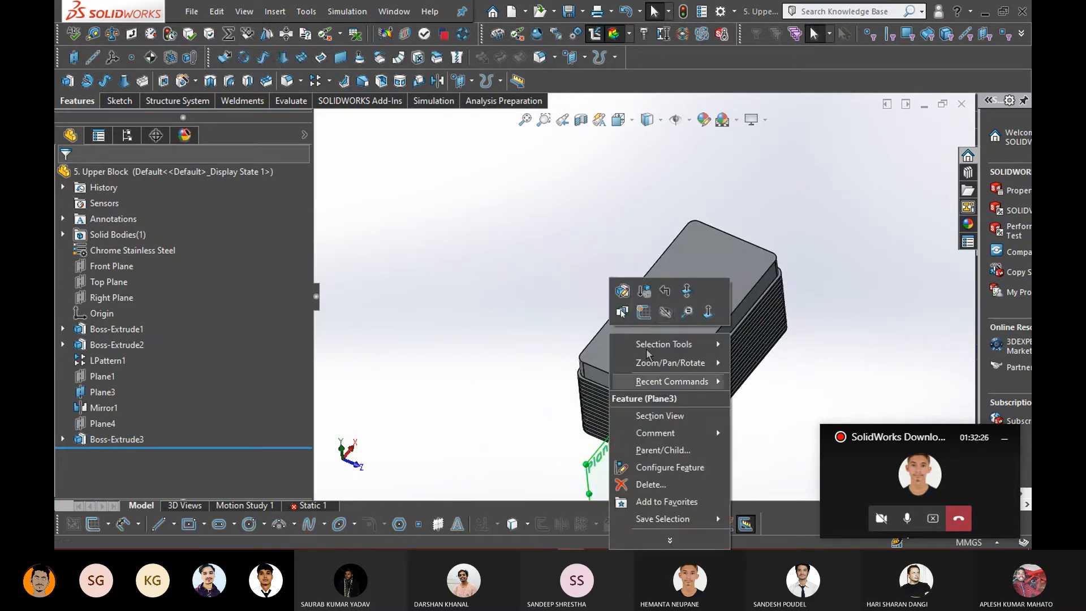
click(666, 312)
scroll(659, 442, up, 2)
middle_drag(661, 442, 624, 353)
middle_drag(594, 424, 659, 288)
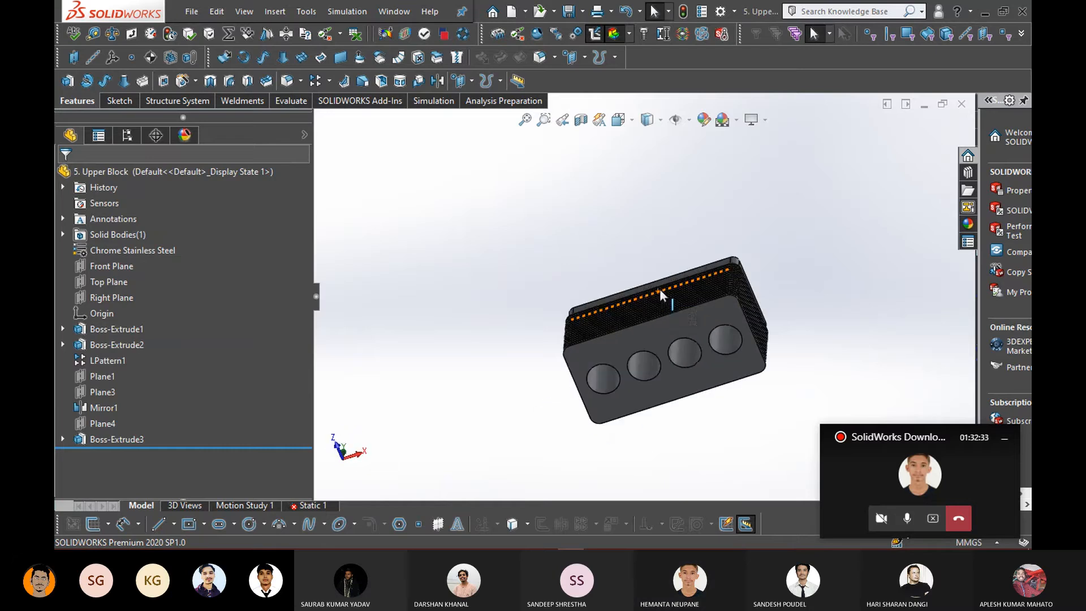
scroll(782, 364, down, 3)
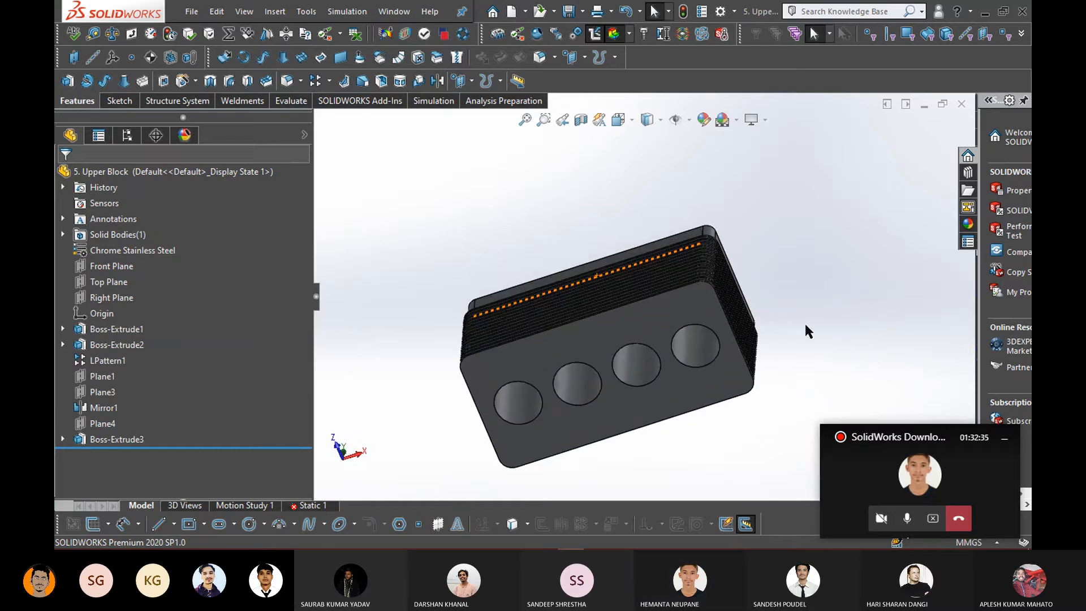
click(552, 352)
click(422, 226)
middle_drag(371, 298, 457, 317)
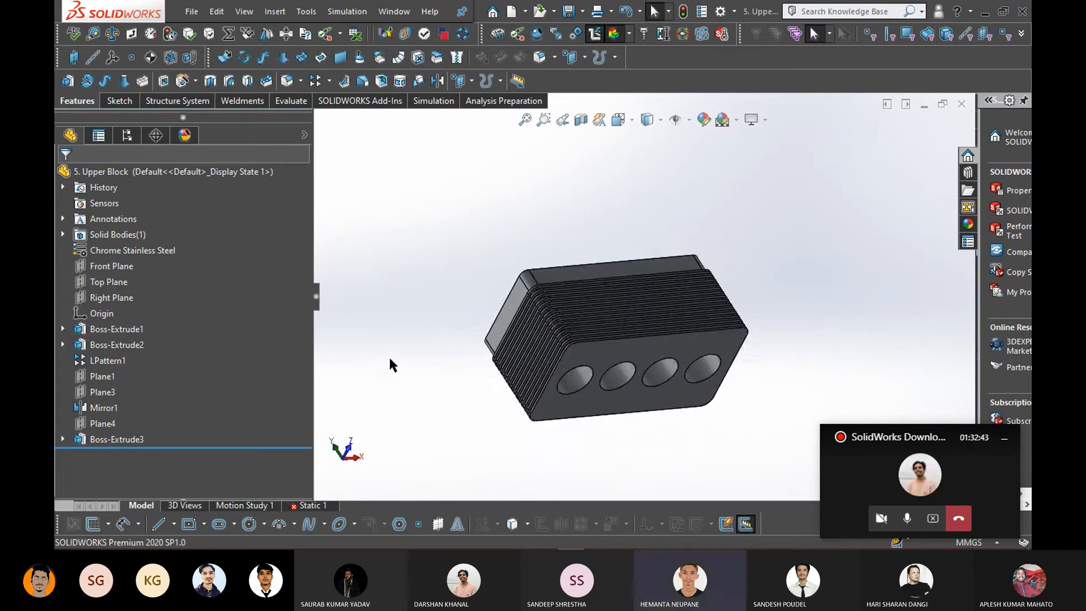
Change the part's material to Alloy Steel (SS) from the steel library
right_click(131, 250)
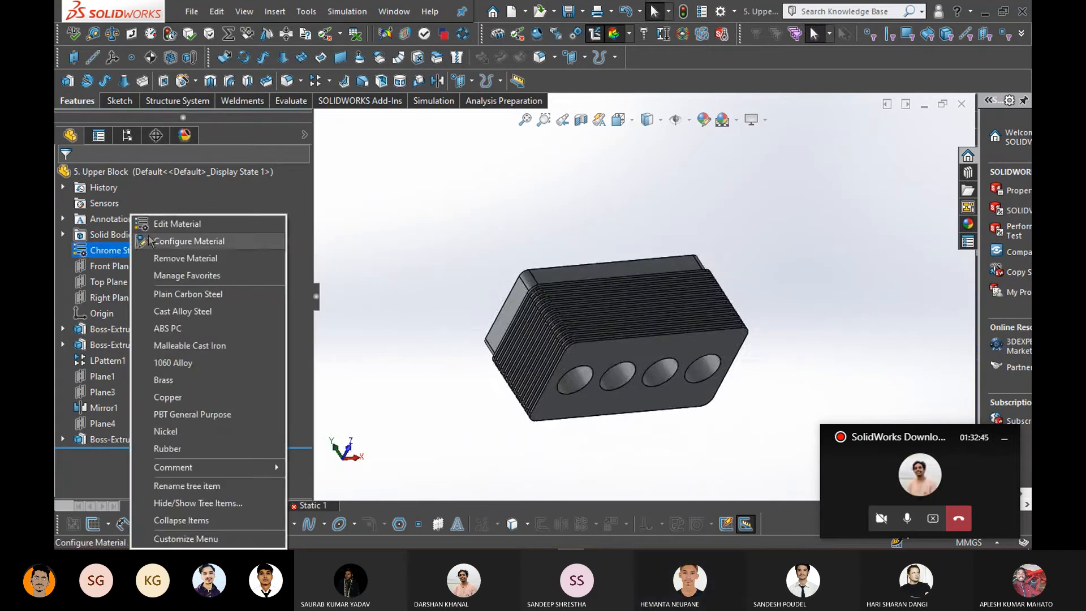
click(178, 224)
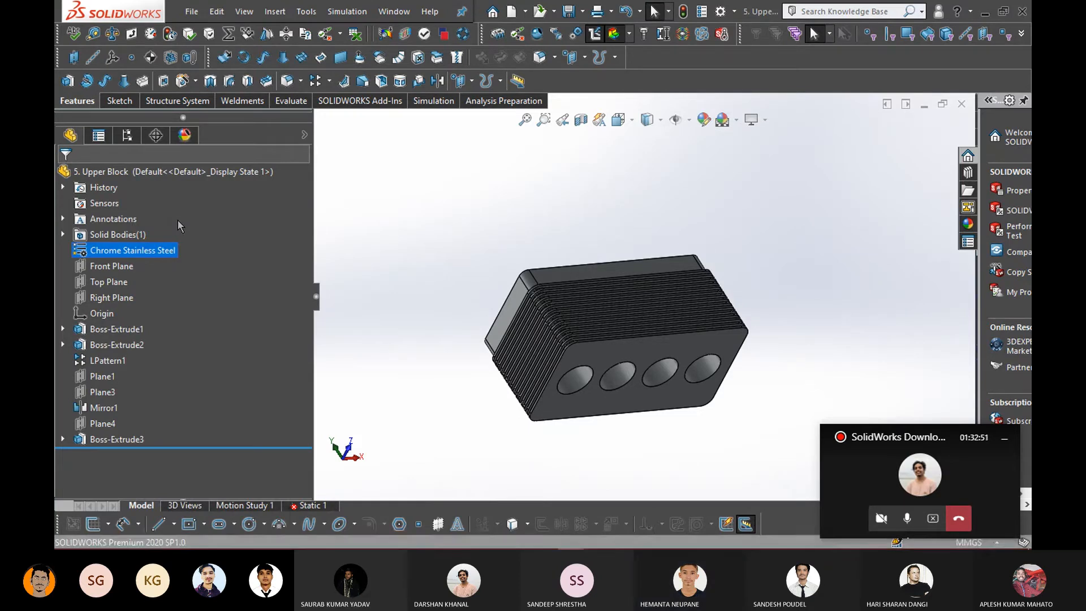
drag(473, 63, 440, 45)
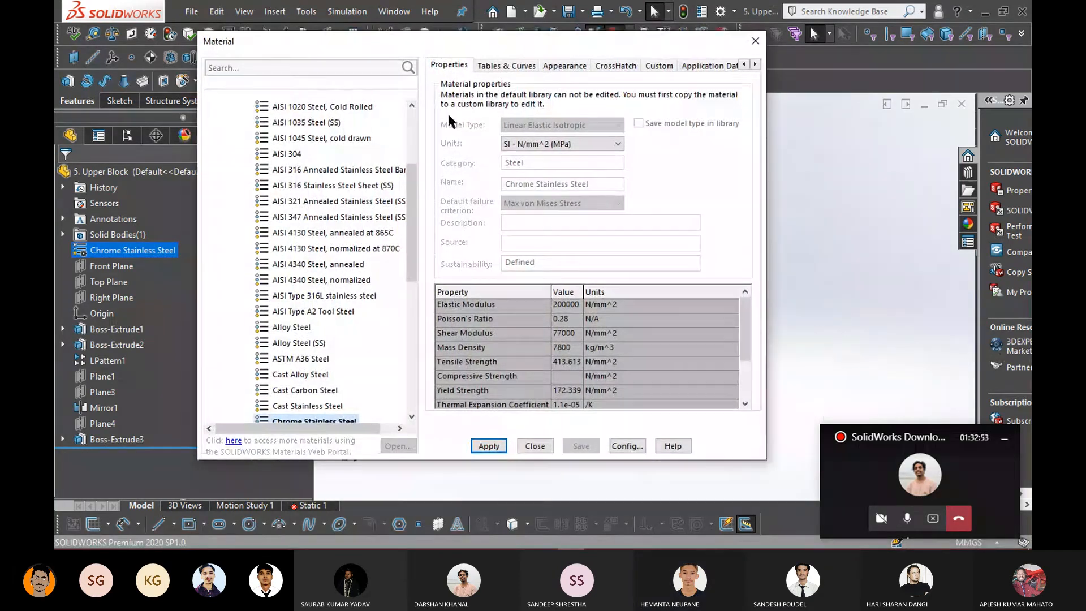
scroll(271, 364, down, 2)
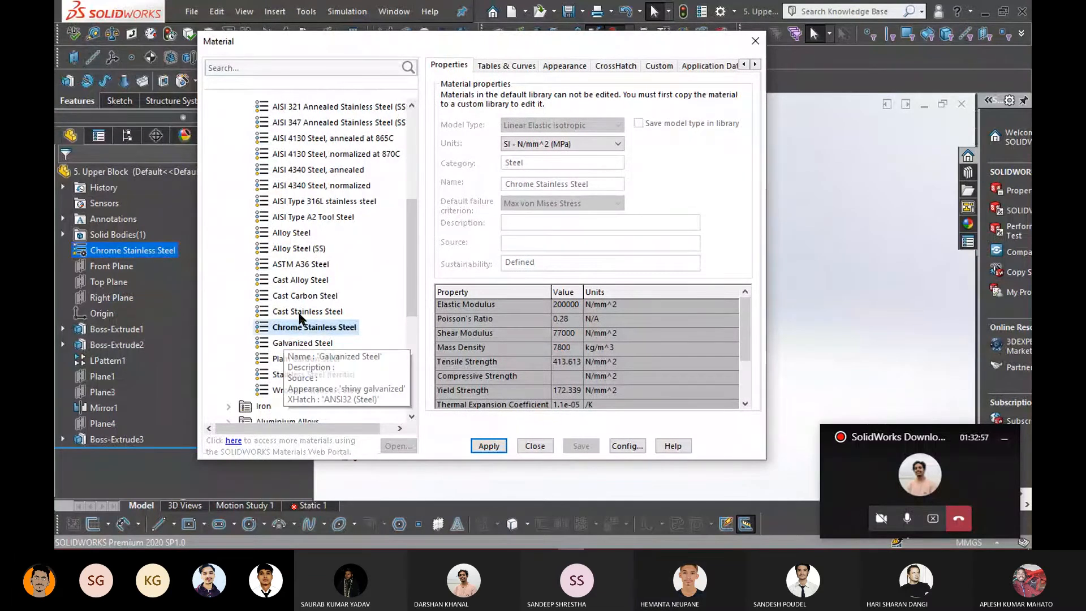
click(306, 252)
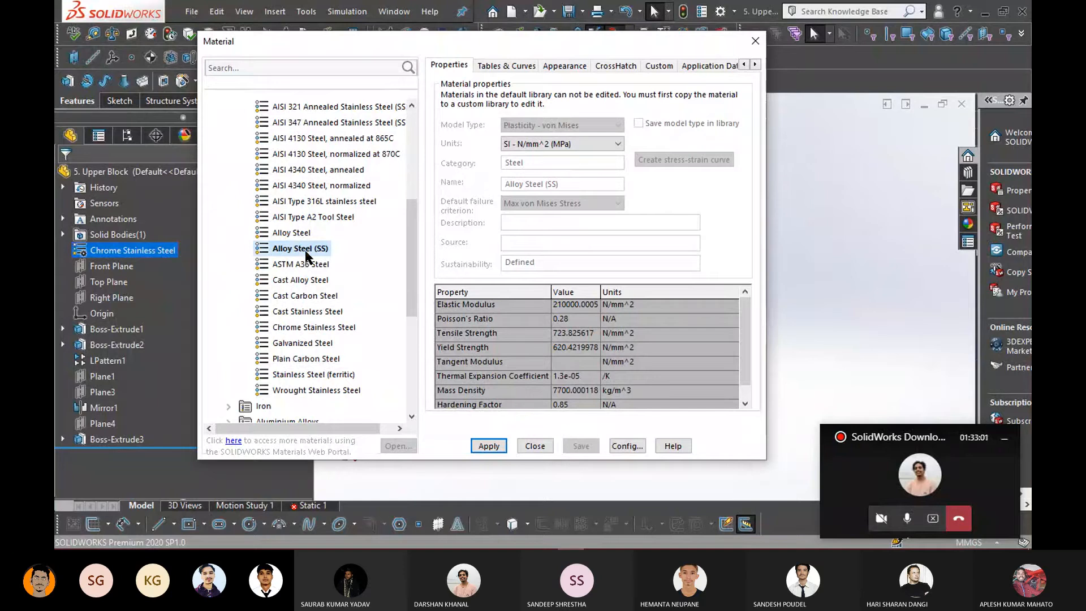
click(489, 447)
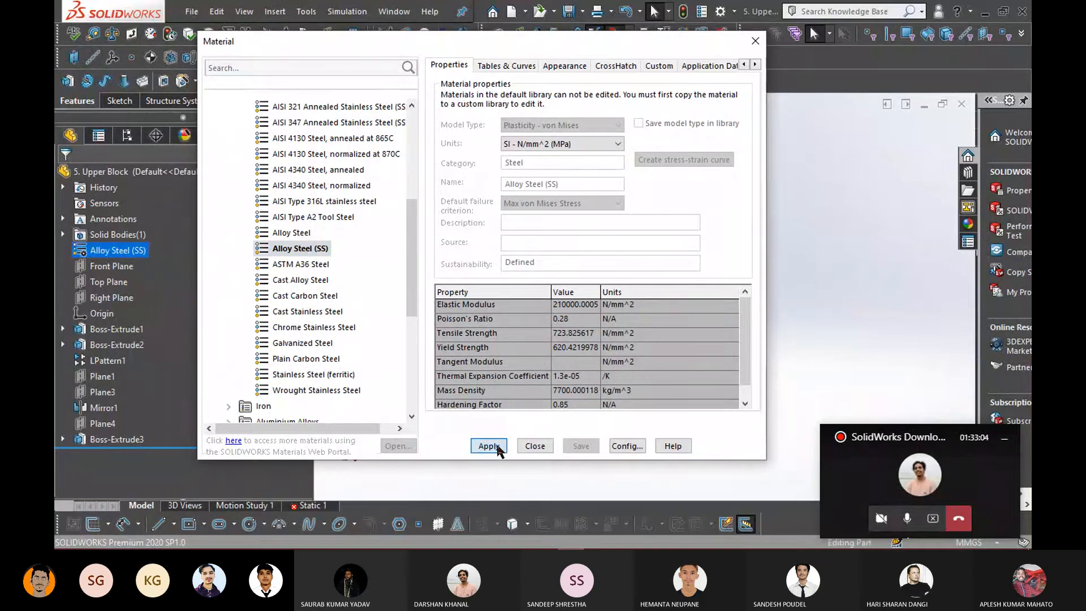
click(537, 447)
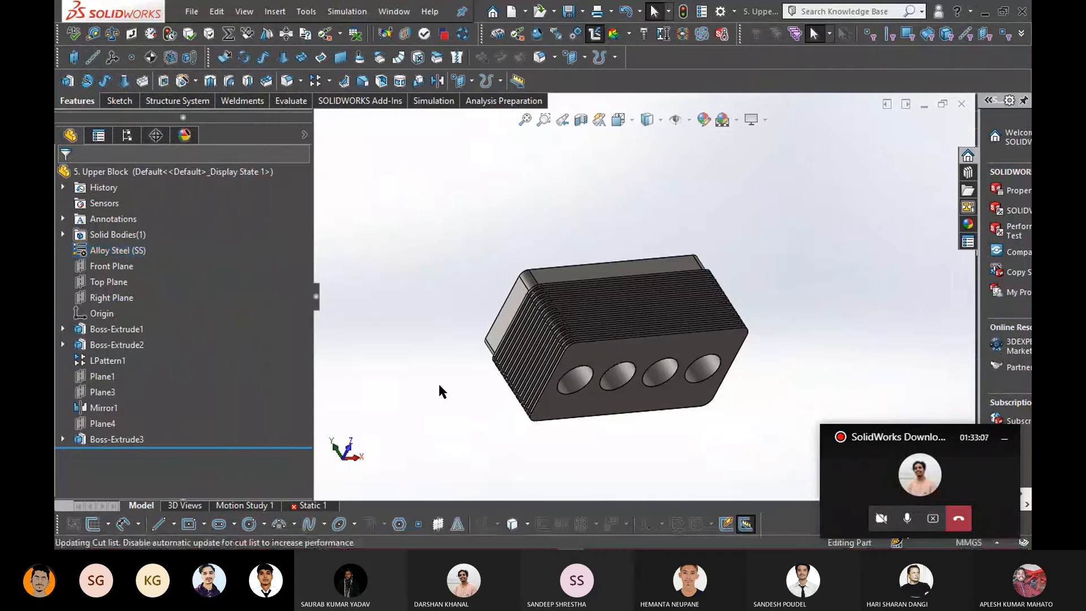
Create a new static simulation study for the block, keeping the default study name
middle_drag(438, 389, 391, 412)
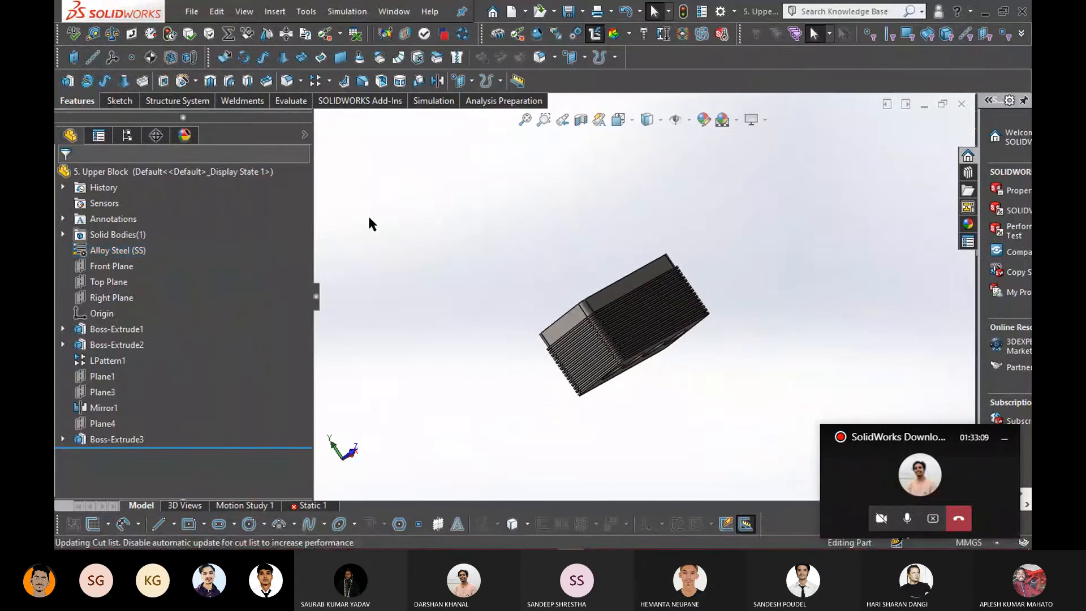
click(433, 101)
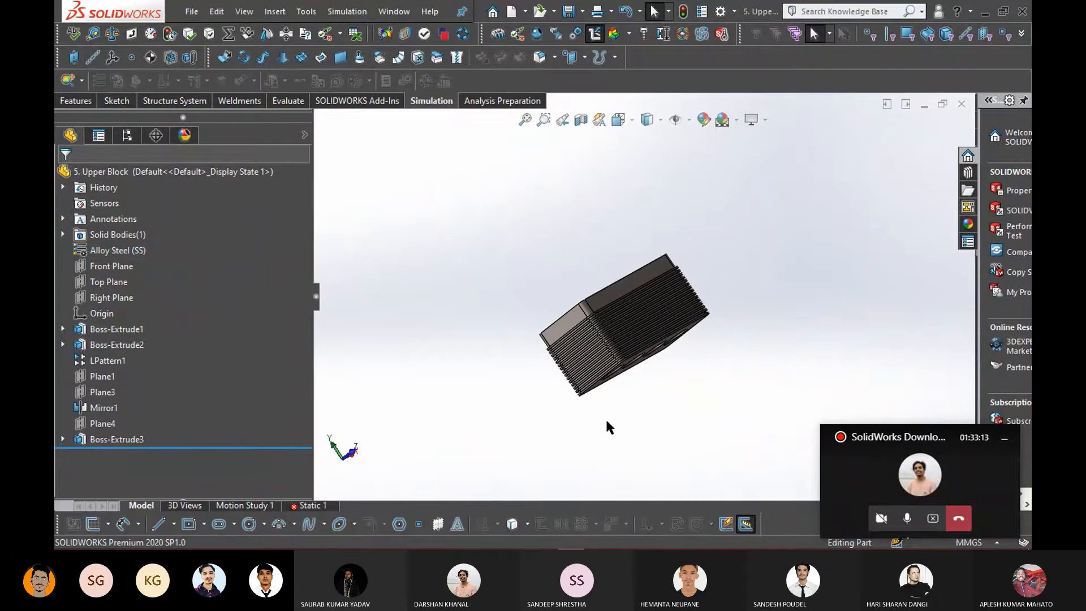
middle_drag(607, 421, 529, 382)
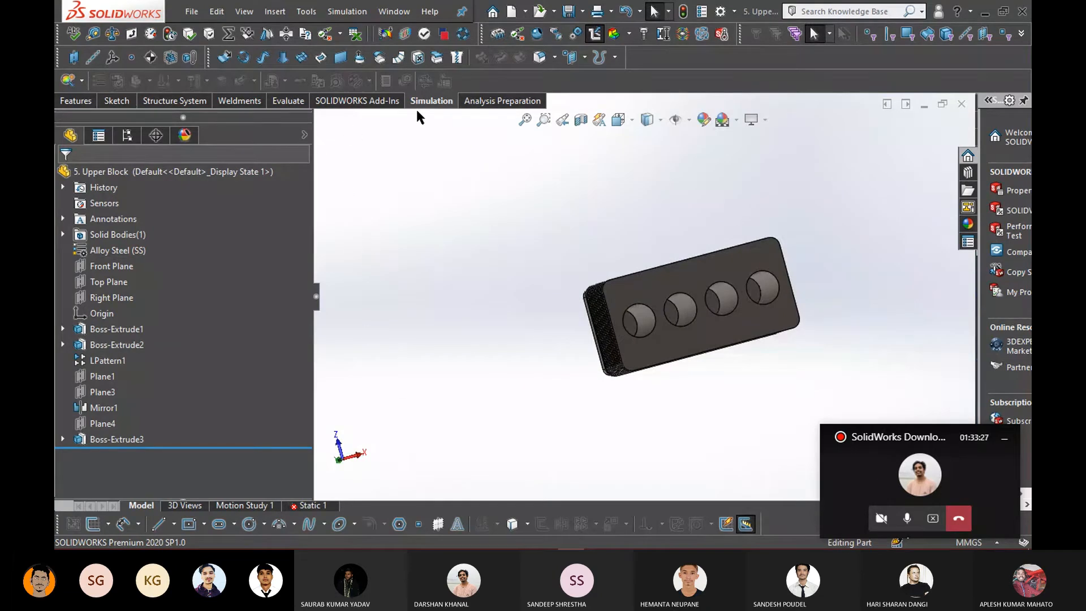
click(83, 81)
click(83, 81)
click(83, 81)
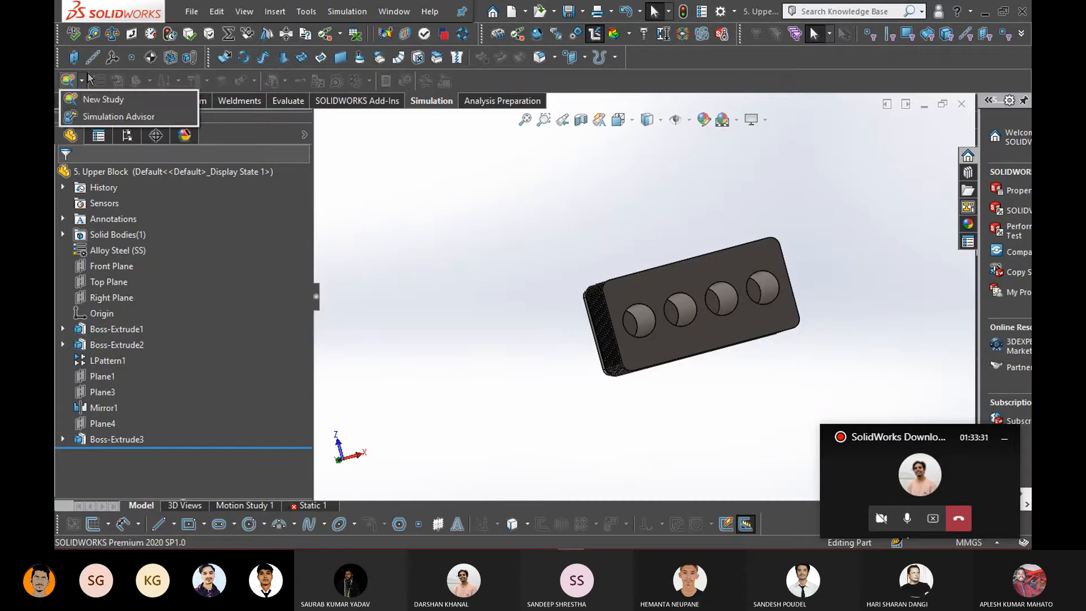
click(90, 100)
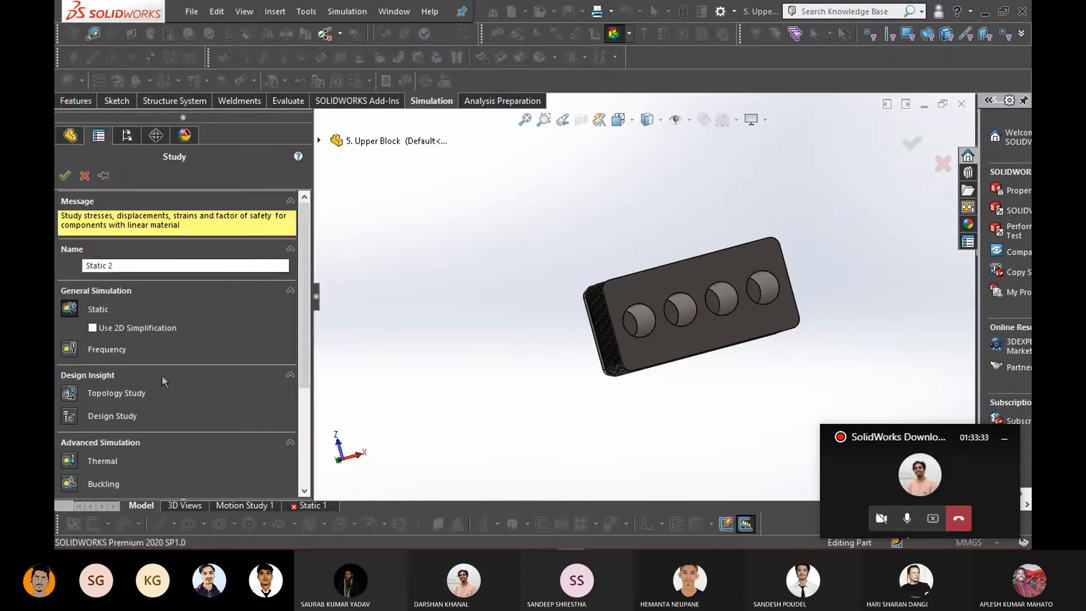
click(65, 175)
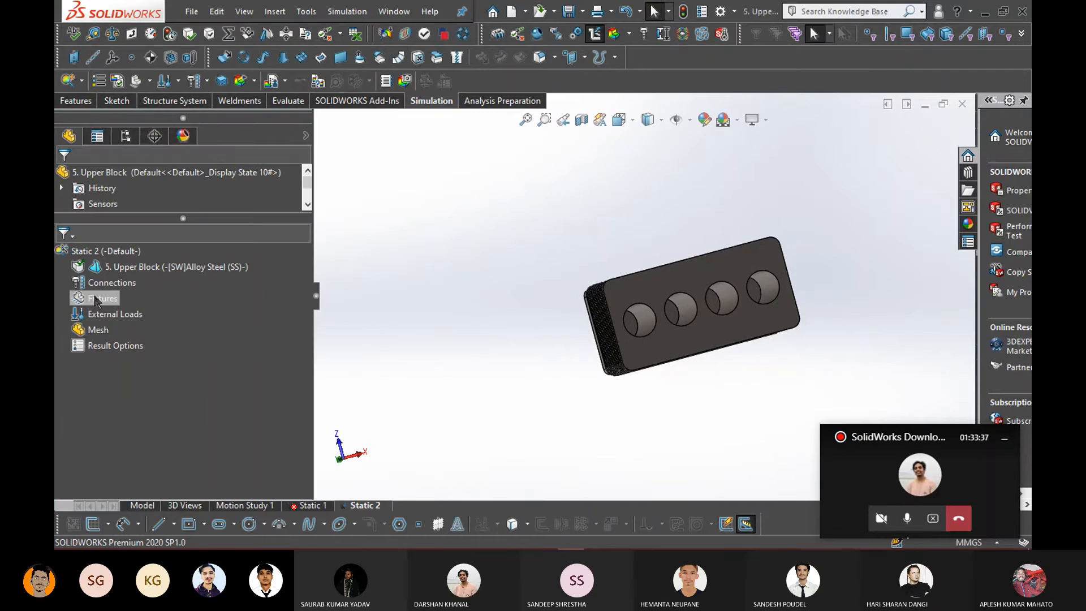
Apply a Fixed Geometry fixture to the block's flat end face containing the four hole openings
right_click(100, 298)
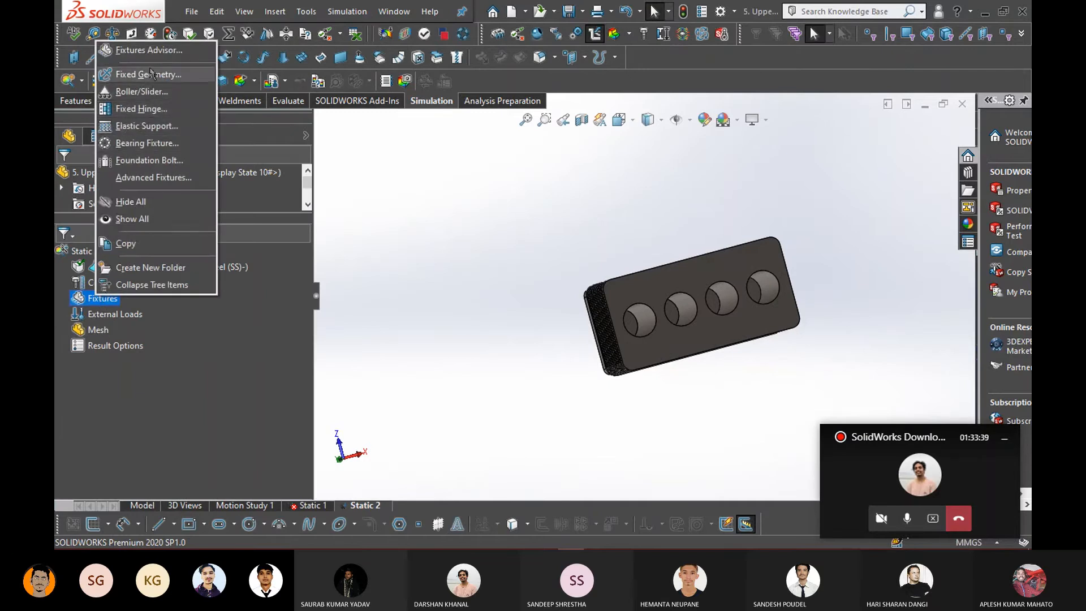
click(145, 79)
middle_drag(555, 362, 662, 369)
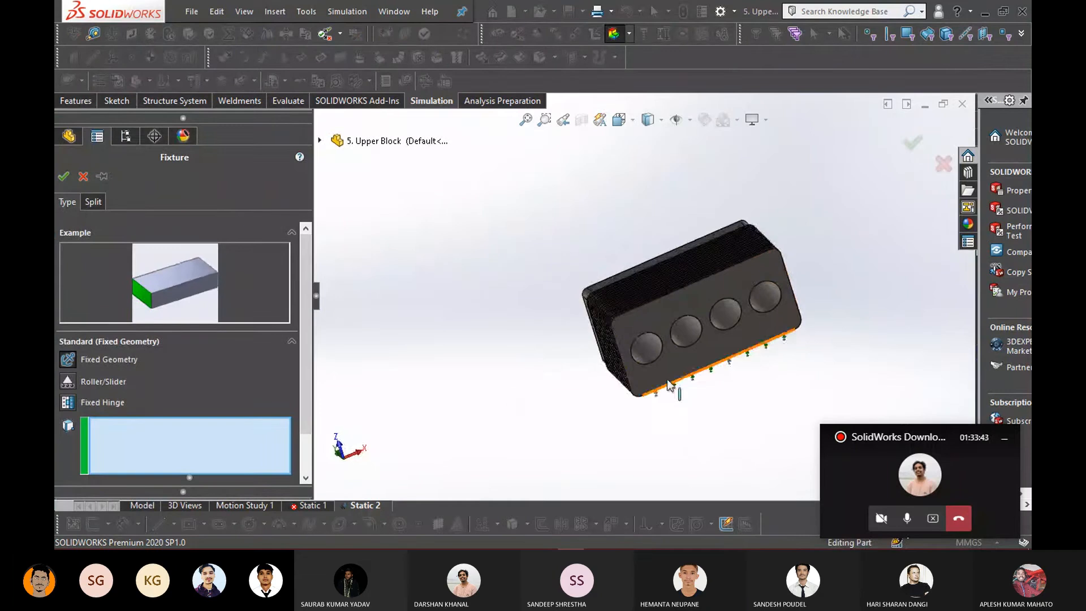
scroll(538, 339, down, 3)
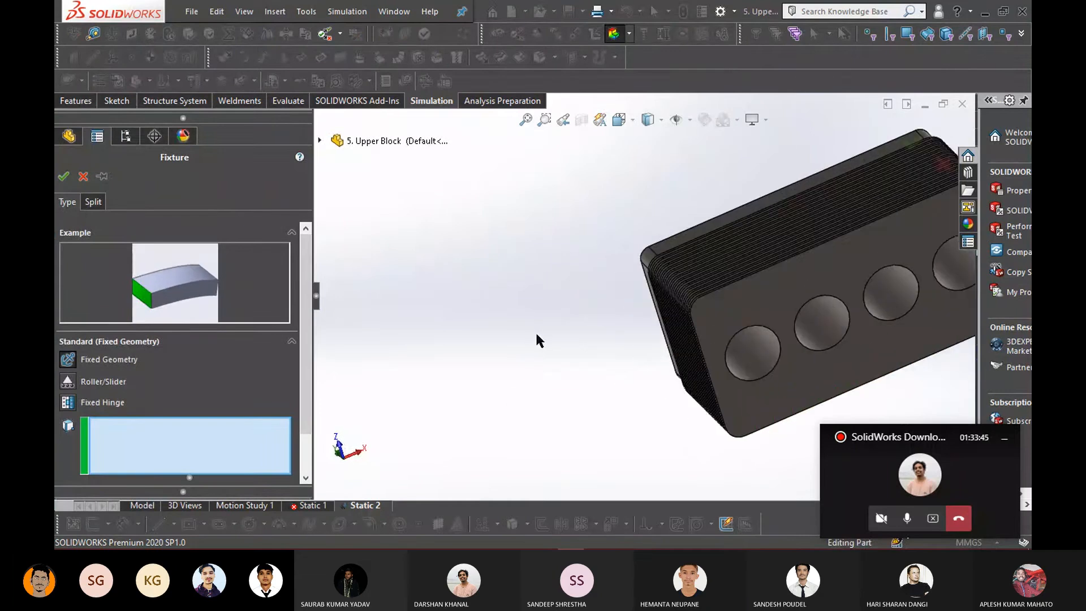
scroll(666, 244, down, 3)
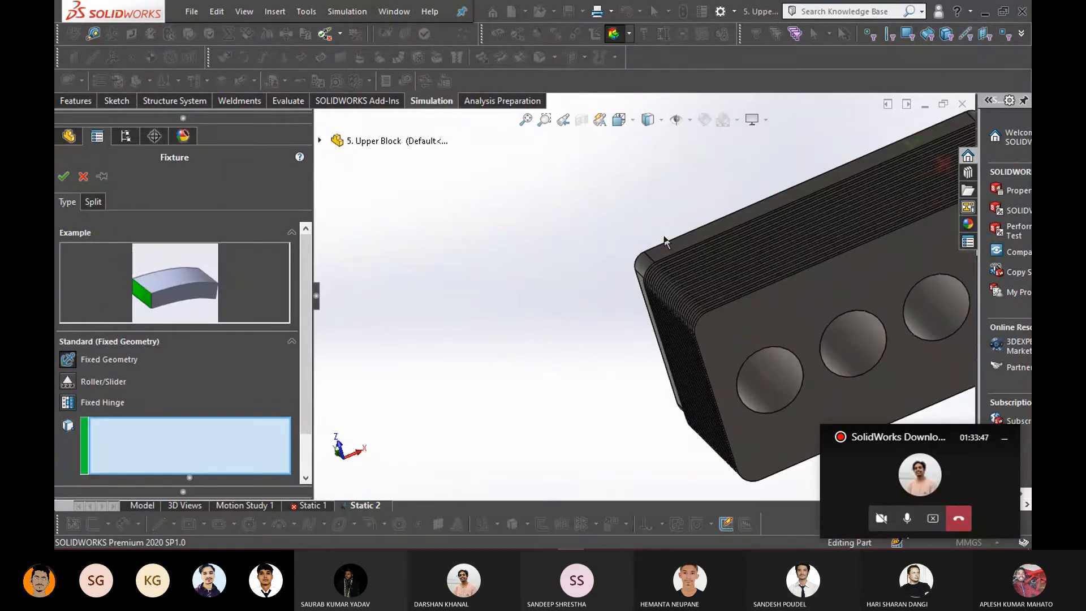
scroll(503, 333, up, 4)
middle_drag(505, 339, 555, 368)
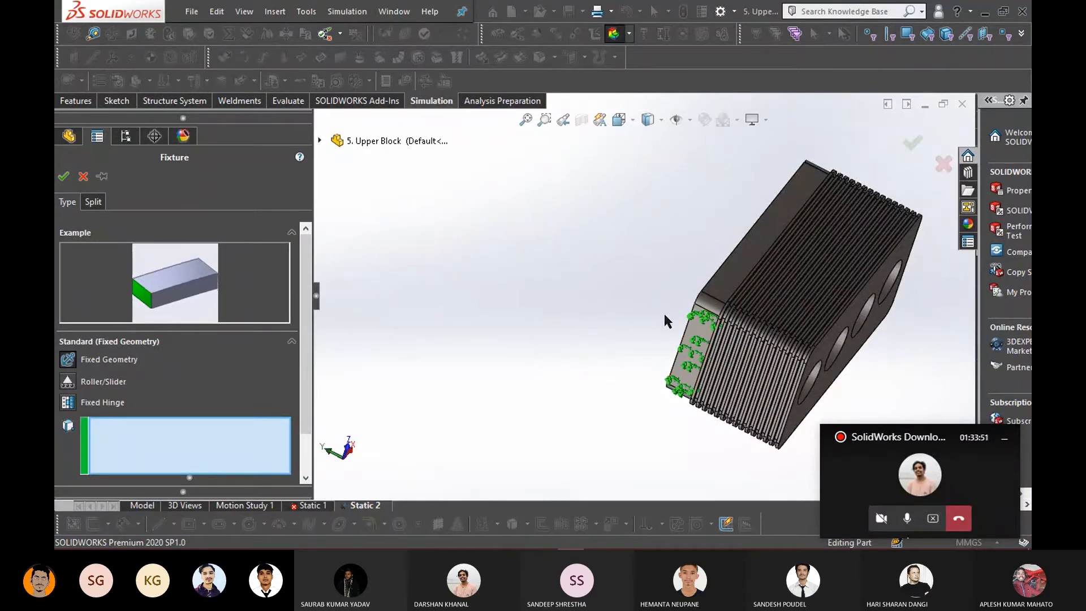
middle_drag(553, 400, 605, 352)
scroll(606, 359, down, 2)
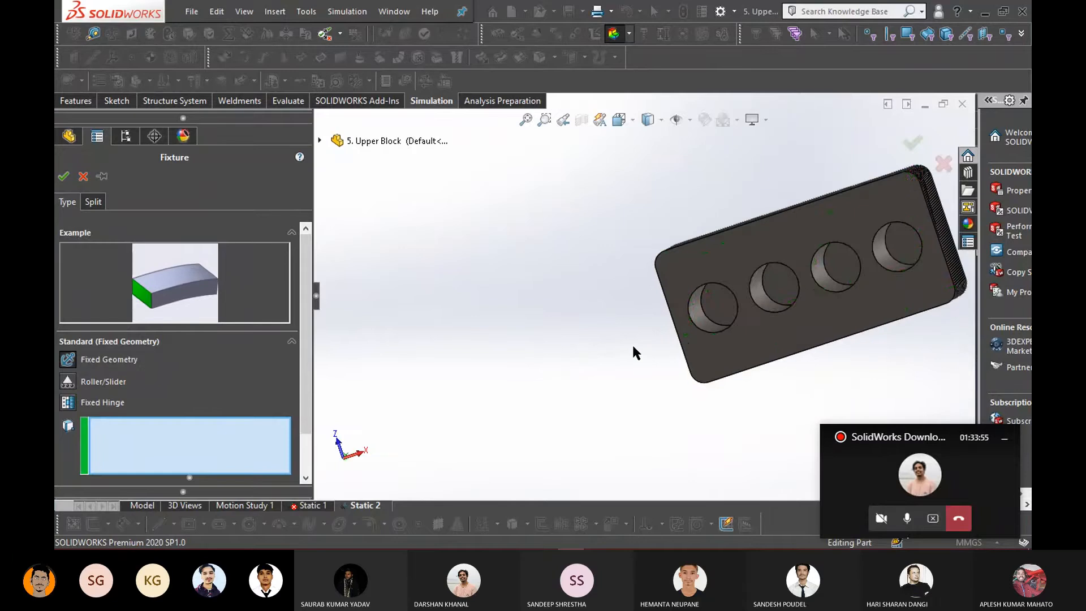
click(732, 358)
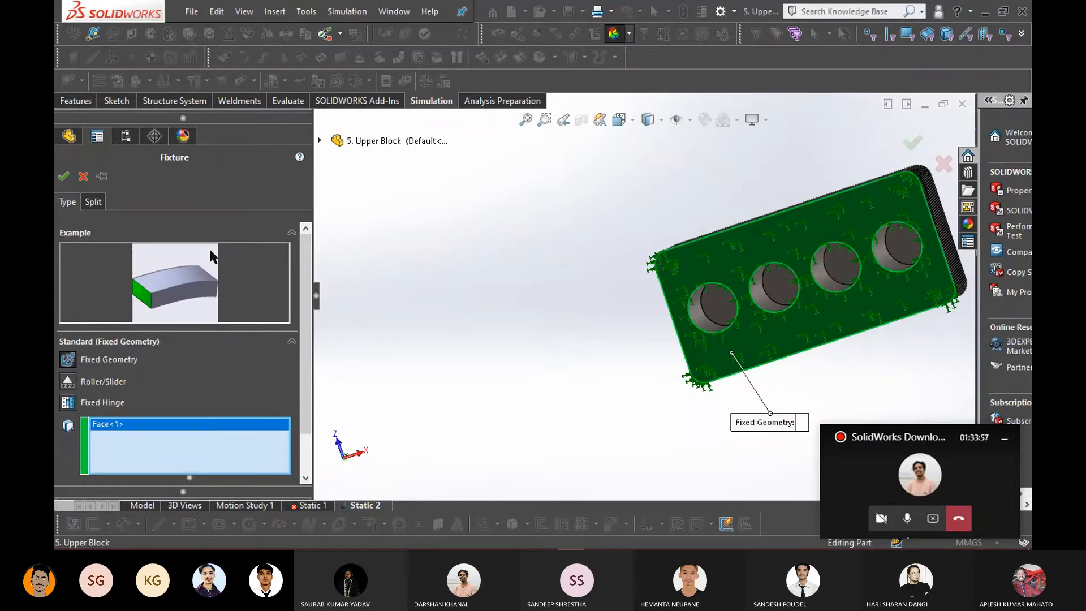
click(63, 175)
Start a pressure external load and bring the four cylinder holes into view
middle_drag(548, 325, 599, 404)
right_click(125, 333)
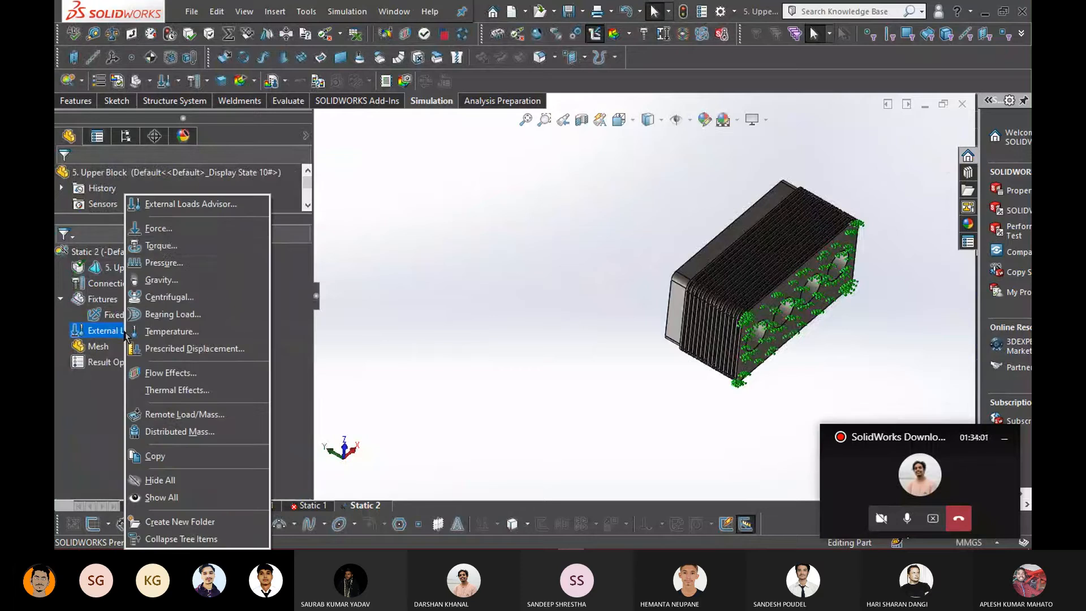
click(170, 263)
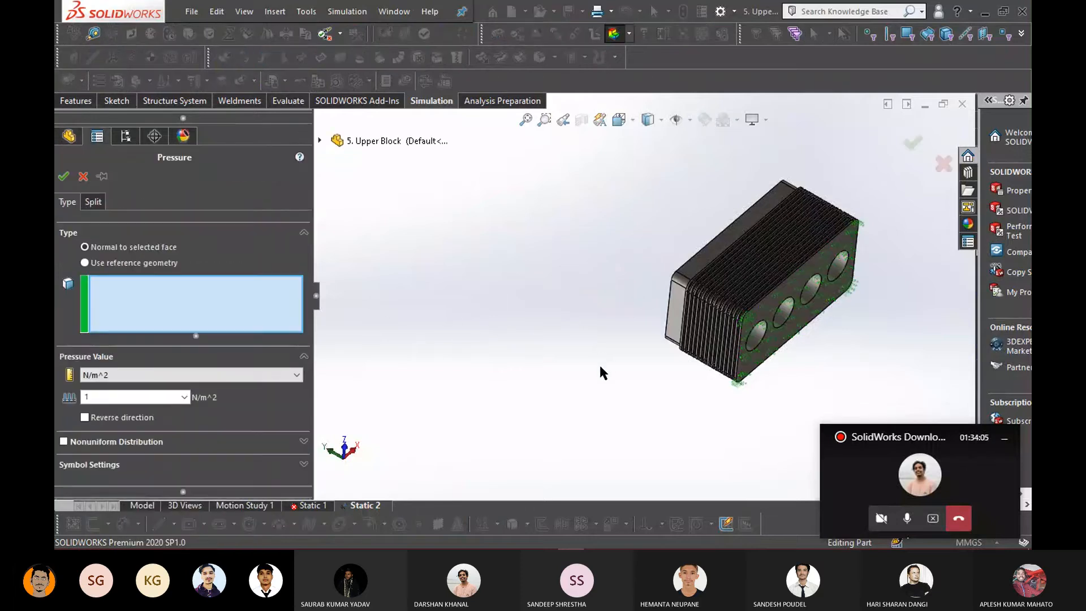
scroll(783, 408, down, 2)
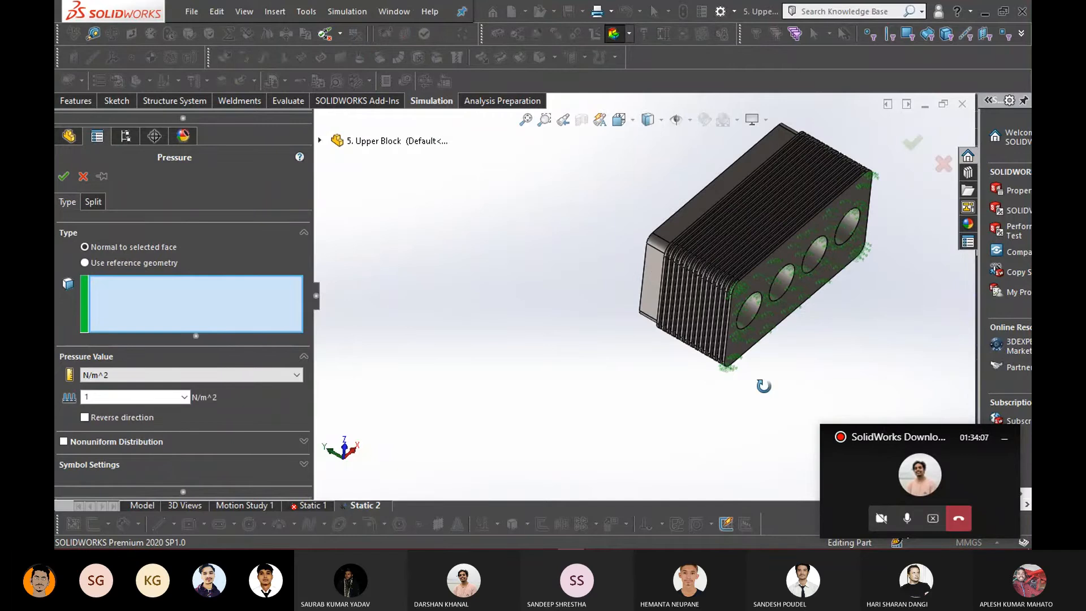
middle_drag(764, 386, 700, 346)
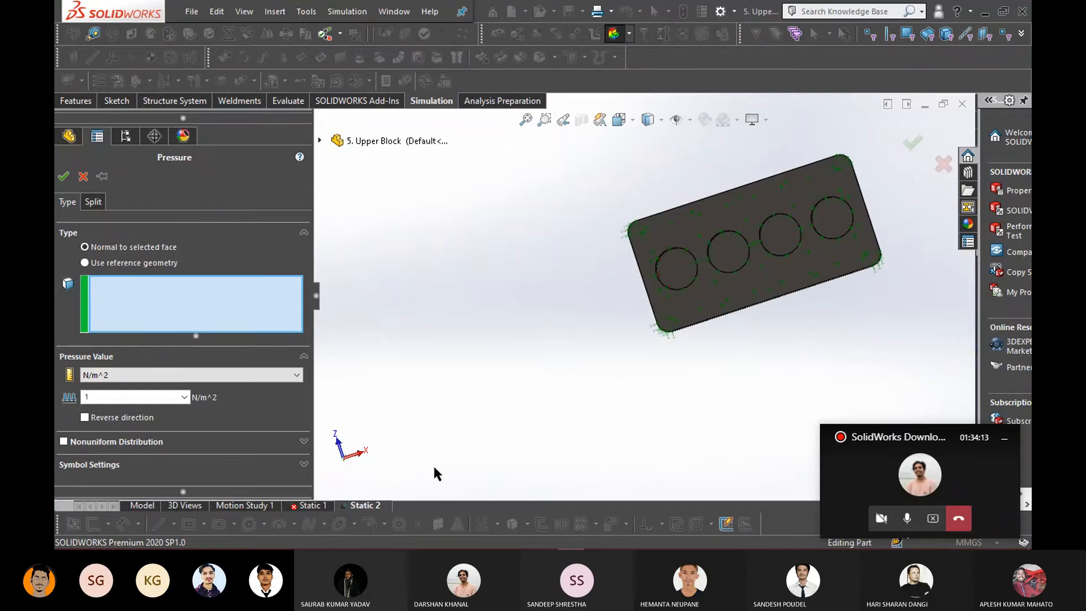
Switch to Chrome, search Google for "pressure inside piston cylinder in petrol engine" and highlight the gasoline value in the featured answer
mouse_move(412, 547)
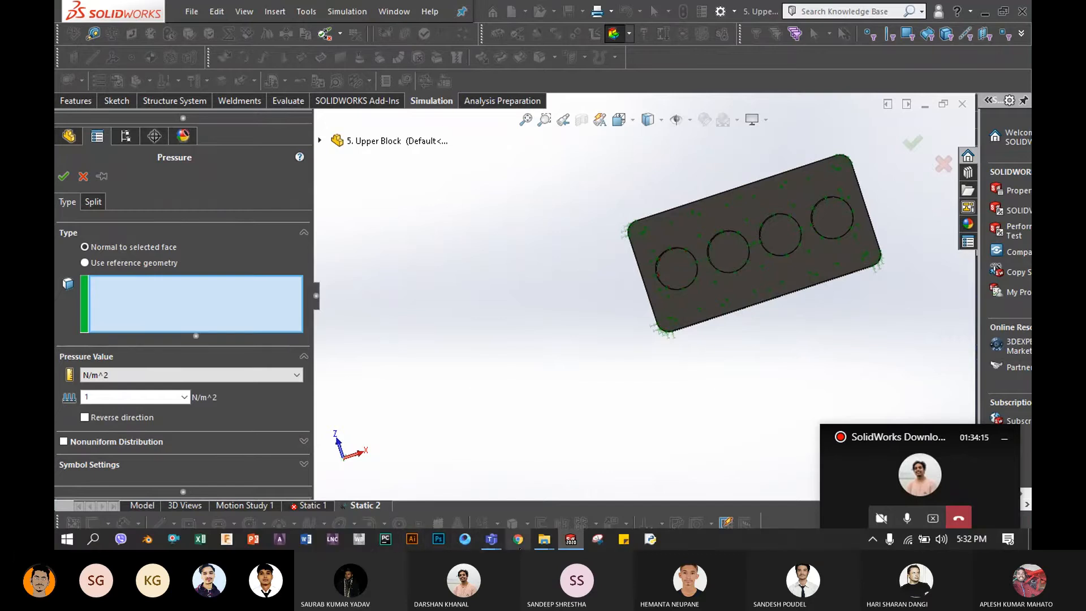
click(518, 540)
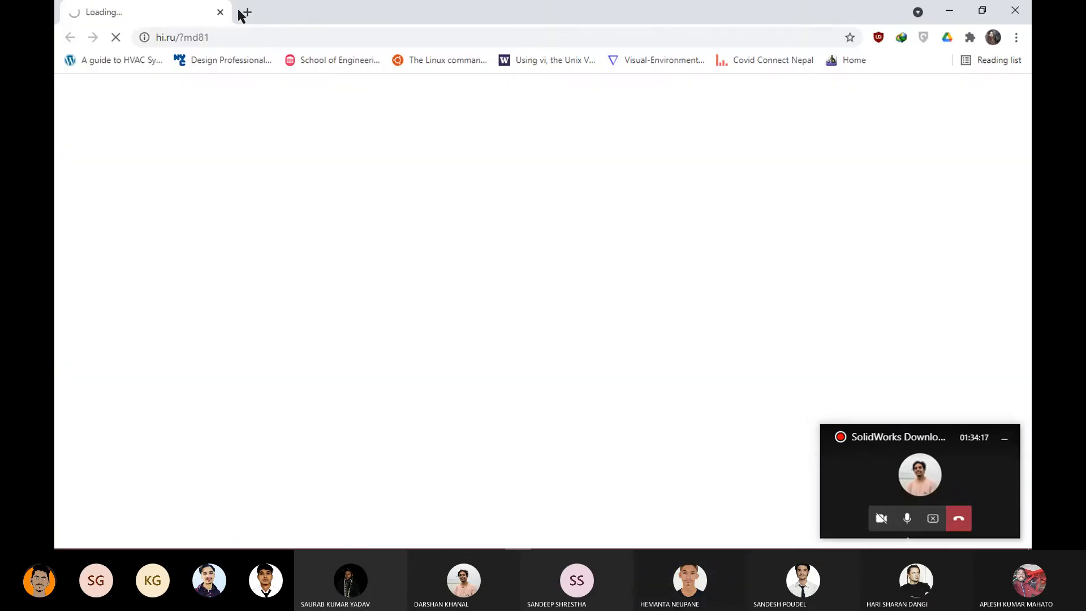
click(248, 12)
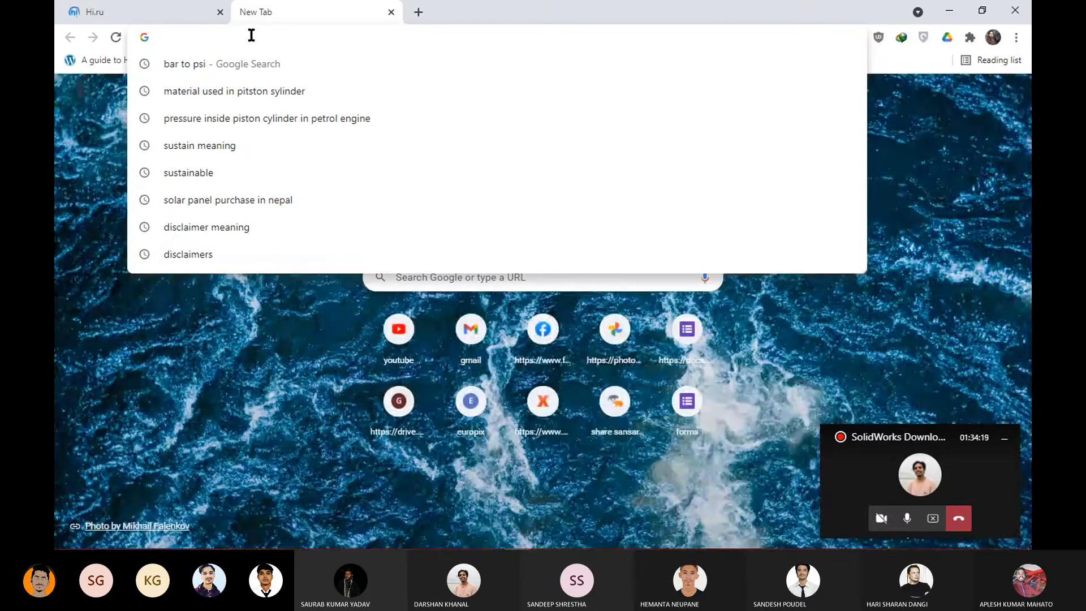
click(269, 117)
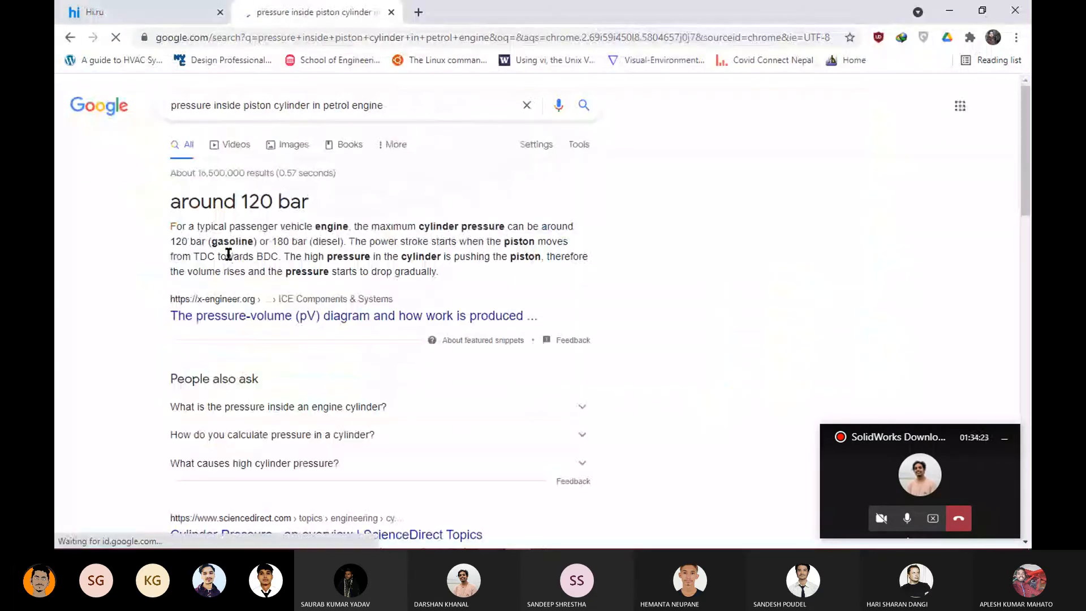
drag(208, 241, 141, 254)
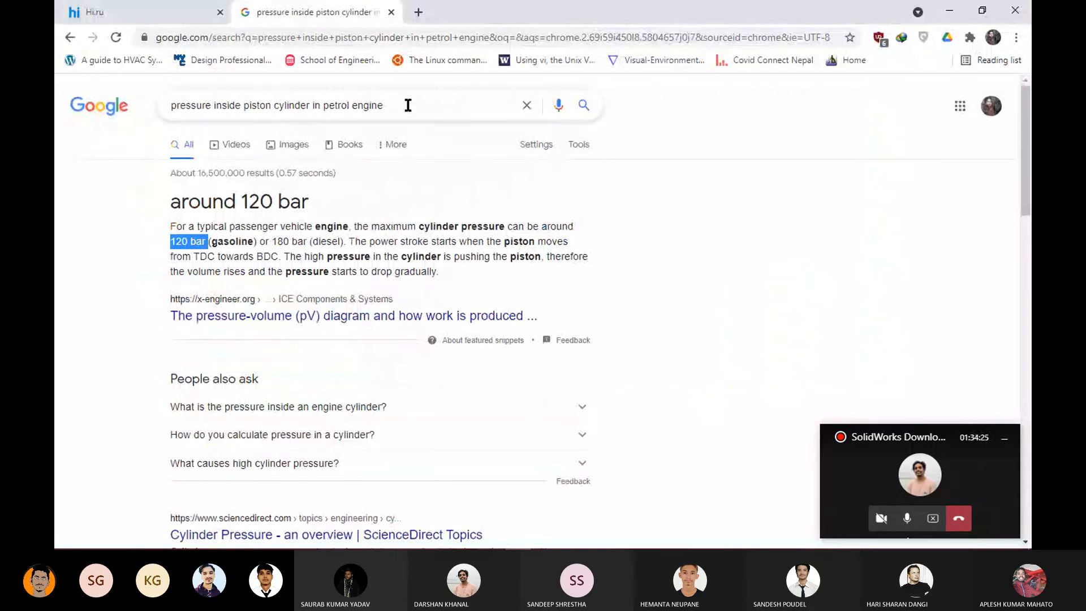
Search for "bar to psi" in a separate tab and convert 120 bar to pounds per square inch
click(418, 12)
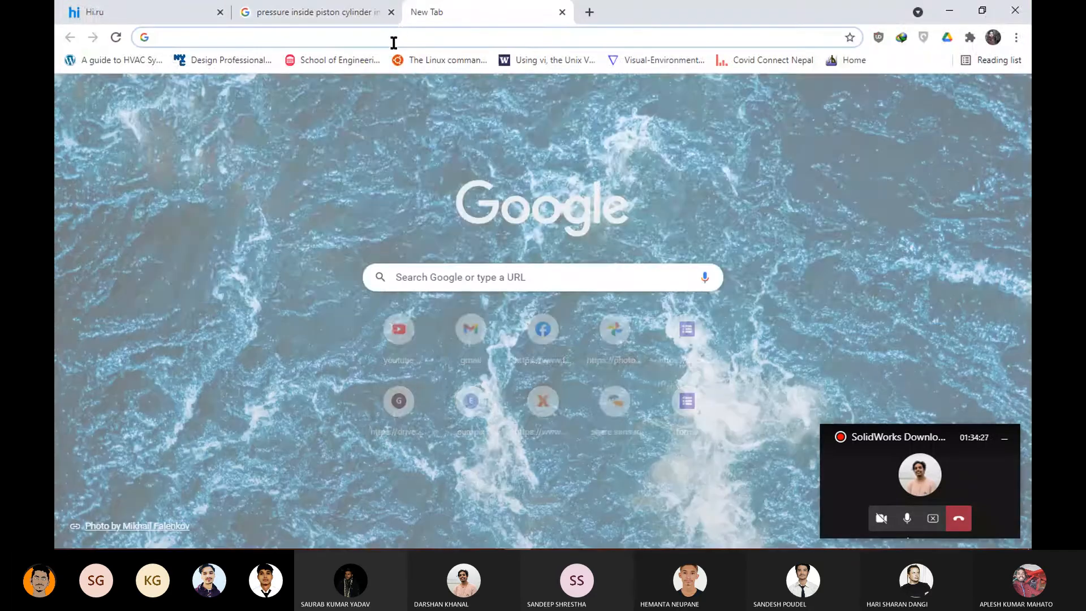
text(bar to ps)
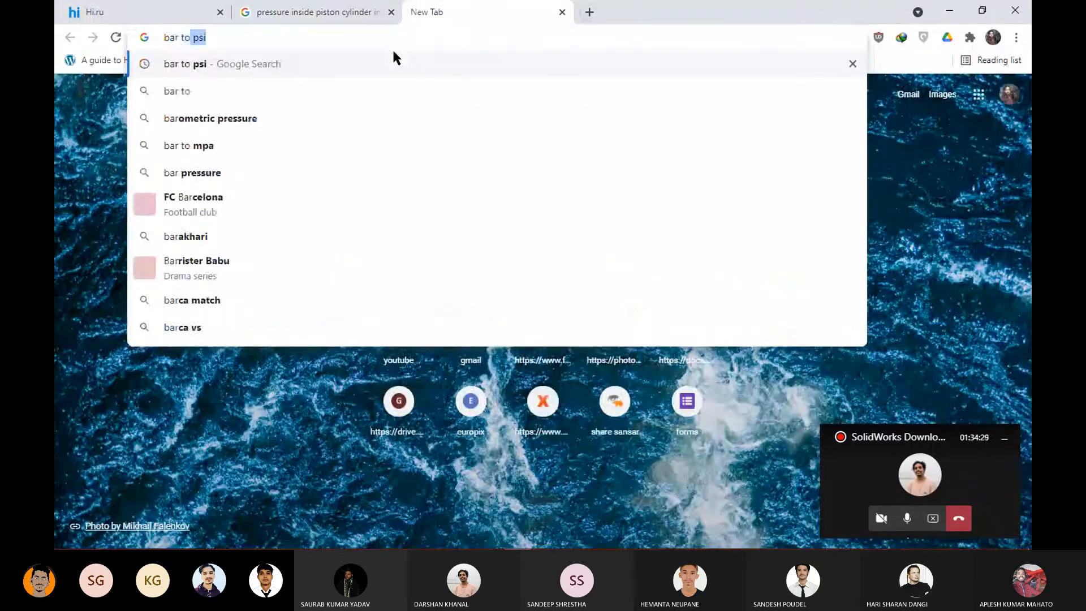
text(i)
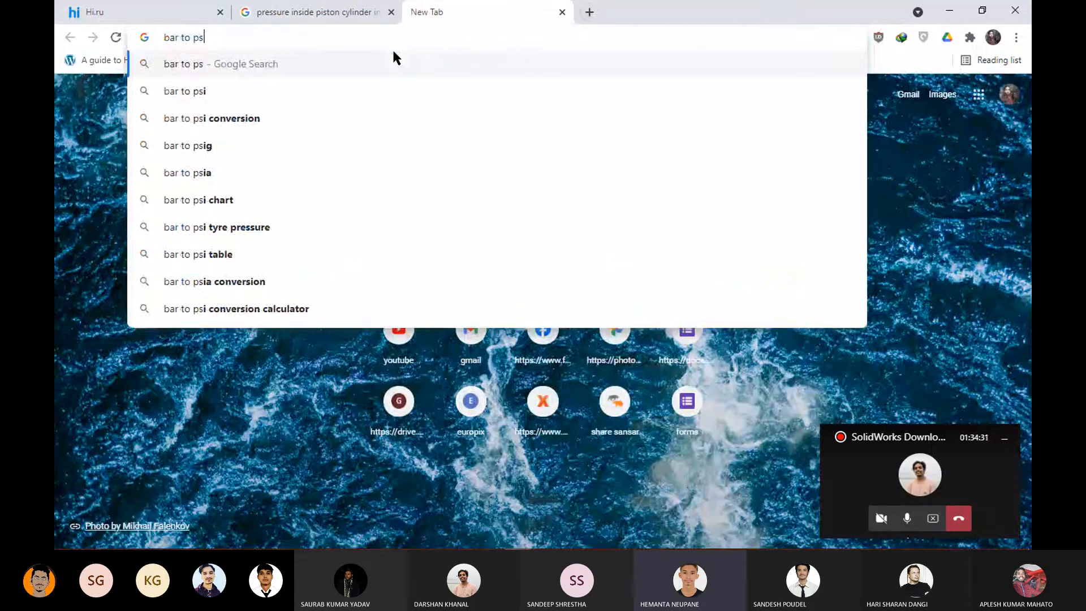
key(Return)
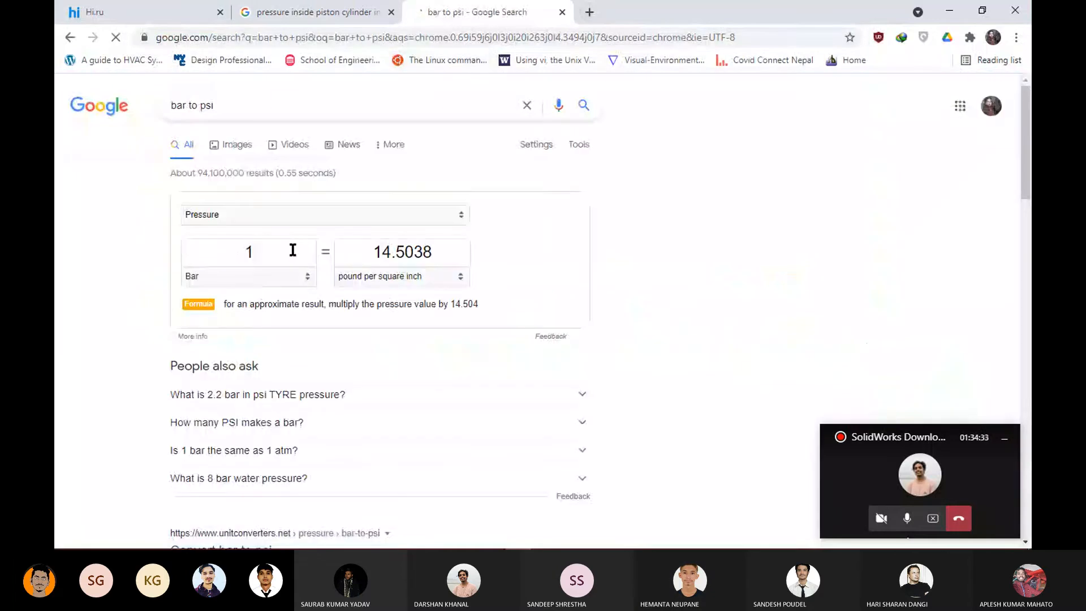
key(ctrl+a)
text(120)
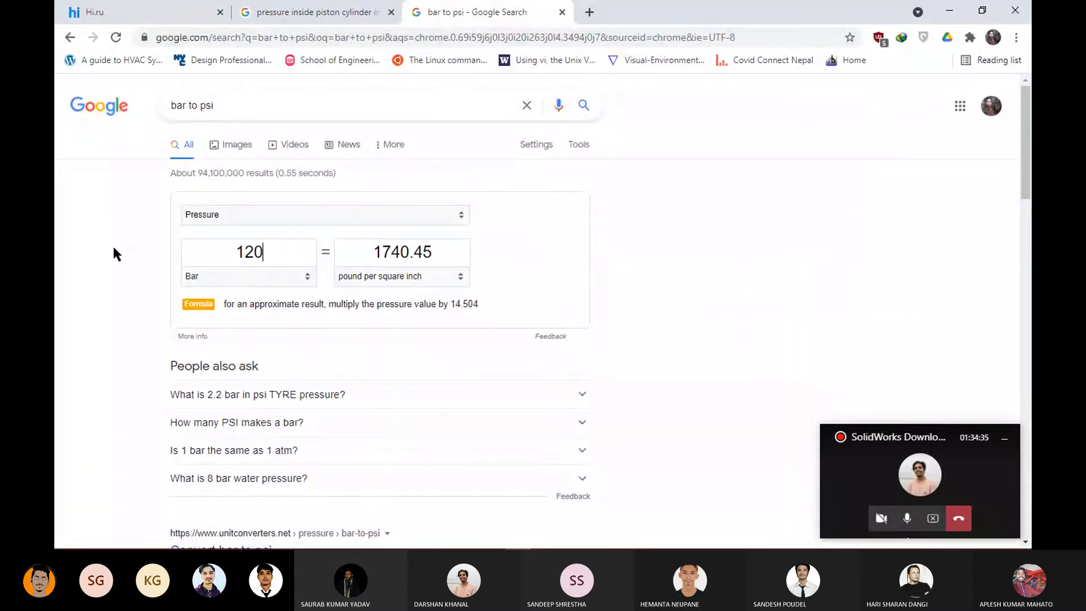
key(ctrl+a)
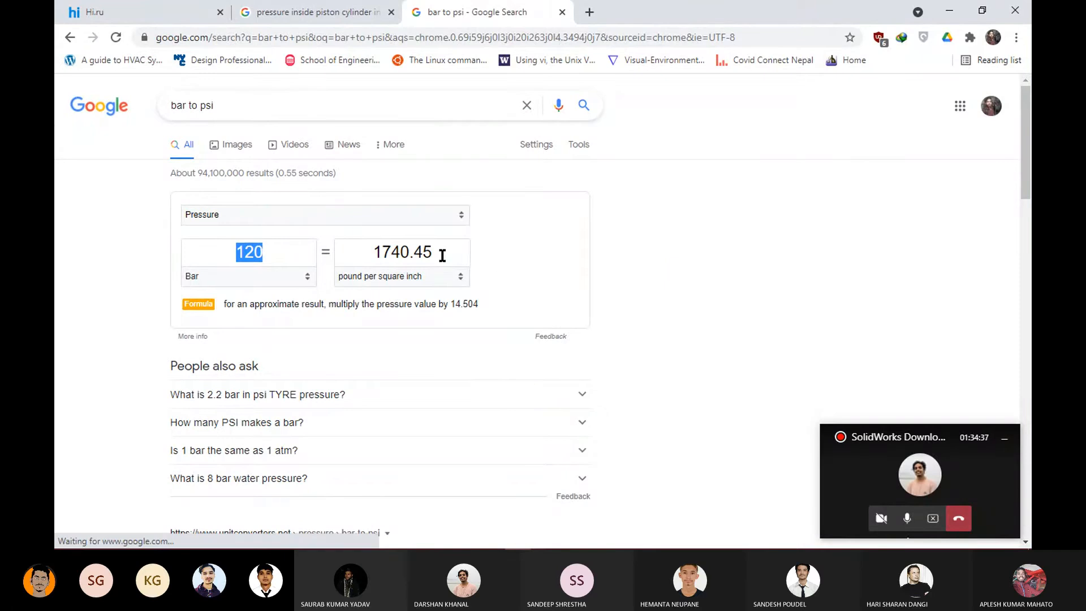
key(Tab)
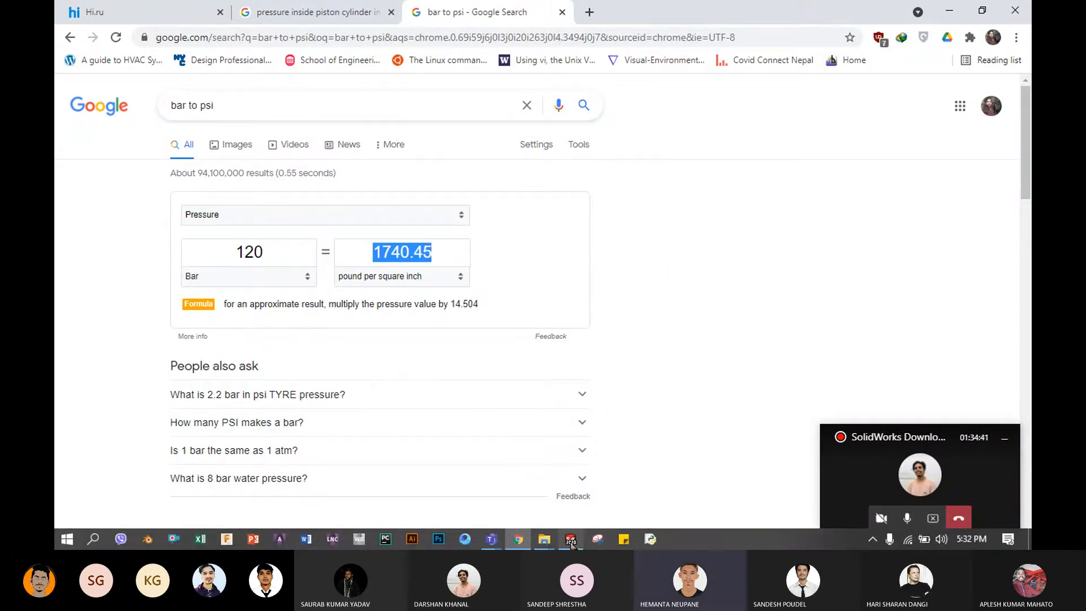
Switch back to SOLIDWORKS and set the pressure load's unit to psi and its value to 1741
click(596, 539)
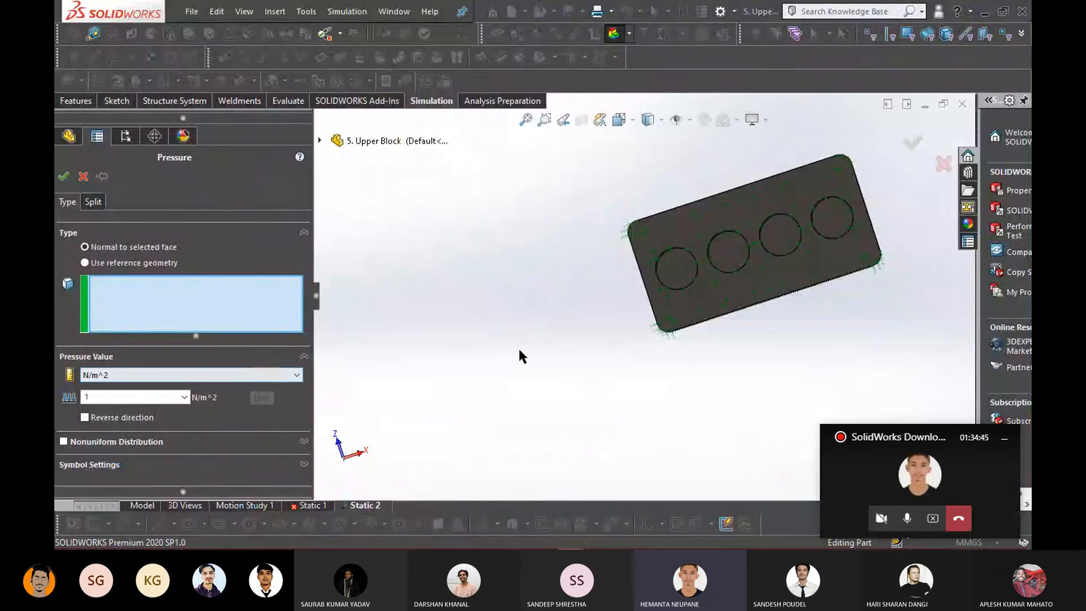
middle_drag(519, 350, 584, 343)
click(292, 374)
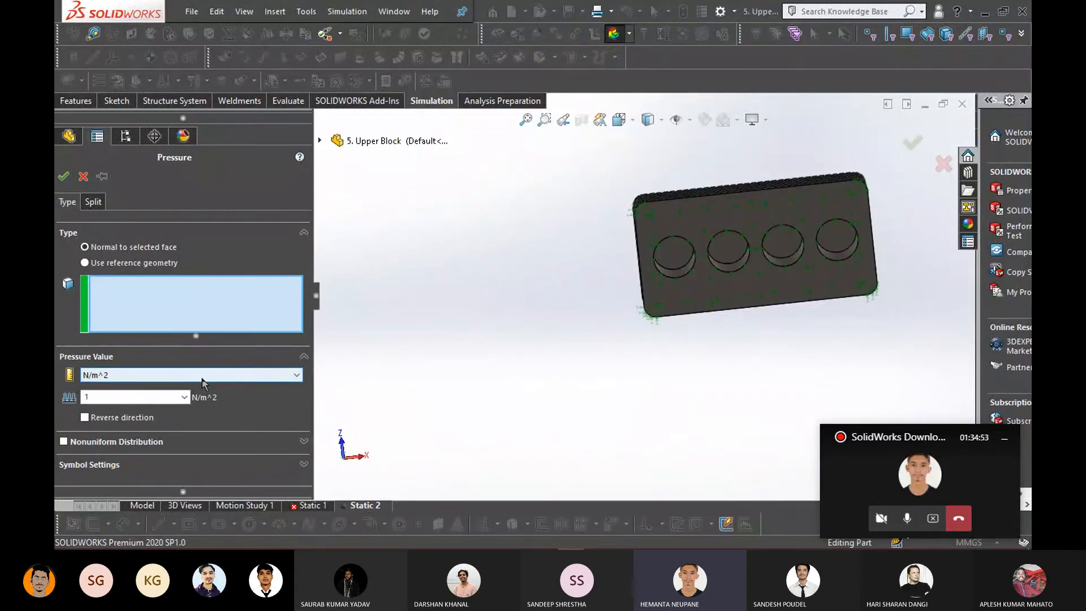
click(180, 398)
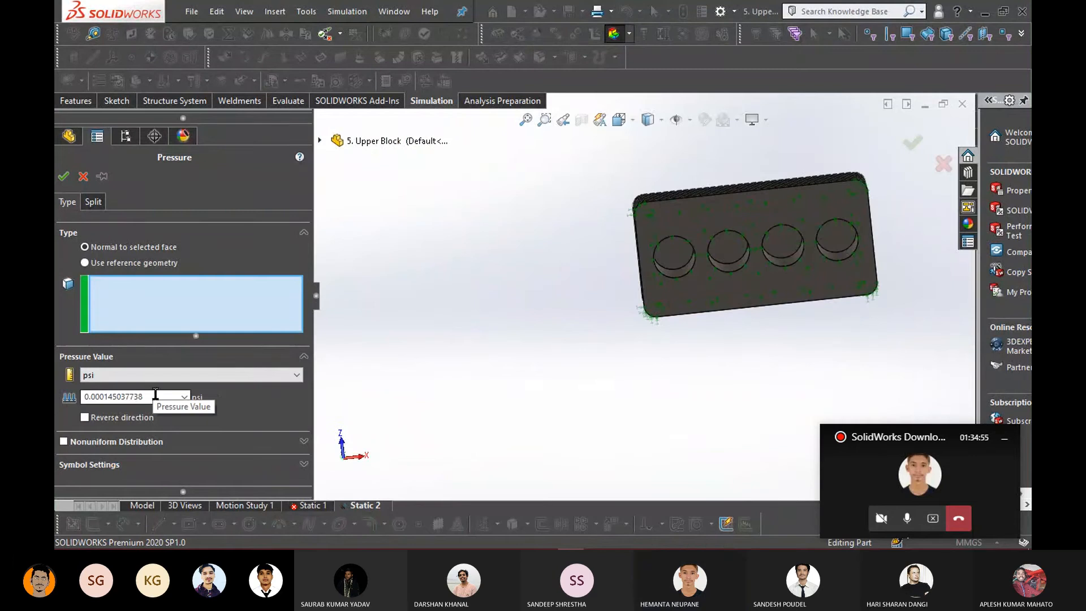
drag(154, 395, 55, 384)
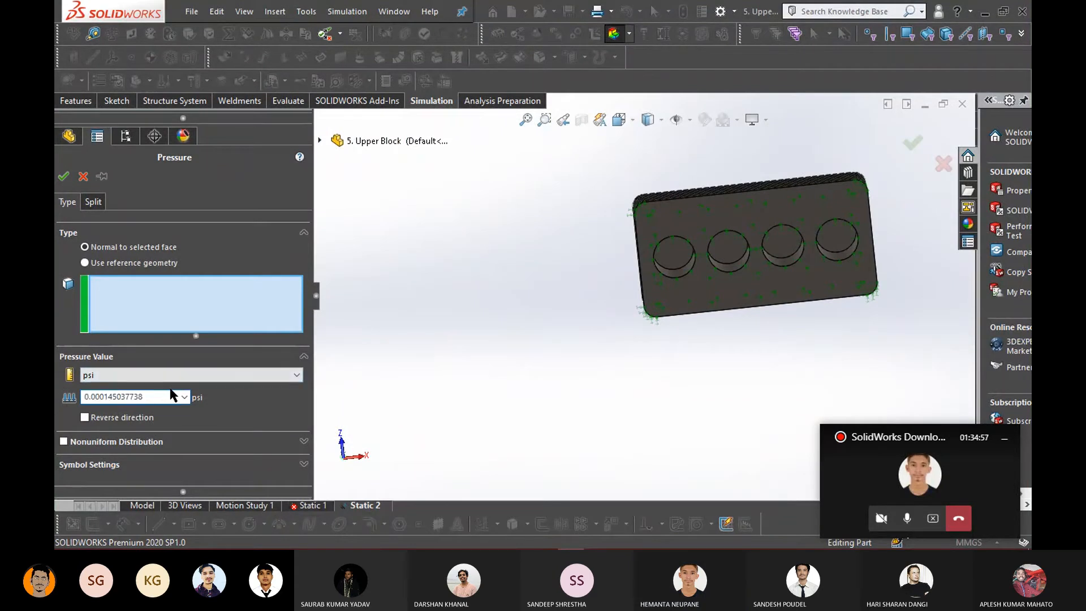
key(alt+Tab)
key(alt+Tab)
double_click(151, 397)
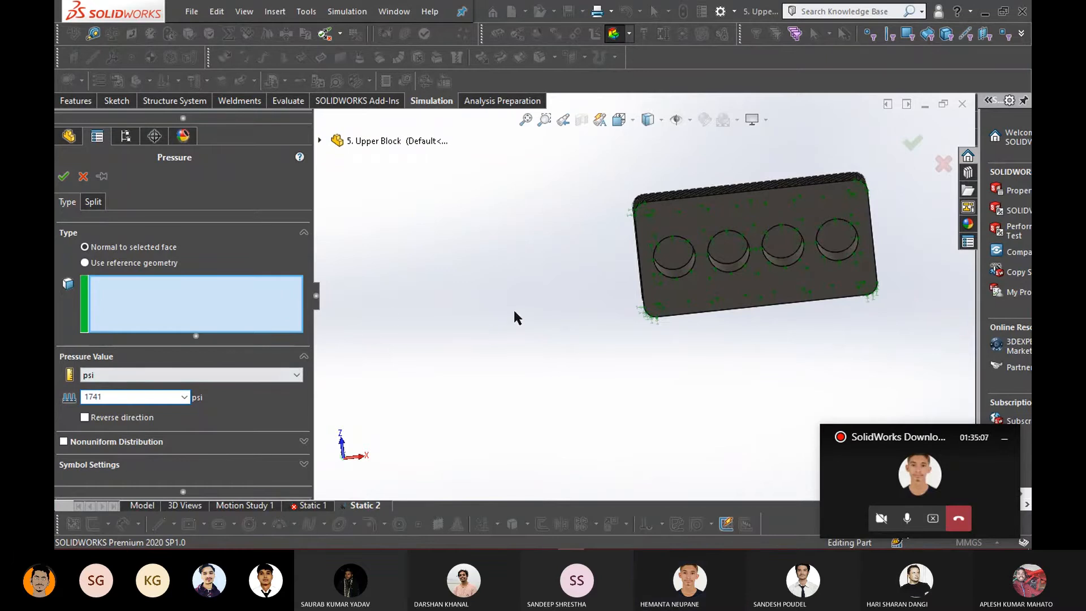
Try to apply the 1741 psi pressure normal to the inner faces of the four cylinder holes
middle_drag(513, 315, 564, 429)
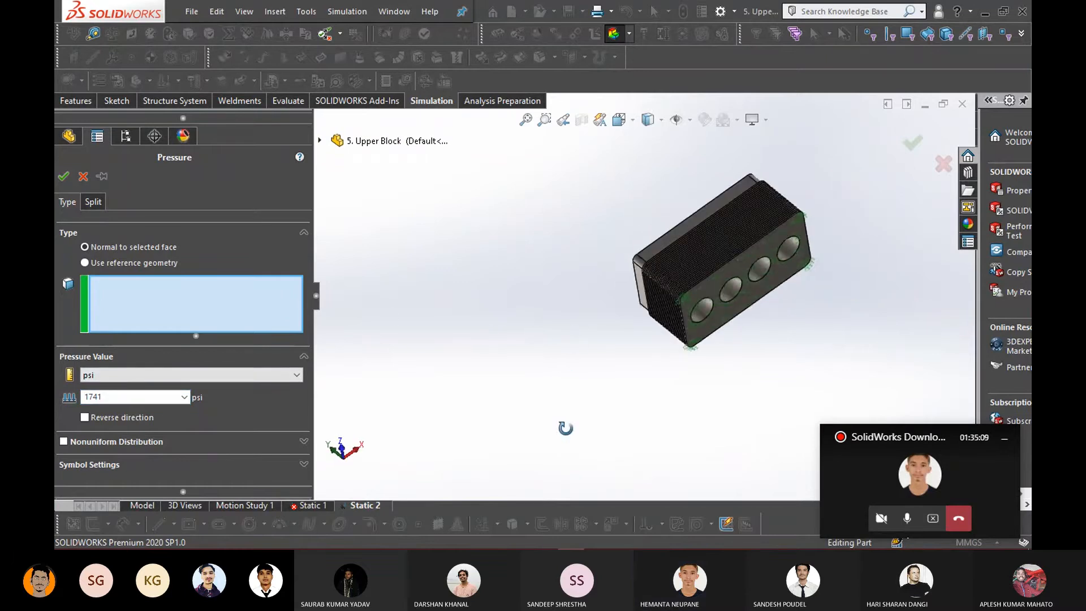
scroll(565, 429, down, 5)
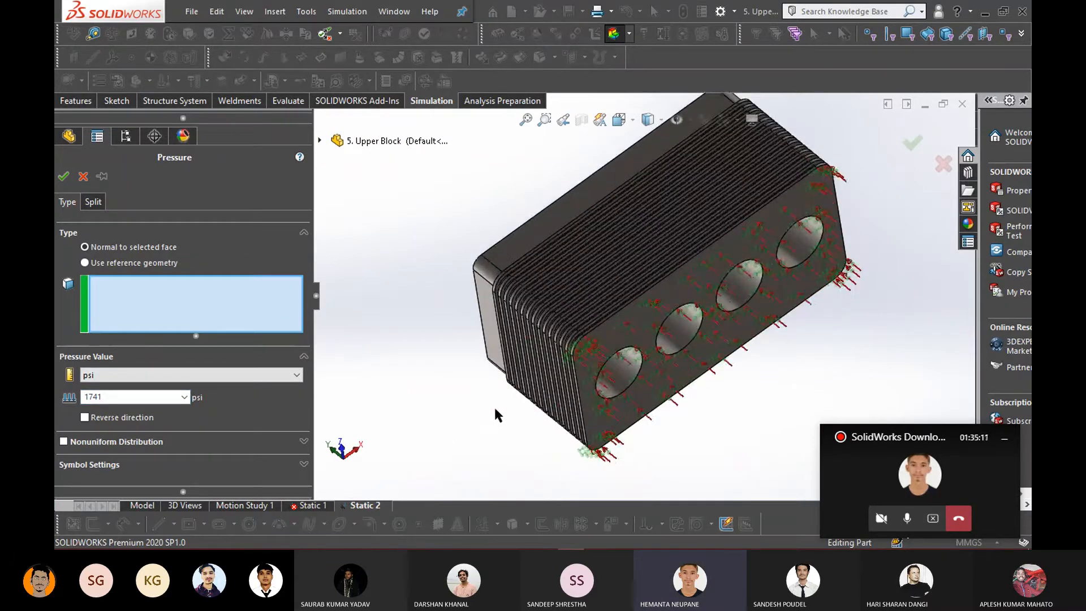
scroll(443, 429, up, 2)
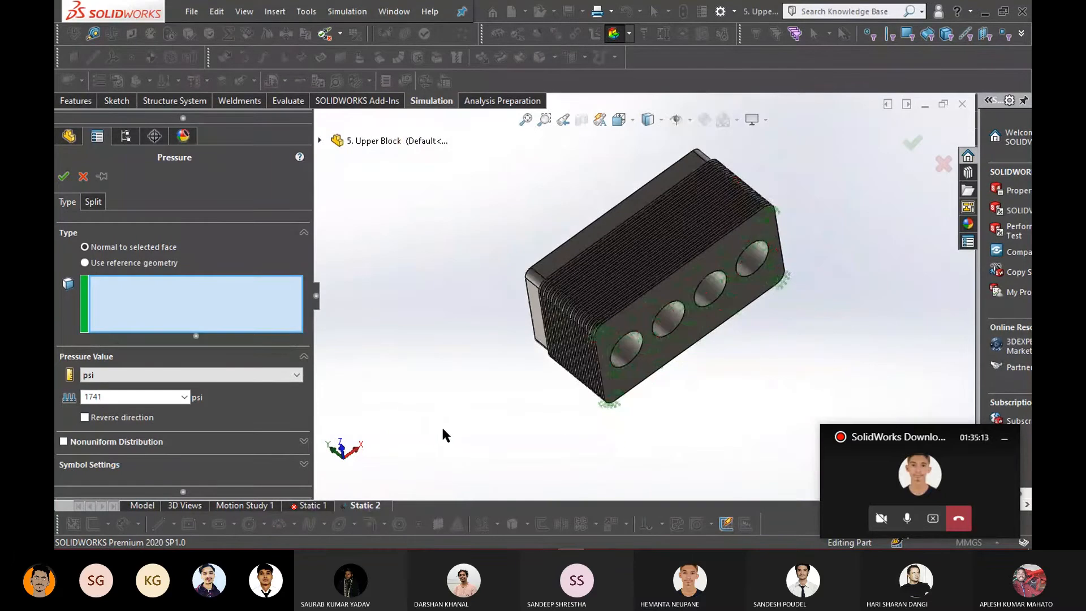
click(203, 311)
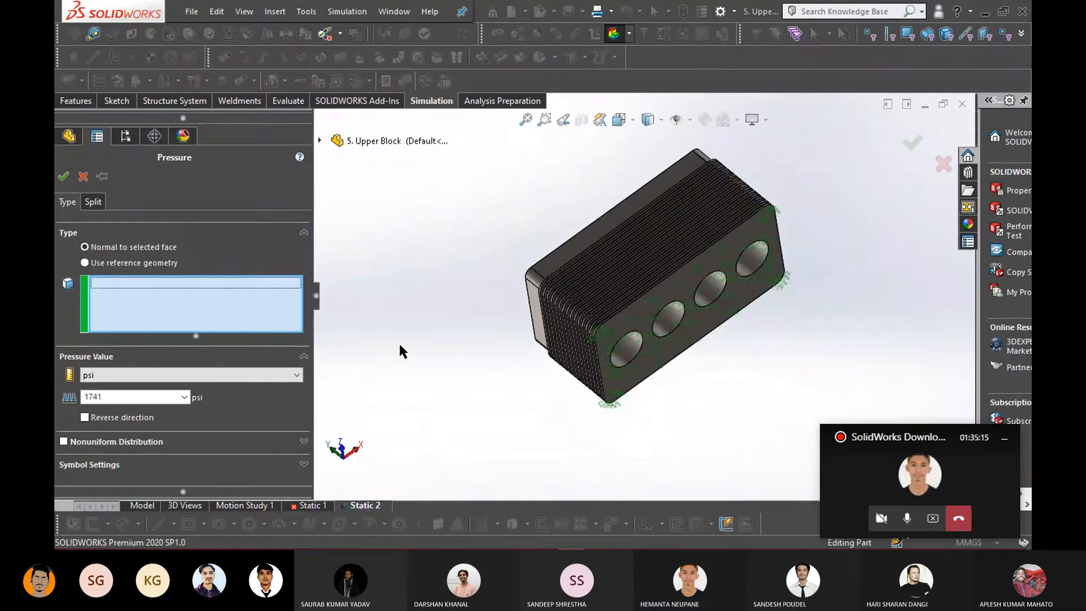
scroll(465, 396, up, 2)
middle_drag(519, 420, 552, 332)
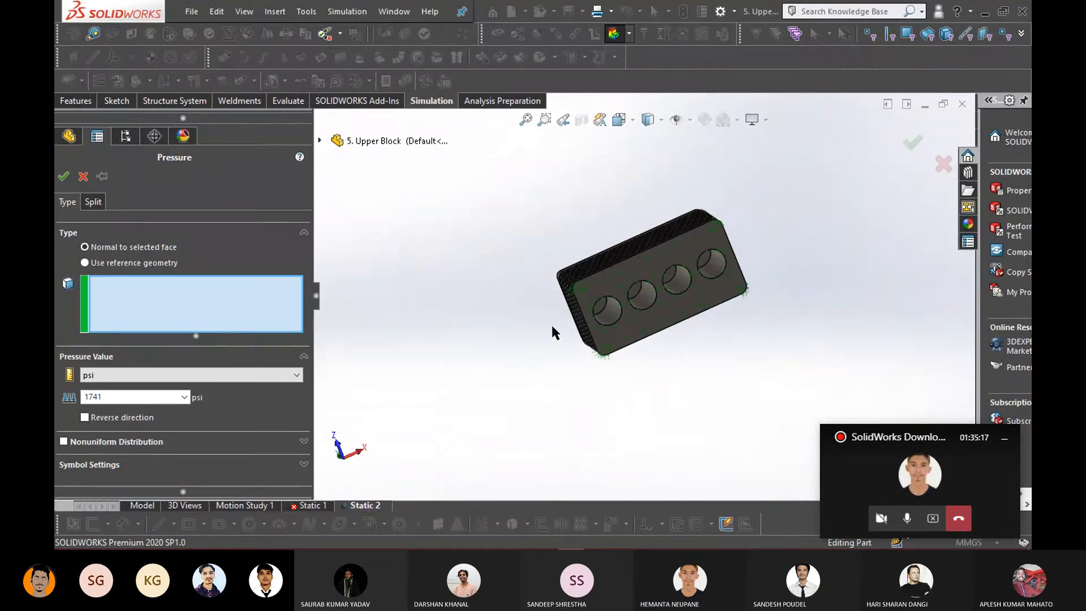
scroll(618, 323, down, 5)
scroll(591, 334, down, 2)
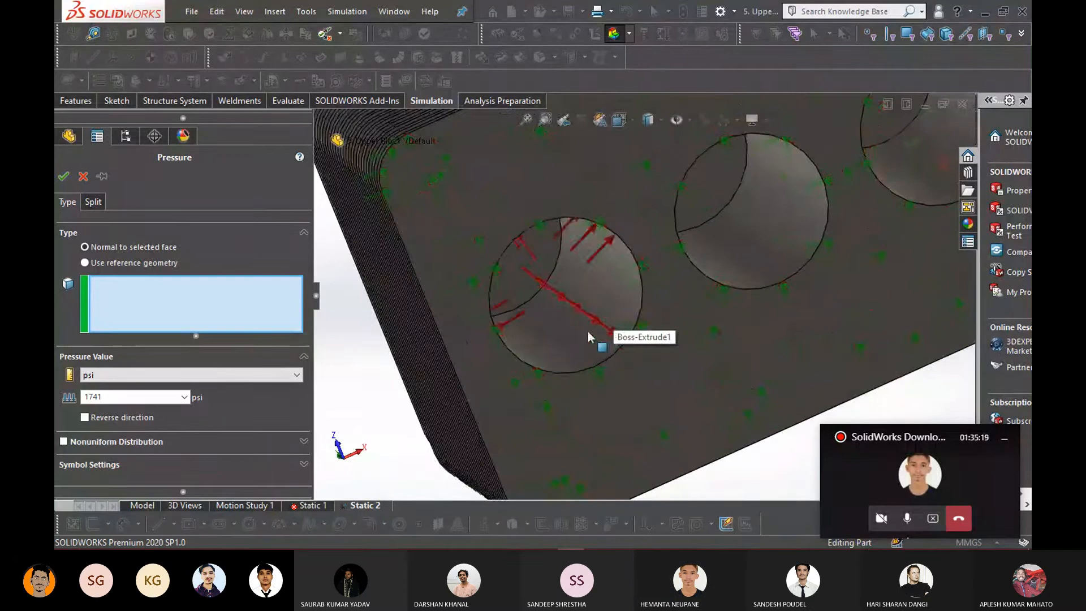
click(588, 332)
click(525, 276)
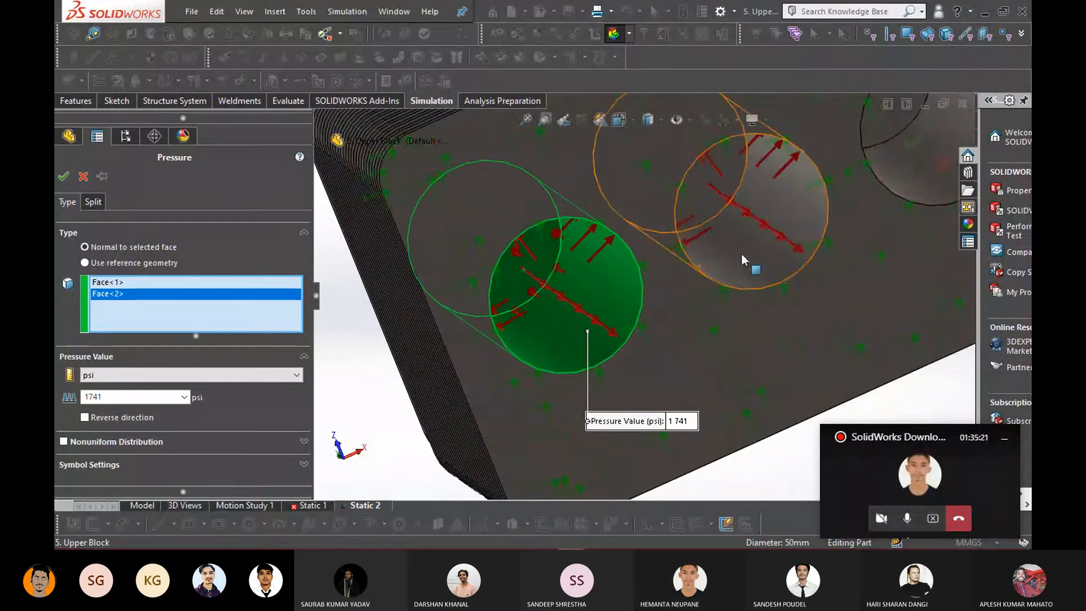
click(704, 196)
click(701, 184)
scroll(842, 233, up, 4)
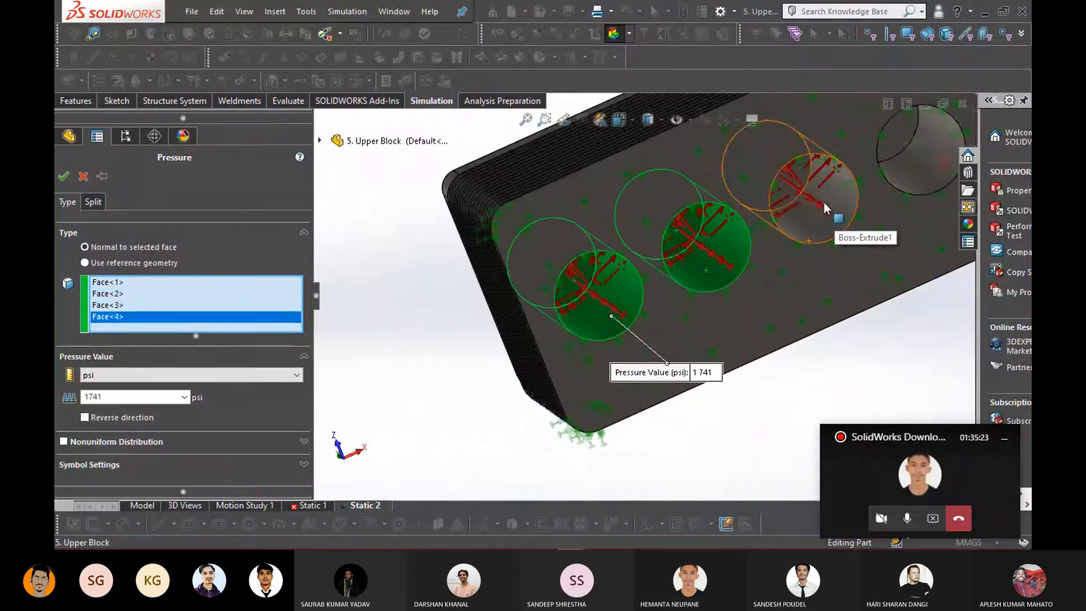
click(823, 219)
click(790, 192)
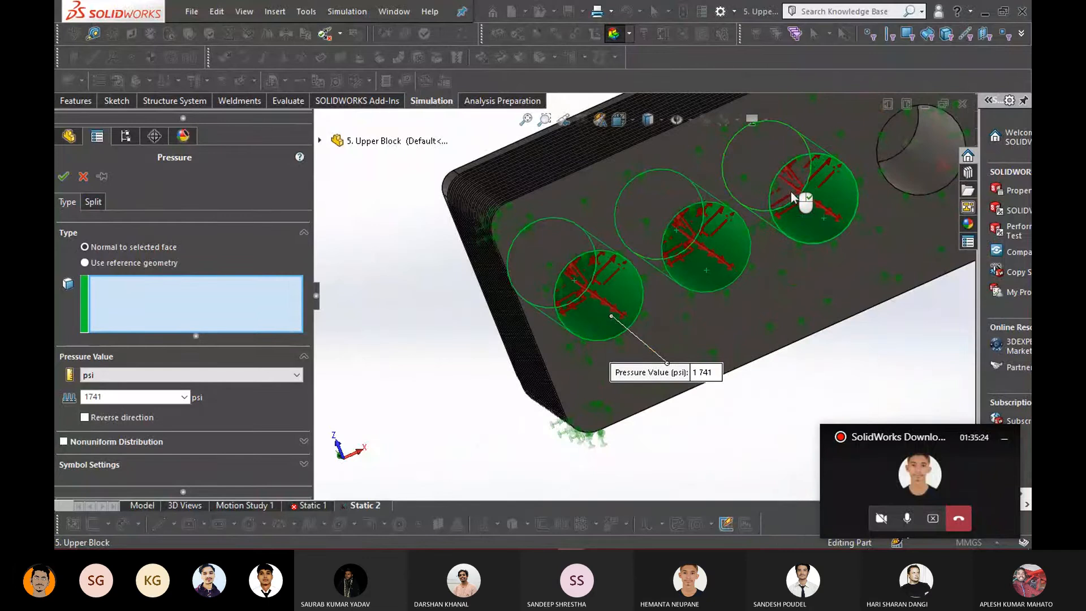
click(929, 168)
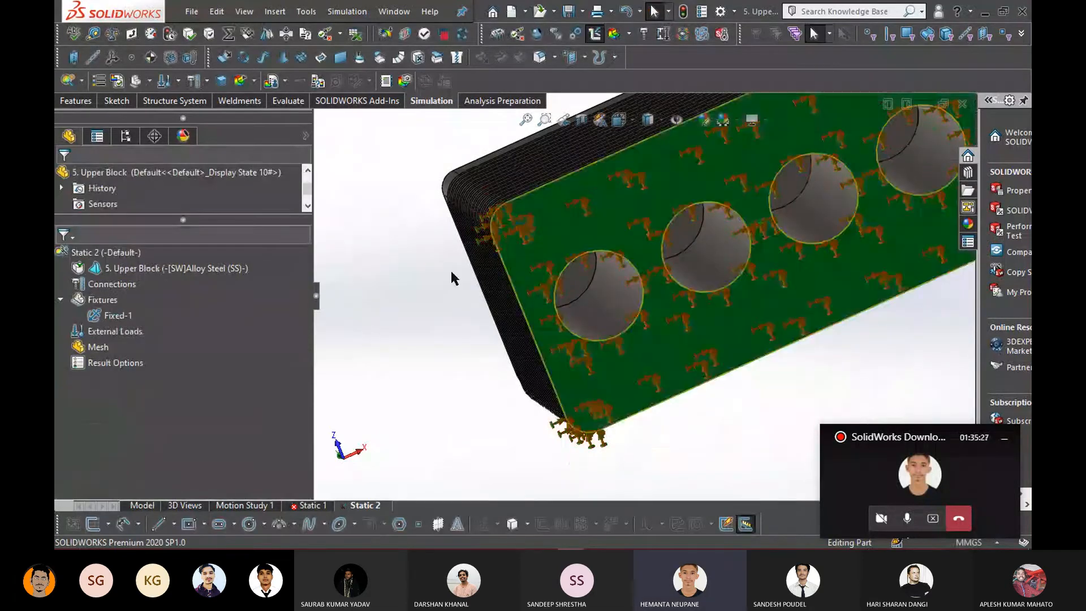
Start a new pressure load normal to selected faces in the Static 2 study and set its unit to psi
click(113, 318)
click(113, 331)
right_click(113, 331)
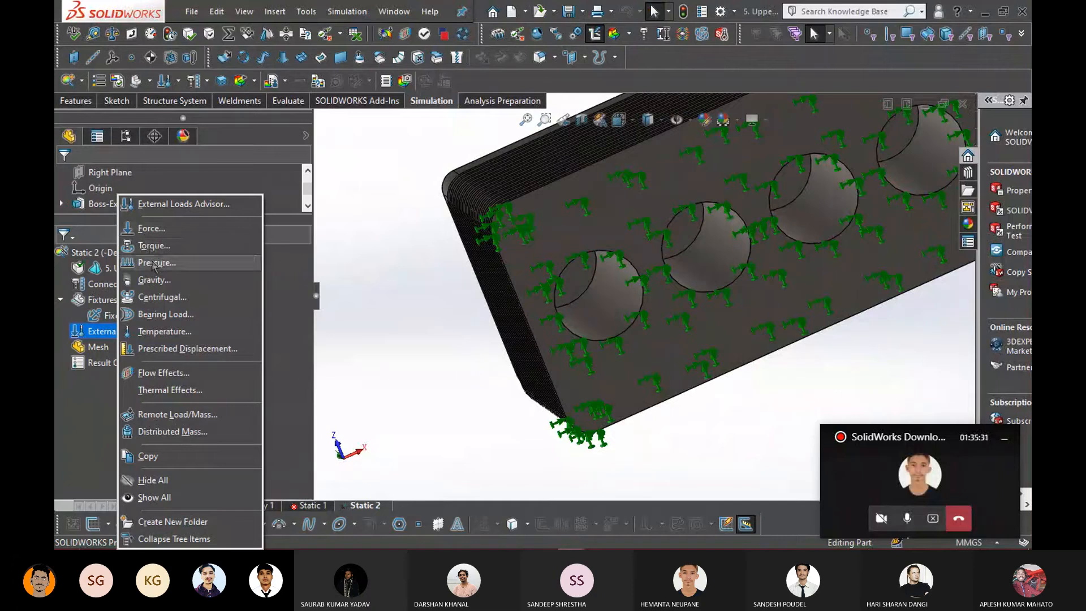
click(70, 402)
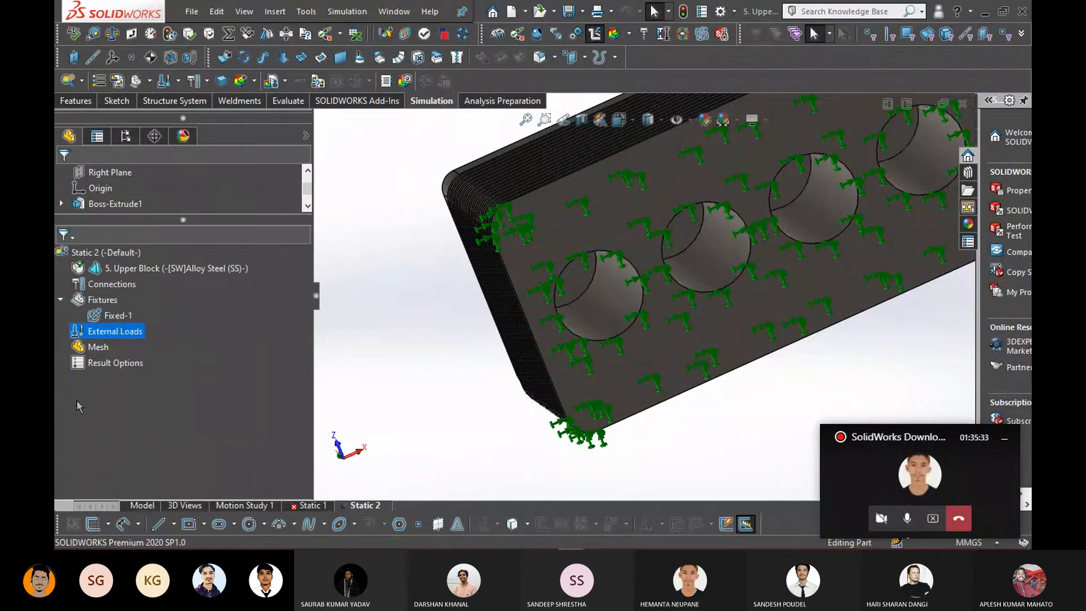
right_click(112, 334)
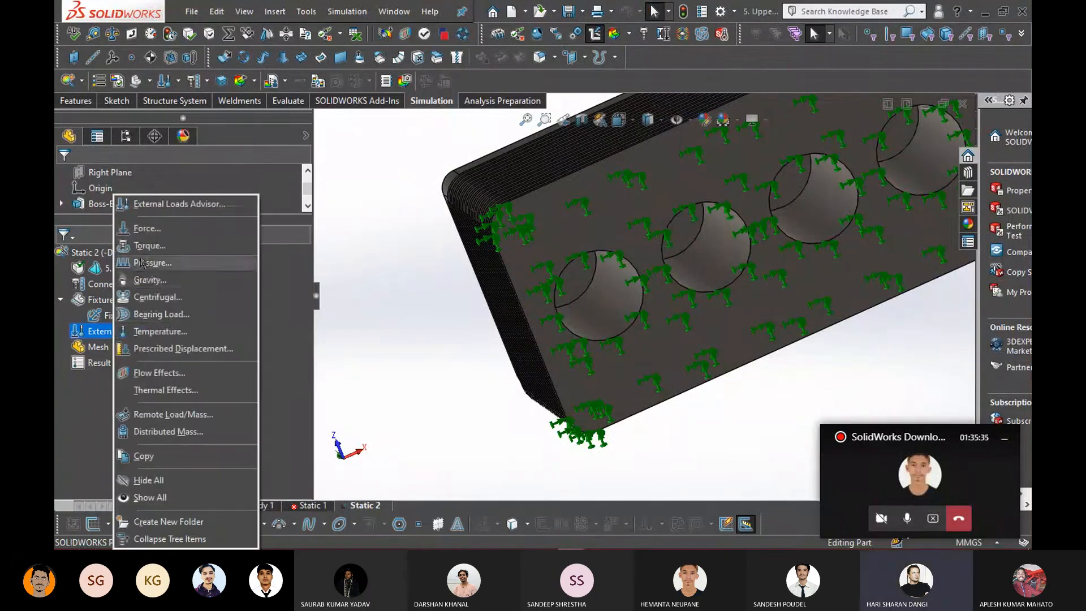
click(154, 263)
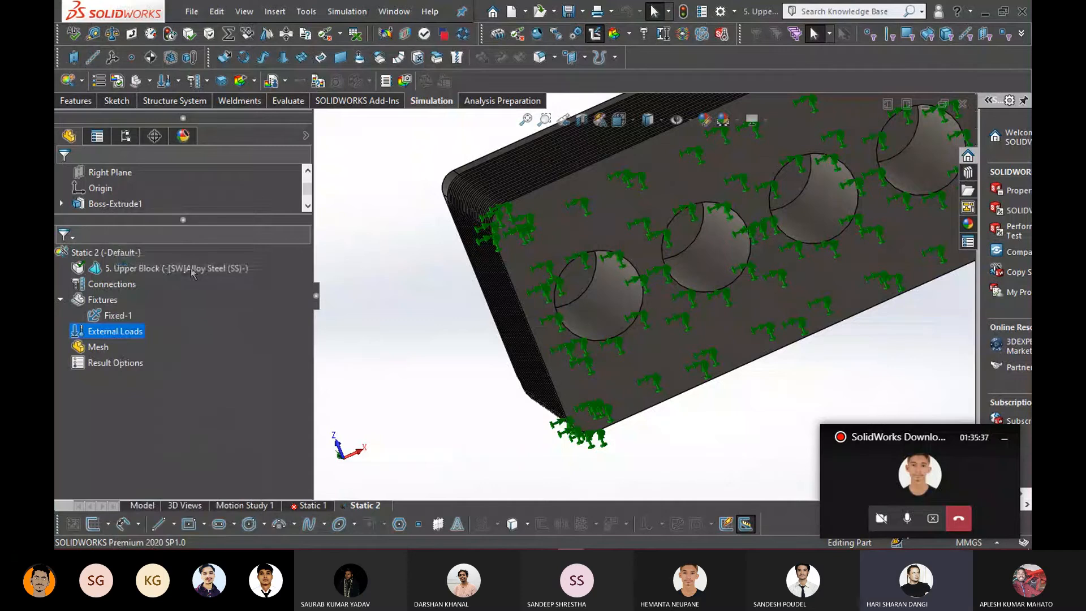
scroll(683, 299, up, 1)
scroll(702, 291, down, 3)
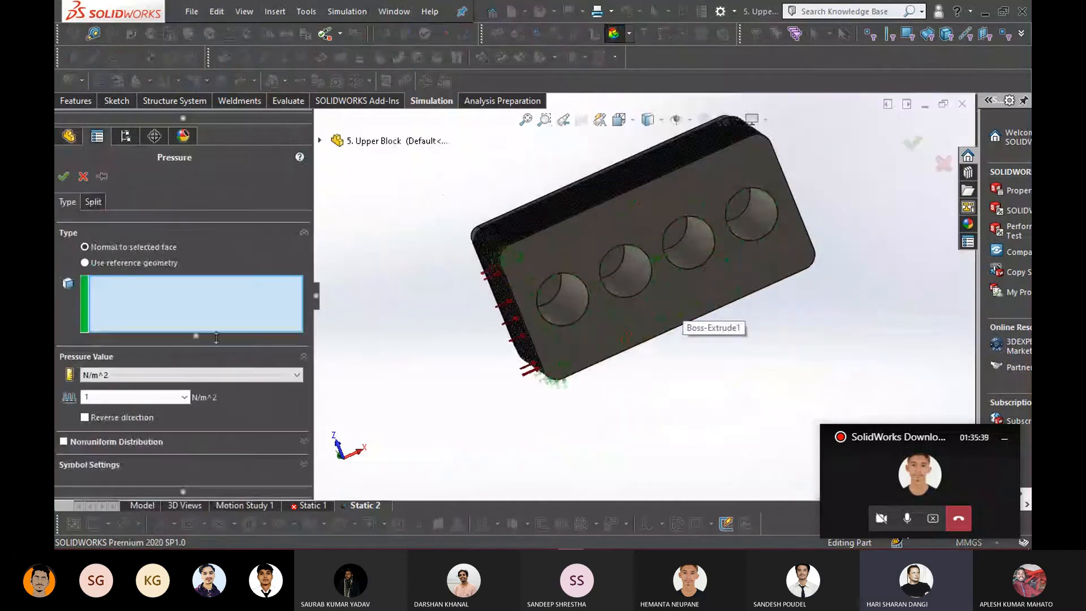
drag(119, 395, 57, 391)
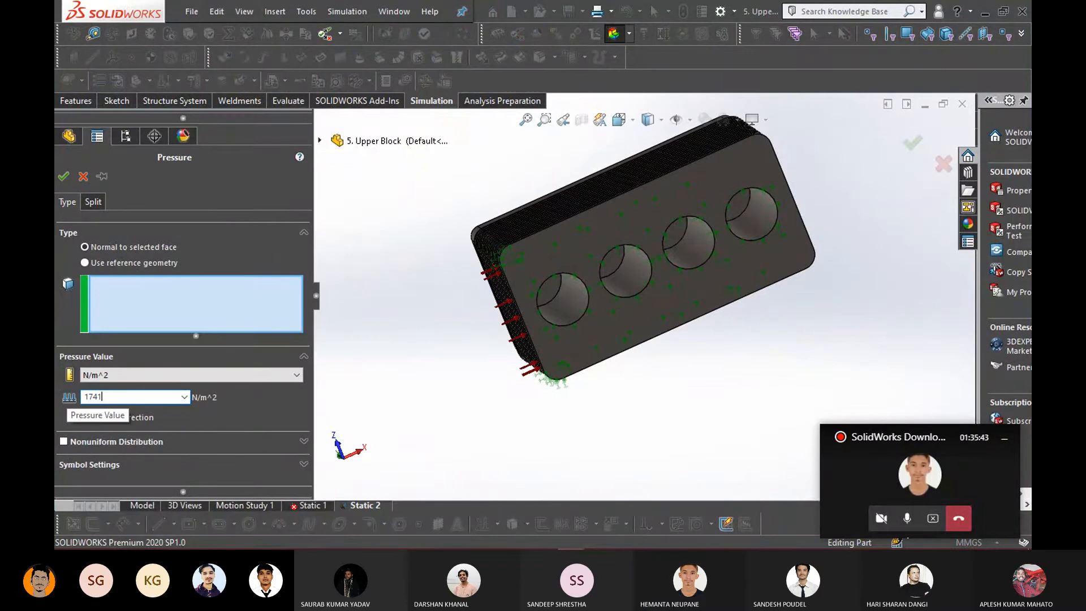
key(Return)
click(118, 376)
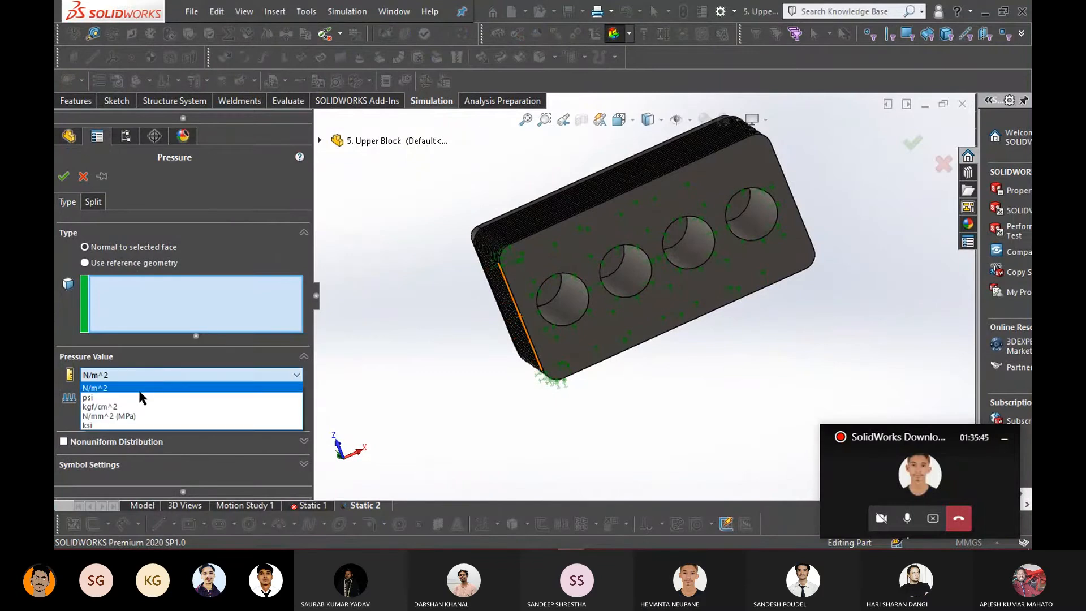
click(142, 393)
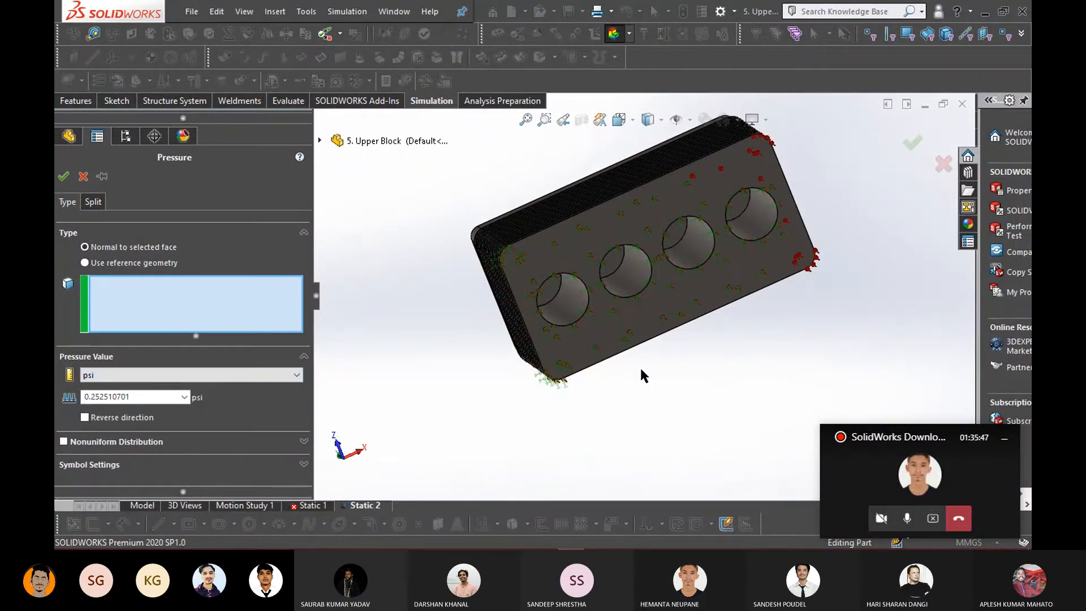
Select the cylindrical wall and the end face of all four cylinder holes as the faces under pressure
middle_drag(644, 375, 612, 361)
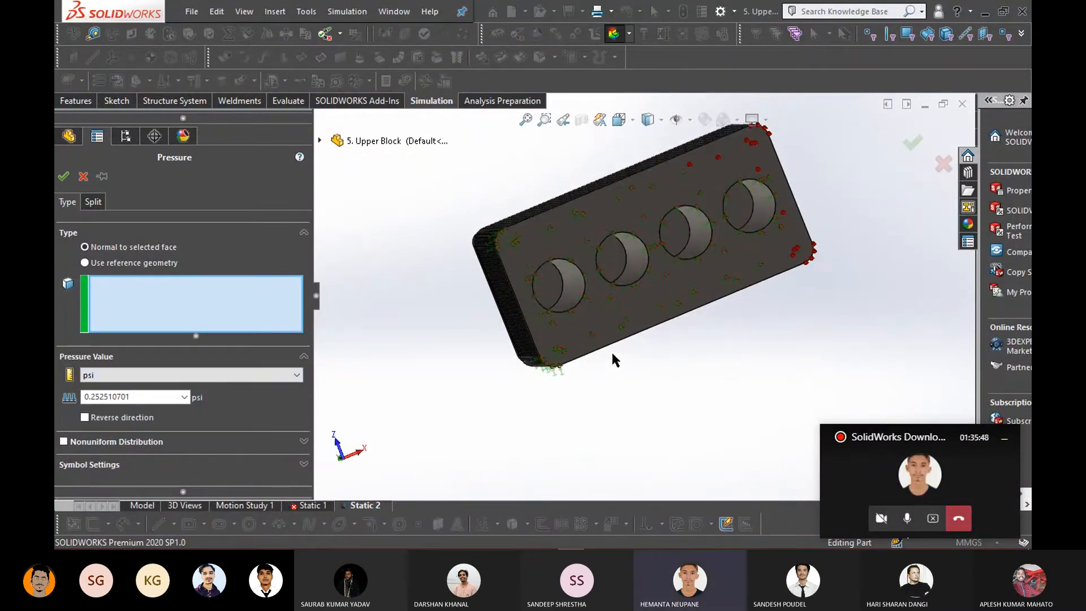
click(577, 296)
scroll(582, 291, down, 5)
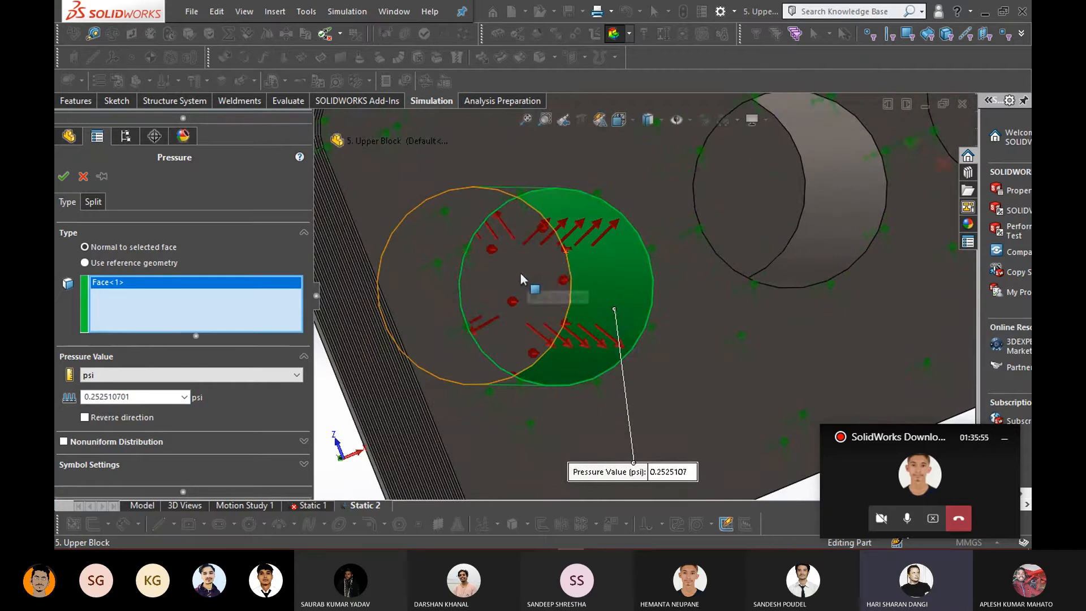
click(523, 278)
mouse_move(521, 274)
middle_down()
mouse_move(531, 271)
mouse_move(512, 273)
middle_up()
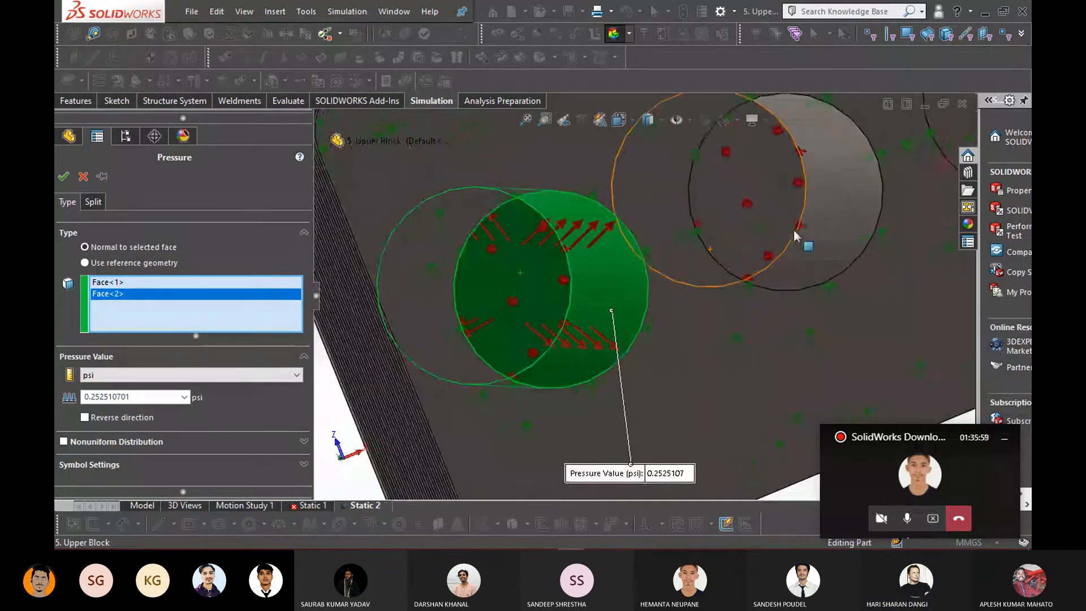
click(835, 233)
click(757, 212)
middle_drag(757, 211, 820, 201)
click(837, 203)
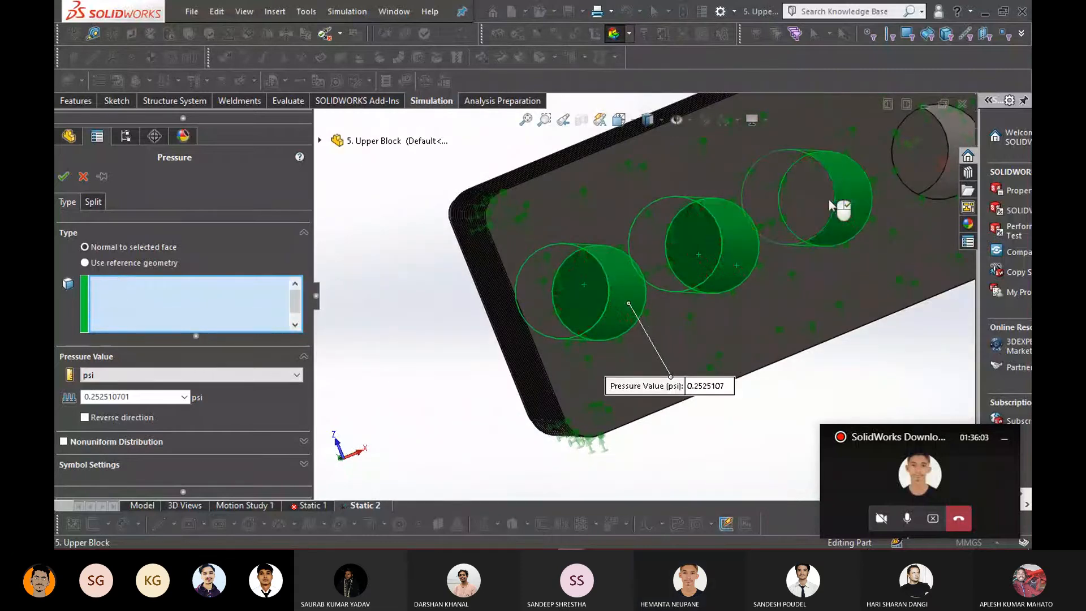
click(812, 198)
middle_drag(865, 193, 864, 190)
scroll(856, 203, down, 3)
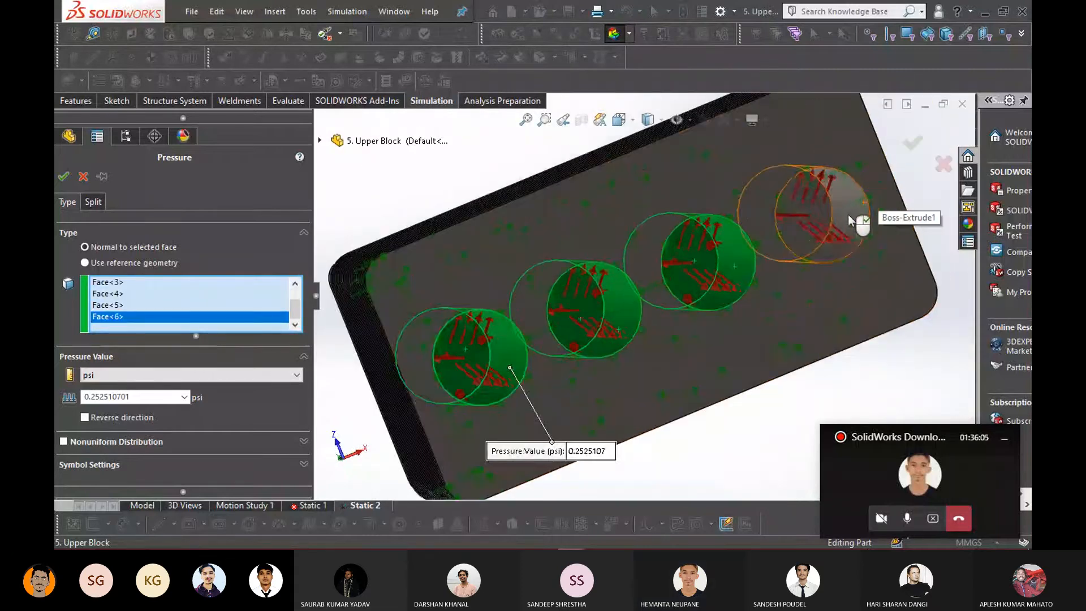
click(849, 218)
click(812, 226)
scroll(811, 229, up, 5)
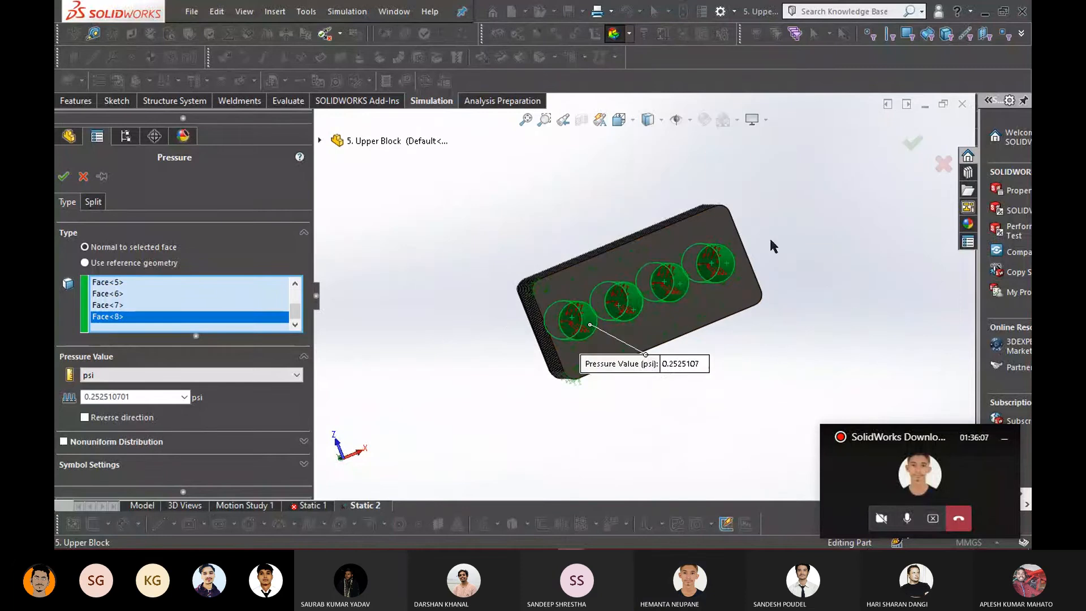
Set the pressure value to 1741 psi and accept the load
double_click(146, 398)
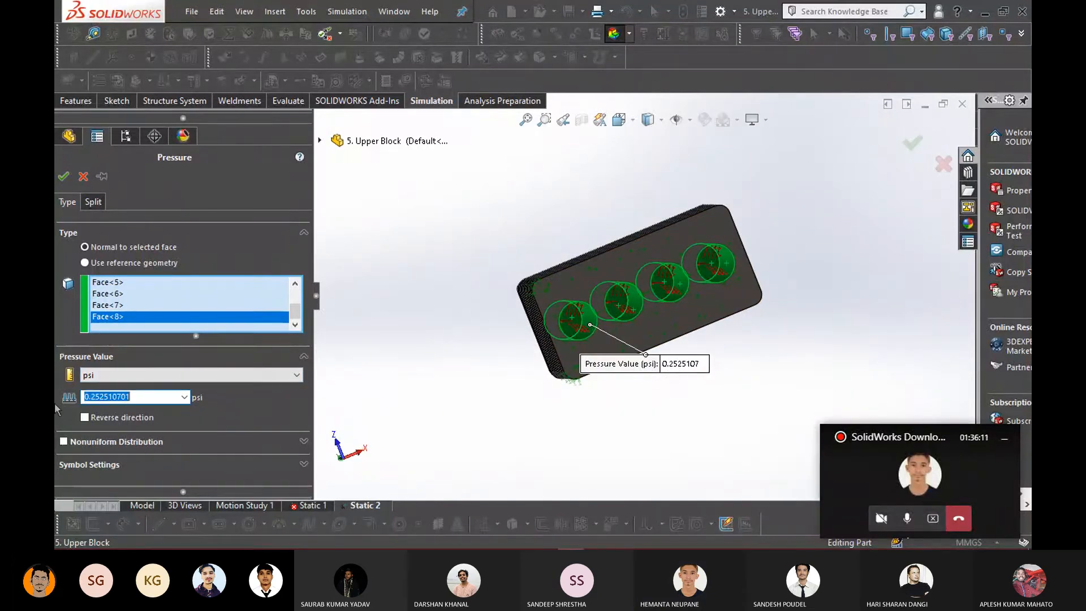
text(174)
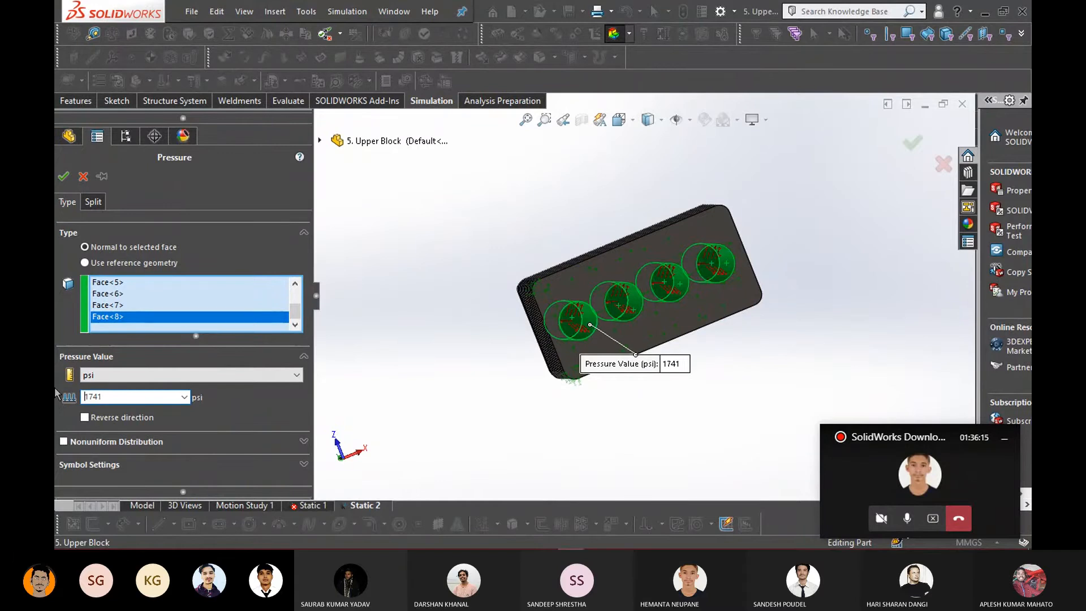
text(1)
click(64, 177)
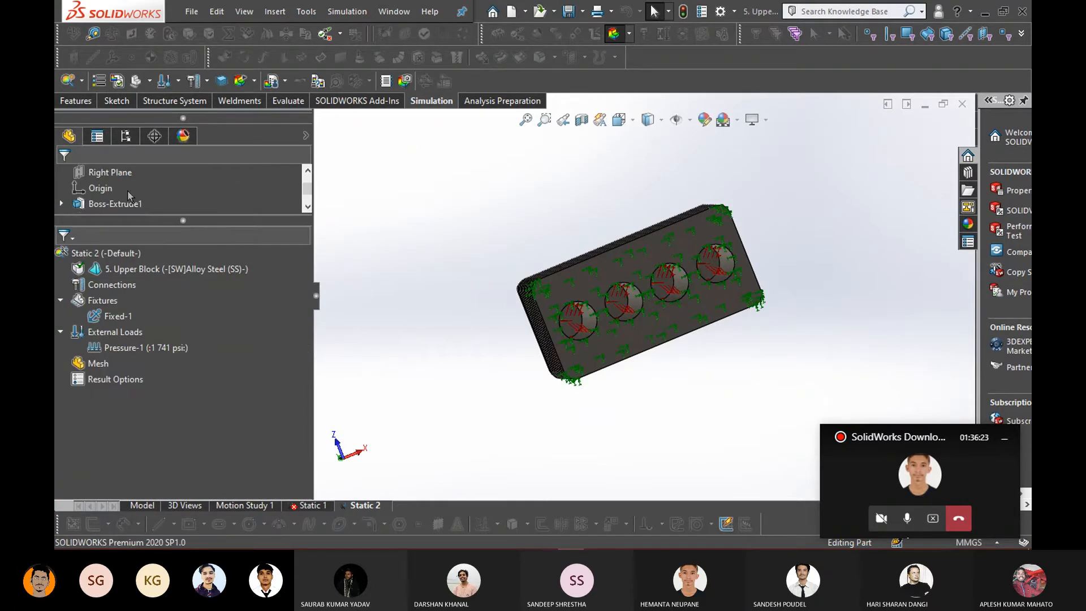
Cut the block with a planar section view through the Front Plane to expose the loaded cylinder holes
middle_drag(446, 396, 497, 395)
middle_drag(612, 400, 581, 198)
scroll(565, 292, down, 3)
scroll(569, 300, down, 2)
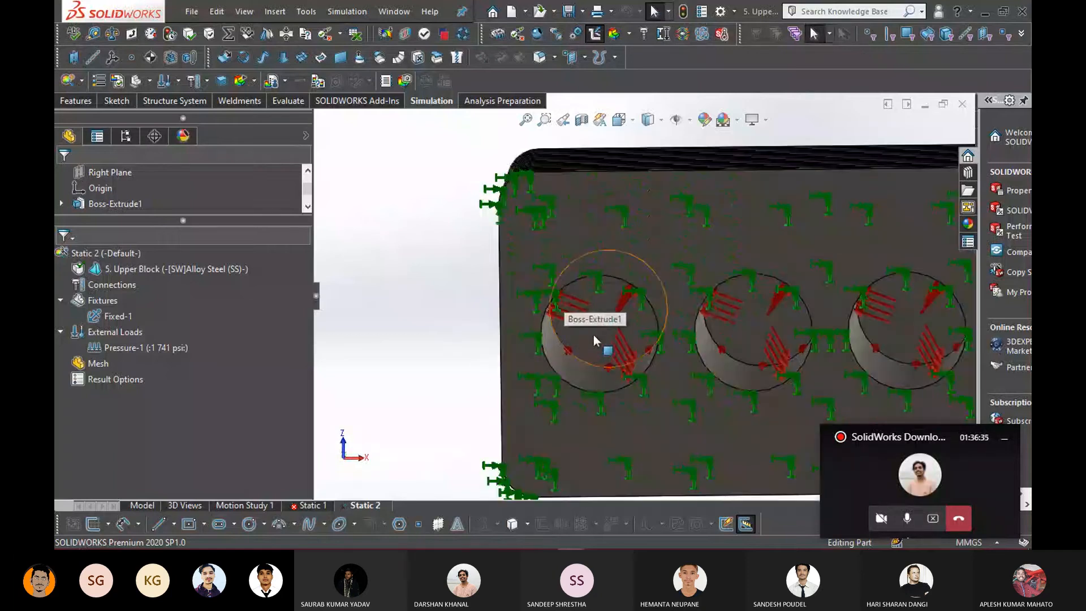
middle_drag(592, 340, 397, 337)
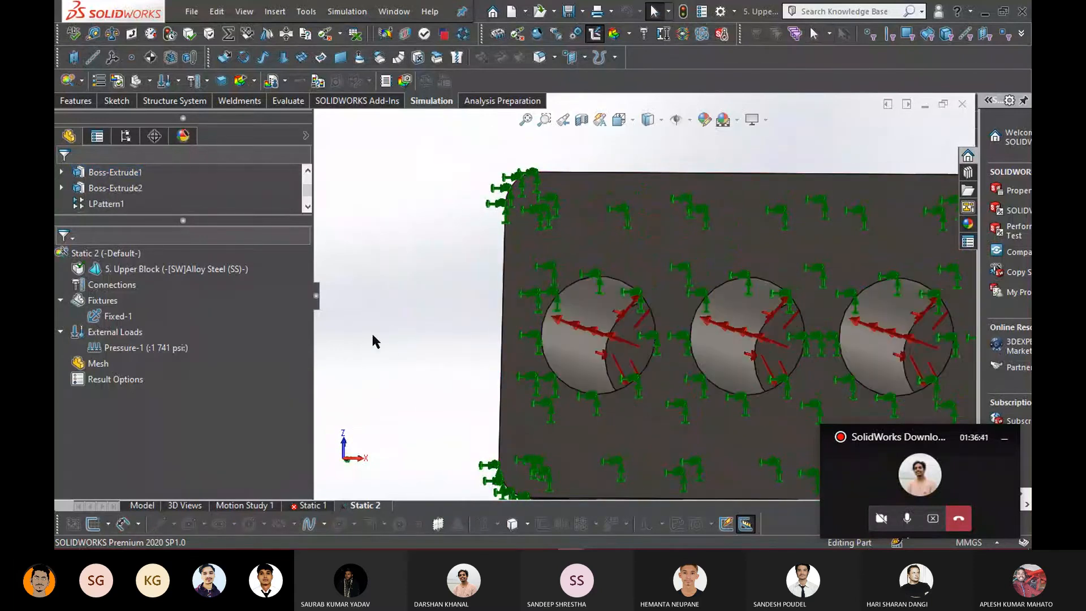
scroll(382, 357, up, 3)
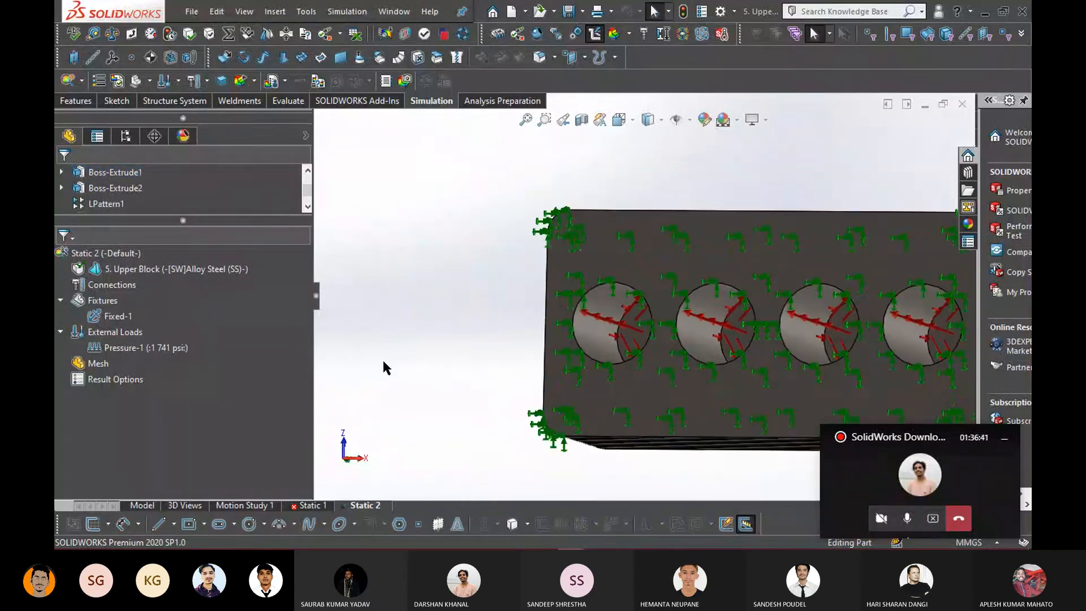
click(581, 118)
middle_drag(447, 279, 448, 227)
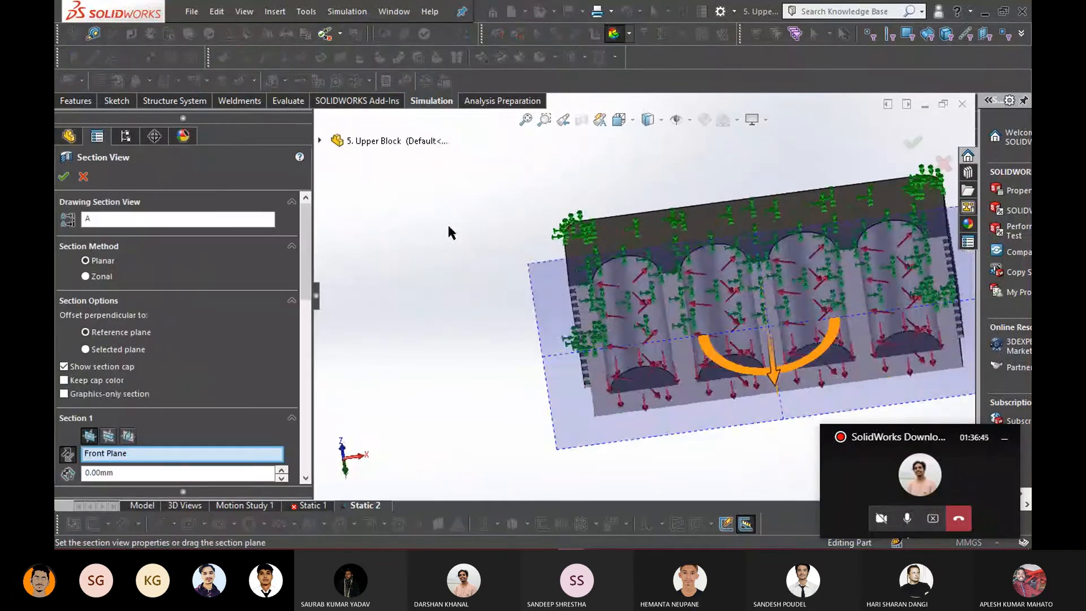
click(65, 177)
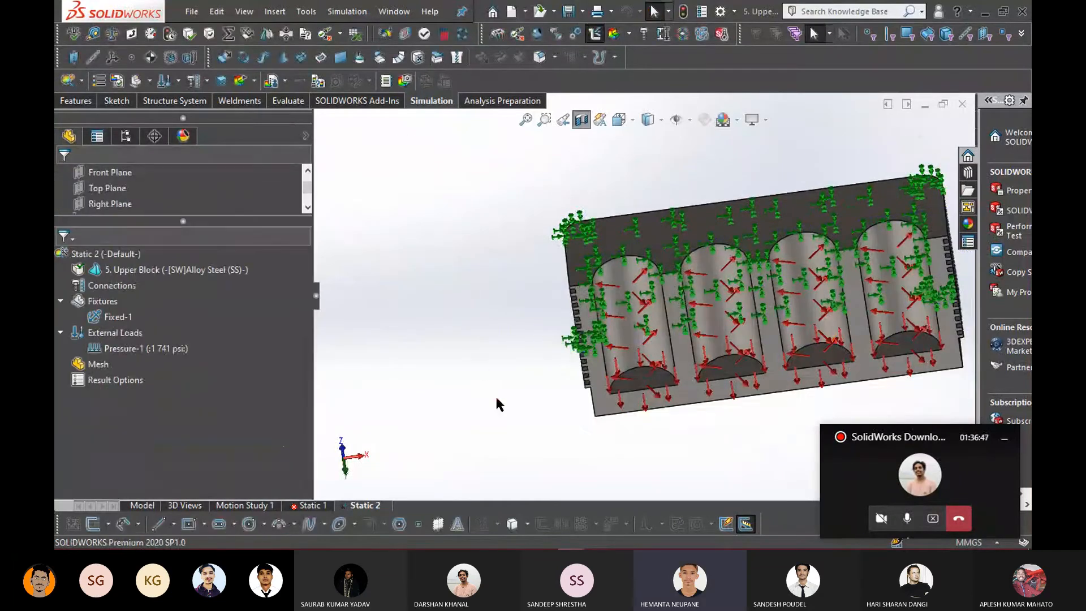
Examine the pressure arrows on the walls and floors of the sectioned cylinders and turn the section view off
middle_drag(574, 436, 840, 342)
scroll(841, 344, down, 2)
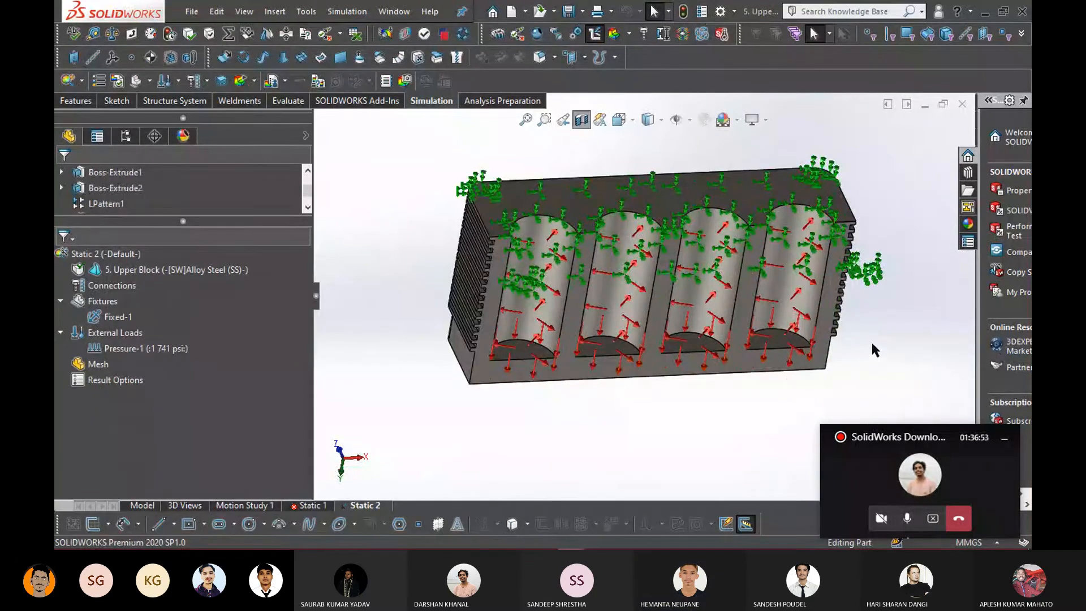
middle_drag(870, 340, 852, 326)
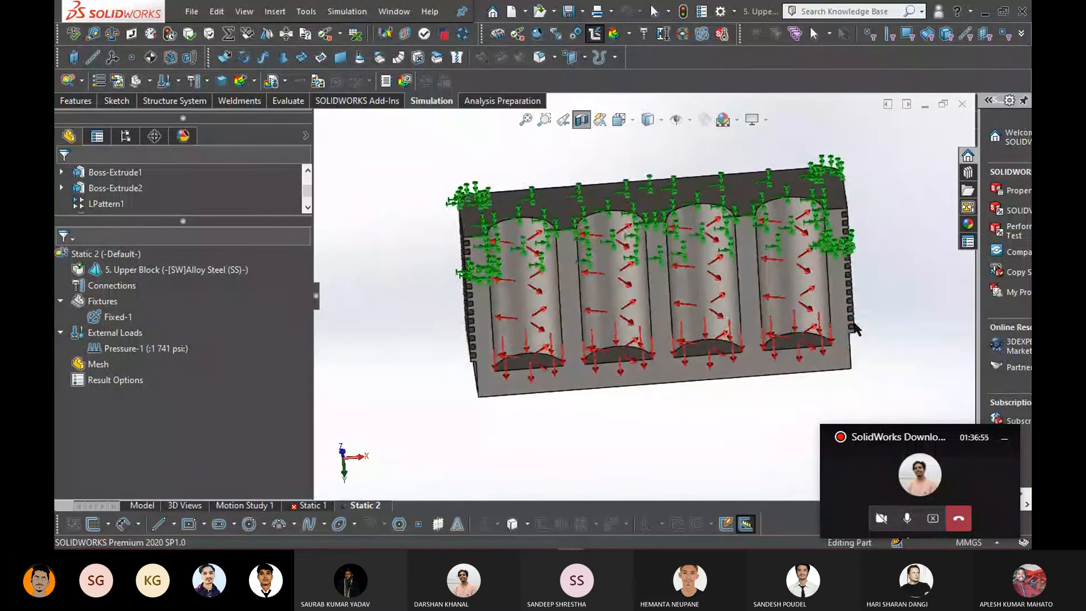
scroll(746, 345, down, 4)
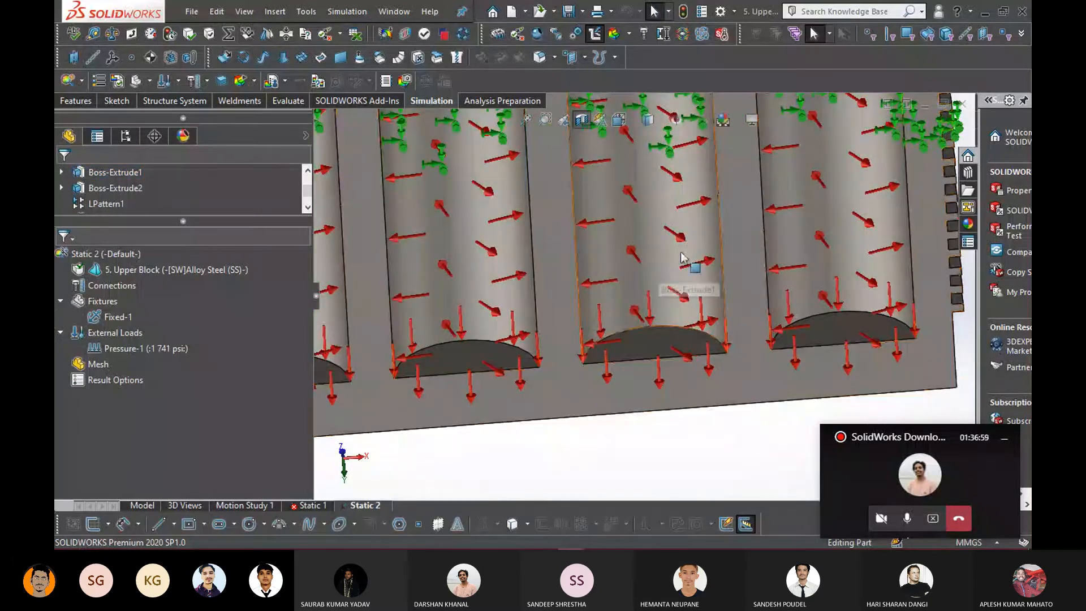
scroll(655, 246, up, 10)
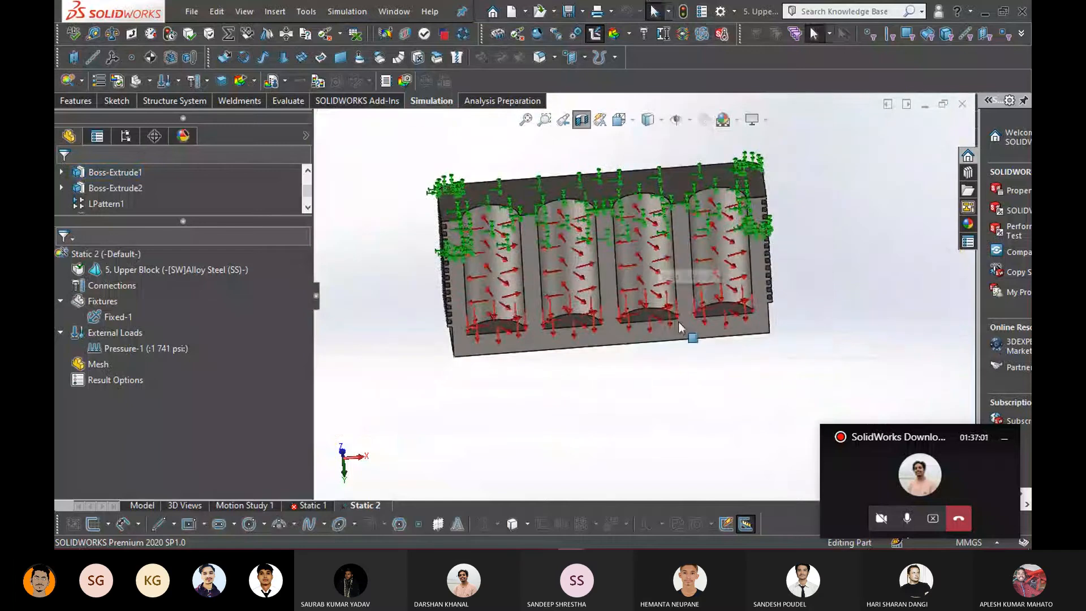
mouse_move(635, 402)
middle_down()
mouse_move(637, 438)
mouse_move(641, 409)
mouse_move(598, 425)
mouse_move(688, 348)
mouse_move(645, 397)
middle_up()
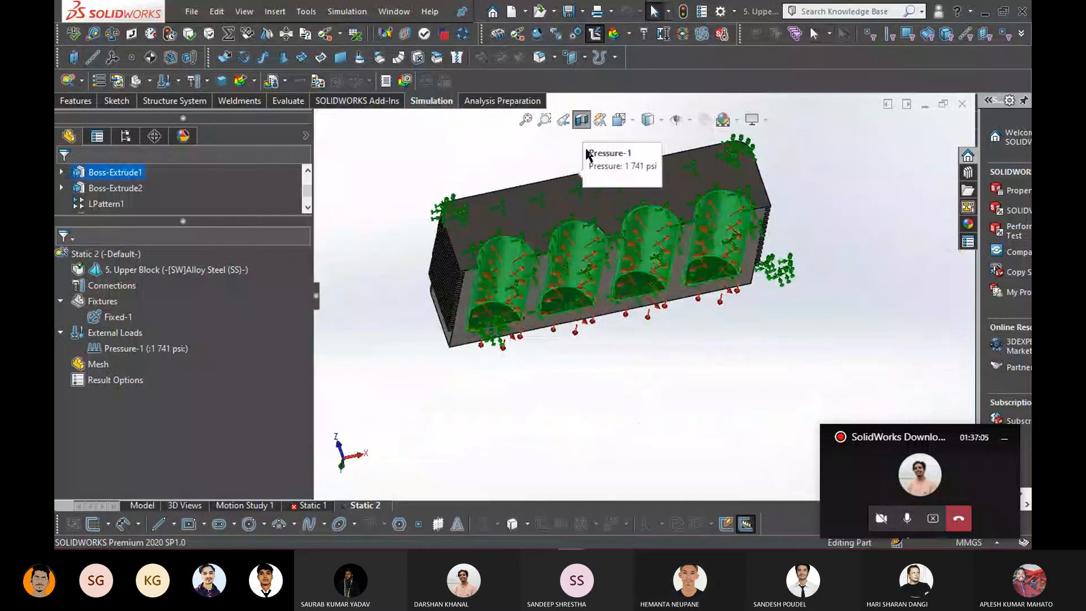
click(578, 123)
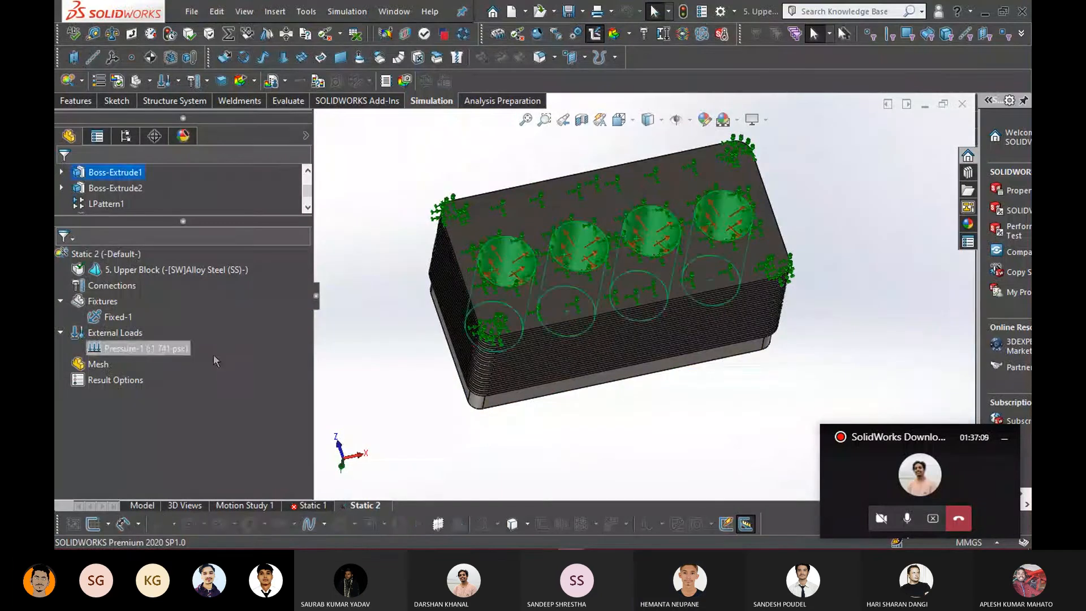
Mesh the Upper Block and run the static study
scroll(470, 336, up, 2)
click(111, 351)
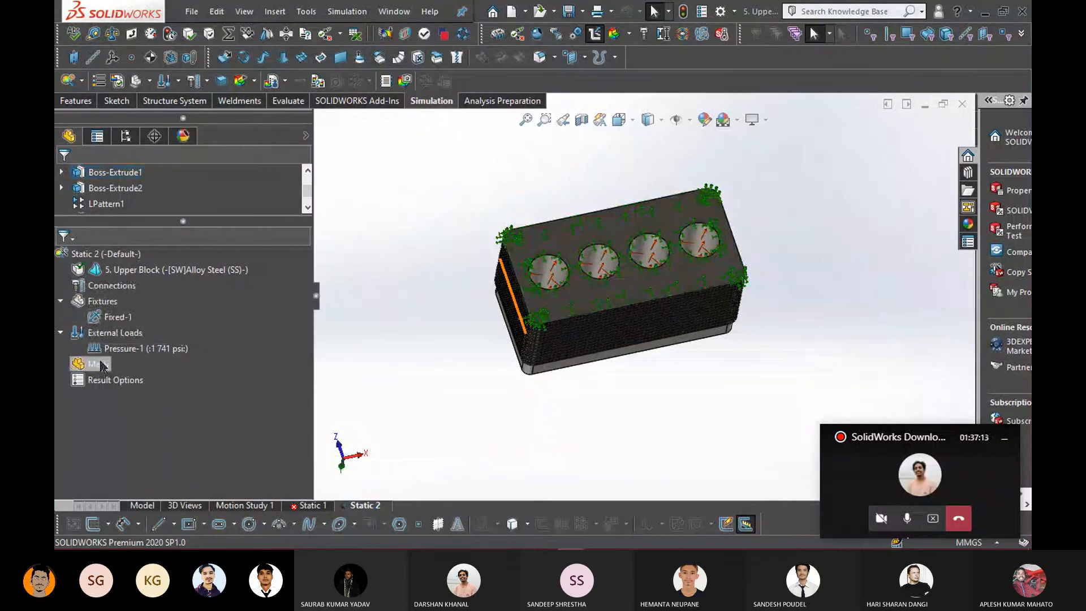
right_click(102, 365)
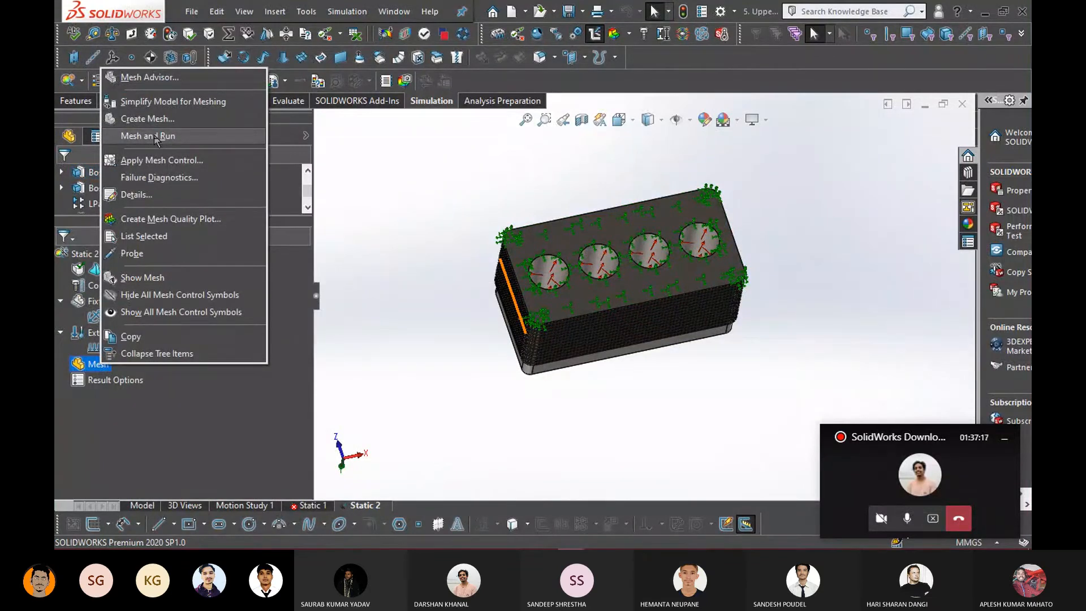
click(148, 136)
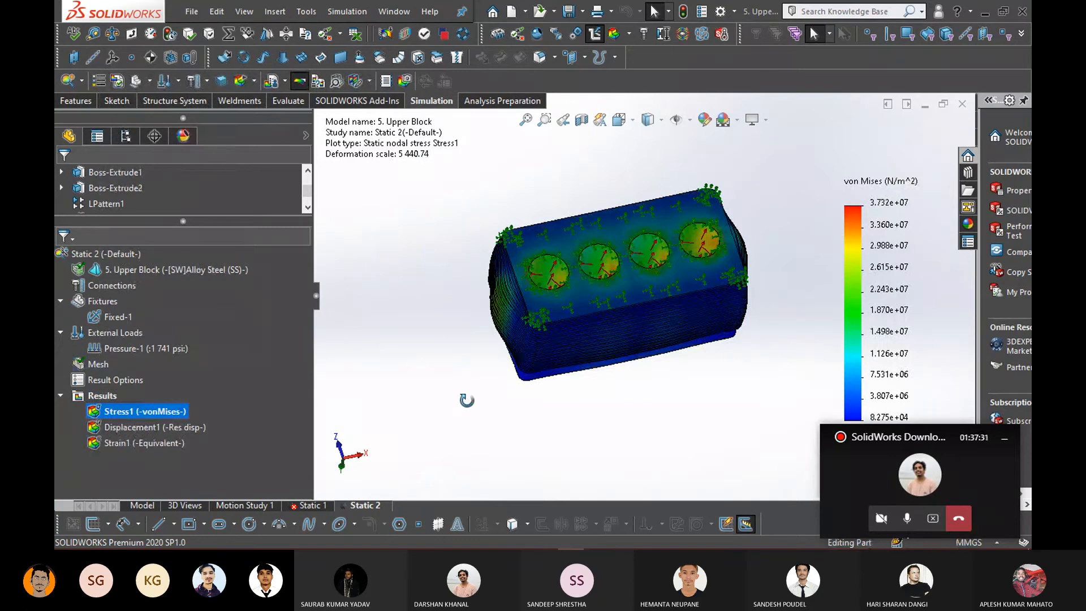
Set the deformed shape of the von Mises stress plot to true scale
middle_drag(465, 396, 460, 365)
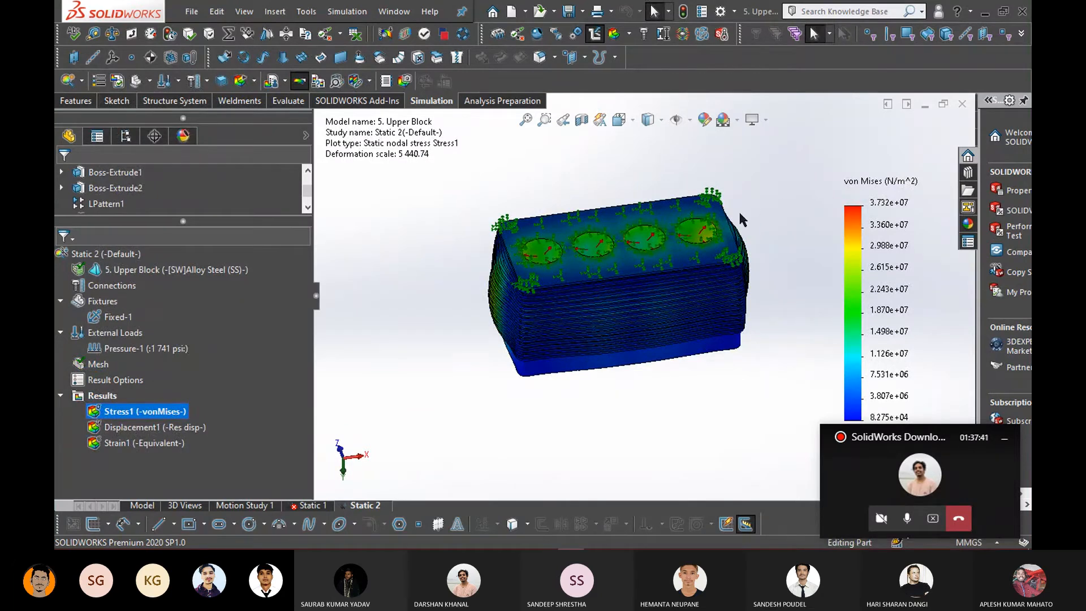
scroll(785, 196, down, 1)
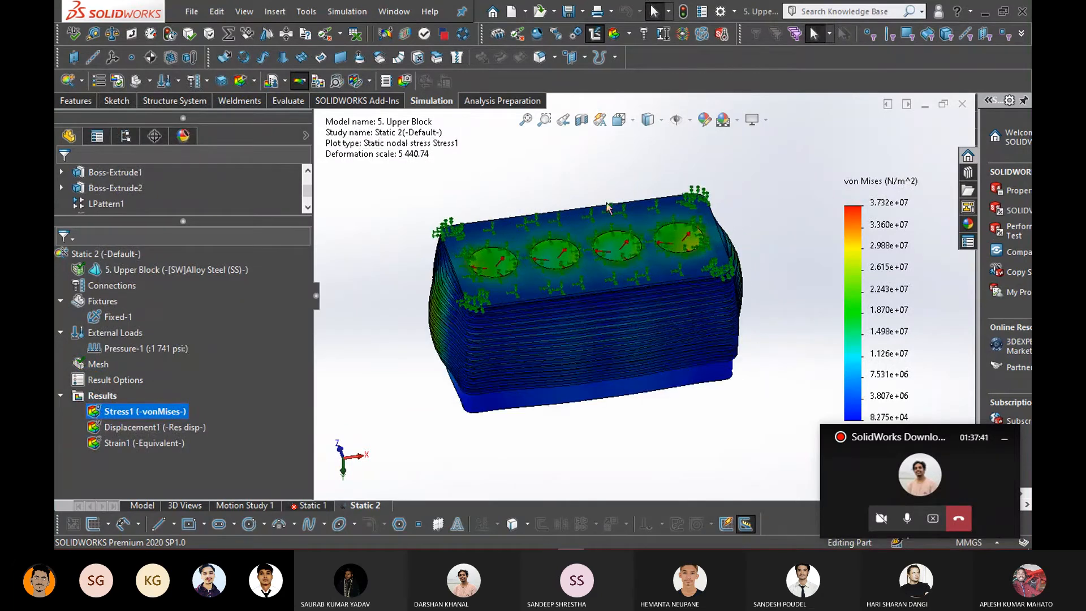
click(399, 148)
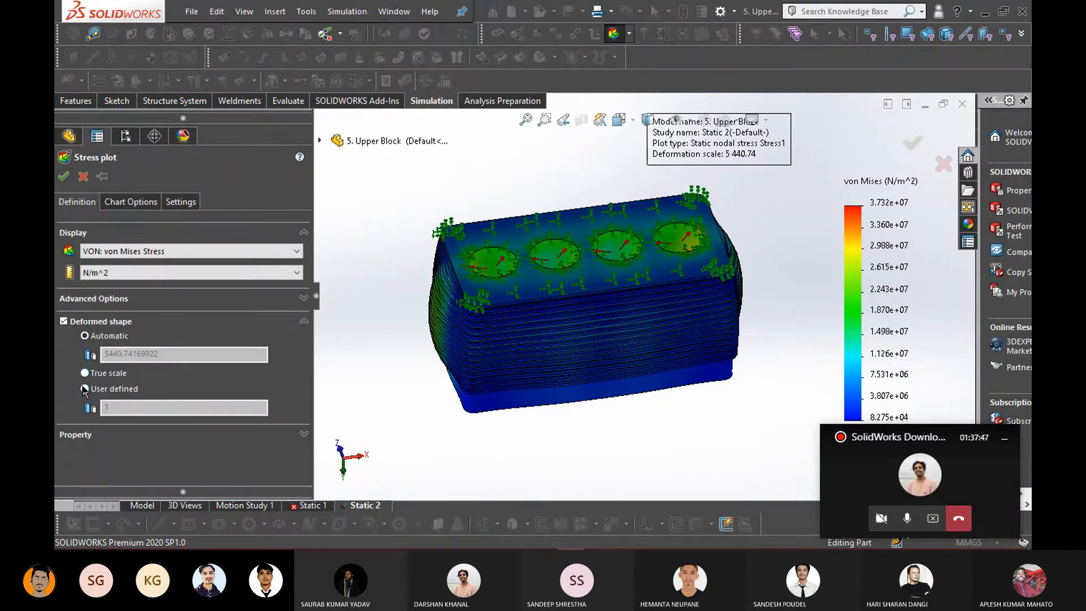
click(87, 373)
click(63, 177)
middle_drag(475, 419, 457, 405)
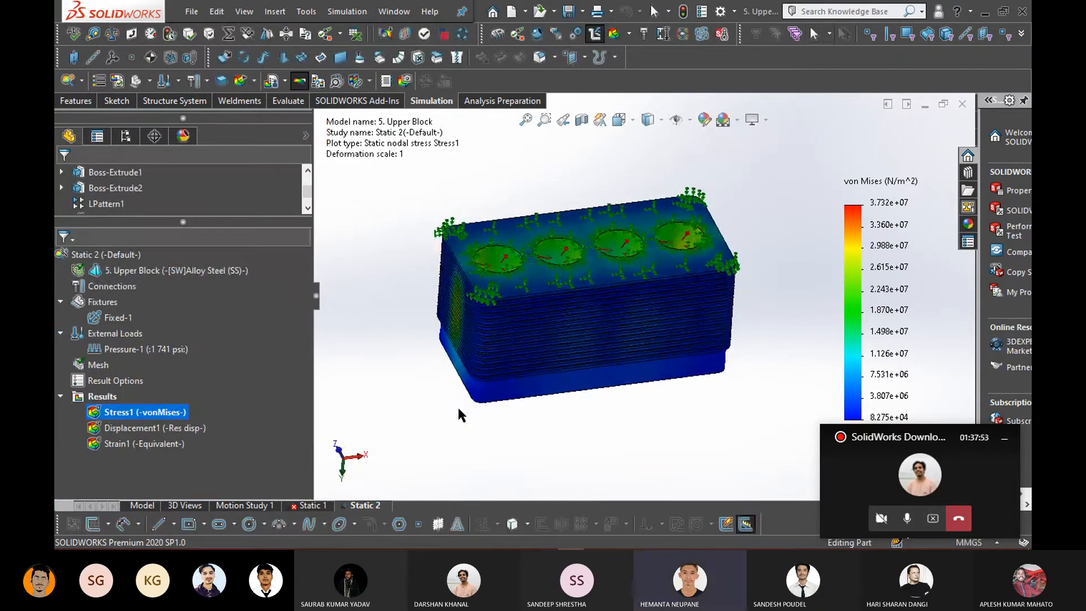
Set the deformed shape of the von Mises stress plot to a user-defined scale of 5000
scroll(512, 229, down, 3)
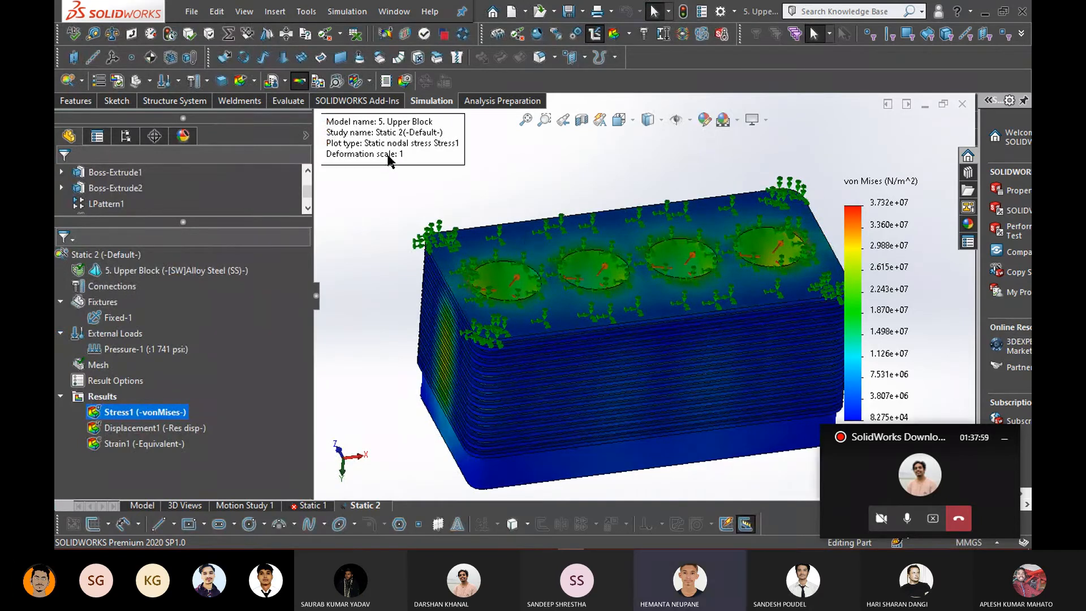
drag(387, 162, 714, 161)
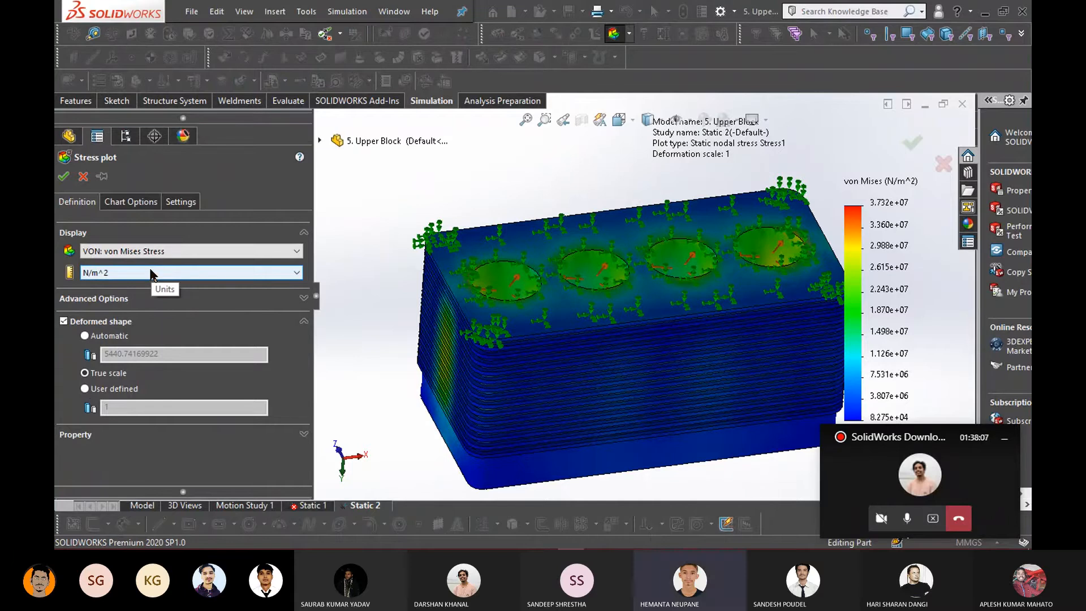
click(118, 389)
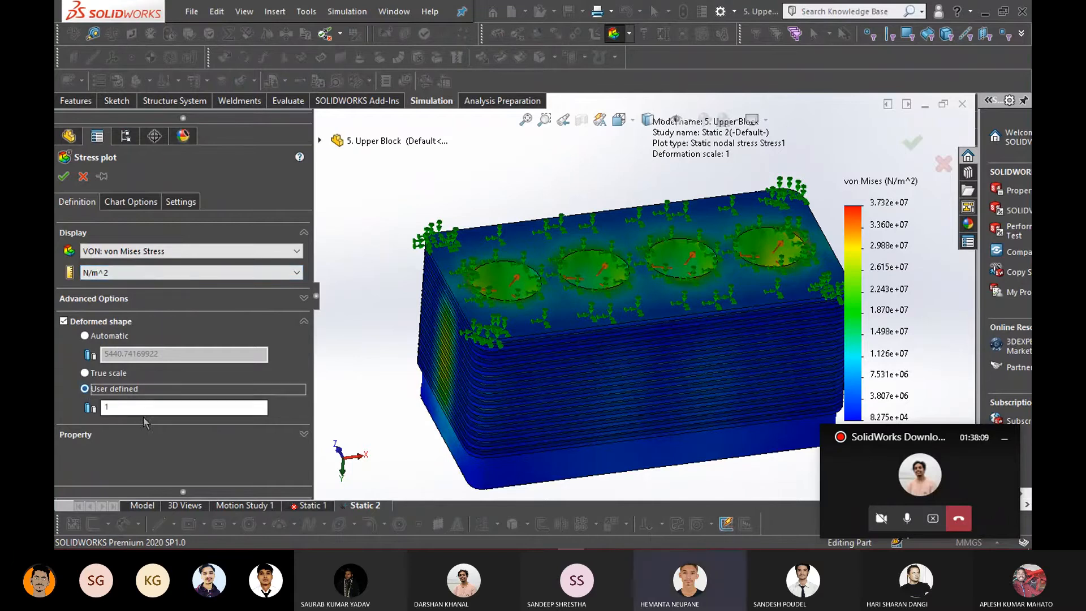
double_click(126, 405)
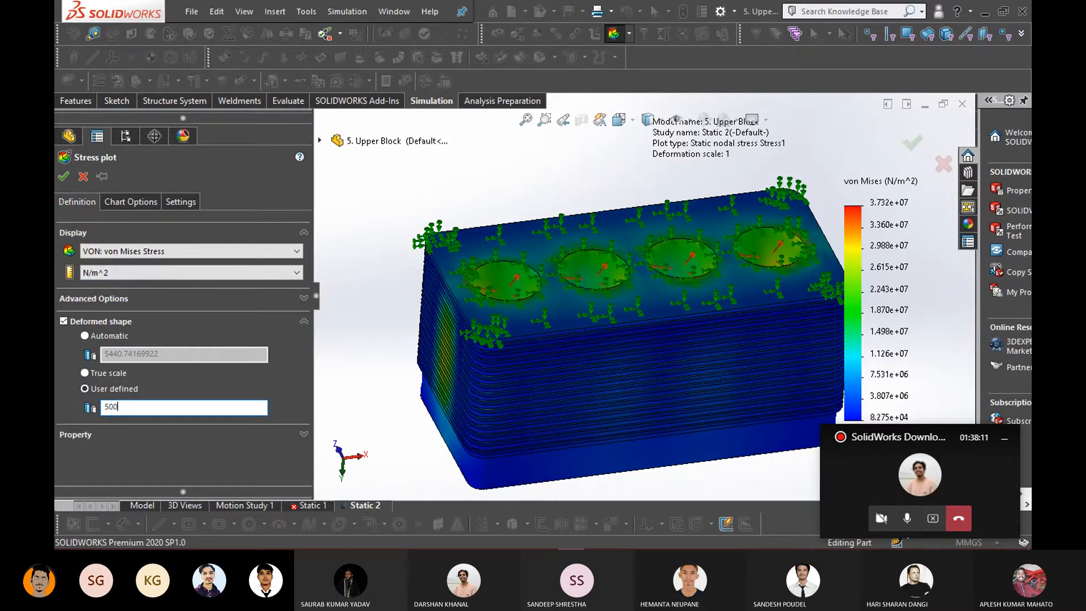
text(5000)
click(64, 175)
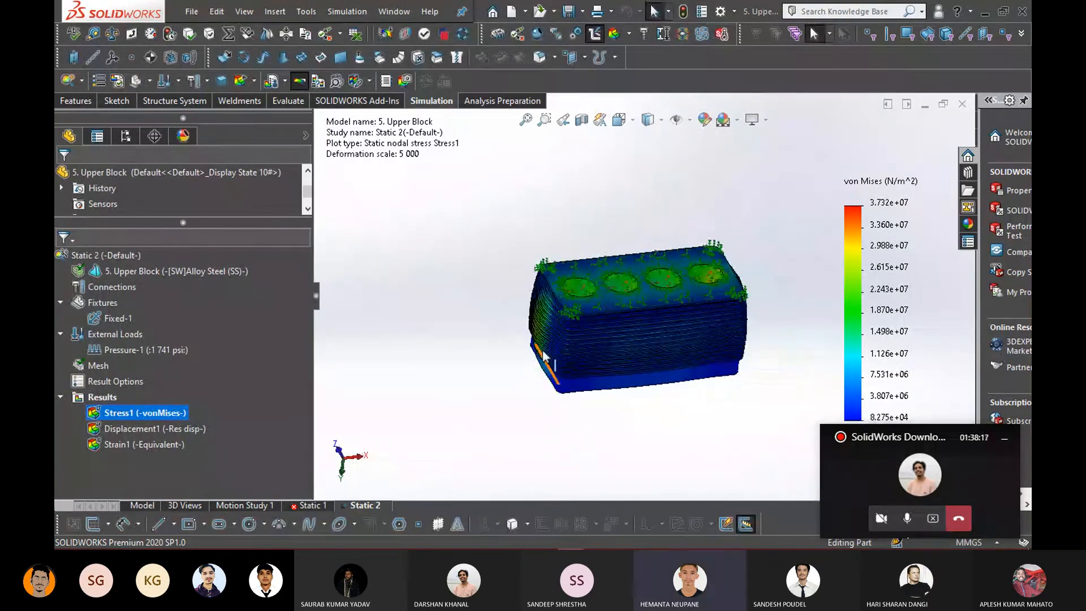
Examine the exaggerated deformation of the block's finned side walls and cylinder face from several angles
scroll(595, 319, down, 3)
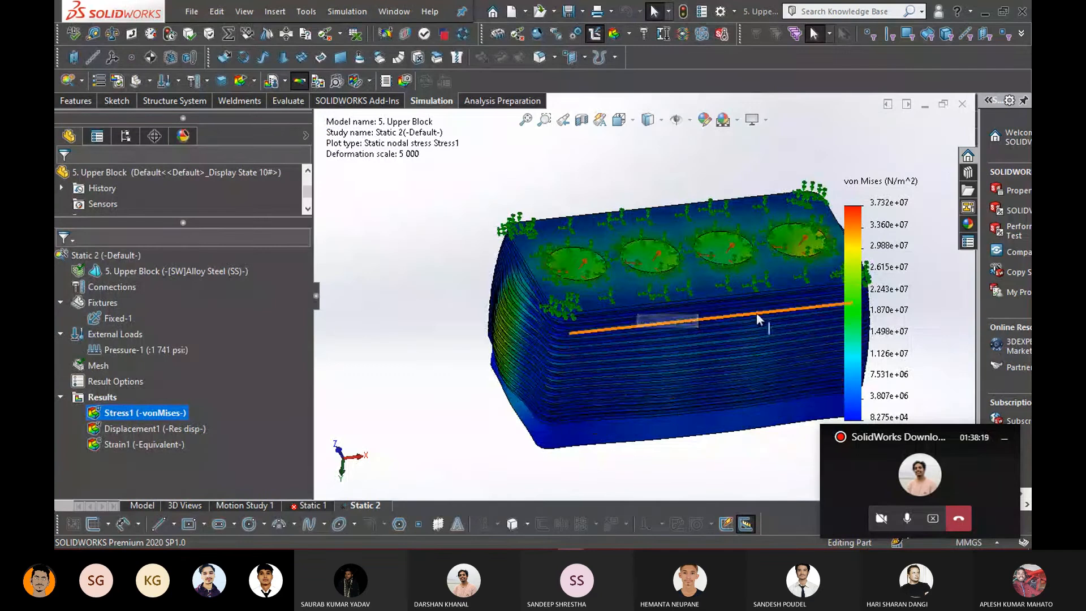
scroll(755, 312, up, 2)
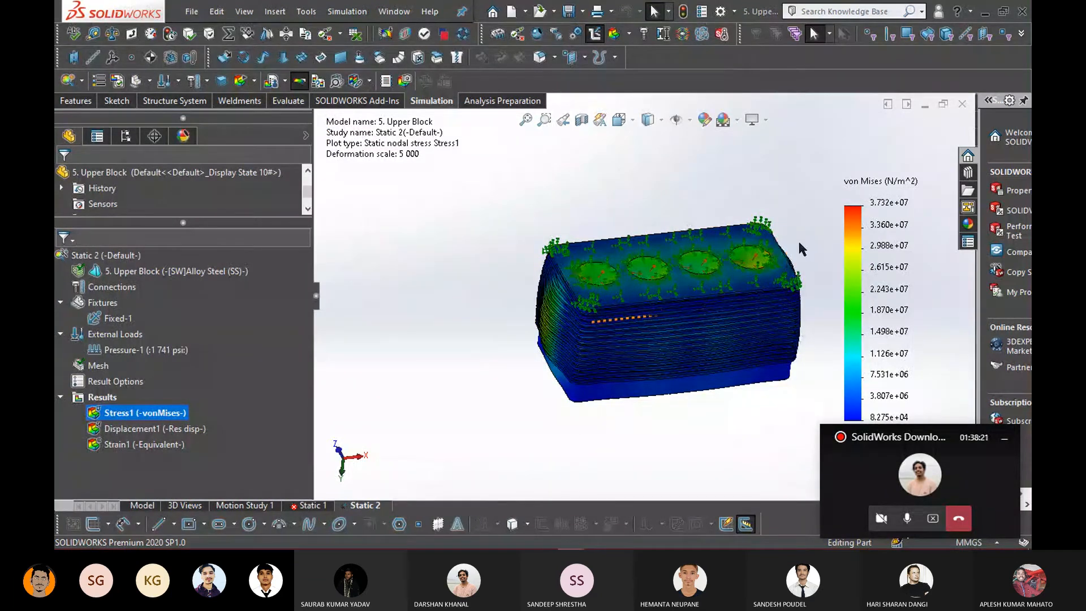
scroll(797, 239, down, 2)
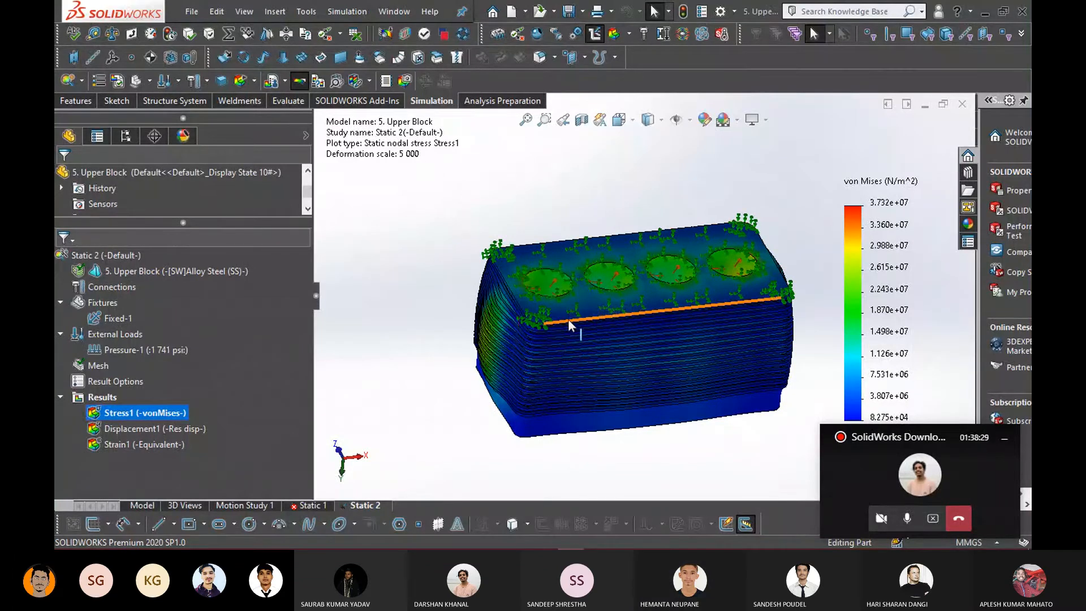
scroll(575, 317, down, 2)
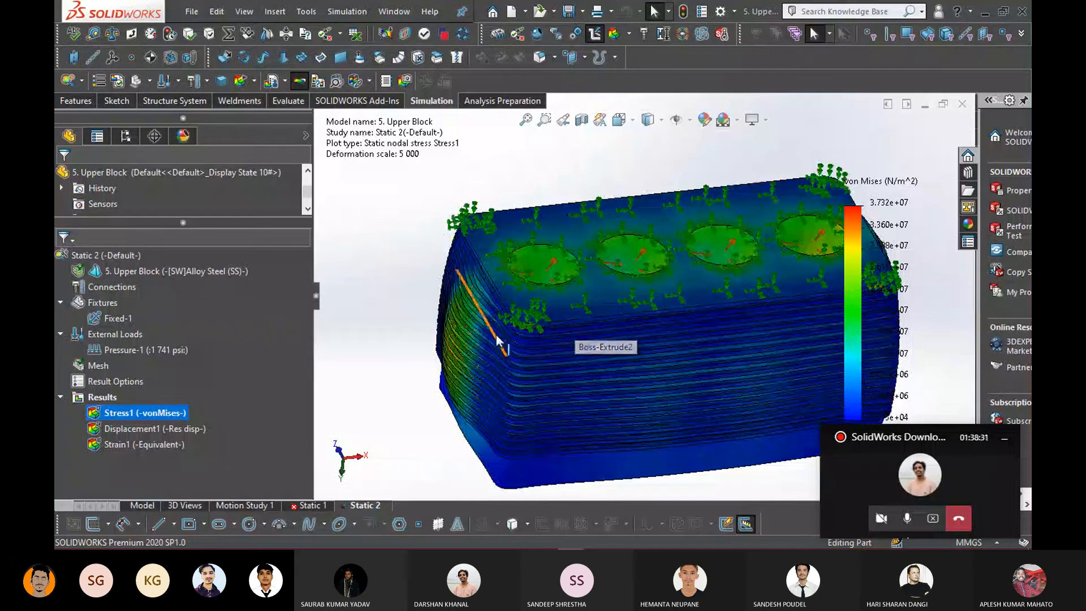
scroll(608, 421, up, 2)
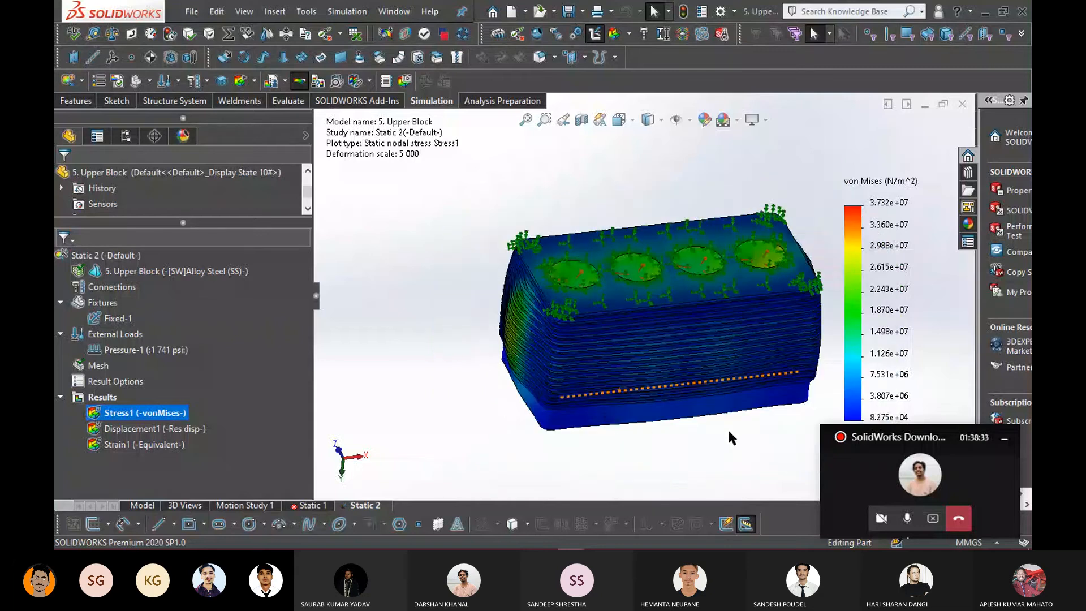
scroll(727, 424, up, 2)
middle_drag(735, 411, 734, 212)
Inspect the deformed block in the Back view and slightly tilted, checking the bulges over the cylinders and at the ends
key(space)
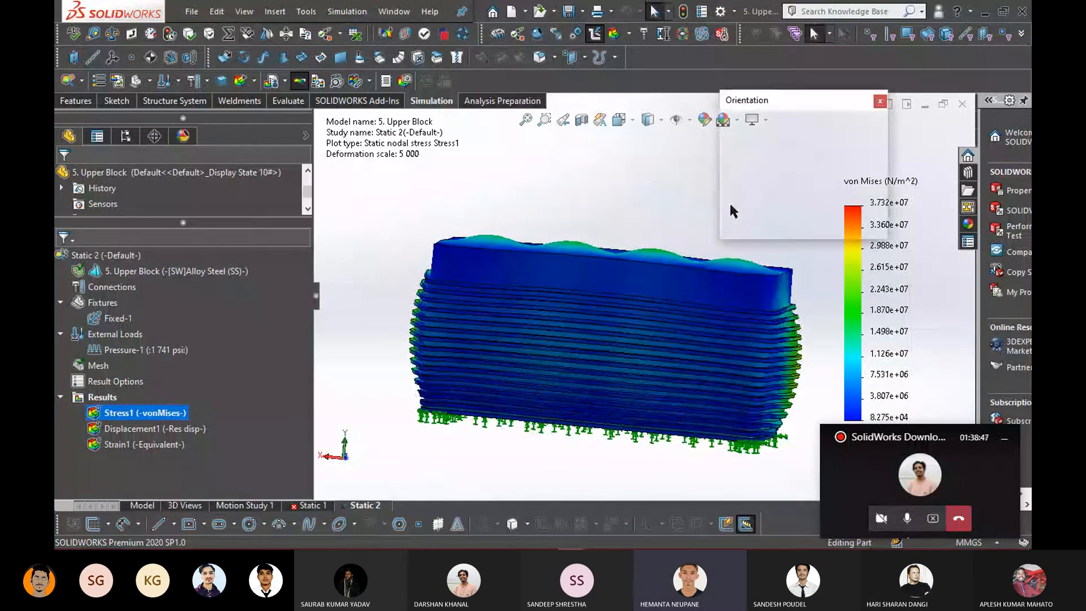
click(554, 356)
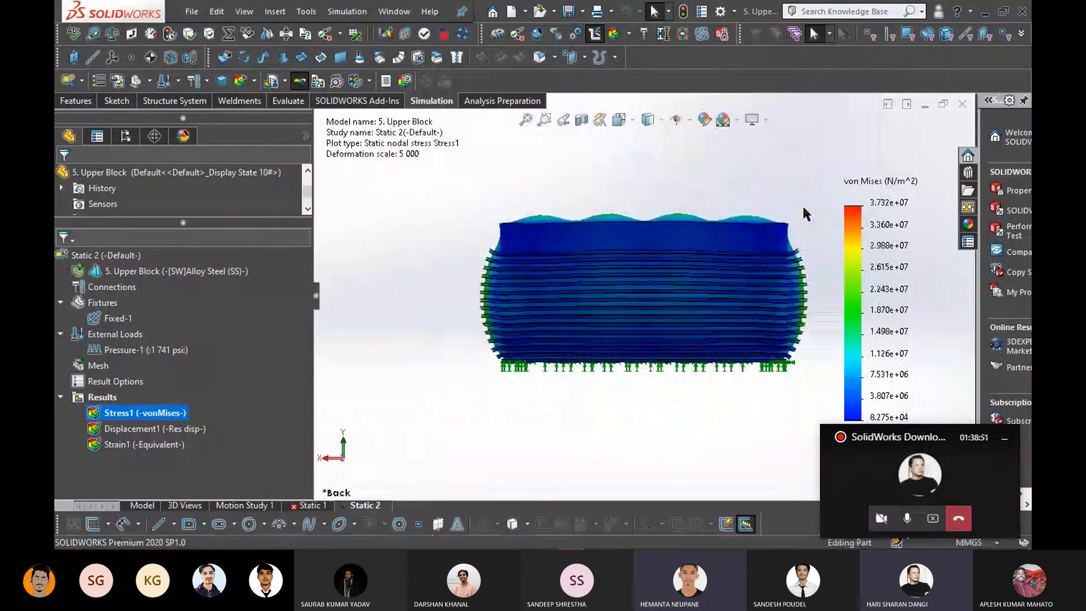
scroll(801, 204, down, 1)
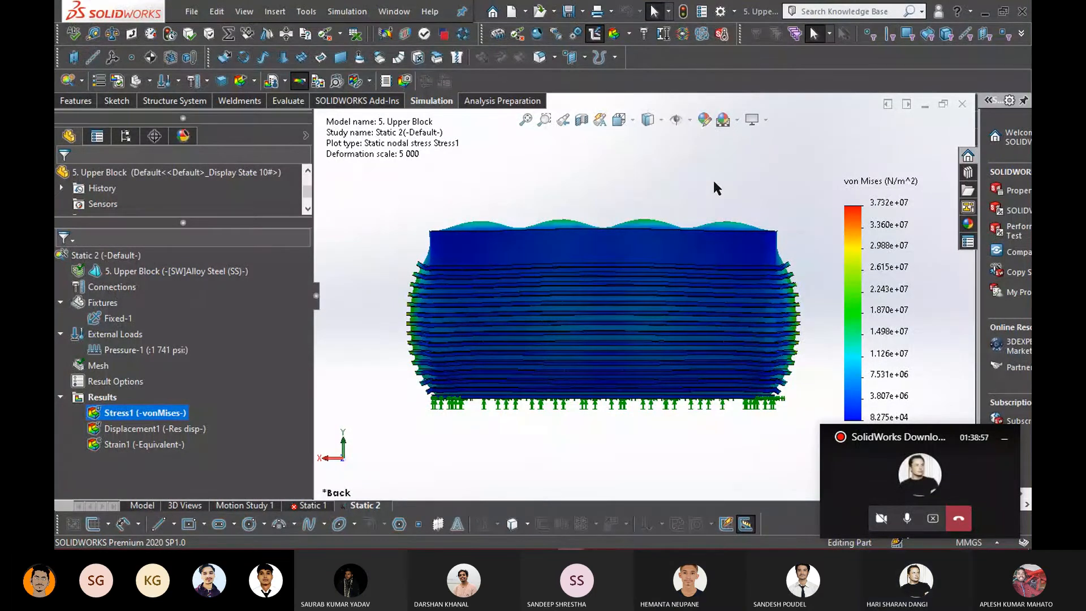
scroll(712, 186, down, 1)
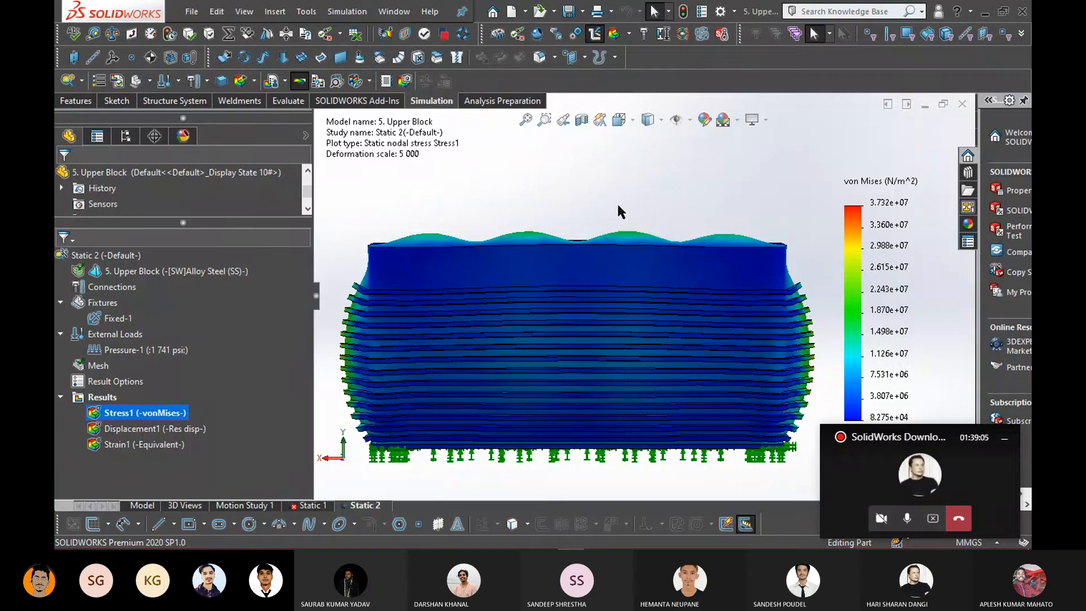
scroll(617, 203, up, 2)
scroll(613, 196, up, 2)
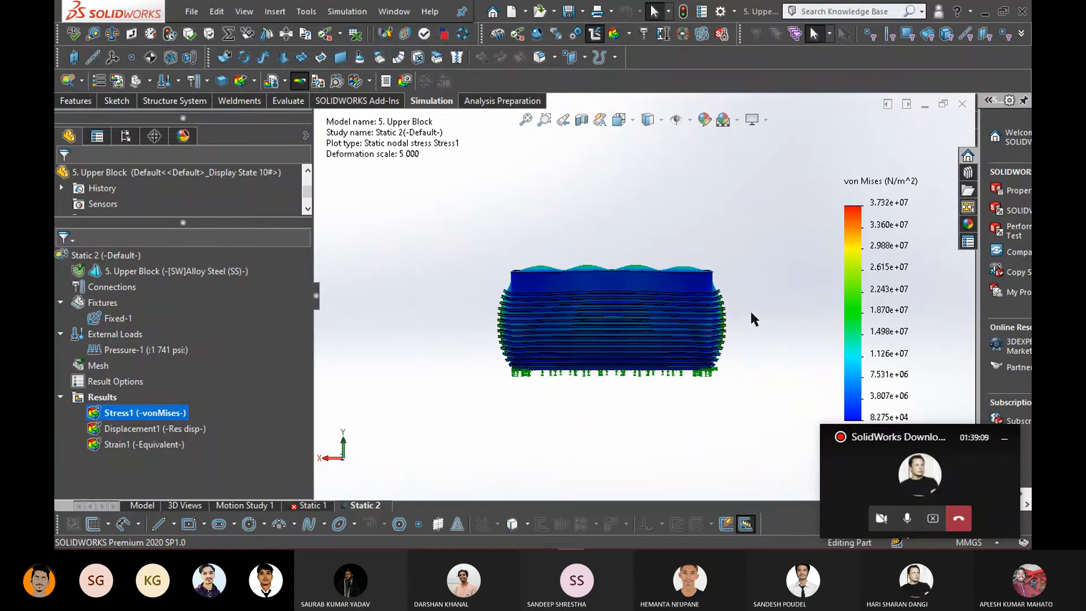
middle_drag(751, 315, 756, 350)
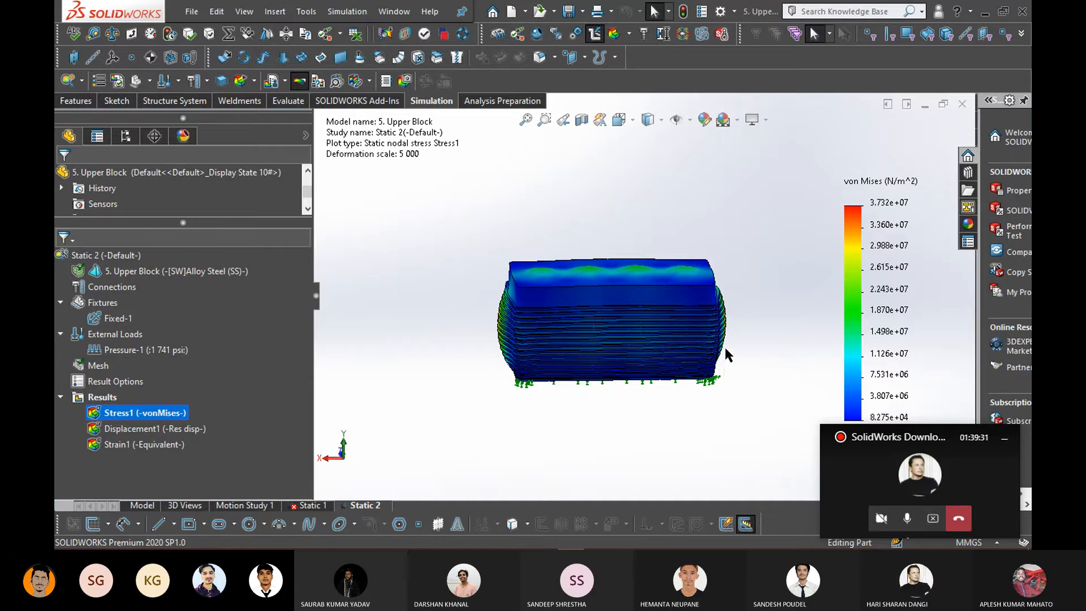
scroll(725, 352, down, 1)
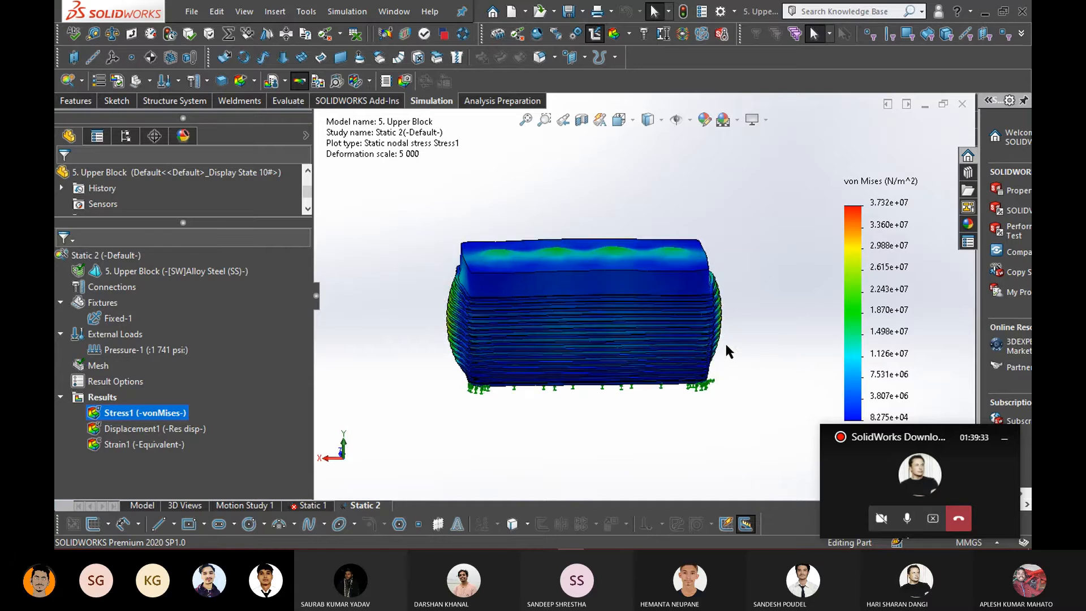
scroll(574, 430, down, 2)
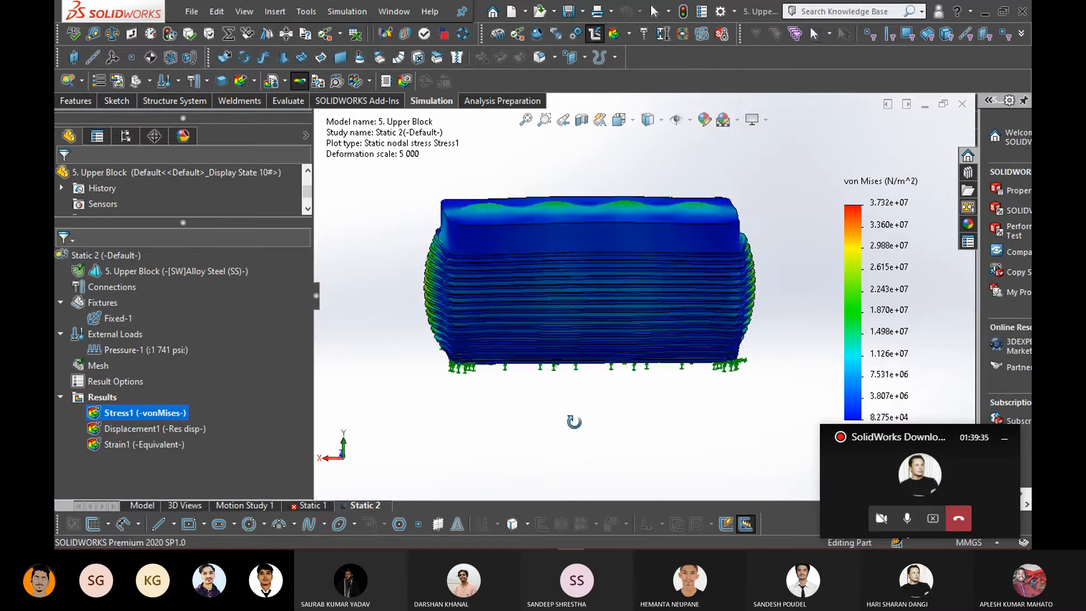
Hide all external load and fixture symbols on the stress plot
click(170, 456)
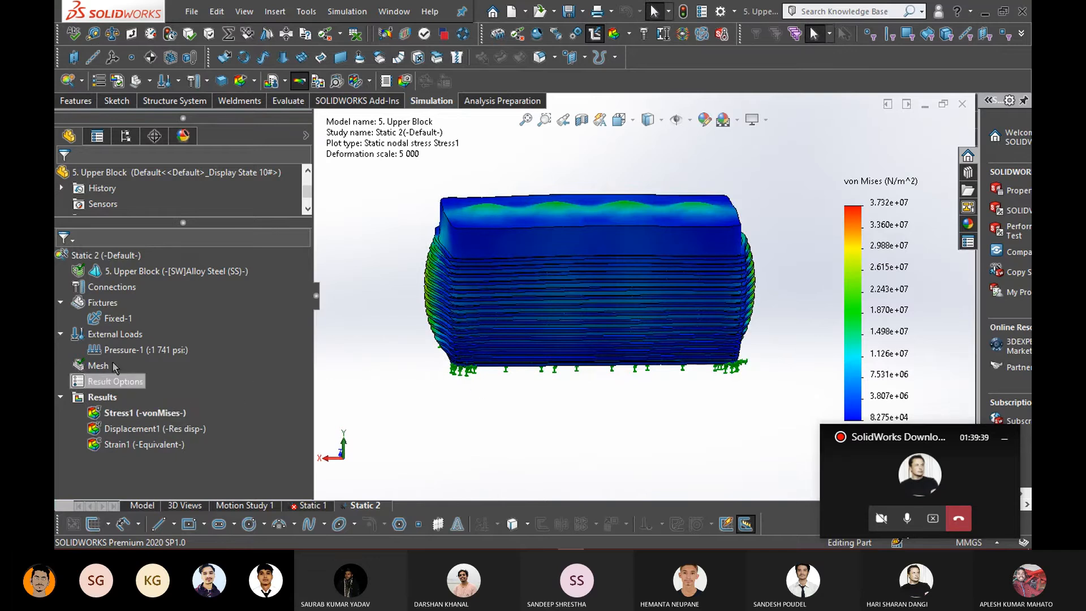
click(128, 352)
right_click(121, 336)
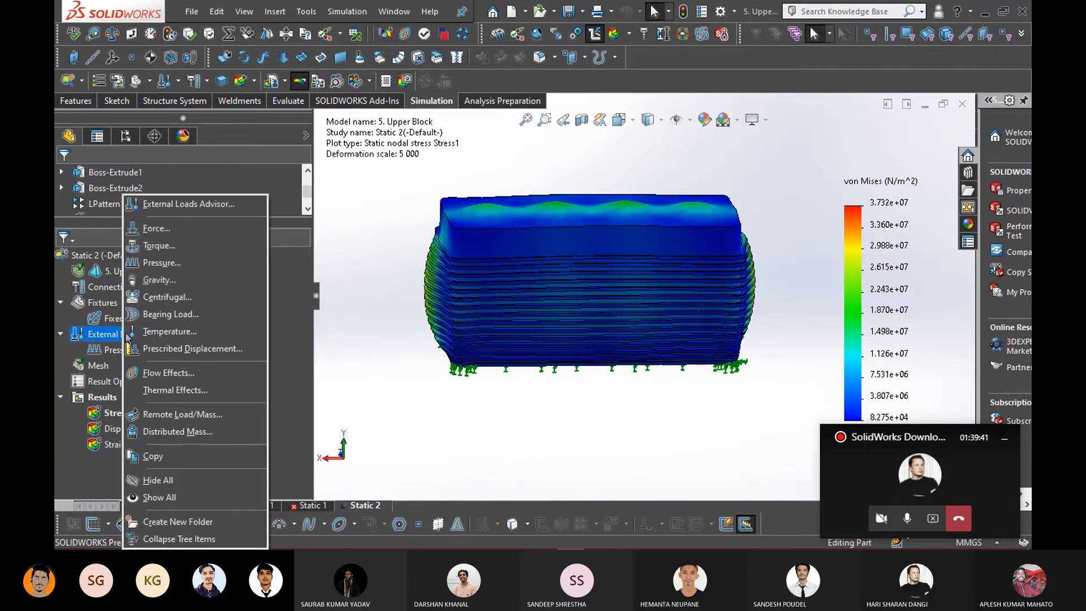
click(159, 495)
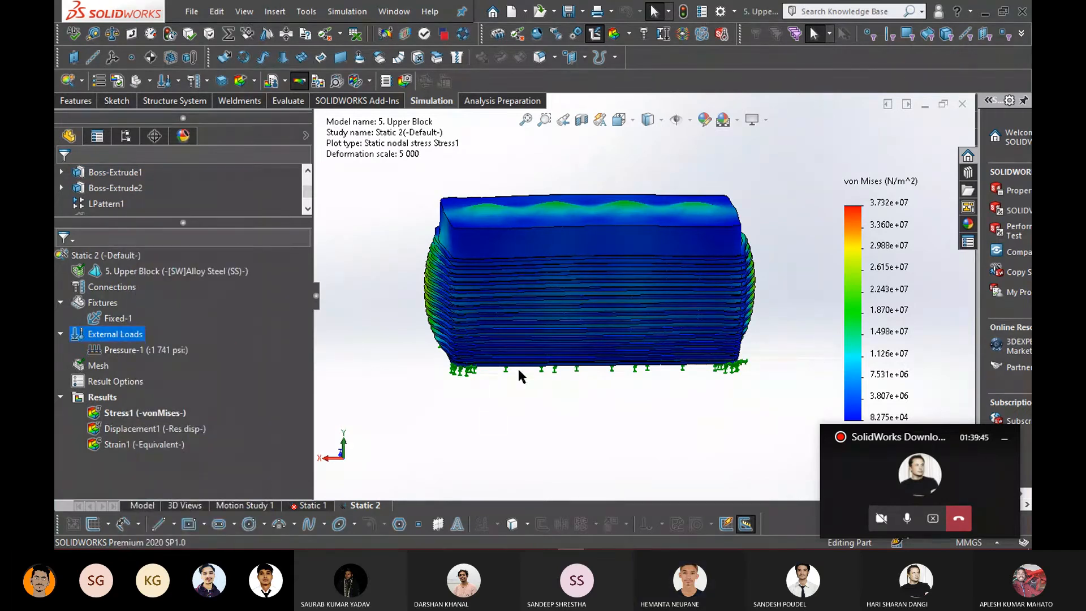
right_click(102, 303)
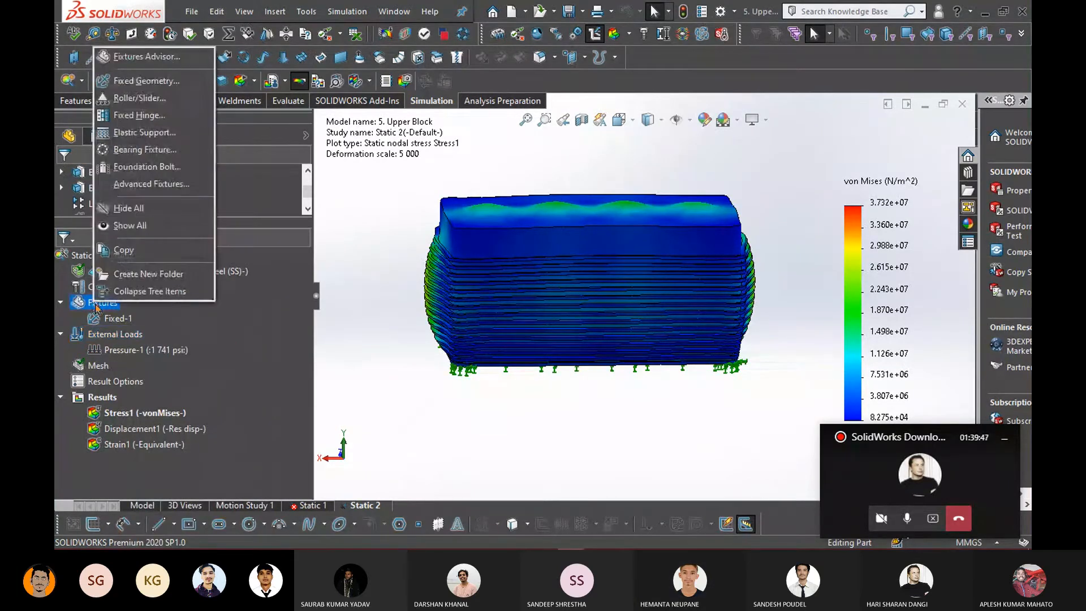
click(130, 208)
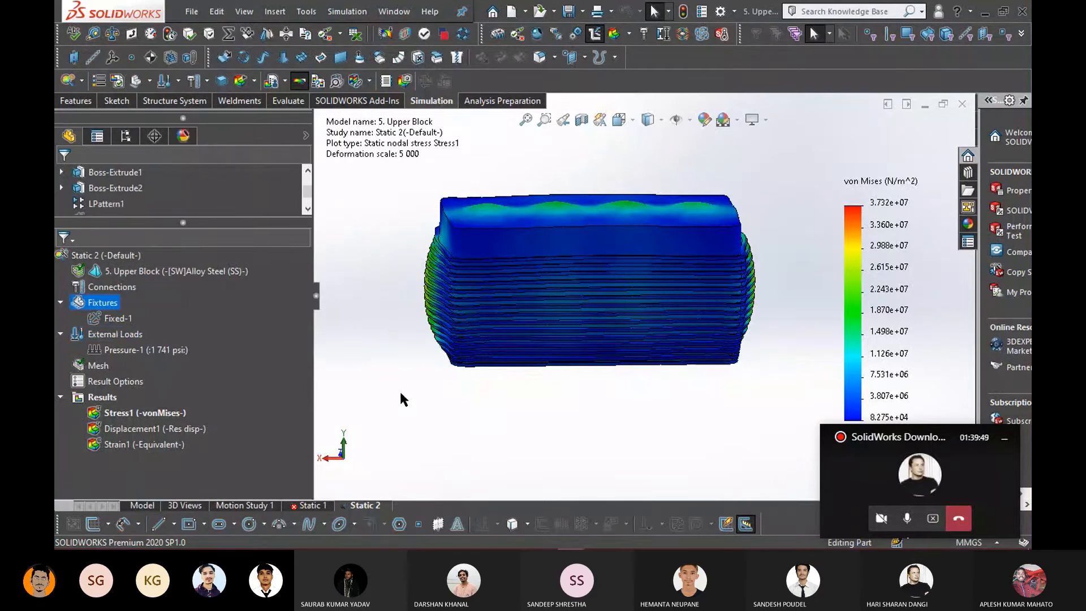
Show the resultant displacement plot of the static study
scroll(496, 415, up, 1)
mouse_move(496, 415)
middle_down()
mouse_move(552, 386)
mouse_move(466, 417)
mouse_move(512, 415)
mouse_move(488, 435)
middle_up()
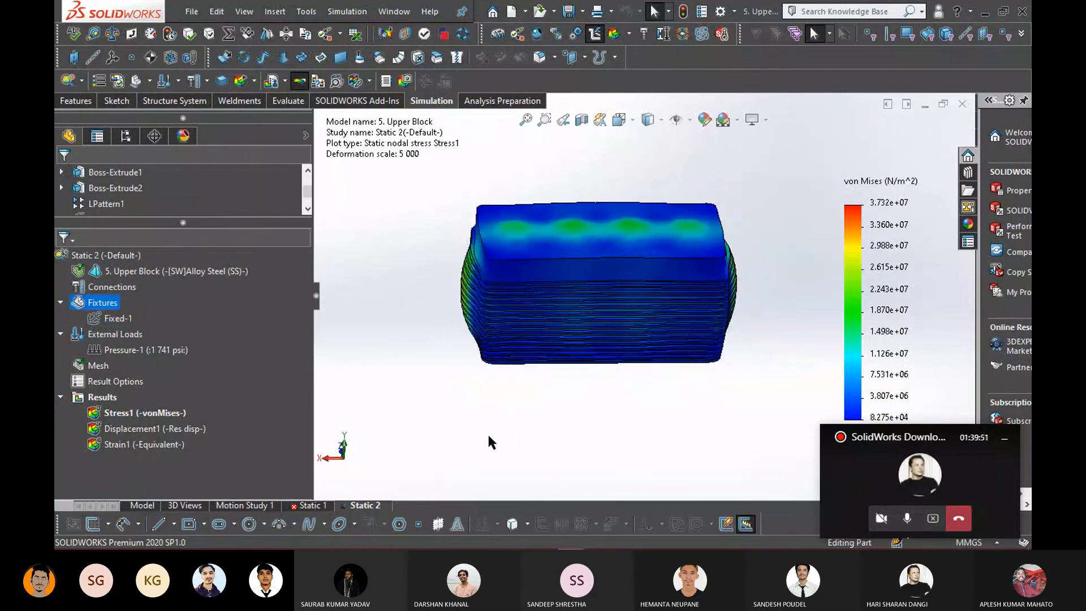
right_click(130, 430)
click(160, 319)
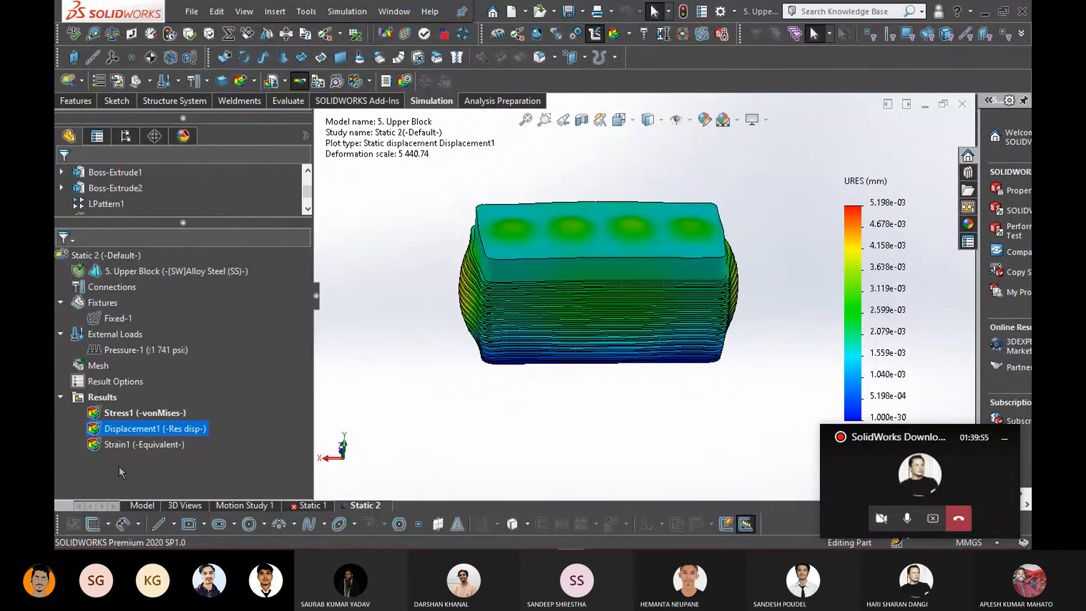
Section-clip the displacement plot through the Front Plane and inspect the cut cylinders
right_click(142, 433)
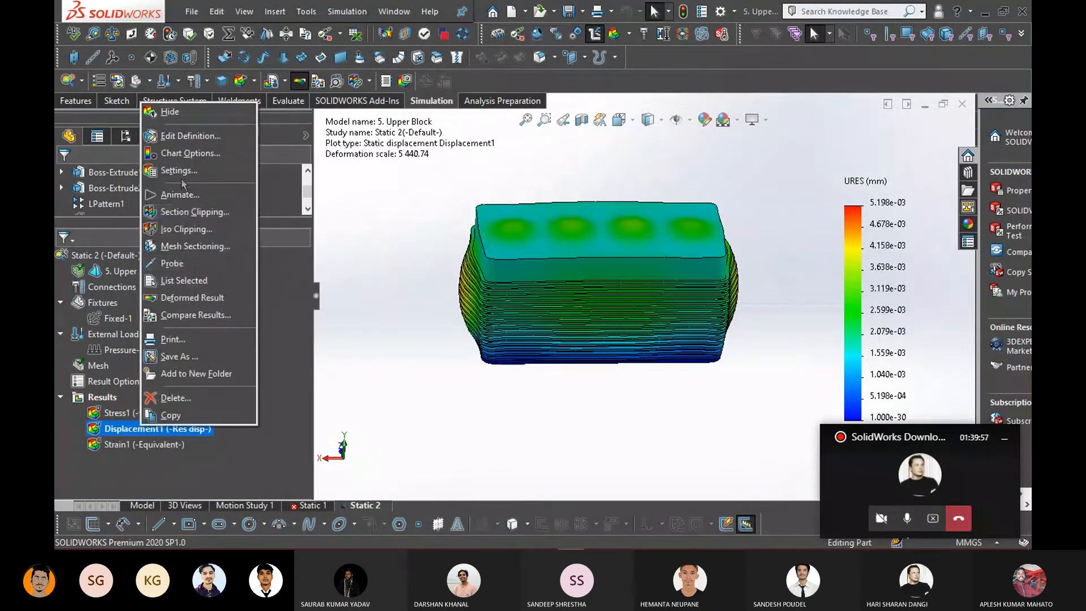
click(184, 212)
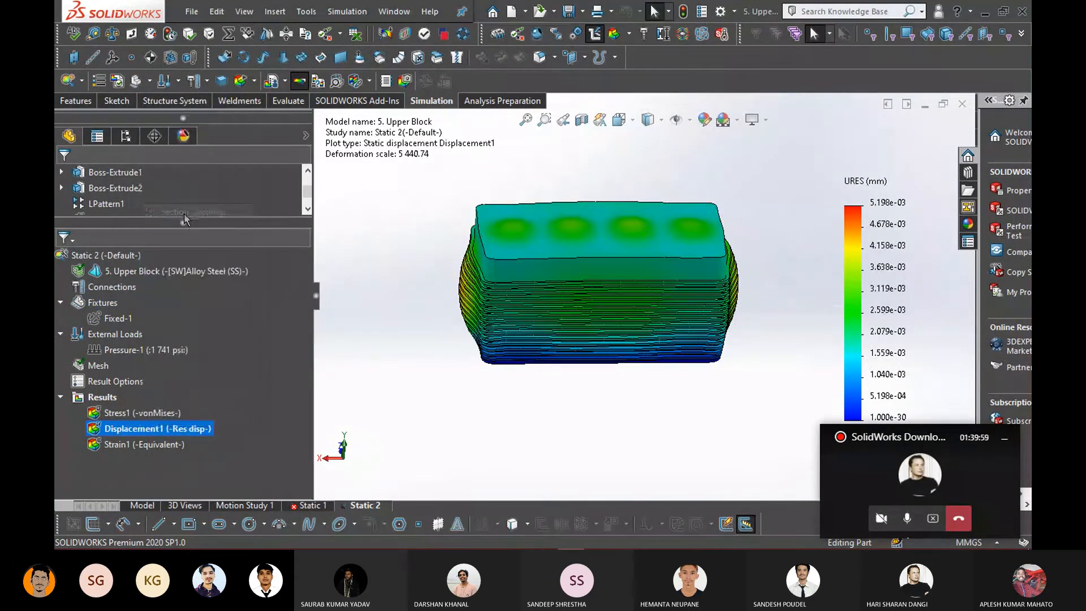
middle_drag(509, 361, 558, 431)
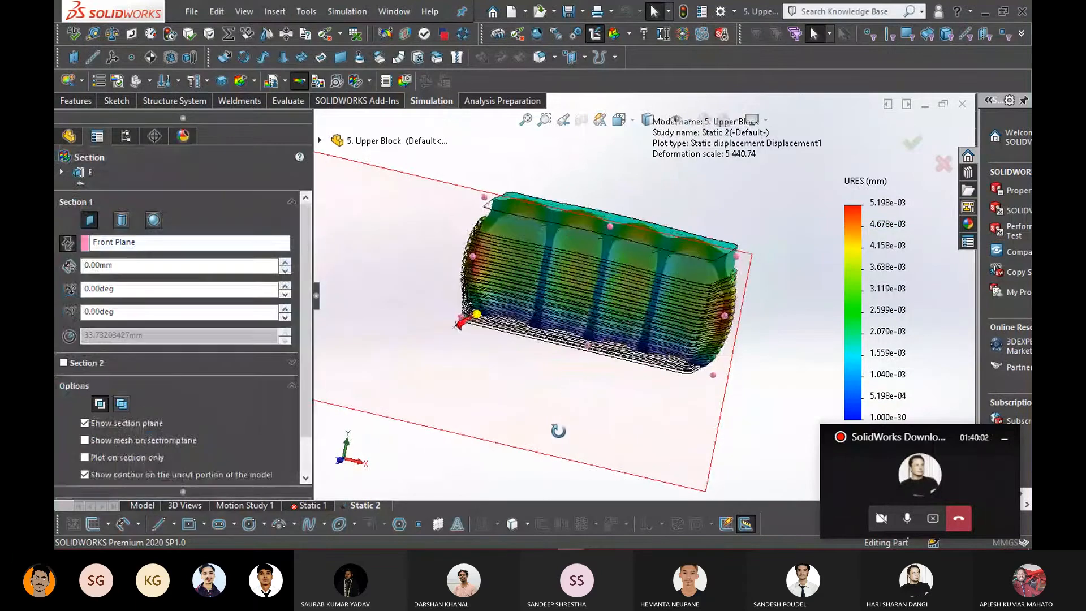
click(127, 243)
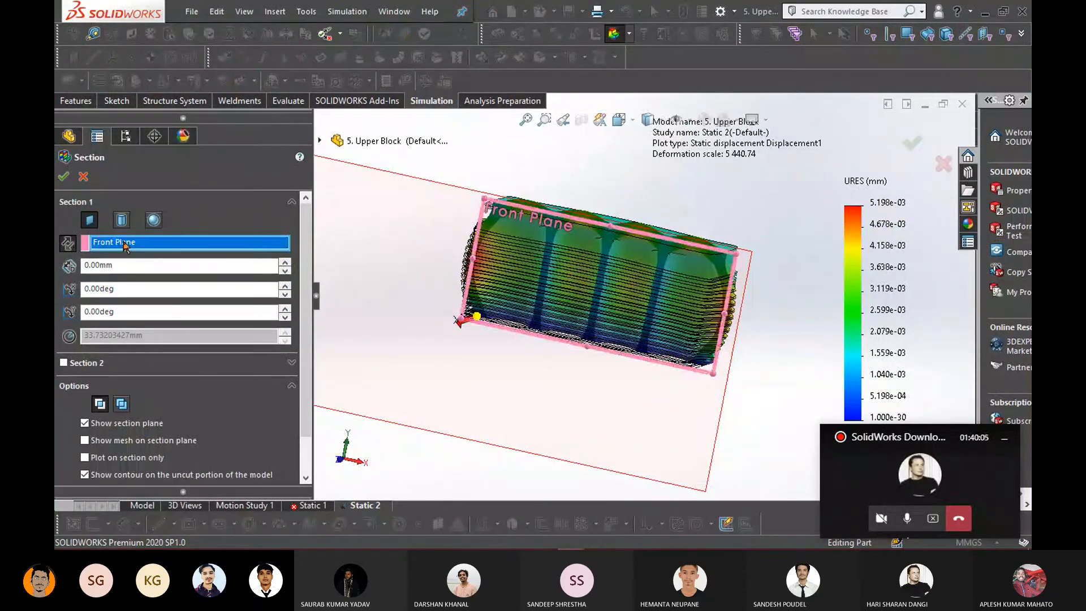
click(69, 180)
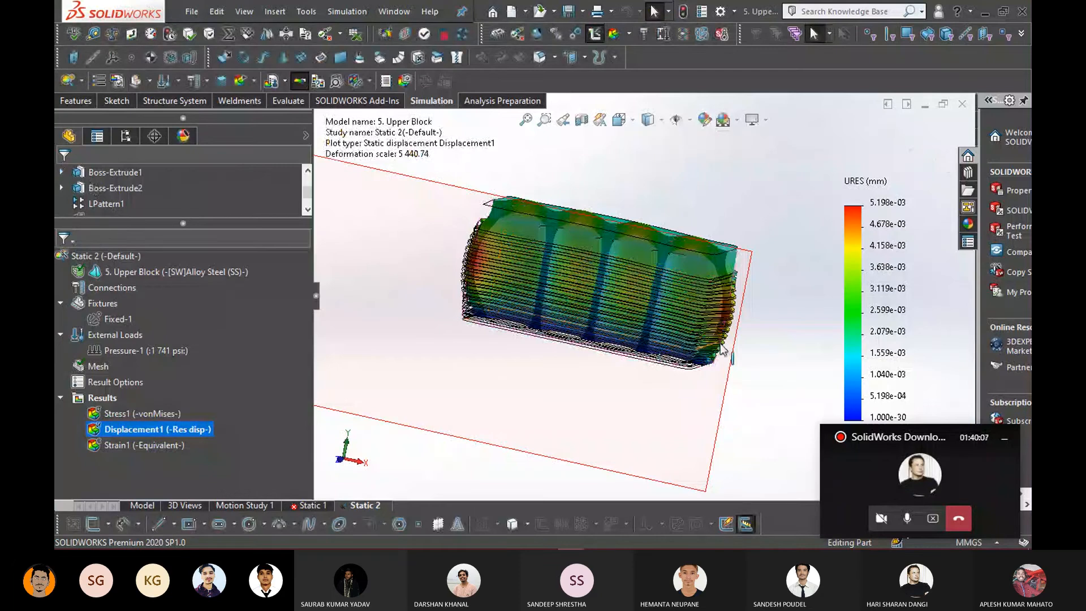
scroll(721, 348, up, 2)
middle_drag(719, 337, 710, 444)
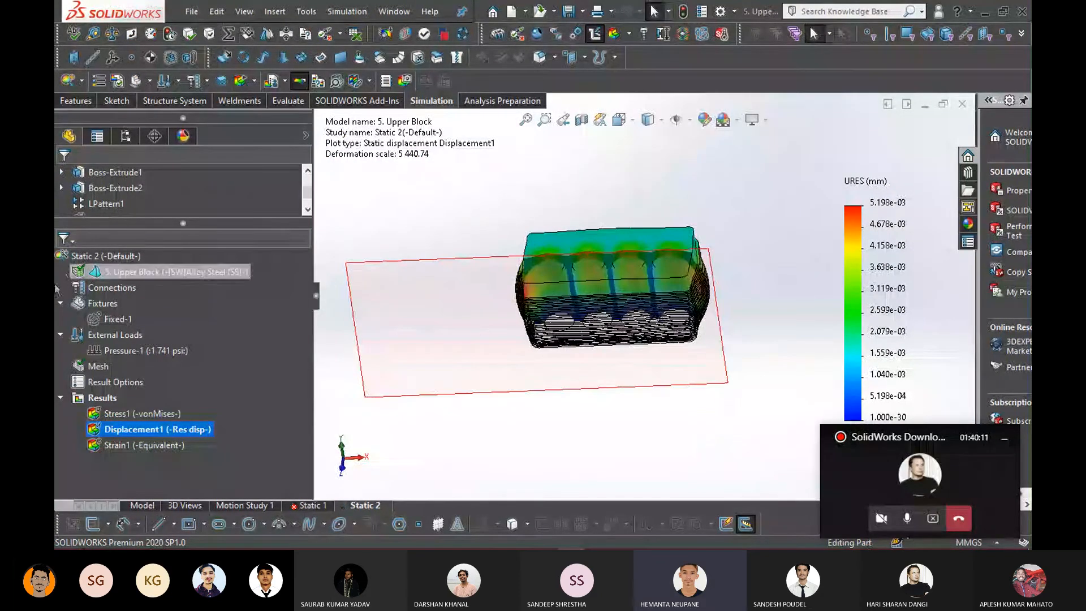
Show the von Mises stress plot again and section-clip it through the Front Plane
right_click(140, 415)
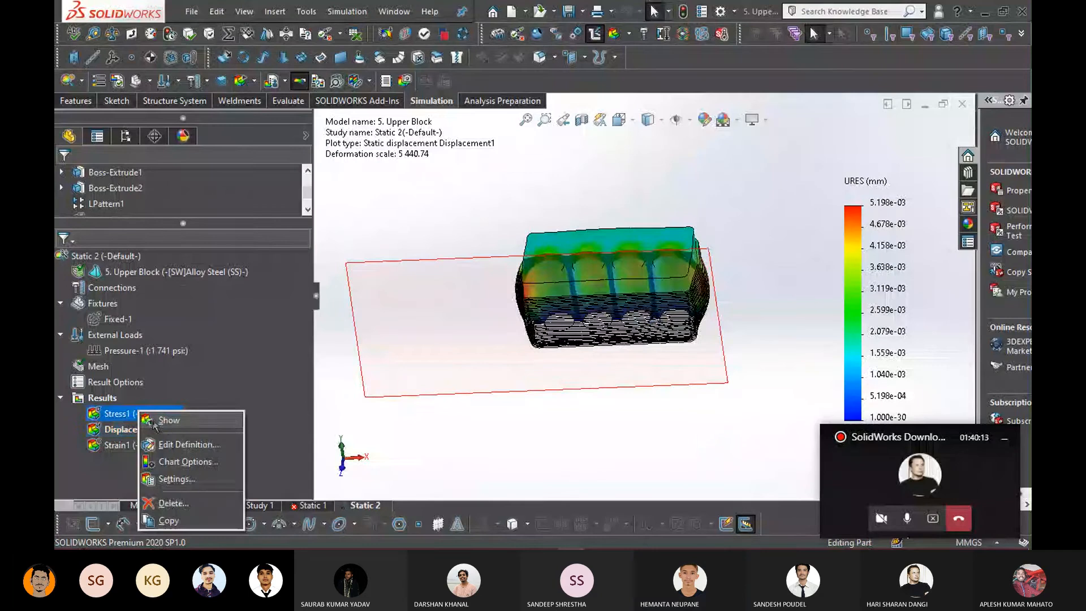
double_click(120, 416)
right_click(119, 417)
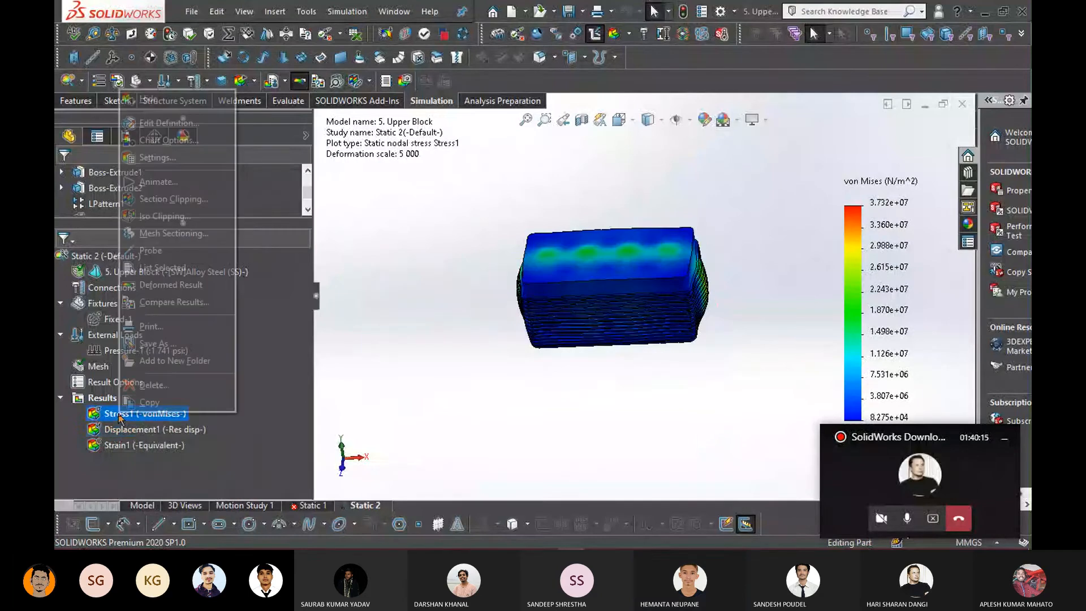
click(164, 202)
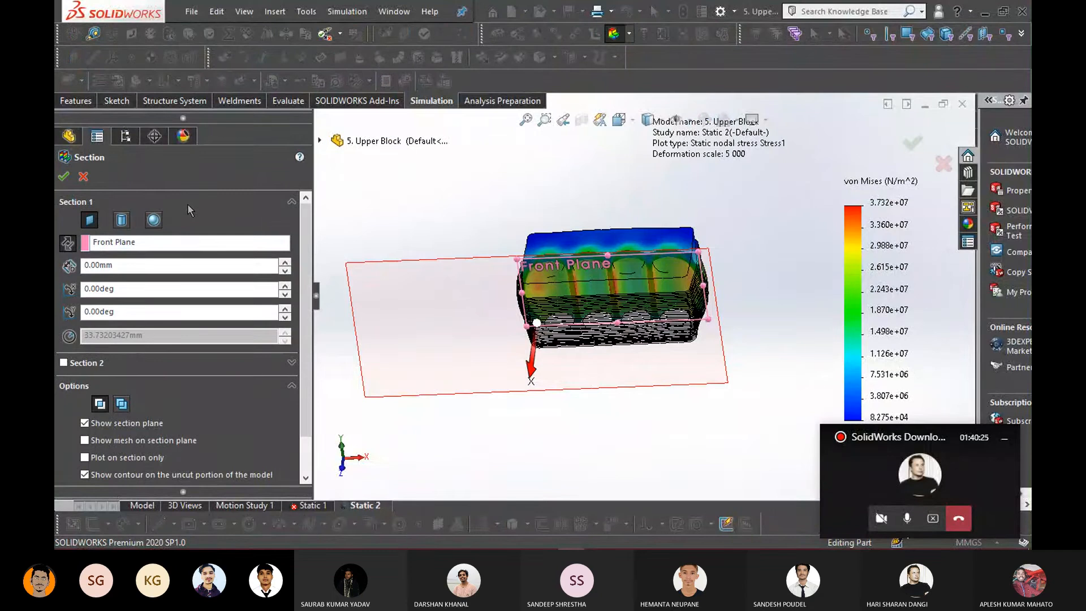
click(63, 176)
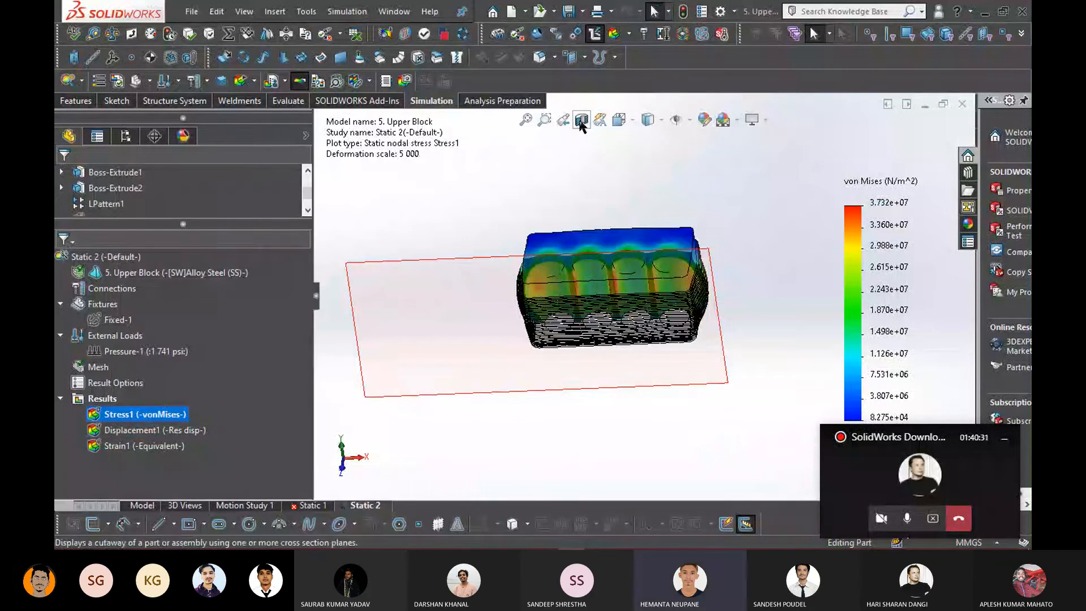
Examine the stress distribution on the sectioned cylinder walls and the end faces of the Upper Block from several angles
scroll(707, 274, down, 4)
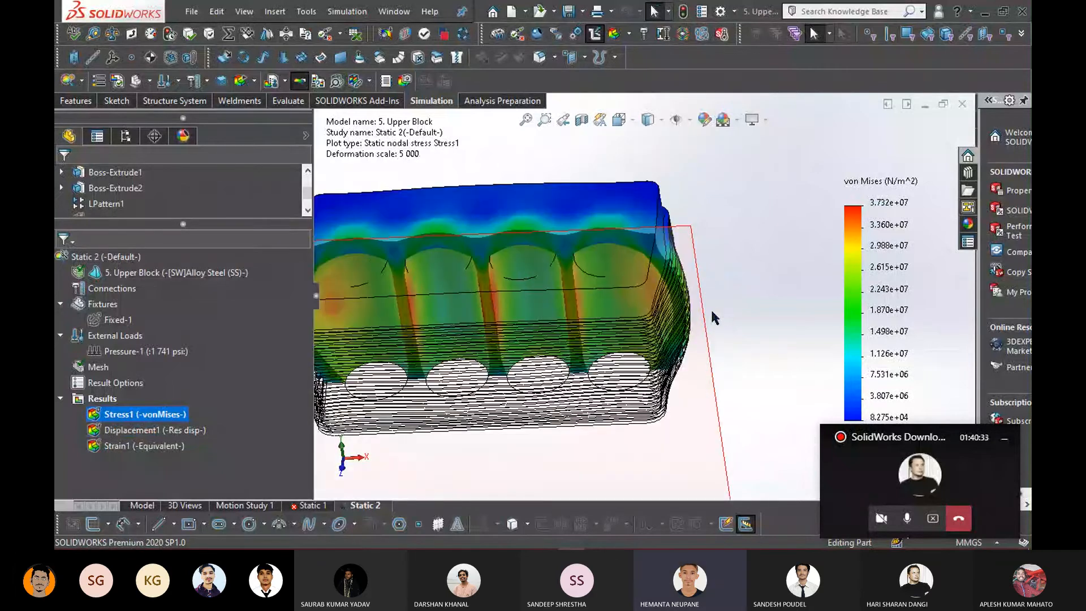
scroll(710, 308, up, 3)
middle_drag(717, 308, 719, 364)
scroll(613, 311, down, 1)
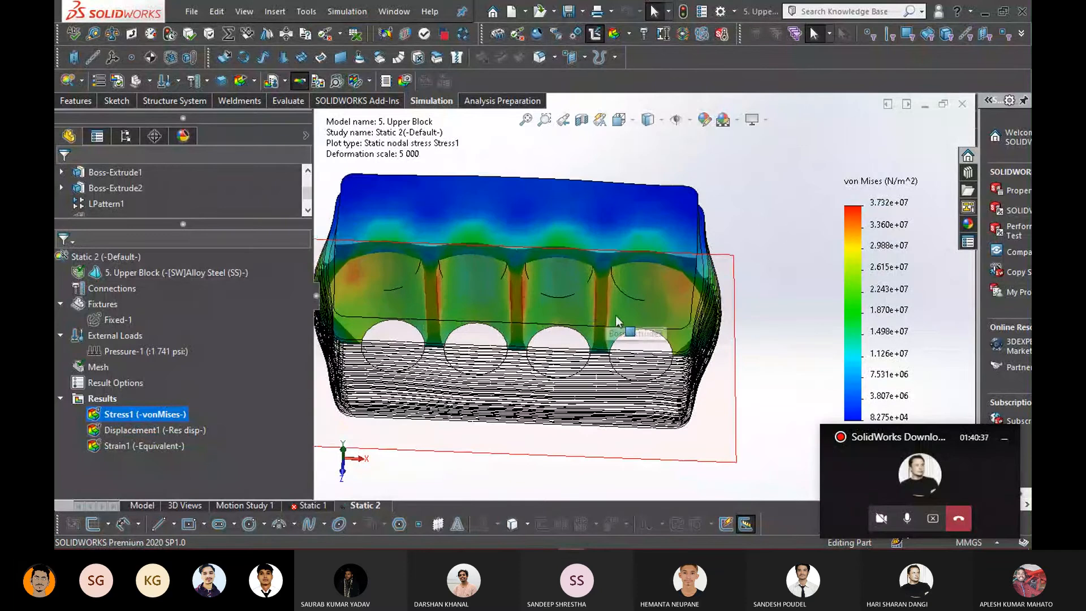
scroll(615, 315, down, 2)
middle_drag(566, 284, 645, 291)
scroll(654, 292, down, 3)
scroll(655, 288, down, 2)
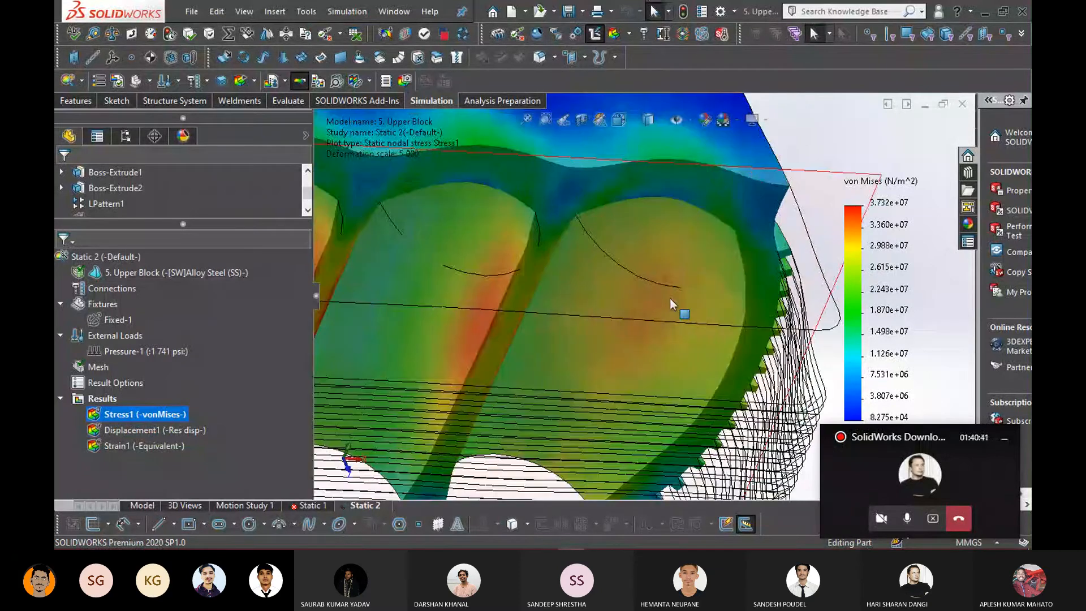
scroll(602, 309, up, 3)
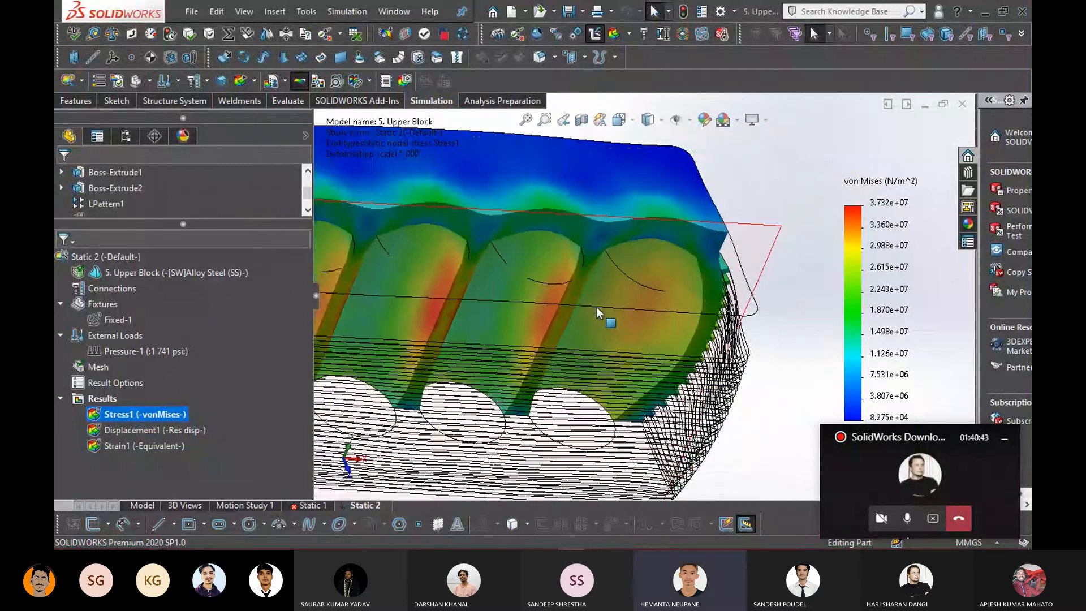
middle_drag(596, 307, 599, 282)
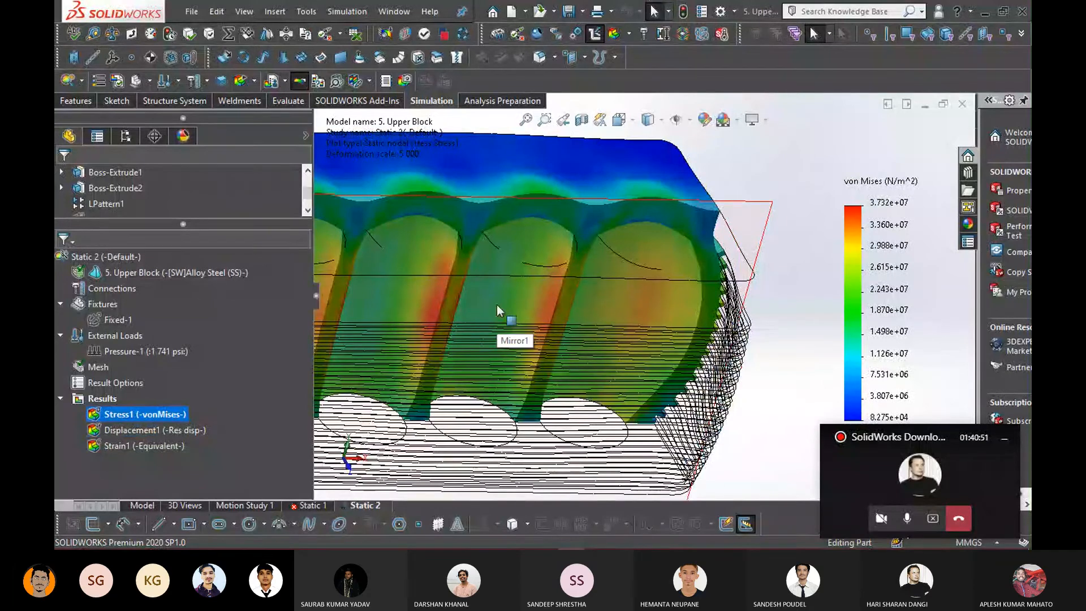
scroll(485, 267, up, 1)
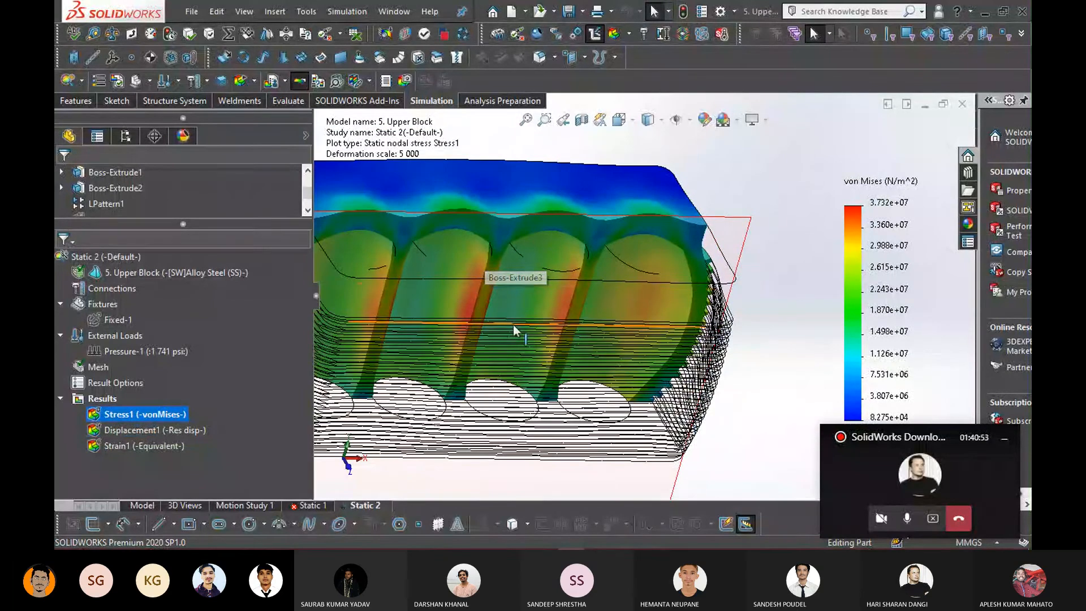
mouse_move(513, 325)
middle_down()
mouse_move(495, 301)
mouse_move(504, 322)
middle_up()
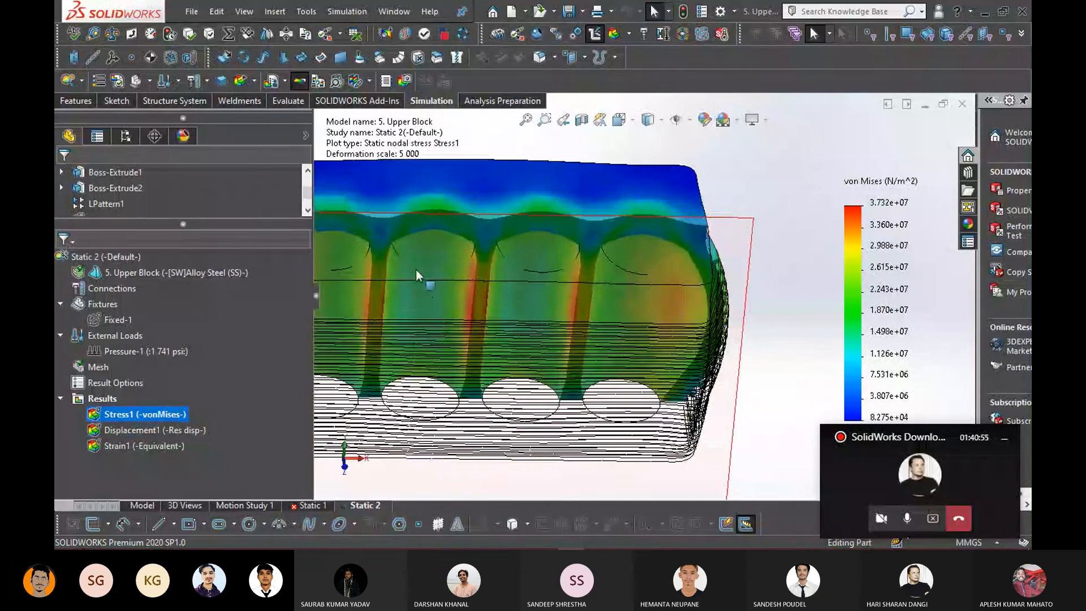
scroll(415, 269, up, 4)
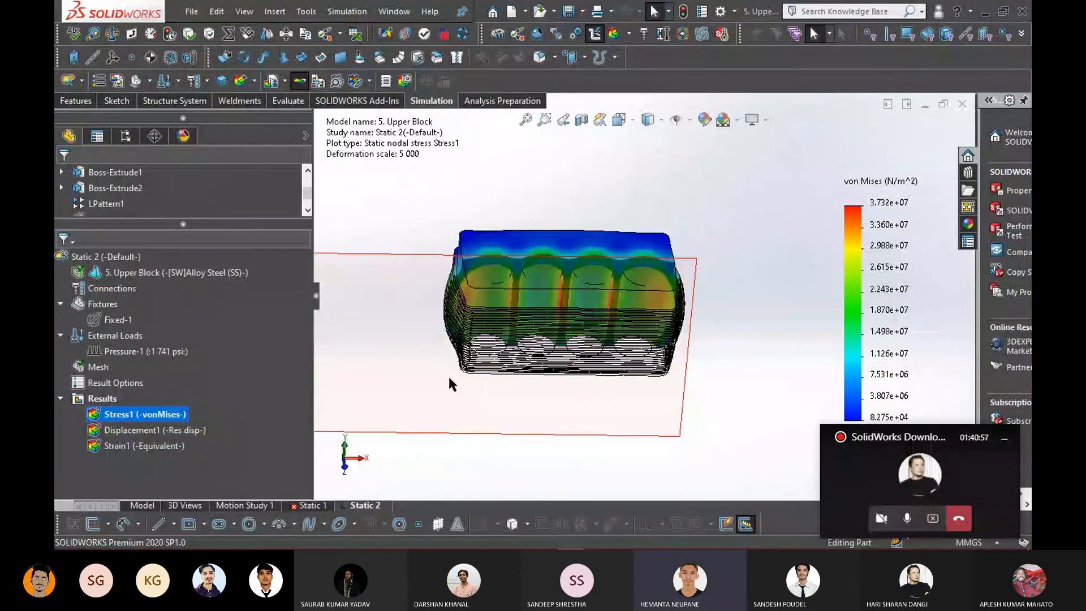
middle_drag(448, 375, 541, 424)
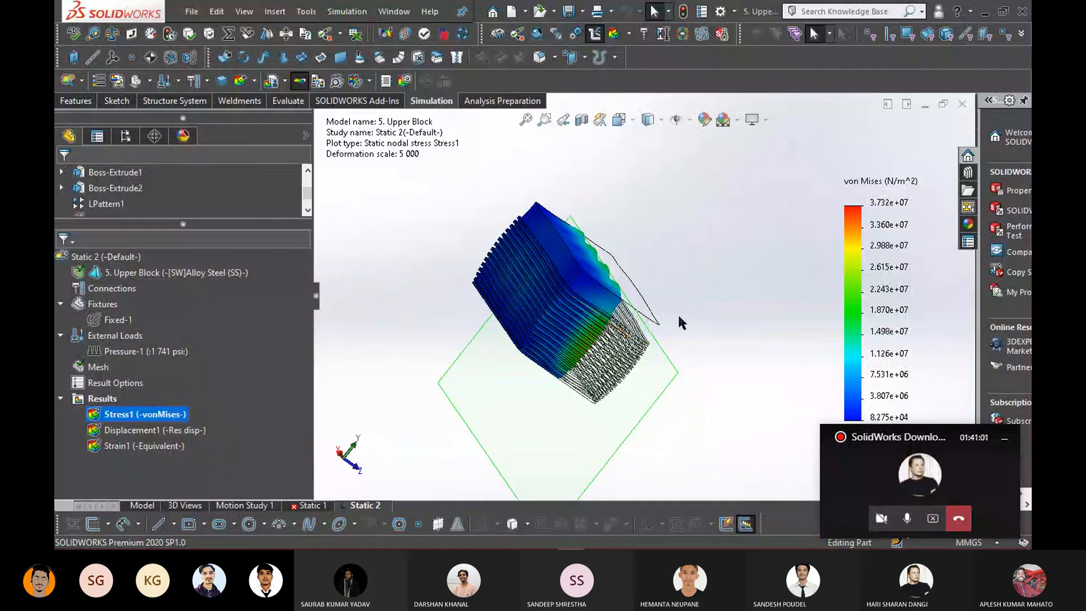
middle_drag(678, 314, 555, 310)
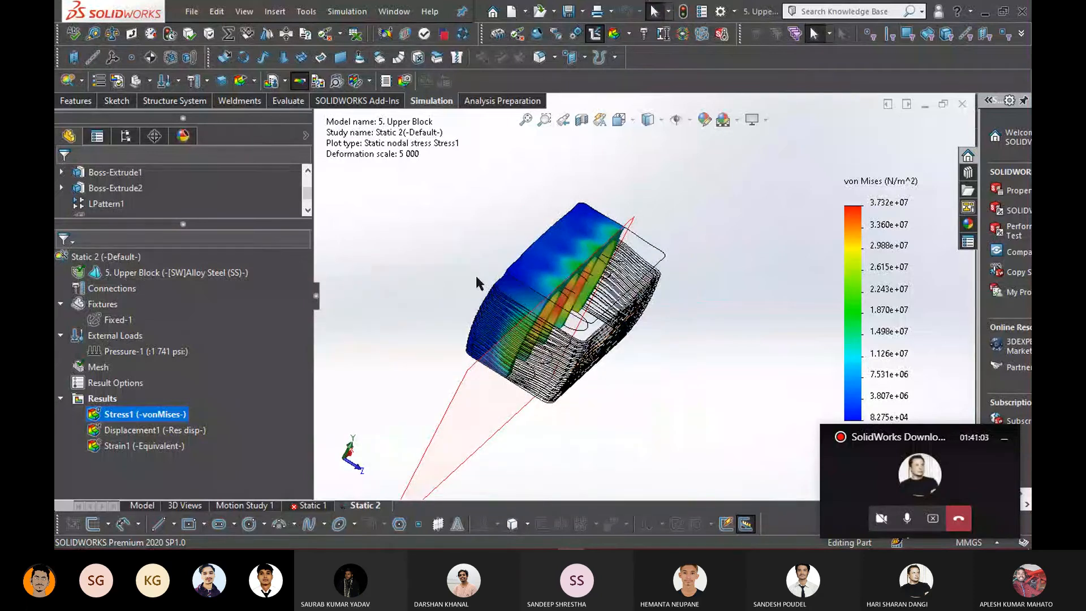
middle_drag(611, 347, 388, 424)
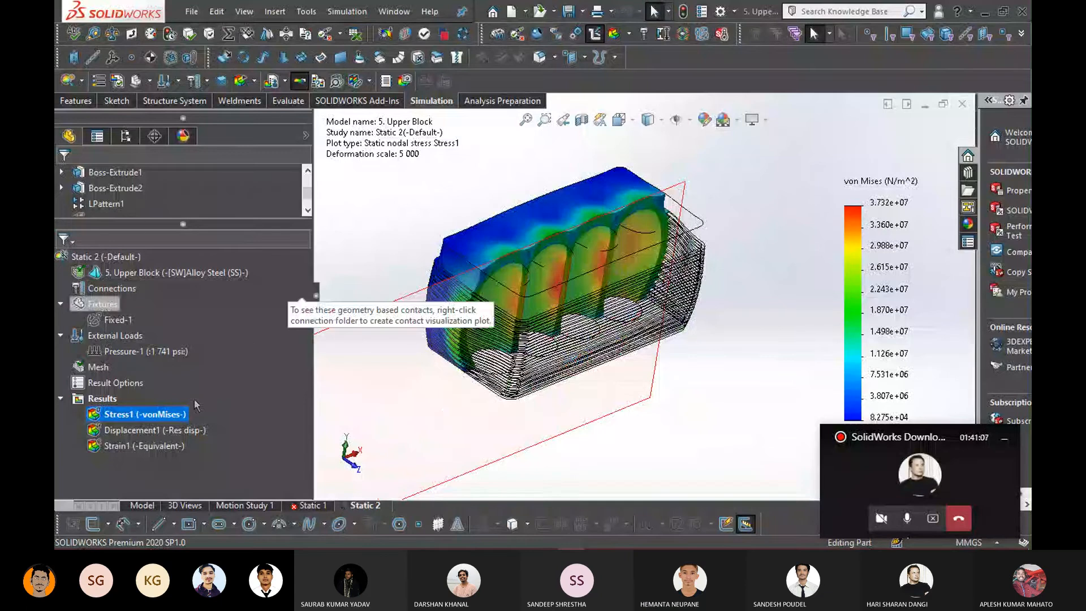
Start an animation of the von Mises stress plot and set it to save as the AVI file l.avi on the Desktop
right_click(169, 414)
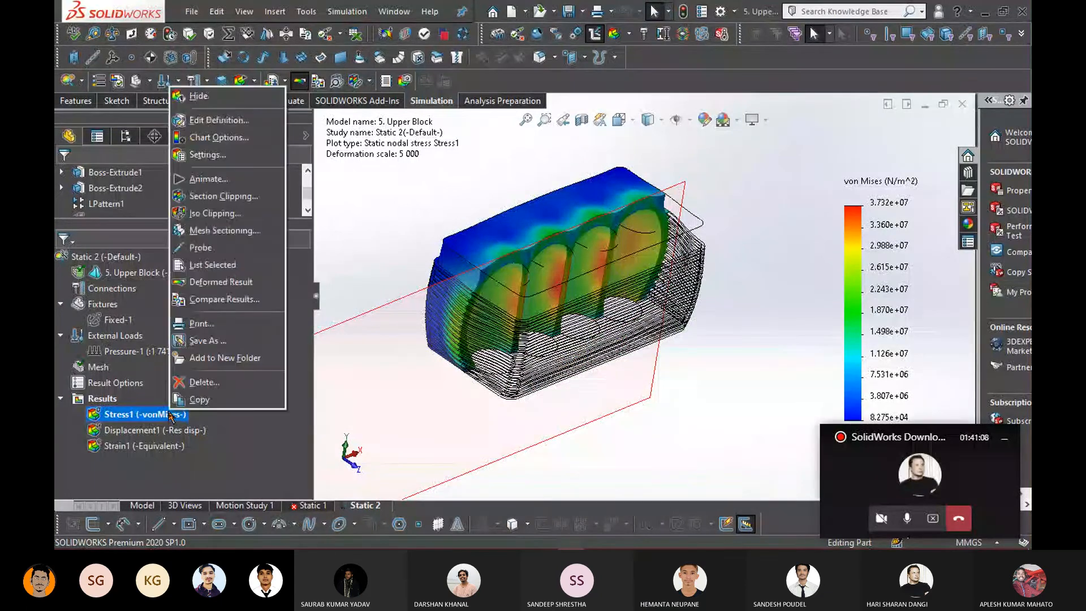
click(207, 179)
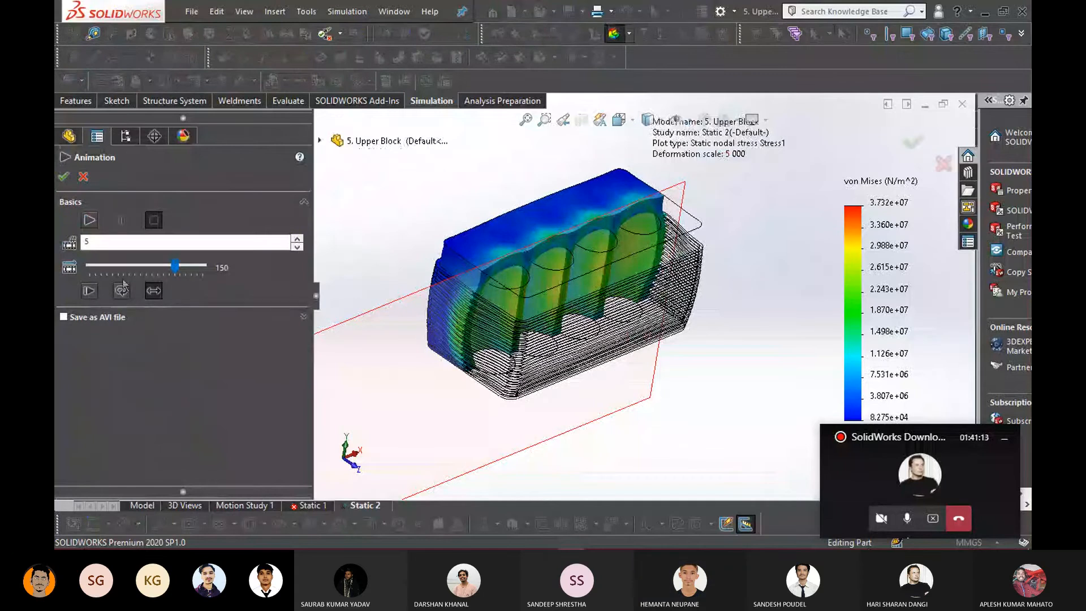
click(63, 317)
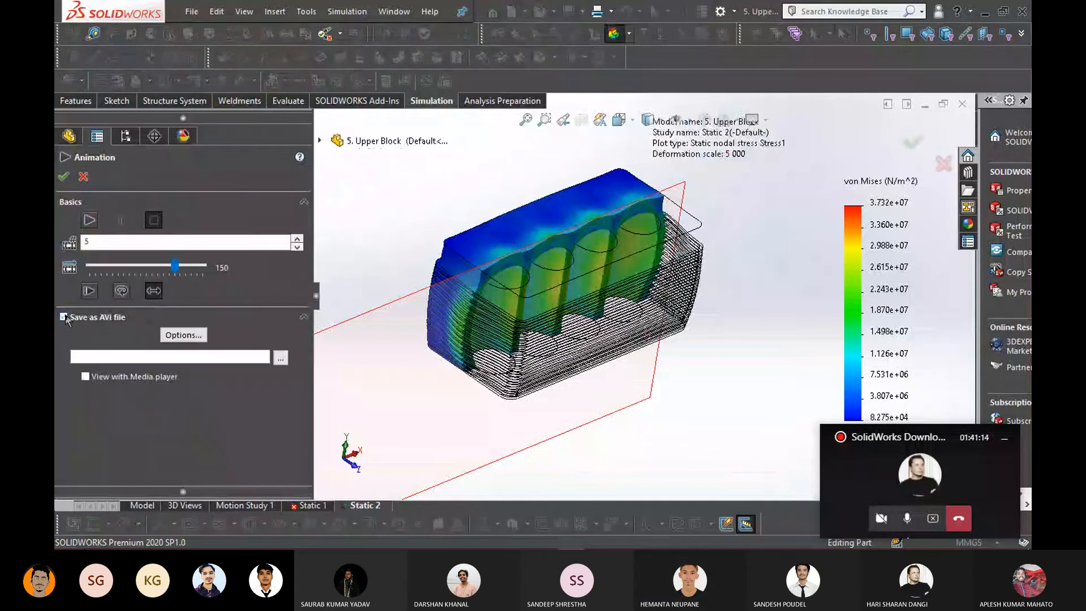
click(149, 357)
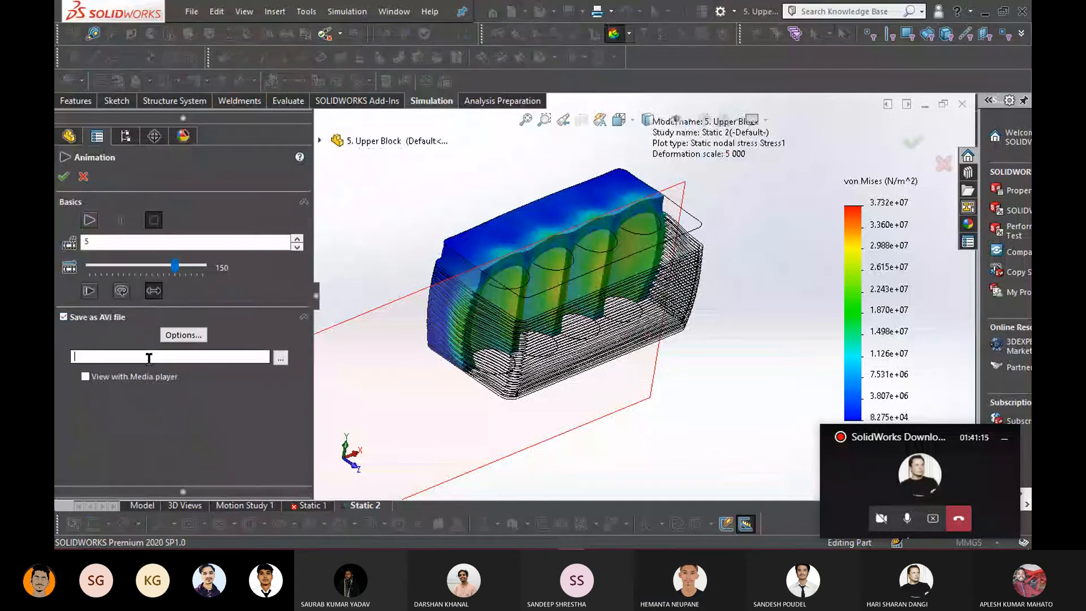
click(280, 357)
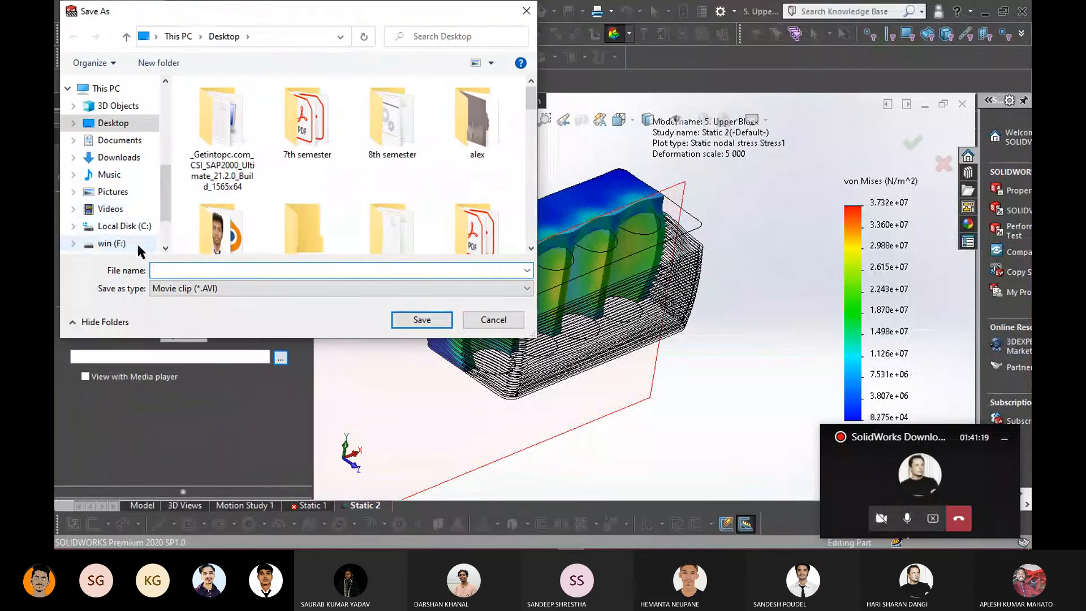
text(l)
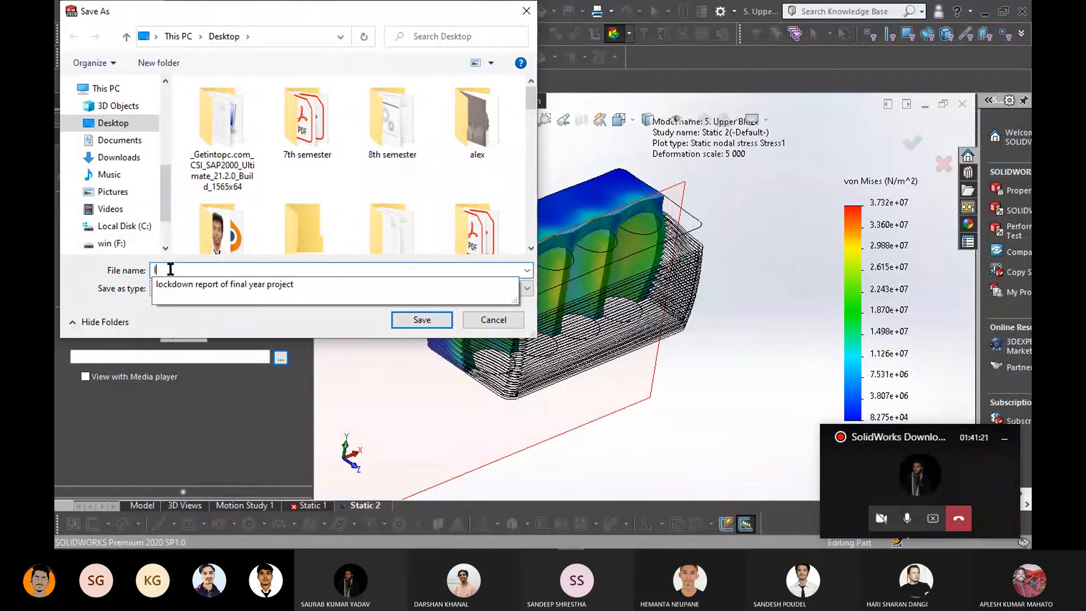
click(85, 275)
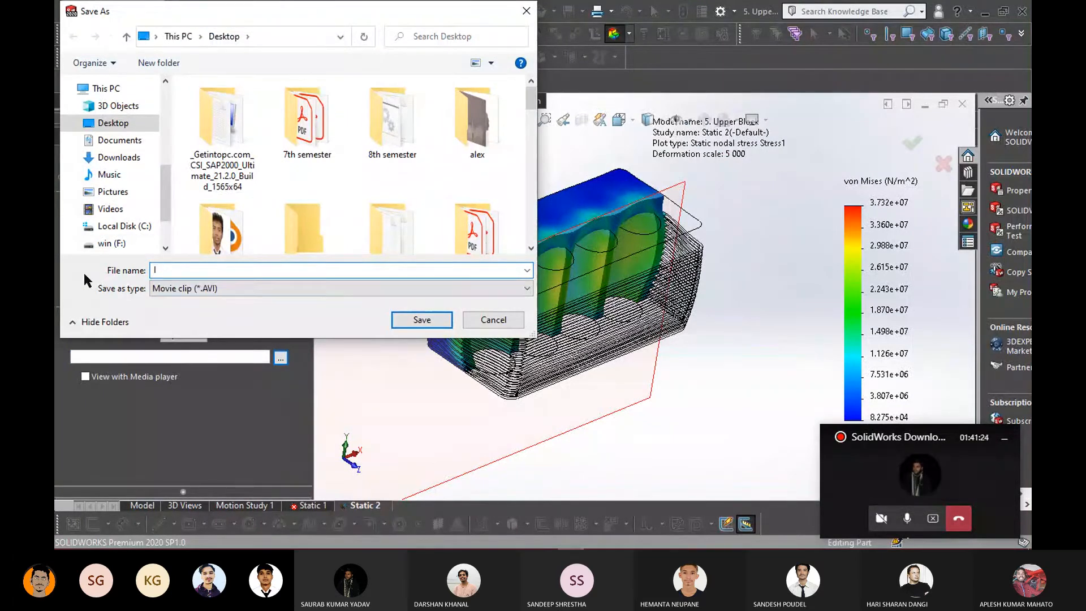
click(422, 320)
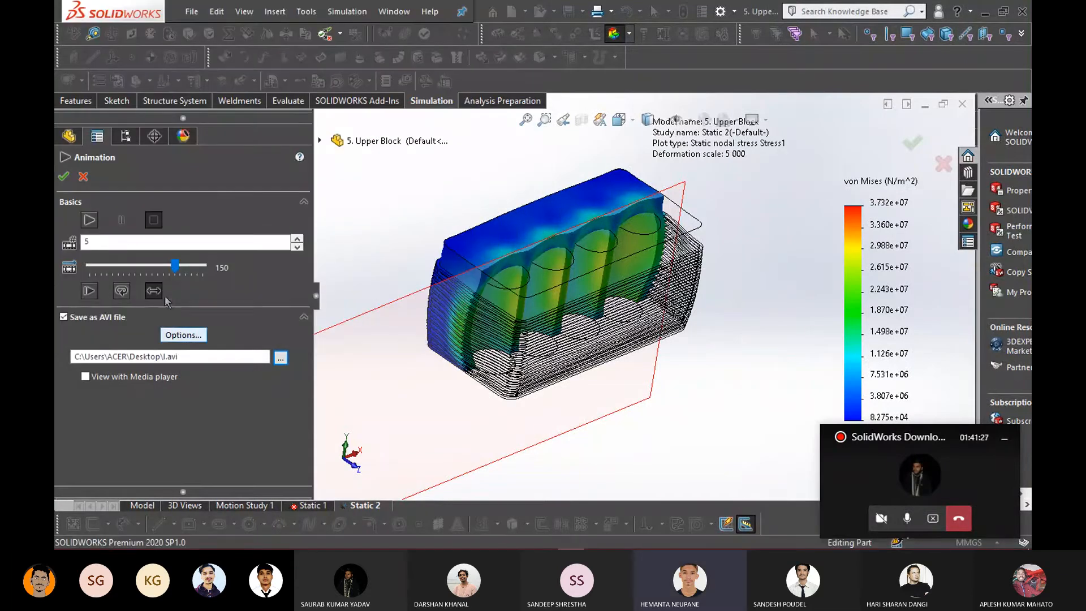
Set the stress animation to 30 frames, play it to generate the AVI file, and close the animation settings
drag(123, 243, 55, 228)
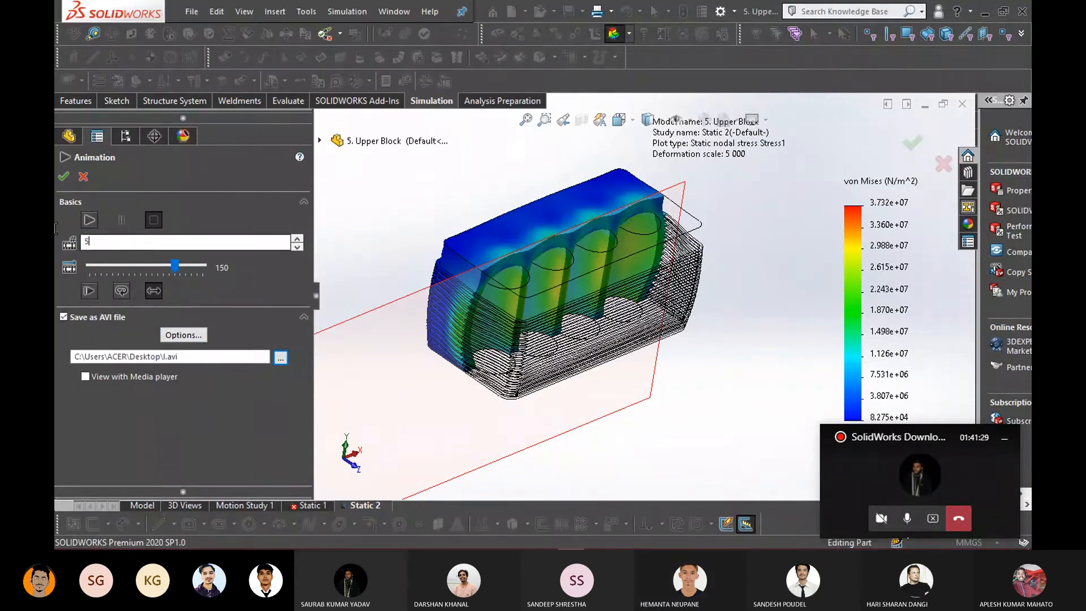
text(30)
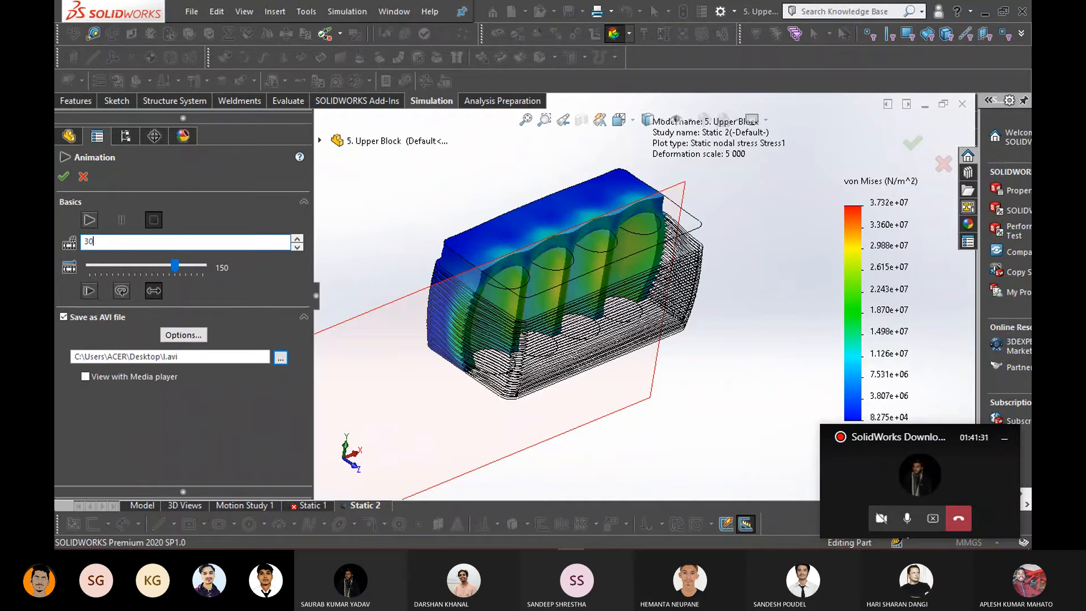
click(95, 218)
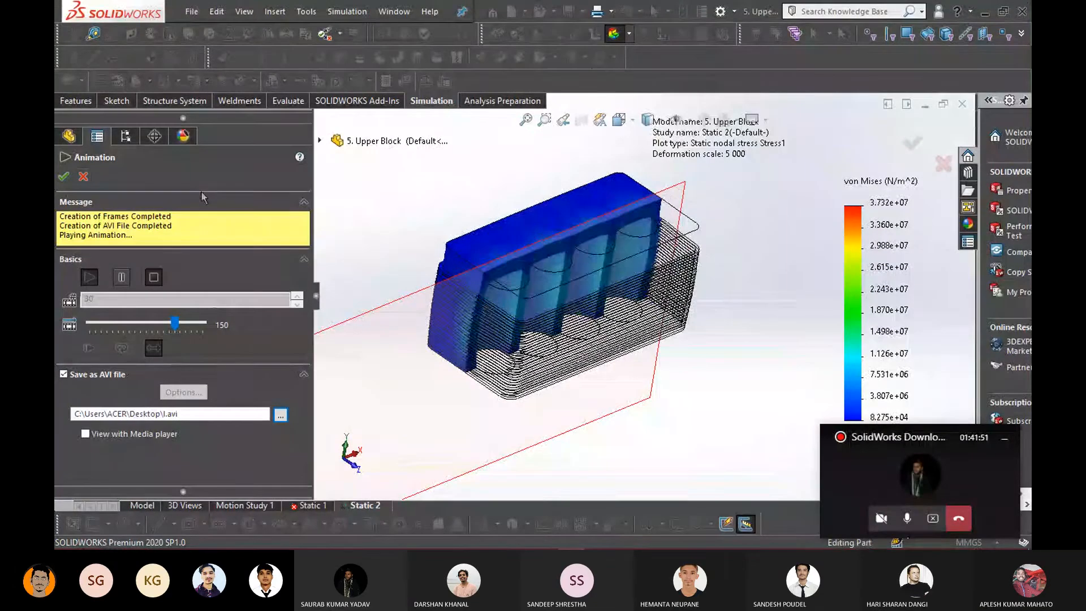
click(84, 176)
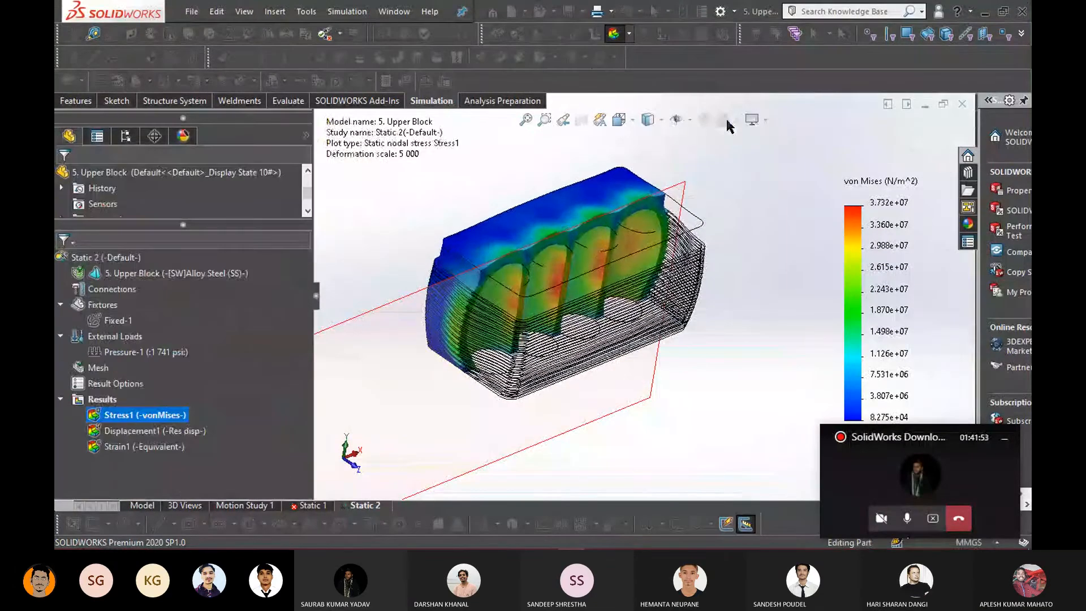
Minimize the open windows, watch the exported l.avi from the desktop in full screen, and close the player
click(985, 12)
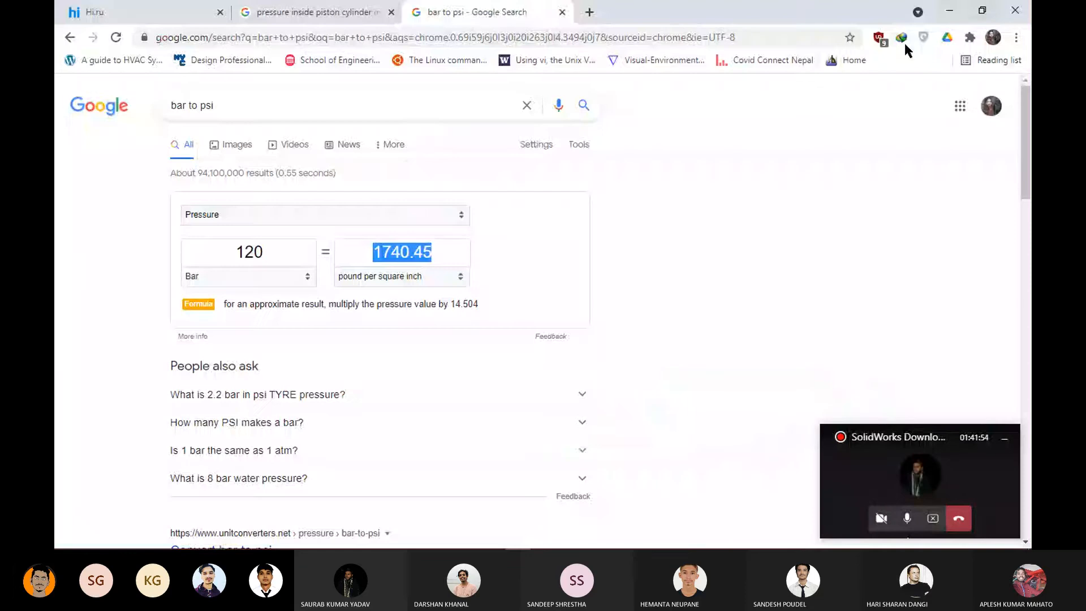
click(950, 9)
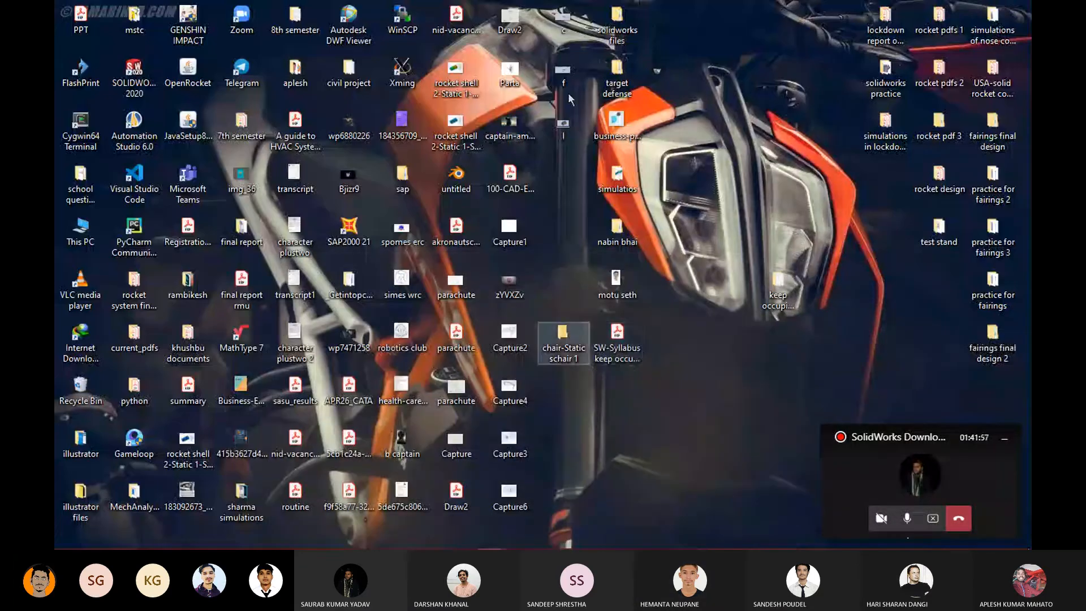
click(560, 130)
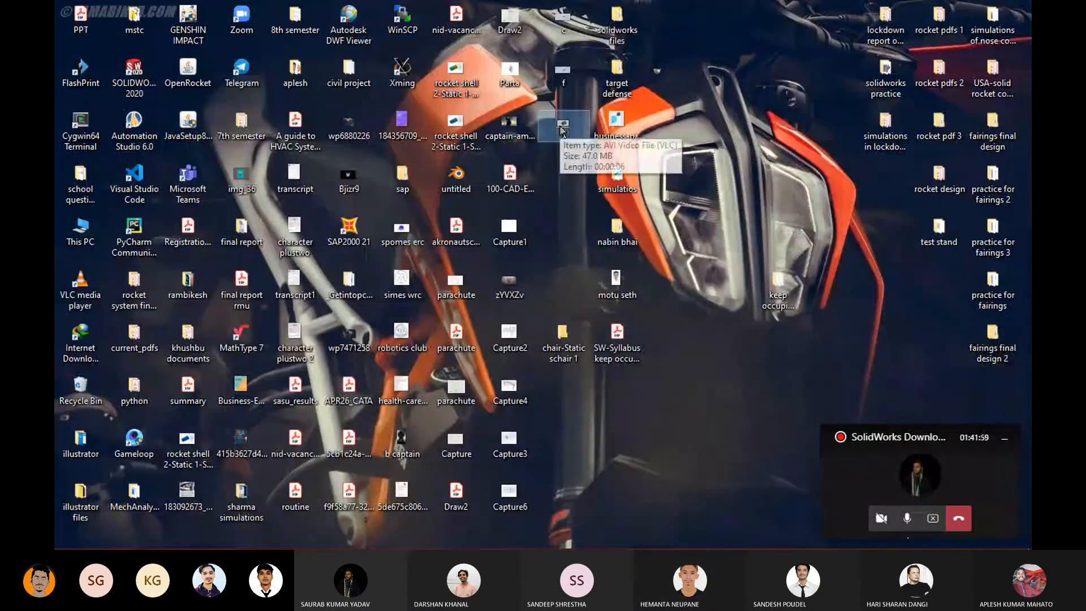
double_click(560, 130)
double_click(515, 250)
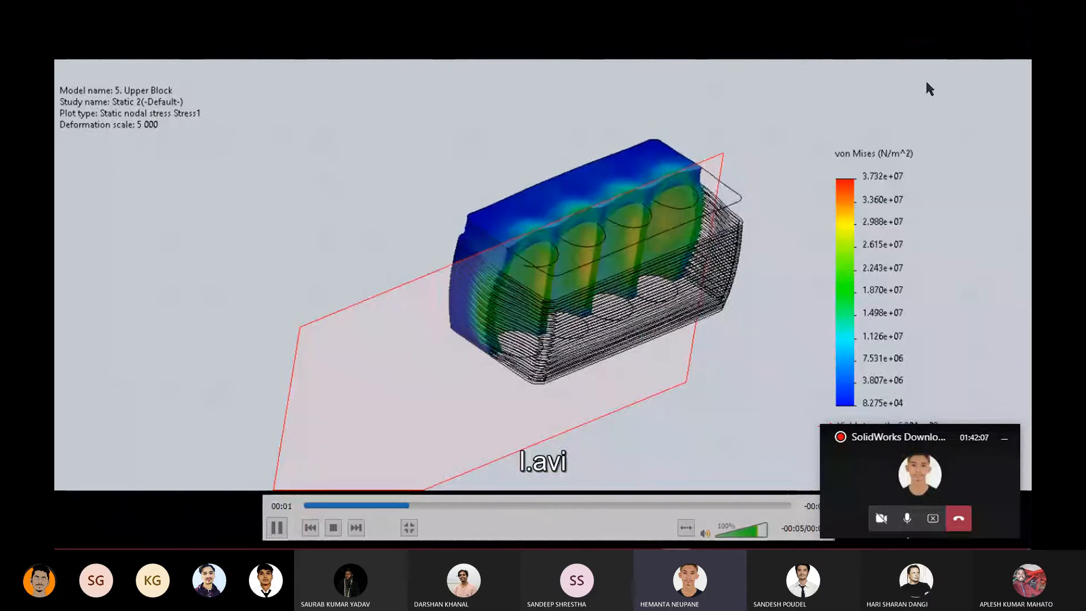
double_click(905, 105)
click(1024, 7)
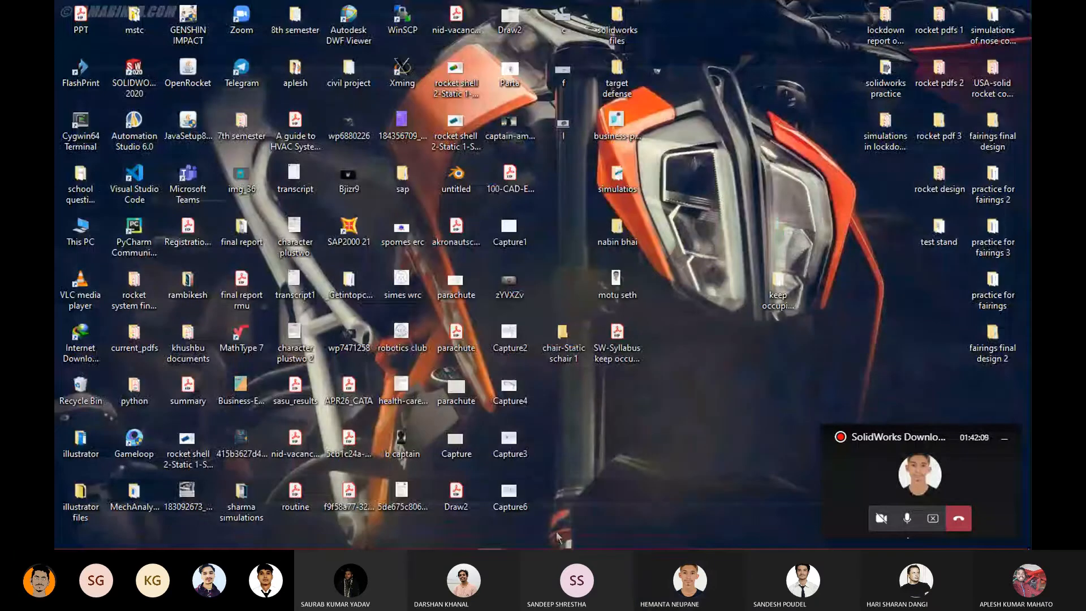
click(517, 540)
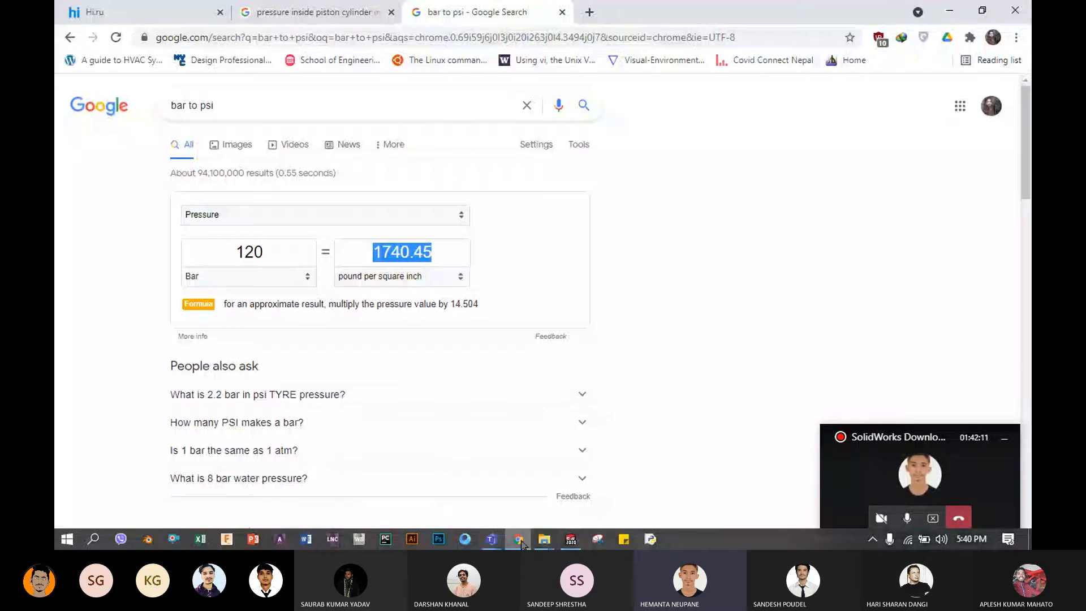
mouse_move(491, 538)
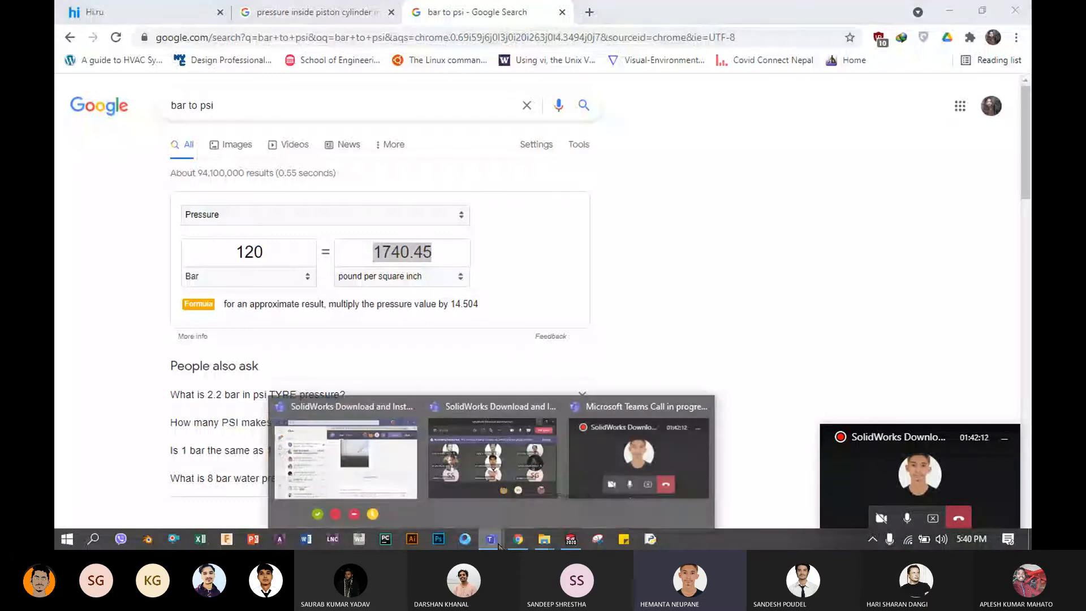
click(506, 473)
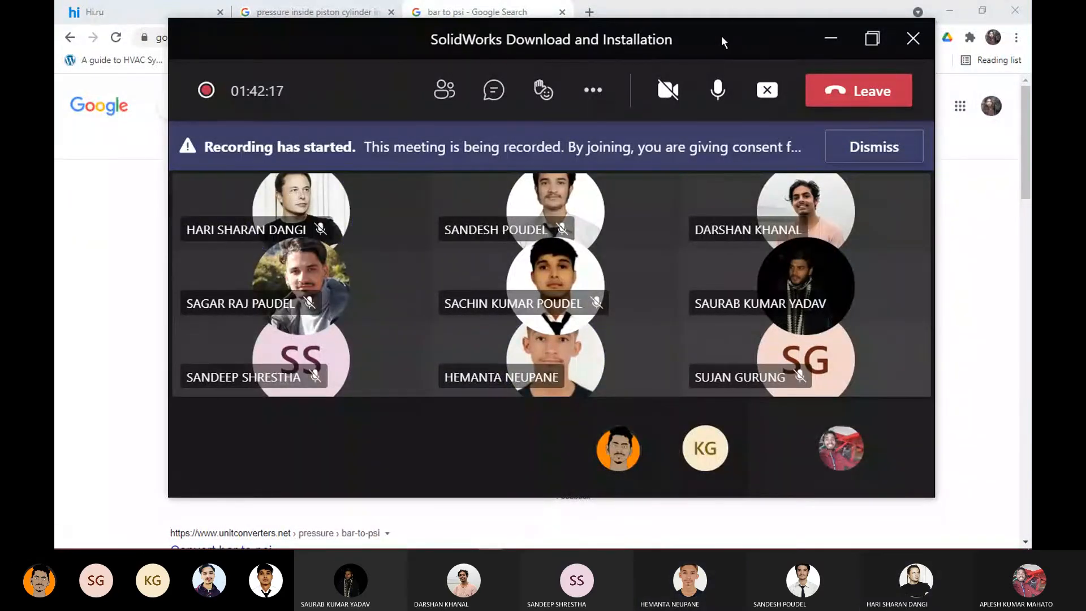
click(829, 39)
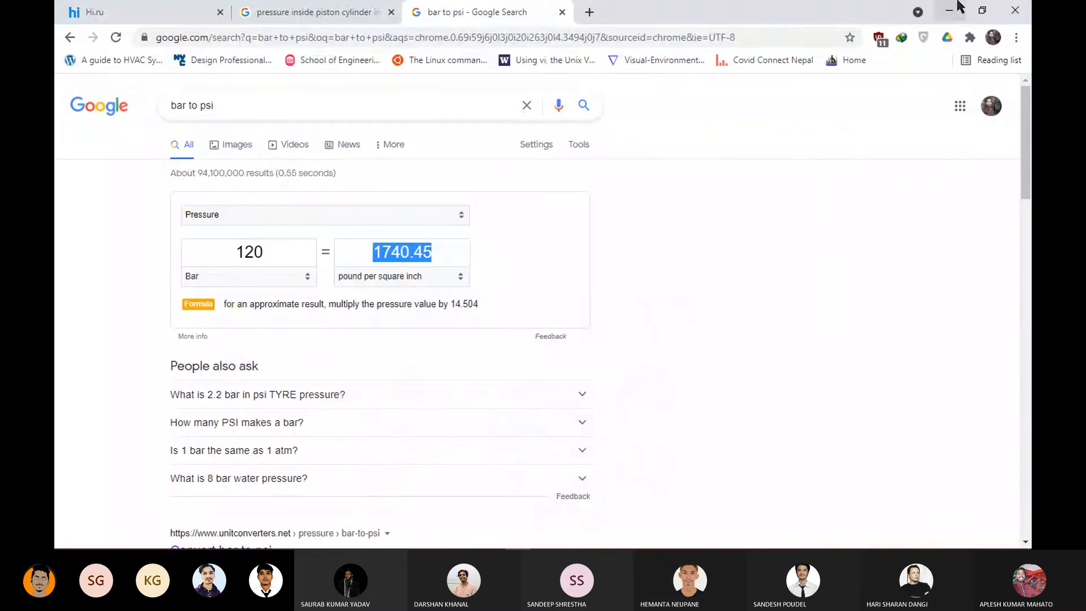
click(950, 9)
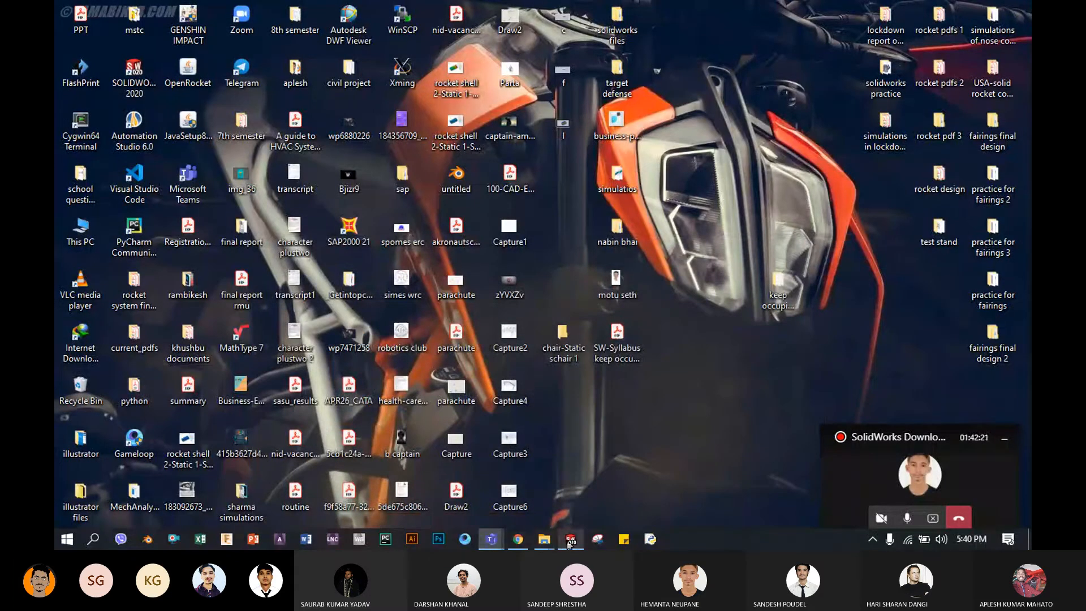
Switch to the SolidWorks meeting's chat in Microsoft Teams
mouse_move(492, 542)
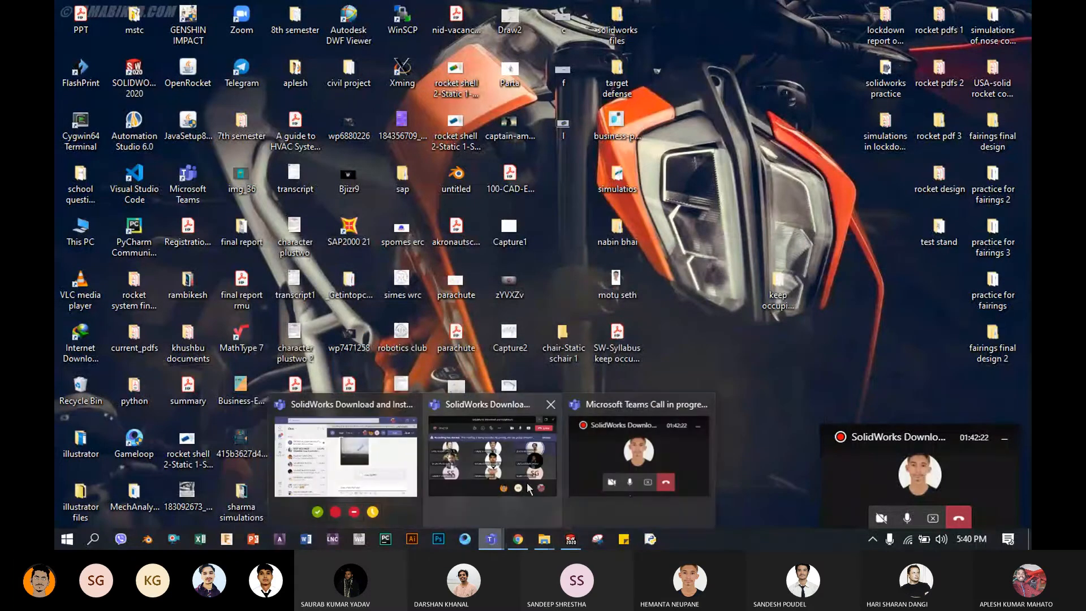
click(489, 477)
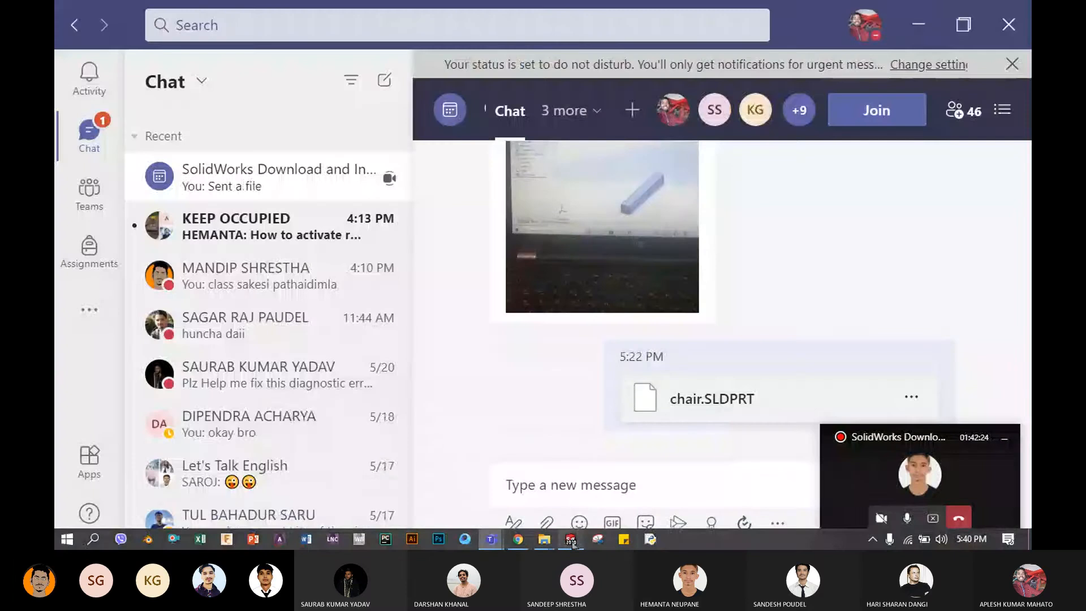
Switch to SolidWorks and display the Displacement1 resultant displacement plot of study Static 2
click(571, 540)
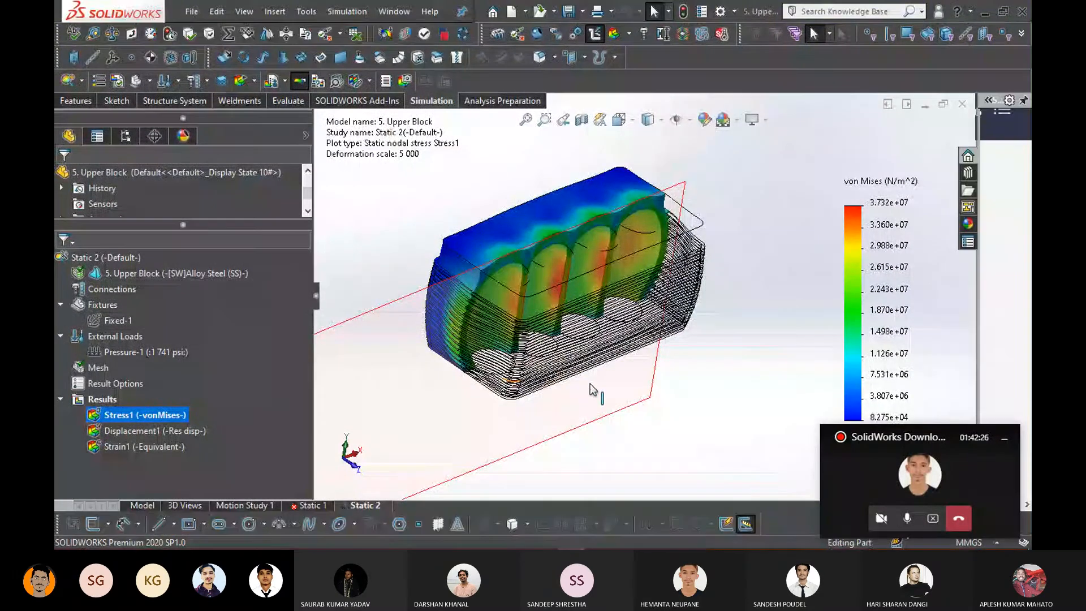
right_click(131, 434)
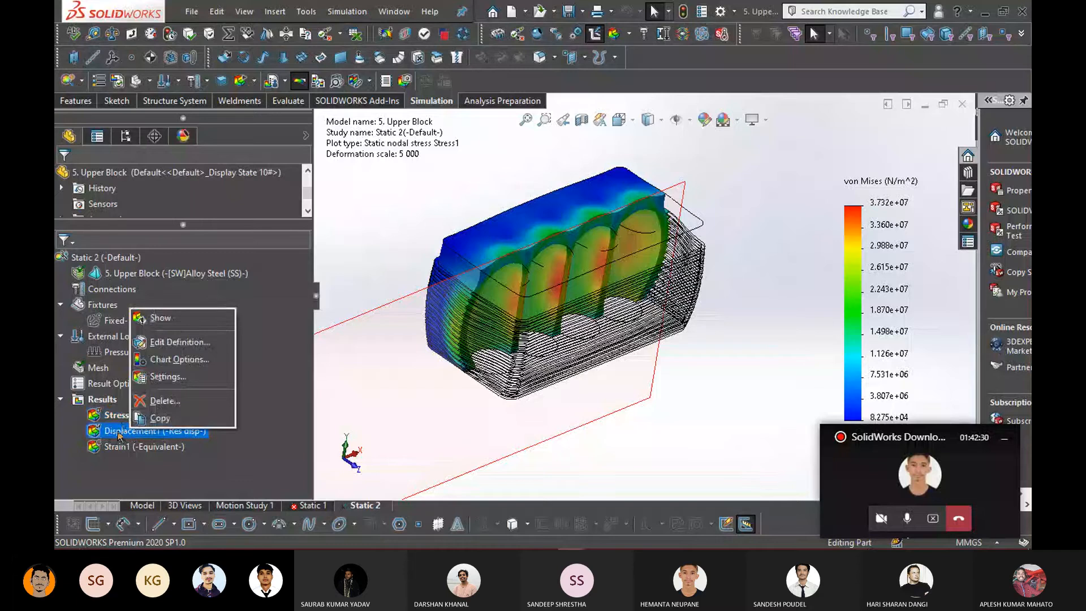
click(181, 317)
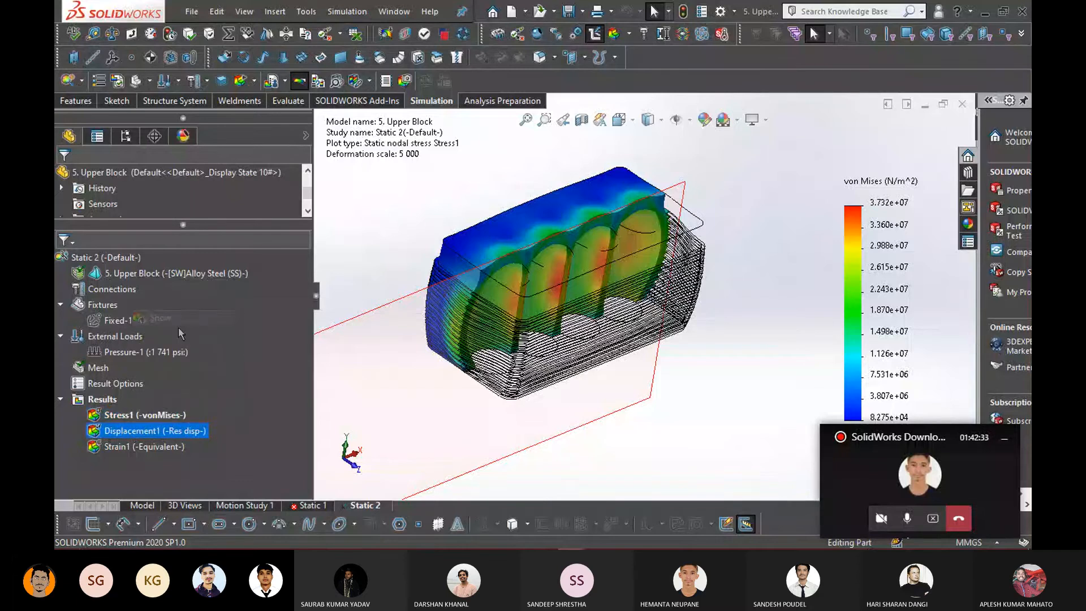
right_click(143, 434)
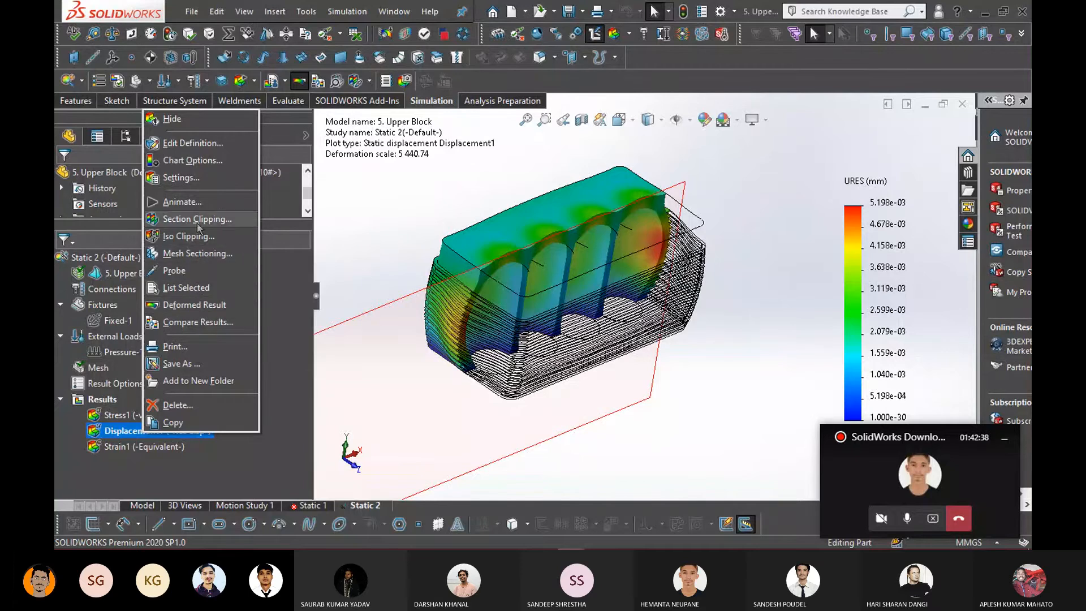
click(137, 468)
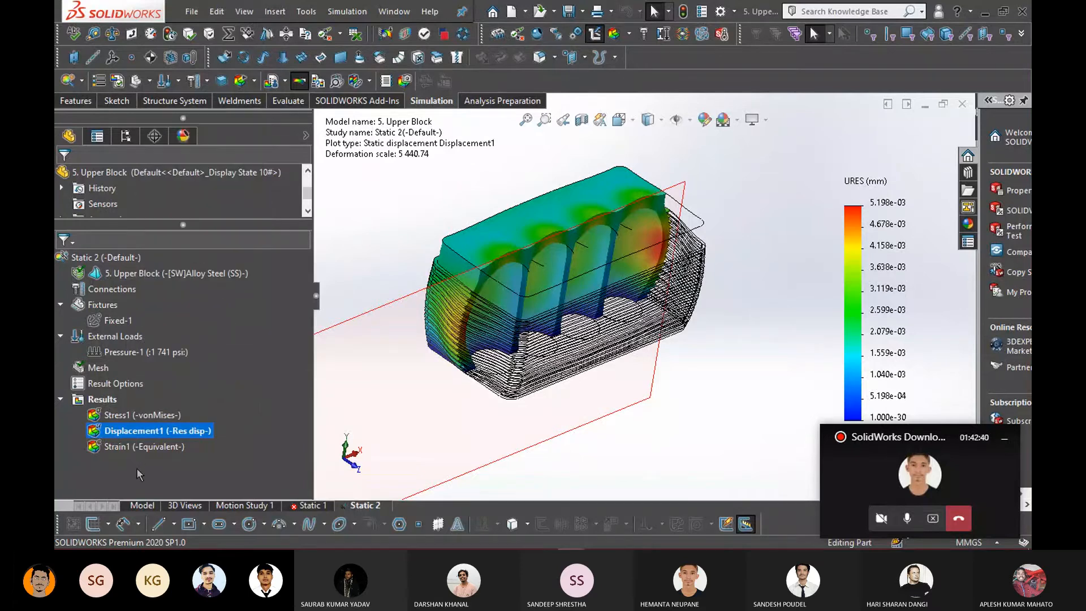
Look at the settings for listing stress, displacement and strain and for listing result forces, closing both
right_click(107, 400)
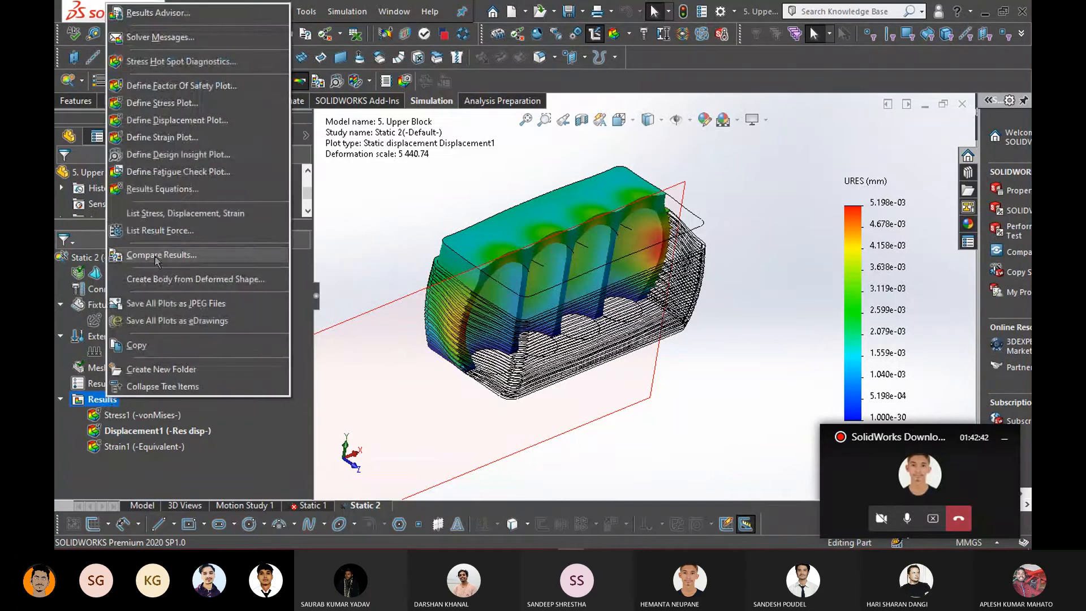
click(163, 214)
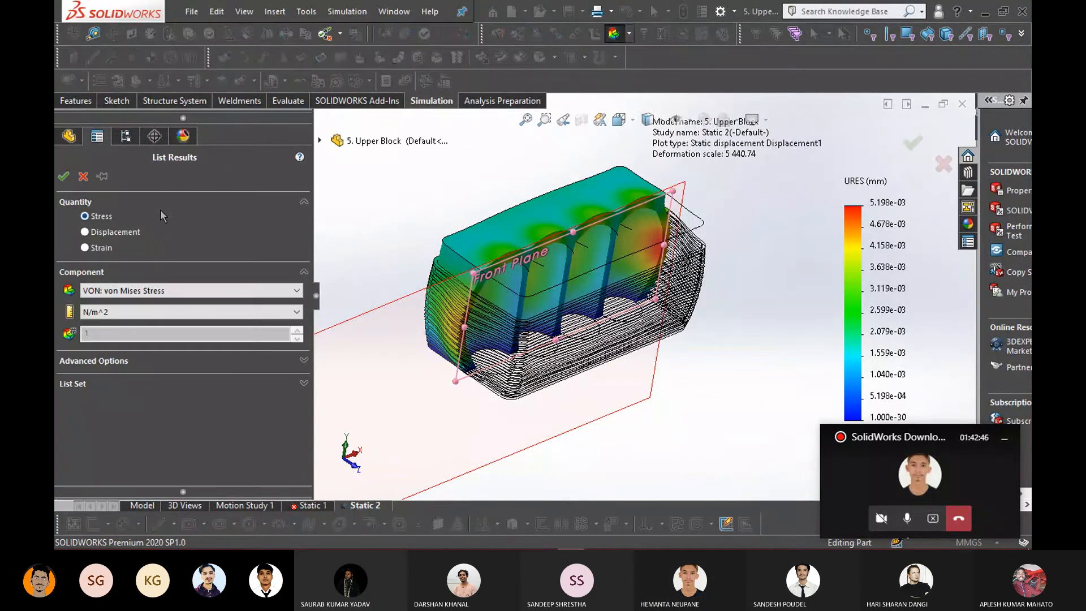
key(Escape)
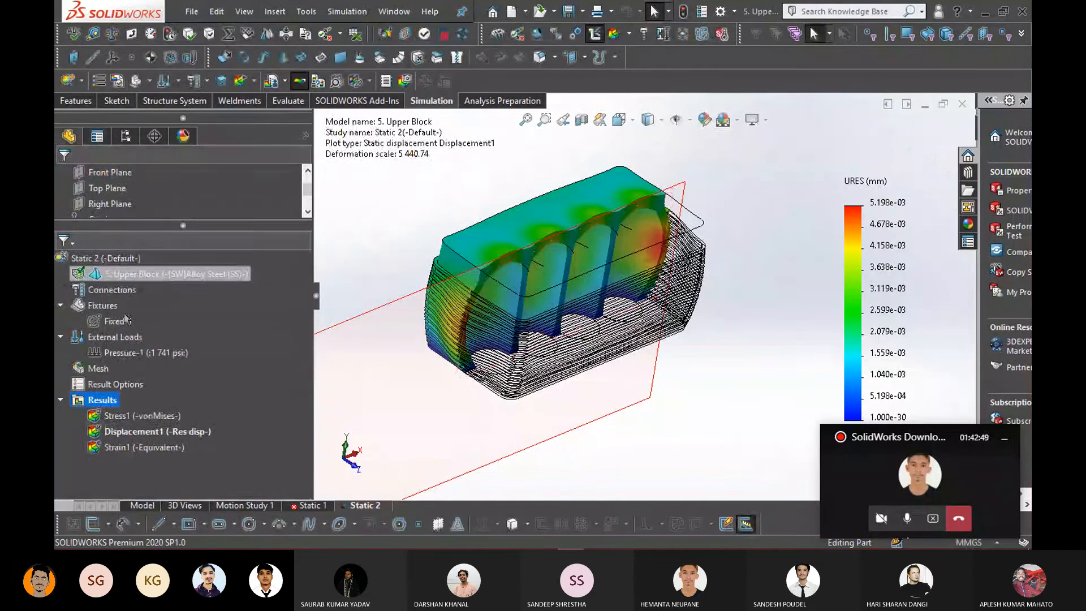
right_click(106, 400)
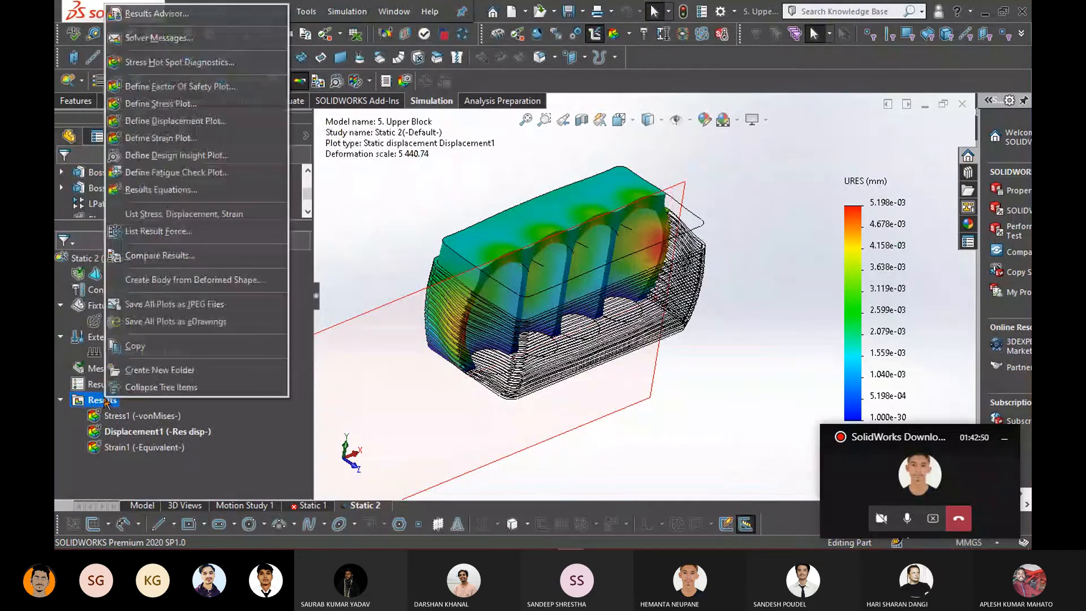
click(168, 232)
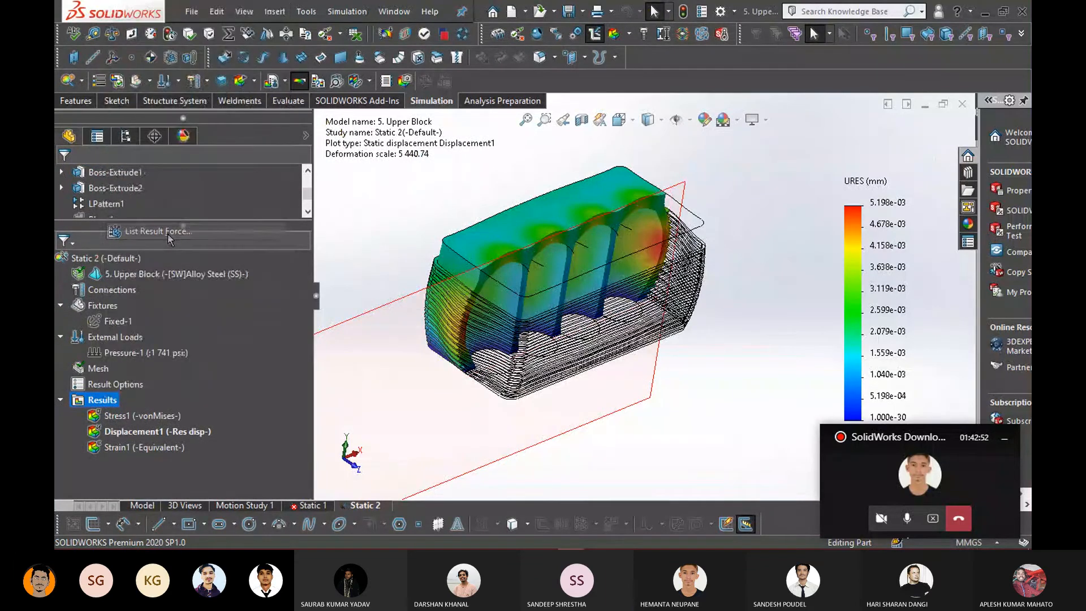
key(Escape)
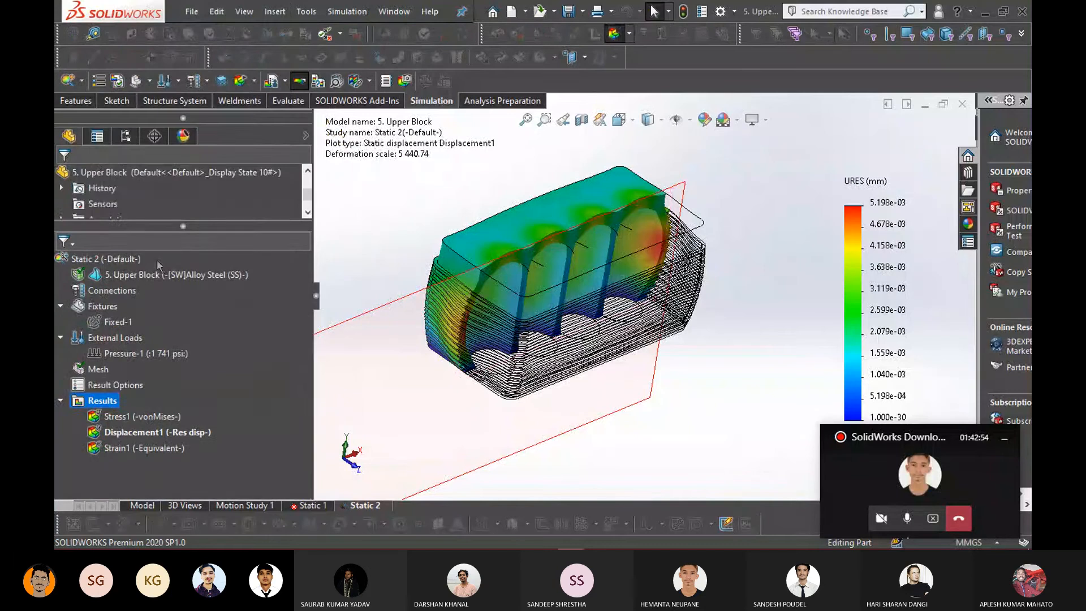
Look at the Compare Results options for the current study and close them
right_click(102, 400)
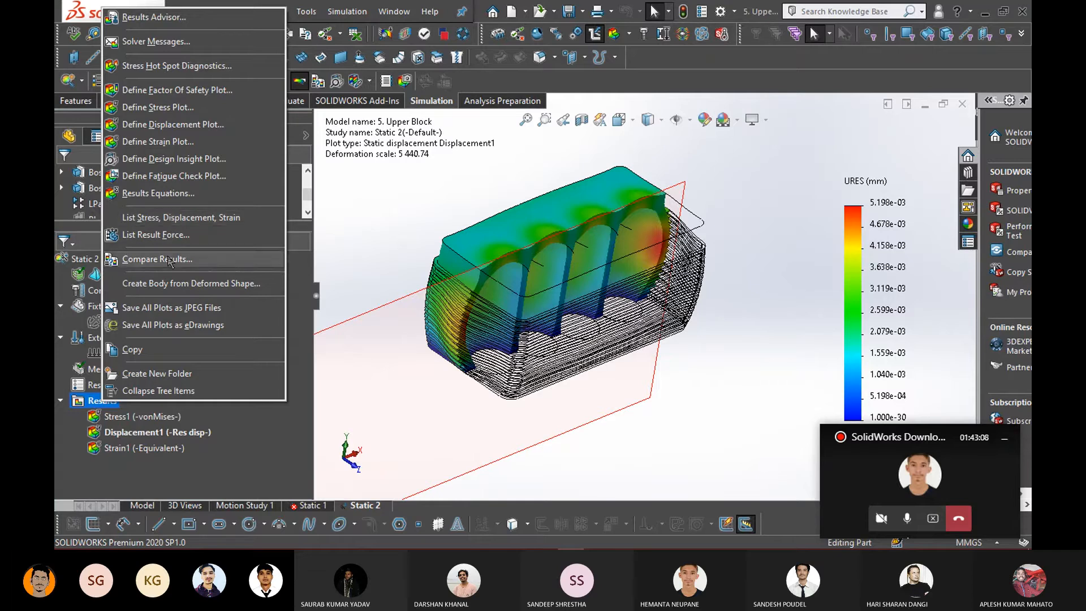
click(169, 261)
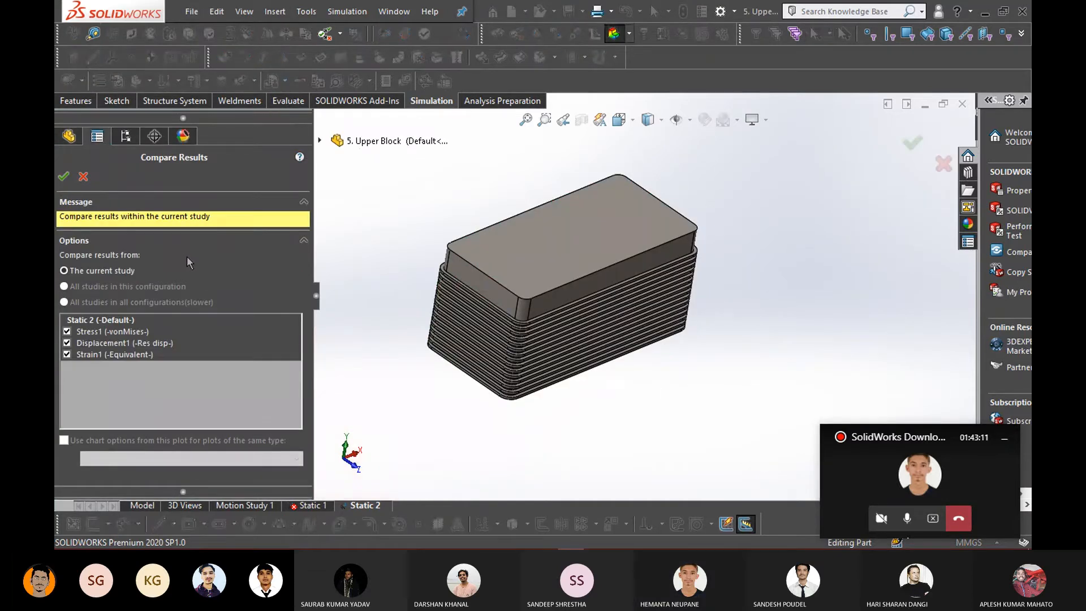
key(Escape)
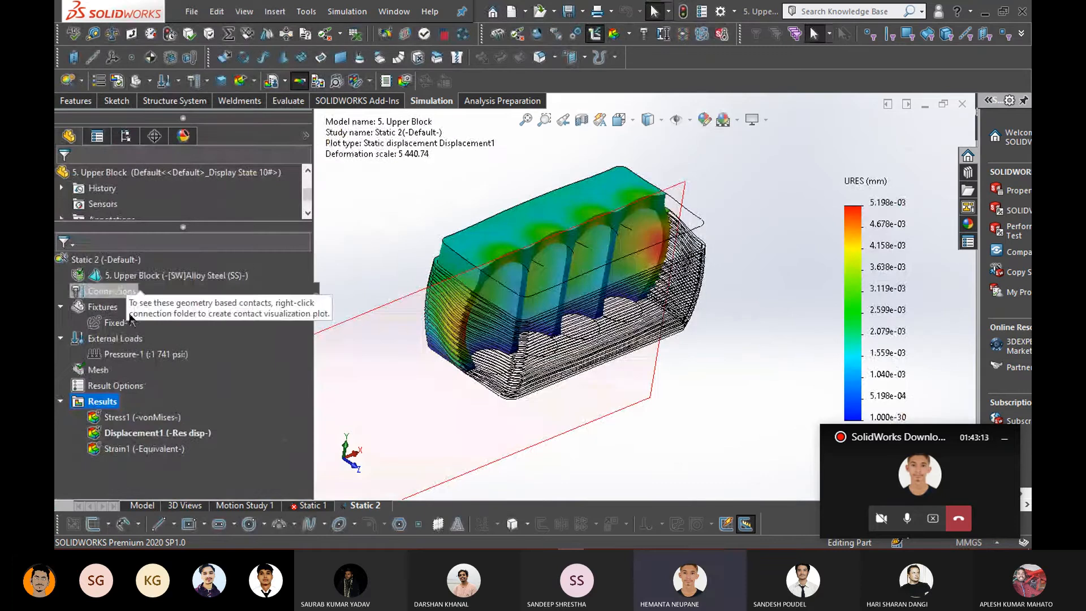
right_click(92, 401)
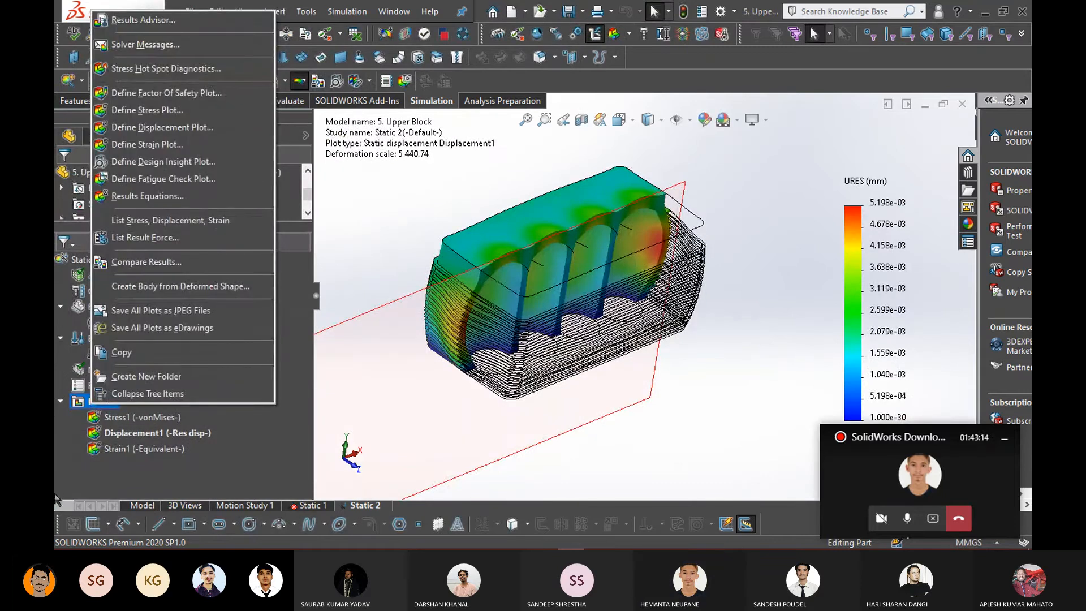
click(220, 442)
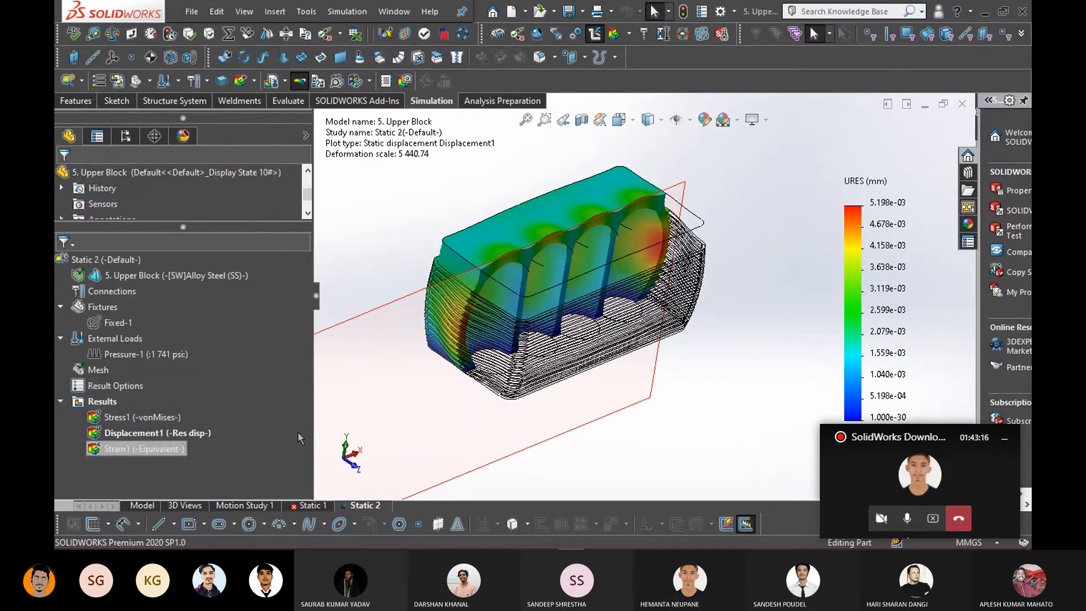
right_click(446, 396)
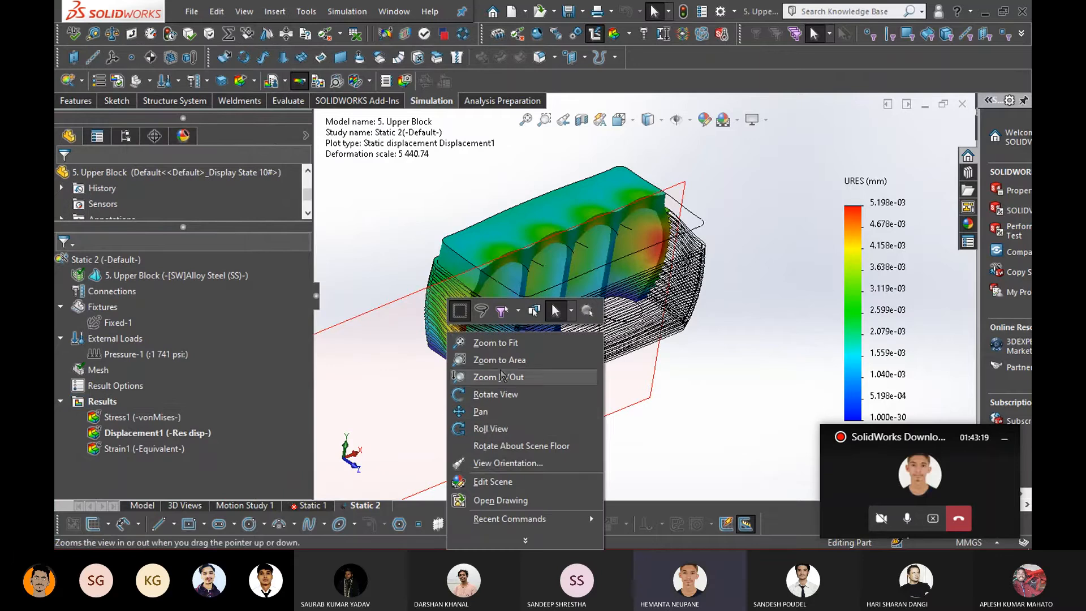
click(722, 408)
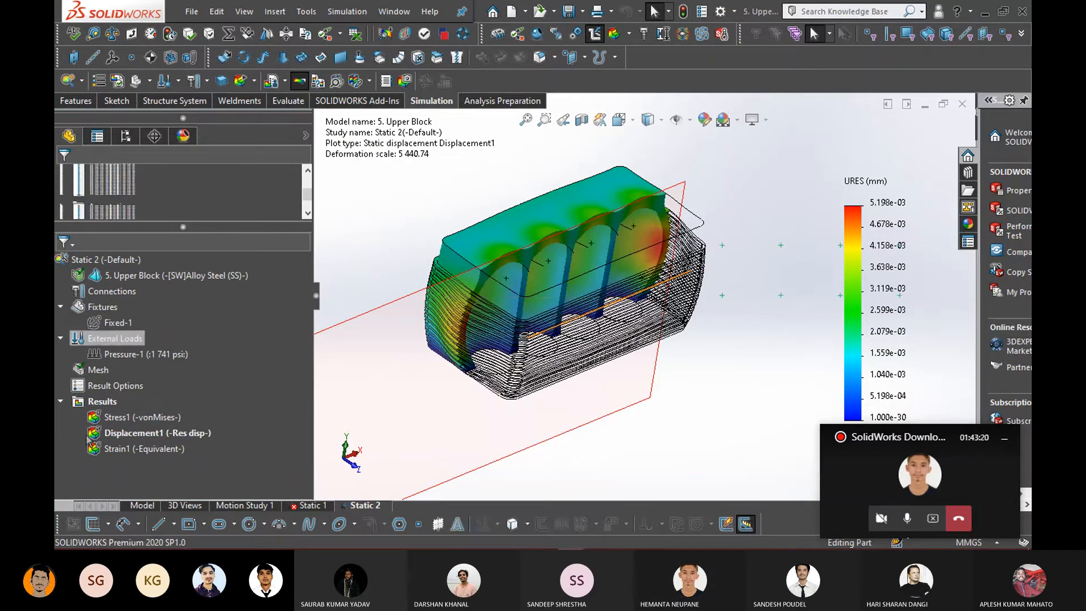
right_click(116, 437)
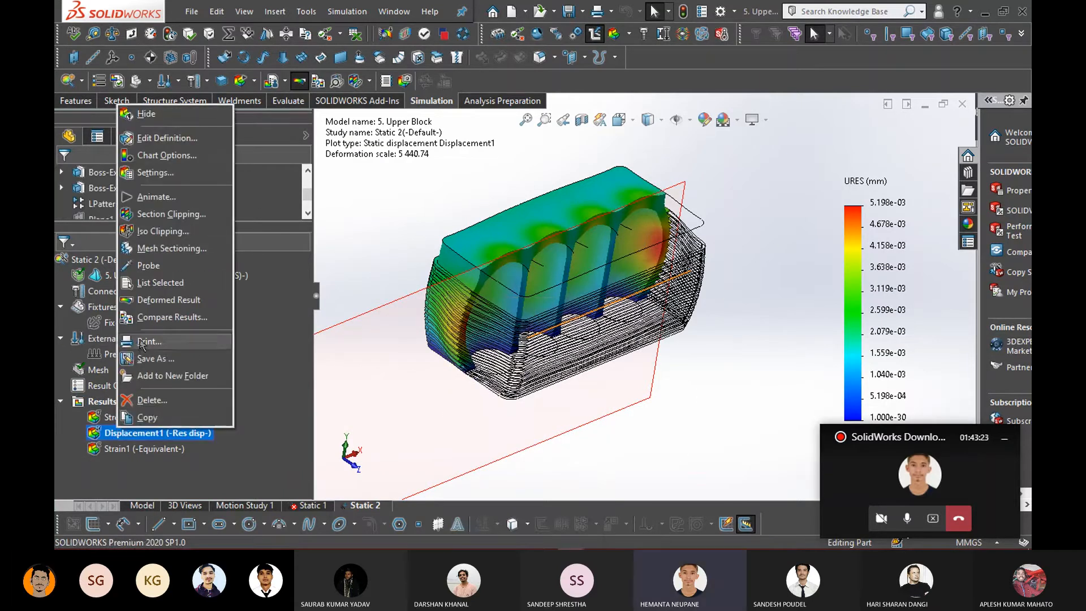
click(260, 451)
Display the Strain1 equivalent strain plot on the Upper Block
click(169, 449)
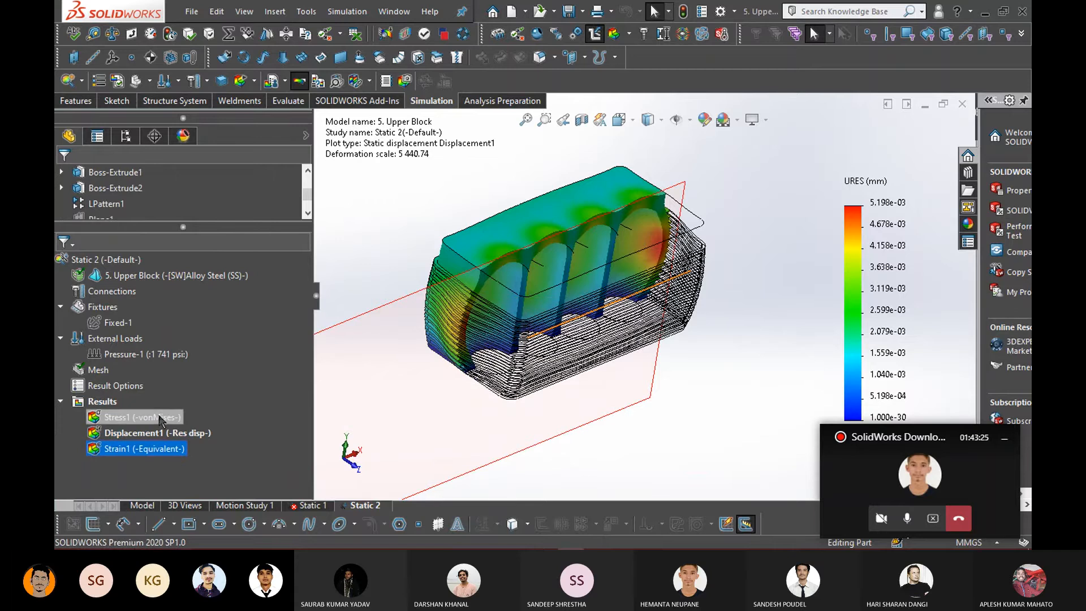
click(158, 416)
right_click(152, 453)
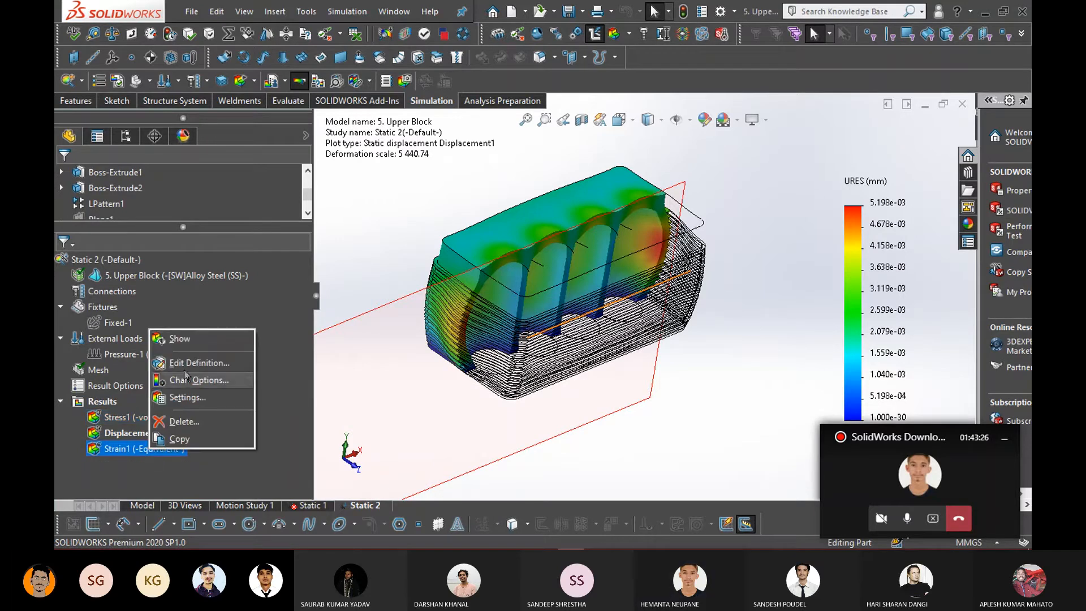
click(196, 341)
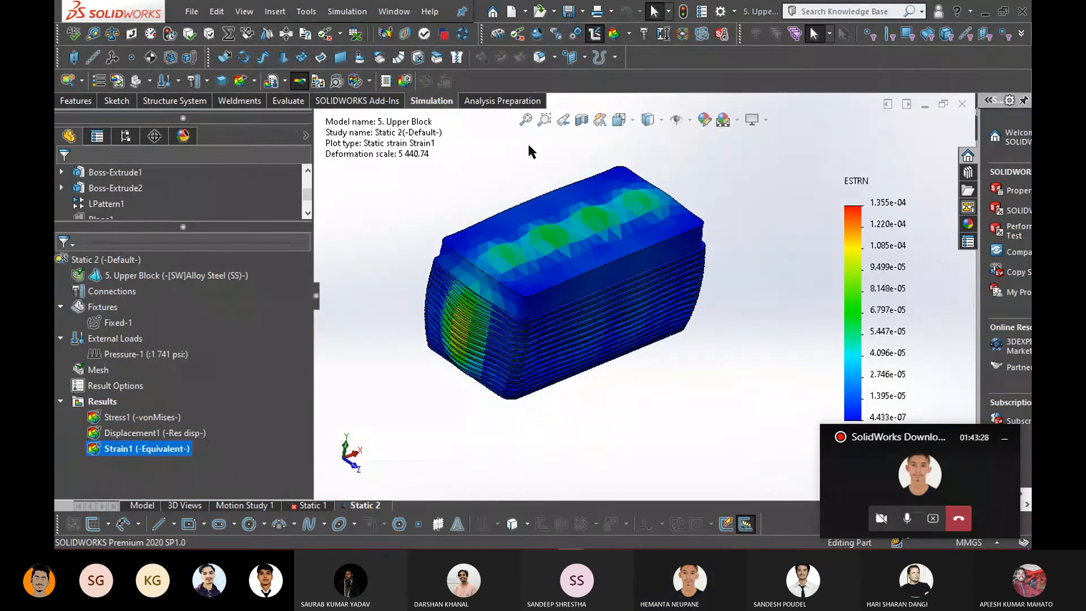
Apply a planar section view to the model using the Front Plane with a 0.00 mm offset
click(581, 120)
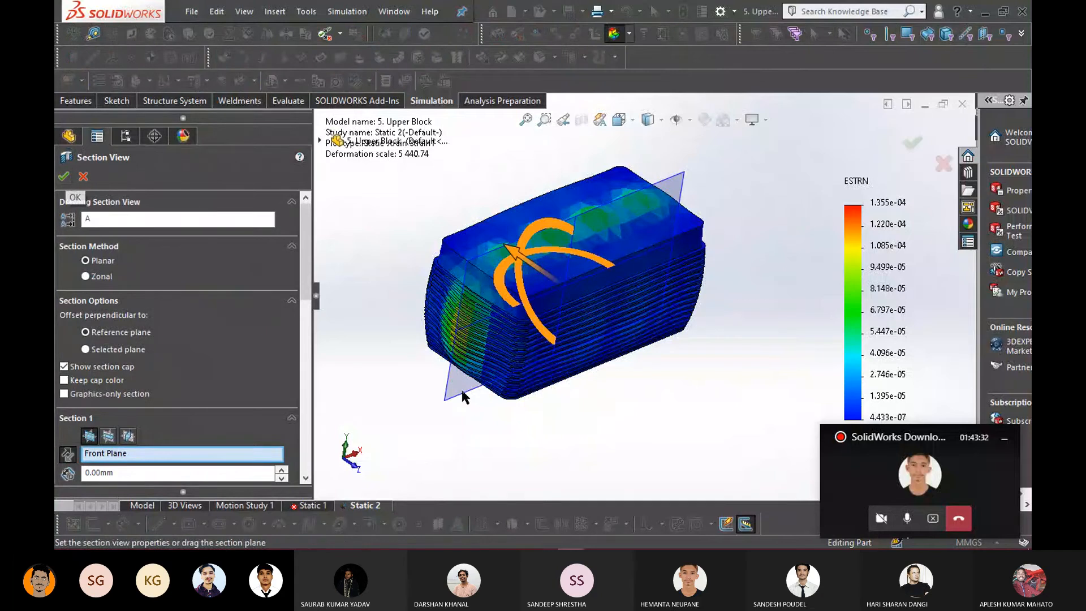
middle_drag(462, 392, 481, 399)
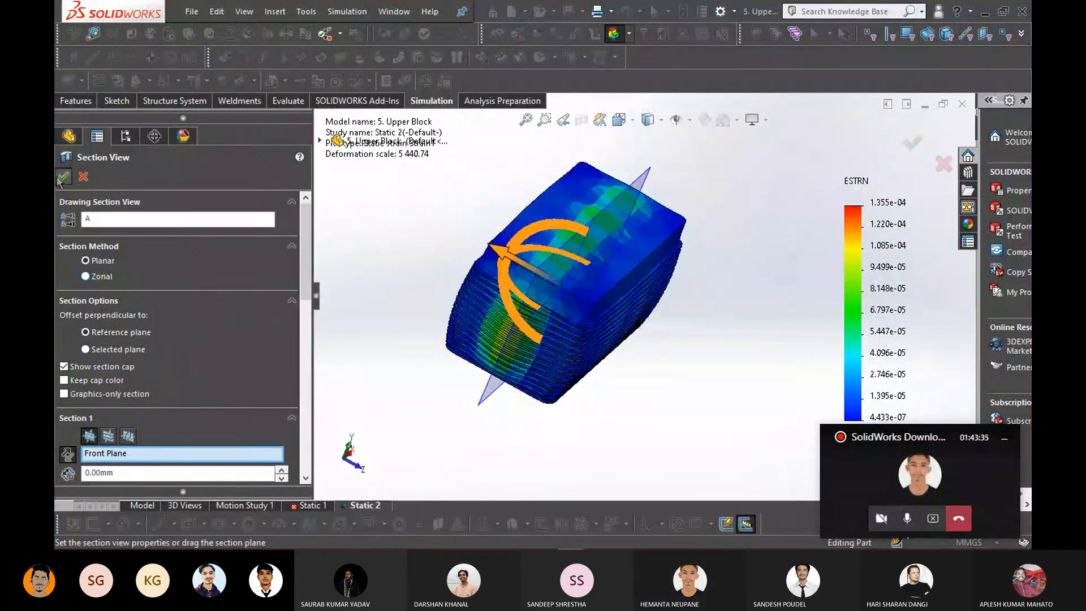
click(61, 178)
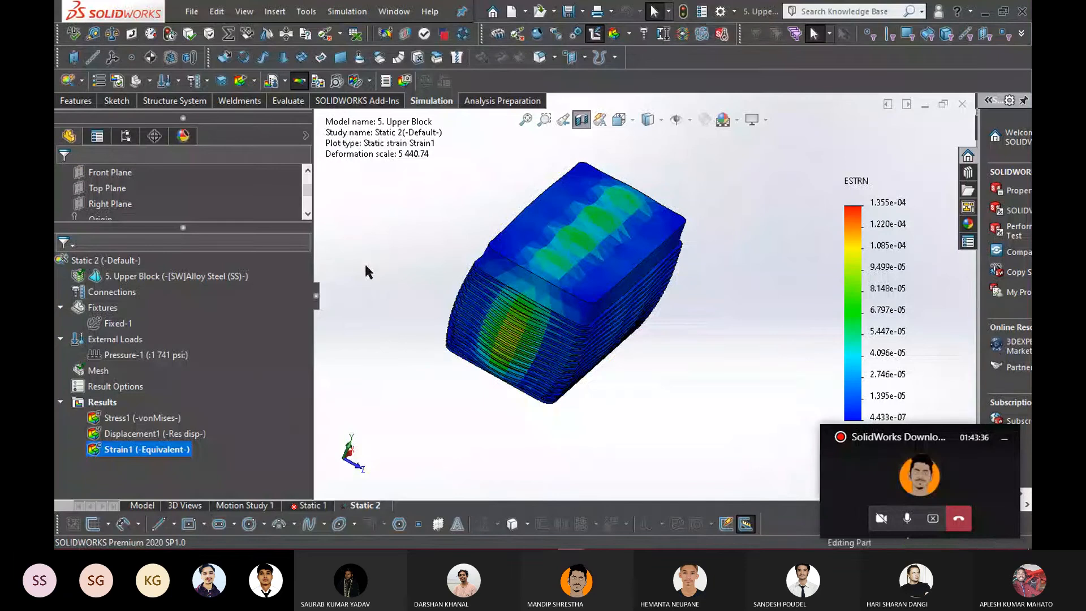
mouse_move(411, 520)
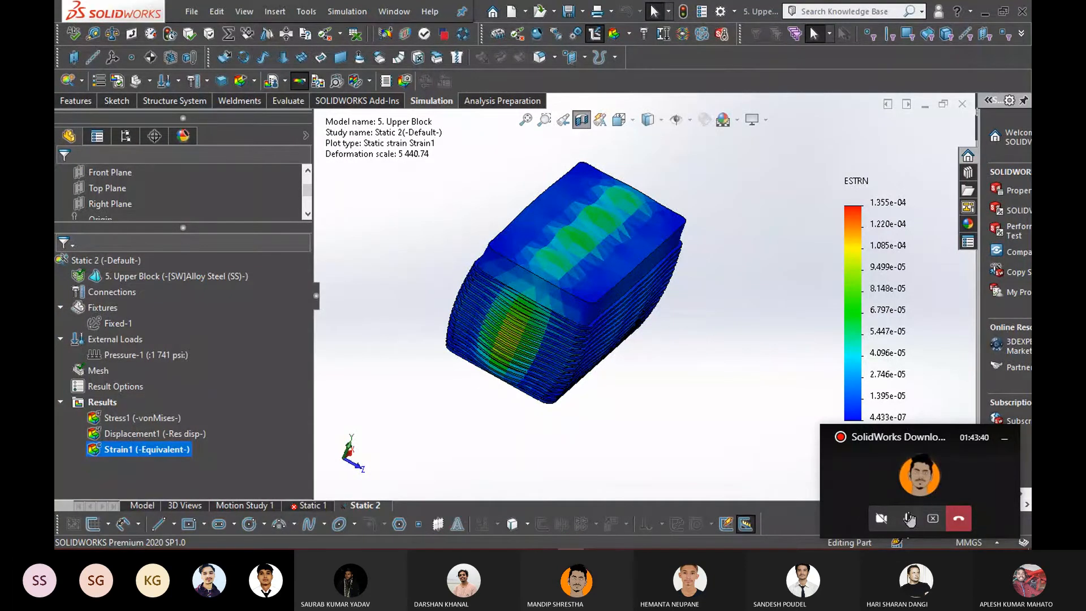
click(921, 478)
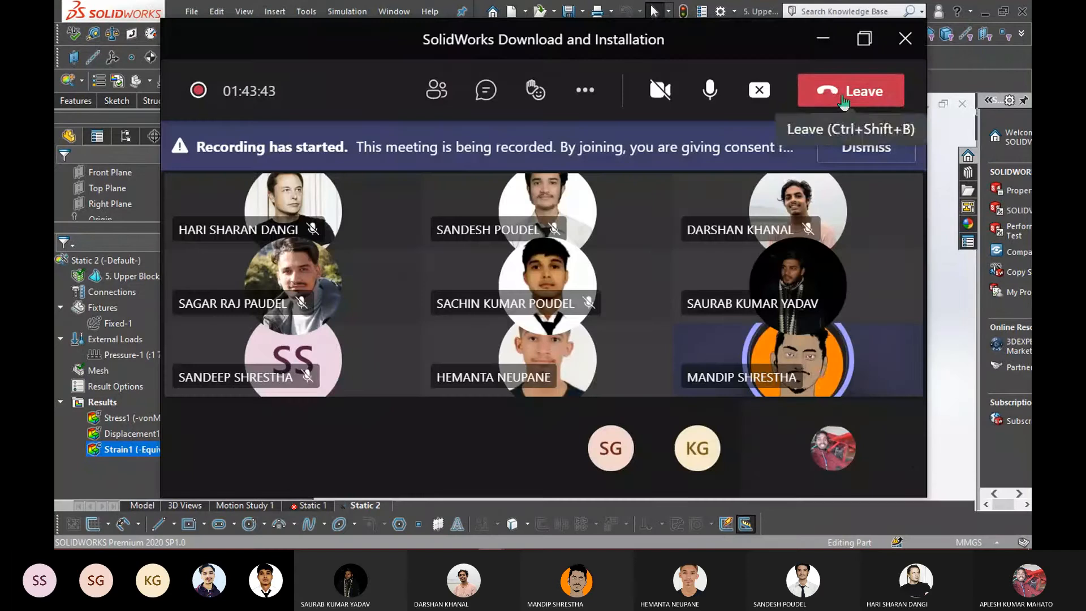
click(826, 40)
Replace the strain plot on the model with the Displacement1 plot
middle_drag(681, 357, 642, 340)
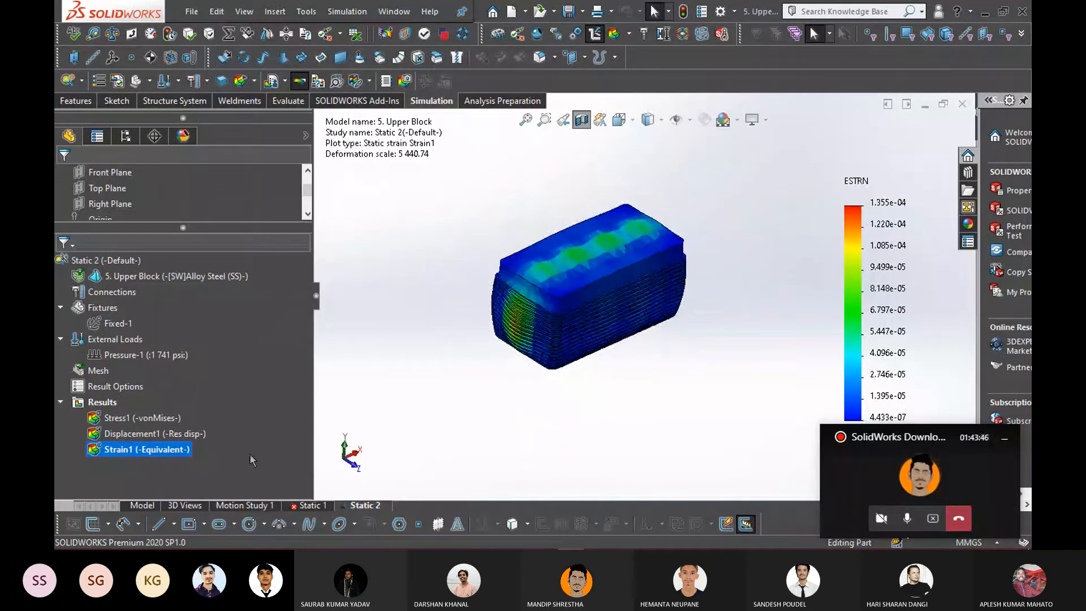
click(176, 434)
right_click(172, 434)
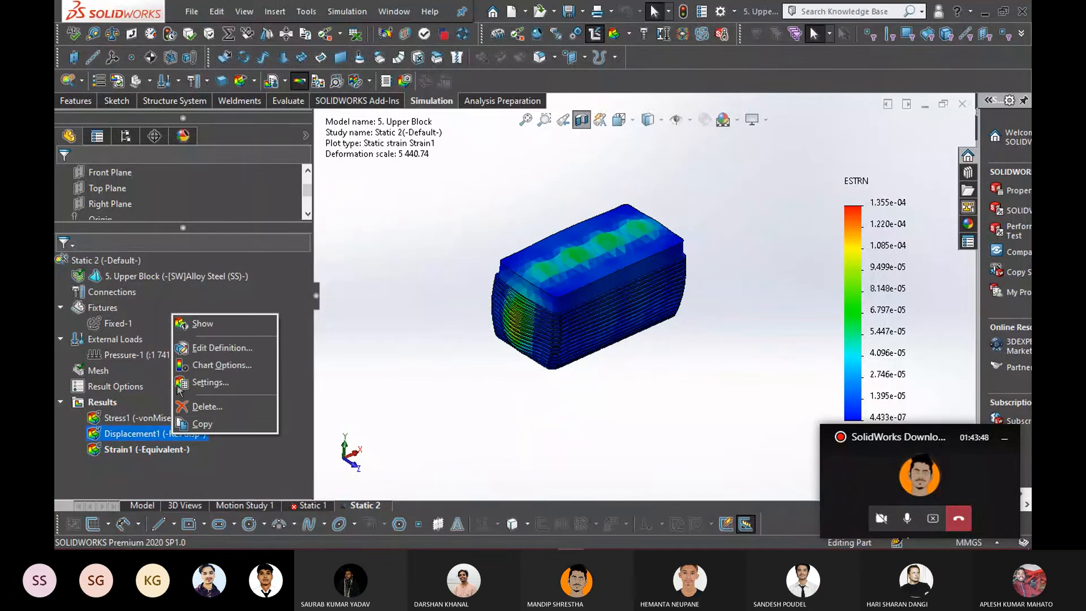
click(210, 327)
Open Section Clipping and preview Iso Clipping on the displacement plot, cancelling both
right_click(142, 434)
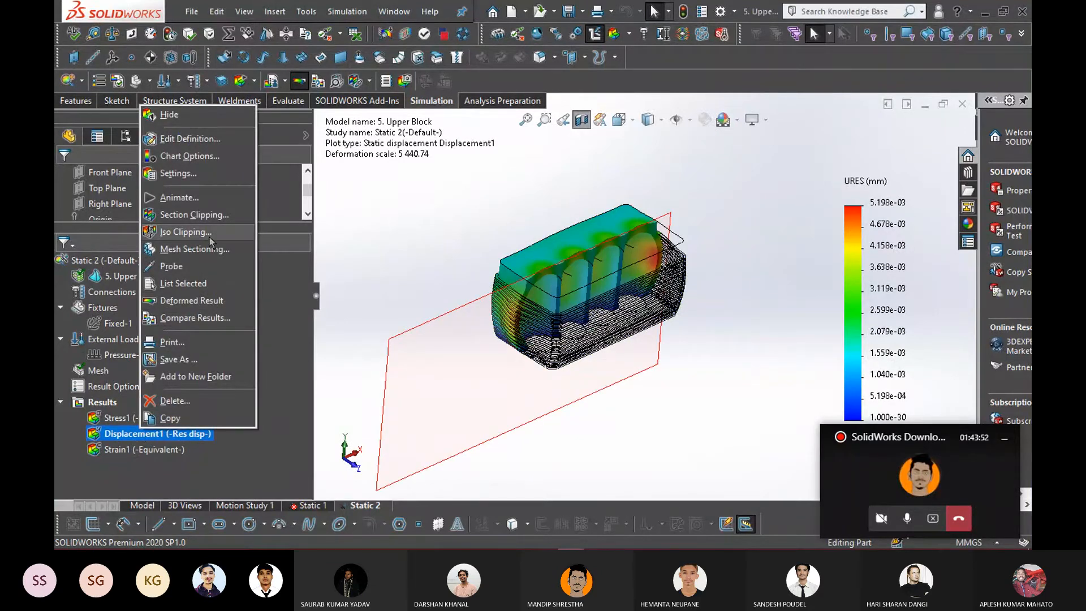
click(215, 219)
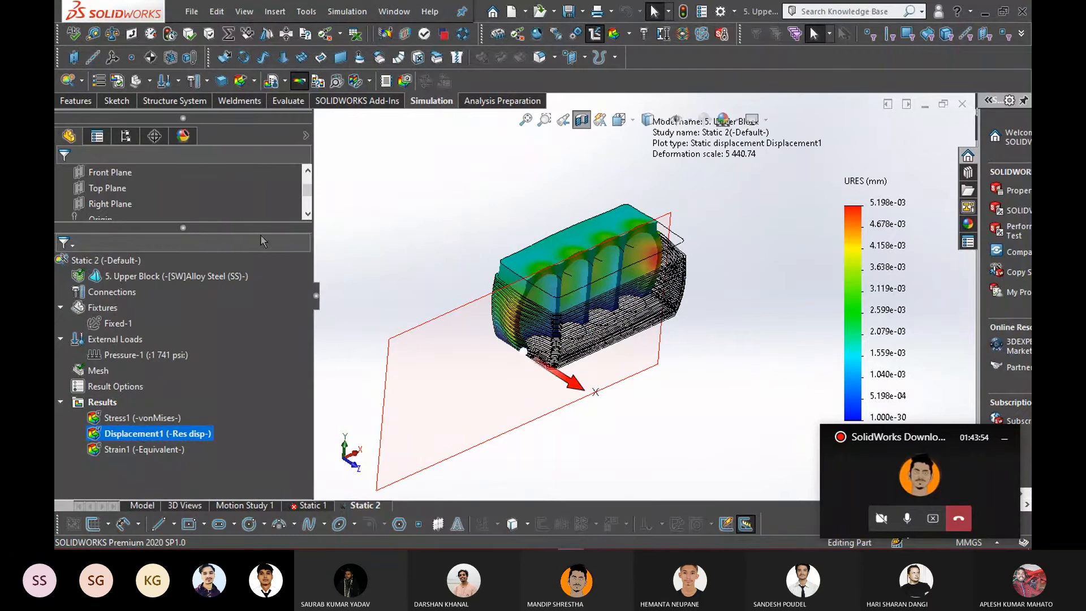
right_click(158, 434)
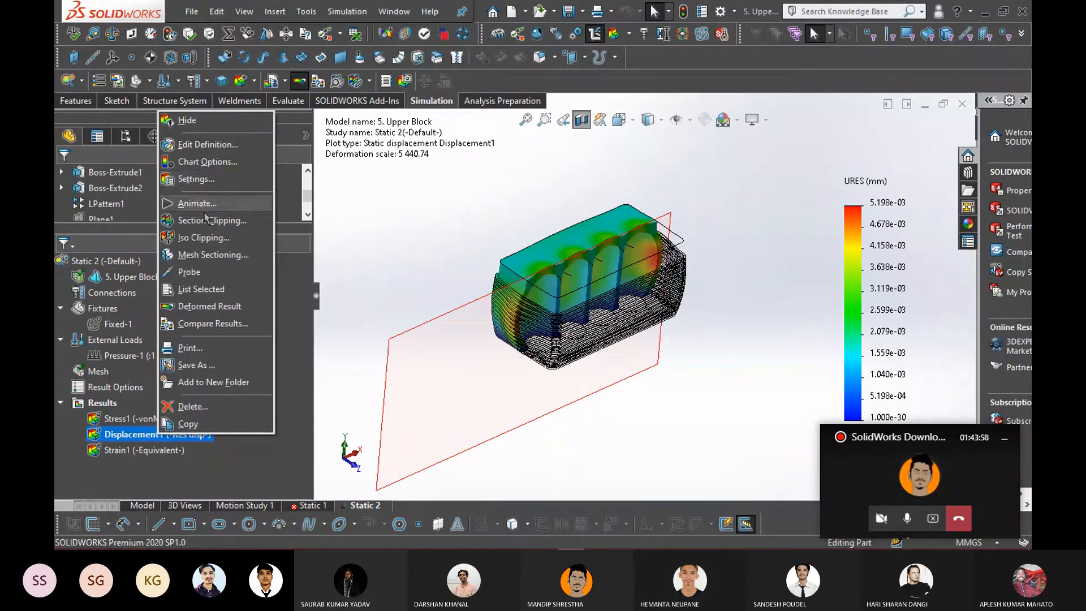
click(199, 238)
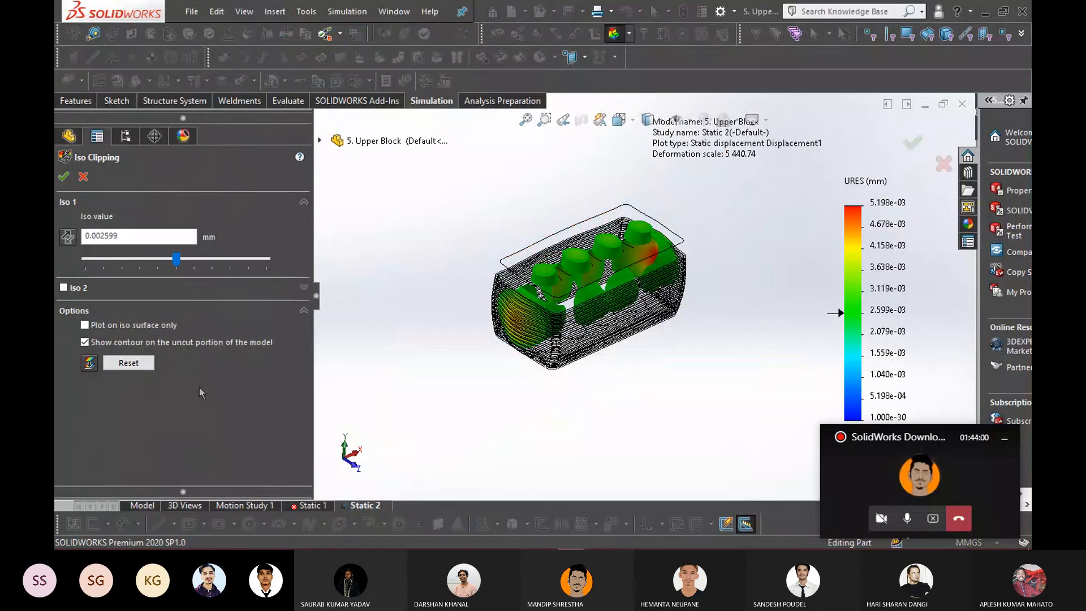
scroll(585, 288, down, 4)
middle_drag(609, 395, 475, 396)
click(83, 176)
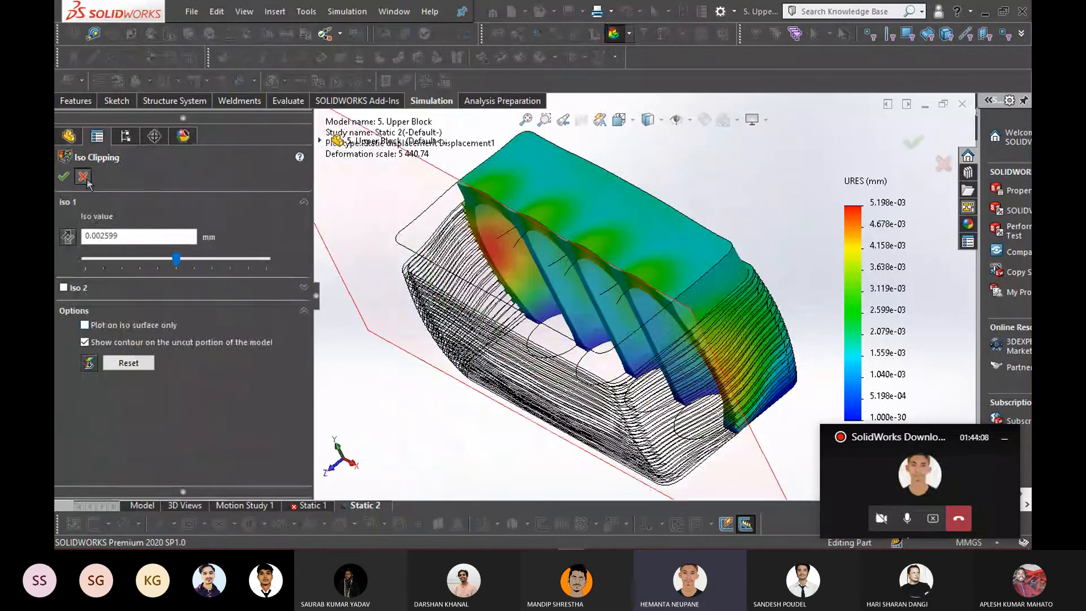
Preview Iso Clipping on the Displacement1 plot and cancel it
right_click(123, 438)
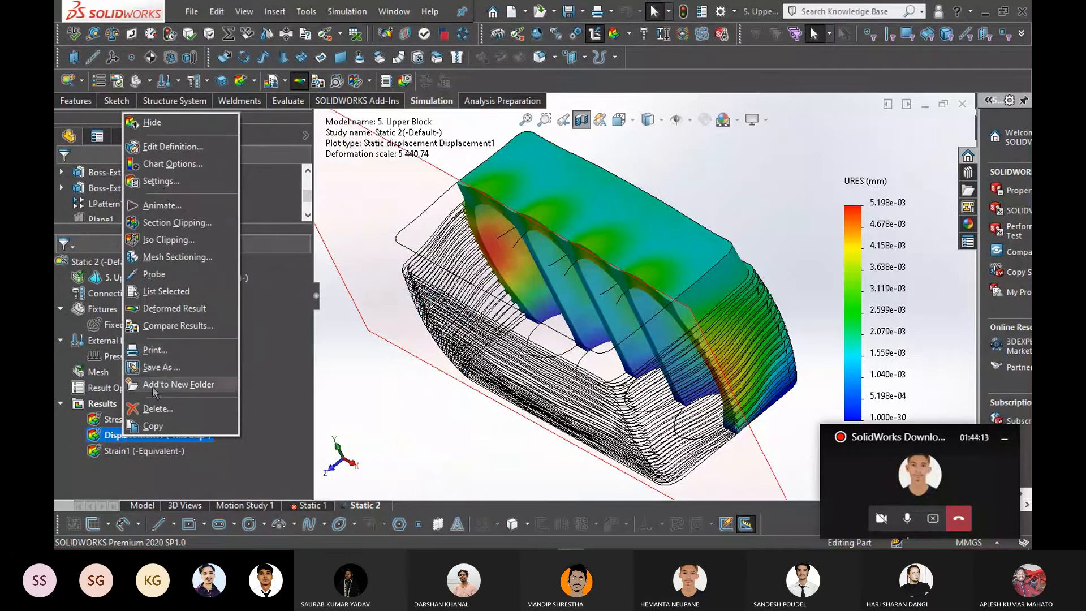
click(168, 239)
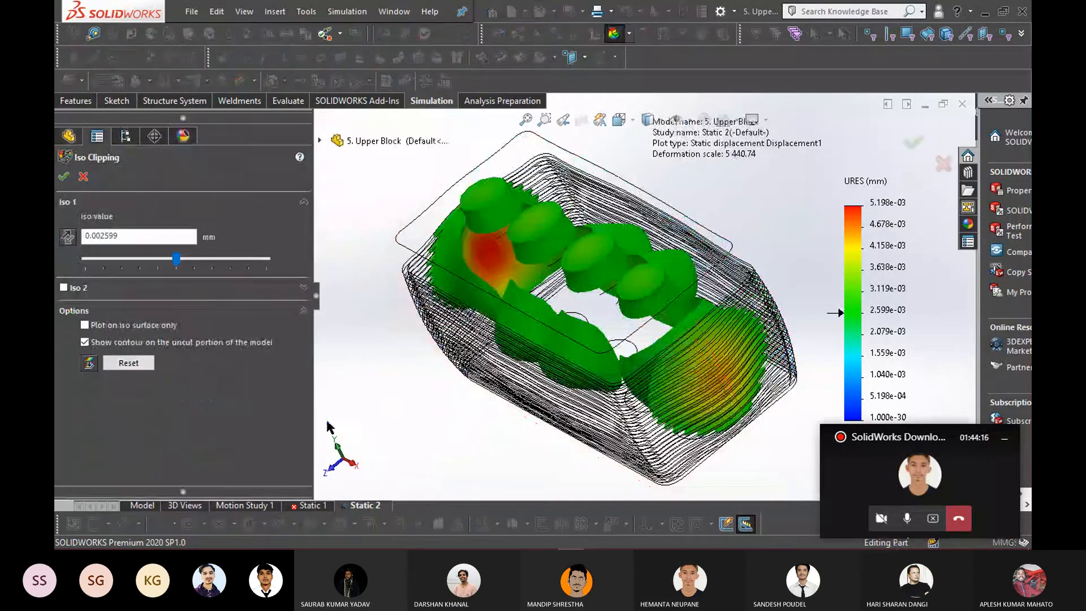
click(87, 181)
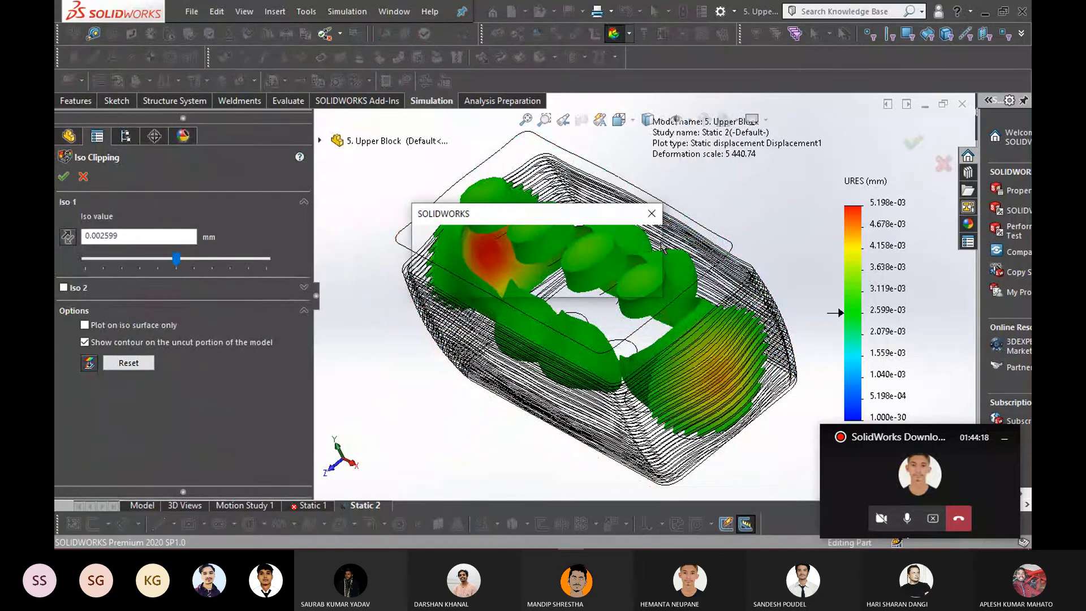
click(83, 177)
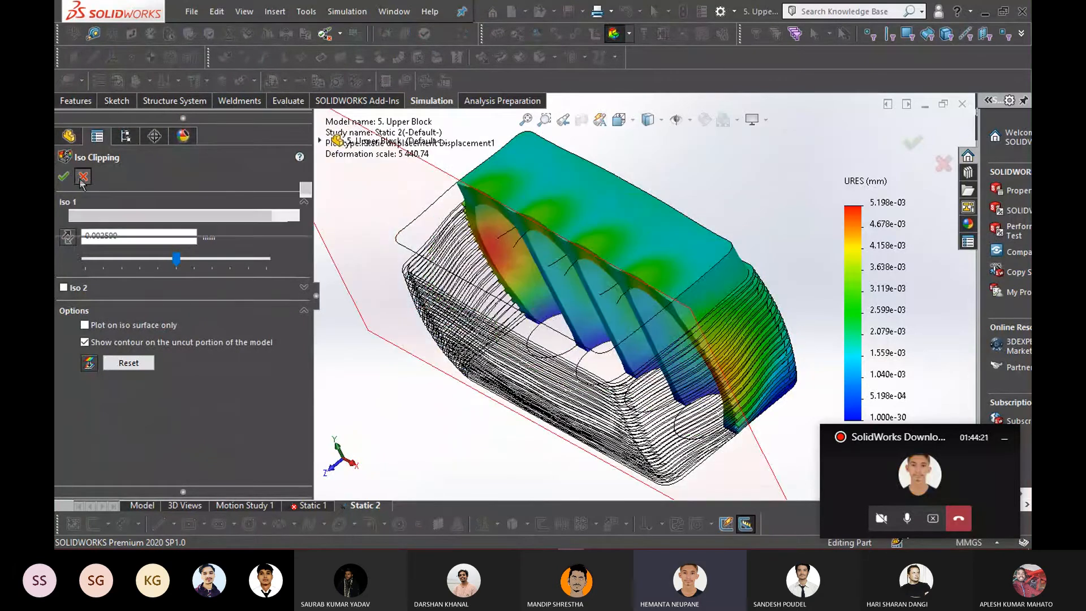
Try to remove the Front Plane from the Displacement1 plot's Section Clipping, resetting the settings in between, and cancel the changes
right_click(134, 434)
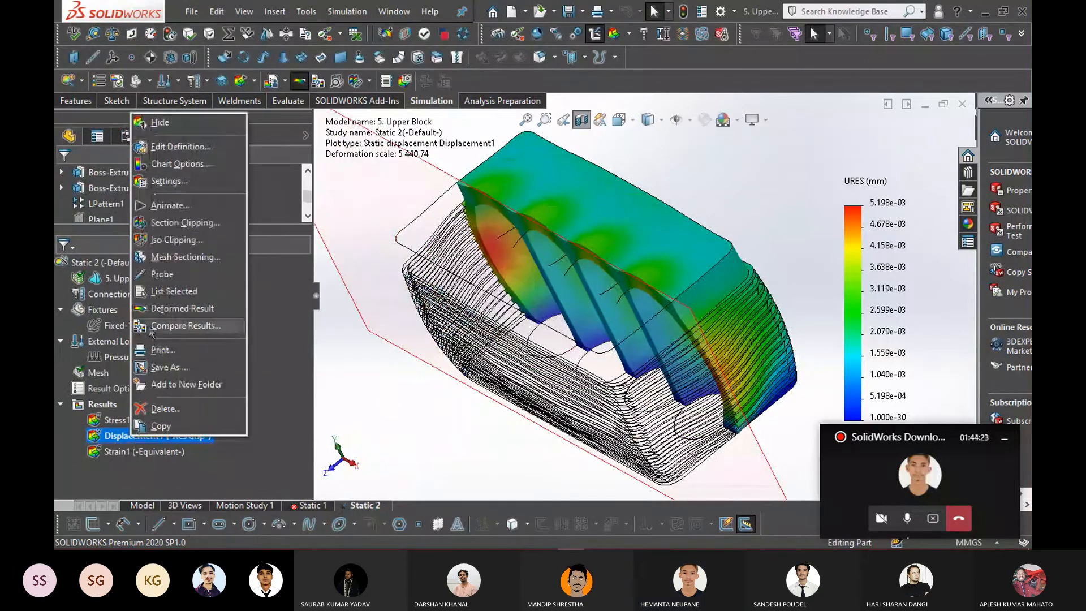
click(182, 226)
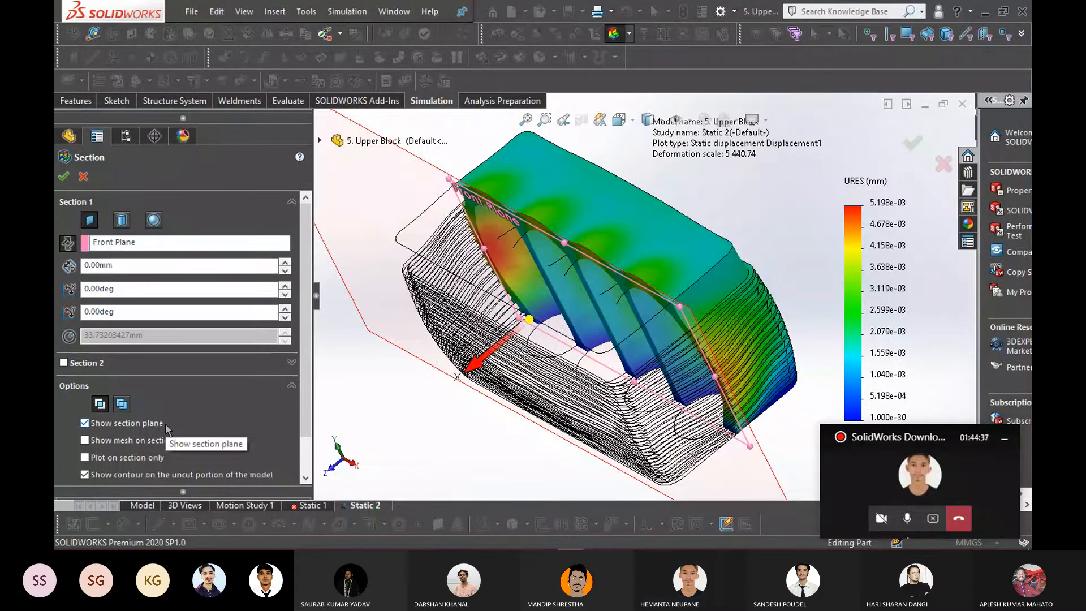
click(85, 423)
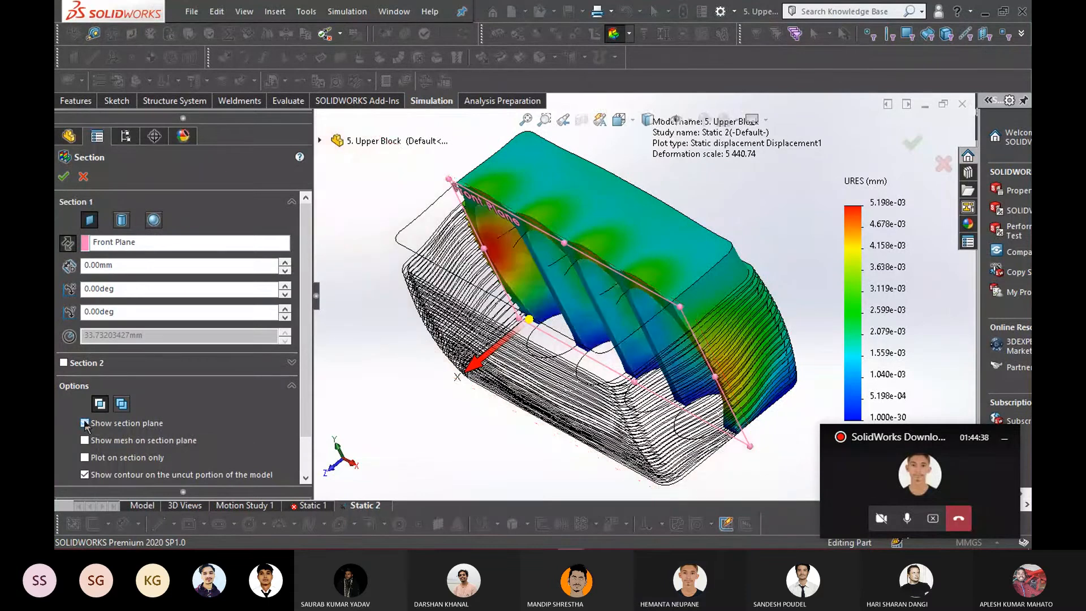
scroll(187, 424, down, 1)
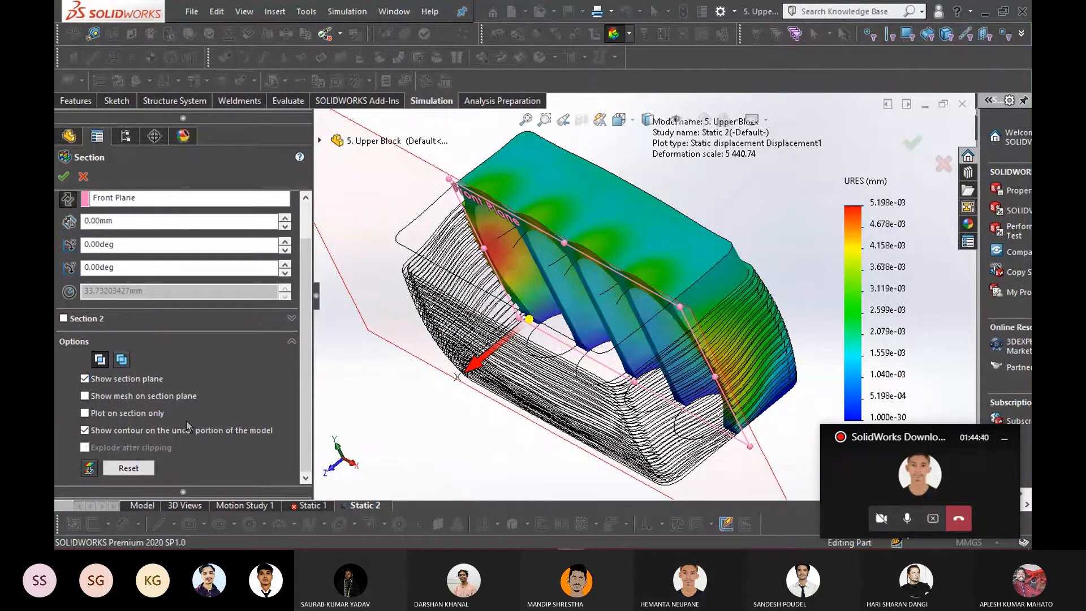
click(143, 468)
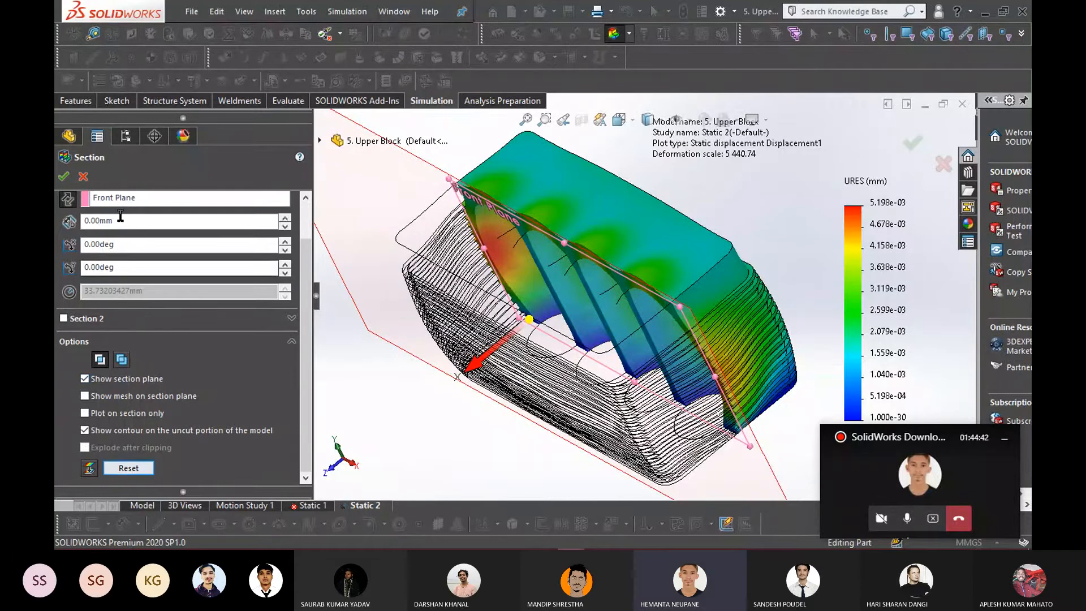
right_click(138, 199)
click(161, 226)
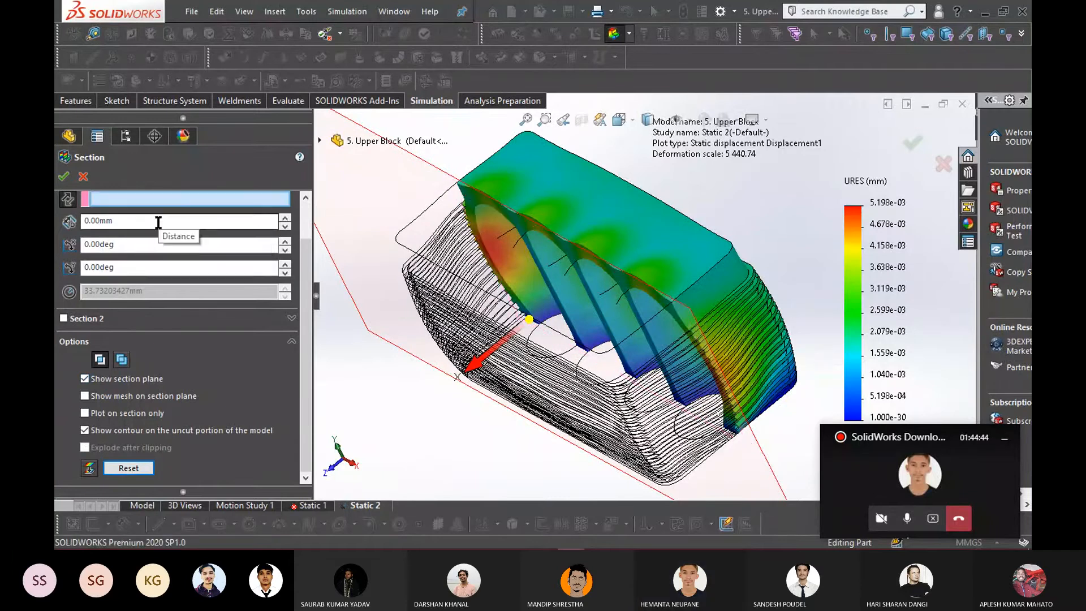
click(121, 469)
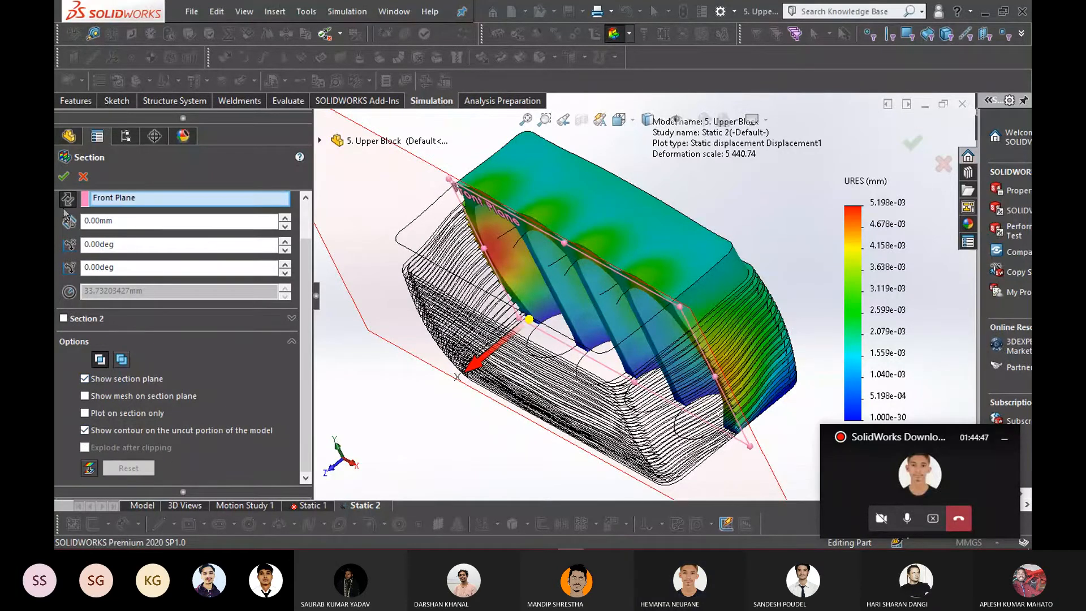
right_click(115, 202)
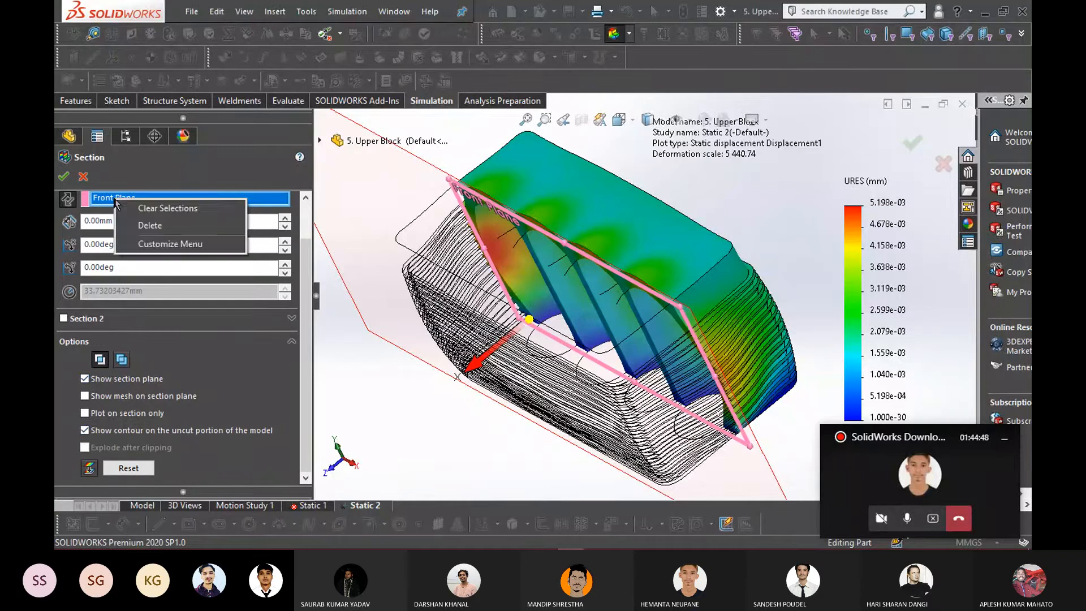
click(161, 223)
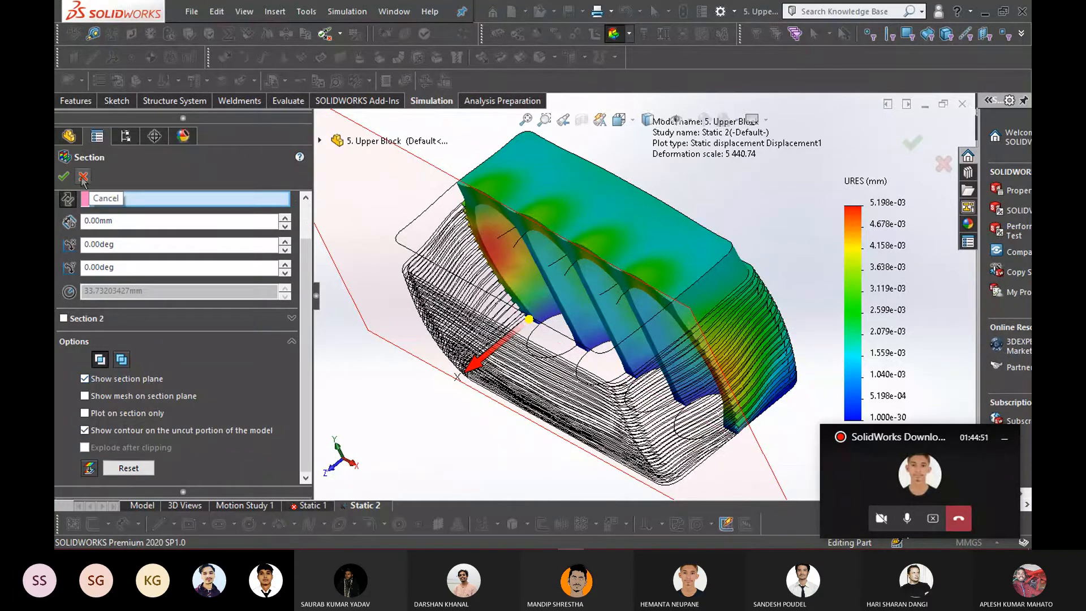
click(83, 177)
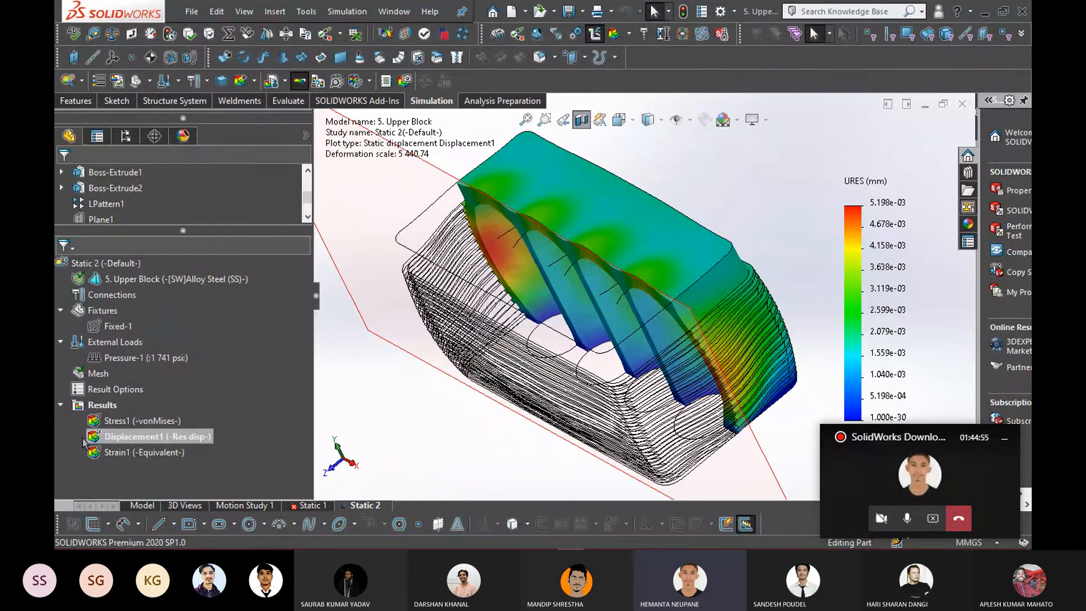
click(62, 405)
click(62, 405)
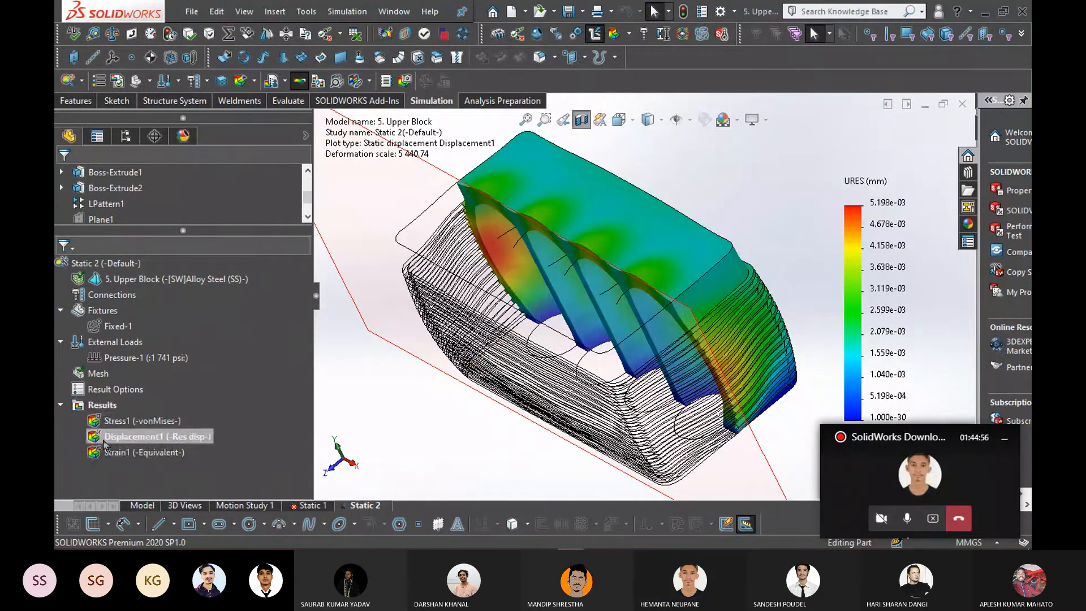
right_click(104, 439)
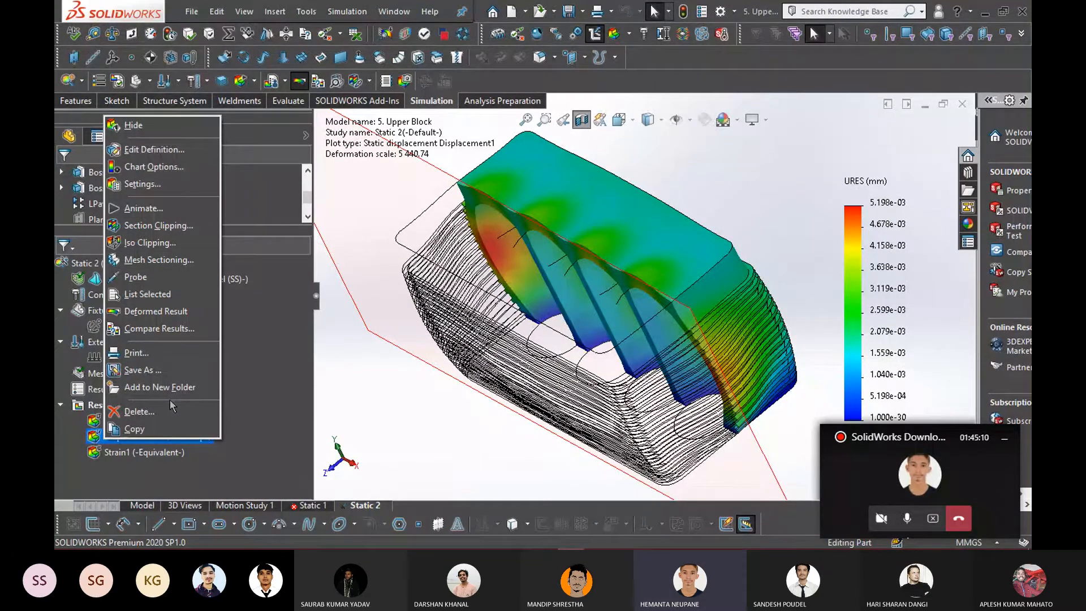
click(383, 340)
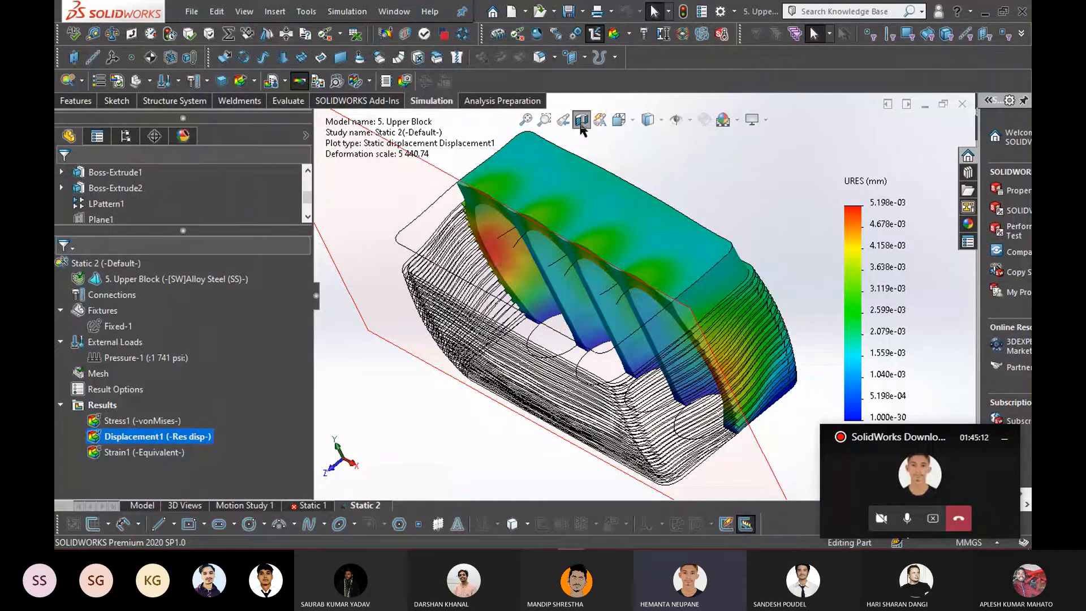
Turn off Show section plane in the Displacement1 plot's Section Clipping, leaving the contour on the uncut portion enabled
right_click(142, 442)
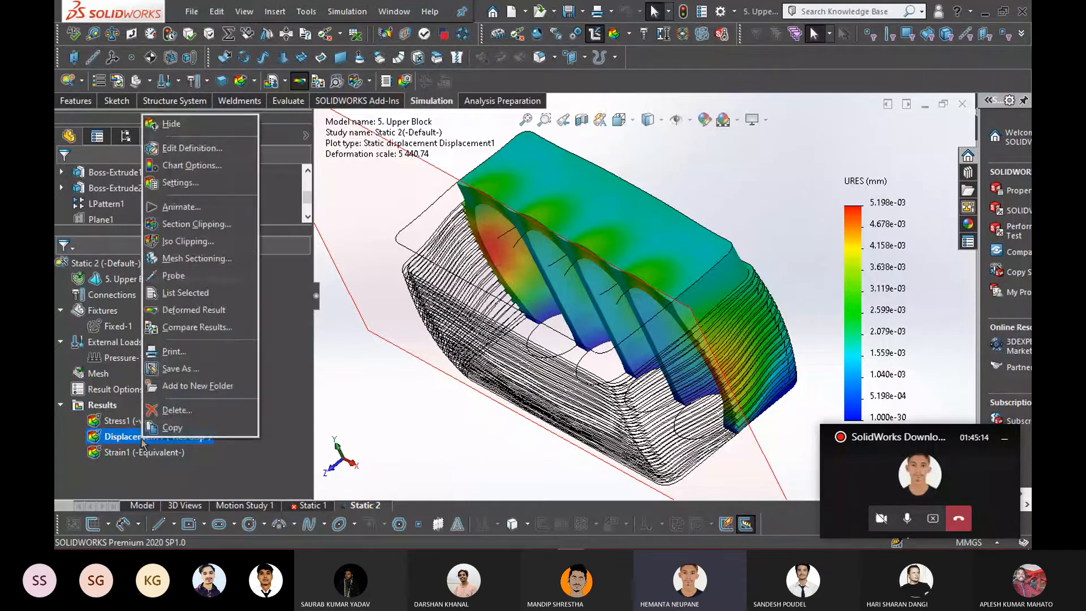
click(184, 226)
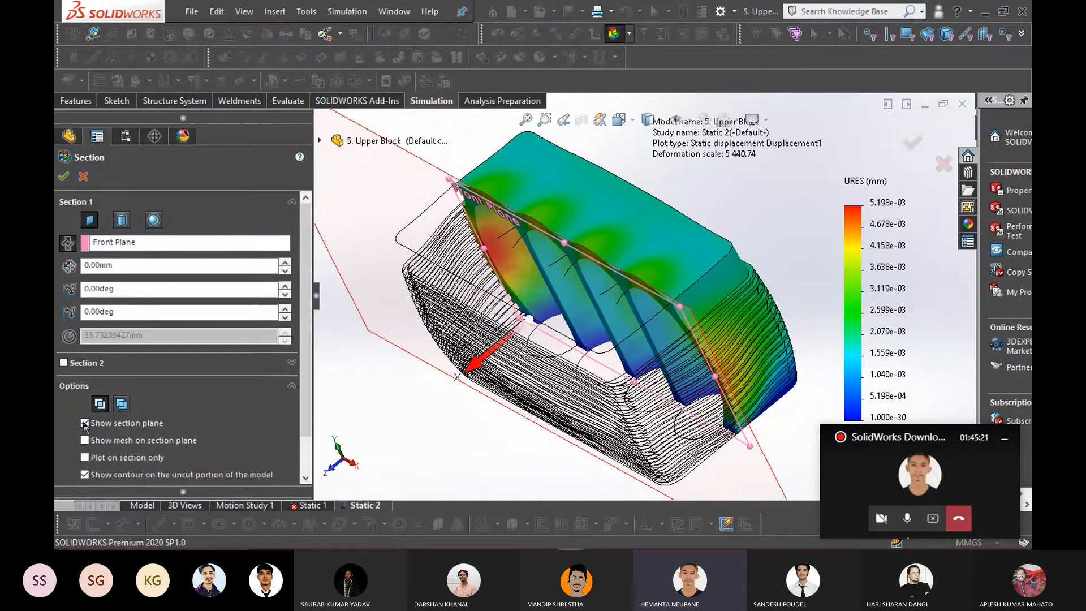
scroll(85, 426, down, 1)
click(85, 430)
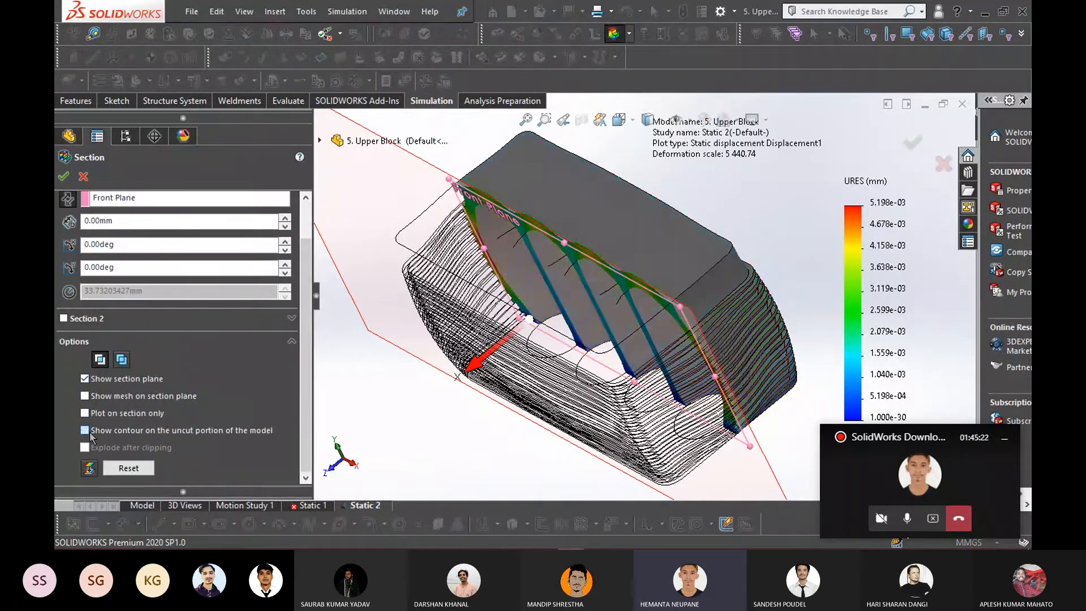
click(91, 437)
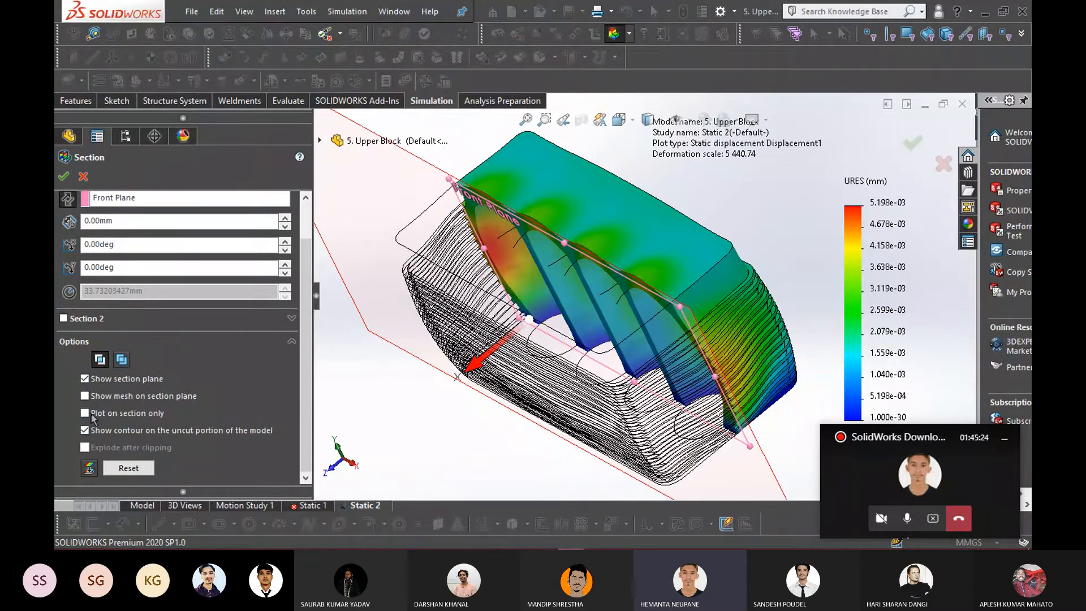
click(85, 379)
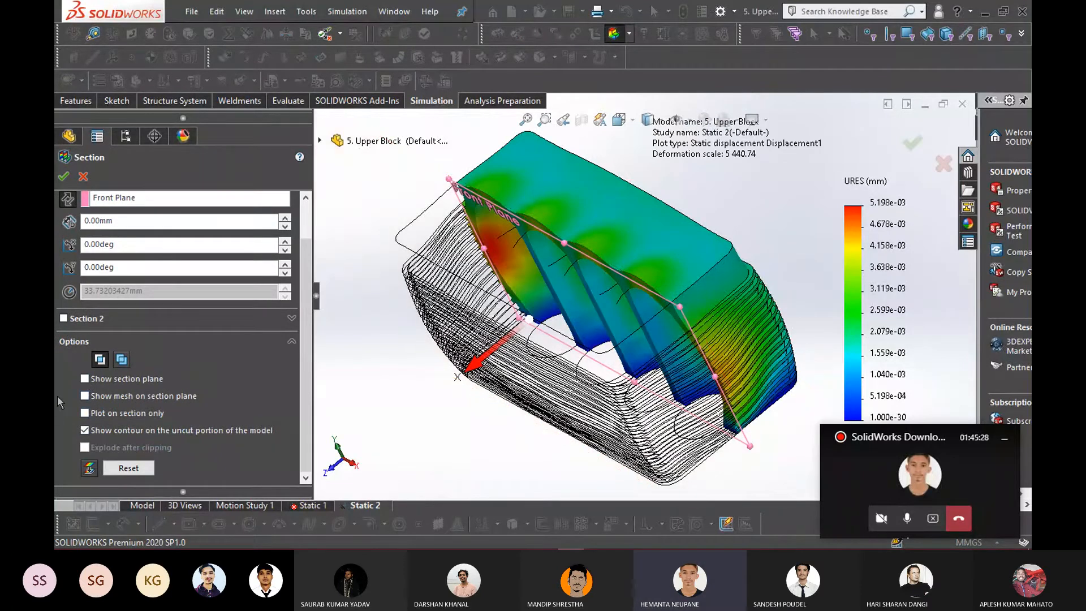
scroll(56, 395, up, 1)
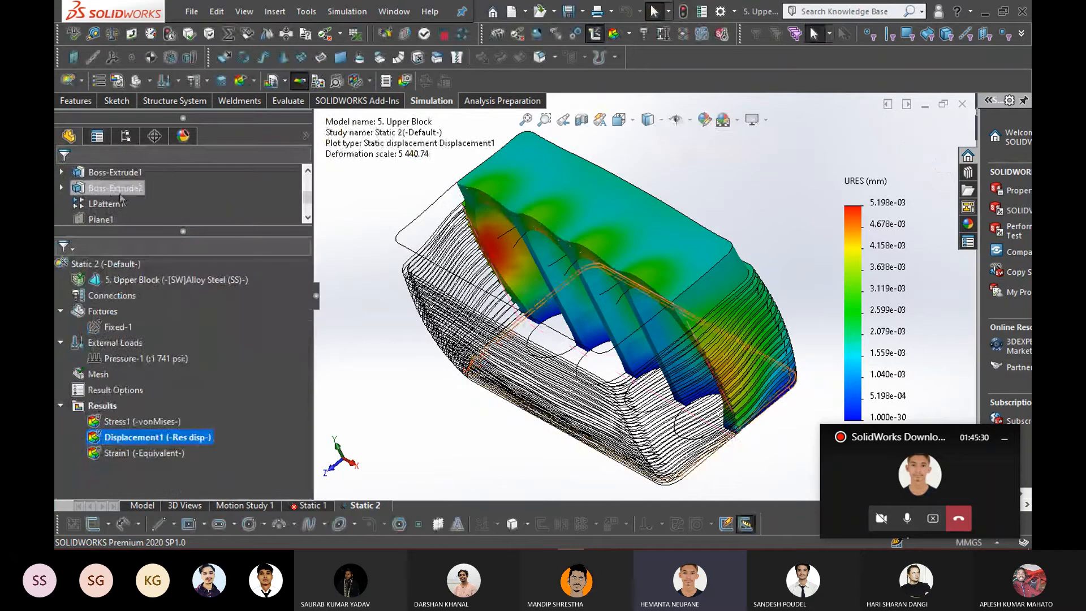
Hide the Displacement1 plot and show it again on the model
right_click(101, 436)
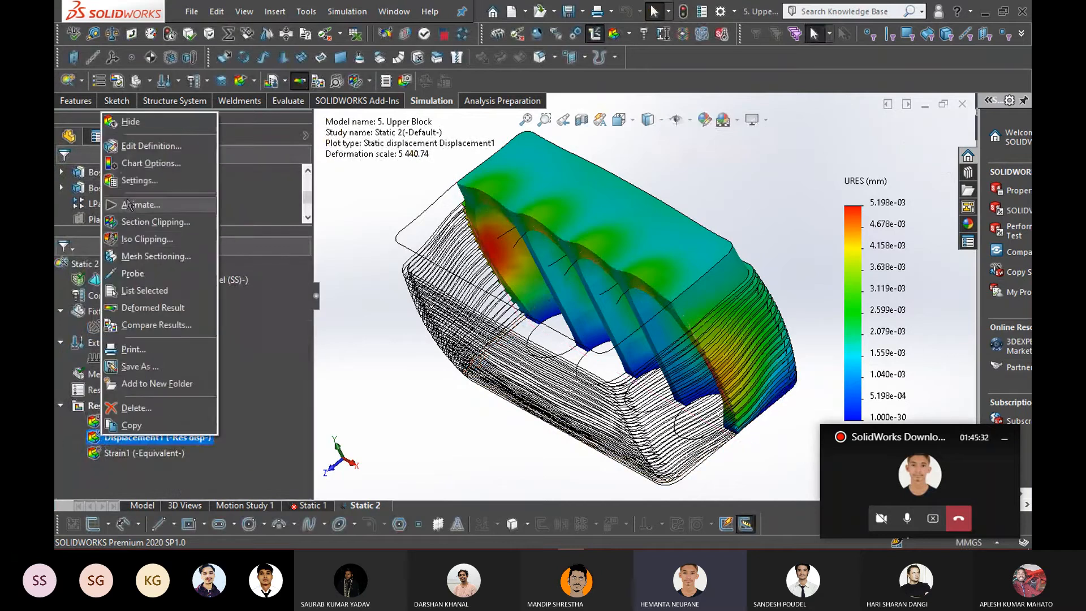
click(152, 128)
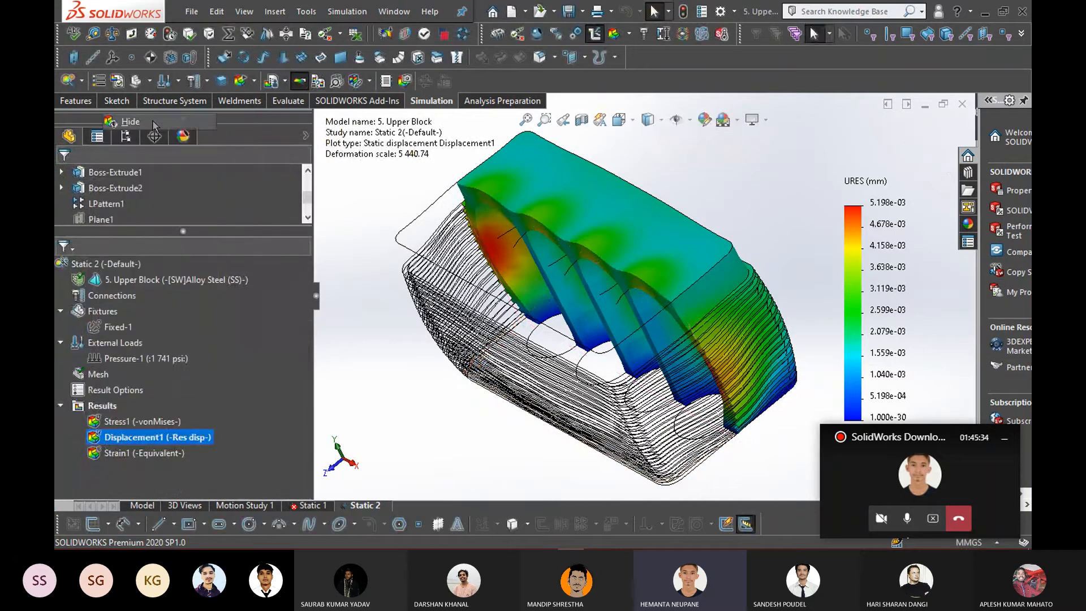
right_click(121, 440)
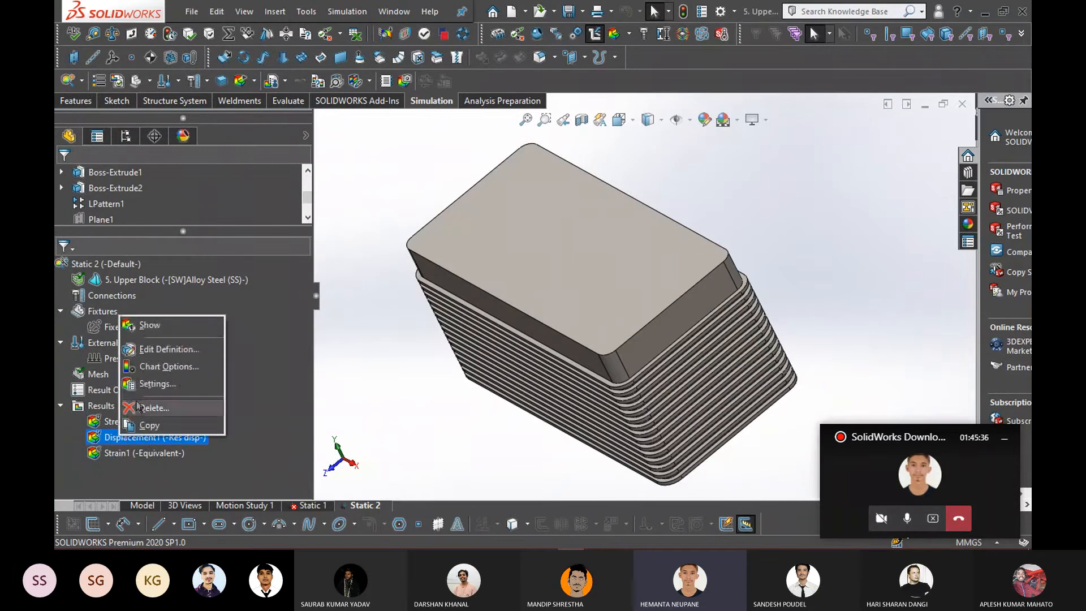
click(150, 323)
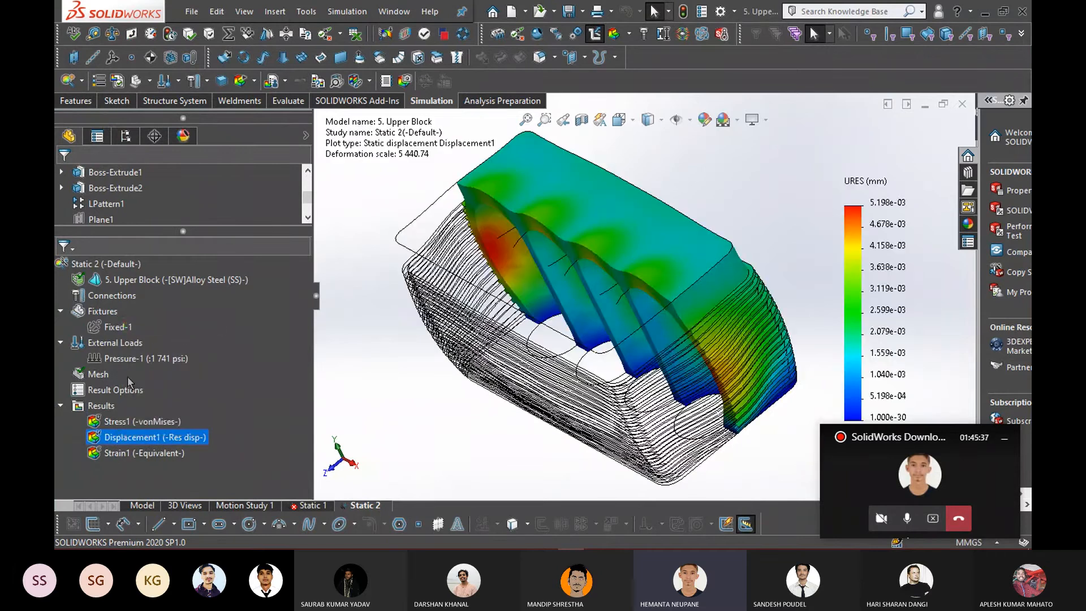
Check the uncut-portion contour option in the Displacement1 plot's Section Clipping, reset the settings and cancel
right_click(120, 438)
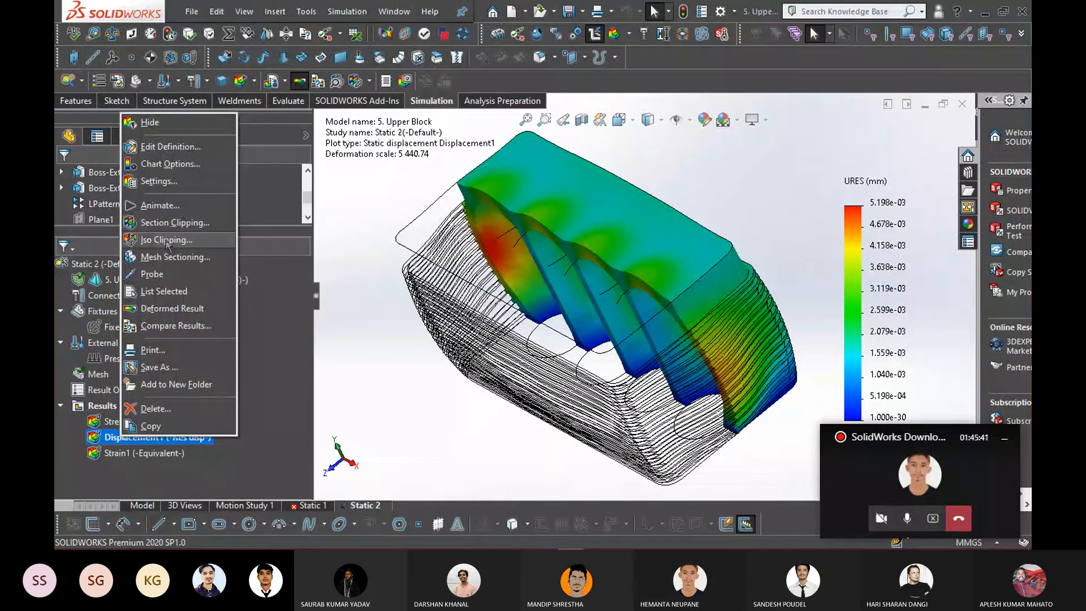
click(170, 222)
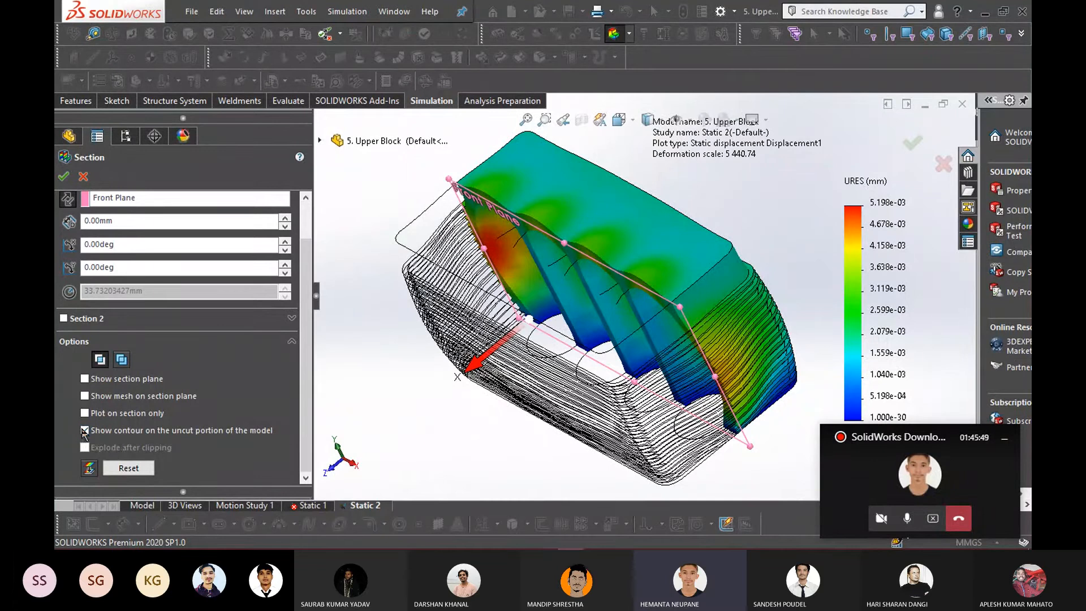
click(85, 430)
click(84, 430)
click(126, 470)
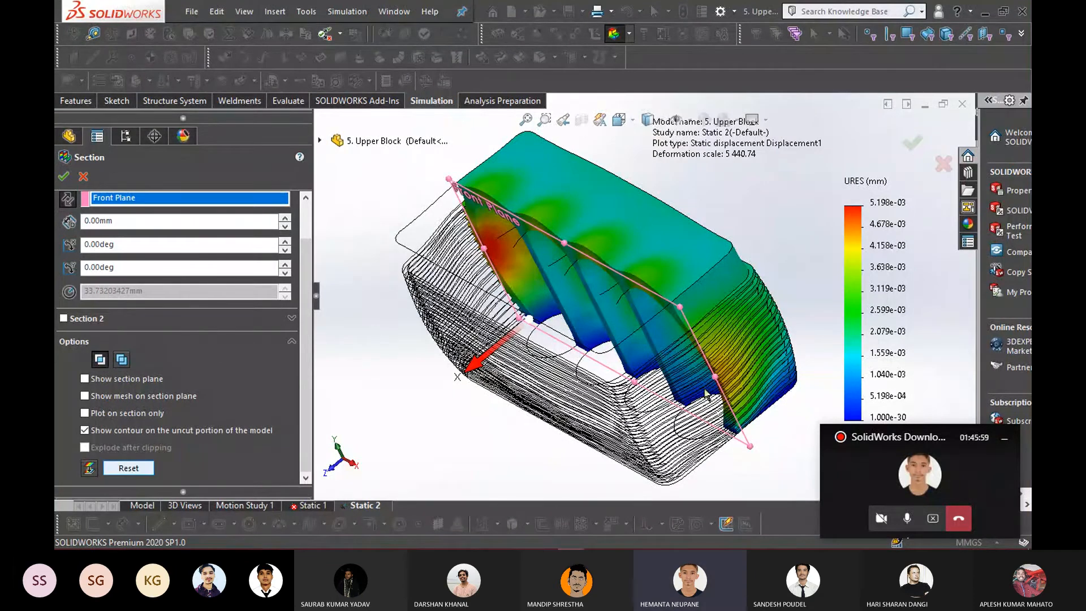
right_click(737, 441)
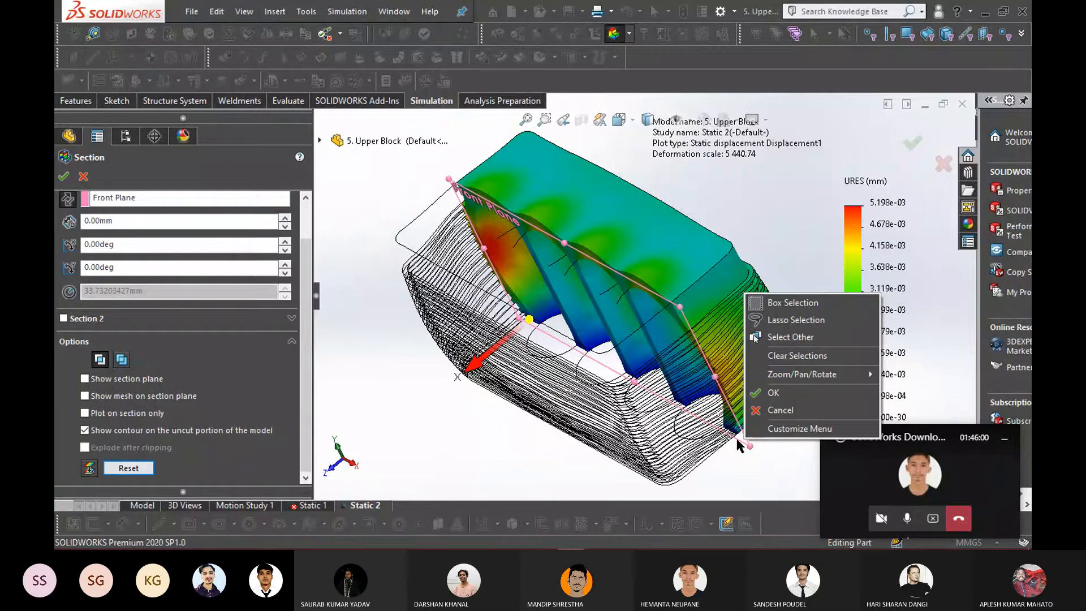
click(786, 412)
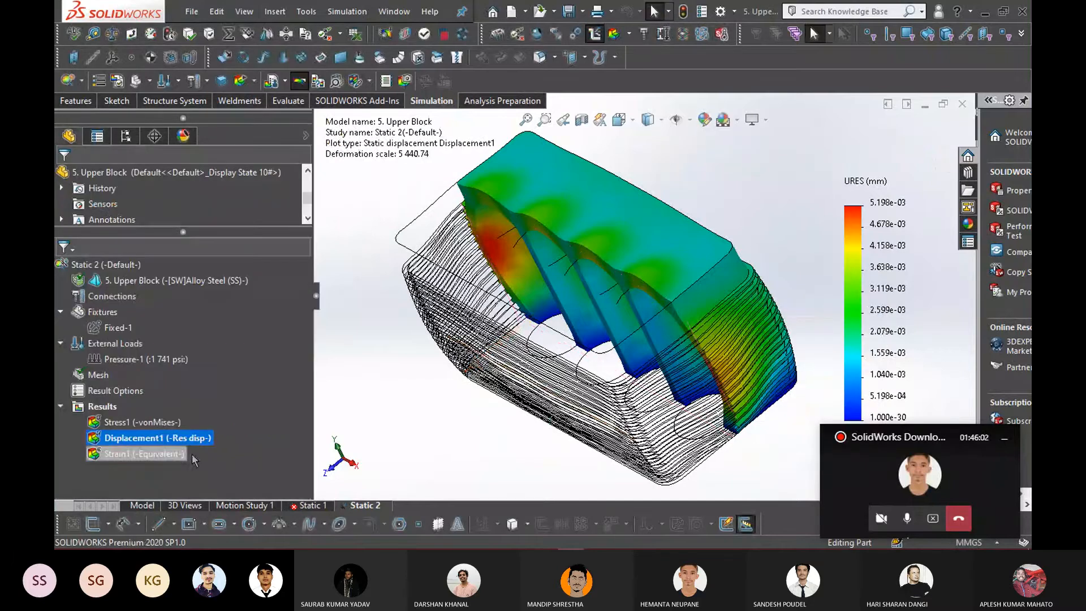
Preview Iso Clipping on the Displacement1 plot and cancel it without changing the iso value
right_click(110, 440)
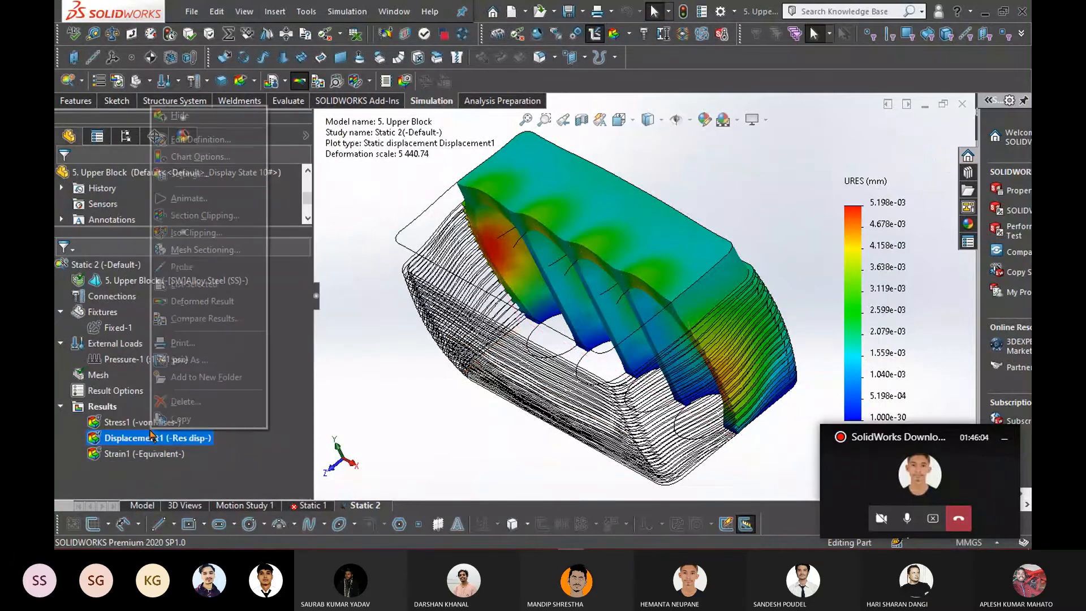
click(100, 445)
right_click(100, 441)
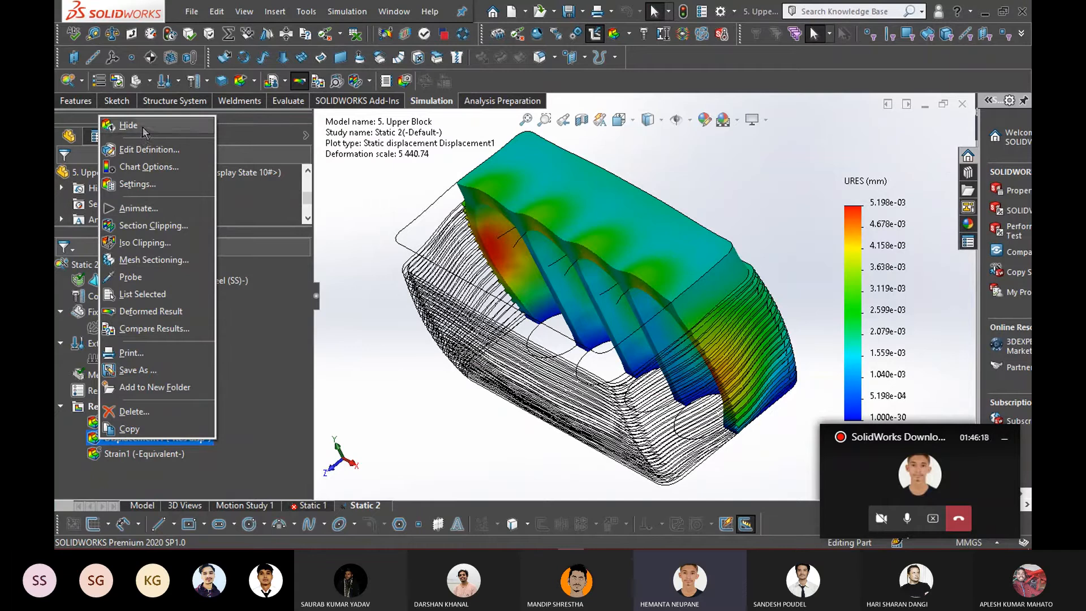
click(148, 243)
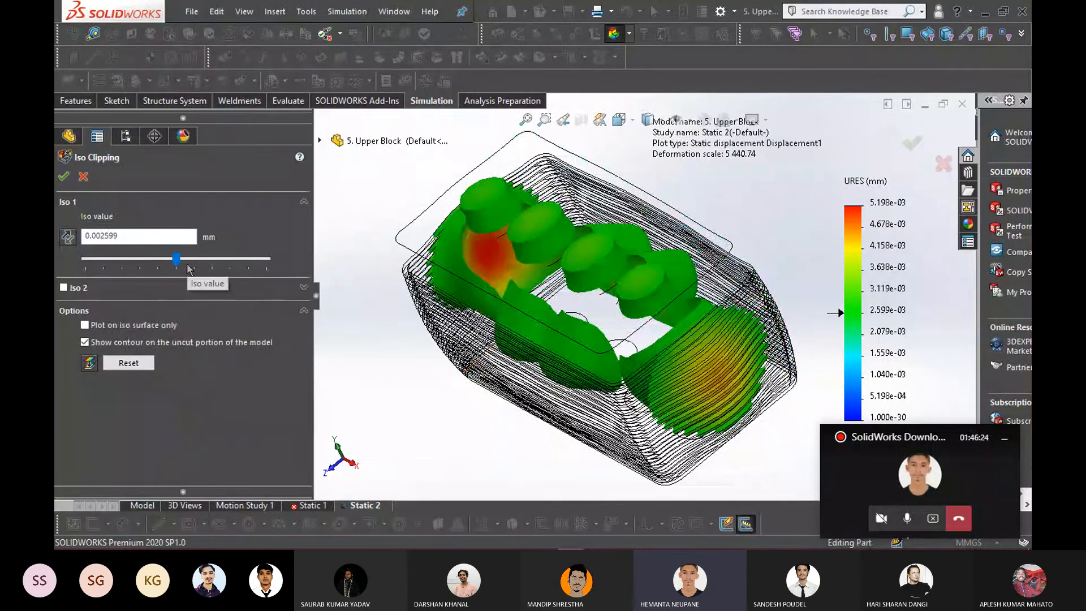
click(83, 177)
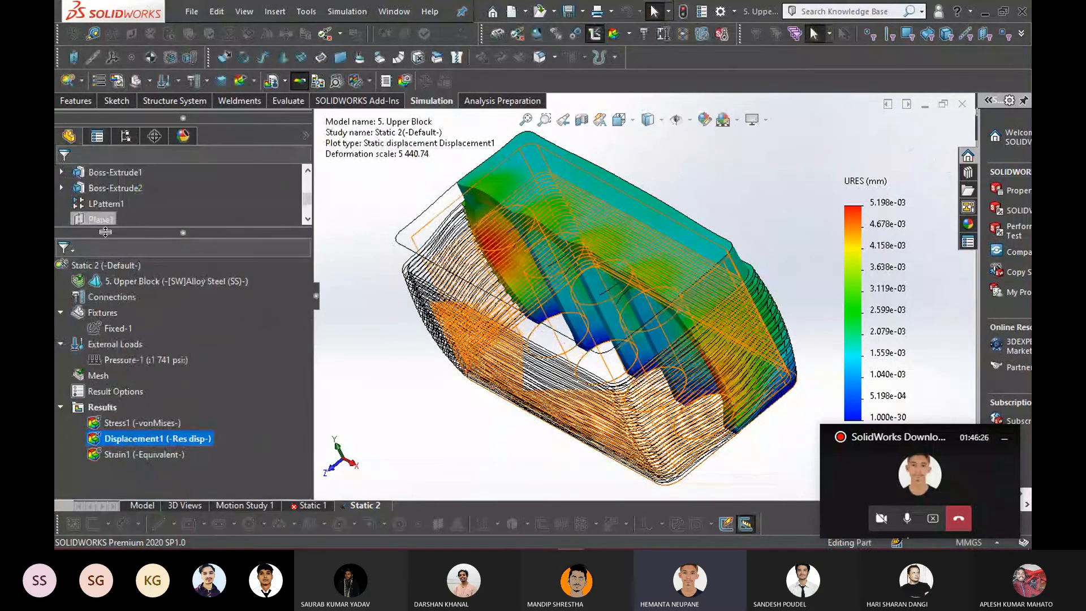
Try the cylindrical and spherical section types in the Displacement1 plot's Section Clipping, and return to the planar type
right_click(136, 438)
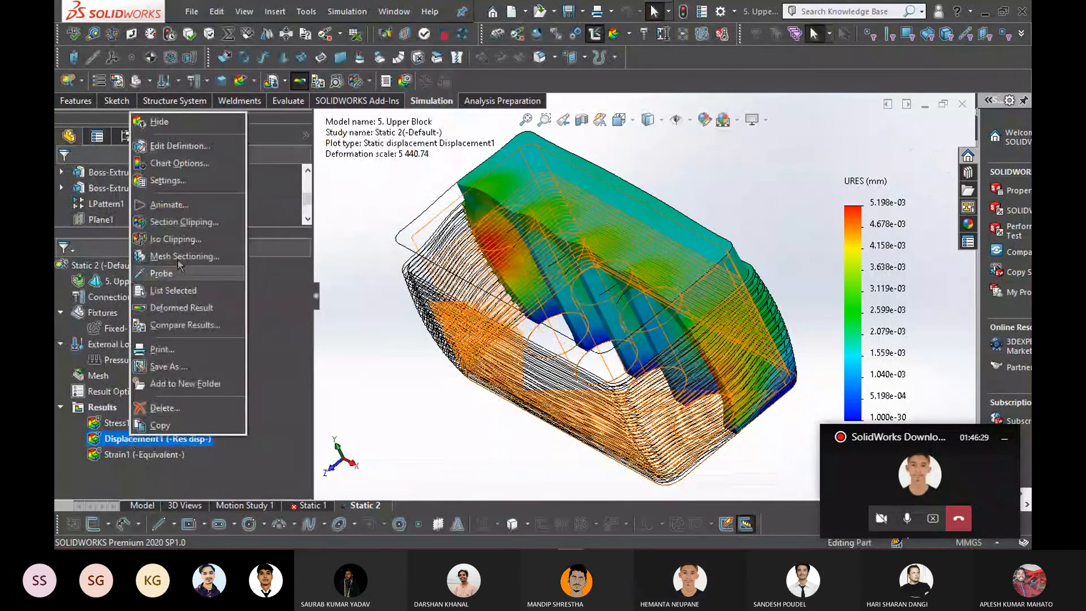
click(141, 223)
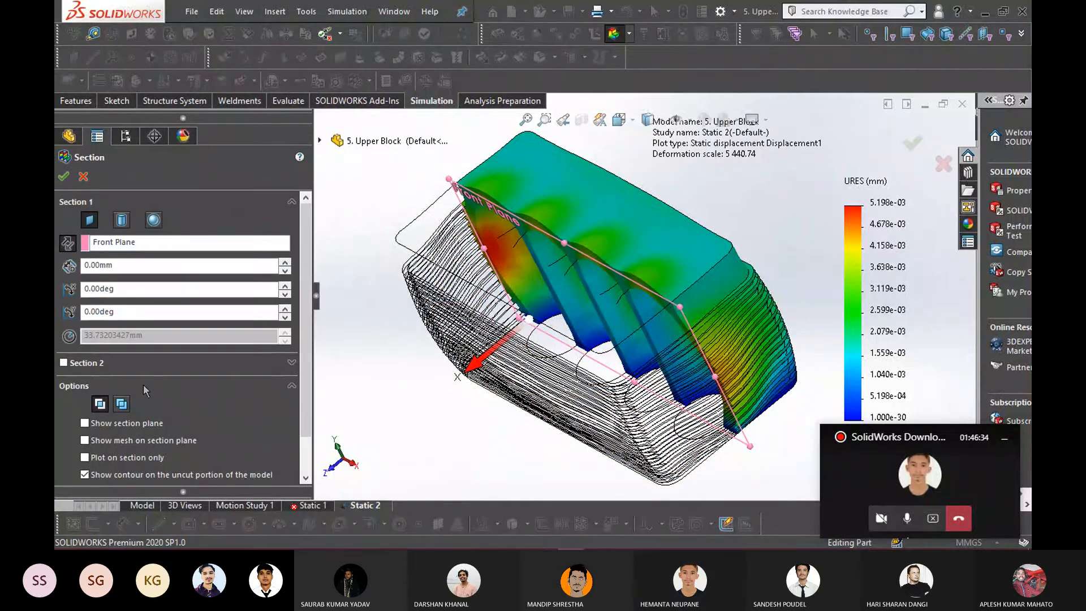
scroll(187, 412, down, 2)
scroll(208, 433, up, 2)
click(127, 222)
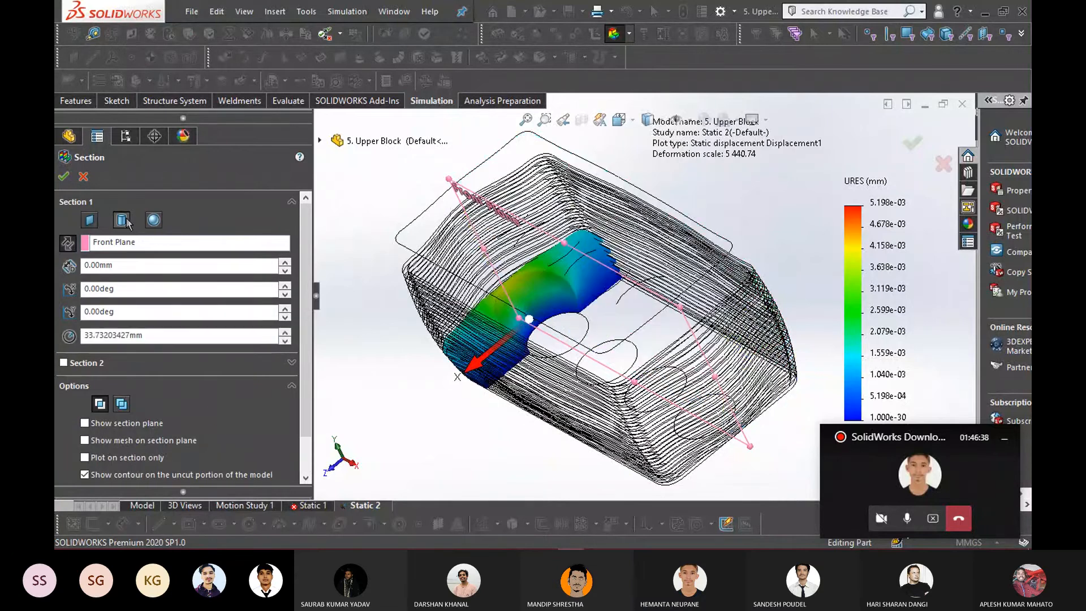
click(152, 221)
click(120, 221)
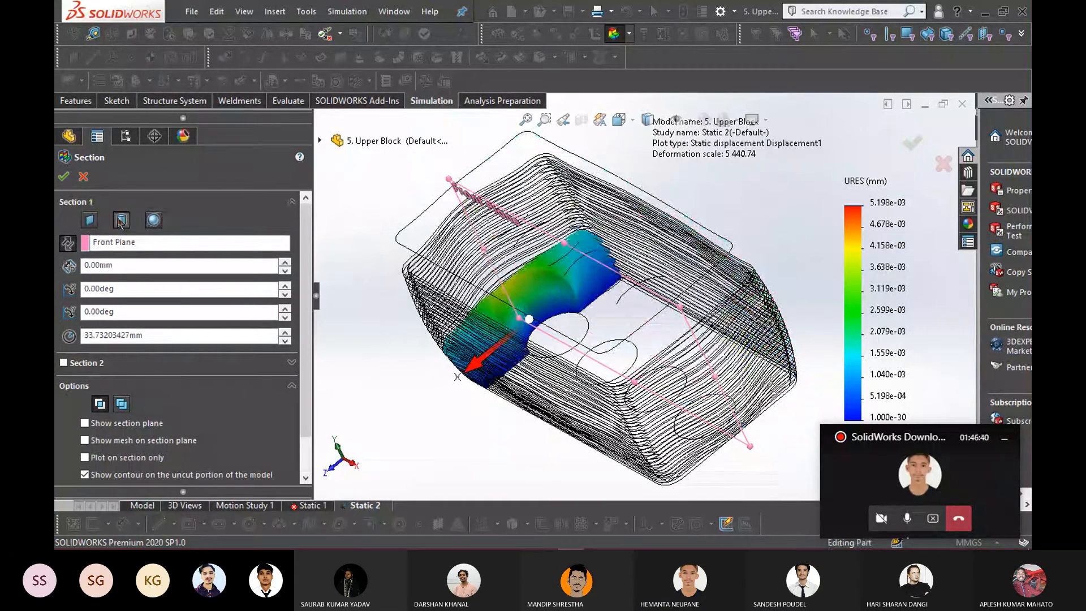
click(91, 221)
Review the Section Clipping options for the Displacement1 plot, collapse them and cancel the clipping changes
scroll(225, 229, down, 2)
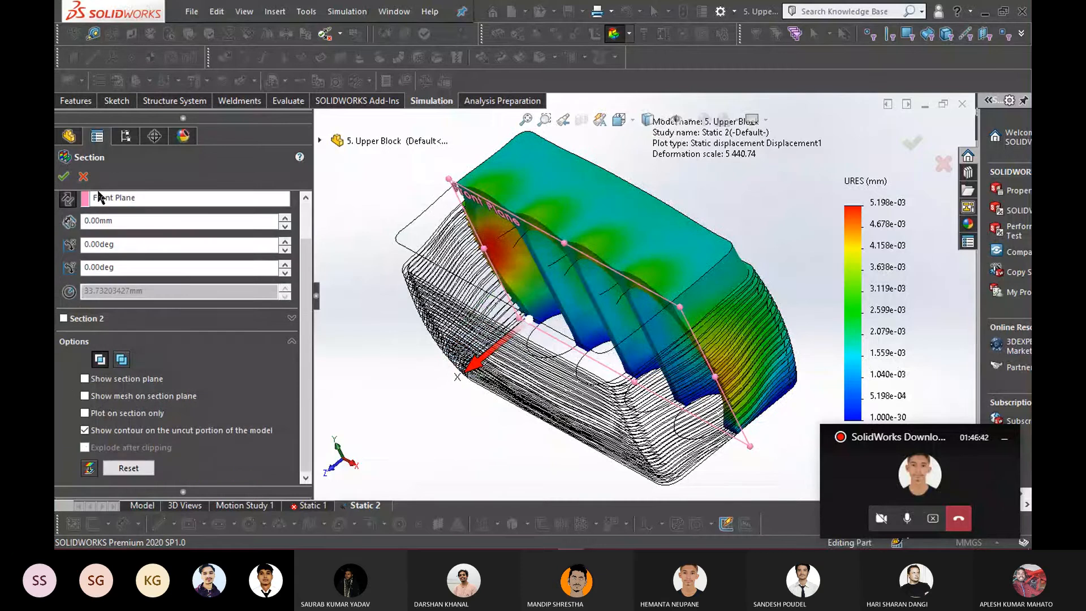
scroll(187, 294, up, 2)
scroll(270, 378, down, 2)
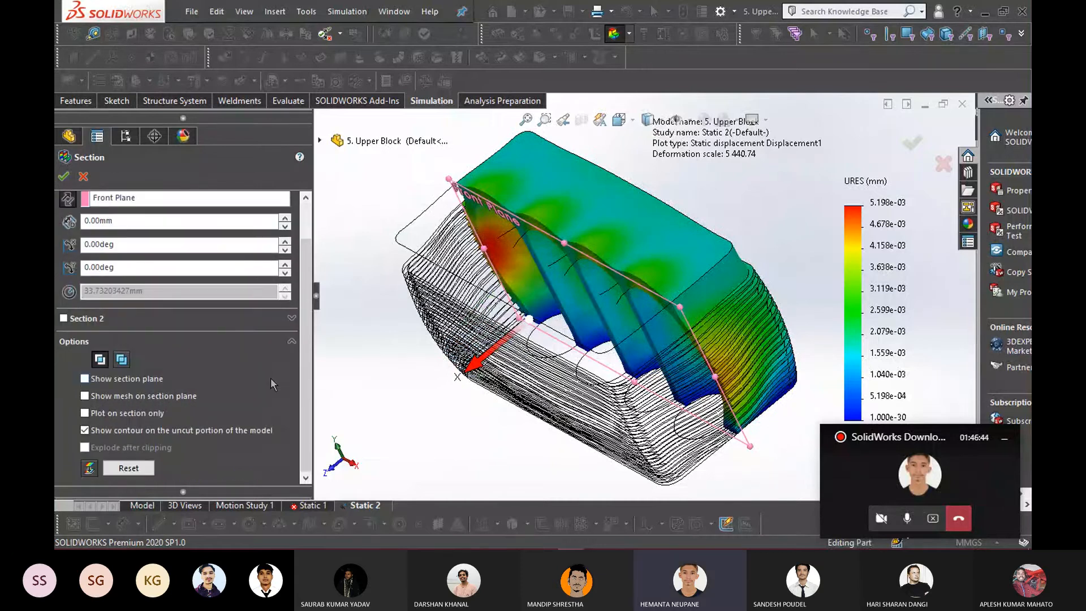
click(285, 342)
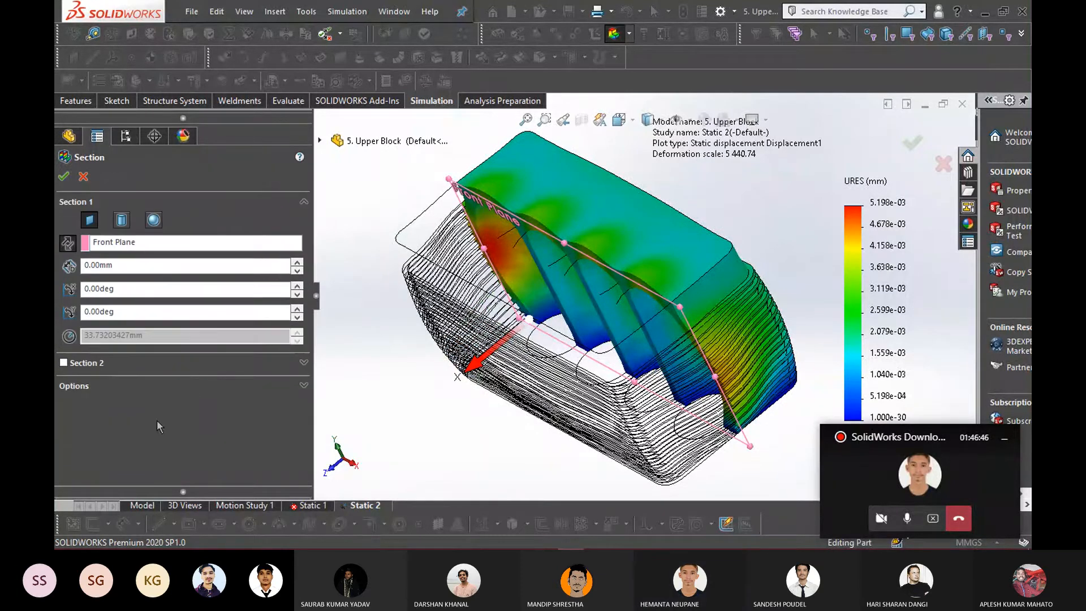
click(83, 176)
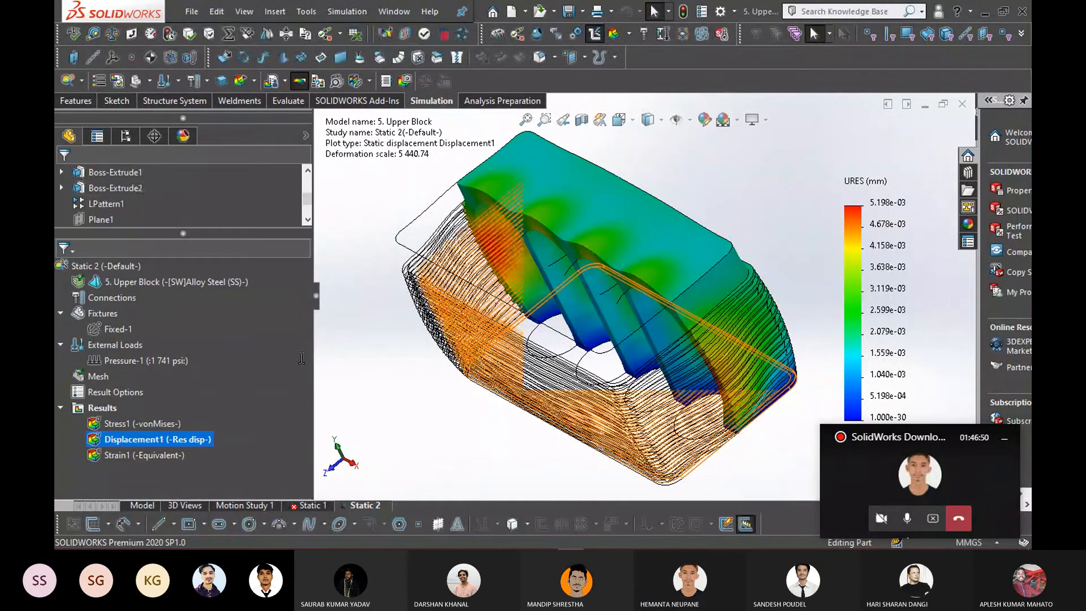
middle_drag(435, 407, 465, 399)
scroll(673, 327, down, 2)
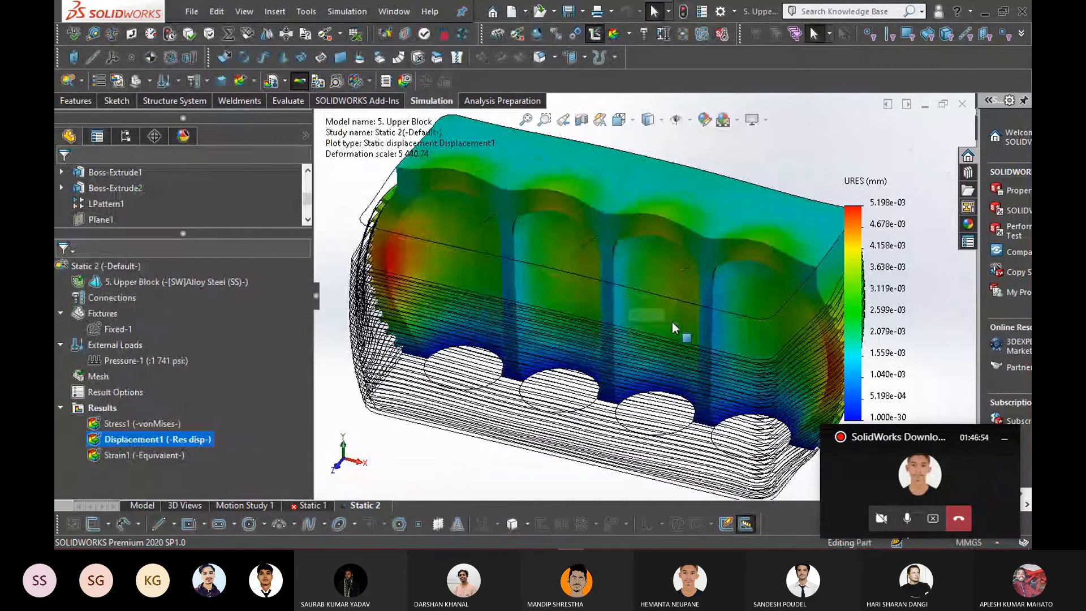
scroll(673, 327, up, 3)
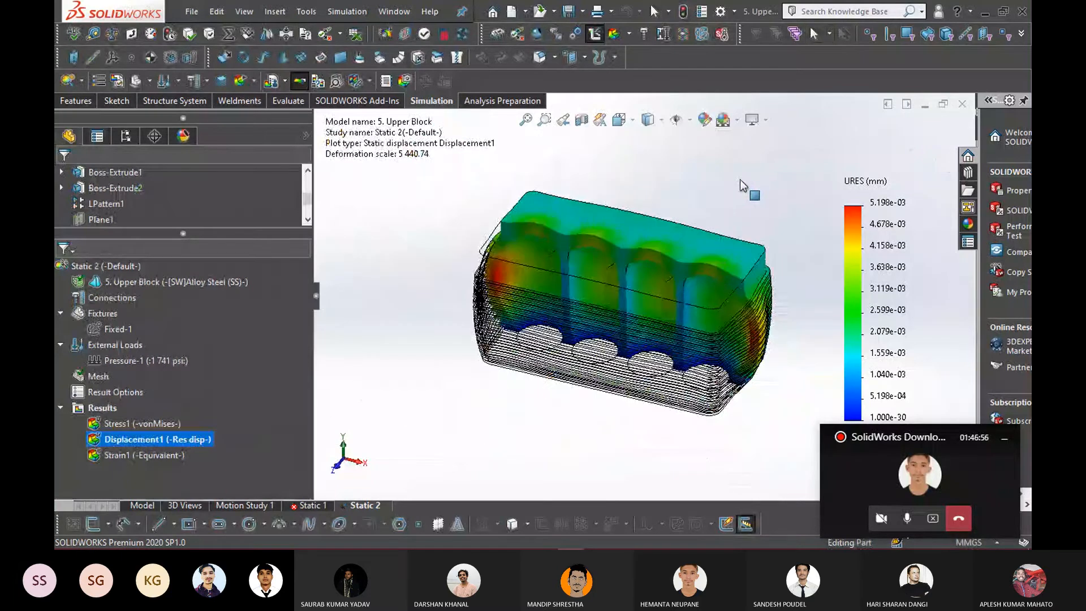
middle_drag(740, 181, 733, 185)
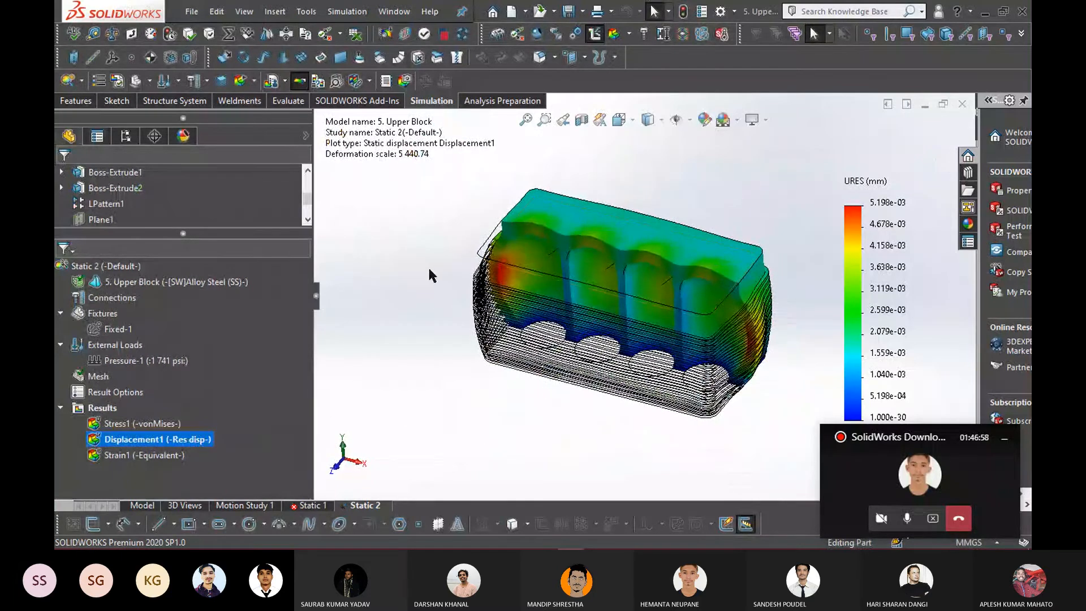
scroll(469, 240, down, 1)
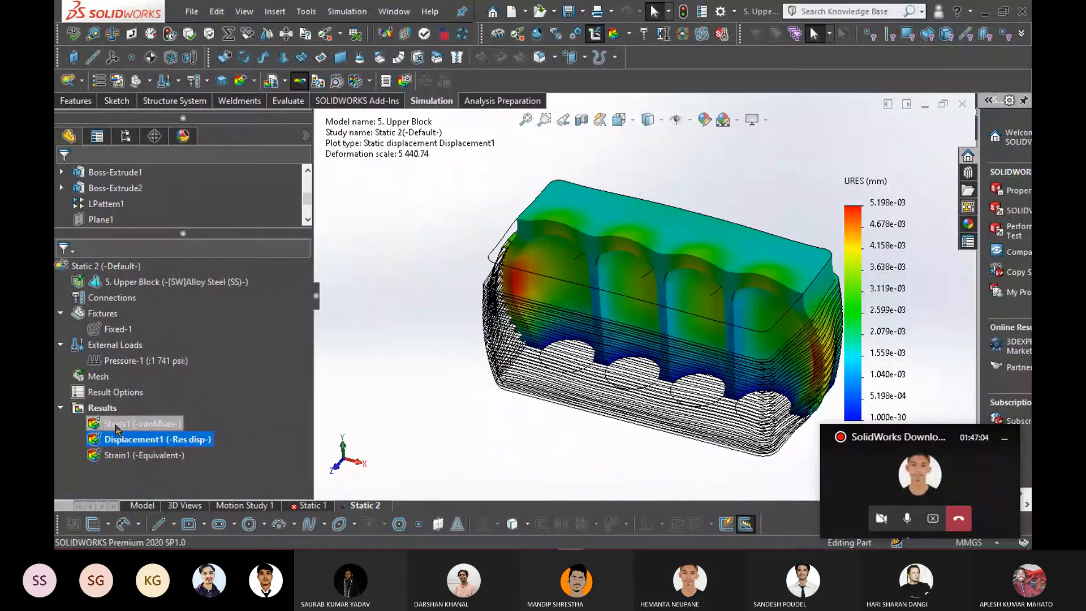
Examine the displacement results plot of the upper block from several angles
click(63, 407)
click(62, 407)
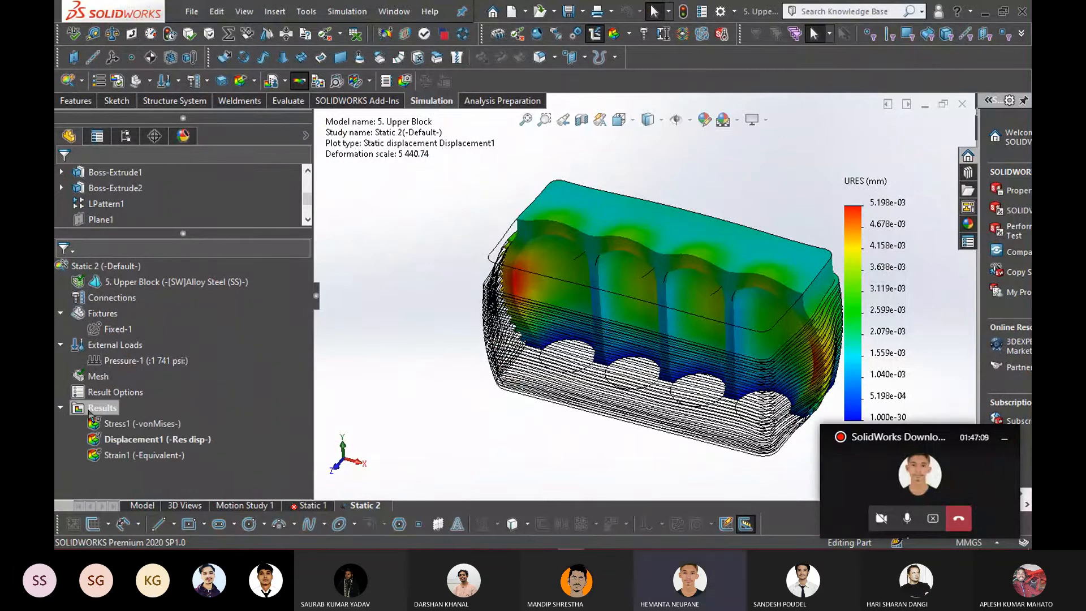
right_click(121, 438)
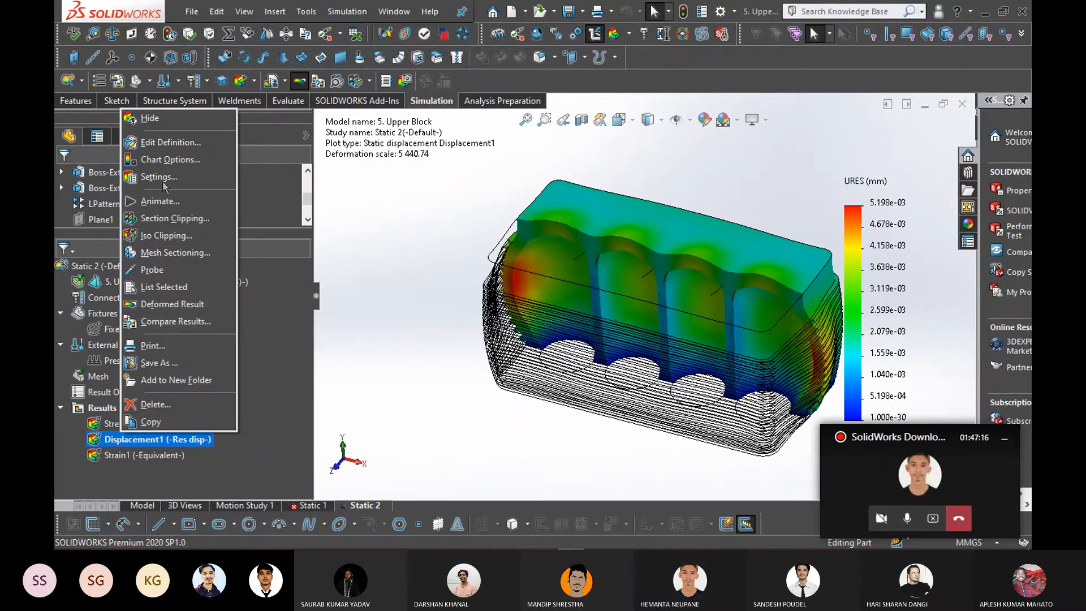
click(375, 294)
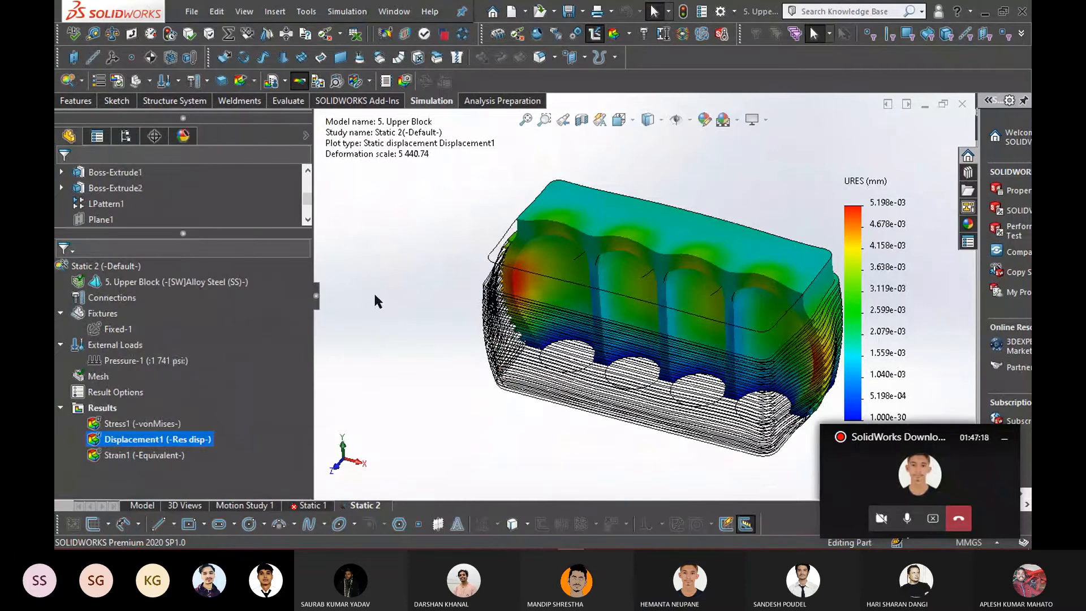
scroll(581, 419, up, 2)
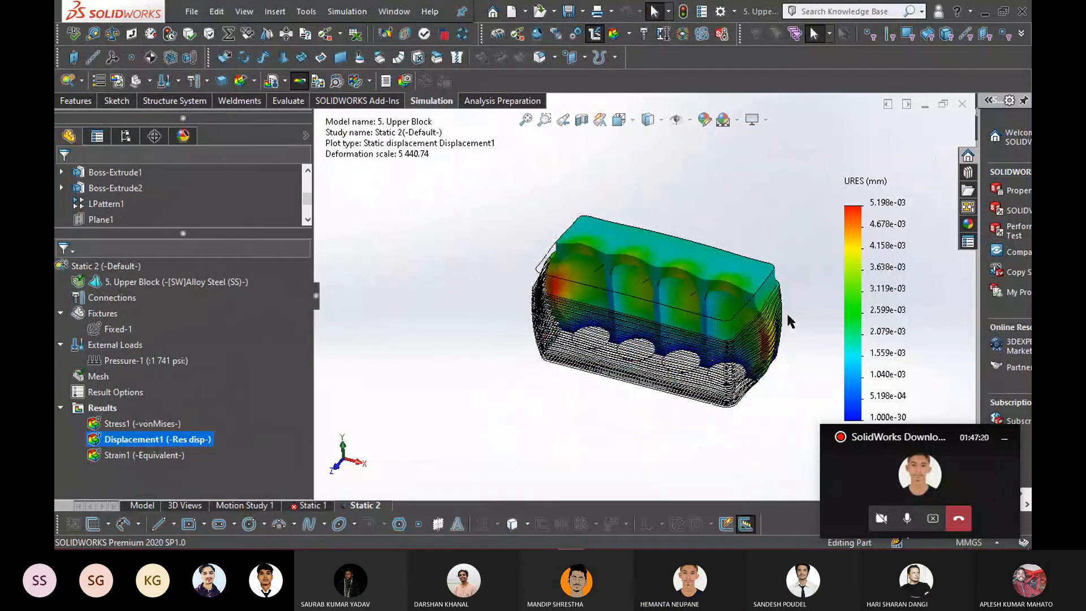
scroll(790, 320, down, 2)
middle_drag(767, 405, 784, 367)
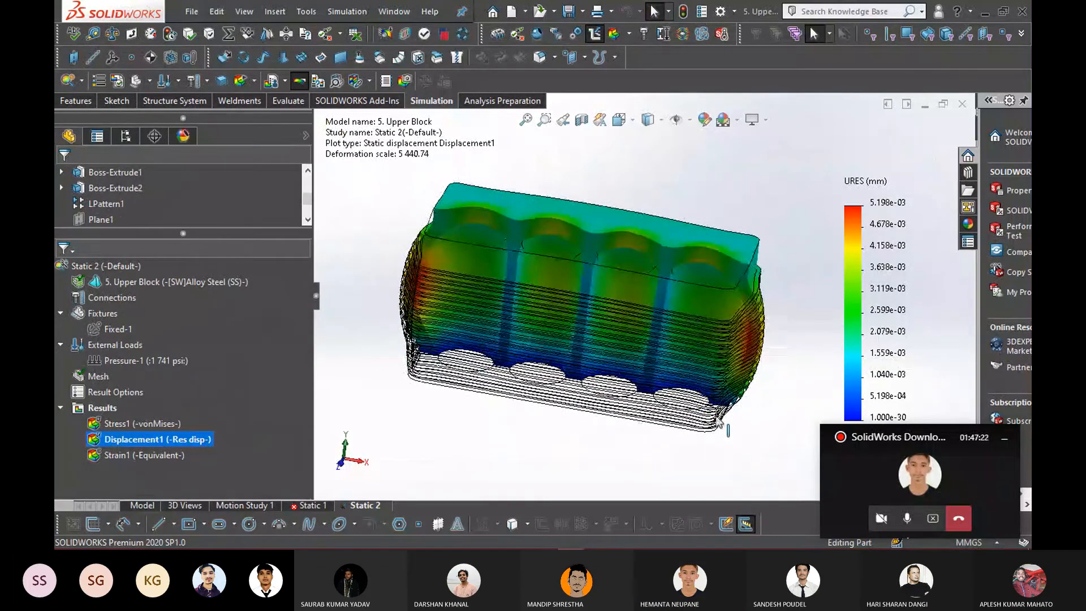
middle_drag(719, 422, 730, 408)
middle_drag(634, 452, 701, 435)
click(881, 480)
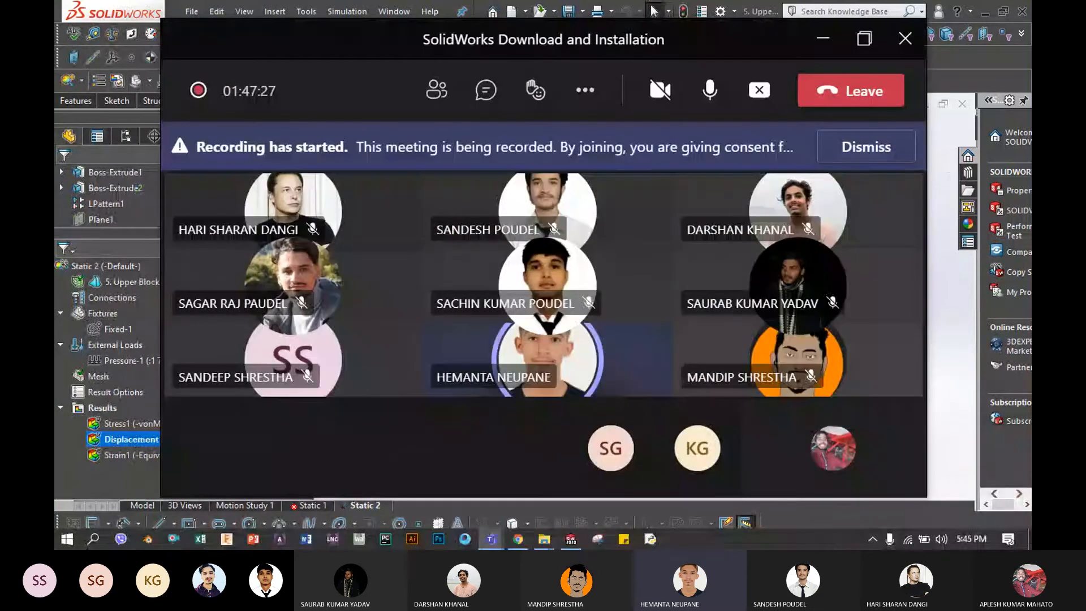
drag(701, 34, 732, 33)
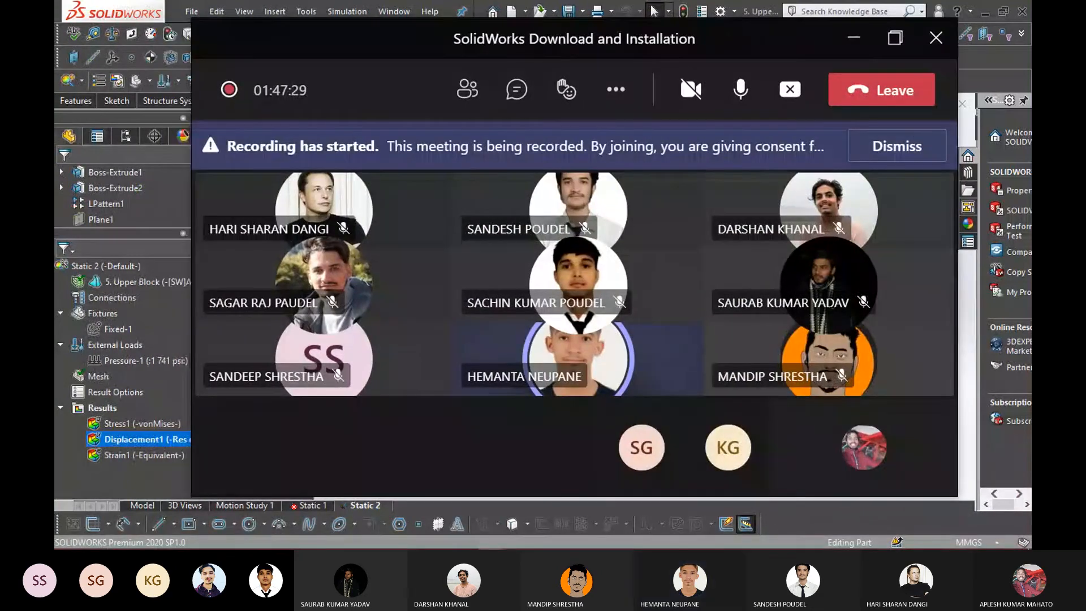
click(844, 35)
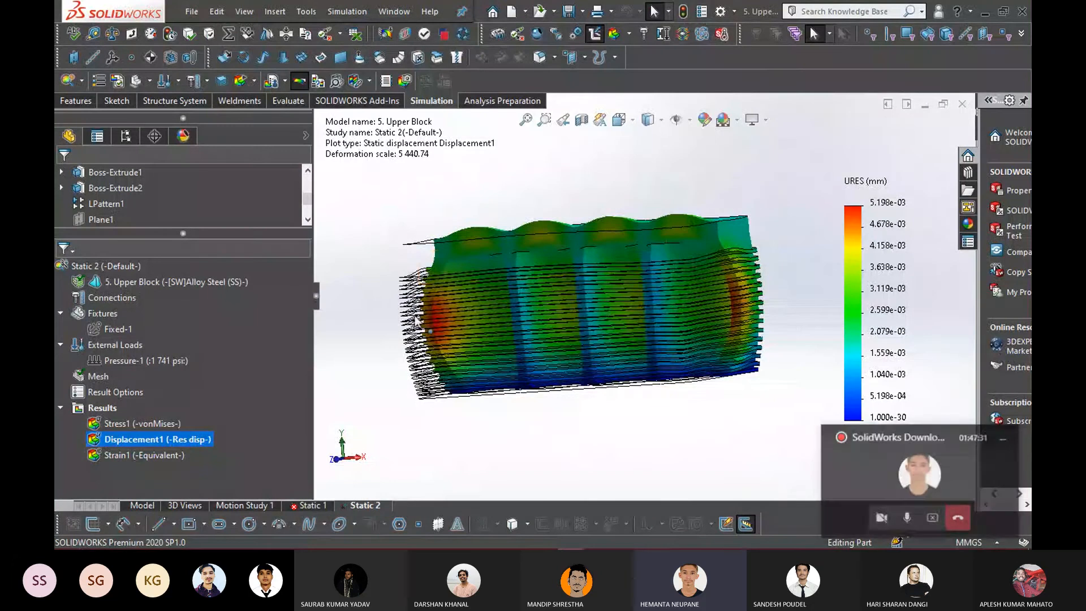
mouse_move(417, 205)
middle_down()
mouse_move(422, 214)
mouse_move(404, 203)
mouse_move(415, 226)
middle_up()
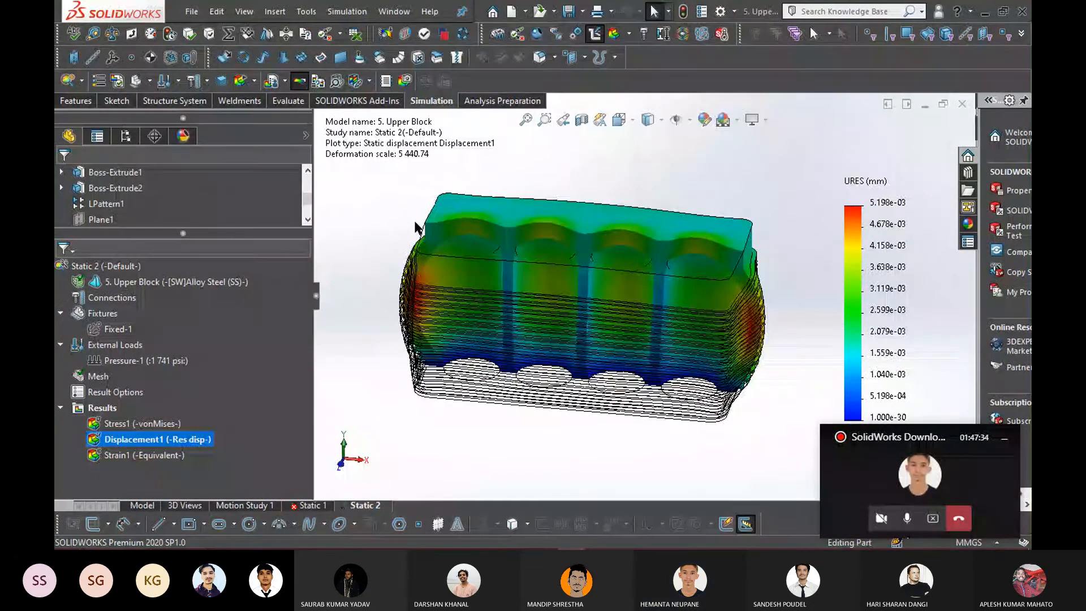
scroll(266, 204, down, 5)
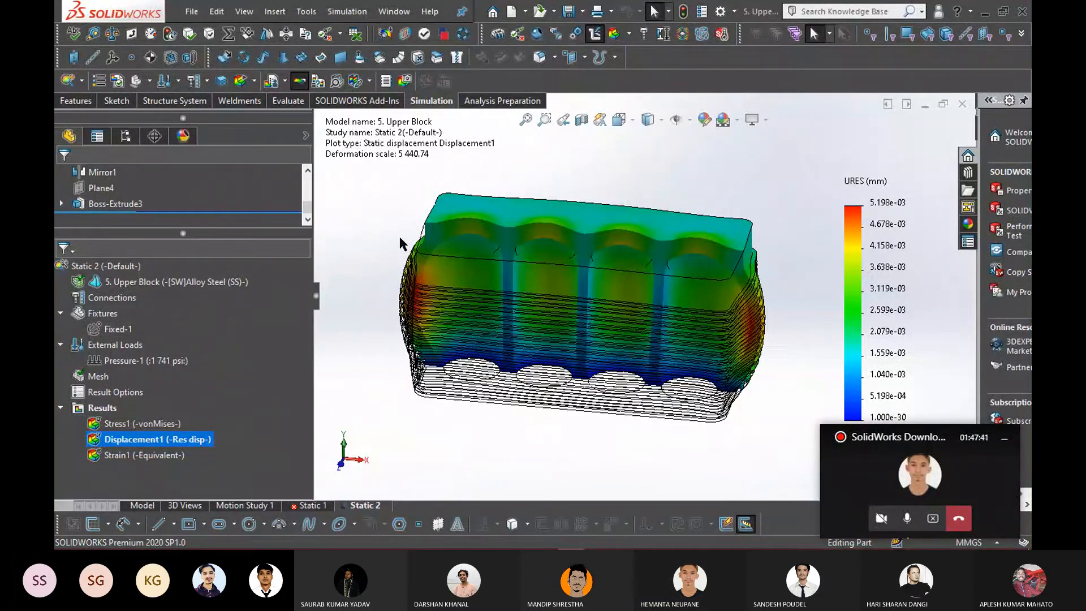
scroll(398, 233, up, 3)
Create a new part document and start a sketch on the Front plane
key(ctrl+n)
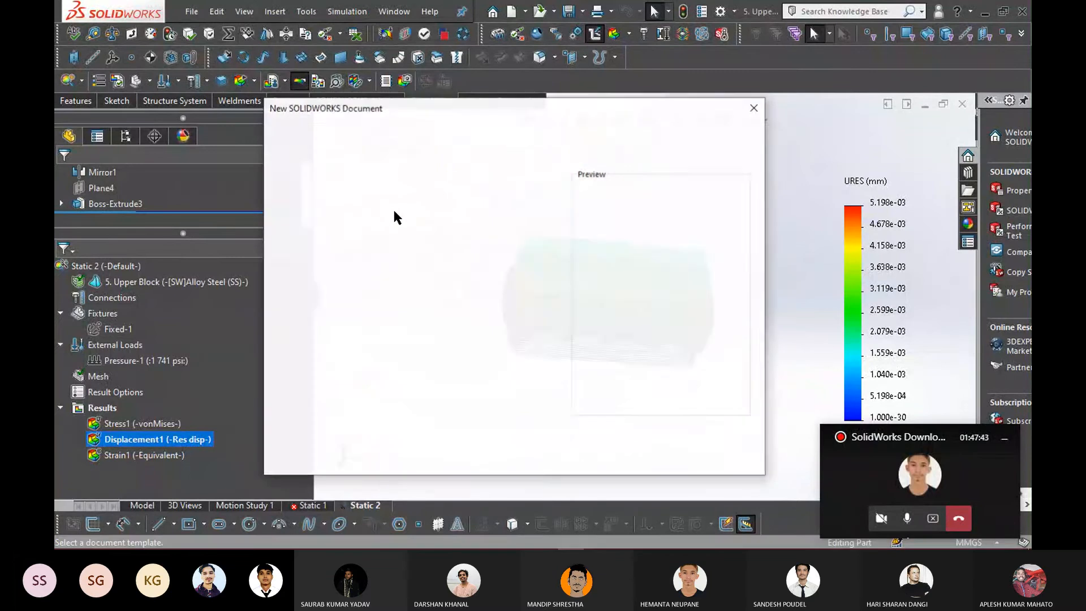
click(579, 448)
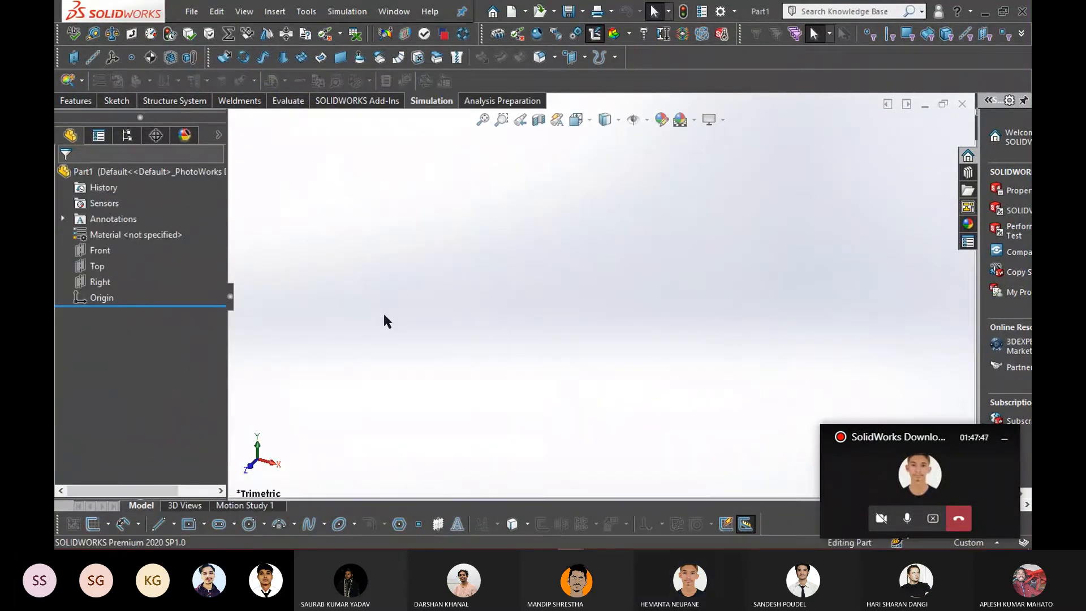
click(97, 250)
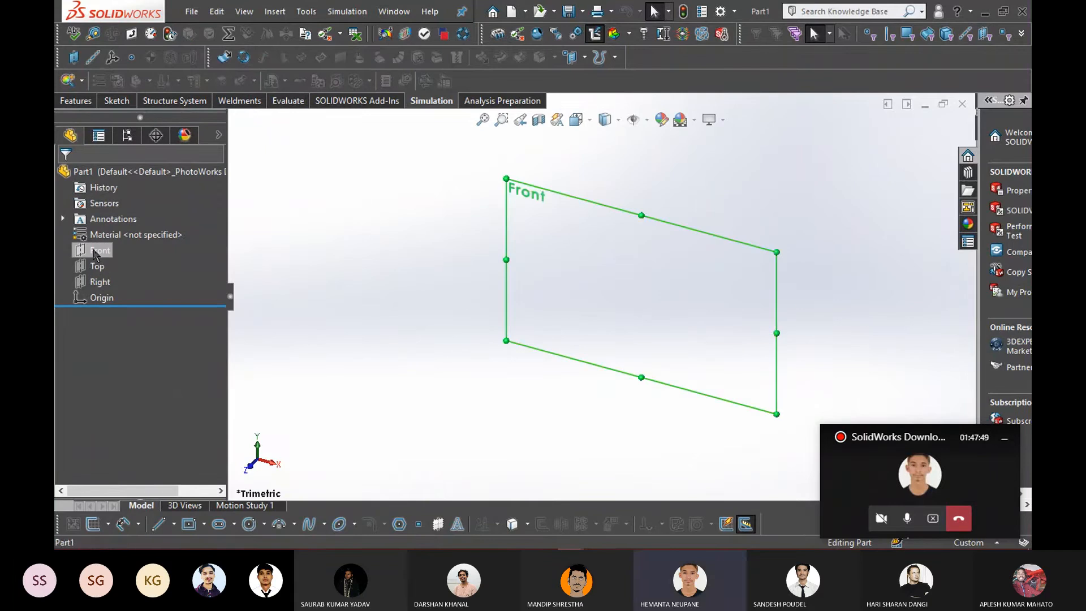
right_click(97, 250)
click(153, 240)
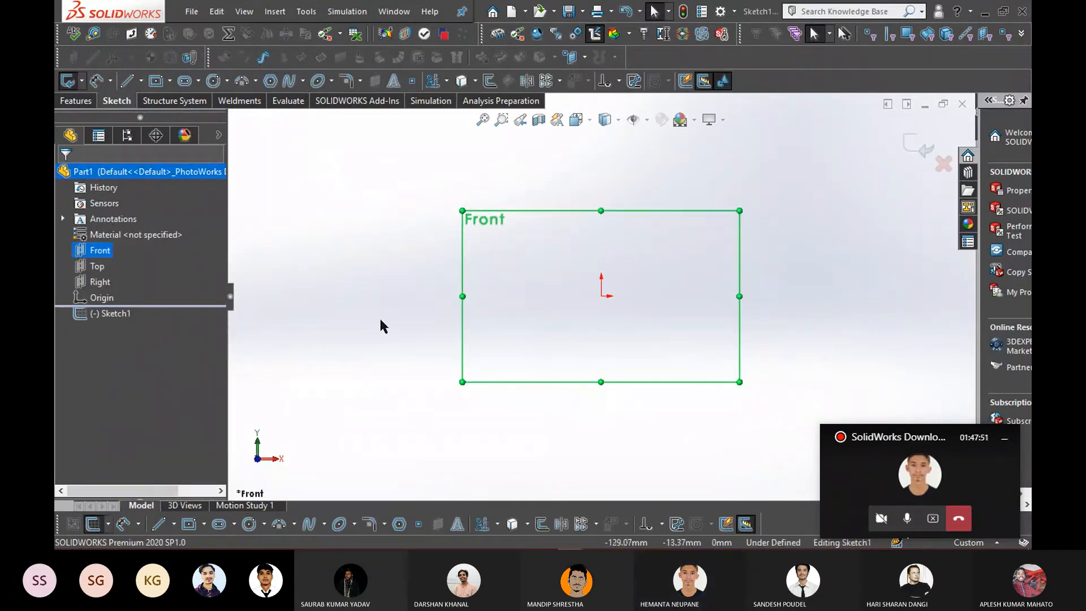
Sketch a circle about 115 mm in diameter centred on the origin
right_drag(311, 332, 350, 334)
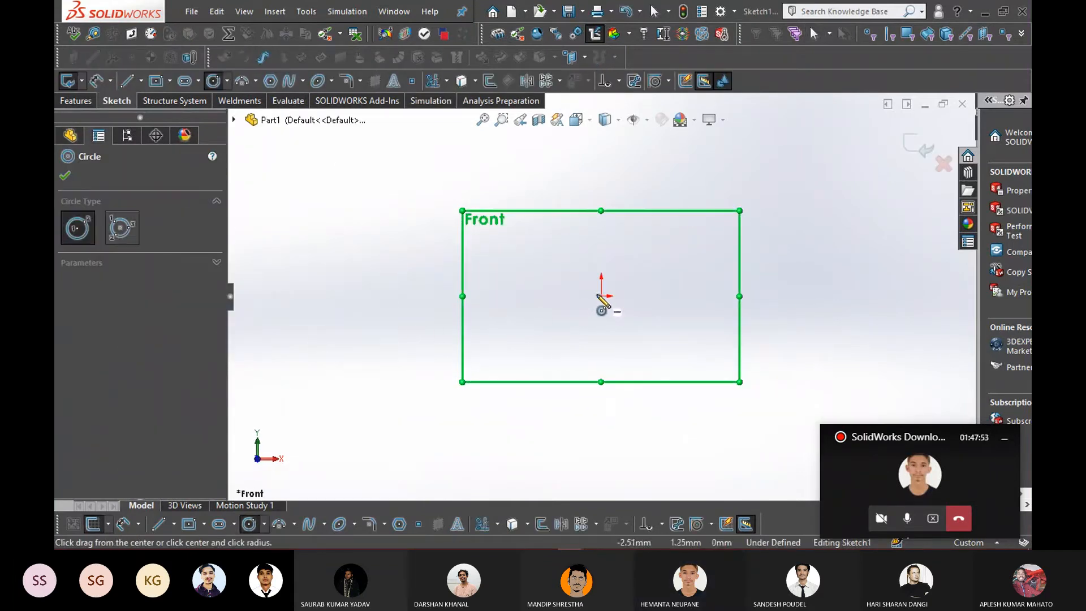
click(601, 296)
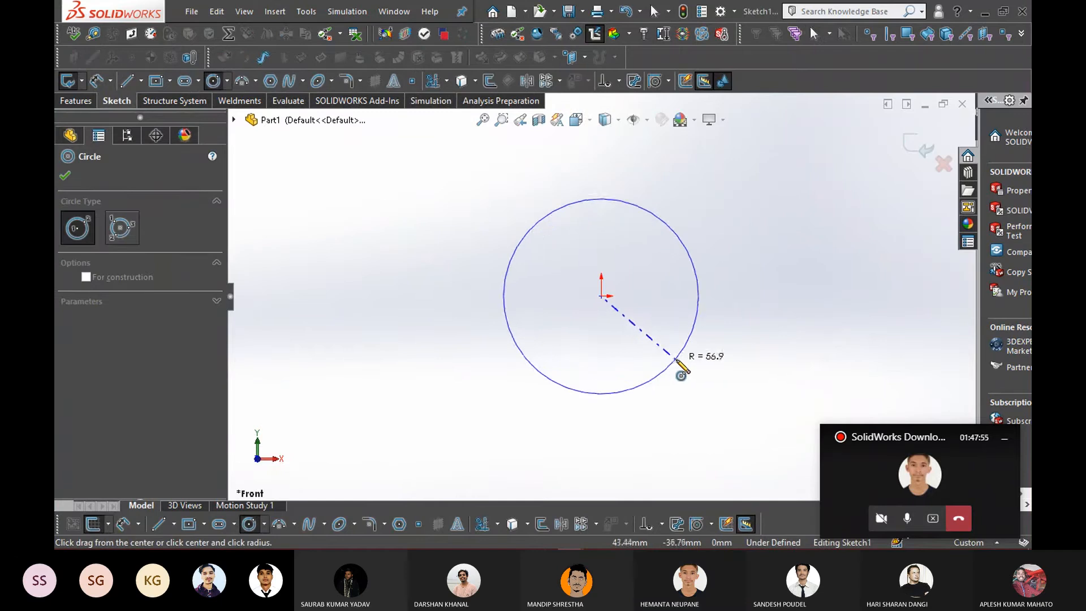
click(676, 355)
Dimension the circle's diameter as 20 mm
right_drag(384, 366, 381, 327)
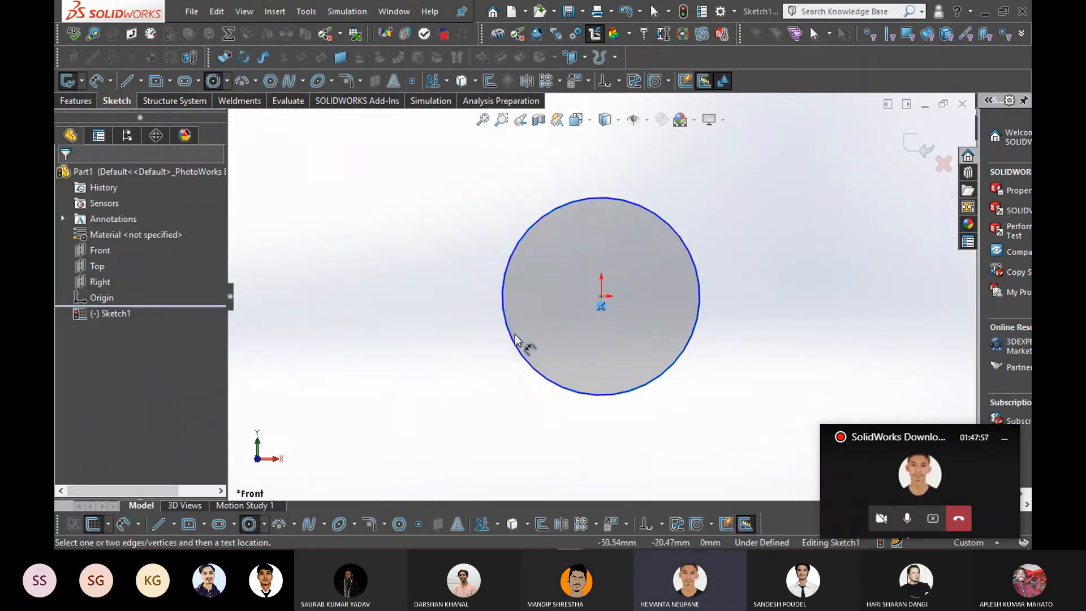
click(515, 351)
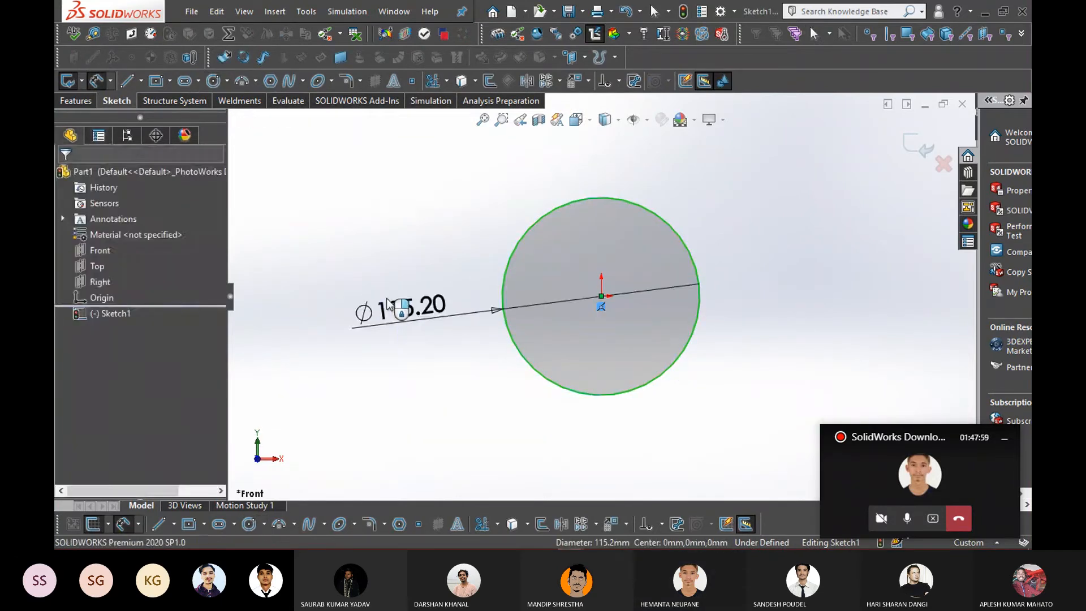
click(387, 304)
text(20)
key(Return)
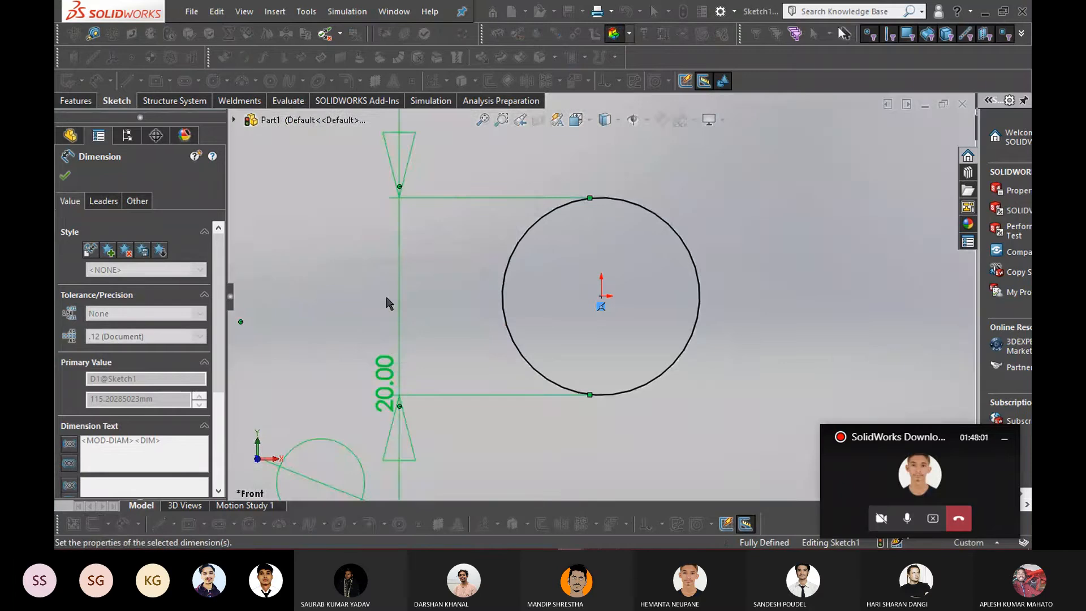
click(66, 177)
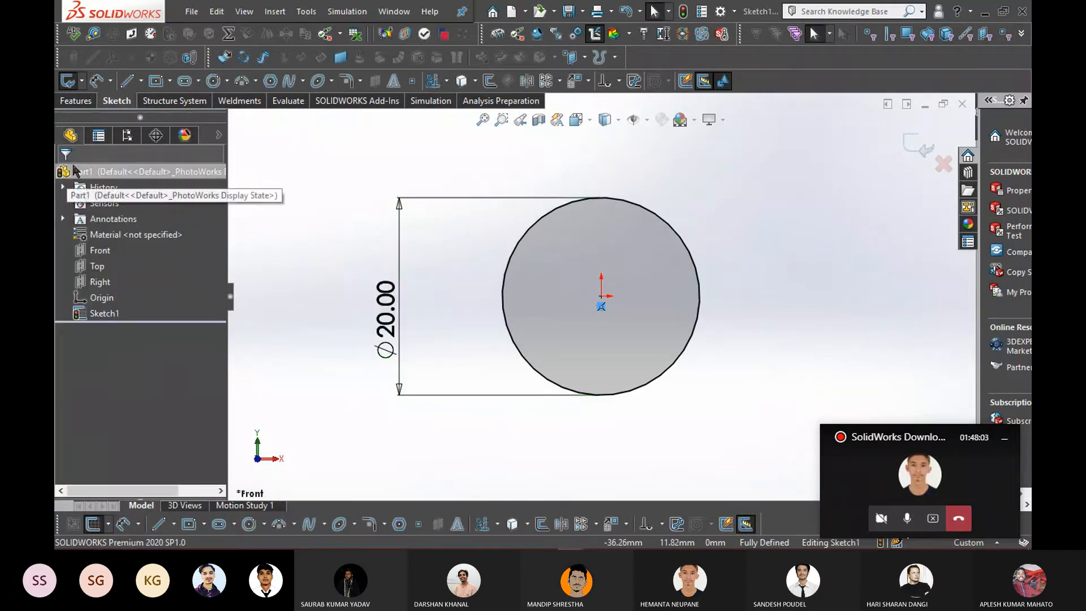
Extrude the circle as a boss with a blind depth of 150 mm to form a solid rod
click(75, 101)
click(68, 81)
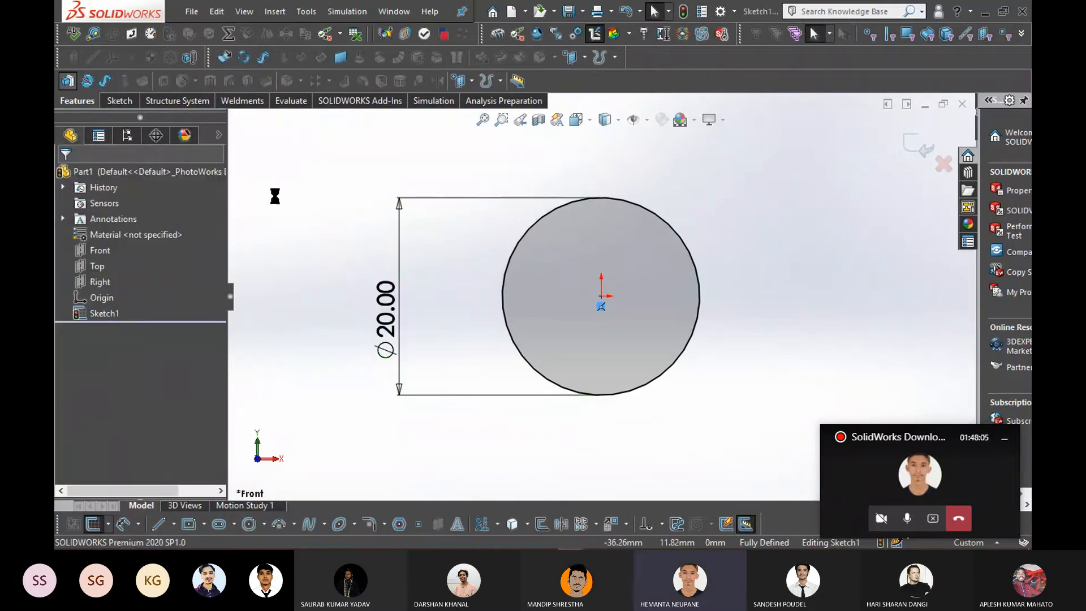
middle_drag(364, 374, 400, 373)
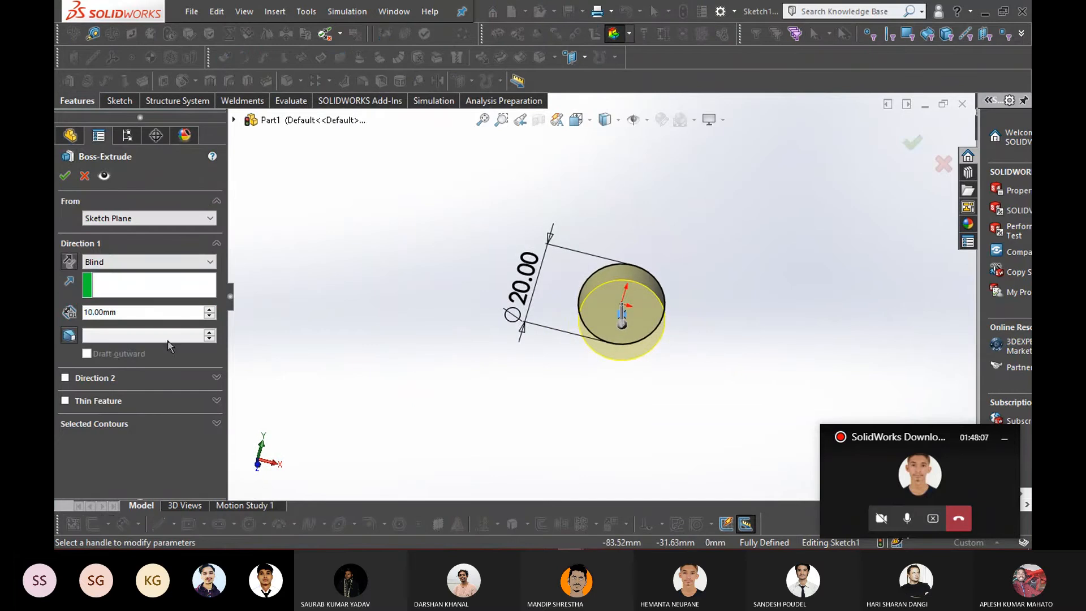
double_click(143, 311)
text(150)
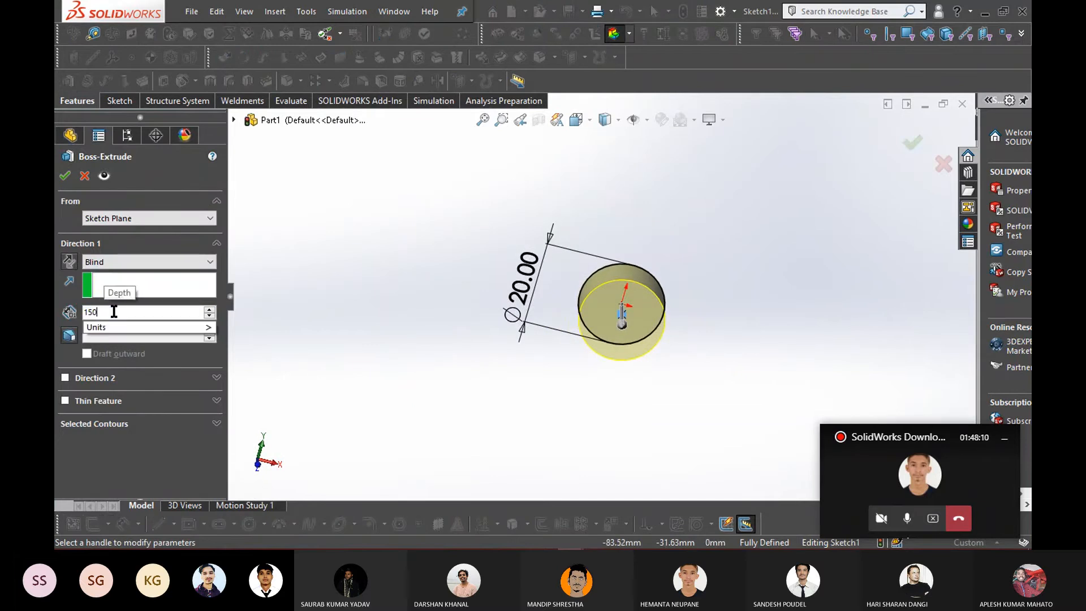
key(Return)
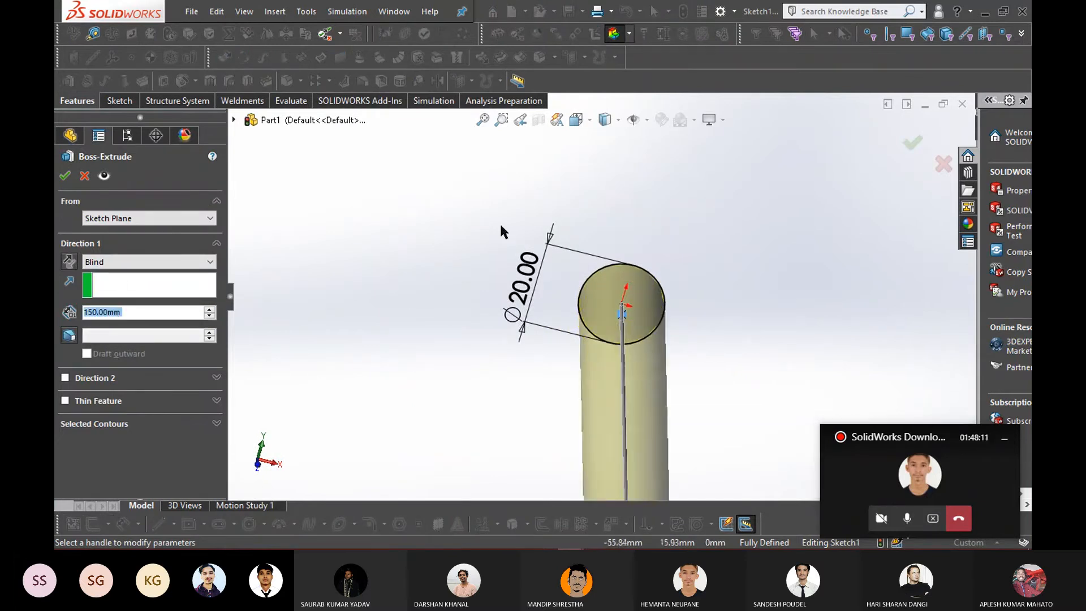
scroll(459, 296, up, 5)
click(65, 175)
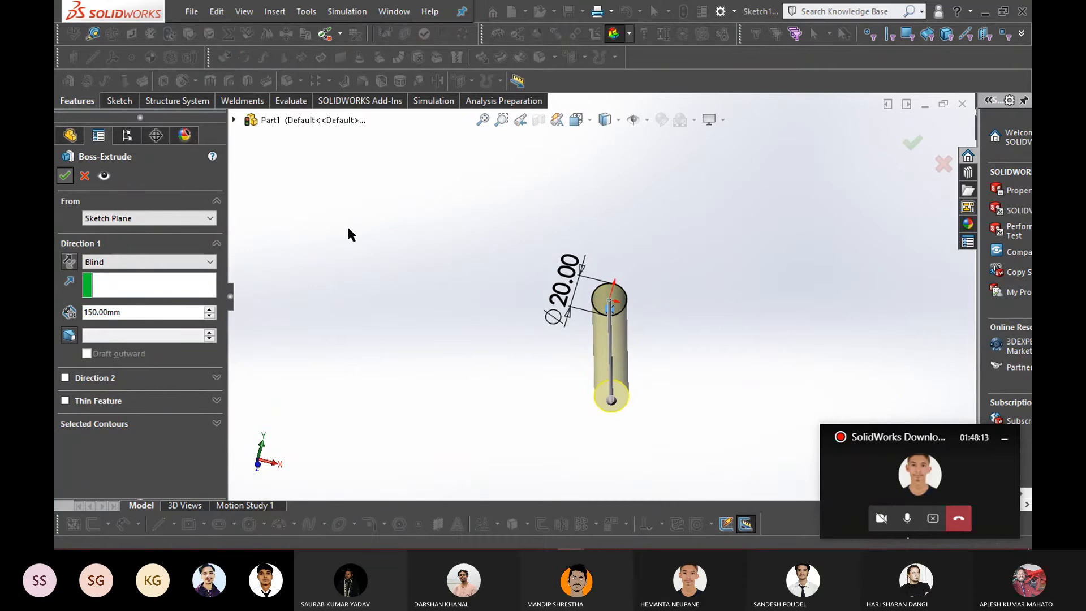
middle_drag(450, 421, 322, 315)
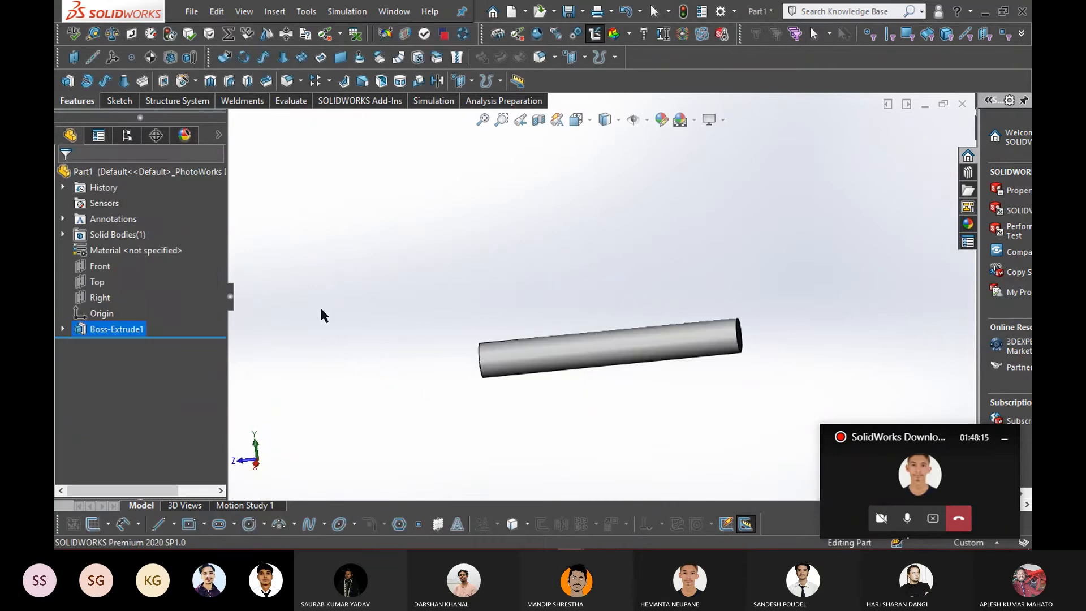
click(449, 106)
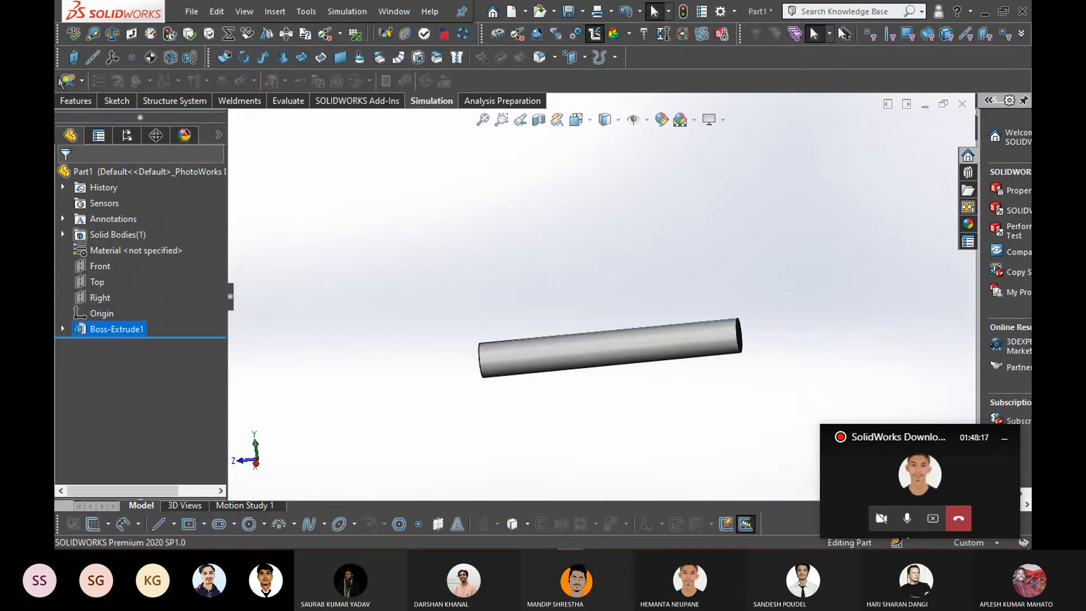
click(83, 82)
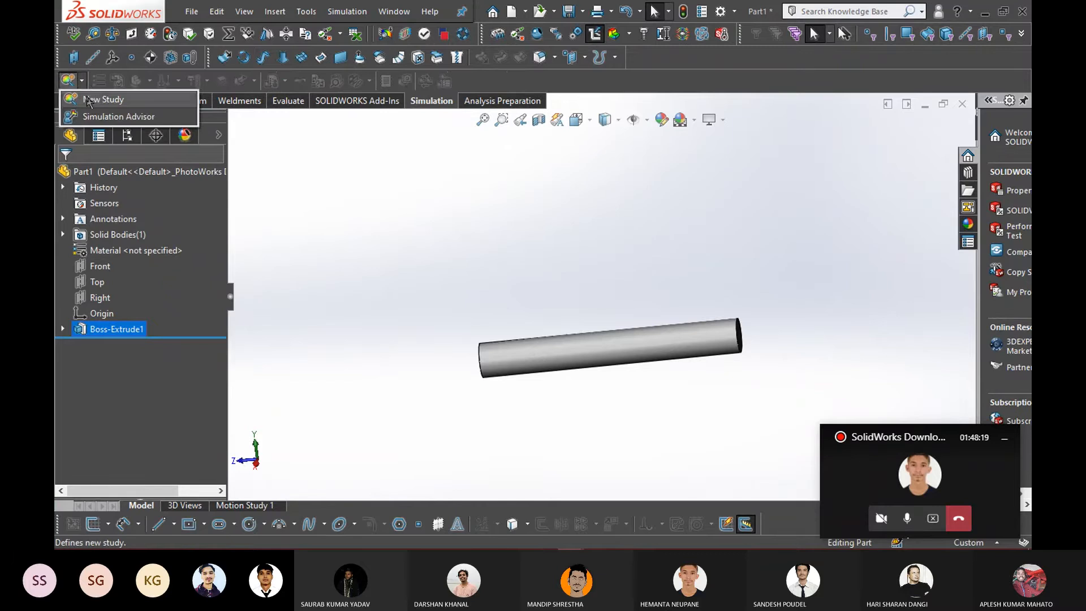
click(87, 98)
click(83, 175)
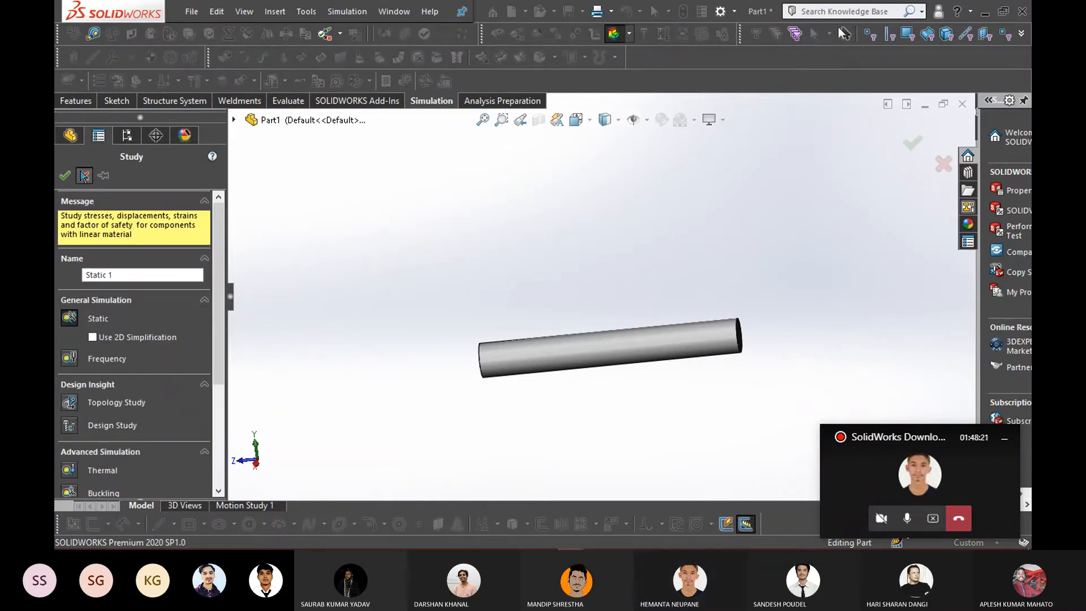
Assign the AISI 1035 Steel (SS) material to the rod
right_click(141, 250)
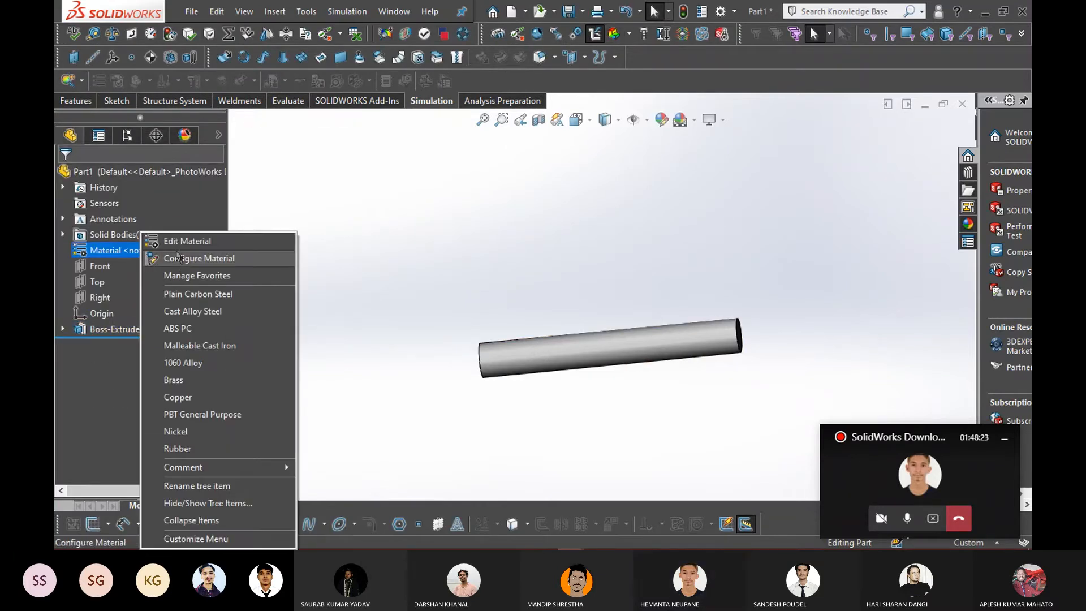
click(182, 242)
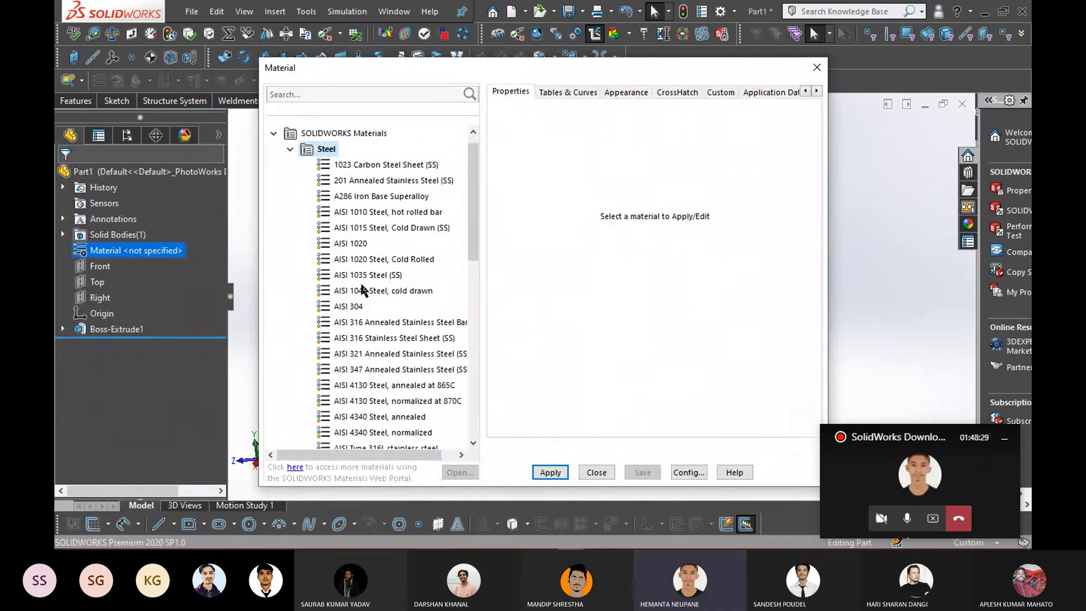
click(385, 275)
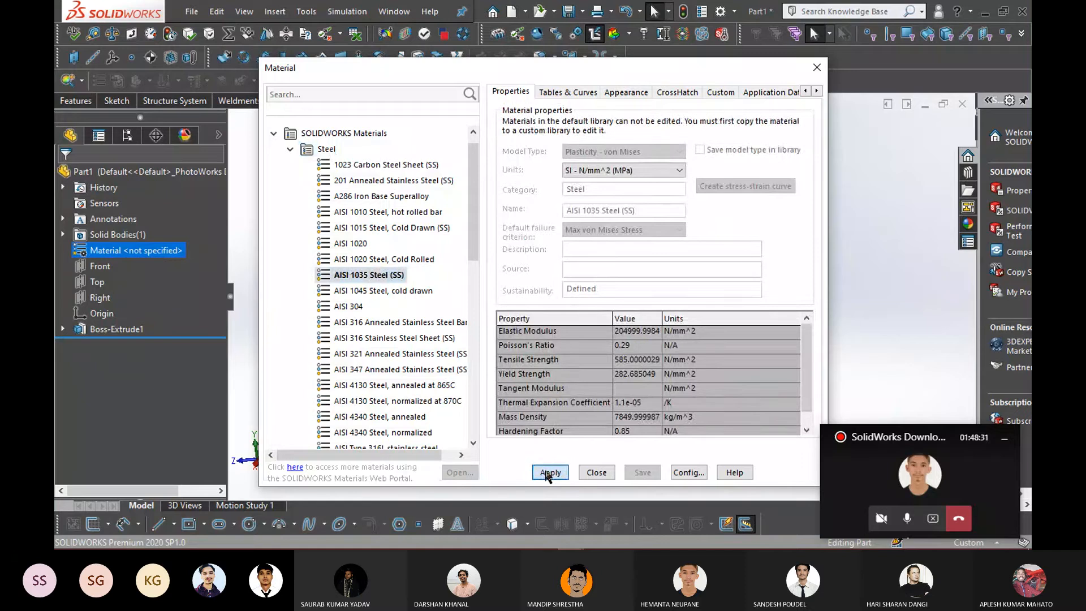
click(604, 475)
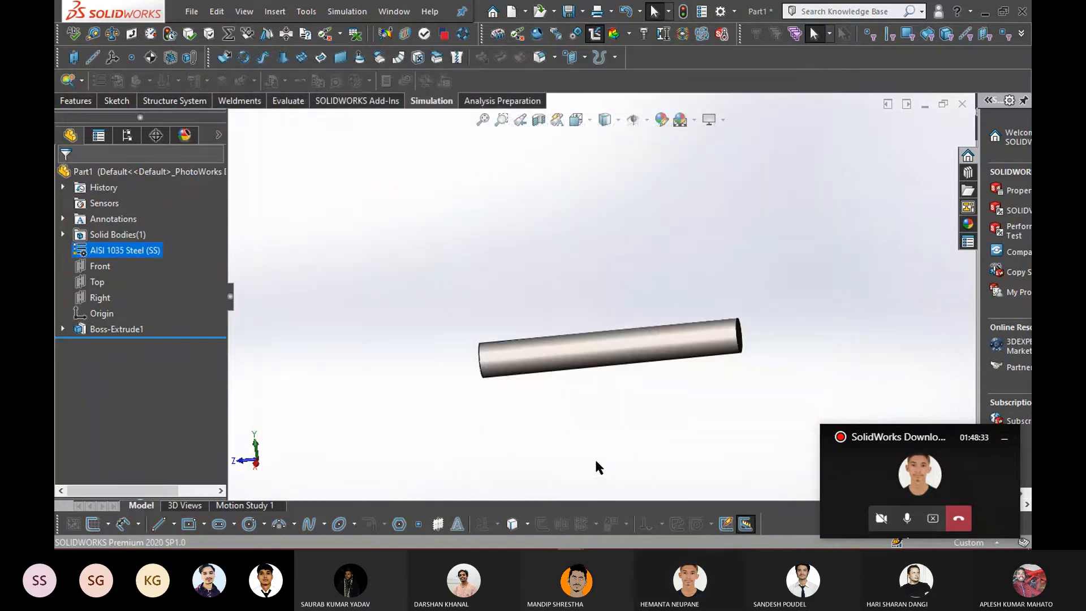
Create a new static simulation study for the rod
scroll(650, 381, up, 1)
scroll(693, 377, down, 2)
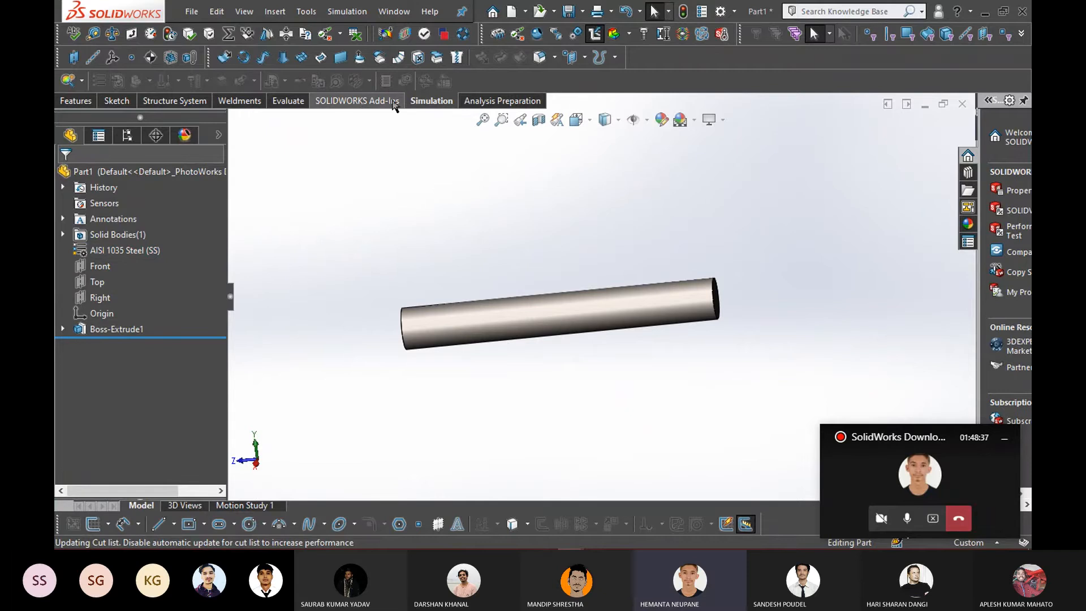
click(81, 80)
click(79, 93)
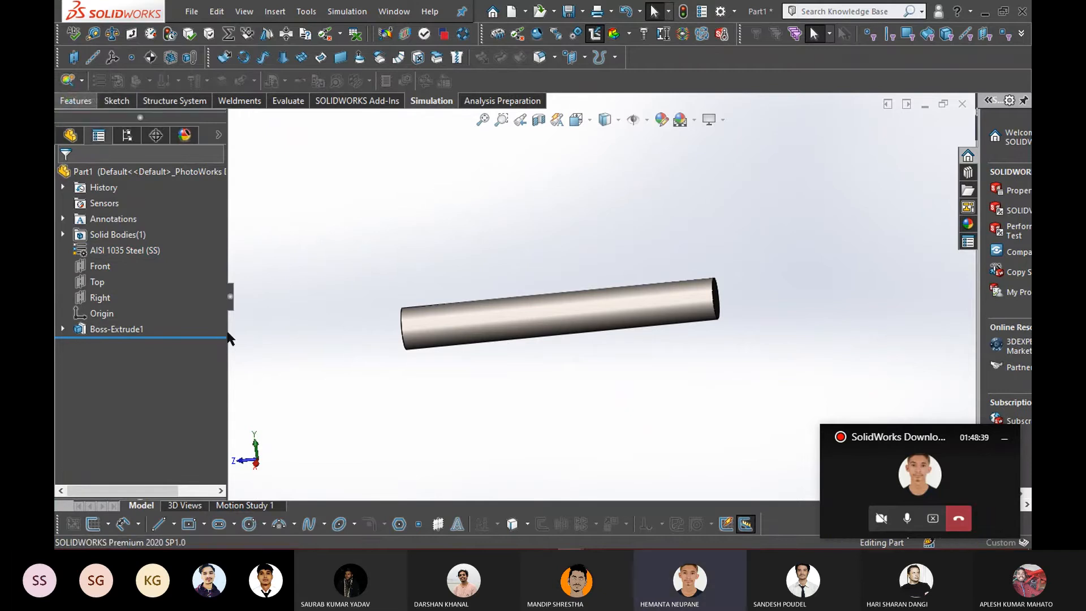
click(71, 171)
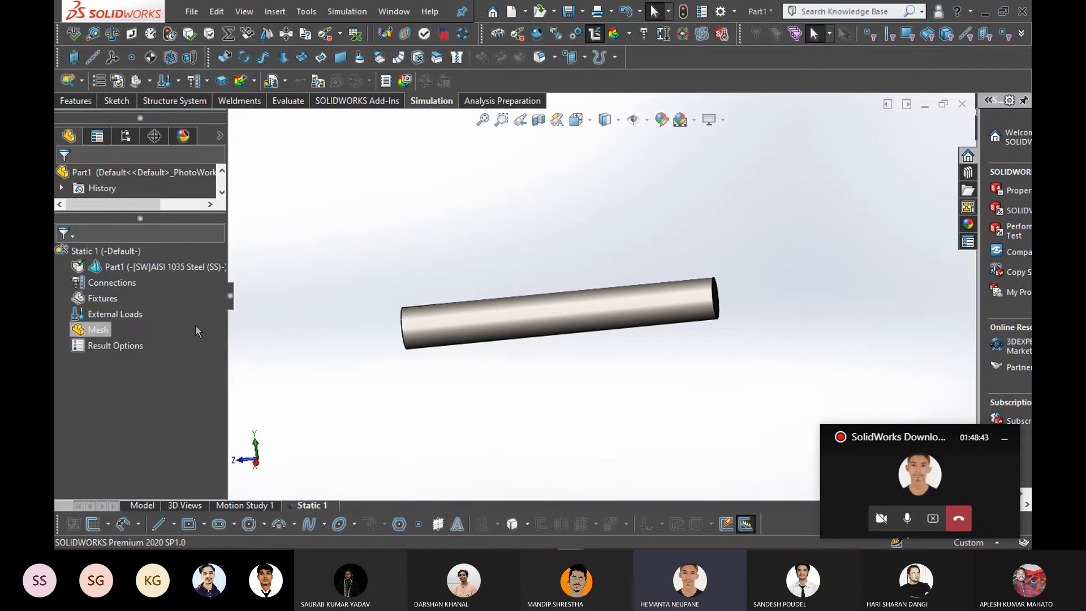
right_click(101, 303)
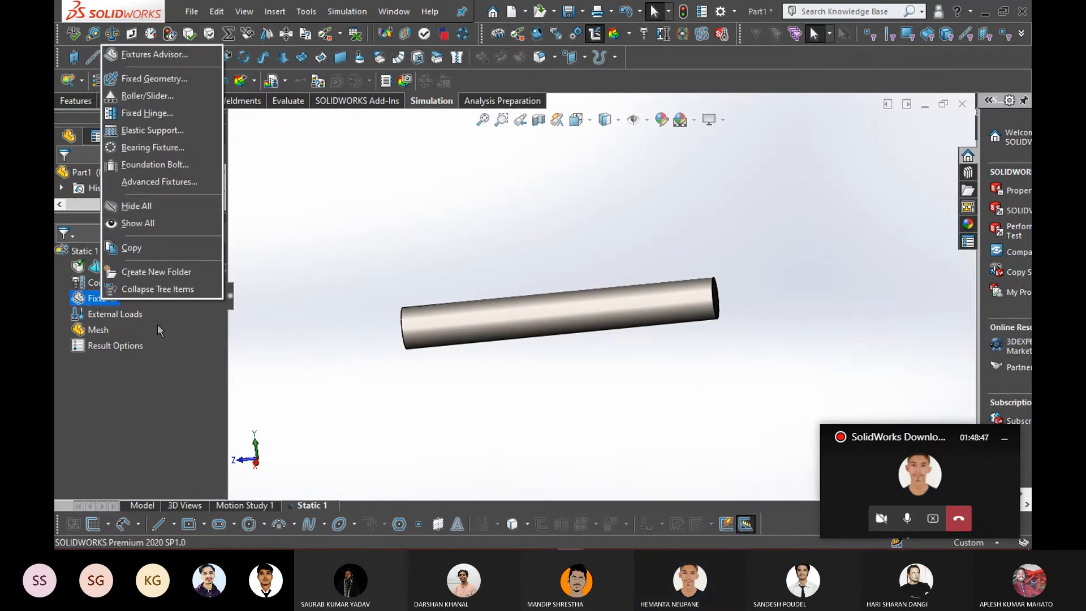
click(177, 403)
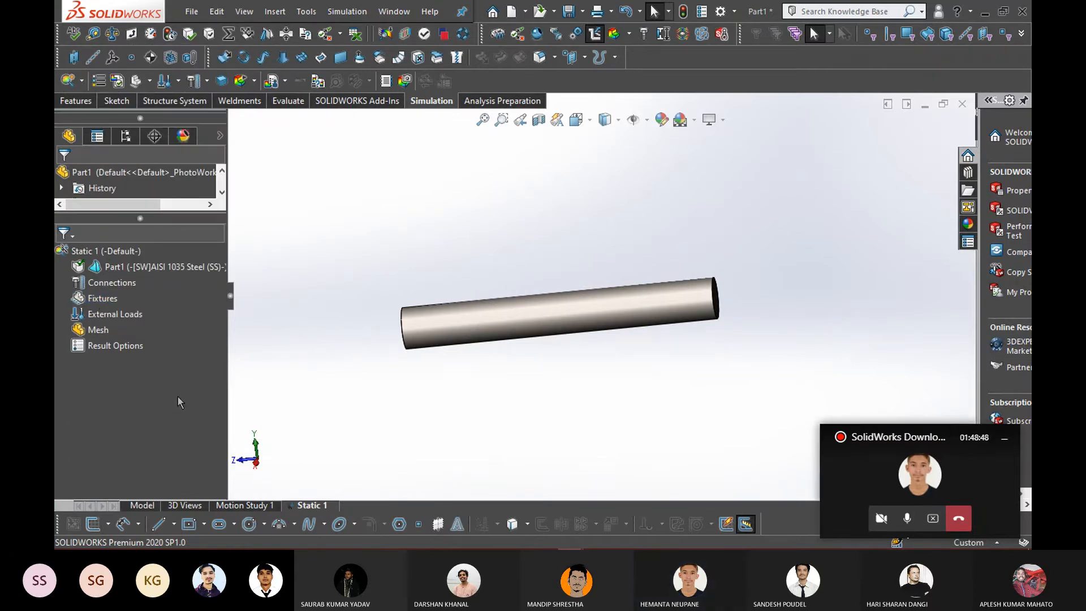
Delete the Static 1 simulation study
right_click(113, 250)
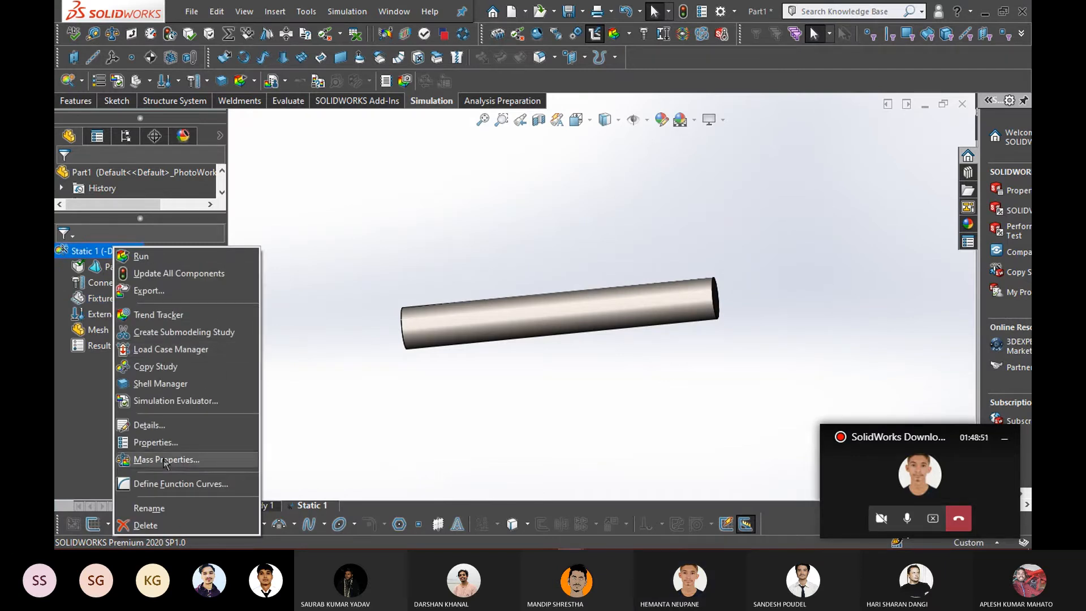
click(148, 525)
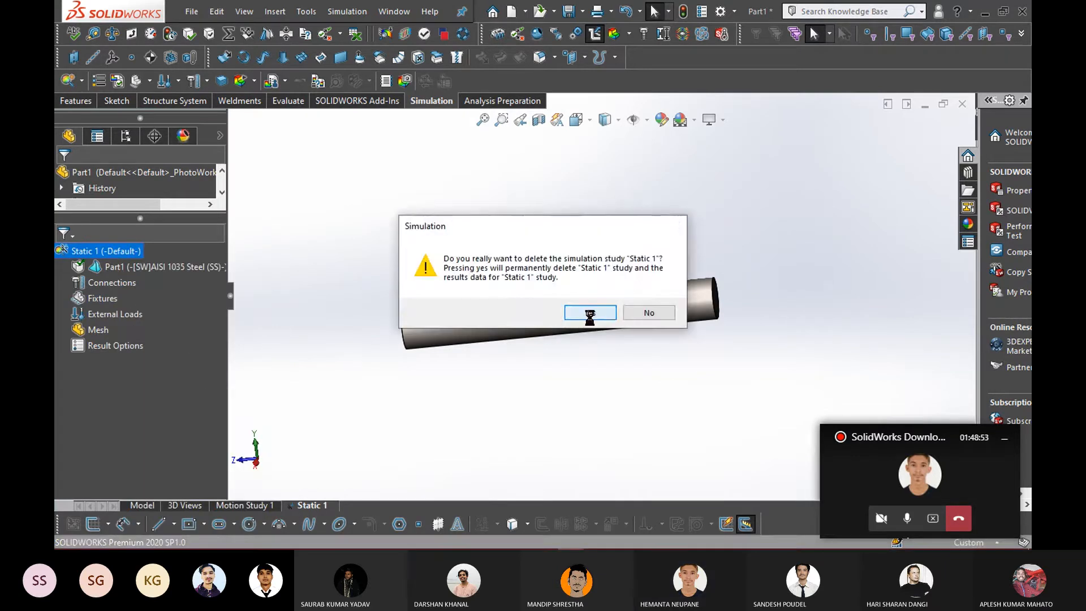
click(590, 313)
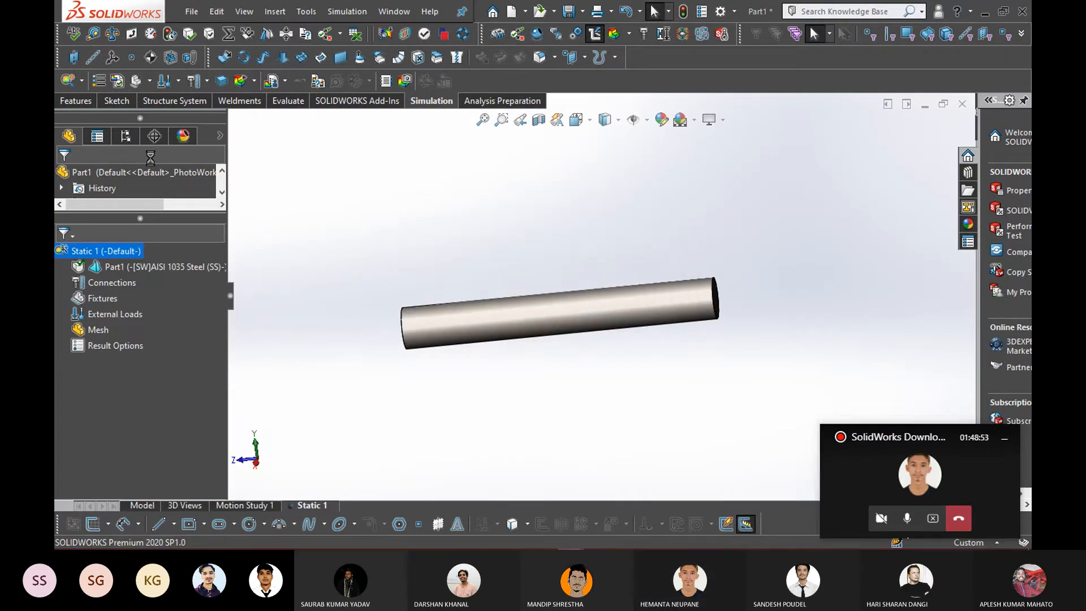
Set up a fresh static study on the rod, keeping the name Static 1
click(81, 81)
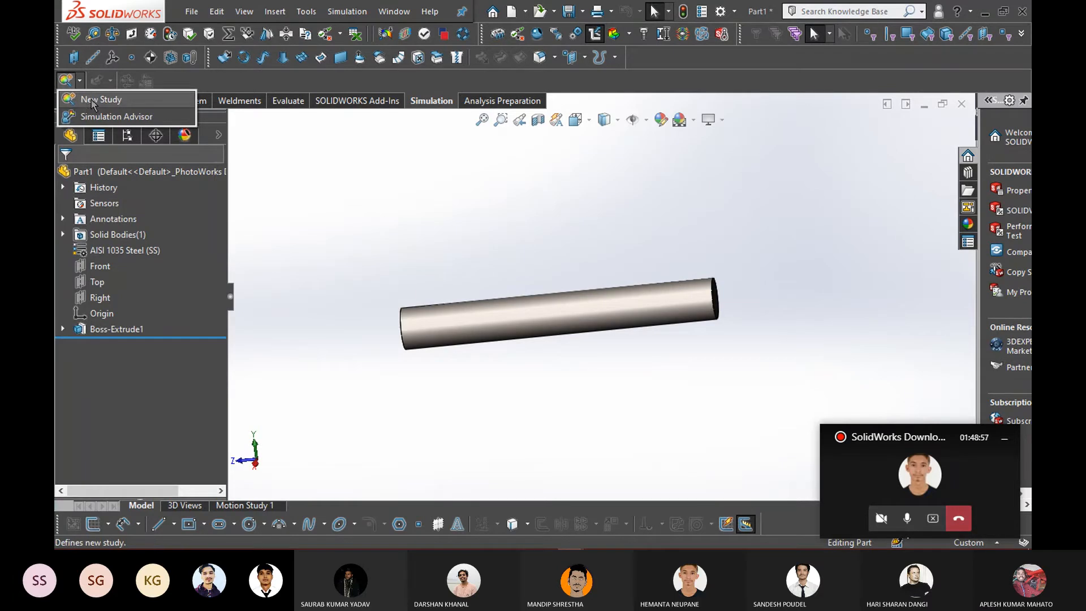
click(92, 103)
scroll(154, 422, down, 5)
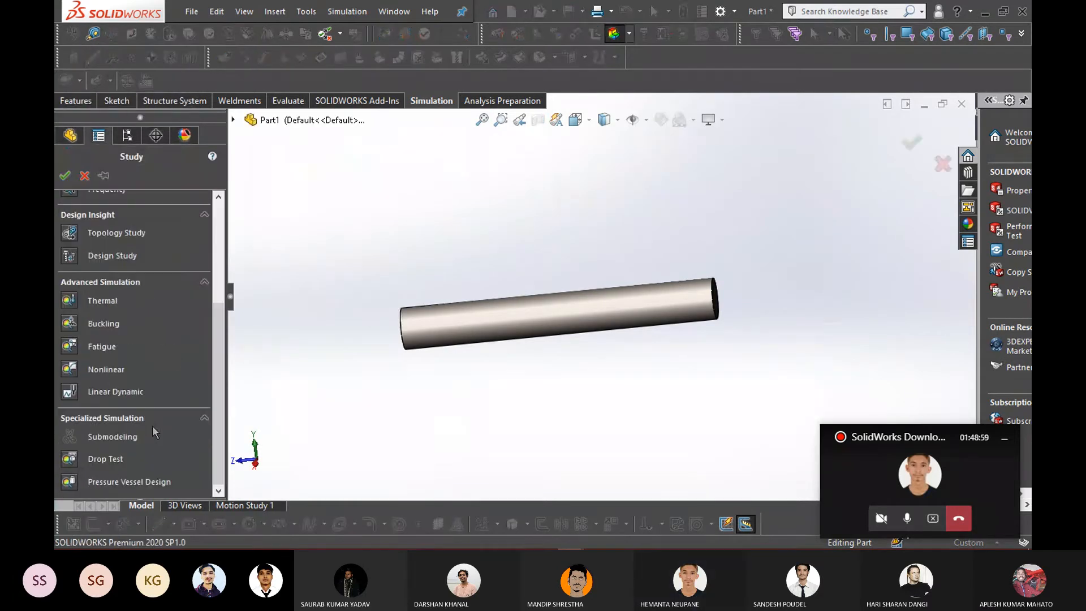
scroll(152, 421, up, 5)
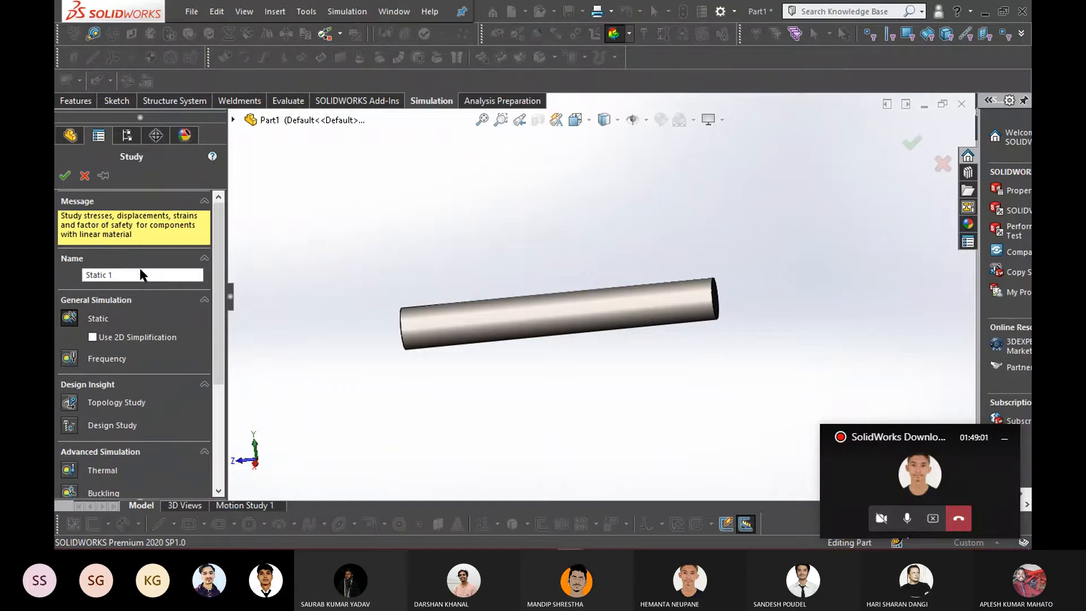
click(65, 176)
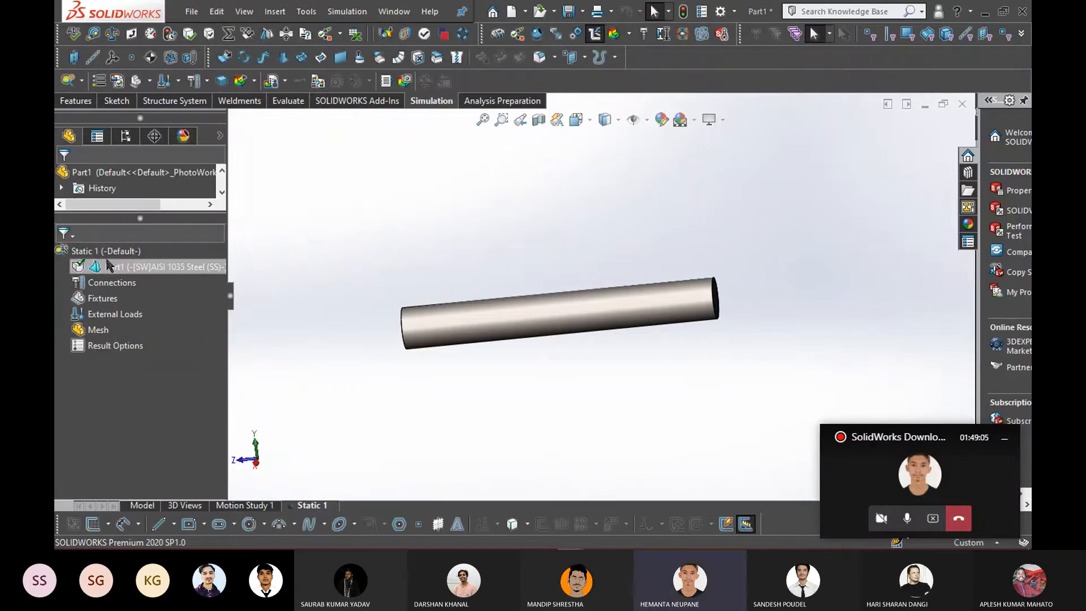
Apply a Fixed Geometry fixture to one circular end face of the rod
right_click(107, 303)
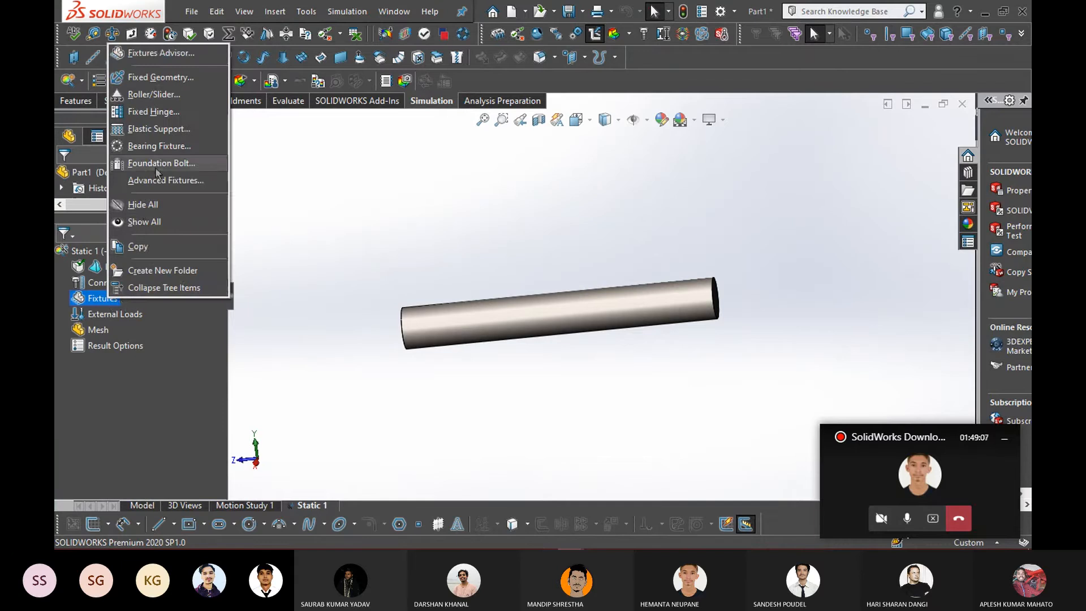
click(153, 83)
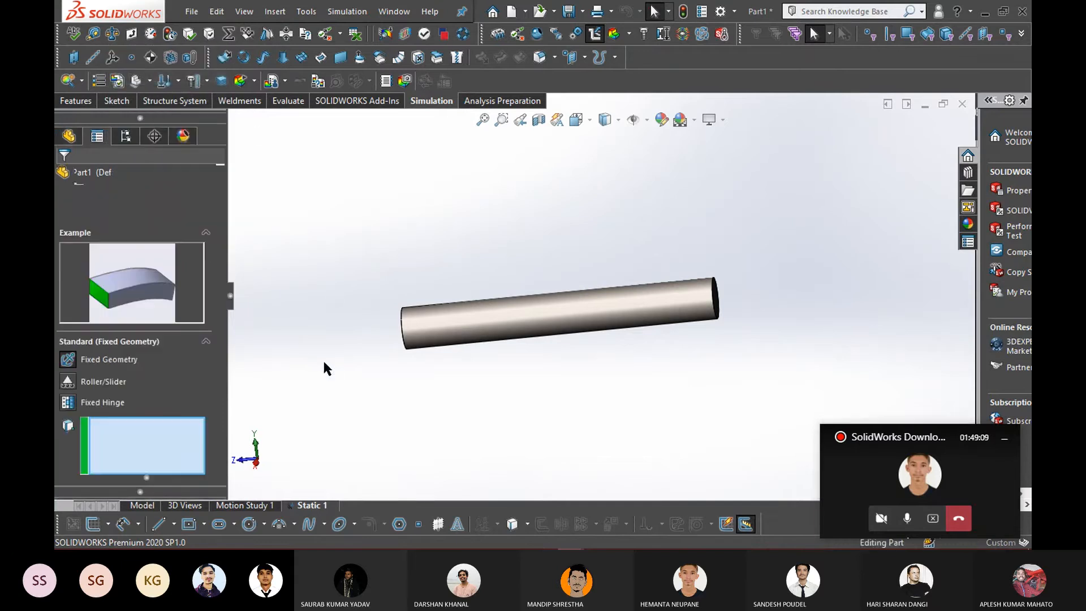
click(432, 335)
scroll(396, 338, down, 2)
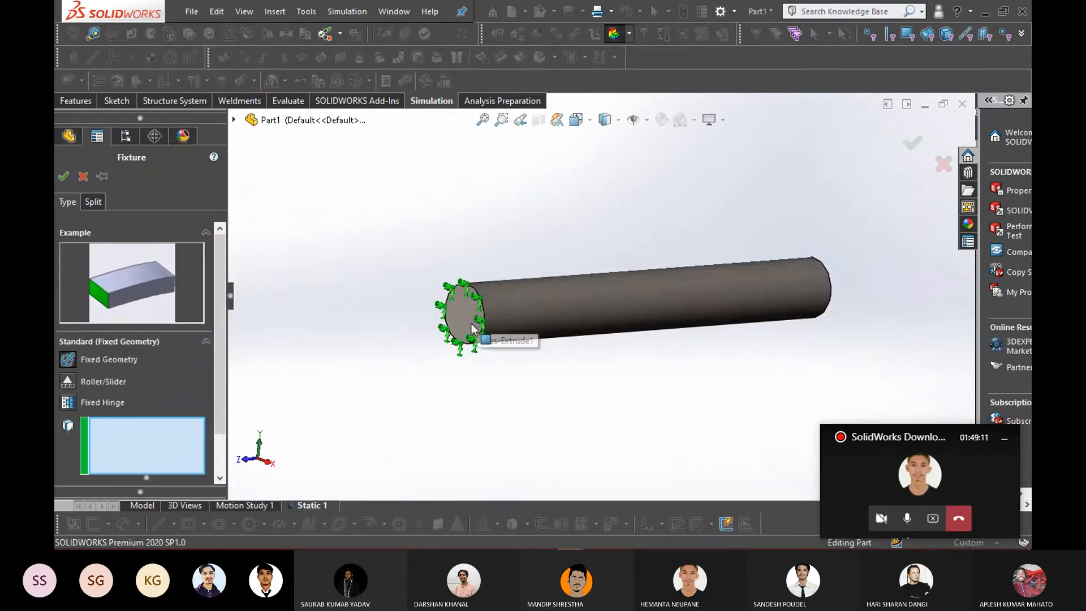
click(470, 323)
click(62, 177)
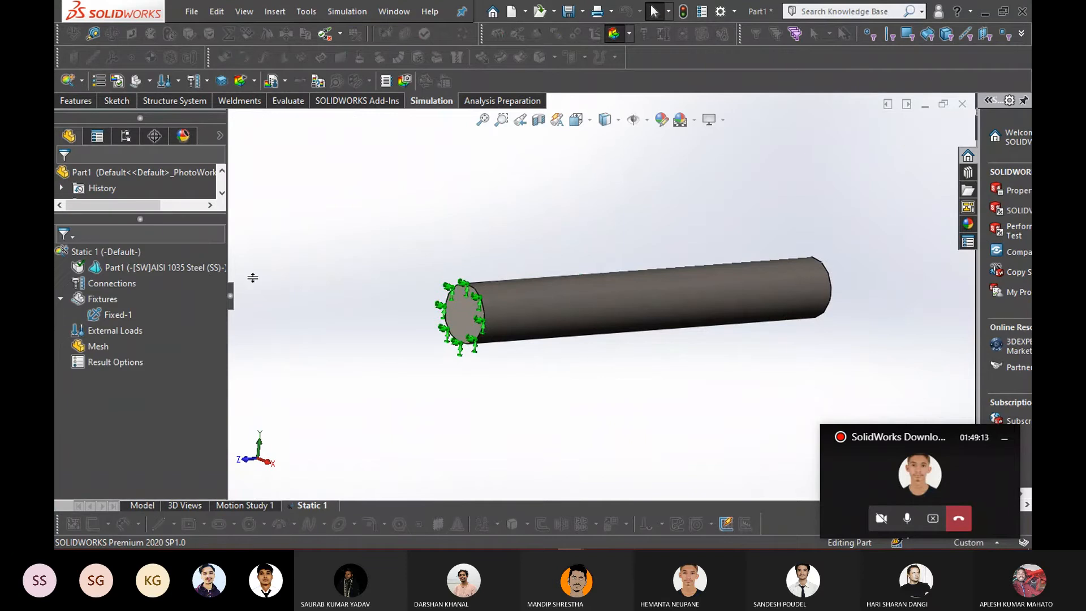
Start a torque load on the circular edge at the rod's free end and set its value to 100 N.m
right_click(113, 334)
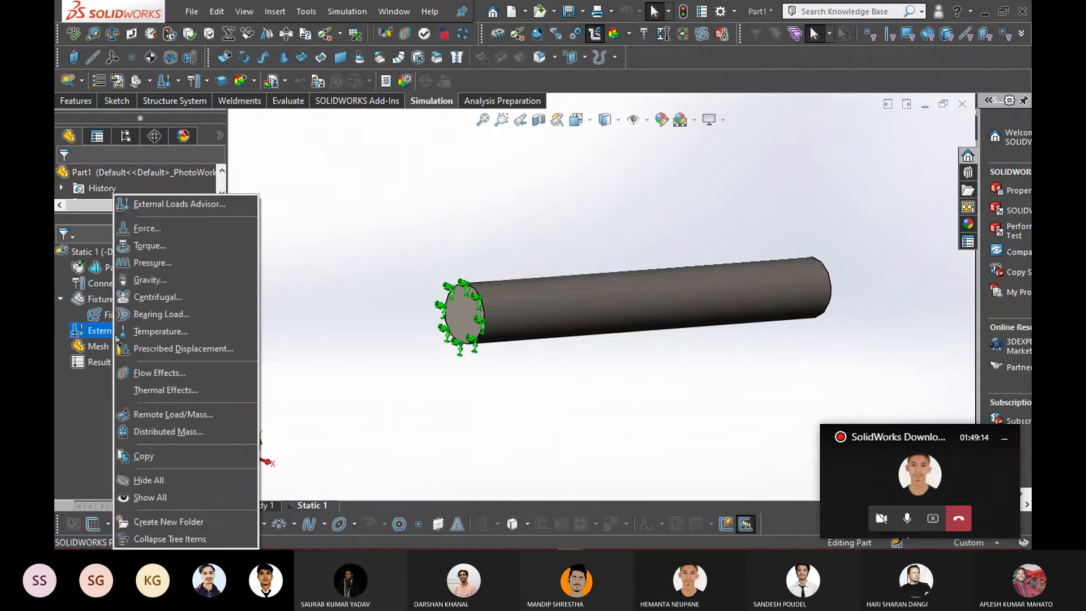
click(170, 247)
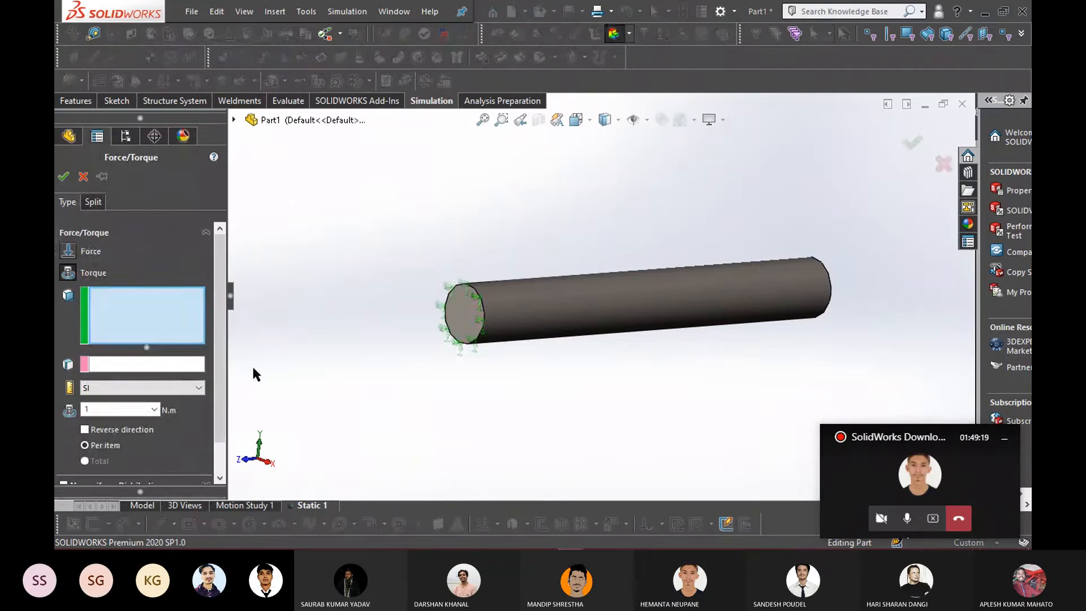
scroll(495, 416, up, 2)
middle_drag(589, 416, 568, 425)
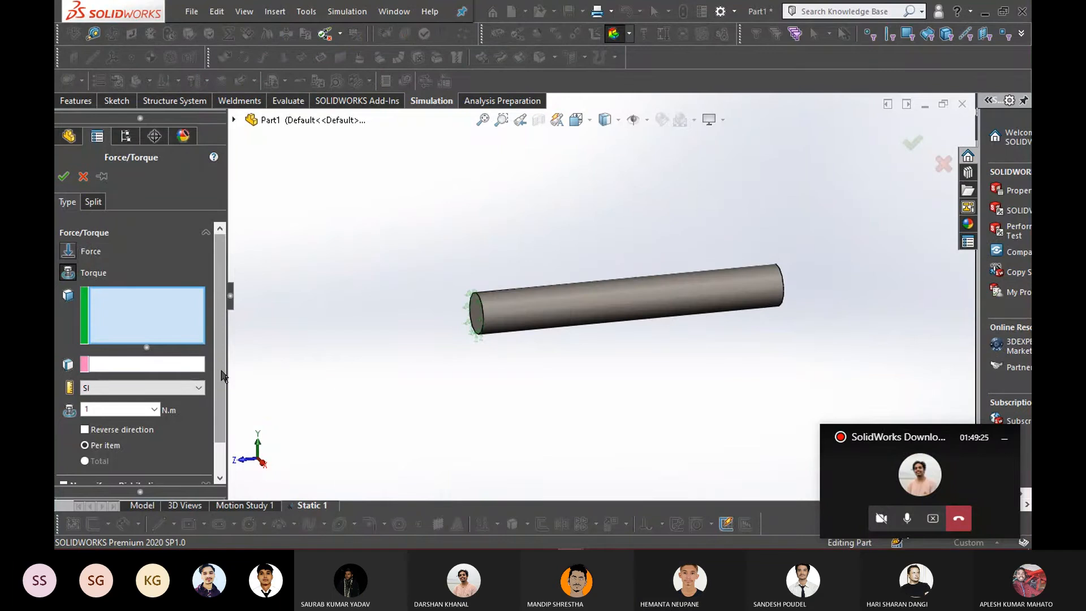
click(783, 298)
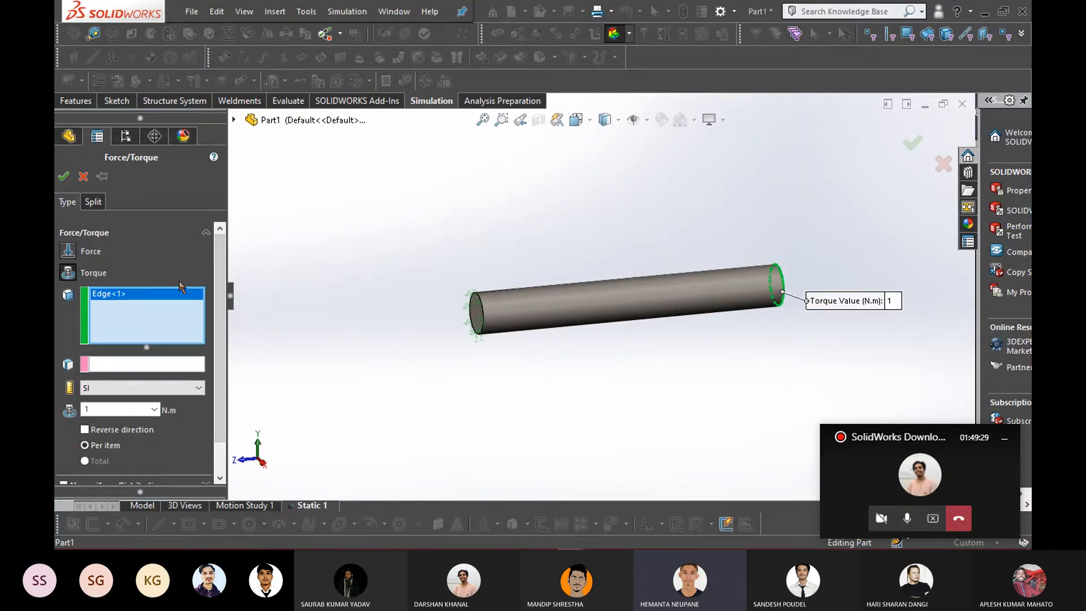
mouse_move(925, 532)
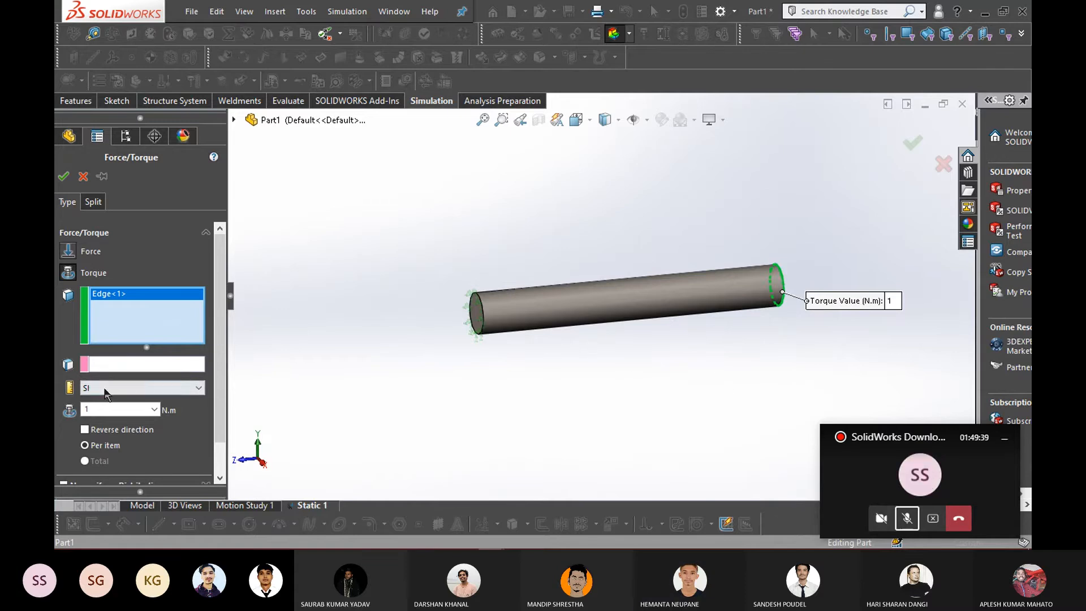
drag(107, 408, 61, 410)
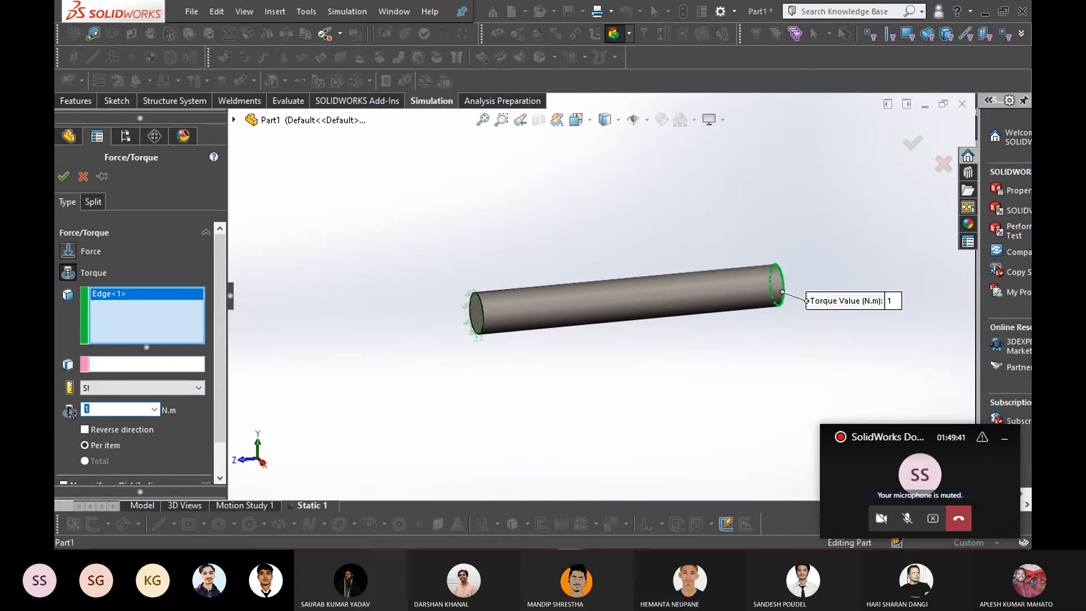
text(100)
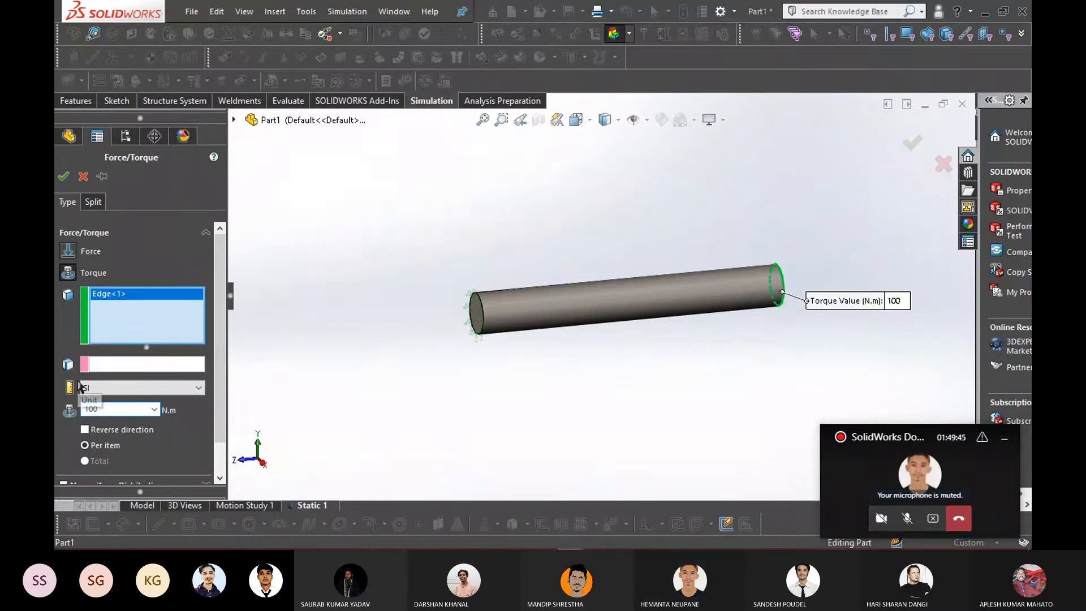
Try the rod's cylindrical face as the torque's direction reference and remove it again
click(146, 364)
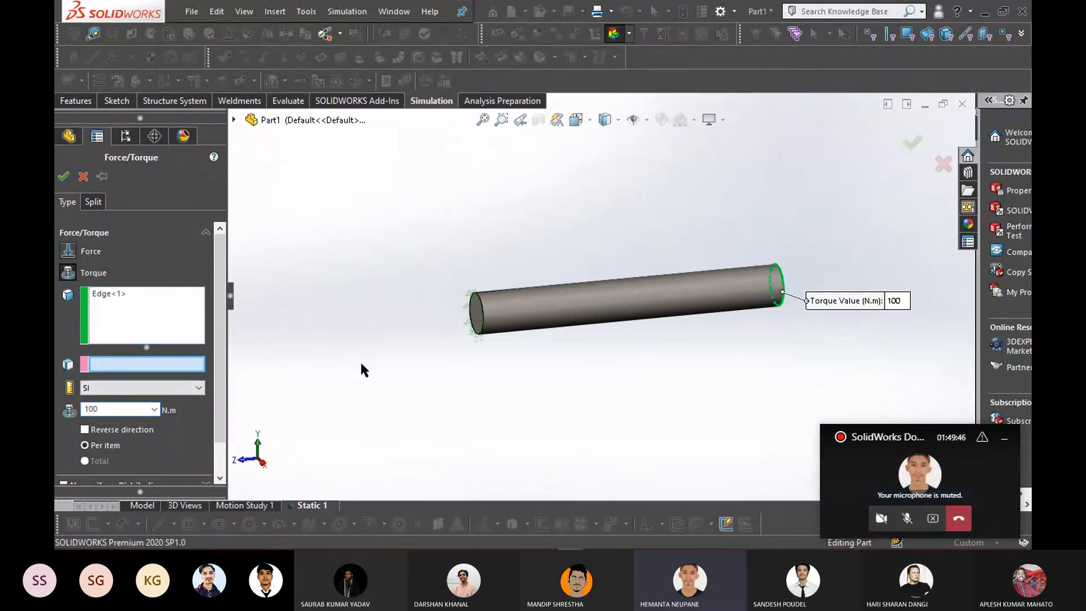
click(668, 299)
middle_drag(656, 381, 667, 441)
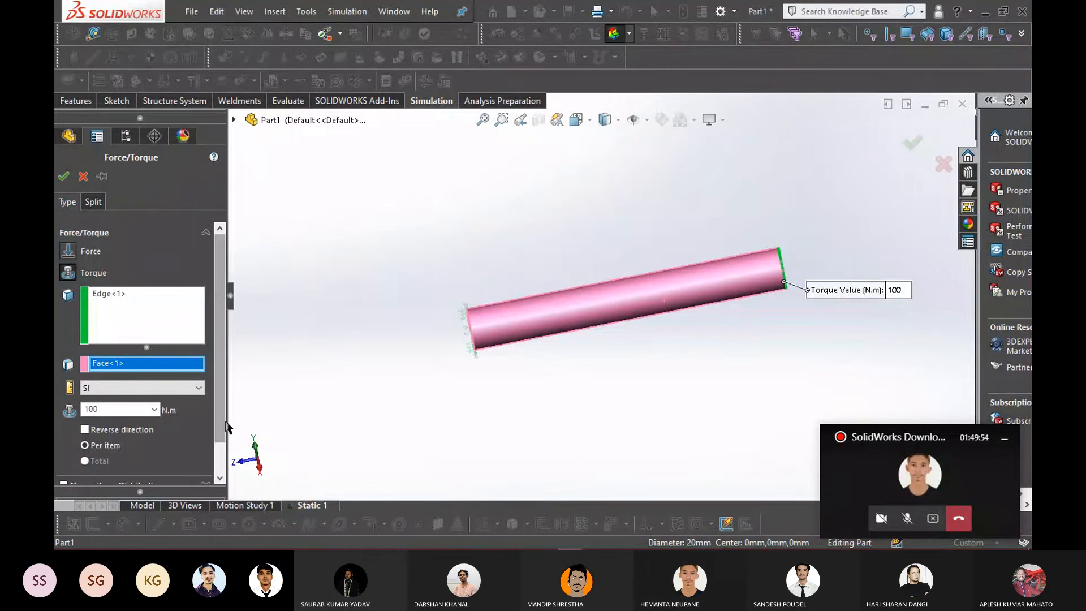
drag(226, 423, 231, 460)
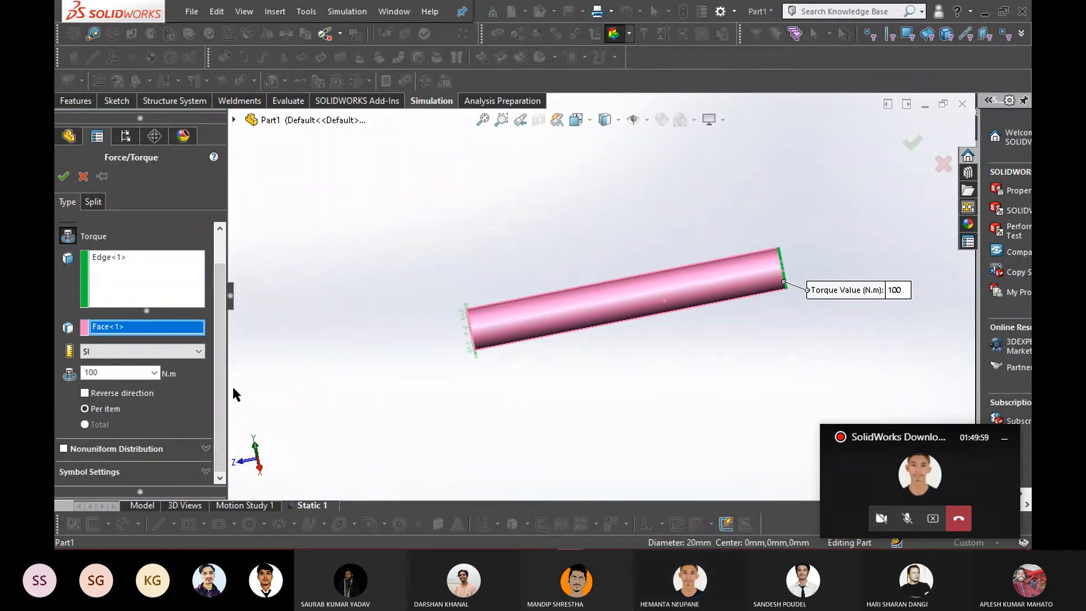
right_click(119, 327)
click(146, 352)
Try to apply the 100 N.m torque to the end edge with the cylindrical face as its direction reference
middle_drag(552, 386, 671, 341)
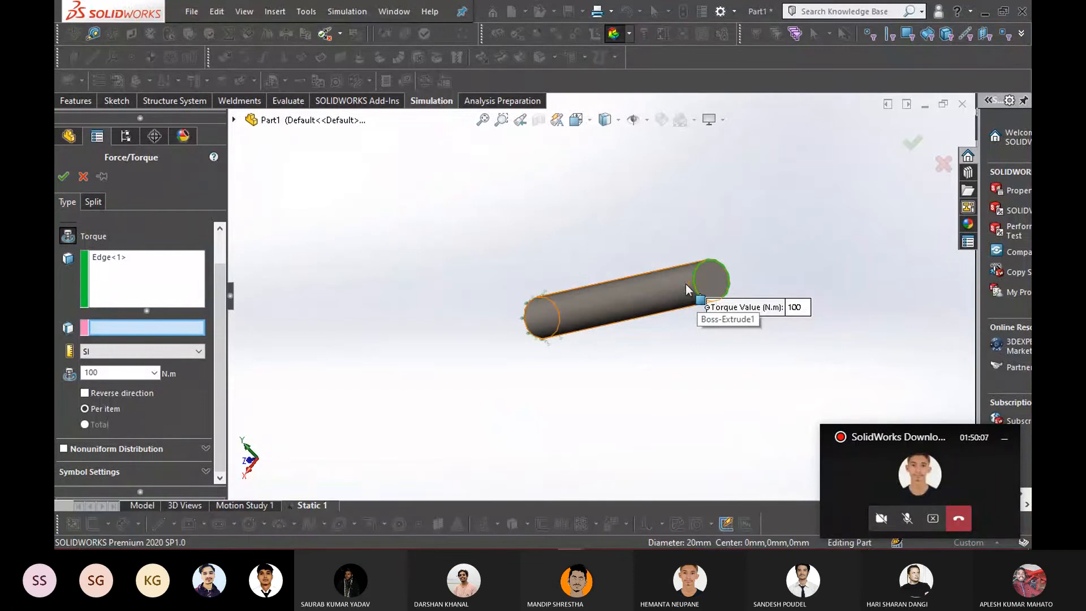
scroll(684, 284, down, 3)
scroll(687, 289, down, 1)
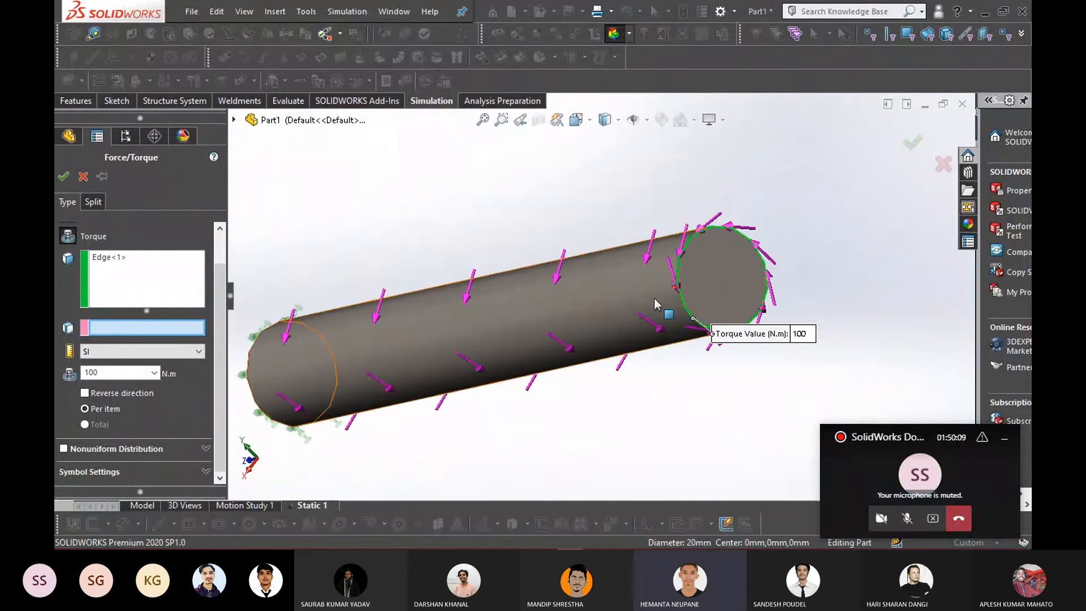
click(658, 309)
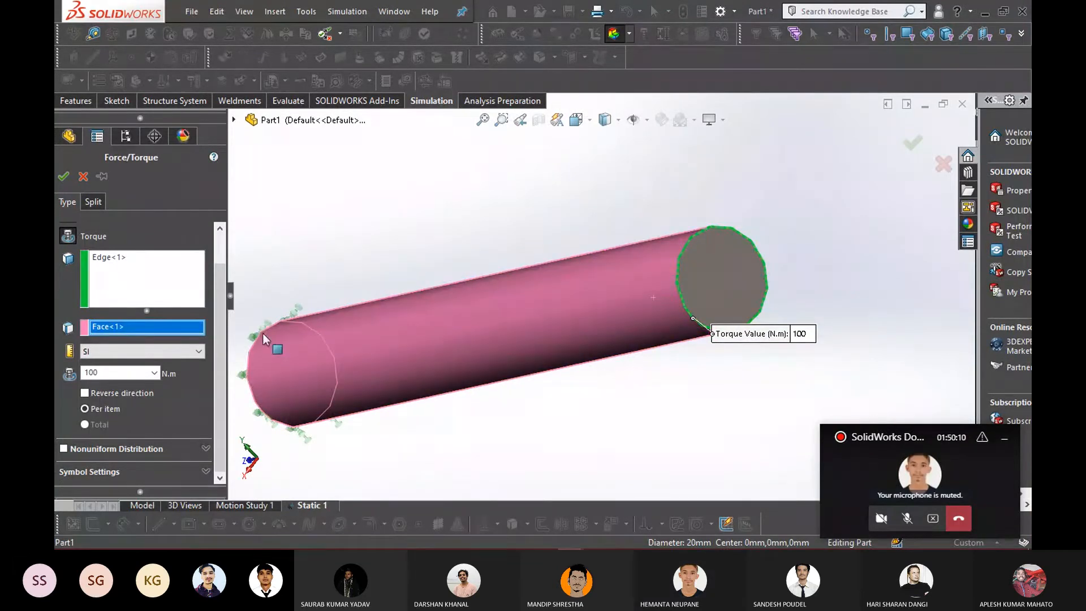
click(62, 177)
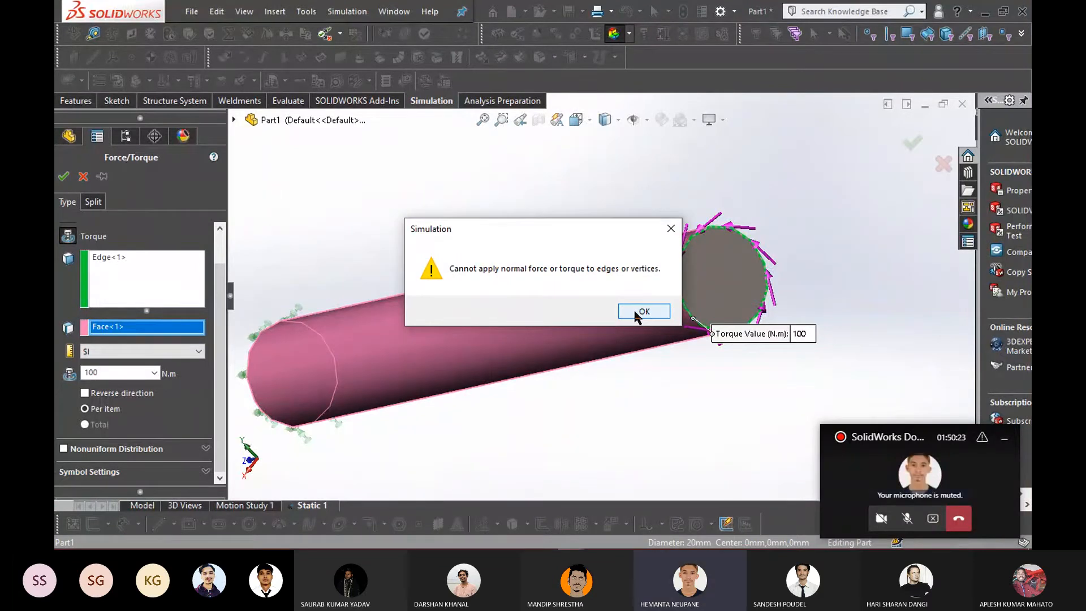
click(639, 312)
Replace the torque's edge and direction selections with the rod's cylindrical face as the loaded face, and apply the 100 N.m torque
right_click(155, 330)
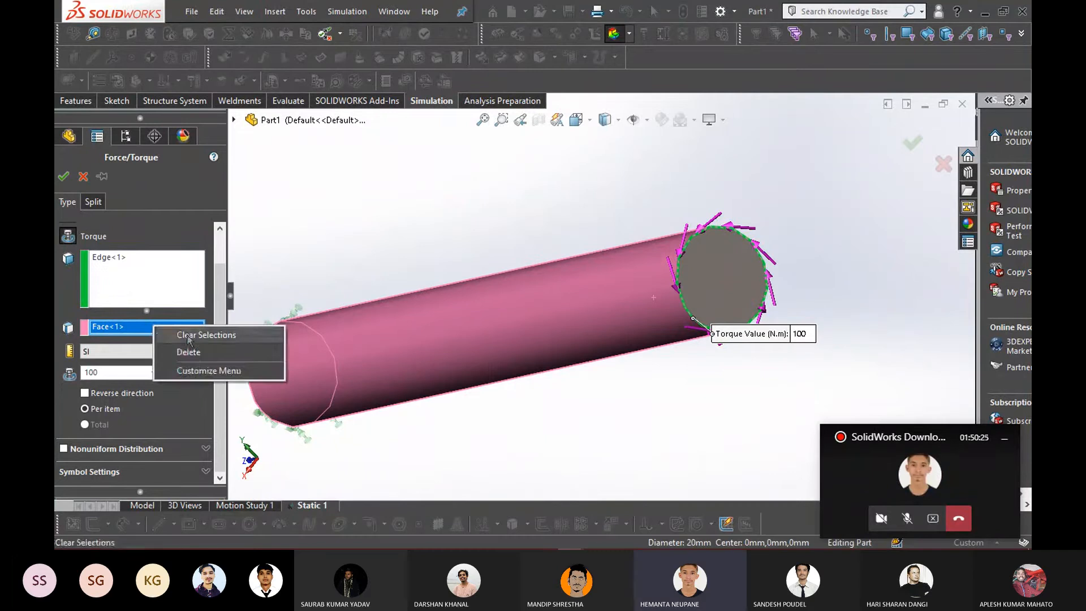
click(186, 351)
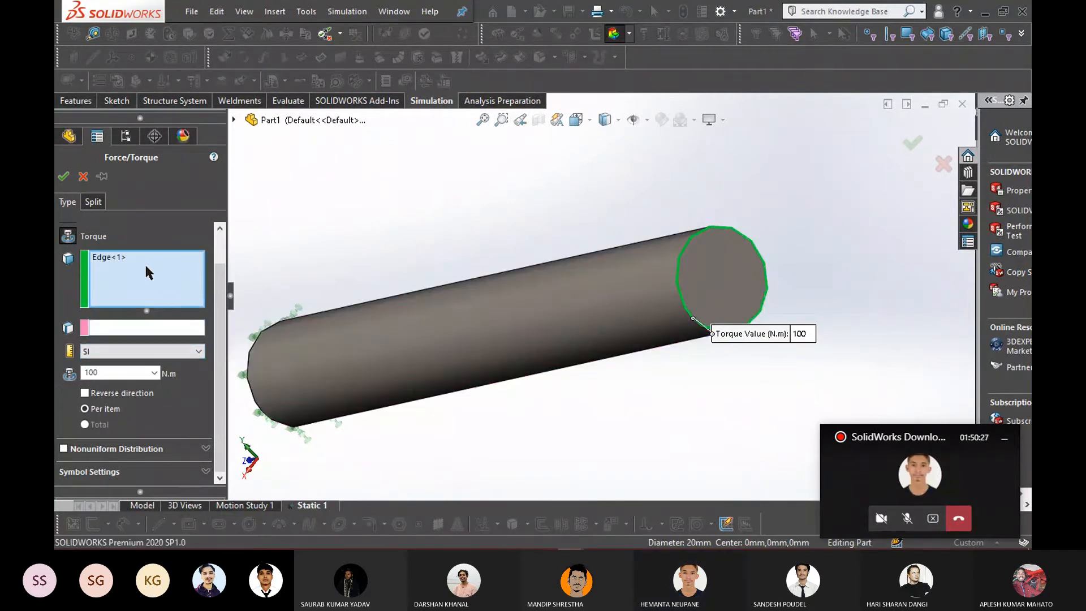
right_click(143, 260)
click(175, 290)
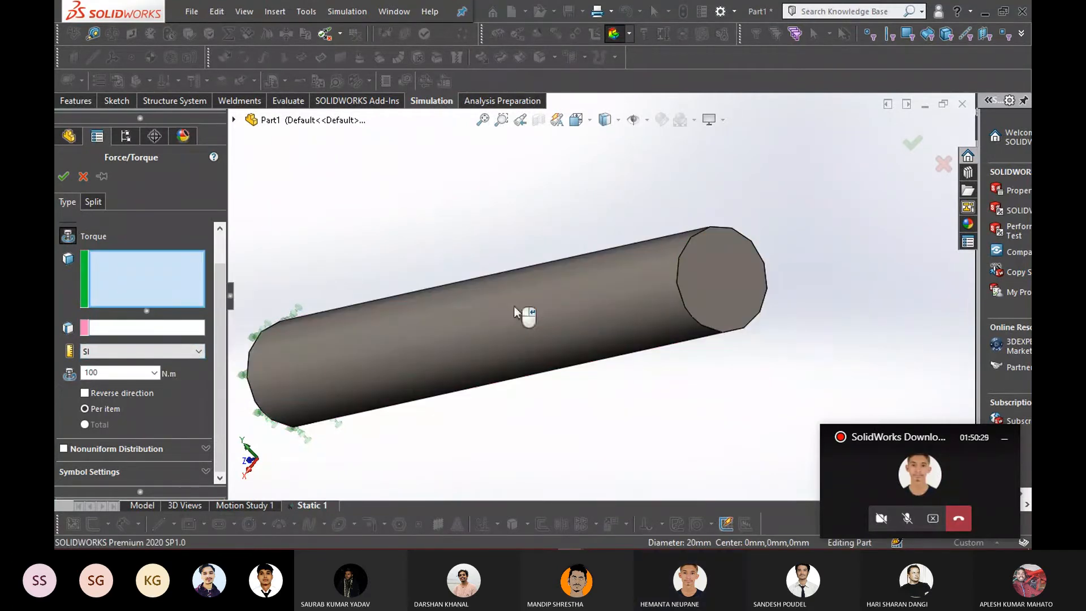
click(594, 322)
middle_drag(642, 392, 278, 340)
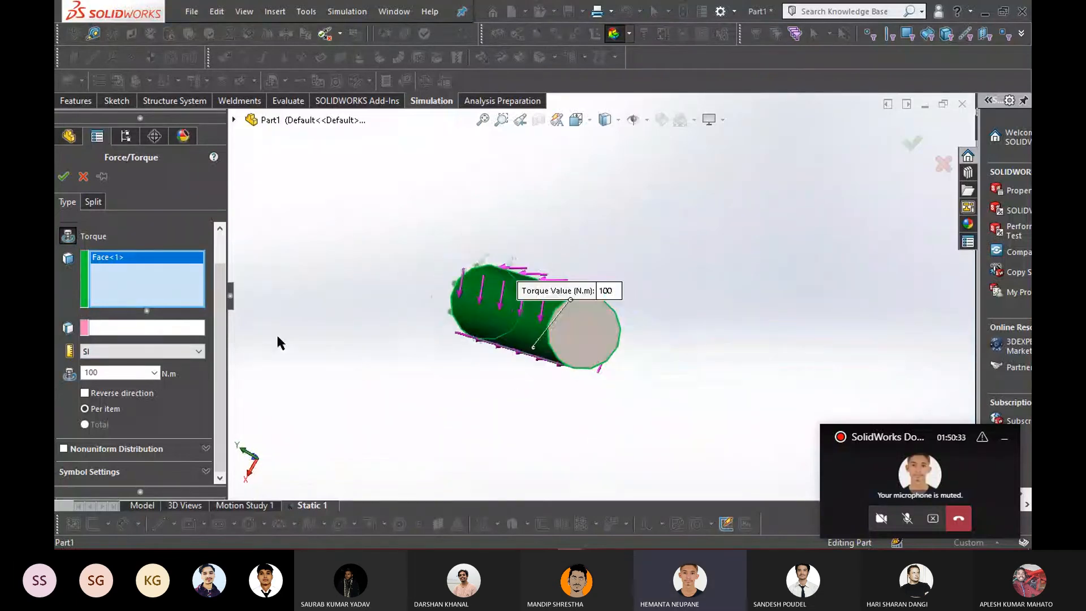
click(64, 176)
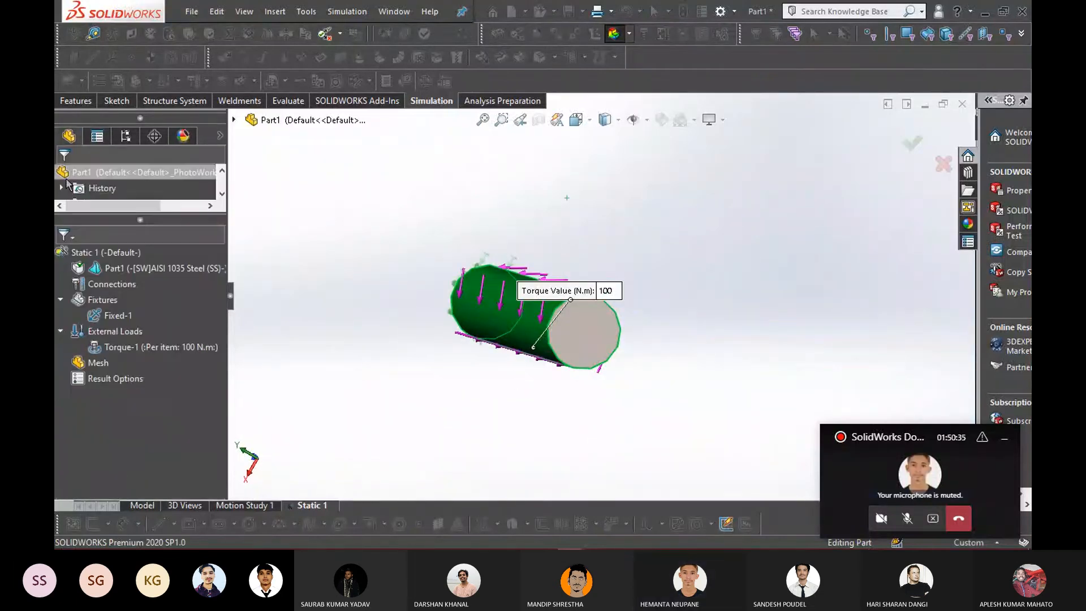
Mesh the rod and run the static study with the 100 N.m torque
middle_drag(371, 377, 418, 379)
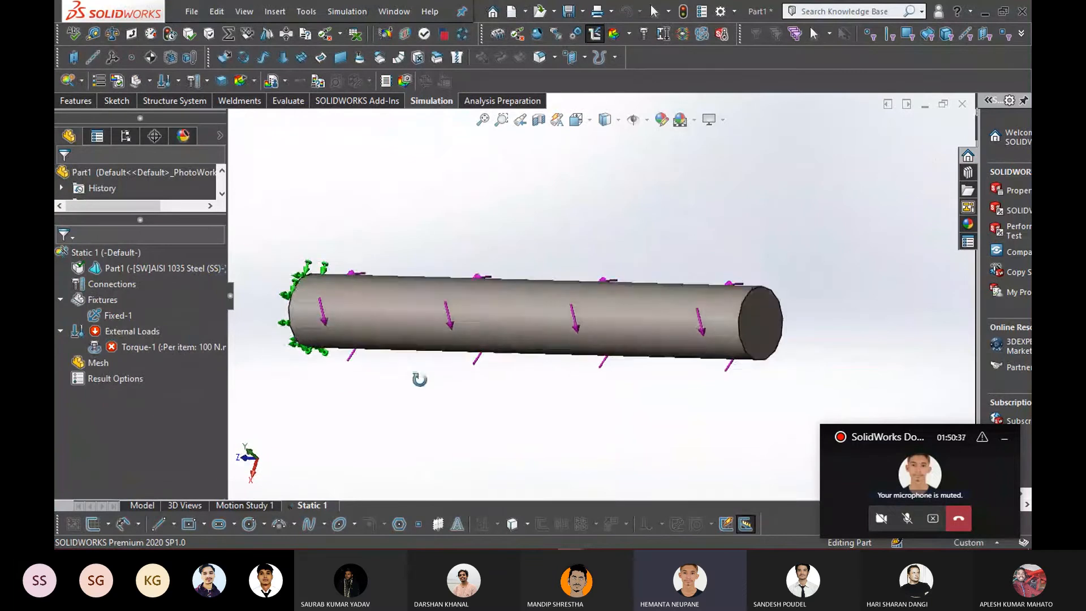
click(136, 346)
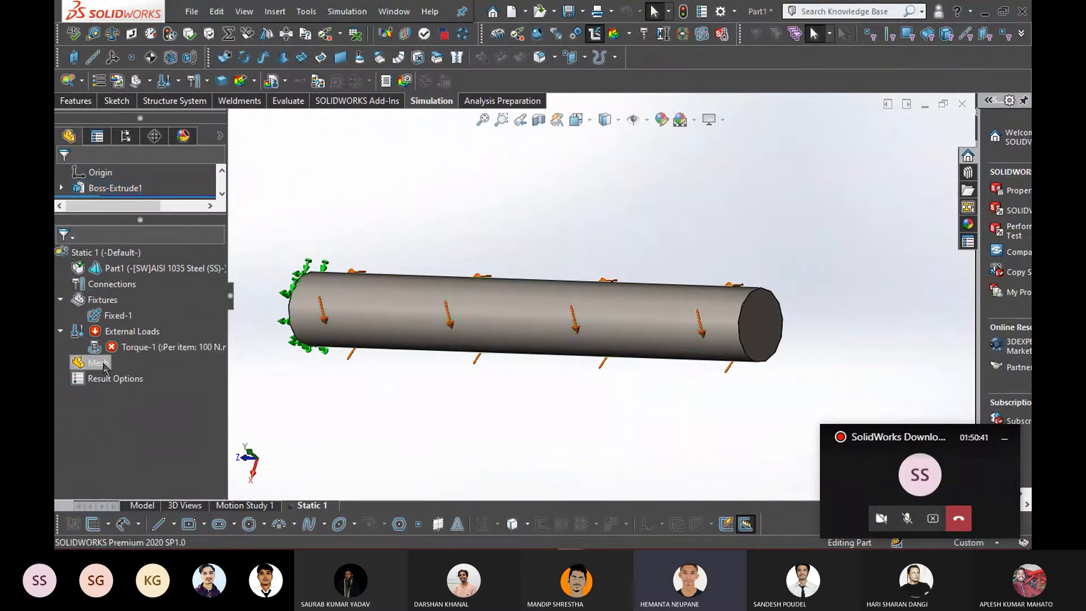
right_click(97, 363)
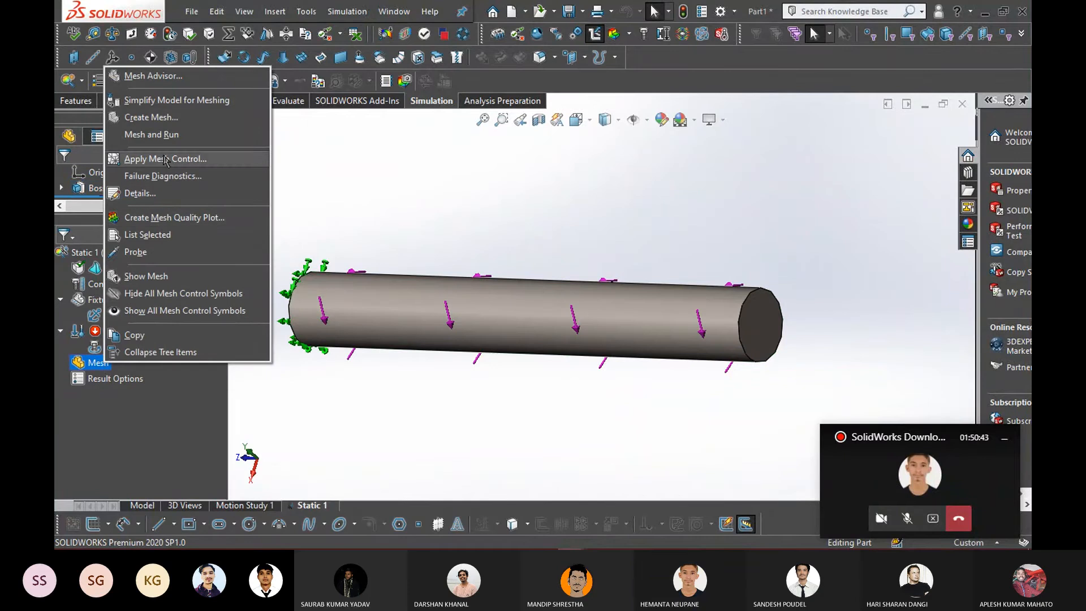
click(151, 134)
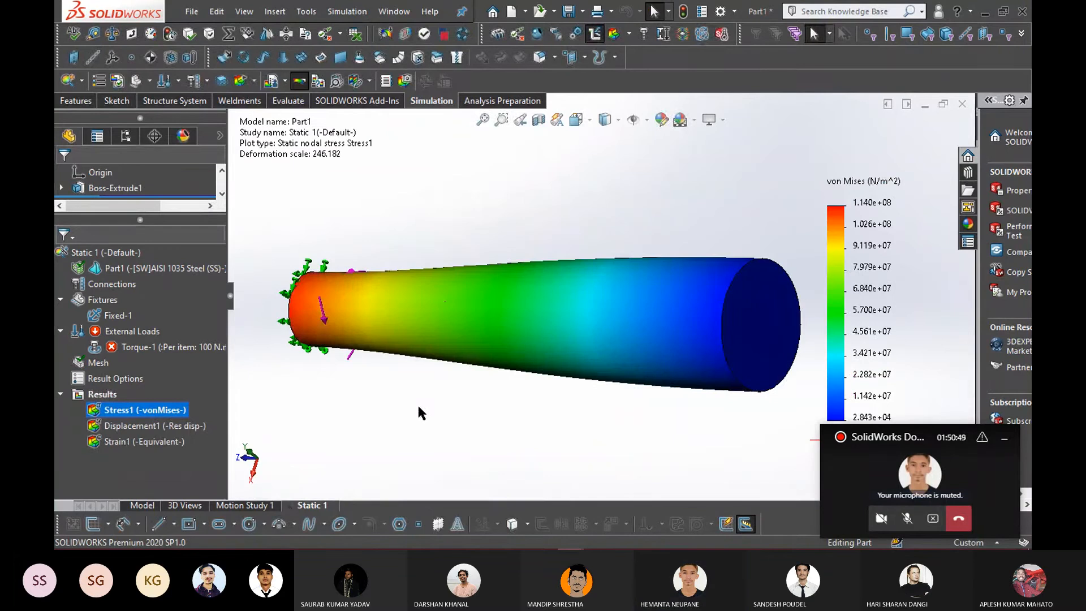
Examine the von Mises stress plot along the rod from several angles
scroll(422, 408, up, 3)
middle_drag(430, 412, 422, 458)
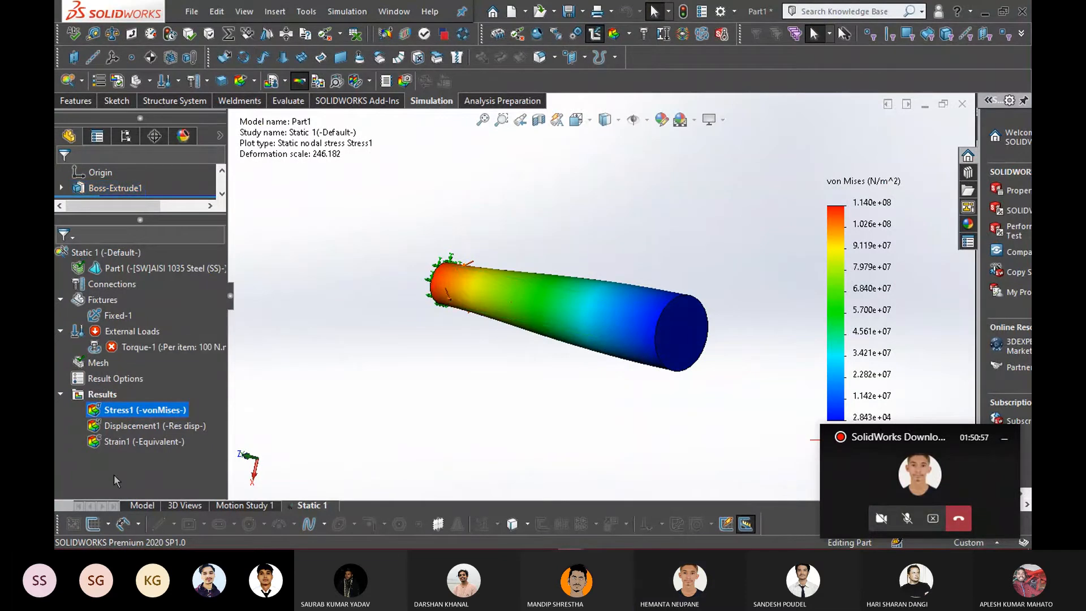
middle_drag(548, 390, 594, 233)
scroll(595, 266, down, 4)
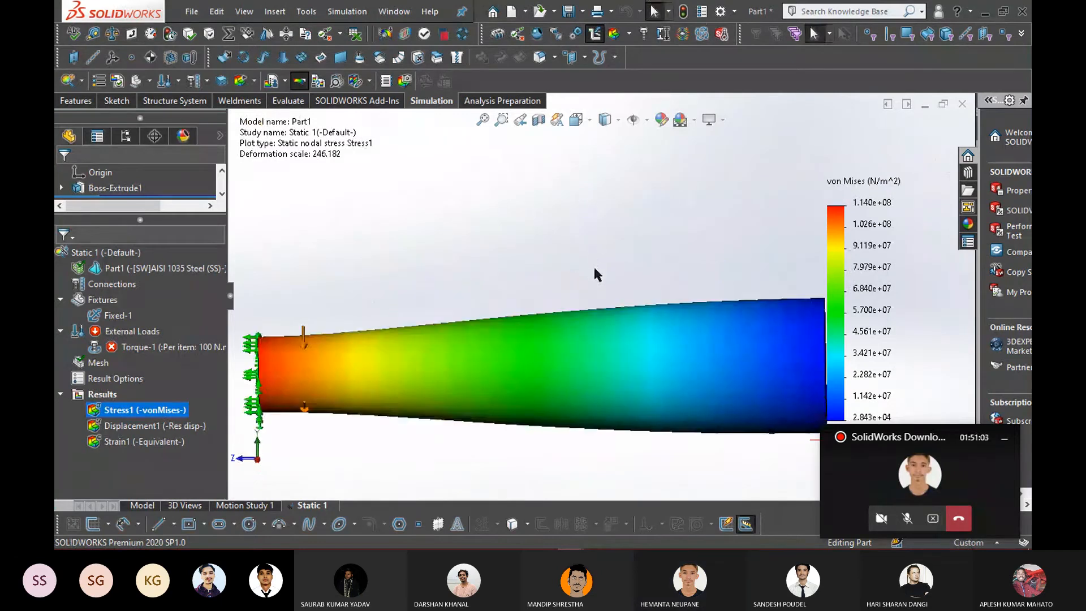
scroll(407, 436, up, 2)
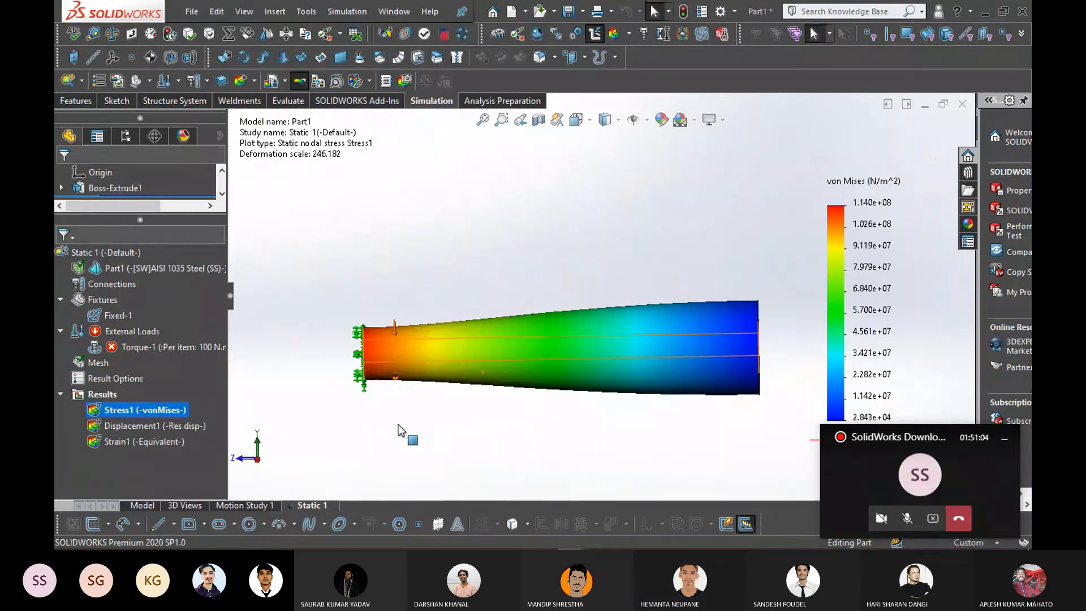
Show the equivalent strain plot and inspect it at the rod's fixed end and along its length
right_click(142, 444)
click(173, 331)
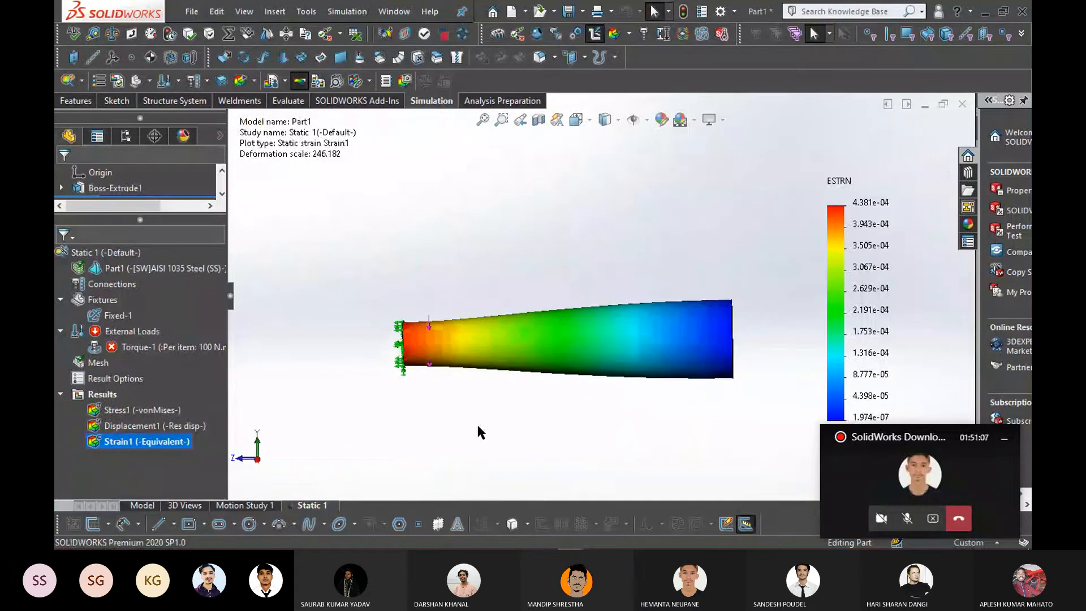
middle_drag(478, 428, 586, 334)
scroll(578, 321, down, 4)
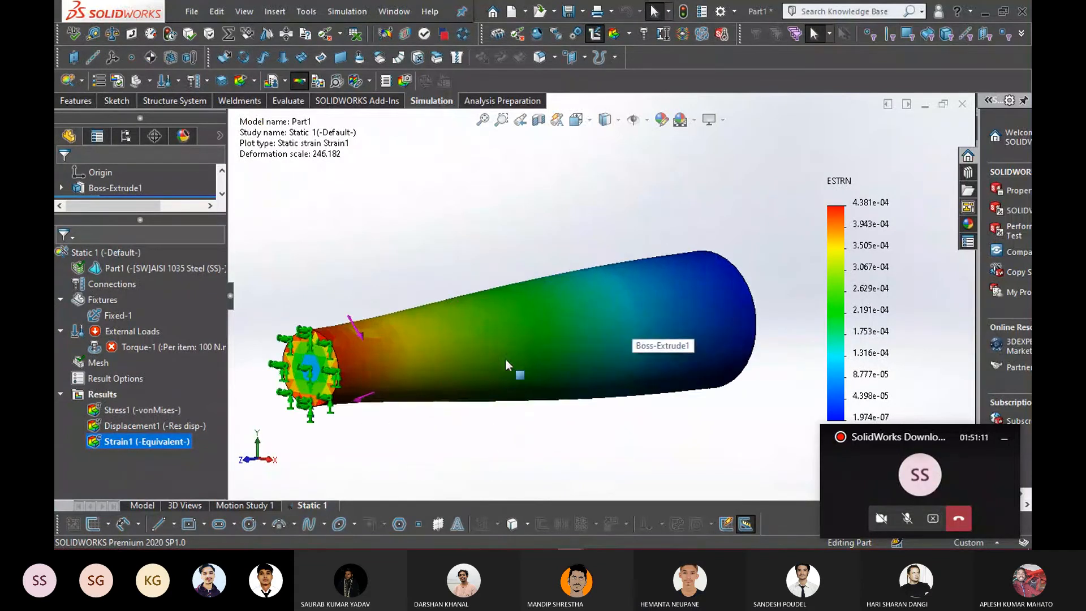
scroll(506, 360, up, 4)
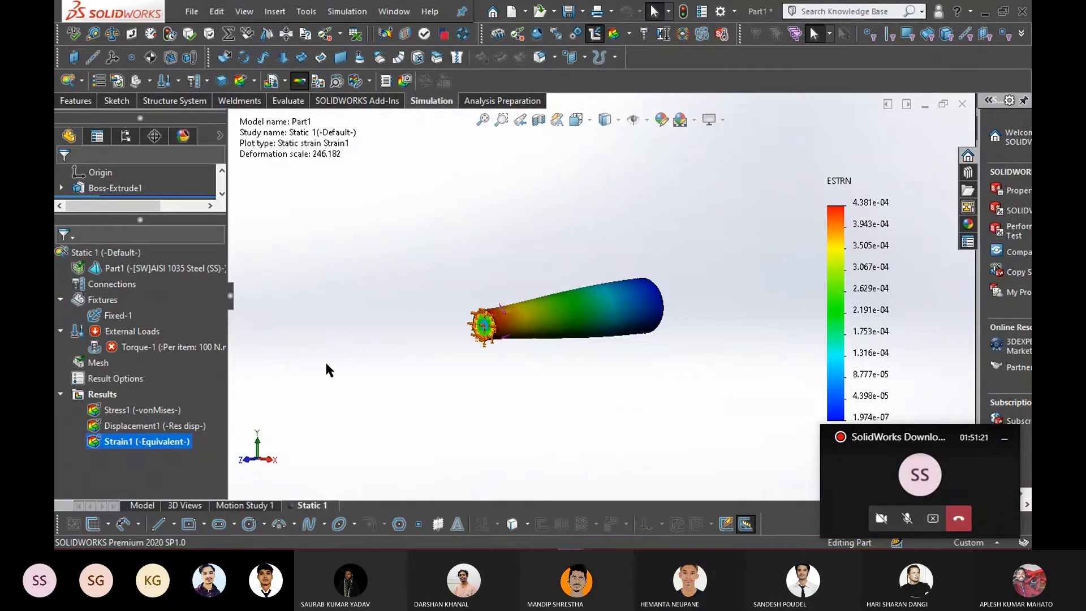
click(905, 517)
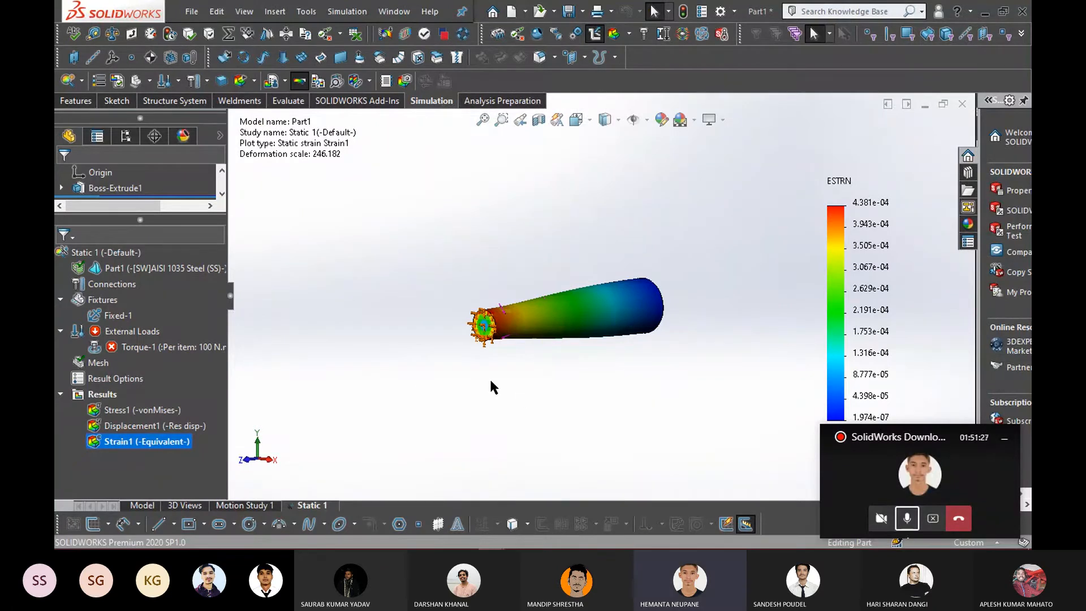
middle_drag(627, 408, 592, 404)
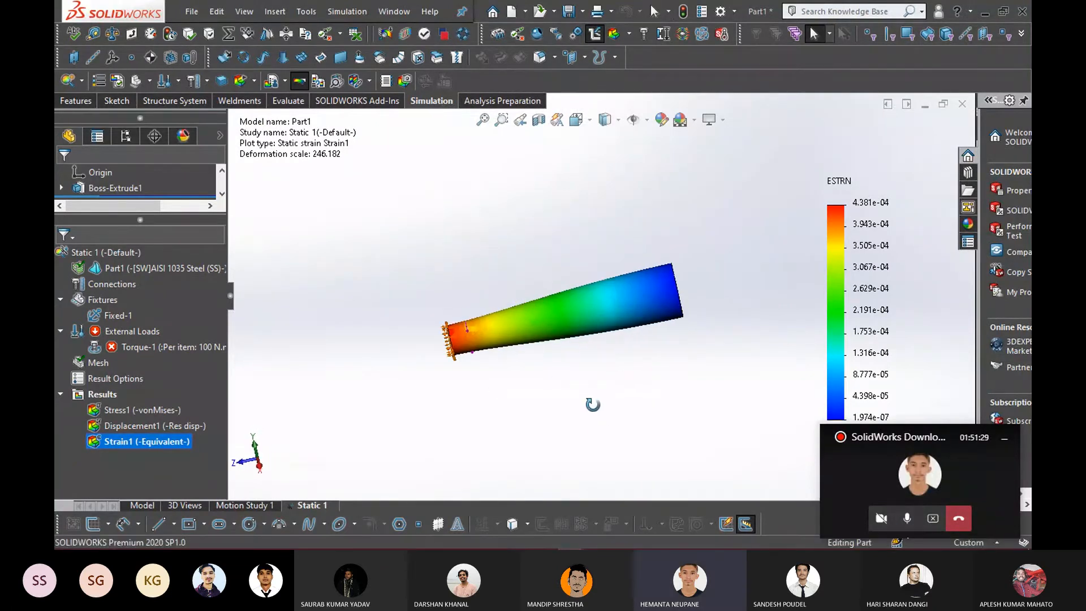
Edit the 100 N.m torque and try the rod's free end face and its circular edge as the direction reference
click(148, 476)
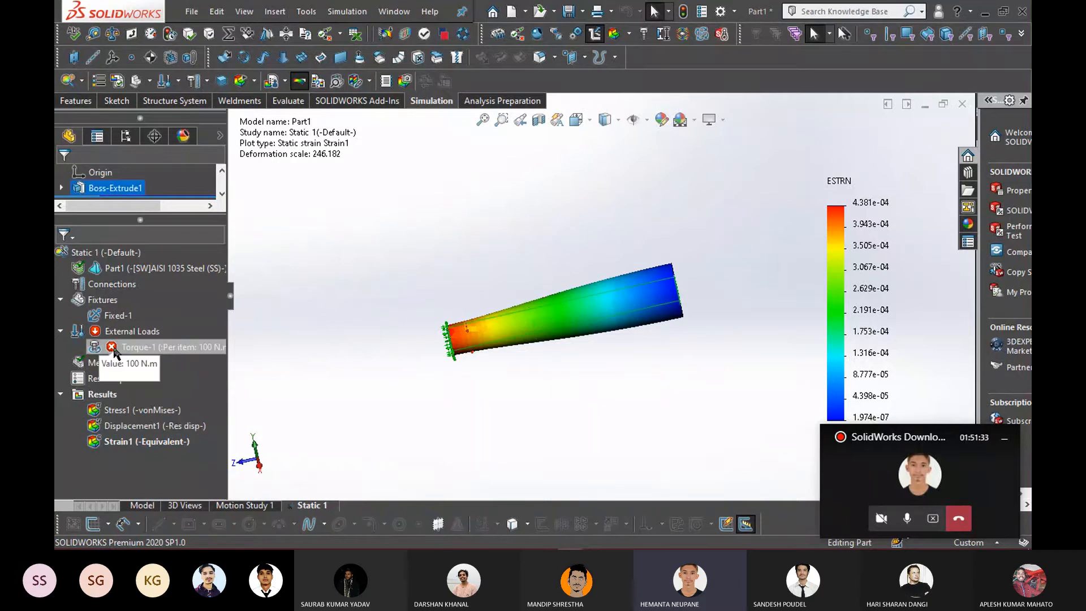
double_click(164, 355)
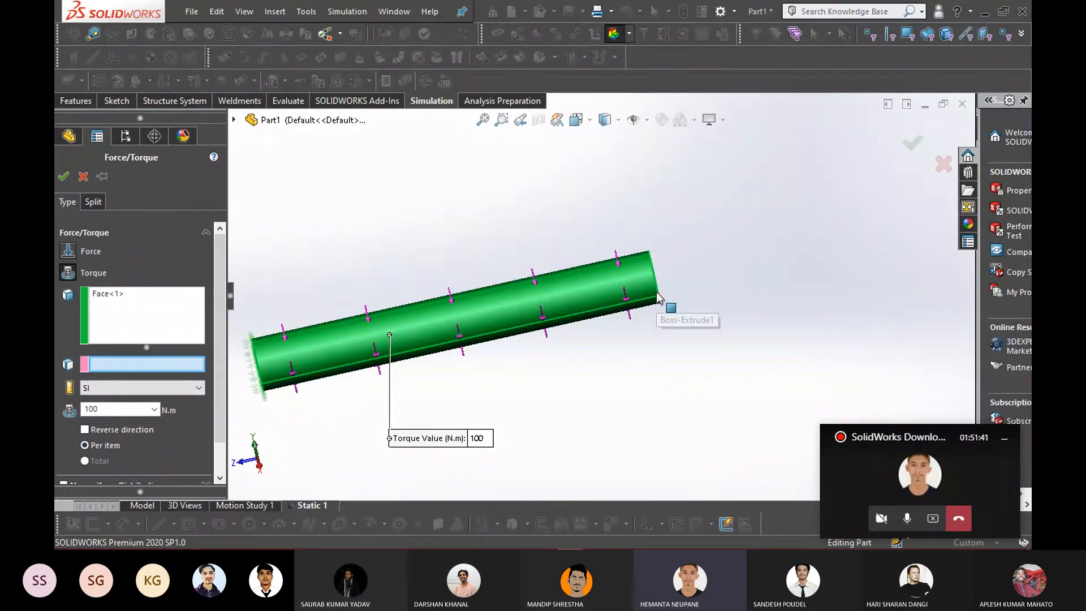
middle_drag(676, 286, 660, 303)
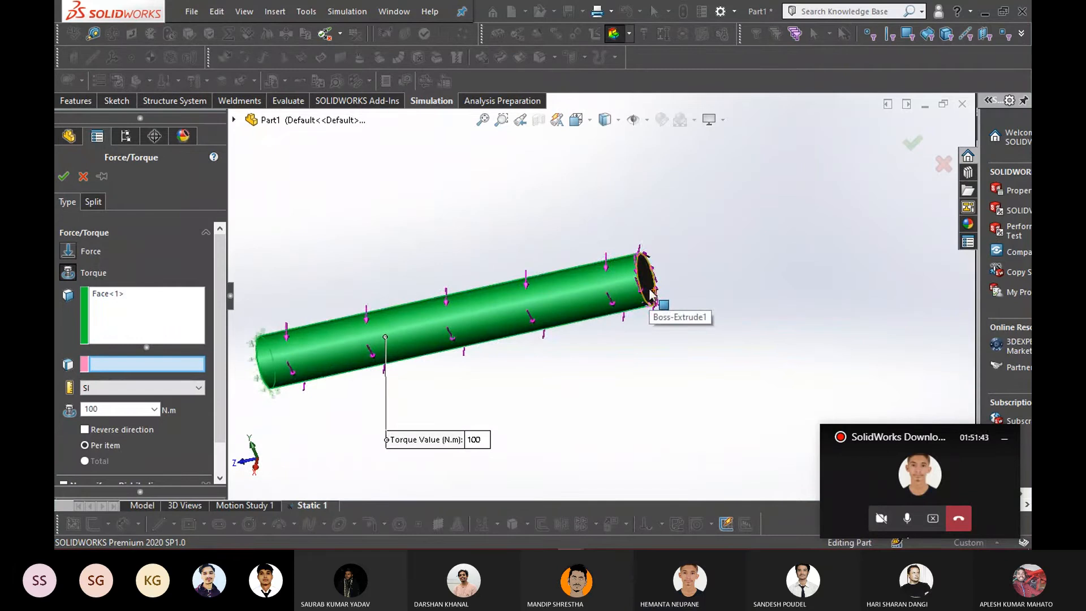
click(656, 301)
scroll(678, 293, down, 2)
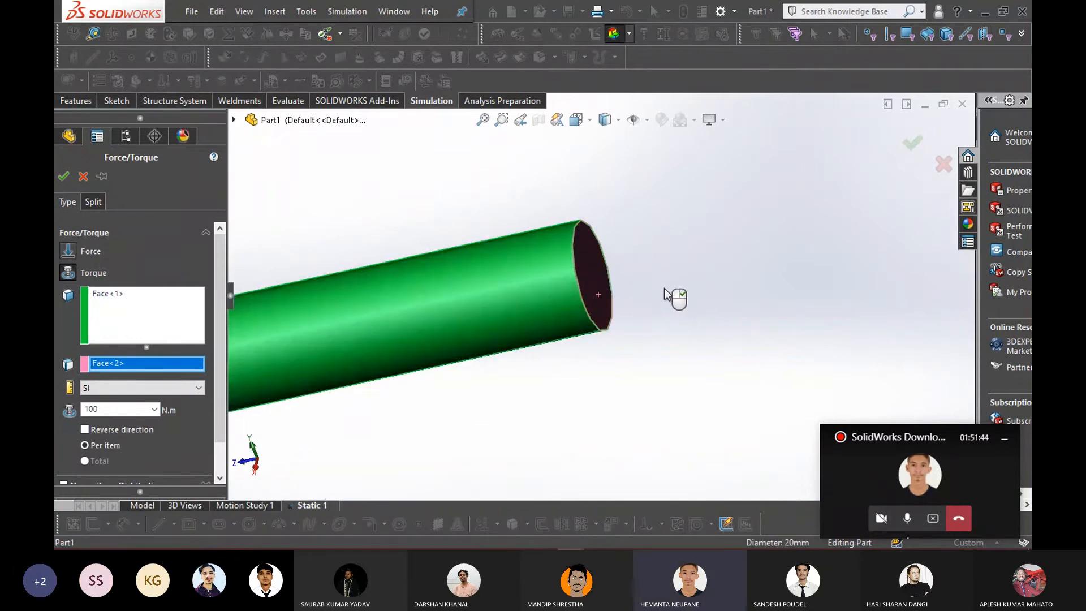
click(615, 318)
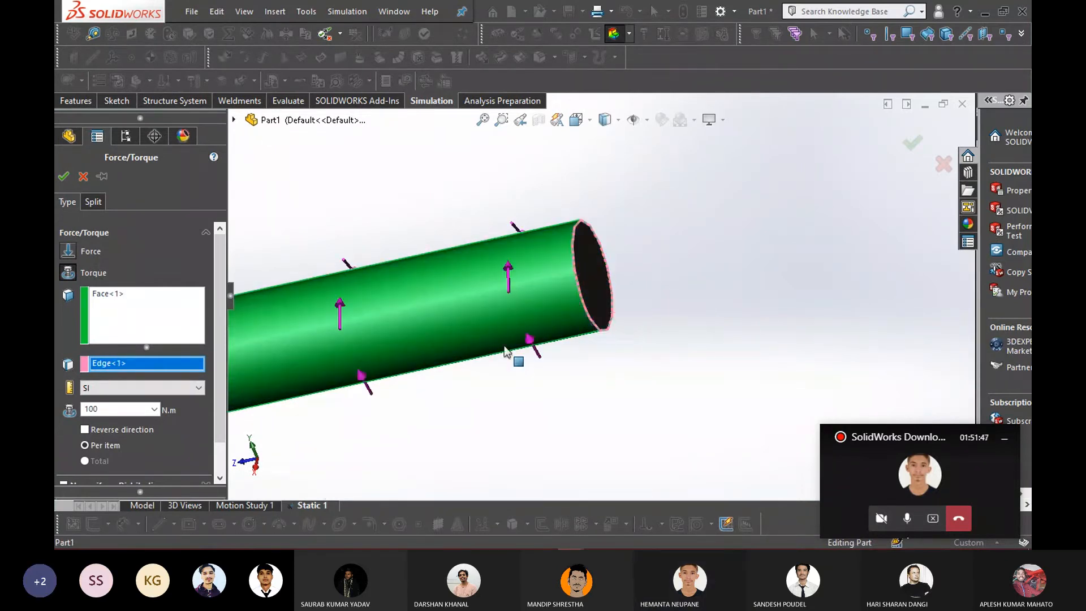
click(63, 176)
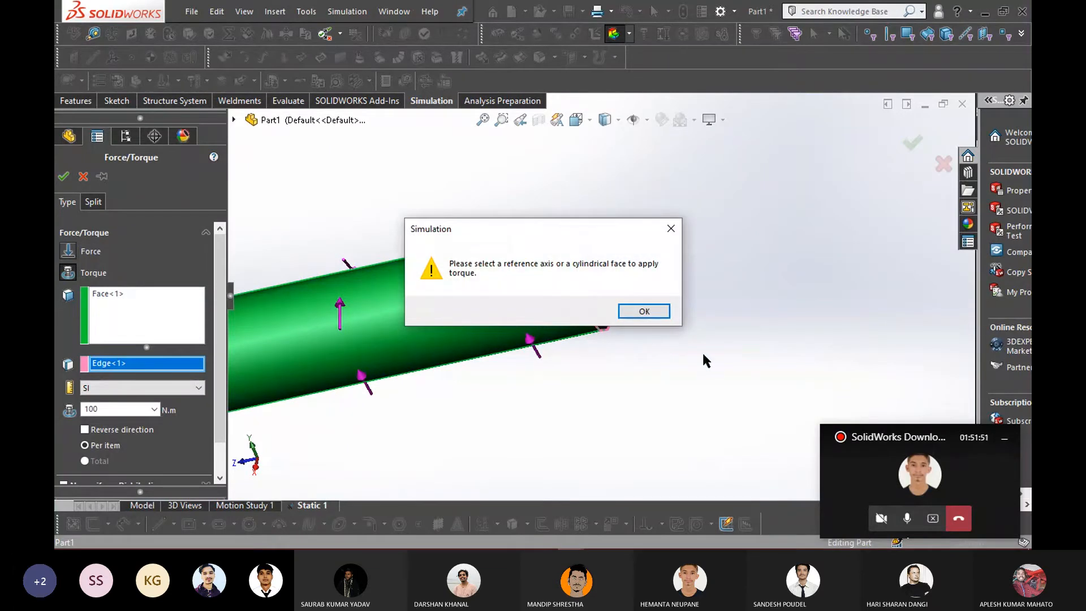
click(643, 316)
Set the rod's cylindrical face as the torque's direction reference and apply the 100 N.m torque
click(554, 310)
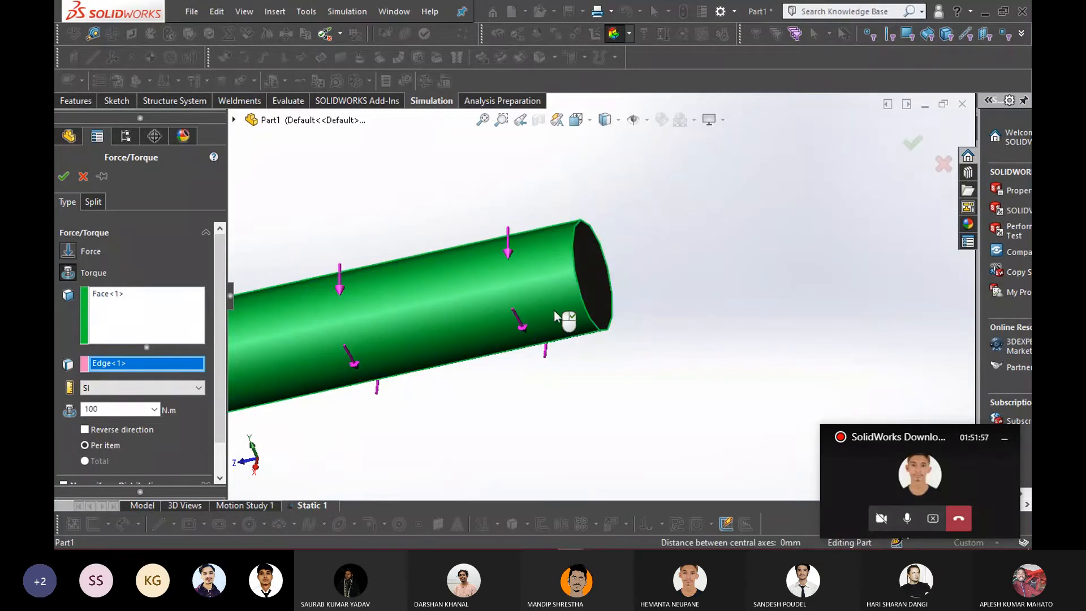
click(112, 296)
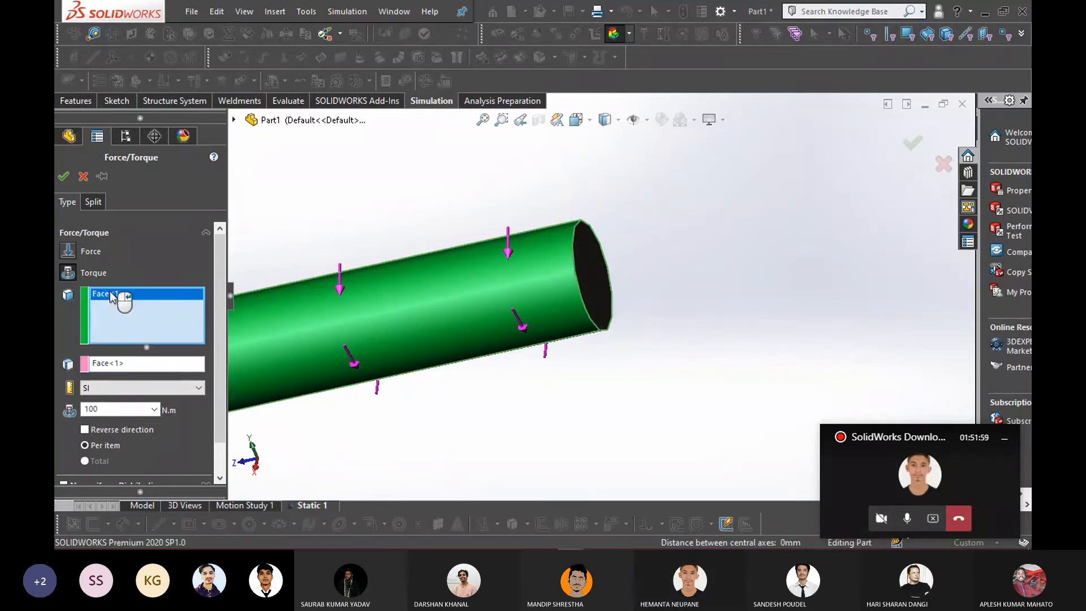
click(62, 177)
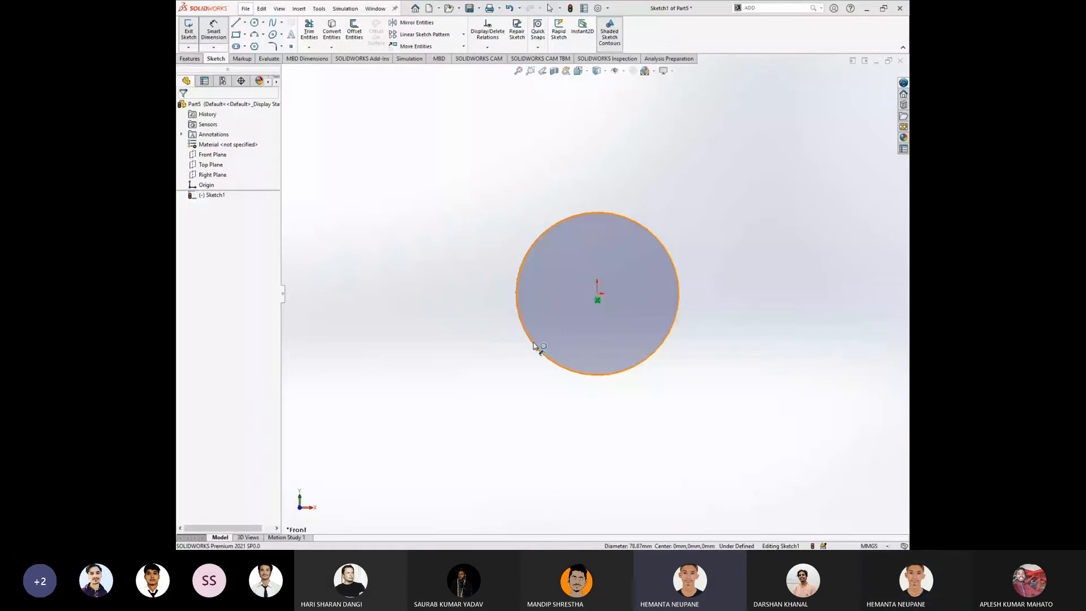
Start dimensioning the diameter of the sketched circle centred on the origin
click(215, 30)
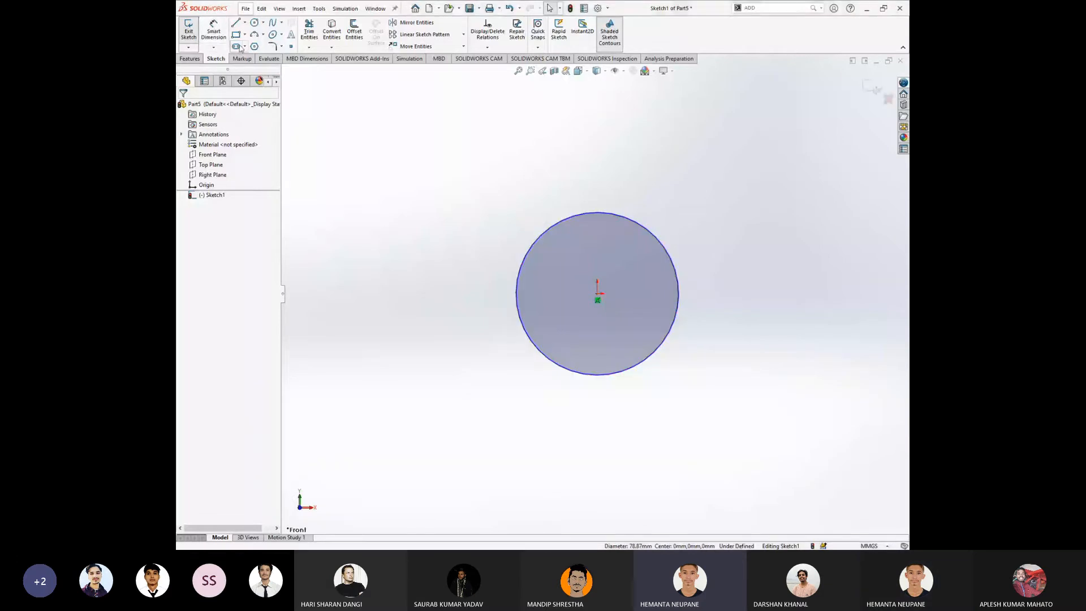
click(214, 31)
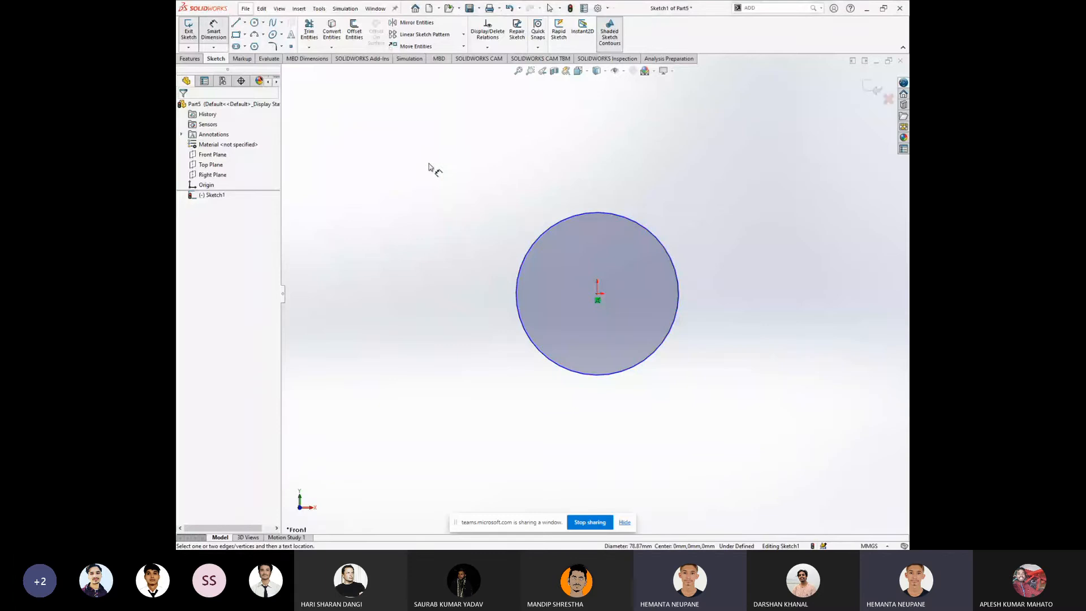
click(520, 276)
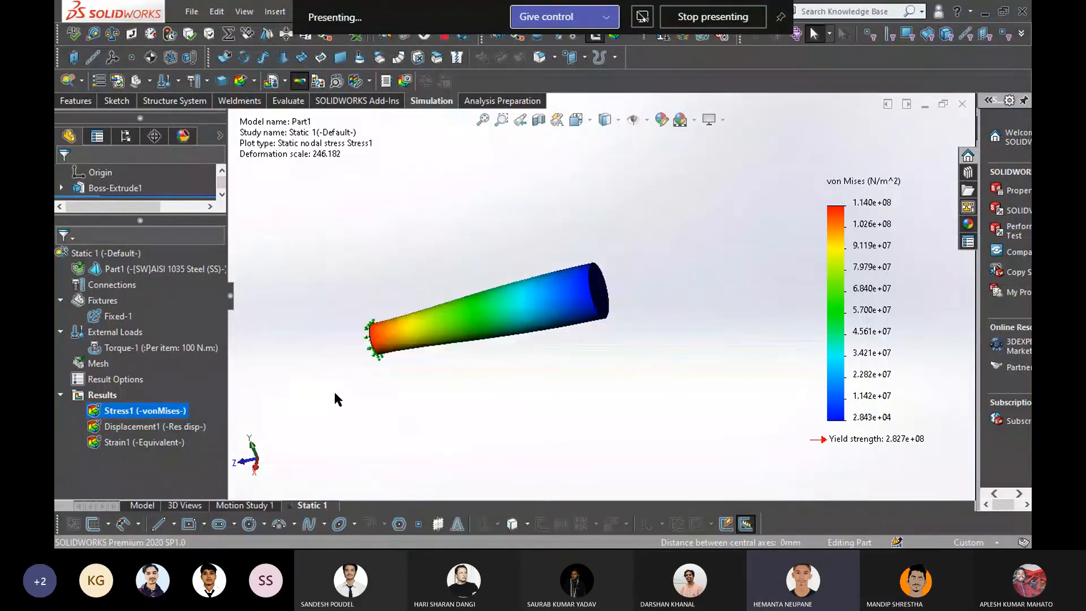
Delete the Static 1 simulation study together with its results
scroll(325, 387, up, 1)
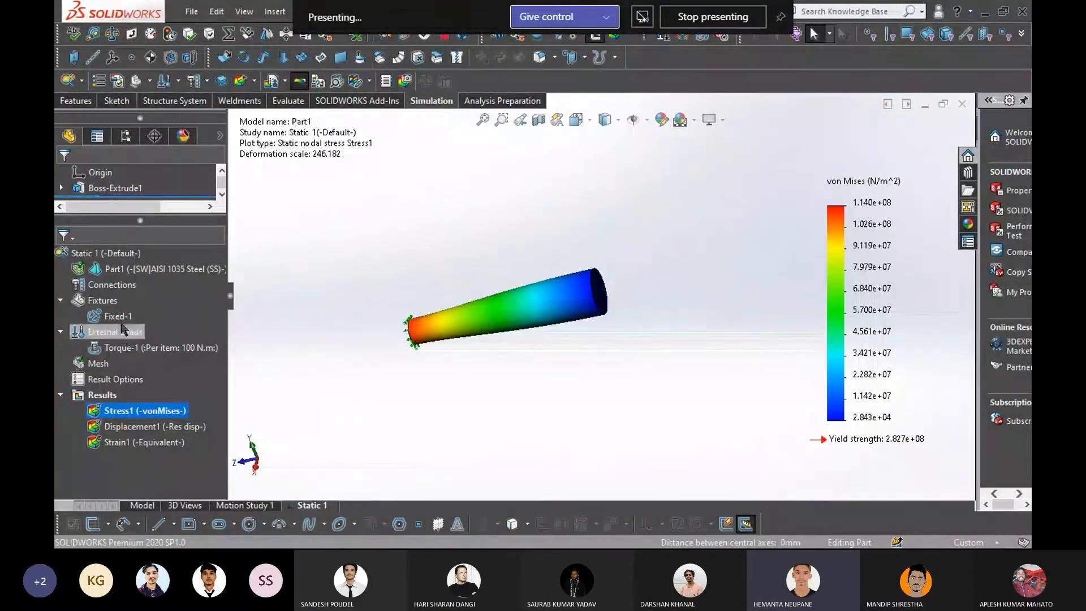
right_click(132, 252)
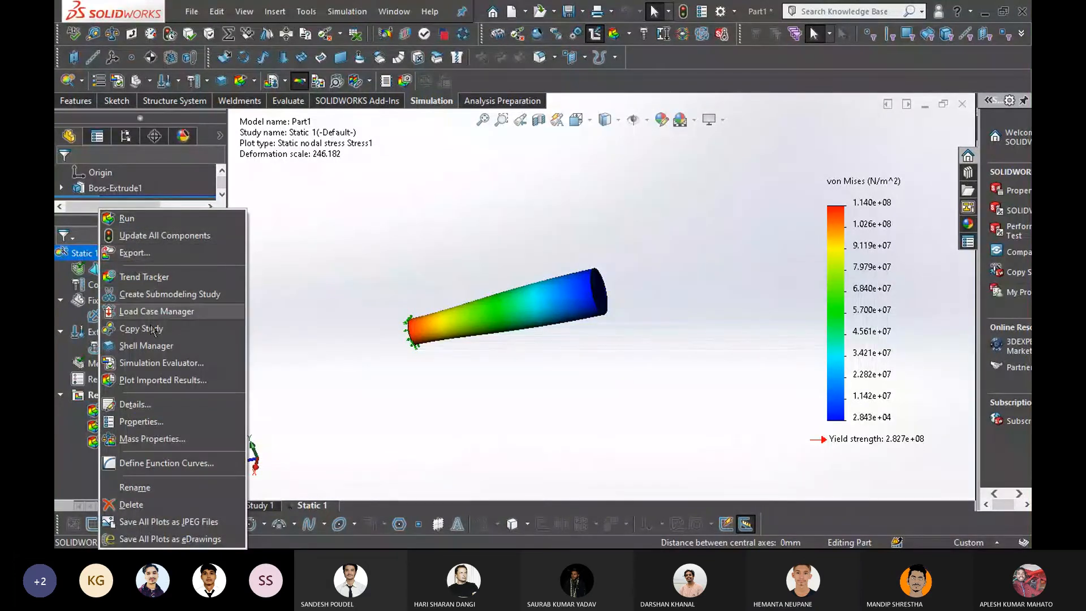
click(141, 509)
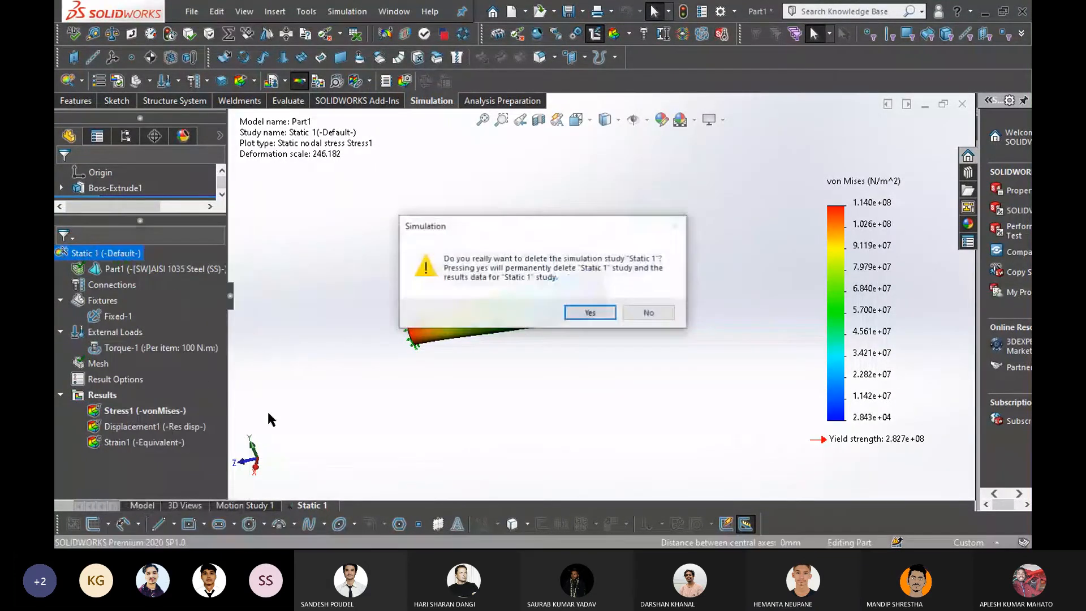
click(592, 311)
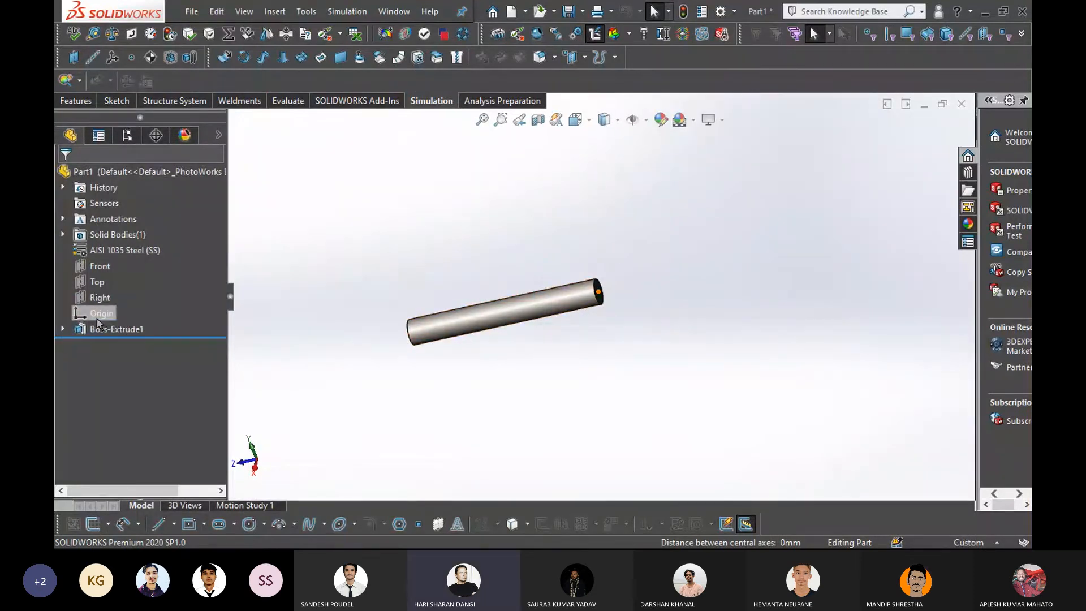
click(65, 328)
click(67, 328)
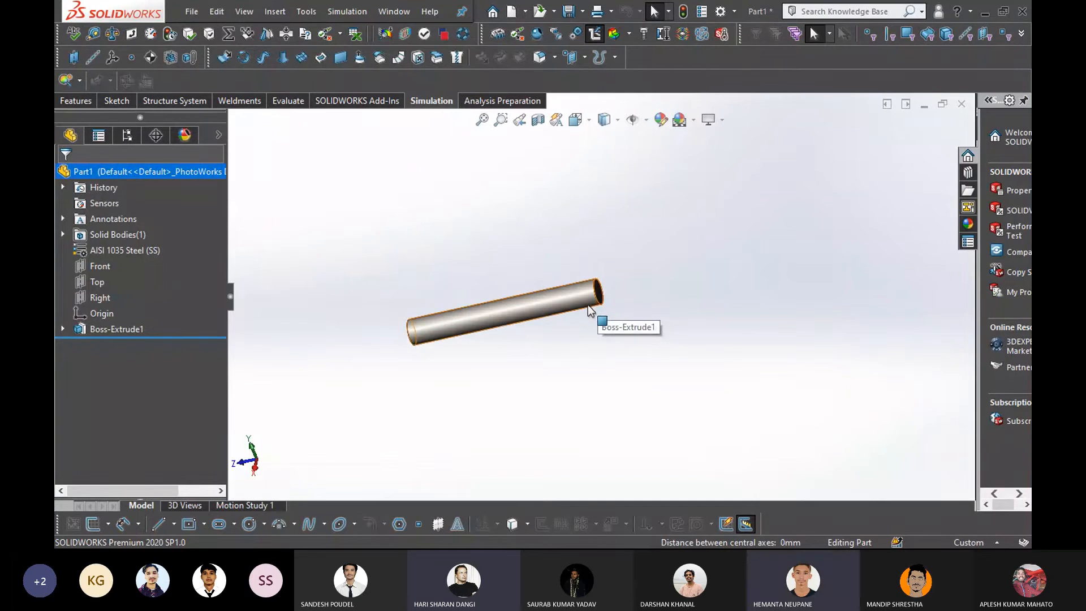
scroll(589, 307, down, 2)
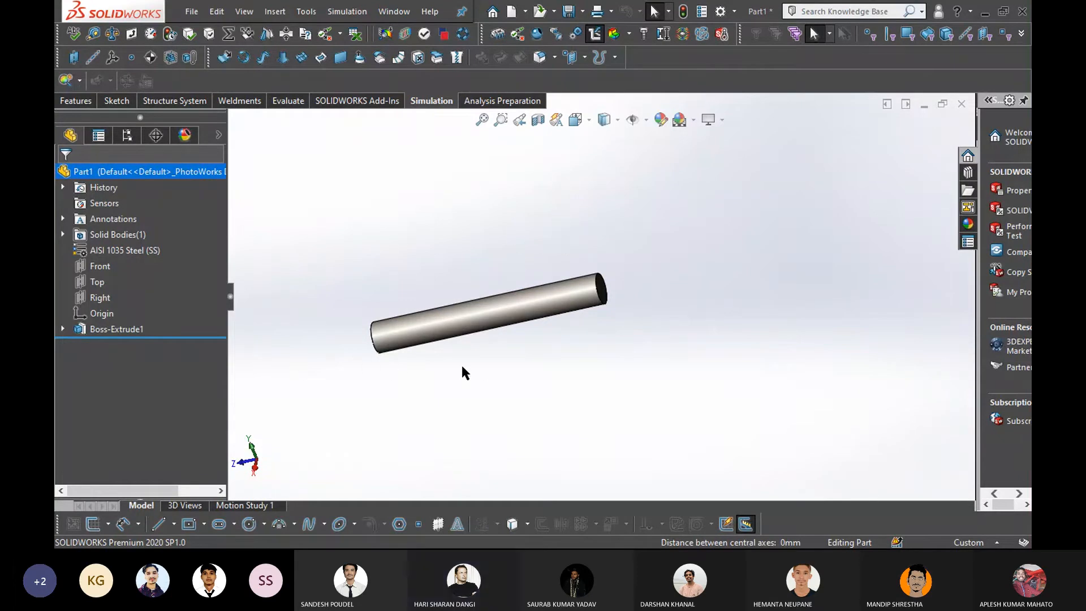
scroll(434, 369, down, 1)
scroll(625, 337, down, 1)
scroll(626, 337, down, 1)
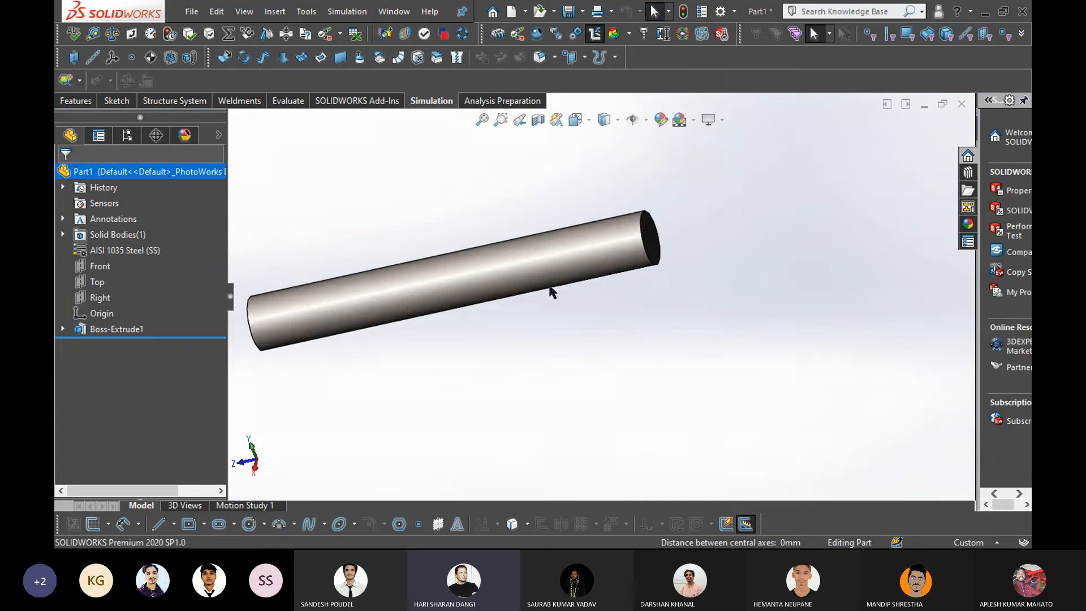
drag(552, 291, 199, 346)
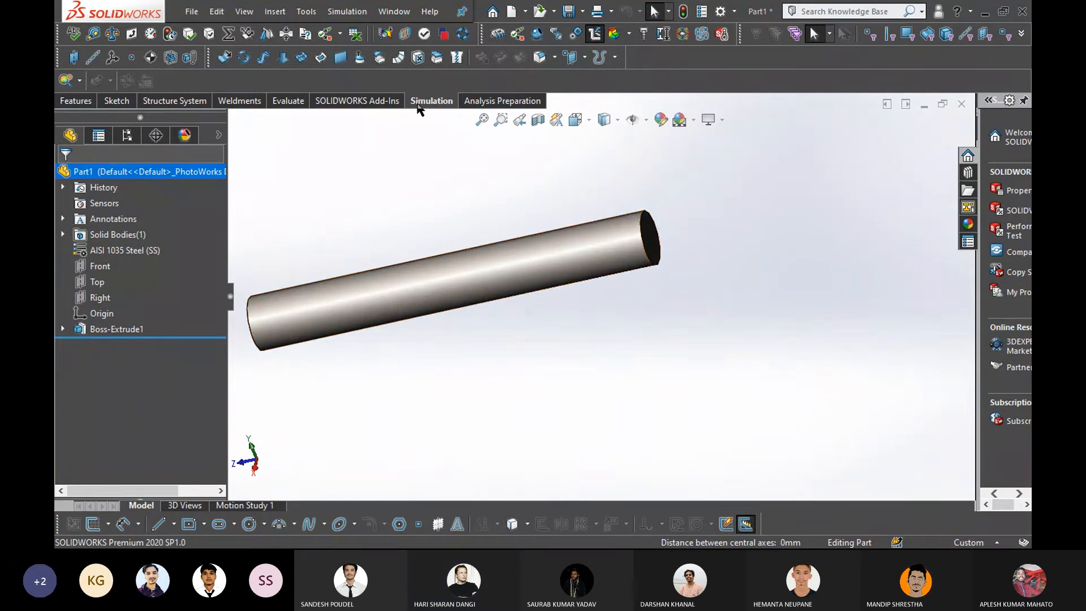
Create a new static study named Static 1 for the rod
click(83, 80)
click(93, 96)
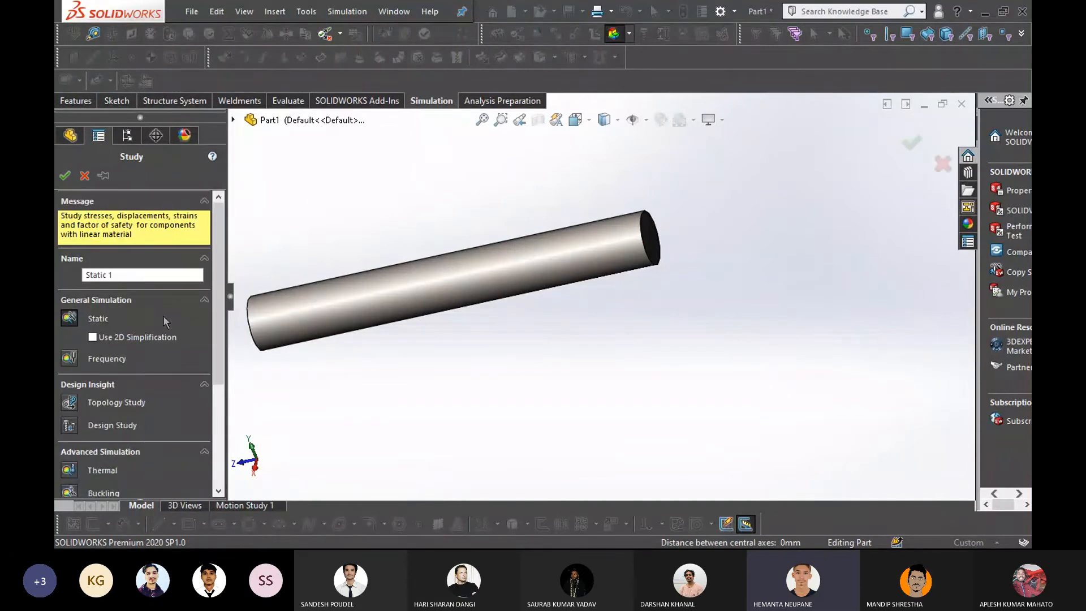
click(64, 175)
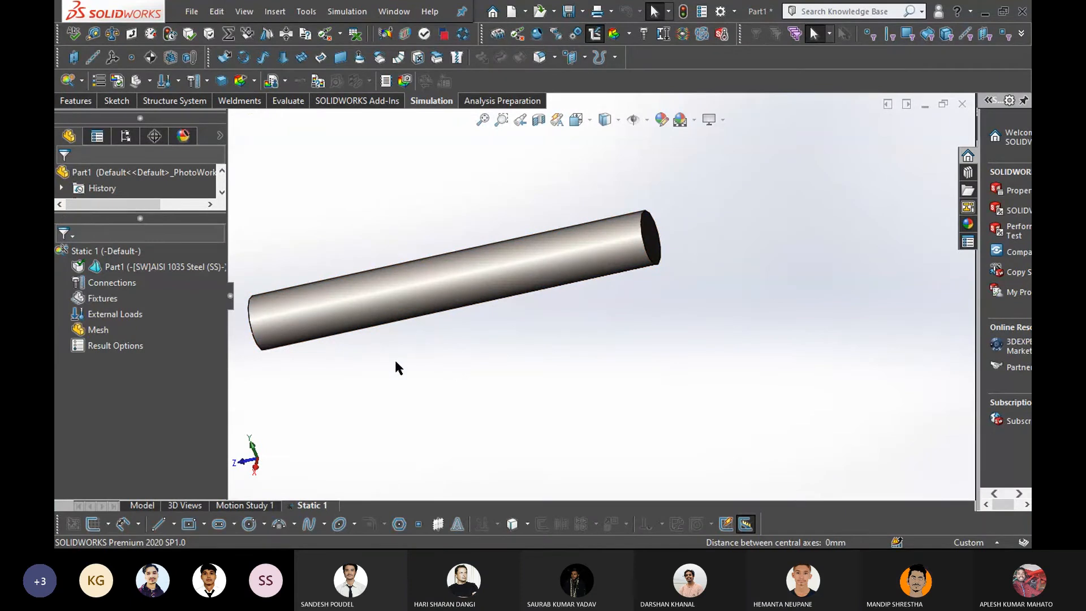
Add a Fixed Geometry fixture to one circular end face of the rod
right_click(96, 299)
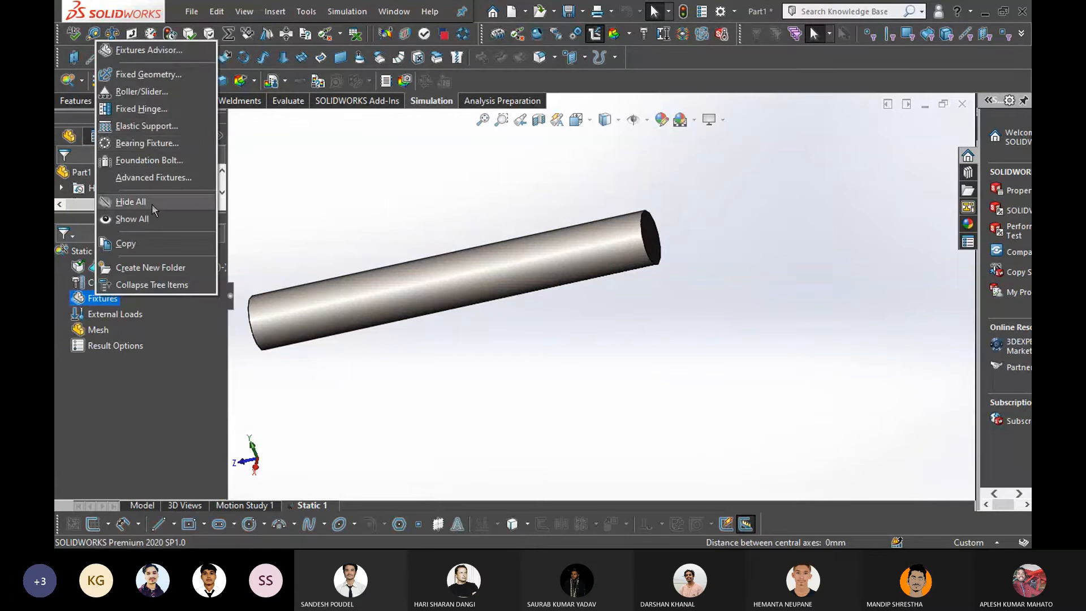
click(156, 76)
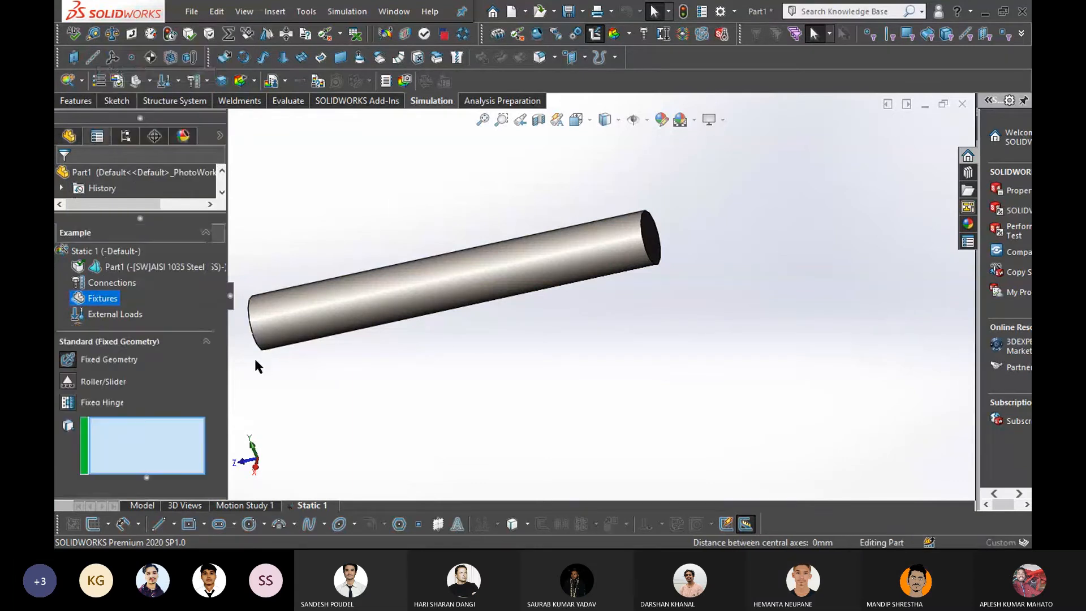
middle_drag(253, 356, 537, 254)
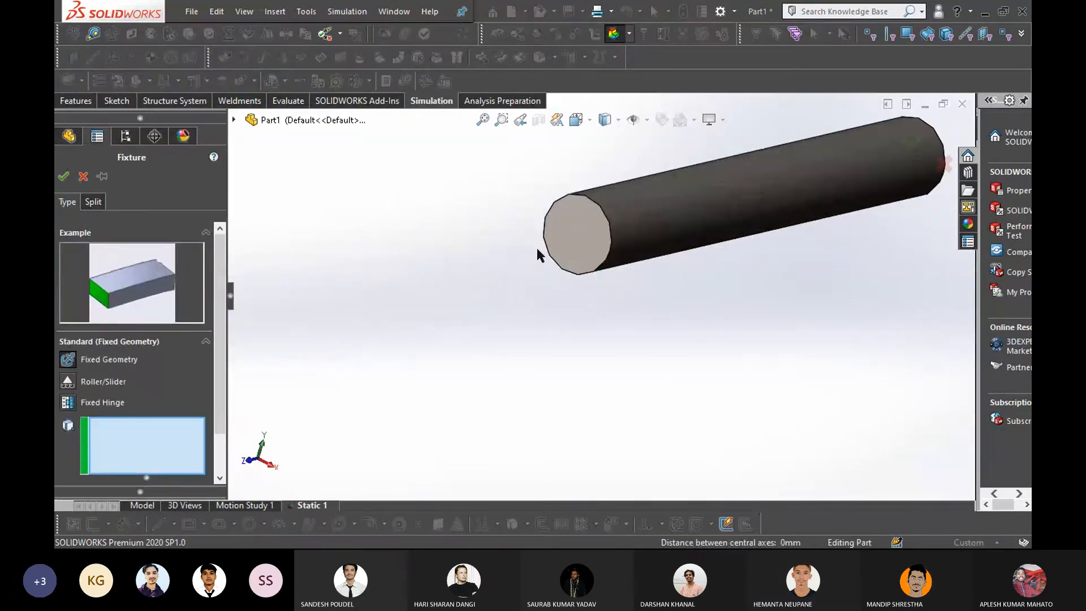
click(580, 224)
key(Return)
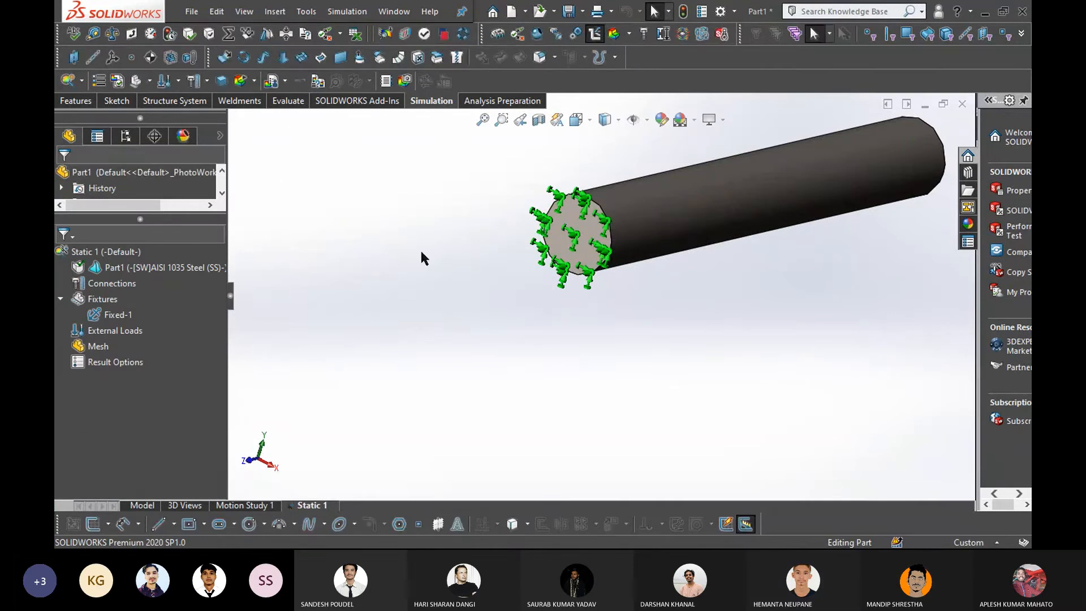
Define a torque load of 100 N.m on the rod's cylindrical face, using the same face as the direction reference
scroll(422, 255, up, 4)
middle_drag(524, 267, 455, 320)
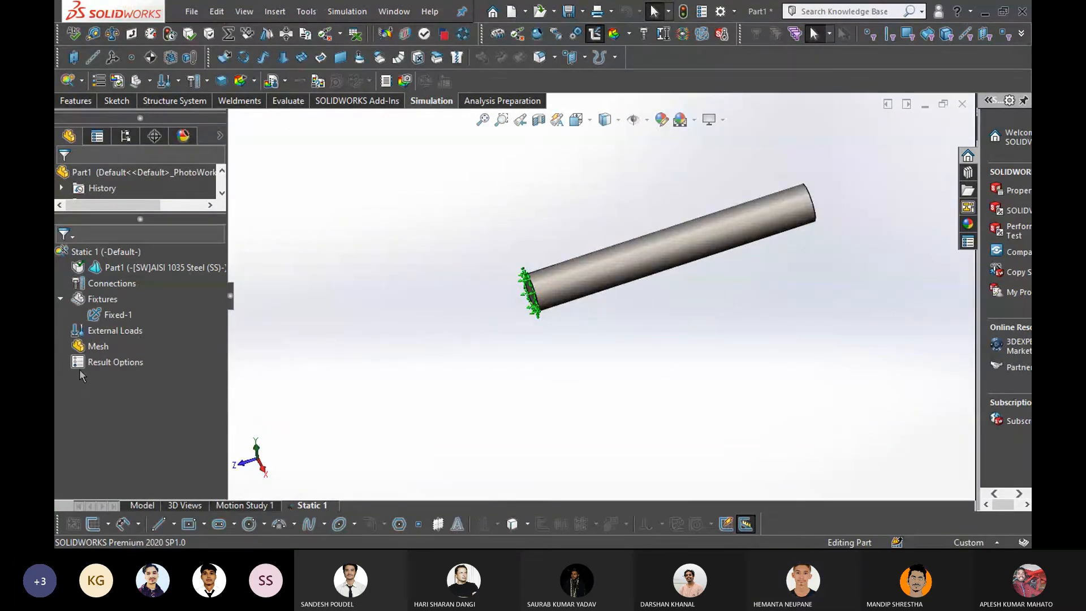
right_click(124, 334)
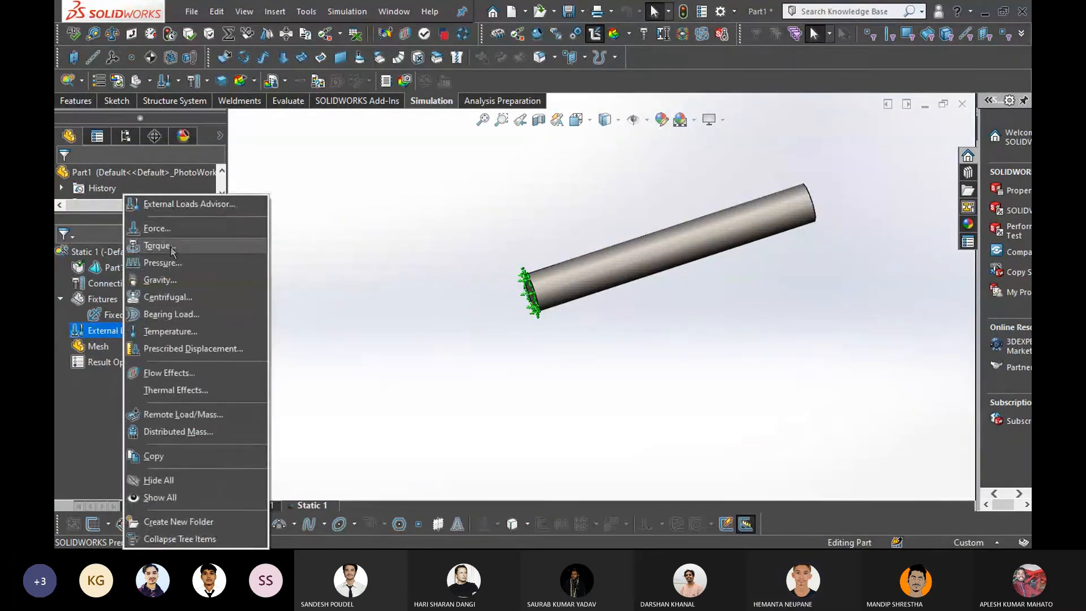
click(651, 292)
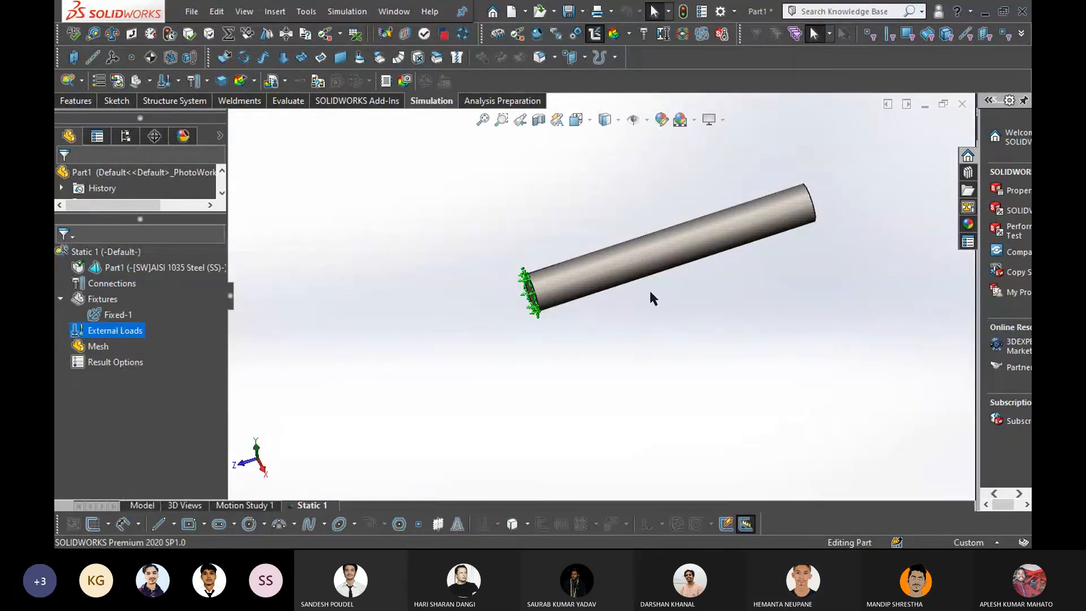
click(778, 209)
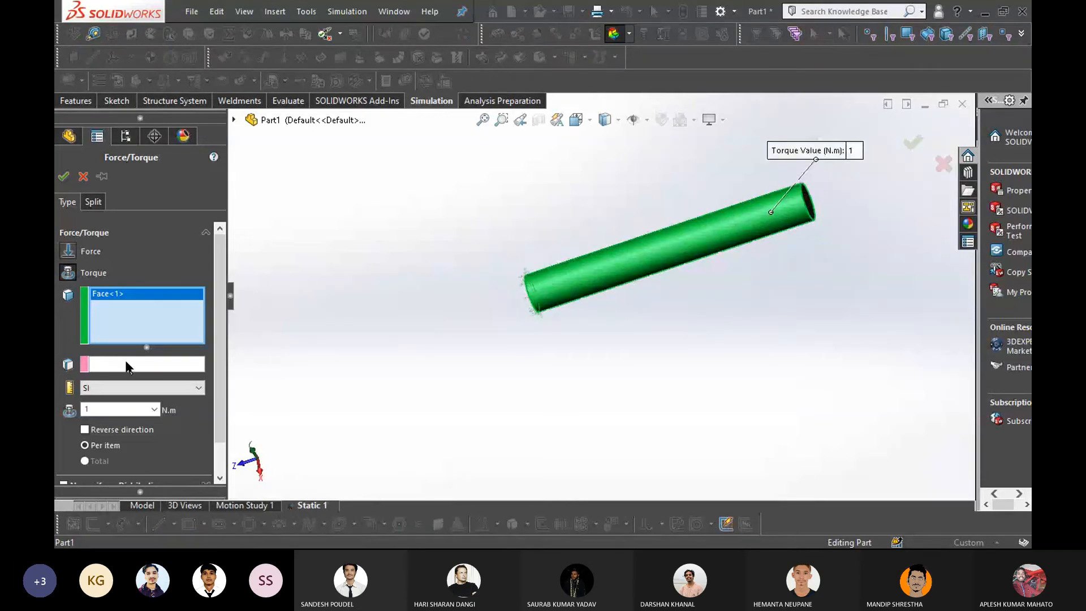
click(158, 365)
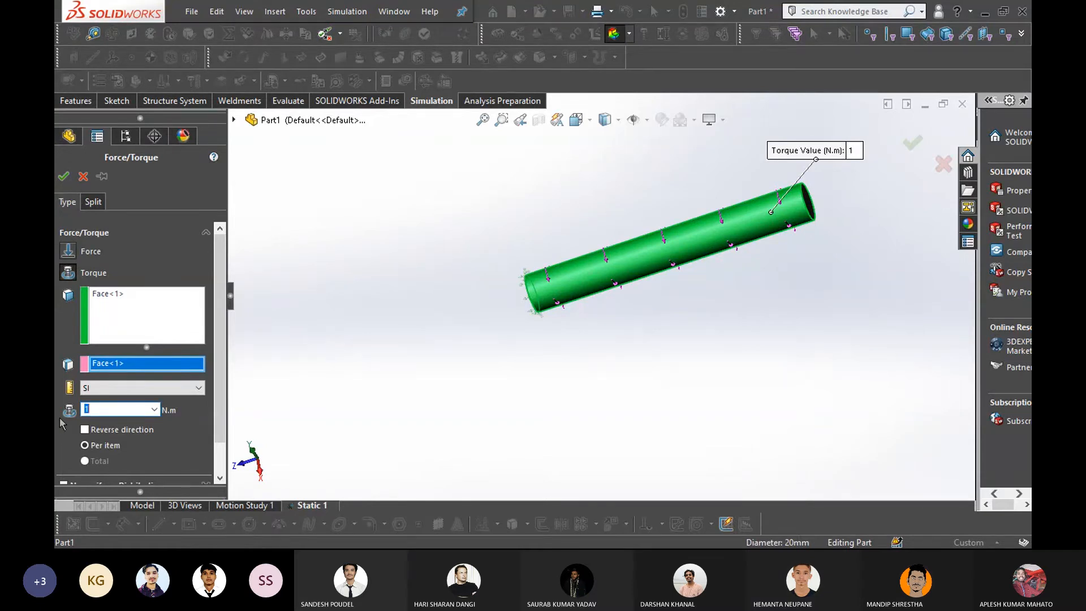
text(1)
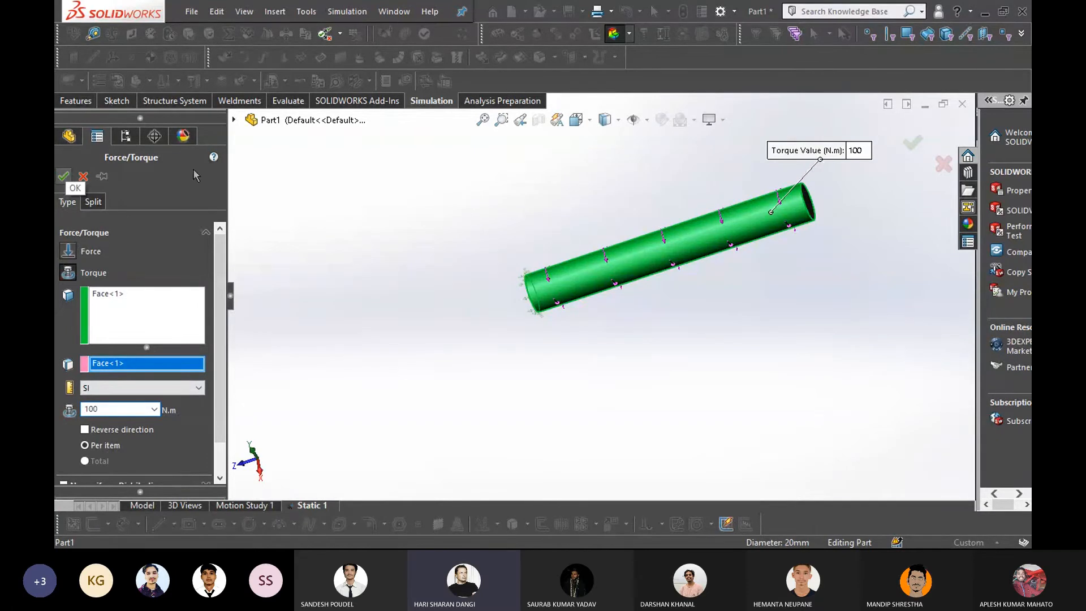
Try the rod's free end face as the torque's direction reference, and clear both face selections
scroll(823, 239, down, 3)
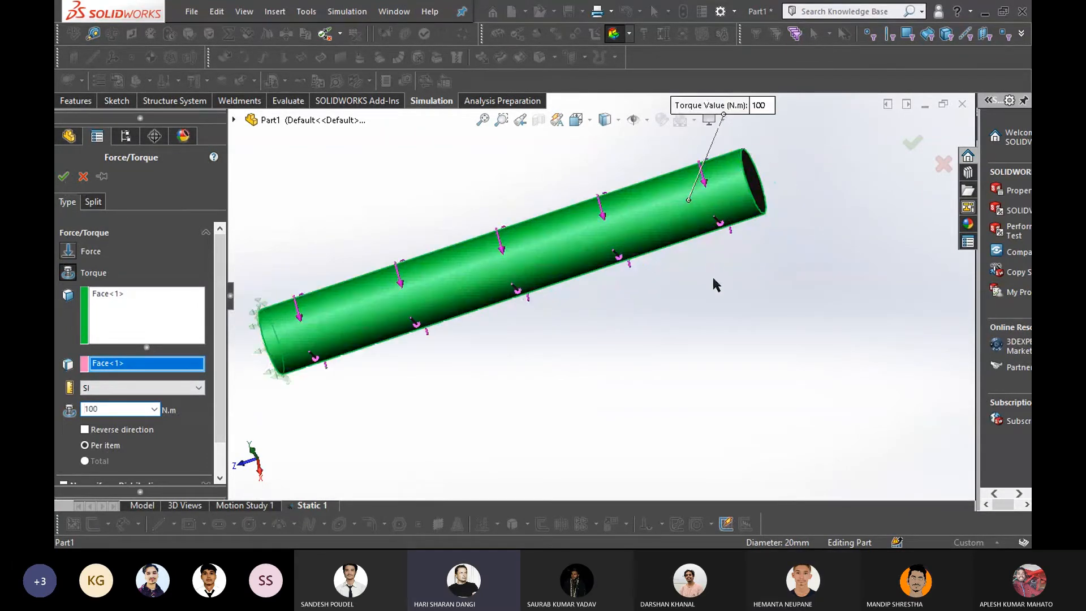
mouse_move(712, 279)
middle_down()
mouse_move(686, 321)
mouse_move(686, 291)
mouse_move(712, 245)
mouse_move(757, 227)
mouse_move(707, 242)
mouse_move(698, 281)
mouse_move(727, 265)
middle_up()
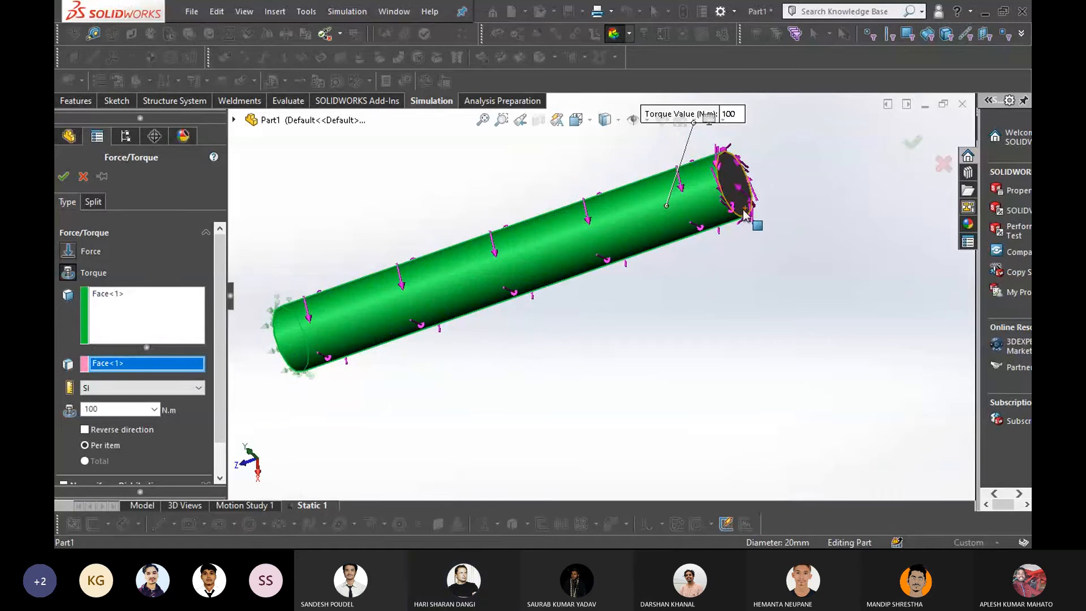
right_click(164, 370)
click(180, 390)
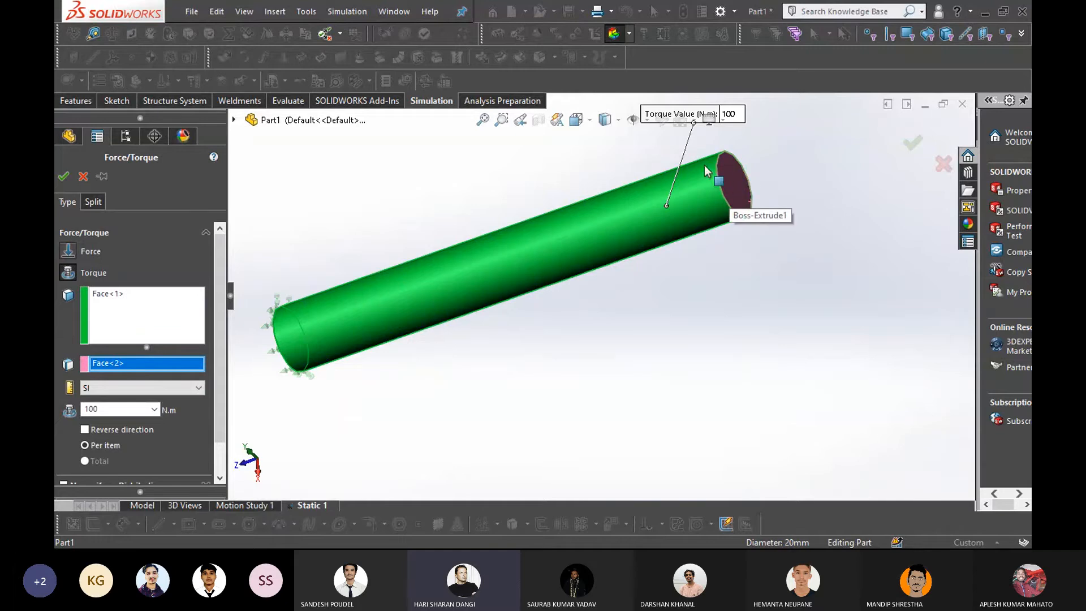
right_click(164, 367)
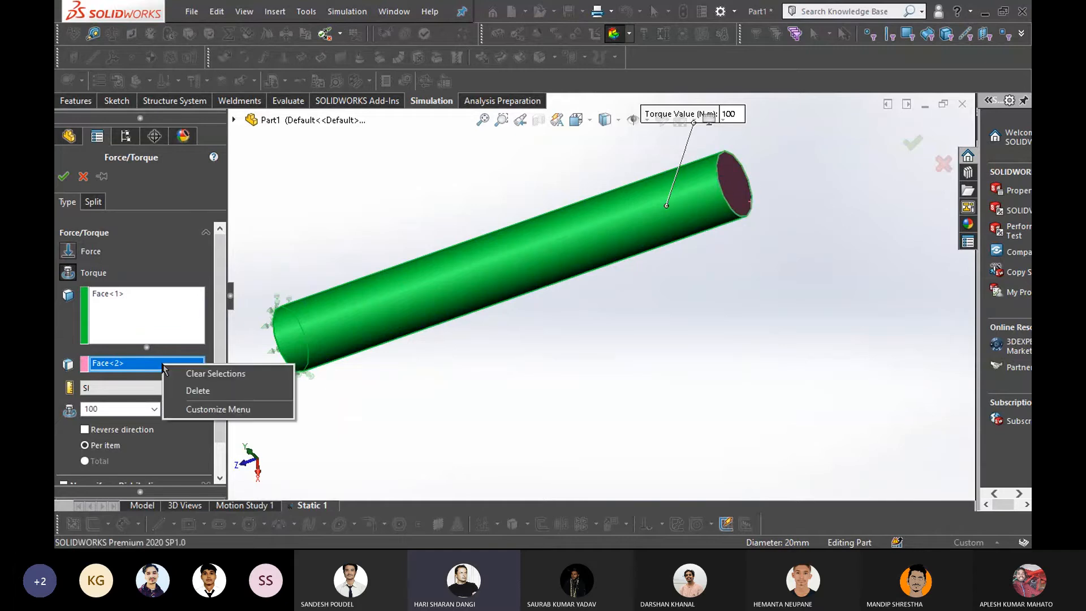
click(187, 390)
right_click(134, 298)
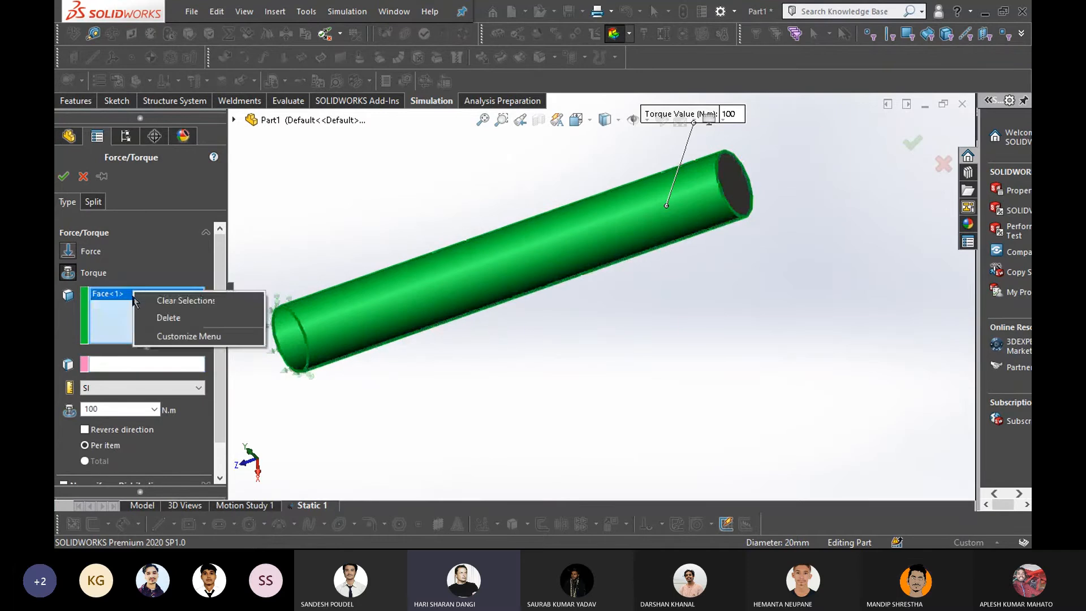
click(189, 318)
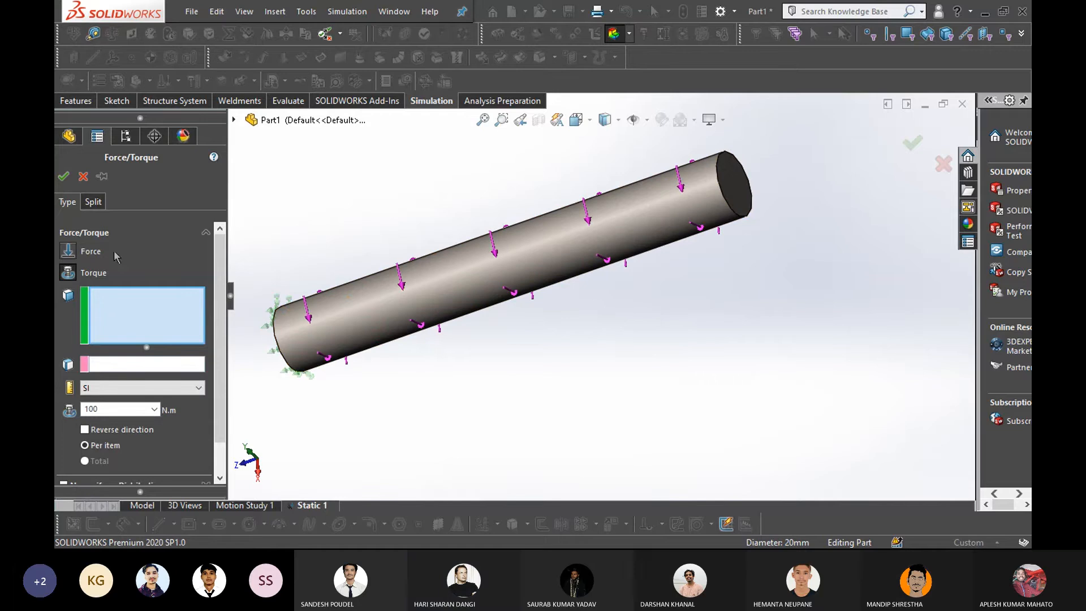
Select the rod's cylindrical face as both the loaded face and the direction reference, and apply the torque
click(450, 284)
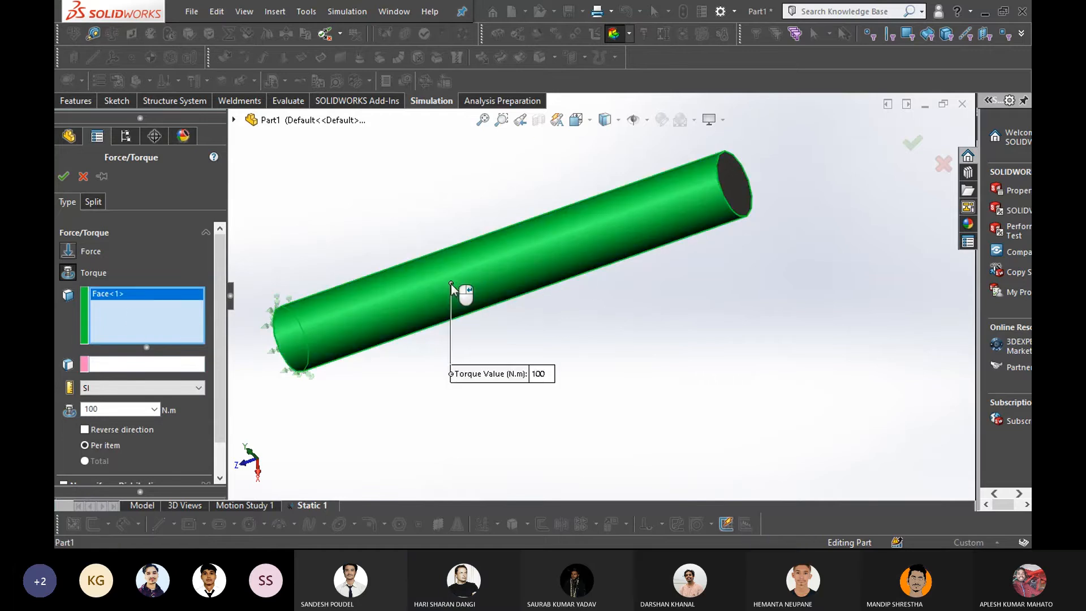
click(120, 365)
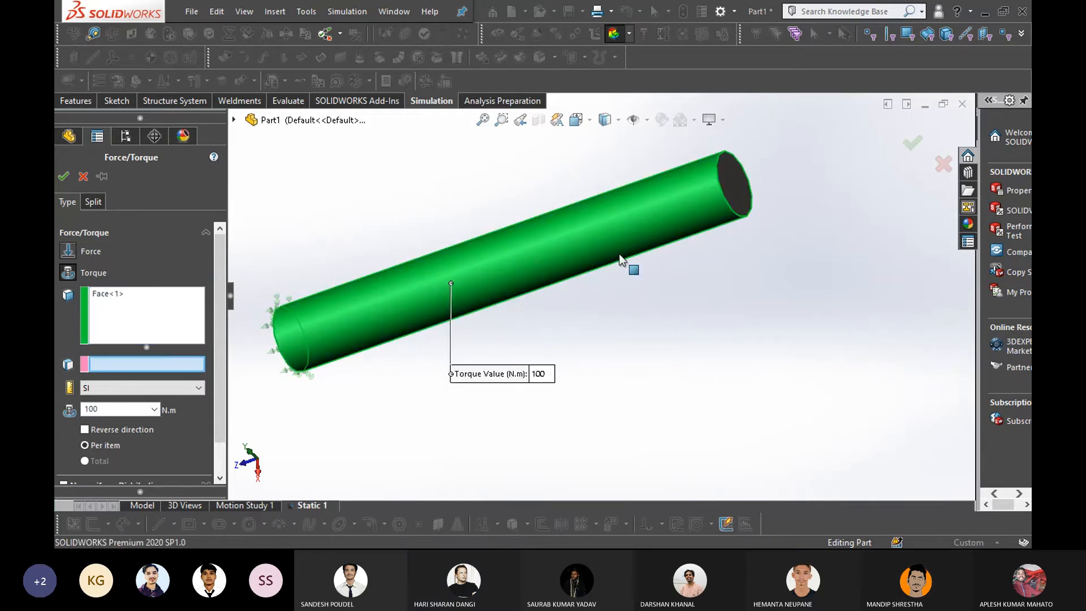
click(687, 198)
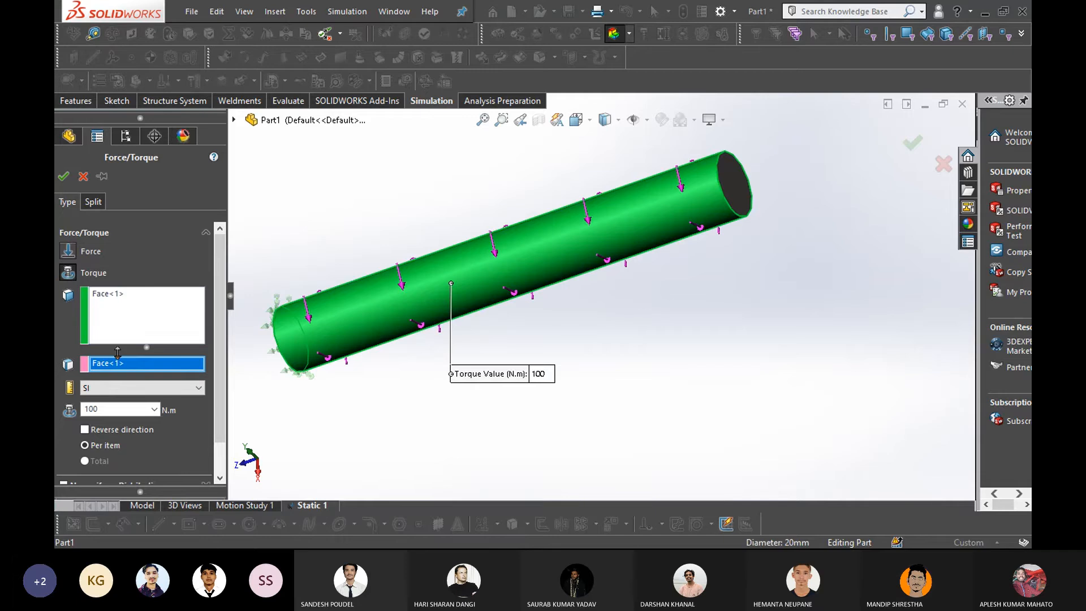
scroll(171, 429, down, 2)
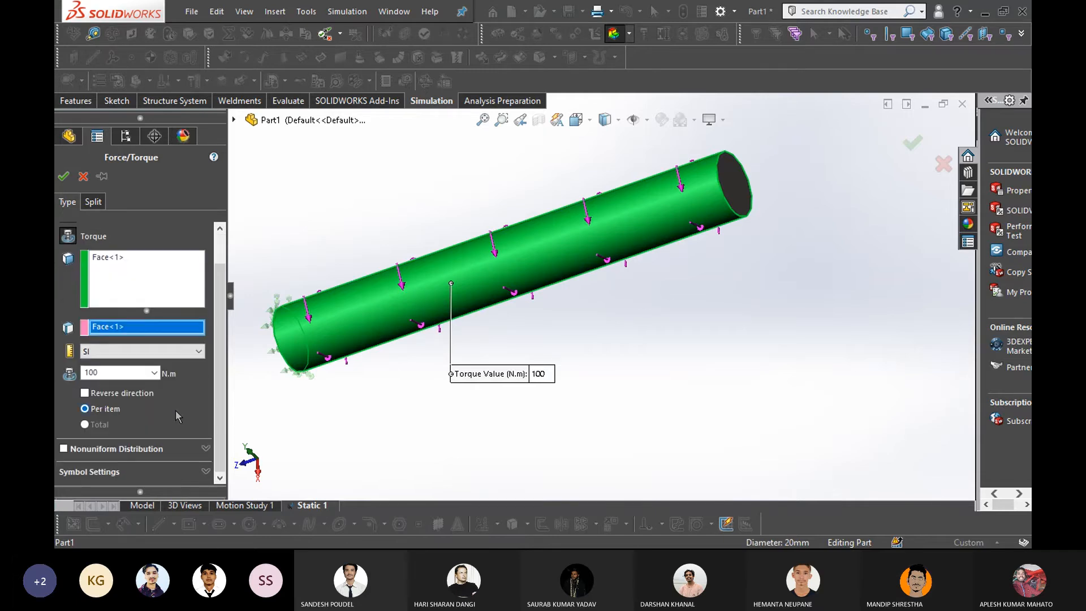
scroll(178, 415, up, 2)
click(64, 176)
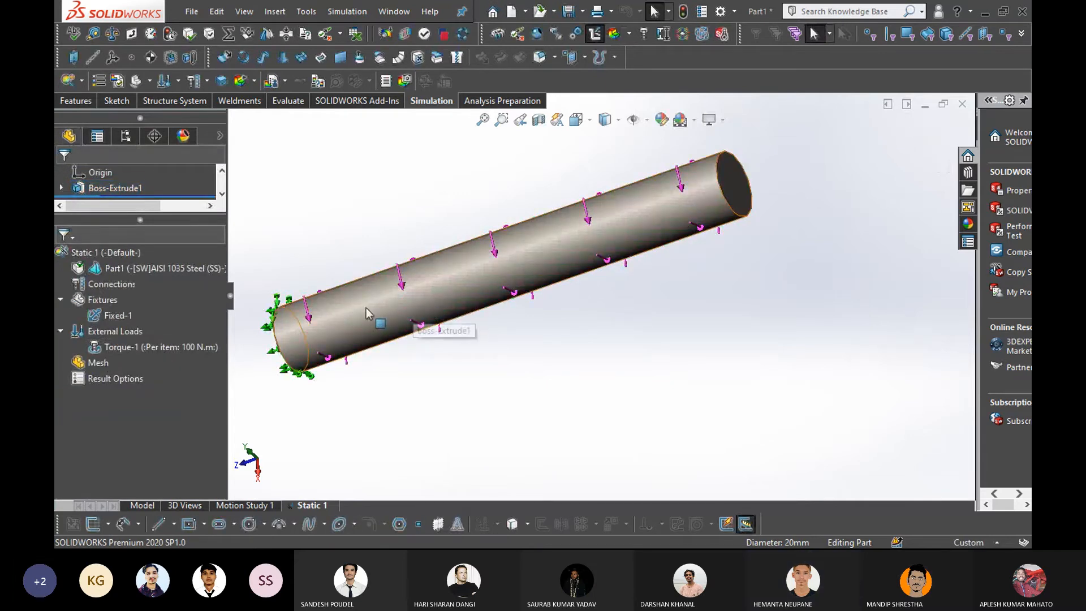
Mesh and run the static study, and show the resultant displacement plot
right_click(100, 362)
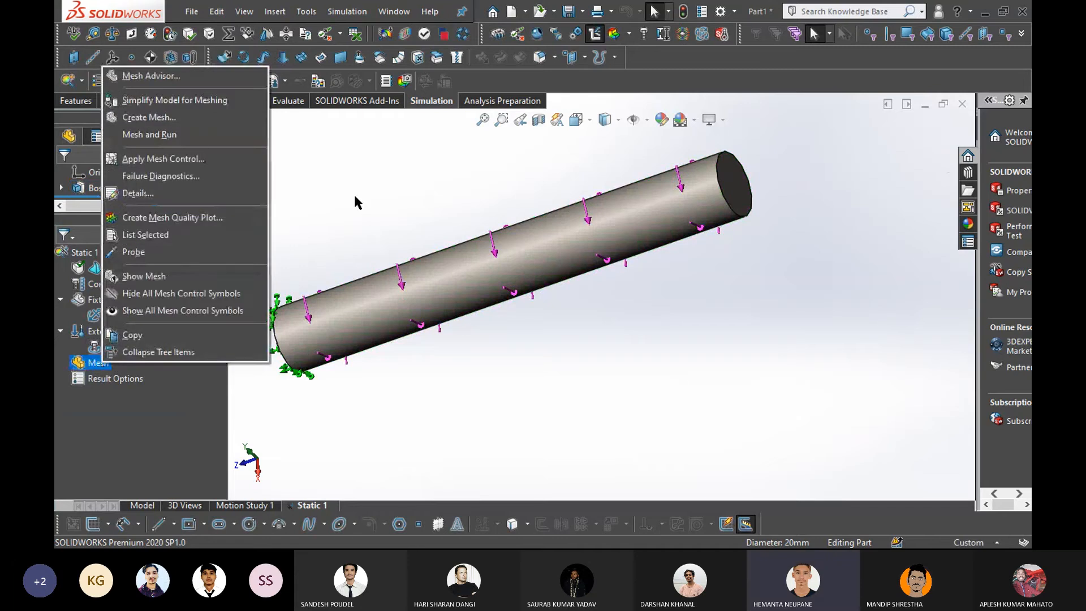
click(169, 135)
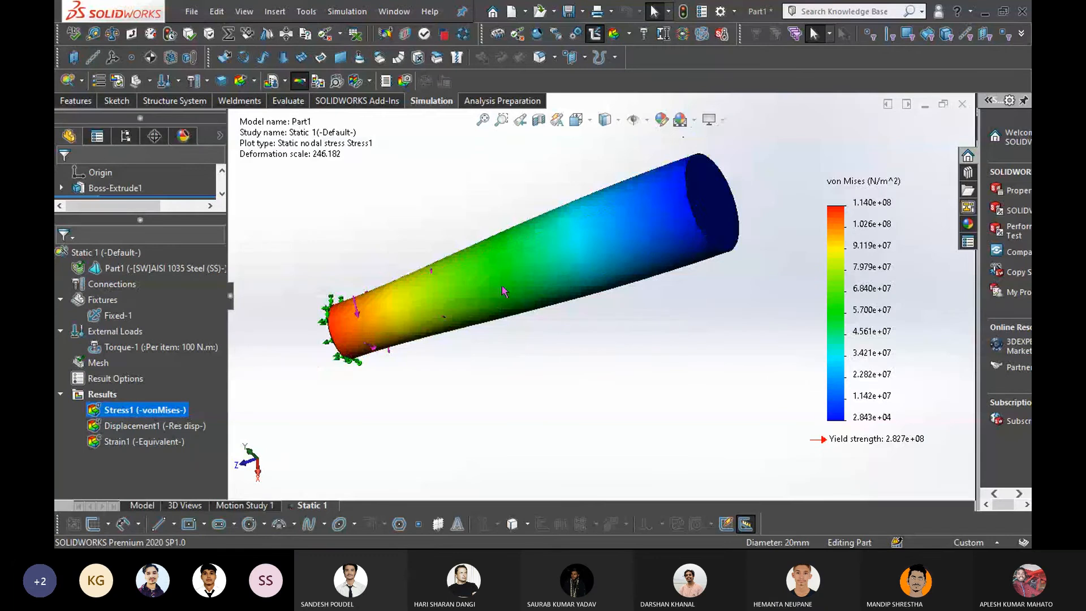
right_click(130, 410)
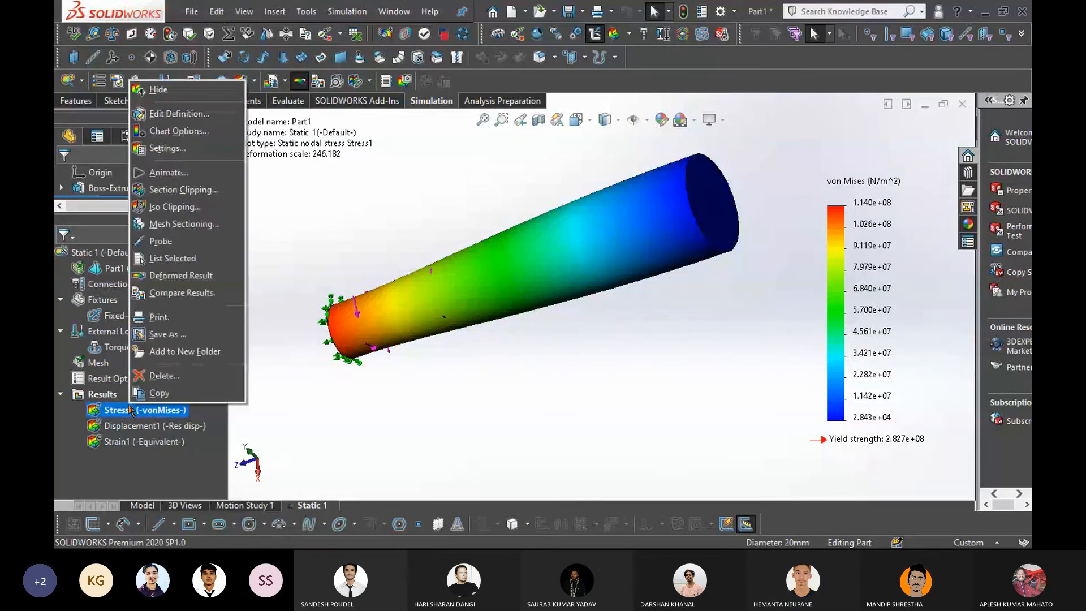
click(119, 433)
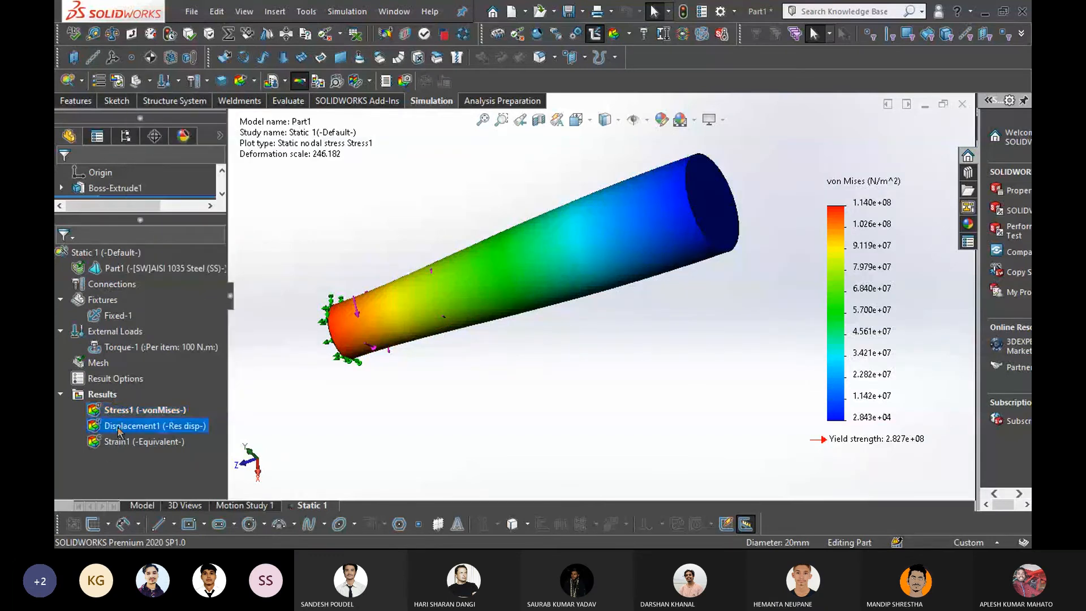
right_click(120, 431)
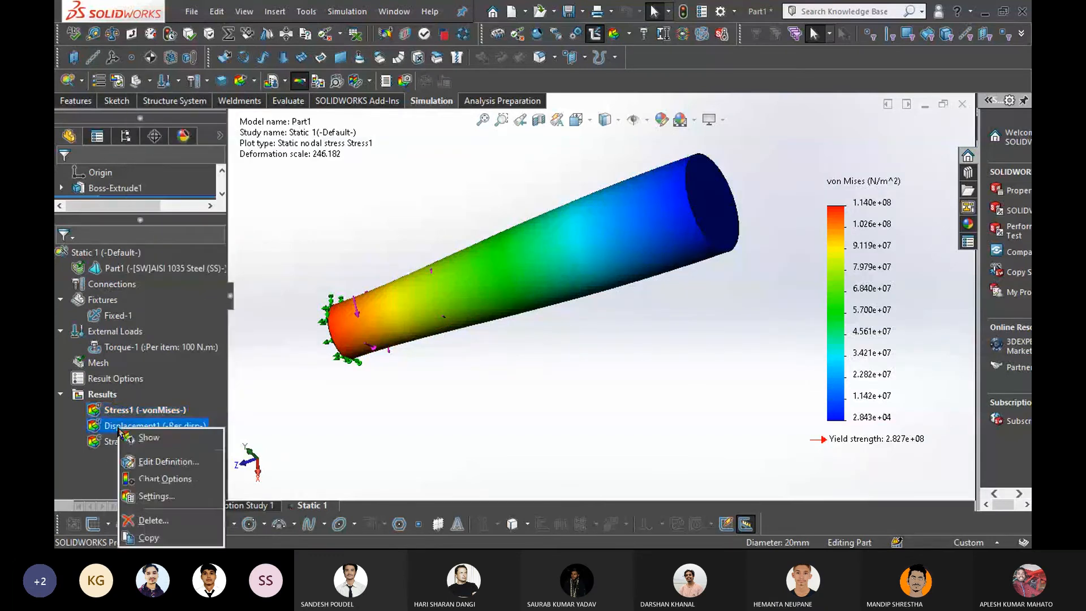
click(147, 438)
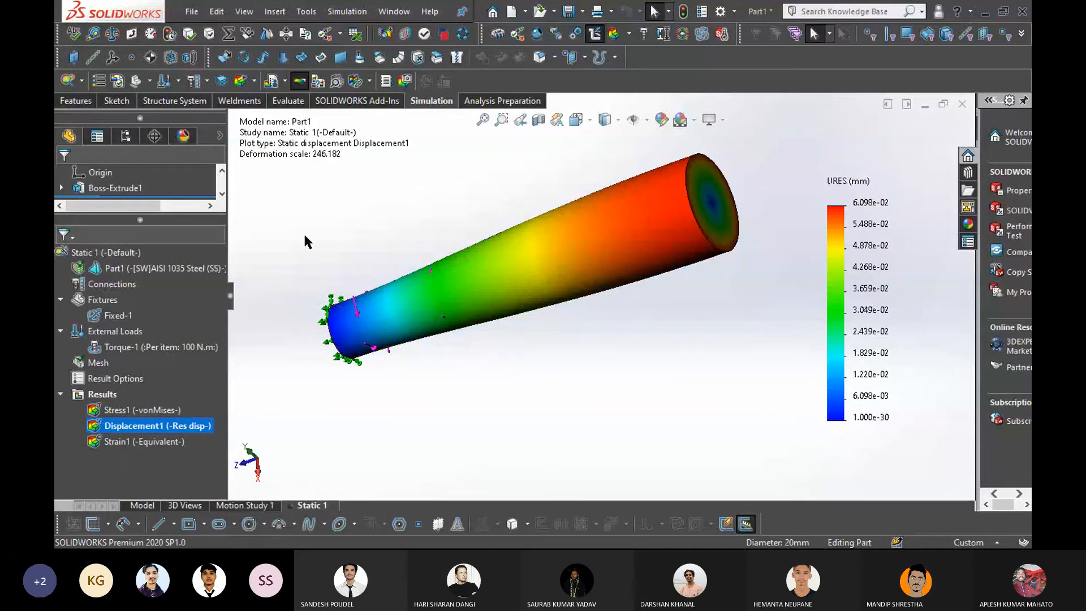
Animate the displacement plot with the speed set to 0 and examine the rod's deformation from several sides
right_click(134, 432)
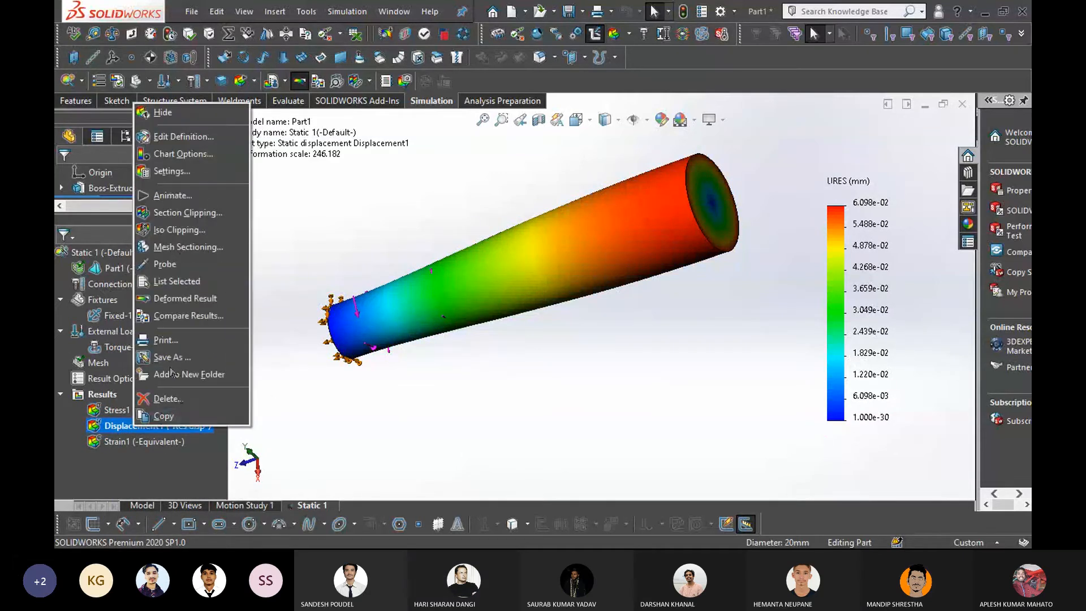
click(167, 194)
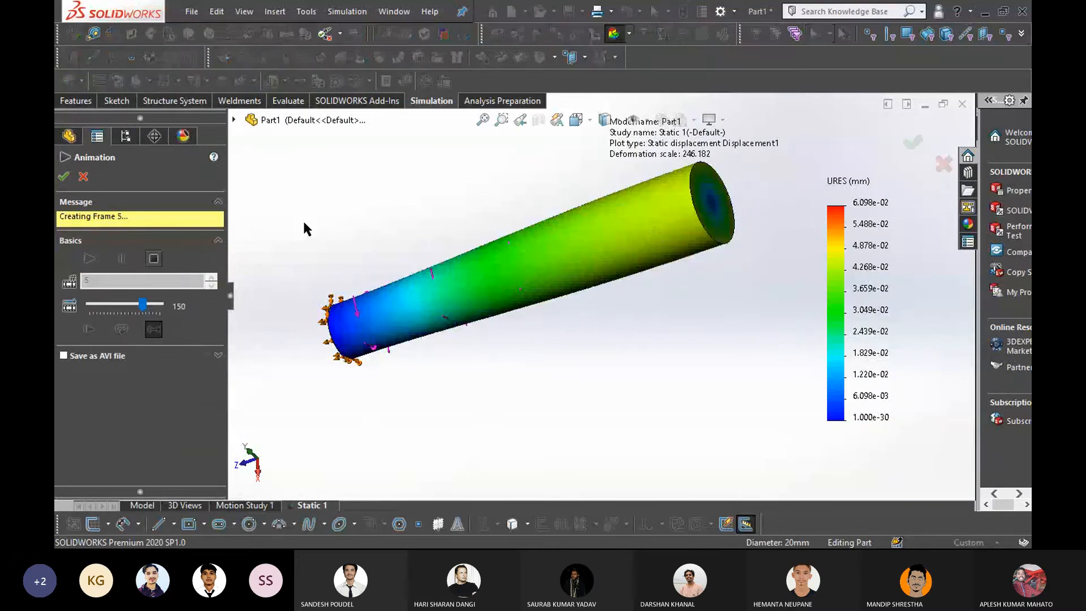
middle_drag(625, 373, 590, 449)
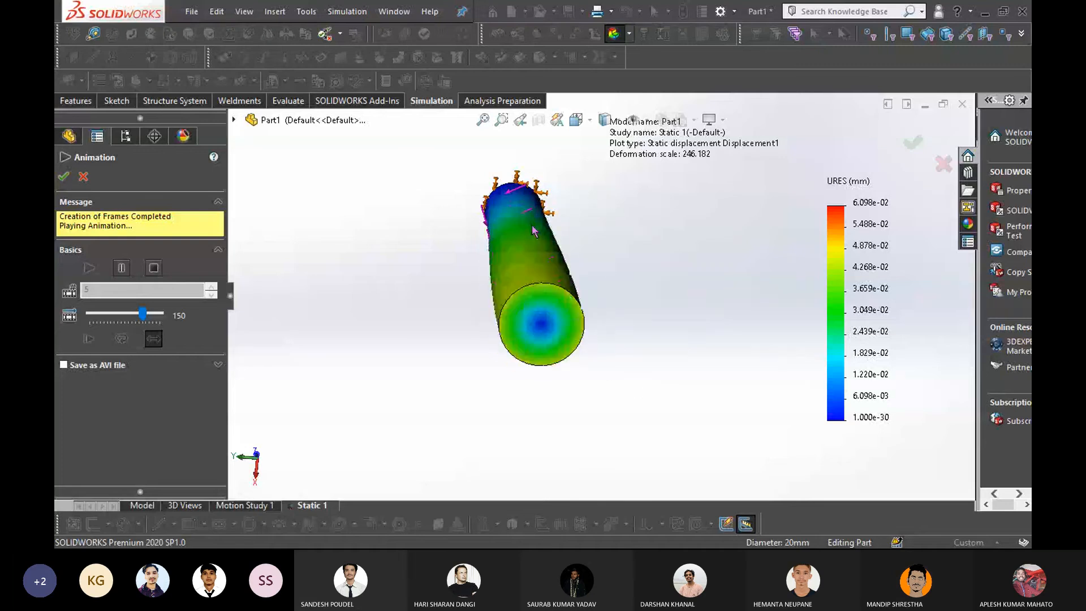
middle_drag(441, 335, 543, 317)
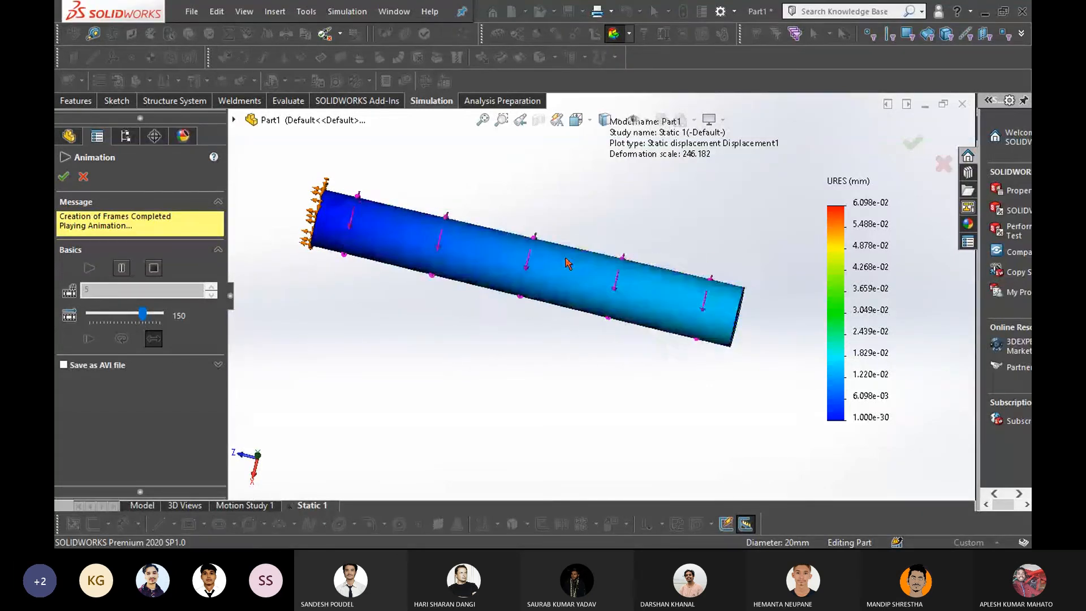
middle_drag(504, 293, 508, 257)
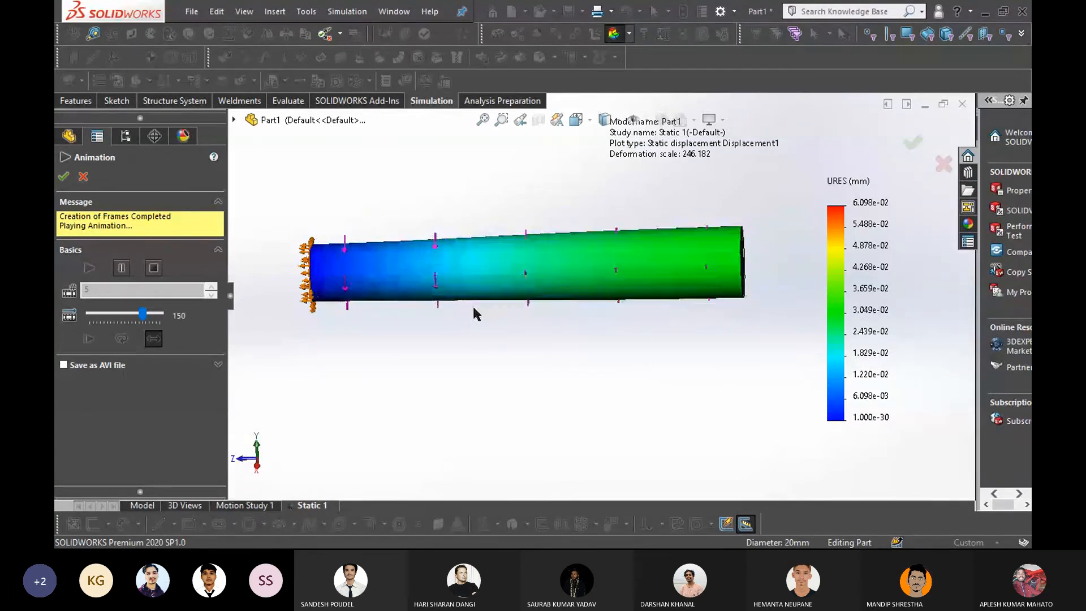
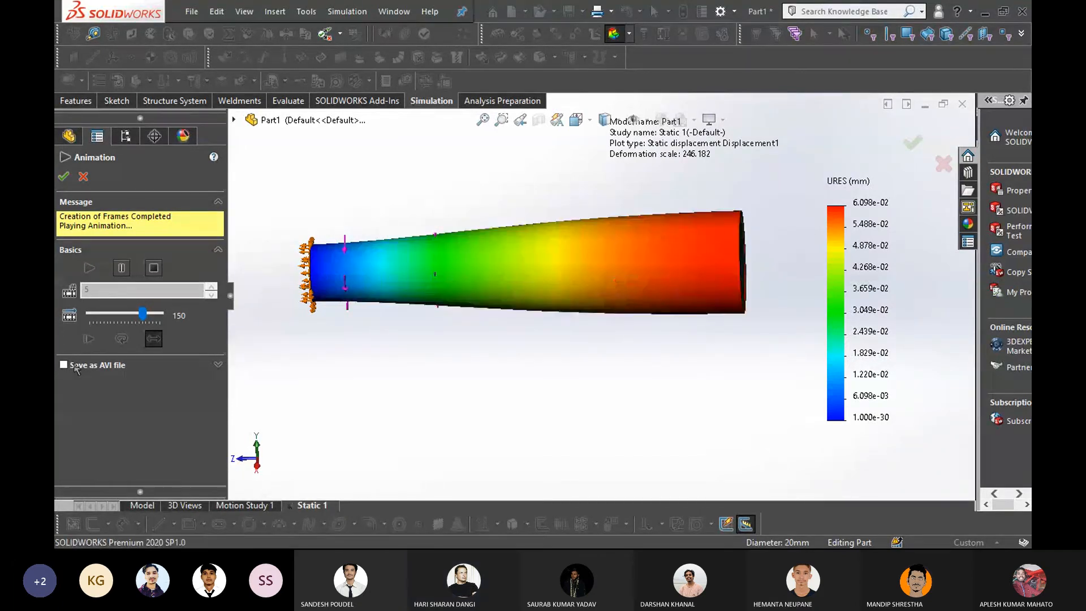
drag(143, 313, 90, 315)
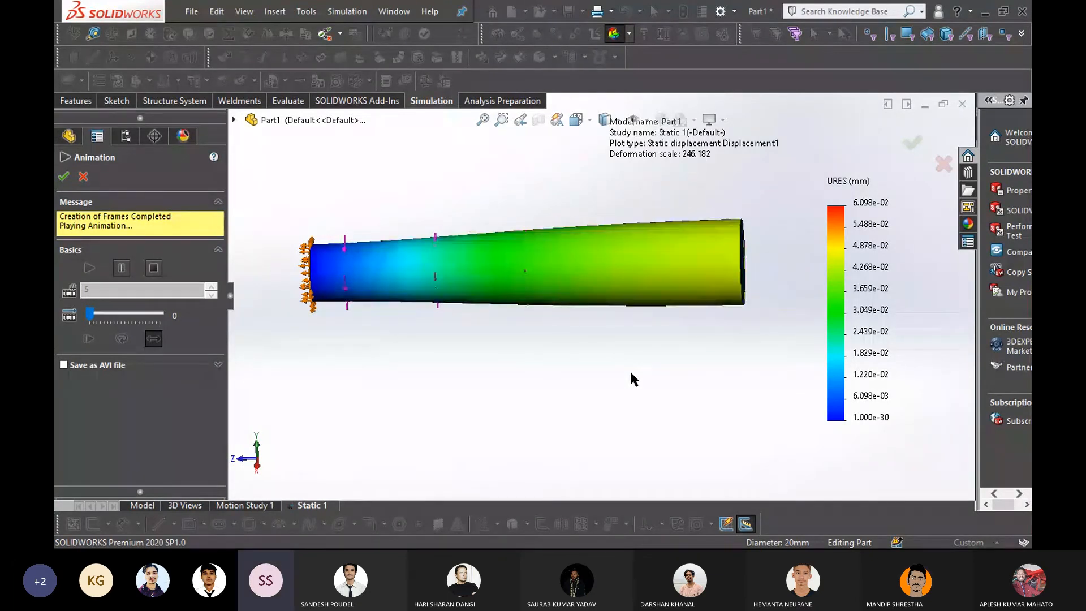
middle_drag(643, 392, 598, 383)
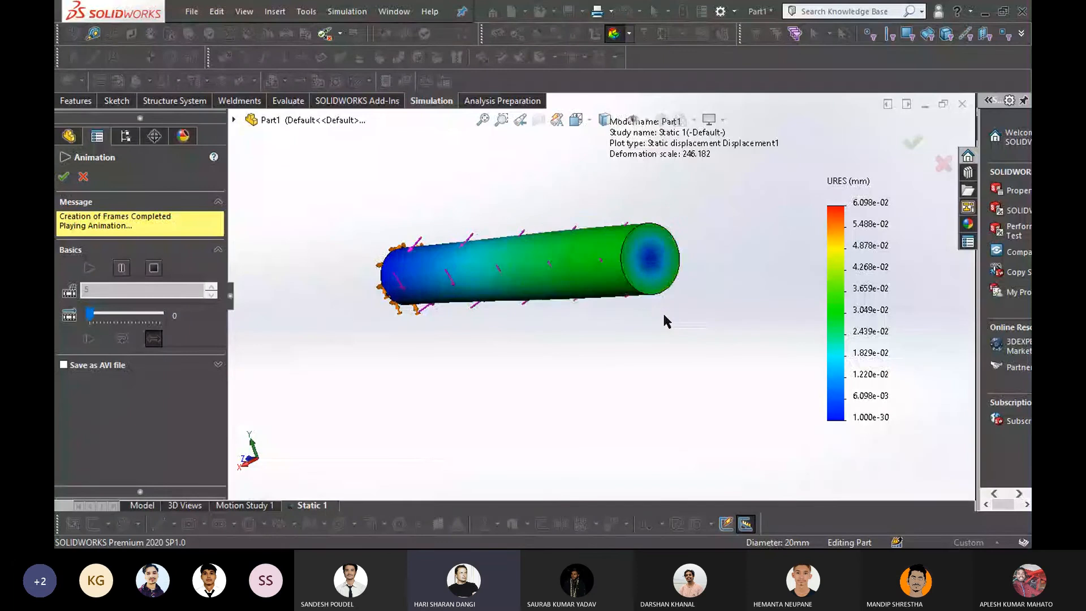
Stop and close the animation of the displacement plot
click(82, 177)
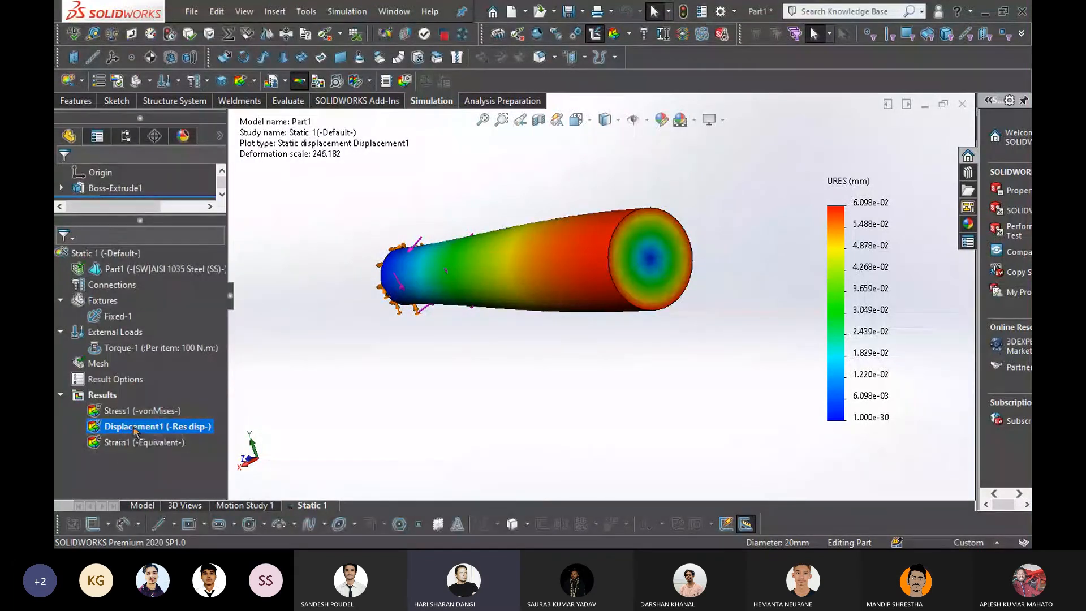
right_click(132, 429)
click(83, 479)
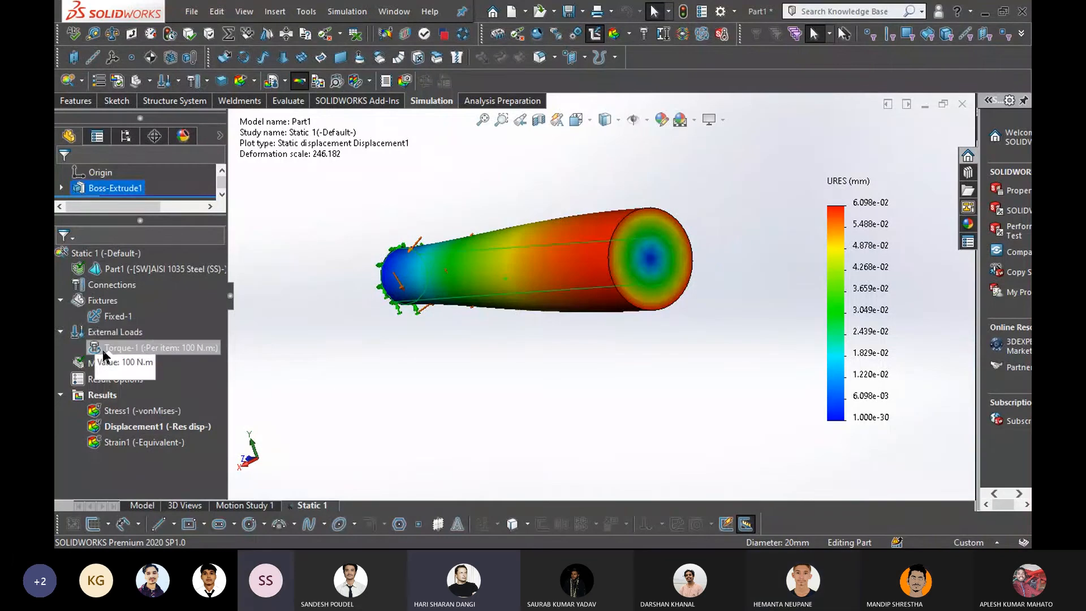
Reopen the 100 N.m torque load and remove the rod's cylindrical face from its loaded faces
right_click(121, 332)
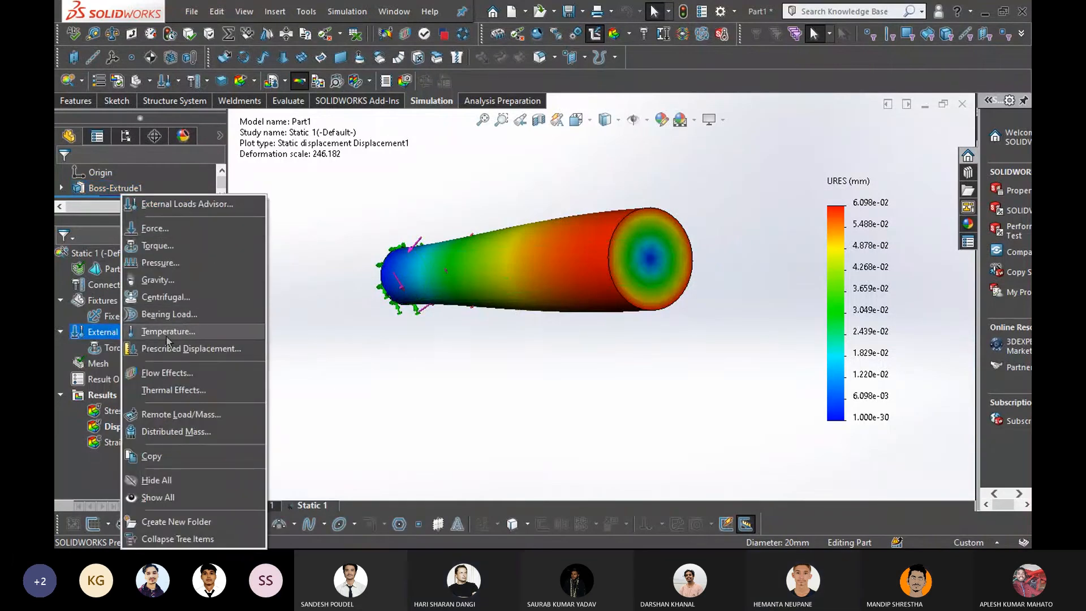
click(113, 347)
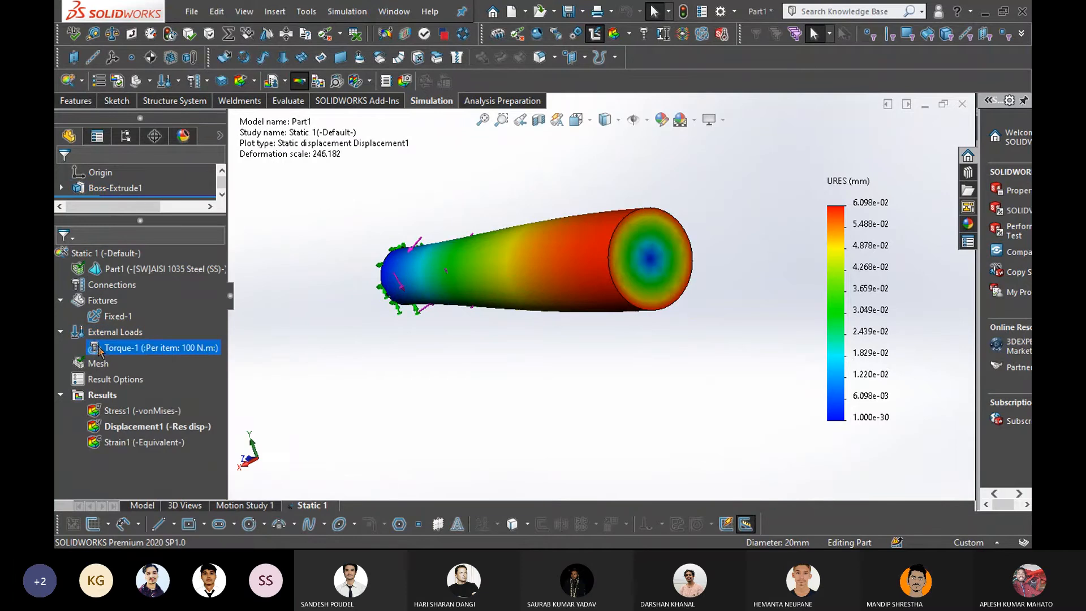
right_click(154, 348)
click(195, 357)
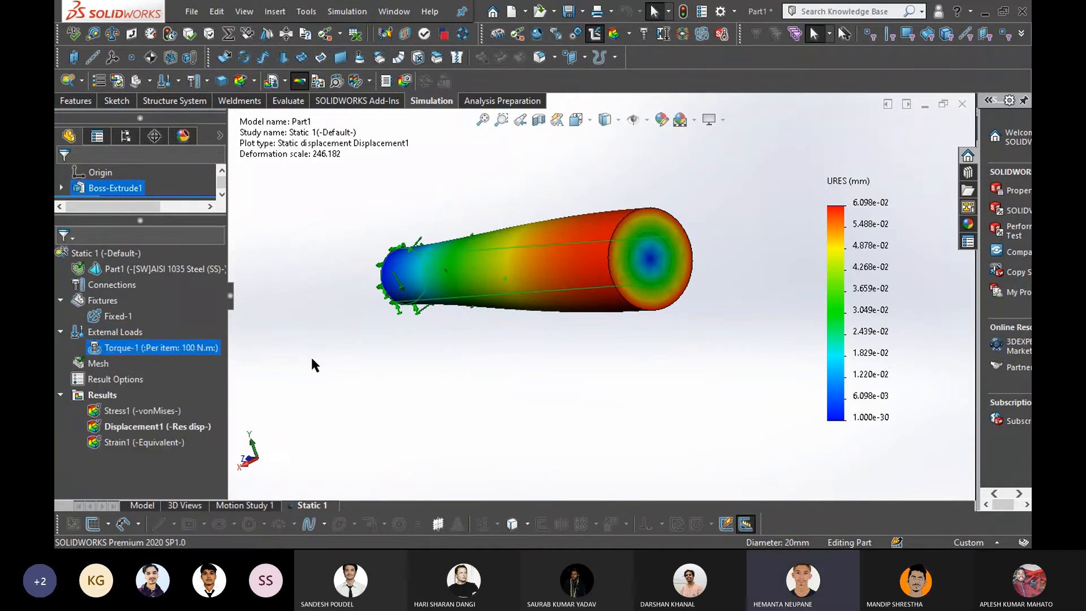
click(114, 293)
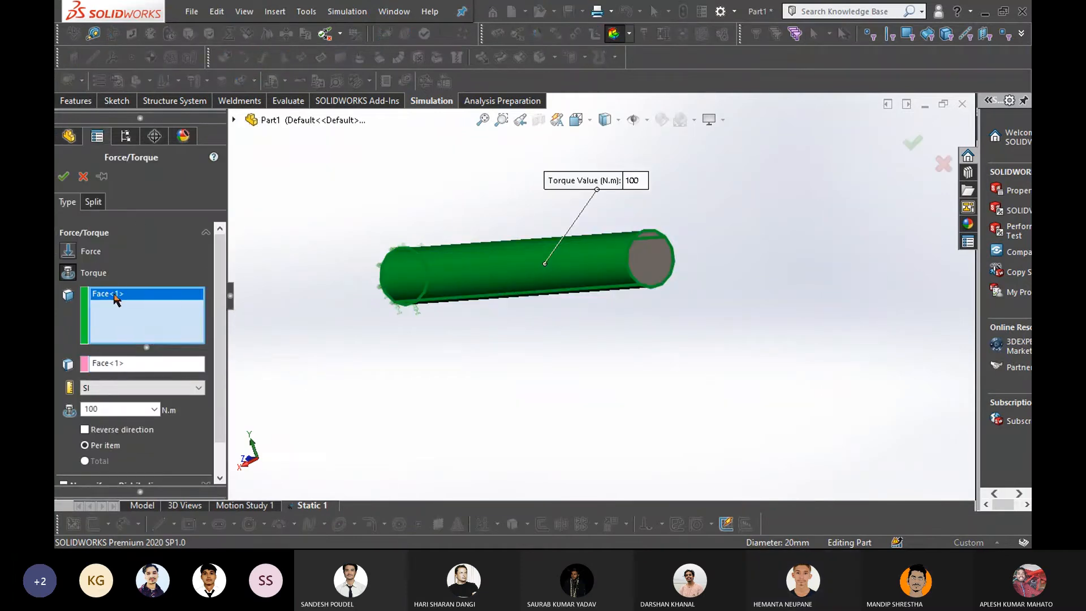
right_click(108, 294)
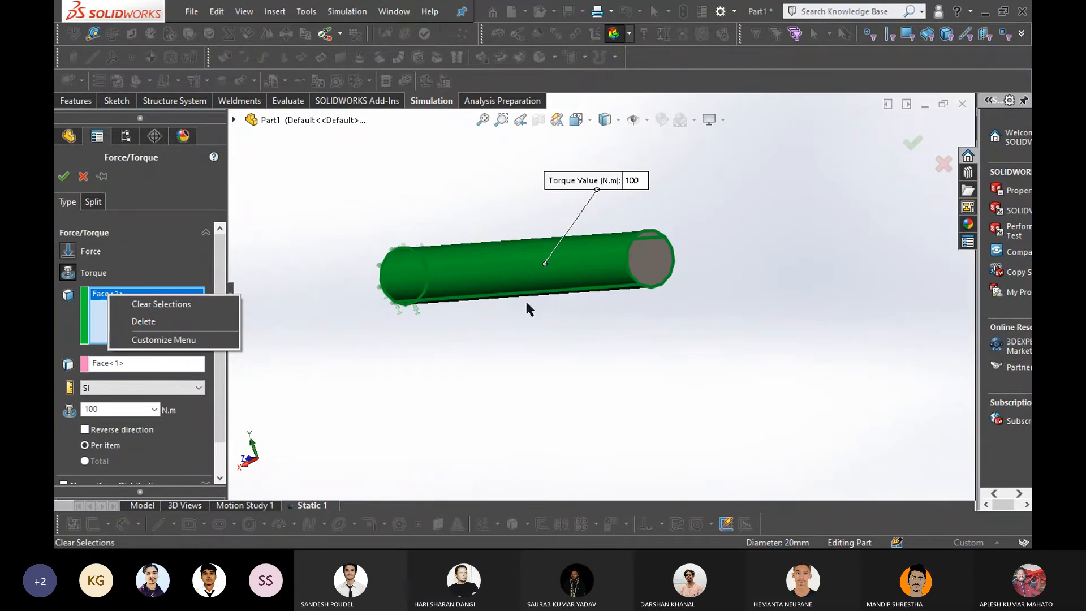
click(178, 321)
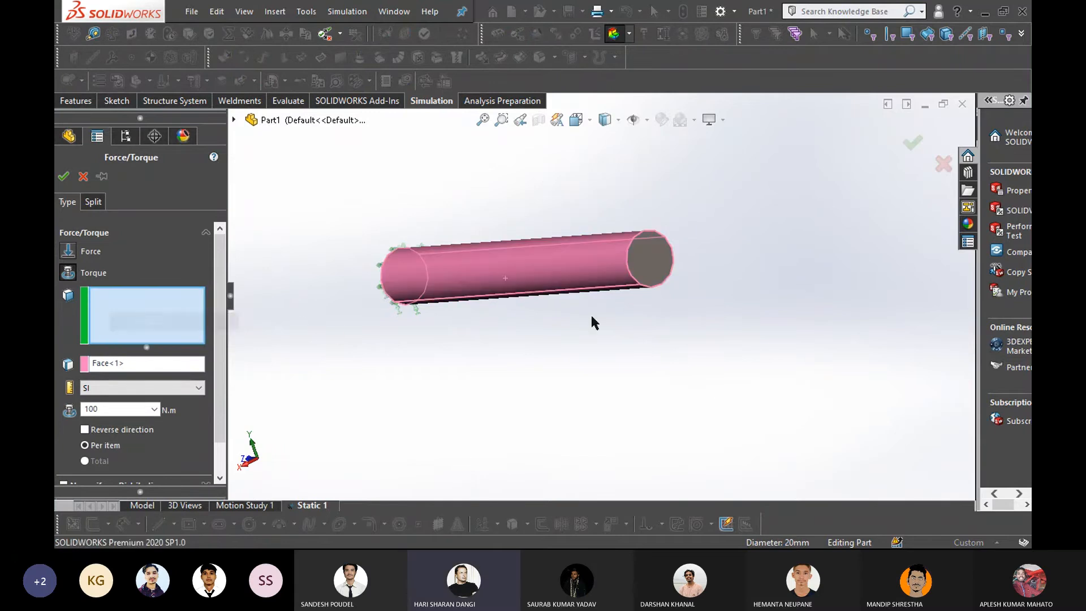
Load only the rod's free end face with the torque, keeping the cylindrical face as direction reference, and apply the edit
click(656, 284)
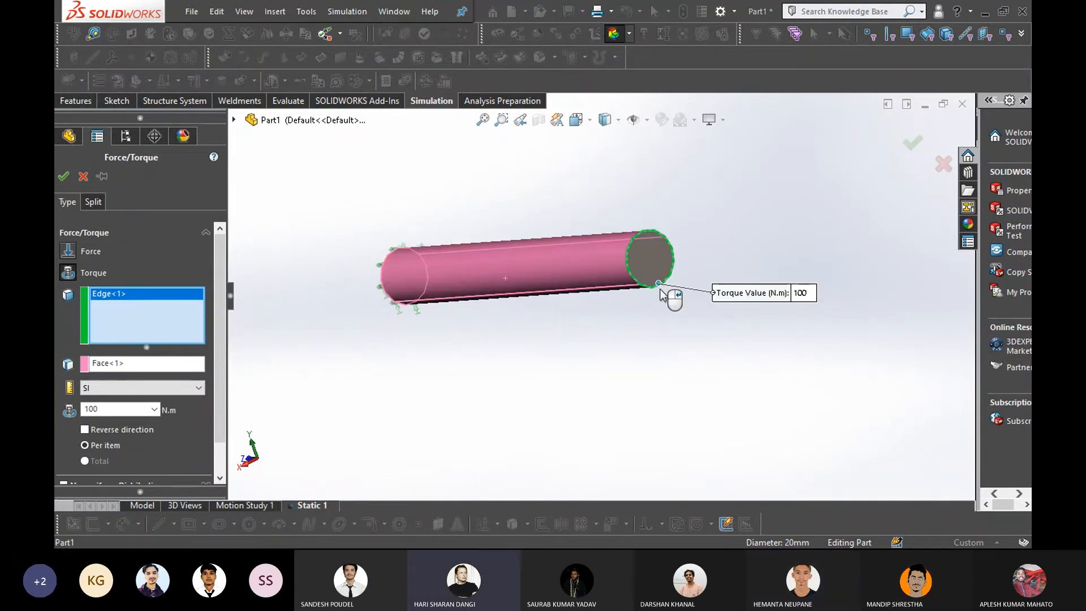
click(660, 270)
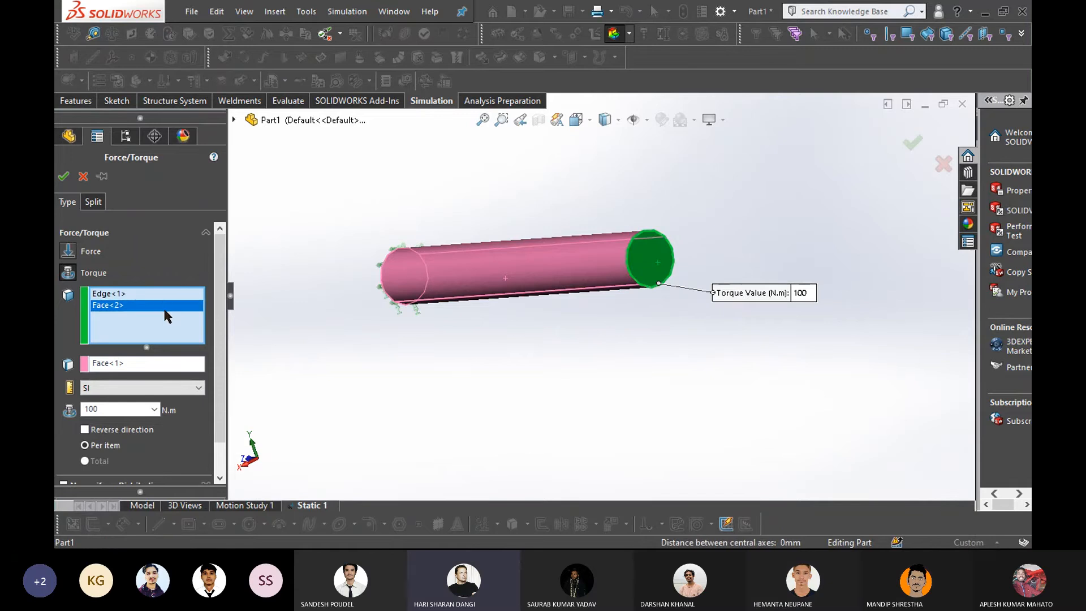
right_click(153, 294)
click(198, 323)
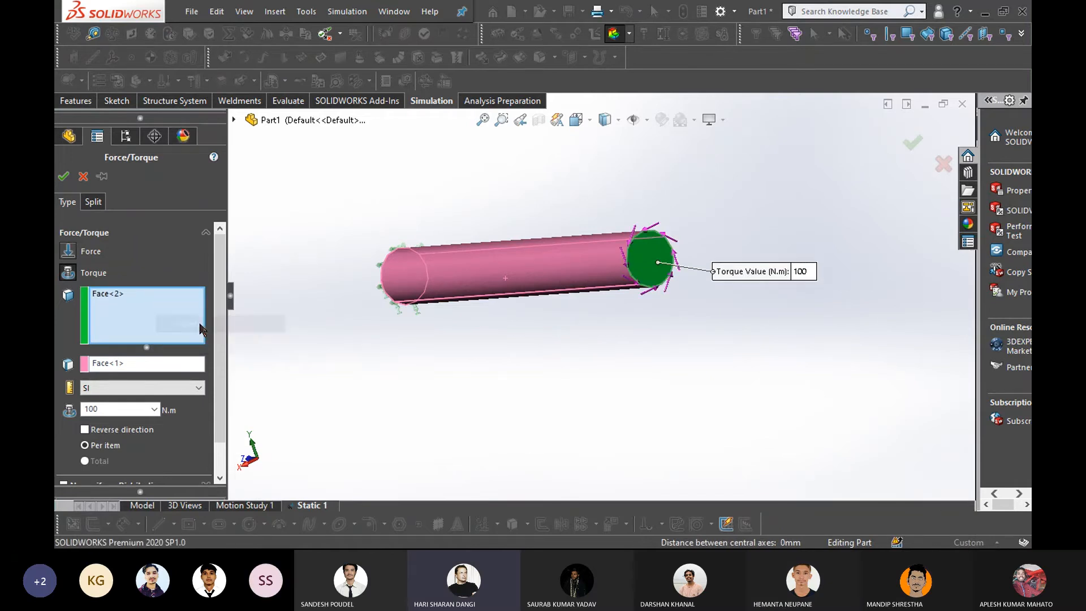
click(159, 367)
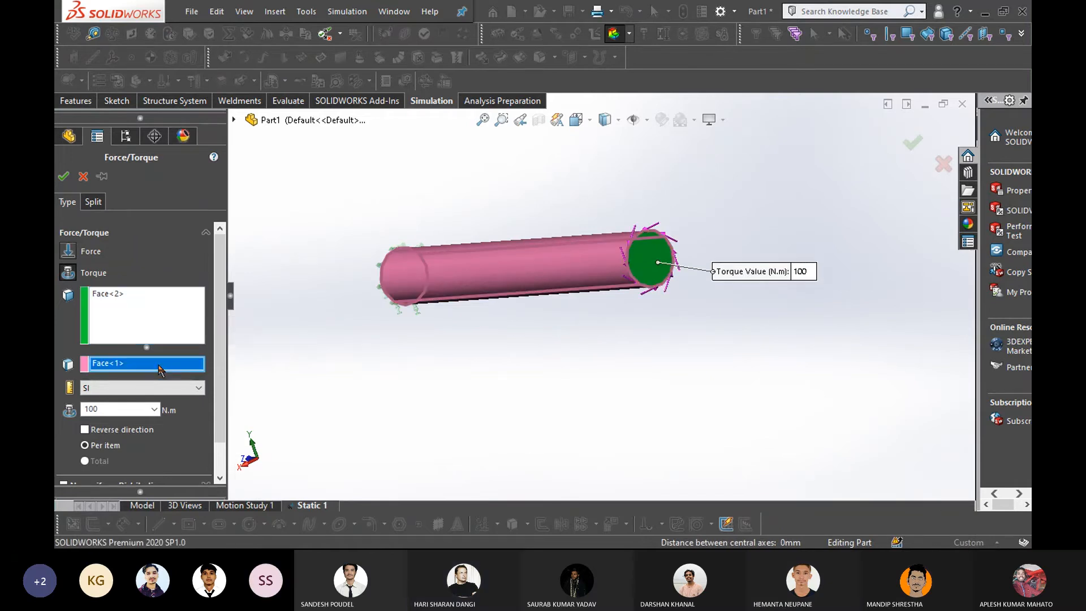
click(63, 176)
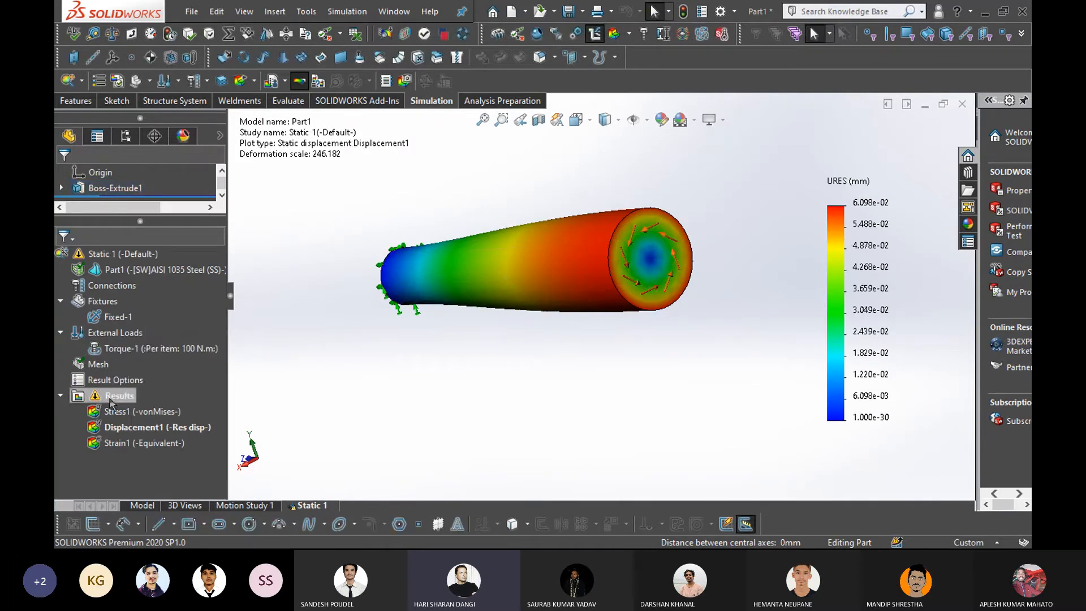
Mesh and run the static study again, and examine the von Mises stress plot of the twisted rod
right_click(111, 365)
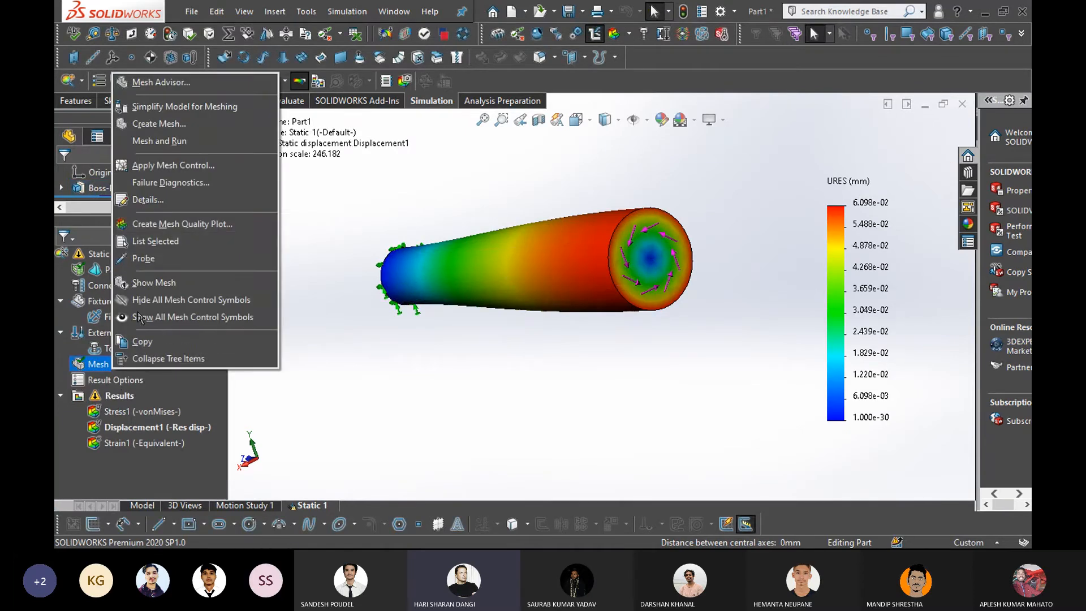
click(164, 141)
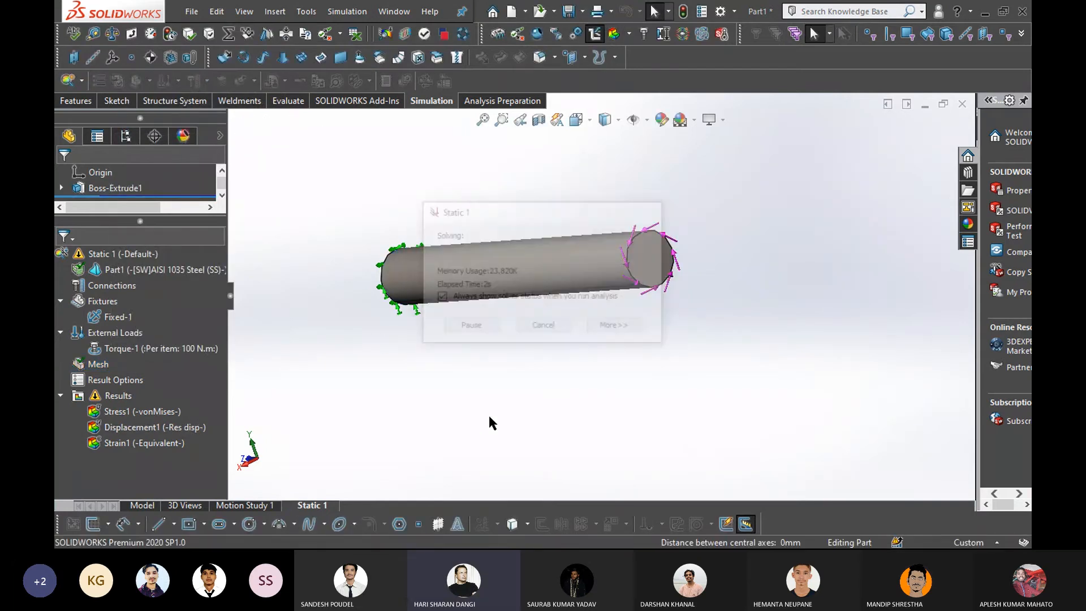
middle_drag(562, 400, 596, 351)
key(Escape)
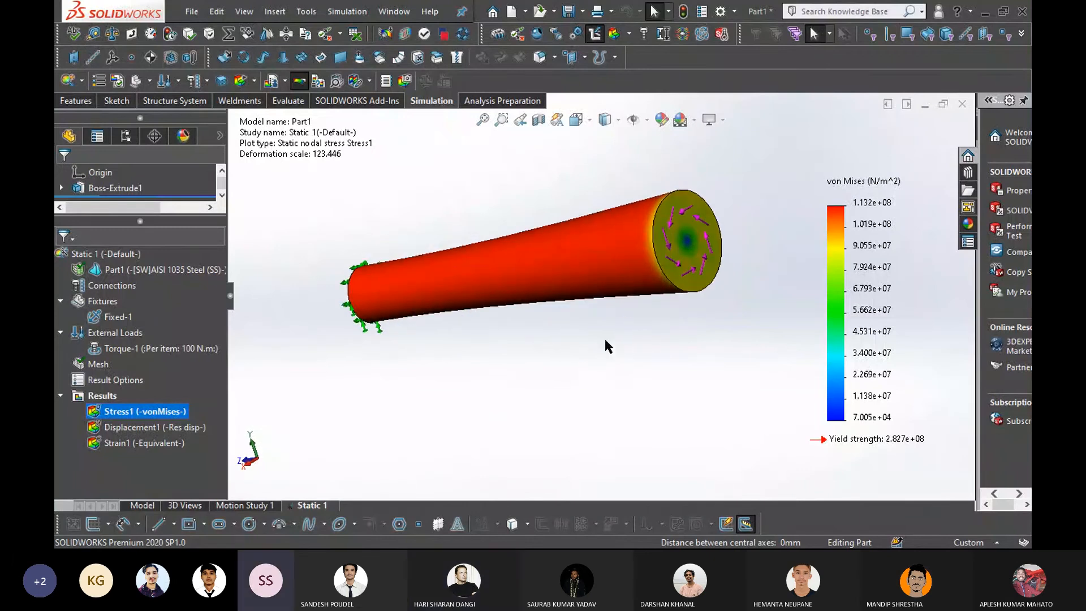
scroll(460, 386, up, 1)
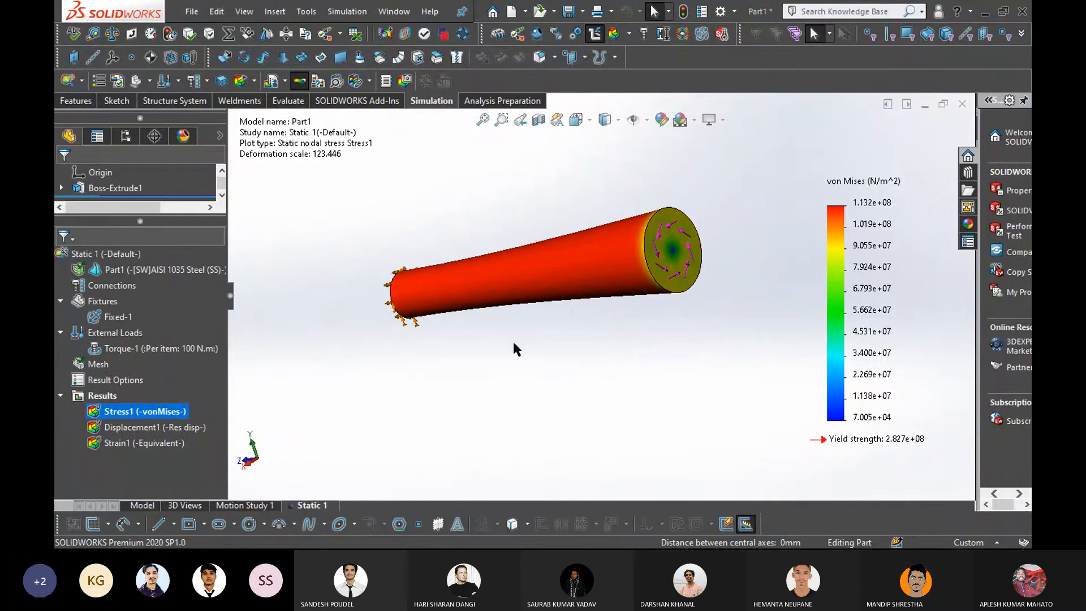
scroll(667, 277, down, 2)
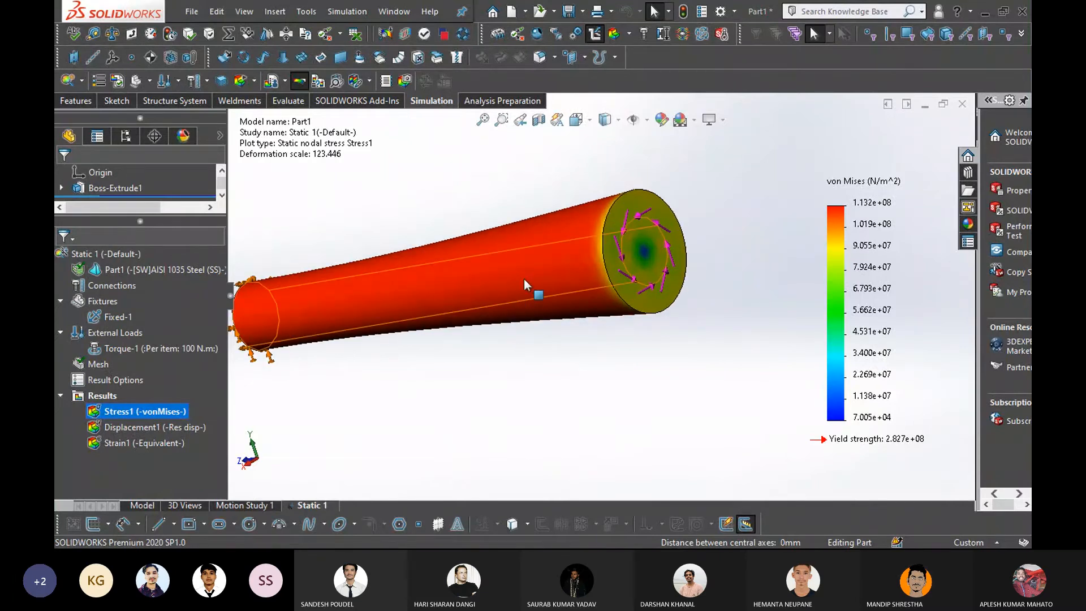
scroll(459, 377, up, 1)
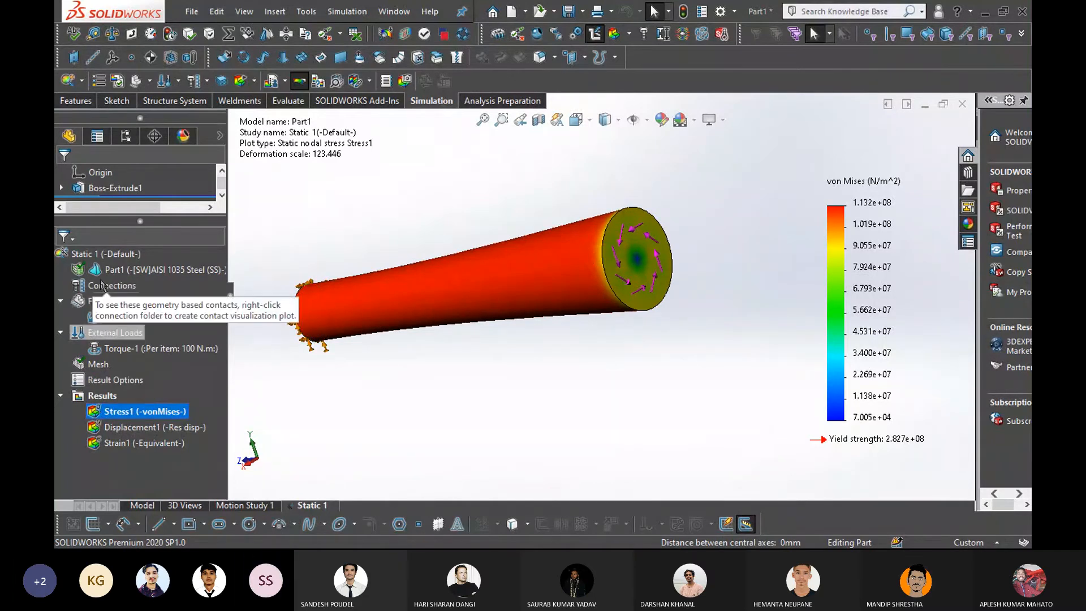
Delete the Static 1 simulation study with its results
right_click(113, 253)
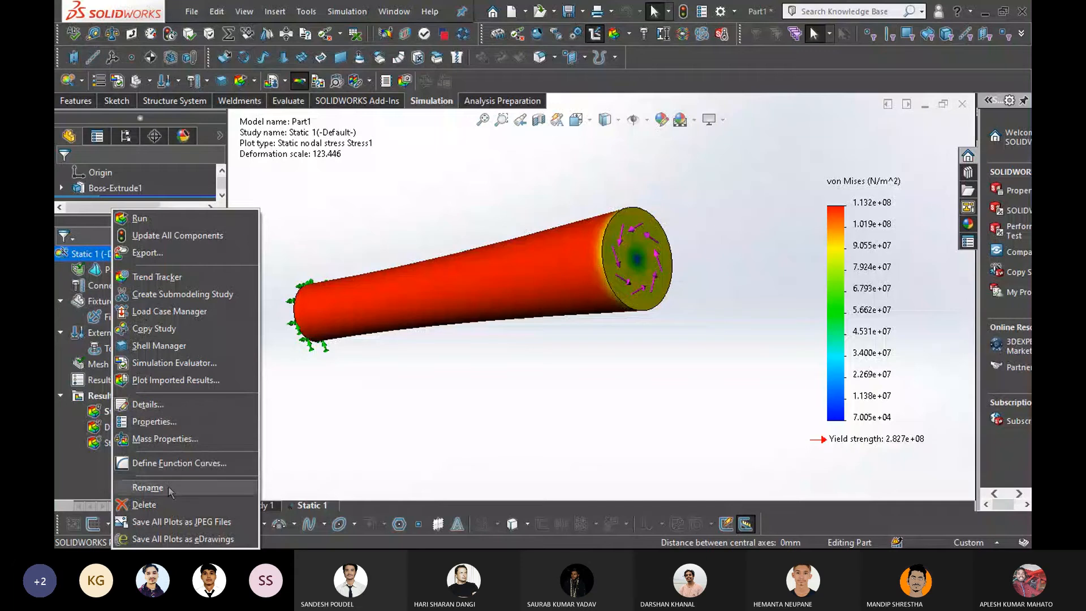
click(161, 504)
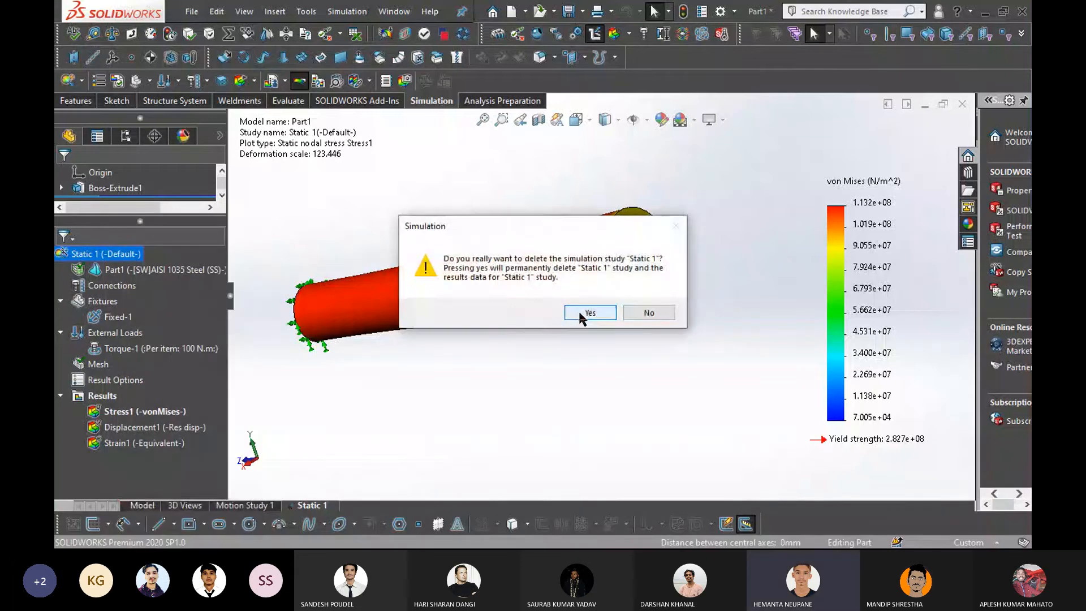
click(579, 309)
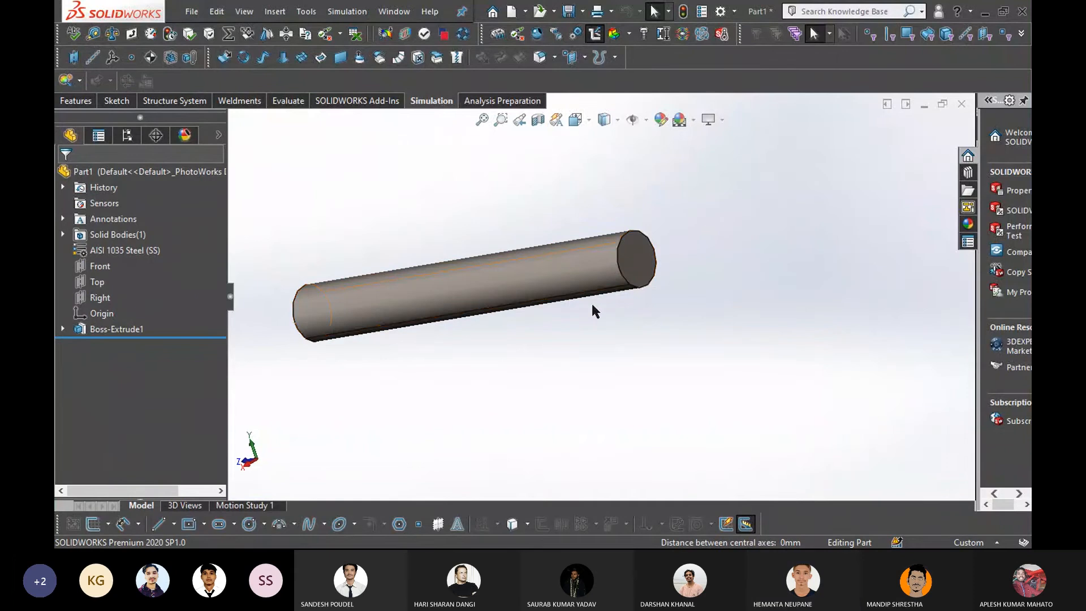
Start a reference plane offset 10 mm from the rod's visible end face
middle_drag(637, 342, 661, 357)
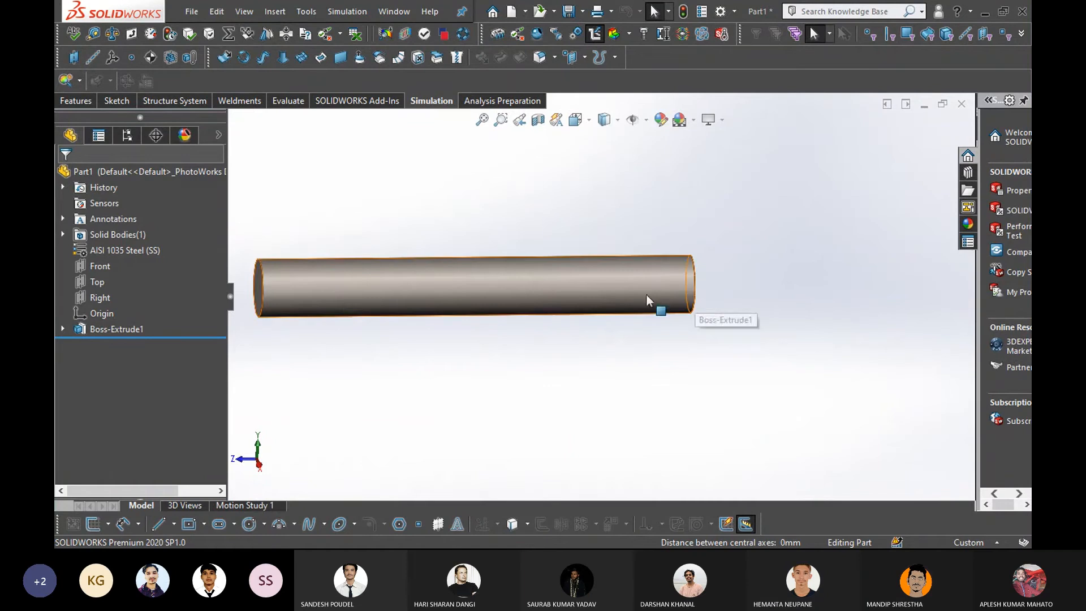
middle_drag(733, 330, 704, 357)
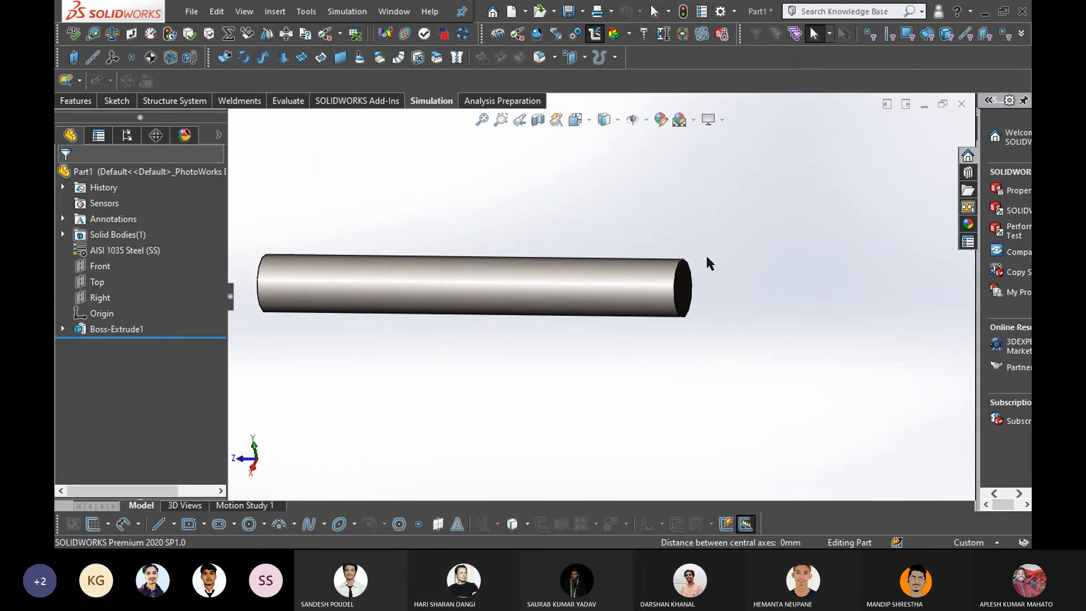
middle_drag(708, 262, 716, 220)
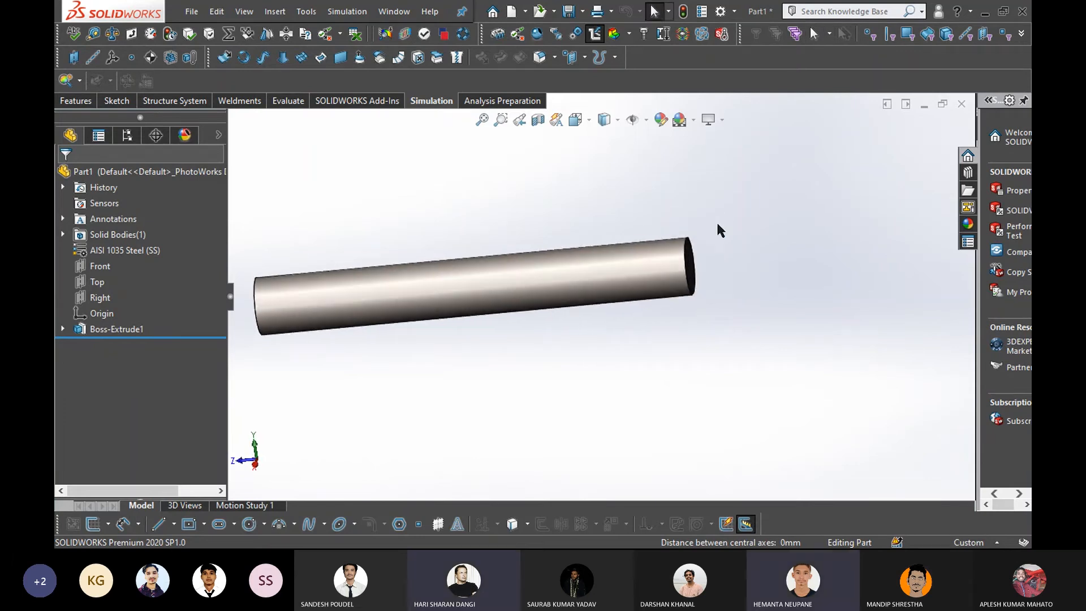
middle_drag(647, 282, 678, 321)
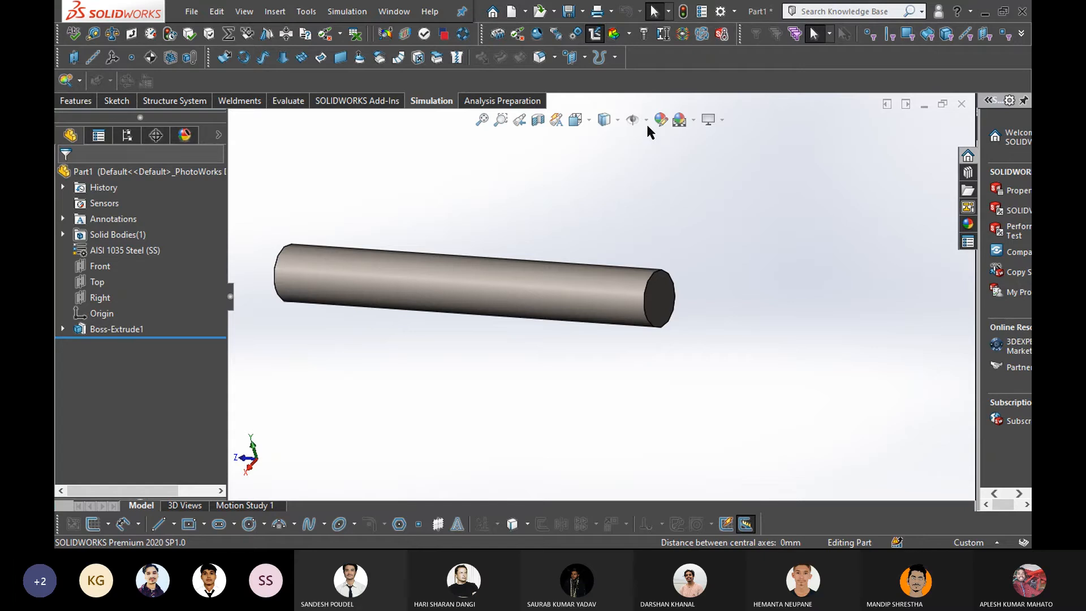
click(584, 56)
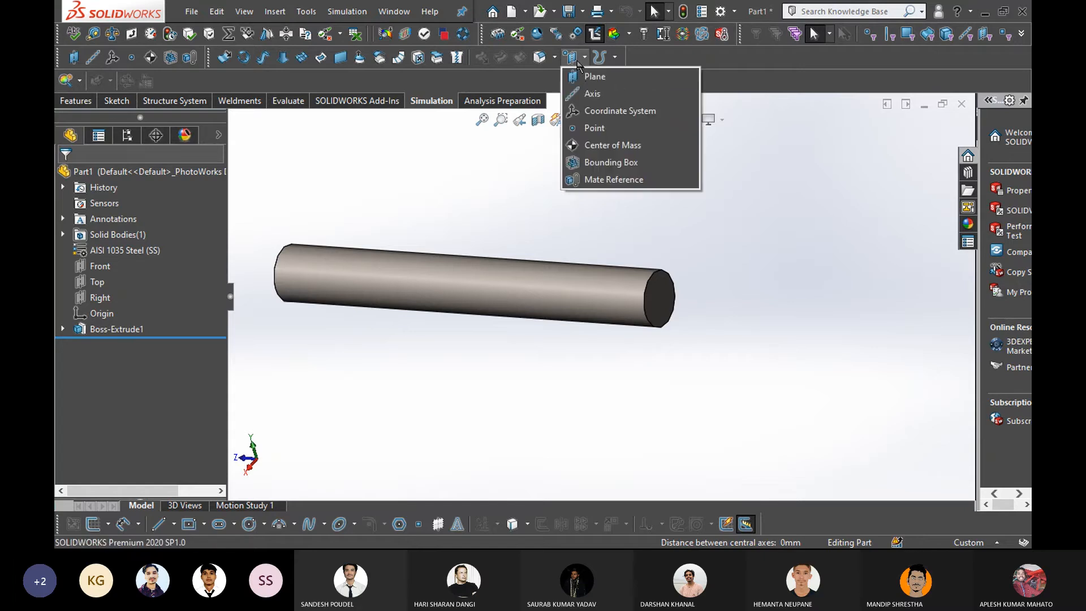
click(616, 75)
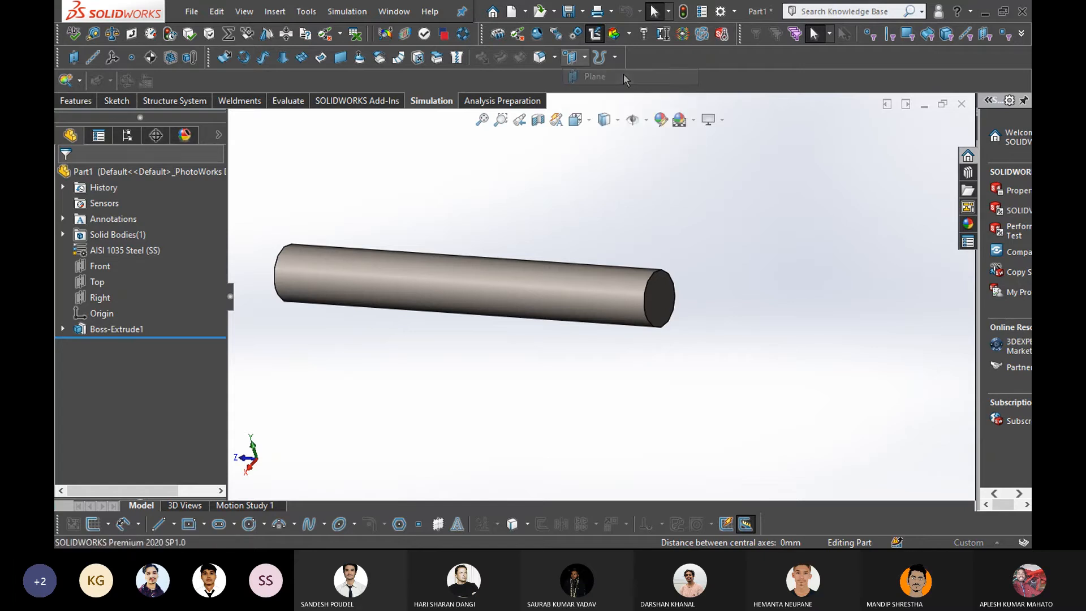
click(659, 303)
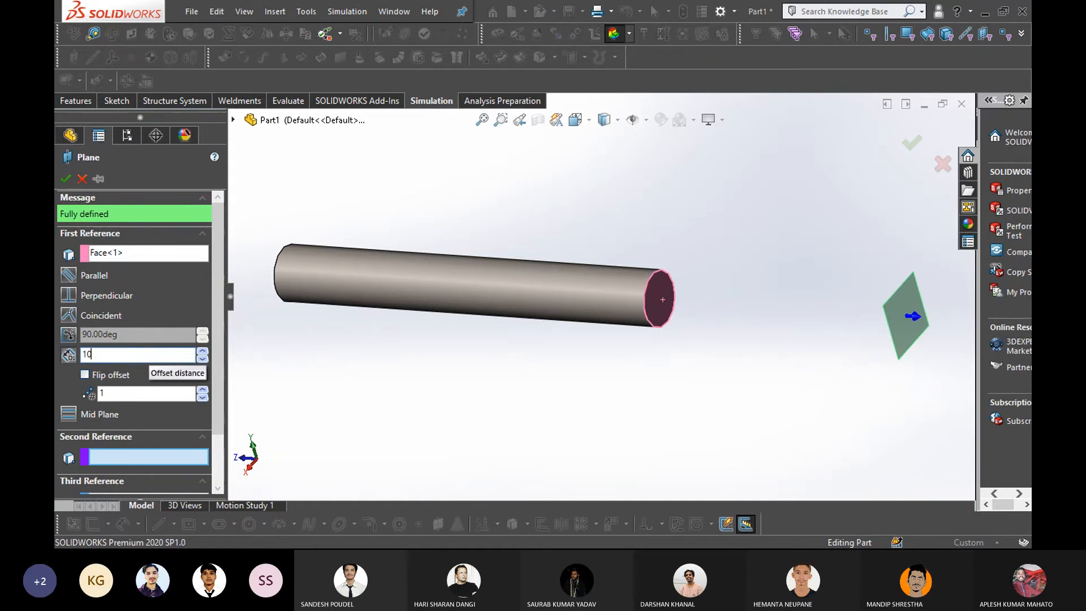
text(10)
key(Return)
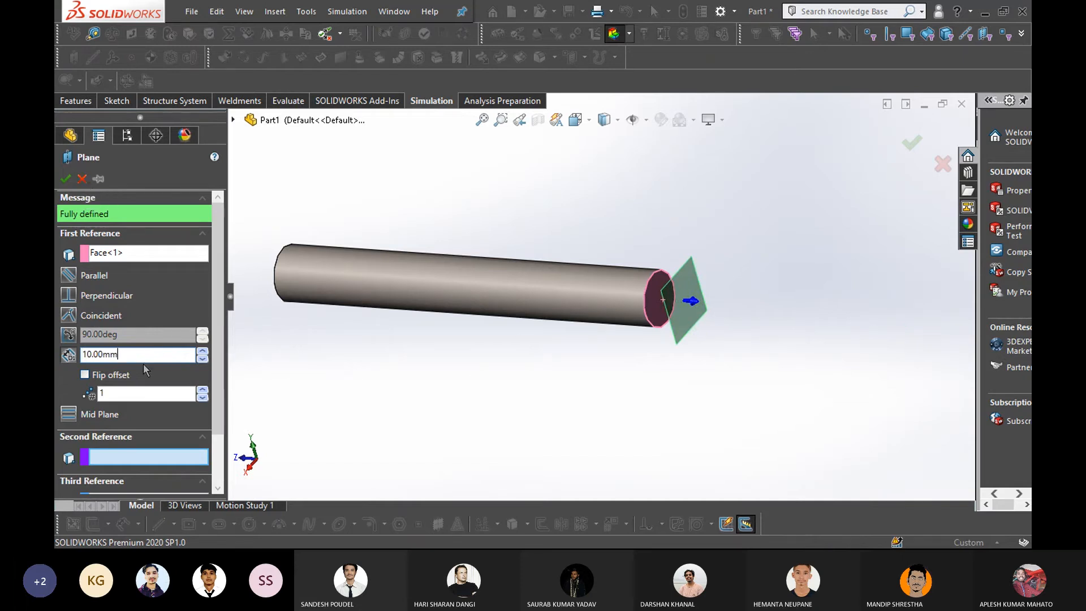
Create the reference plane 20 mm inward from the rod's end face, with both its normal and offset direction flipped
scroll(192, 300, down, 2)
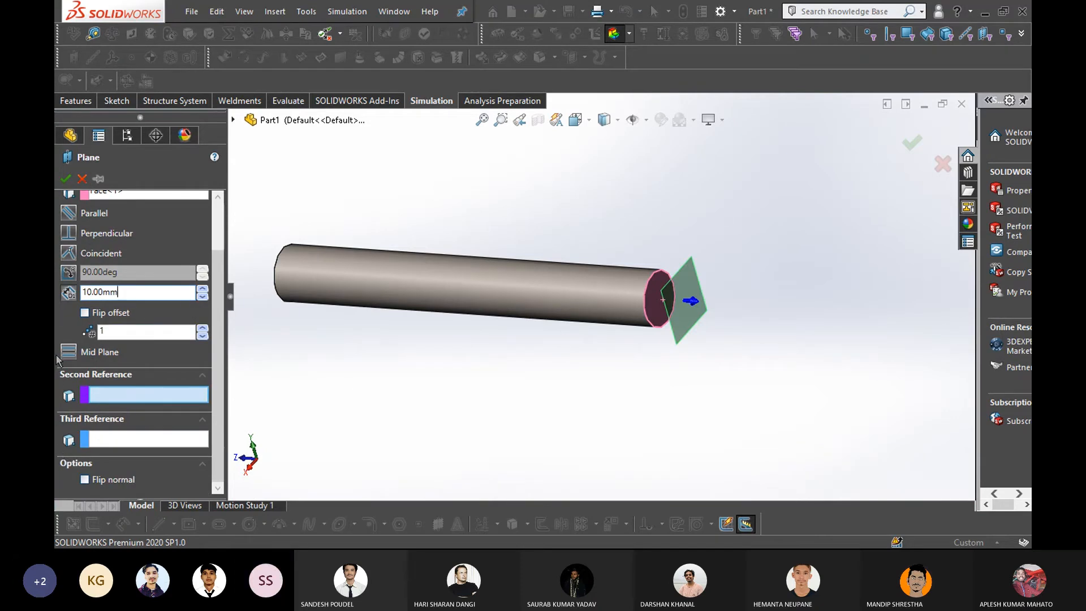
click(85, 480)
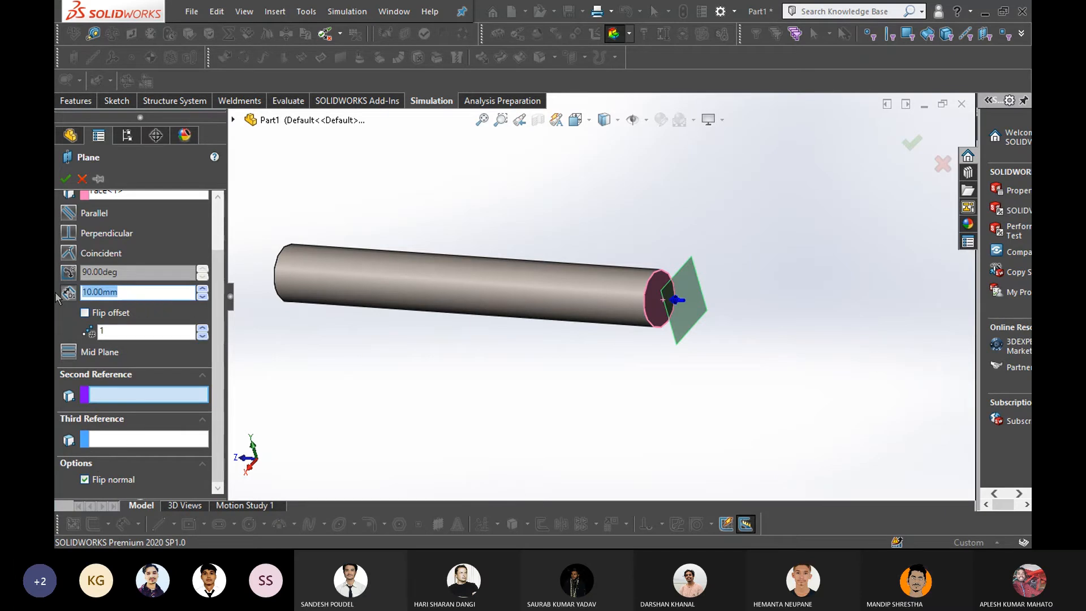
text(20)
key(Return)
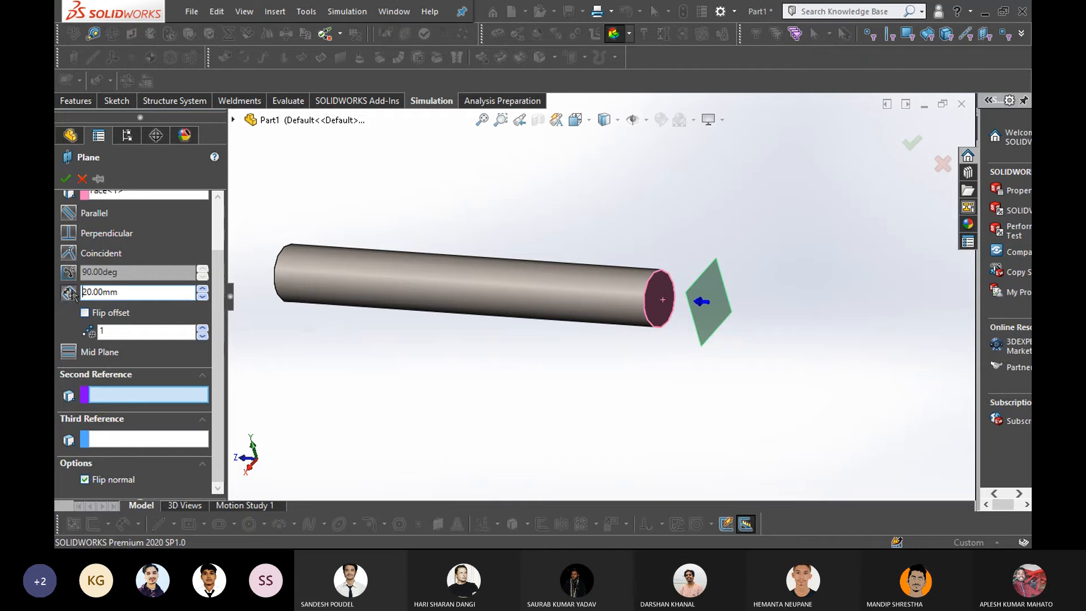
scroll(77, 340, up, 3)
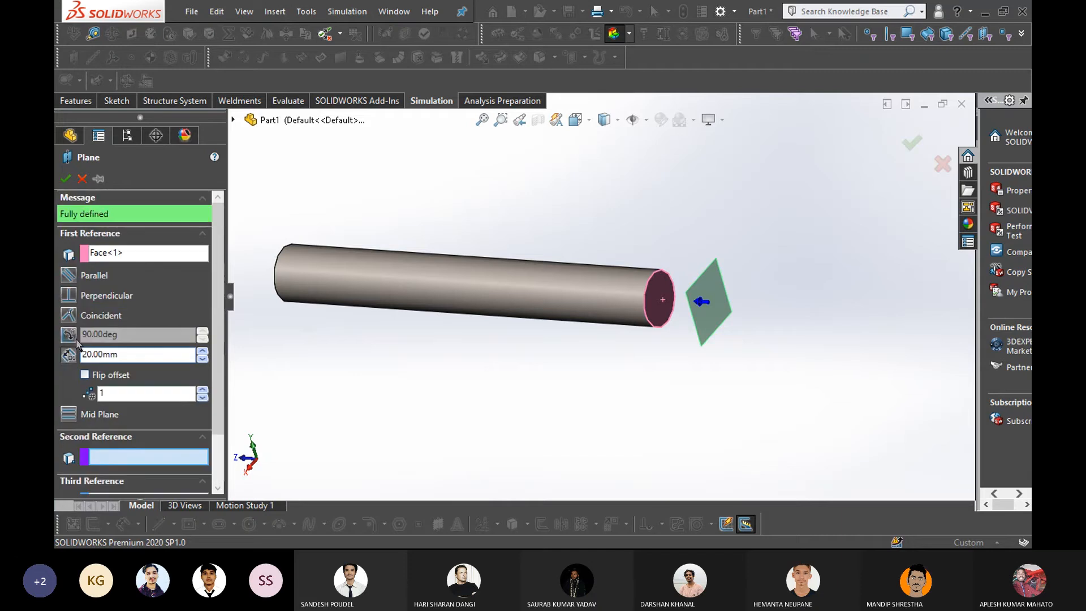
click(85, 375)
scroll(67, 394, down, 3)
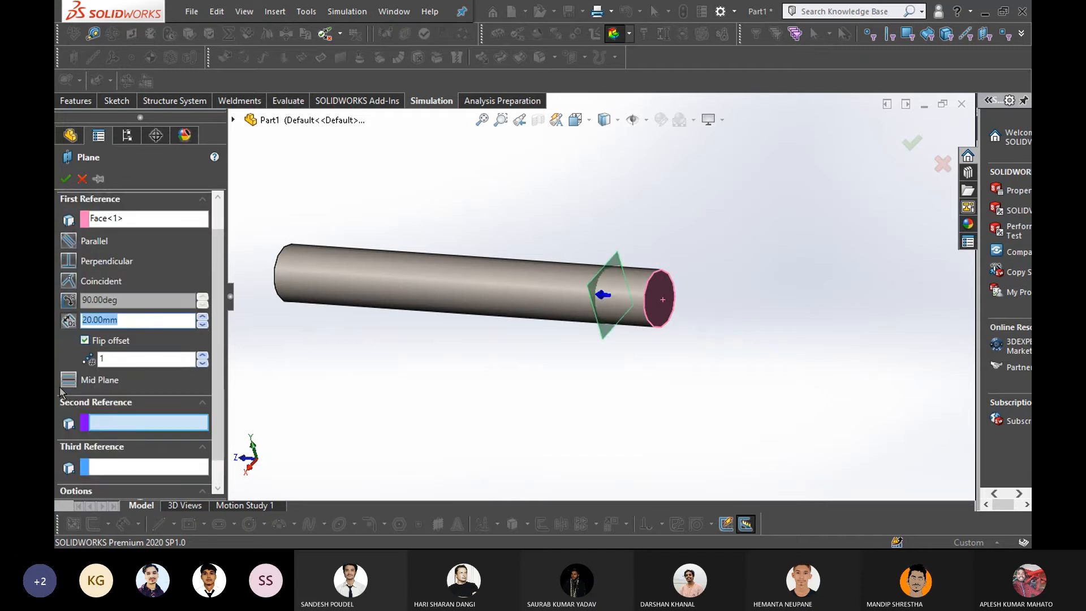
key(Return)
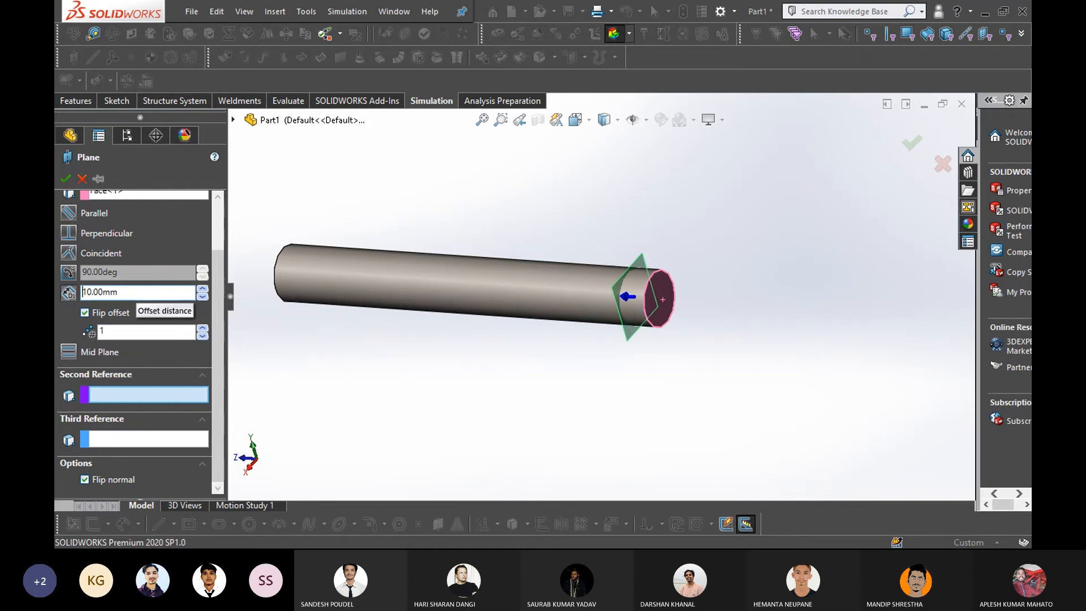
middle_drag(460, 345, 477, 368)
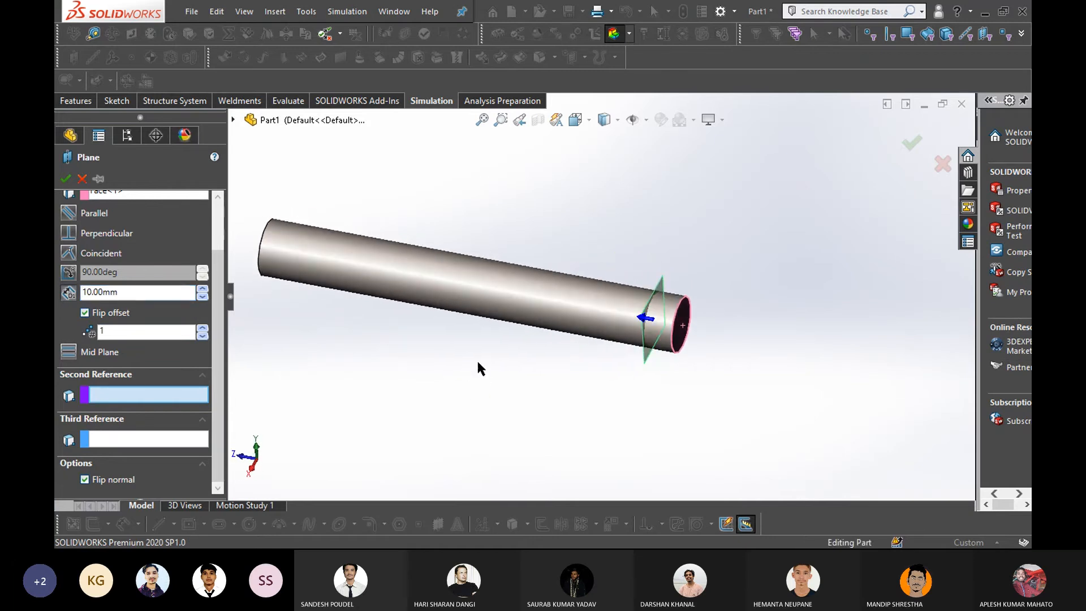
text(20)
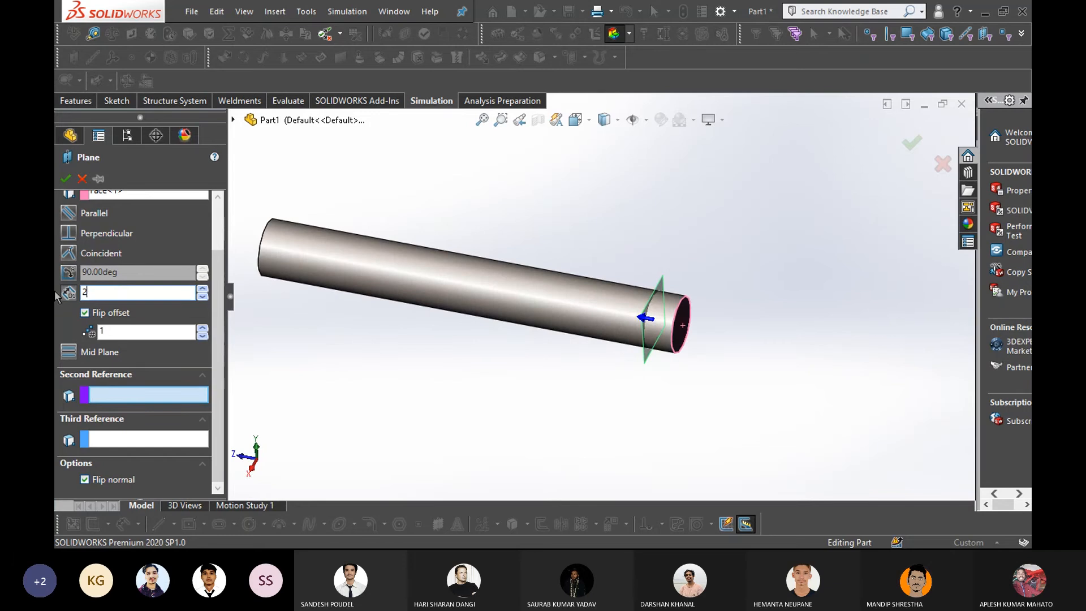
key(Return)
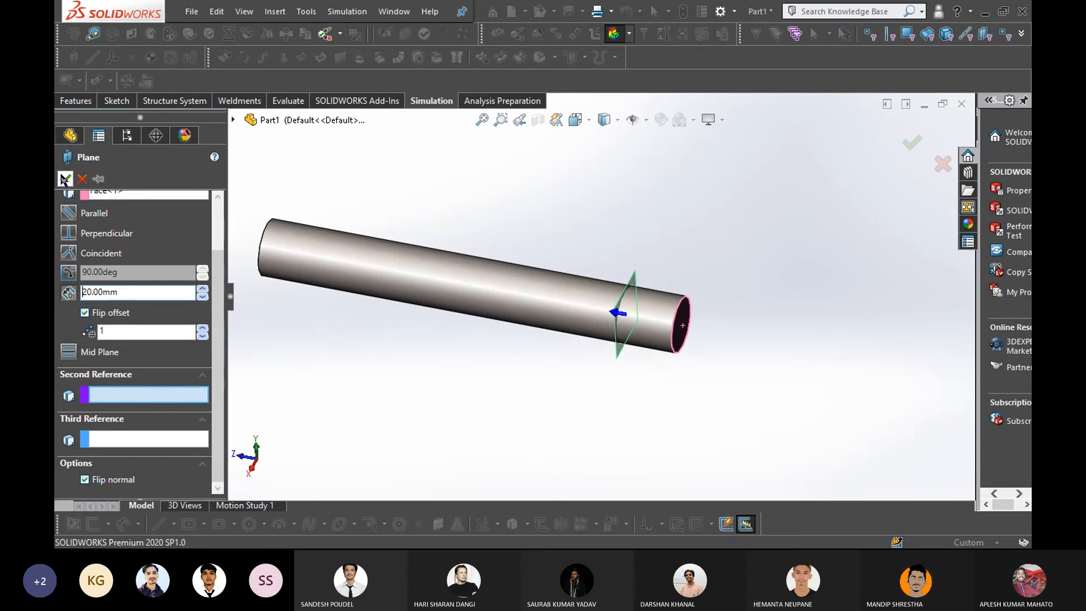
click(65, 178)
Open a sketch on the new offset plane near the rod's end
middle_drag(657, 414, 575, 388)
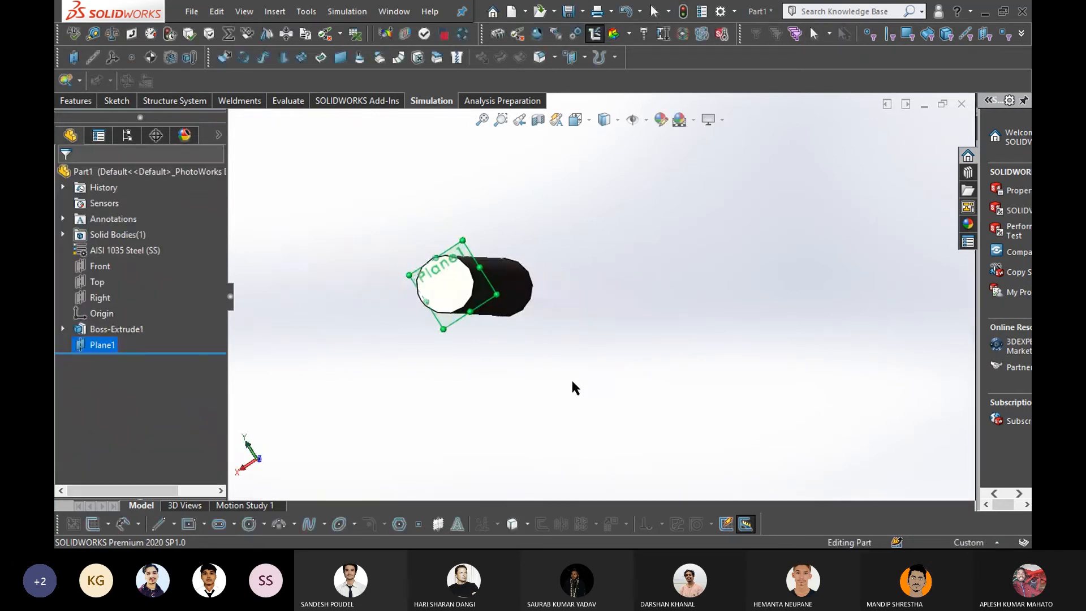
right_click(487, 296)
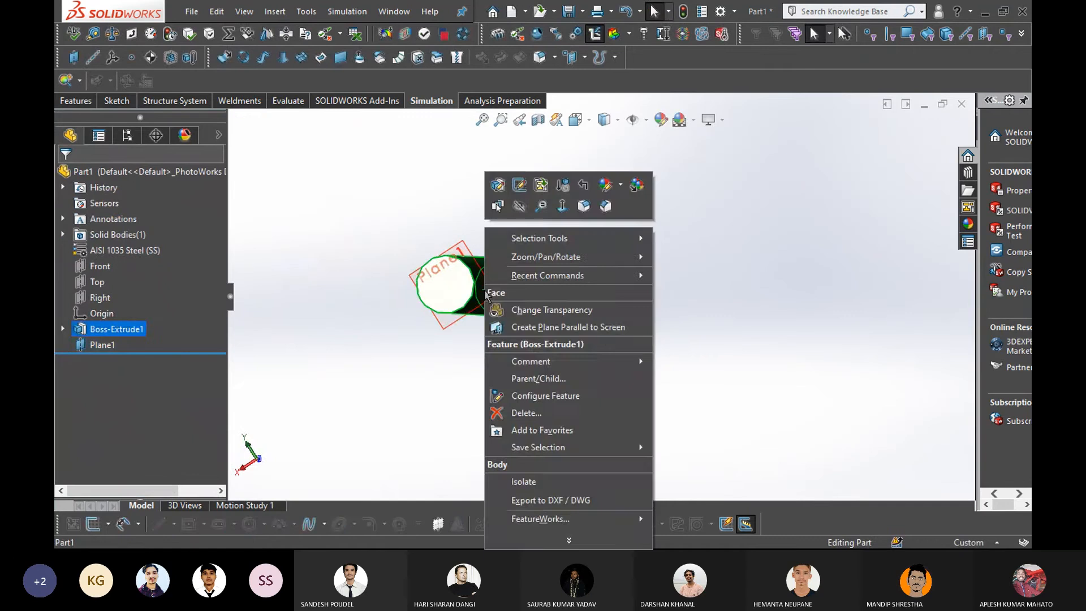
click(436, 365)
scroll(472, 283, up, 5)
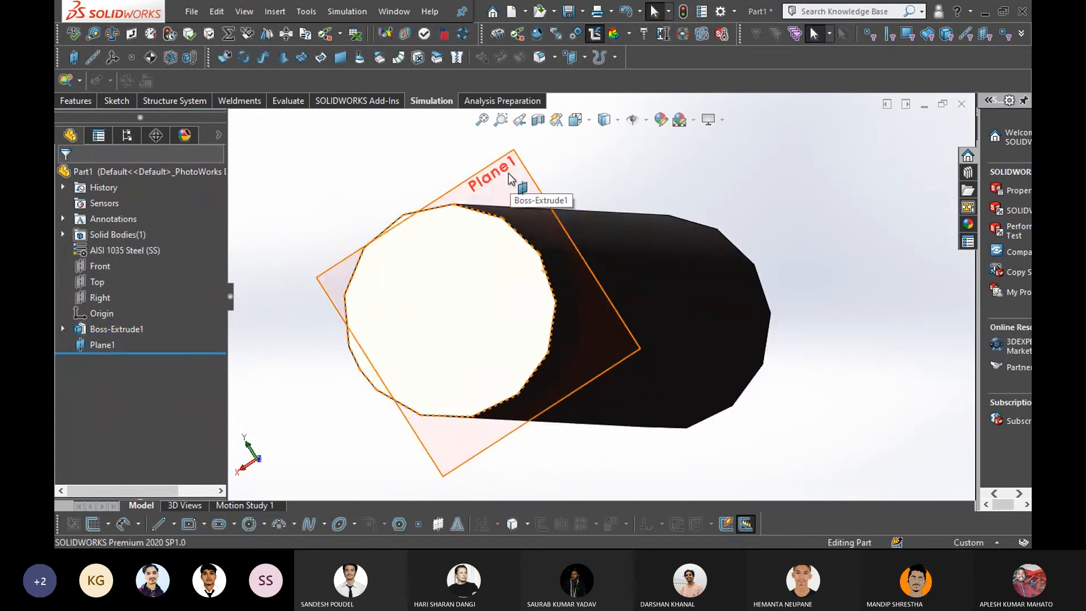
right_click(511, 179)
click(538, 155)
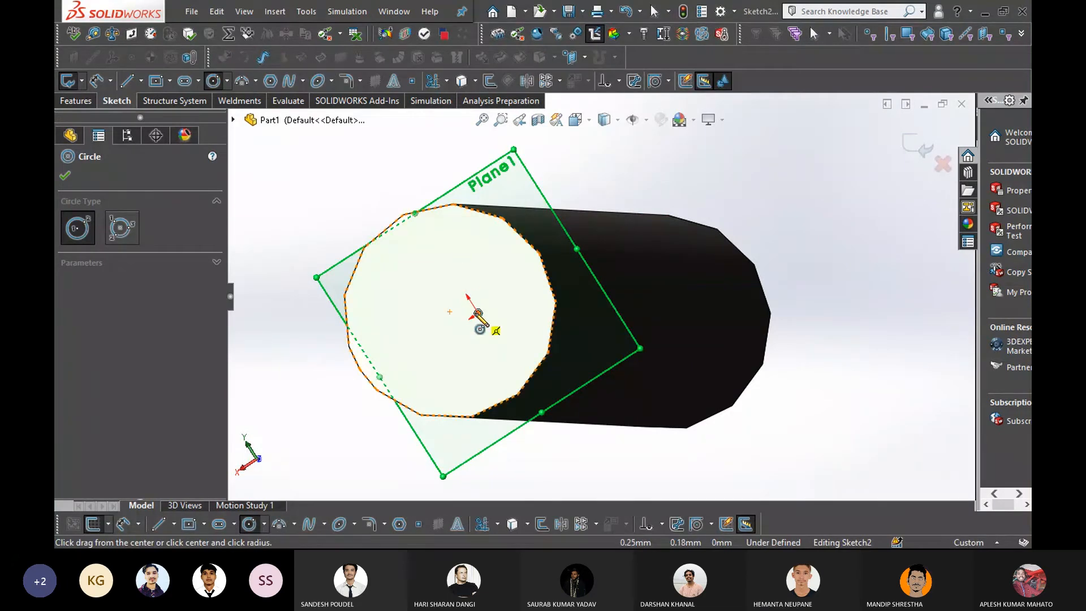
Try a sketch circle about 11 mm in diameter centred on the origin, and delete it
click(478, 314)
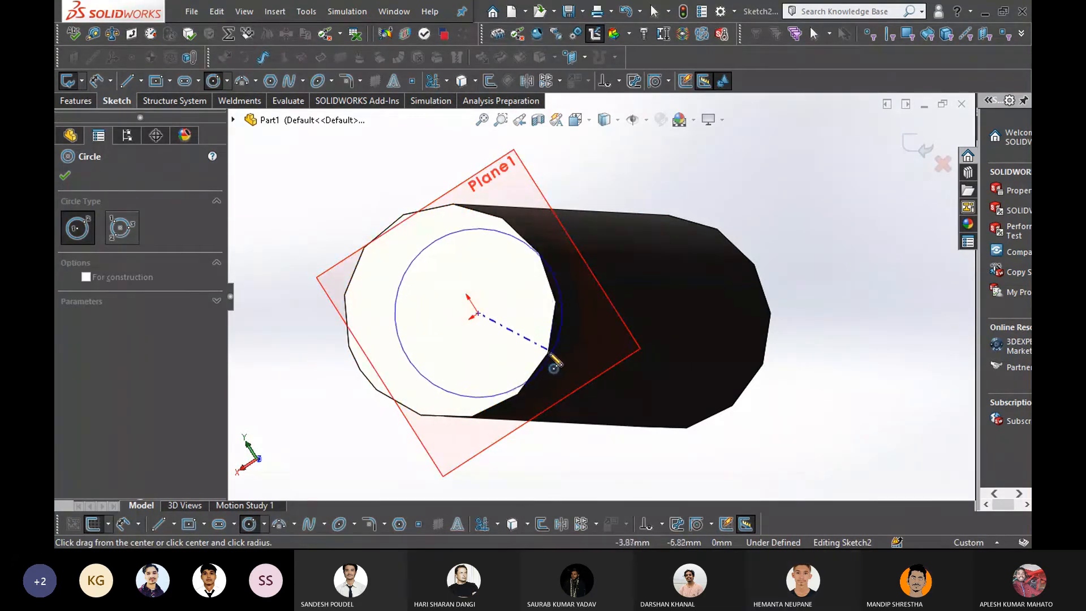
scroll(547, 354, up, 4)
mouse_move(538, 353)
middle_down()
mouse_move(555, 370)
mouse_move(545, 346)
middle_up()
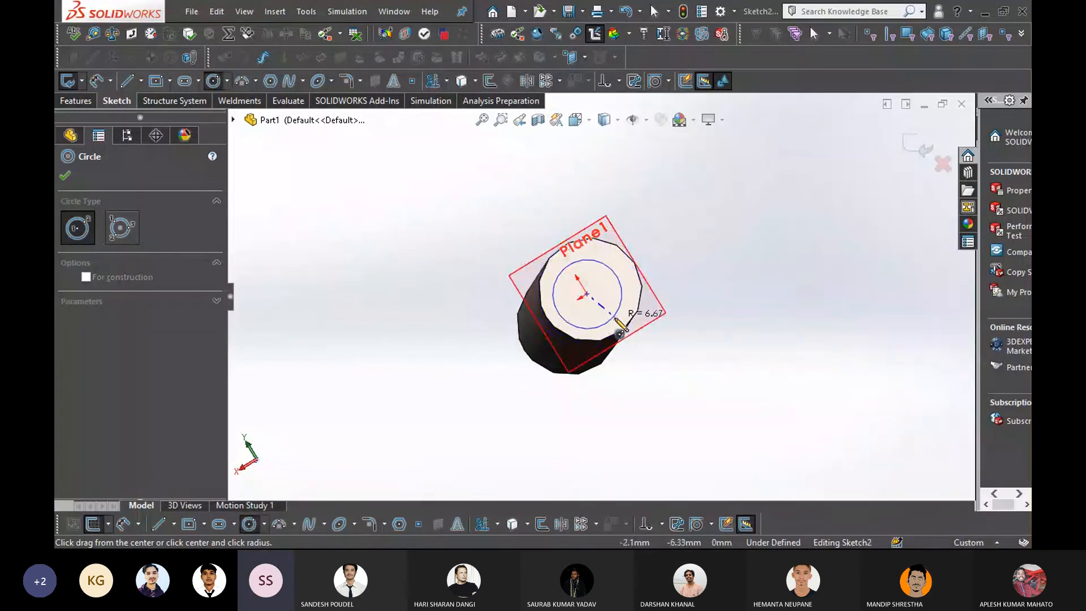
key(space)
click(537, 350)
click(559, 318)
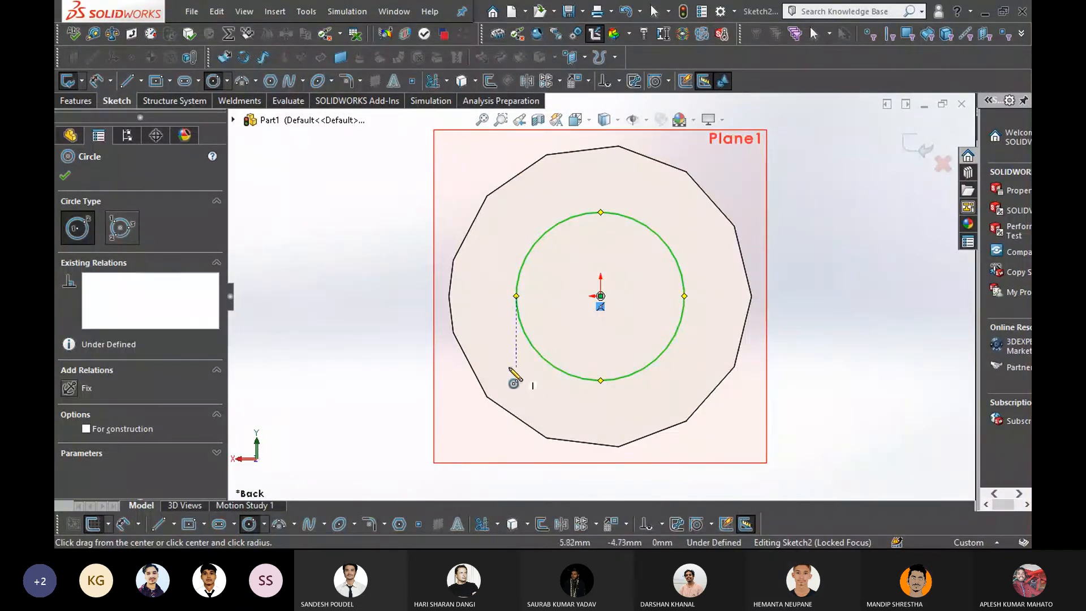
key(Escape)
click(555, 371)
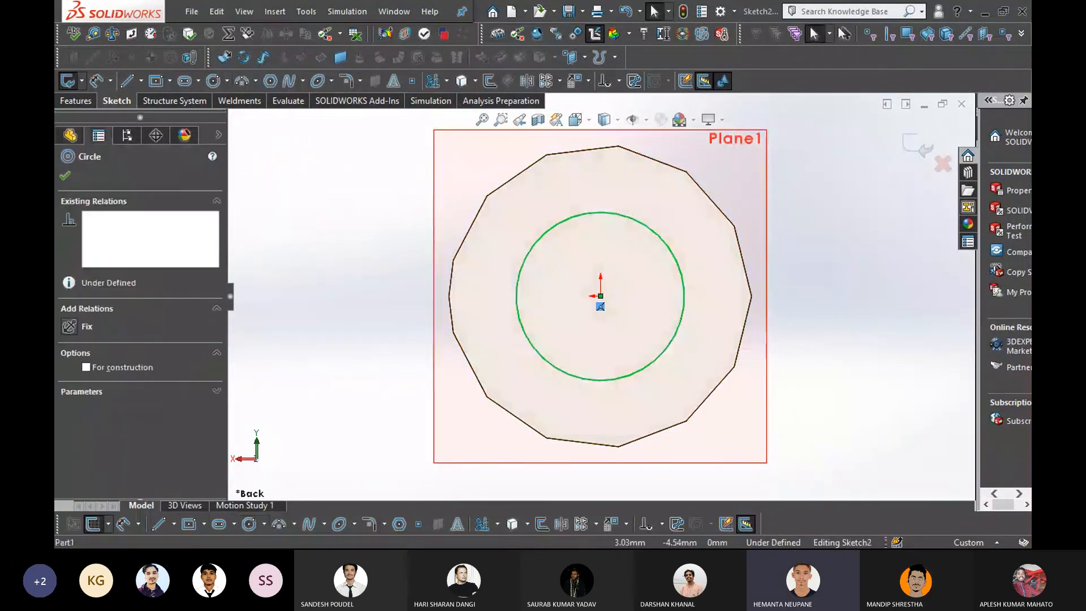
key(Delete)
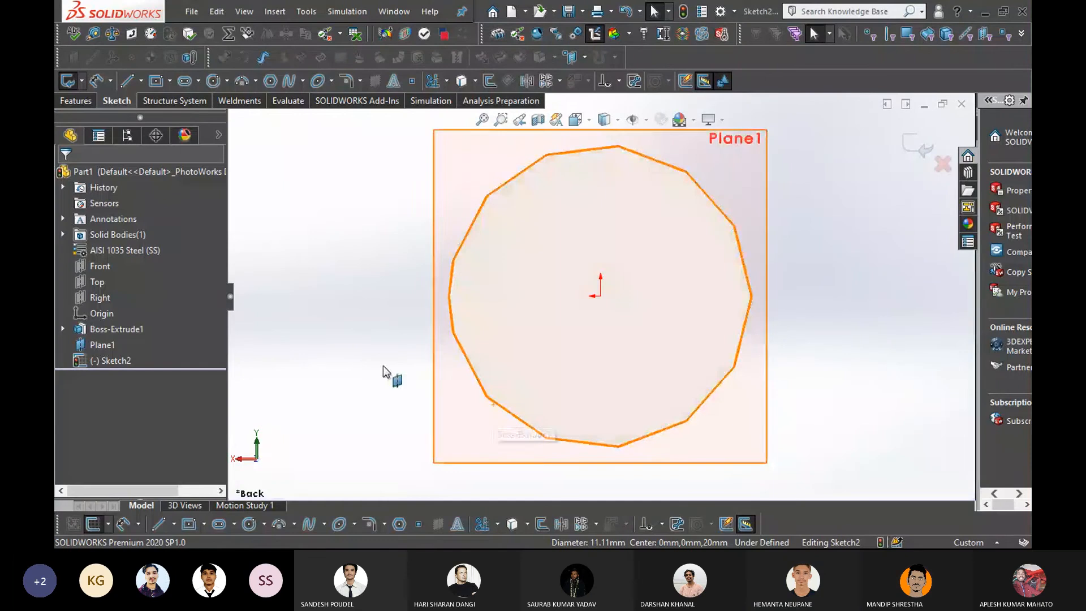
Convert the rod's end-face outline into a circle on the offset plane and exit the sketch
key(f)
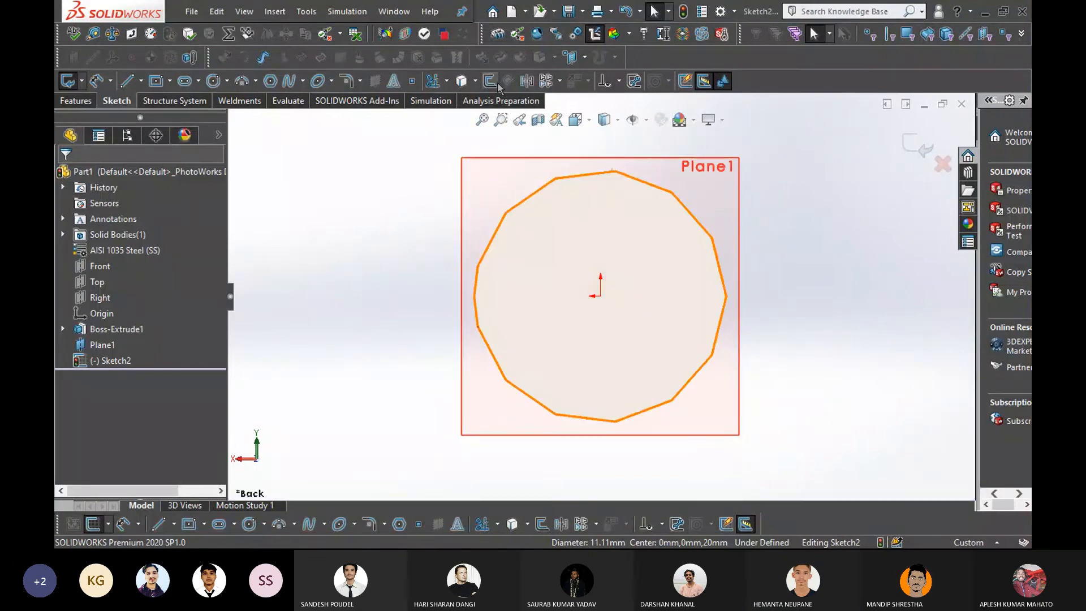
click(462, 82)
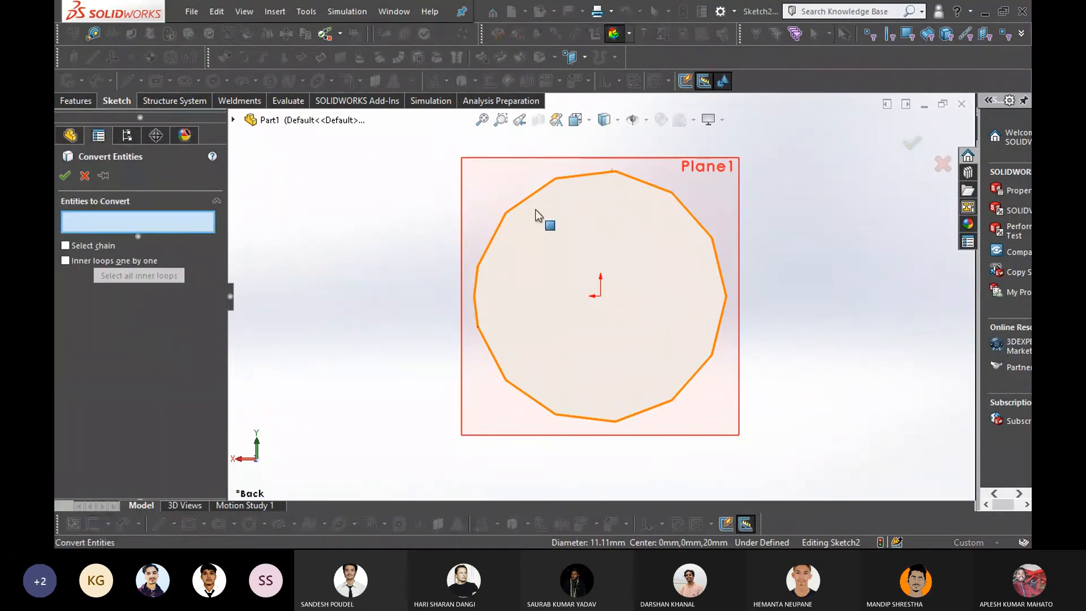
click(523, 220)
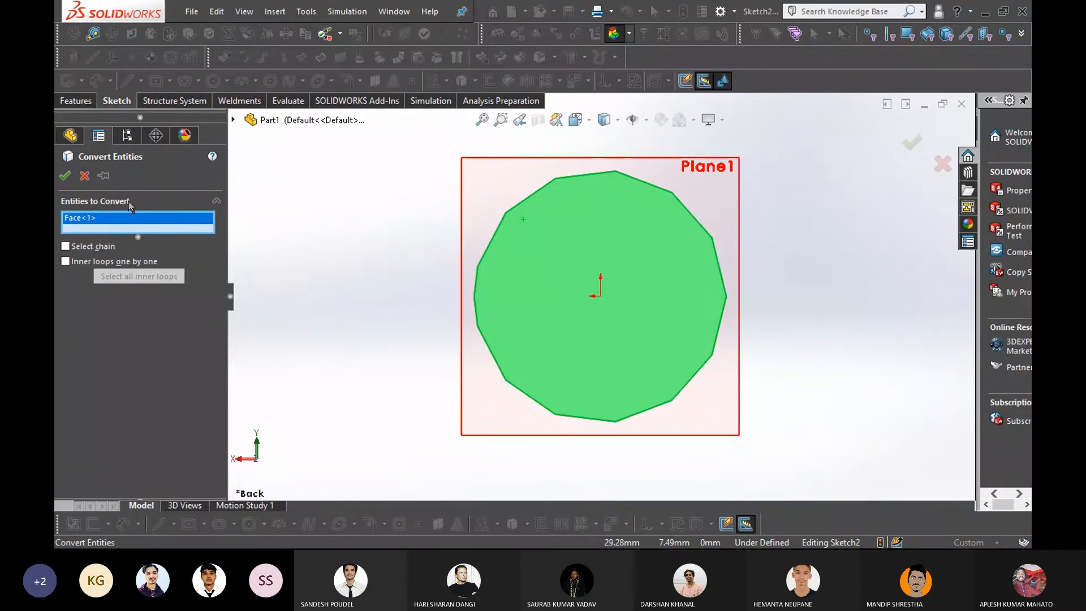
click(65, 176)
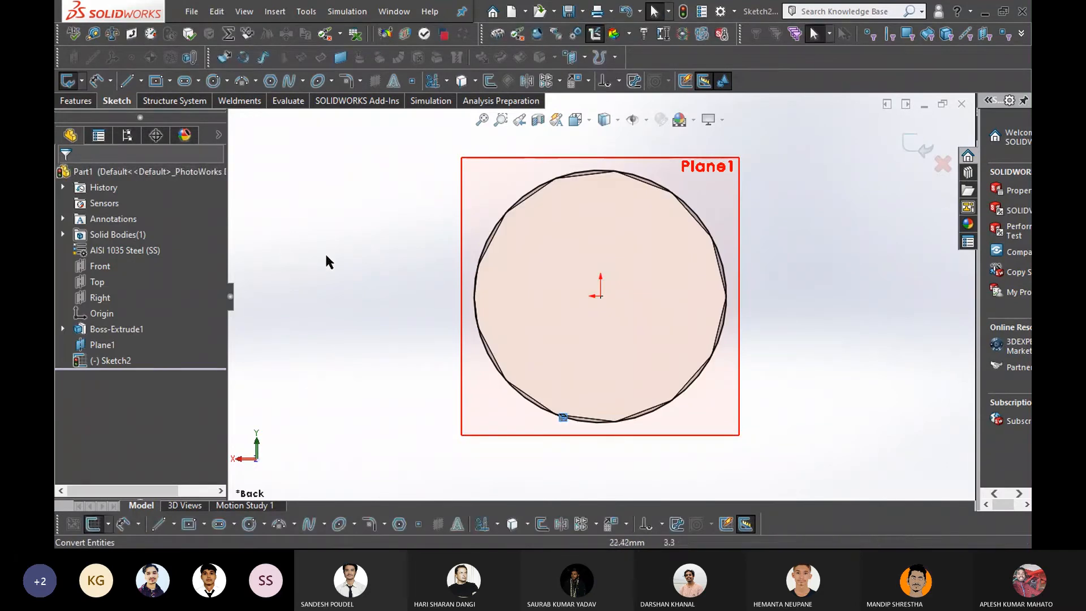
scroll(518, 219, down, 3)
scroll(633, 283, up, 1)
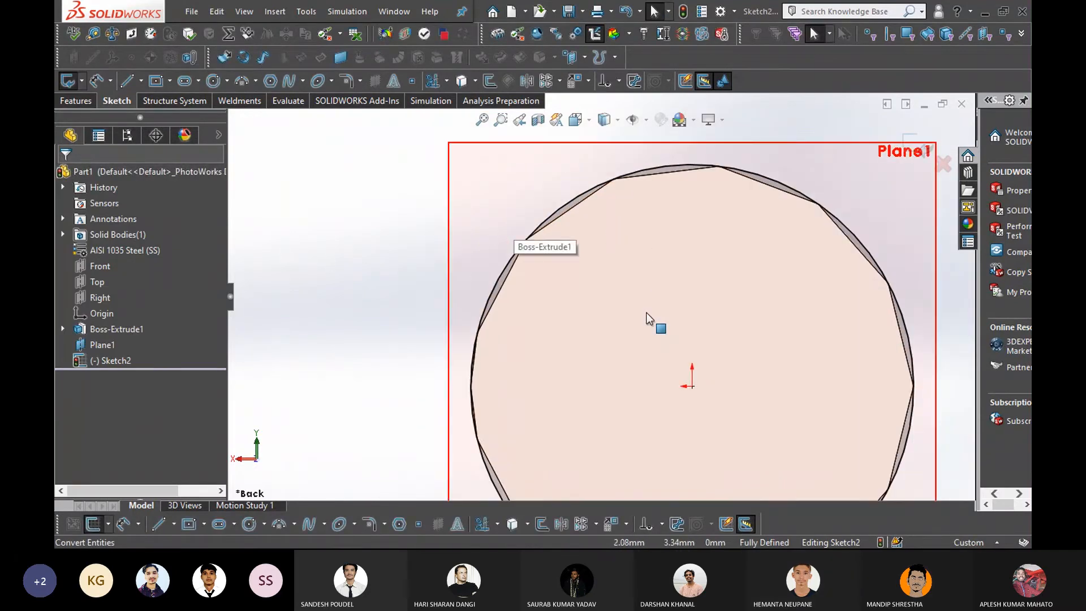
mouse_move(647, 314)
middle_down()
mouse_move(652, 289)
mouse_move(645, 317)
mouse_move(642, 306)
mouse_move(644, 317)
mouse_move(626, 310)
middle_up()
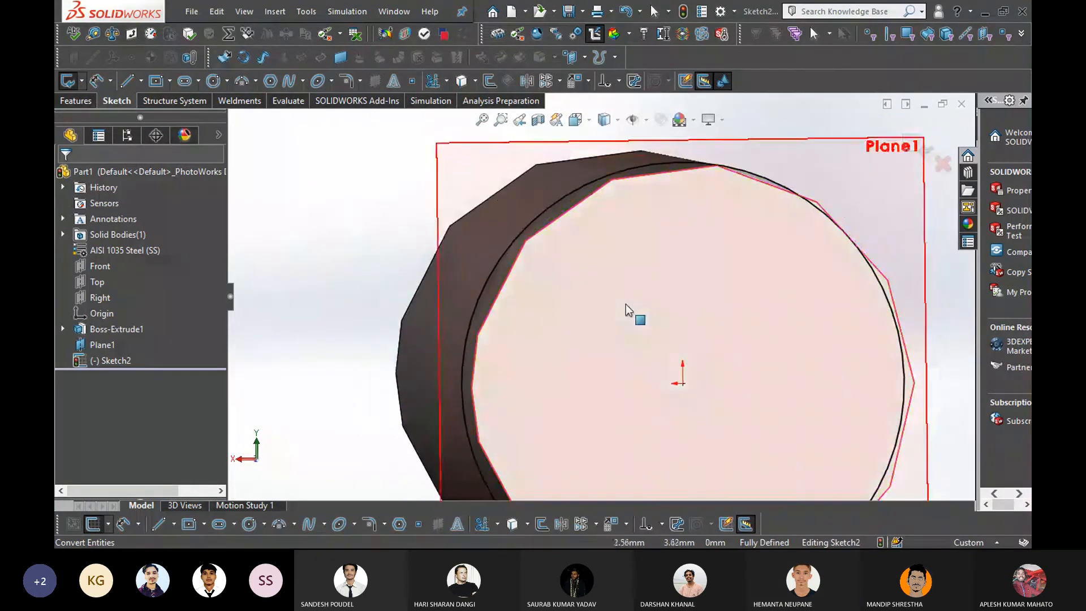
key(Escape)
scroll(626, 310, up, 5)
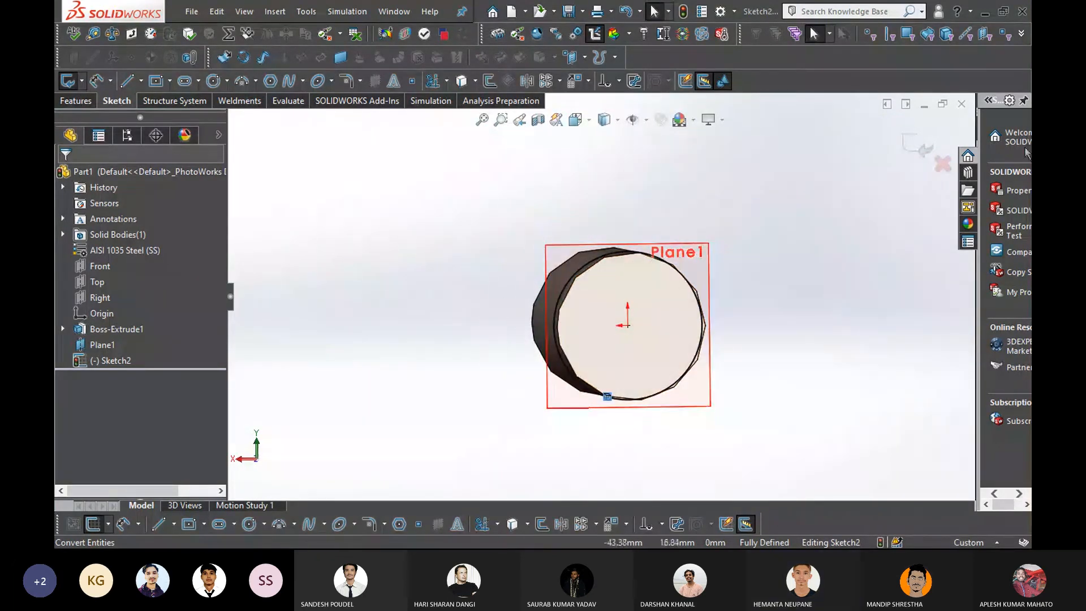
click(904, 144)
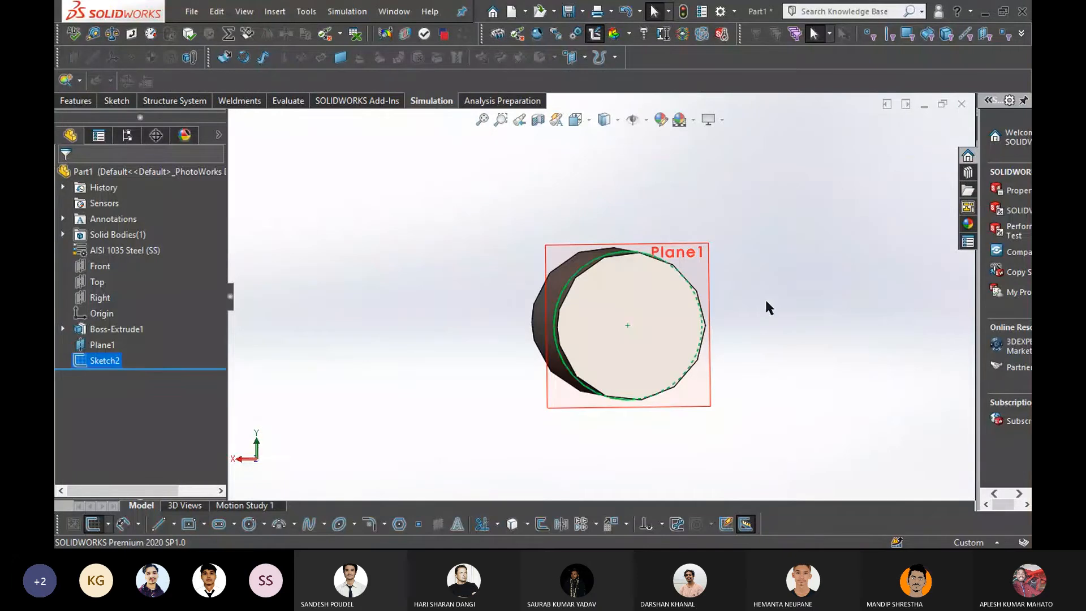
Create a new static simulation study for the rod
middle_drag(785, 332, 782, 334)
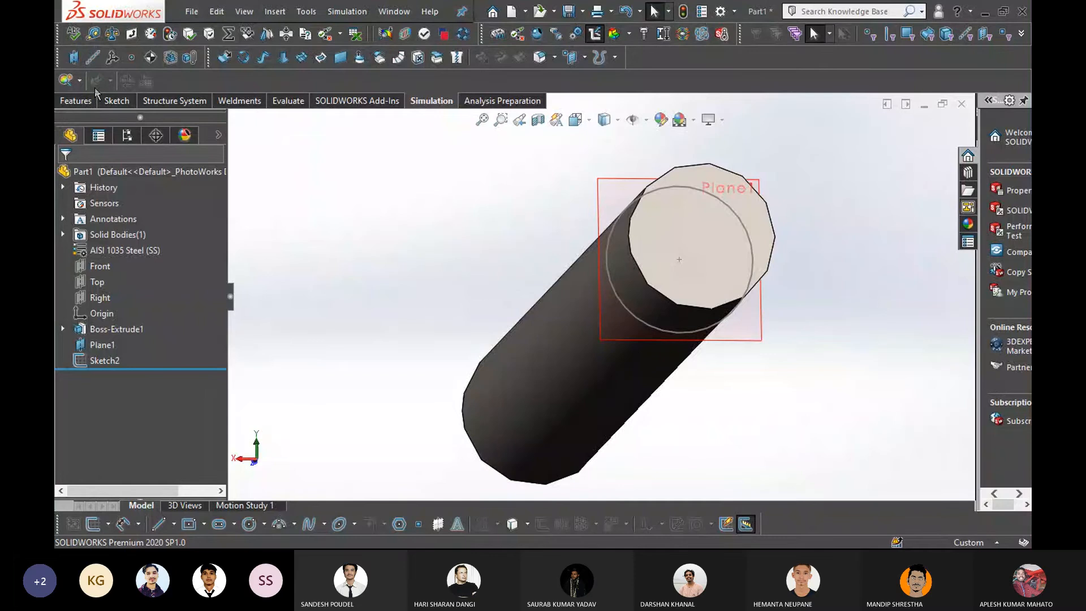
click(66, 81)
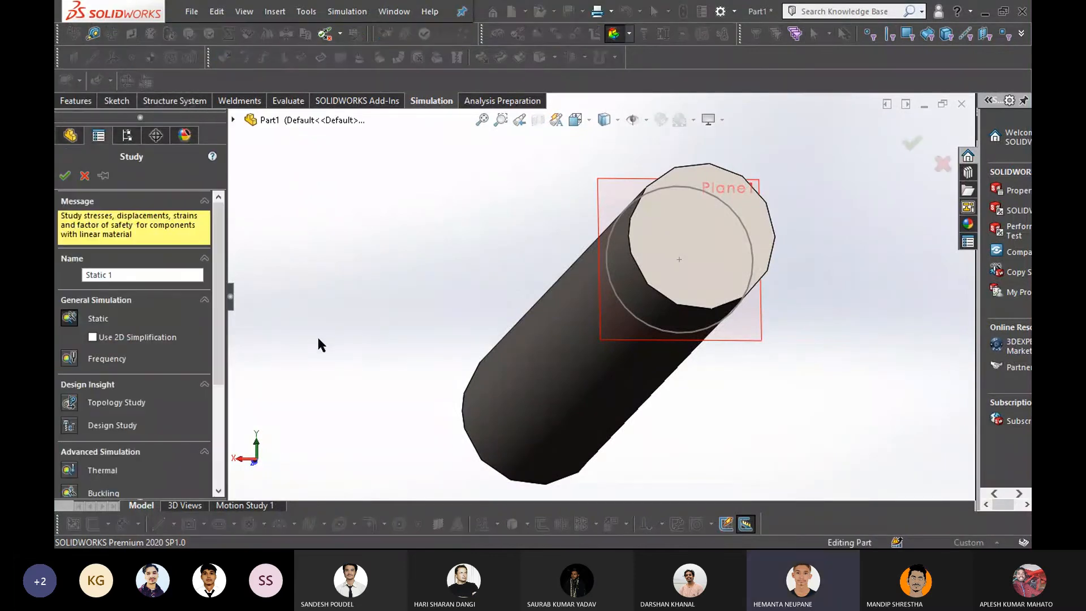
scroll(318, 345, up, 3)
click(65, 176)
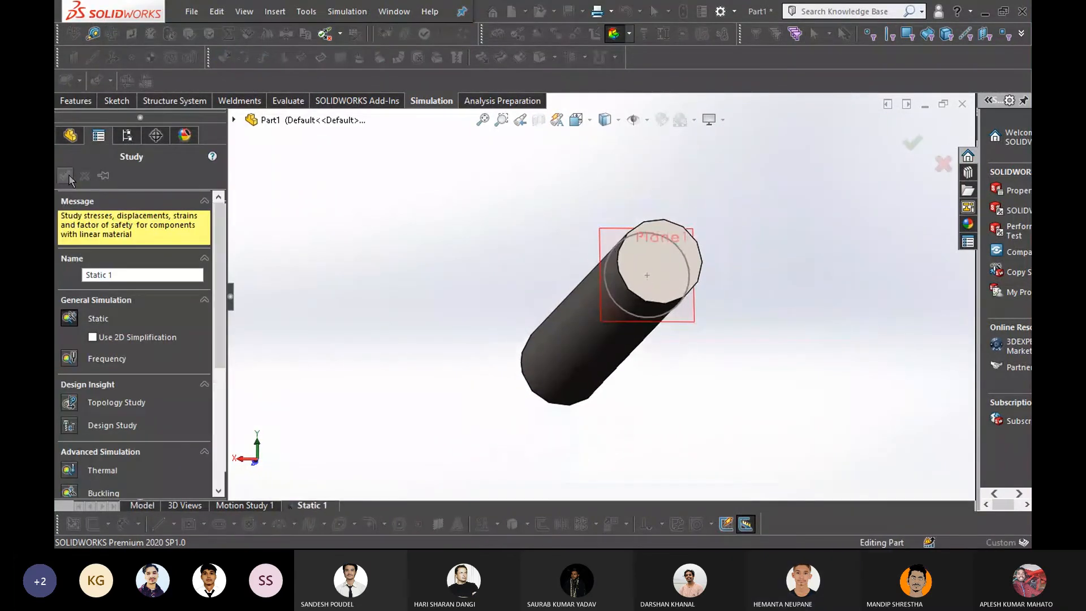
Try to split the rod's cylindrical face with the offset-plane circle sketch while defining a torque load
right_click(114, 317)
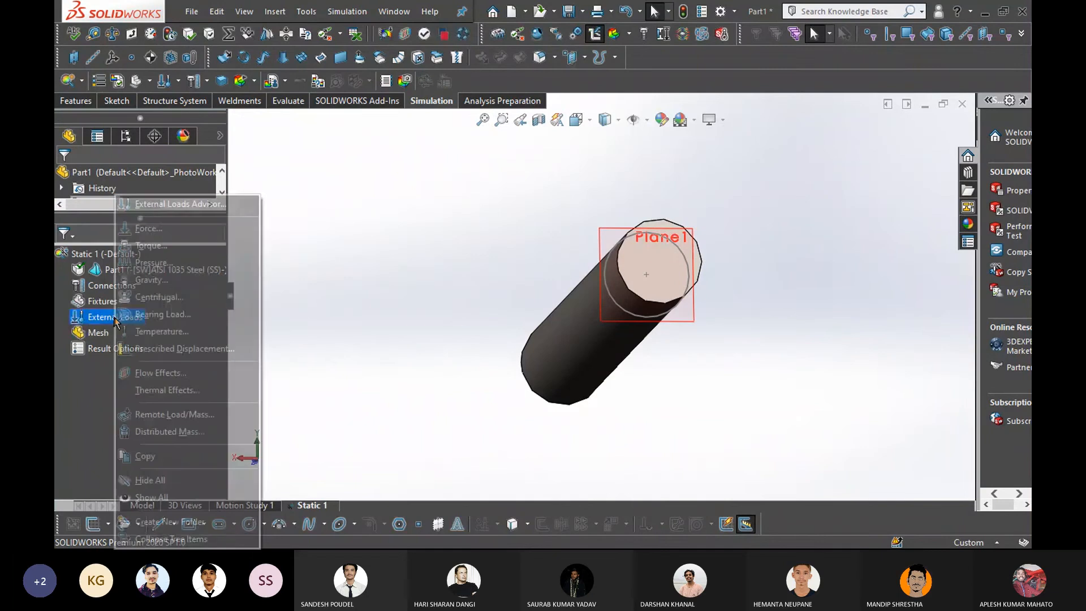
click(147, 247)
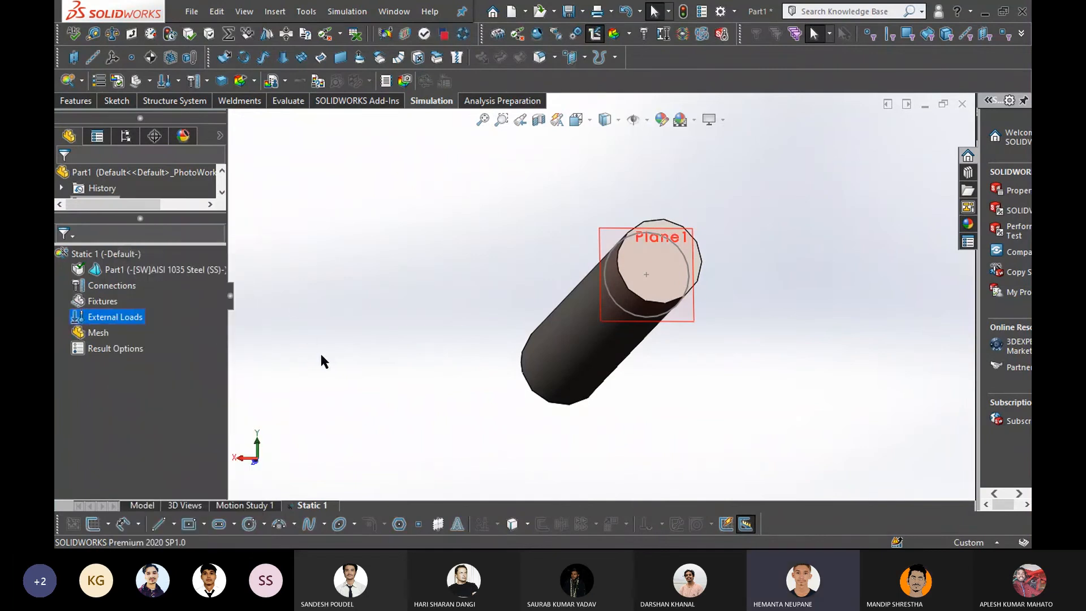
middle_drag(347, 379, 450, 334)
click(793, 246)
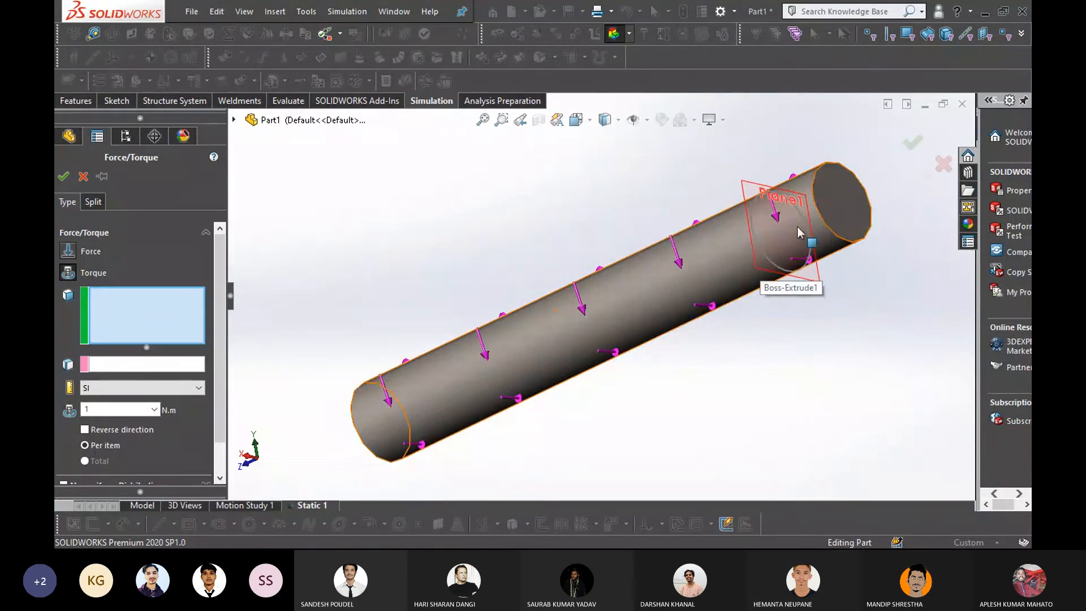
middle_drag(809, 375, 820, 356)
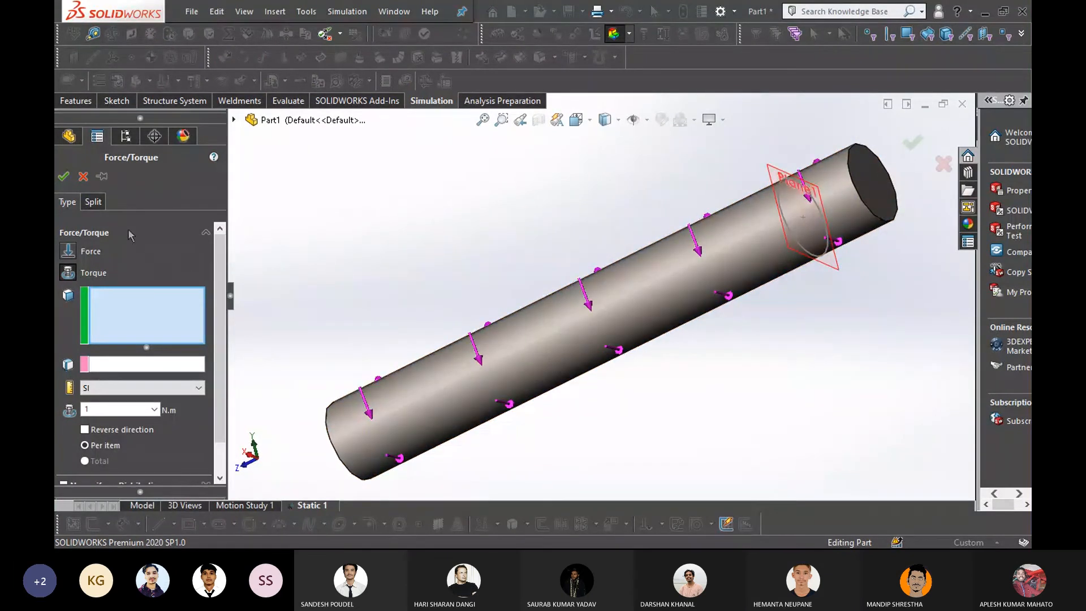
click(95, 203)
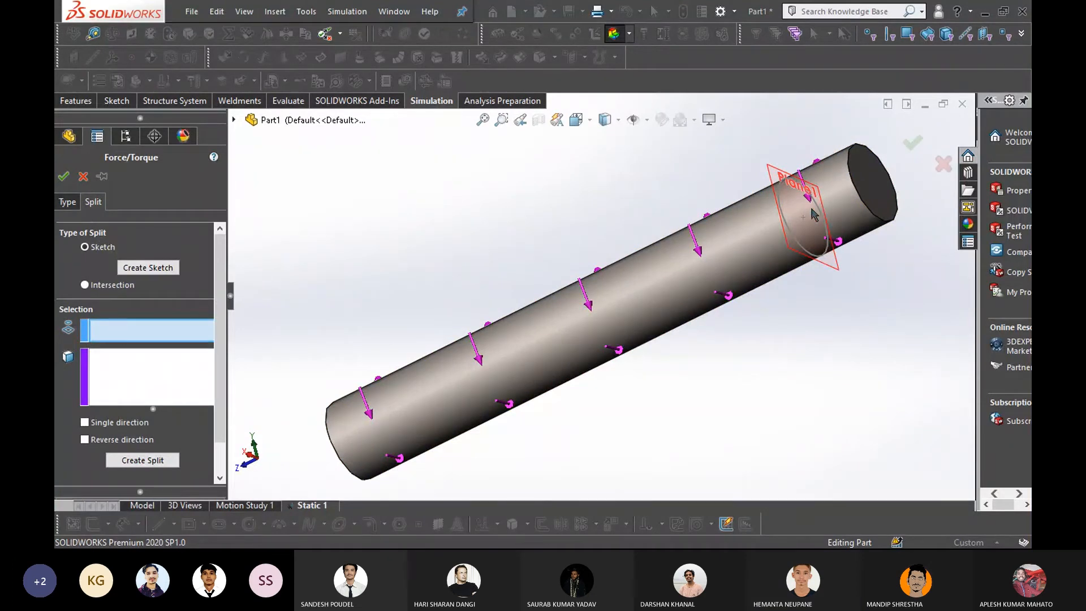
click(806, 251)
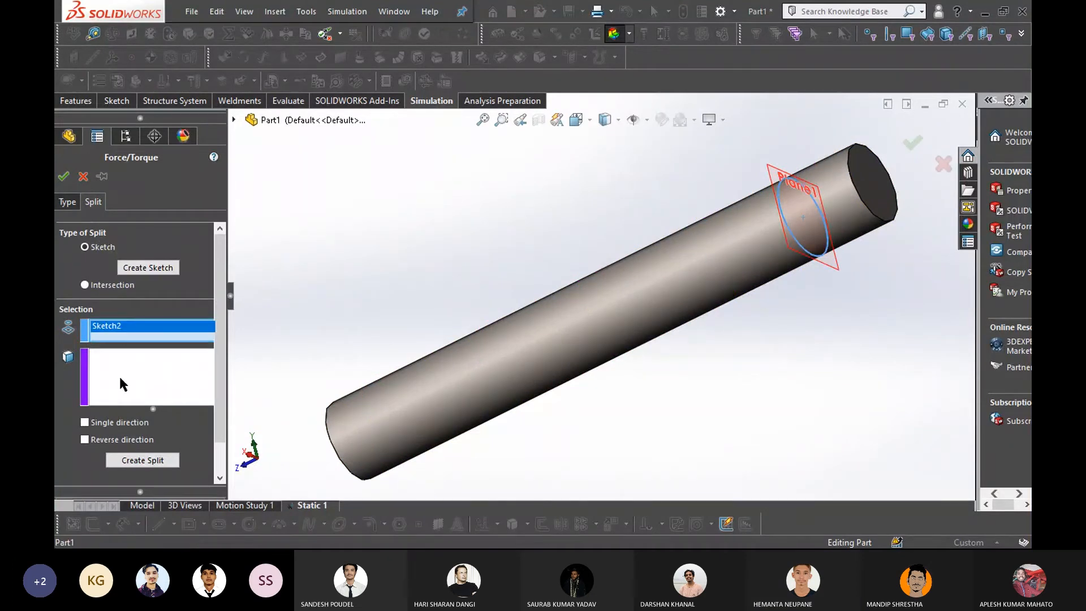
click(137, 371)
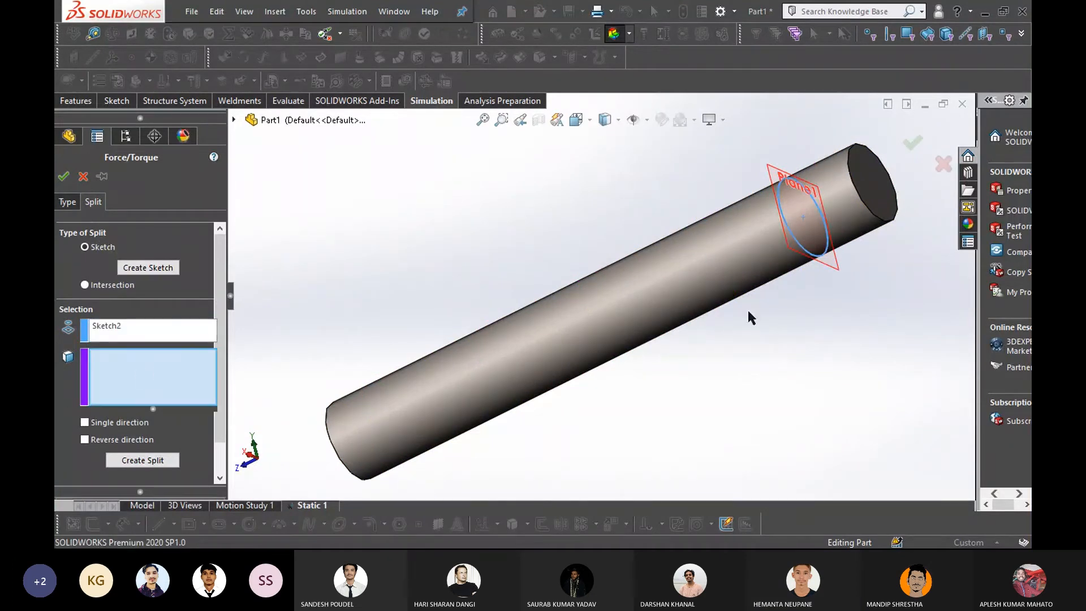
click(714, 291)
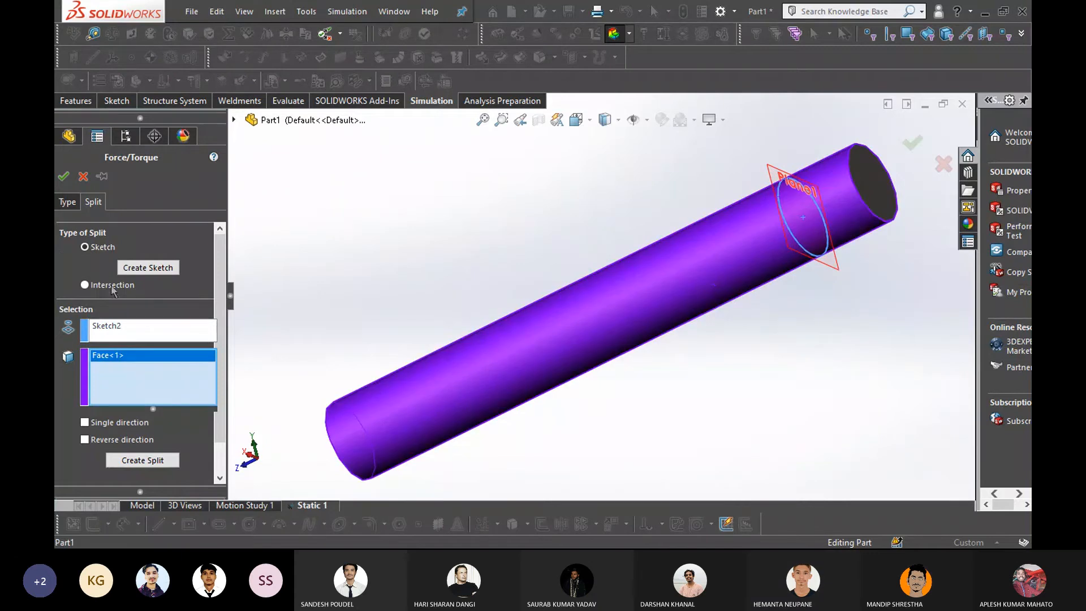
click(143, 460)
Inspect the rod's surface around the offset plane for a split line and close the torque load definition
scroll(548, 324, up, 3)
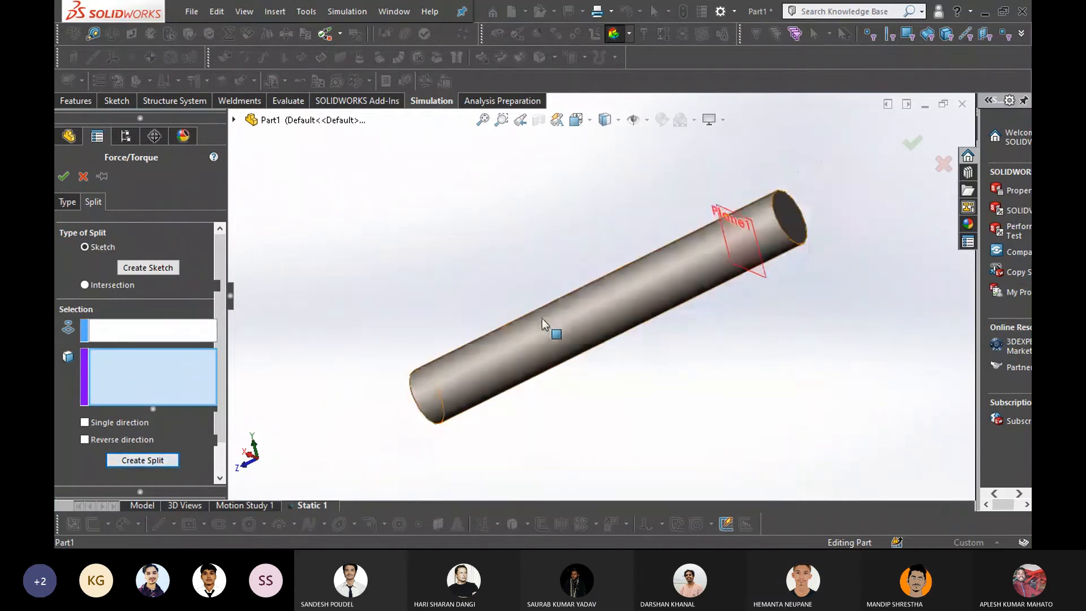
mouse_move(584, 388)
middle_down()
mouse_move(599, 381)
mouse_move(590, 384)
middle_up()
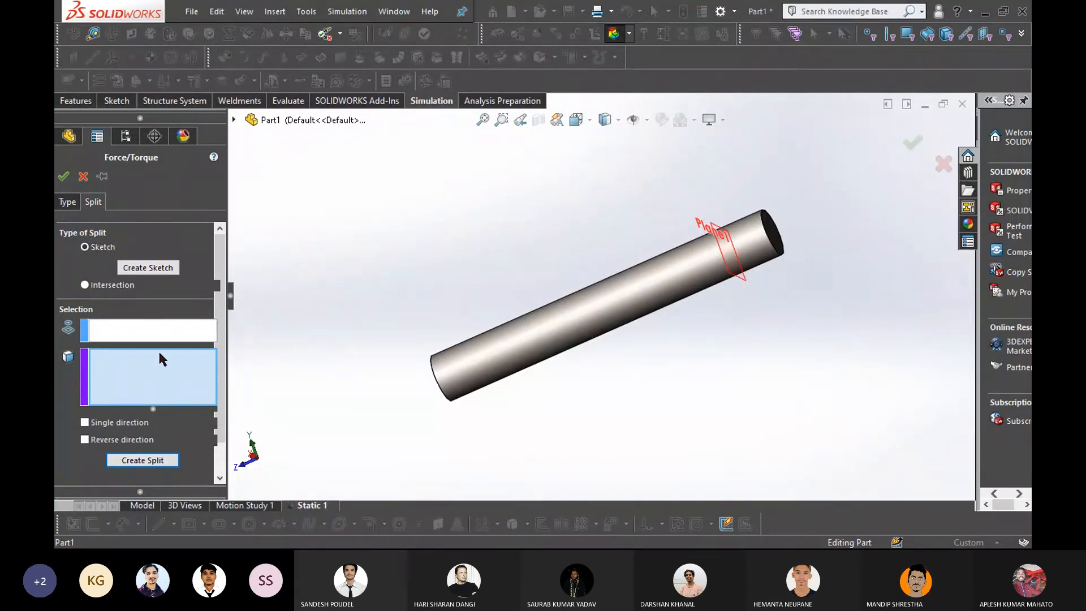
click(173, 338)
scroll(609, 274, down, 3)
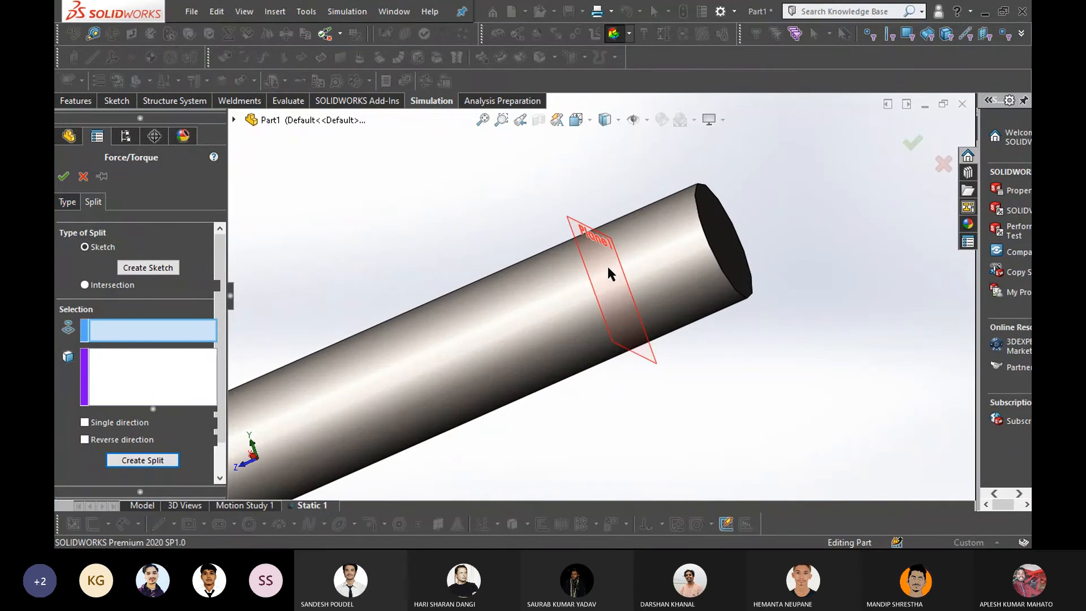
scroll(600, 308, up, 2)
click(64, 177)
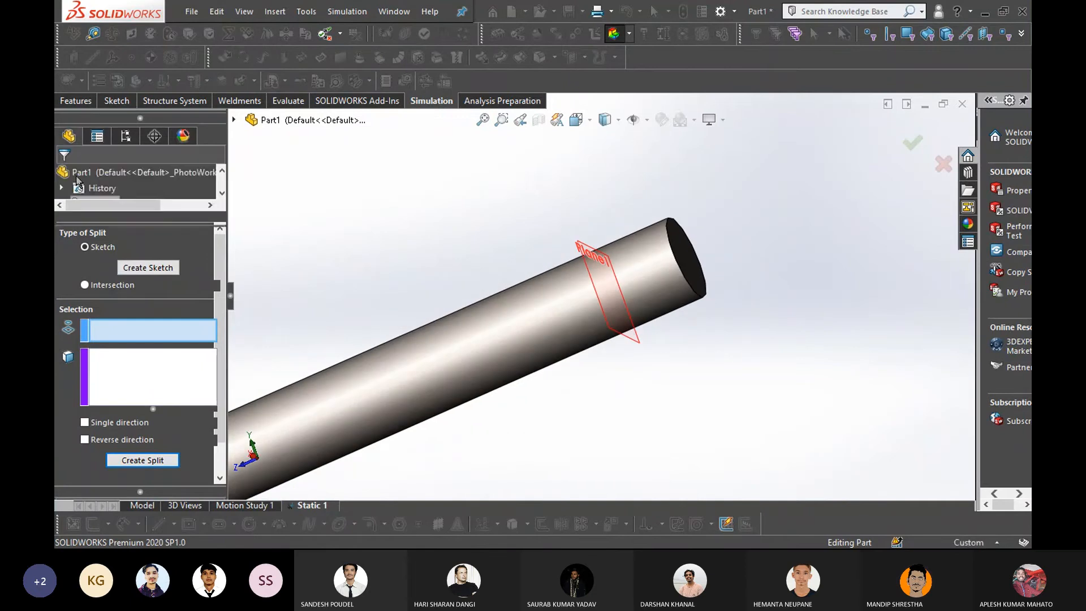
Hide the offset plane near the rod's end so the circle sketch can be examined on its own
scroll(260, 329, up, 1)
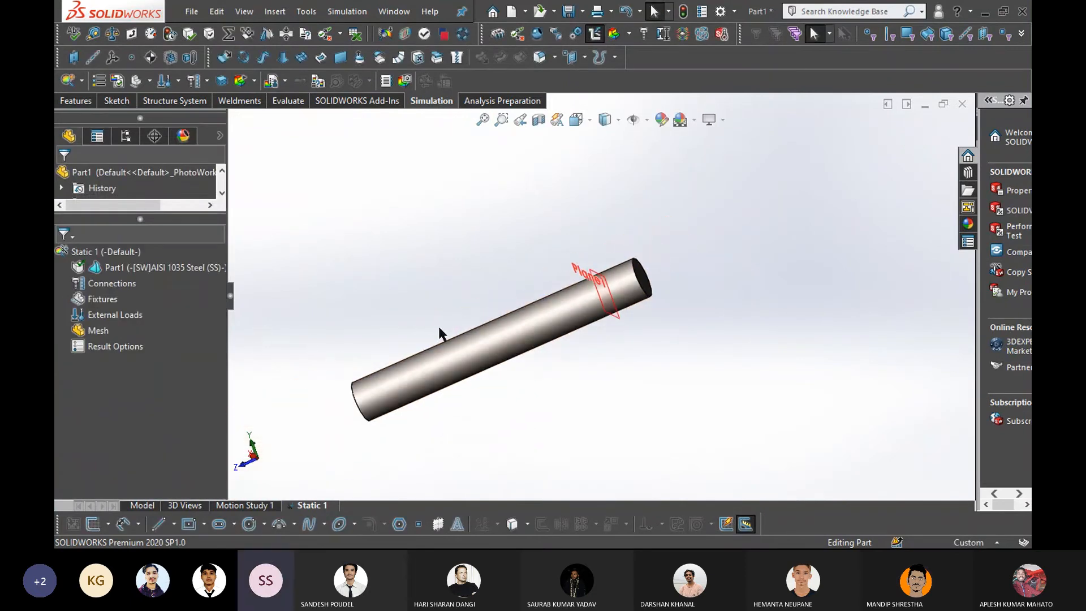
scroll(609, 317, down, 4)
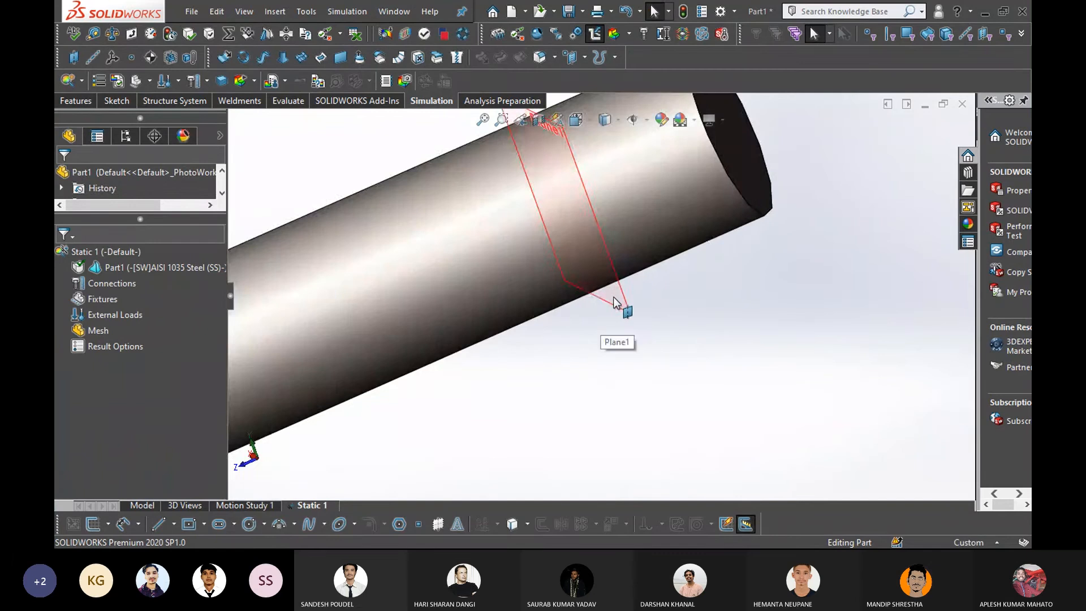
click(613, 297)
right_click(614, 298)
click(667, 275)
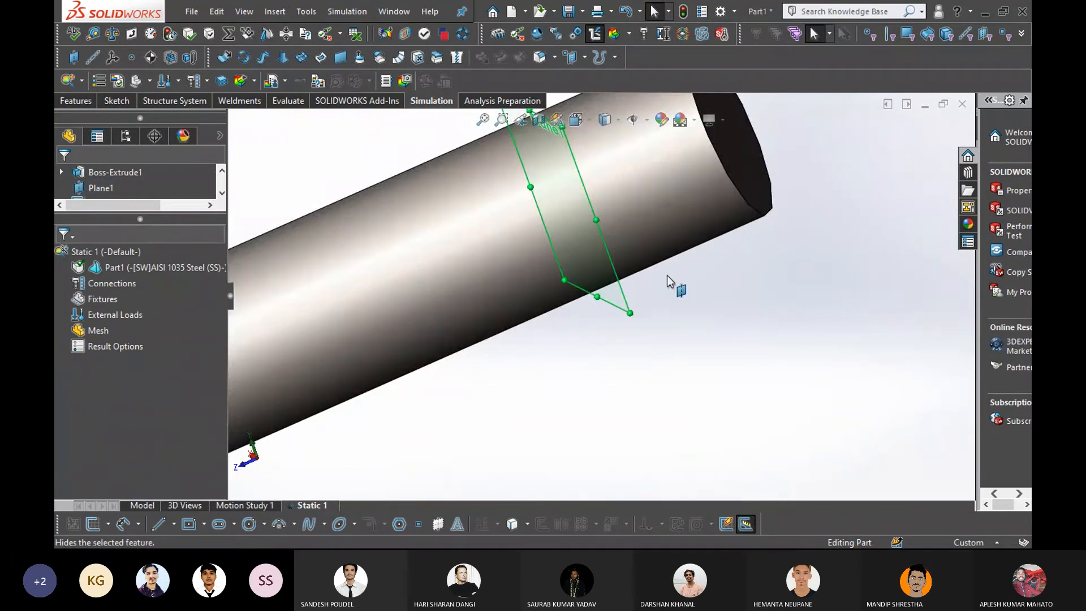
scroll(562, 306, up, 3)
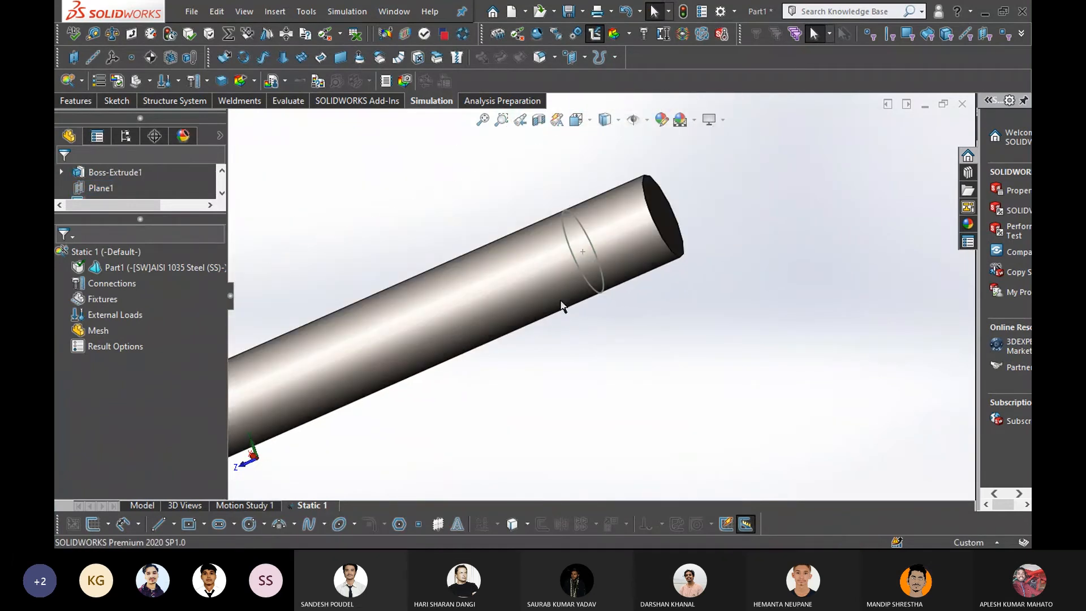
click(598, 291)
mouse_move(626, 300)
middle_down()
mouse_move(603, 390)
mouse_move(671, 368)
mouse_move(630, 397)
mouse_move(690, 351)
mouse_move(580, 407)
mouse_move(655, 382)
middle_up()
click(591, 430)
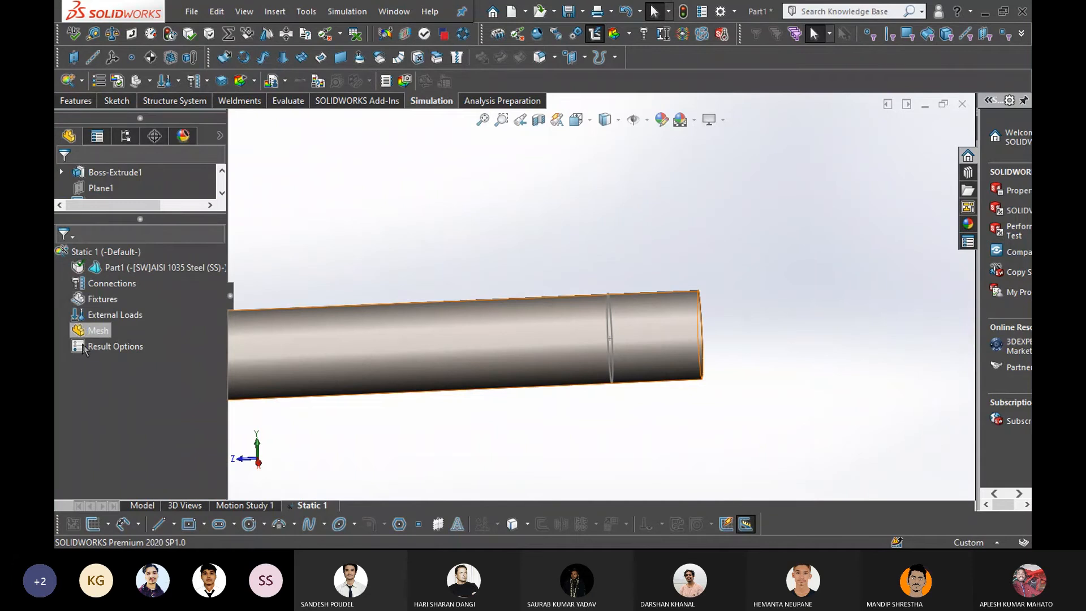
Try again to split the rod's cylindrical face using the circle sketch, this time within a force load definition, and cancel the load
right_click(121, 315)
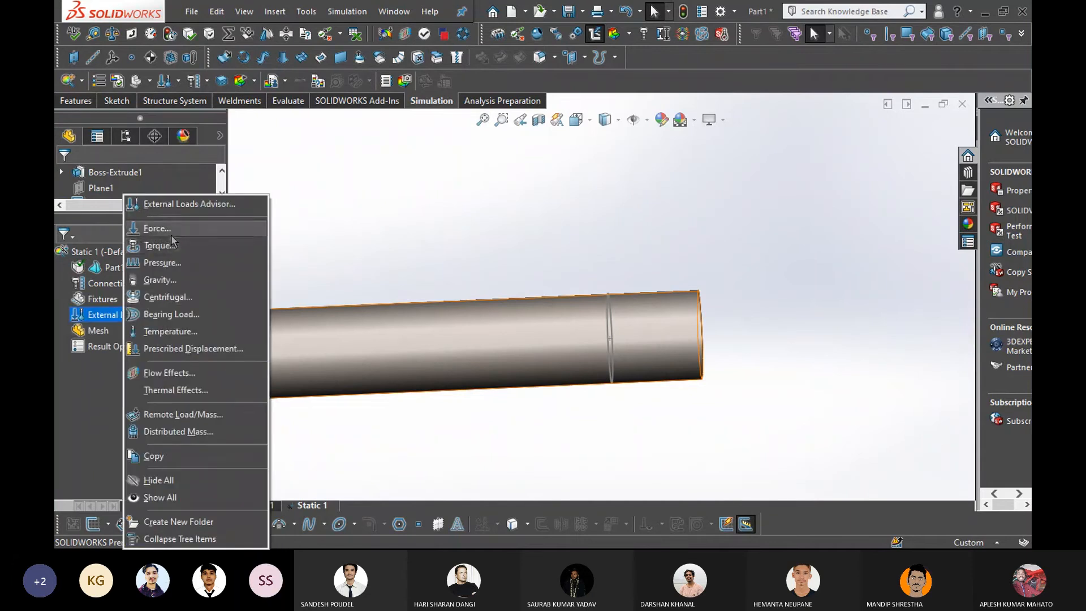
click(166, 251)
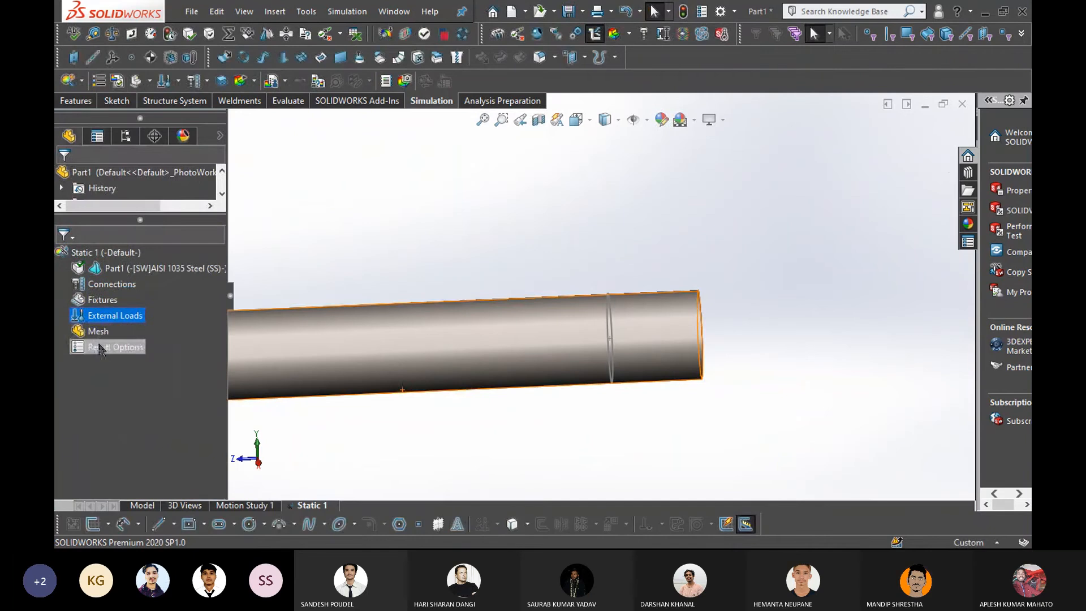
right_click(113, 318)
click(138, 228)
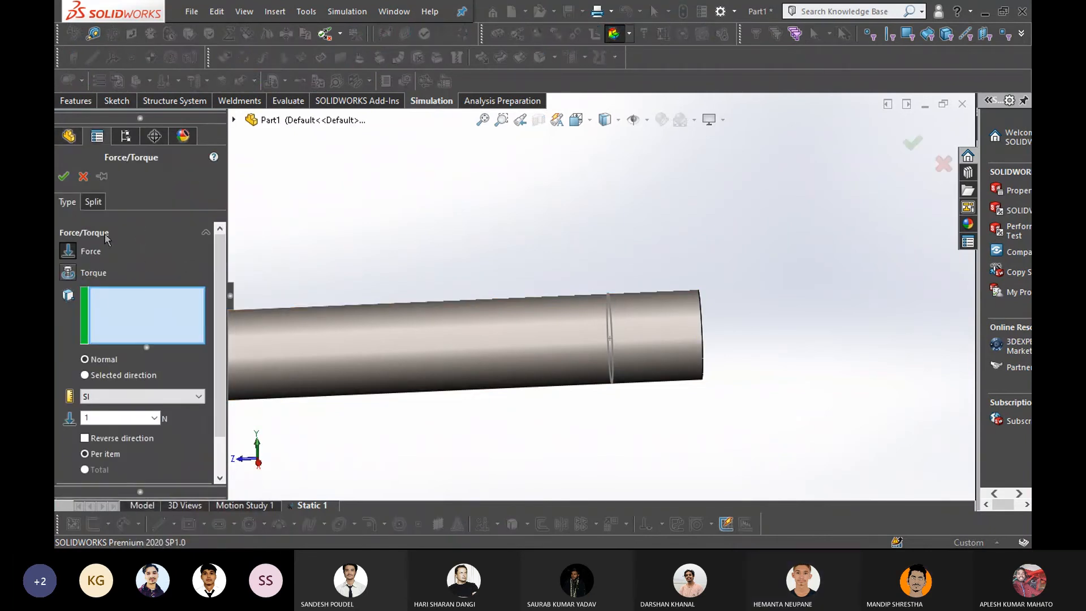
click(95, 203)
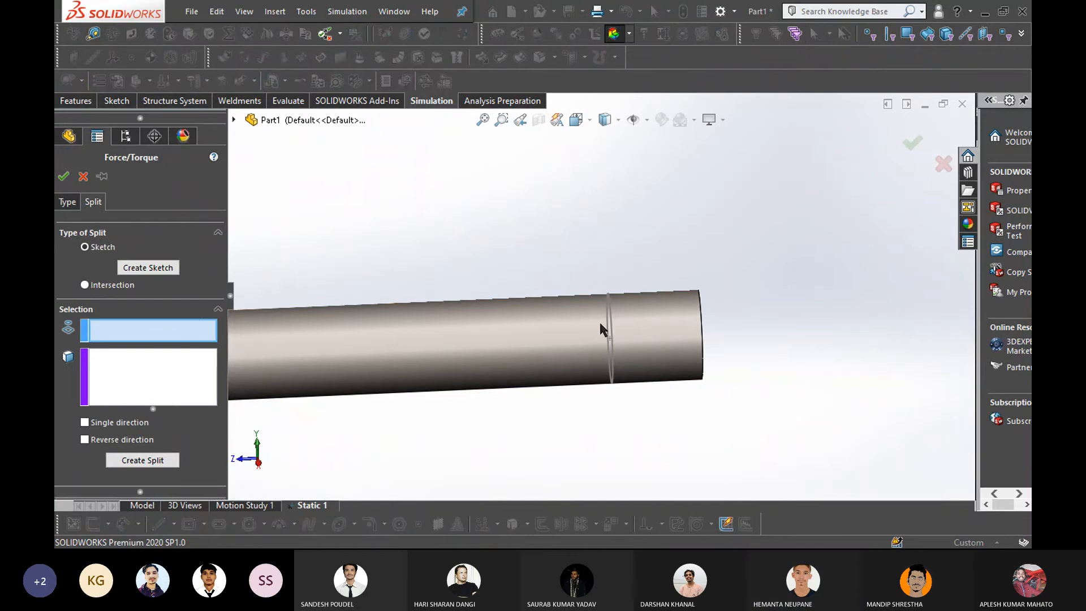
click(612, 333)
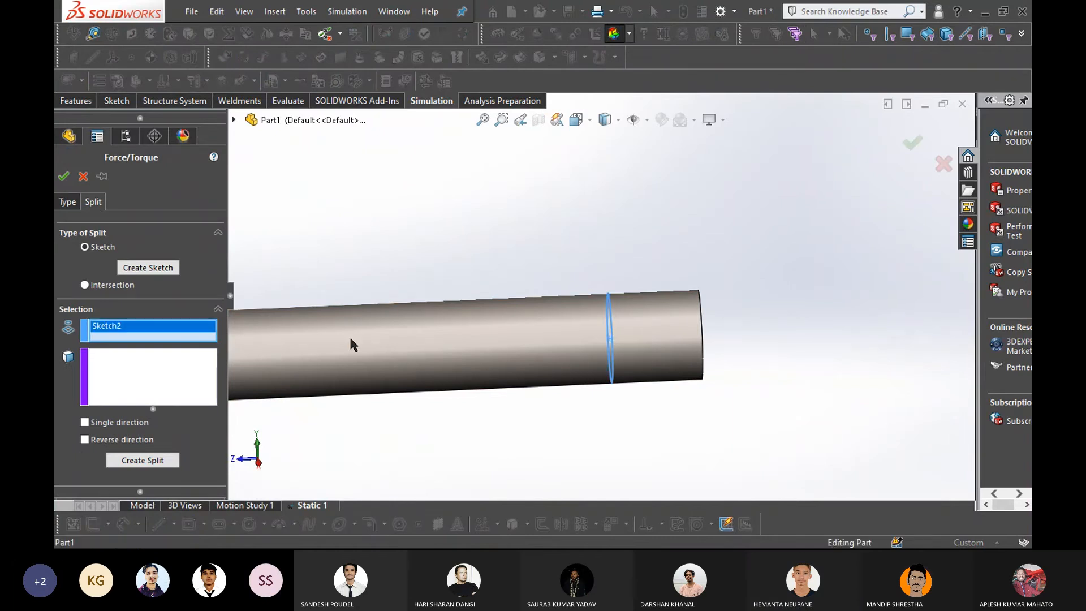
click(136, 377)
click(658, 340)
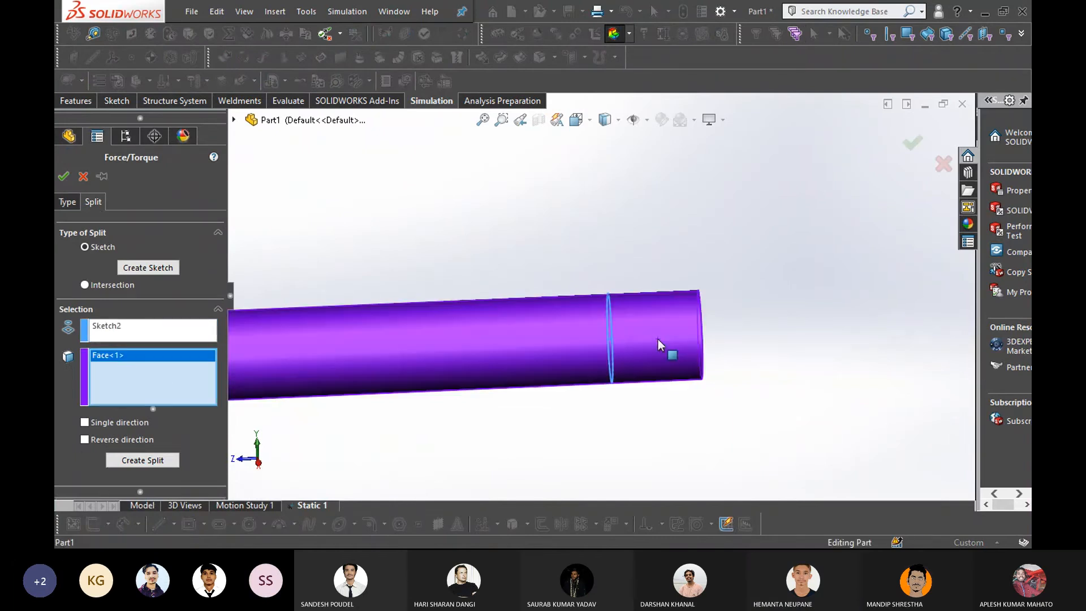
click(143, 460)
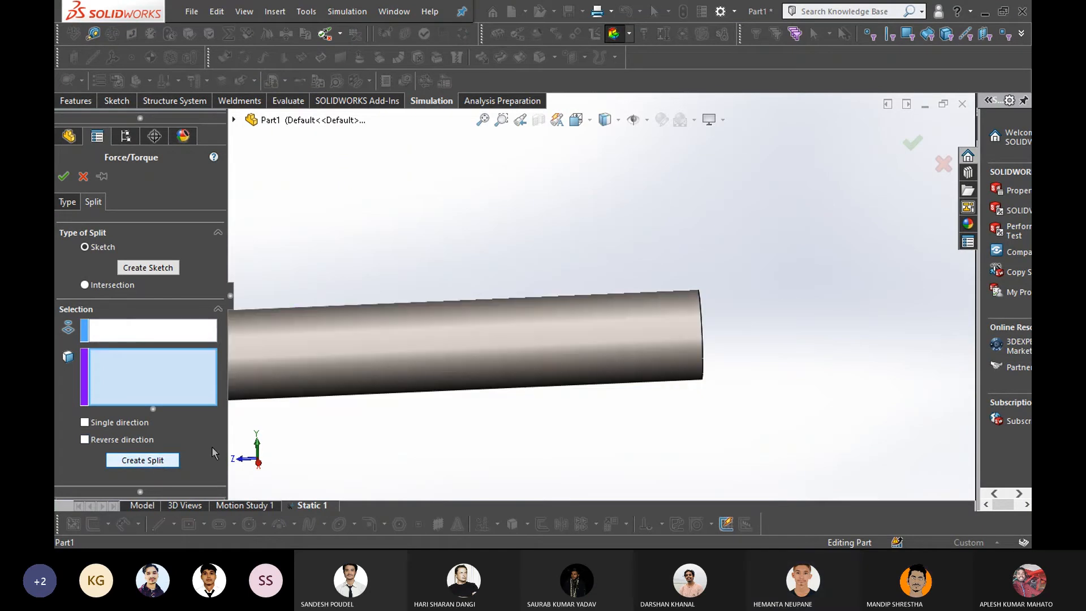
click(81, 176)
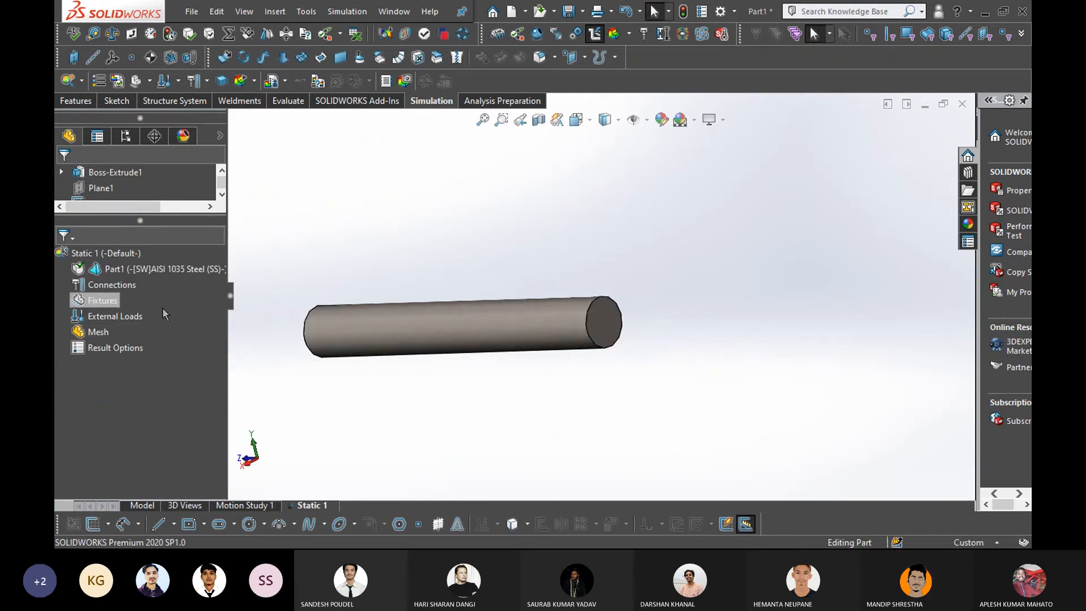
Delete the circle sketch Sketch2 from the offset plane
drag(135, 215, 135, 306)
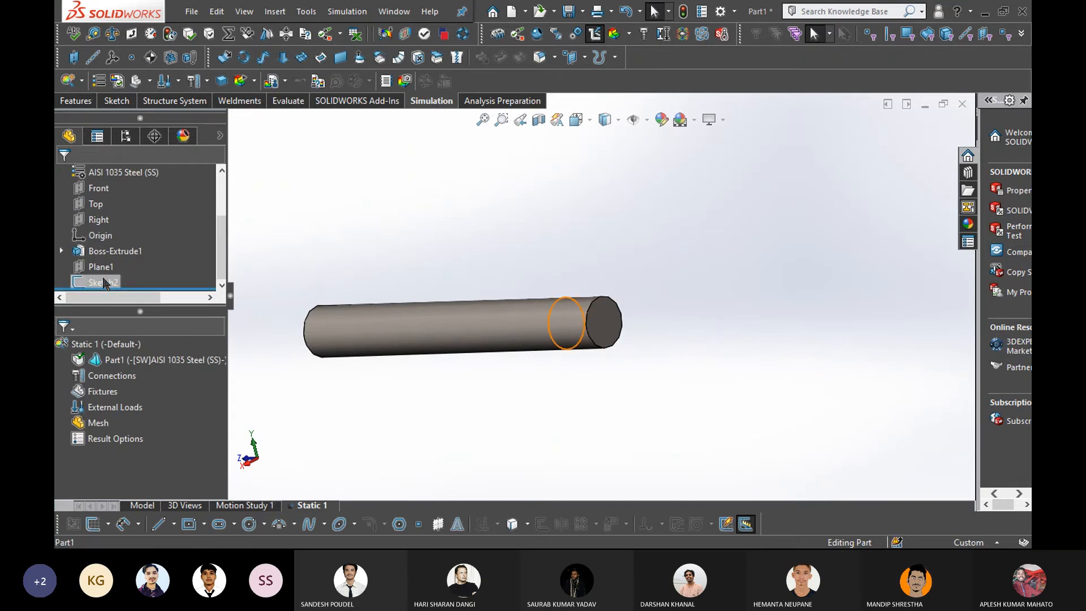
right_click(104, 283)
click(116, 345)
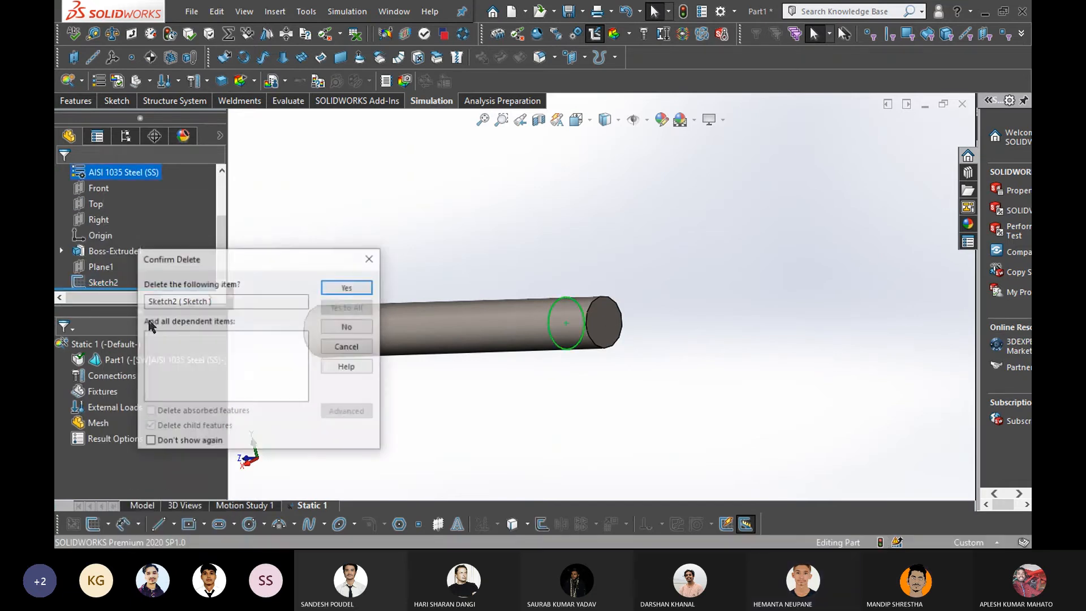
click(347, 286)
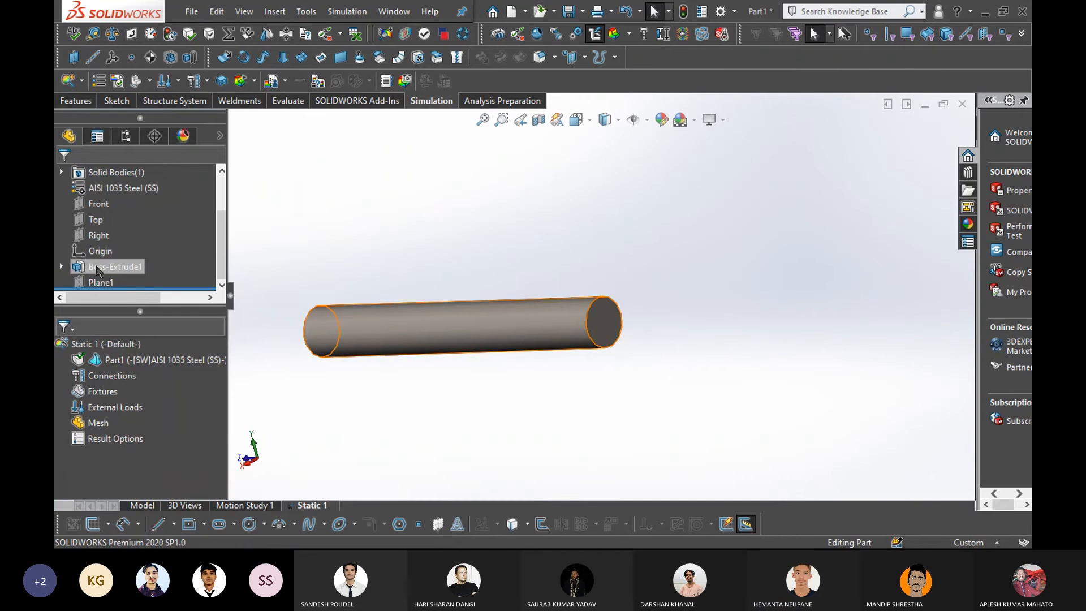
Open a new sketch on the offset plane Plane1 near the rod's end
click(102, 281)
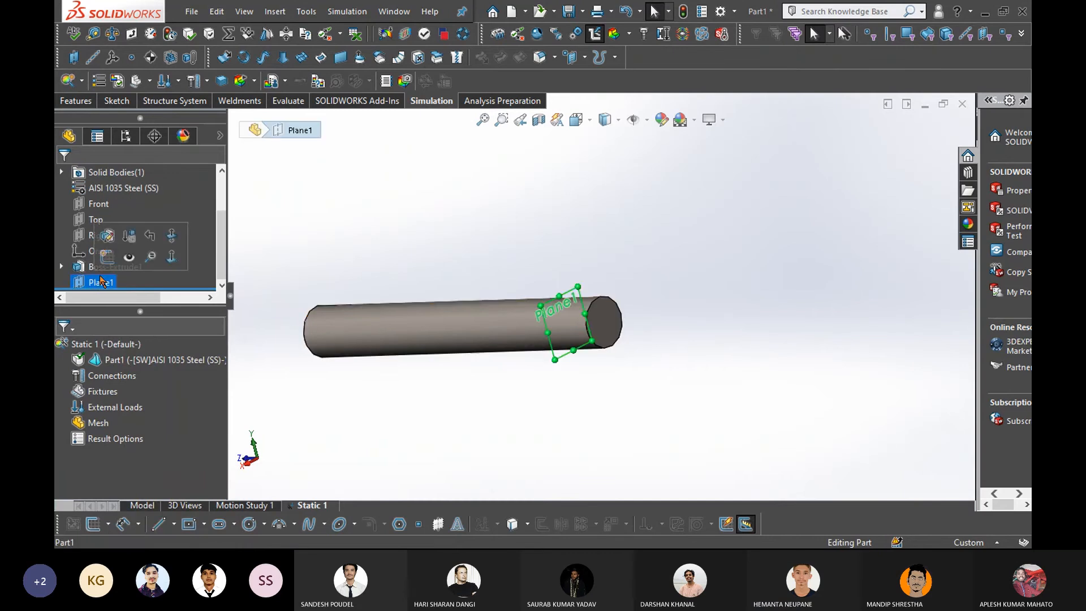
click(106, 256)
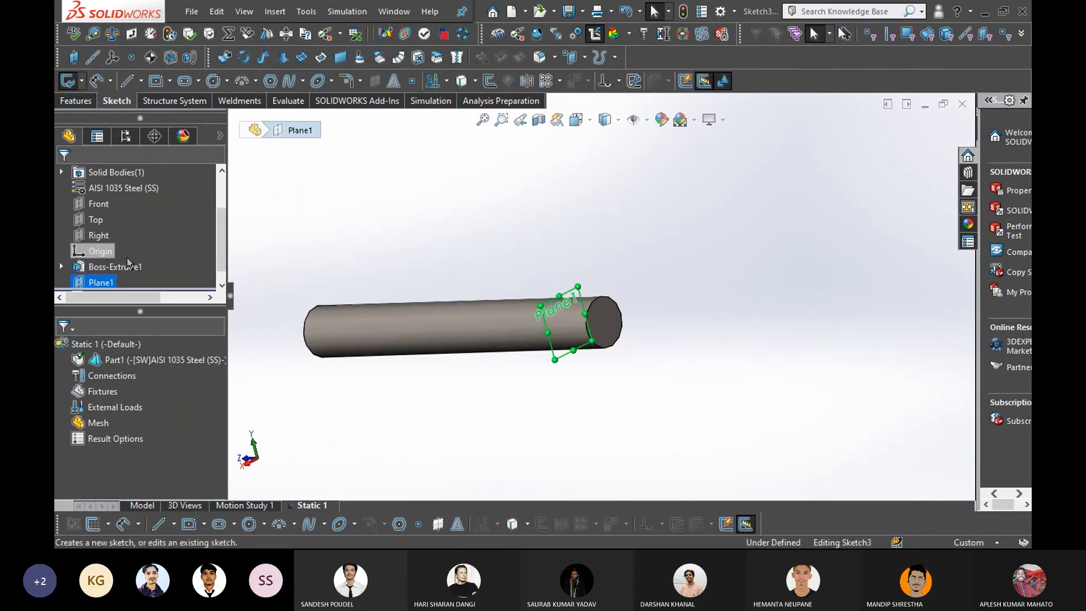
scroll(621, 335, down, 4)
middle_drag(650, 400, 600, 394)
scroll(608, 331, down, 5)
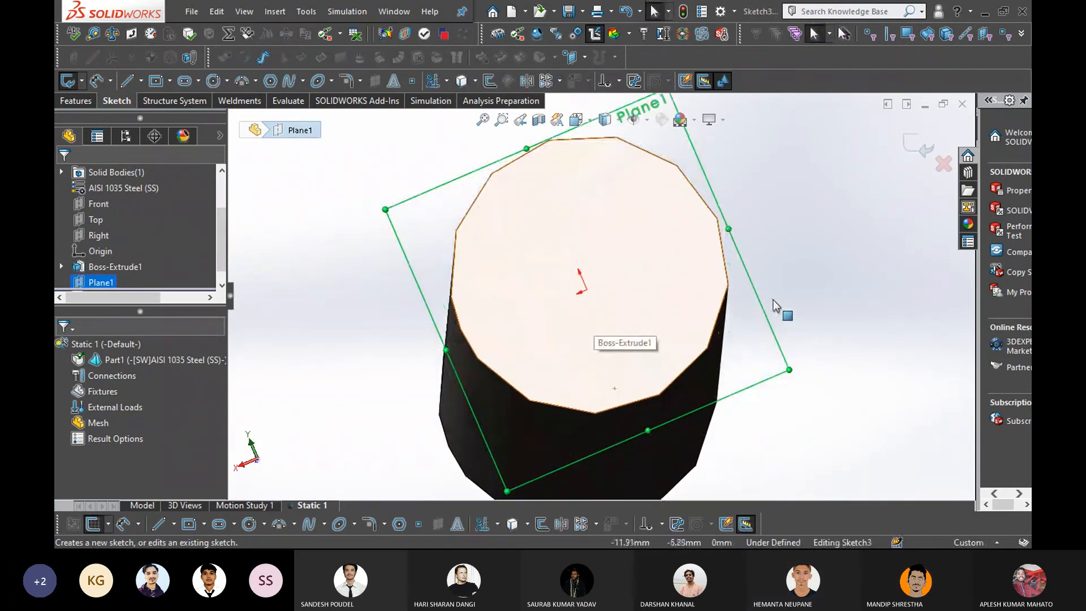
mouse_move(774, 300)
right_down()
mouse_move(795, 316)
mouse_move(844, 323)
right_up()
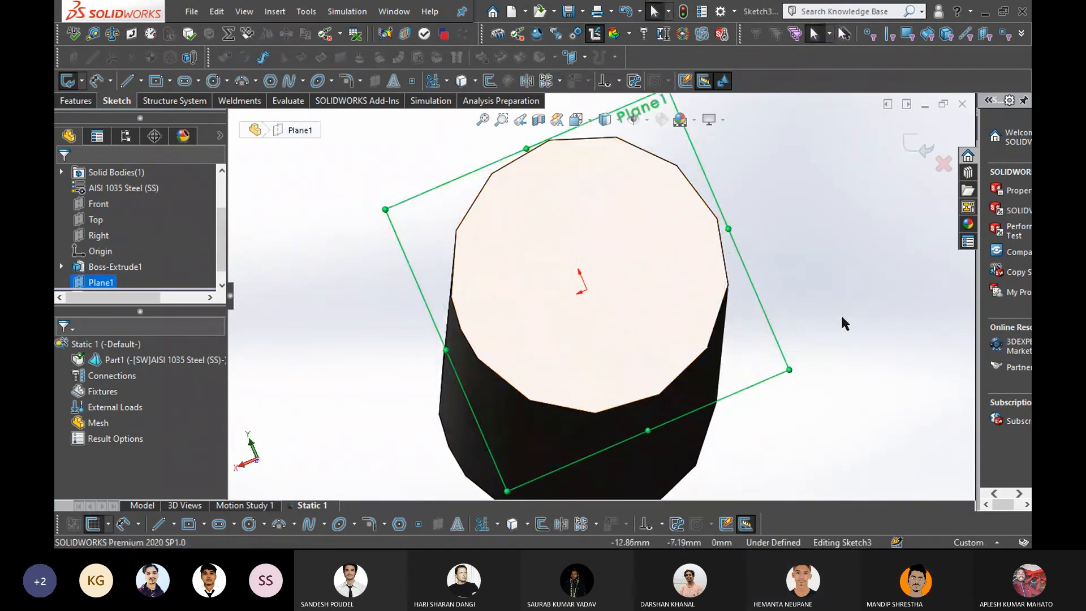
key(space)
click(520, 365)
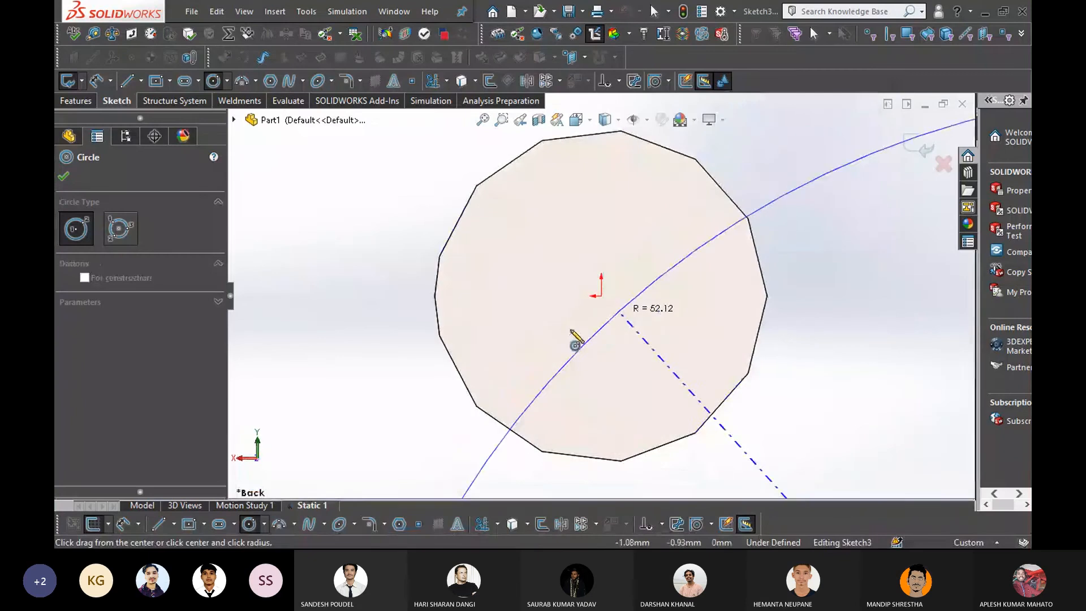
scroll(611, 322, up, 3)
scroll(614, 332, up, 1)
key(Escape)
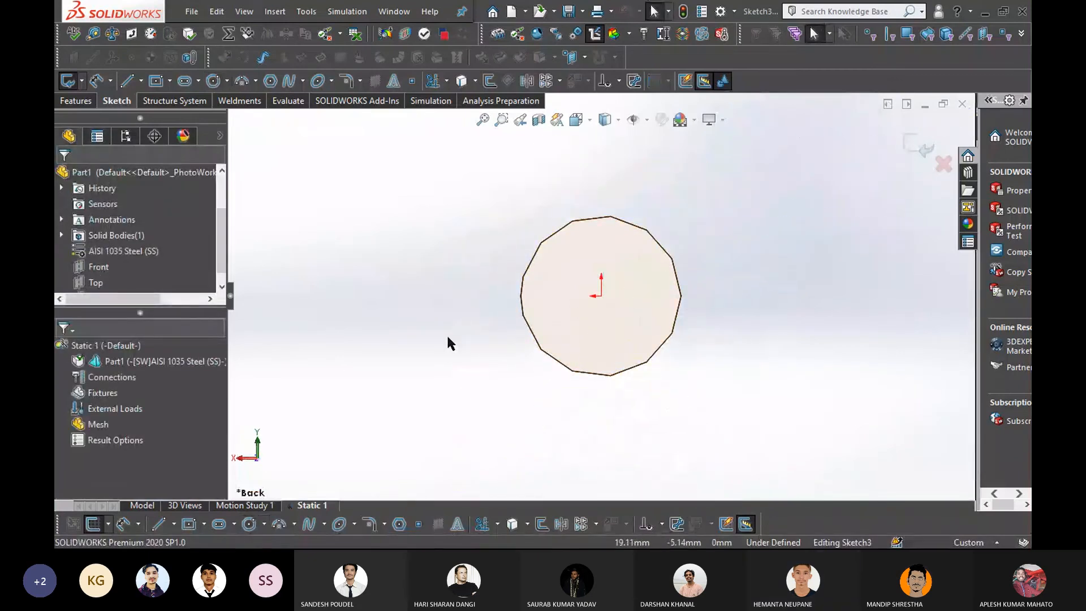
scroll(440, 333, up, 2)
middle_drag(440, 338, 392, 351)
right_drag(419, 346, 485, 346)
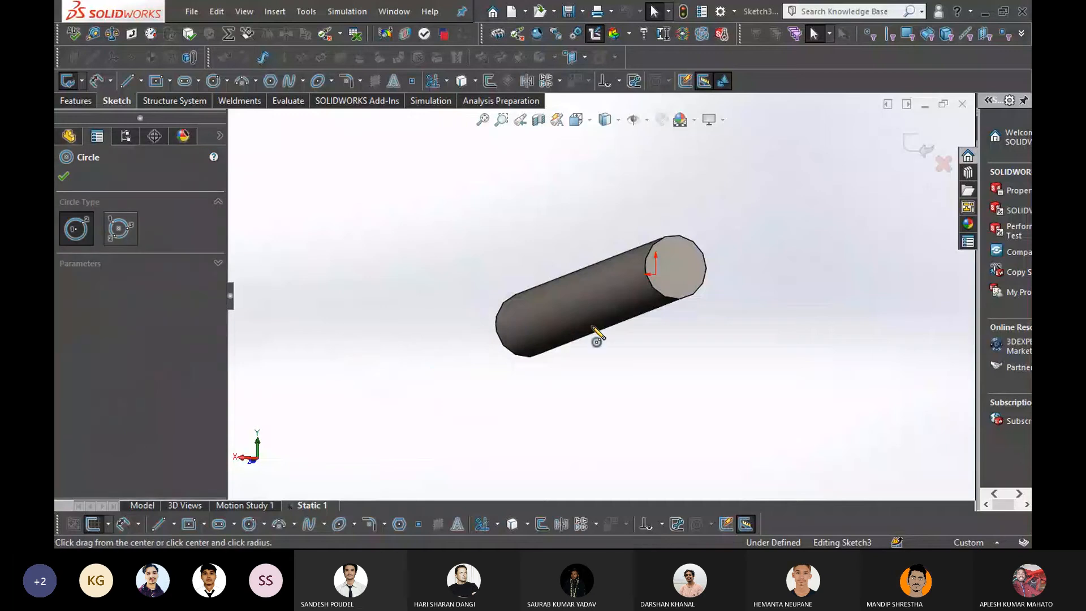
key(space)
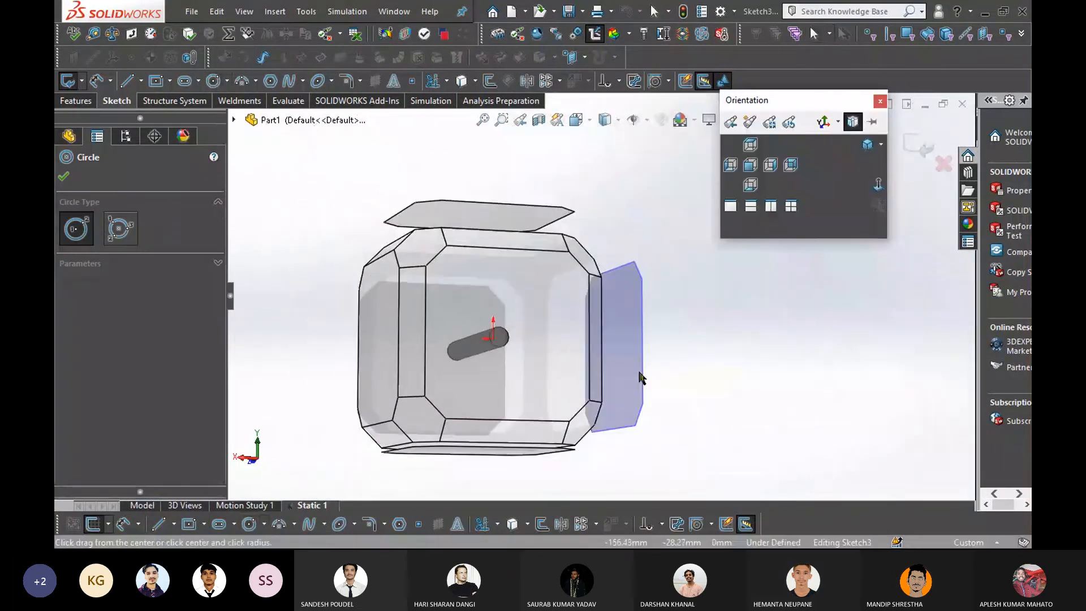
click(640, 380)
key(Escape)
middle_drag(649, 360, 630, 380)
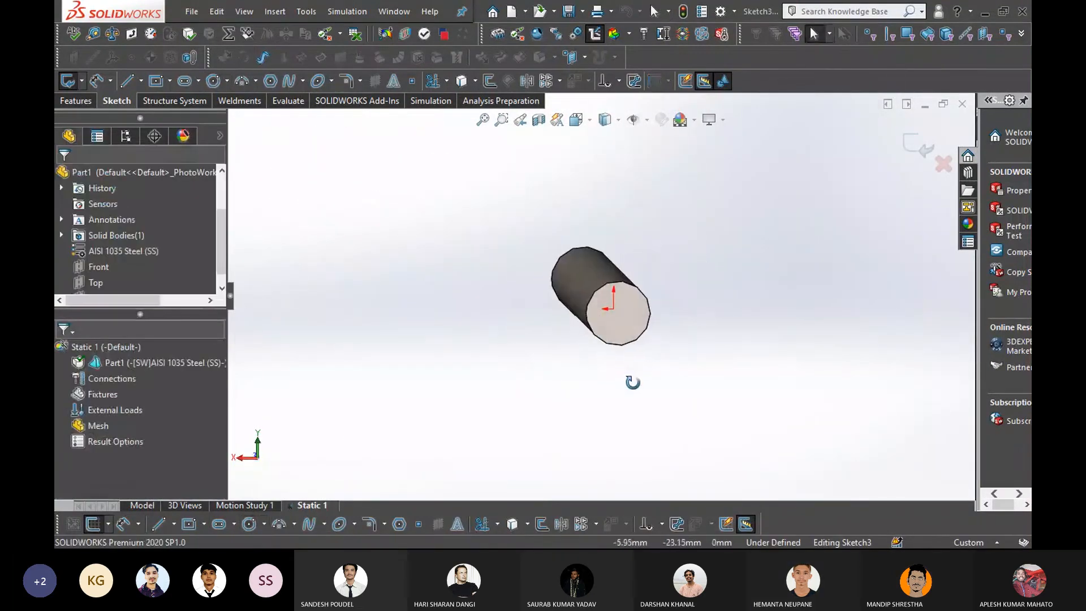
Sketch a circle of radius 10 mm centred on the origin, matching the rod's outline on the offset plane, and close the sketch
scroll(129, 263, down, 3)
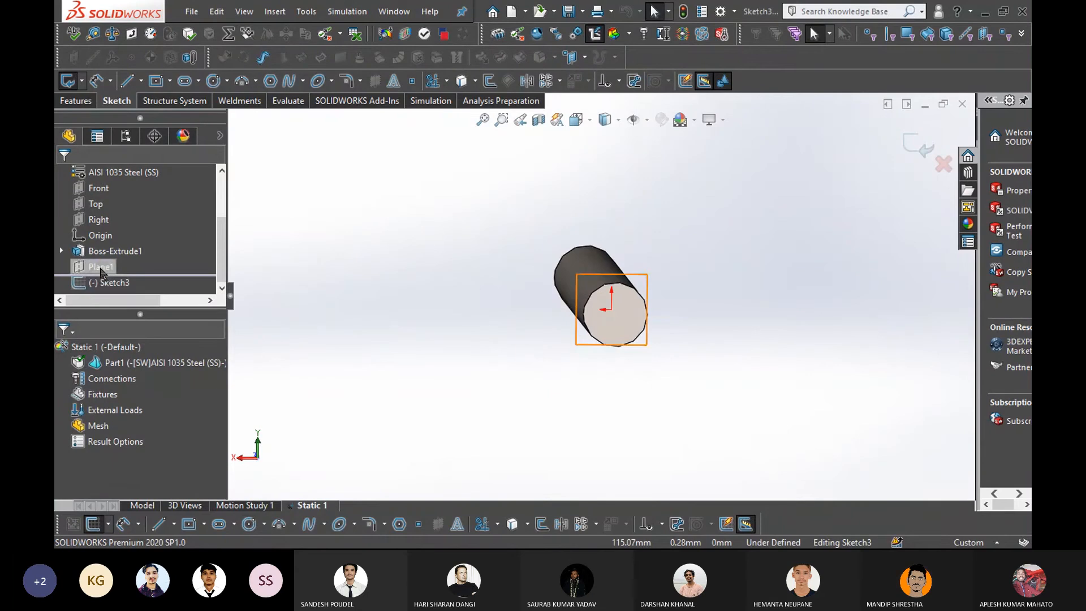
key(space)
click(490, 355)
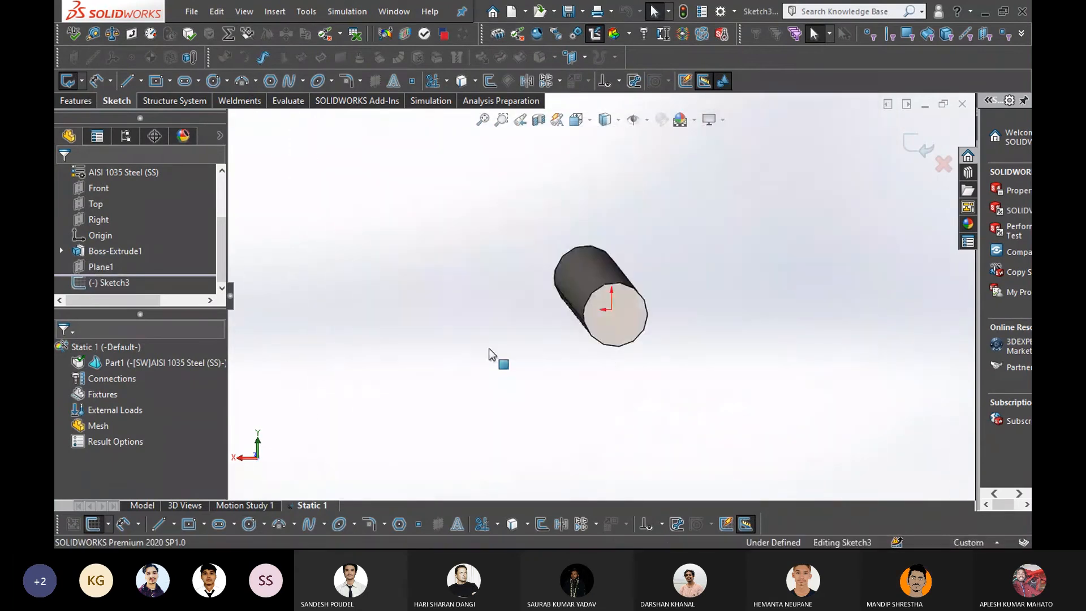
right_drag(341, 349, 386, 365)
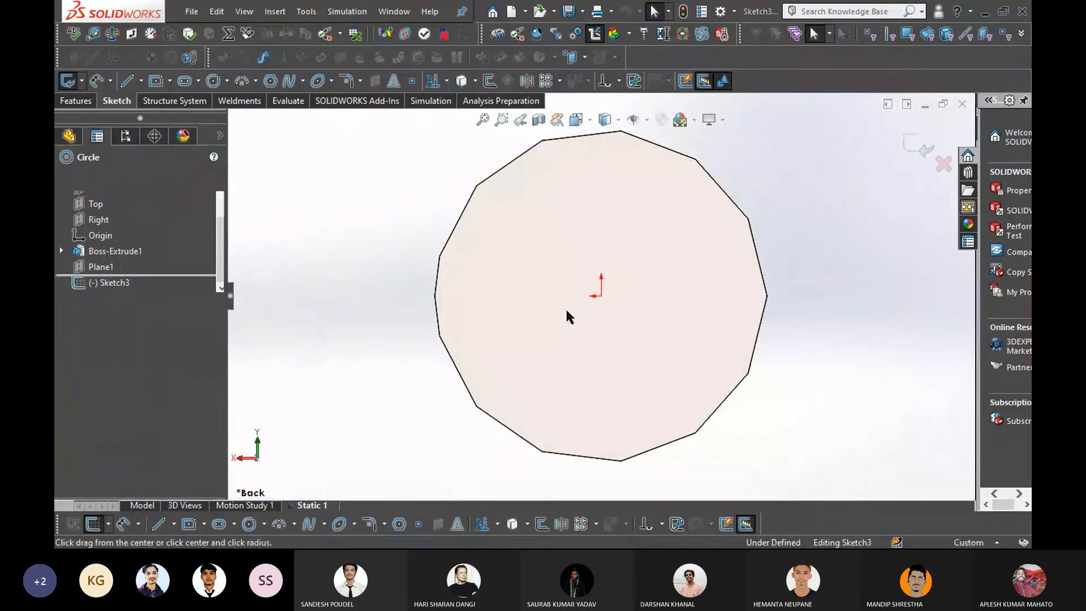
click(601, 295)
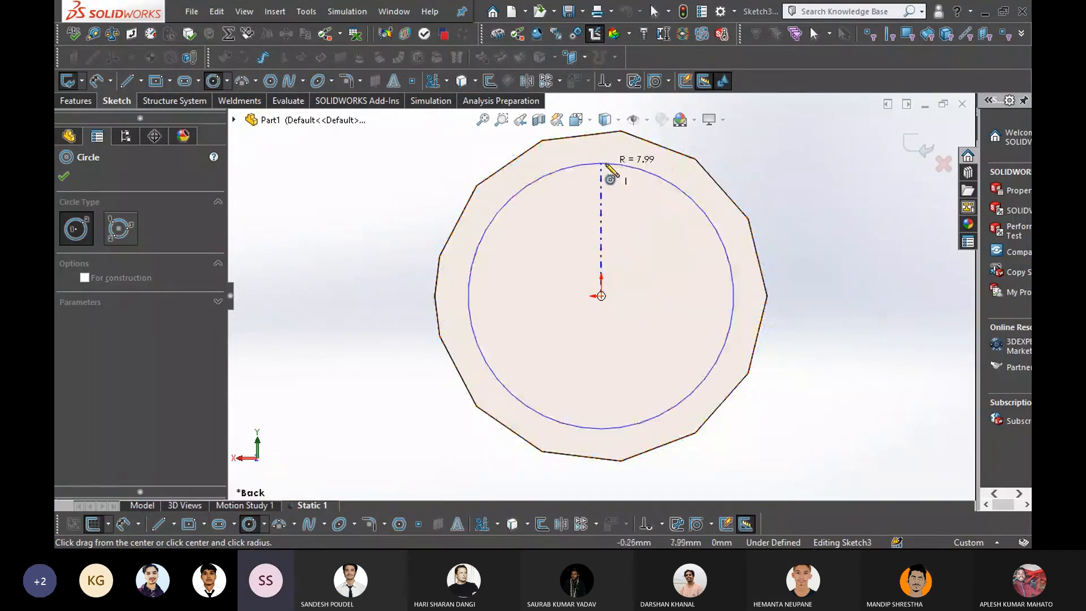
scroll(638, 156, down, 3)
scroll(628, 195, up, 2)
scroll(615, 225, up, 1)
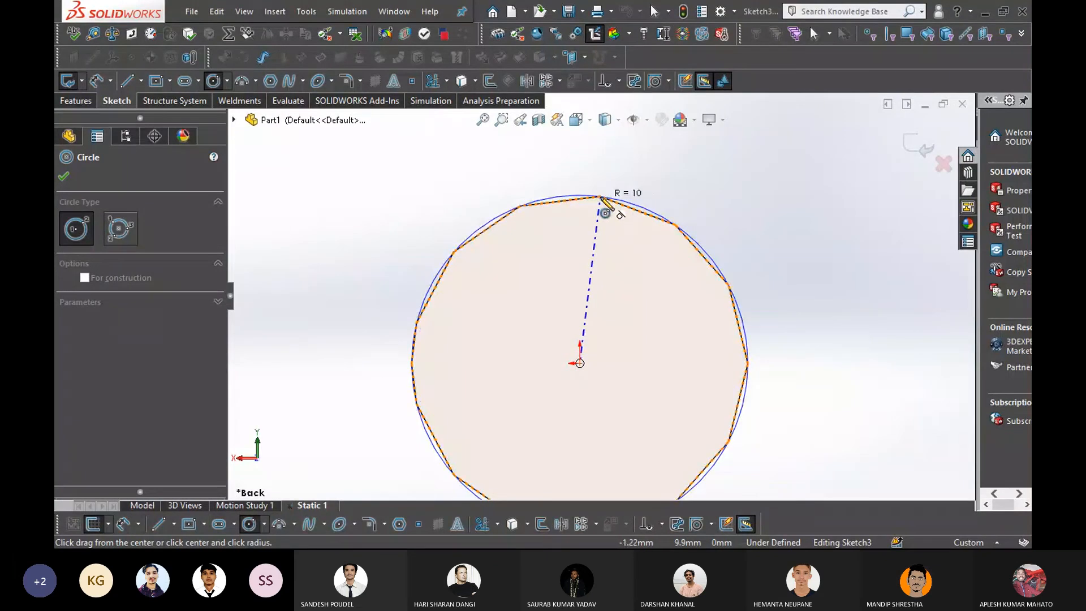
click(600, 199)
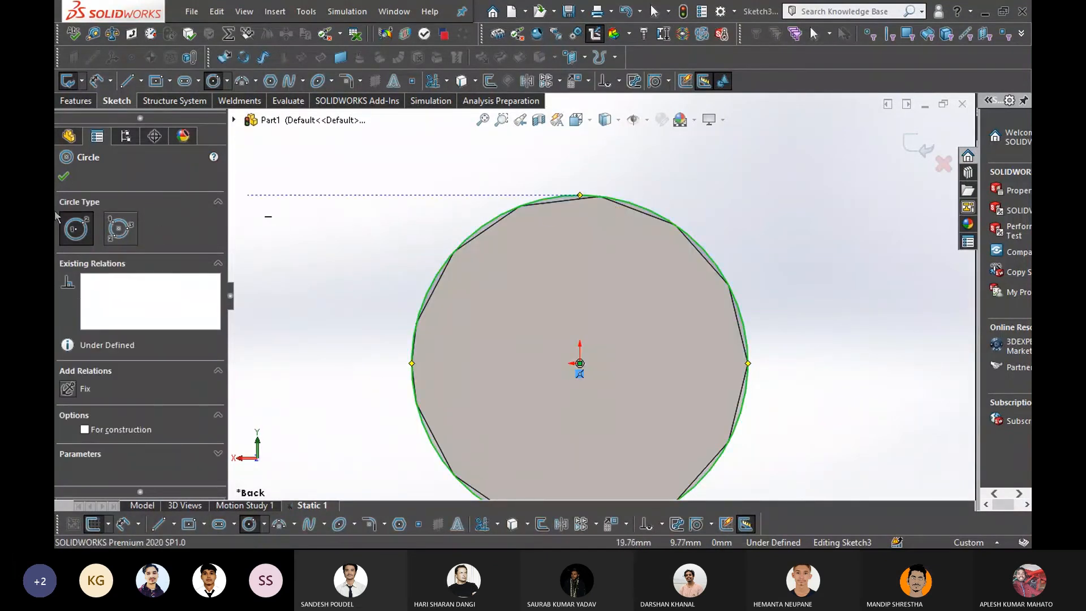
key(Escape)
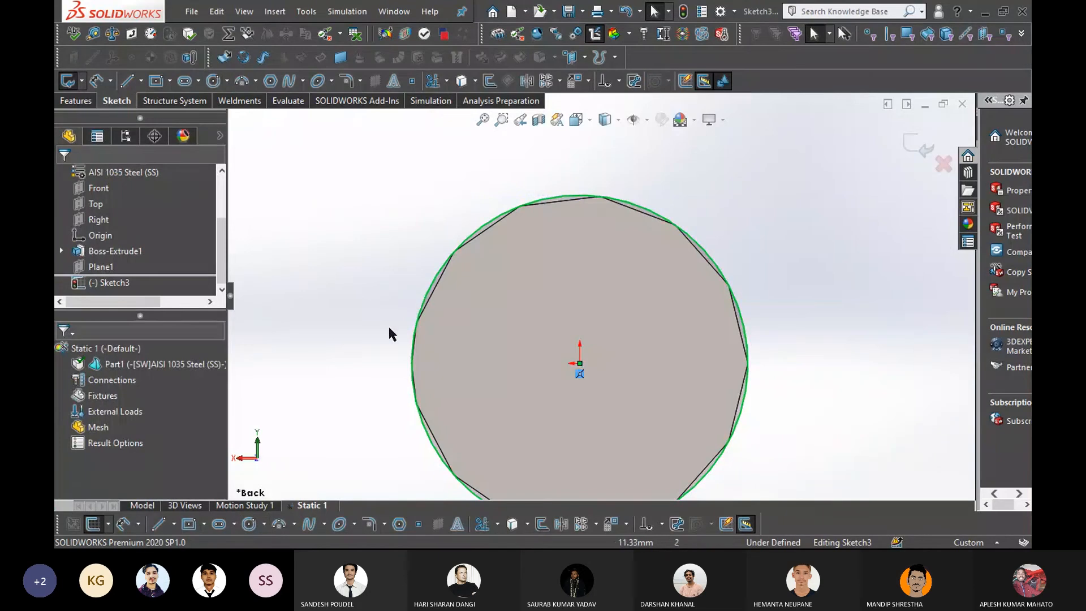
key(f)
middle_drag(403, 330, 466, 356)
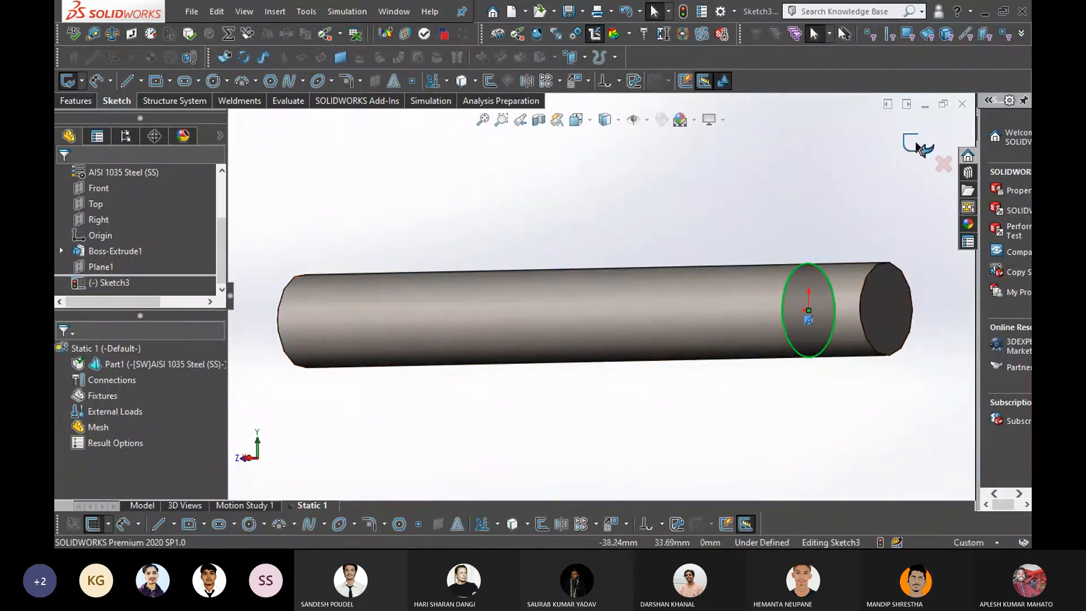
click(917, 147)
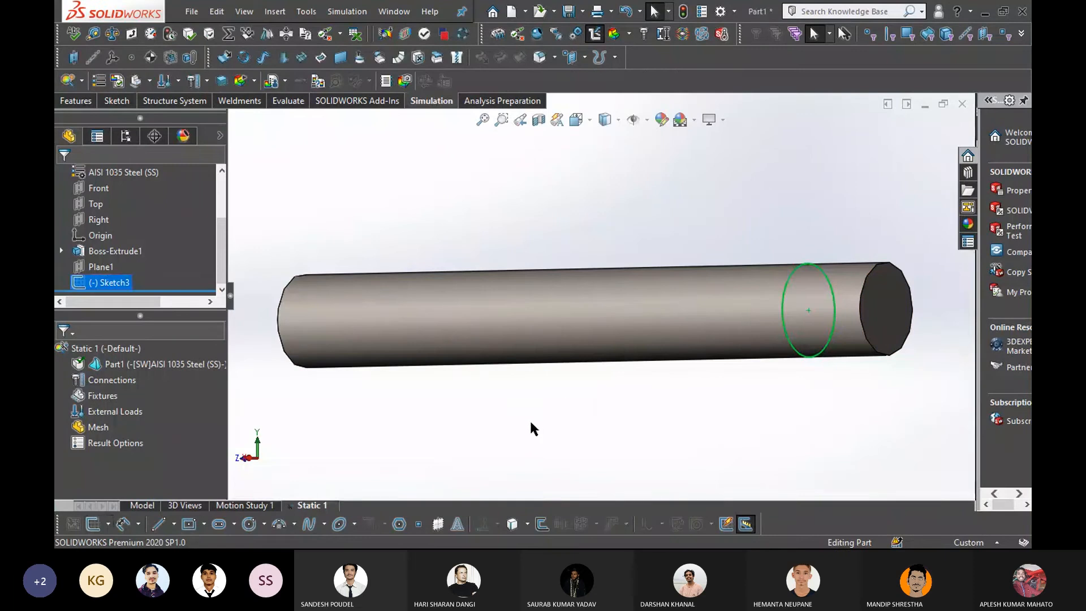
click(372, 474)
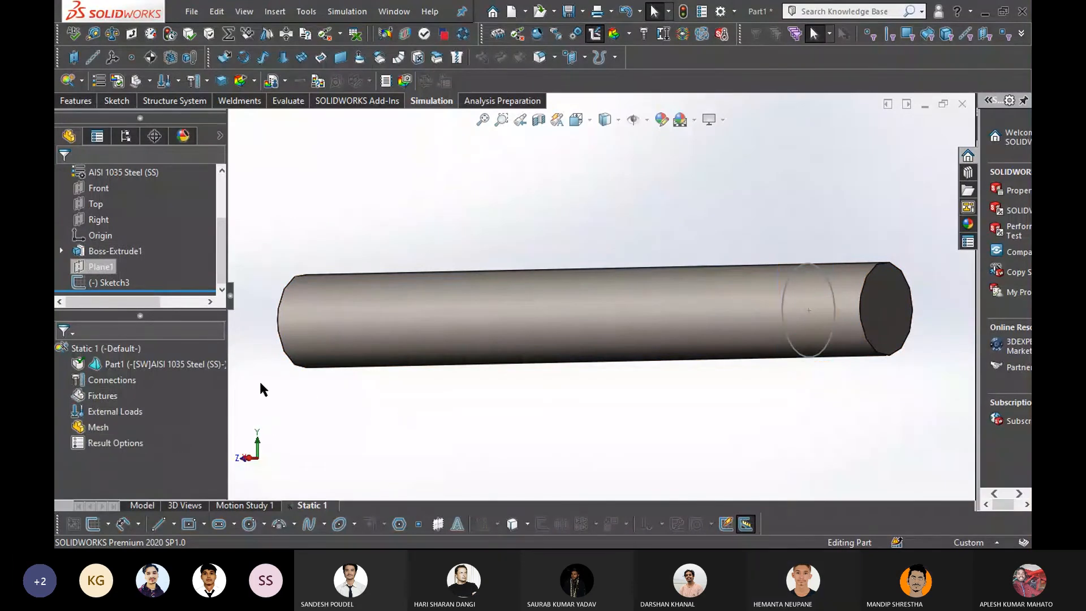
Try to split the rod's cylindrical face with the circle sketch Sketch3 within a force load definition, and cancel the load
right_click(121, 409)
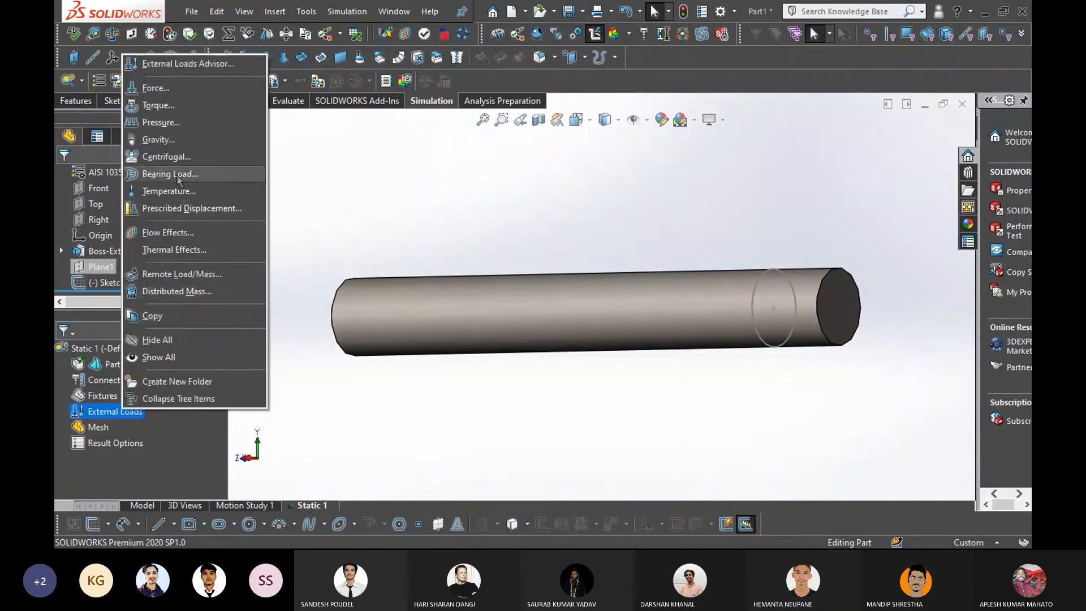
click(177, 94)
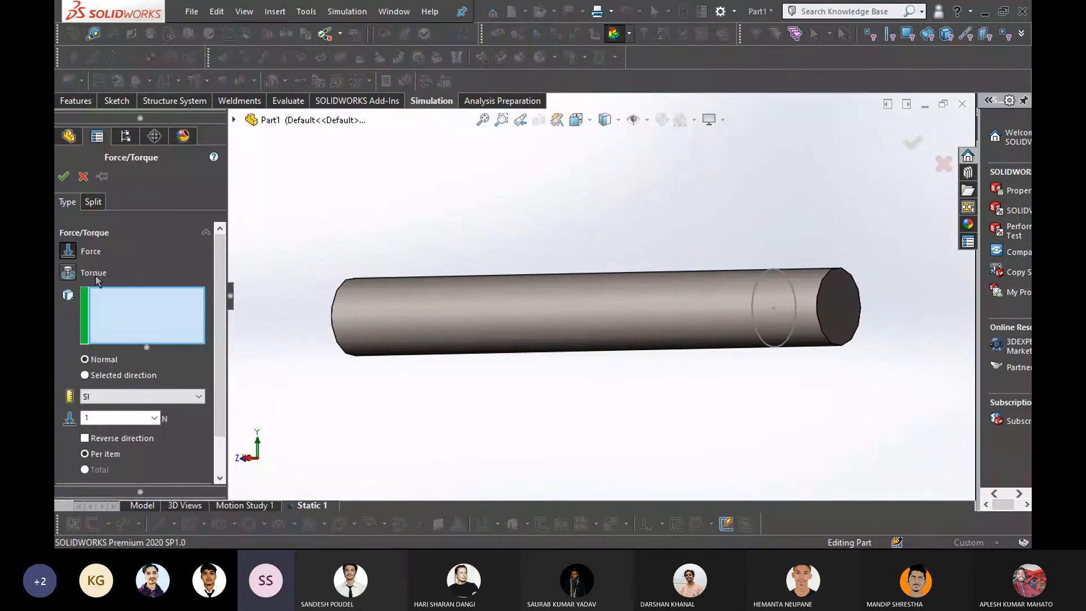
click(94, 200)
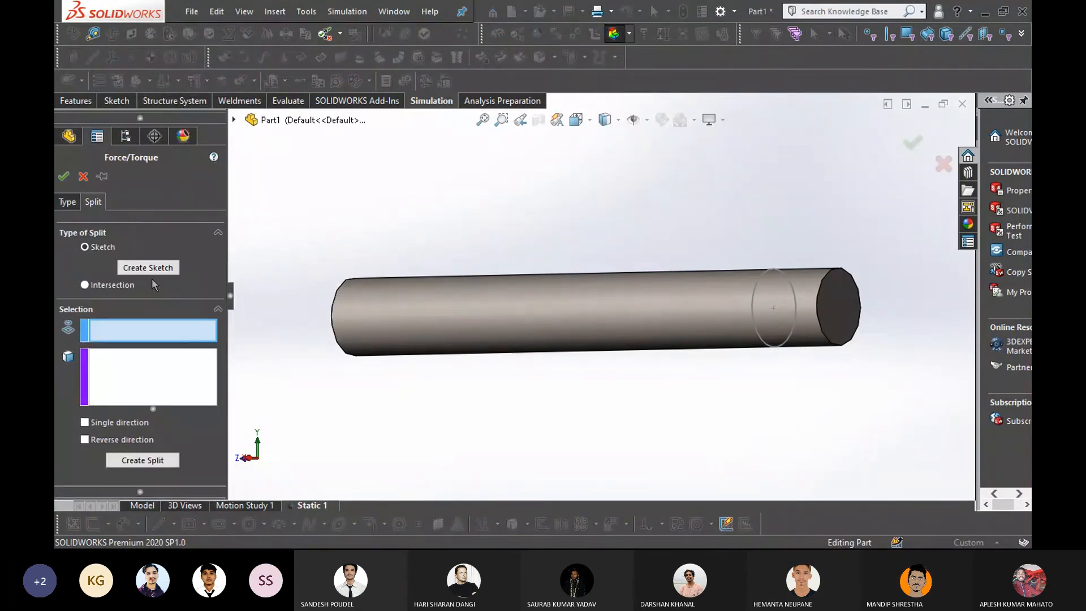
click(754, 327)
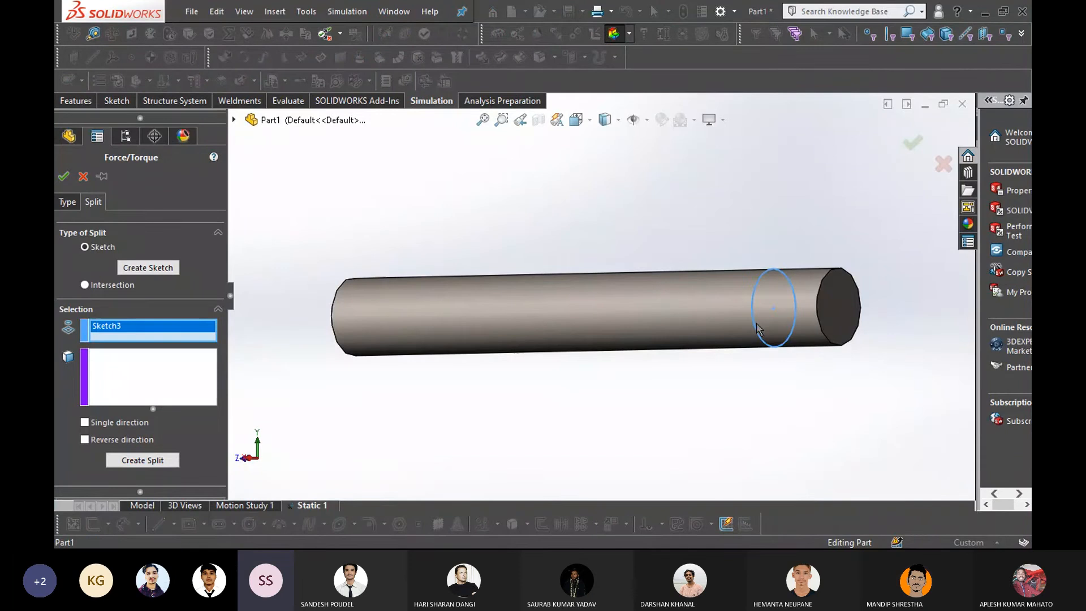
click(142, 385)
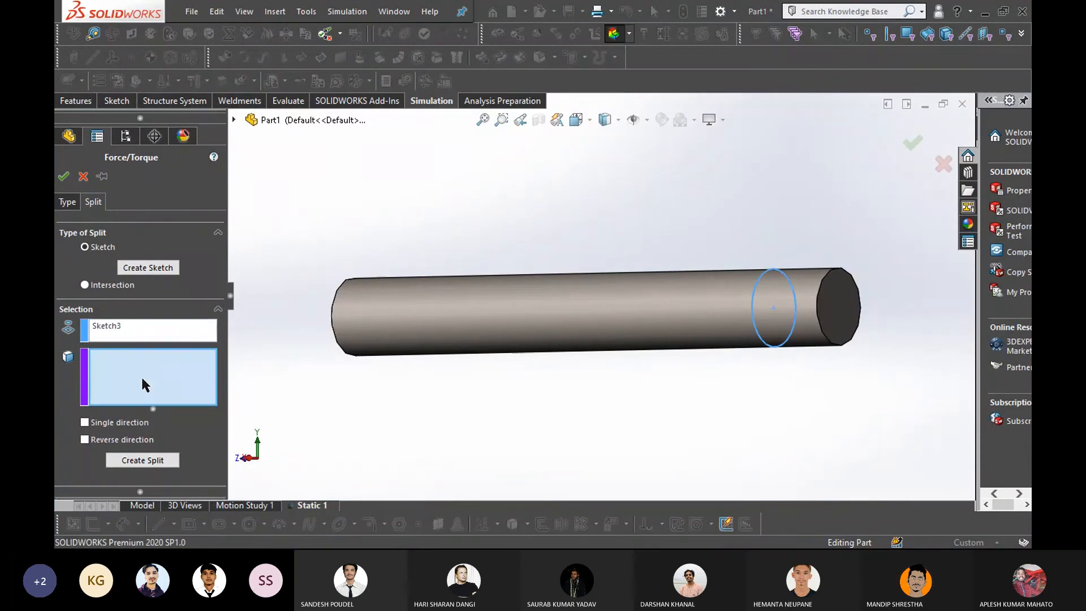
click(694, 329)
click(156, 462)
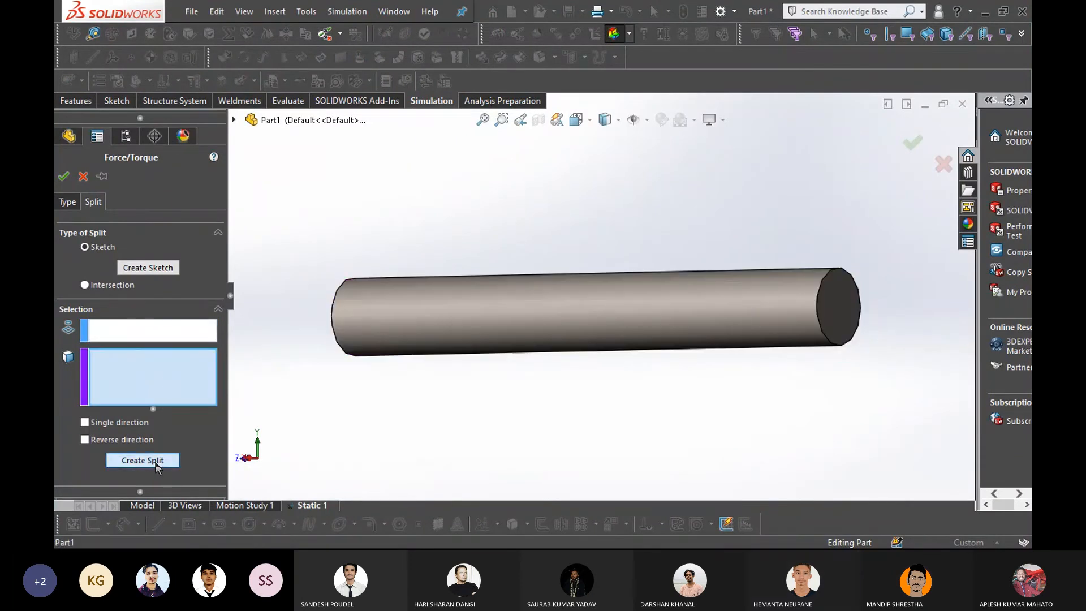
click(86, 177)
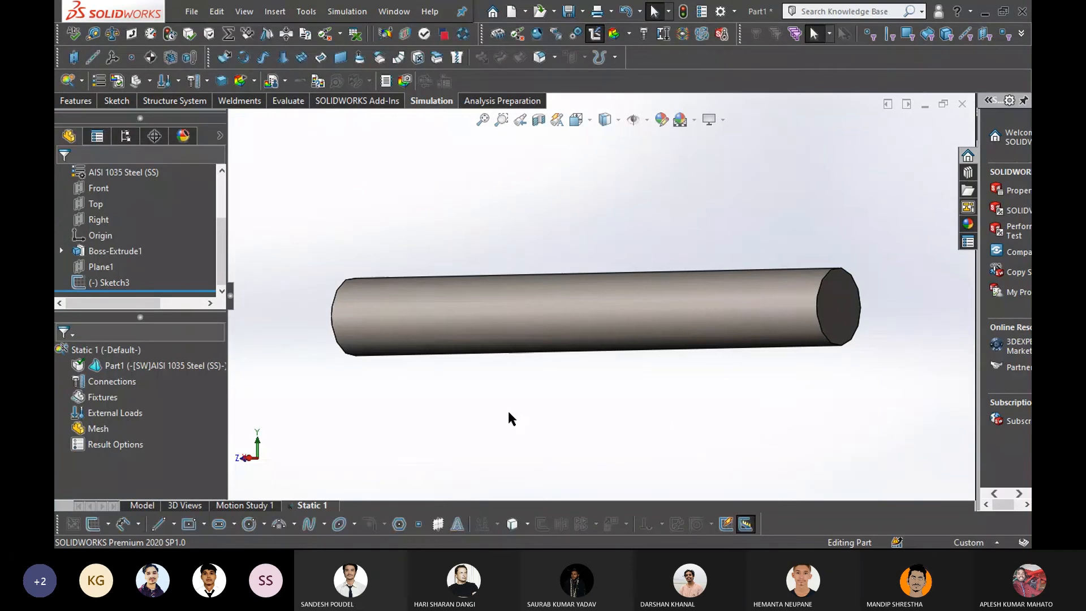
scroll(526, 409, up, 3)
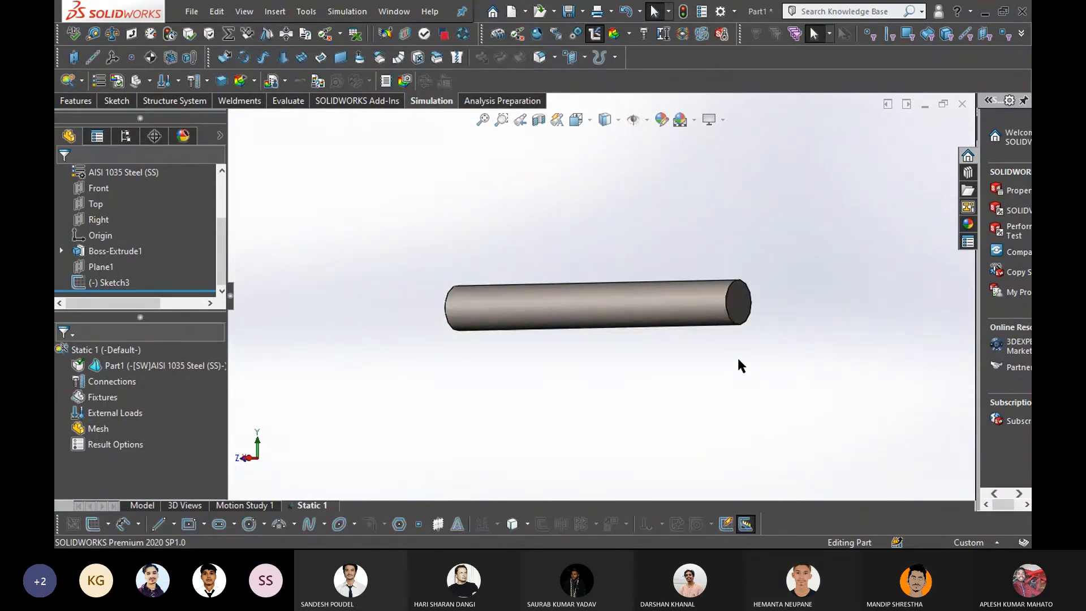
scroll(712, 347, up, 1)
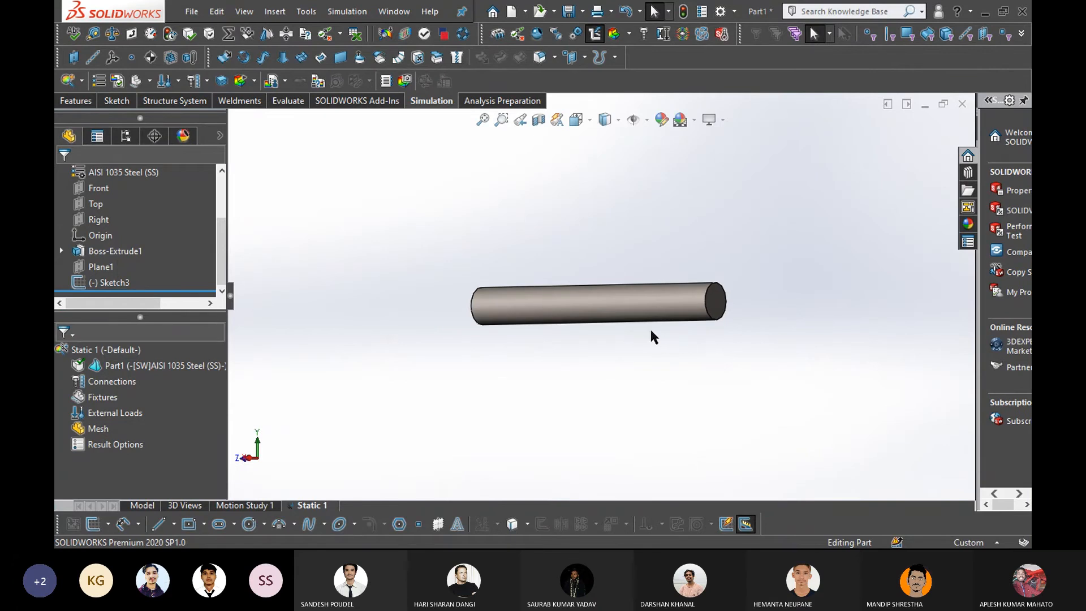
scroll(668, 338, down, 1)
scroll(665, 335, down, 1)
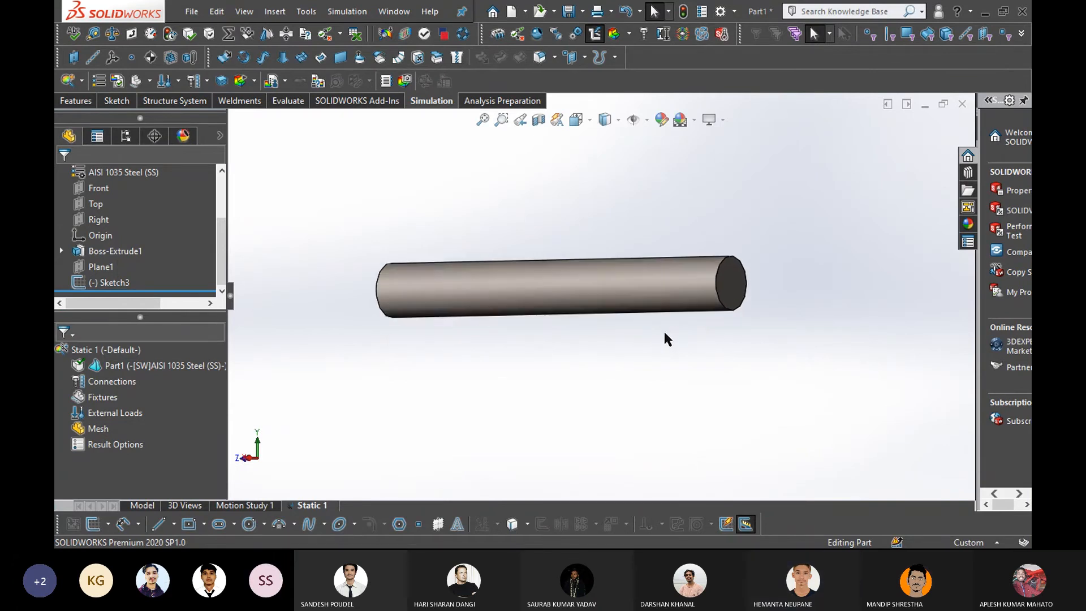
scroll(656, 321, down, 2)
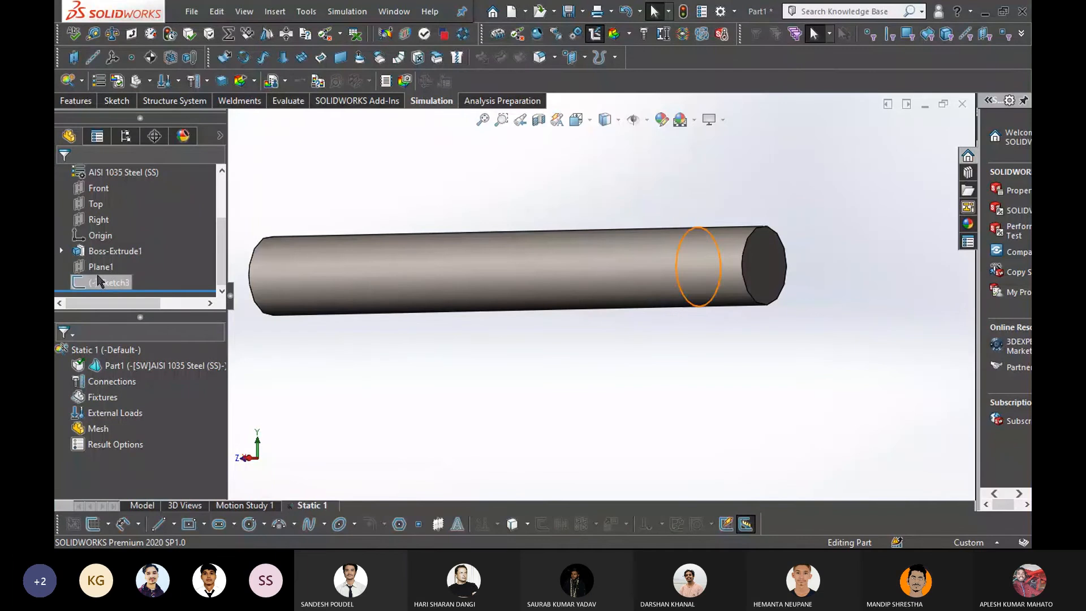
Delete the circle sketch Sketch3 and the offset plane Plane1 near the rod's end
right_click(97, 281)
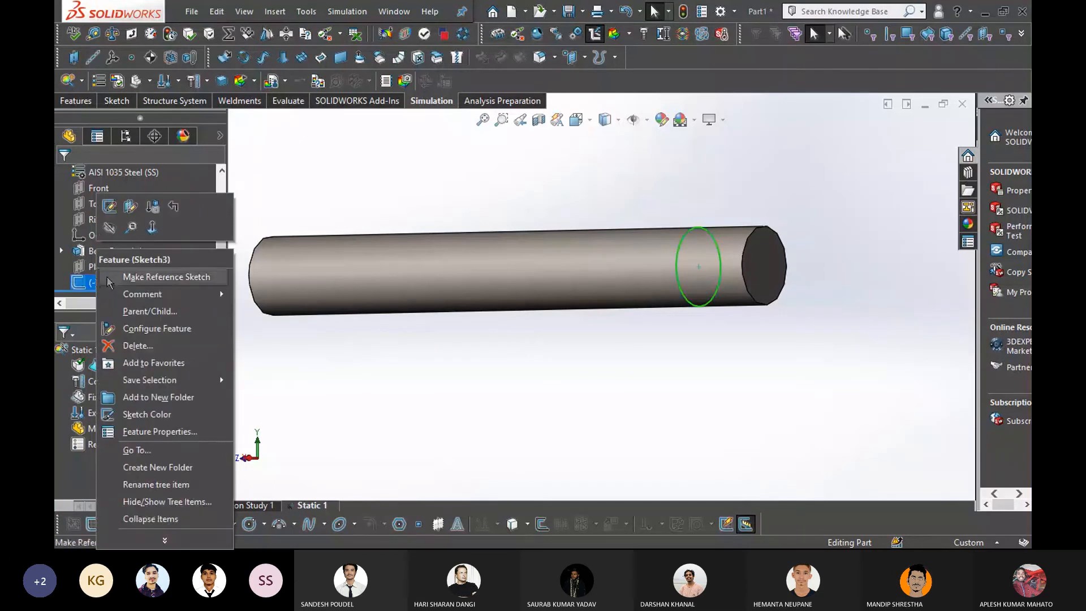
click(167, 335)
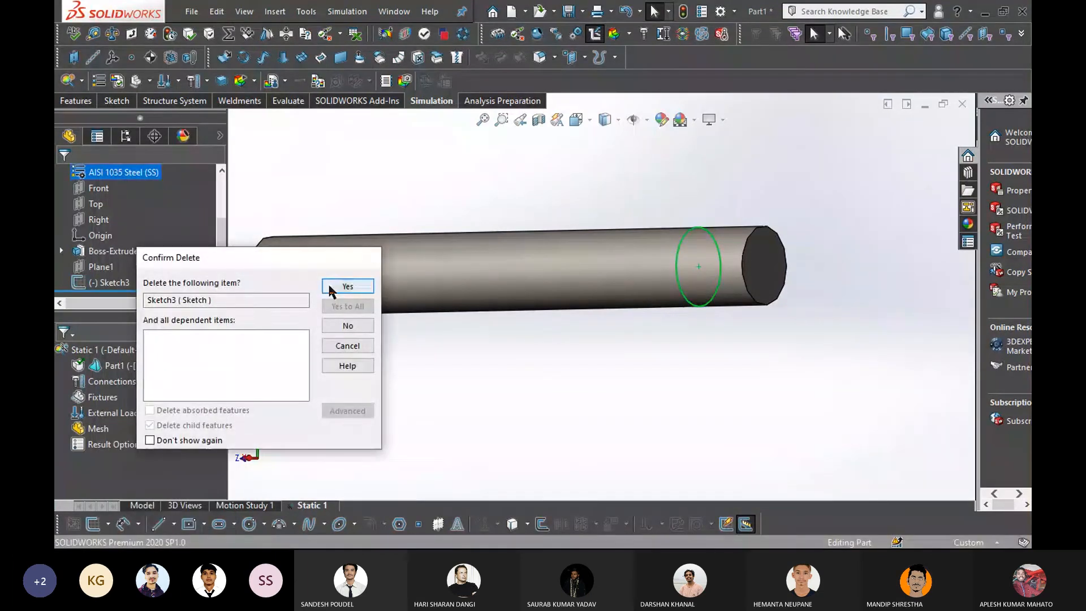
click(347, 286)
click(98, 281)
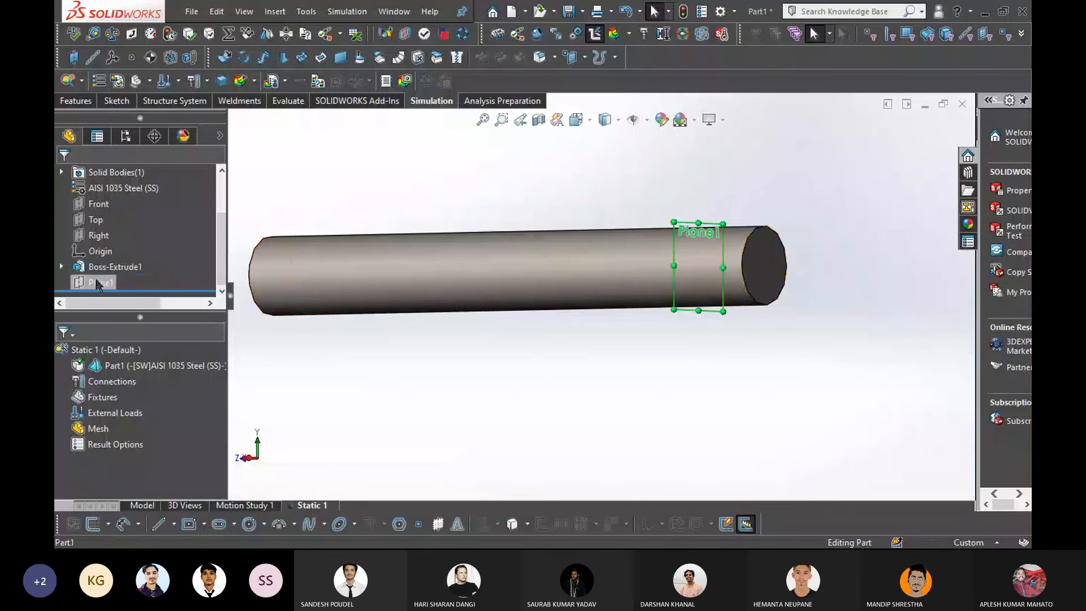
right_click(97, 281)
click(142, 364)
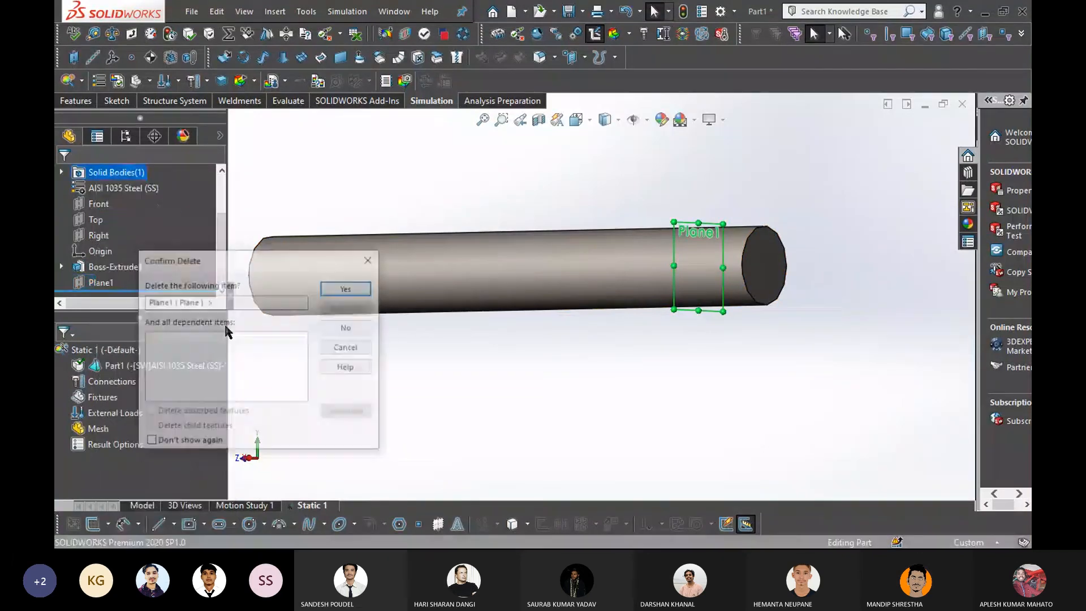
click(342, 286)
Open a new sketch on the rod's flat end face and view it face-on
scroll(598, 351, up, 2)
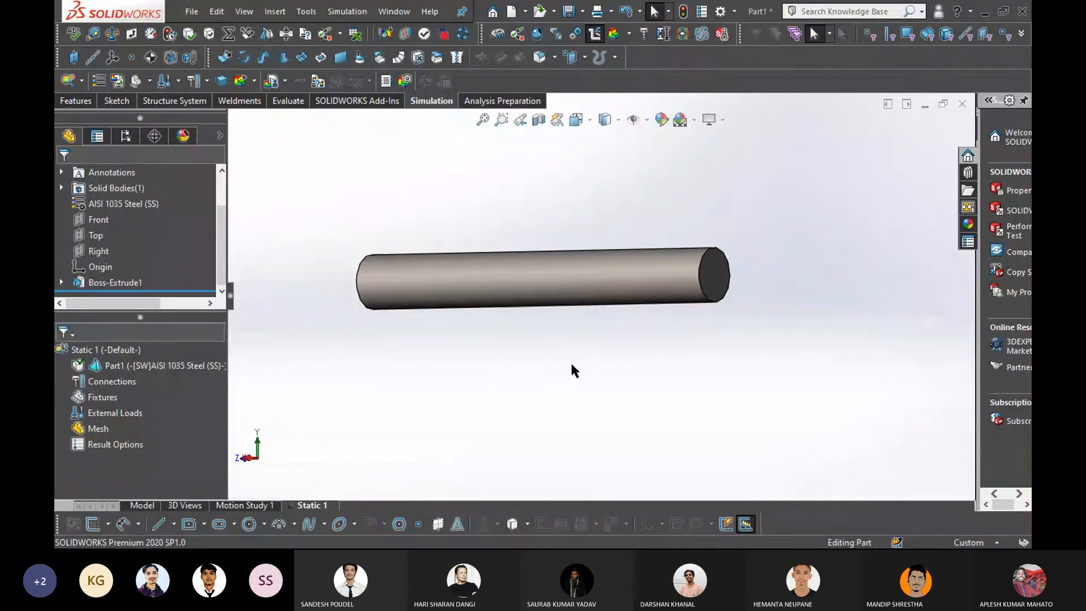
middle_drag(747, 356, 626, 355)
right_click(602, 320)
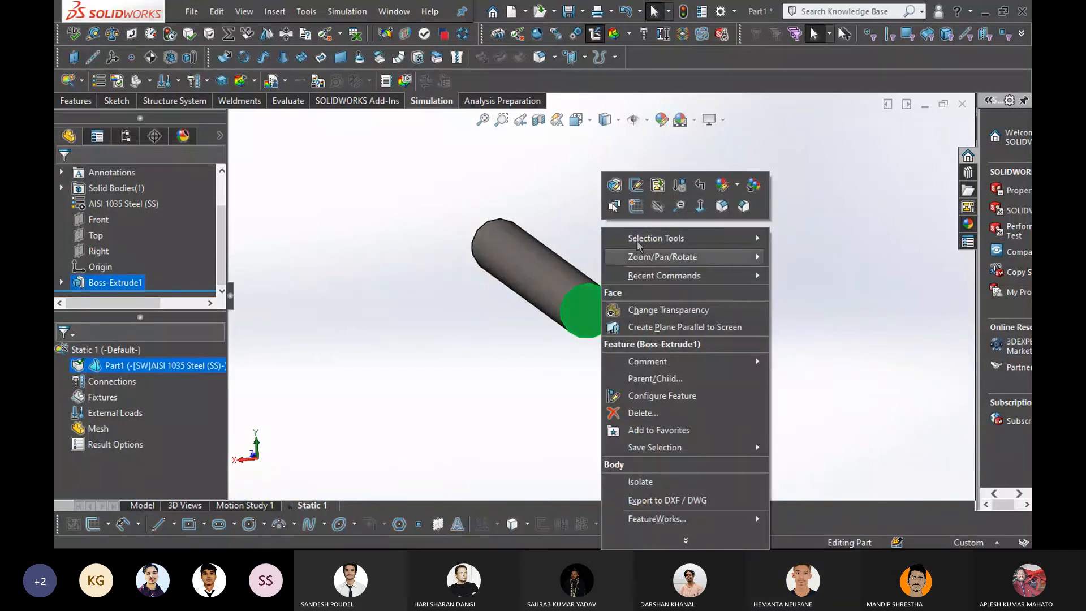
click(635, 195)
key(space)
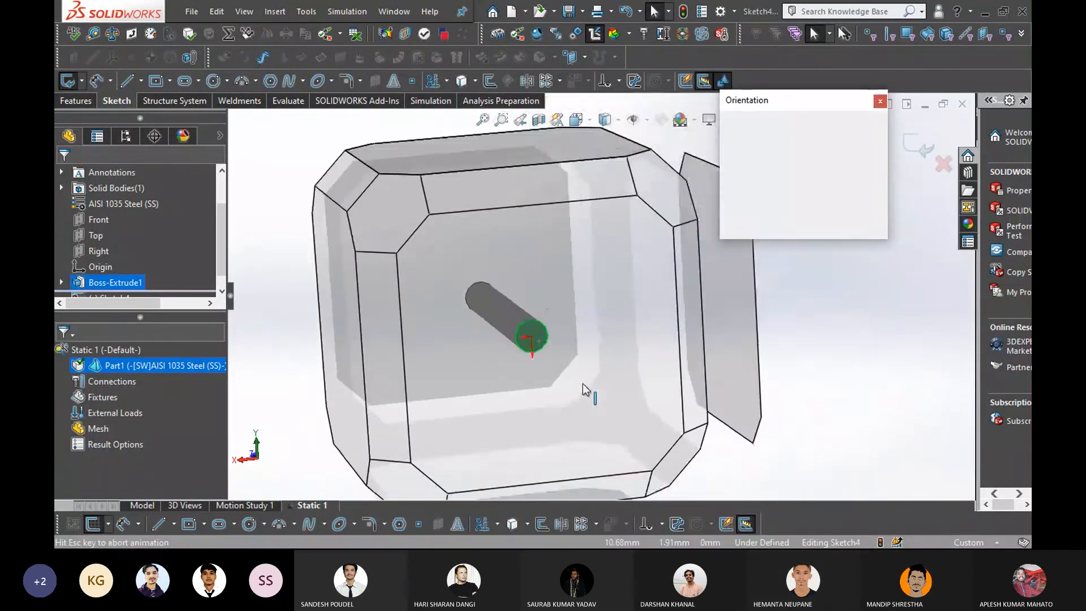
click(565, 394)
Sketch a circle centred on the origin inside the rod's end face, plus a second circle overlapping the face's lower-left edge
mouse_move(305, 372)
right_down()
mouse_move(341, 394)
mouse_move(369, 376)
right_up()
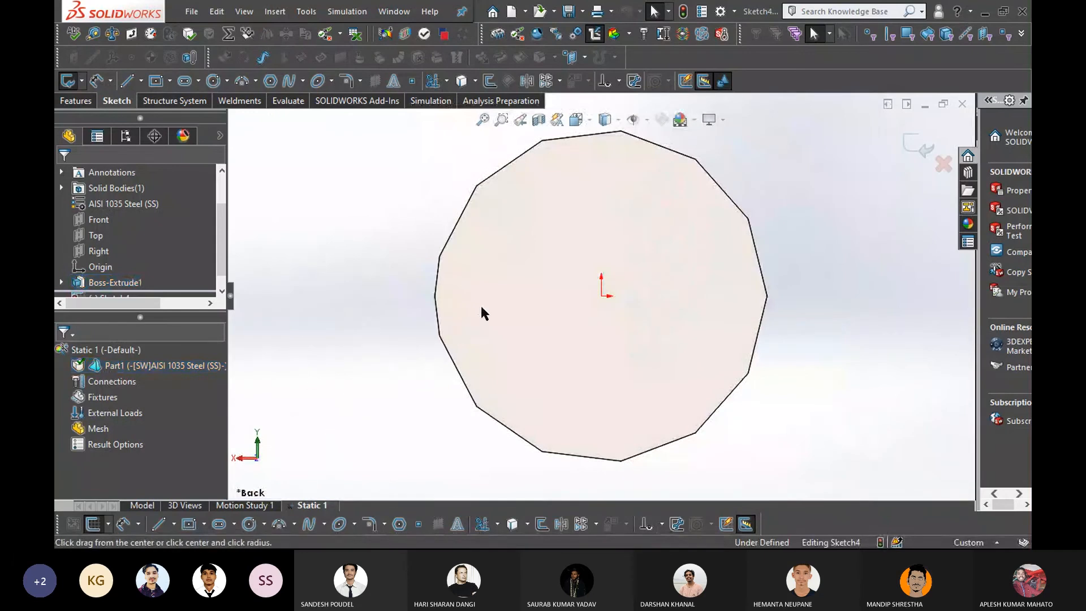
click(601, 296)
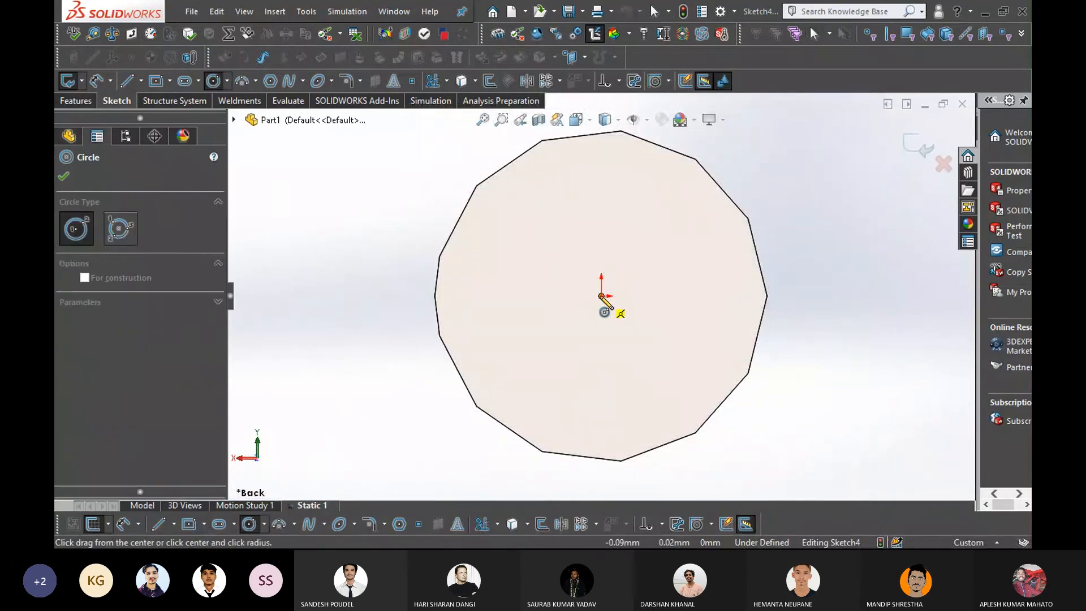
click(715, 375)
click(403, 463)
click(418, 350)
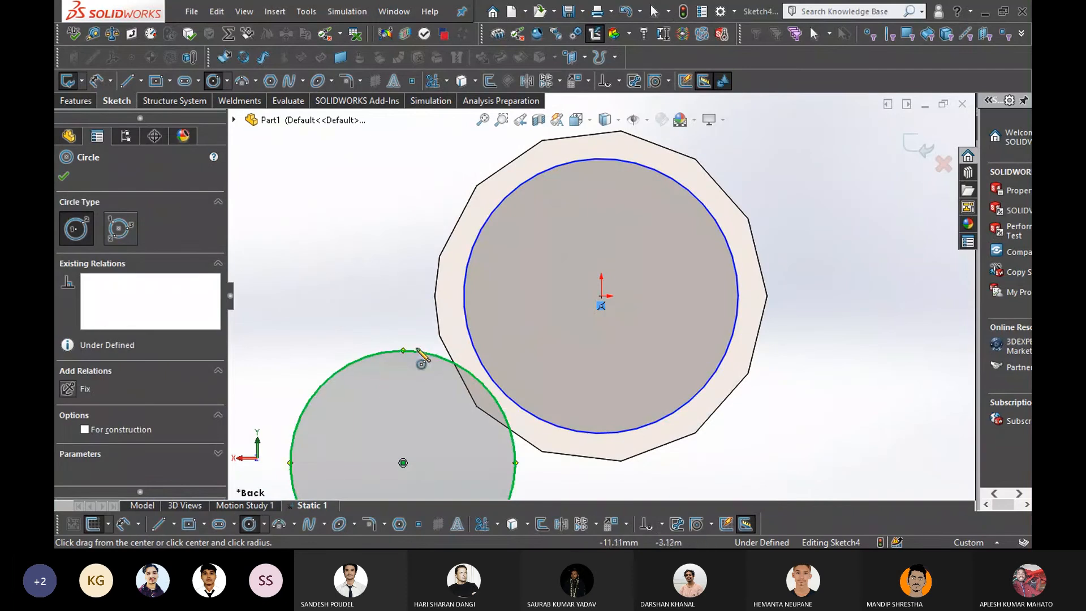
key(Escape)
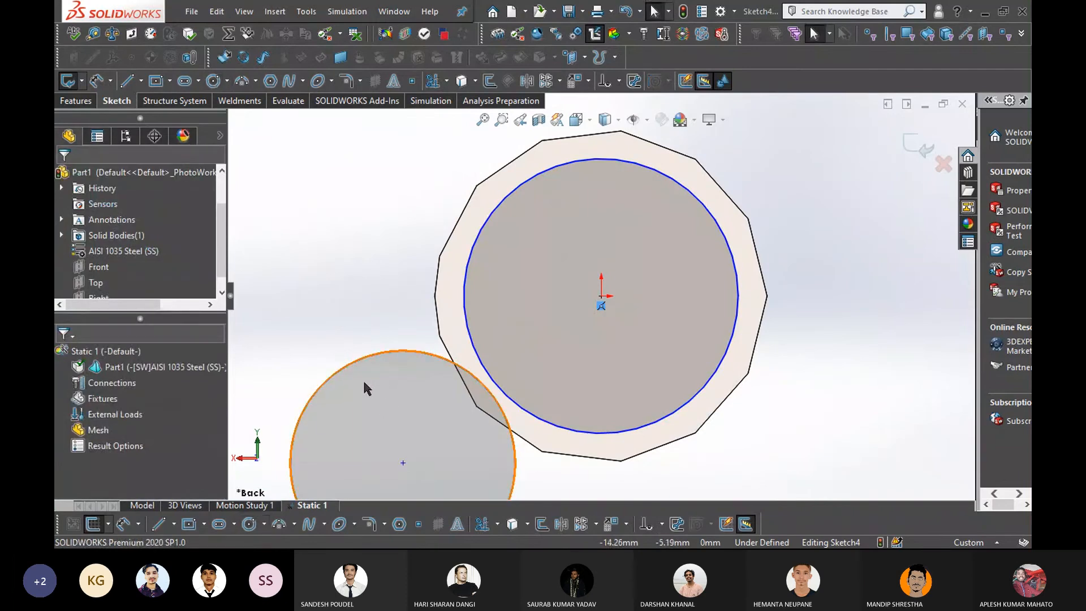
Undo the second circle and dimension the circle centred on the origin to a 19 mm diameter
key(ctrl+z)
right_drag(357, 356, 351, 287)
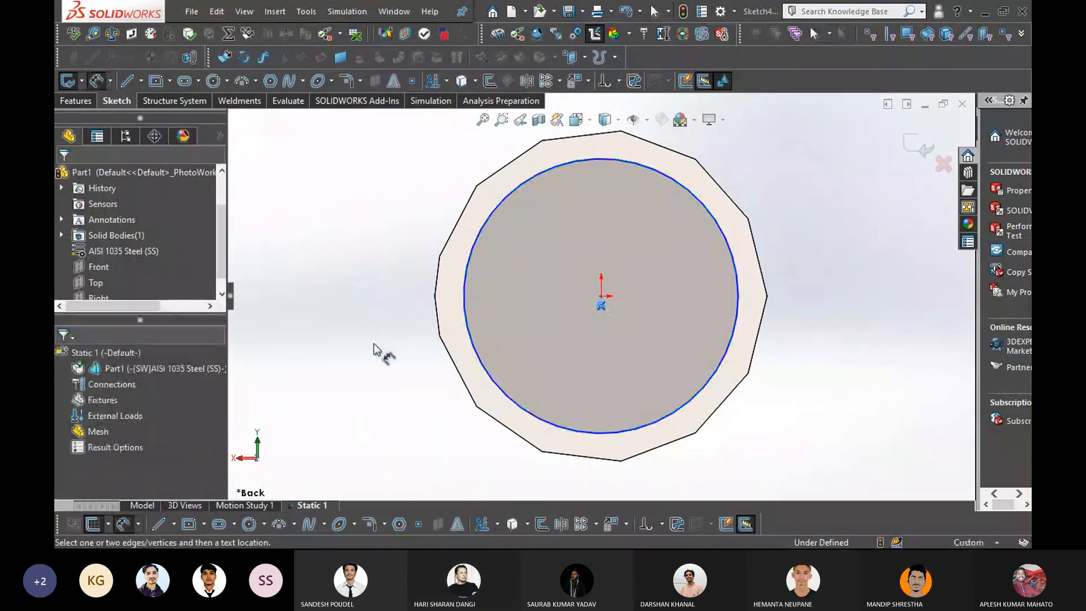
scroll(403, 348, up, 2)
scroll(92, 254, down, 2)
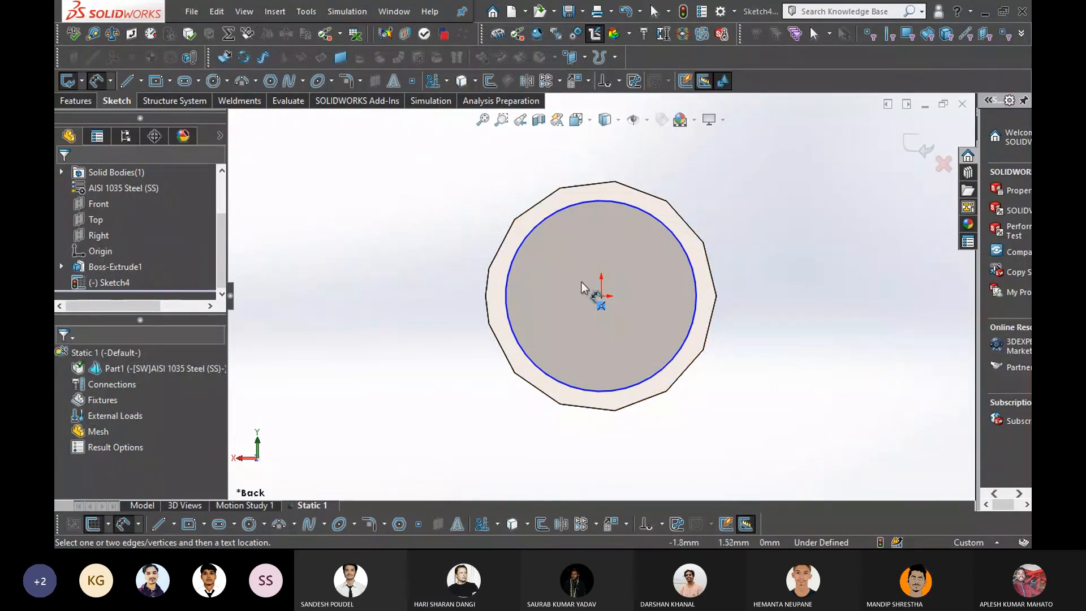
click(577, 207)
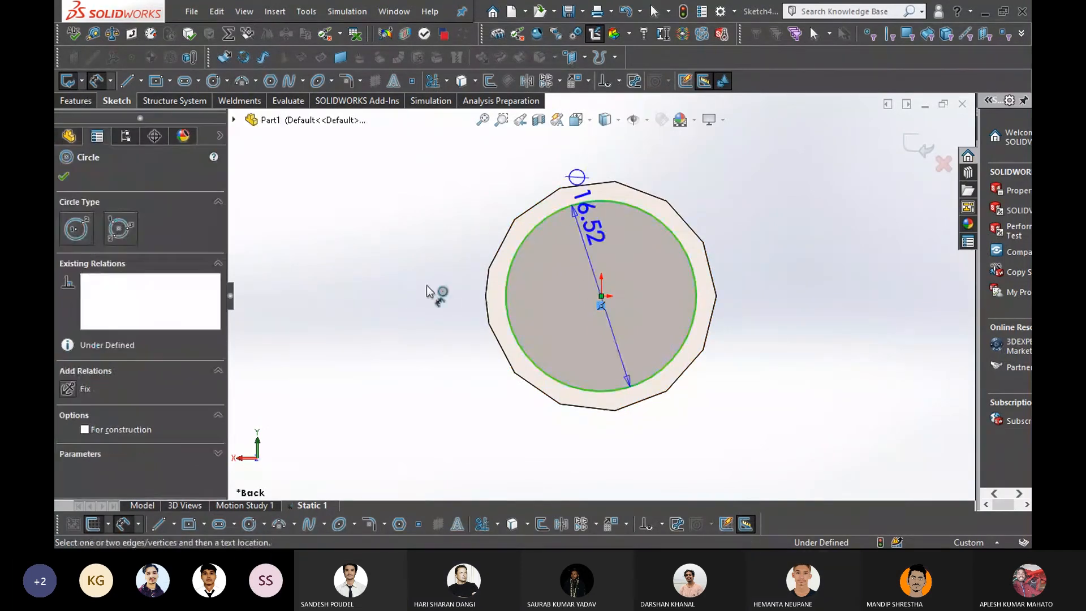
click(405, 321)
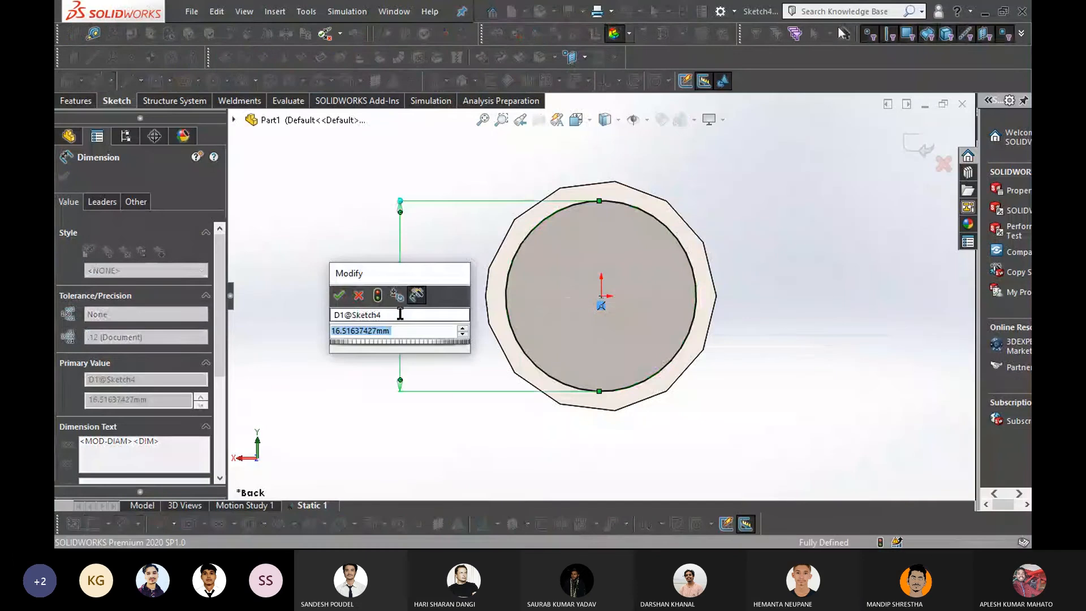
key(BackSpace)
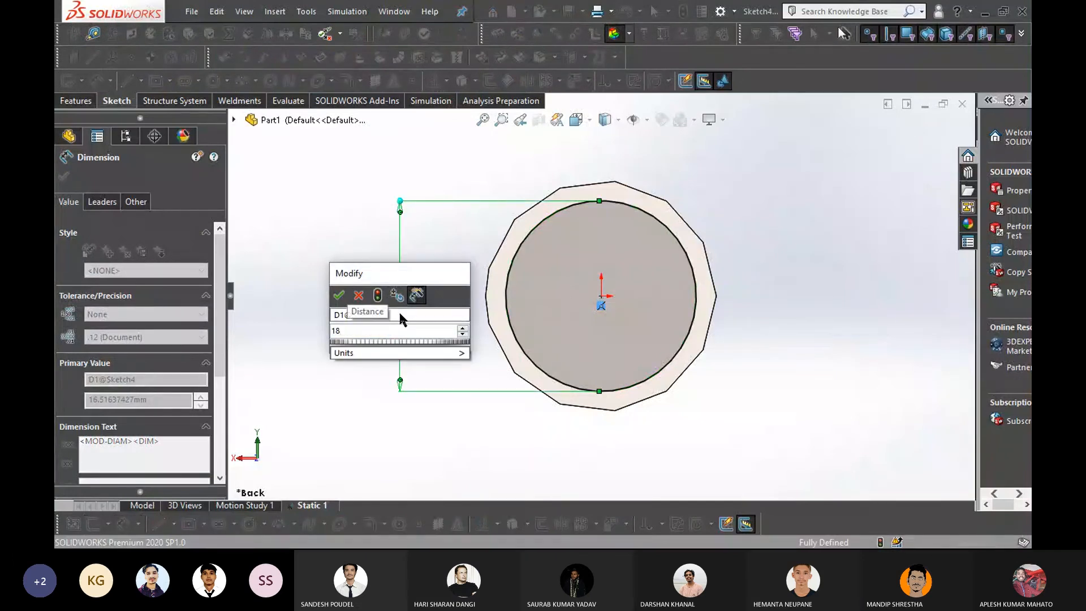
text(19)
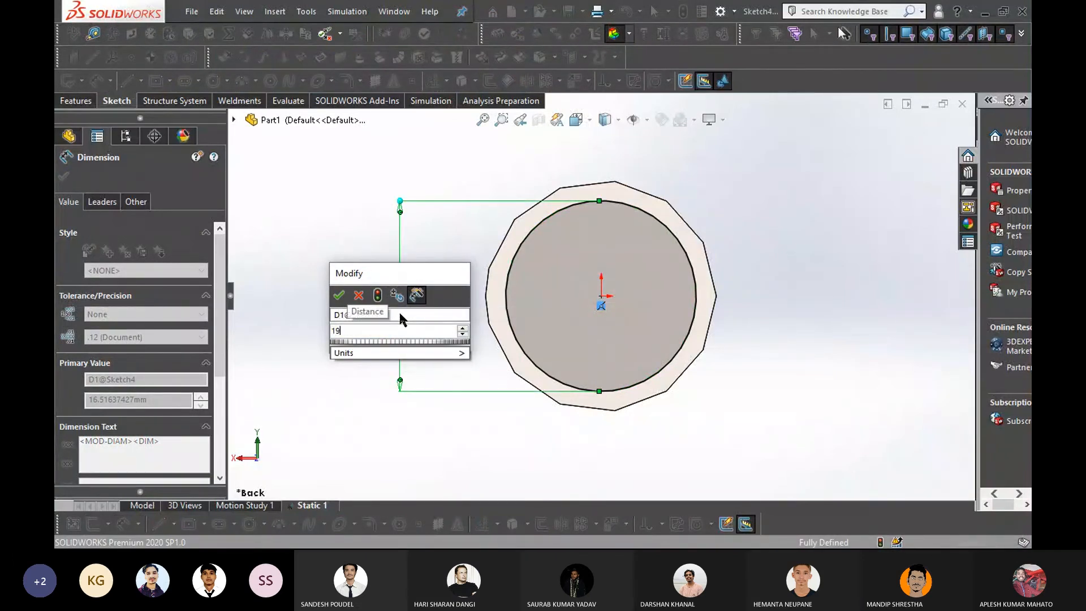
key(Return)
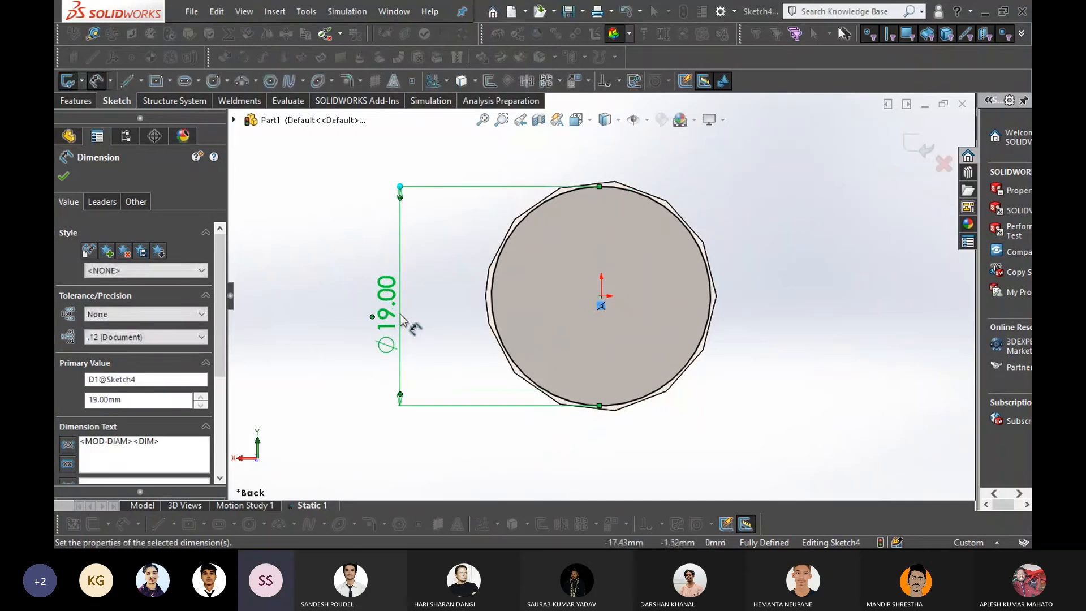
click(63, 179)
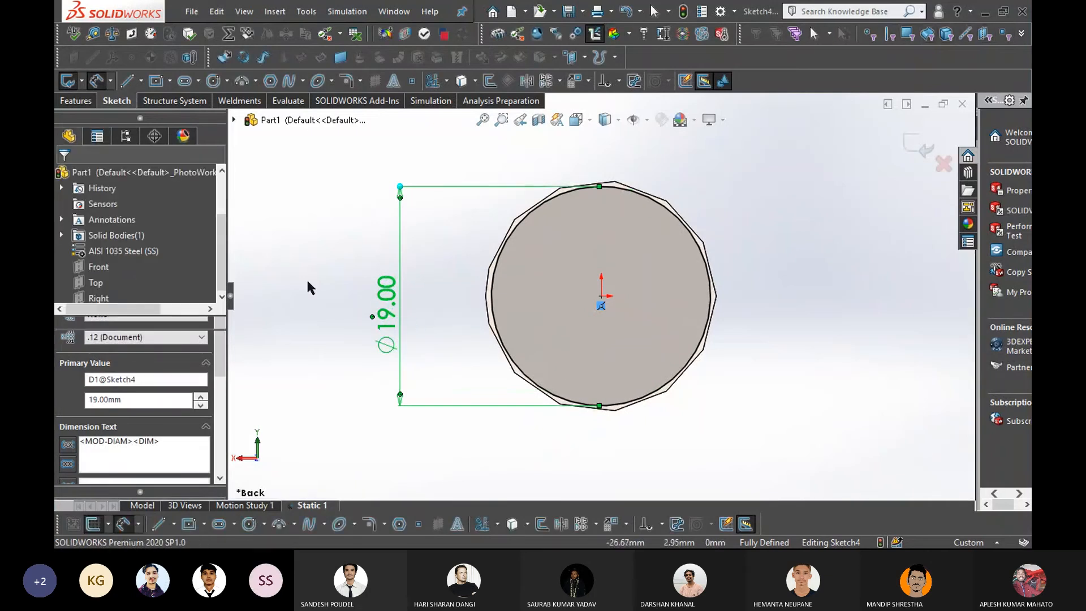
Cut-extrude the 19 mm circle 20 mm deep into the rod's end
middle_drag(402, 423, 421, 412)
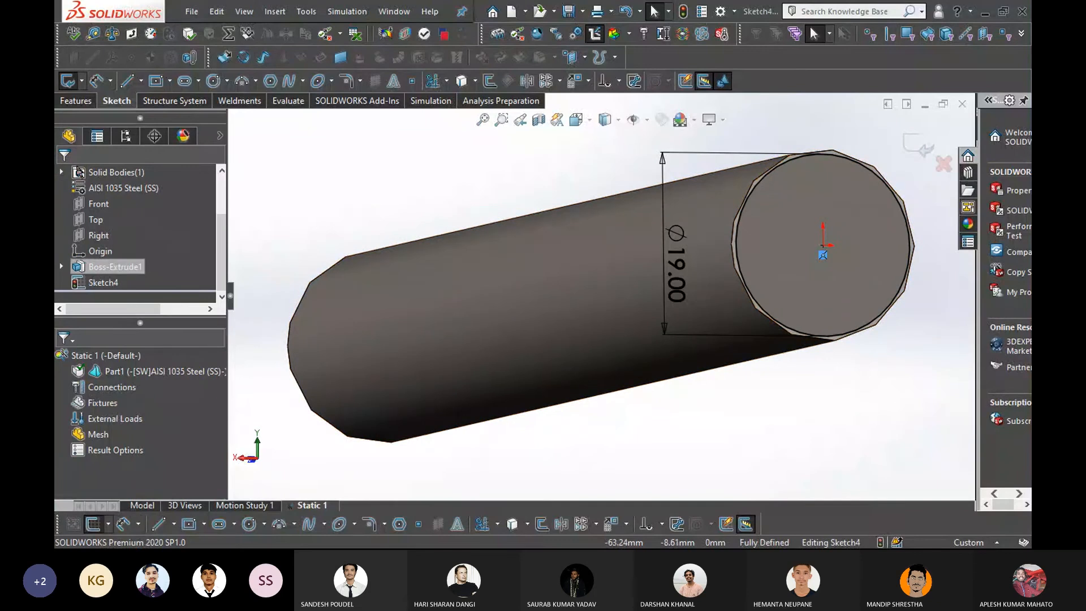
click(94, 103)
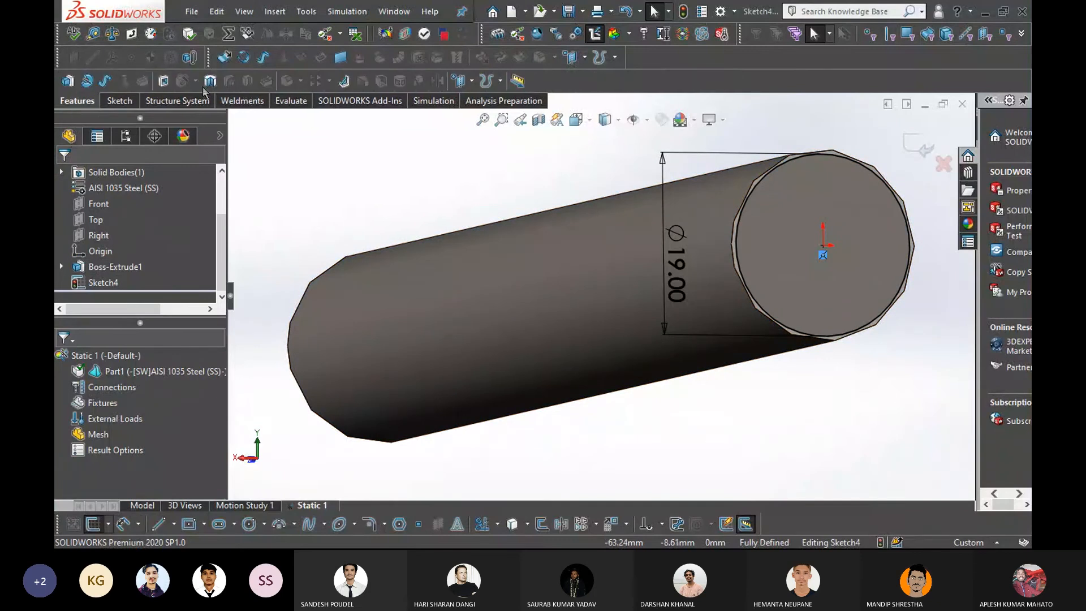
click(164, 82)
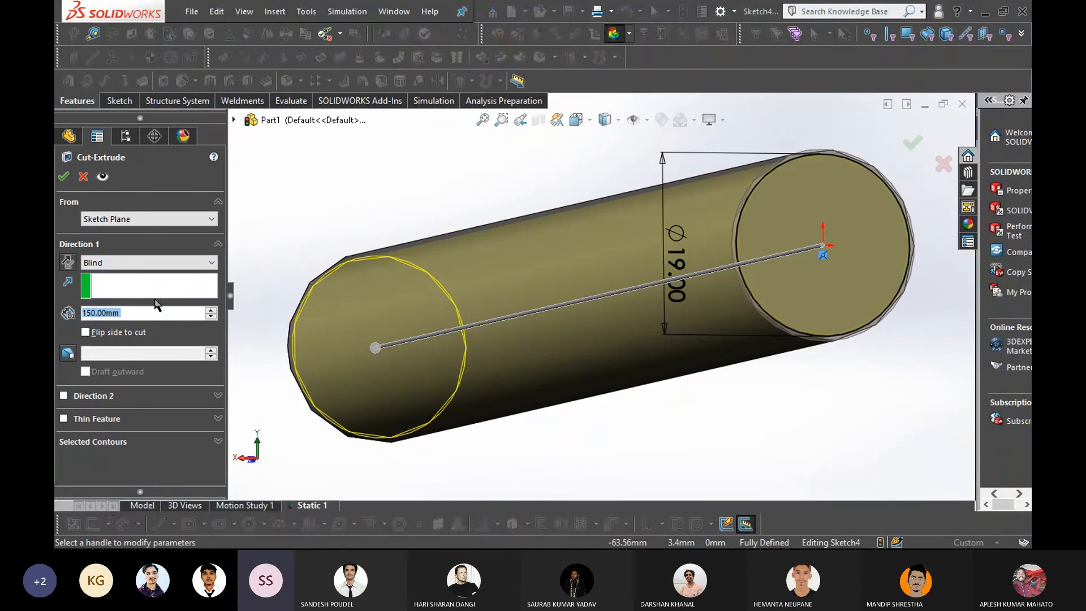
text(20)
key(Return)
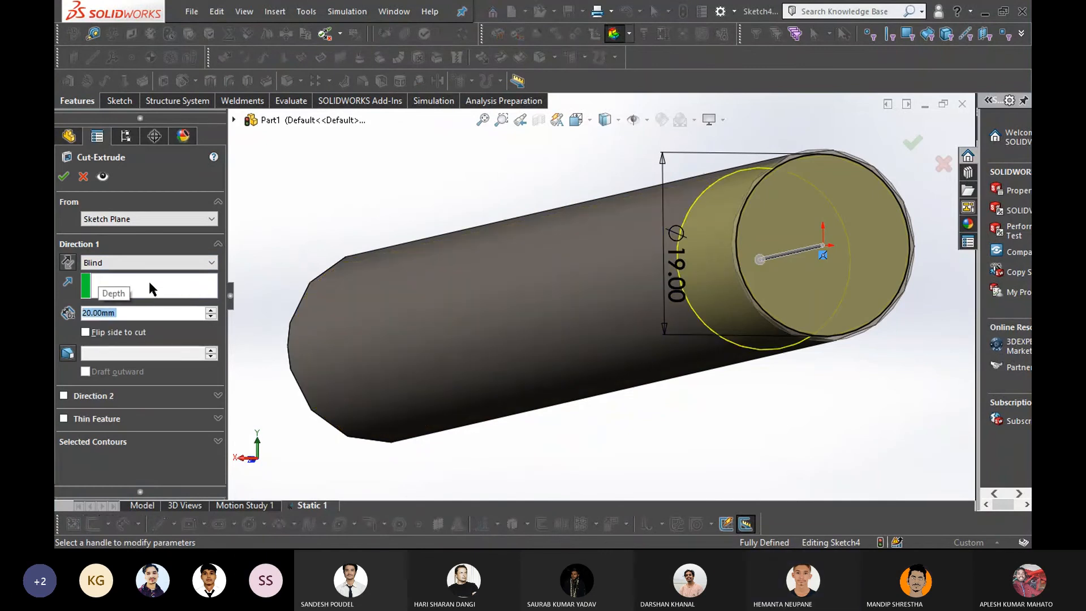
click(64, 177)
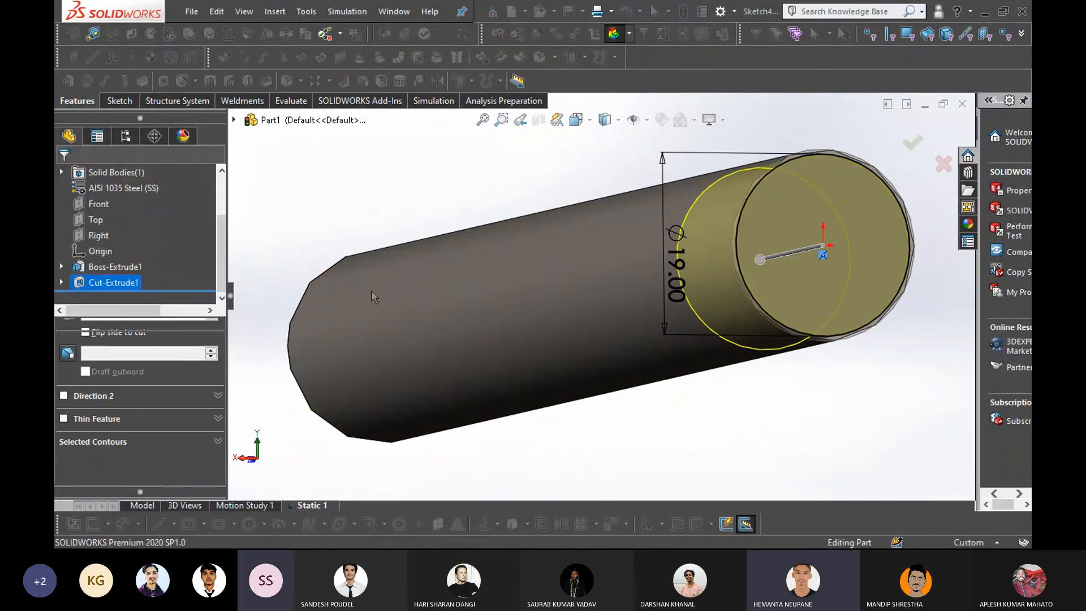
Reopen the extruded cut's definition and examine the cut at the rod's end
right_click(70, 283)
click(83, 238)
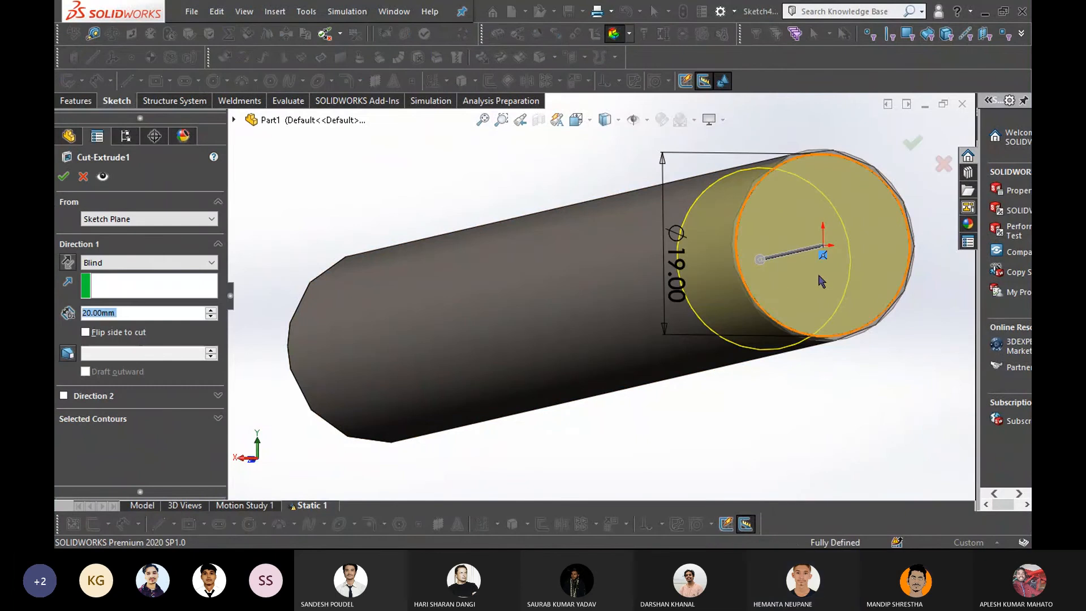
scroll(826, 302, down, 3)
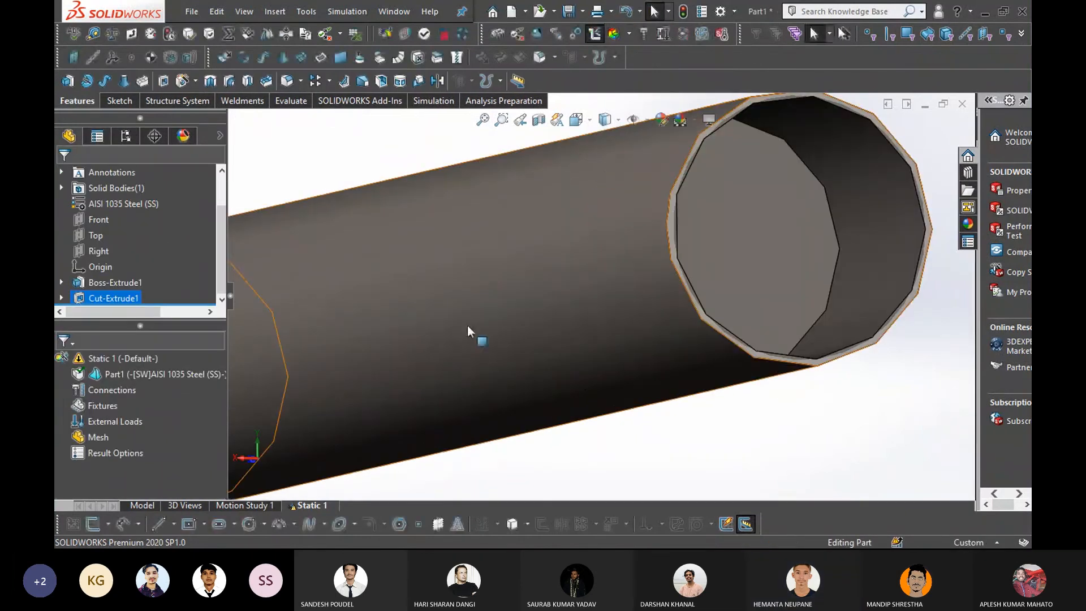
scroll(627, 344, up, 3)
click(667, 383)
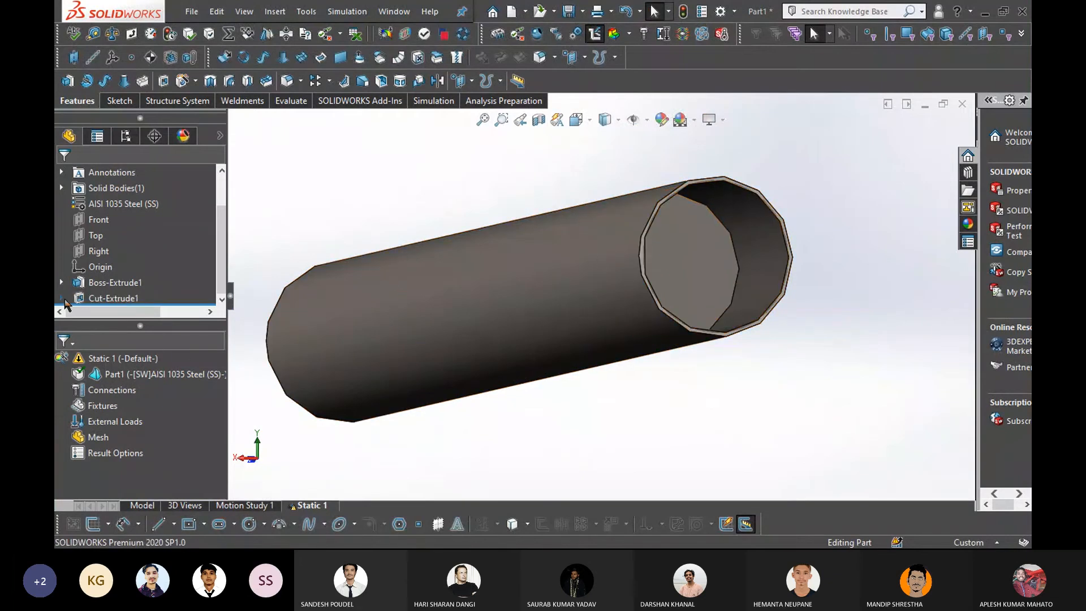
click(61, 298)
right_click(97, 296)
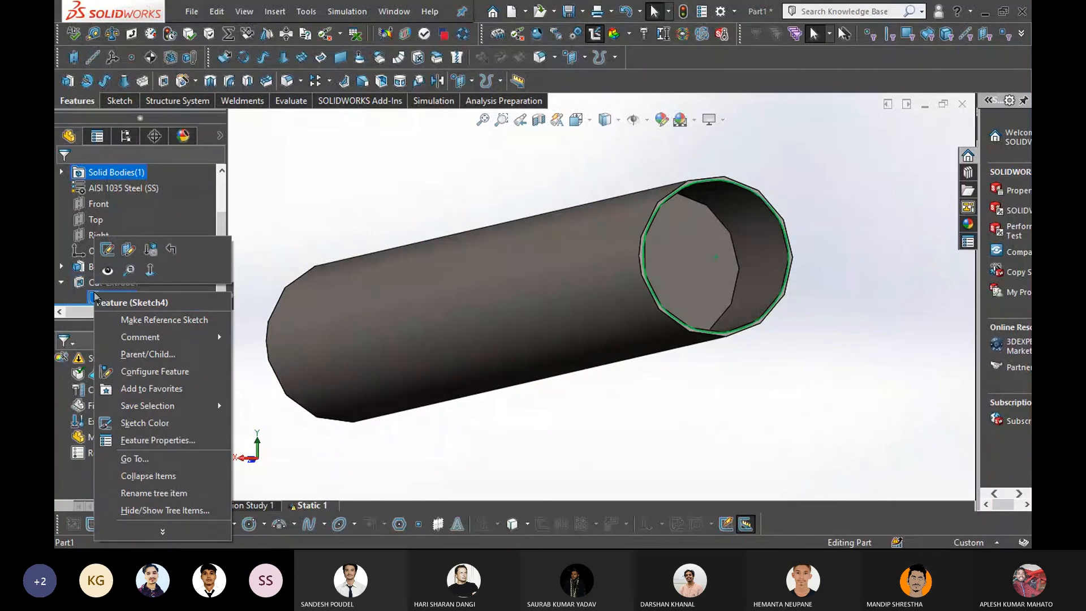
click(108, 251)
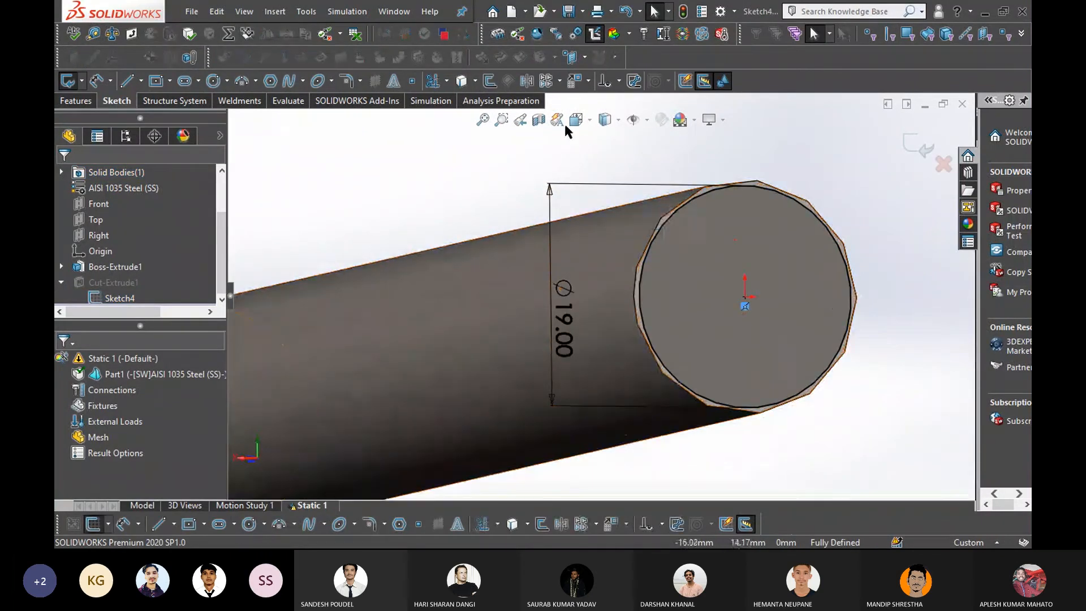
click(490, 81)
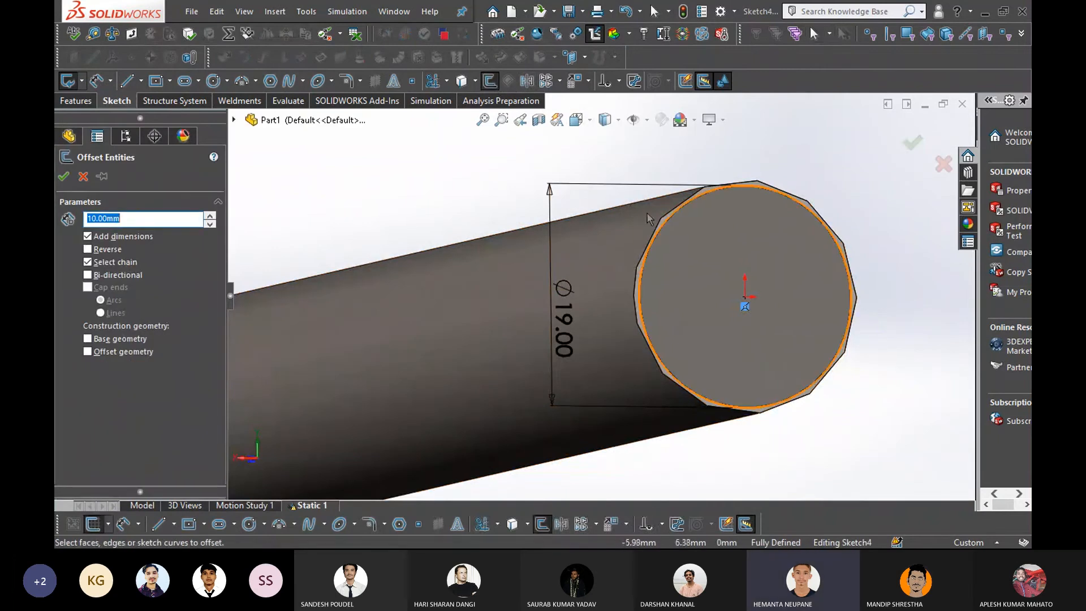
key(Escape)
scroll(147, 282, down, 2)
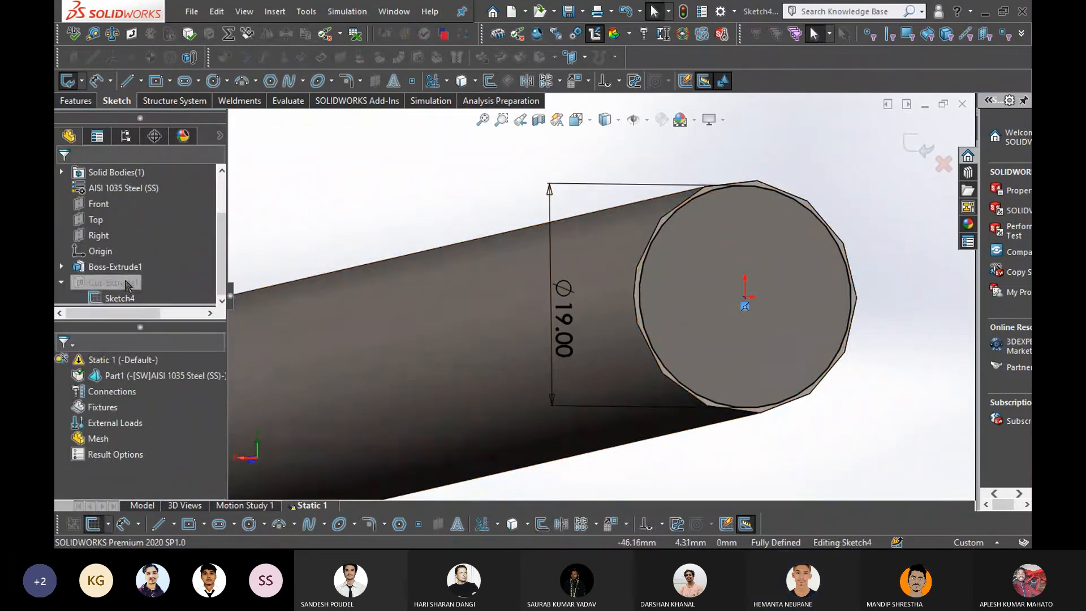
right_click(120, 285)
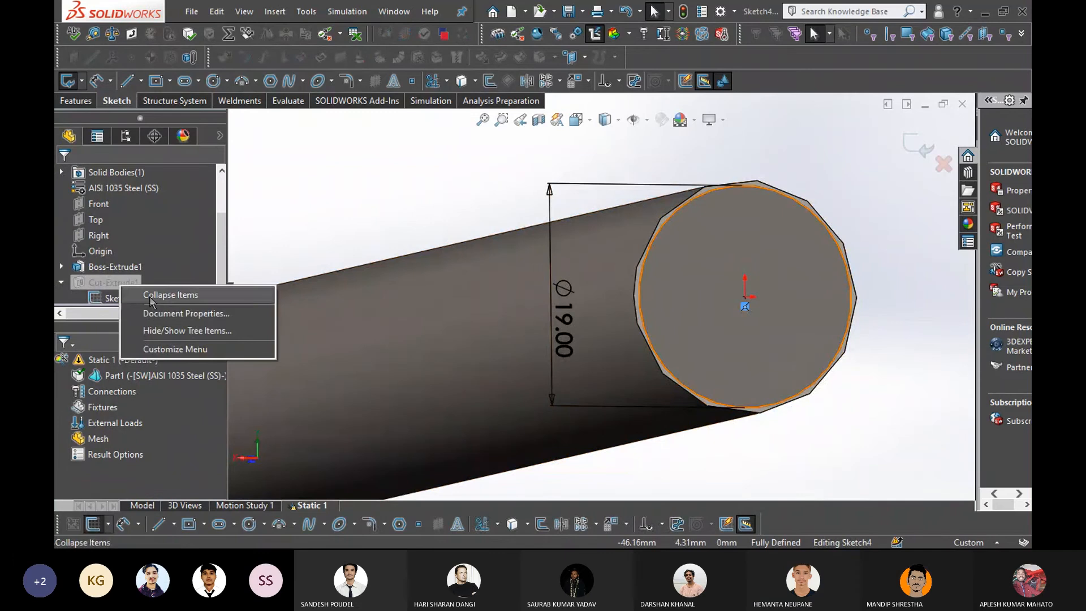
click(110, 294)
click(909, 146)
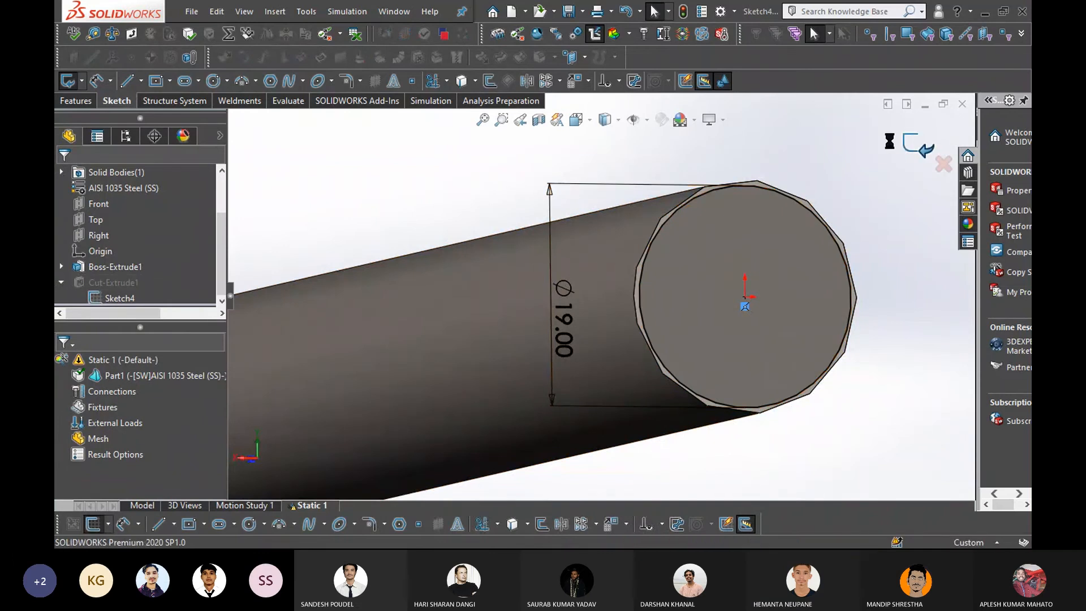
Edit the 20 mm extruded cut to flip the side to cut, removing material outside the circle
right_click(118, 284)
click(138, 208)
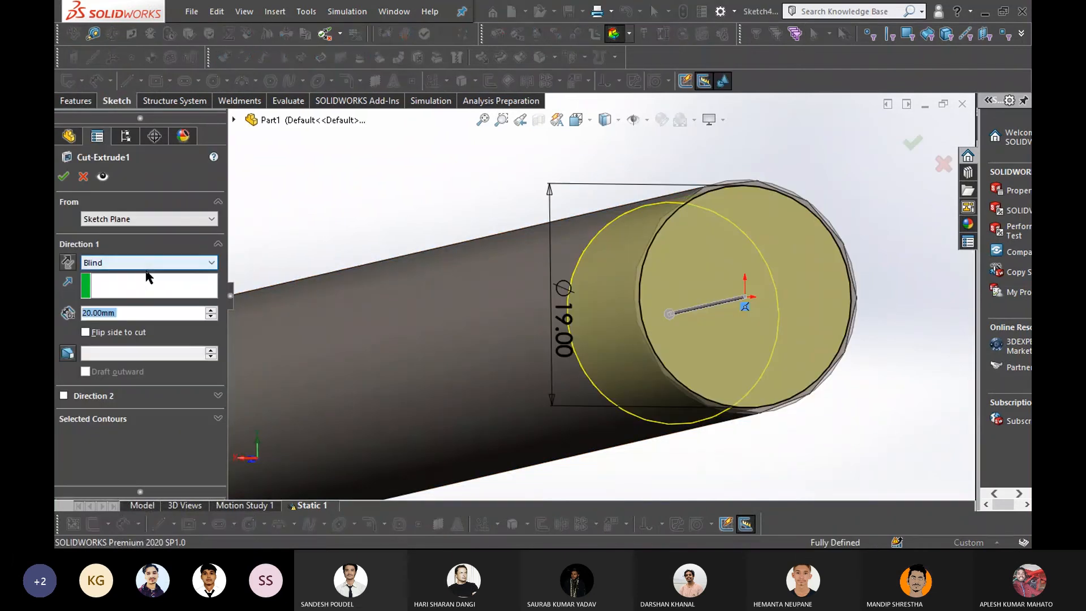
click(85, 332)
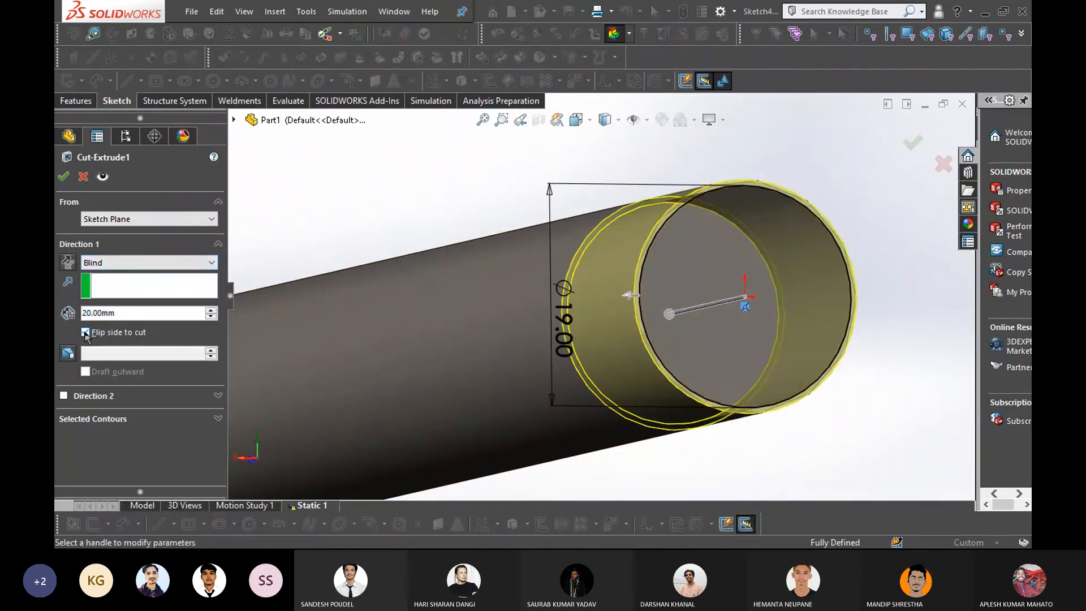
click(85, 333)
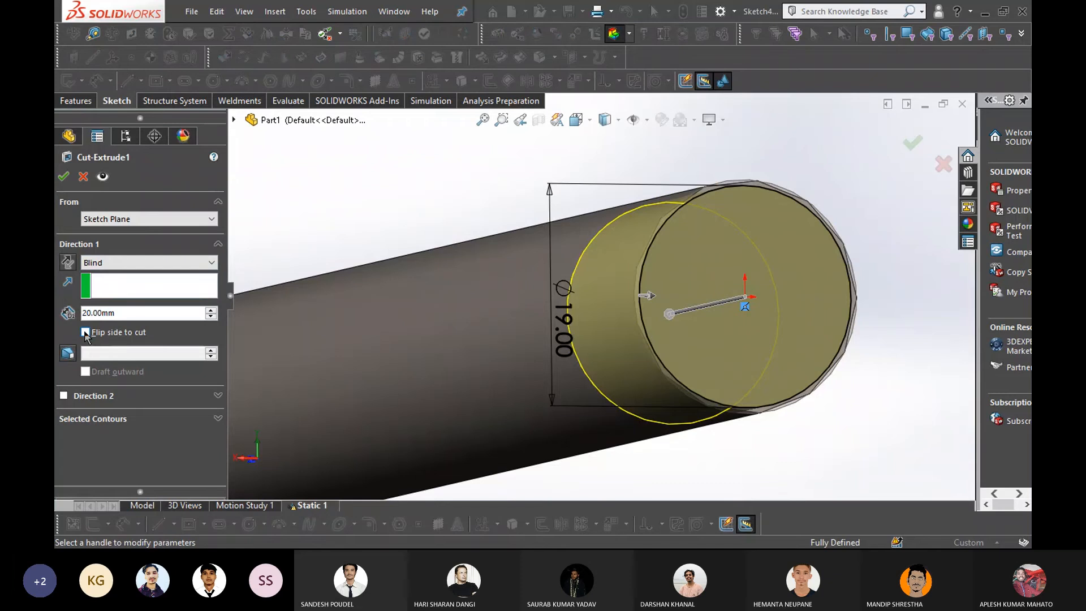
click(85, 332)
scroll(382, 339, up, 3)
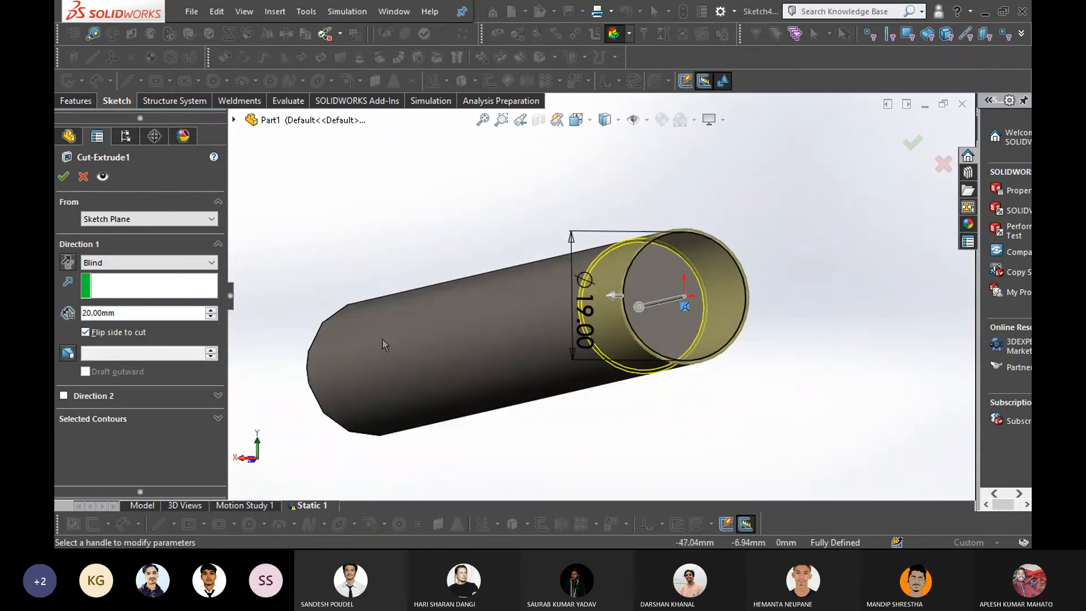
click(65, 176)
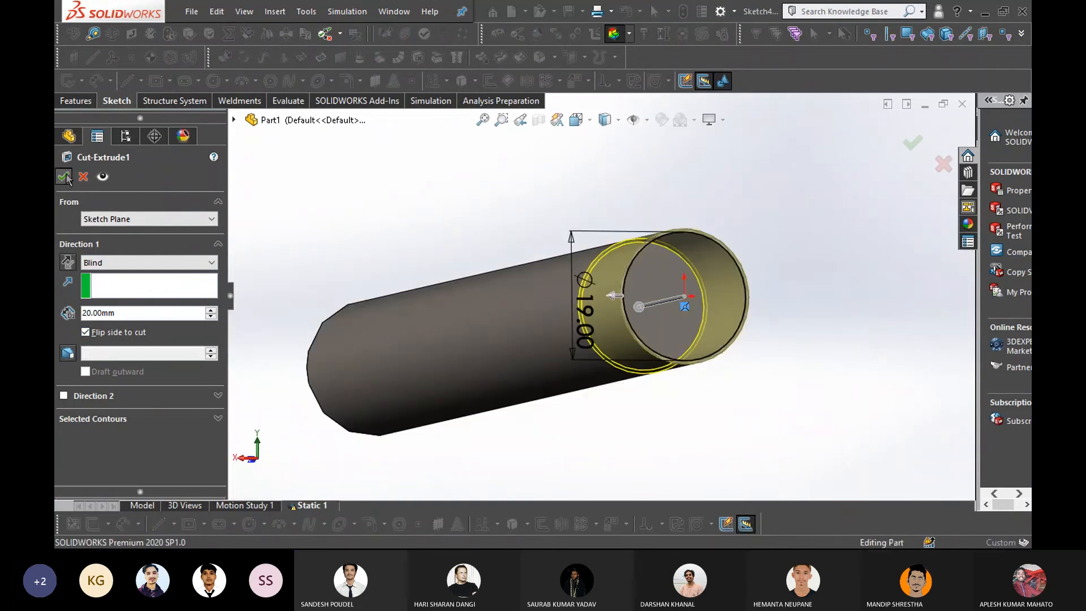
middle_drag(701, 414, 726, 401)
scroll(724, 391, up, 2)
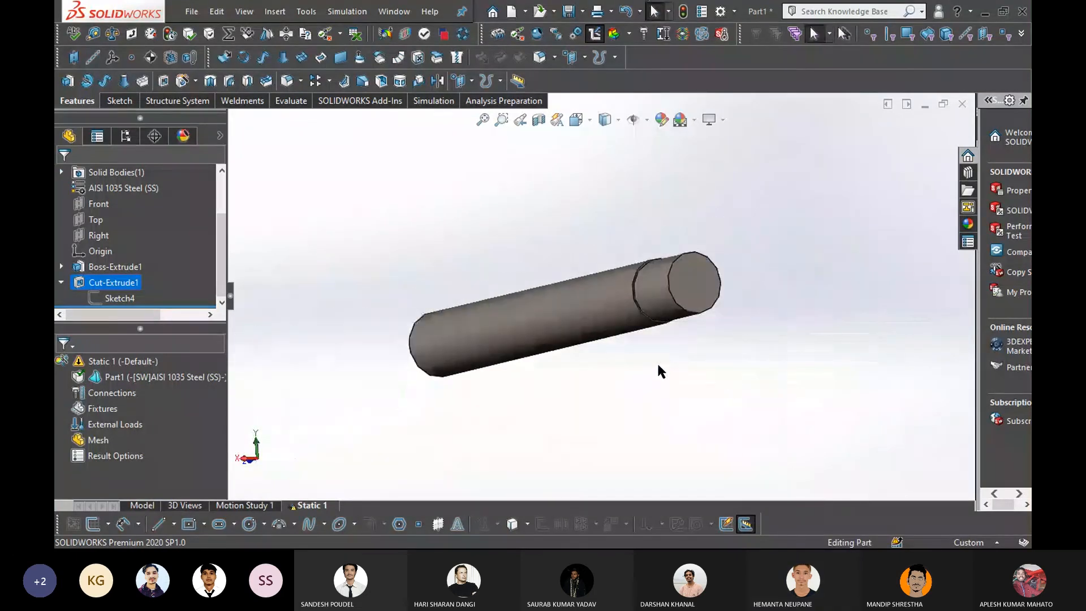
middle_drag(656, 361, 685, 364)
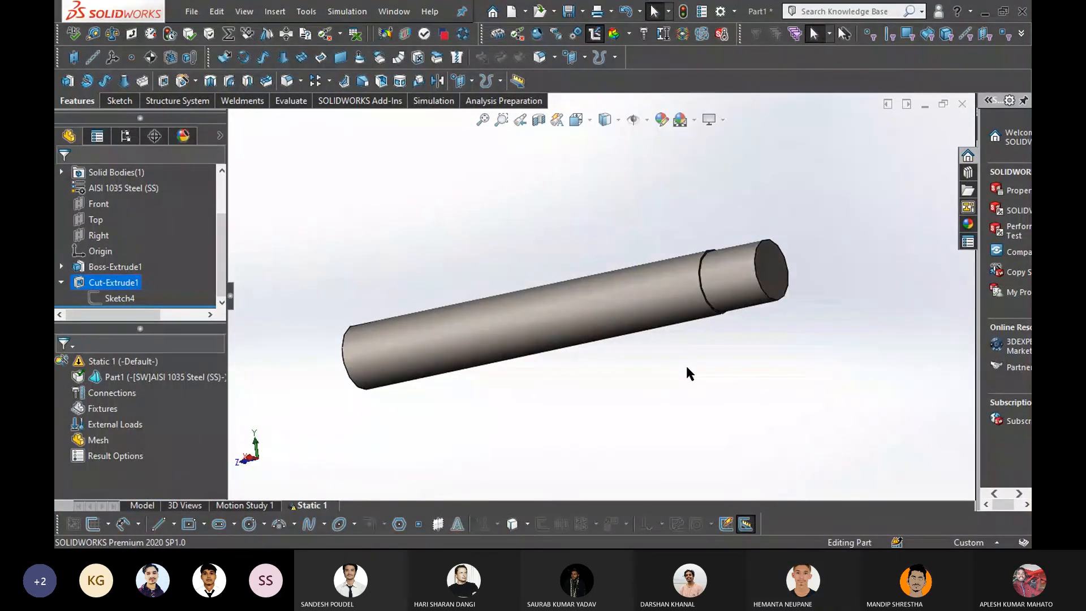
Save the part under the file name torque
key(ctrl+s)
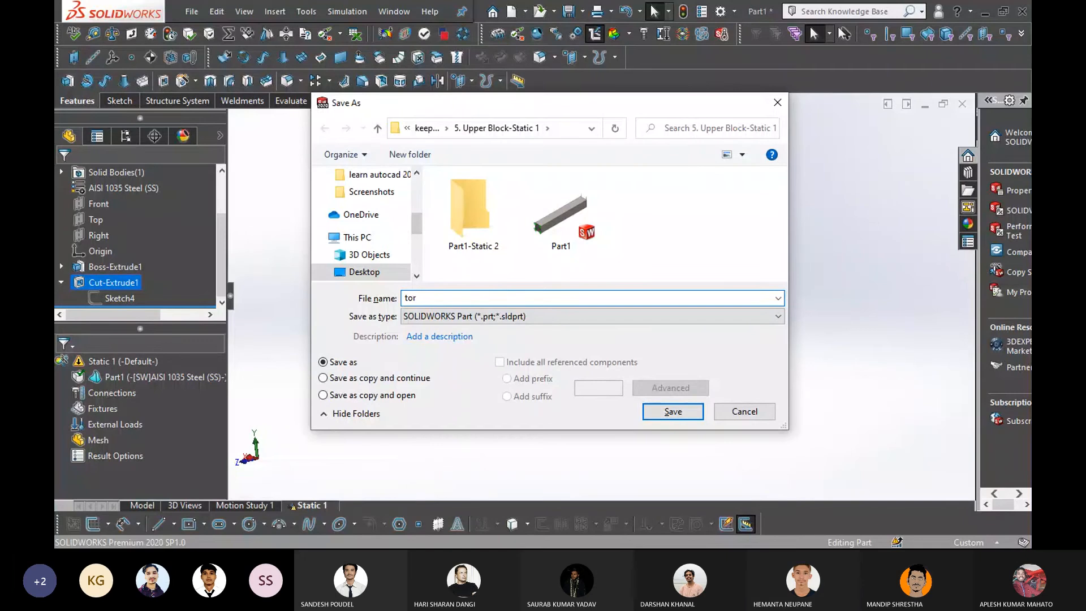
key(BackSpace)
text(sion)
key(Return)
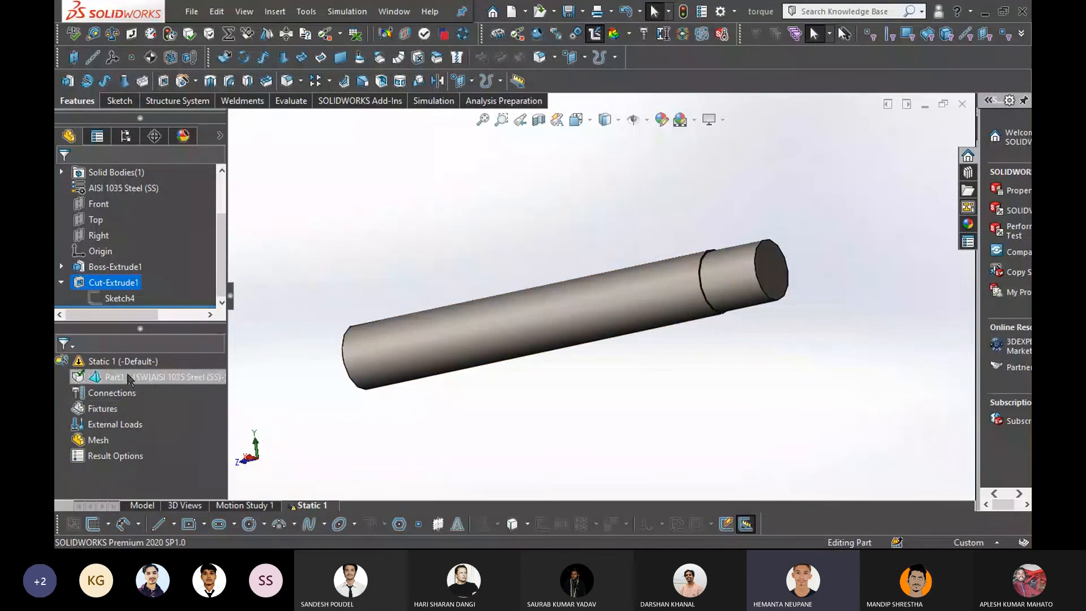
scroll(130, 237, up, 1)
scroll(131, 237, down, 1)
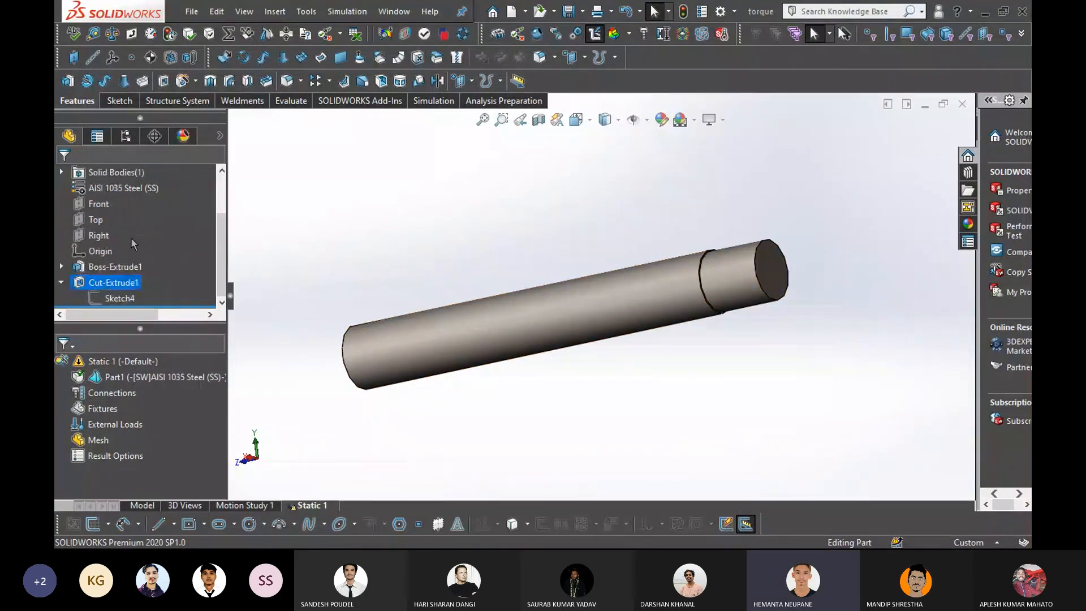
click(121, 361)
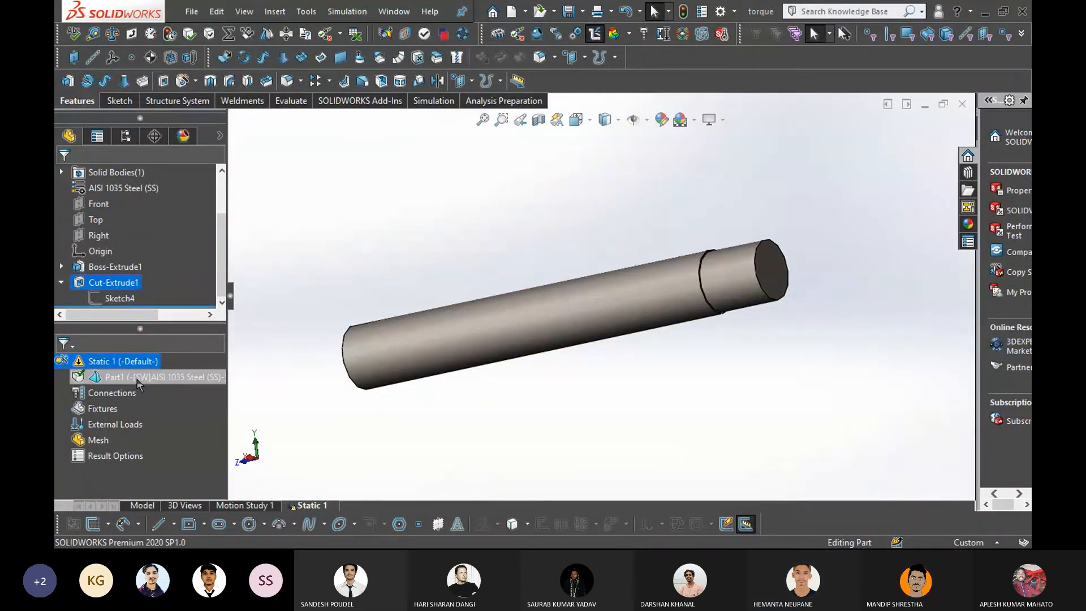
click(134, 377)
click(119, 428)
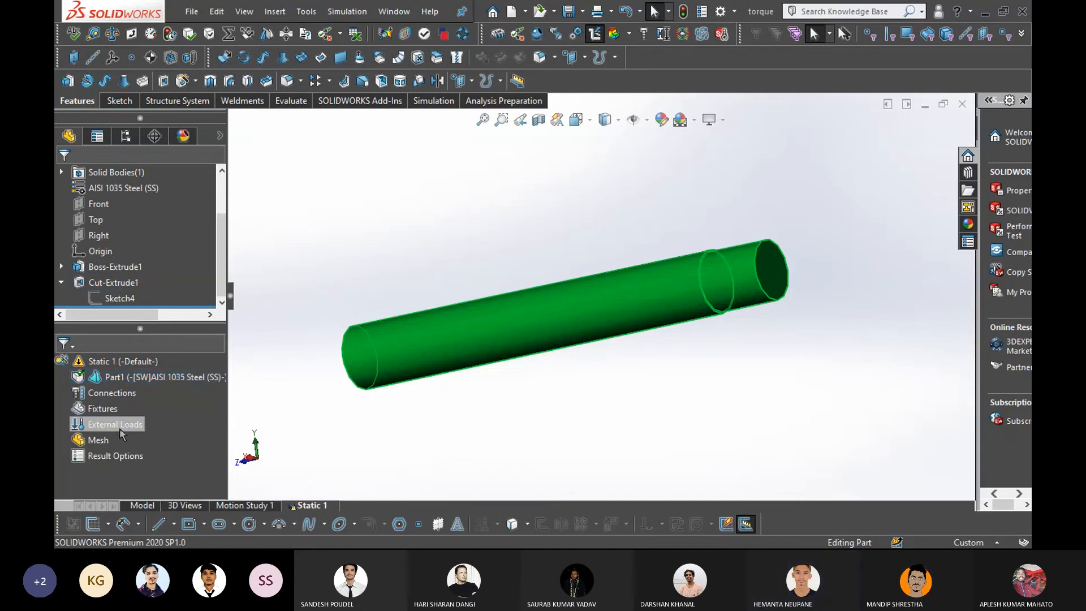
right_click(121, 427)
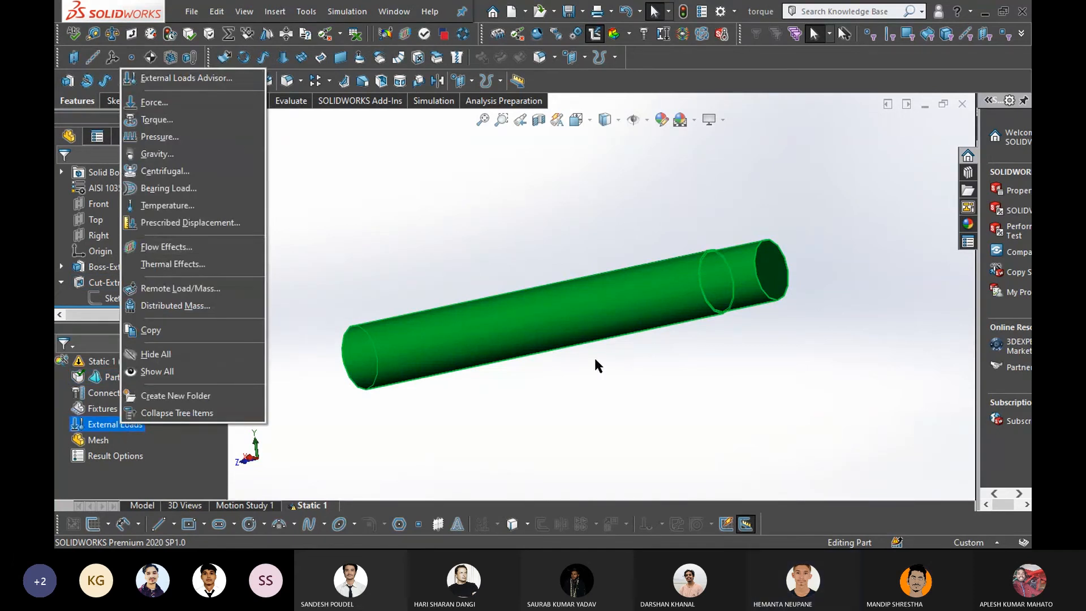
click(584, 375)
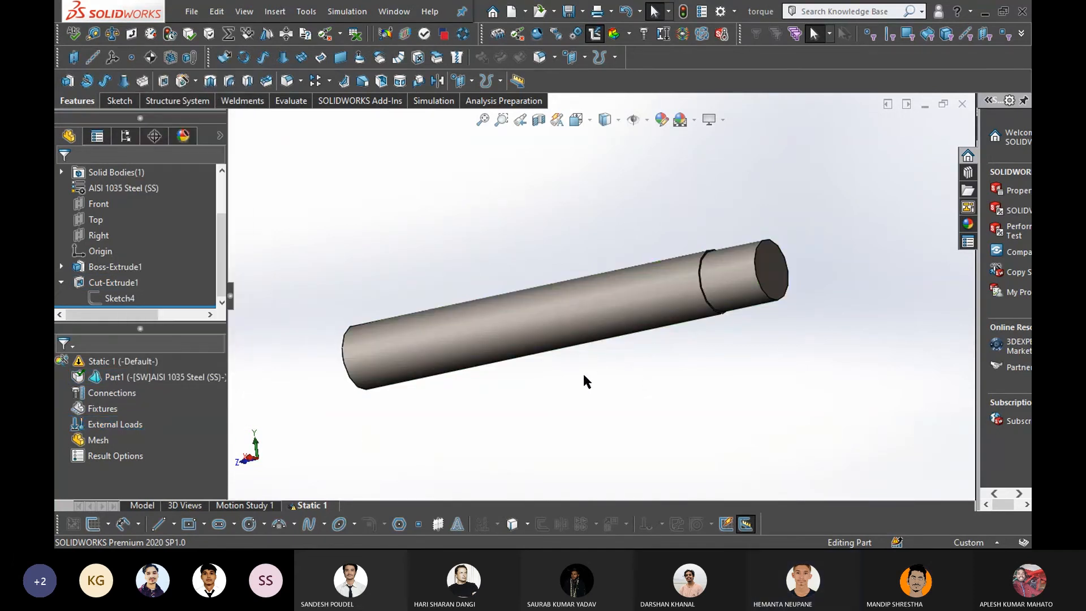
Define a 100 N.m torque load on the cylindrical face of the rod's stepped 19 mm end section
right_click(114, 428)
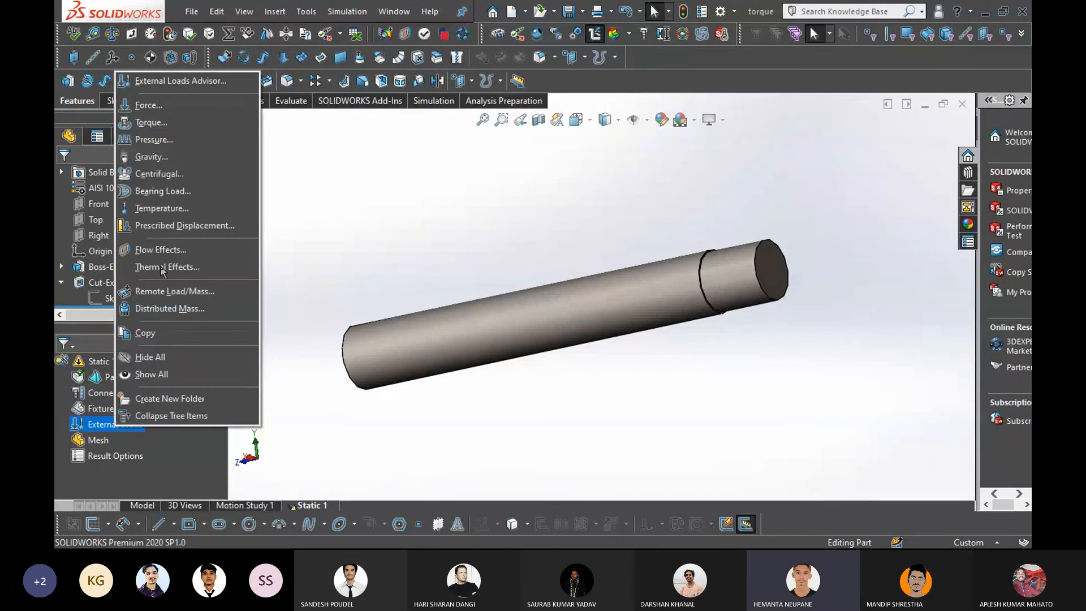
click(148, 121)
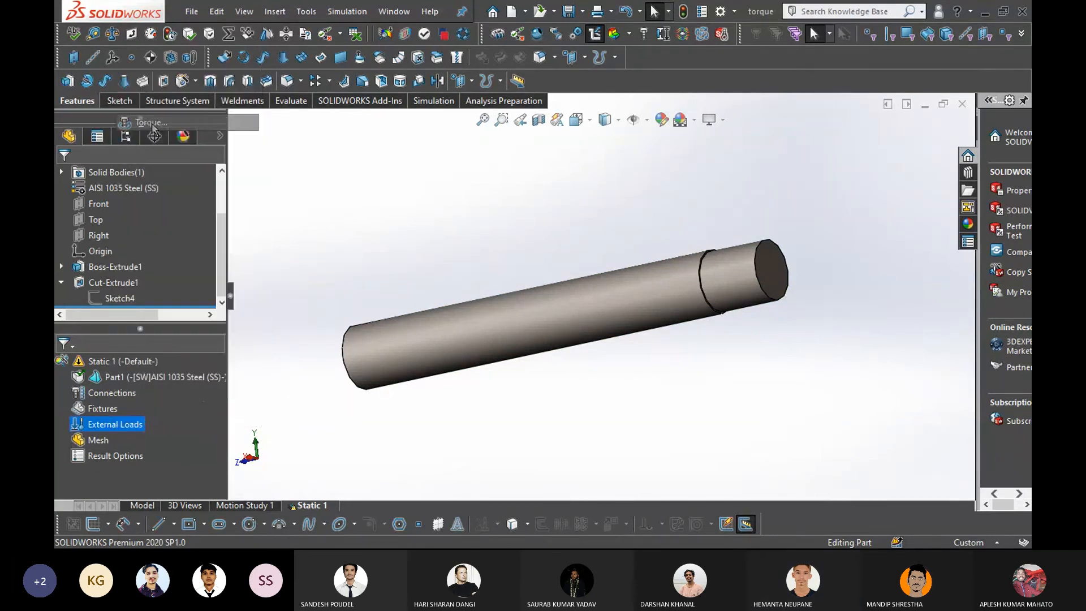
click(735, 286)
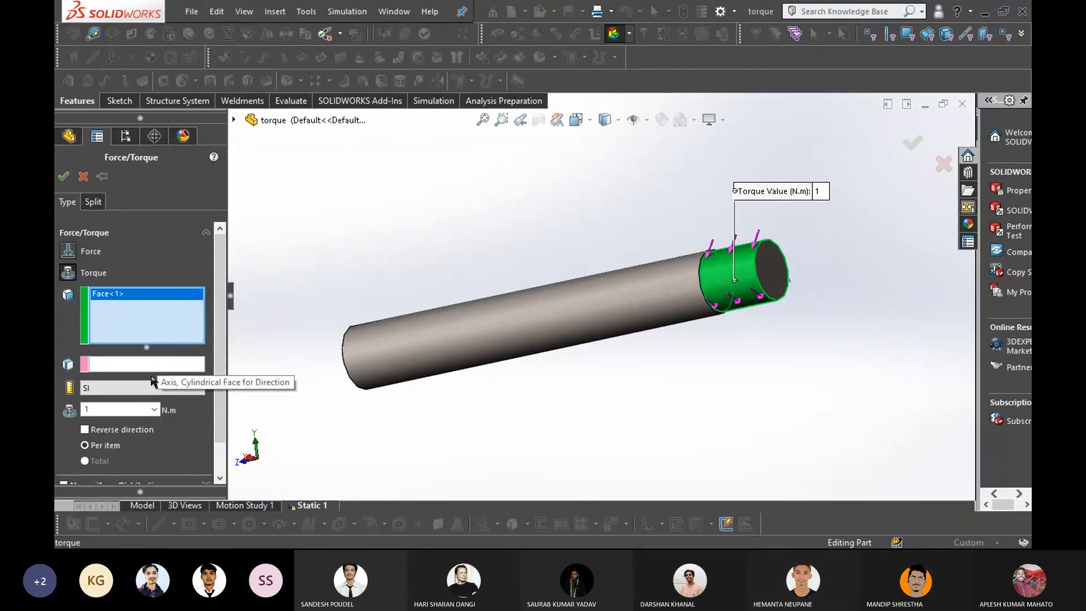
drag(101, 409, 55, 400)
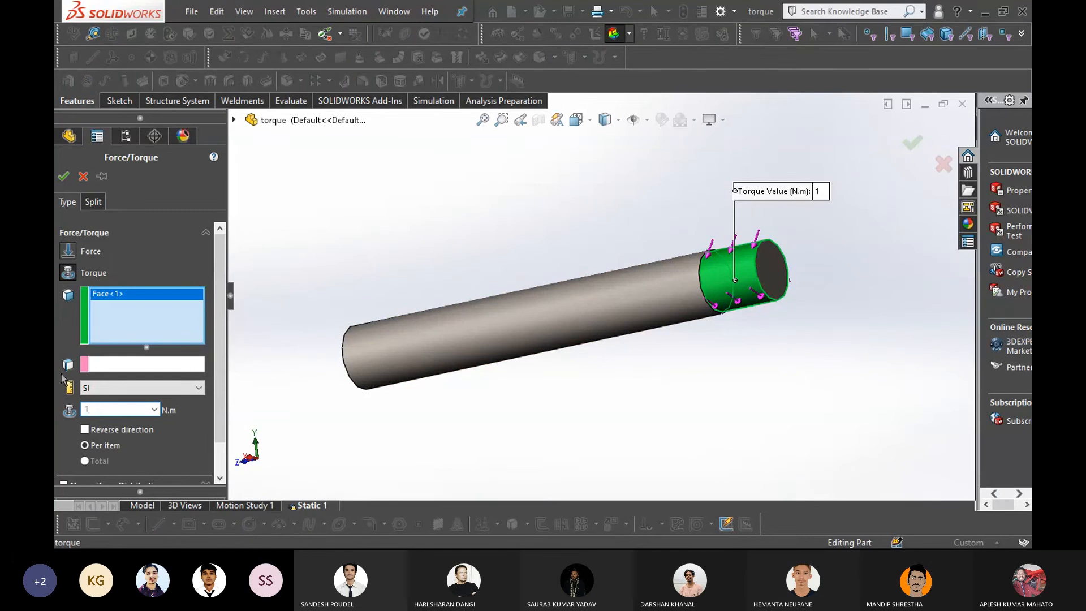
text(100)
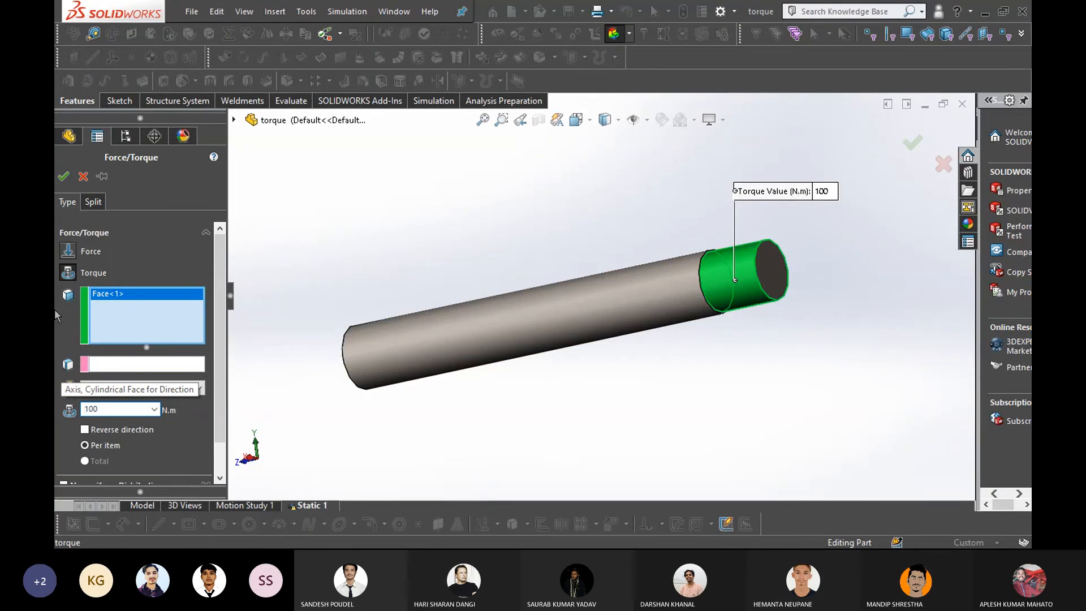
click(64, 177)
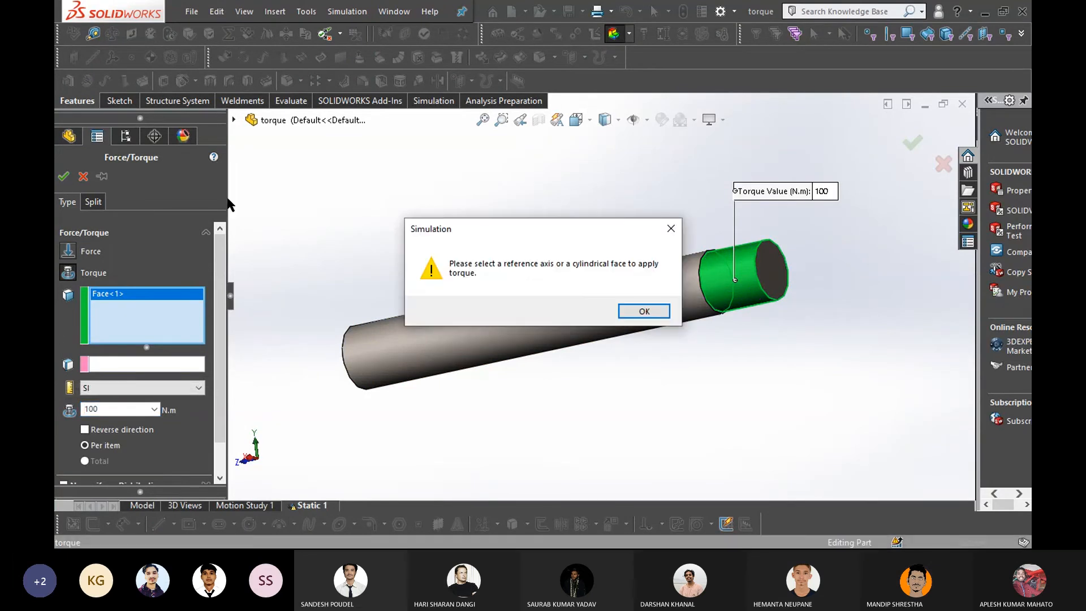
click(643, 313)
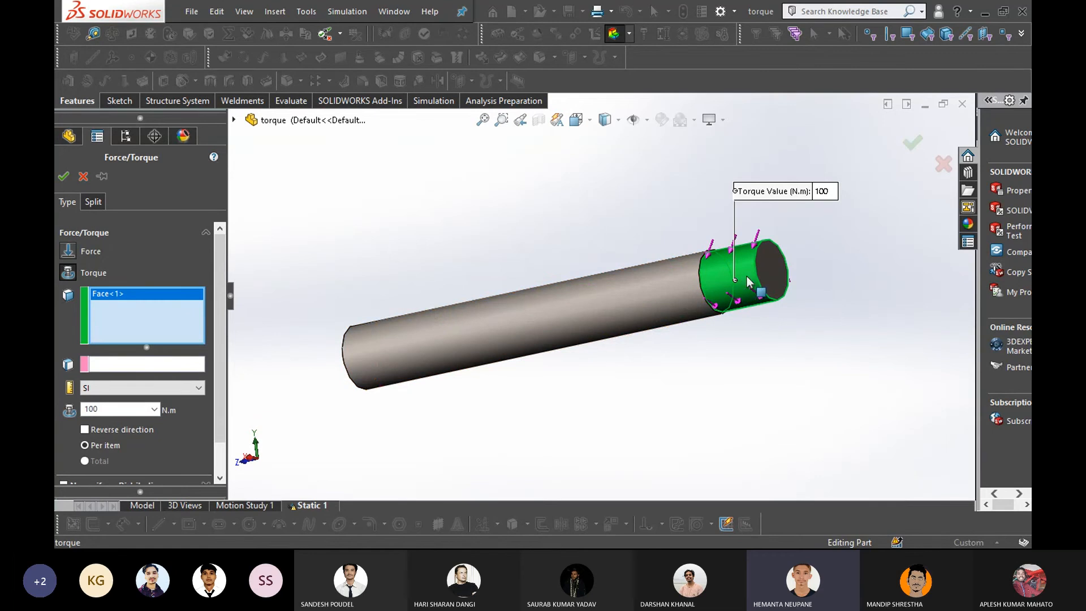
Reselect the stepped cylindrical face for the torque, use that same face as its direction reference, and apply the load
click(749, 277)
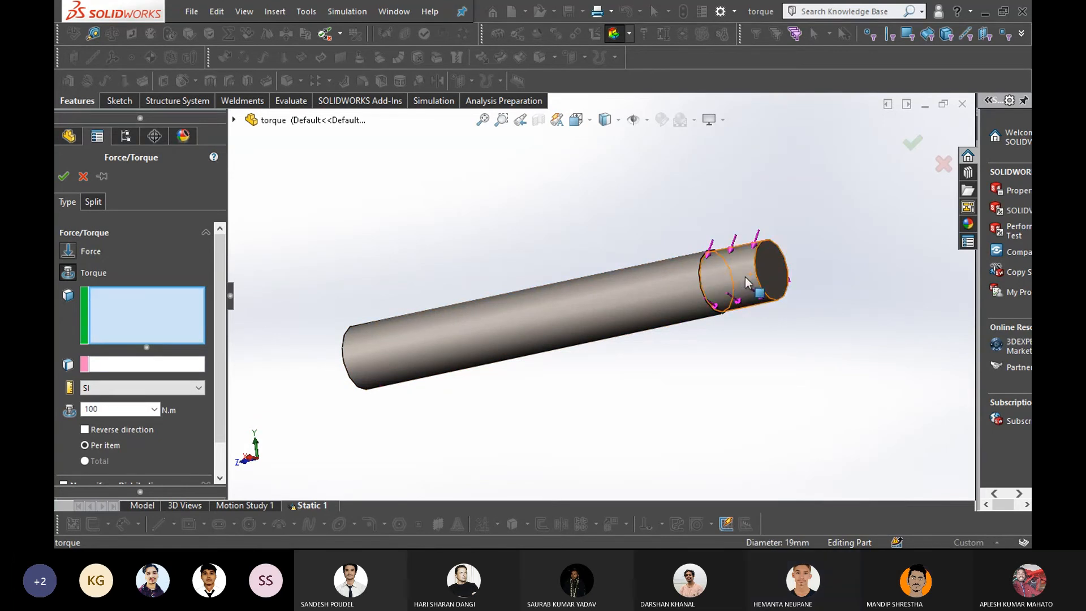
scroll(745, 279, down, 3)
click(735, 276)
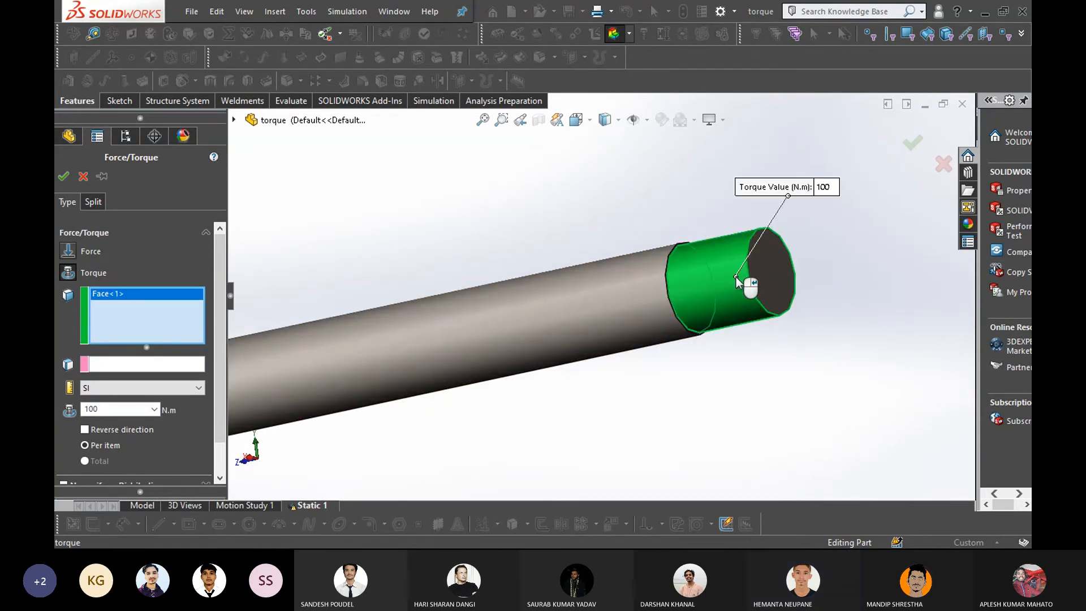
click(102, 366)
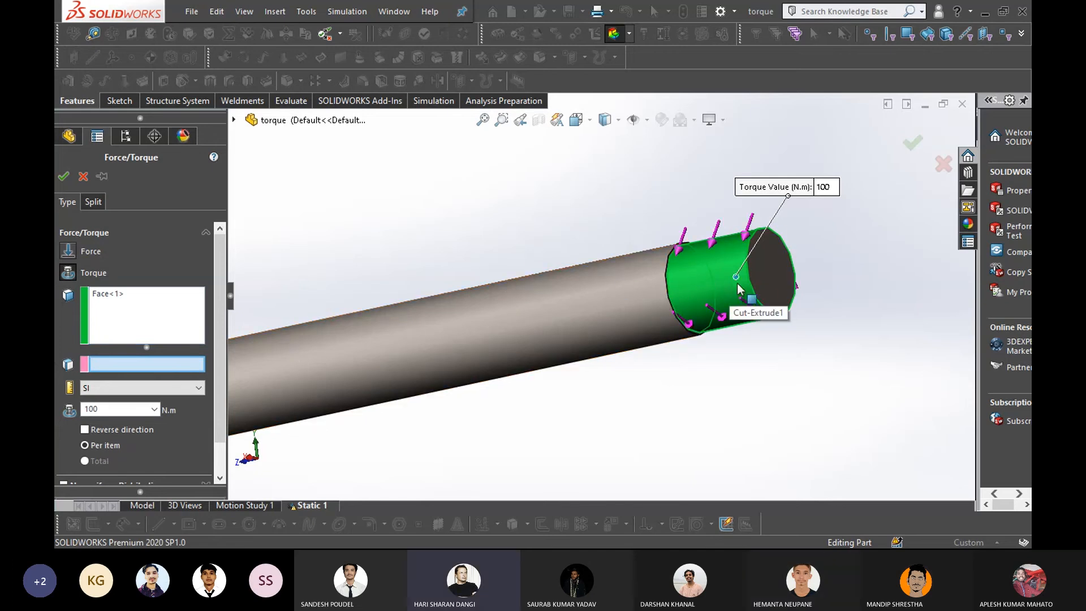
click(721, 284)
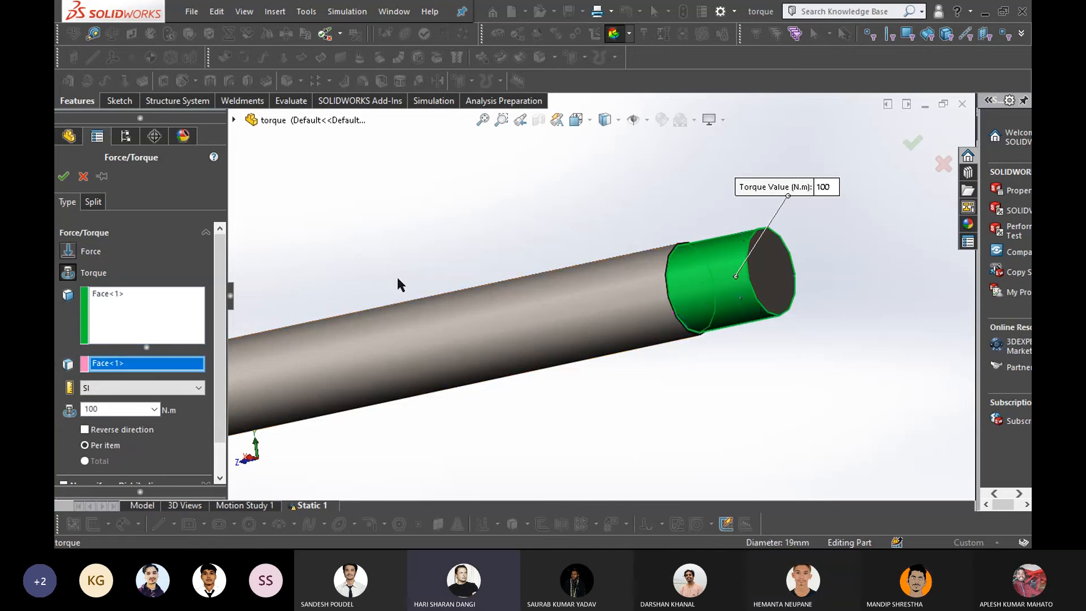
click(64, 176)
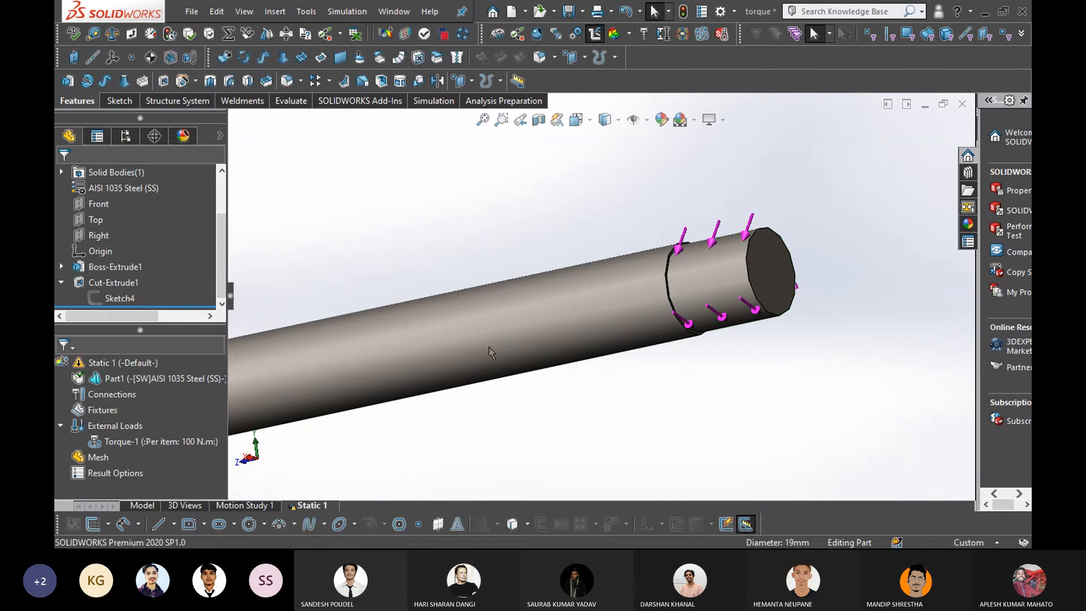
Apply a fixed geometry fixture to the flat end face opposite the torque-loaded section
scroll(284, 430, up, 2)
right_click(113, 407)
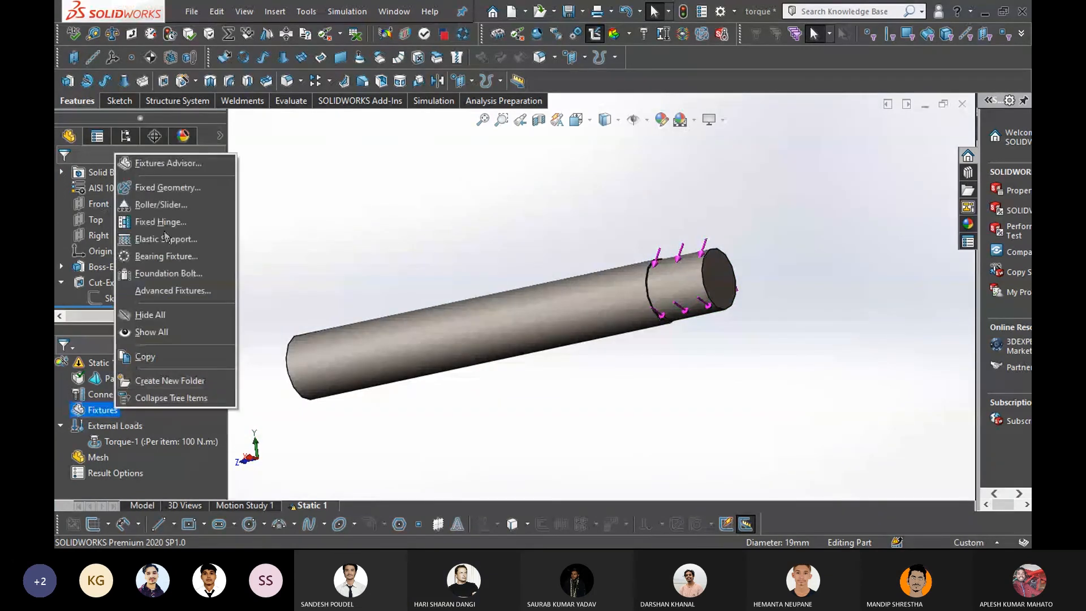
click(161, 187)
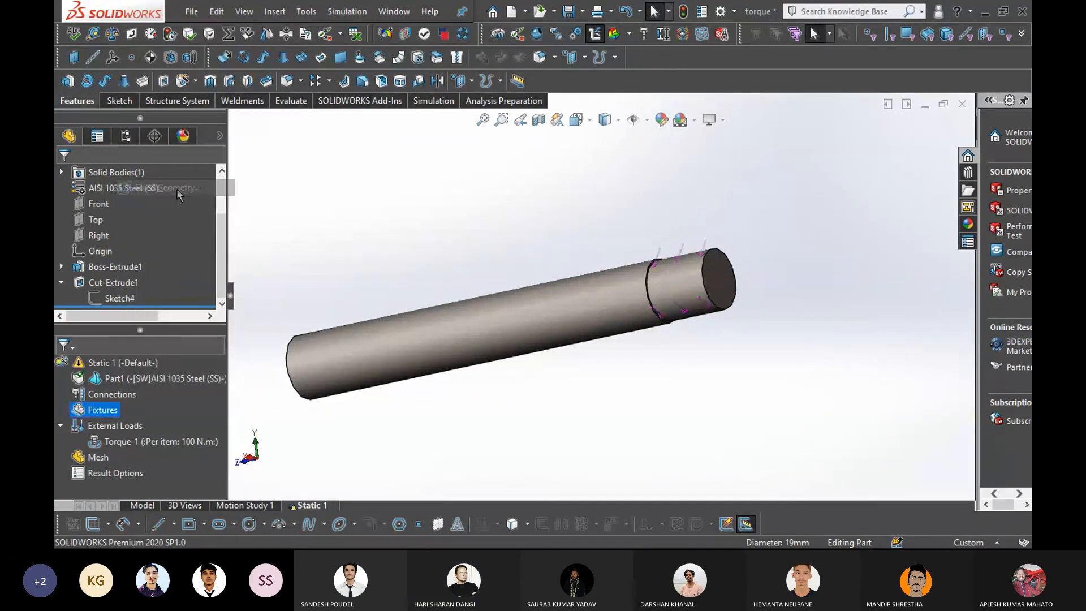
middle_drag(281, 409, 342, 368)
click(342, 366)
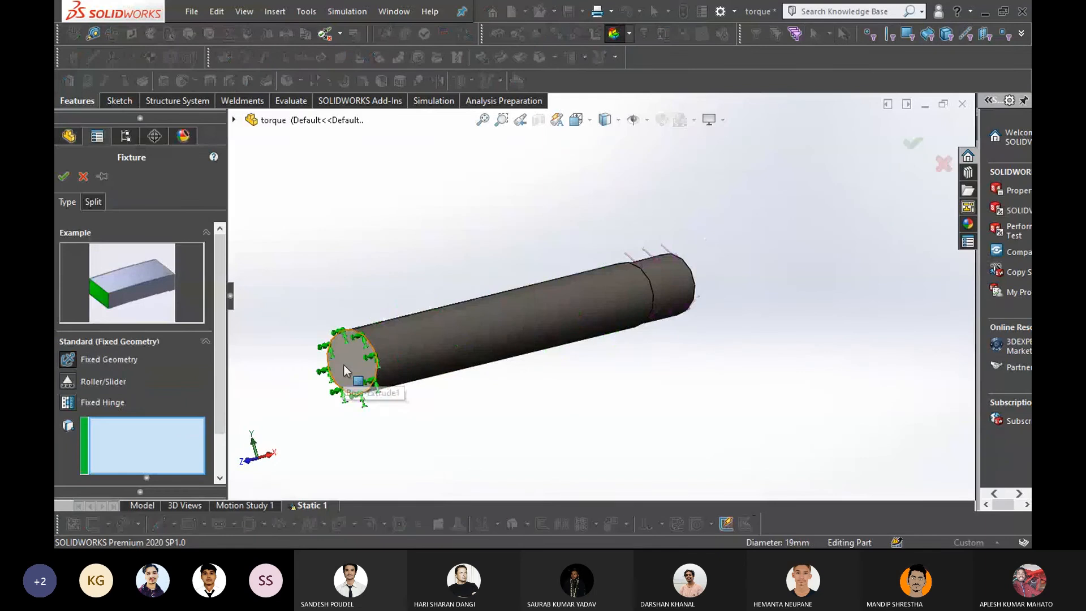
click(64, 176)
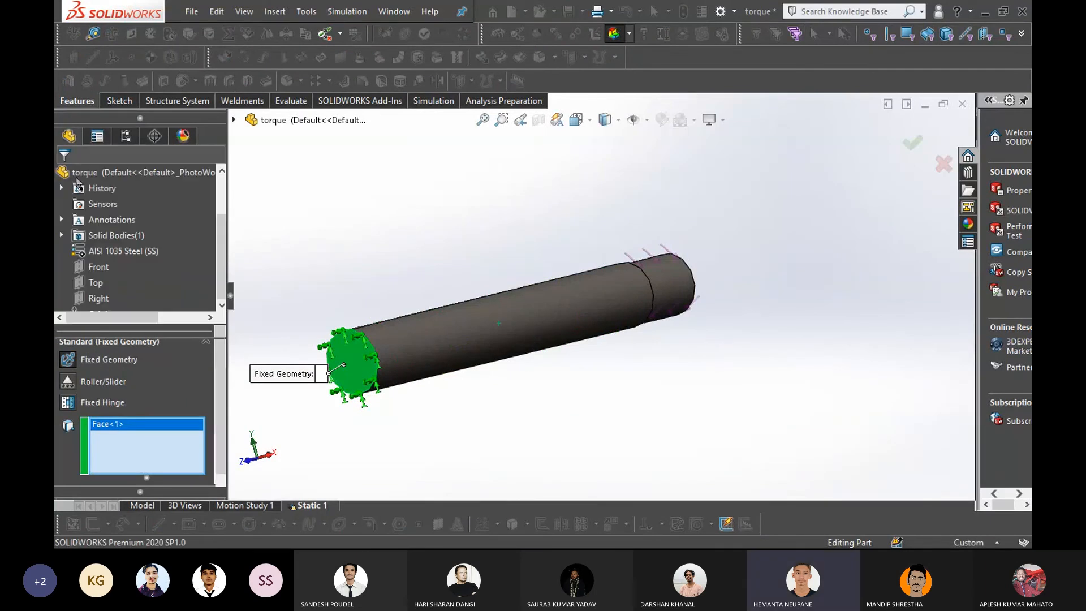
Mesh and run the static study, and examine the von Mises stress plot around the stepped end
middle_drag(612, 351, 530, 382)
scroll(517, 387, up, 2)
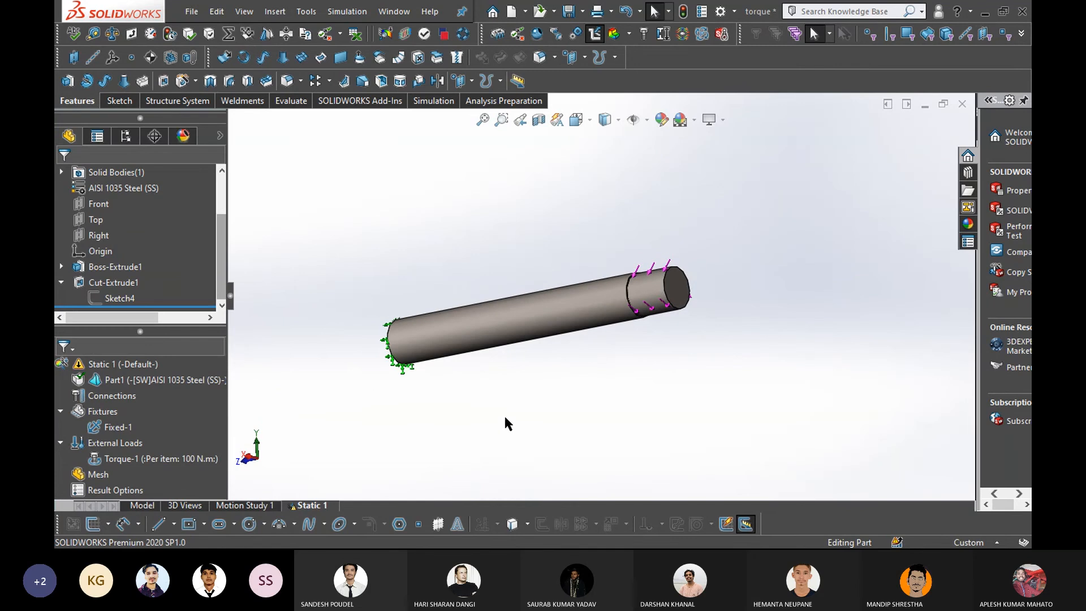
right_click(95, 474)
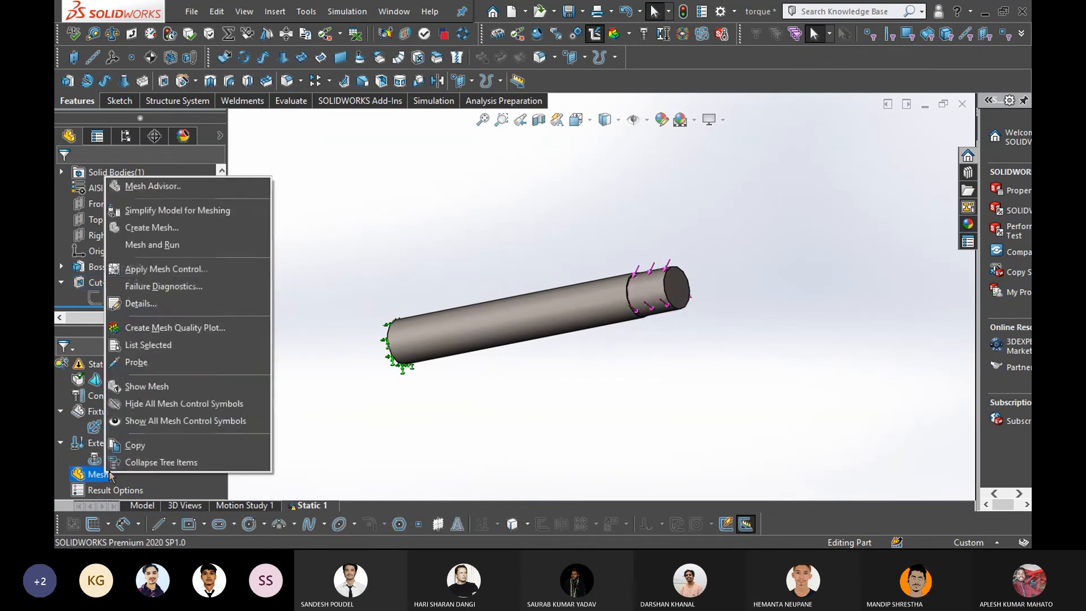
click(163, 248)
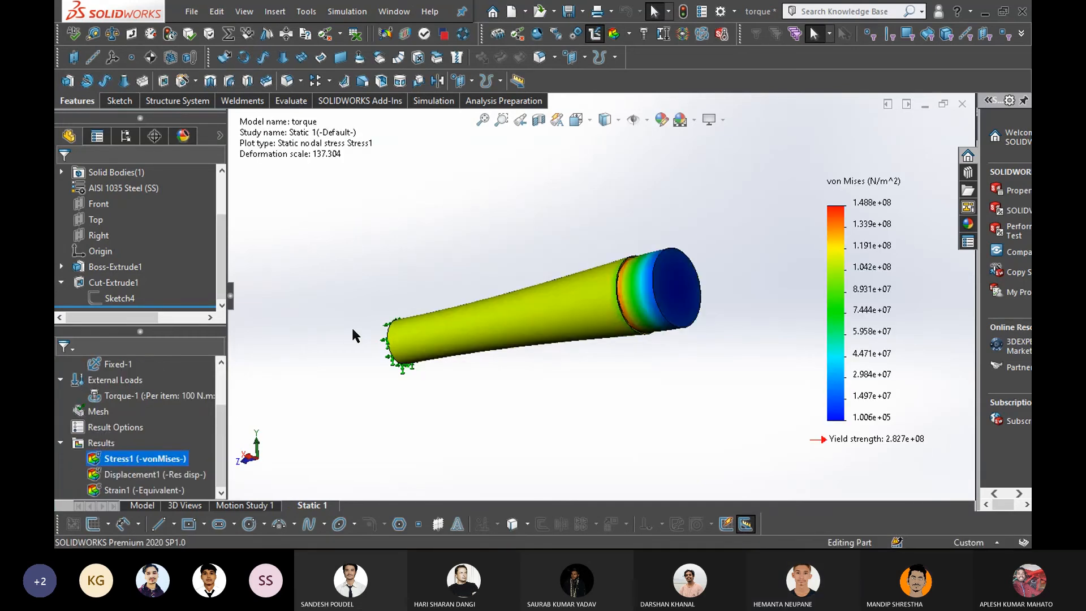
middle_drag(630, 381, 613, 364)
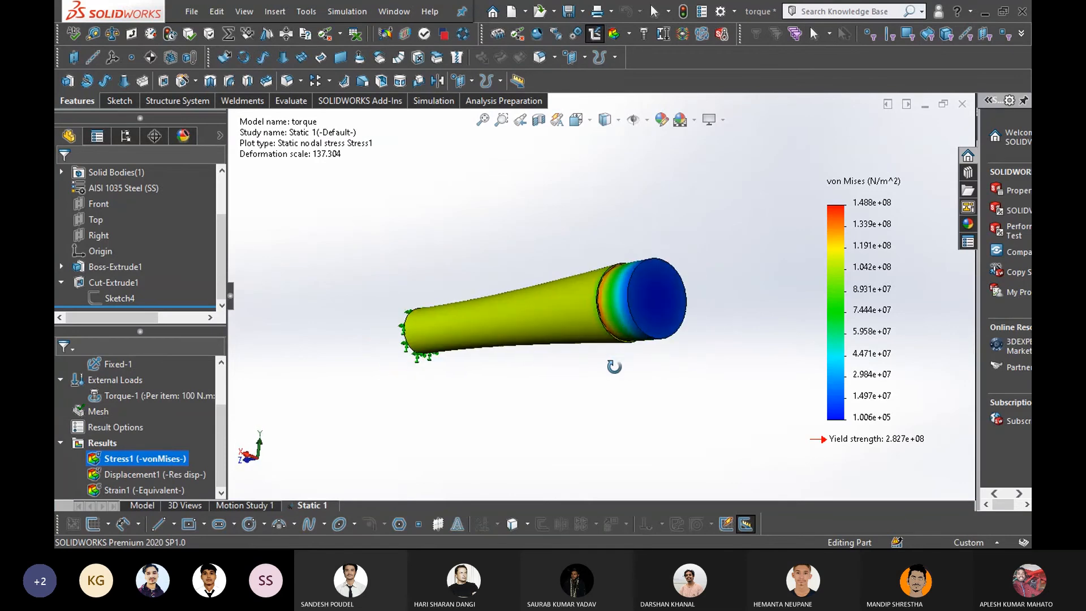
scroll(589, 352, down, 2)
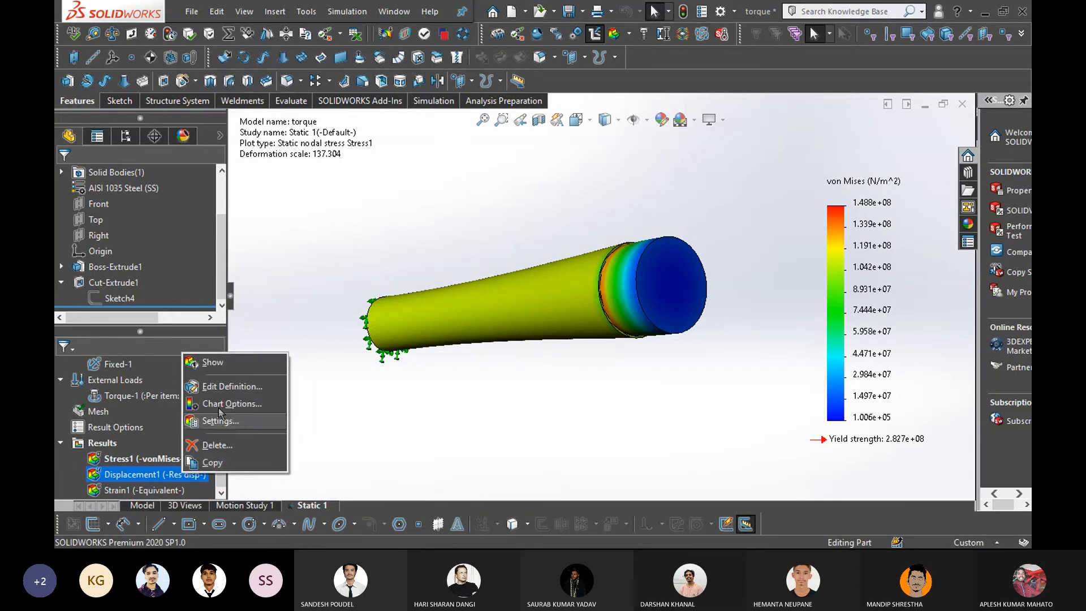
Show the resultant displacement plot and examine it along the rod and on the loaded end face
click(229, 361)
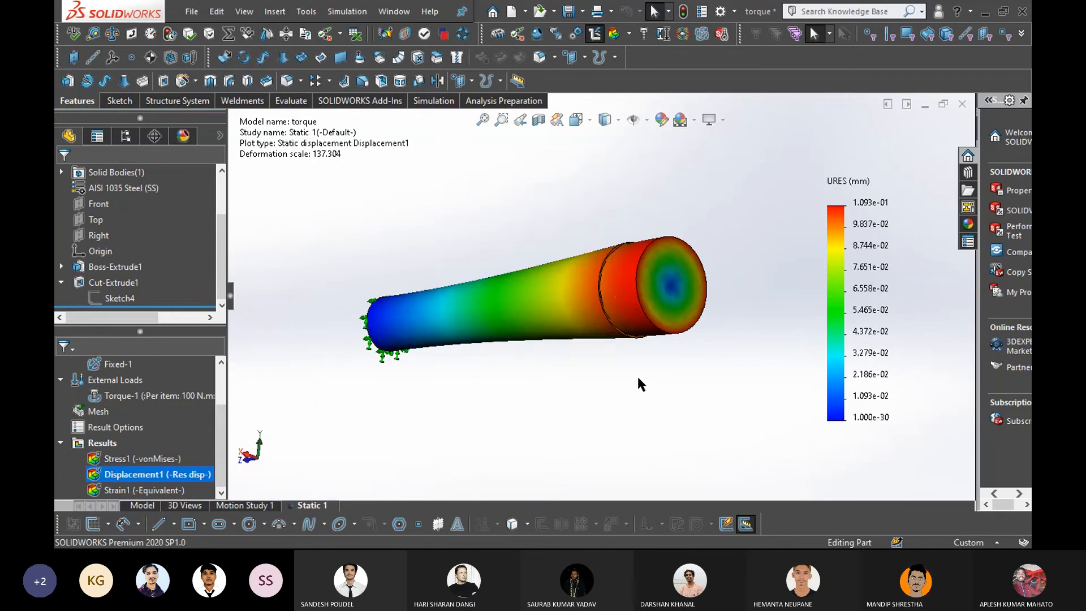
middle_drag(637, 375, 651, 346)
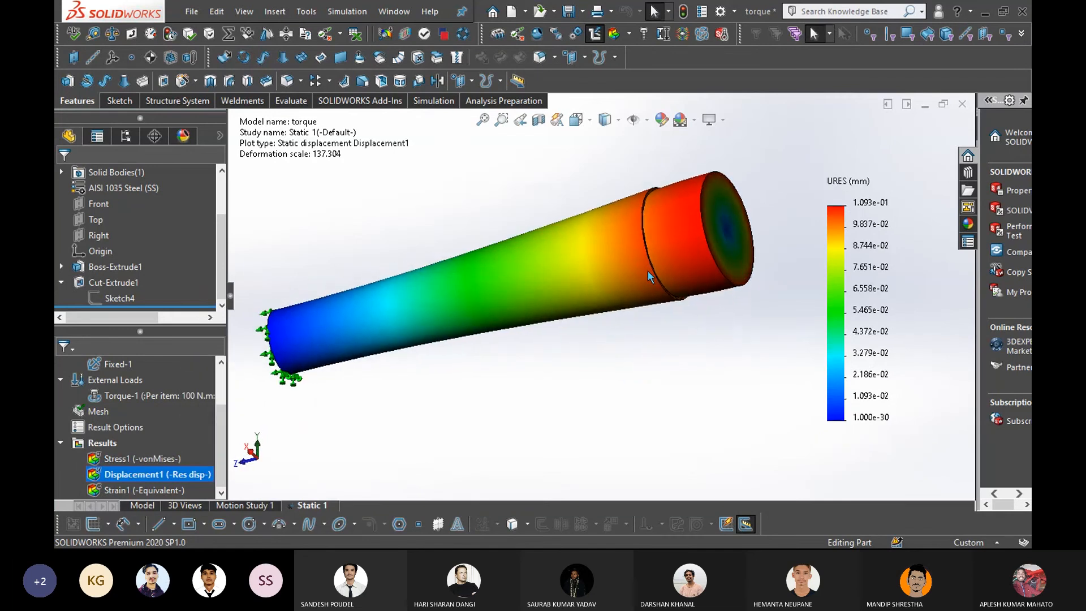
scroll(647, 231, down, 3)
middle_drag(660, 297, 612, 318)
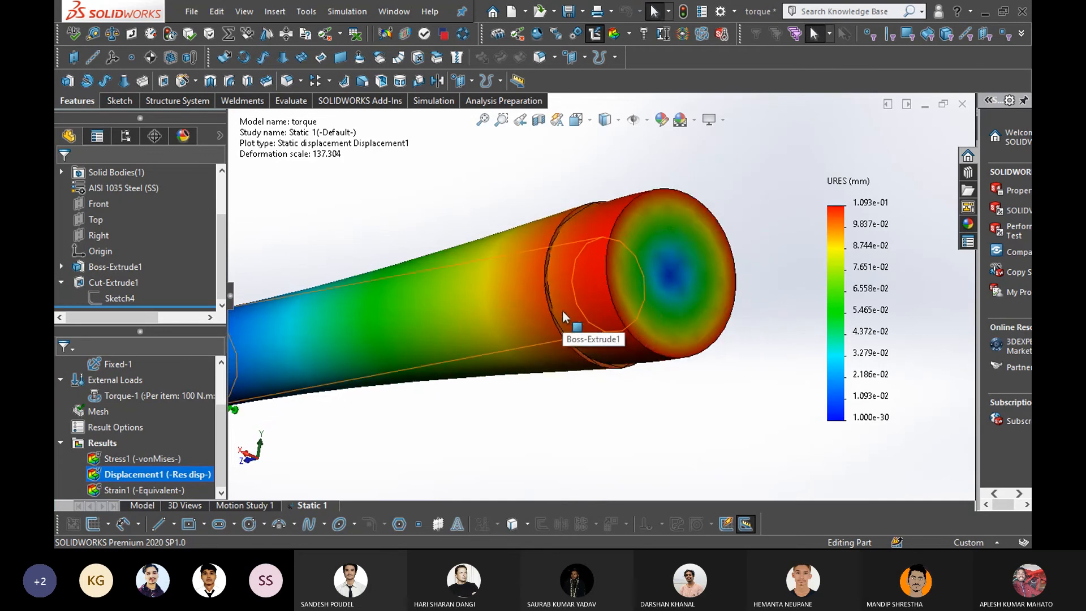
scroll(562, 310, down, 2)
scroll(620, 355, up, 5)
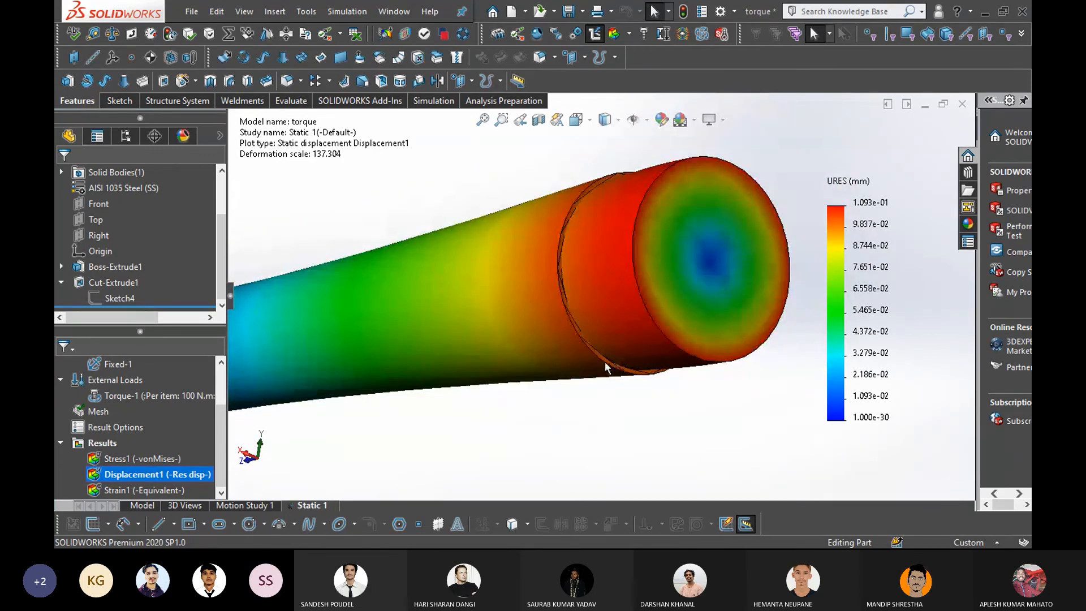
middle_drag(582, 383, 602, 358)
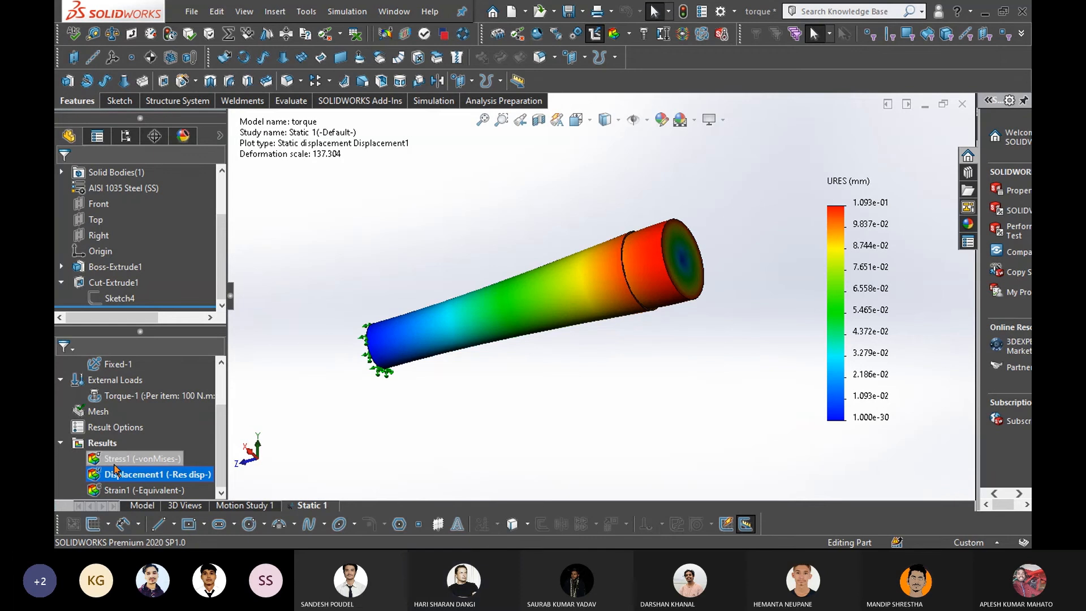
Show the equivalent strain plot and examine the strain distribution around the step near the loaded end
right_click(150, 489)
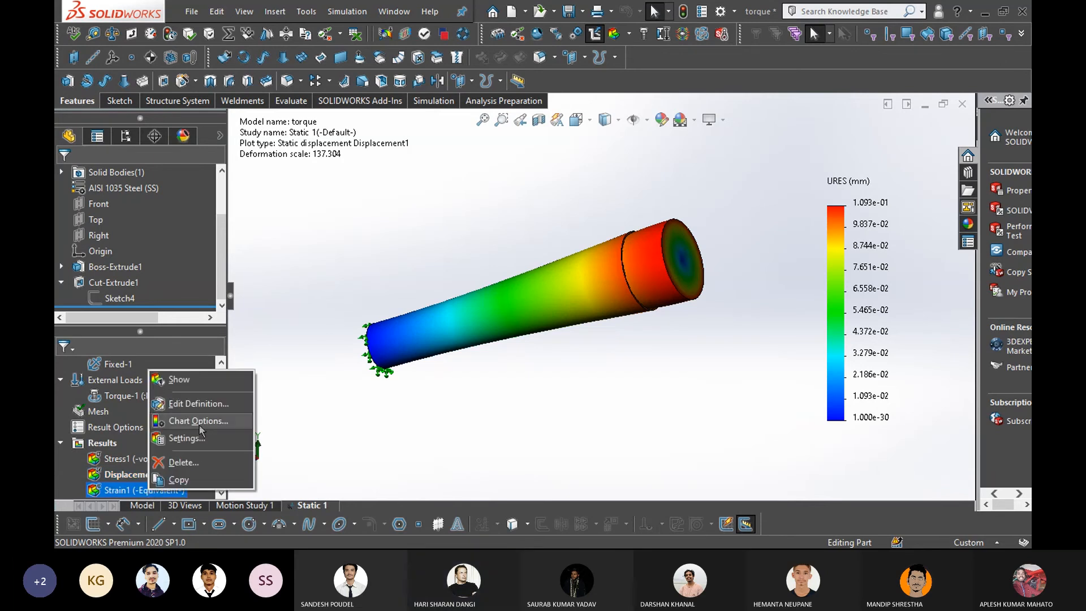
click(195, 378)
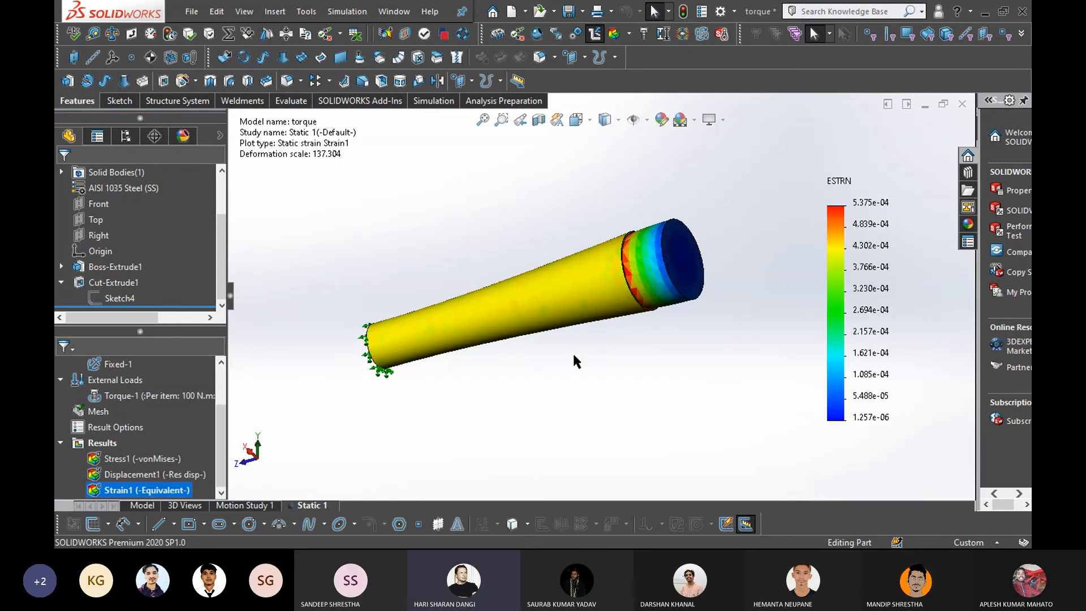
scroll(606, 361, down, 3)
middle_drag(606, 361, 630, 346)
scroll(488, 360, up, 2)
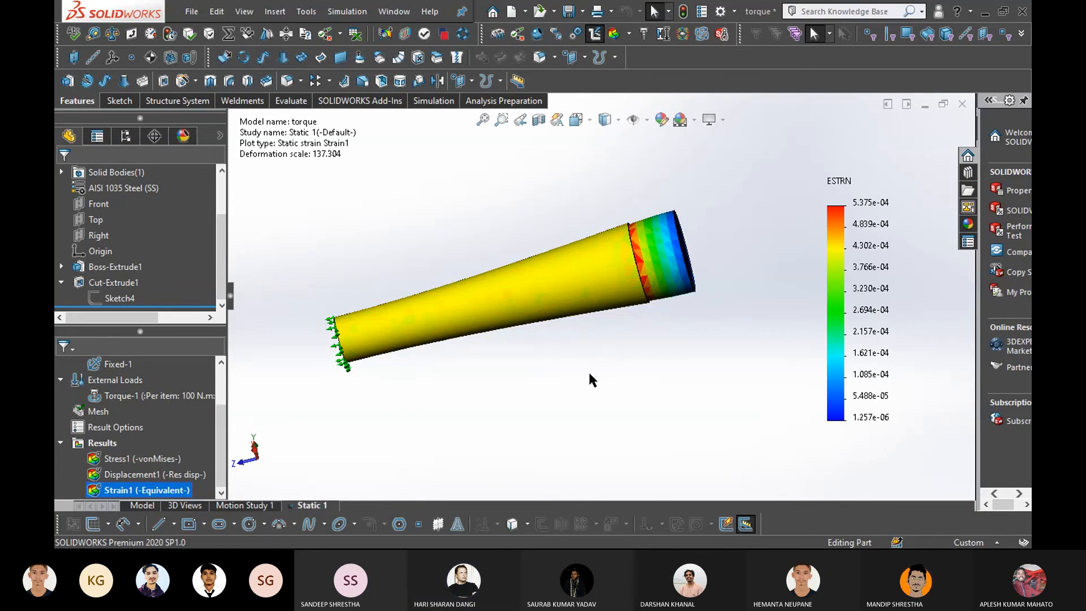
scroll(588, 201, down, 2)
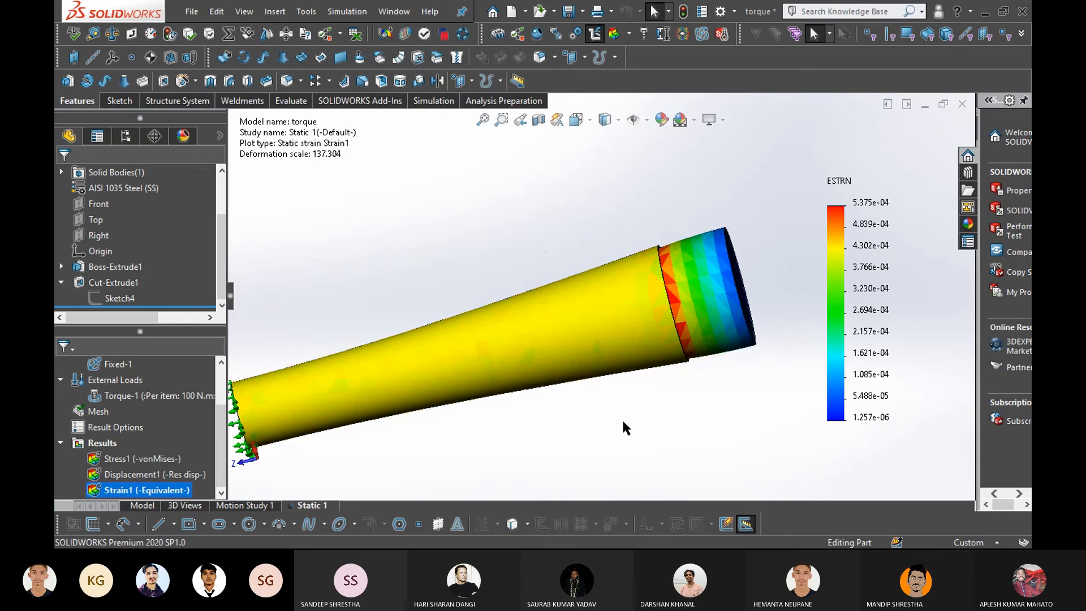
scroll(594, 416, up, 2)
middle_drag(526, 413, 525, 413)
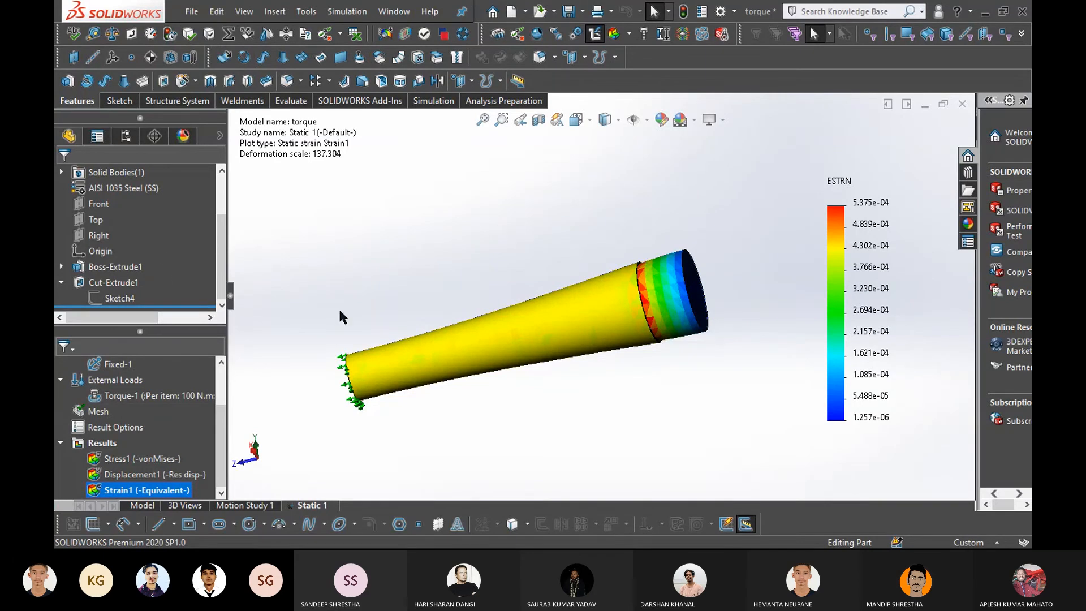
scroll(603, 414, down, 1)
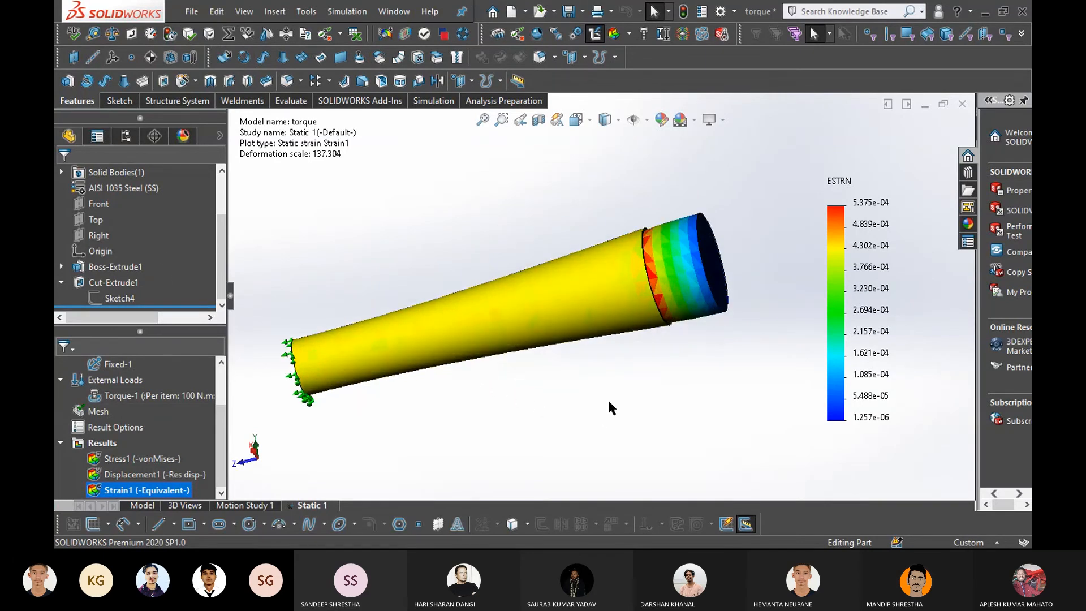
scroll(597, 394, up, 1)
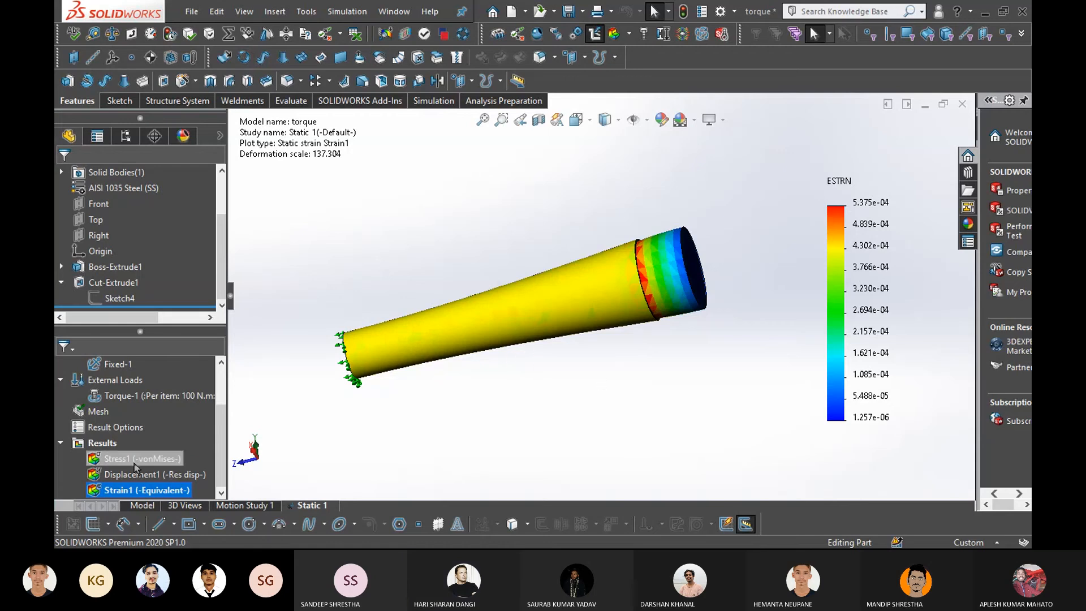
scroll(135, 466, up, 2)
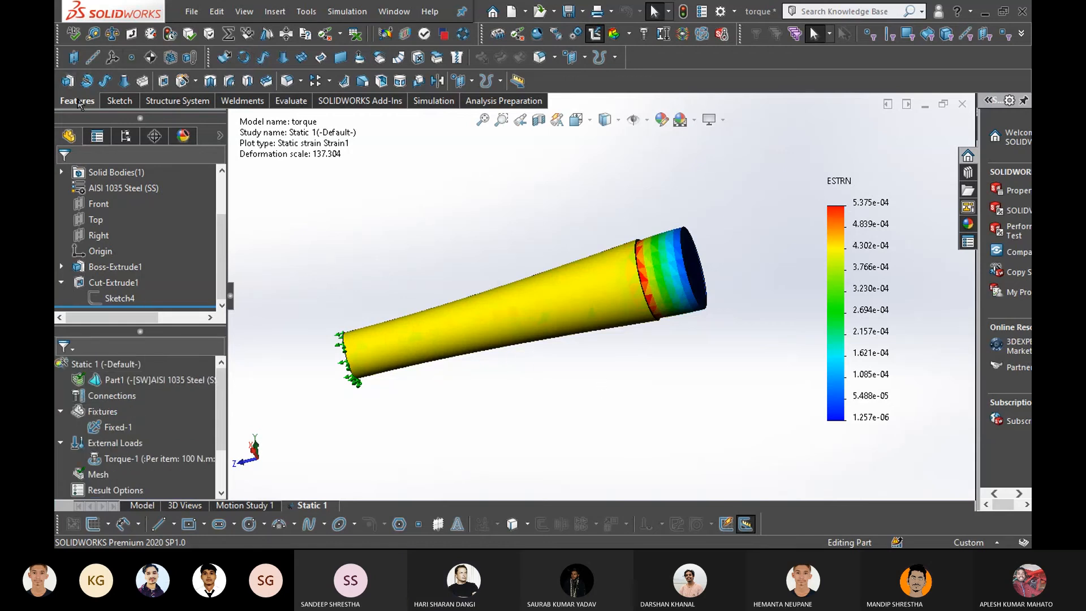
Start a new simulation study and look through the study types from General Simulation down to Specialized Simulation
click(419, 104)
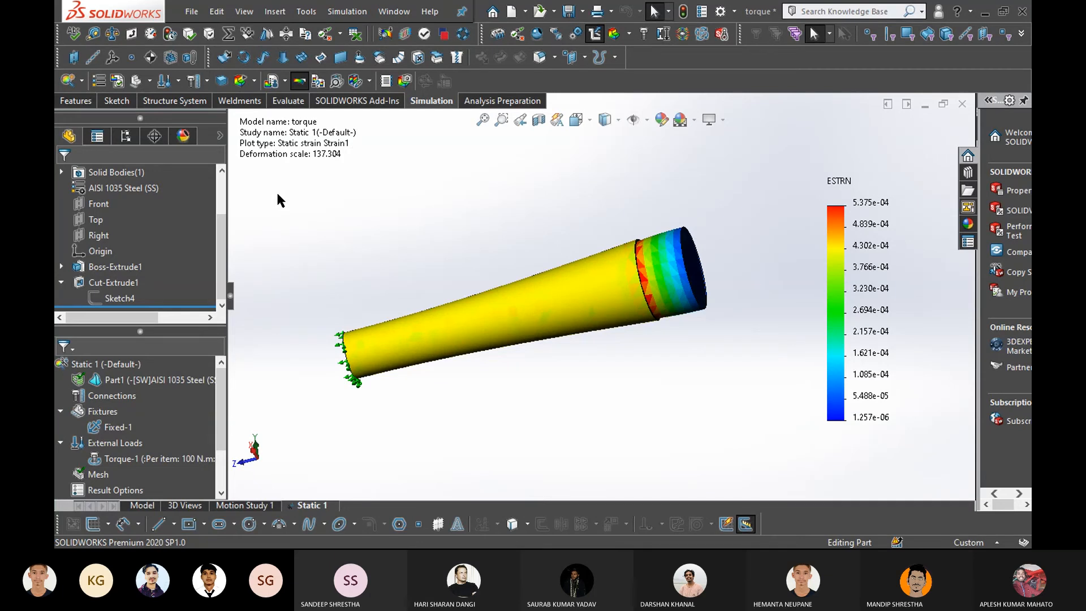
click(66, 81)
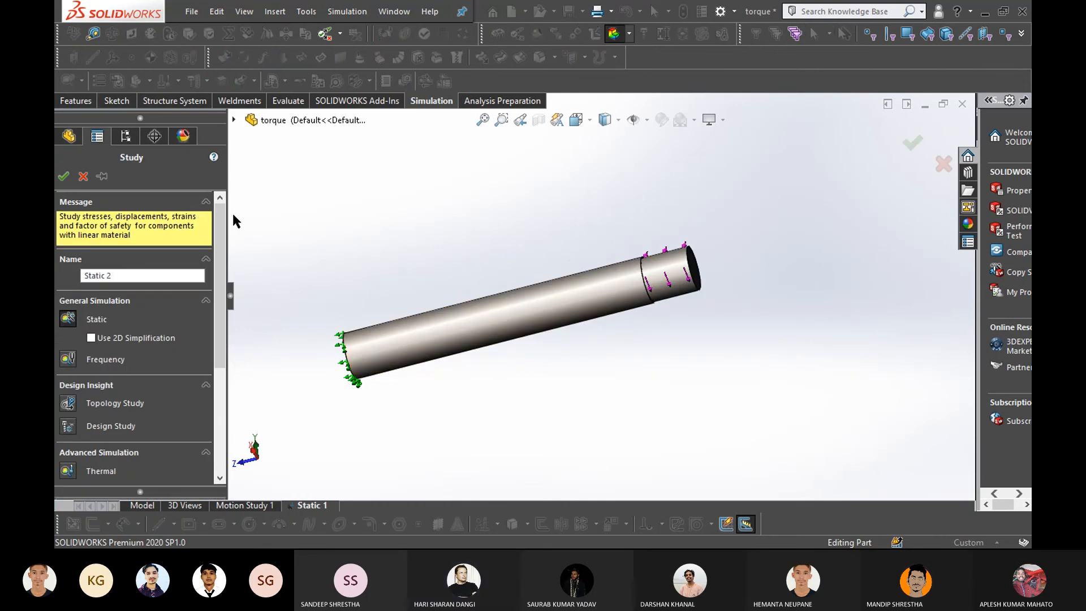
scroll(224, 270, down, 1)
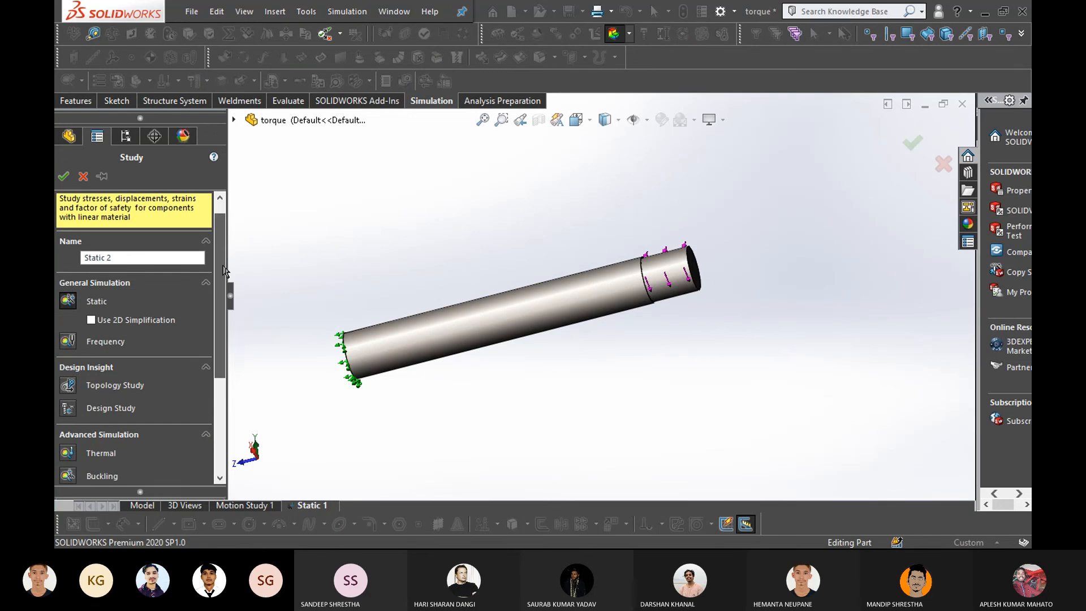
scroll(223, 270, up, 1)
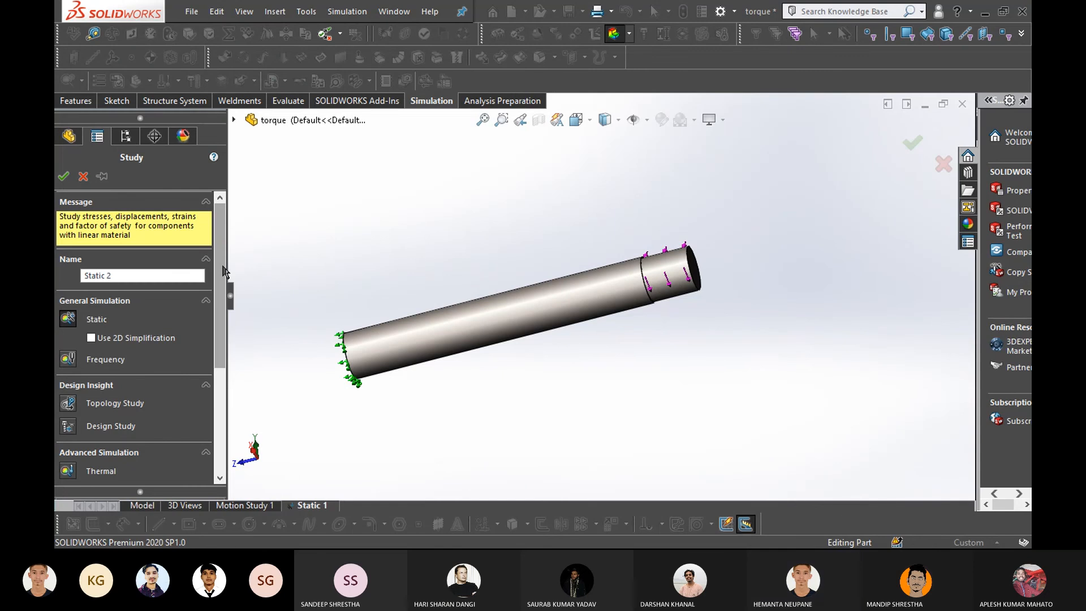
scroll(227, 295, down, 3)
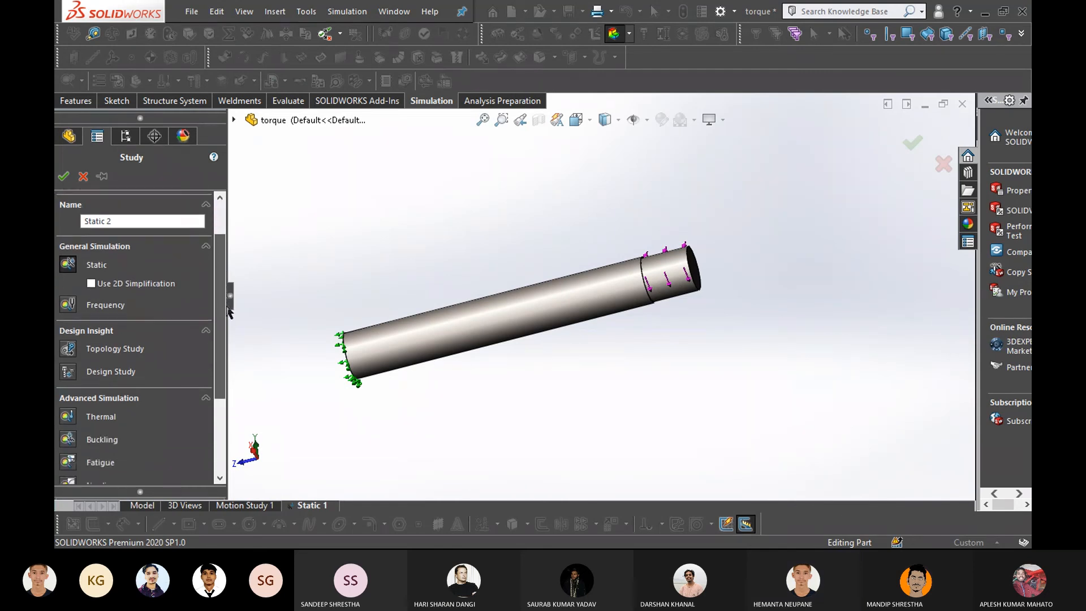
scroll(229, 313, down, 3)
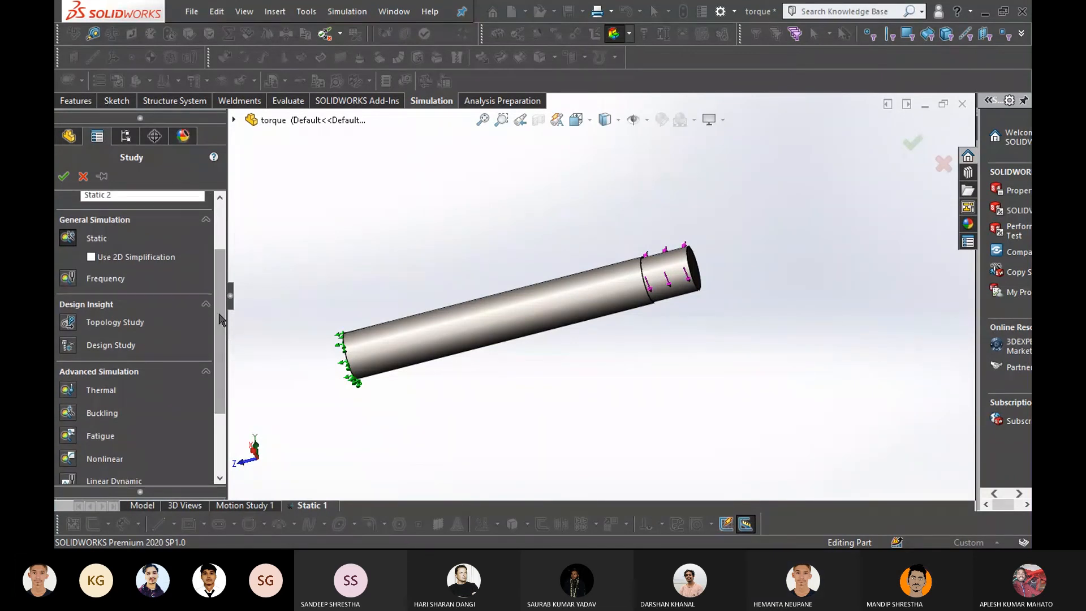
drag(225, 328, 225, 362)
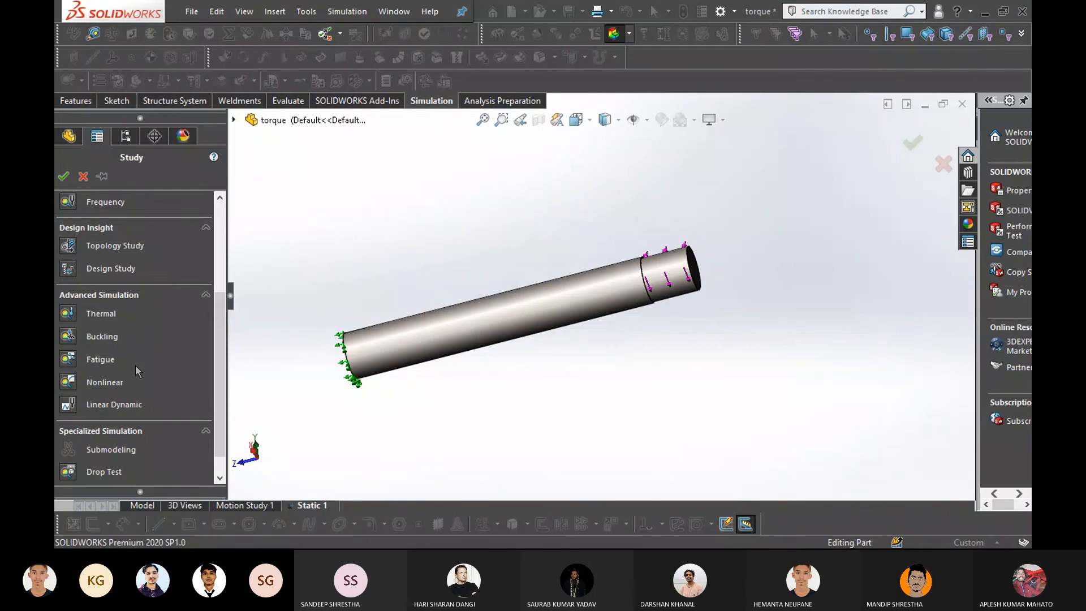
drag(220, 329, 219, 345)
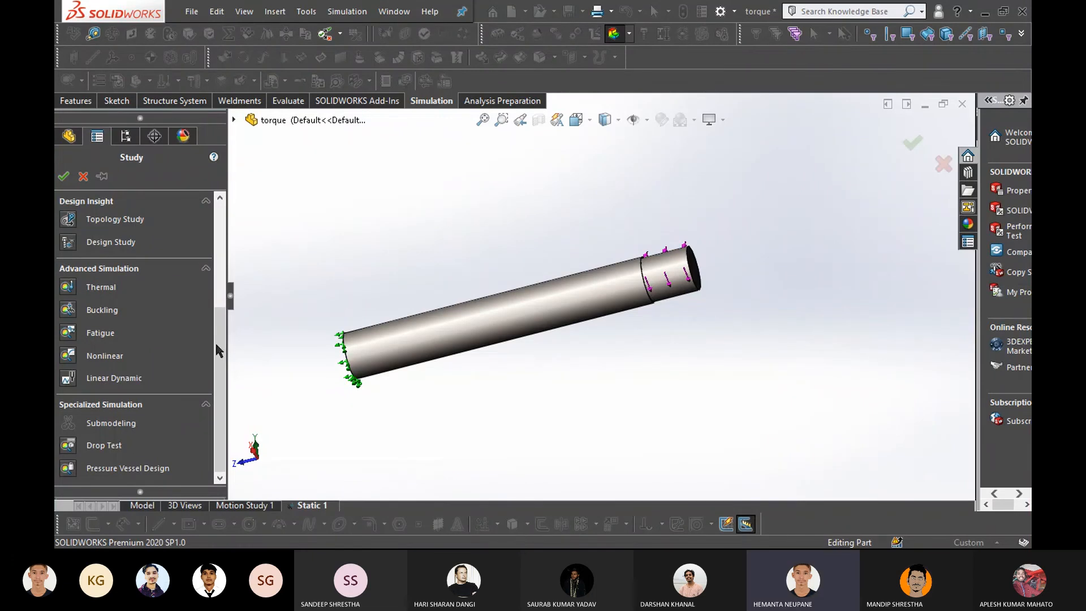
drag(219, 369, 228, 225)
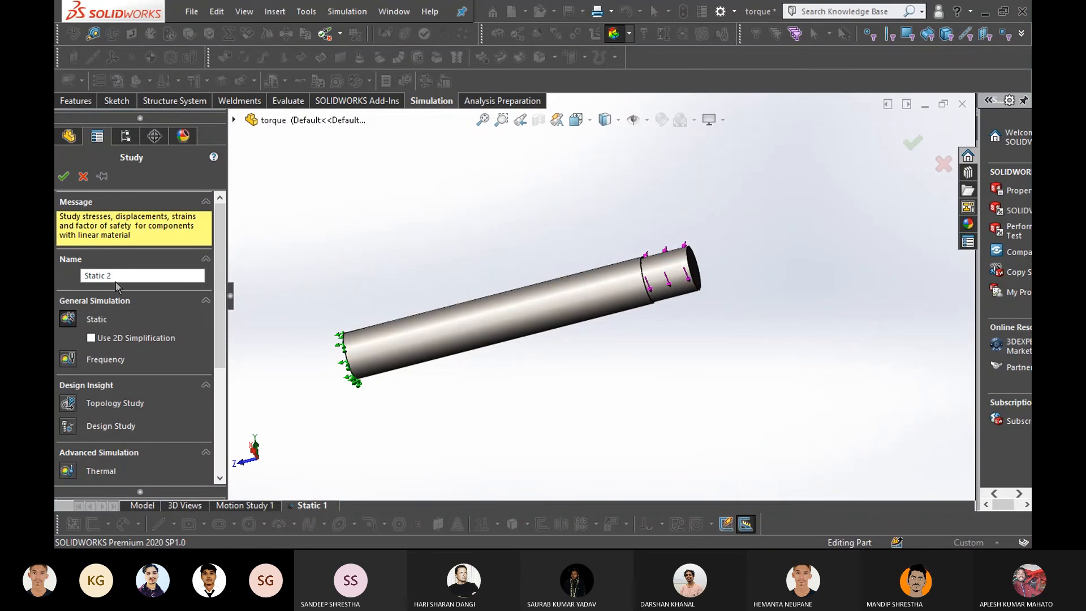
Choose the Static study type and expand the Design Insight, Advanced and Specialized Simulation groups to read their study types
click(69, 320)
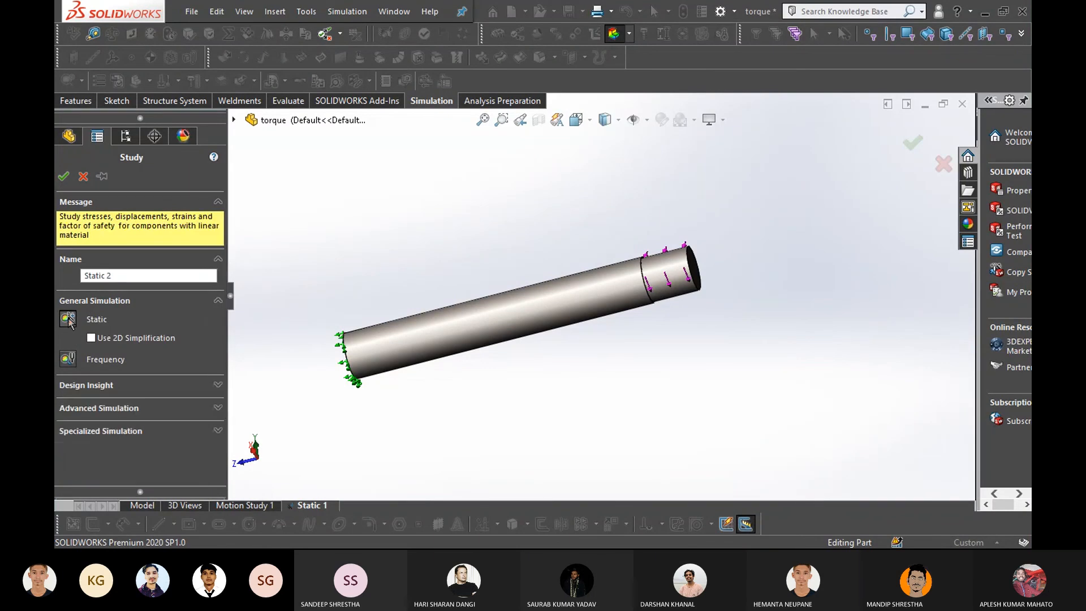
click(136, 386)
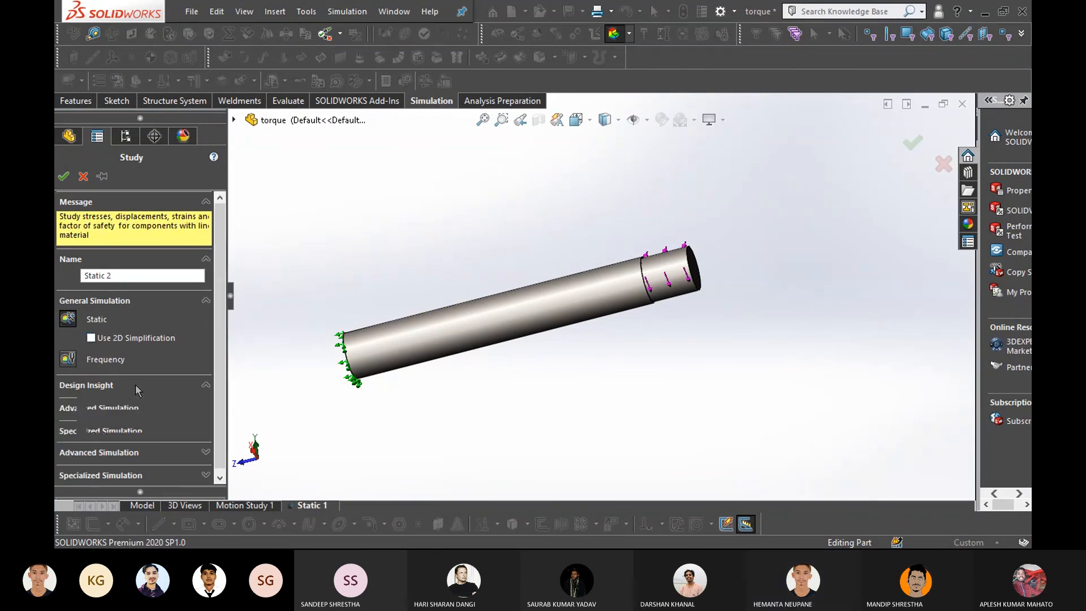
click(158, 443)
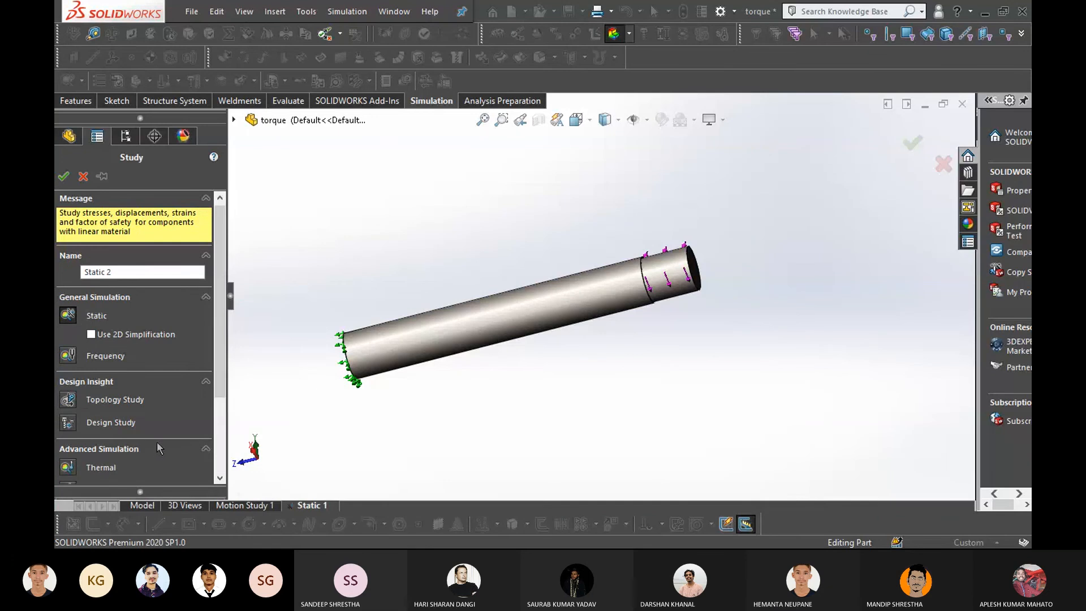
scroll(152, 443, down, 5)
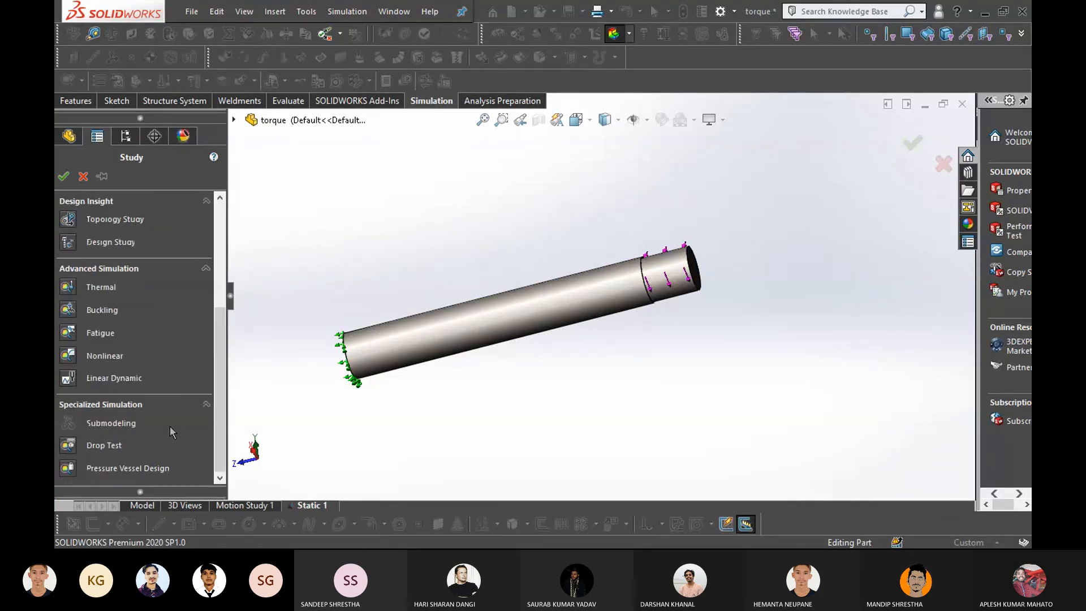
scroll(152, 395, up, 5)
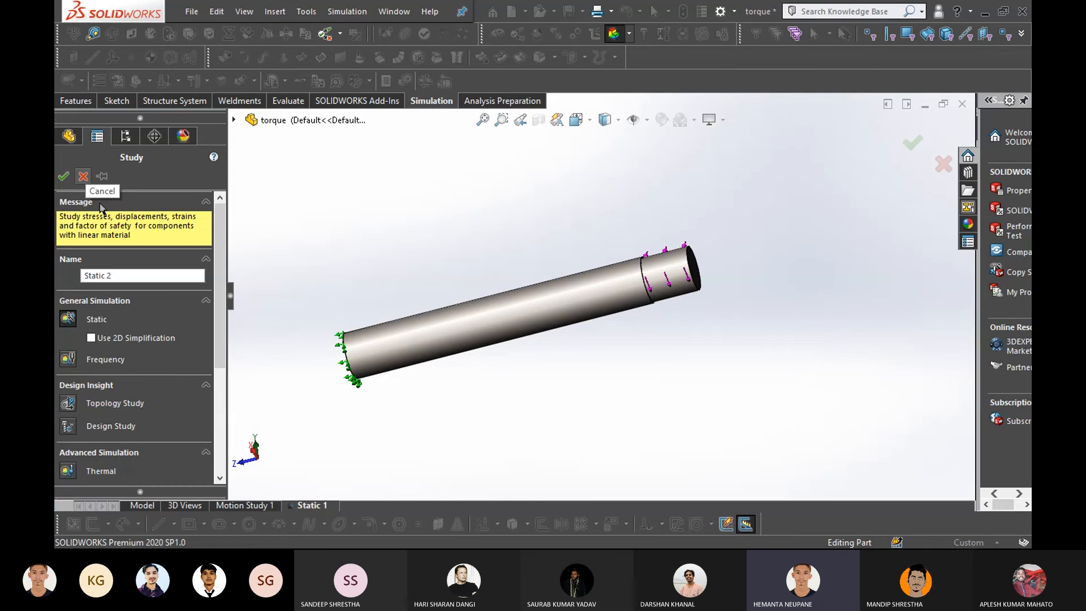
Collapse the General Simulation, Design Insight, Advanced Simulation and Specialized Simulation groups and cancel the new study
scroll(175, 376, down, 2)
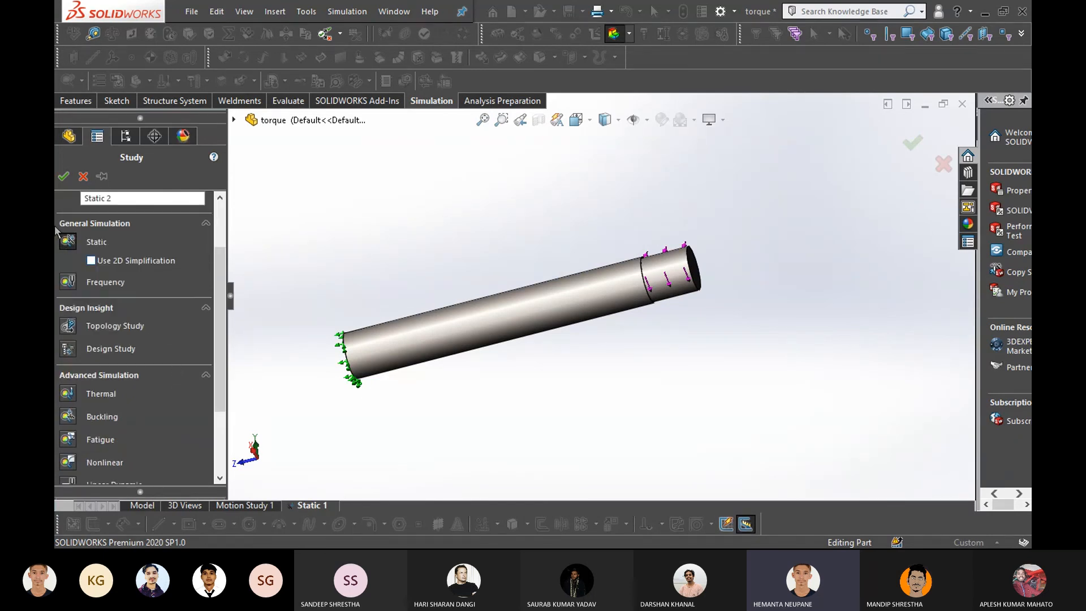
scroll(125, 260, up, 2)
click(182, 303)
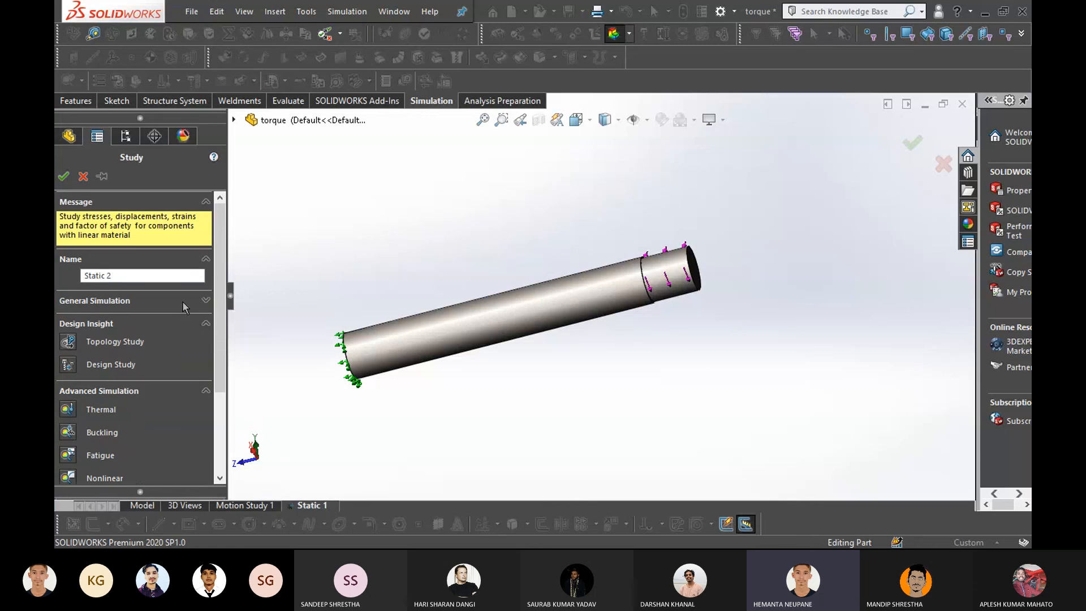
click(186, 321)
click(174, 346)
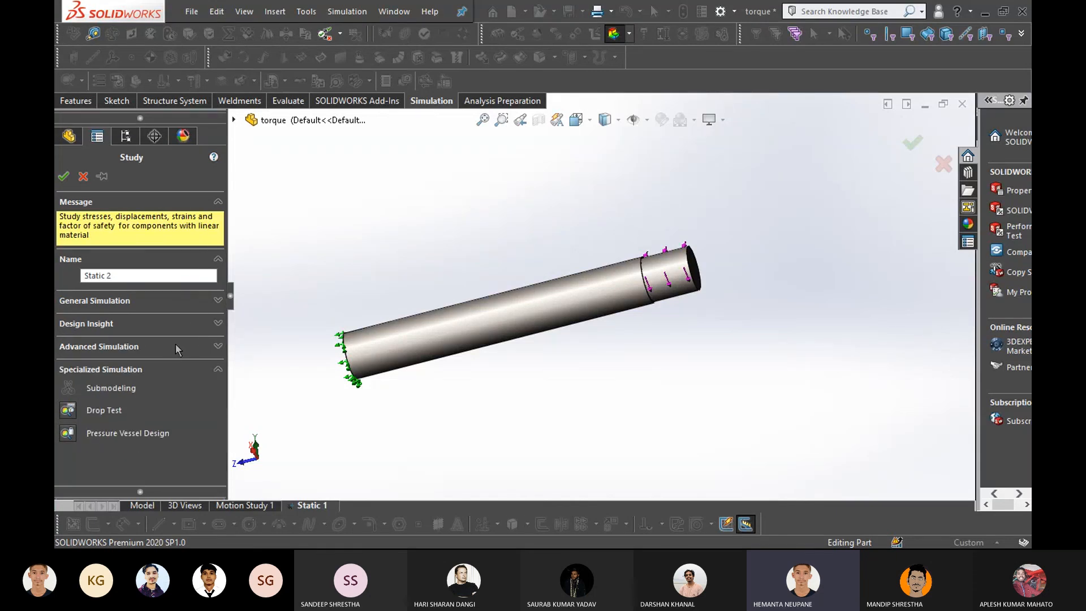
click(158, 368)
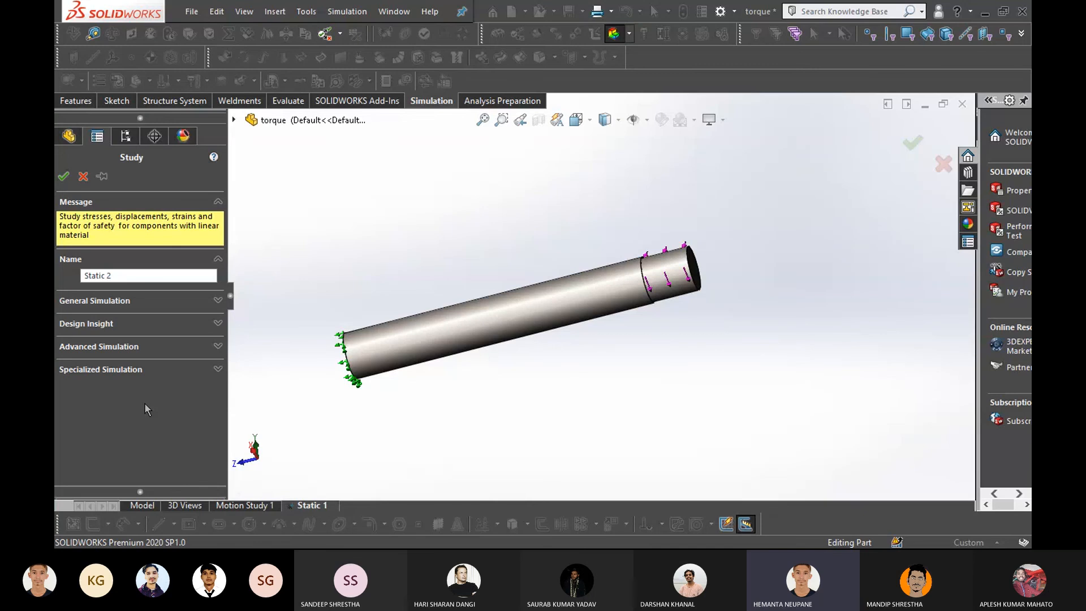
click(83, 175)
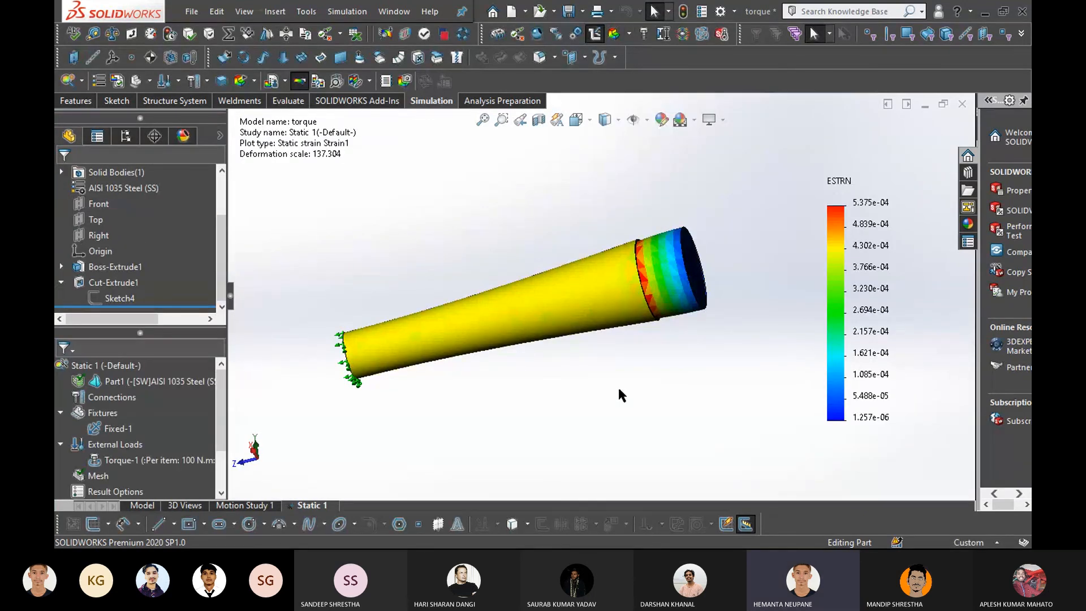
Switch to the Microsoft Teams meeting, maximize its window, and switch to the SOLIDWORKS window with the Part5 rod
key(alt+Tab)
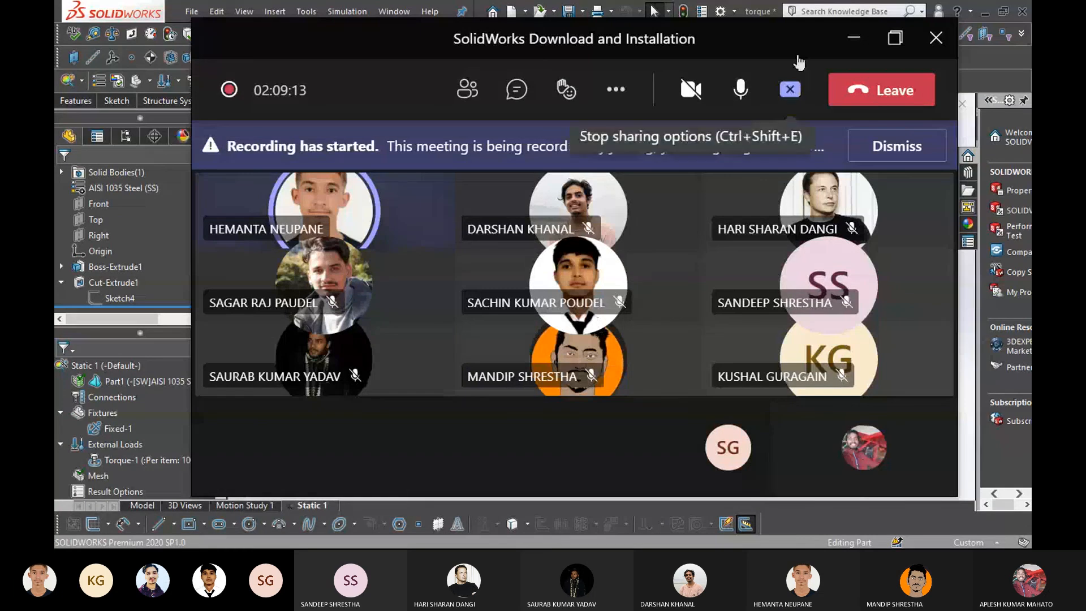
click(894, 38)
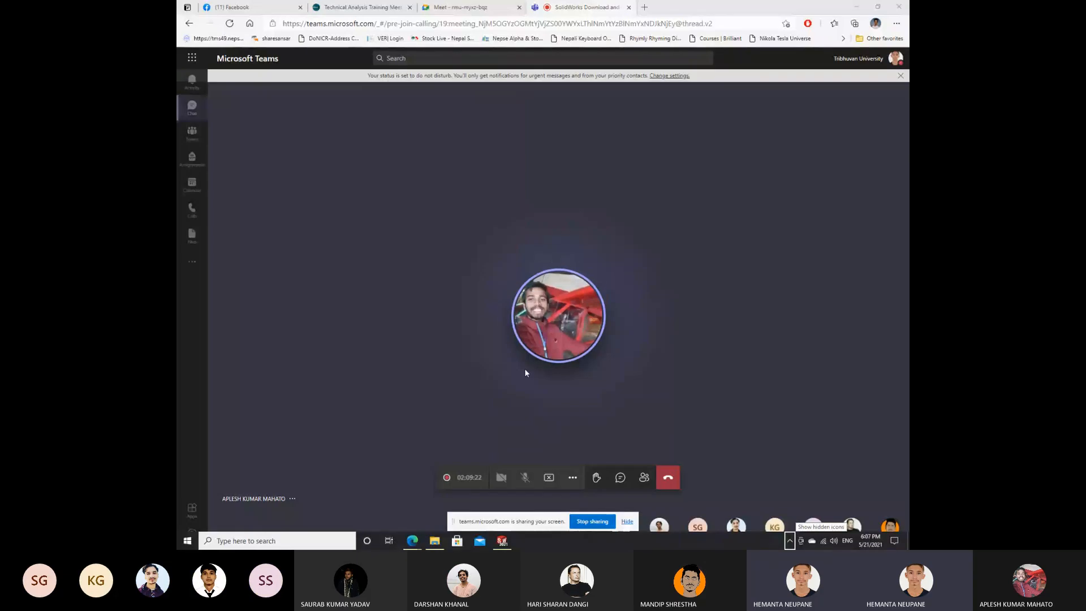
key(alt+Tab)
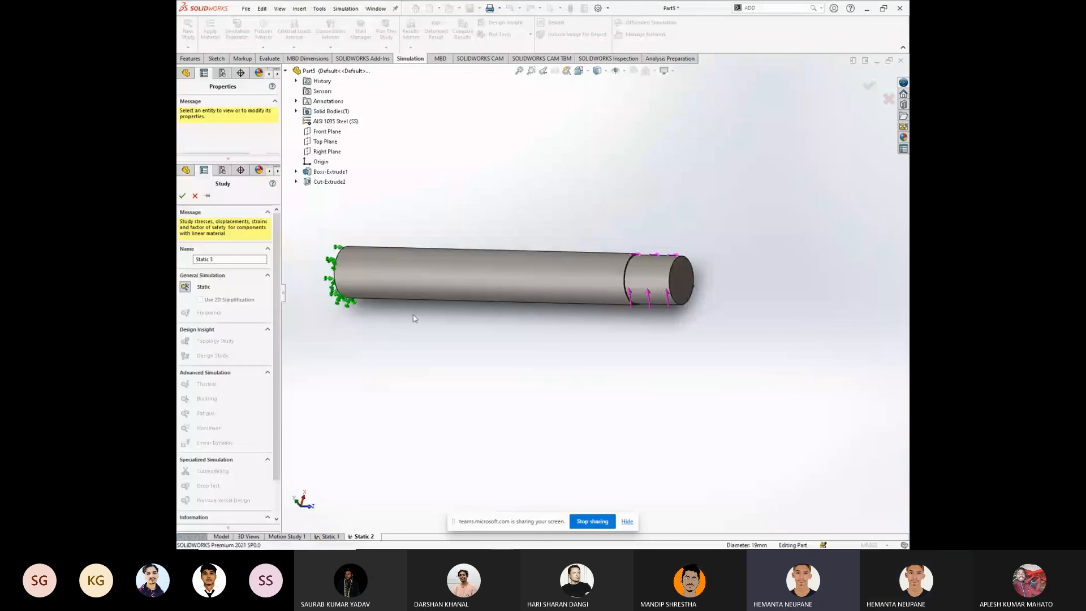
Choose Static for the new study, and examine the General Simulation, Design Insight and Advanced Simulation options, collapsing the latter two groups
click(185, 287)
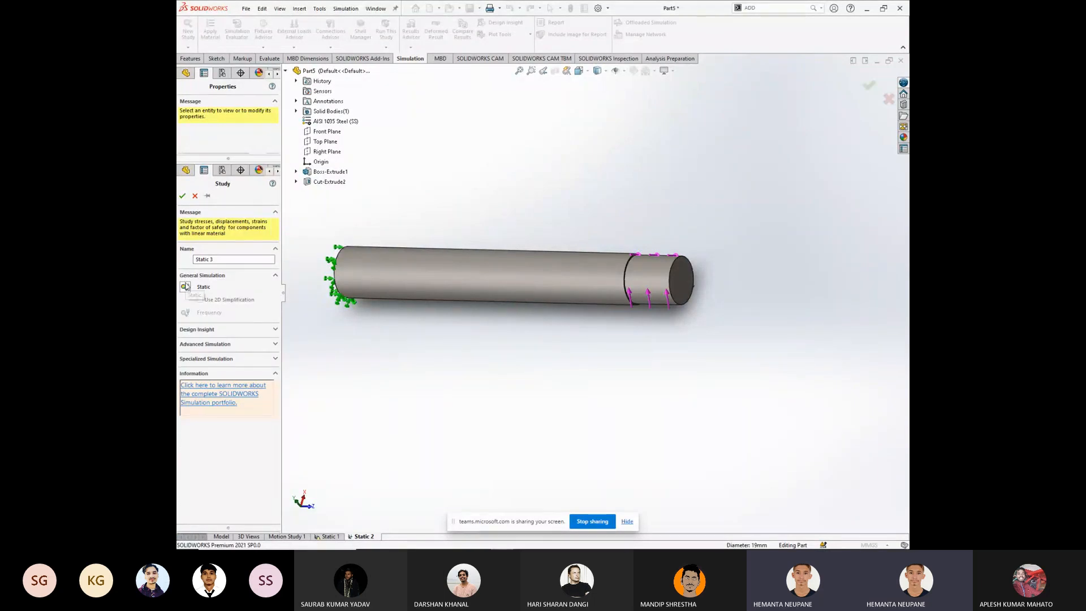
click(229, 276)
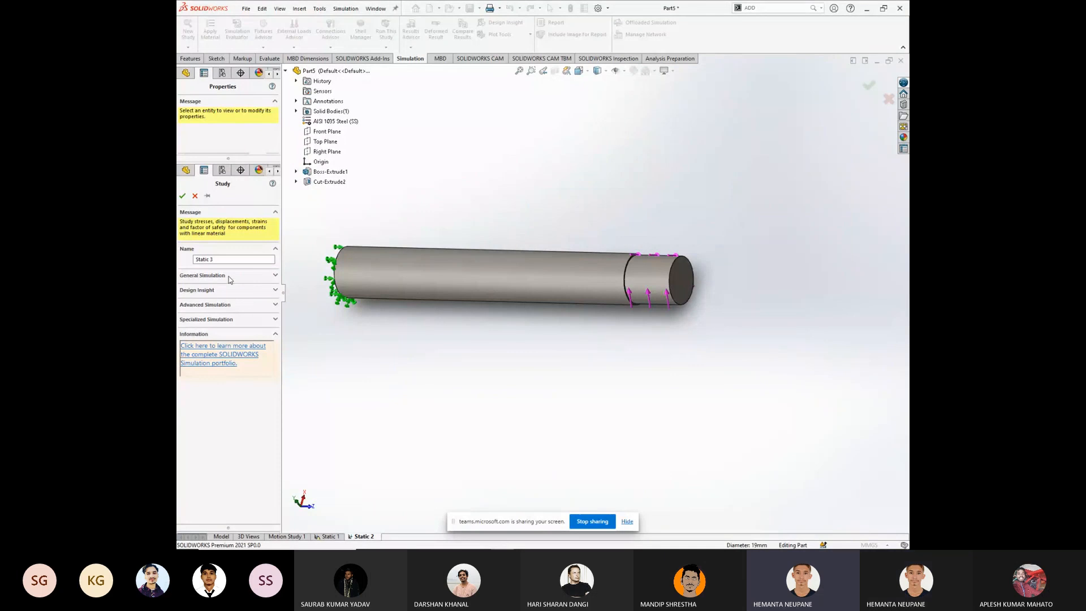
click(231, 279)
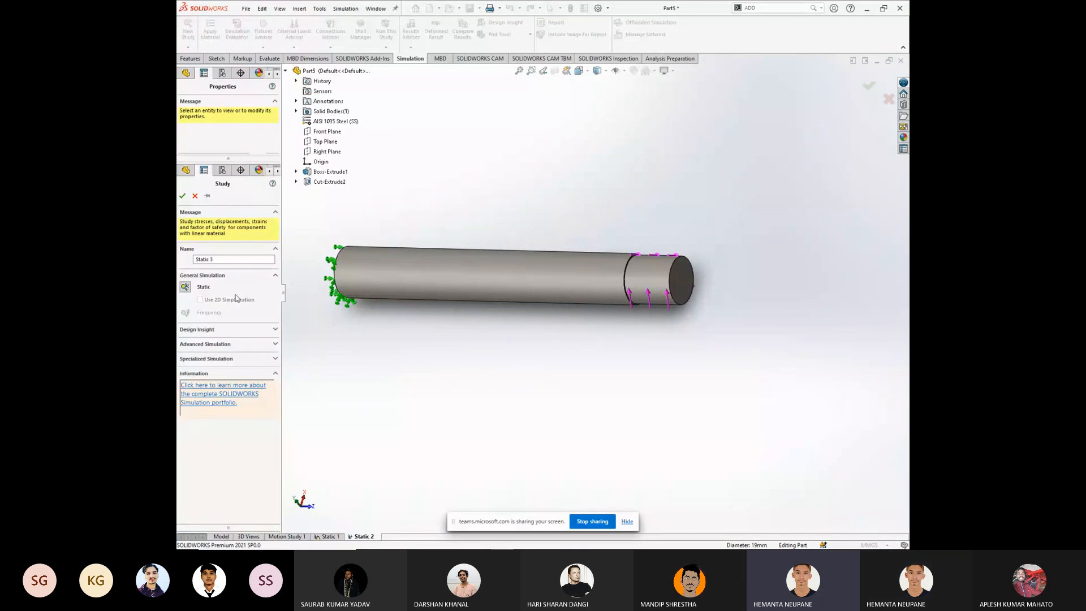
click(226, 330)
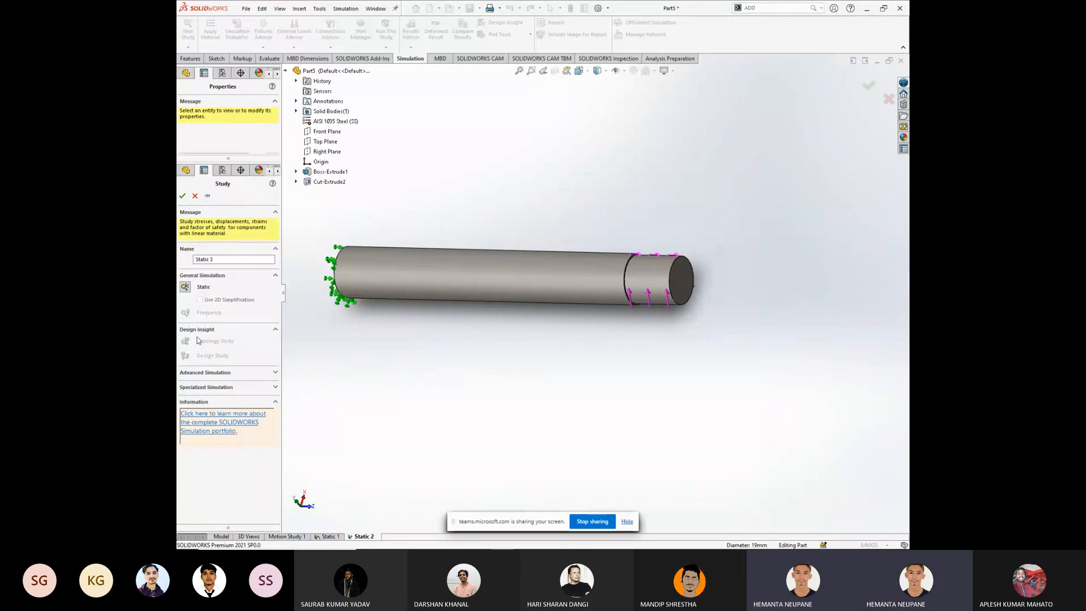
click(220, 373)
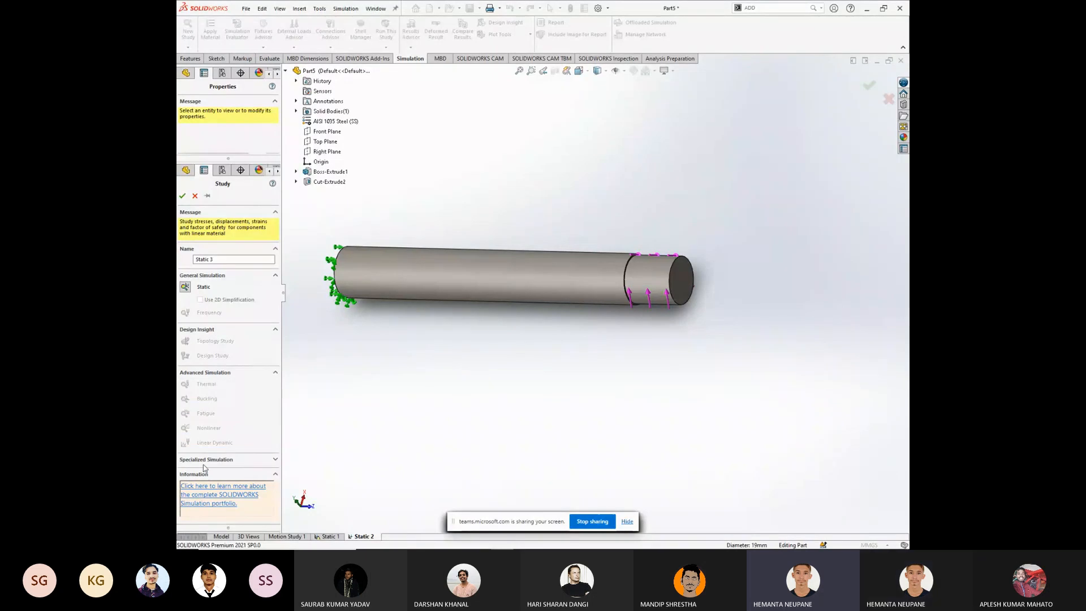
click(220, 372)
click(220, 330)
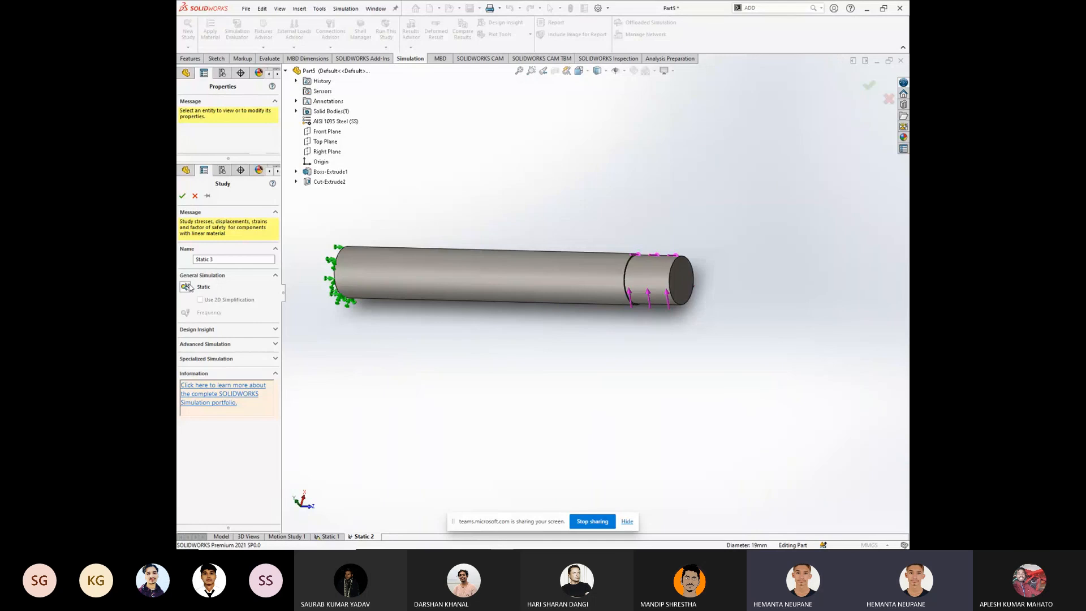
Expand the Design Insight, Advanced Simulation and Specialized Simulation groups and examine which study types are offered
click(239, 329)
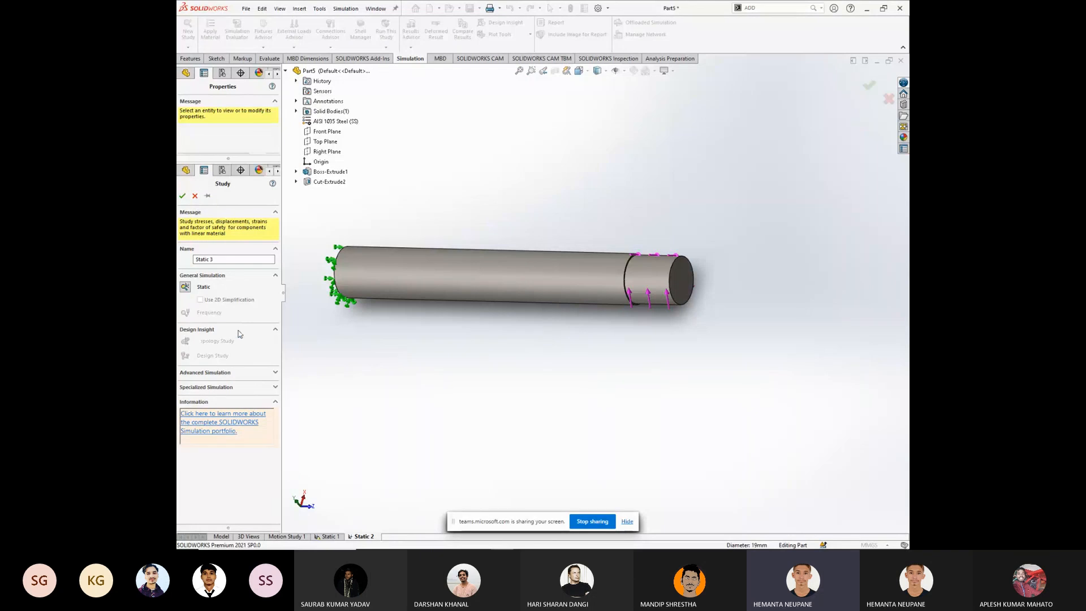
click(253, 373)
click(255, 465)
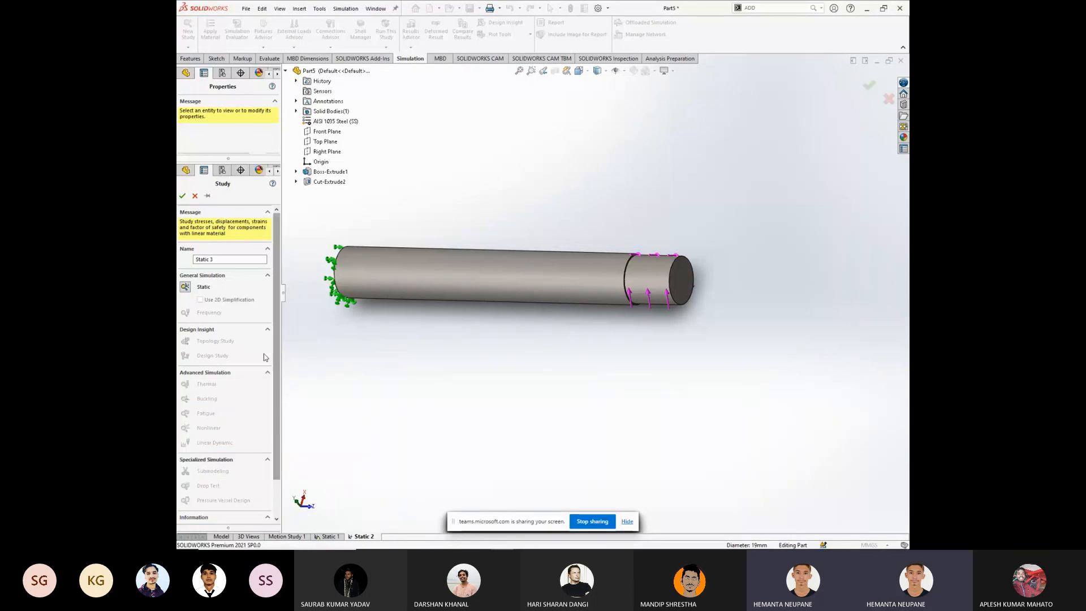
scroll(258, 353, down, 2)
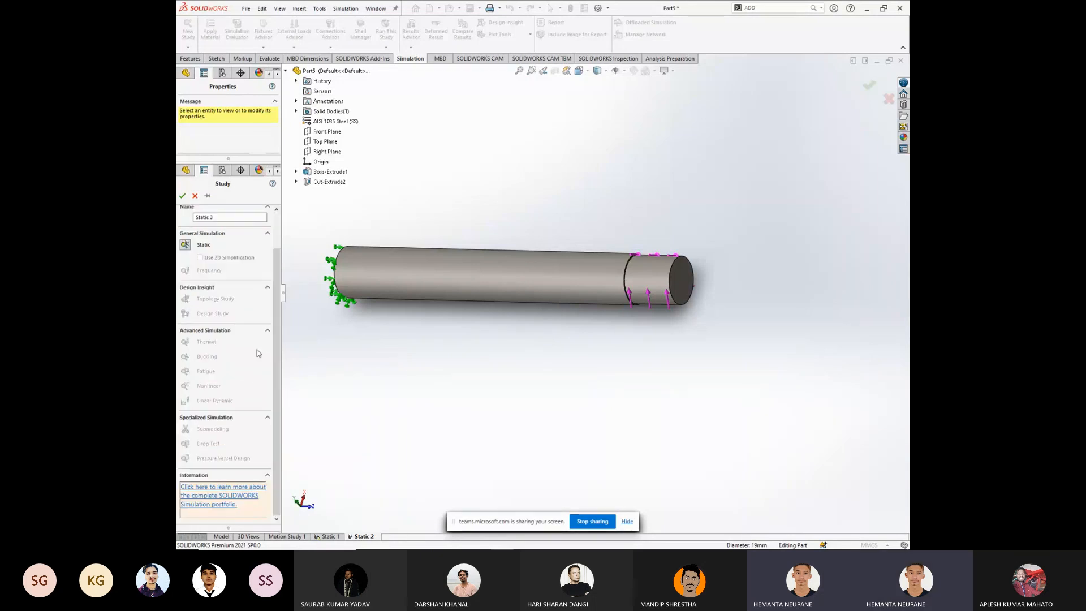
Open the web page on the SOLIDWORKS Simulation portfolio, dismiss the Internet Explorer 11 setup, and close the browser
click(238, 496)
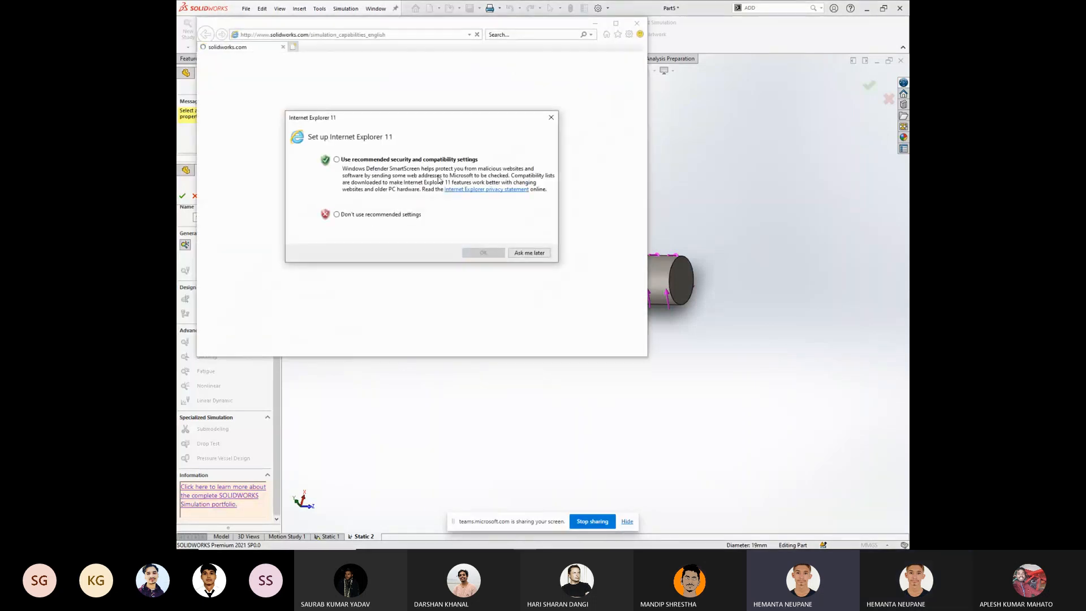
click(551, 117)
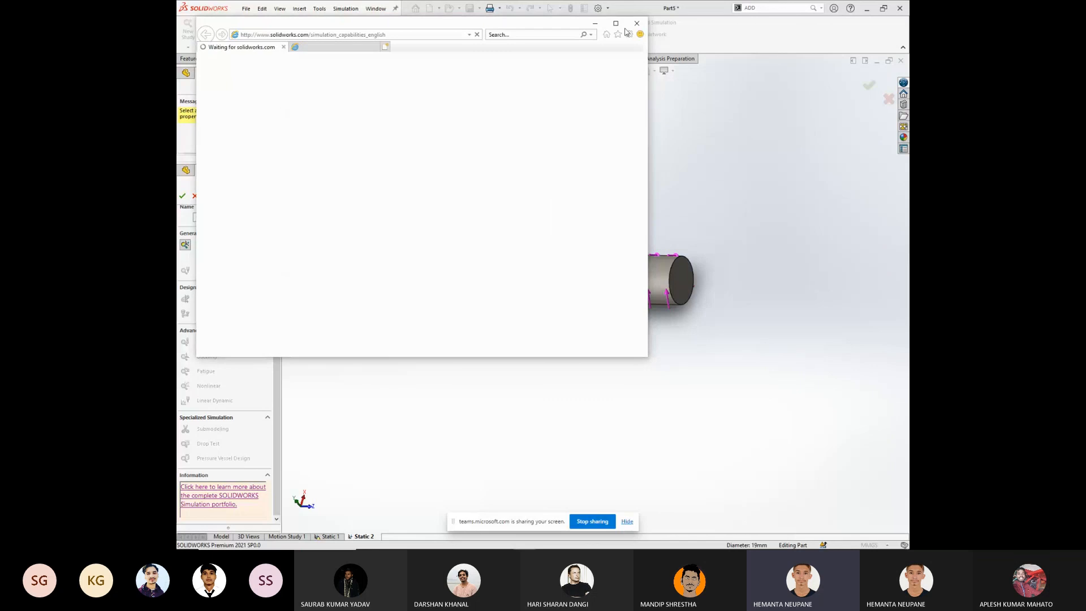
click(636, 23)
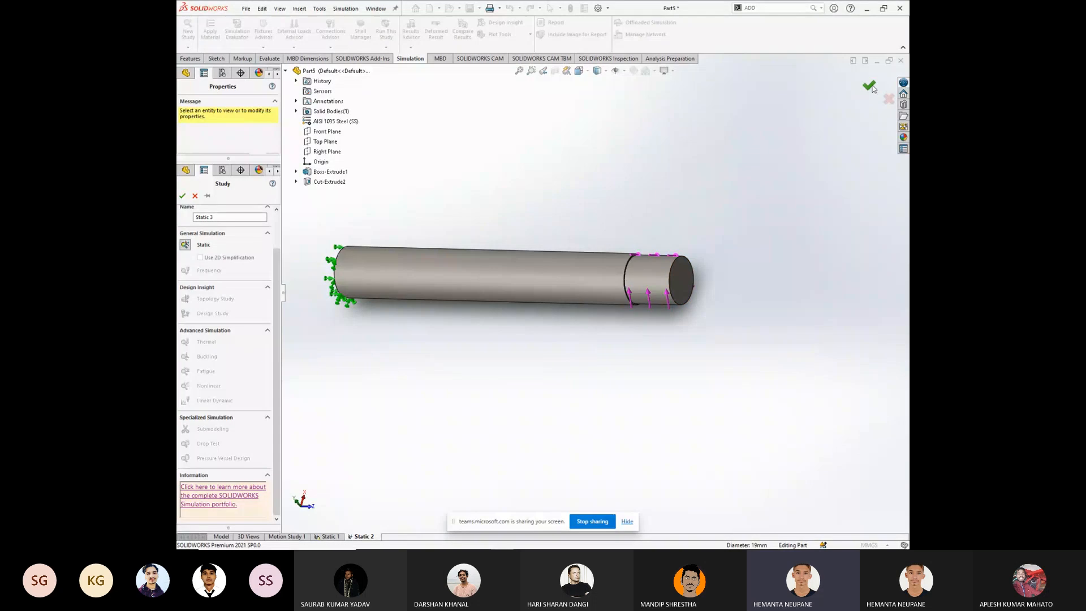
Create the Static study for the rod with its default settings, and start and leave another new study
click(871, 86)
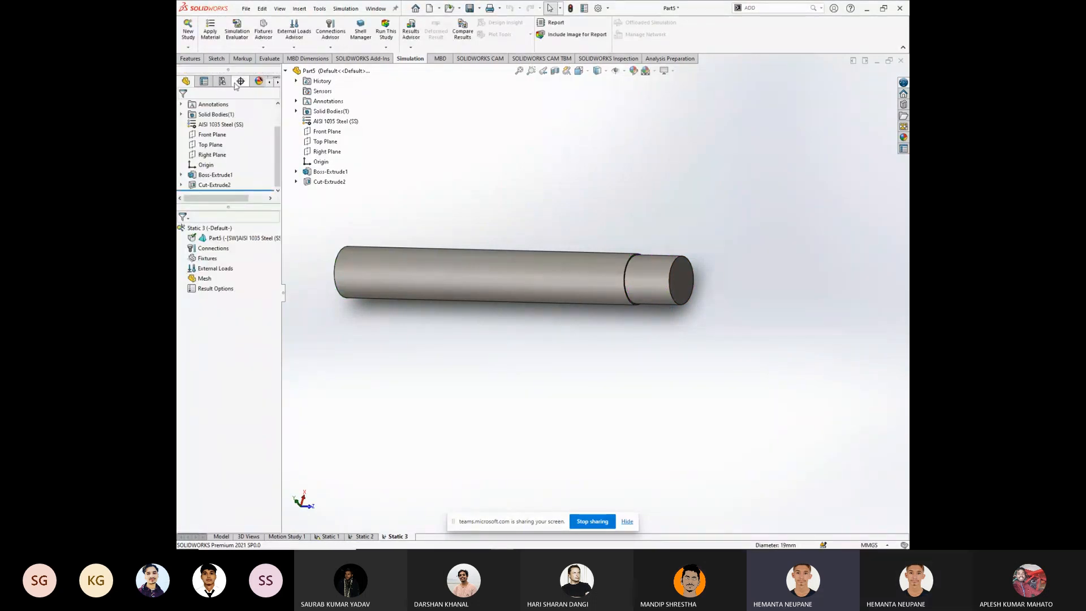
click(190, 33)
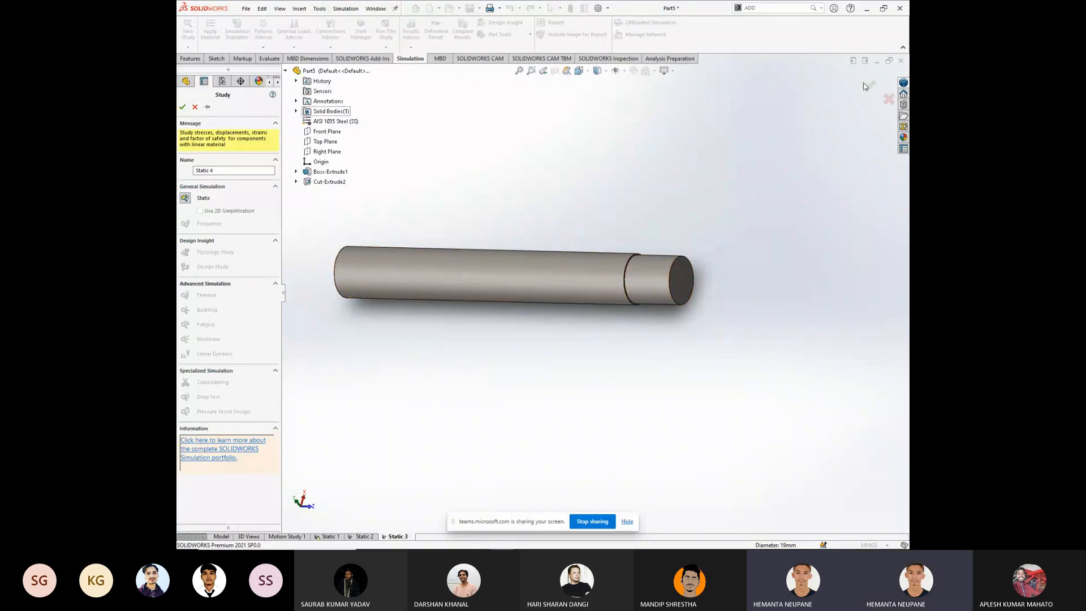
click(182, 106)
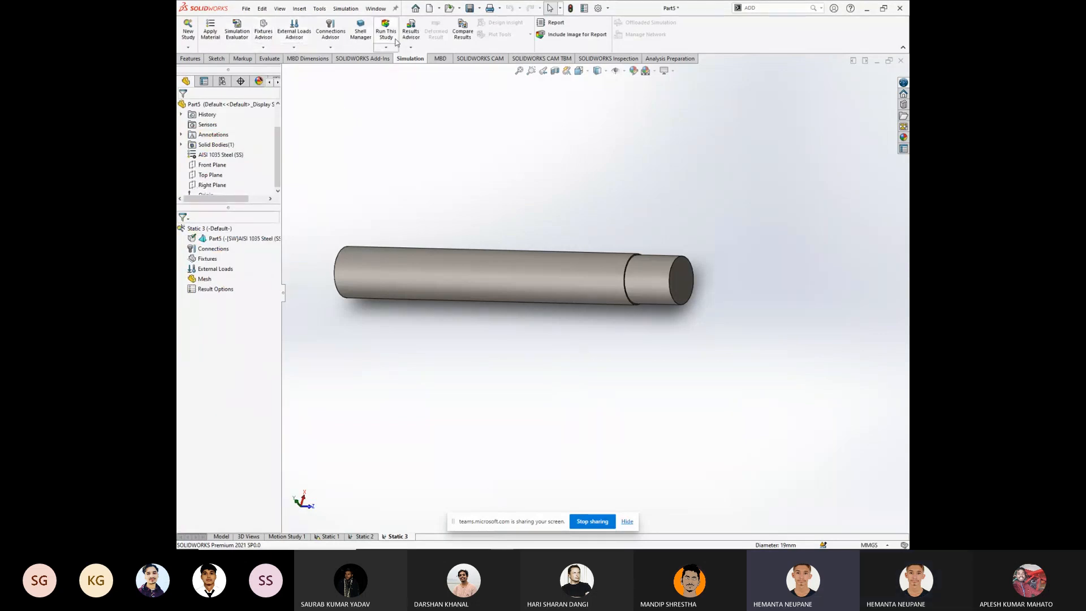
Look at the run options for the study and open the Simulation Advisor on its Study stage
click(387, 48)
click(388, 50)
click(189, 47)
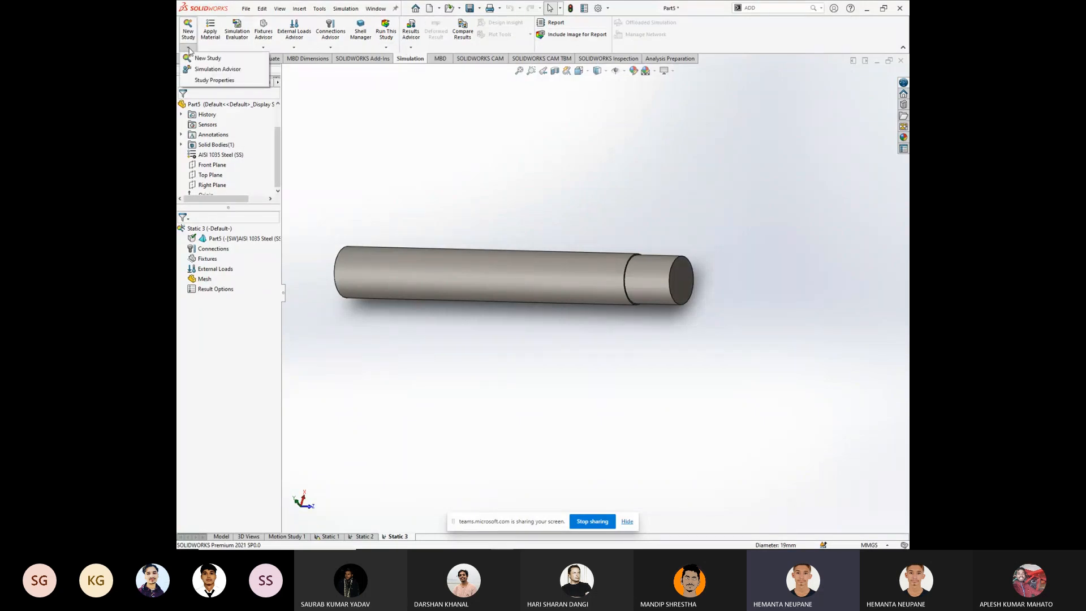
click(199, 70)
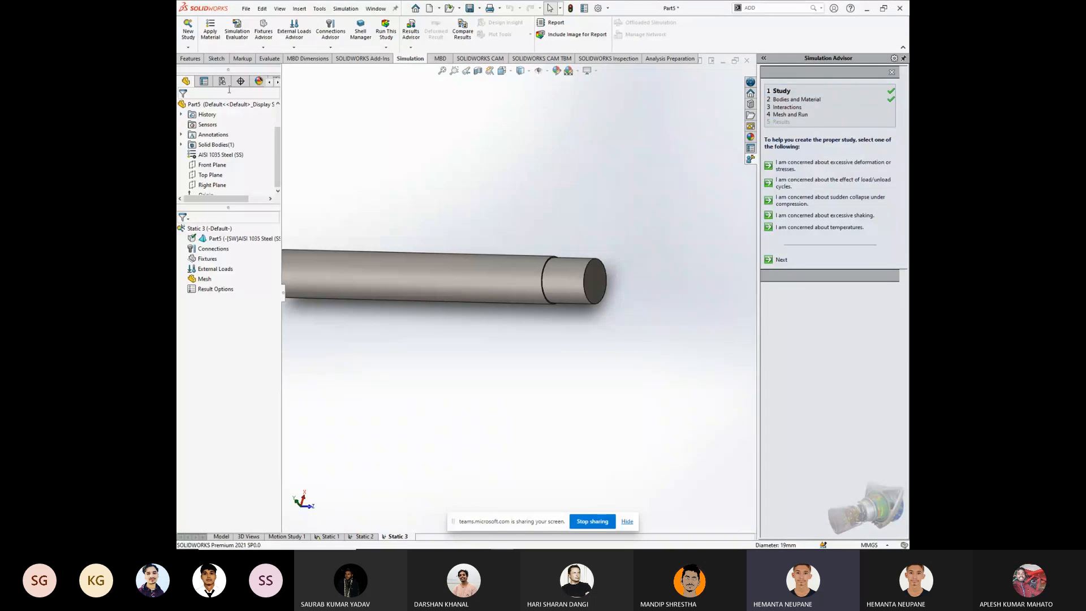
Open the static study's properties and examine the solver, Adaptive and Flow/Thermal Effects options
click(189, 49)
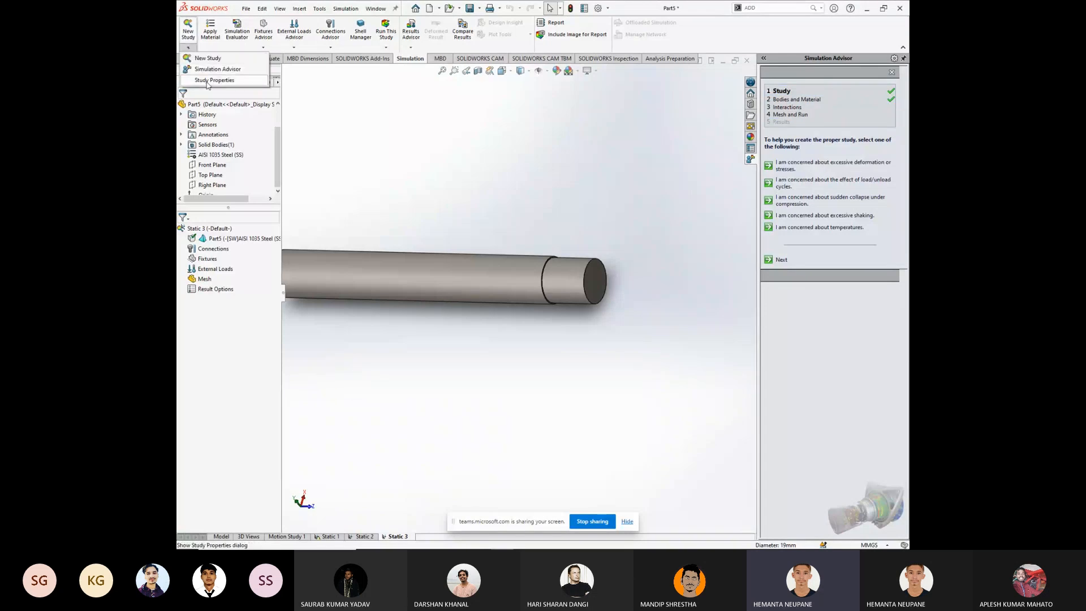
click(209, 79)
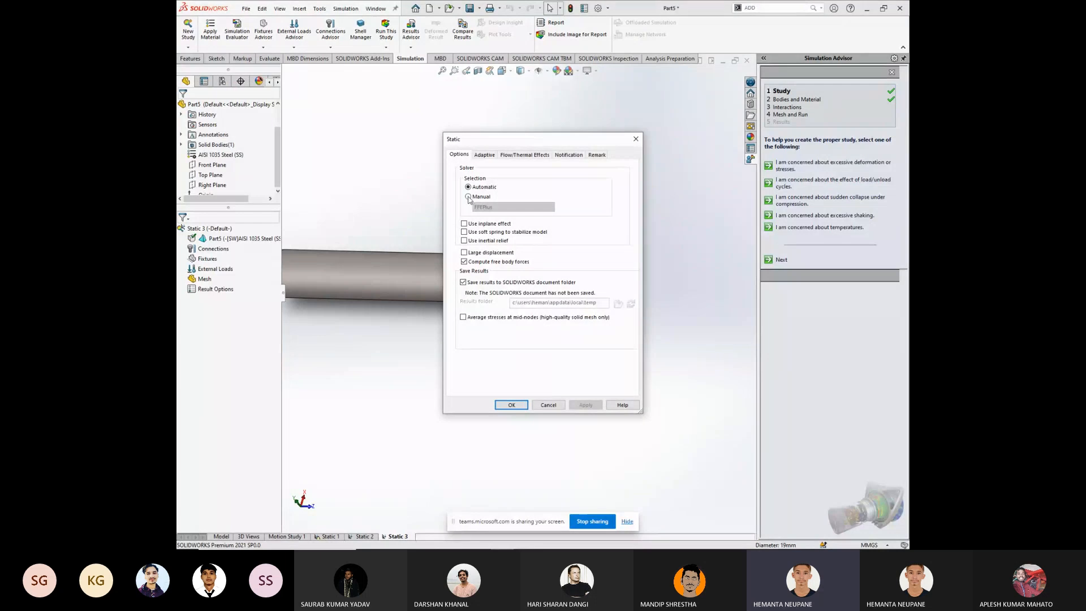
click(492, 160)
click(521, 156)
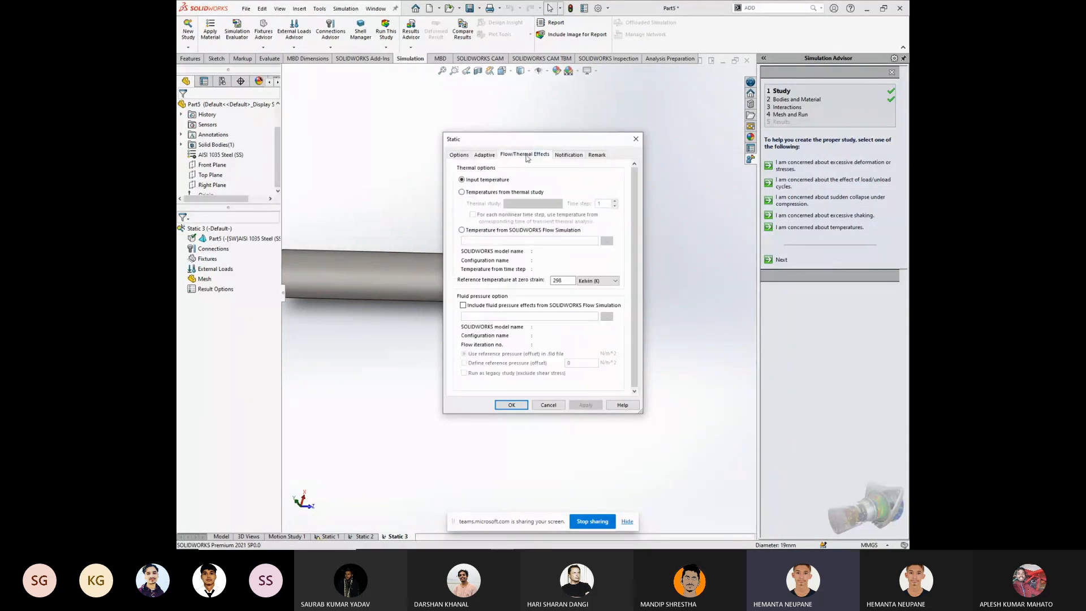